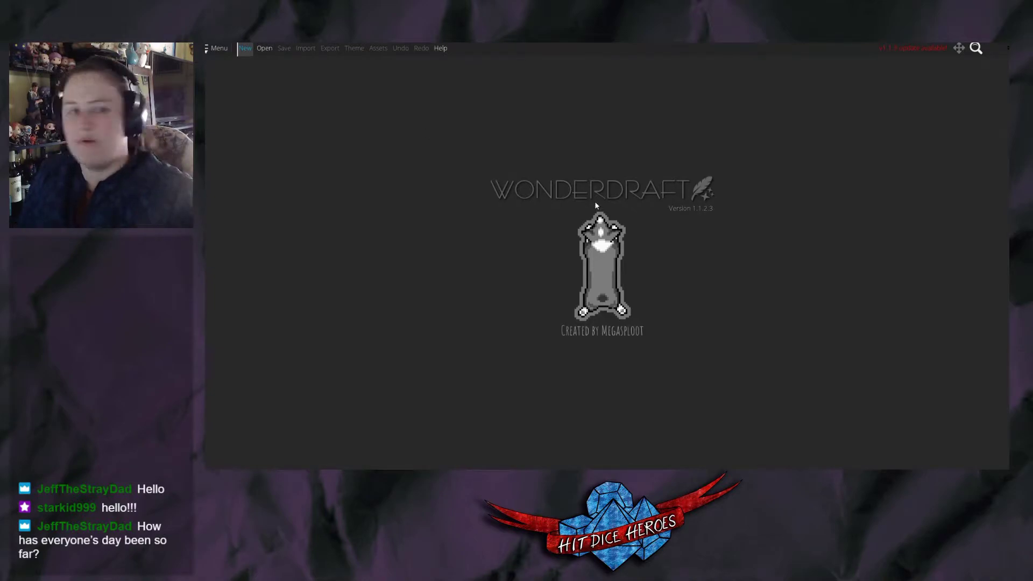
Create a new portrait map at 1500 × 2500 px with the Eastward theme.
{"action": "left_click", "coordinate": [245, 48]}
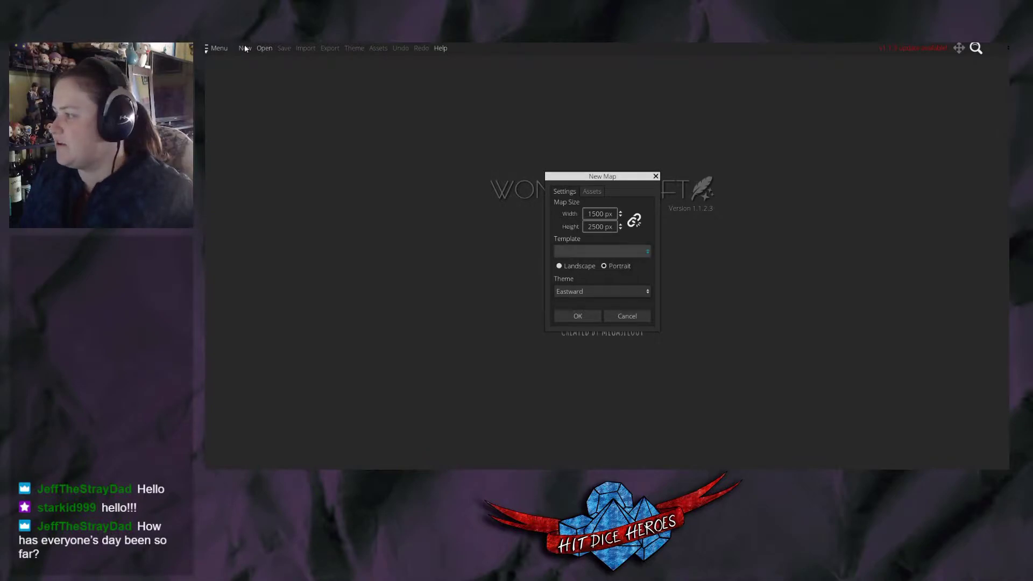
{"action": "key", "text": "Return"}
{"action": "left_click", "coordinate": [579, 318]}
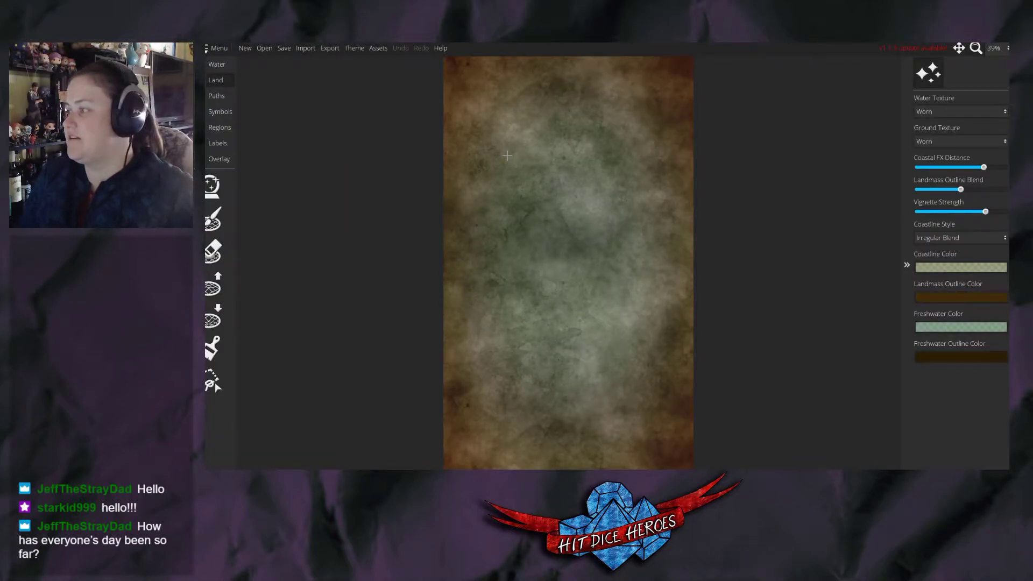
Paint an irregular landmass in the upper middle of the map with the Landmass Brush.
{"action": "key", "text": "b"}
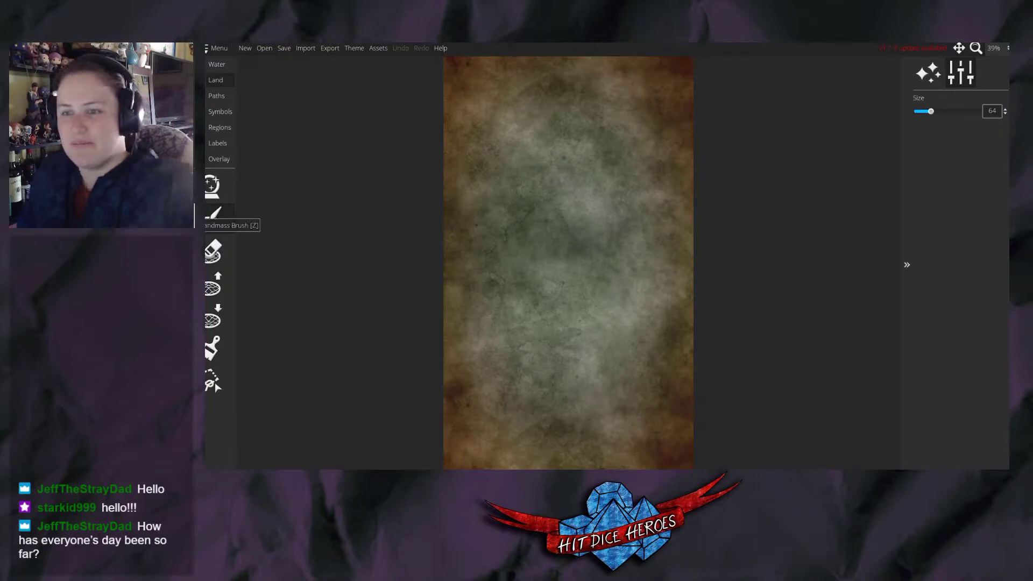
{"action": "left_click", "coordinate": [213, 216]}
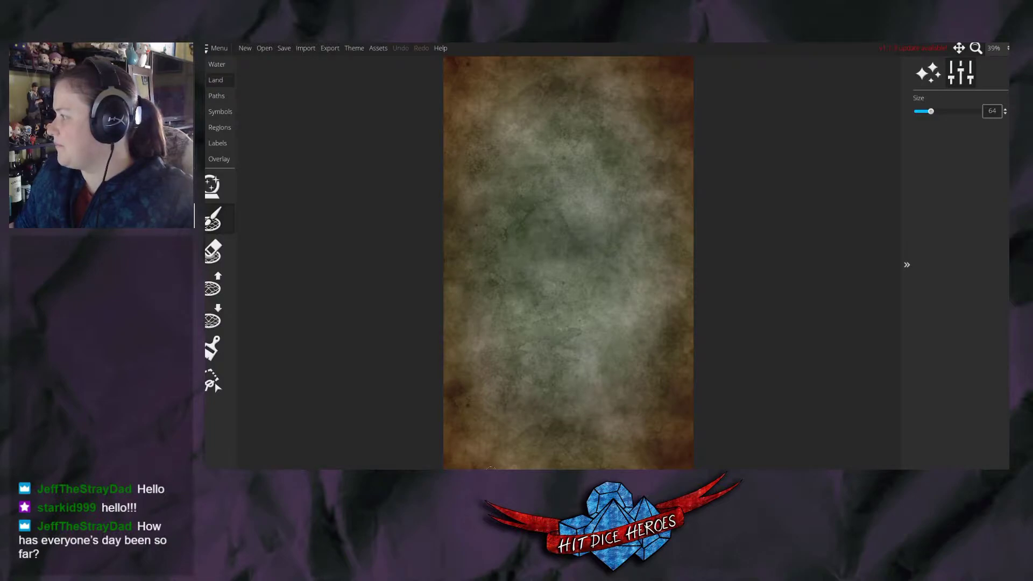
{"action": "left_click", "coordinate": [786, 429]}
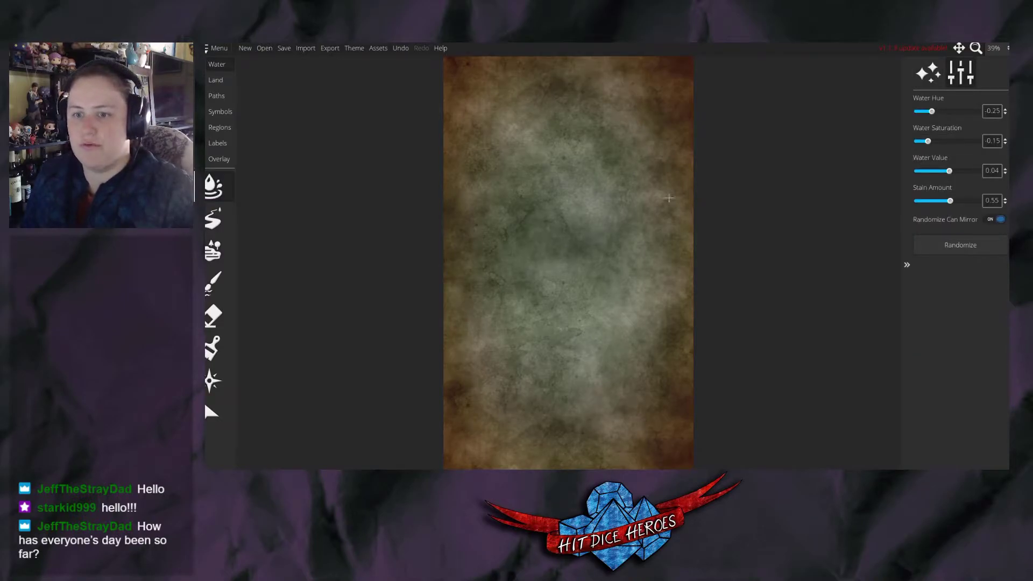
{"action": "left_click", "coordinate": [218, 82]}
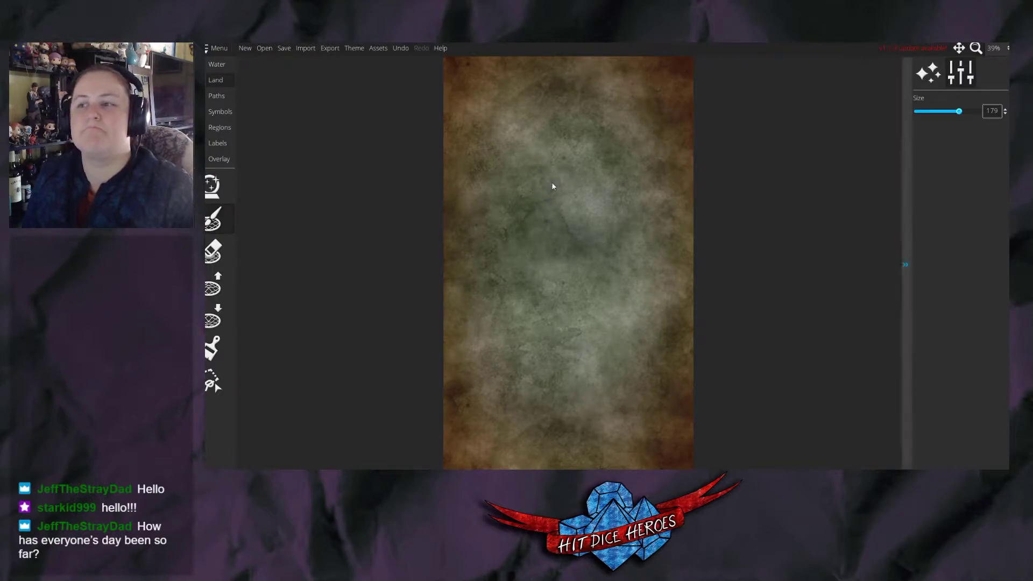
{"action": "left_click", "coordinate": [917, 83]}
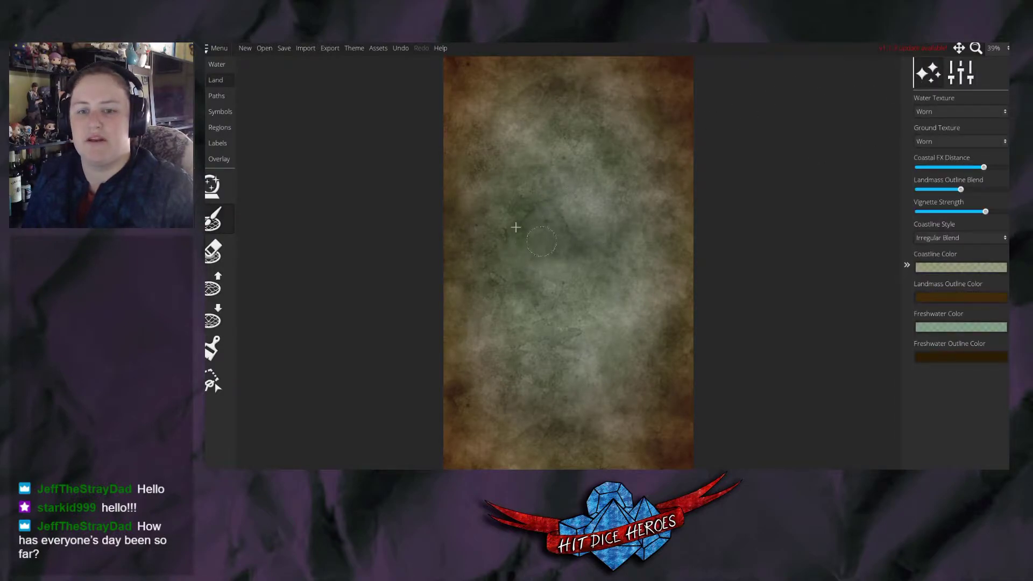
{"action": "left_click", "coordinate": [601, 245]}
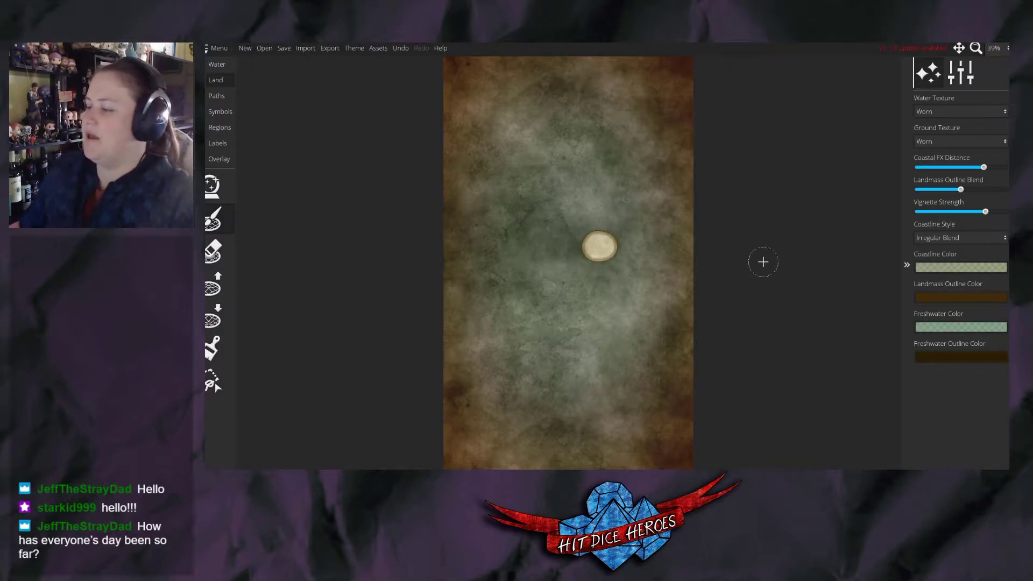
{"action": "mouse_move", "coordinate": [624, 127]}
{"action": "left_mouse_down"}
{"action": "mouse_move", "coordinate": [606, 172]}
{"action": "mouse_move", "coordinate": [586, 152]}
{"action": "mouse_move", "coordinate": [616, 197]}
{"action": "left_mouse_up"}
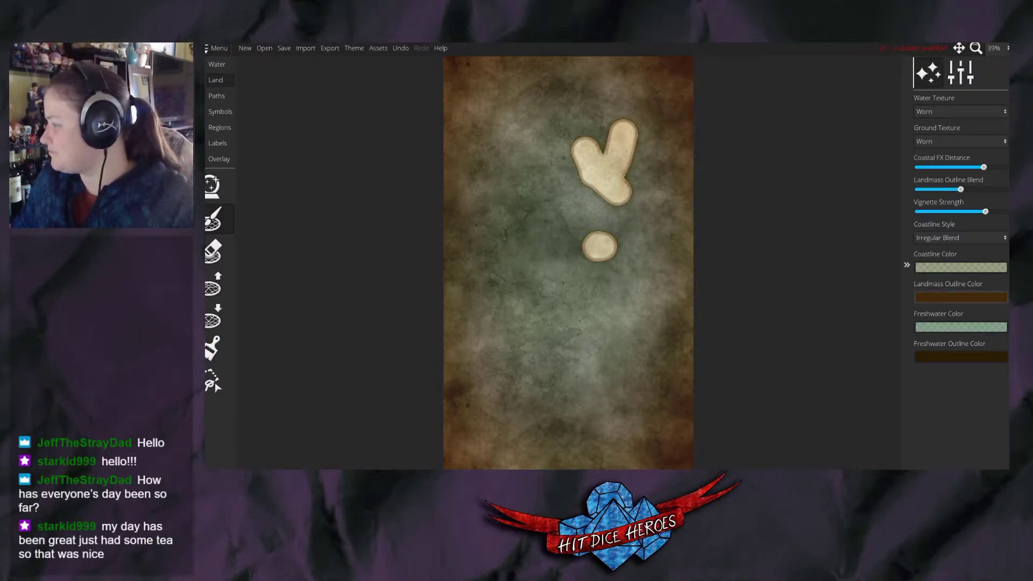
{"action": "left_click", "coordinate": [511, 241]}
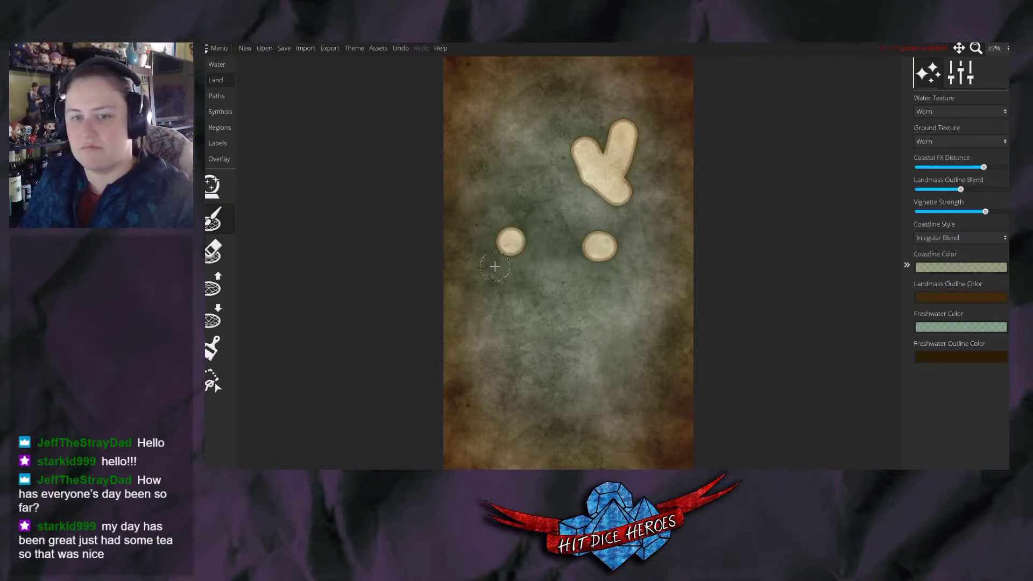
{"action": "mouse_move", "coordinate": [527, 237]}
{"action": "left_mouse_down"}
{"action": "mouse_move", "coordinate": [539, 276]}
{"action": "mouse_move", "coordinate": [547, 247]}
{"action": "mouse_move", "coordinate": [556, 261]}
{"action": "mouse_move", "coordinate": [526, 248]}
{"action": "mouse_move", "coordinate": [552, 147]}
{"action": "mouse_move", "coordinate": [577, 179]}
{"action": "mouse_move", "coordinate": [589, 251]}
{"action": "left_mouse_up"}
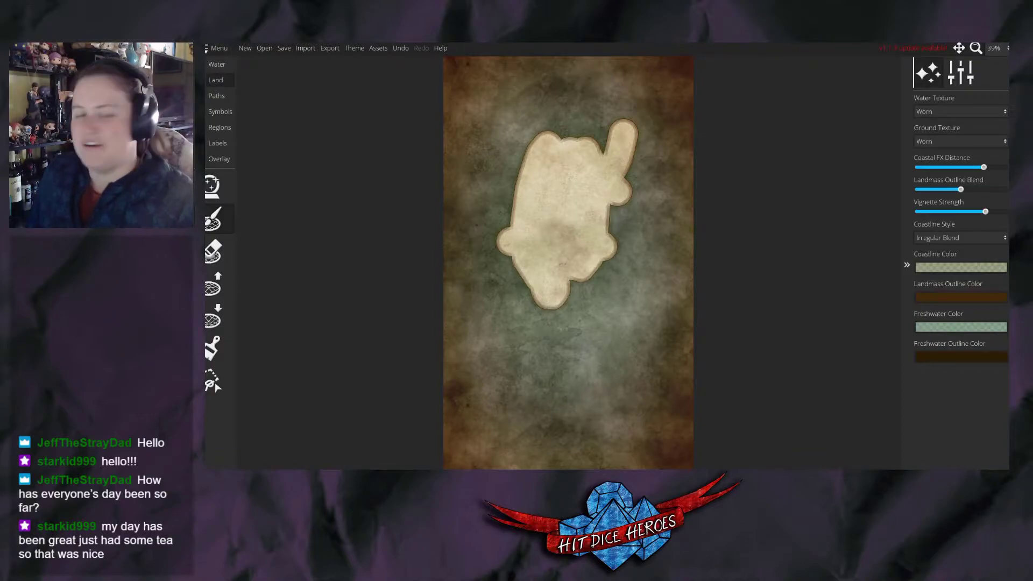
Extend the landmass over nearly the whole map, leaving only a narrow wedge of water along the lower east edge.
{"action": "mouse_move", "coordinate": [586, 227]}
{"action": "left_mouse_down"}
{"action": "mouse_move", "coordinate": [587, 298]}
{"action": "mouse_move", "coordinate": [604, 294]}
{"action": "mouse_move", "coordinate": [610, 363]}
{"action": "mouse_move", "coordinate": [554, 391]}
{"action": "mouse_move", "coordinate": [525, 463]}
{"action": "mouse_move", "coordinate": [562, 457]}
{"action": "mouse_move", "coordinate": [557, 477]}
{"action": "mouse_move", "coordinate": [615, 355]}
{"action": "mouse_move", "coordinate": [681, 128]}
{"action": "mouse_move", "coordinate": [686, 66]}
{"action": "mouse_move", "coordinate": [671, 176]}
{"action": "mouse_move", "coordinate": [604, 380]}
{"action": "left_mouse_up"}
{"action": "mouse_move", "coordinate": [457, 465]}
{"action": "left_mouse_down"}
{"action": "mouse_move", "coordinate": [483, 388]}
{"action": "mouse_move", "coordinate": [462, 367]}
{"action": "mouse_move", "coordinate": [485, 351]}
{"action": "mouse_move", "coordinate": [529, 409]}
{"action": "mouse_move", "coordinate": [583, 361]}
{"action": "mouse_move", "coordinate": [592, 322]}
{"action": "mouse_move", "coordinate": [508, 292]}
{"action": "mouse_move", "coordinate": [512, 281]}
{"action": "mouse_move", "coordinate": [474, 380]}
{"action": "mouse_move", "coordinate": [457, 361]}
{"action": "mouse_move", "coordinate": [487, 260]}
{"action": "mouse_move", "coordinate": [516, 258]}
{"action": "mouse_move", "coordinate": [543, 234]}
{"action": "mouse_move", "coordinate": [533, 310]}
{"action": "mouse_move", "coordinate": [577, 248]}
{"action": "mouse_move", "coordinate": [626, 231]}
{"action": "mouse_move", "coordinate": [651, 132]}
{"action": "mouse_move", "coordinate": [652, 65]}
{"action": "left_mouse_up"}
{"action": "mouse_move", "coordinate": [642, 195]}
{"action": "left_mouse_down"}
{"action": "mouse_move", "coordinate": [644, 76]}
{"action": "mouse_move", "coordinate": [628, 107]}
{"action": "mouse_move", "coordinate": [627, 165]}
{"action": "mouse_move", "coordinate": [608, 153]}
{"action": "left_mouse_up"}
{"action": "mouse_move", "coordinate": [604, 116]}
{"action": "left_mouse_down"}
{"action": "mouse_move", "coordinate": [586, 177]}
{"action": "mouse_move", "coordinate": [577, 52]}
{"action": "mouse_move", "coordinate": [564, 68]}
{"action": "mouse_move", "coordinate": [547, 243]}
{"action": "mouse_move", "coordinate": [508, 258]}
{"action": "mouse_move", "coordinate": [459, 309]}
{"action": "mouse_move", "coordinate": [502, 206]}
{"action": "mouse_move", "coordinate": [496, 126]}
{"action": "mouse_move", "coordinate": [444, 205]}
{"action": "mouse_move", "coordinate": [452, 278]}
{"action": "left_mouse_up"}
{"action": "mouse_move", "coordinate": [439, 138]}
{"action": "left_mouse_down"}
{"action": "mouse_move", "coordinate": [472, 85]}
{"action": "mouse_move", "coordinate": [518, 52]}
{"action": "mouse_move", "coordinate": [532, 118]}
{"action": "mouse_move", "coordinate": [539, 53]}
{"action": "left_mouse_up"}
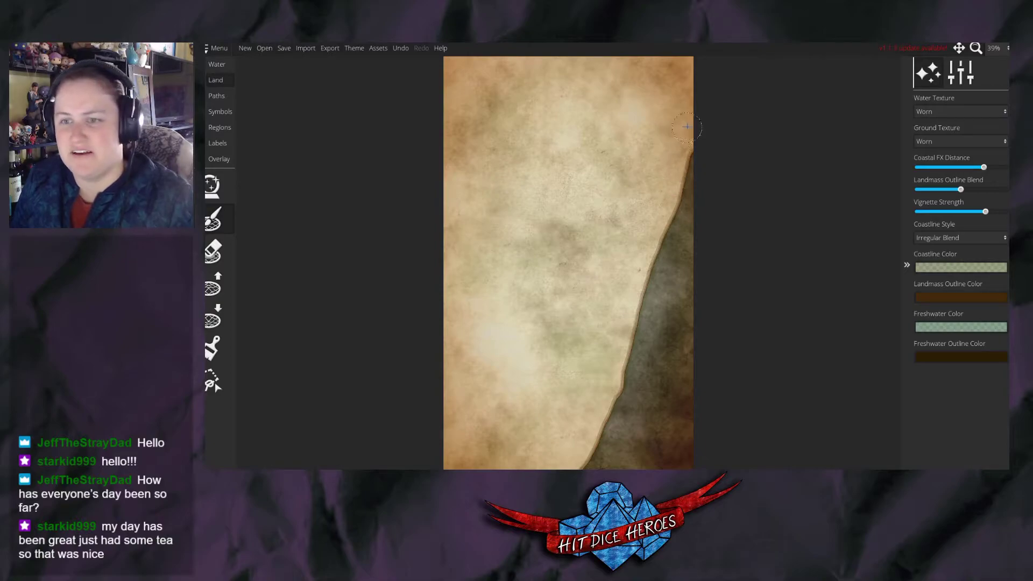
{"action": "mouse_move", "coordinate": [670, 179]}
{"action": "left_mouse_down"}
{"action": "mouse_move", "coordinate": [612, 401]}
{"action": "mouse_move", "coordinate": [597, 449]}
{"action": "mouse_move", "coordinate": [577, 466]}
{"action": "mouse_move", "coordinate": [599, 465]}
{"action": "mouse_move", "coordinate": [613, 448]}
{"action": "mouse_move", "coordinate": [644, 253]}
{"action": "mouse_move", "coordinate": [692, 133]}
{"action": "mouse_move", "coordinate": [621, 465]}
{"action": "left_mouse_up"}
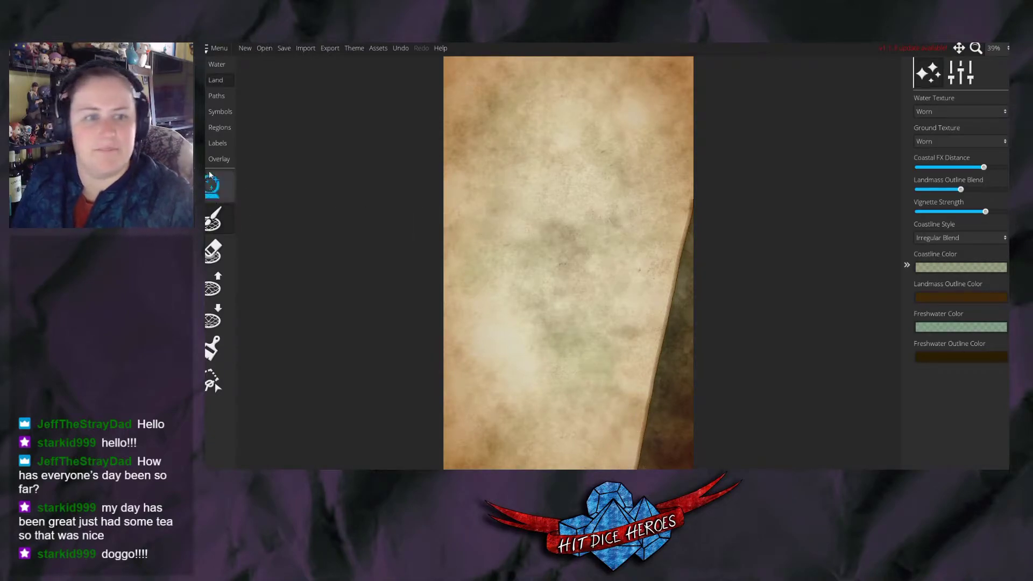
{"action": "left_click", "coordinate": [215, 67]}
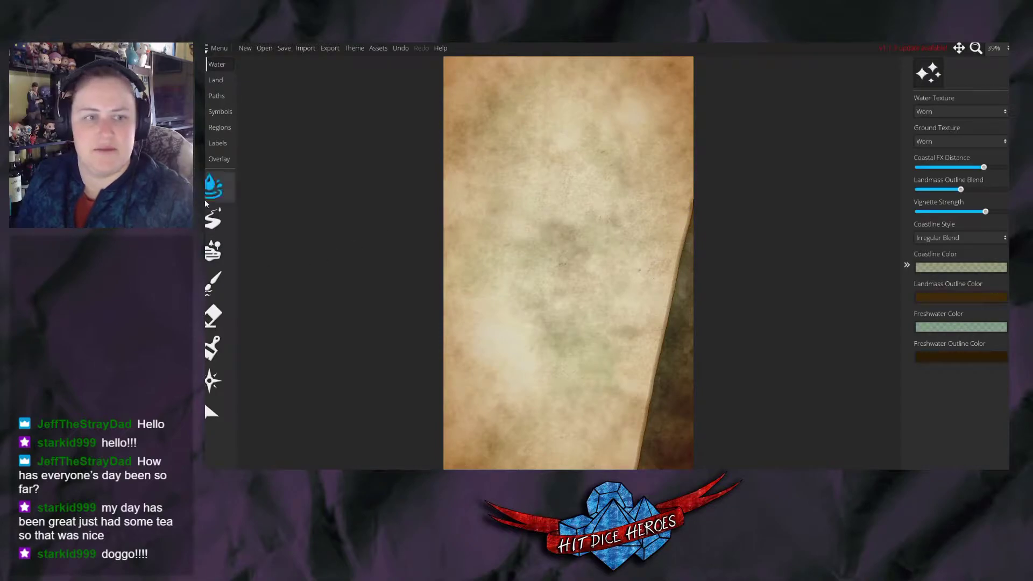
{"action": "left_click", "coordinate": [213, 185]}
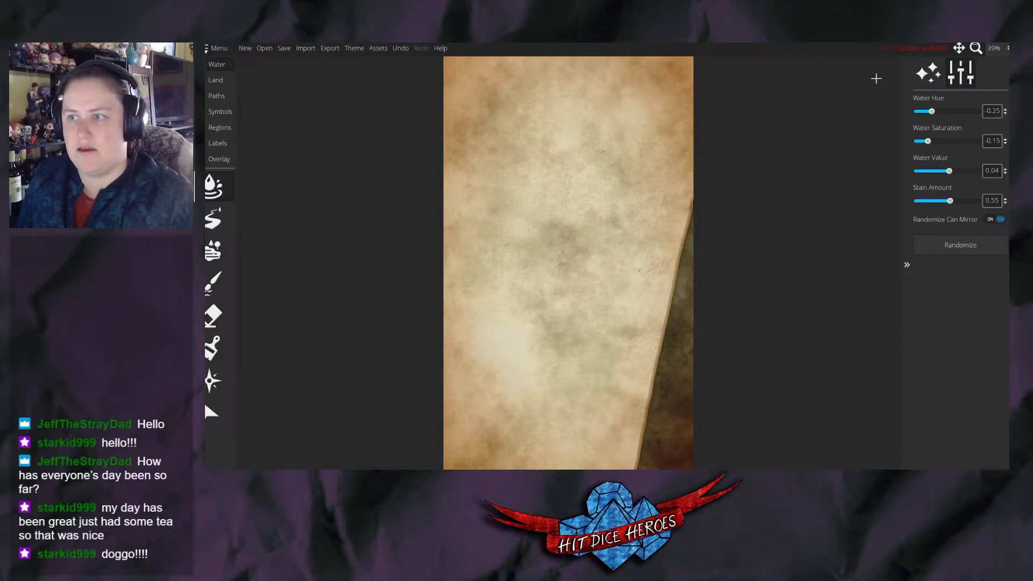
{"action": "left_click", "coordinate": [918, 76]}
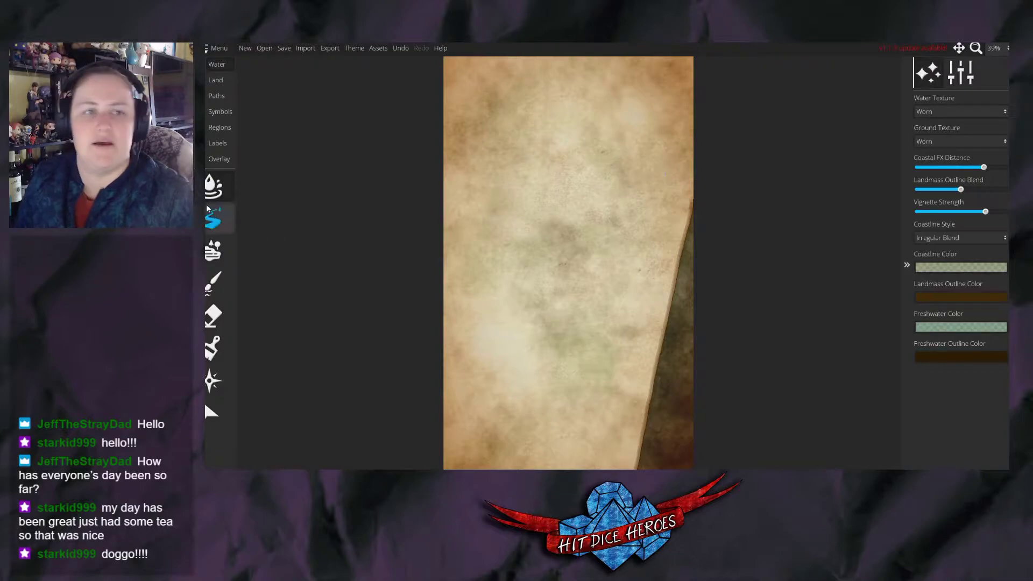
Trim the east coastline with the Landmass Eraser, widening the water northward and at the map's southern edge.
{"action": "left_click", "coordinate": [216, 80]}
{"action": "left_click", "coordinate": [213, 251]}
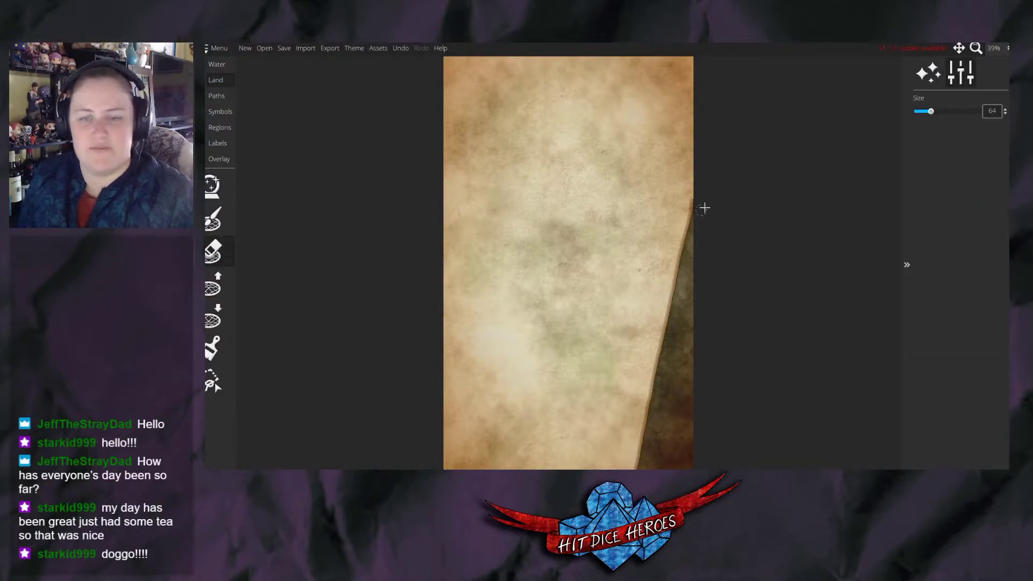
{"action": "mouse_move", "coordinate": [689, 215]}
{"action": "left_mouse_down"}
{"action": "mouse_move", "coordinate": [705, 125]}
{"action": "mouse_move", "coordinate": [676, 325]}
{"action": "left_mouse_up"}
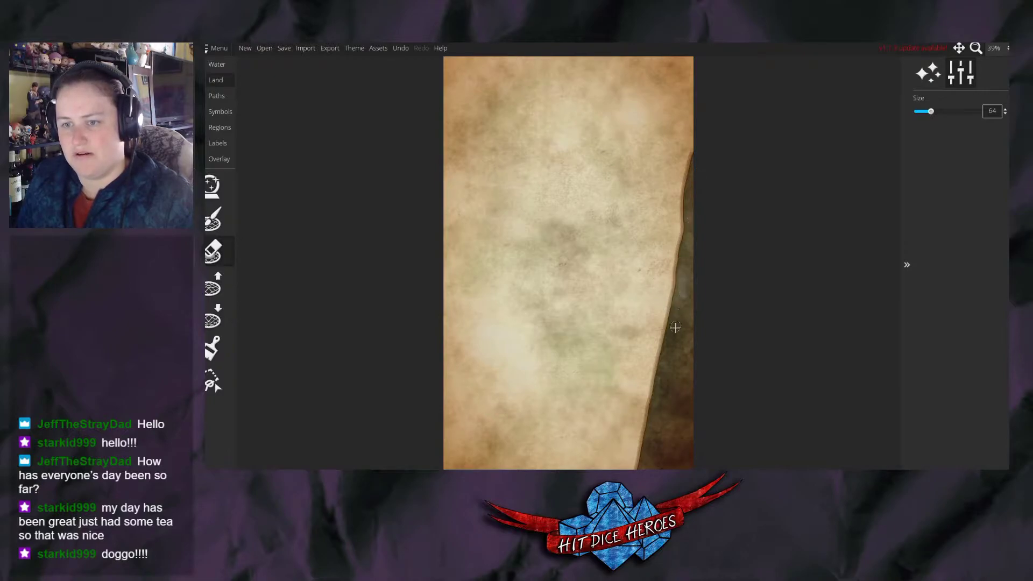
{"action": "mouse_move", "coordinate": [686, 286]}
{"action": "left_mouse_down"}
{"action": "mouse_move", "coordinate": [692, 155]}
{"action": "mouse_move", "coordinate": [705, 113]}
{"action": "mouse_move", "coordinate": [708, 156]}
{"action": "left_mouse_up"}
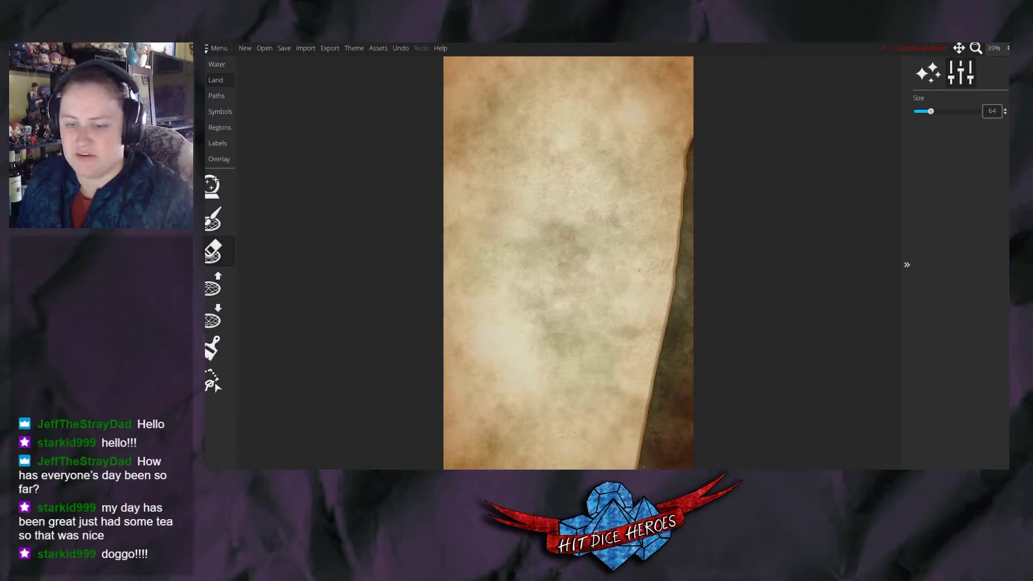
{"action": "left_click_drag", "start_coordinate": [633, 467], "coordinate": [660, 376]}
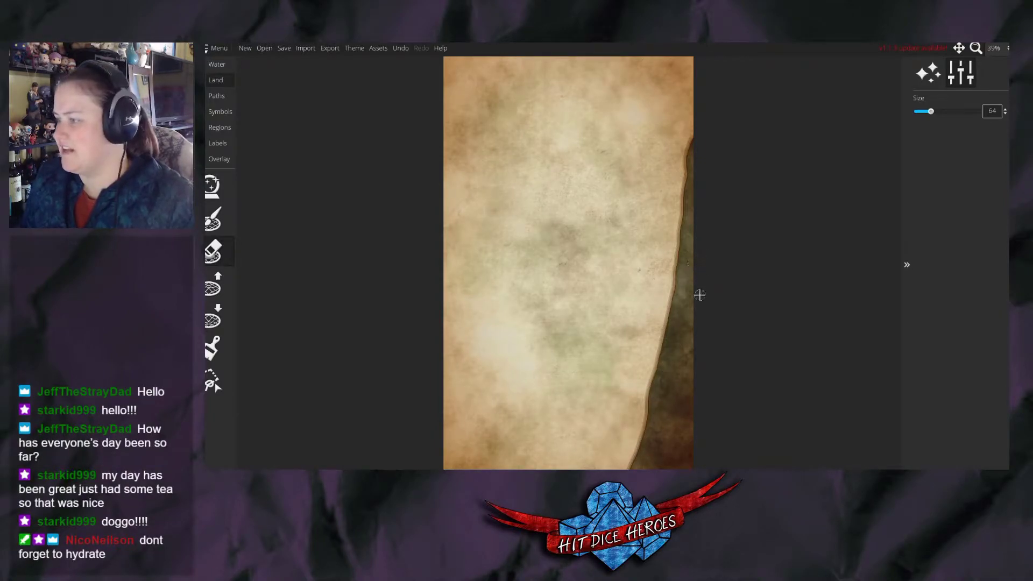
Search the symbols for "wall" and try placing vertical stone wall pieces on the west side of the landmass.
{"action": "left_click", "coordinate": [220, 229]}
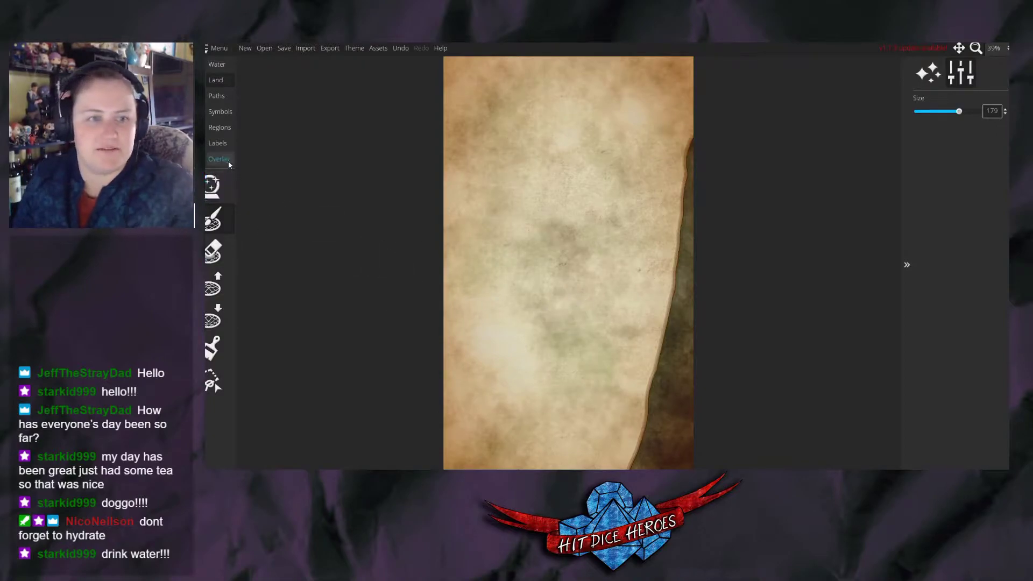
{"action": "left_click", "coordinate": [221, 112]}
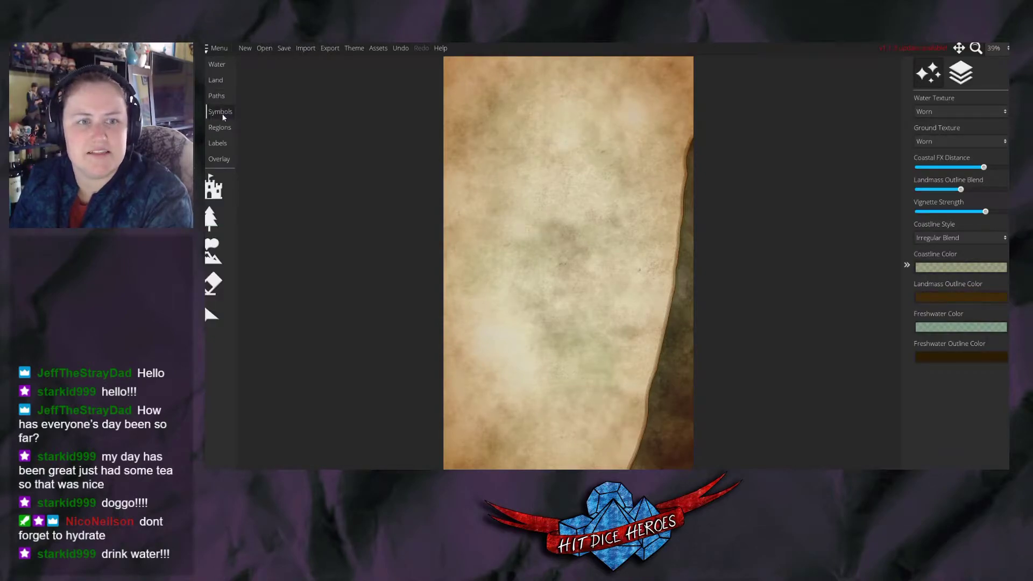
{"action": "left_click", "coordinate": [213, 188]}
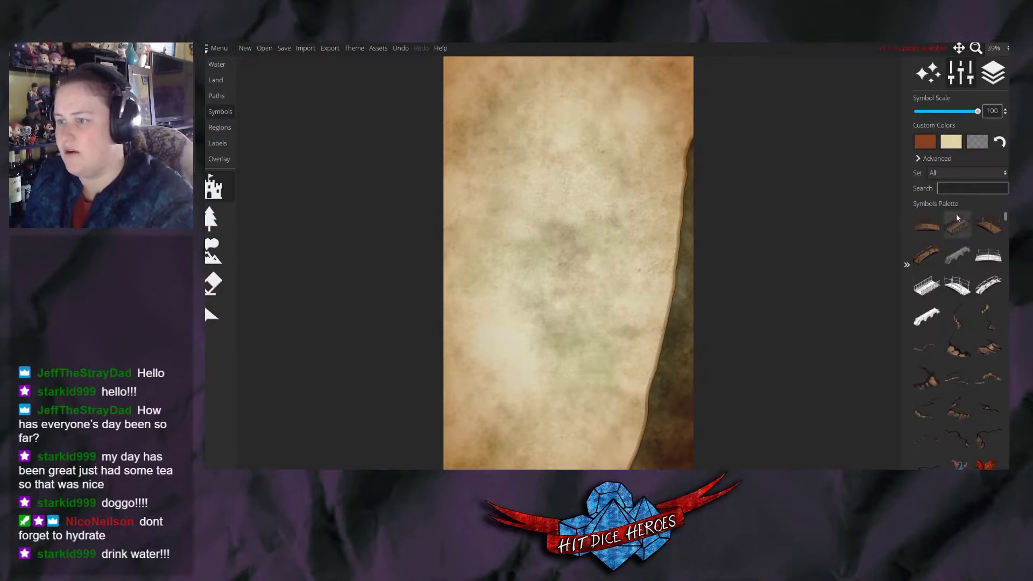
{"action": "left_click", "coordinate": [960, 187]}
{"action": "type", "text": "wall"}
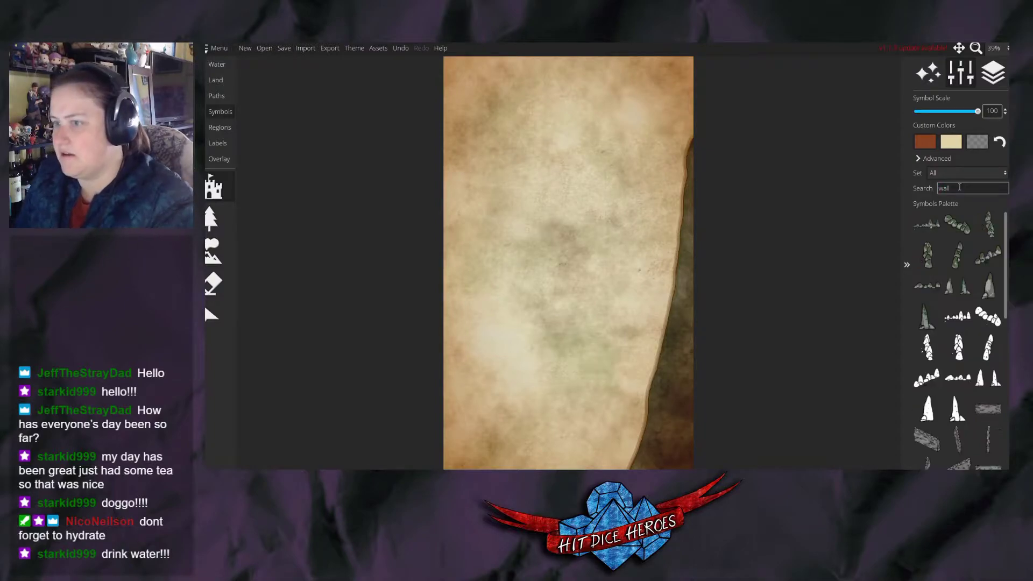
{"action": "left_click_drag", "start_coordinate": [1005, 228], "coordinate": [1002, 297]}
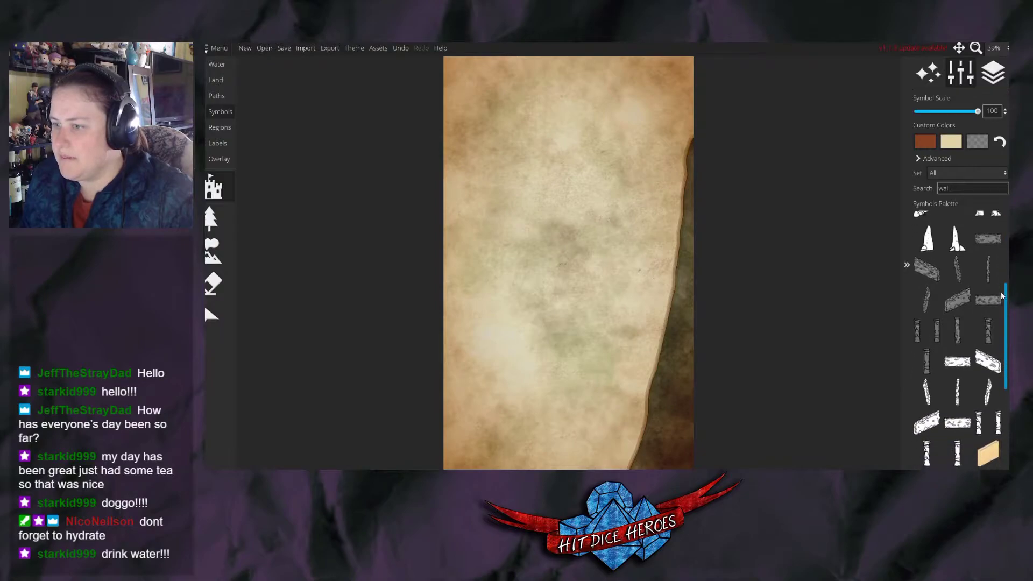
{"action": "left_click", "coordinate": [988, 268]}
{"action": "mouse_move", "coordinate": [488, 230]}
{"action": "left_mouse_down"}
{"action": "mouse_move", "coordinate": [487, 289]}
{"action": "mouse_move", "coordinate": [517, 343]}
{"action": "mouse_move", "coordinate": [599, 325]}
{"action": "mouse_move", "coordinate": [631, 220]}
{"action": "mouse_move", "coordinate": [640, 125]}
{"action": "mouse_move", "coordinate": [491, 184]}
{"action": "left_mouse_up"}
Undo all of the placed wall symbols.
{"action": "key", "text": "ctrl+z"}
{"action": "key", "text": "ctrl+z"}
{"action": "key", "text": "ctrl+z"}
{"action": "key", "text": "ctrl+z"}
{"action": "key", "text": "ctrl+z"}
{"action": "key", "text": "ctrl+z"}
{"action": "key", "text": "ctrl+z"}
{"action": "key", "text": "ctrl+z"}
{"action": "key", "text": "ctrl+z"}
{"action": "key", "text": "ctrl+z"}
{"action": "key", "text": "ctrl+z"}
{"action": "key", "text": "ctrl+z"}
{"action": "key", "text": "ctrl+z"}
{"action": "key", "text": "ctrl+z"}
{"action": "key", "text": "ctrl+z"}
{"action": "key", "text": "ctrl+z"}
{"action": "key", "text": "ctrl+z"}
{"action": "key", "text": "ctrl+z"}
{"action": "key", "text": "ctrl+z"}
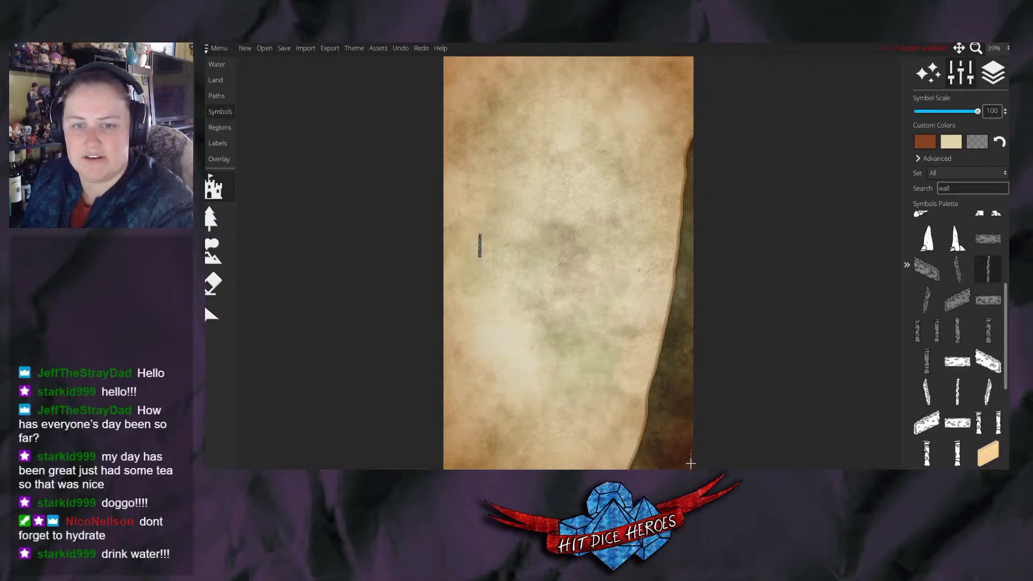
{"action": "key", "text": "ctrl+z"}
Add a custom dark red colour, 371313, to the land paint brush and set the brush size to 14.
{"action": "left_click", "coordinate": [216, 80]}
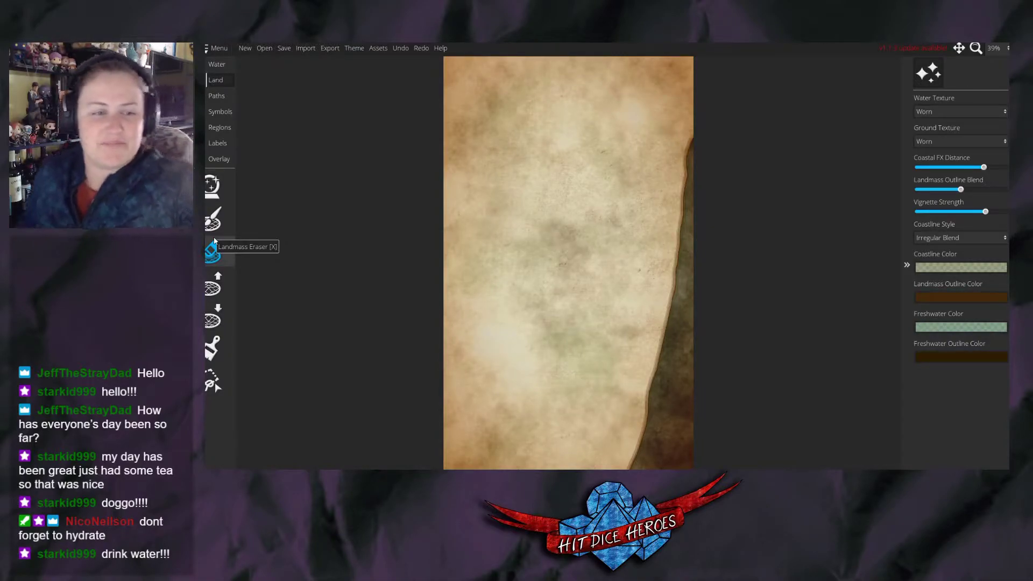
{"action": "left_click", "coordinate": [212, 347]}
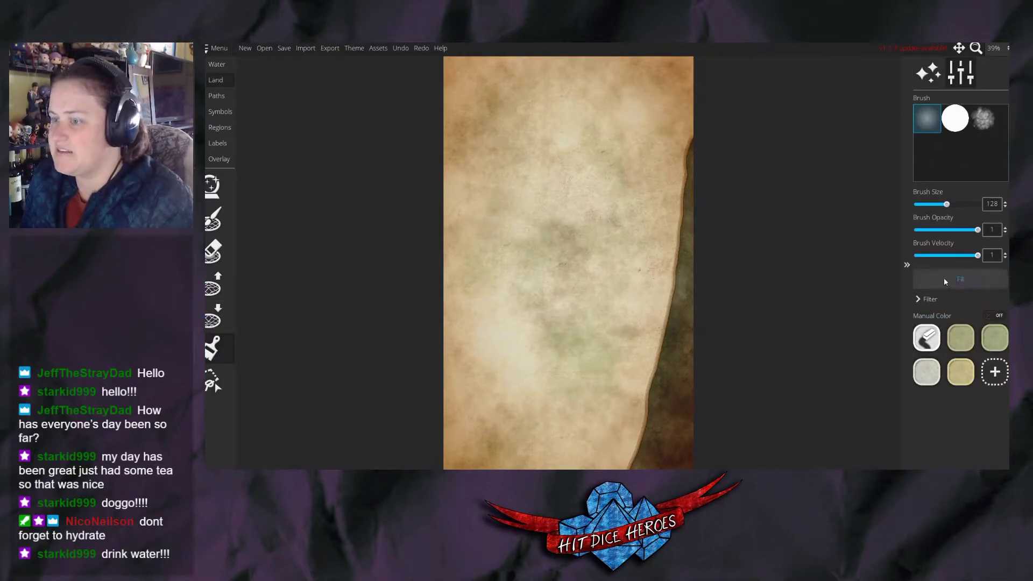
{"action": "left_click", "coordinate": [995, 371]}
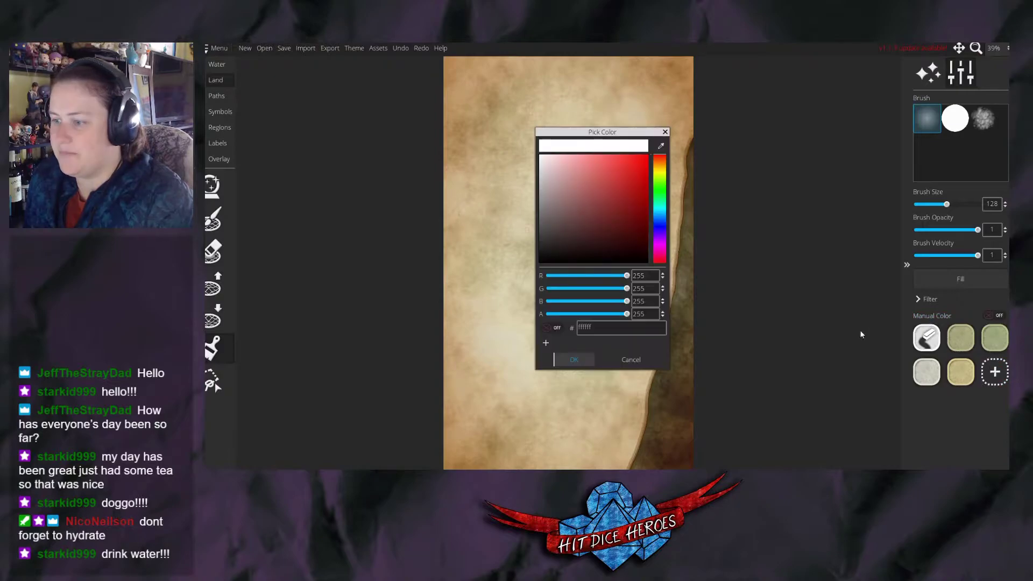
{"action": "left_click_drag", "start_coordinate": [612, 211], "coordinate": [612, 241]}
{"action": "left_click", "coordinate": [574, 360]}
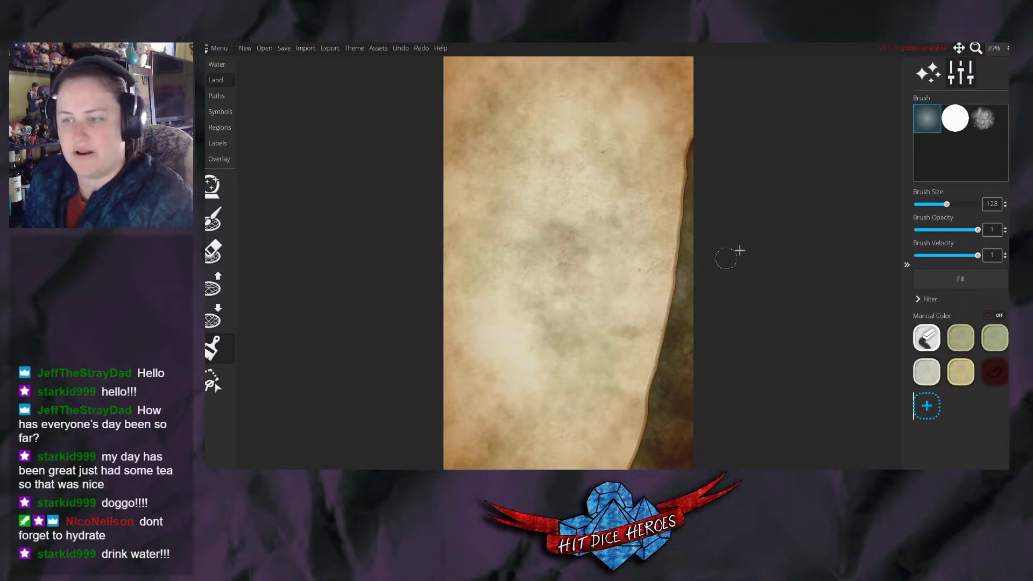
{"action": "left_click", "coordinate": [919, 204]}
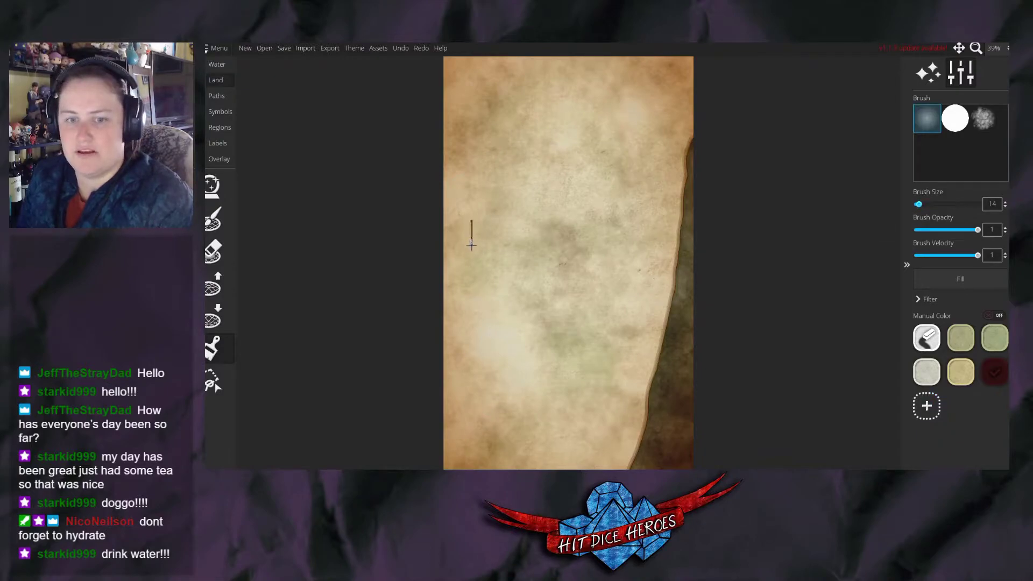
Try painting a large closed city outline across the middle of the landmass, then undo the stroke.
{"action": "mouse_move", "coordinate": [580, 367]}
{"action": "left_mouse_down"}
{"action": "mouse_move", "coordinate": [617, 324]}
{"action": "mouse_move", "coordinate": [640, 267]}
{"action": "mouse_move", "coordinate": [659, 143]}
{"action": "mouse_move", "coordinate": [636, 122]}
{"action": "mouse_move", "coordinate": [545, 130]}
{"action": "left_mouse_up"}
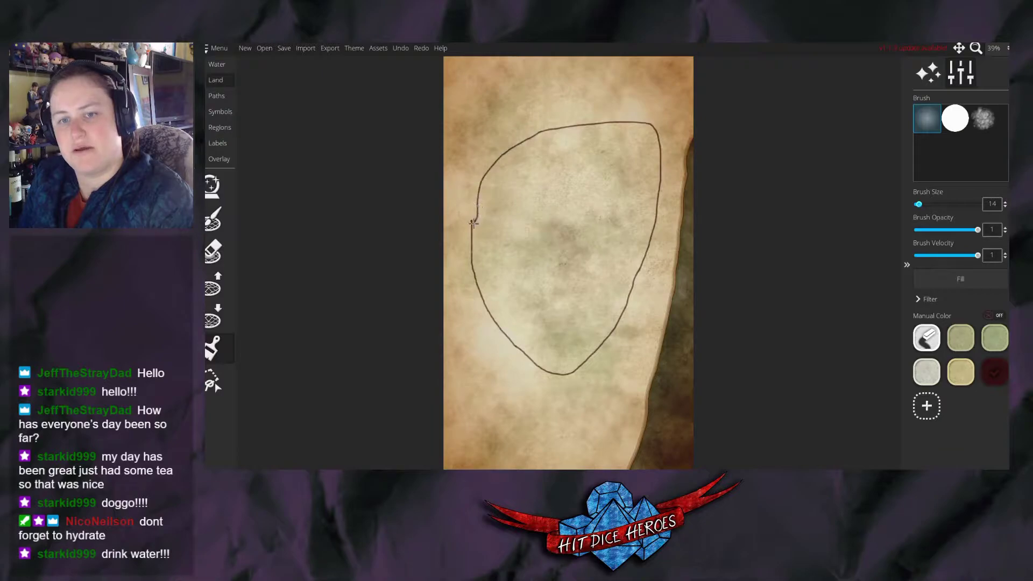
{"action": "key", "text": "ctrl+z"}
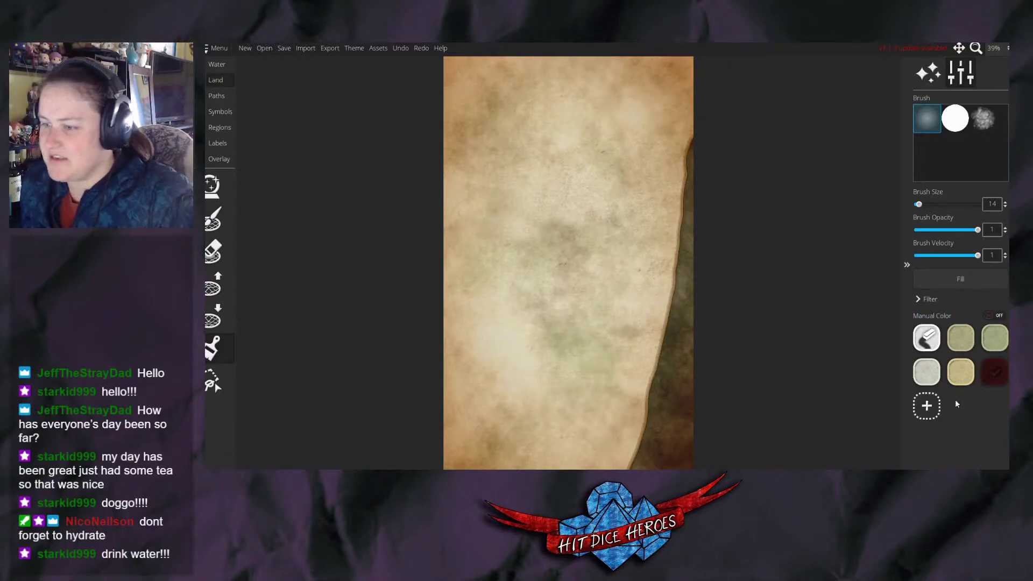
Add a custom greyish-brown colour, 978671, to the land paint palette and set the brush size to 20.
{"action": "left_click", "coordinate": [926, 300]}
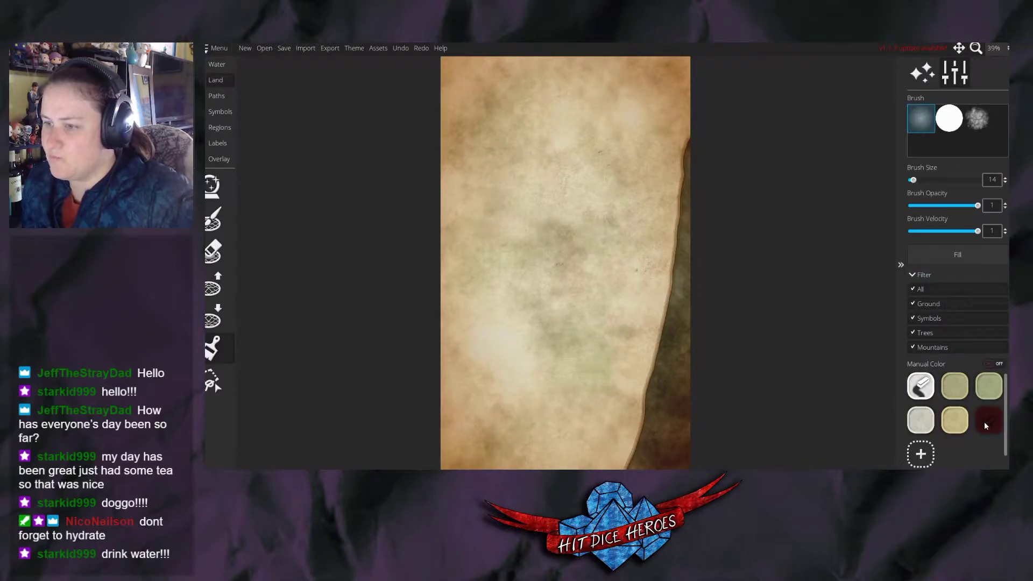
{"action": "left_click", "coordinate": [920, 454]}
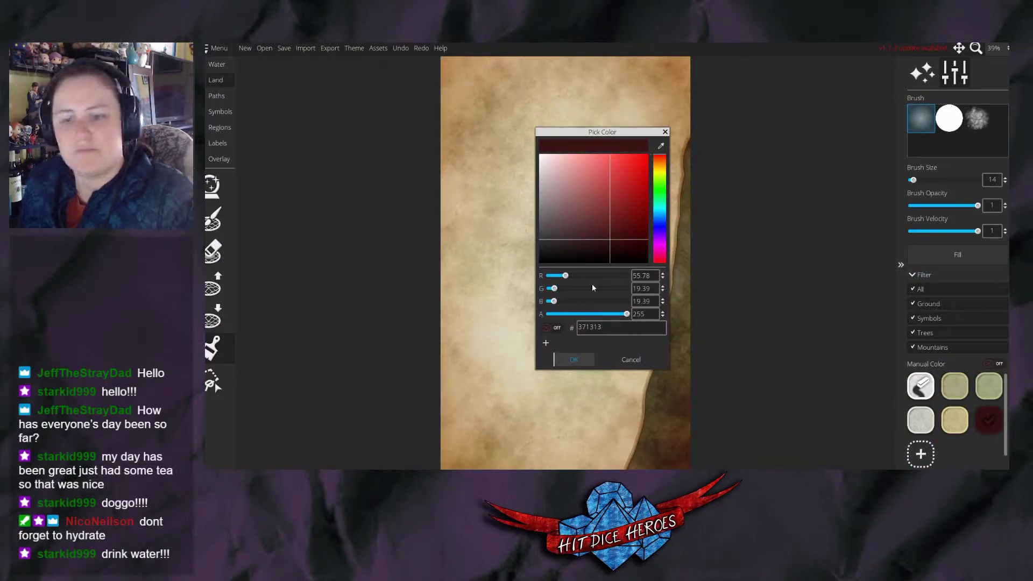
{"action": "left_click", "coordinate": [659, 221]}
{"action": "mouse_move", "coordinate": [659, 221]}
{"action": "left_mouse_down"}
{"action": "mouse_move", "coordinate": [661, 238]}
{"action": "mouse_move", "coordinate": [654, 164]}
{"action": "left_mouse_up"}
{"action": "left_click_drag", "start_coordinate": [601, 247], "coordinate": [570, 194]}
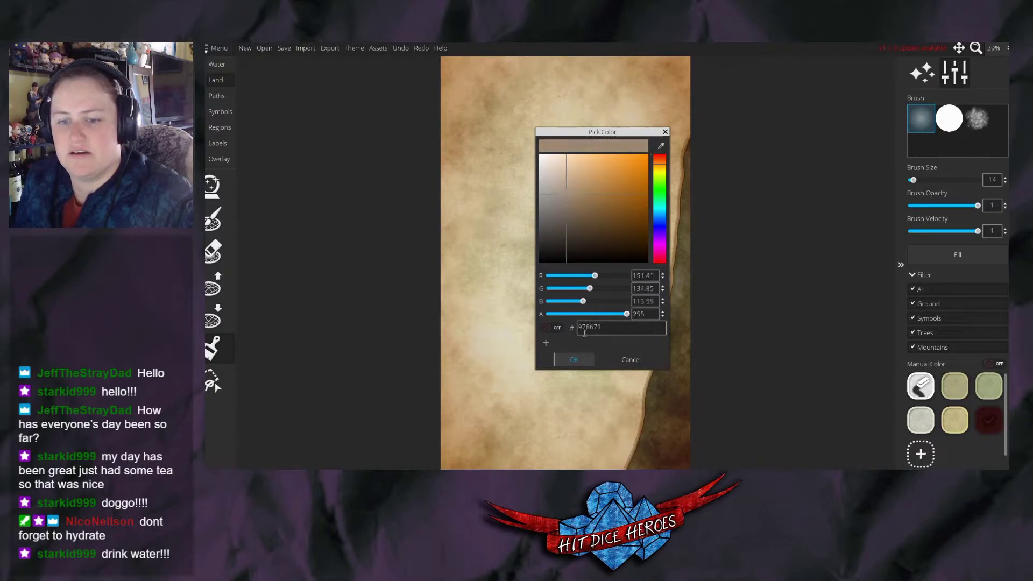
{"action": "left_click", "coordinate": [573, 359]}
{"action": "left_click", "coordinate": [914, 181]}
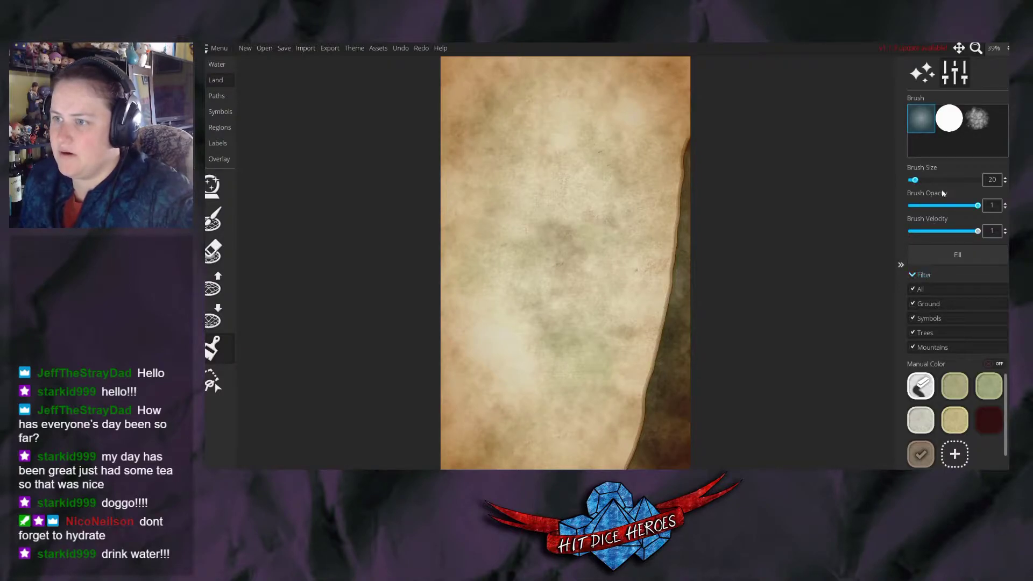
Try short test strokes beside the east coast with the hard round brush, reducing its opacity to 0.91, then undo them.
{"action": "left_click", "coordinate": [949, 119]}
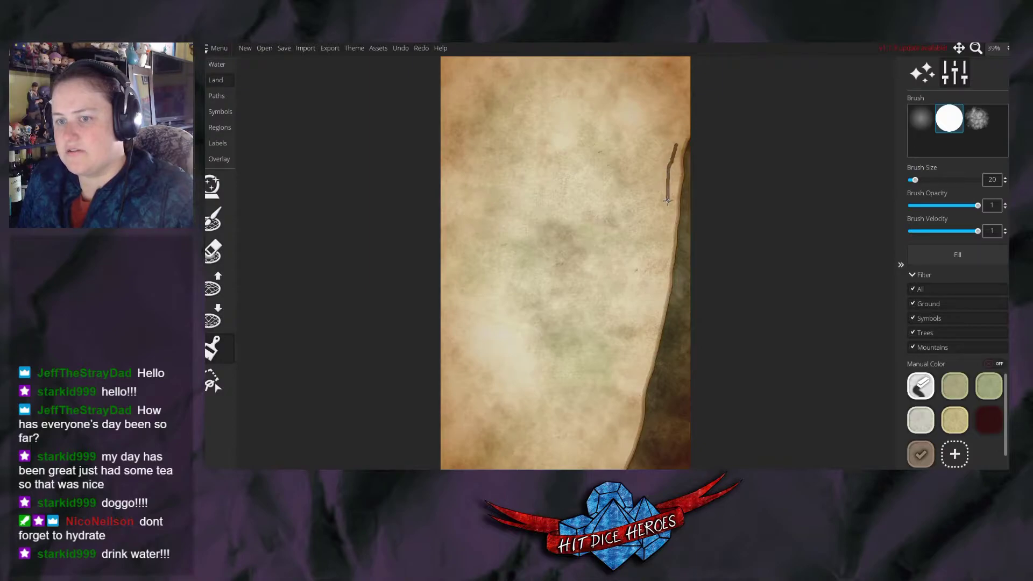
{"action": "key", "text": "ctrl+z"}
{"action": "left_click_drag", "start_coordinate": [977, 209], "coordinate": [974, 207]}
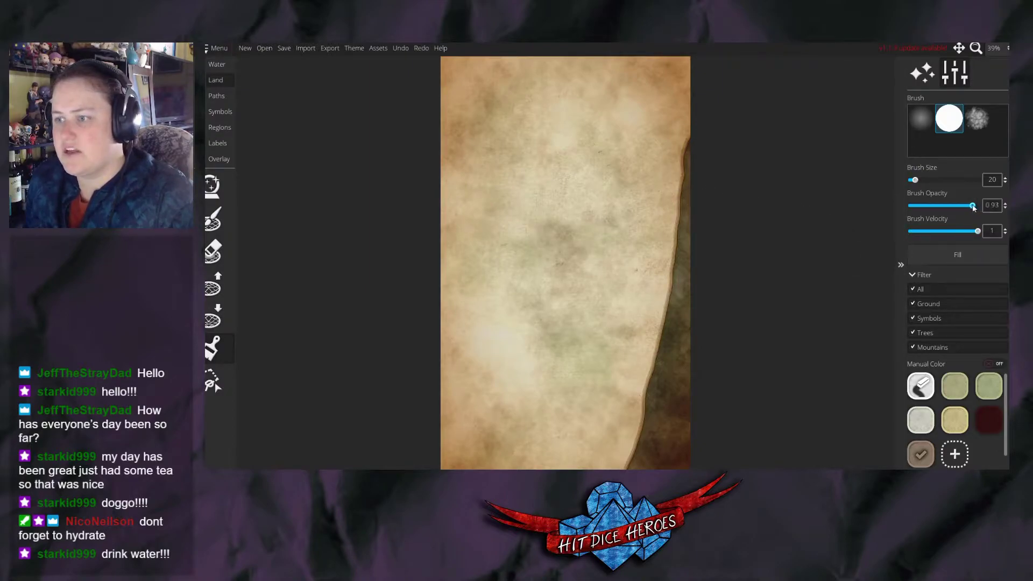
{"action": "left_click_drag", "start_coordinate": [667, 141], "coordinate": [673, 189]}
{"action": "key", "text": "ctrl+z"}
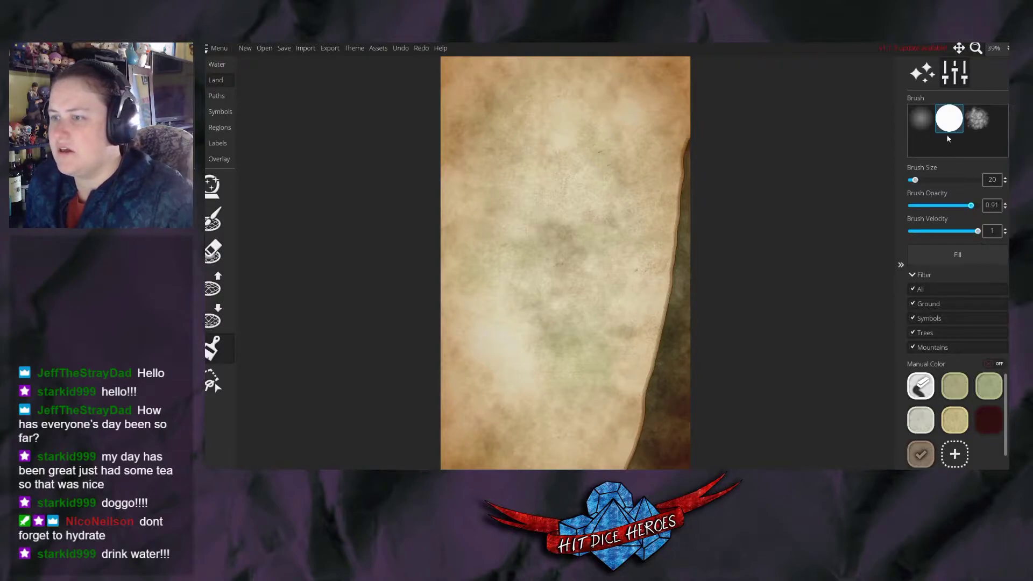
Paint a large closed city wall outline along the coast and around the landmass using the soft brush at opacity 1.
{"action": "left_click", "coordinate": [919, 120]}
{"action": "key", "text": "ctrl+z"}
{"action": "left_click_drag", "start_coordinate": [975, 209], "coordinate": [993, 210]}
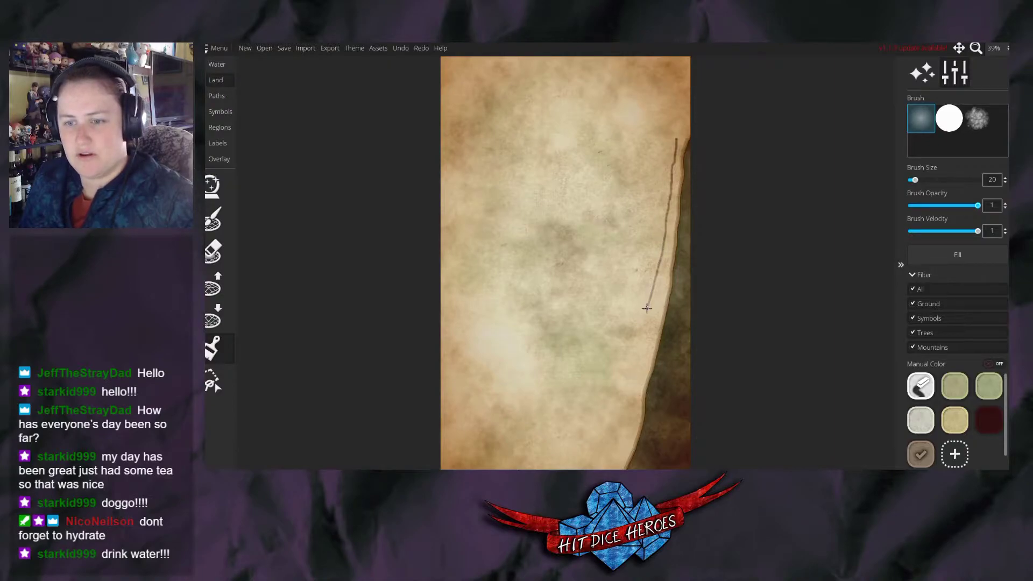
{"action": "left_click_drag", "start_coordinate": [642, 334], "coordinate": [615, 409]}
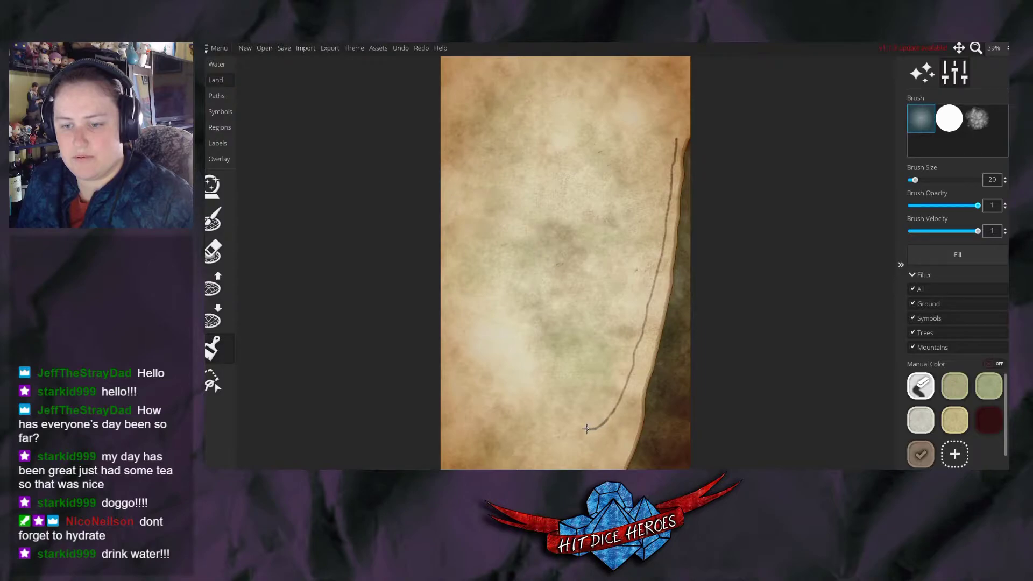
{"action": "mouse_move", "coordinate": [563, 409]}
{"action": "left_mouse_down"}
{"action": "mouse_move", "coordinate": [536, 381]}
{"action": "mouse_move", "coordinate": [513, 327]}
{"action": "mouse_move", "coordinate": [487, 203]}
{"action": "left_mouse_up"}
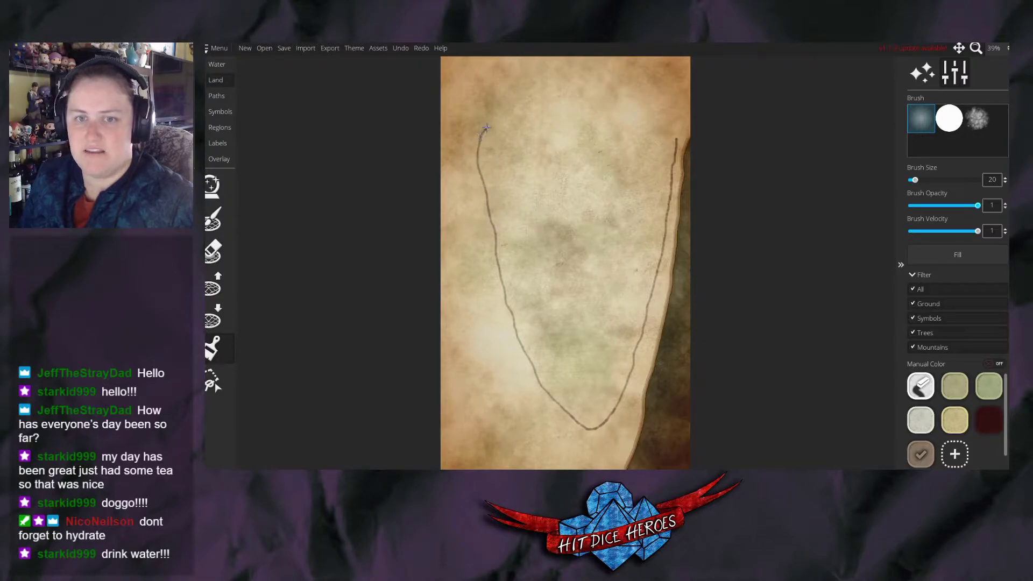
{"action": "left_click_drag", "start_coordinate": [538, 113], "coordinate": [654, 114]}
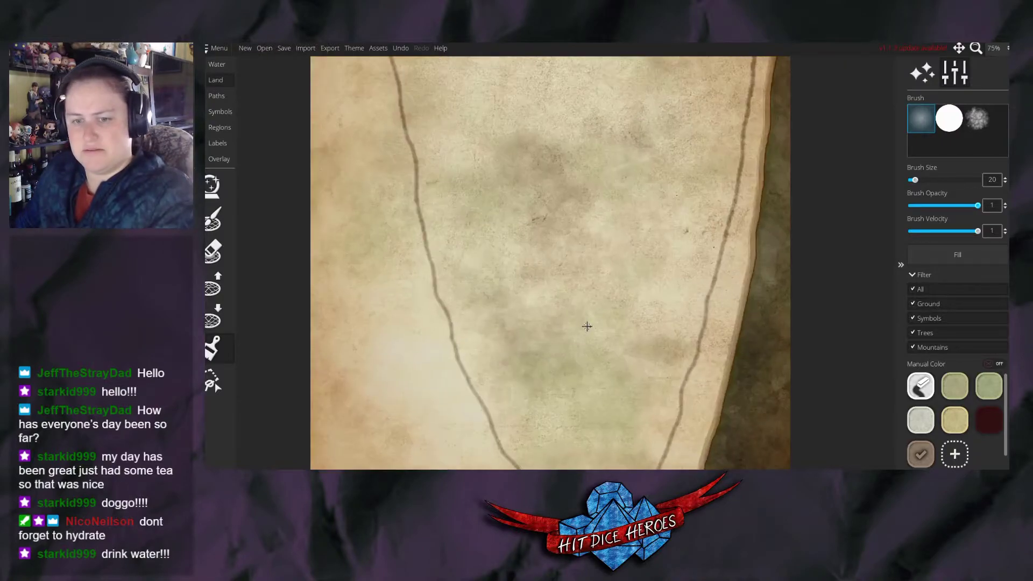
Try placing a small landscape symbol inside the city outline, then undo it.
{"action": "scroll", "coordinate": [583, 323], "scroll_direction": "up", "scroll_amount": 2}
{"action": "scroll", "coordinate": [585, 327], "scroll_direction": "up", "scroll_amount": 2}
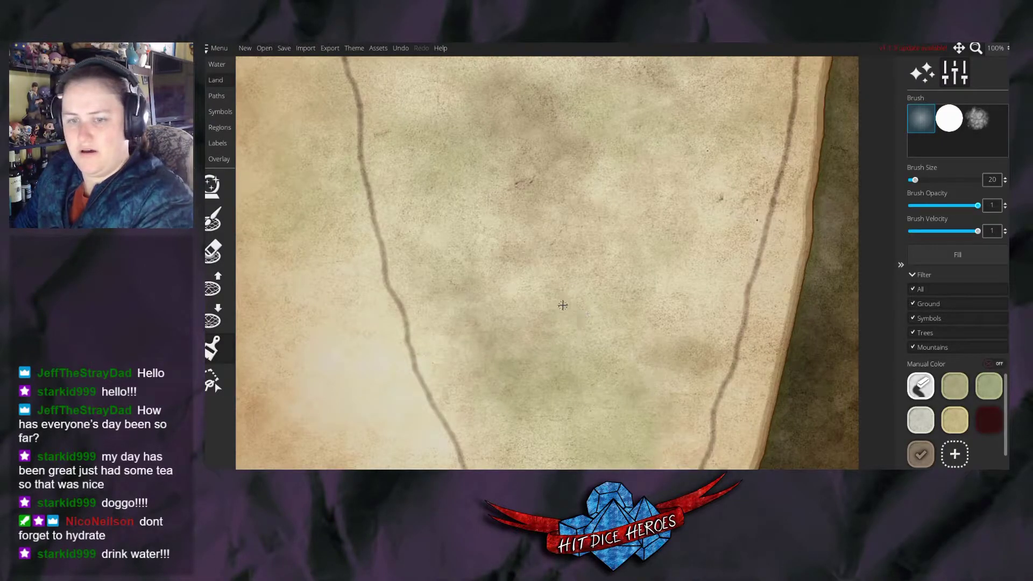
{"action": "key", "text": "s"}
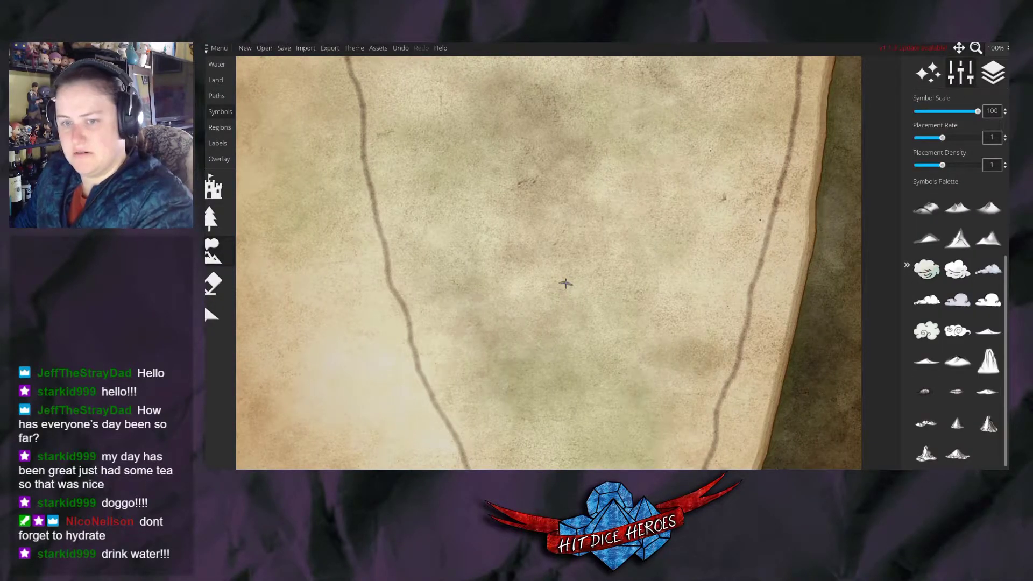
{"action": "left_click", "coordinate": [586, 252]}
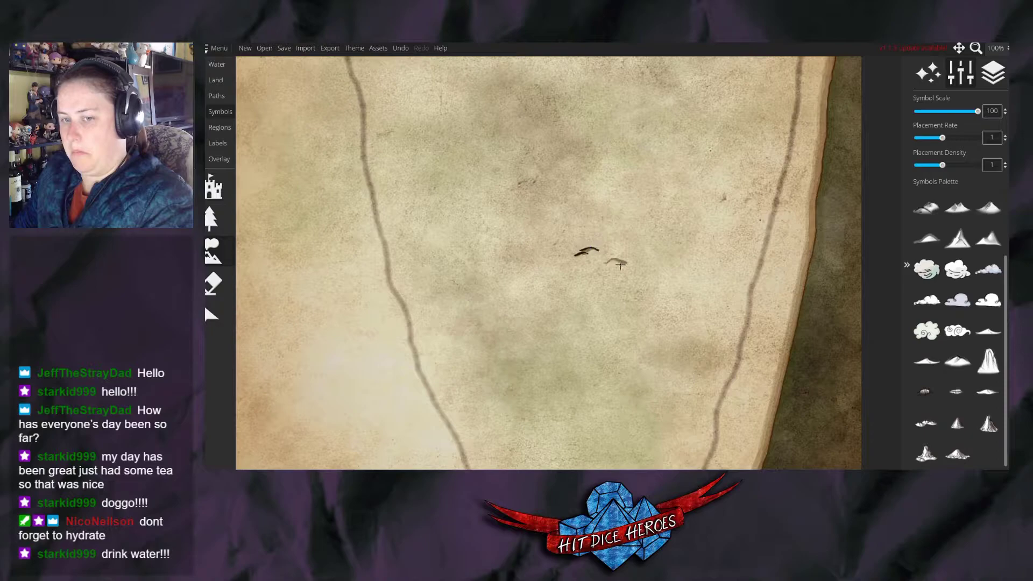
{"action": "key", "text": "ctrl+z"}
Try painting two widely spaced cross marks over the southwest wall with a size 12 land brush, then undo them.
{"action": "key", "text": "l"}
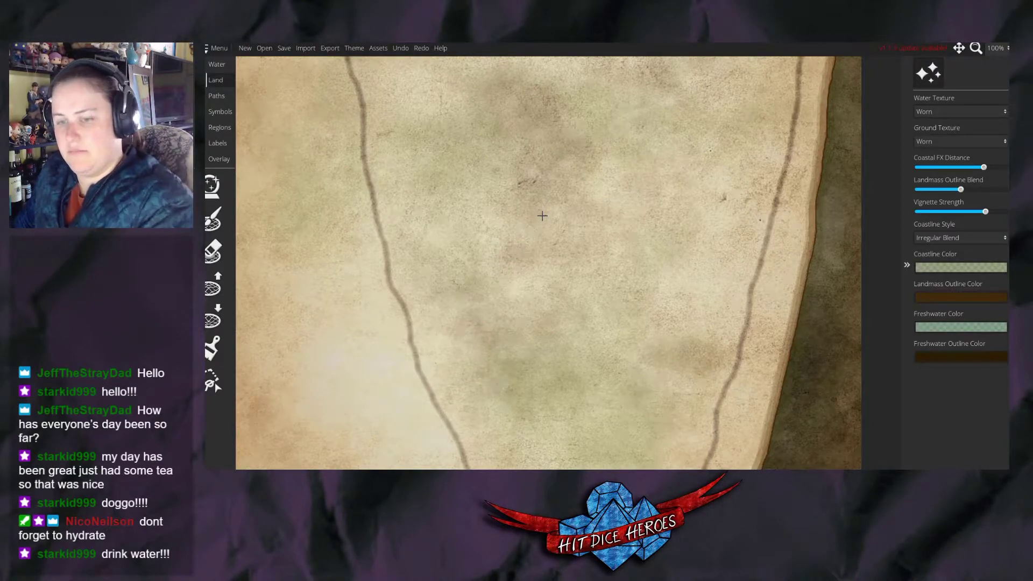
{"action": "scroll", "coordinate": [543, 215], "scroll_direction": "down", "scroll_amount": 2}
{"action": "scroll", "coordinate": [539, 332], "scroll_direction": "up", "scroll_amount": 4}
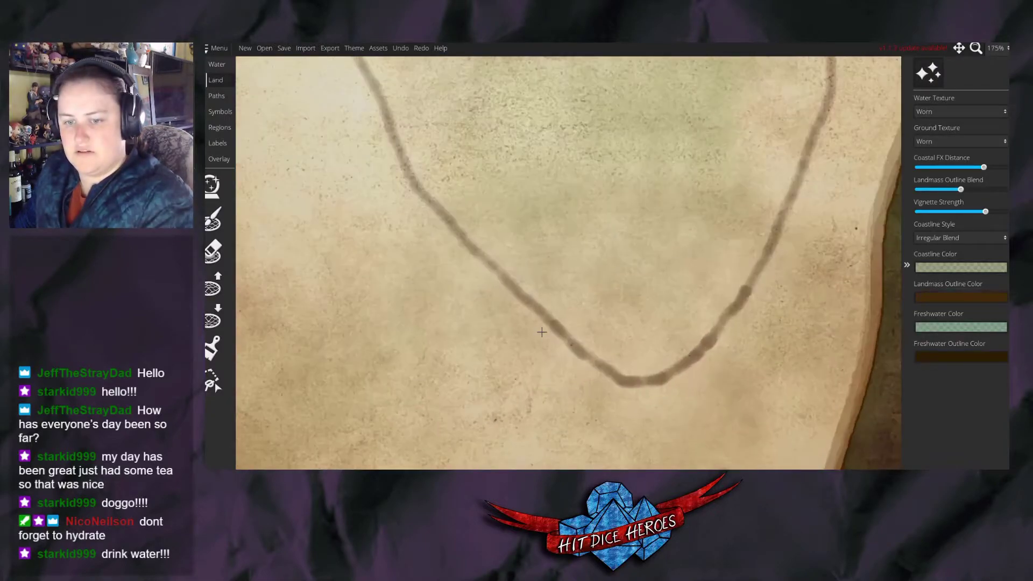
{"action": "left_click", "coordinate": [215, 222]}
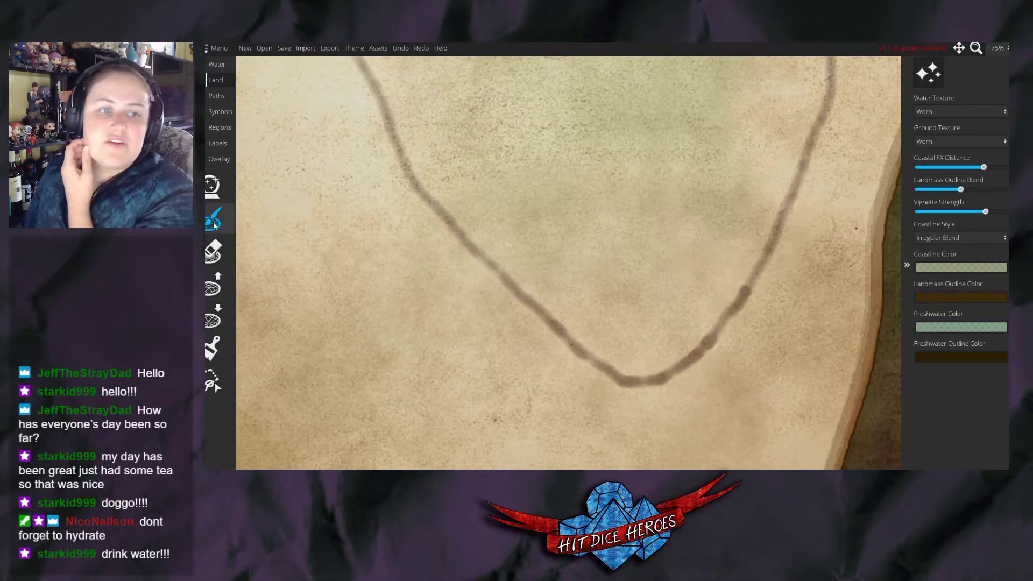
{"action": "left_click", "coordinate": [214, 347]}
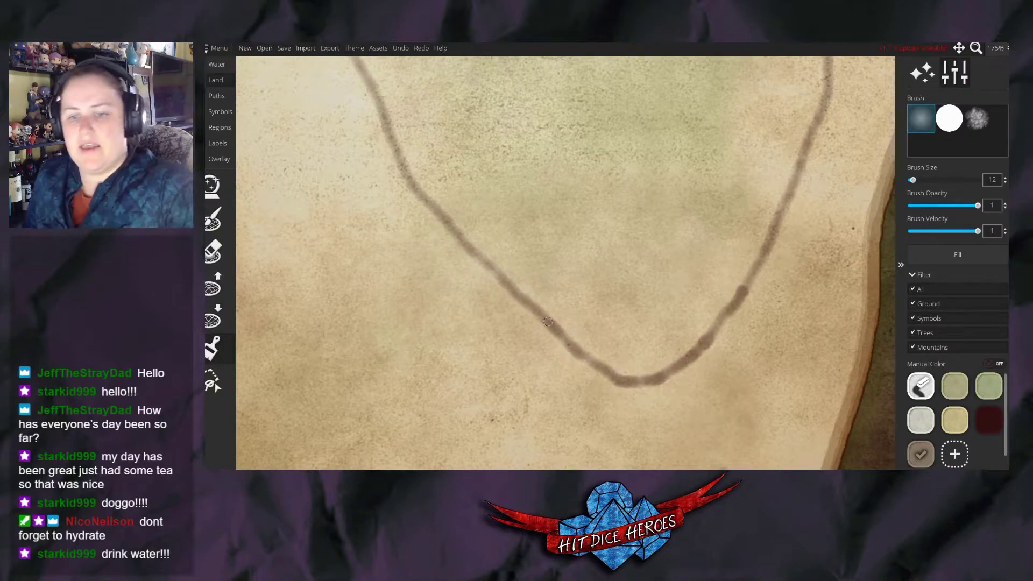
{"action": "left_click_drag", "start_coordinate": [534, 283], "coordinate": [518, 325]}
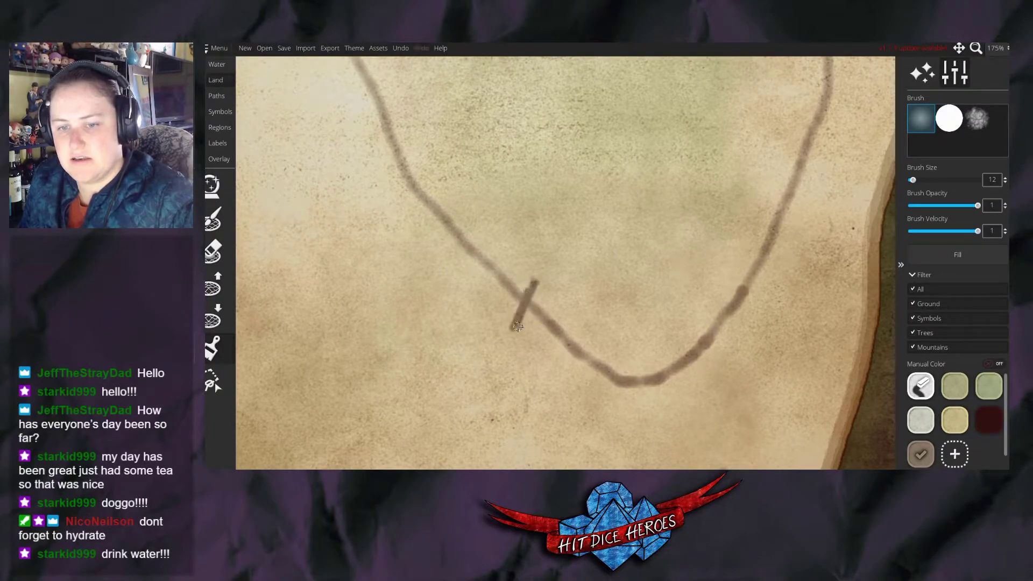
{"action": "left_click_drag", "start_coordinate": [584, 323], "coordinate": [562, 367]}
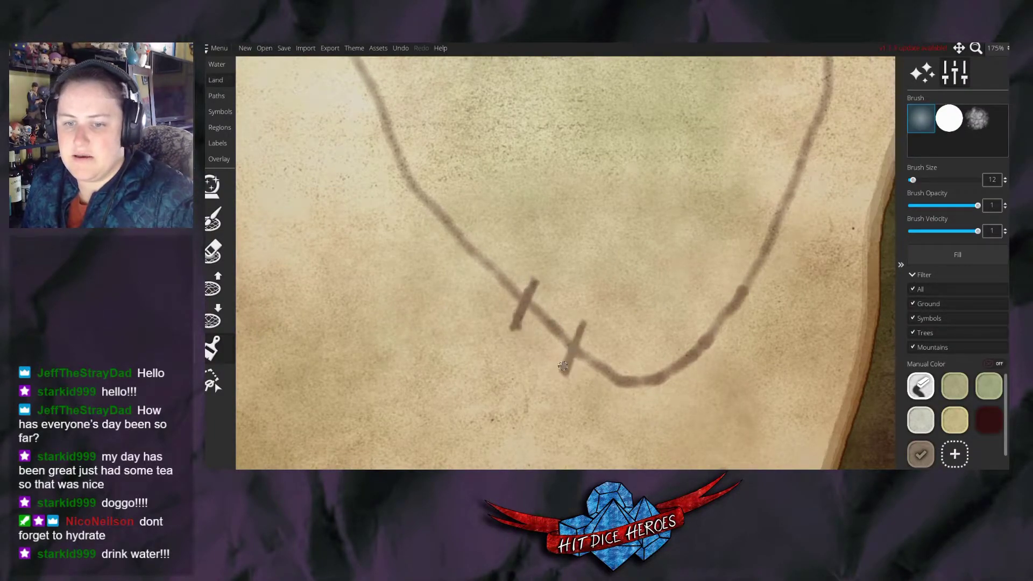
{"action": "scroll", "coordinate": [563, 366], "scroll_direction": "down", "scroll_amount": 8}
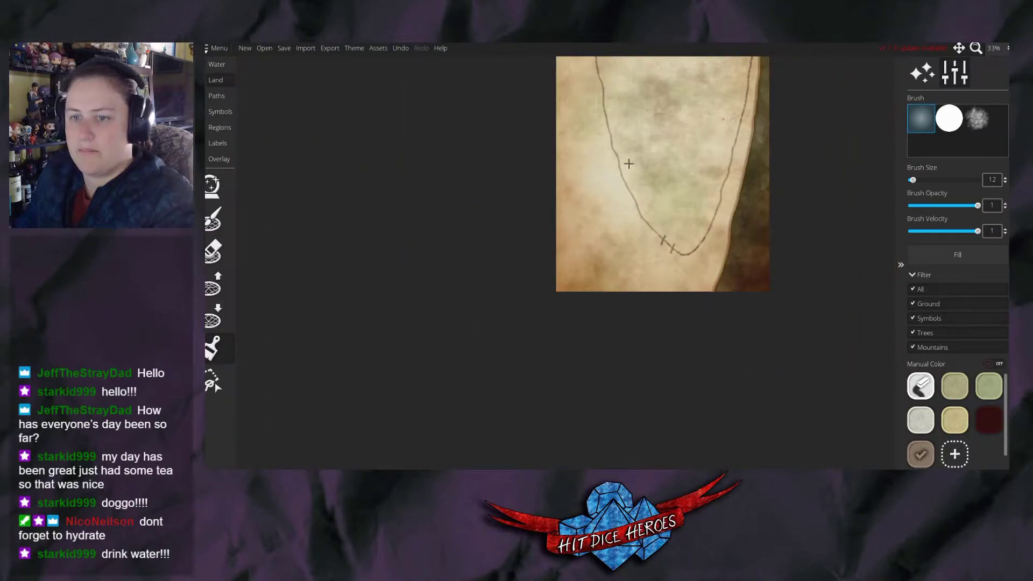
{"action": "key", "text": "ctrl+z"}
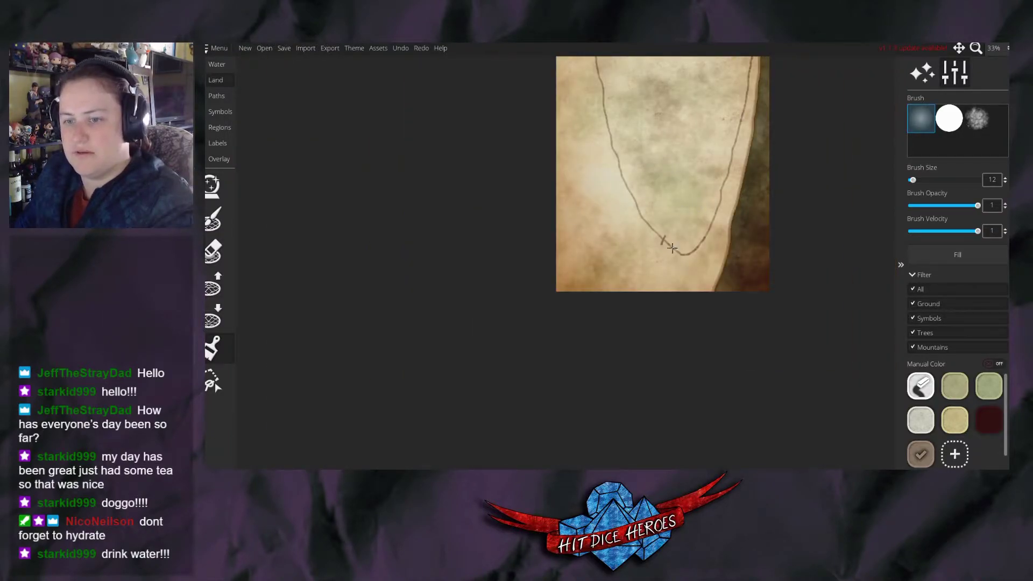
Paint two short, closely spaced parallel gate marks across the wall near its southern tip.
{"action": "scroll", "coordinate": [670, 243], "scroll_direction": "up", "scroll_amount": 4}
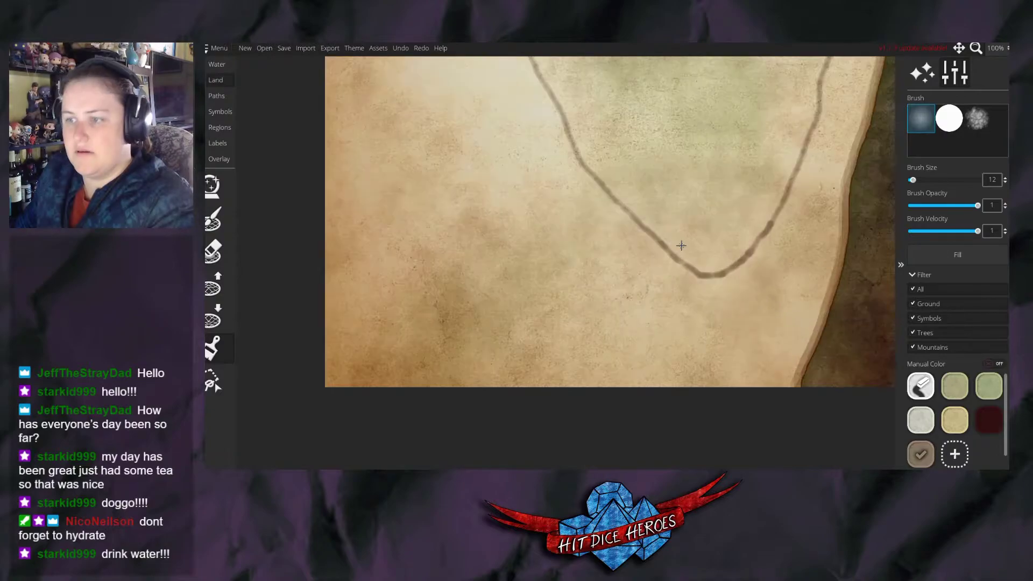
{"action": "mouse_move", "coordinate": [656, 221]}
{"action": "left_mouse_down"}
{"action": "mouse_move", "coordinate": [647, 237]}
{"action": "mouse_move", "coordinate": [655, 250]}
{"action": "left_mouse_up"}
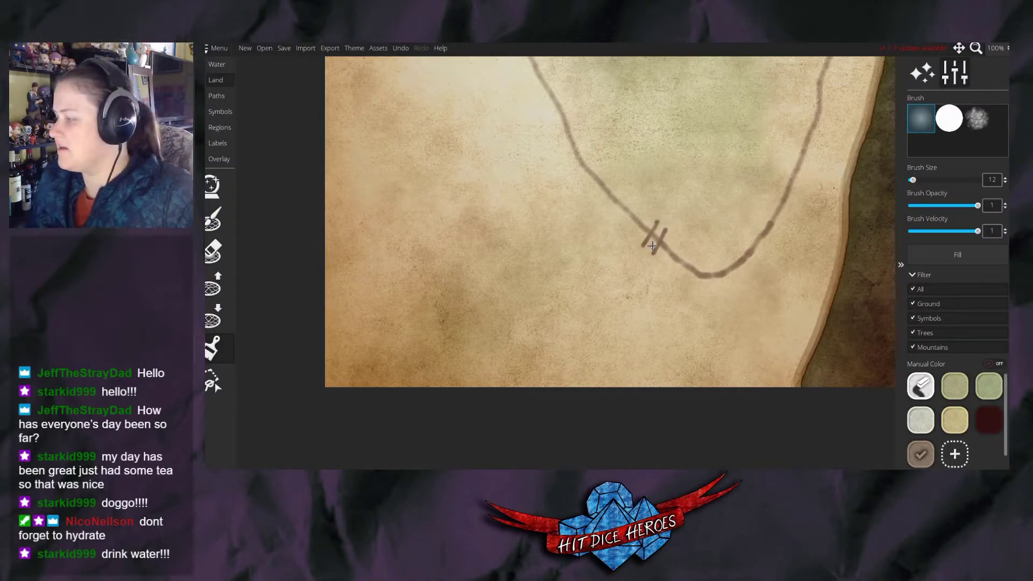
{"action": "key", "text": "3"}
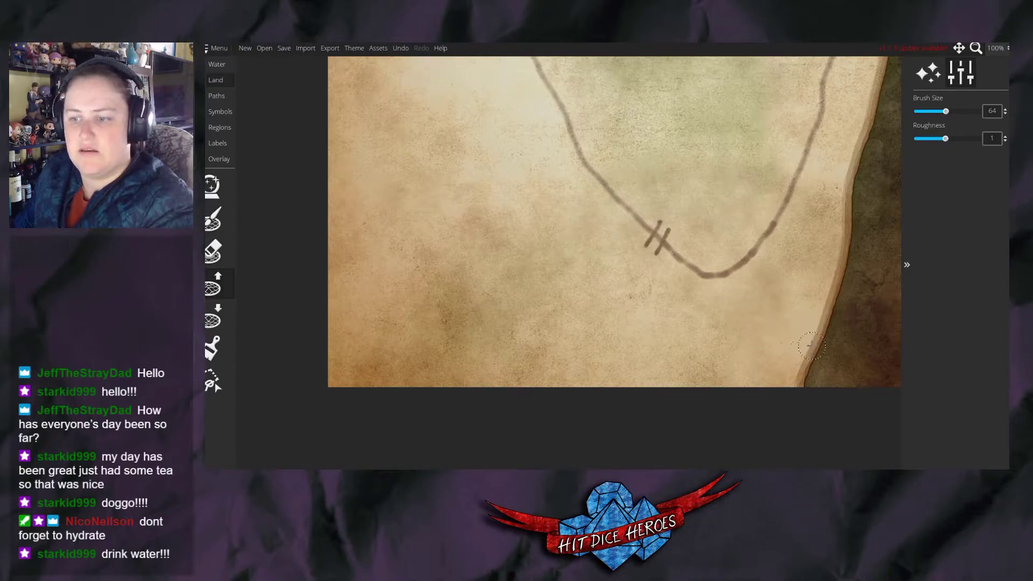
{"action": "key", "text": "ctrl+z"}
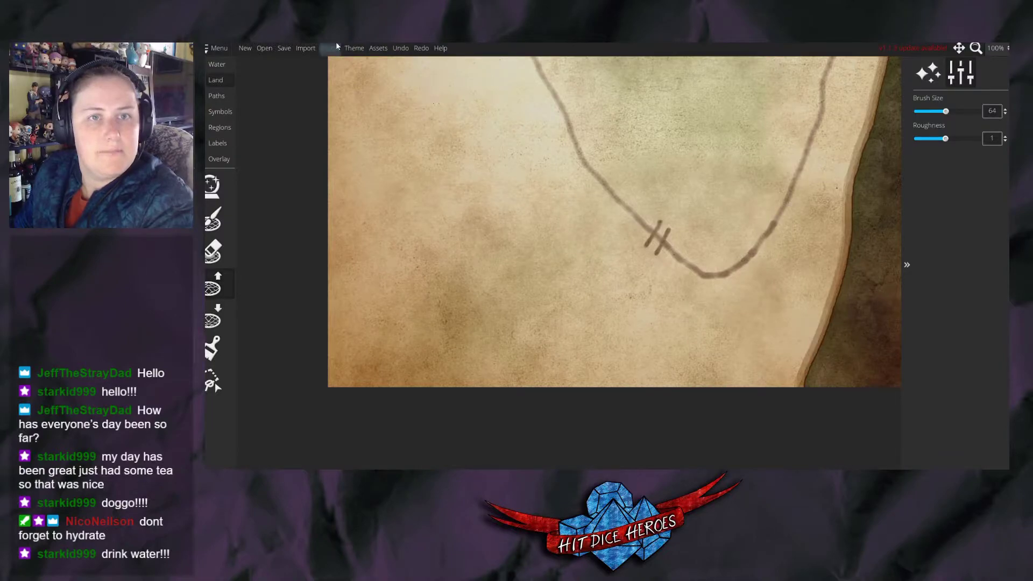
Examine the hotkey assignments in the preferences.
{"action": "left_click", "coordinate": [218, 49]}
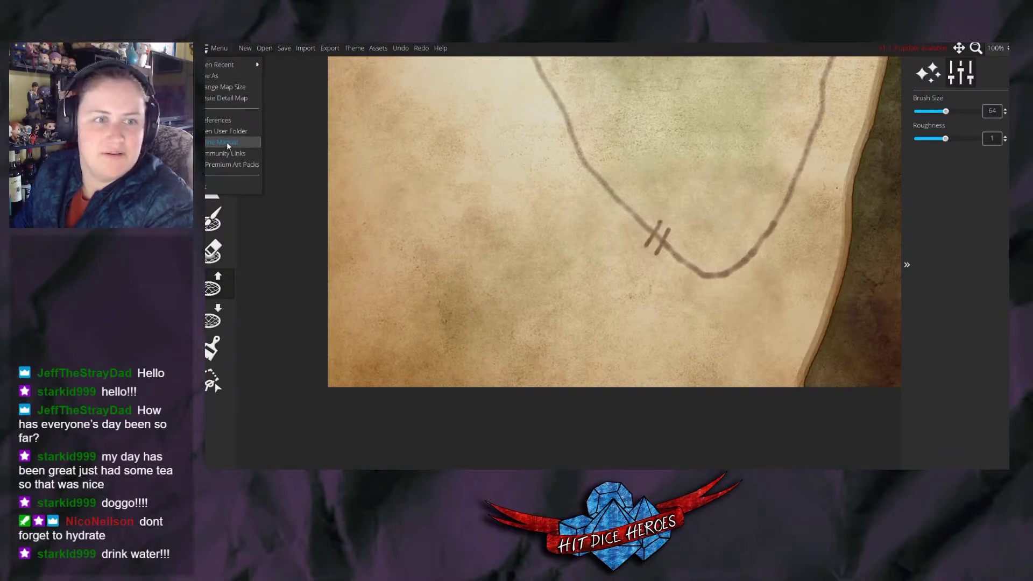
{"action": "left_click", "coordinate": [225, 122]}
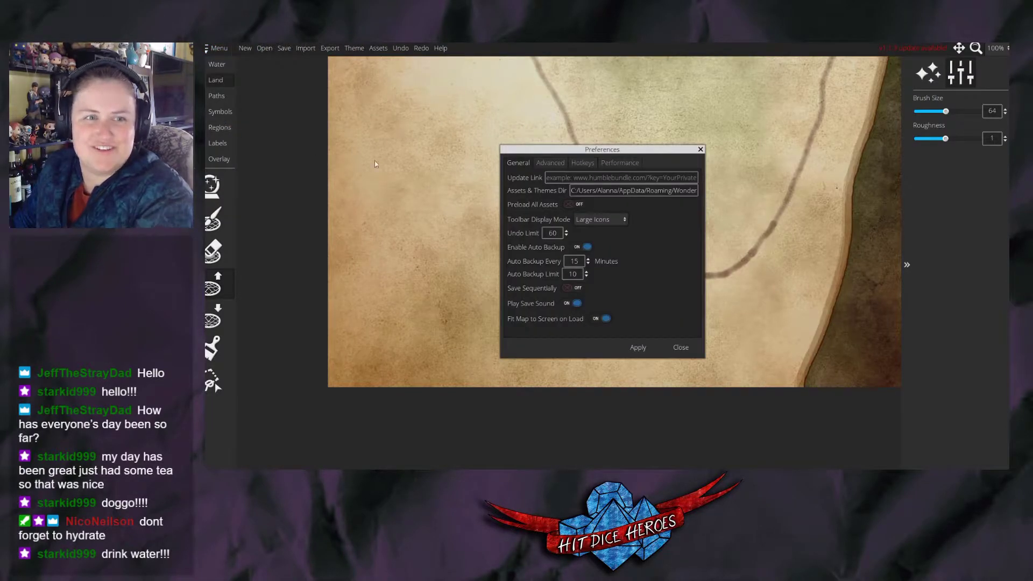
{"action": "left_click", "coordinate": [581, 162]}
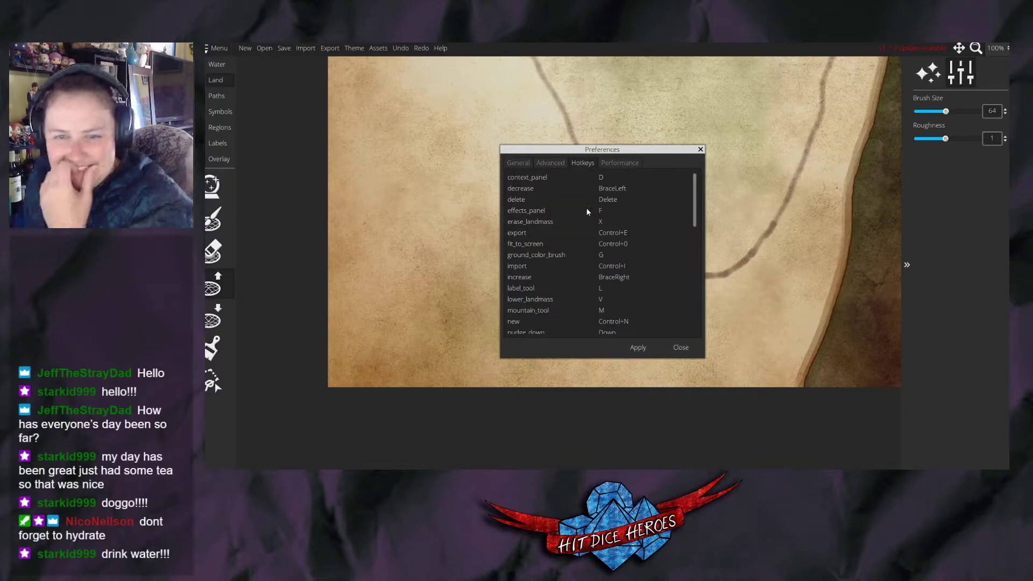
{"action": "scroll", "coordinate": [588, 244], "scroll_direction": "down", "scroll_amount": 3}
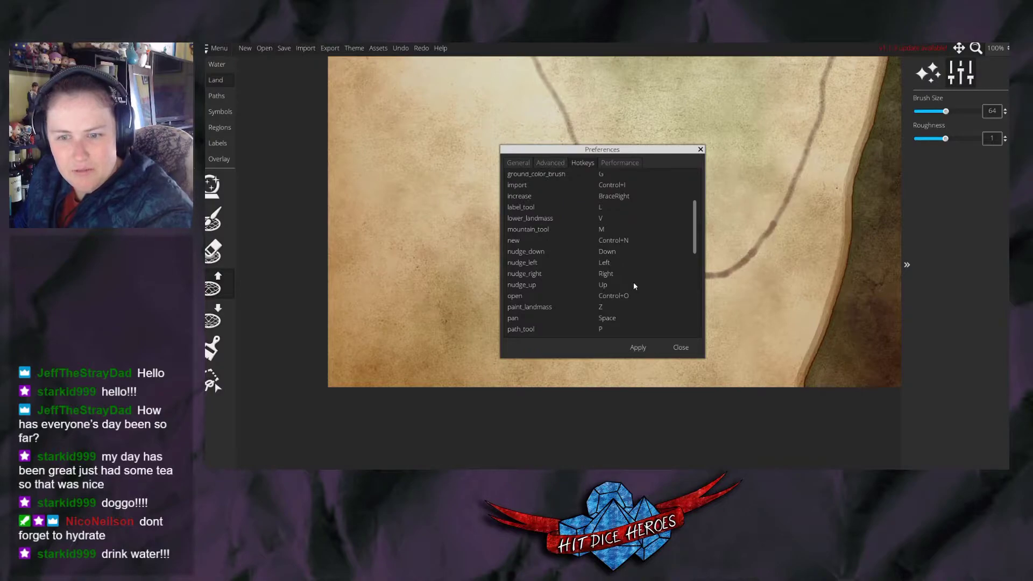
{"action": "left_click", "coordinate": [700, 149]}
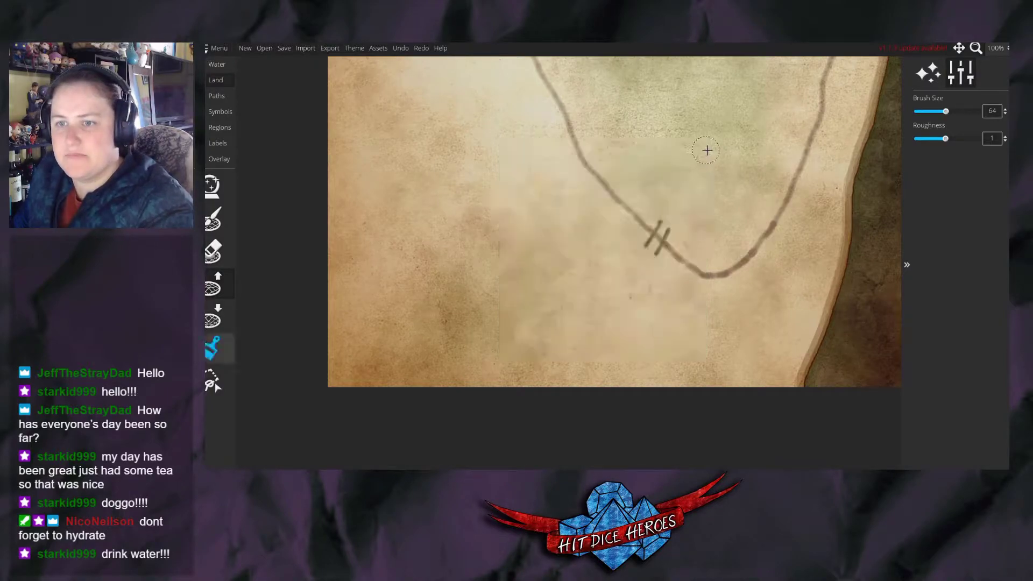
Paint paired gate marks across the east wall in three places and across the north and west walls with a size 12 land brush.
{"action": "mouse_move", "coordinate": [793, 82]}
{"action": "left_mouse_down"}
{"action": "mouse_move", "coordinate": [657, 307]}
{"action": "mouse_move", "coordinate": [700, 323]}
{"action": "mouse_move", "coordinate": [619, 334]}
{"action": "mouse_move", "coordinate": [667, 438]}
{"action": "mouse_move", "coordinate": [579, 281]}
{"action": "mouse_move", "coordinate": [525, 287]}
{"action": "mouse_move", "coordinate": [589, 279]}
{"action": "left_mouse_up"}
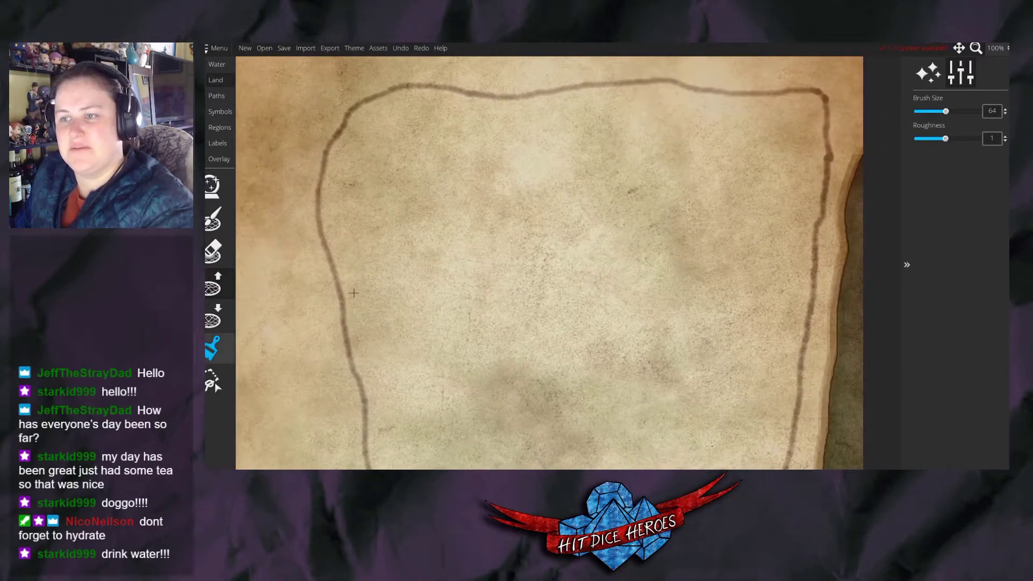
{"action": "scroll", "coordinate": [649, 296], "scroll_direction": "up", "scroll_amount": 5}
{"action": "scroll", "coordinate": [648, 296], "scroll_direction": "down", "scroll_amount": 4}
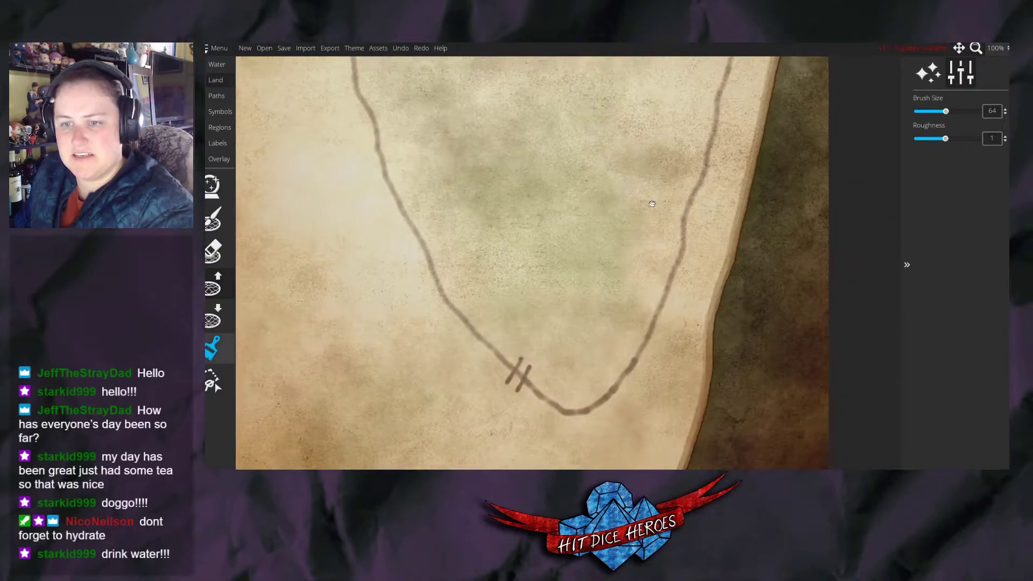
{"action": "scroll", "coordinate": [627, 203], "scroll_direction": "up", "scroll_amount": 3}
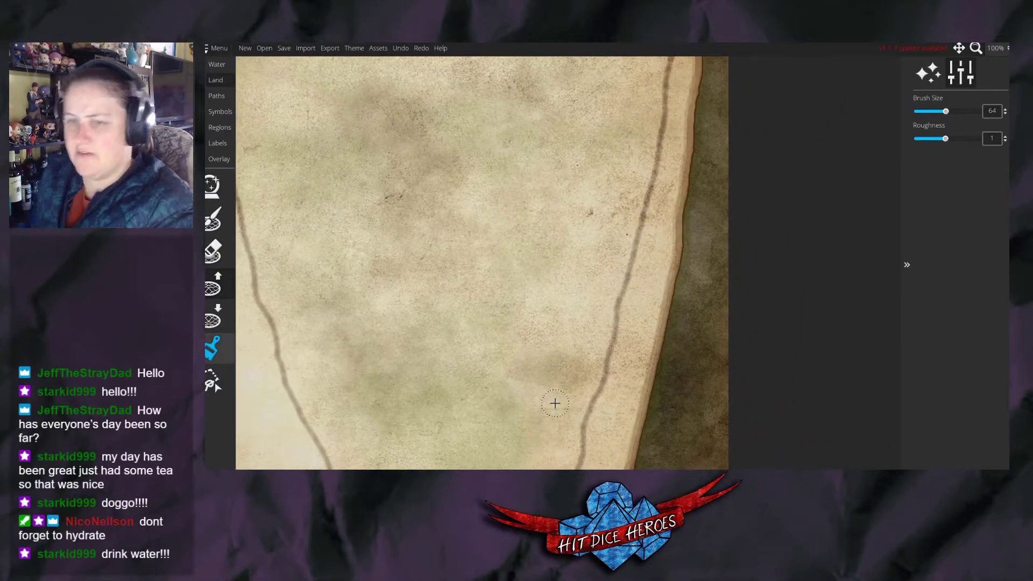
{"action": "left_click", "coordinate": [212, 347]}
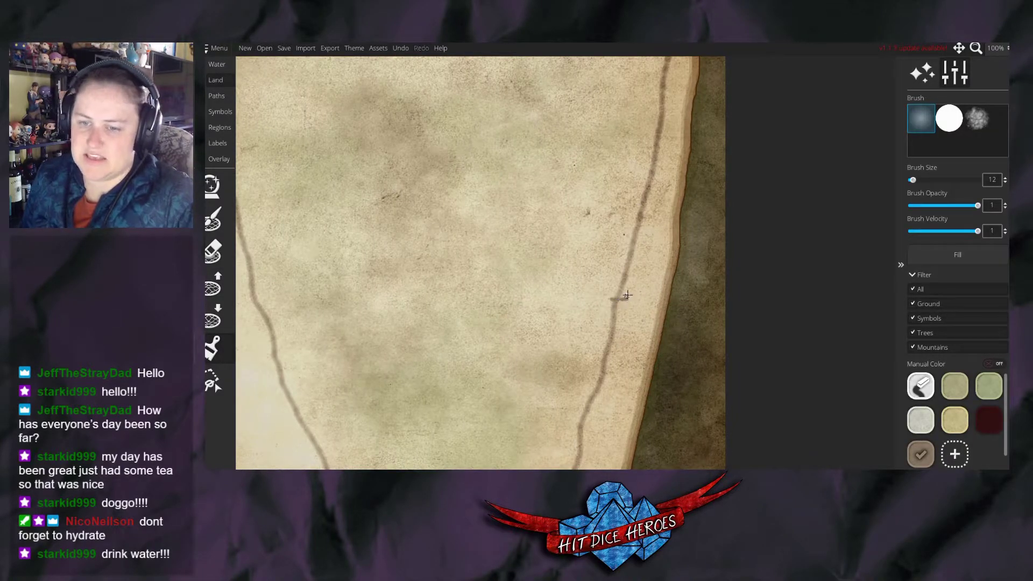
{"action": "left_click_drag", "start_coordinate": [617, 282], "coordinate": [632, 280]}
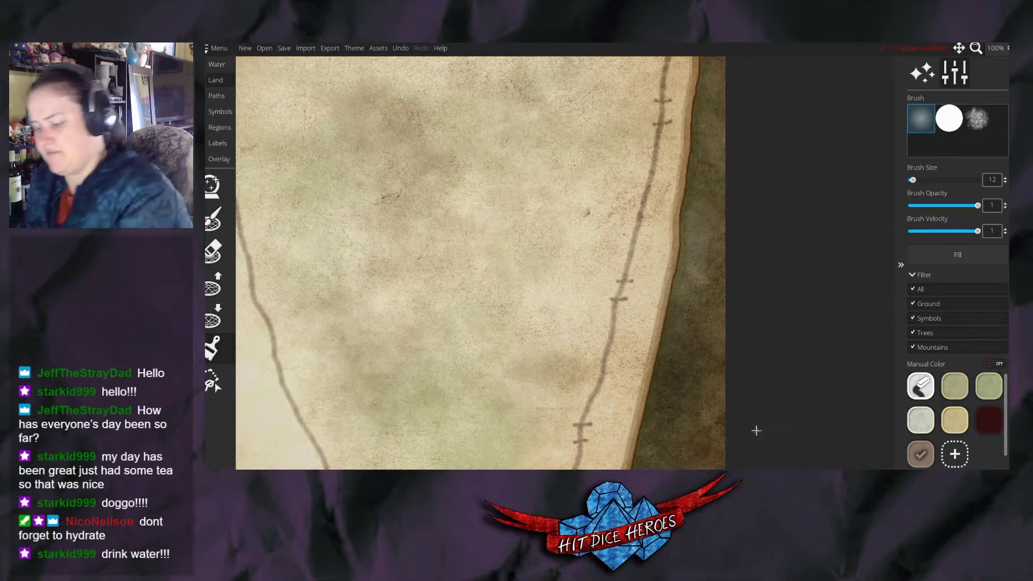
{"action": "scroll", "coordinate": [502, 272], "scroll_direction": "down", "scroll_amount": 5}
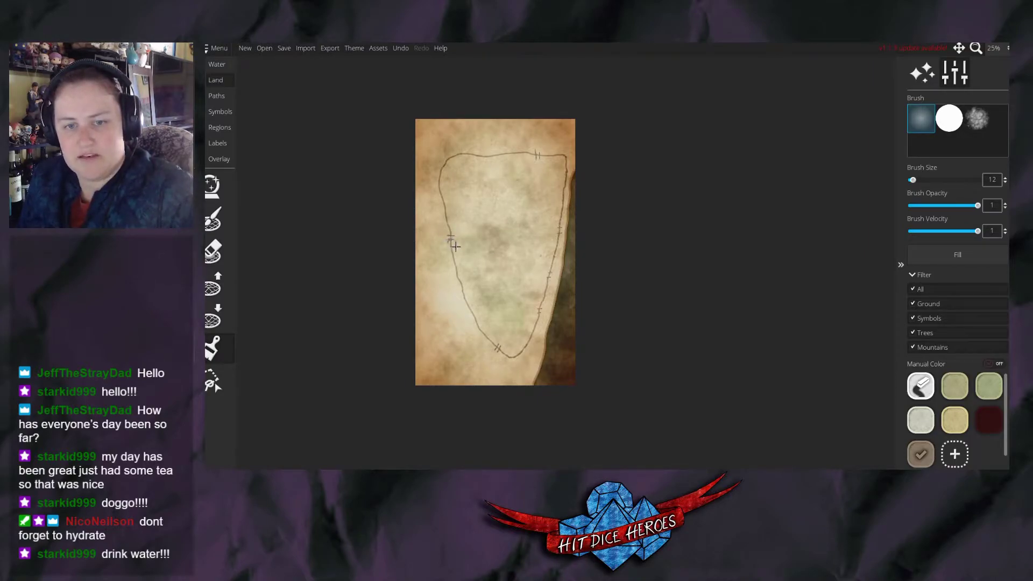
{"action": "key", "text": "ctrl+z"}
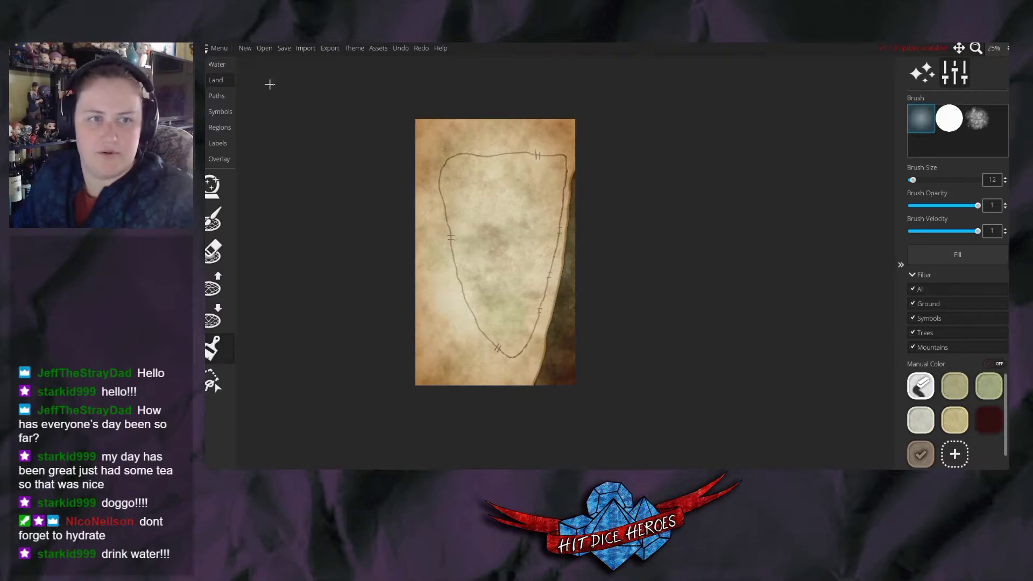
Set the path tool to dark brown 474435, width 7.5 and the thinner of the two thick solid line styles.
{"action": "left_click", "coordinate": [215, 96]}
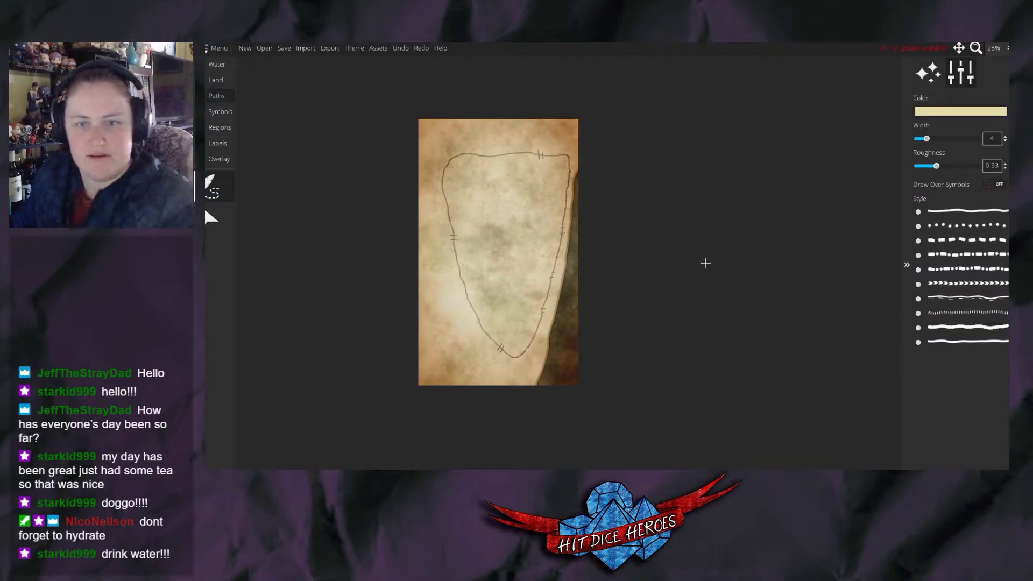
{"action": "left_click", "coordinate": [918, 211]}
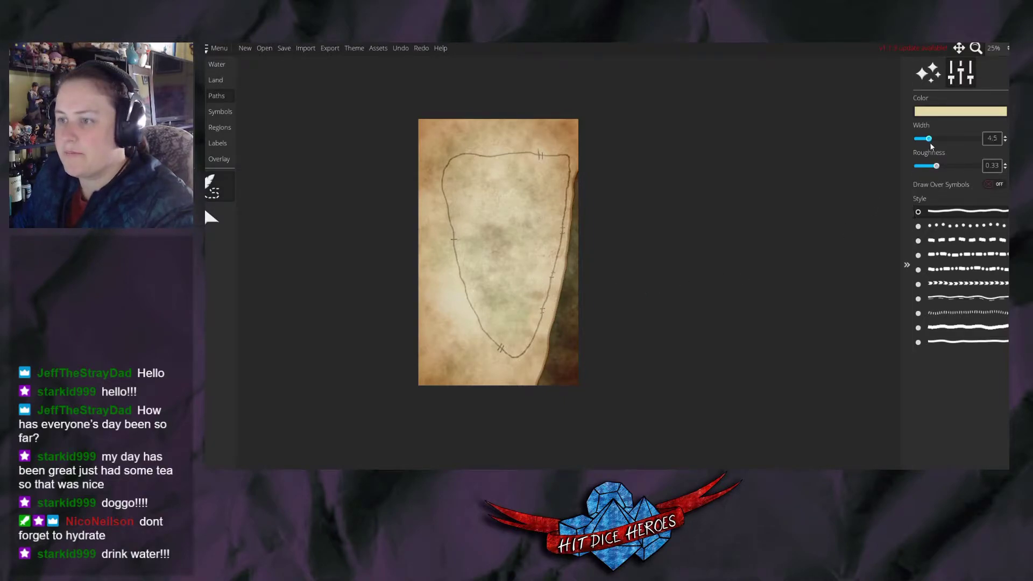
{"action": "left_click", "coordinate": [934, 113]}
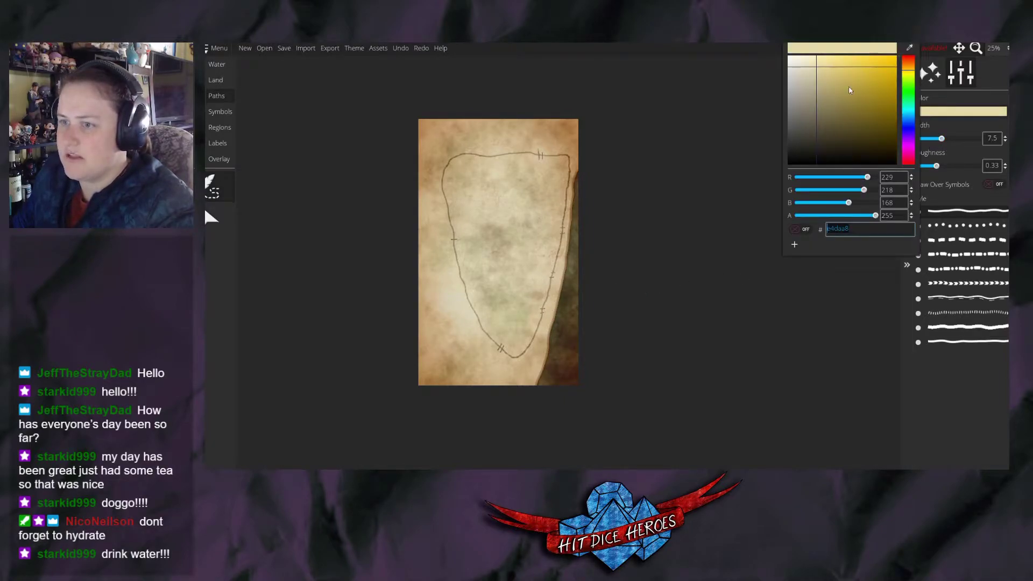
{"action": "left_click_drag", "start_coordinate": [818, 69], "coordinate": [816, 136]}
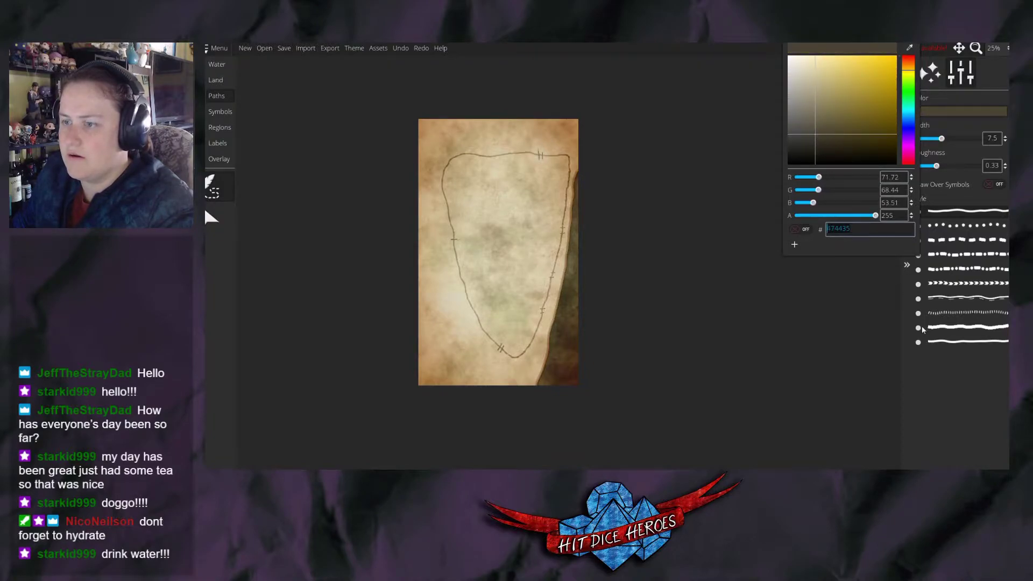
{"action": "left_click", "coordinate": [945, 402]}
{"action": "left_click", "coordinate": [917, 343]}
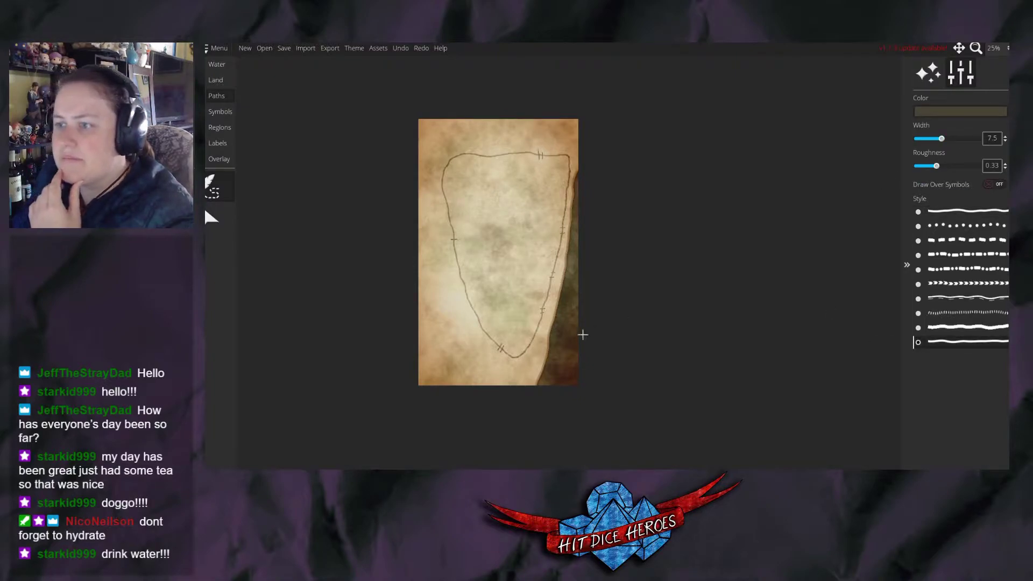
Try short test paths inside the southeastern part of the city, including one at width 10, then undo them.
{"action": "mouse_move", "coordinate": [515, 299]}
{"action": "left_mouse_down"}
{"action": "mouse_move", "coordinate": [515, 331]}
{"action": "mouse_move", "coordinate": [501, 347]}
{"action": "mouse_move", "coordinate": [538, 291]}
{"action": "left_mouse_up"}
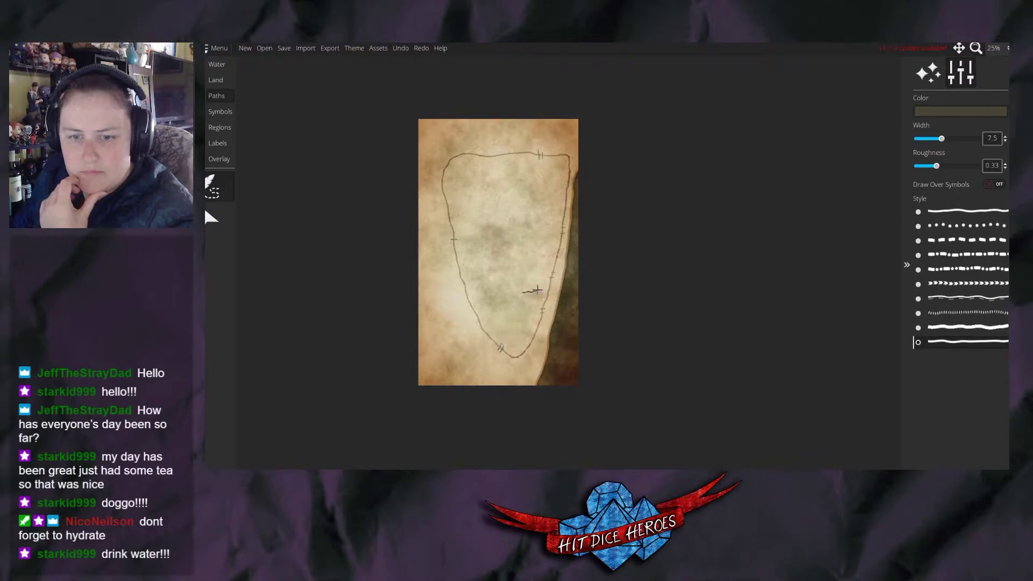
{"action": "left_click_drag", "start_coordinate": [941, 139], "coordinate": [953, 140]}
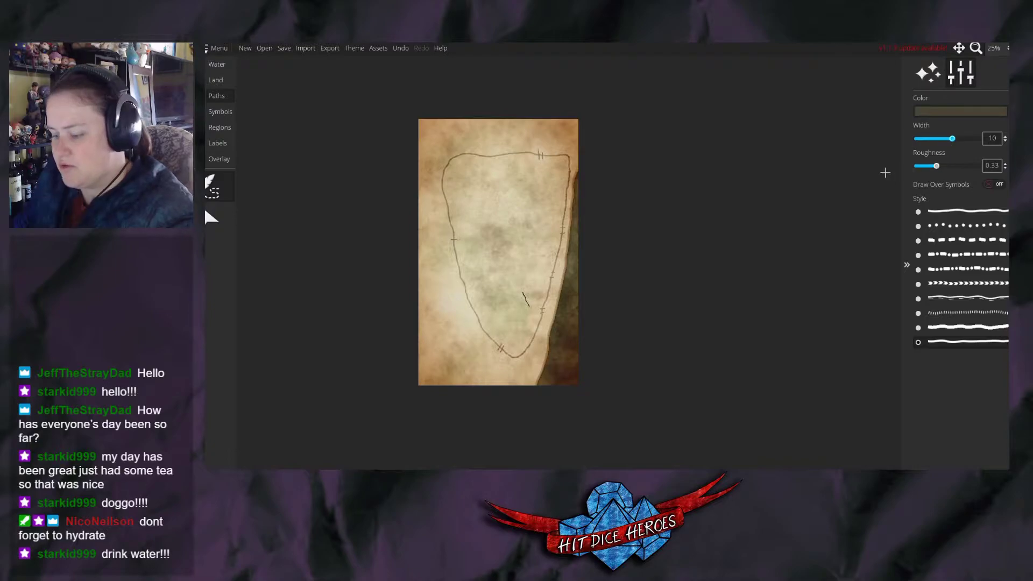
{"action": "key", "text": "ctrl+z"}
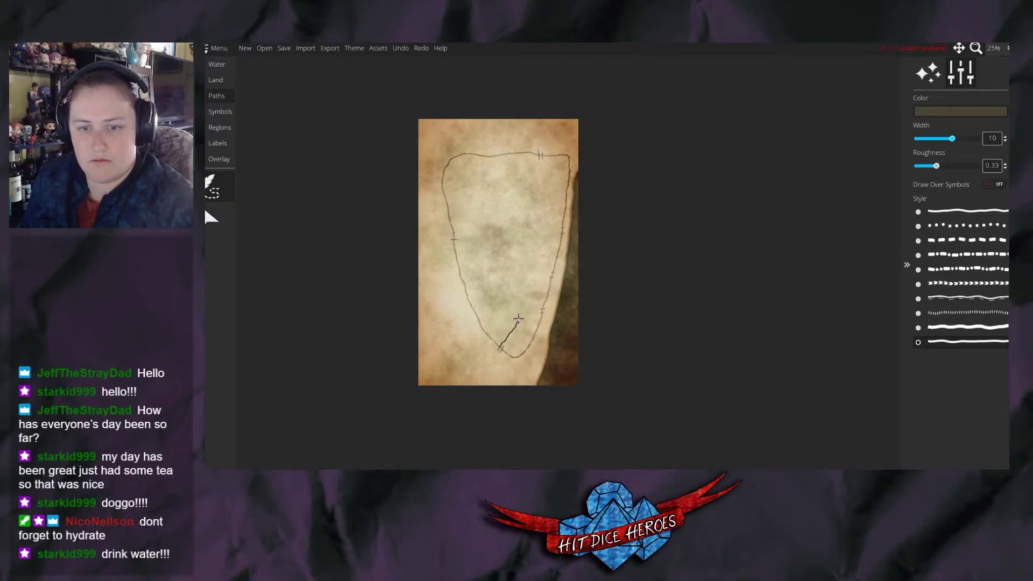
Try drawing a central circle with roads to the south, west, east and north gates in the thick style, then undo them all.
{"action": "left_click", "coordinate": [529, 236]}
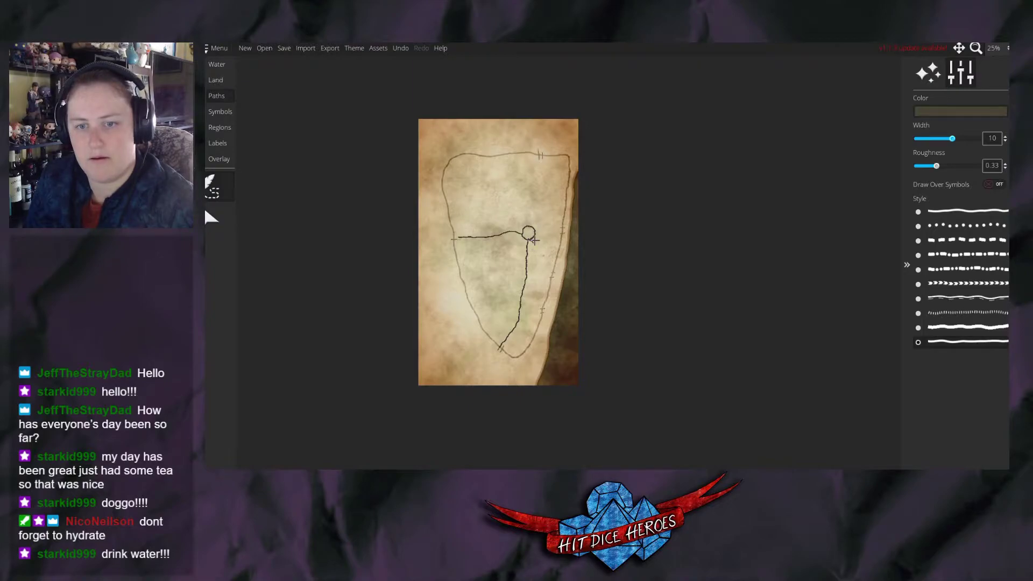
{"action": "left_click_drag", "start_coordinate": [552, 231], "coordinate": [558, 233]}
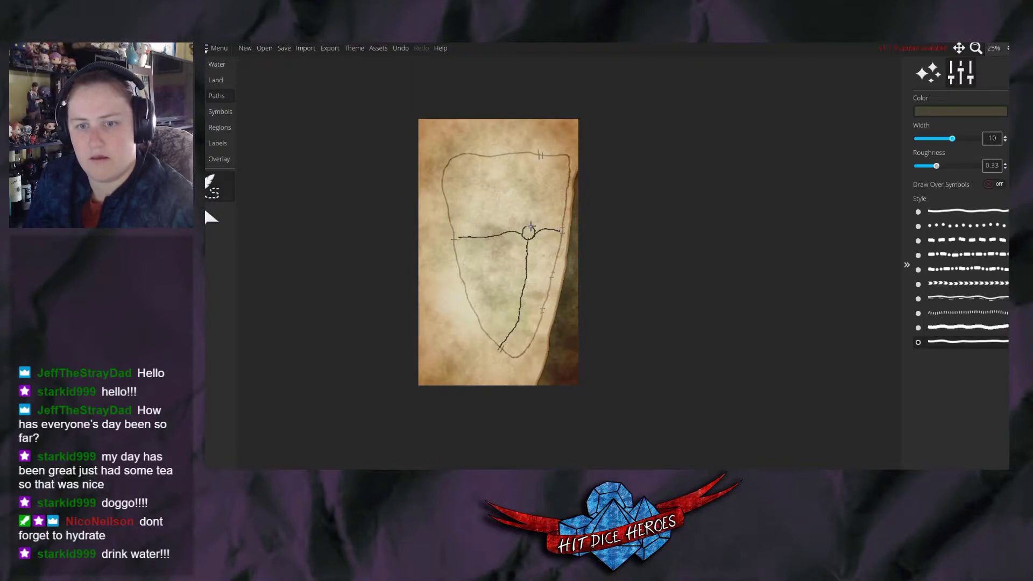
{"action": "left_click_drag", "start_coordinate": [535, 206], "coordinate": [539, 156]}
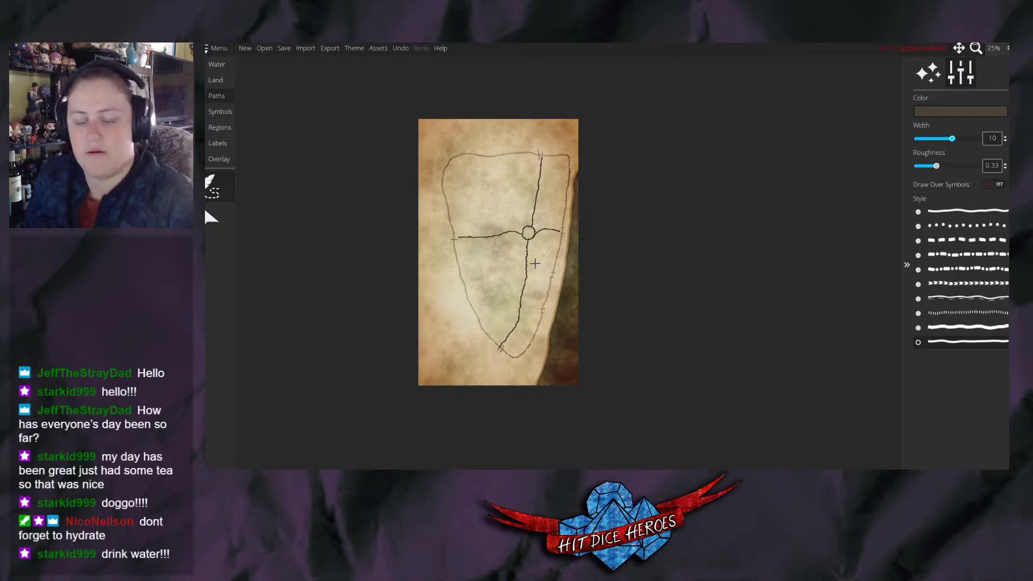
{"action": "scroll", "coordinate": [558, 240], "scroll_direction": "up", "scroll_amount": 1}
{"action": "scroll", "coordinate": [557, 240], "scroll_direction": "up", "scroll_amount": 1}
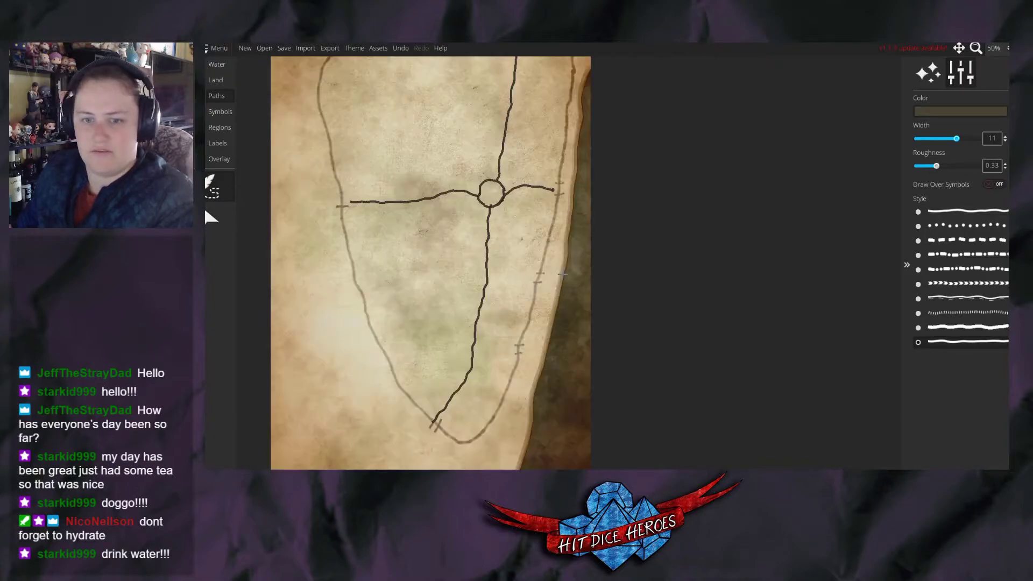
{"action": "scroll", "coordinate": [548, 266], "scroll_direction": "up", "scroll_amount": 2}
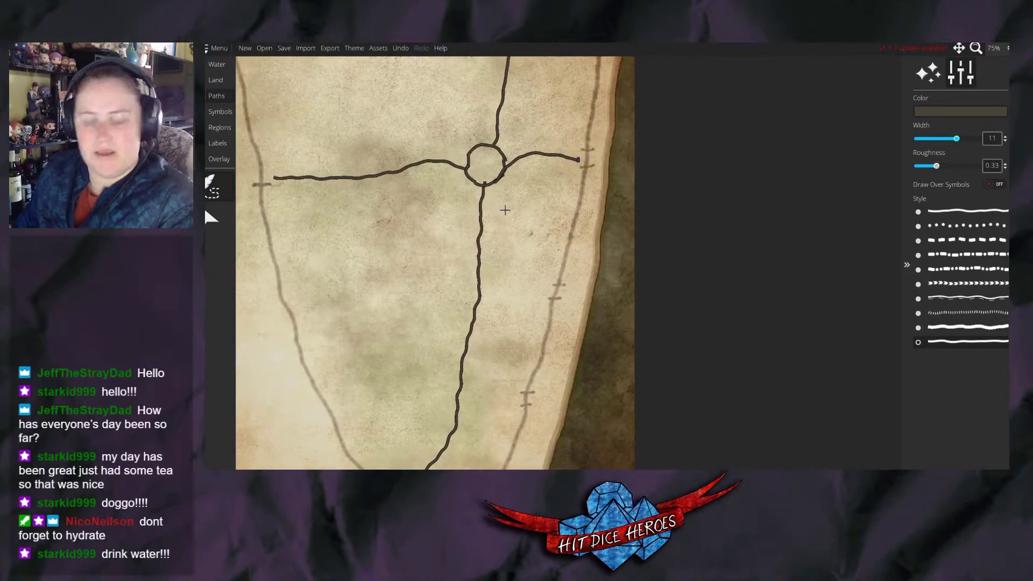
{"action": "key", "text": "ctrl+z"}
{"action": "key", "text": "ctrl+z"}
{"action": "key", "text": "ctrl+z"}
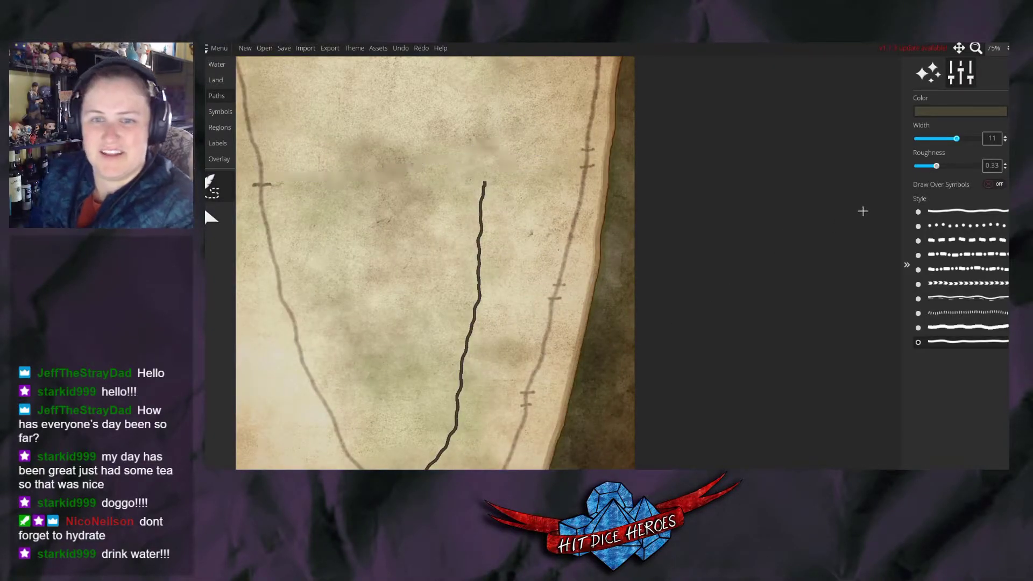
{"action": "key", "text": "ctrl+z"}
Draw a small central circle and roads from it to the east and west gates using the thin solid path style at width 11.
{"action": "left_click", "coordinate": [920, 211]}
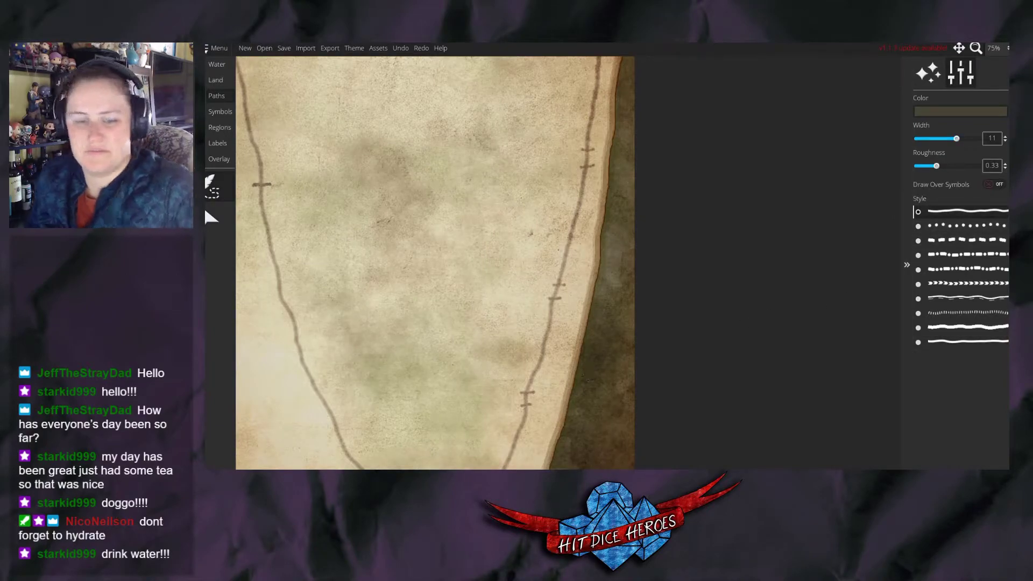
{"action": "mouse_move", "coordinate": [458, 151]}
{"action": "left_mouse_down"}
{"action": "mouse_move", "coordinate": [446, 155]}
{"action": "mouse_move", "coordinate": [447, 184]}
{"action": "mouse_move", "coordinate": [484, 182]}
{"action": "mouse_move", "coordinate": [482, 153]}
{"action": "mouse_move", "coordinate": [458, 151]}
{"action": "left_mouse_up"}
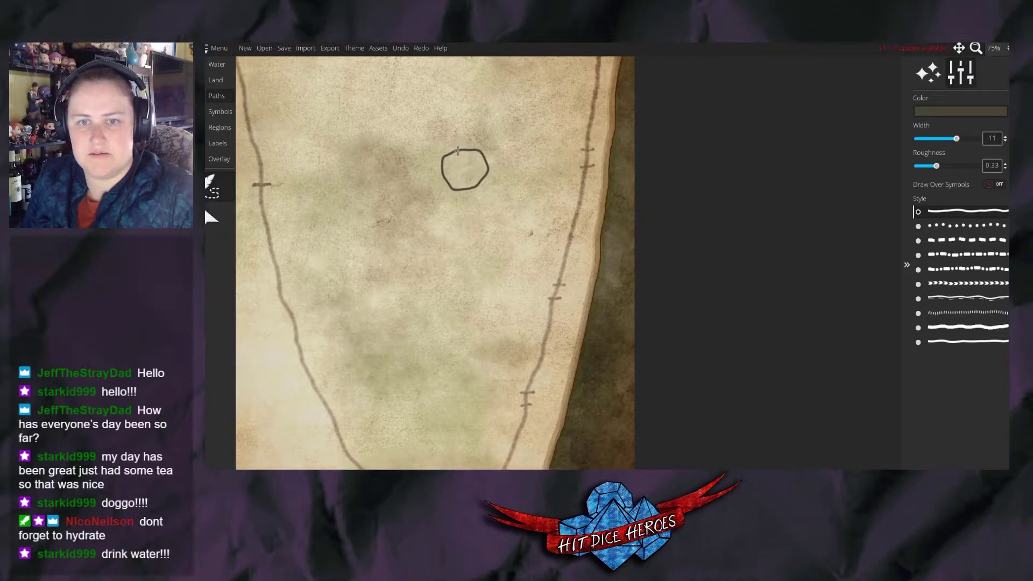
{"action": "left_click_drag", "start_coordinate": [488, 167], "coordinate": [581, 160]}
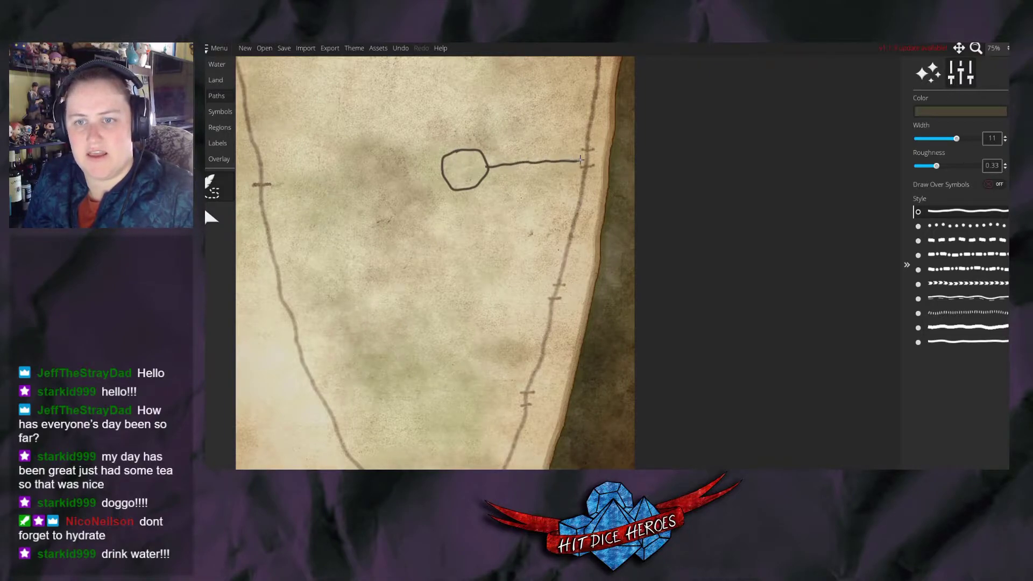
{"action": "mouse_move", "coordinate": [260, 184]}
{"action": "left_mouse_down"}
{"action": "mouse_move", "coordinate": [362, 169]}
{"action": "mouse_move", "coordinate": [441, 173]}
{"action": "left_mouse_up"}
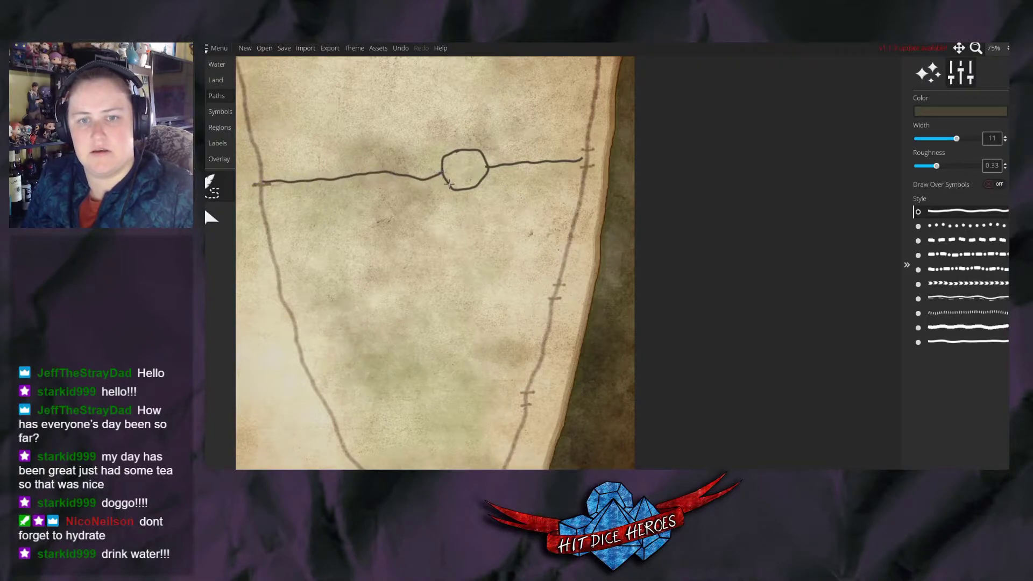
Draw roads from the central circle to the southern and northern gates, undoing the stray path beside the circle.
{"action": "scroll", "coordinate": [452, 240], "scroll_direction": "down", "scroll_amount": 5}
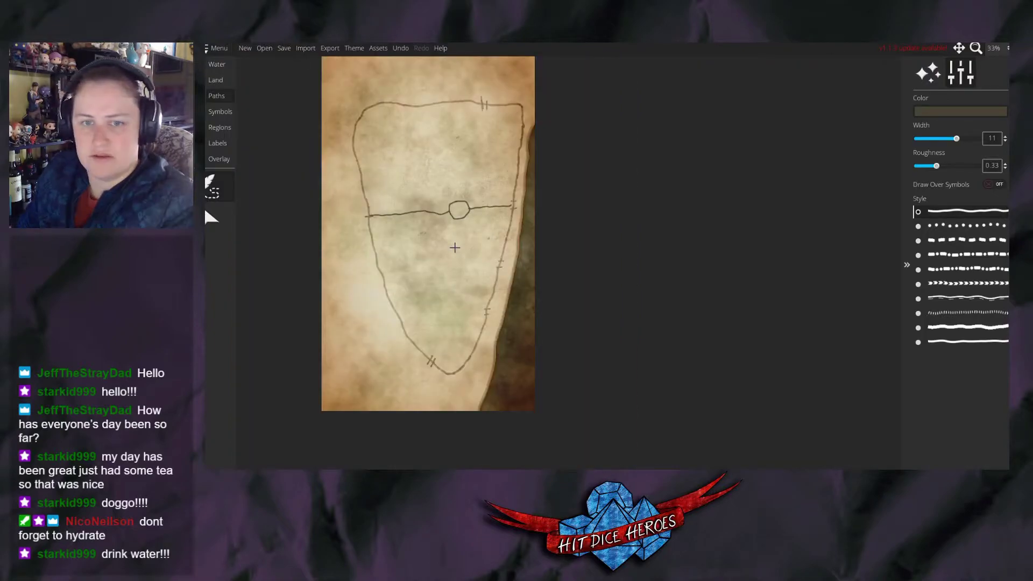
{"action": "left_click_drag", "start_coordinate": [460, 218], "coordinate": [434, 358]}
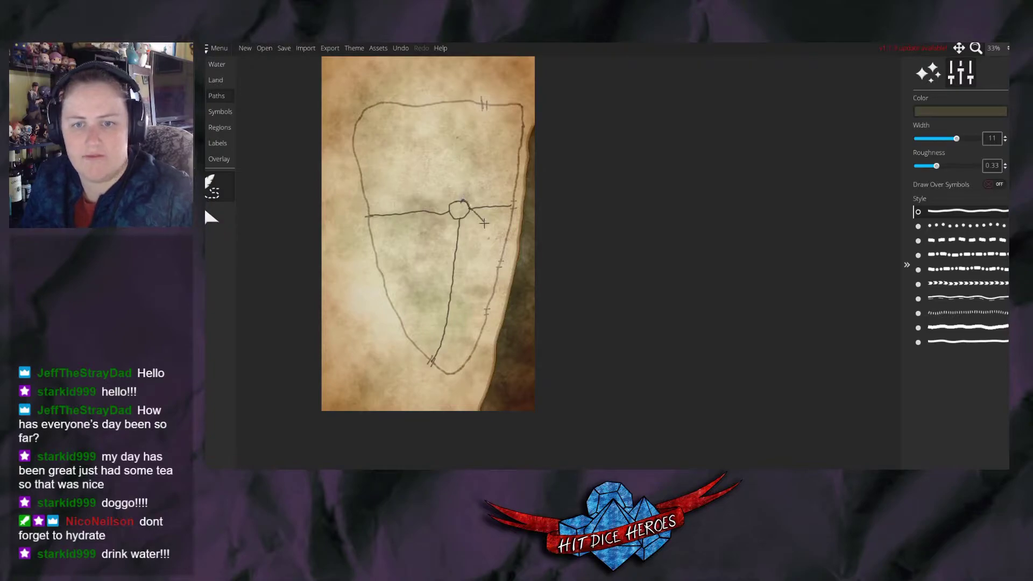
{"action": "key", "text": "ctrl+z"}
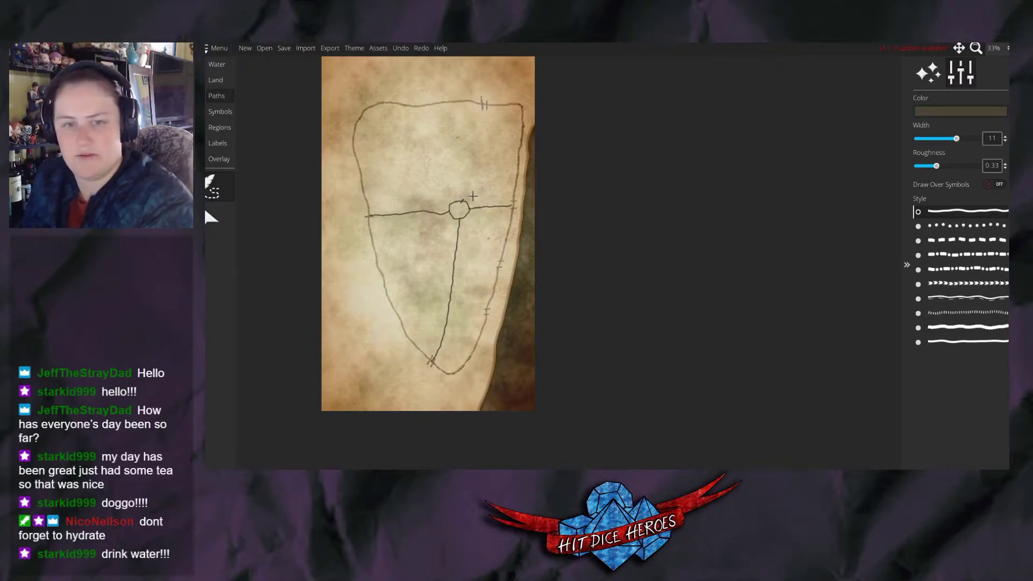
{"action": "left_click_drag", "start_coordinate": [464, 201], "coordinate": [485, 105]}
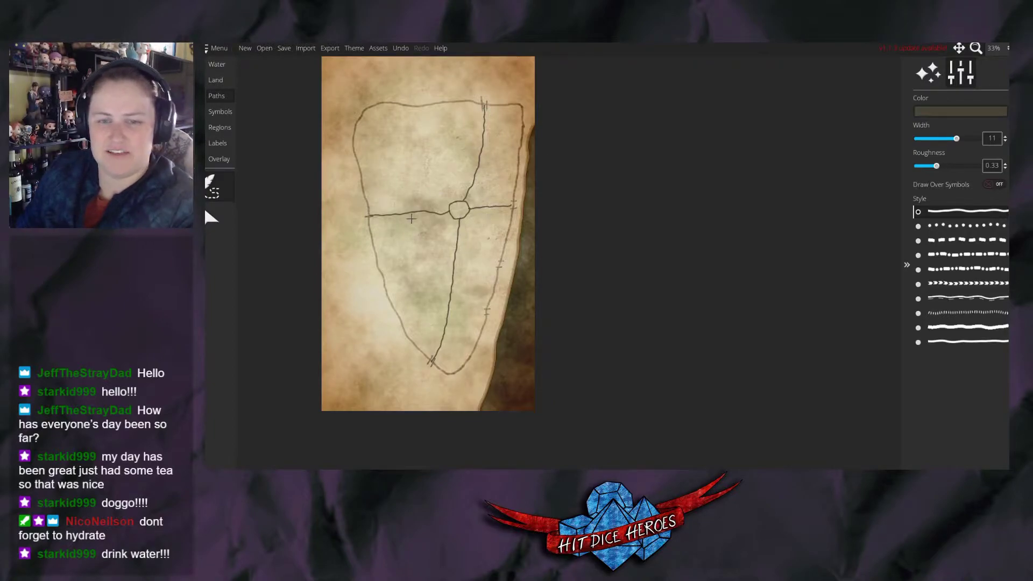
Set the land brush to the dark red colour with opacity 0.23.
{"action": "scroll", "coordinate": [451, 337], "scroll_direction": "up", "scroll_amount": 5}
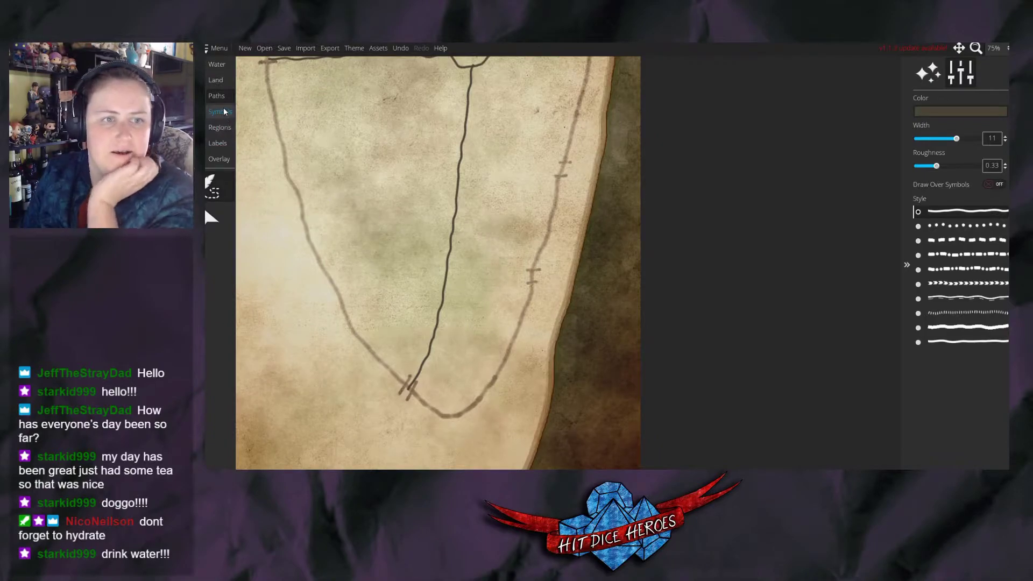
{"action": "left_click", "coordinate": [215, 80]}
{"action": "left_click", "coordinate": [218, 354]}
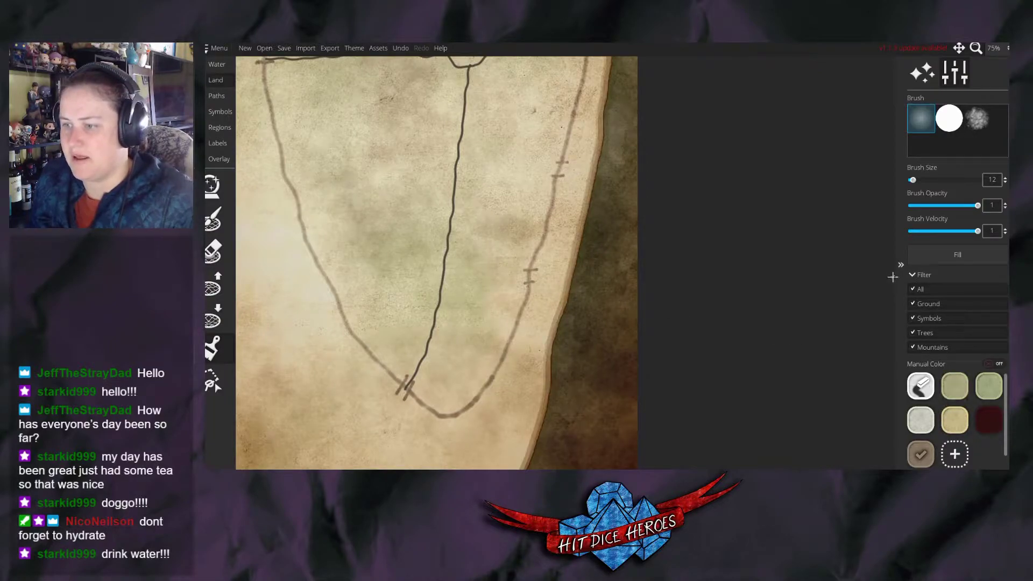
{"action": "left_click", "coordinate": [988, 419]}
{"action": "left_click_drag", "start_coordinate": [948, 210], "coordinate": [923, 211]}
Enlarge the land brush to size 94 while trying test strokes inside the wall's southern tip, then undo the strokes.
{"action": "mouse_move", "coordinate": [458, 368]}
{"action": "left_mouse_down"}
{"action": "mouse_move", "coordinate": [448, 359]}
{"action": "mouse_move", "coordinate": [466, 354]}
{"action": "mouse_move", "coordinate": [458, 372]}
{"action": "left_mouse_up"}
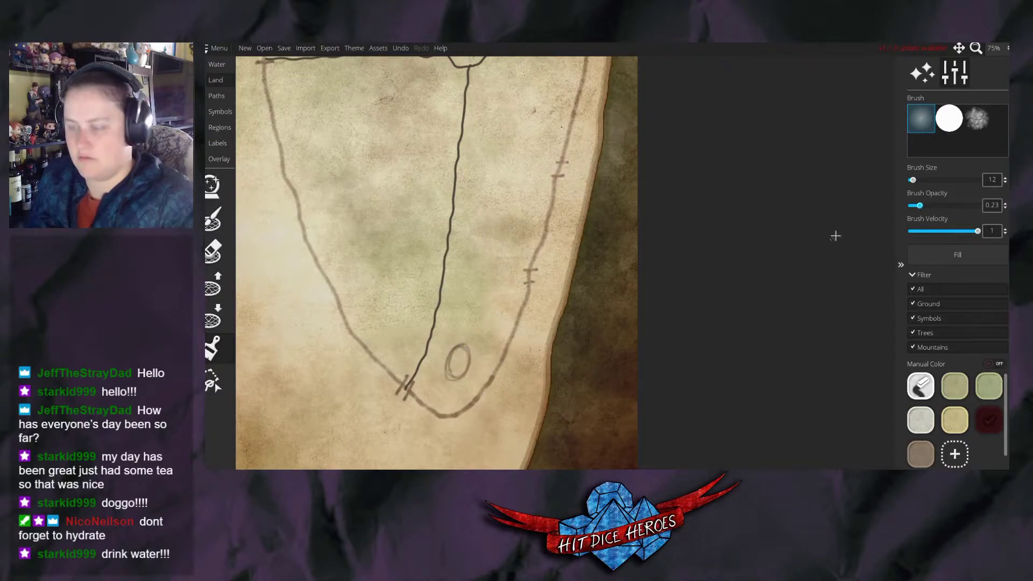
{"action": "scroll", "coordinate": [873, 209], "scroll_direction": "up", "scroll_amount": 8}
{"action": "left_click_drag", "start_coordinate": [457, 360], "coordinate": [445, 371]}
{"action": "key", "text": "ctrl+z"}
{"action": "key", "text": "ctrl+z"}
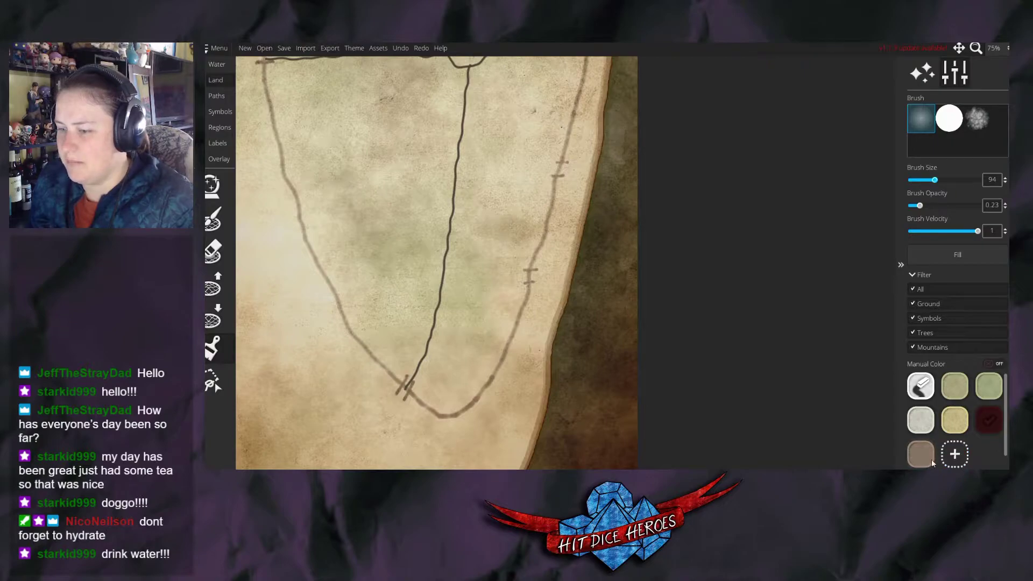
Add a custom orange land colour and paint a patch inside the southern tip, just east of the southern road.
{"action": "left_click", "coordinate": [955, 454]}
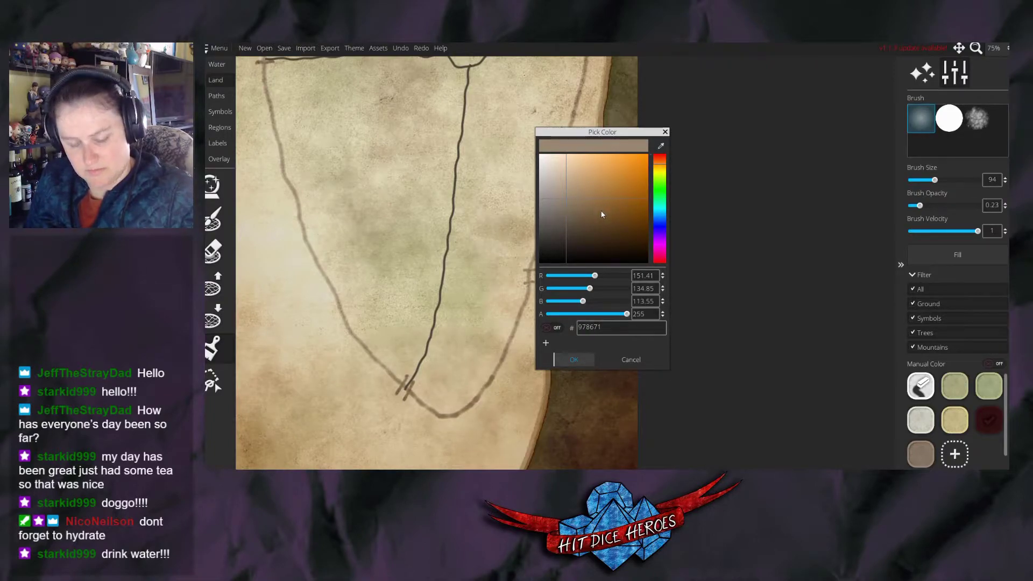
{"action": "left_click", "coordinate": [576, 205]}
{"action": "left_click_drag", "start_coordinate": [635, 181], "coordinate": [618, 173]}
{"action": "left_click", "coordinate": [579, 365]}
{"action": "mouse_move", "coordinate": [449, 334]}
{"action": "left_mouse_down"}
{"action": "mouse_move", "coordinate": [440, 372]}
{"action": "mouse_move", "coordinate": [453, 379]}
{"action": "mouse_move", "coordinate": [462, 361]}
{"action": "mouse_move", "coordinate": [453, 345]}
{"action": "mouse_move", "coordinate": [463, 357]}
{"action": "mouse_move", "coordinate": [454, 379]}
{"action": "mouse_move", "coordinate": [440, 368]}
{"action": "mouse_move", "coordinate": [458, 347]}
{"action": "mouse_move", "coordinate": [464, 355]}
{"action": "mouse_move", "coordinate": [448, 343]}
{"action": "mouse_move", "coordinate": [441, 375]}
{"action": "mouse_move", "coordinate": [459, 379]}
{"action": "mouse_move", "coordinate": [463, 350]}
{"action": "left_mouse_up"}
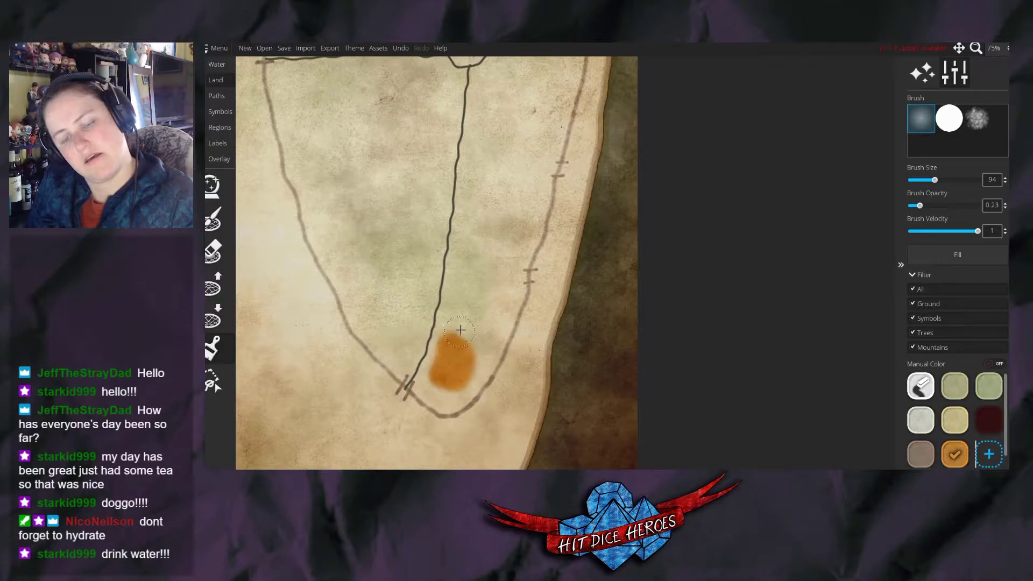
Paint the central circle where the main roads meet with the custom orange land colour.
{"action": "scroll", "coordinate": [540, 308], "scroll_direction": "up", "scroll_amount": 5}
{"action": "left_click_drag", "start_coordinate": [473, 150], "coordinate": [472, 154]}
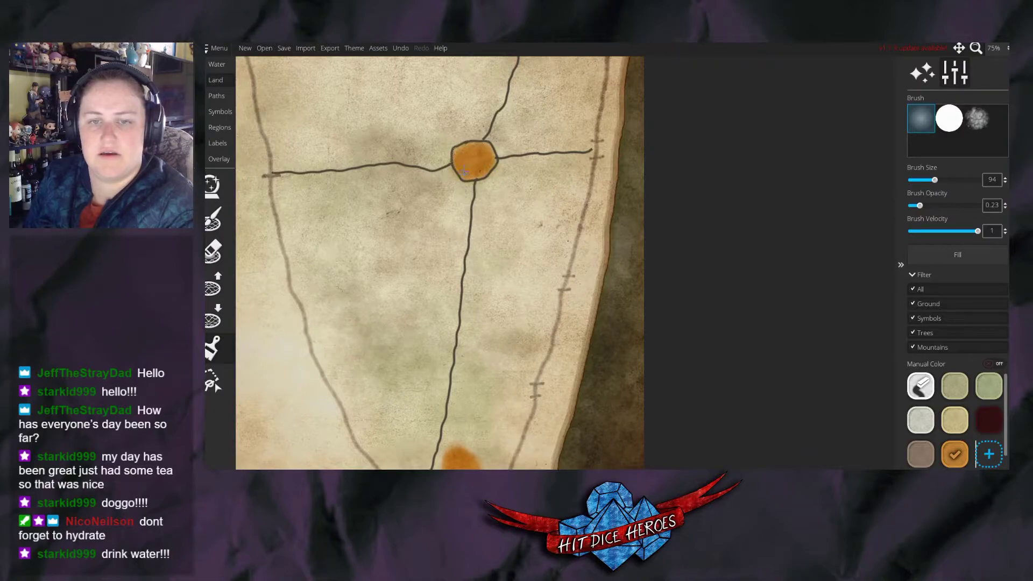
{"action": "key", "text": "Up"}
{"action": "key", "text": "Left"}
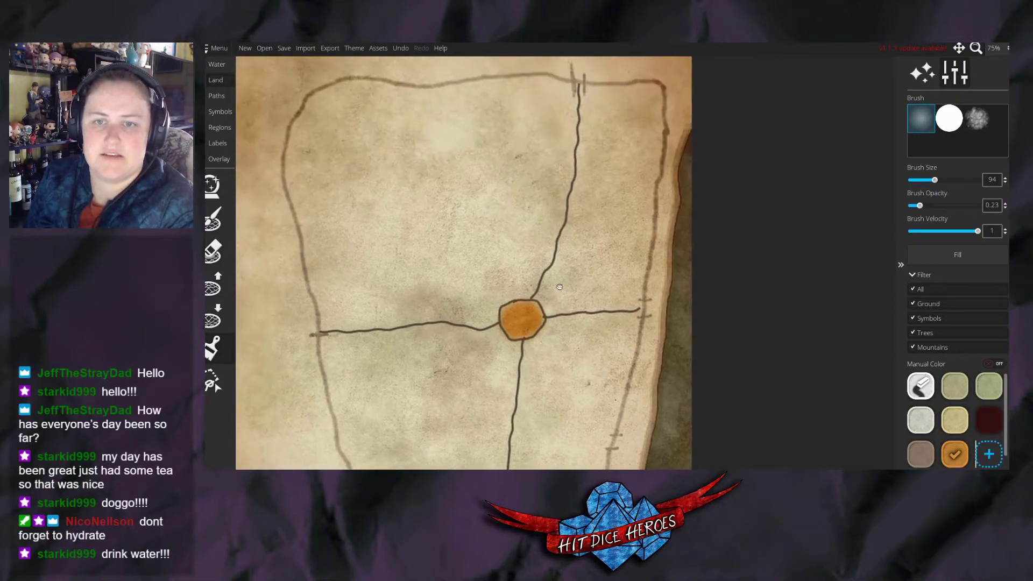
{"action": "mouse_move", "coordinate": [396, 166]}
{"action": "left_mouse_down"}
{"action": "mouse_move", "coordinate": [370, 180]}
{"action": "mouse_move", "coordinate": [393, 160]}
{"action": "mouse_move", "coordinate": [383, 167]}
{"action": "mouse_move", "coordinate": [394, 179]}
{"action": "mouse_move", "coordinate": [373, 180]}
{"action": "mouse_move", "coordinate": [399, 185]}
{"action": "mouse_move", "coordinate": [394, 166]}
{"action": "mouse_move", "coordinate": [365, 182]}
{"action": "mouse_move", "coordinate": [409, 199]}
{"action": "left_mouse_up"}
{"action": "key", "text": "Down"}
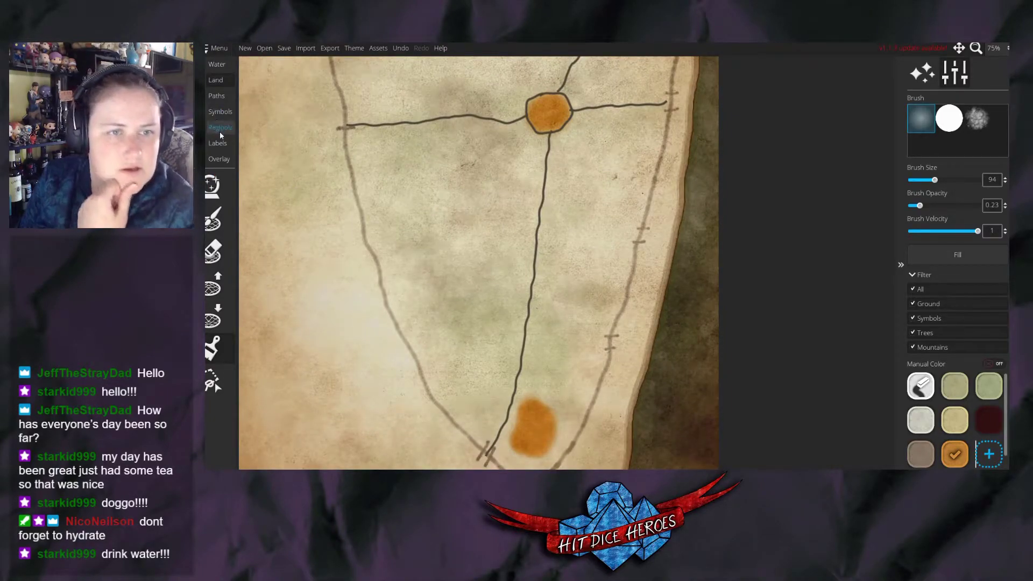
Switch to placing symbols and search the symbol library for "town".
{"action": "left_click", "coordinate": [217, 111]}
{"action": "left_click", "coordinate": [213, 187]}
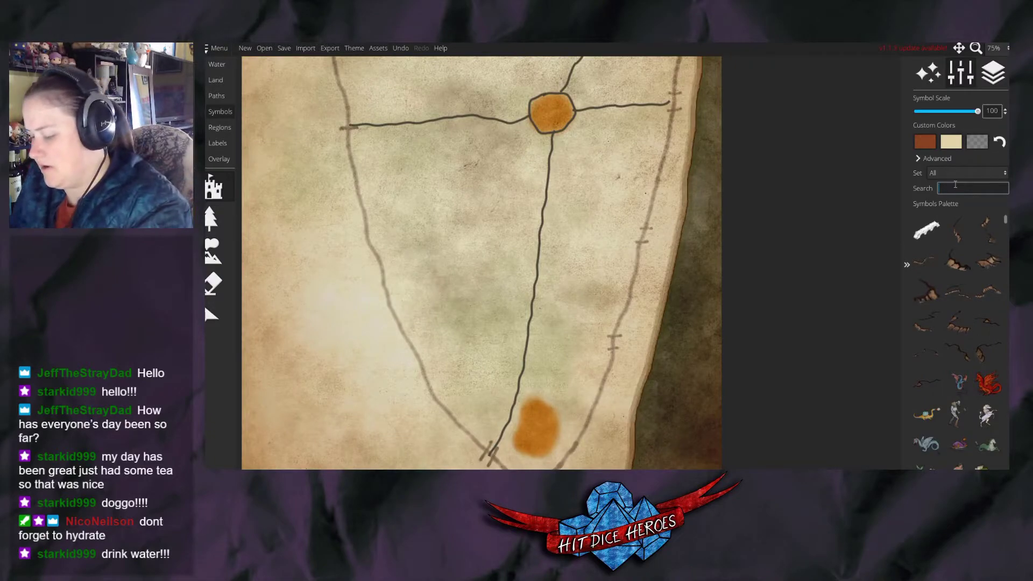
{"action": "type", "text": "town"}
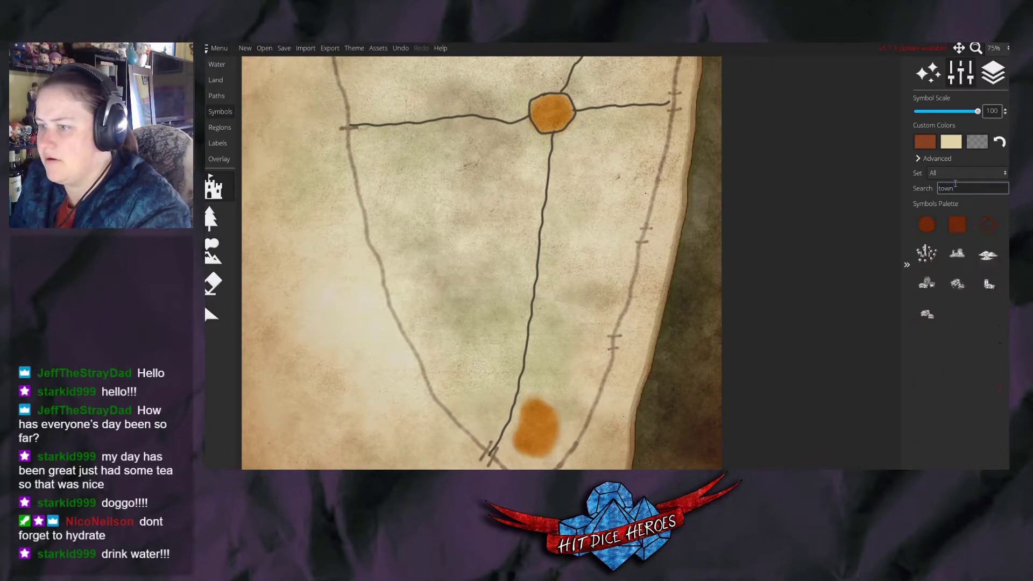
Look through the Colored Town, Farm Village Paintable, Custom Colored Town and Wall Boulders symbol sets for suitable city buildings.
{"action": "left_click", "coordinate": [999, 172]}
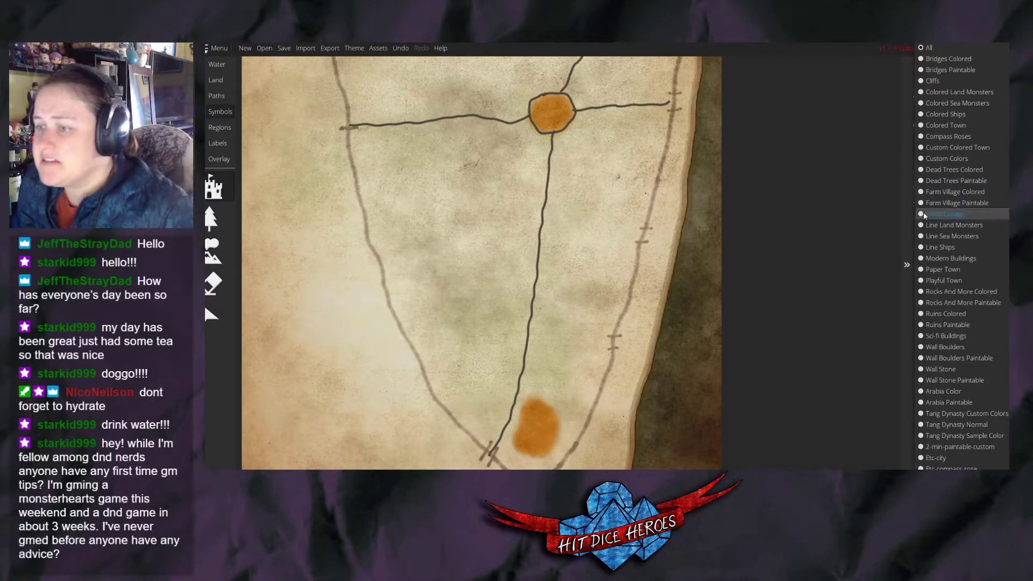
{"action": "scroll", "coordinate": [931, 231], "scroll_direction": "down", "scroll_amount": 5}
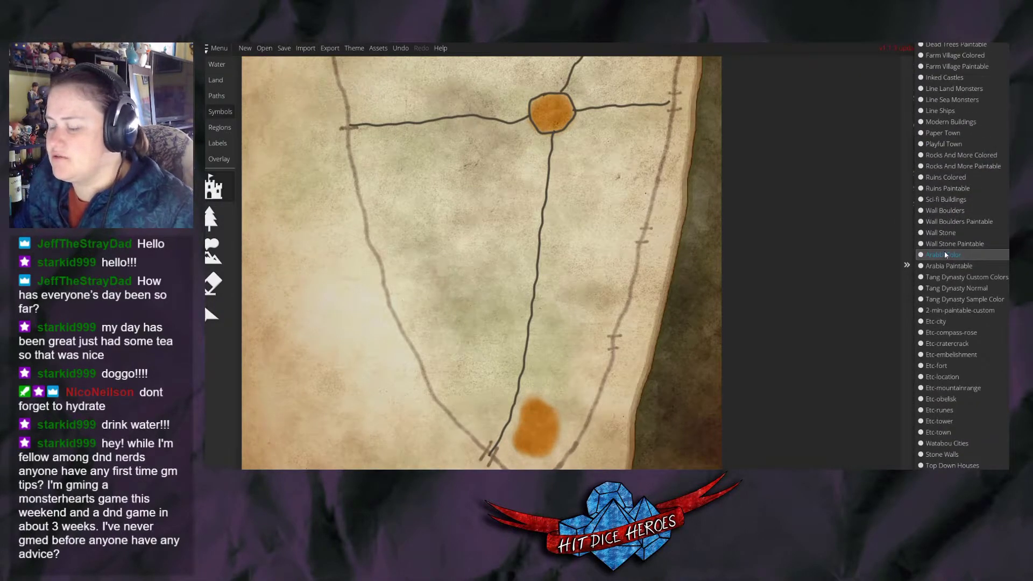
{"action": "scroll", "coordinate": [945, 256], "scroll_direction": "up", "scroll_amount": 5}
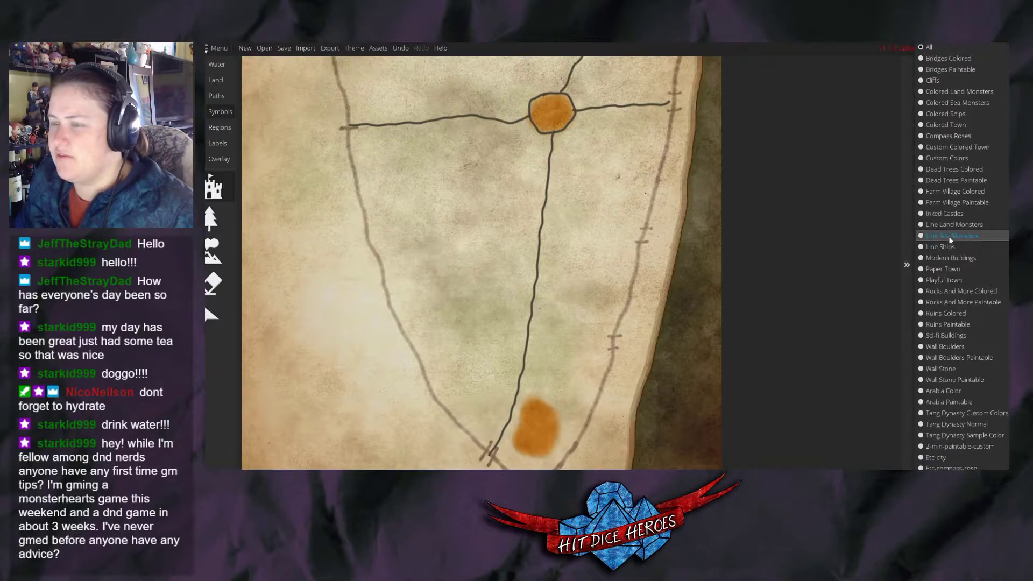
{"action": "left_click", "coordinate": [954, 125]}
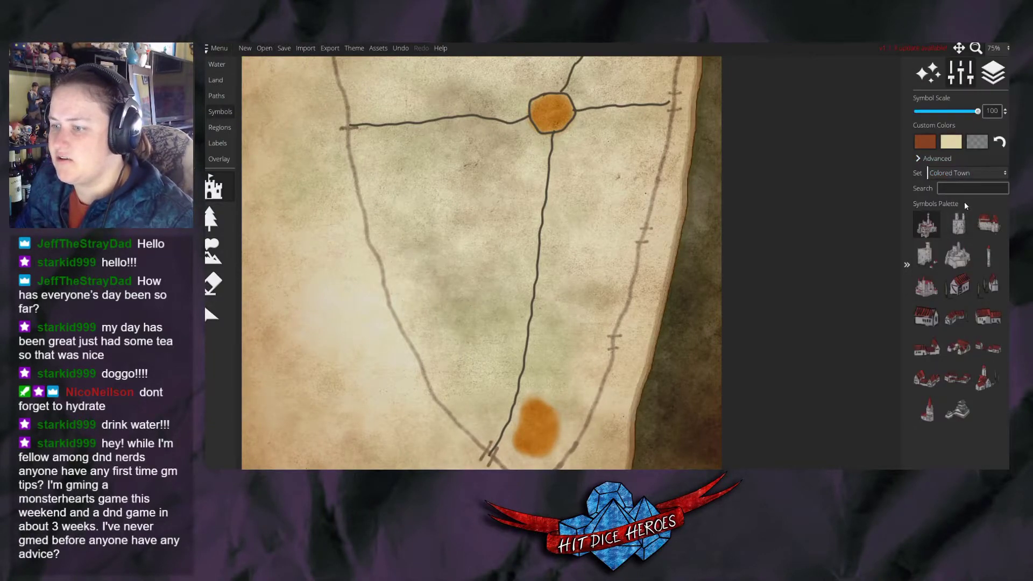
{"action": "left_click", "coordinate": [970, 173]}
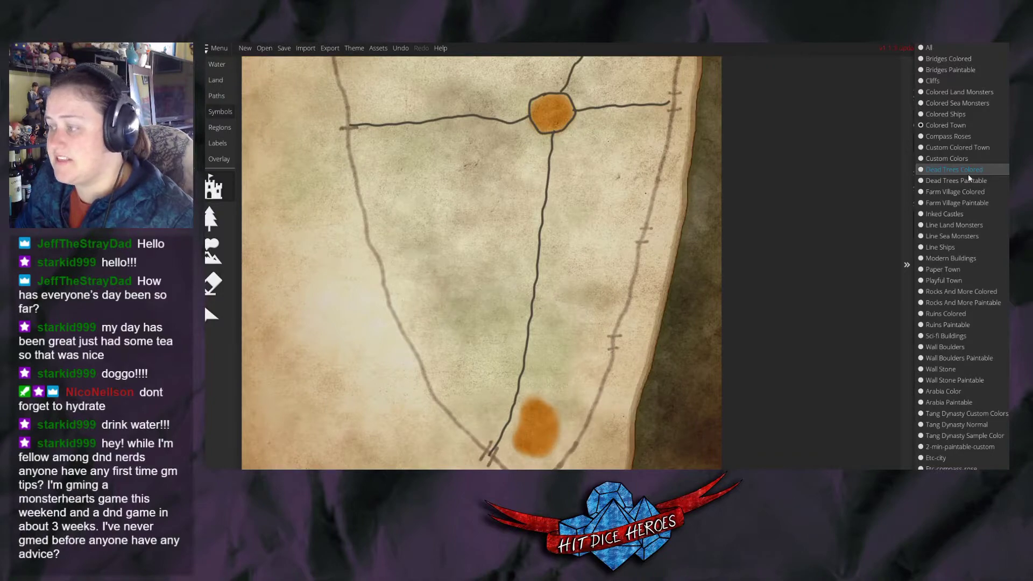
{"action": "left_click", "coordinate": [940, 205]}
{"action": "left_click", "coordinate": [960, 177]}
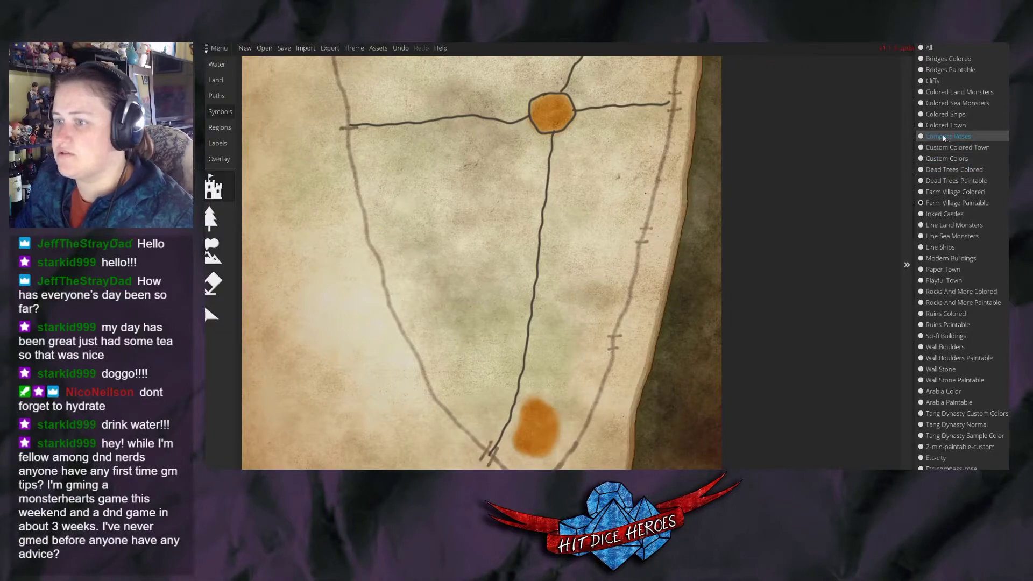
{"action": "left_click", "coordinate": [950, 147]}
{"action": "left_click", "coordinate": [953, 174]}
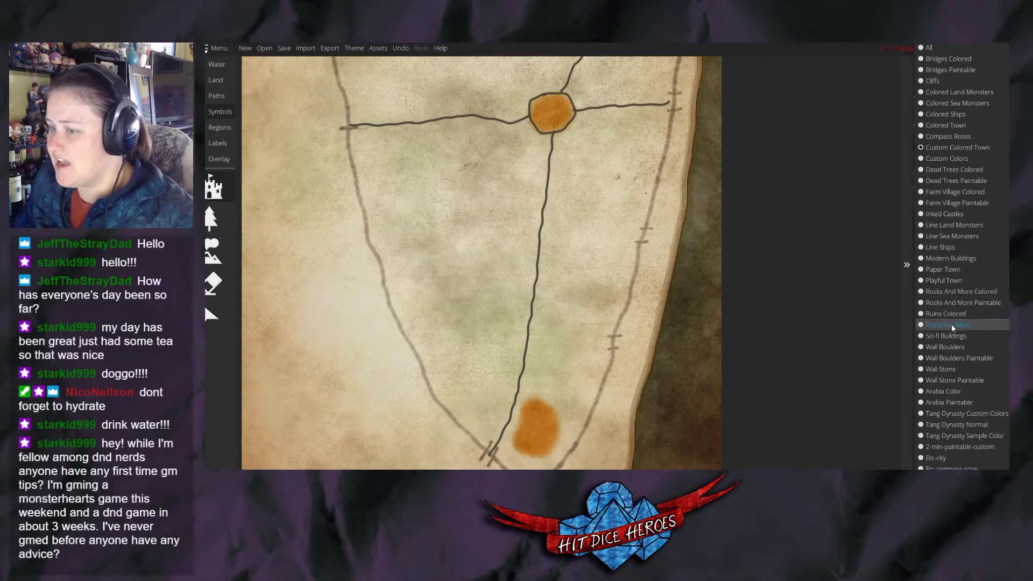
{"action": "left_click", "coordinate": [943, 348]}
Look through the Top Down Houses and Watabou Cities symbol sets, trying out two of the Watabou city symbols.
{"action": "left_click", "coordinate": [948, 176]}
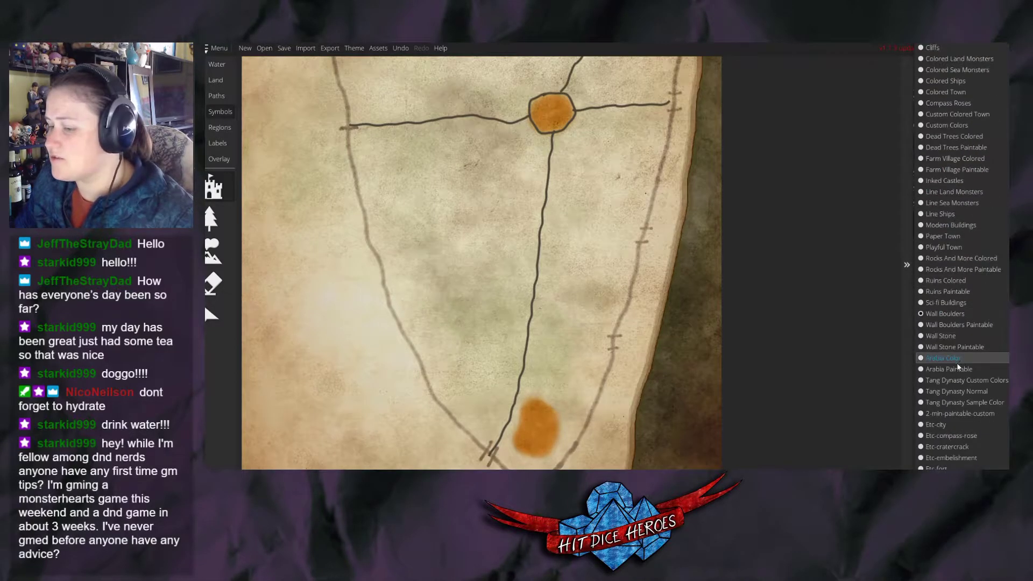
{"action": "scroll", "coordinate": [953, 409], "scroll_direction": "down", "scroll_amount": 3}
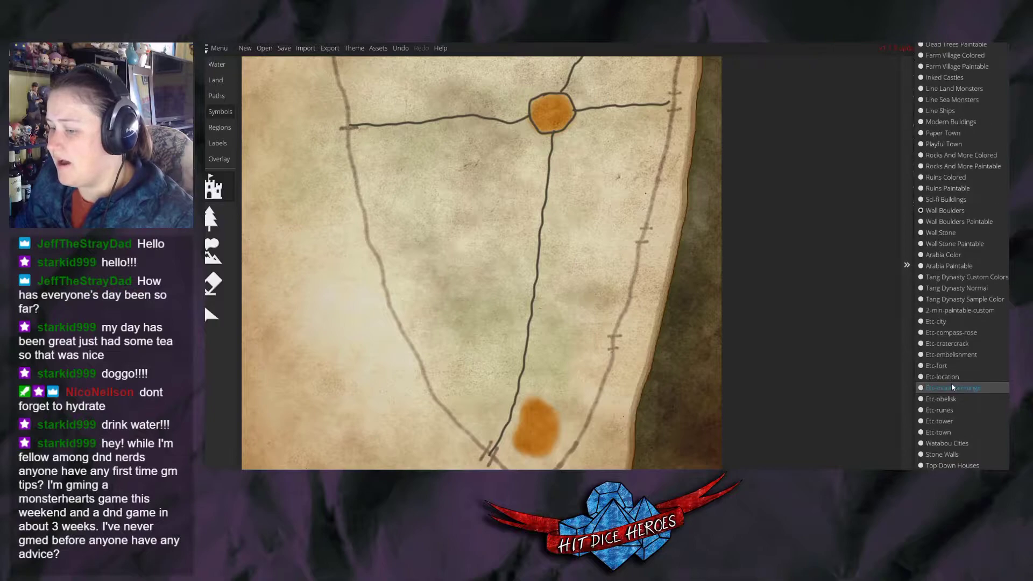
{"action": "left_click", "coordinate": [948, 466]}
{"action": "left_click", "coordinate": [947, 177]}
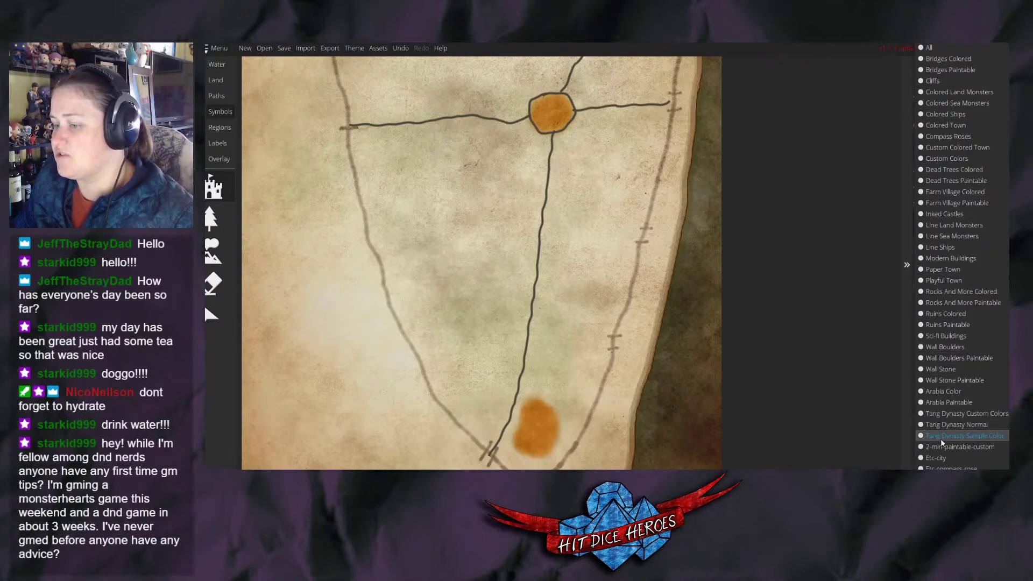
{"action": "scroll", "coordinate": [936, 438], "scroll_direction": "down", "scroll_amount": 2}
{"action": "left_click", "coordinate": [935, 443]}
{"action": "left_click", "coordinate": [958, 315]}
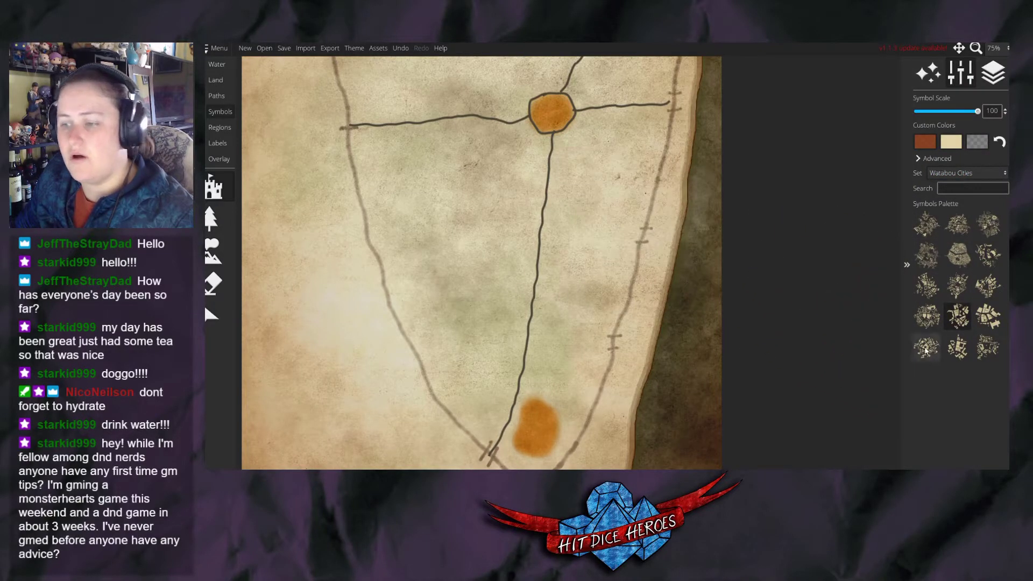
{"action": "left_click", "coordinate": [988, 316]}
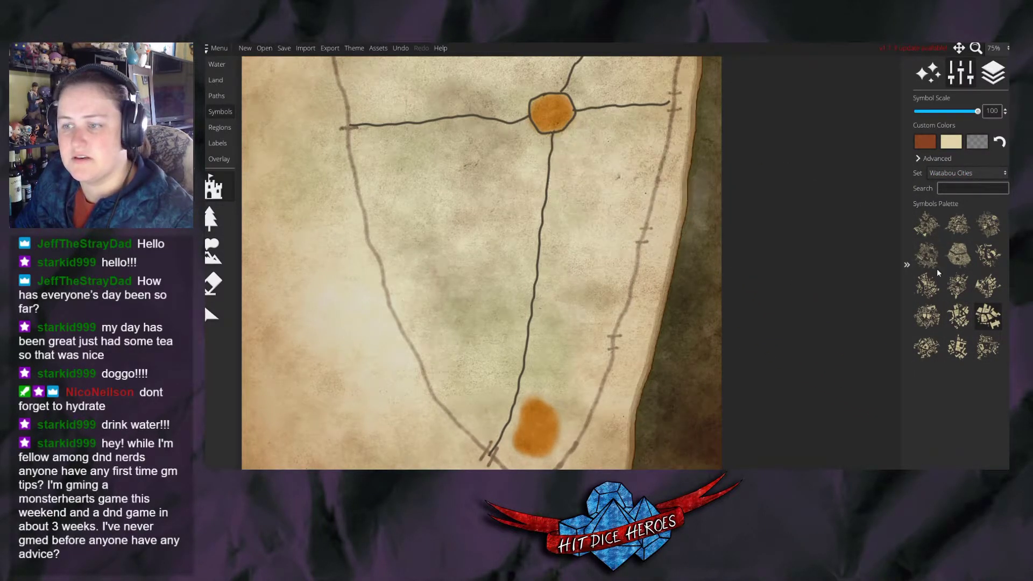
Look through the Wall Stone Paintable, Wall Boulders, Farm Village Paintable and Paper Town symbol sets.
{"action": "left_click", "coordinate": [960, 173]}
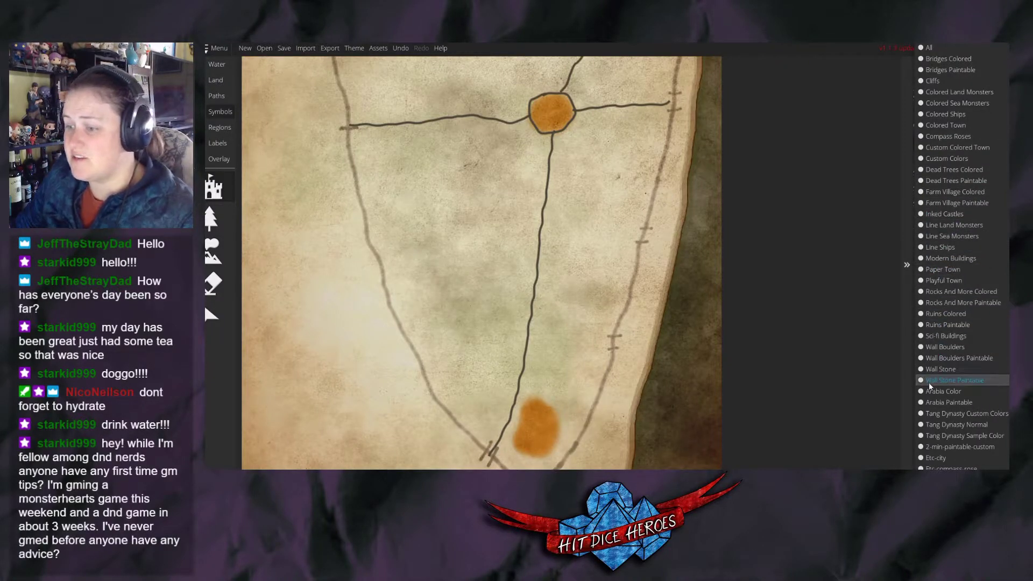
{"action": "left_click", "coordinate": [953, 381]}
{"action": "left_click", "coordinate": [958, 177]}
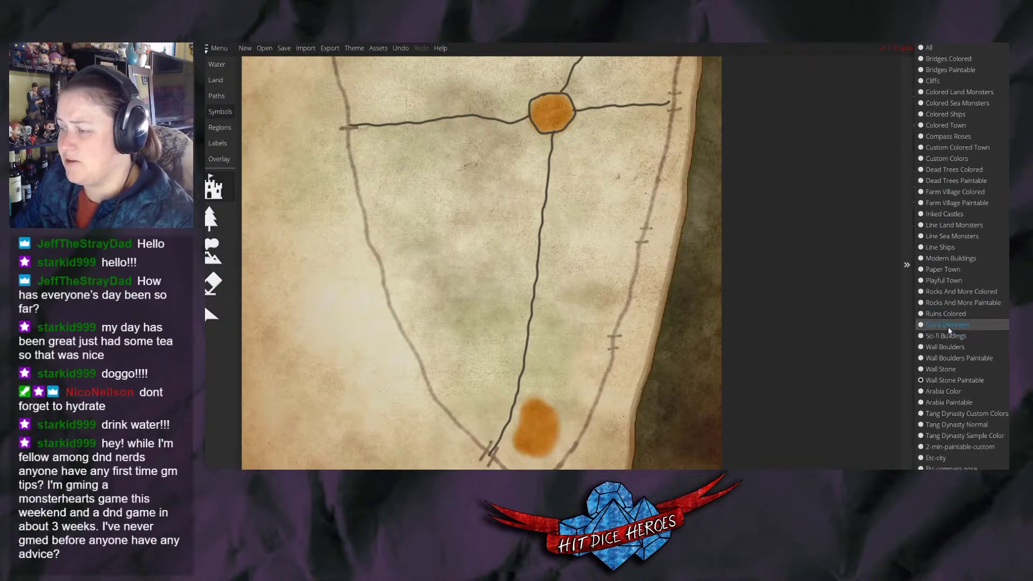
{"action": "left_click", "coordinate": [941, 347]}
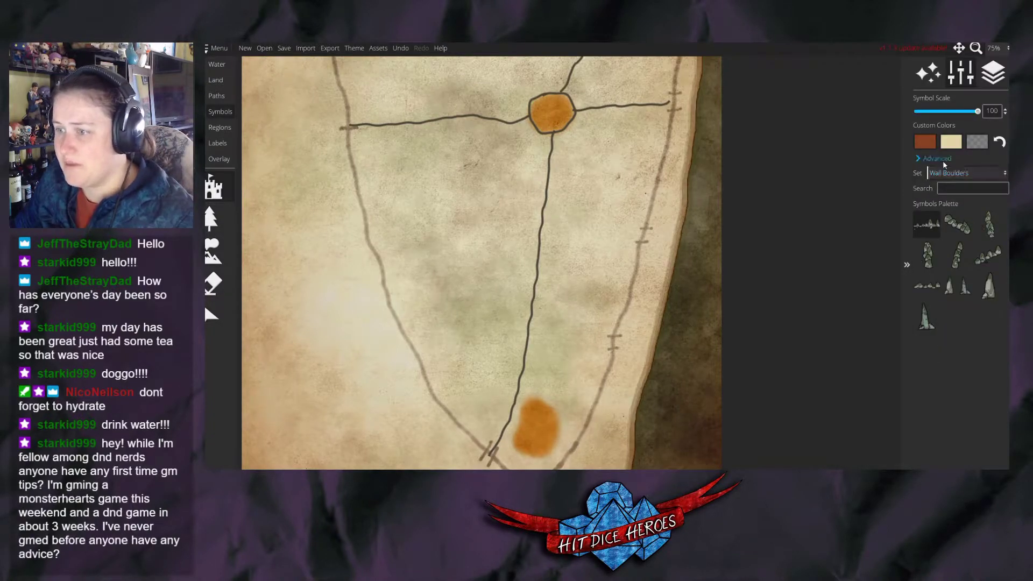
{"action": "left_click", "coordinate": [963, 172]}
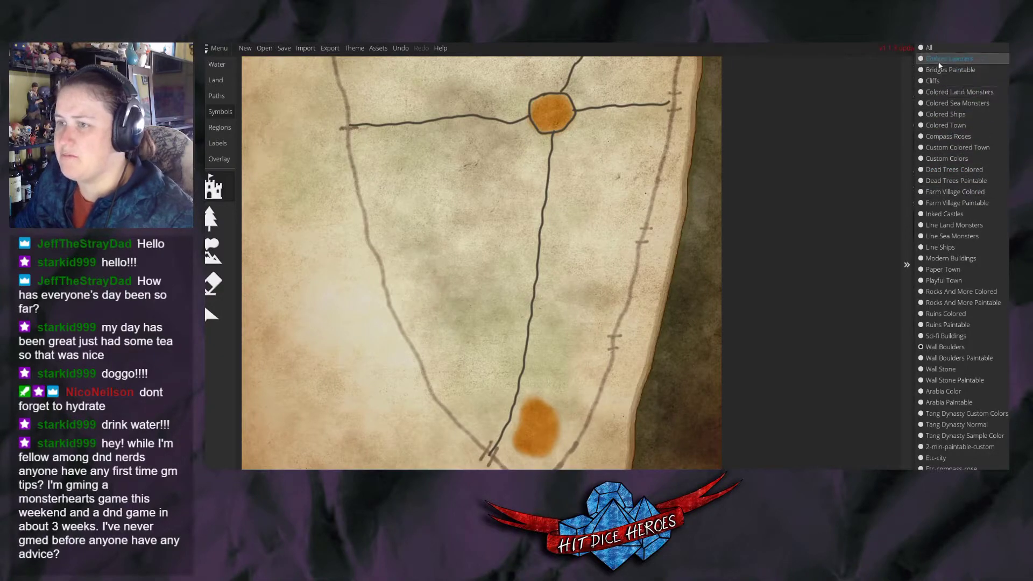
{"action": "left_click", "coordinate": [941, 204]}
{"action": "left_click", "coordinate": [950, 177]}
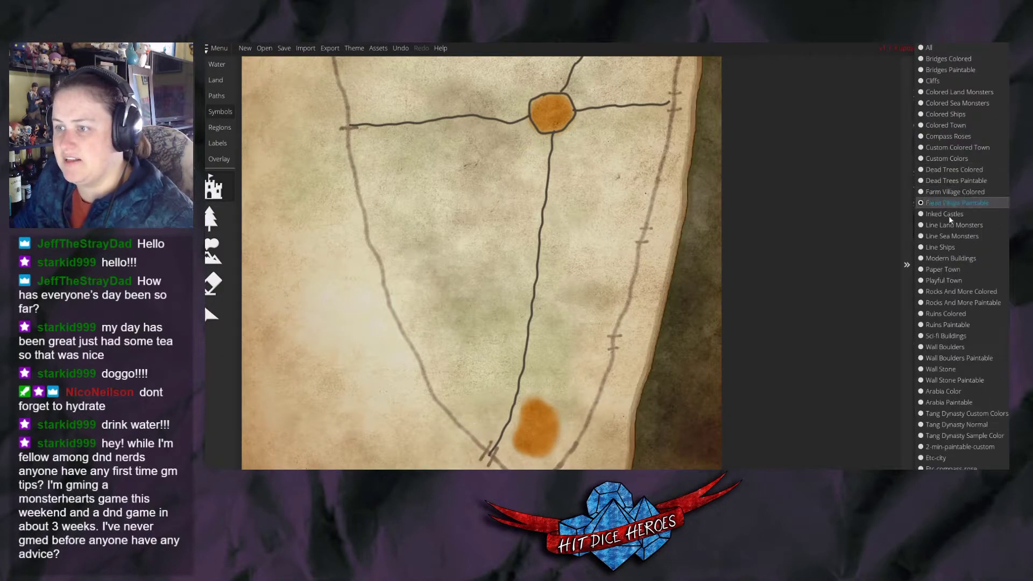
{"action": "left_click", "coordinate": [950, 271]}
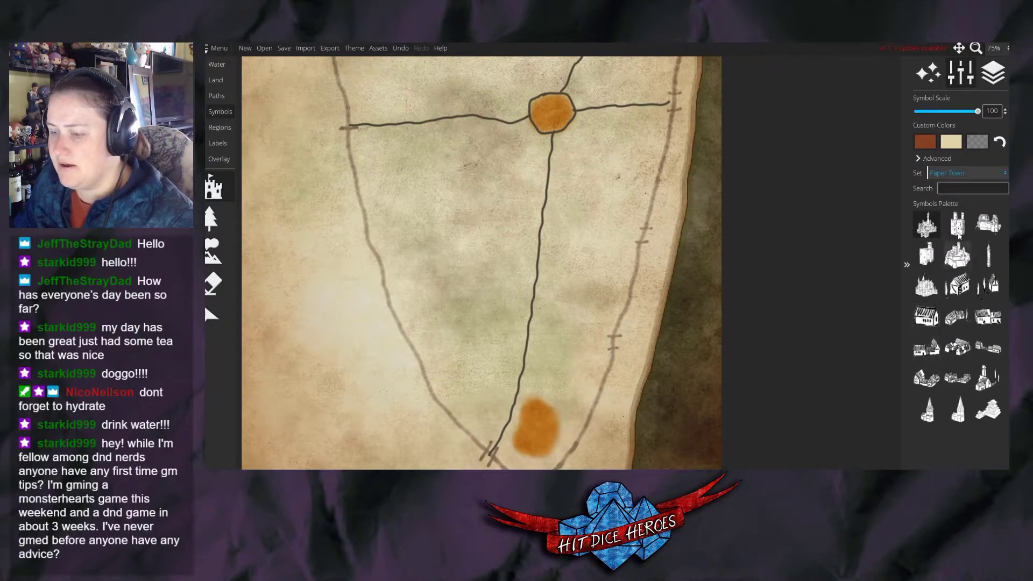
Choose the Playful Town symbol set and place a small cluster of houses southeast of the central circle, just east of the southern road.
{"action": "left_click", "coordinate": [976, 173]}
{"action": "left_click", "coordinate": [961, 277]}
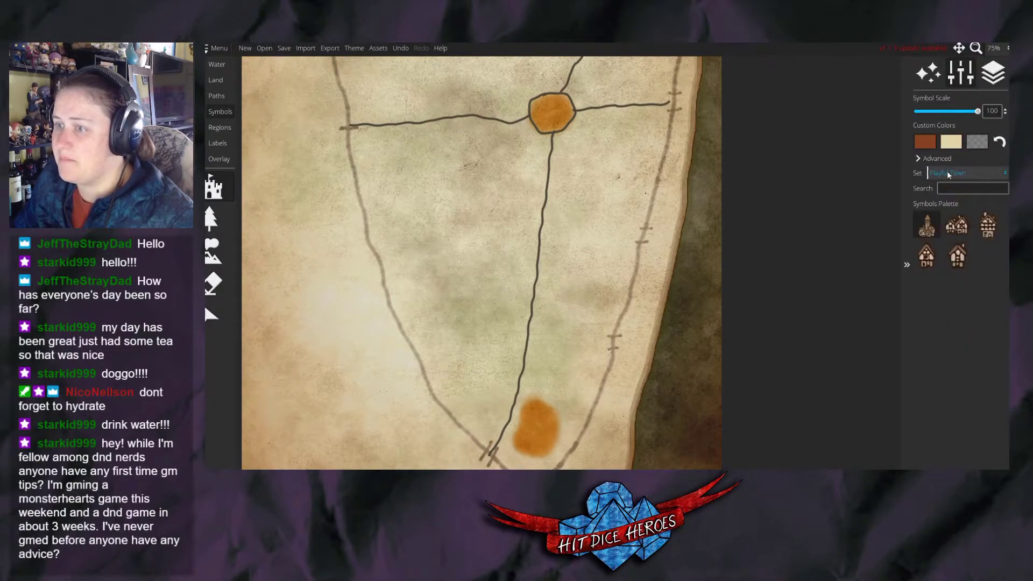
{"action": "left_click", "coordinate": [633, 162]}
{"action": "left_click", "coordinate": [927, 256]}
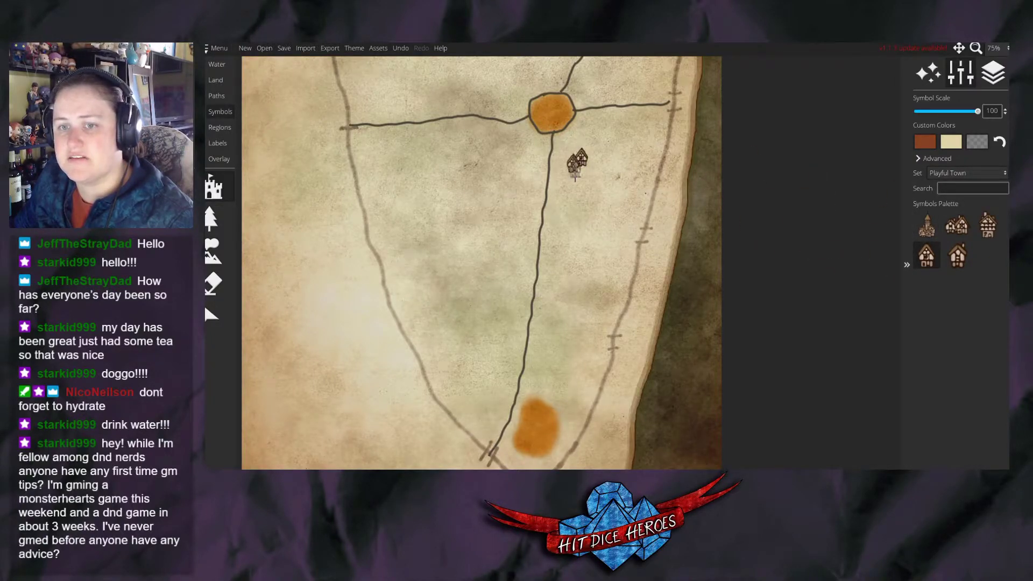
{"action": "left_click", "coordinate": [581, 171]}
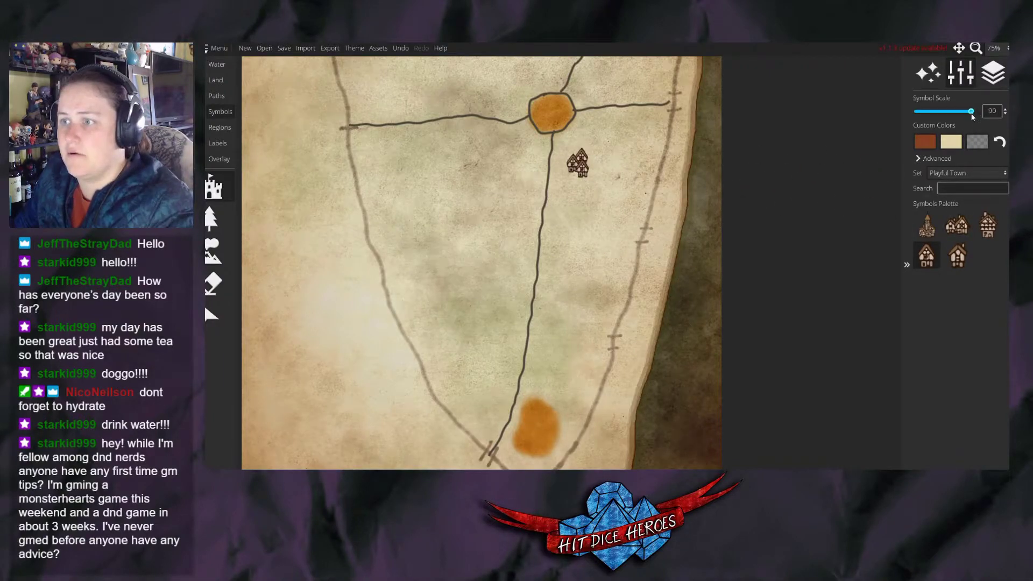
Try symbol scale 40, return it to 100, and extend the house cluster southwest toward the southern road with more small houses.
{"action": "left_click", "coordinate": [927, 226]}
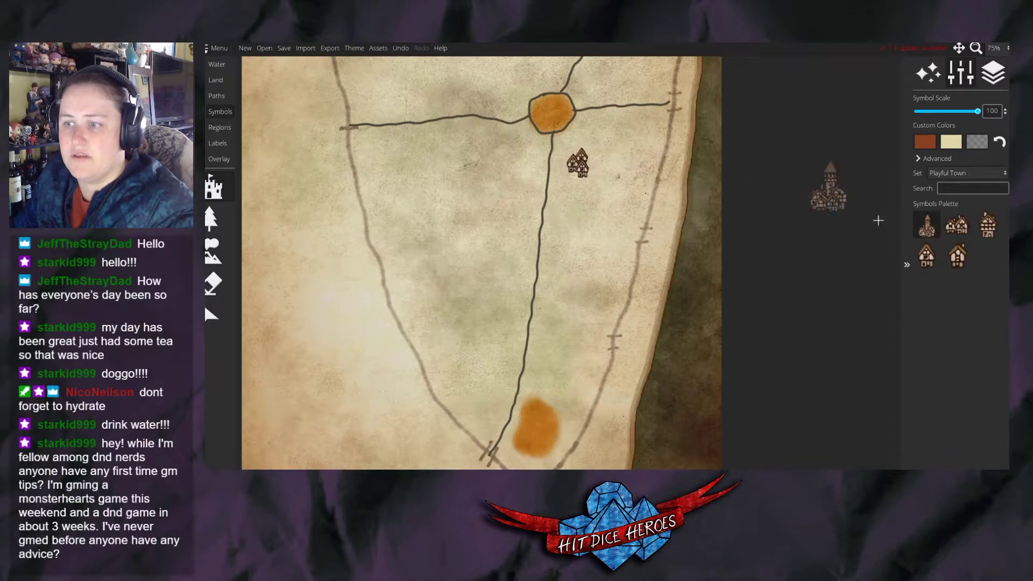
{"action": "left_click", "coordinate": [934, 262]}
{"action": "scroll", "coordinate": [642, 134], "scroll_direction": "down", "scroll_amount": 2}
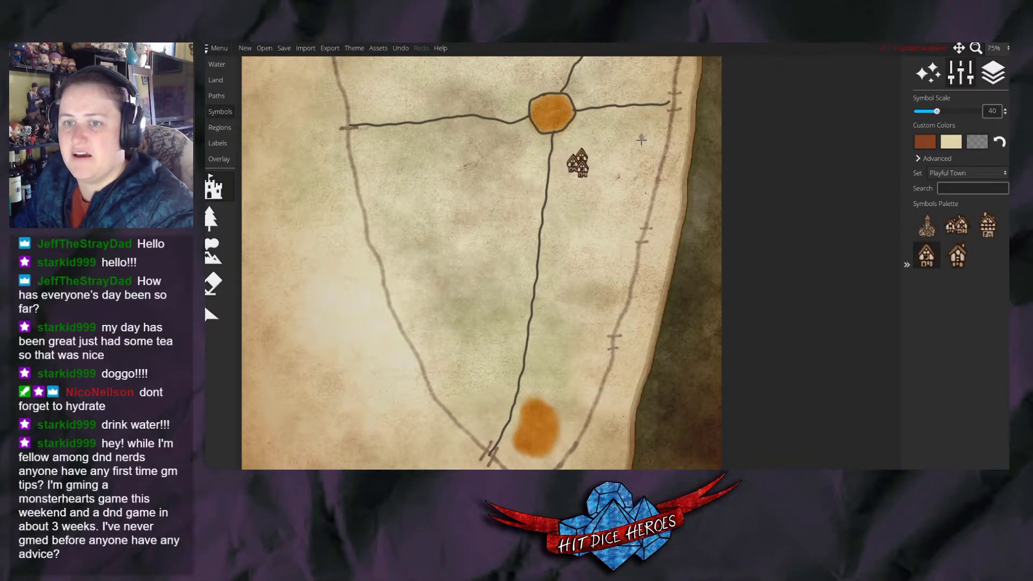
{"action": "scroll", "coordinate": [640, 139], "scroll_direction": "up", "scroll_amount": 7}
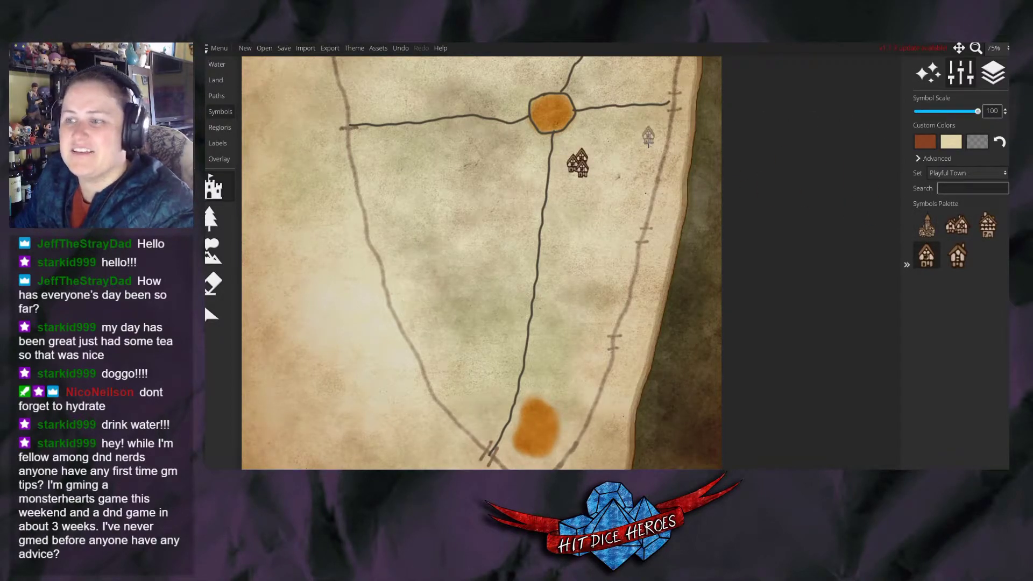
{"action": "left_click", "coordinate": [991, 111]}
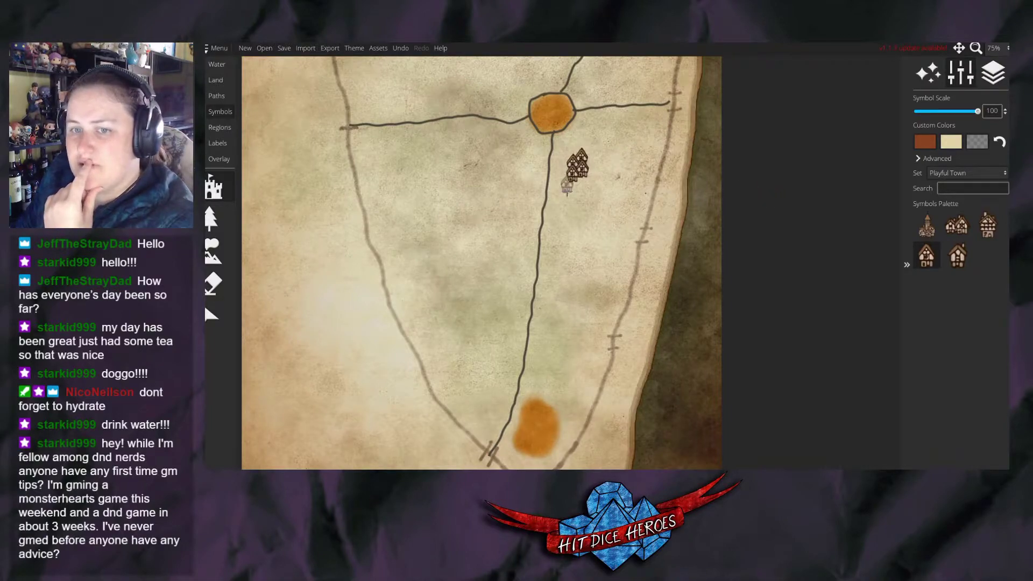
{"action": "left_click", "coordinate": [569, 188]}
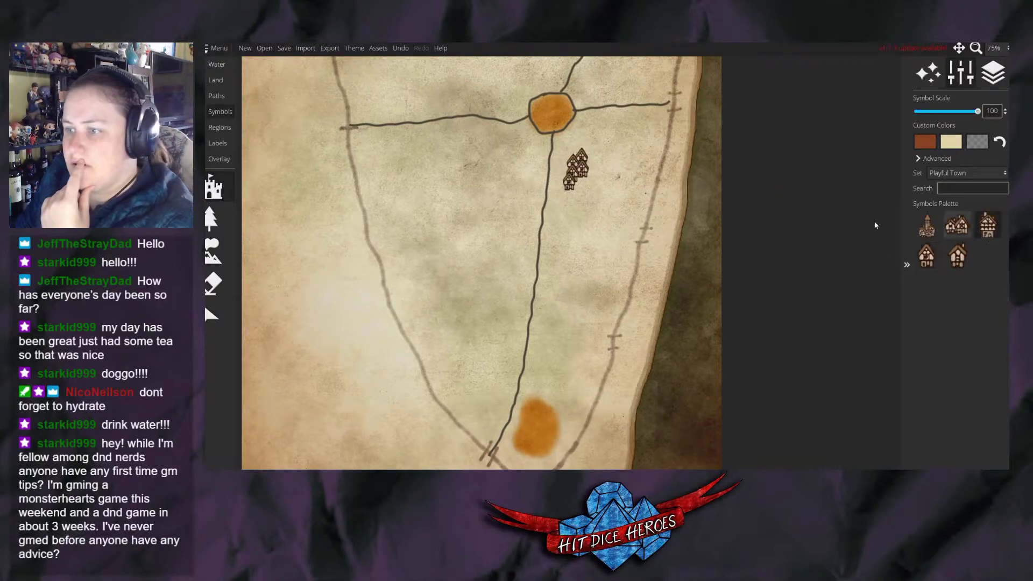
Place tall house symbols on the southwest and northeast edges of the central circle and the large towered building north of the western road.
{"action": "left_click", "coordinate": [532, 127]}
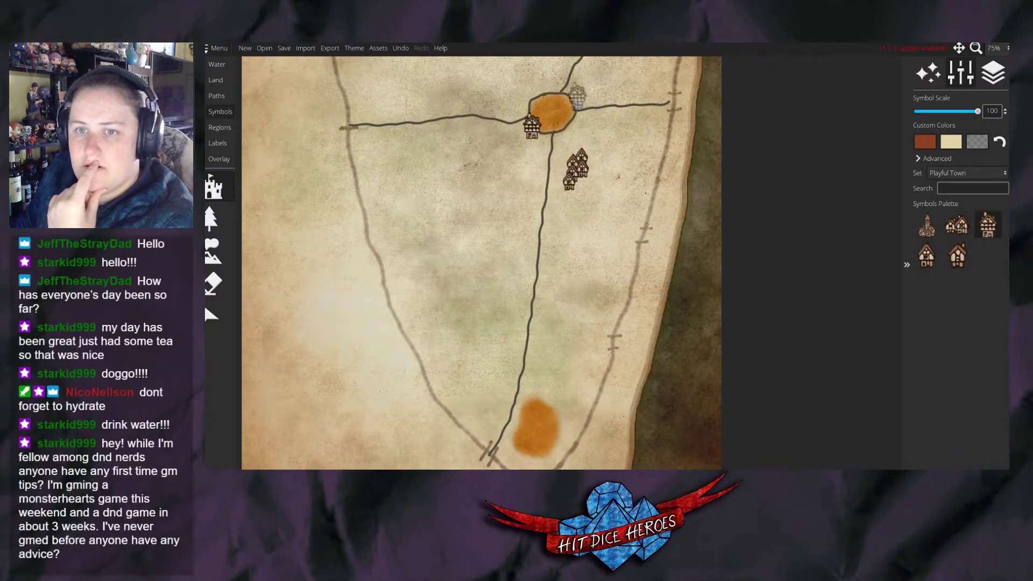
{"action": "left_click", "coordinate": [589, 110]}
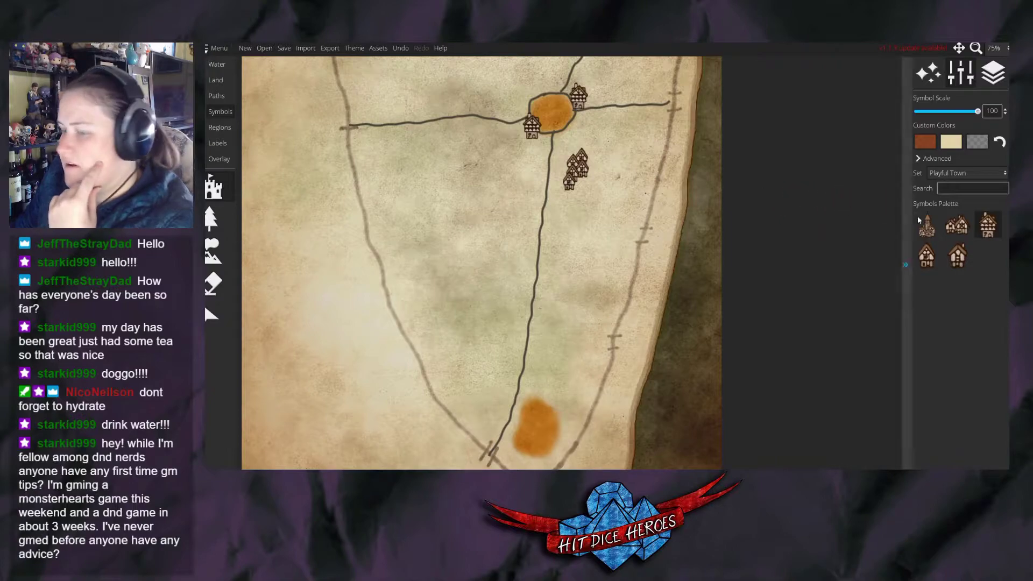
{"action": "left_click", "coordinate": [931, 231]}
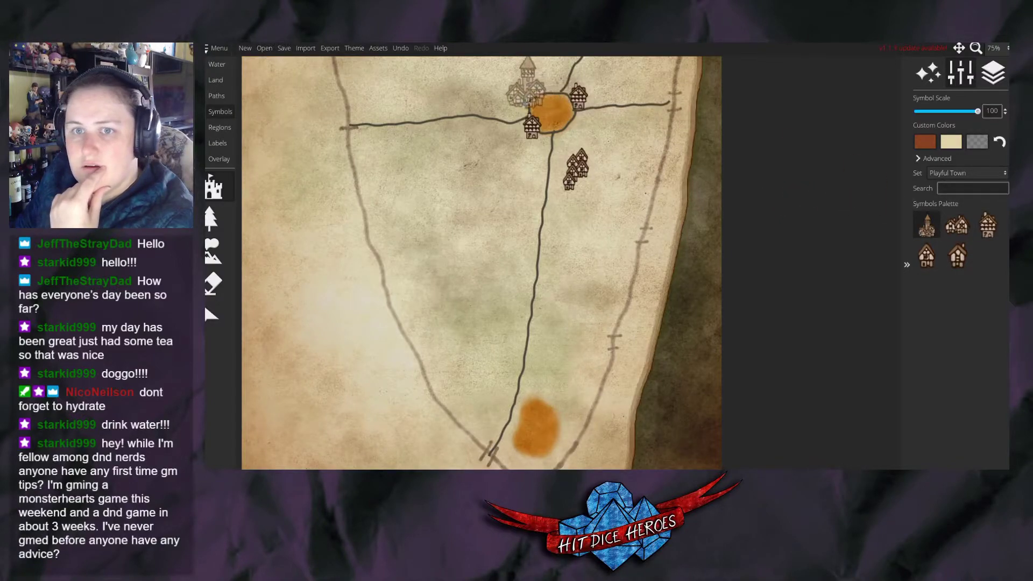
{"action": "left_click", "coordinate": [479, 87]}
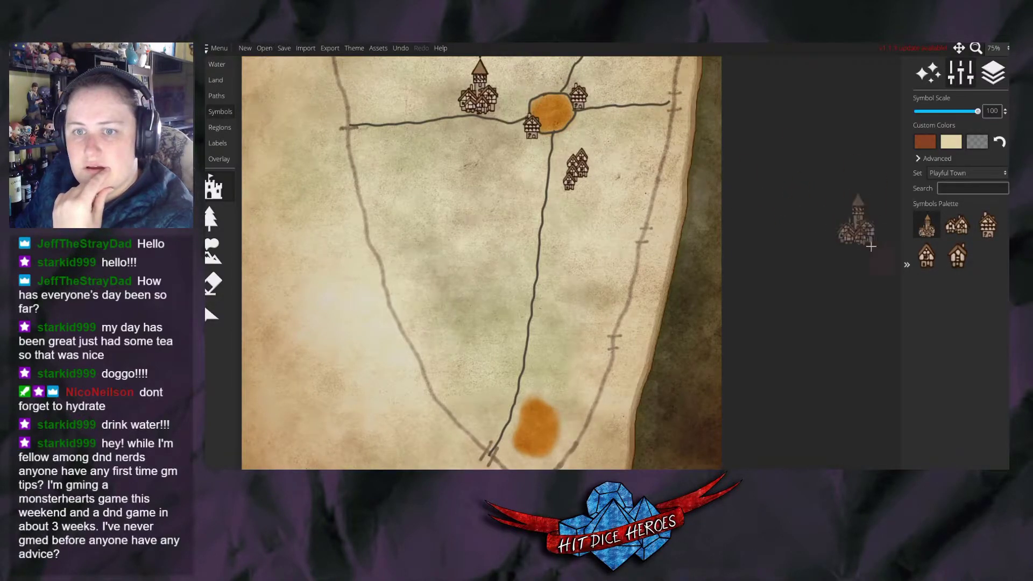
Add a small house to the southeast cluster, then line houses southwest of the central circle and down the southern road's west side.
{"action": "left_click", "coordinate": [958, 256]}
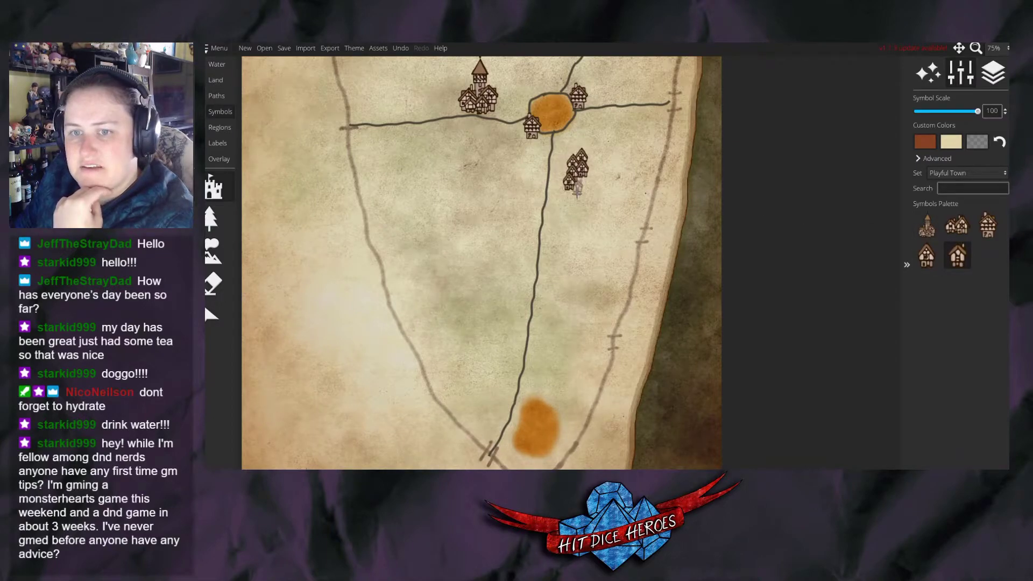
{"action": "left_click", "coordinate": [570, 194]}
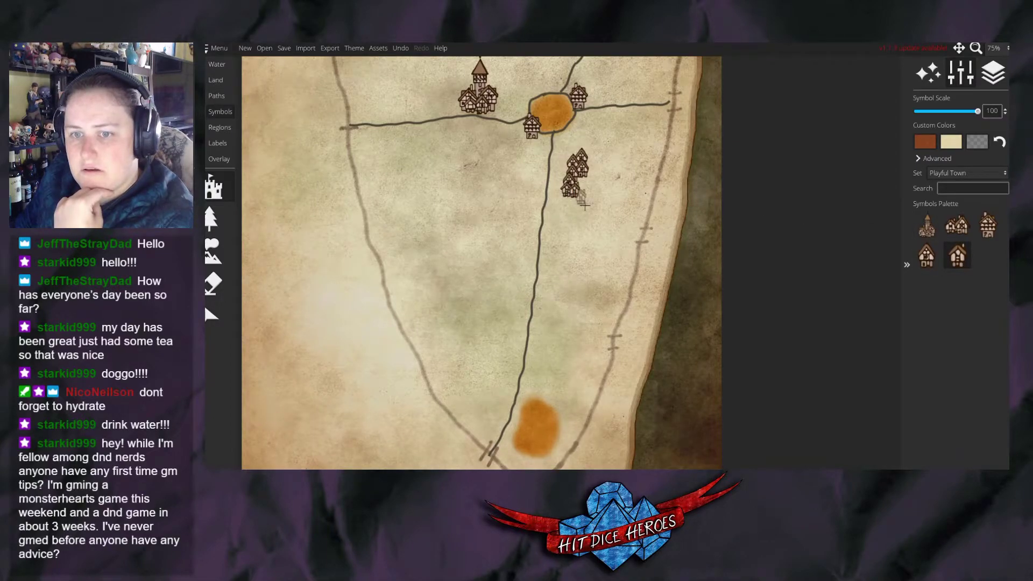
{"action": "left_click", "coordinate": [927, 255]}
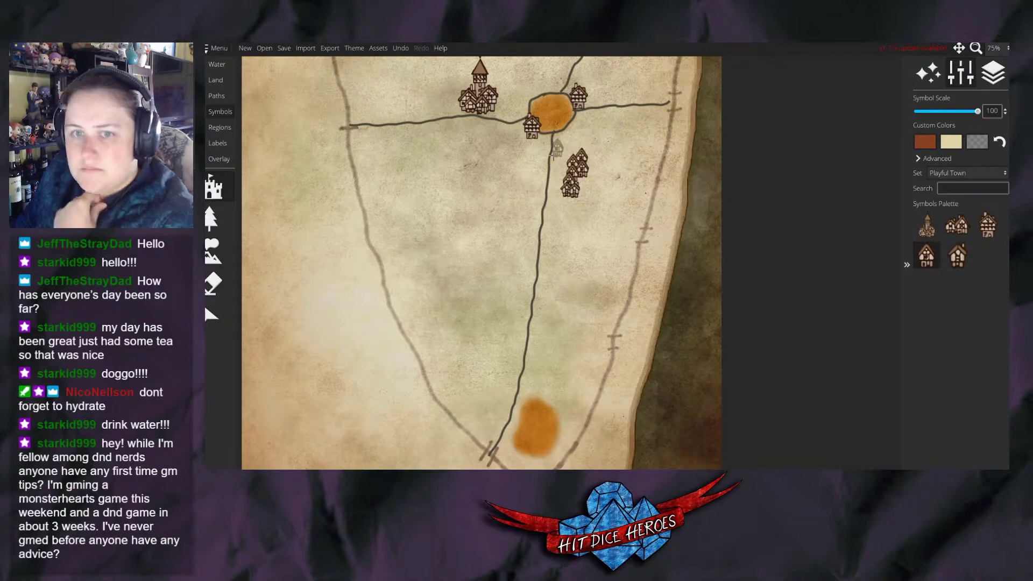
{"action": "left_click", "coordinate": [521, 132]}
{"action": "left_click", "coordinate": [541, 142]}
{"action": "left_click", "coordinate": [540, 155]}
{"action": "left_click", "coordinate": [534, 161]}
{"action": "left_click", "coordinate": [532, 171]}
{"action": "left_click", "coordinate": [513, 132]}
{"action": "left_click", "coordinate": [506, 141]}
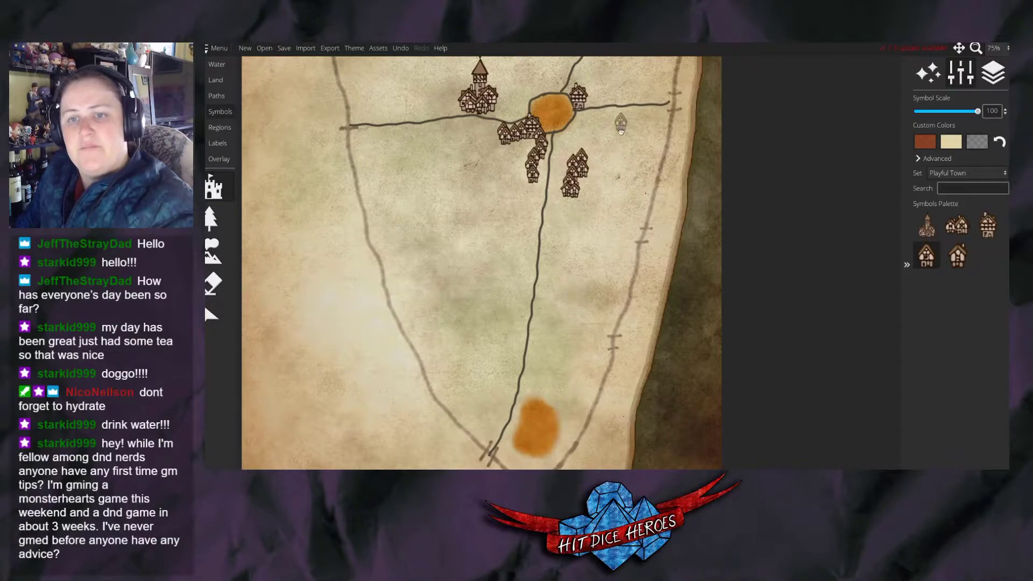
Line the north side of the western road with small houses on both sides of the towered building, from the circle toward the west gate.
{"action": "key", "text": "Up"}
{"action": "left_click", "coordinate": [596, 190]}
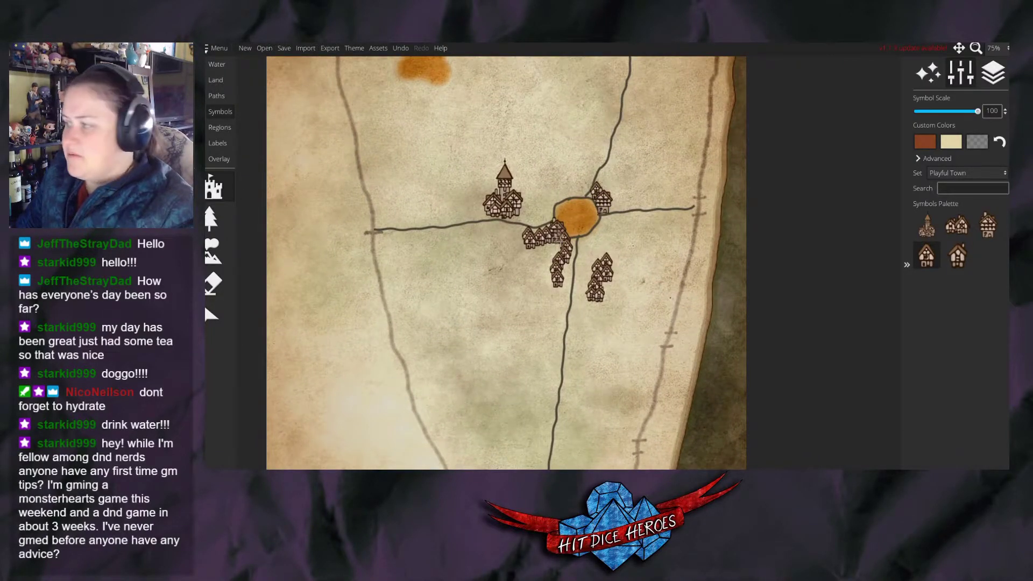
{"action": "left_click", "coordinate": [561, 241]}
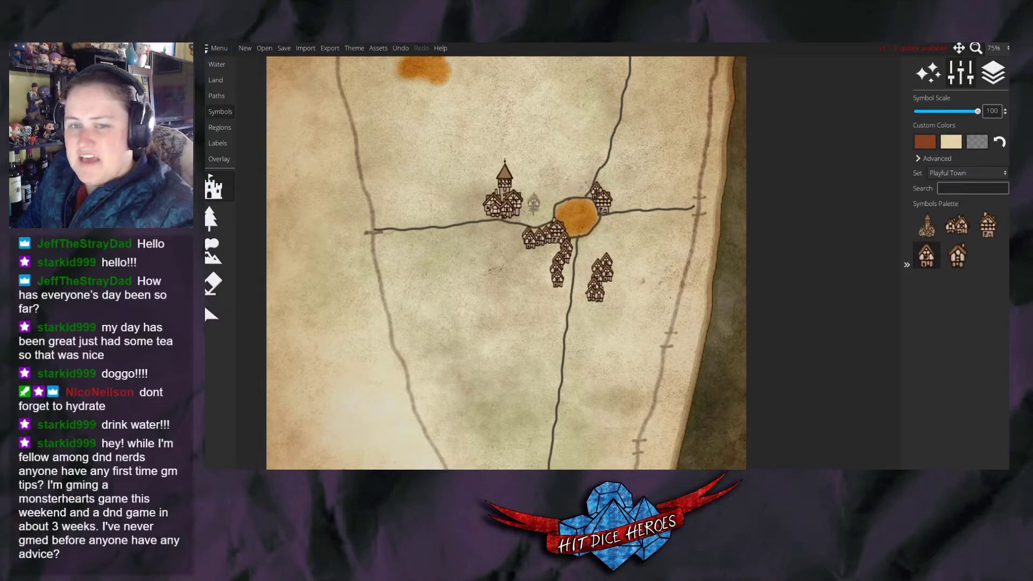
{"action": "left_click", "coordinate": [526, 207]}
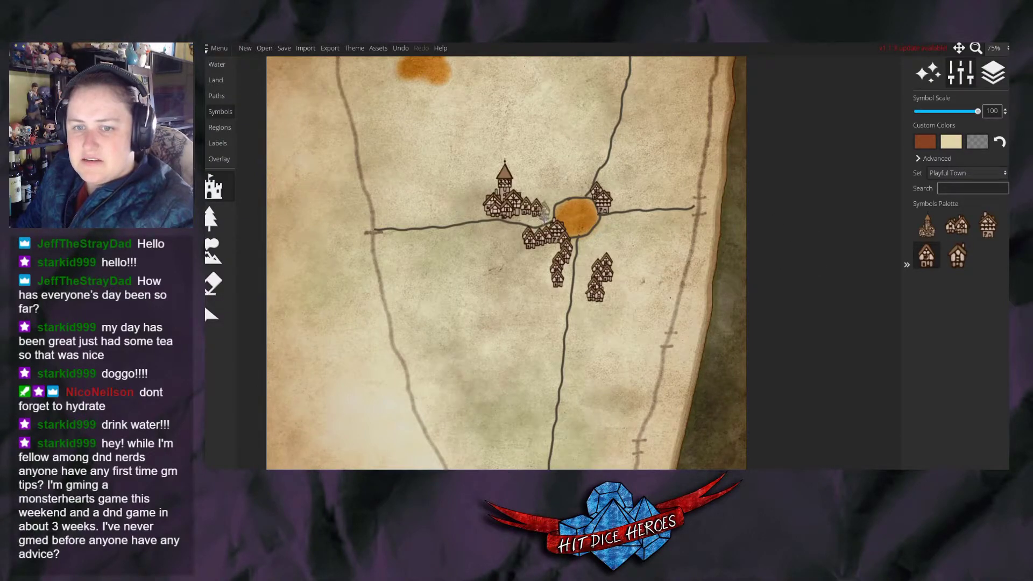
{"action": "left_click", "coordinate": [478, 207]}
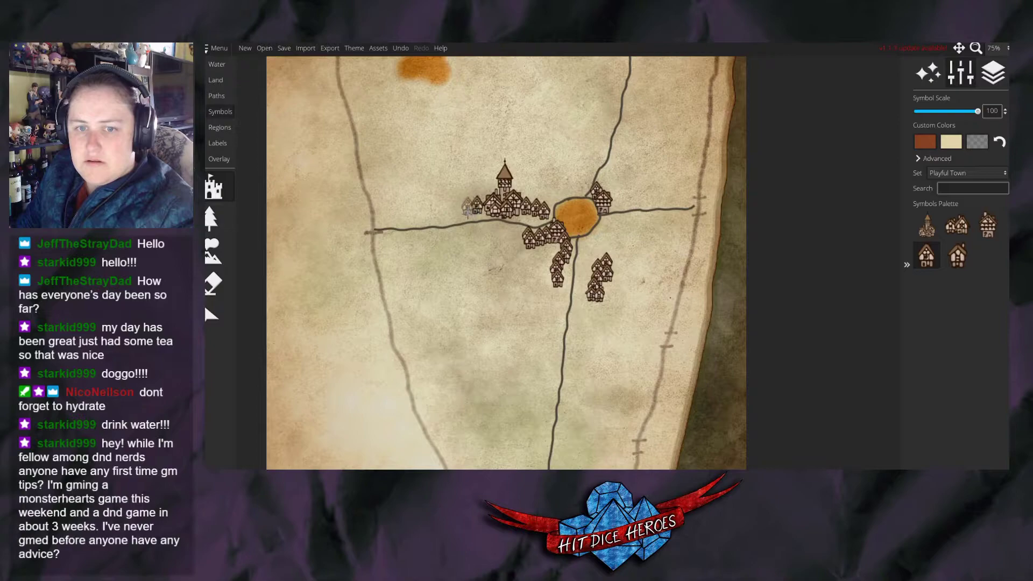
{"action": "left_click", "coordinate": [464, 207]}
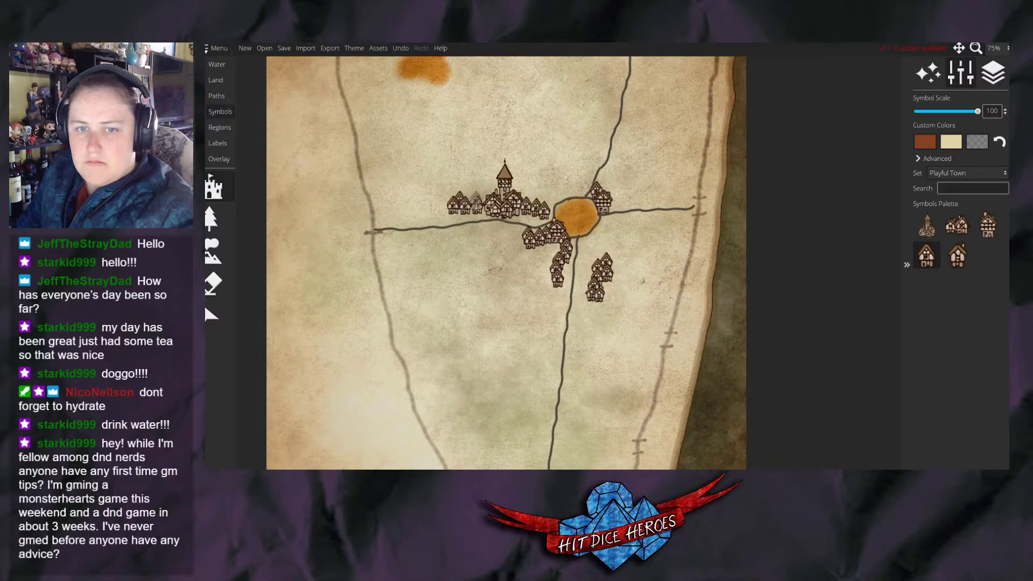
{"action": "left_click", "coordinate": [453, 208]}
{"action": "left_click", "coordinate": [440, 208]}
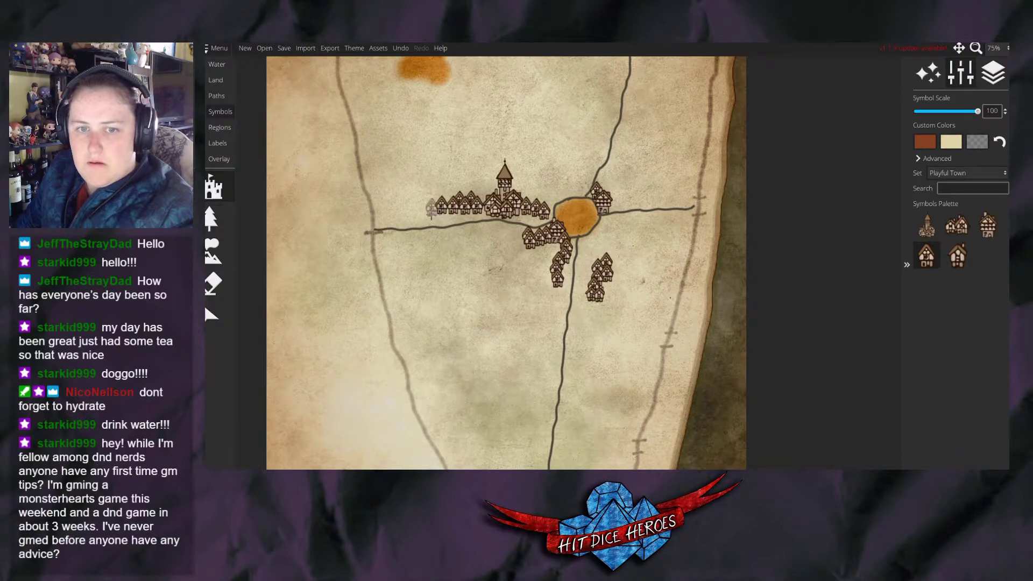
{"action": "left_click", "coordinate": [429, 210]}
{"action": "left_click", "coordinate": [418, 210]}
{"action": "left_click", "coordinate": [408, 210]}
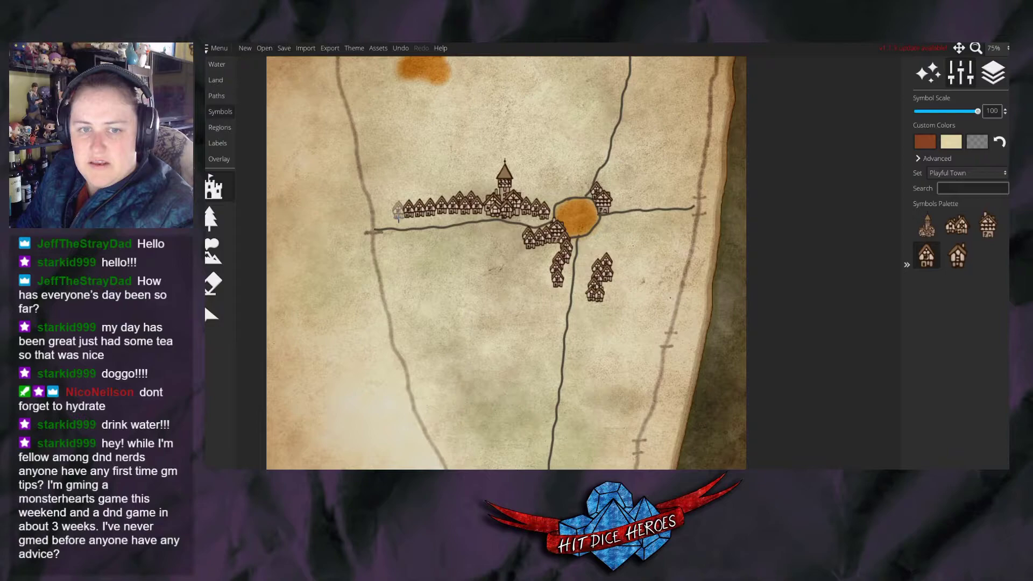
Add a second row of houses behind the western end of the row, and a short column of small houses running north from there.
{"action": "left_click", "coordinate": [414, 204]}
{"action": "left_click", "coordinate": [425, 200]}
{"action": "left_click", "coordinate": [437, 201]}
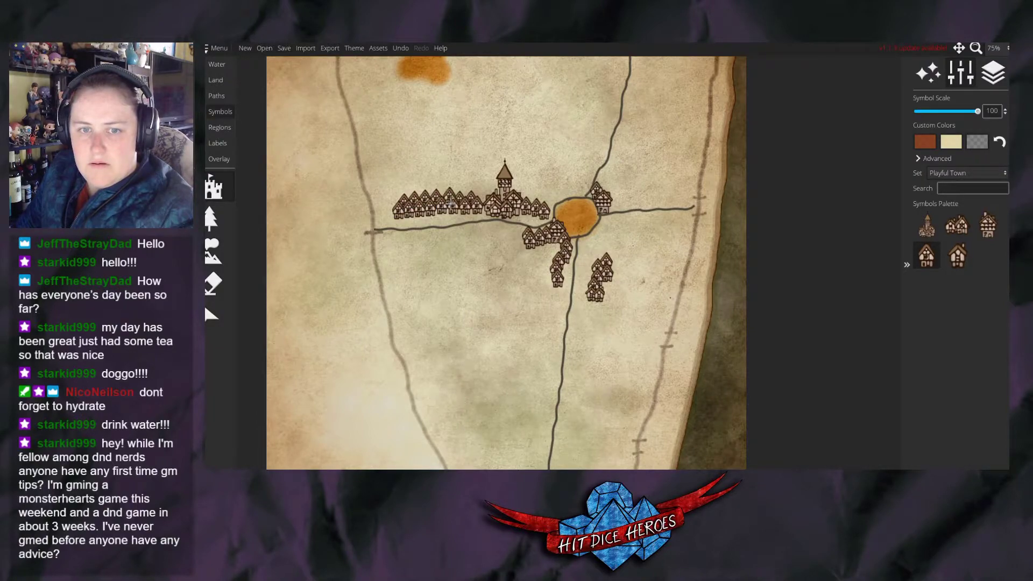
{"action": "left_click", "coordinate": [964, 258]}
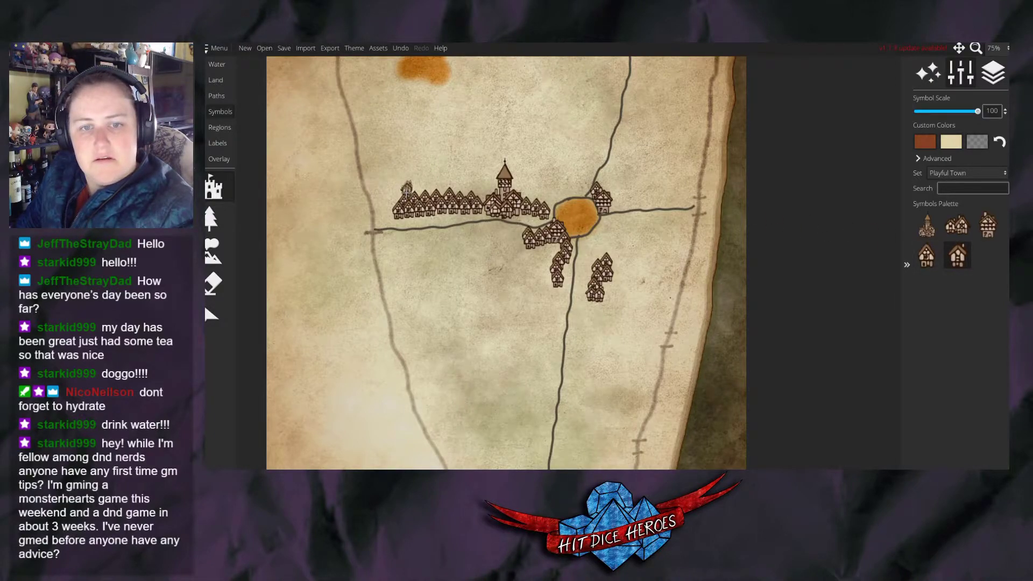
{"action": "left_click", "coordinate": [403, 184]}
{"action": "left_click", "coordinate": [401, 168]}
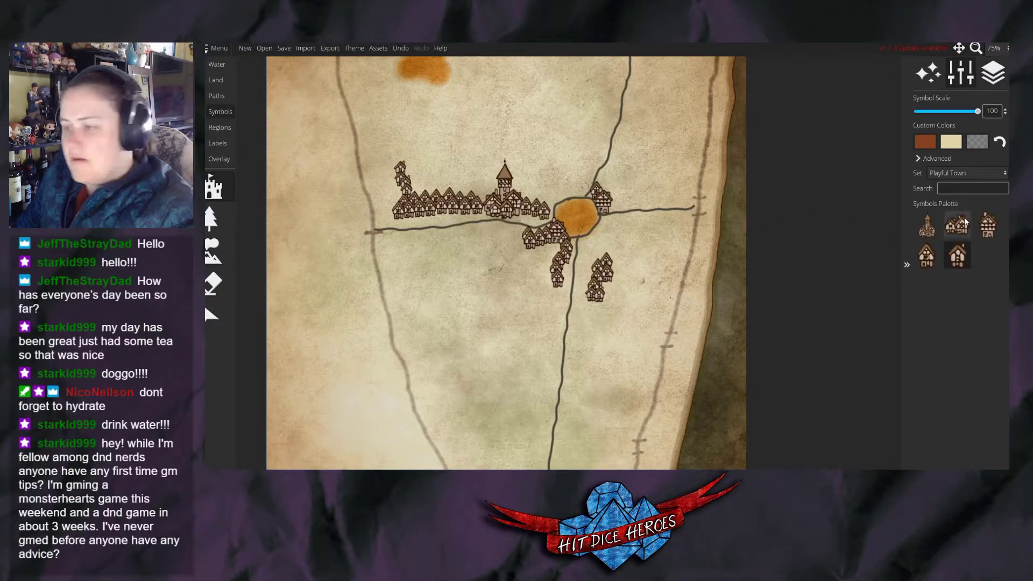
Draw solid side streets with the path tool: southeast and southwest of the circle, an arc to its north, and a block by the east gate.
{"action": "left_click", "coordinate": [216, 96]}
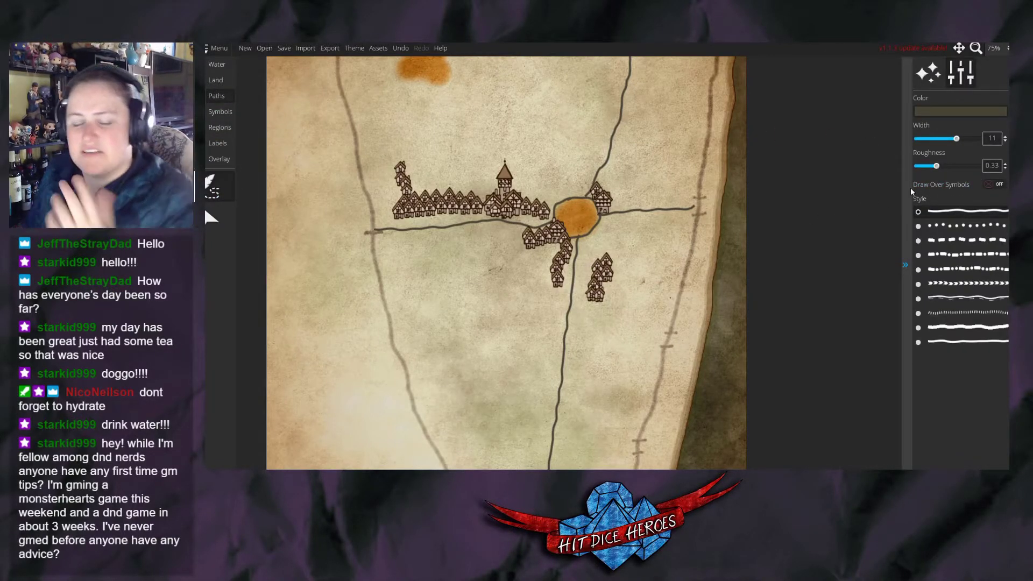
{"action": "left_click", "coordinate": [570, 301]}
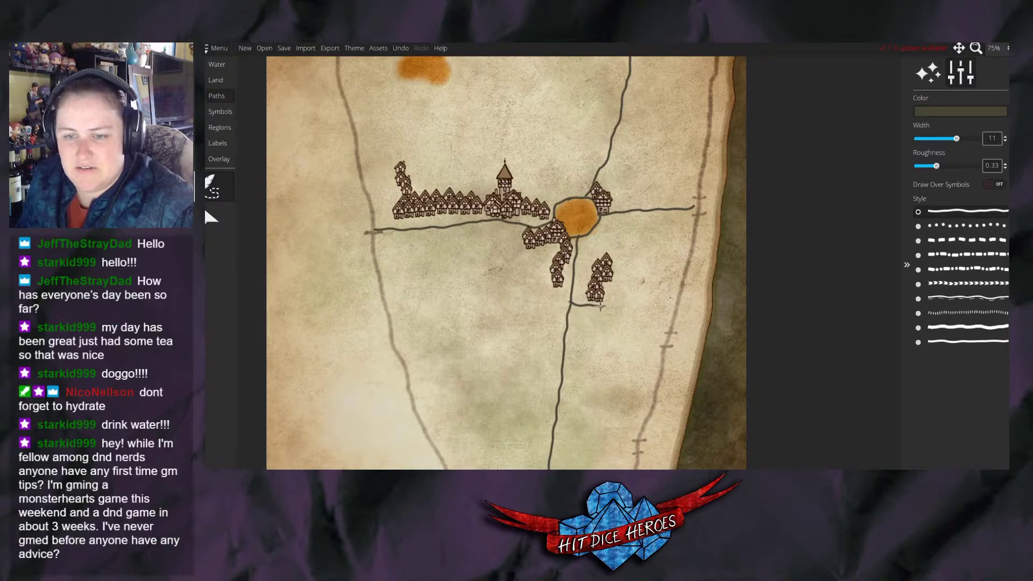
{"action": "left_click_drag", "start_coordinate": [603, 305], "coordinate": [668, 339]}
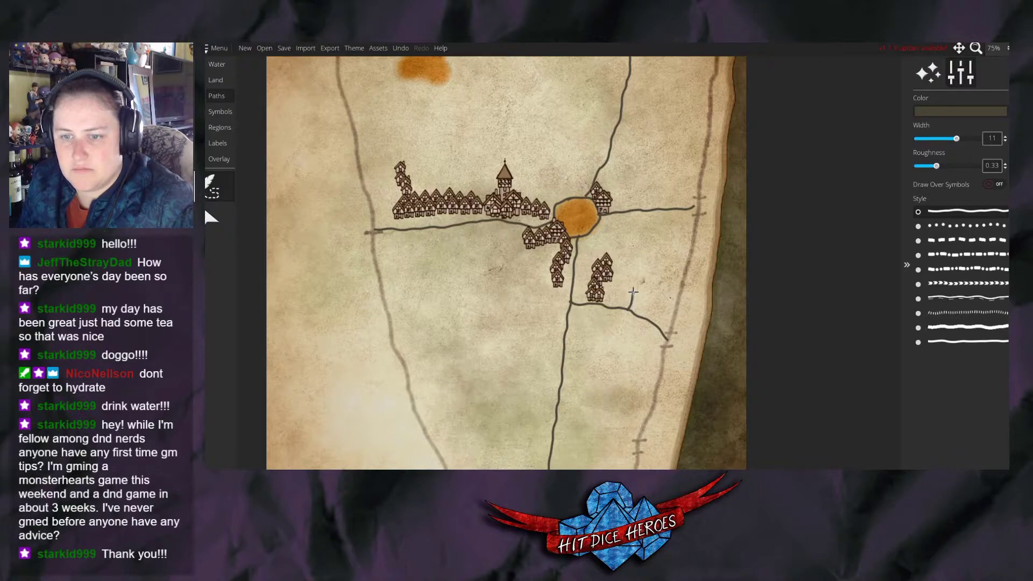
{"action": "left_click_drag", "start_coordinate": [632, 271], "coordinate": [643, 211]}
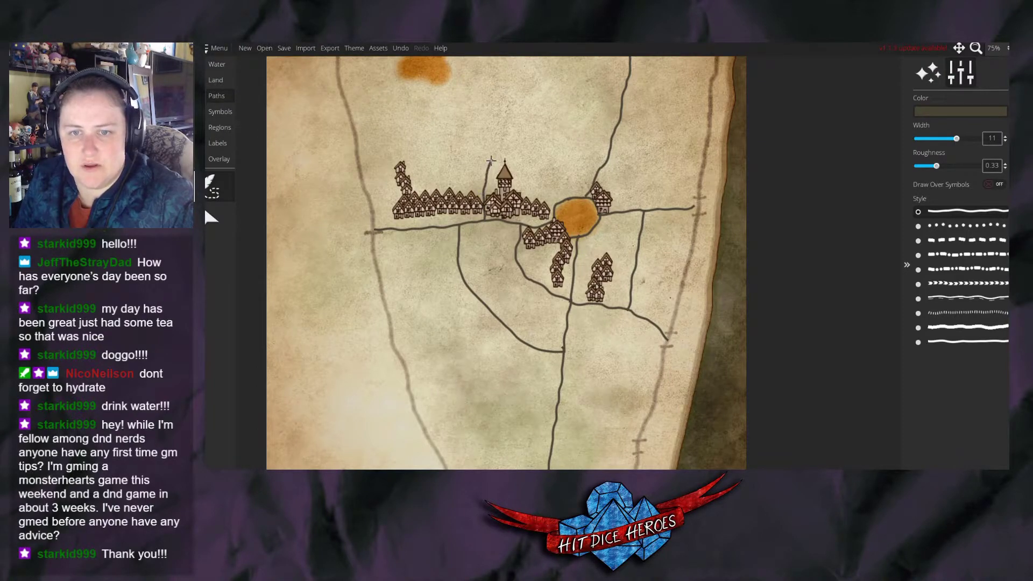
{"action": "mouse_move", "coordinate": [531, 132]}
{"action": "left_mouse_down"}
{"action": "mouse_move", "coordinate": [558, 123]}
{"action": "mouse_move", "coordinate": [609, 139]}
{"action": "left_mouse_up"}
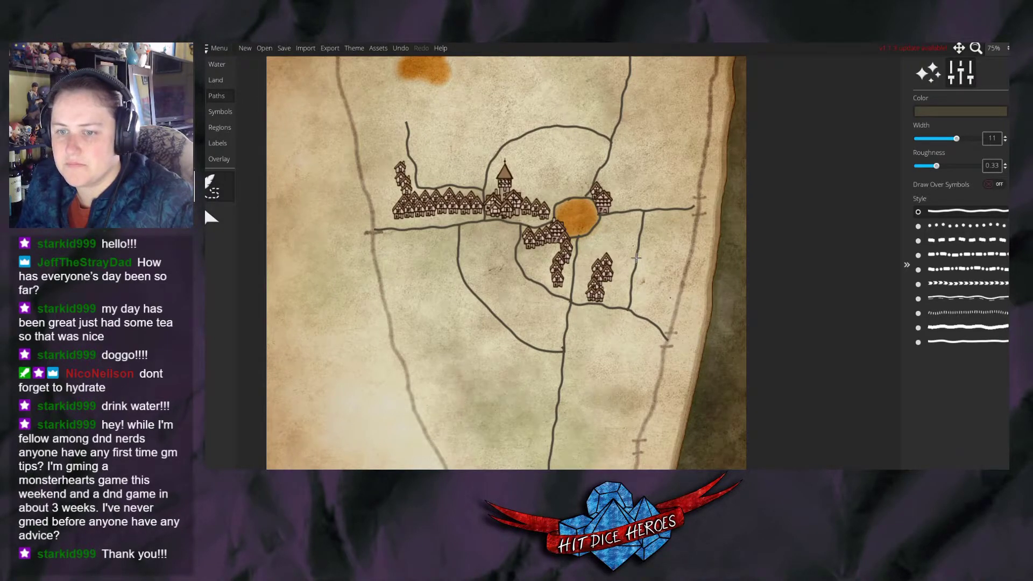
{"action": "left_click", "coordinate": [682, 263]}
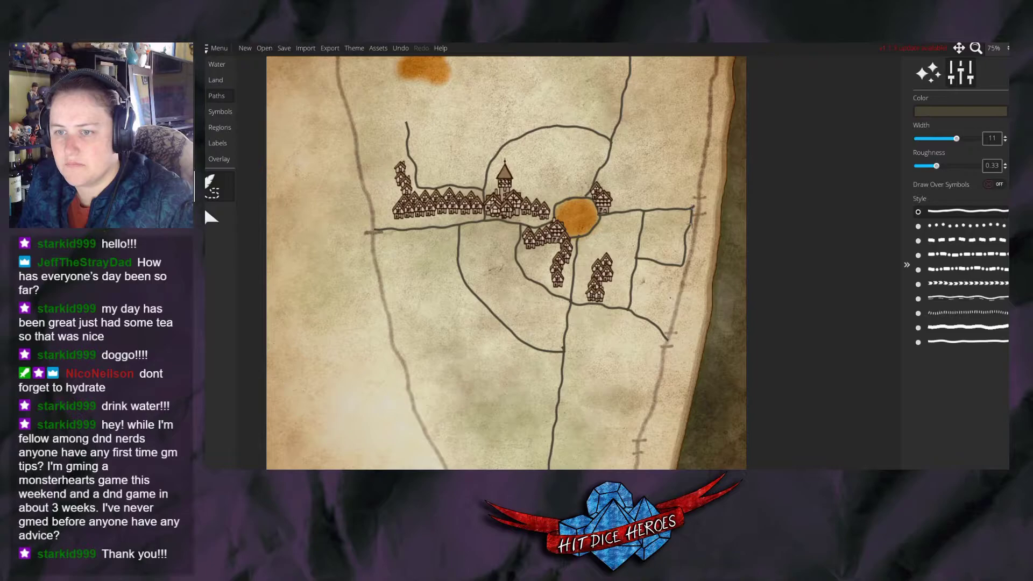
Outline the orange district near the city's southern tip with a closed solid path.
{"action": "scroll", "coordinate": [683, 253], "scroll_direction": "down", "scroll_amount": 5}
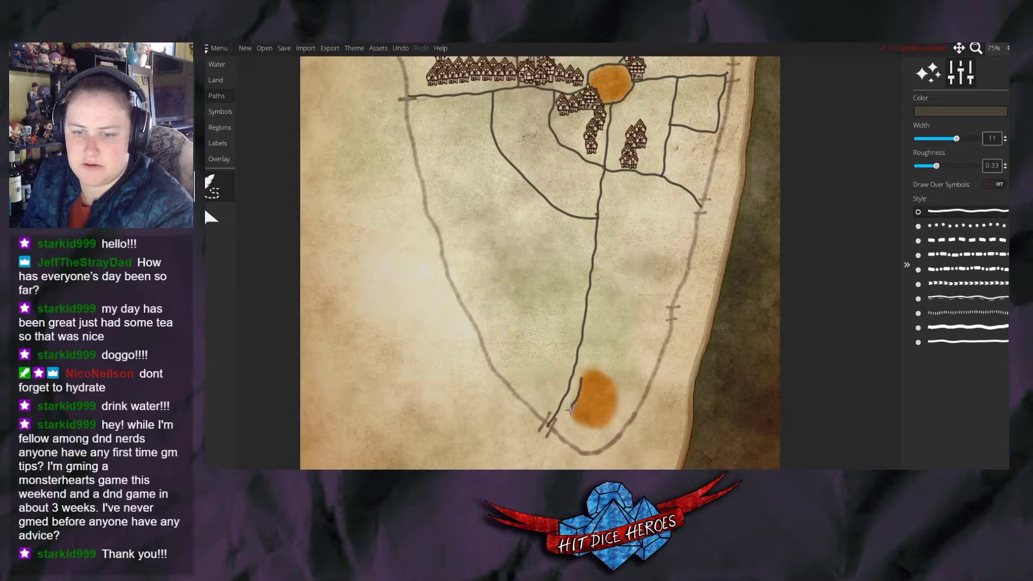
{"action": "left_click_drag", "start_coordinate": [598, 427], "coordinate": [614, 417]}
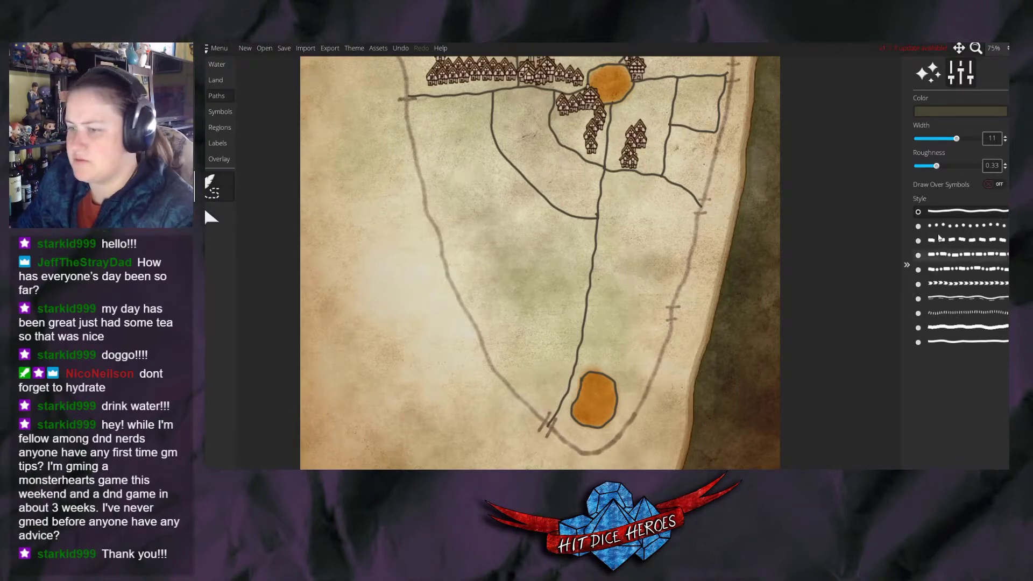
Look through the Inked Castles, Ruins Colored, Paper Town and Etc-embellishment symbol sets for suitable building symbols.
{"action": "left_click", "coordinate": [221, 112]}
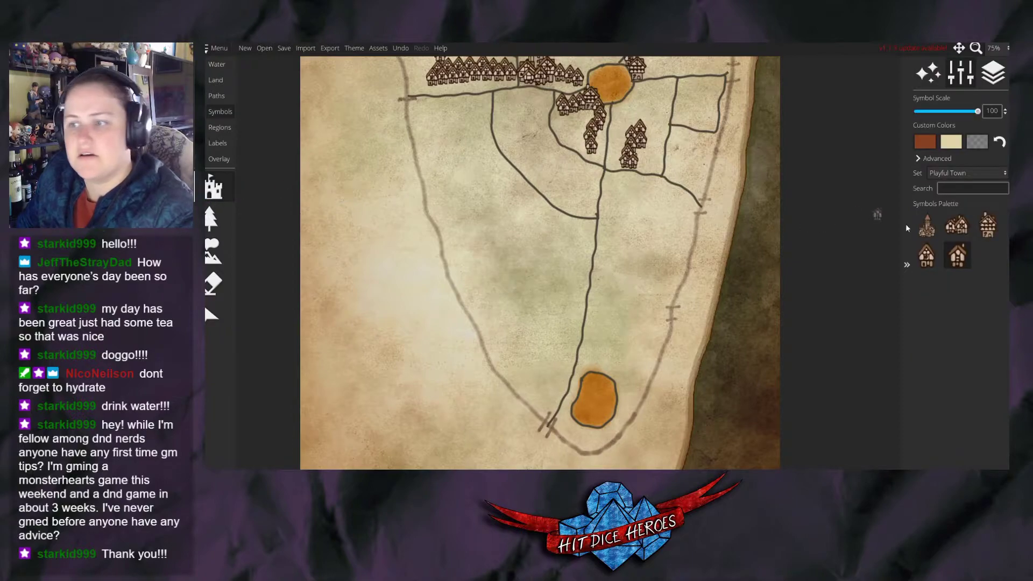
{"action": "left_click", "coordinate": [960, 173]}
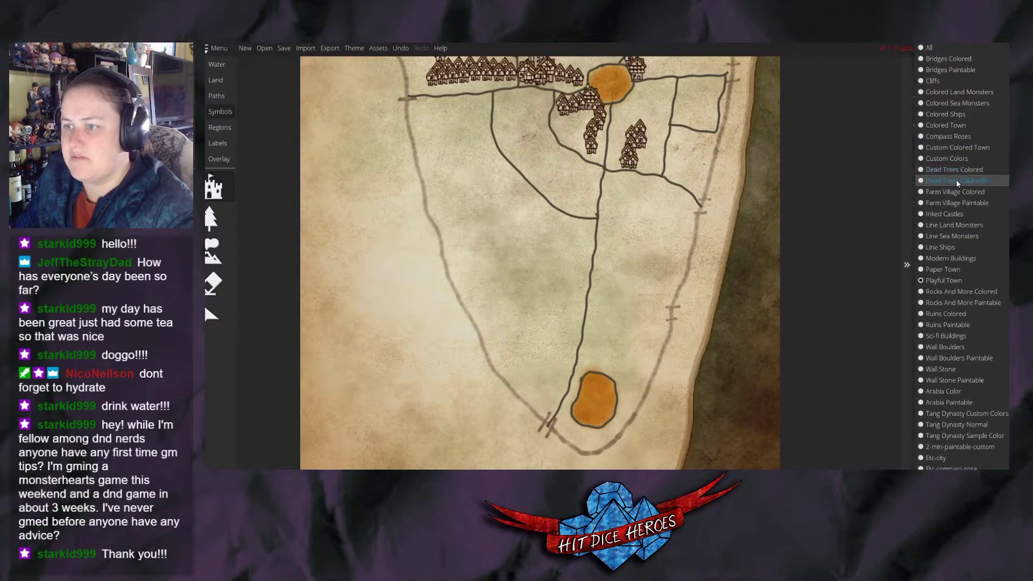
{"action": "left_click", "coordinate": [931, 215]}
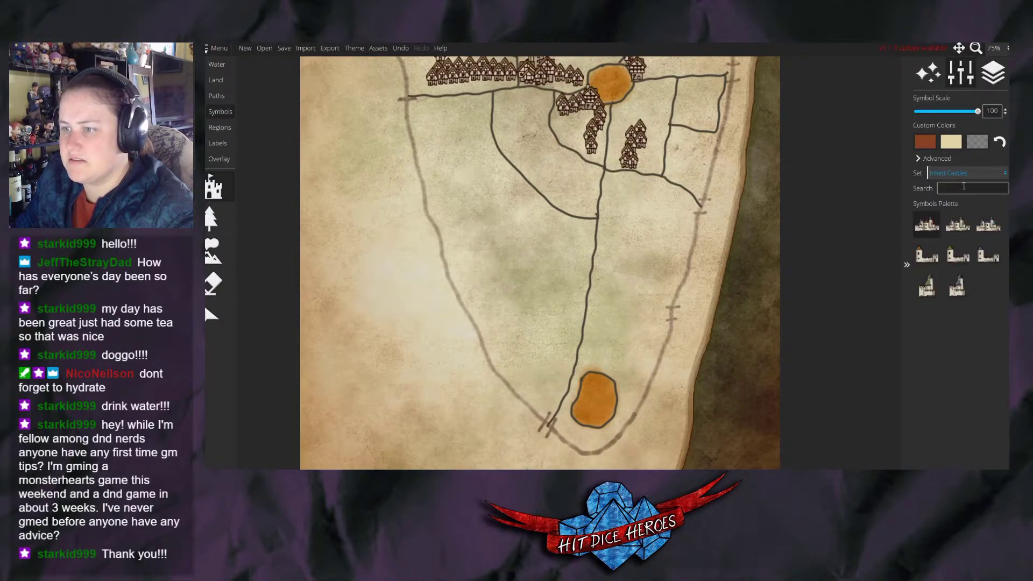
{"action": "left_click", "coordinate": [963, 172]}
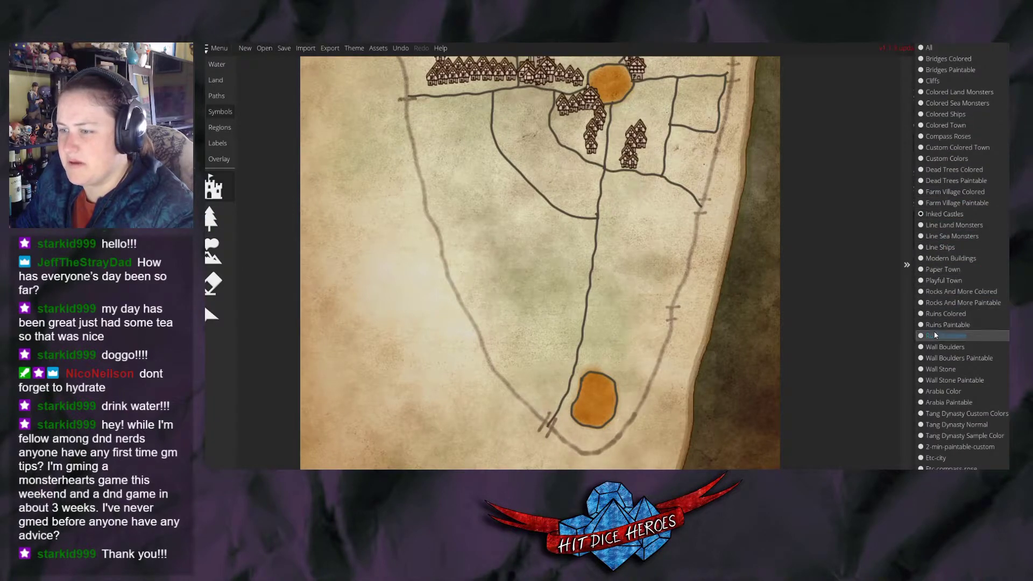
{"action": "left_click", "coordinate": [940, 313]}
{"action": "left_click", "coordinate": [966, 173]}
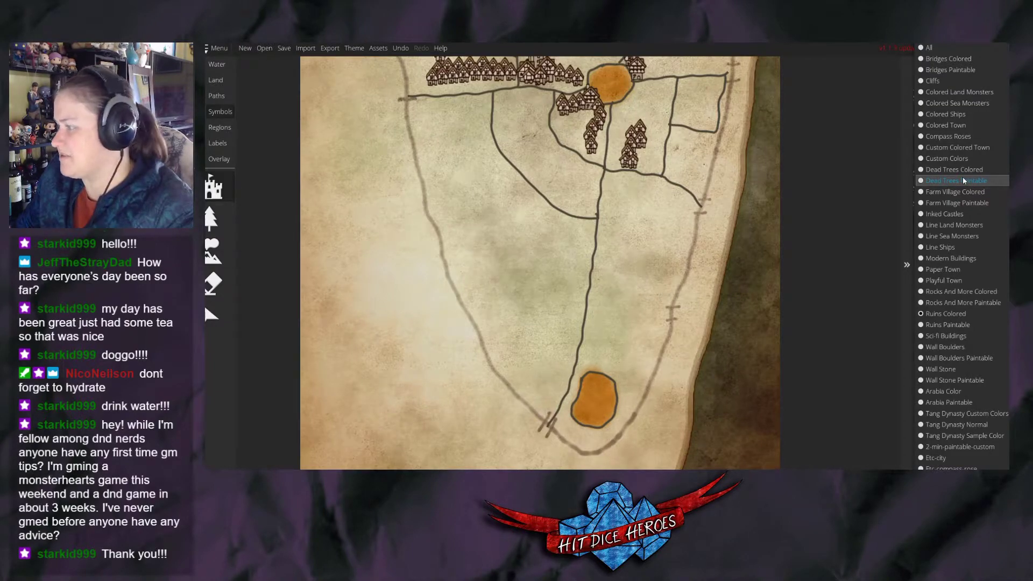
{"action": "left_click", "coordinate": [942, 269]}
{"action": "left_click", "coordinate": [958, 175]}
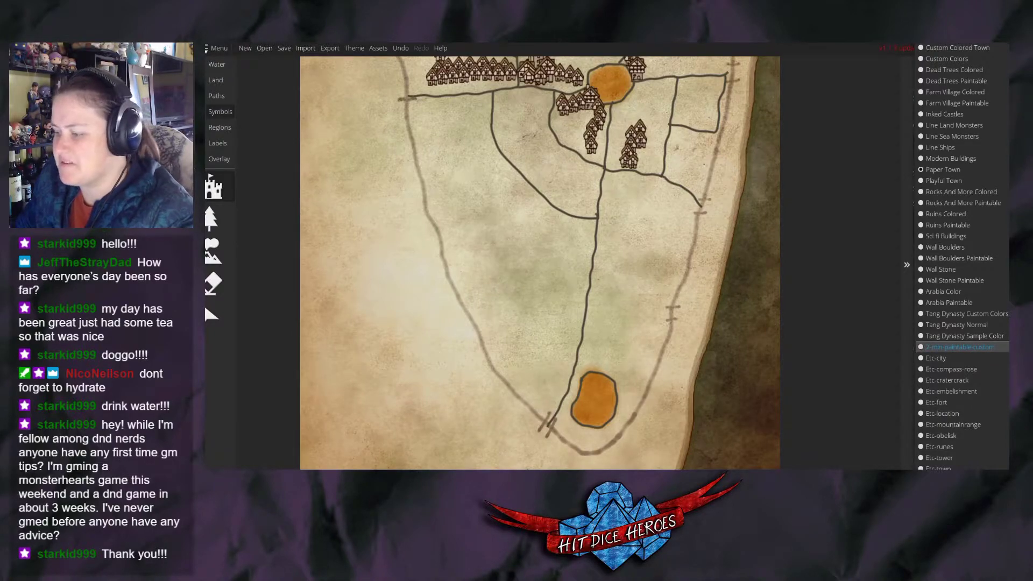
{"action": "left_click", "coordinate": [941, 392]}
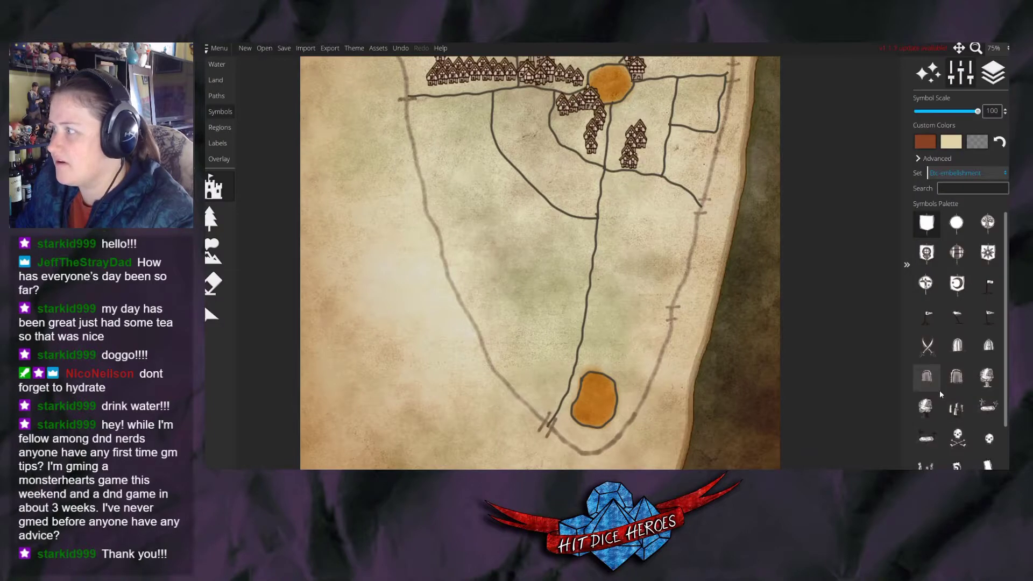
{"action": "left_click", "coordinate": [972, 179]}
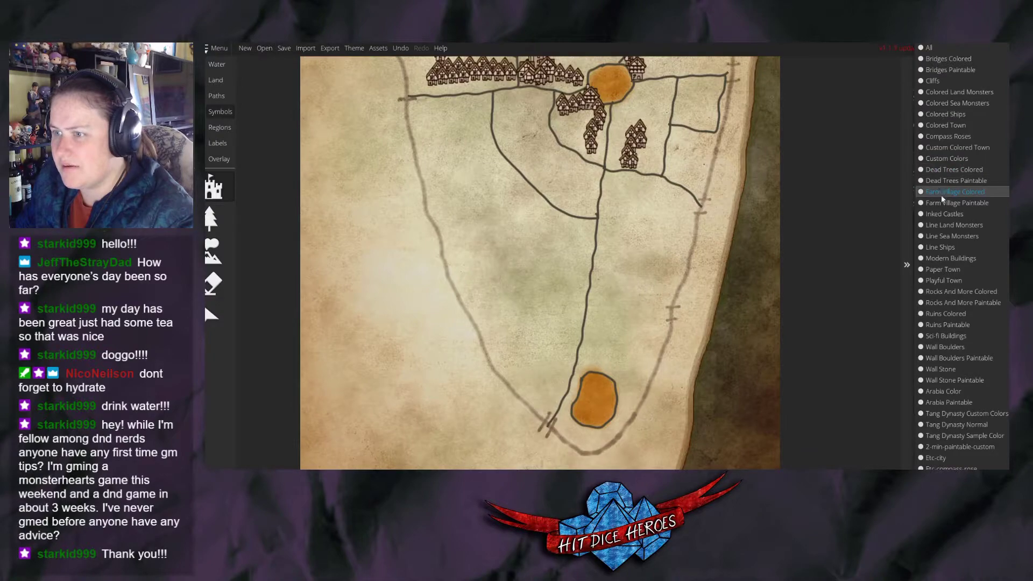
{"action": "left_click", "coordinate": [948, 214]}
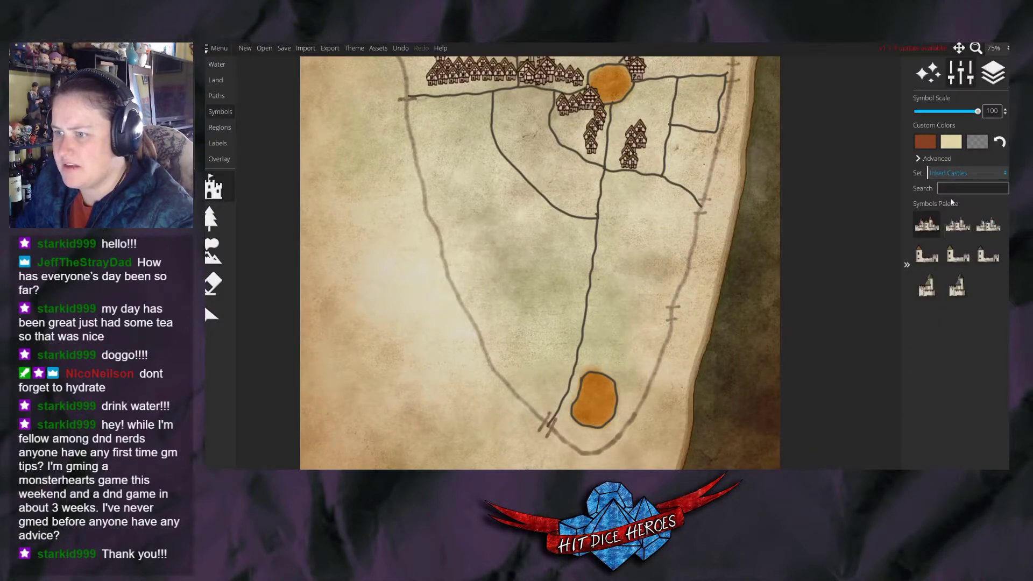
{"action": "left_click", "coordinate": [933, 228]}
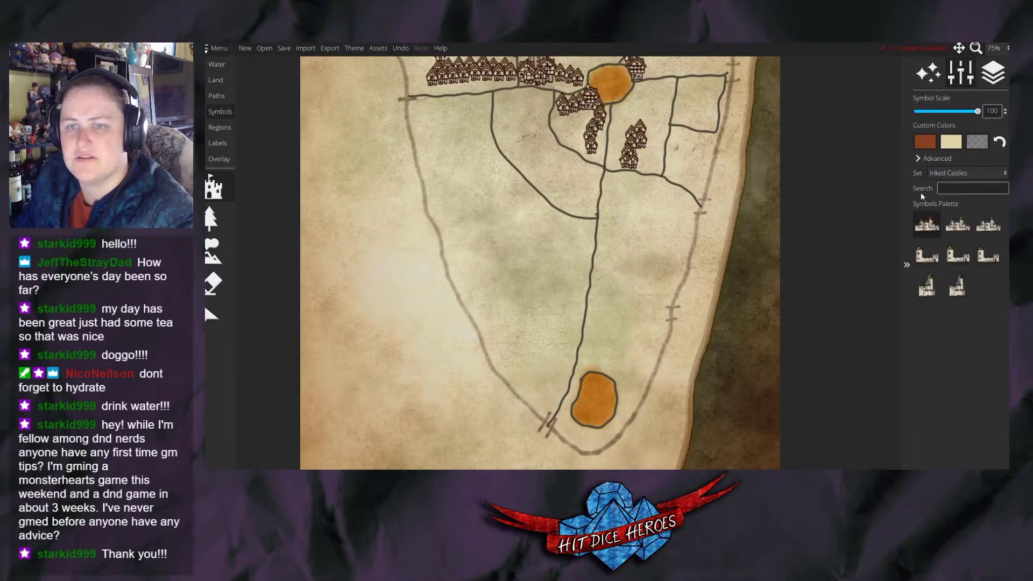
Place a tall Playful Town house just west of the southern main road, north of the southern orange district.
{"action": "left_click", "coordinate": [959, 178]}
{"action": "scroll", "coordinate": [955, 280], "scroll_direction": "down", "scroll_amount": 1}
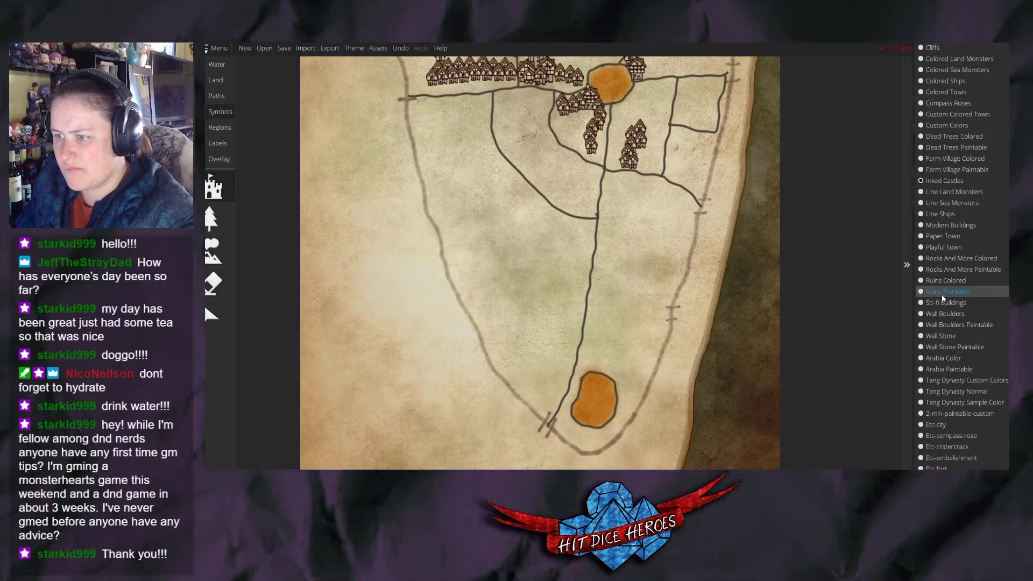
{"action": "left_click", "coordinate": [951, 247]}
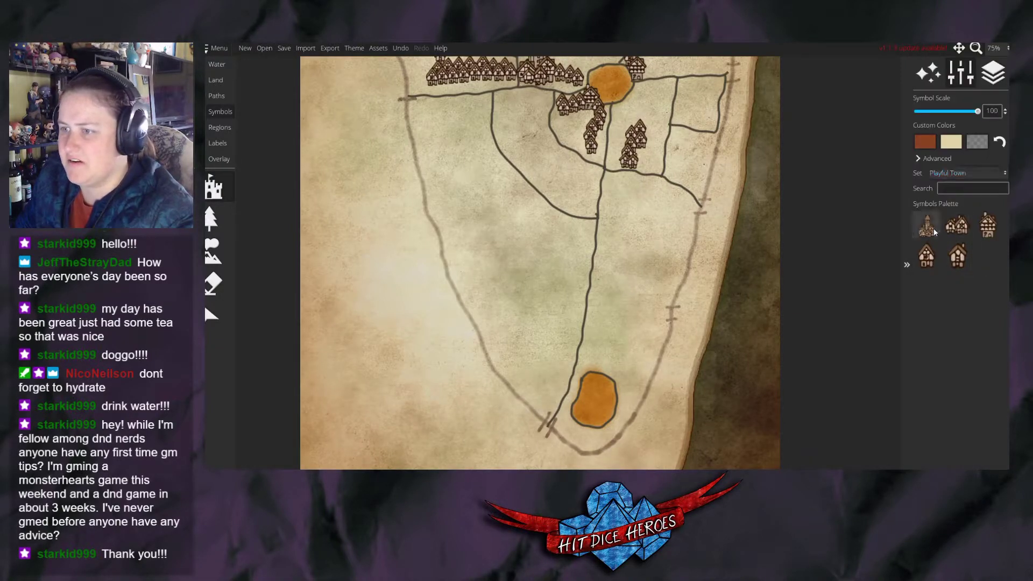
{"action": "left_click", "coordinate": [988, 225]}
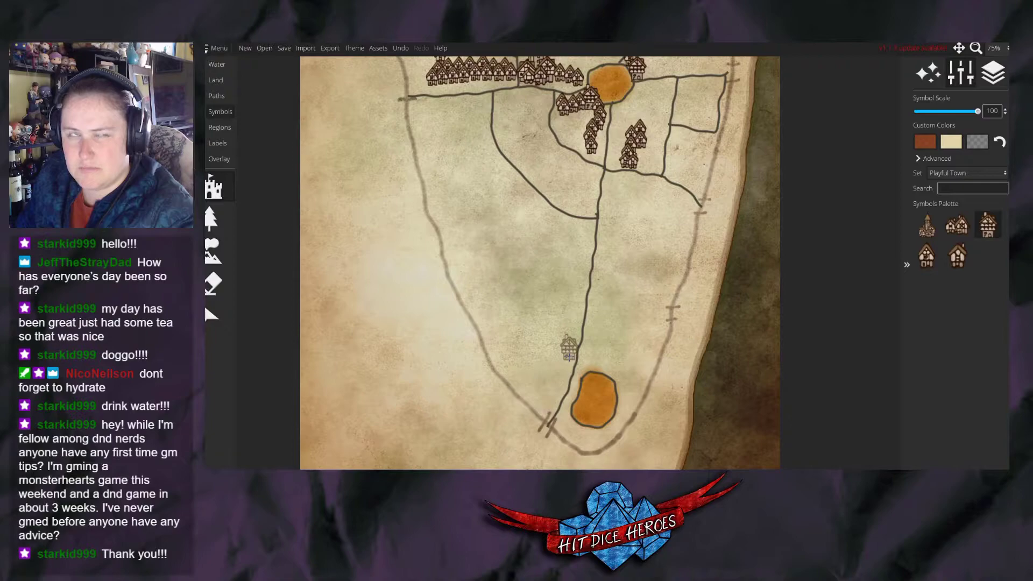
{"action": "left_click", "coordinate": [569, 349]}
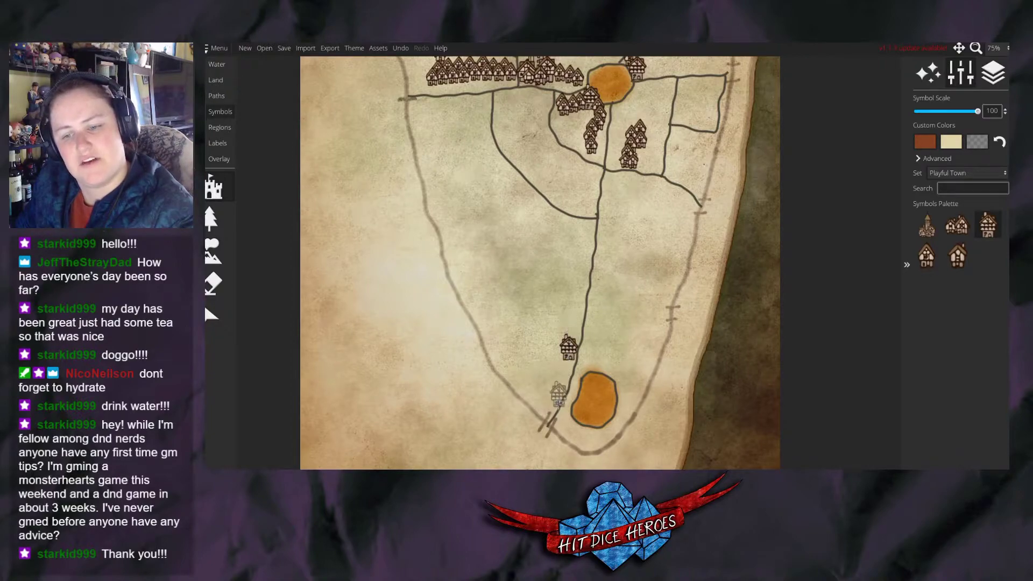
Place a tall house on each side of the road at the southwest gate, redoing the pair once to adjust their positions.
{"action": "left_click", "coordinate": [545, 398]}
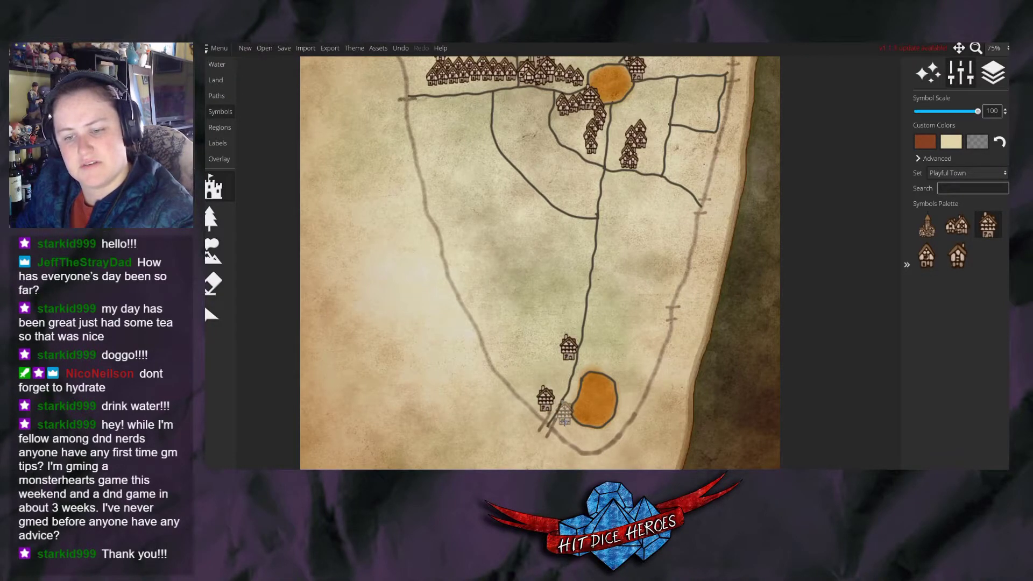
{"action": "left_click", "coordinate": [557, 421]}
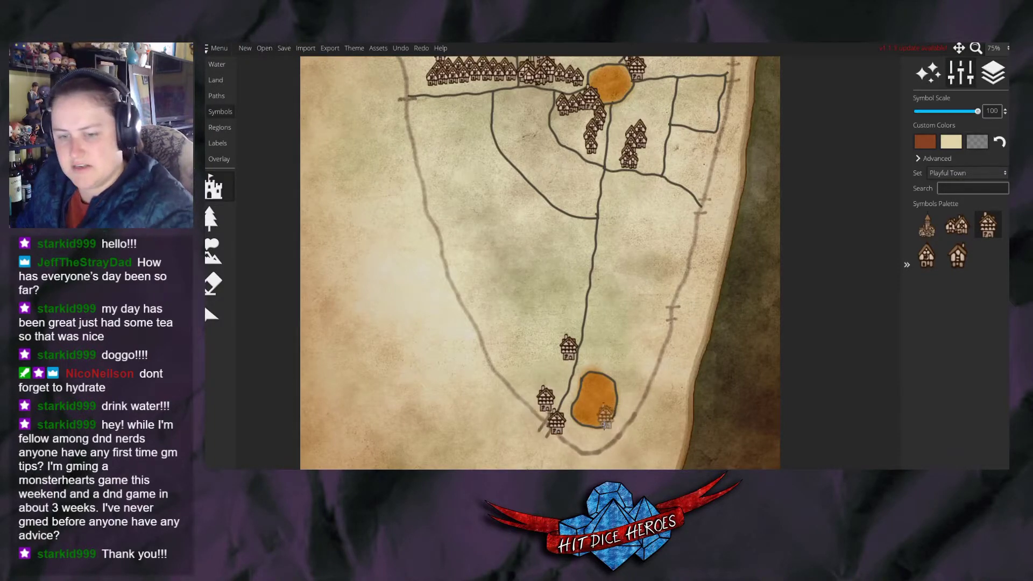
{"action": "key", "text": "ctrl+z"}
{"action": "key", "text": "ctrl+z"}
{"action": "left_click", "coordinate": [543, 406]}
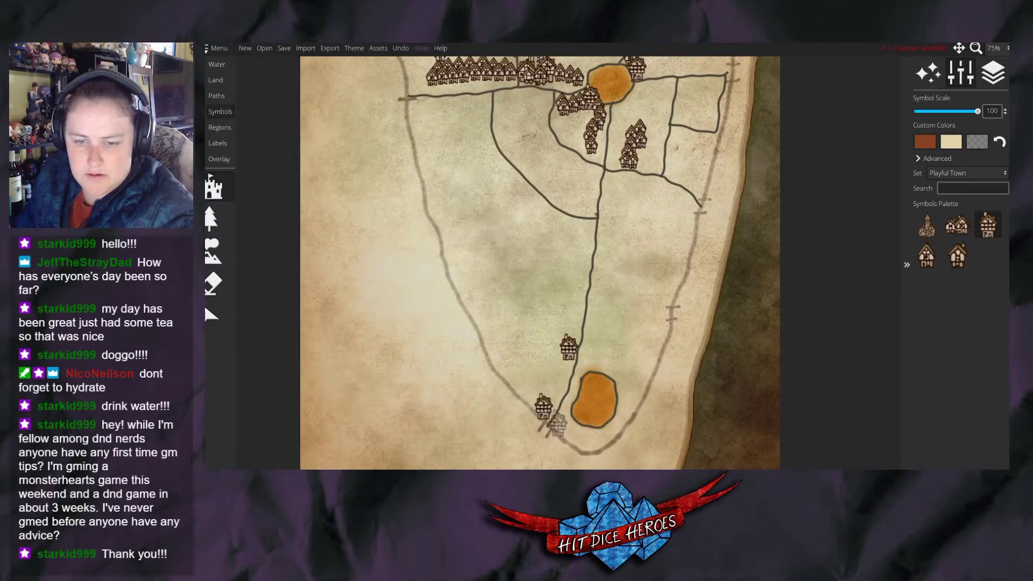
{"action": "left_click", "coordinate": [558, 424]}
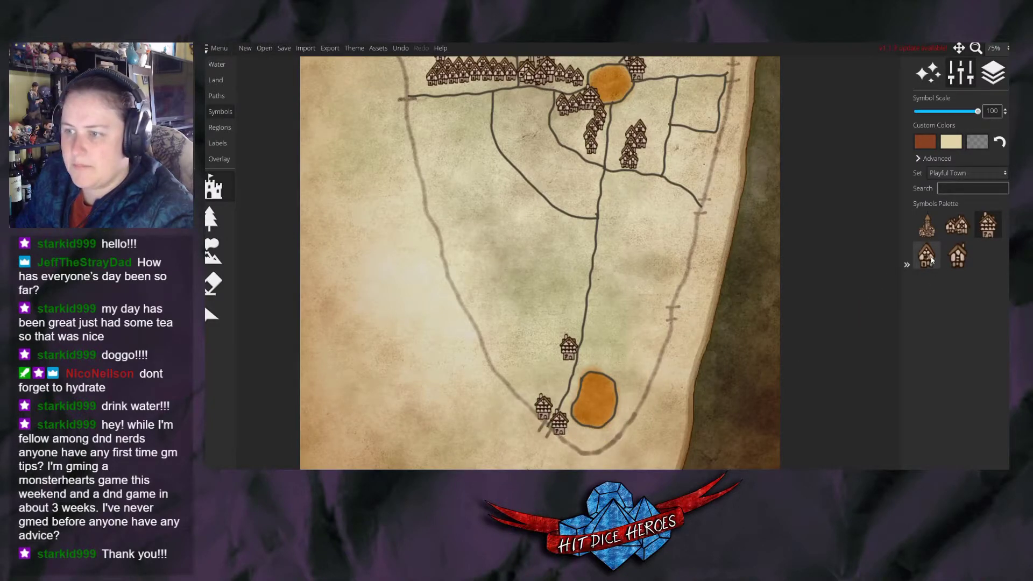
Place seven double-house symbols in a line along the east coast, outside the city wall.
{"action": "left_click", "coordinate": [963, 231]}
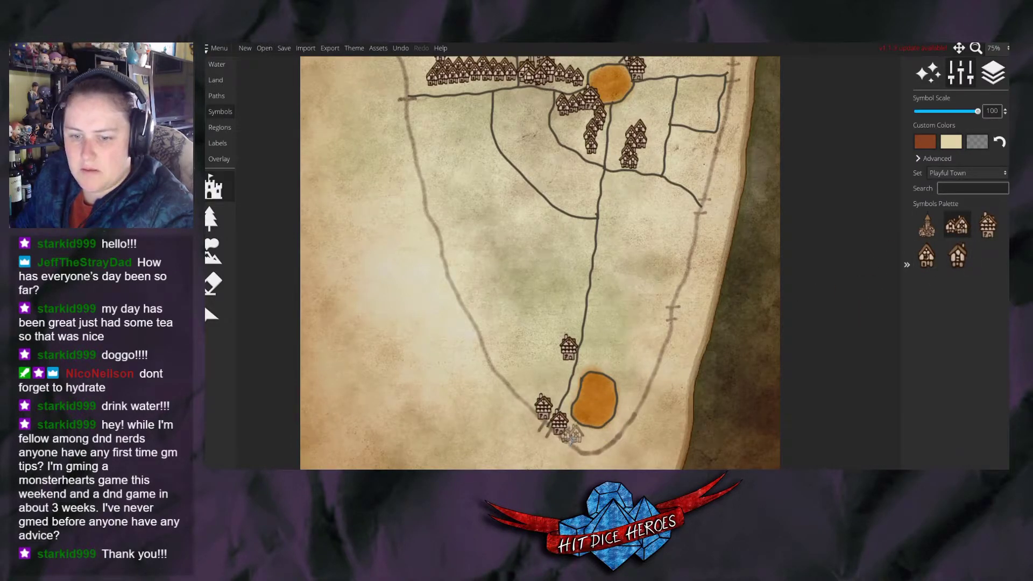
{"action": "left_click", "coordinate": [682, 429]}
{"action": "left_click", "coordinate": [685, 396]}
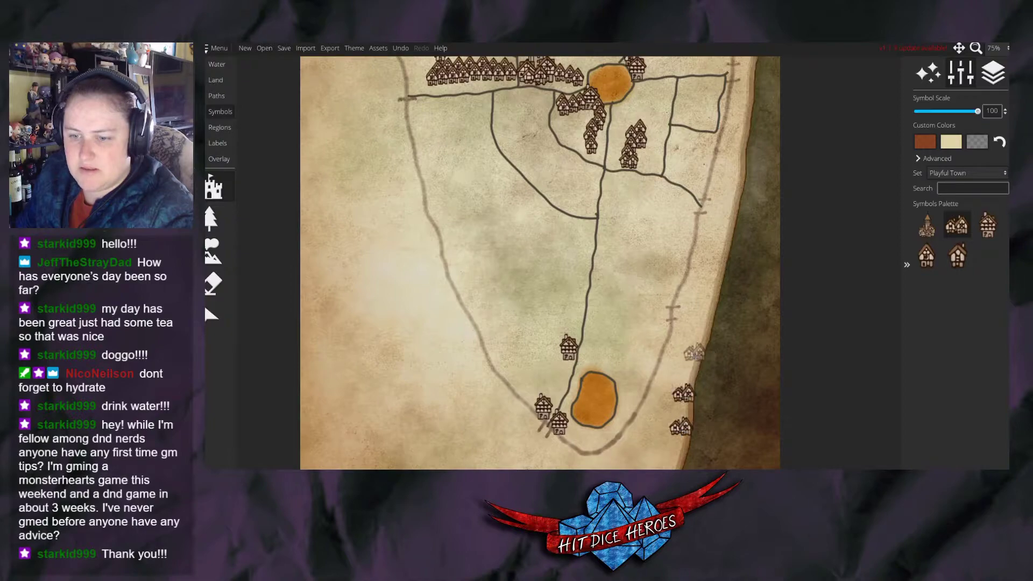
{"action": "left_click", "coordinate": [689, 368]}
{"action": "left_click", "coordinate": [699, 338]}
{"action": "left_click", "coordinate": [706, 307]}
{"action": "left_click", "coordinate": [716, 279]}
{"action": "left_click", "coordinate": [721, 248]}
Add small pointed-roof houses beside the existing cluster southeast of the central orange circle, undoing the last unwanted one.
{"action": "left_click", "coordinate": [926, 256]}
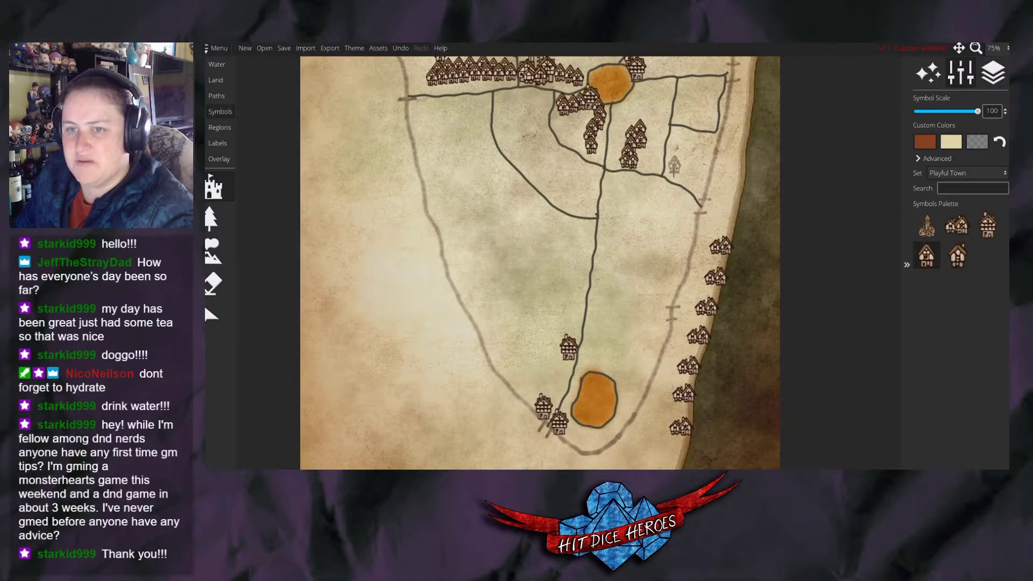
{"action": "scroll", "coordinate": [654, 161], "scroll_direction": "down", "scroll_amount": 3}
{"action": "scroll", "coordinate": [671, 99], "scroll_direction": "up", "scroll_amount": 2}
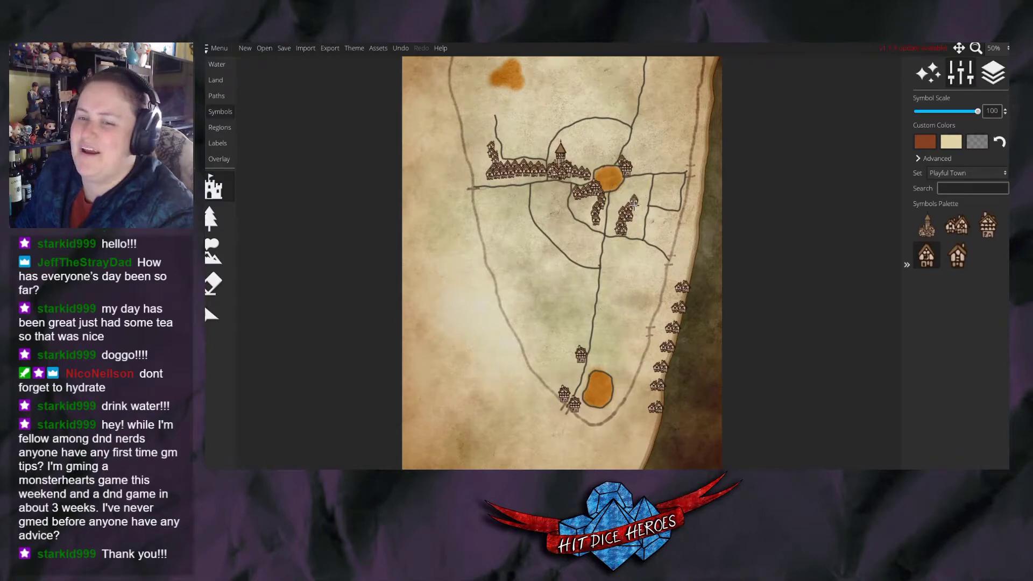
{"action": "left_click", "coordinate": [645, 213]}
{"action": "key", "text": "ctrl+z"}
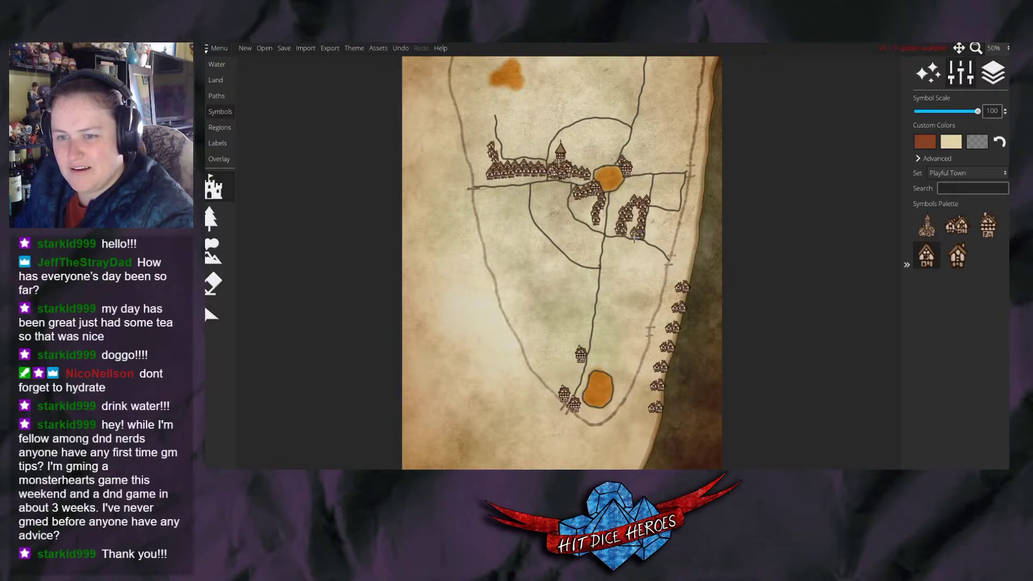
Preview several Watabou Cities street-block symbols over the southern half of the walled city.
{"action": "left_click", "coordinate": [967, 173]}
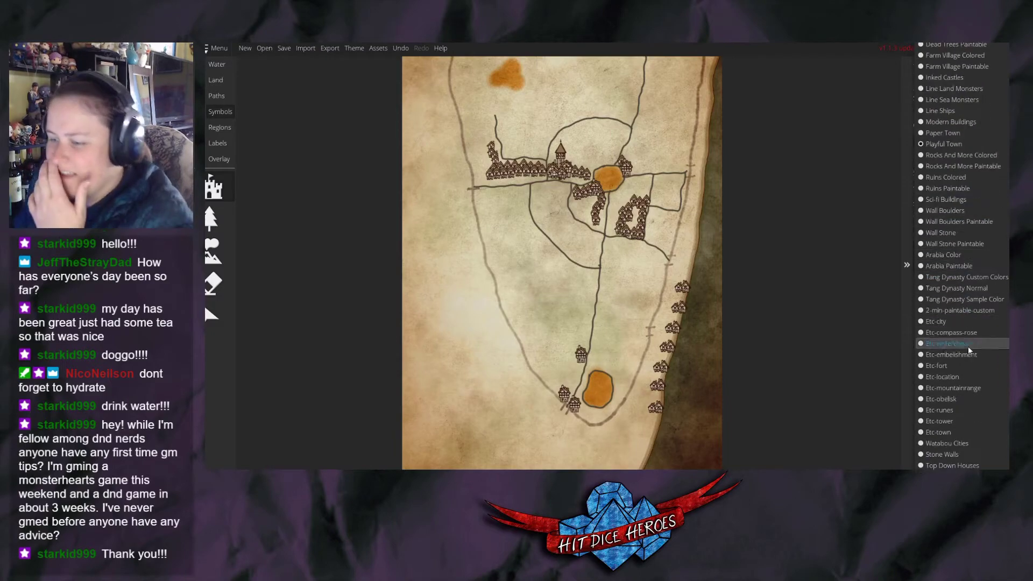
{"action": "left_click", "coordinate": [939, 444]}
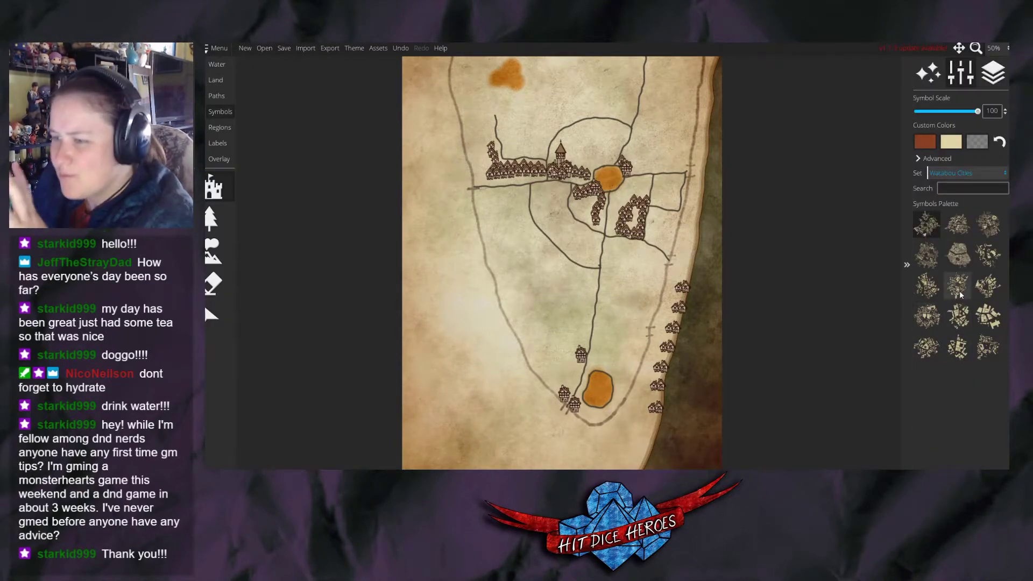
{"action": "left_click", "coordinate": [939, 264]}
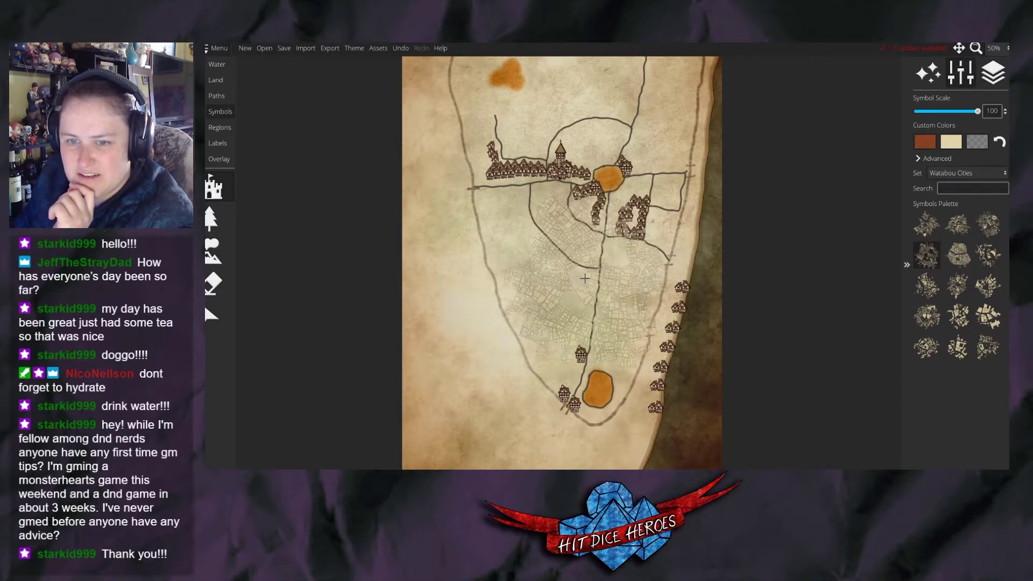
{"action": "left_click", "coordinate": [926, 317]}
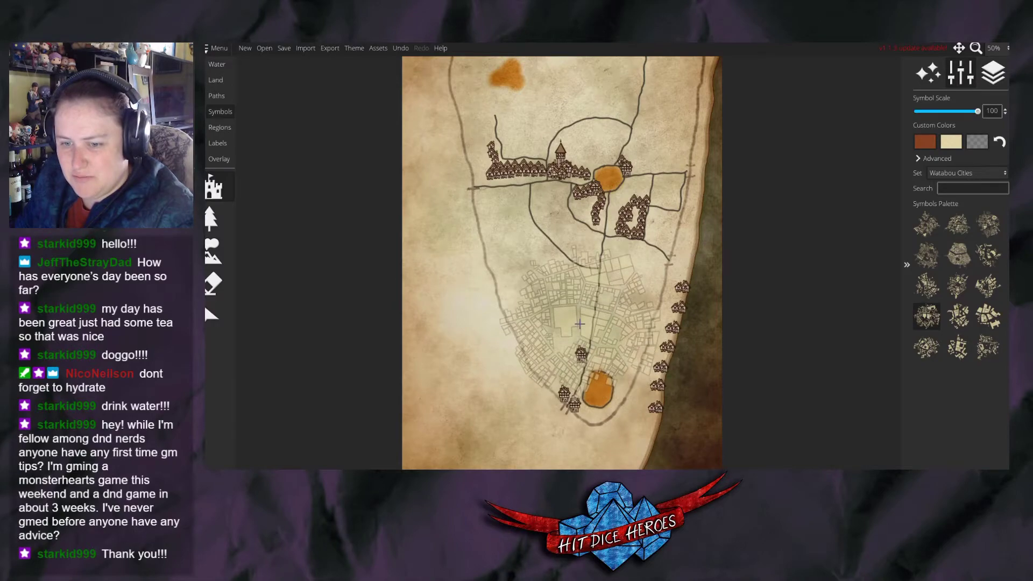
{"action": "left_click", "coordinate": [988, 316]}
{"action": "left_click", "coordinate": [579, 317]}
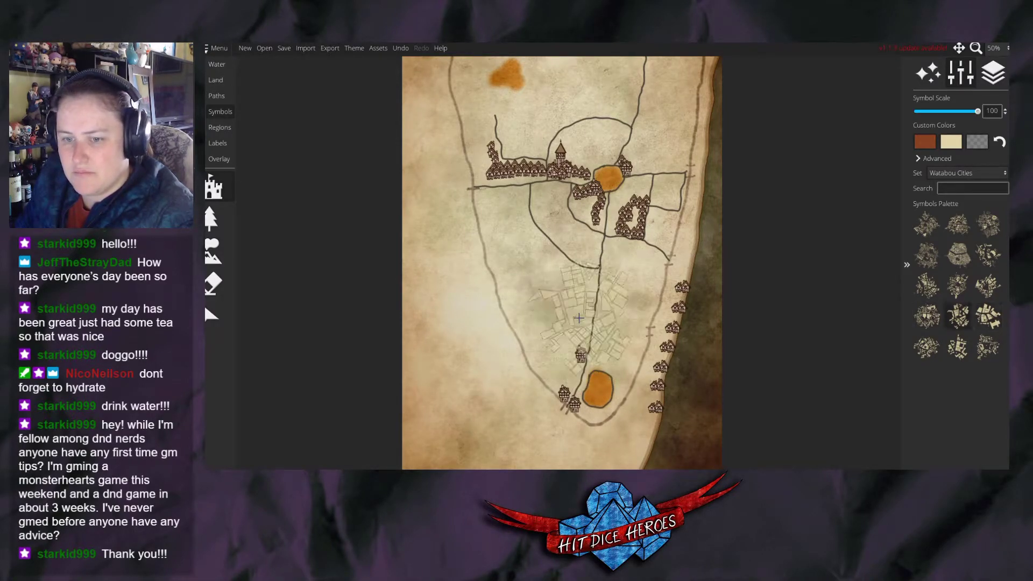
{"action": "scroll", "coordinate": [579, 317], "scroll_direction": "down", "scroll_amount": 2}
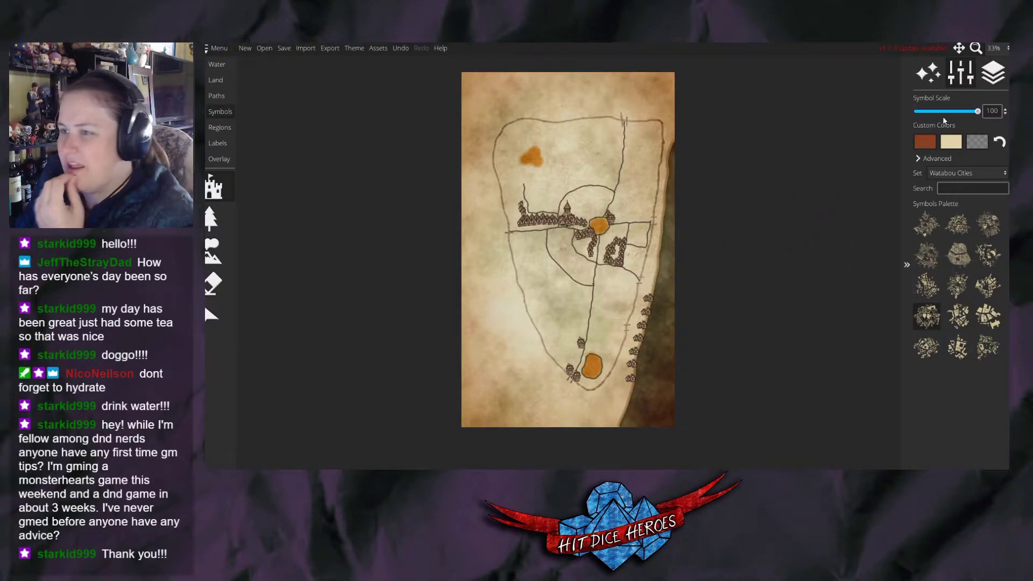
Turn on layer management for the symbols.
{"action": "left_click", "coordinate": [992, 72]}
{"action": "left_click", "coordinate": [999, 99]}
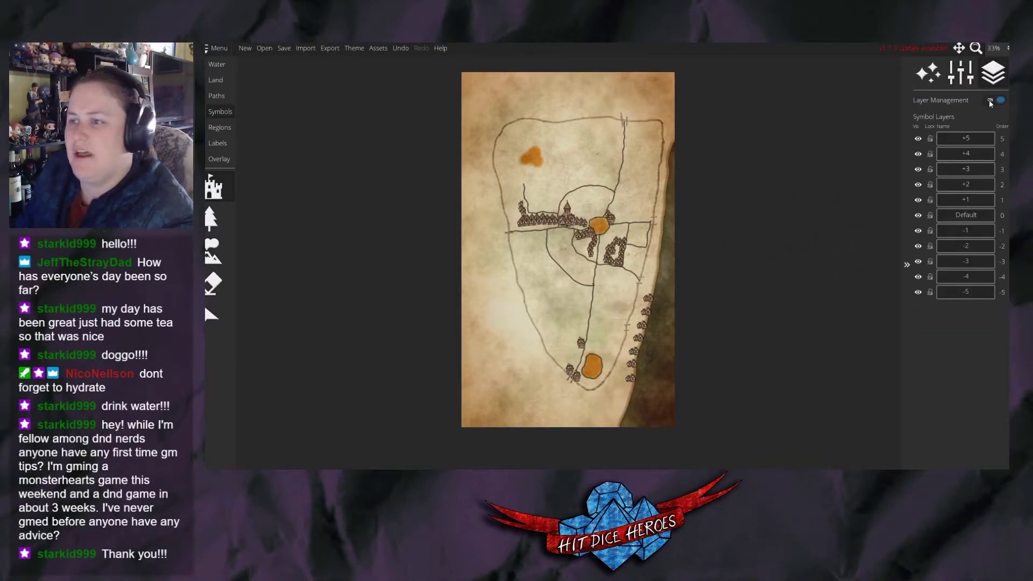
{"action": "left_click", "coordinate": [960, 73]}
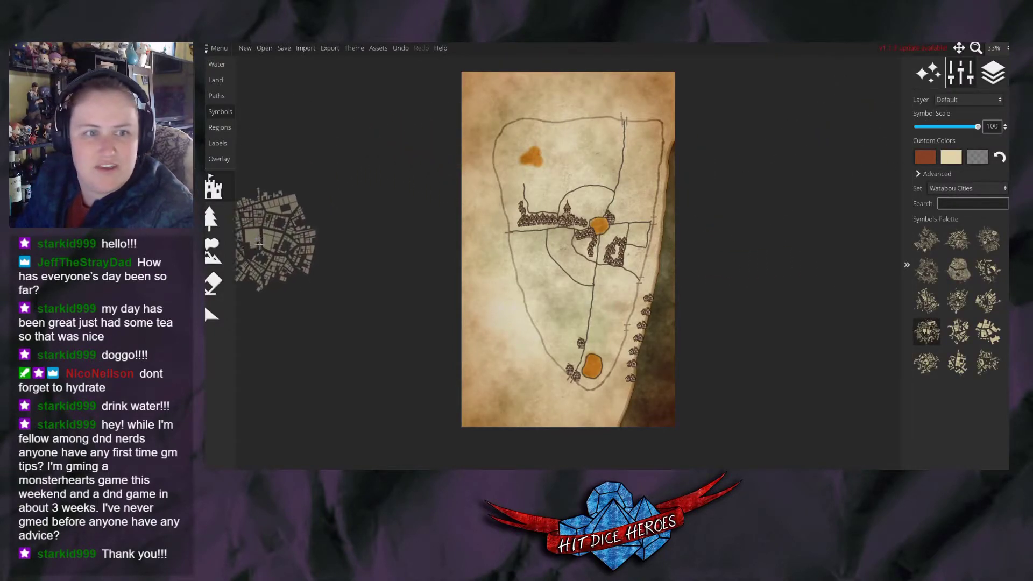
Erase all building symbols from the map using an eraser size of 124.
{"action": "left_click", "coordinate": [213, 283]}
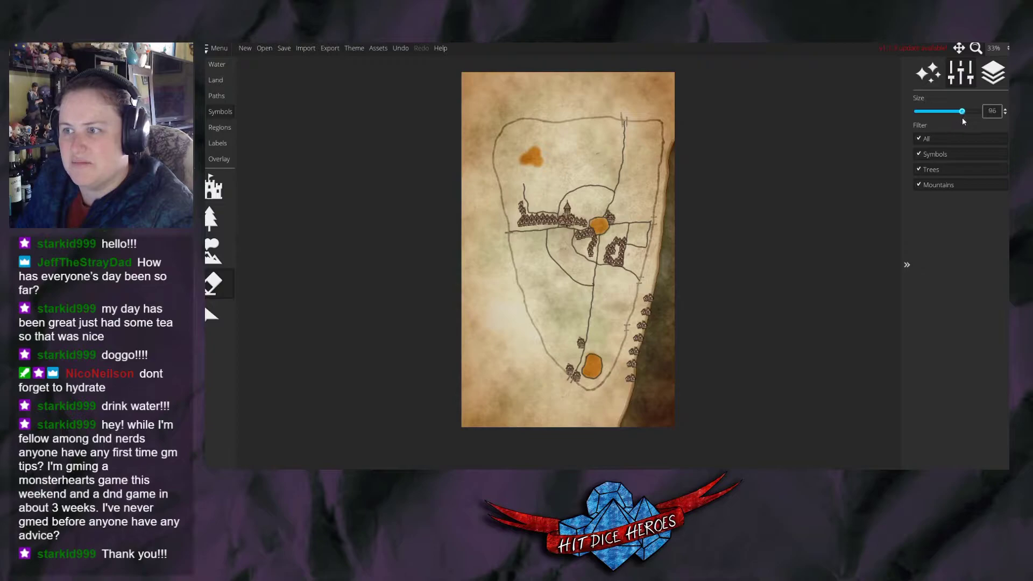
{"action": "mouse_move", "coordinate": [590, 259]}
{"action": "left_mouse_down"}
{"action": "mouse_move", "coordinate": [612, 238]}
{"action": "mouse_move", "coordinate": [513, 227]}
{"action": "mouse_move", "coordinate": [534, 199]}
{"action": "mouse_move", "coordinate": [630, 213]}
{"action": "mouse_move", "coordinate": [648, 283]}
{"action": "mouse_move", "coordinate": [631, 391]}
{"action": "left_mouse_up"}
{"action": "left_click_drag", "start_coordinate": [581, 333], "coordinate": [573, 376]}
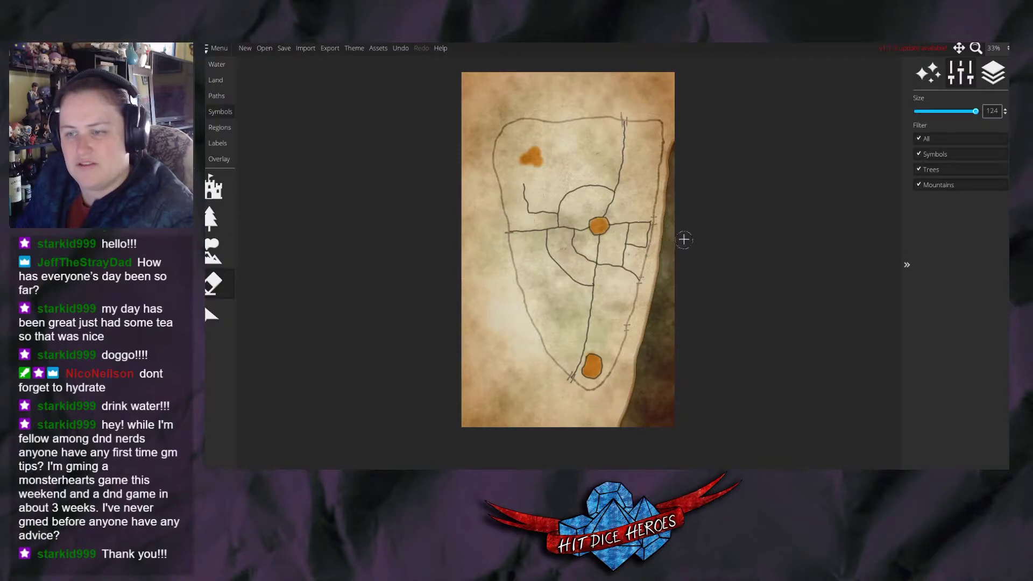
{"action": "left_click", "coordinate": [216, 95]}
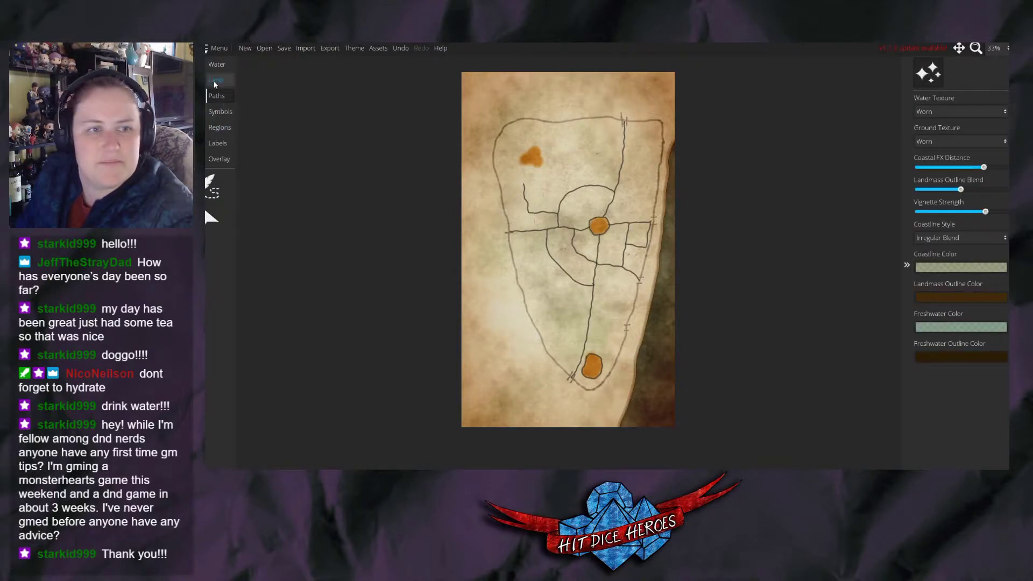
{"action": "left_click", "coordinate": [220, 111]}
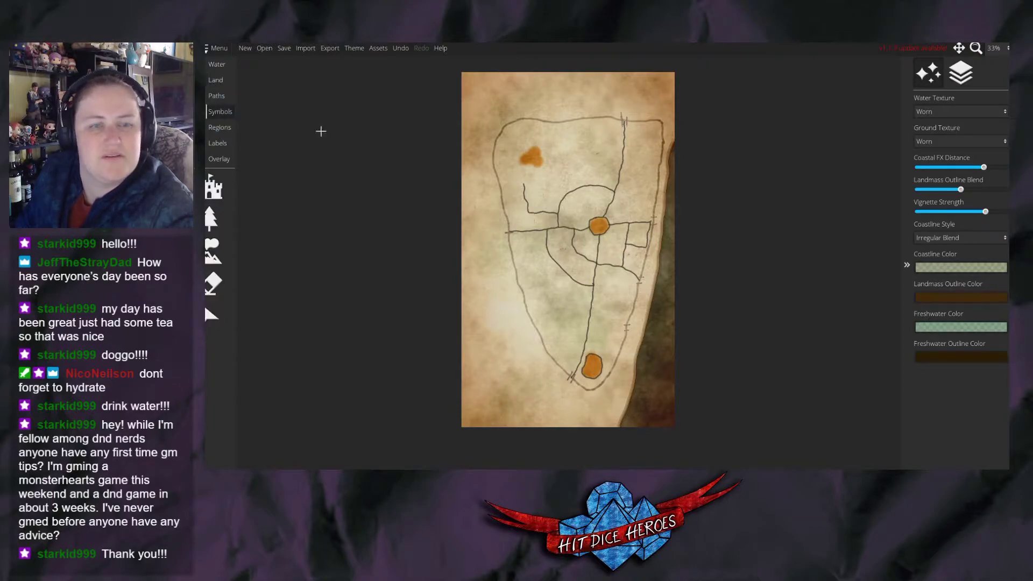
{"action": "left_click", "coordinate": [213, 187]}
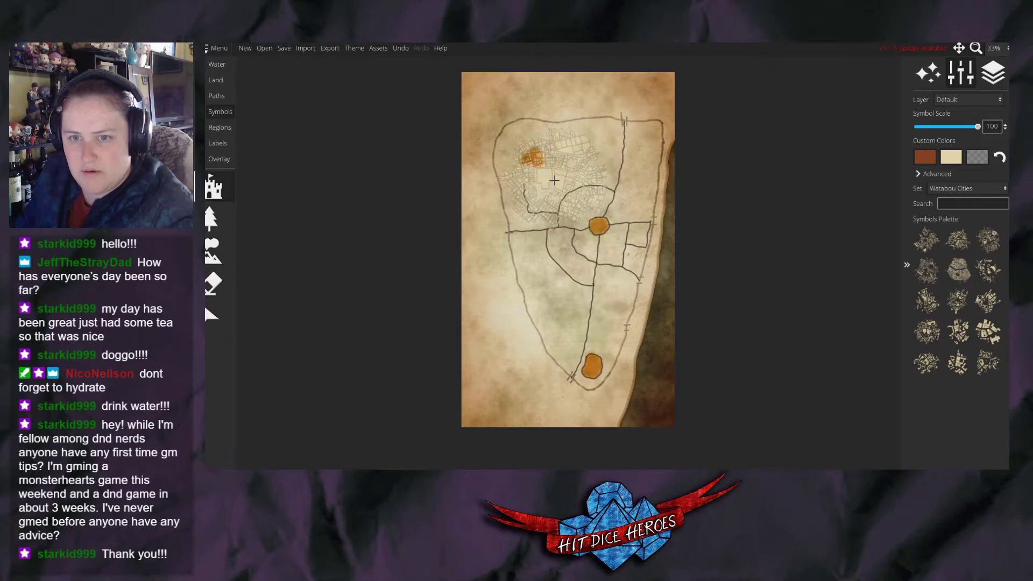
Delete the arc street north of the central circle and the two curved side streets to its southwest.
{"action": "left_click", "coordinate": [216, 96]}
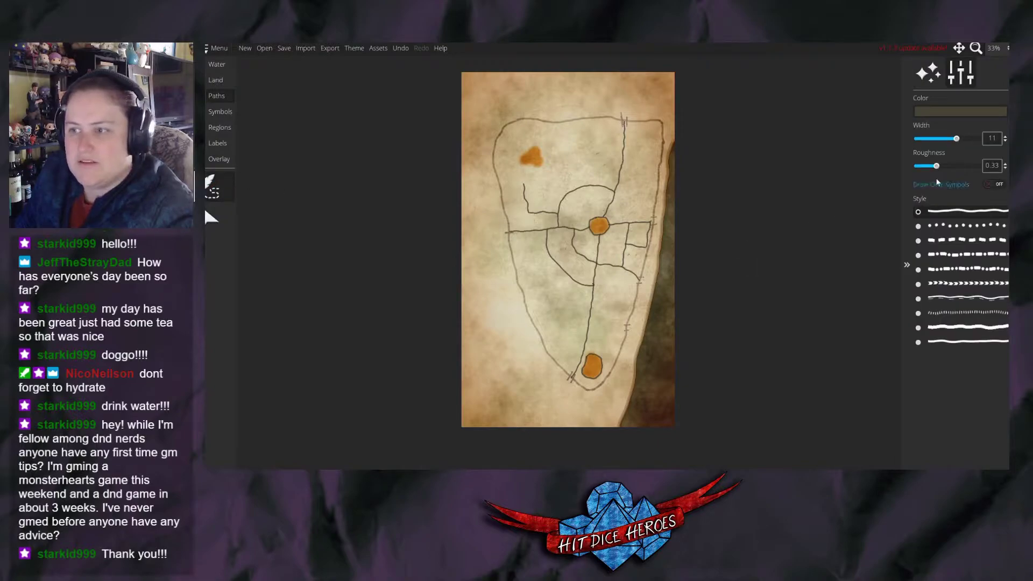
{"action": "left_click", "coordinate": [928, 74]}
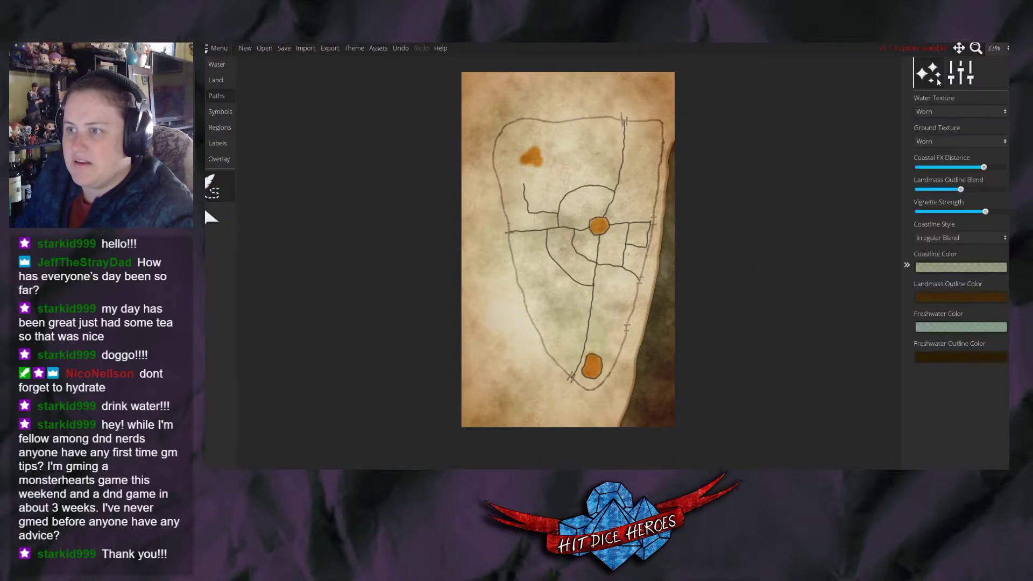
{"action": "left_click", "coordinate": [971, 84]}
{"action": "left_click", "coordinate": [209, 217]}
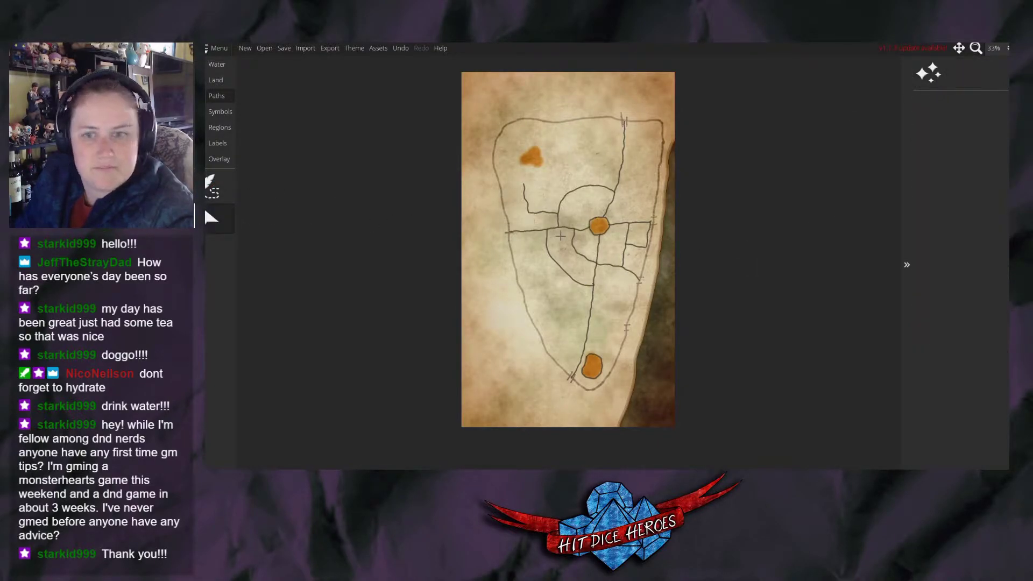
{"action": "left_click", "coordinate": [560, 229]}
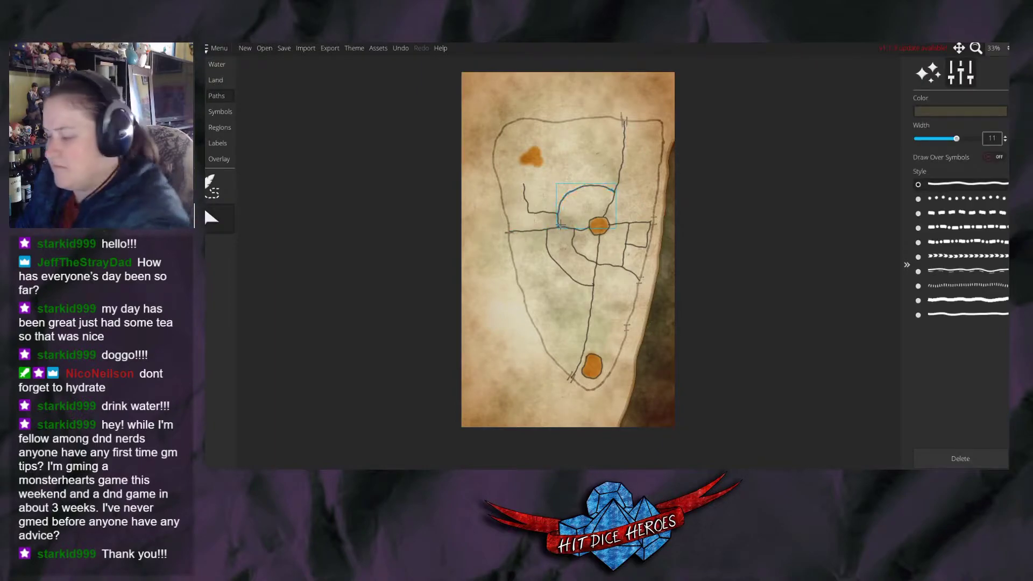
{"action": "key", "text": "Delete"}
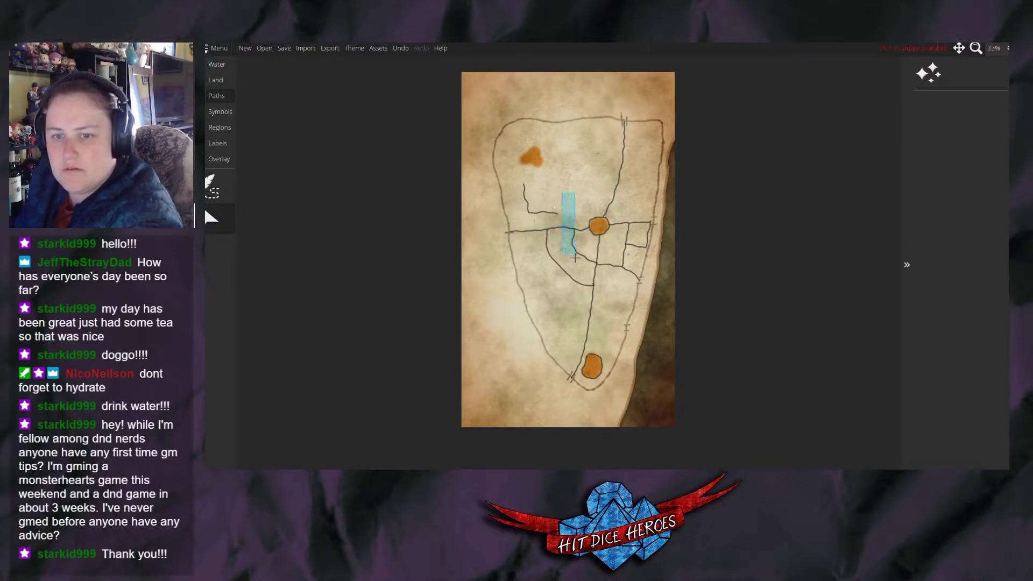
{"action": "left_click", "coordinate": [554, 267]}
{"action": "key", "text": "Delete"}
{"action": "left_click", "coordinate": [575, 247]}
{"action": "key", "text": "Delete"}
Delete the remaining main roads and the side streets near the east wall, keeping the city wall and gate marks.
{"action": "left_click", "coordinate": [597, 253]}
{"action": "key", "text": "Delete"}
{"action": "left_click", "coordinate": [610, 212]}
{"action": "key", "text": "Delete"}
{"action": "left_click", "coordinate": [619, 223]}
{"action": "key", "text": "Delete"}
{"action": "left_click", "coordinate": [626, 234]}
{"action": "key", "text": "Delete"}
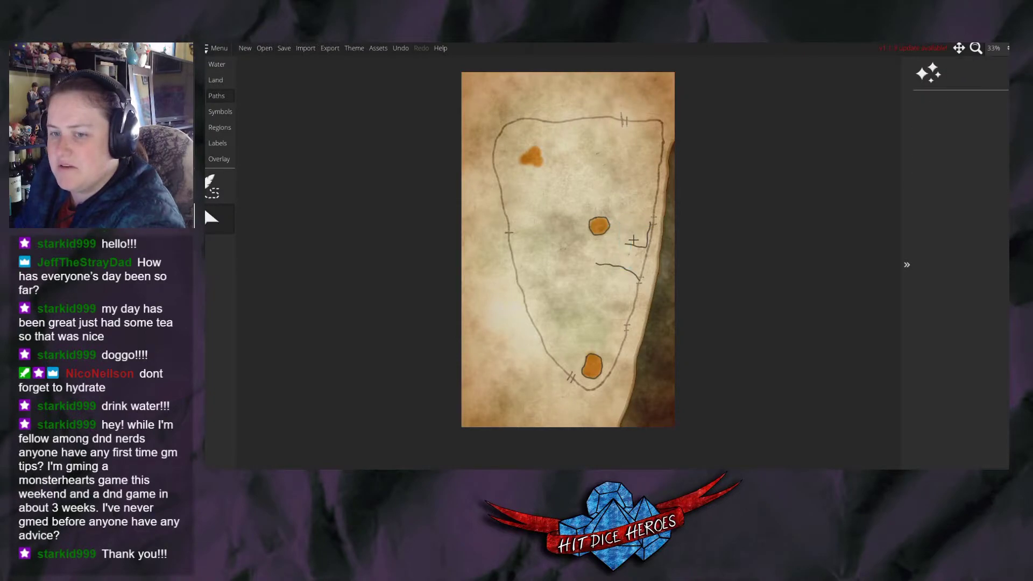
{"action": "left_click", "coordinate": [614, 267]}
{"action": "key", "text": "Delete"}
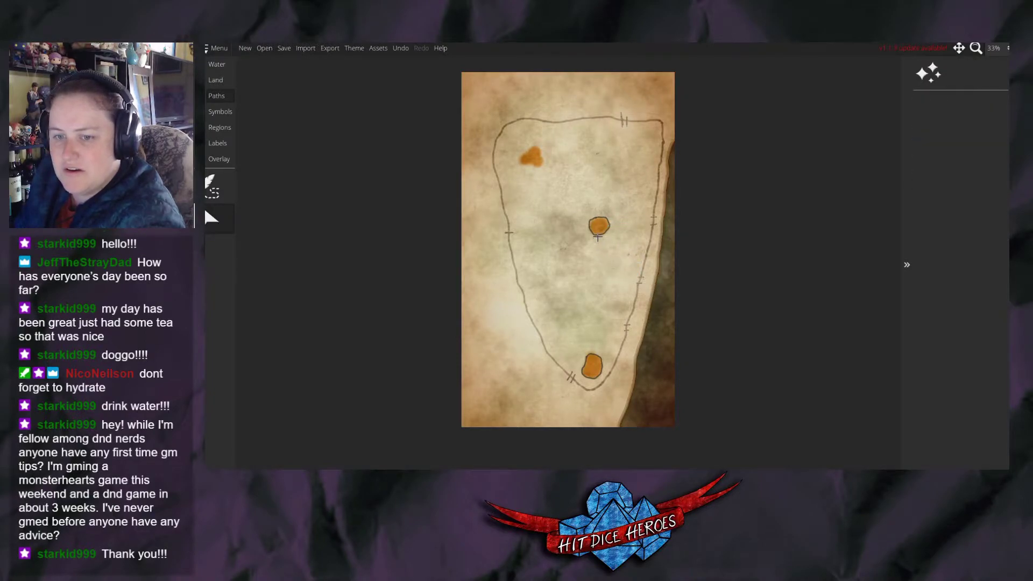
Delete the solid outlines around the central and southern orange districts, then return to the symbol tools.
{"action": "left_click", "coordinate": [578, 376]}
{"action": "key", "text": "Delete"}
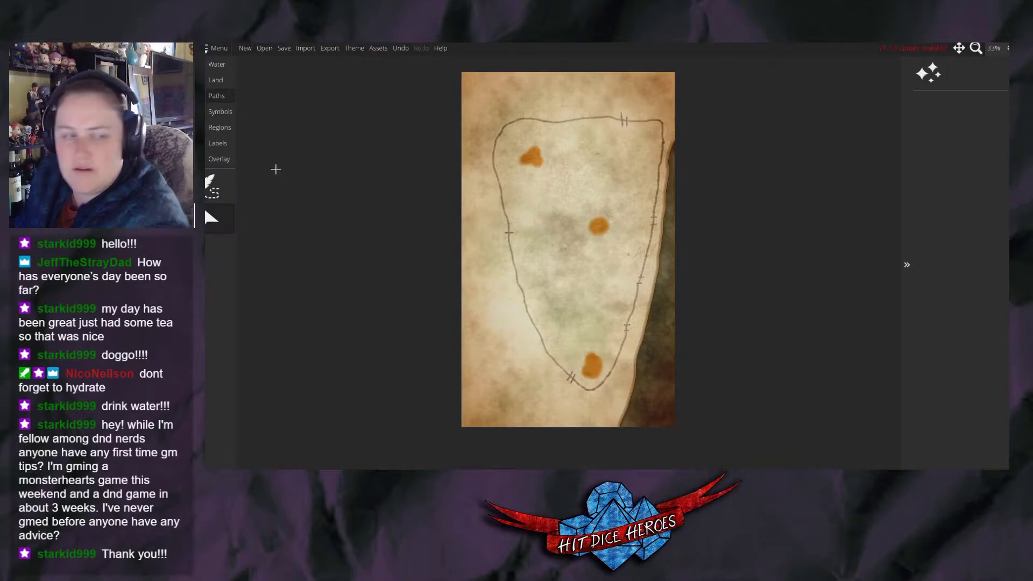
{"action": "left_click", "coordinate": [218, 112]}
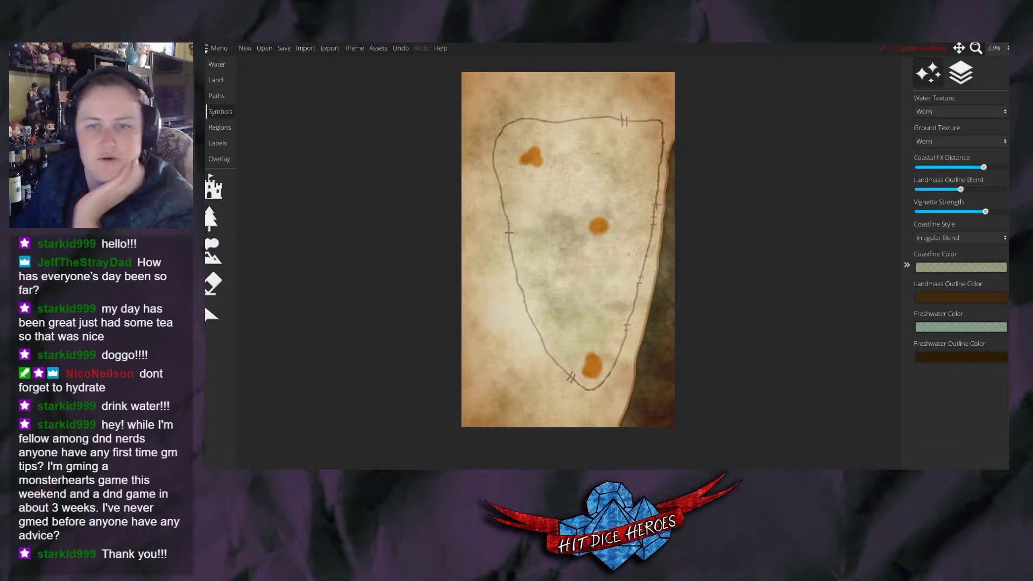
Select a small city symbol from the Watabou Cities set, try it over the central orange district, and undo the placement.
{"action": "left_click", "coordinate": [215, 181]}
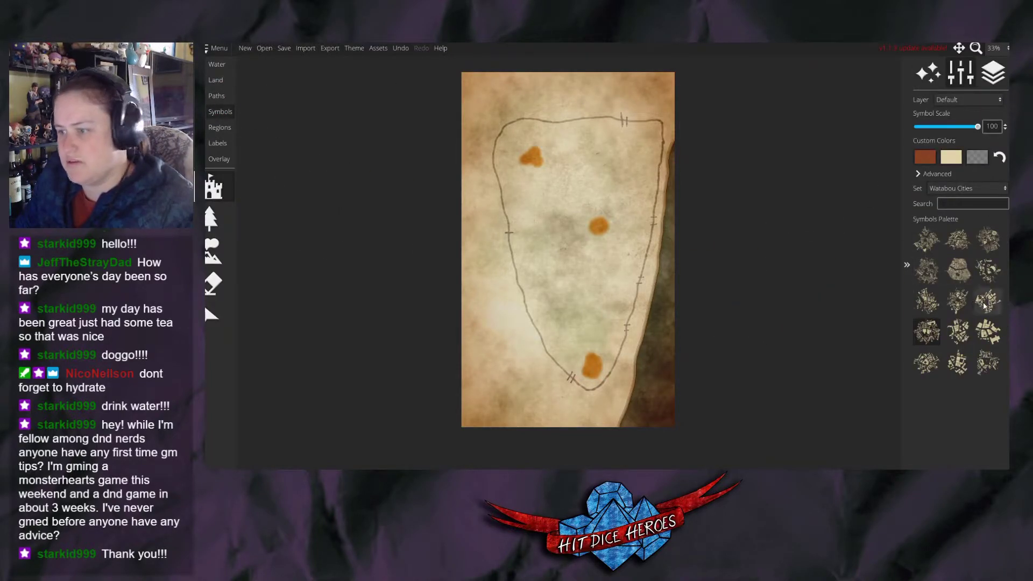
{"action": "left_click", "coordinate": [977, 364]}
{"action": "left_click", "coordinate": [609, 230]}
{"action": "key", "text": "ctrl+z"}
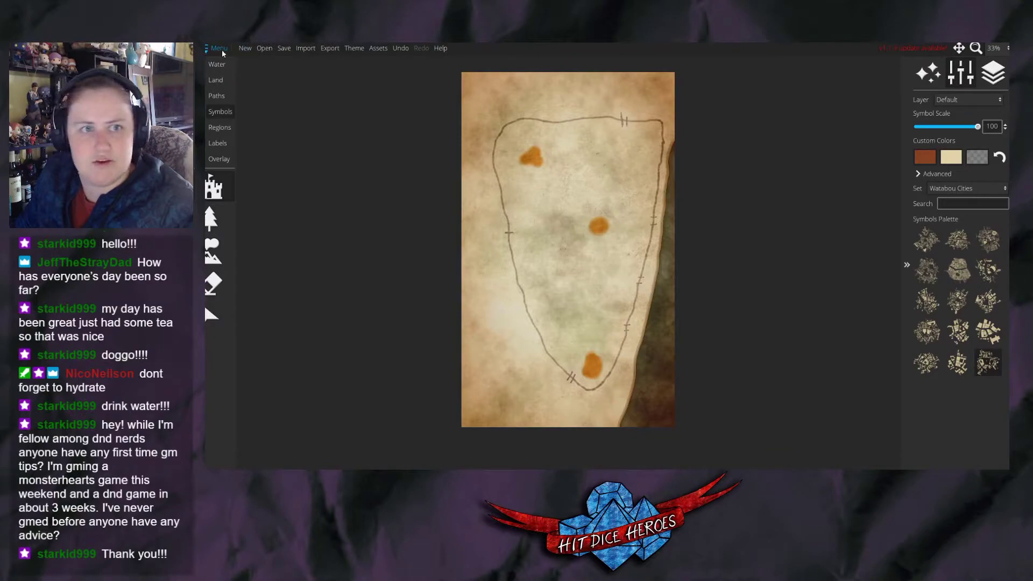
Look up the symbol rotation hotkeys in the preferences, and close the preferences.
{"action": "left_click", "coordinate": [224, 49]}
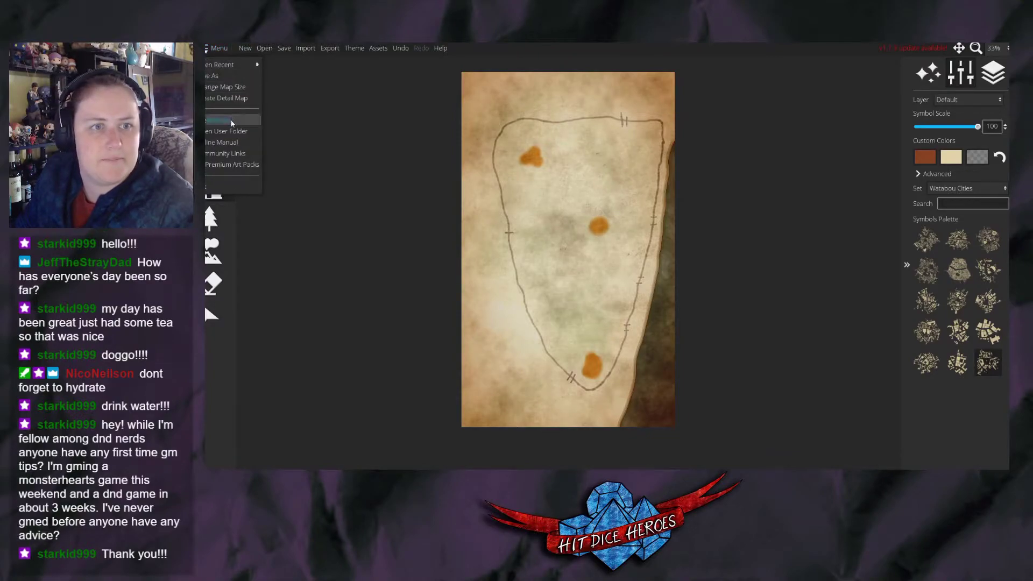
{"action": "left_click", "coordinate": [231, 119]}
{"action": "scroll", "coordinate": [590, 263], "scroll_direction": "up", "scroll_amount": 3}
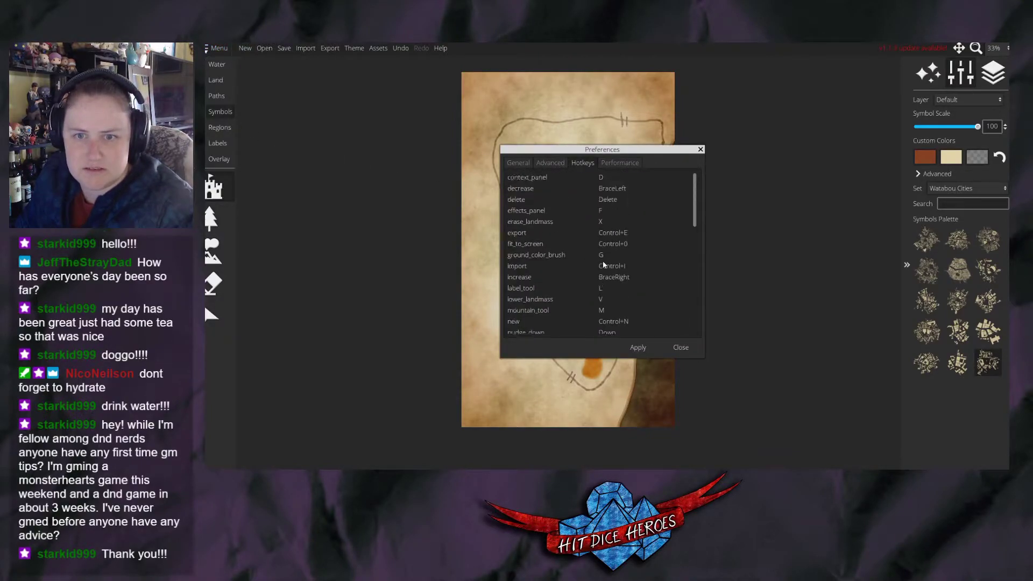
{"action": "scroll", "coordinate": [581, 240], "scroll_direction": "down", "scroll_amount": 5}
{"action": "scroll", "coordinate": [578, 267], "scroll_direction": "down", "scroll_amount": 3}
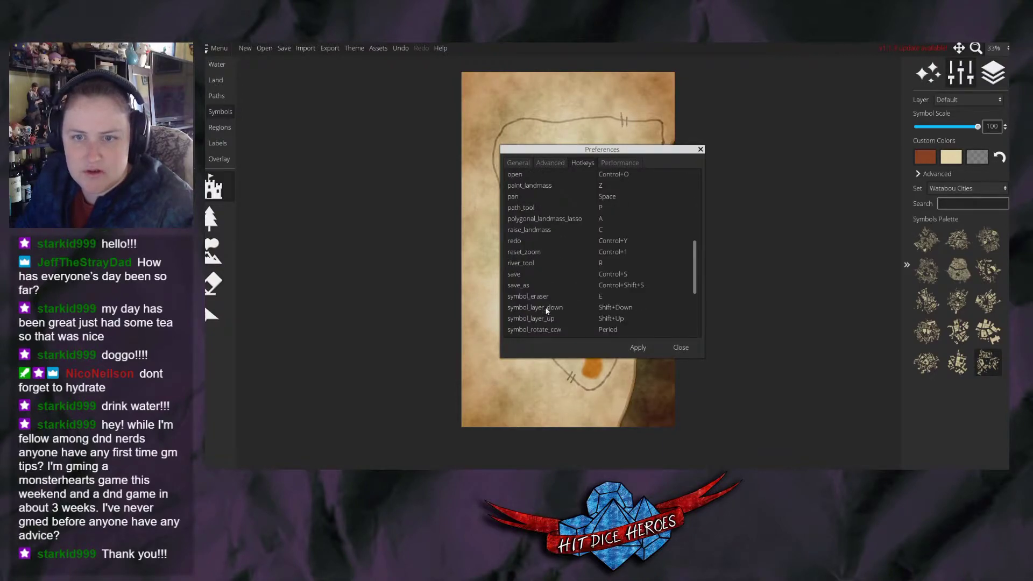
{"action": "scroll", "coordinate": [547, 325], "scroll_direction": "down", "scroll_amount": 1}
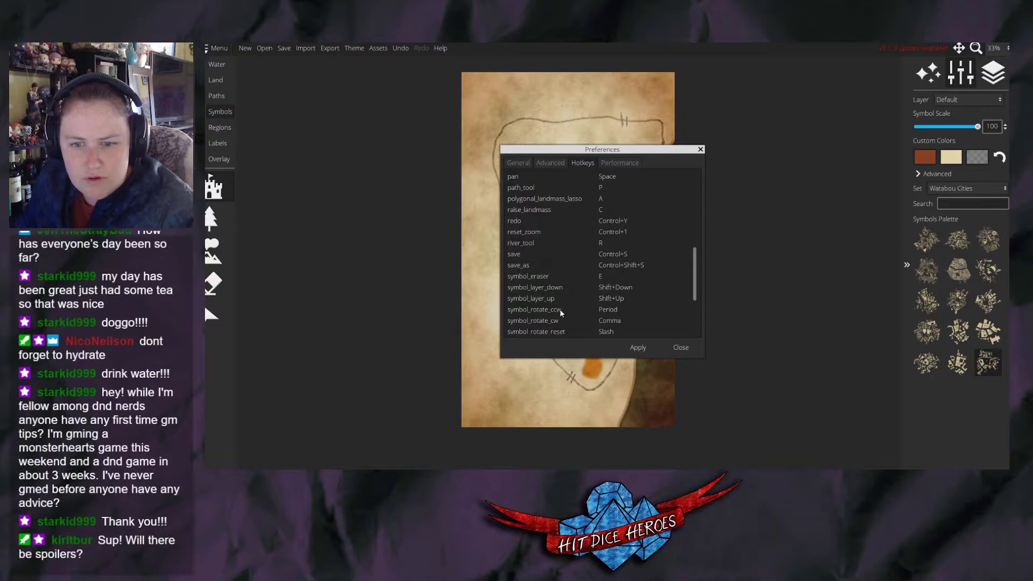
{"action": "left_click", "coordinate": [700, 149]}
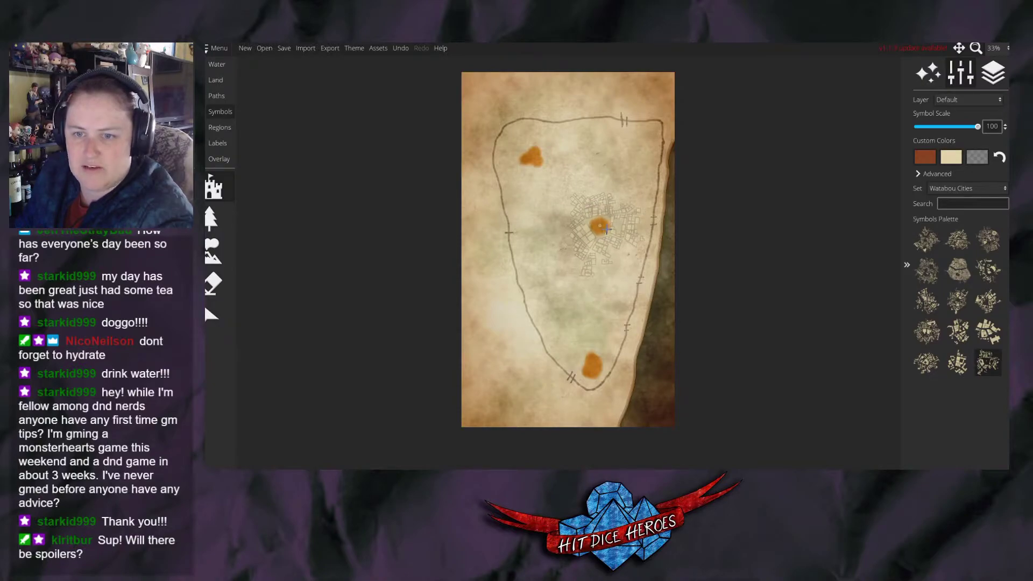
Rotate the selected city symbol and place it around the central orange district at symbol scale 100.
{"action": "left_click", "coordinate": [608, 230]}
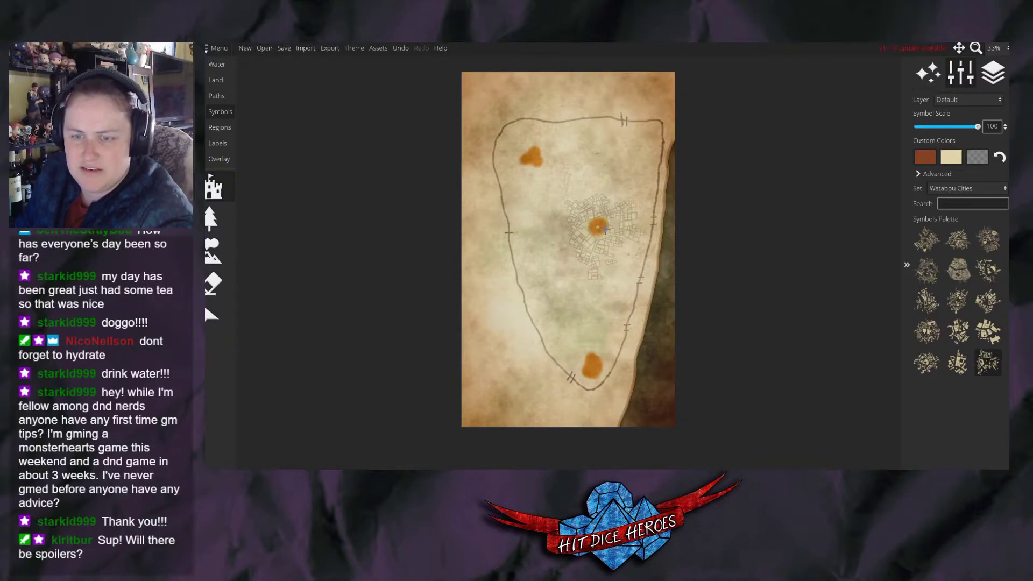
{"action": "left_click", "coordinate": [603, 230]}
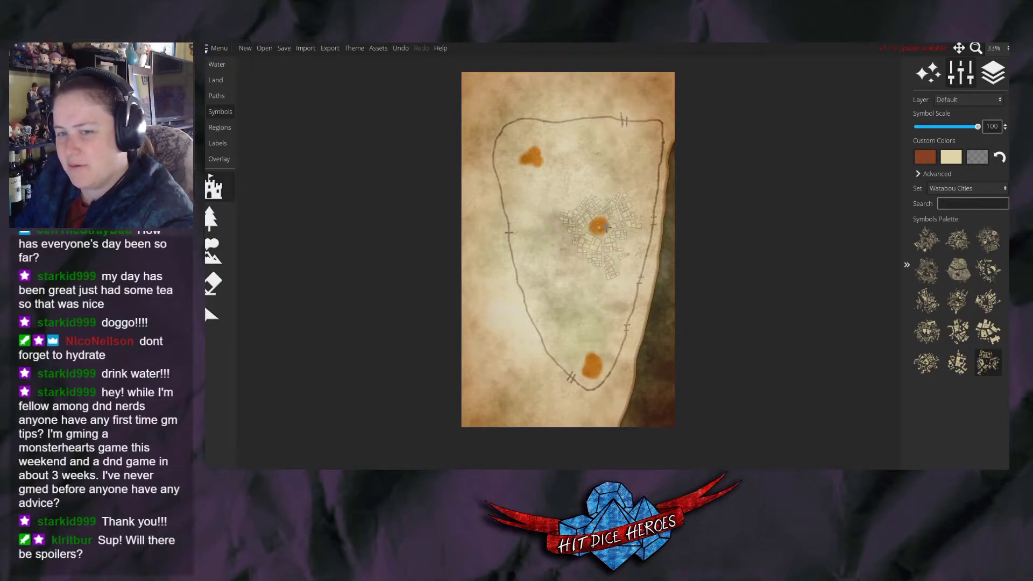
{"action": "left_click", "coordinate": [605, 226]}
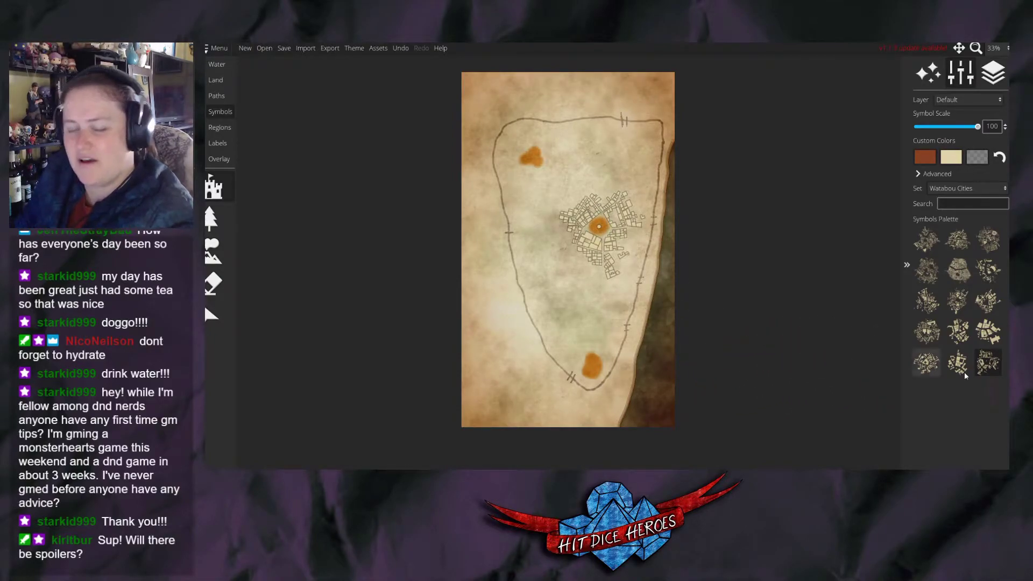
Preview several Watabou Cities symbols around the northwest orange district without placing any.
{"action": "left_click", "coordinate": [925, 331]}
{"action": "left_click", "coordinate": [926, 362]}
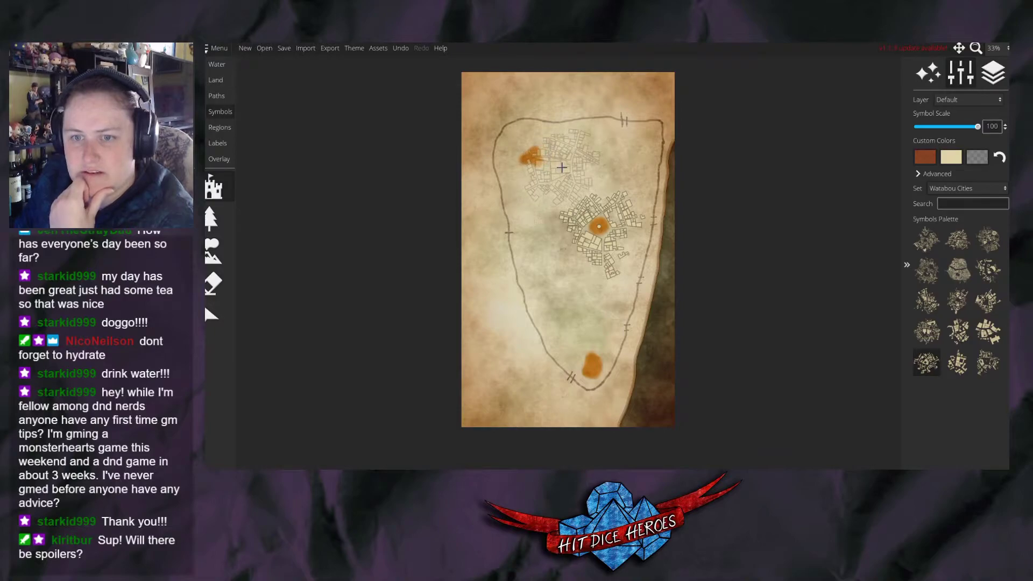
{"action": "left_click", "coordinate": [966, 240]}
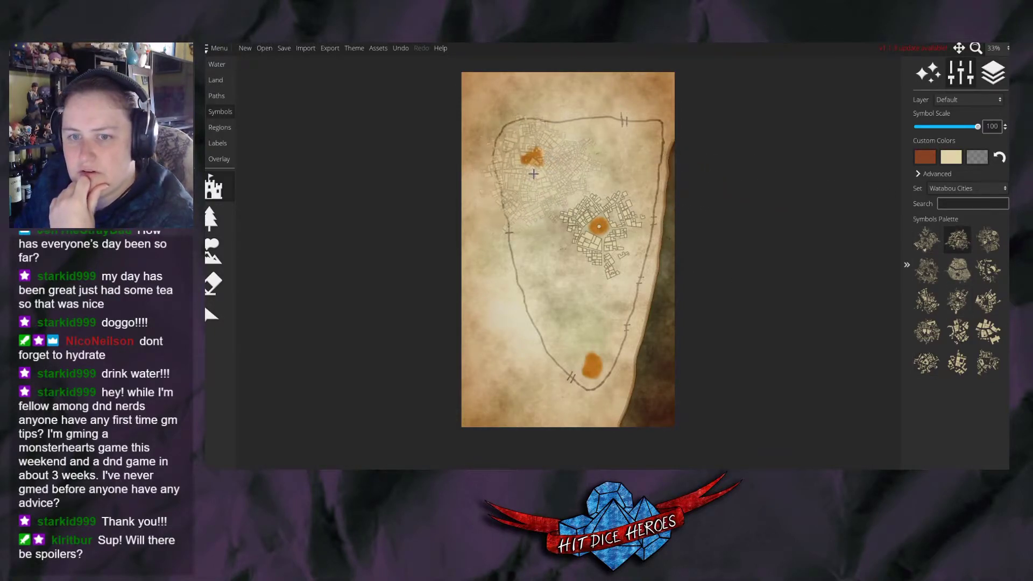
{"action": "left_click", "coordinate": [986, 302]}
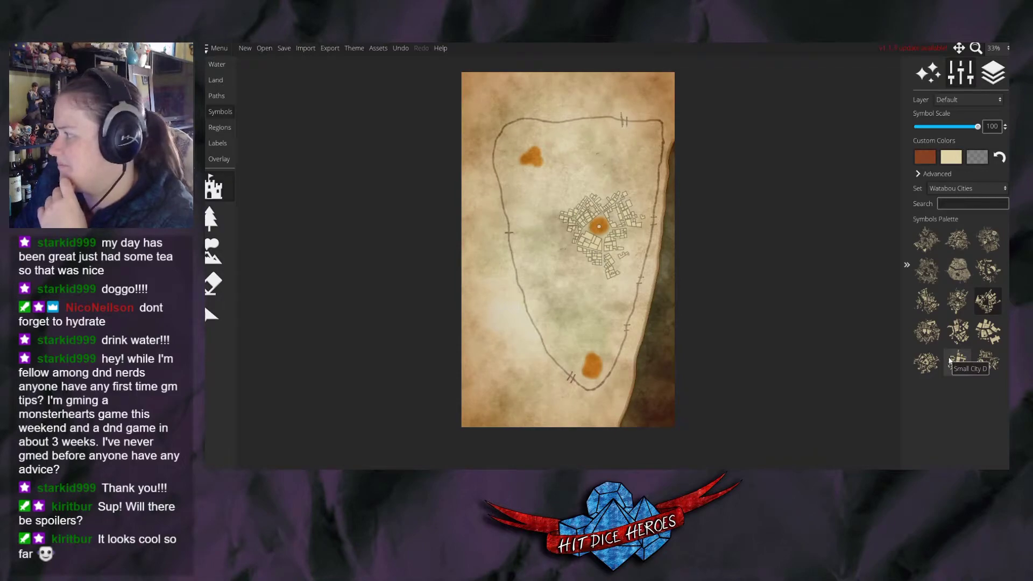
{"action": "left_click", "coordinate": [988, 361]}
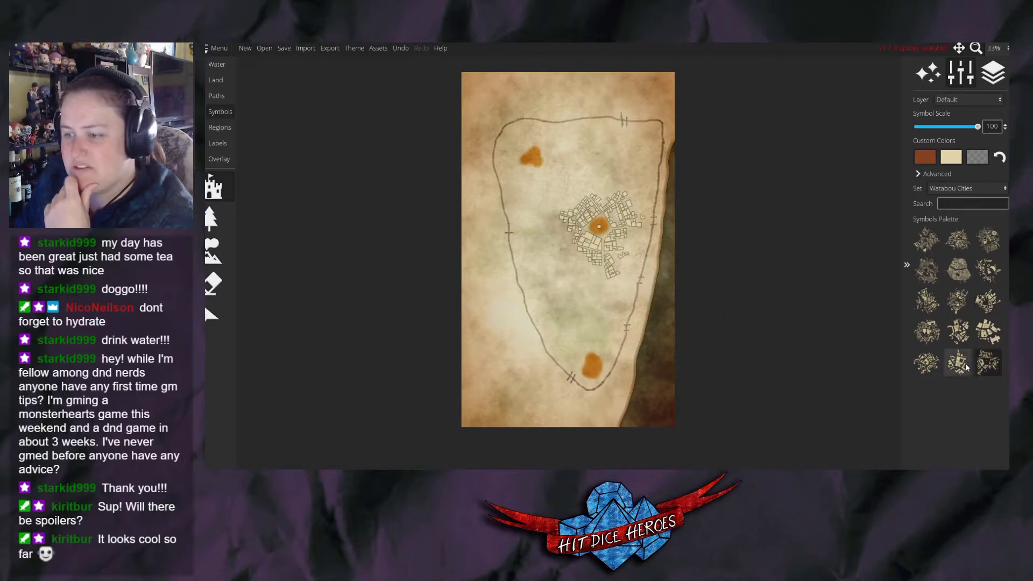
{"action": "left_click", "coordinate": [933, 338]}
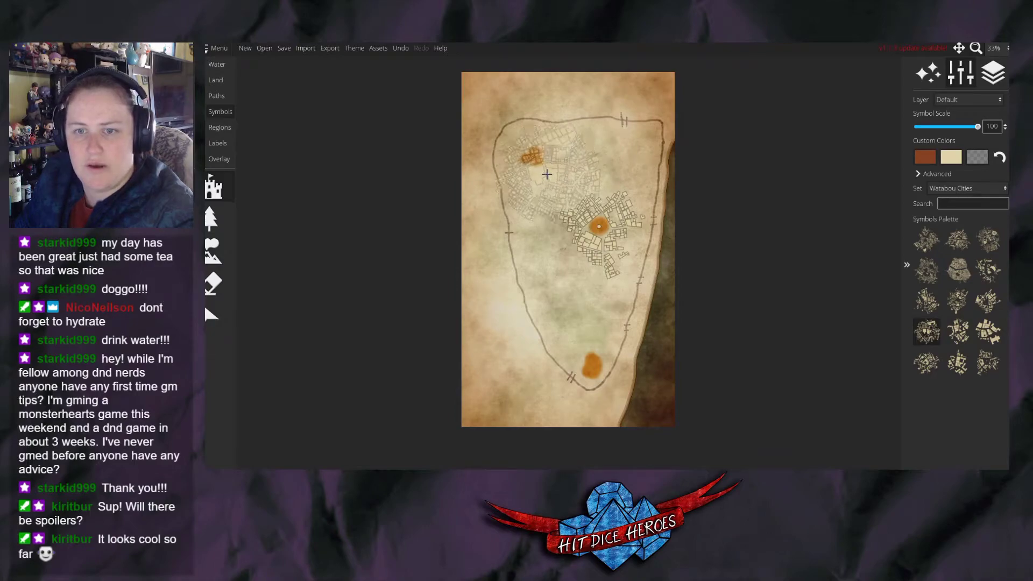
{"action": "scroll", "coordinate": [545, 170], "scroll_direction": "down", "scroll_amount": 1}
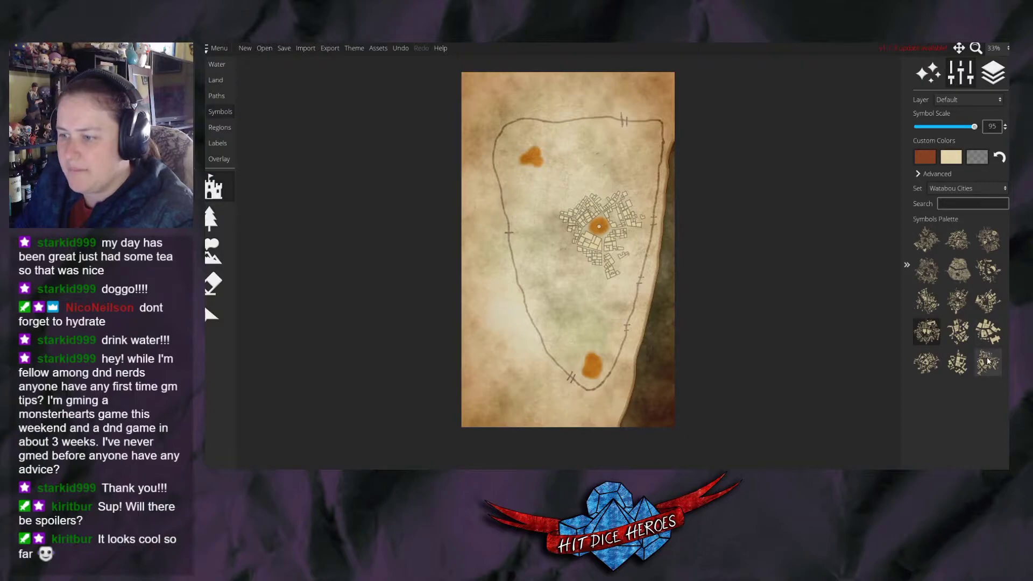
Place the Small City D symbol at scale 100 just southwest of the central orange district.
{"action": "left_click", "coordinate": [957, 363]}
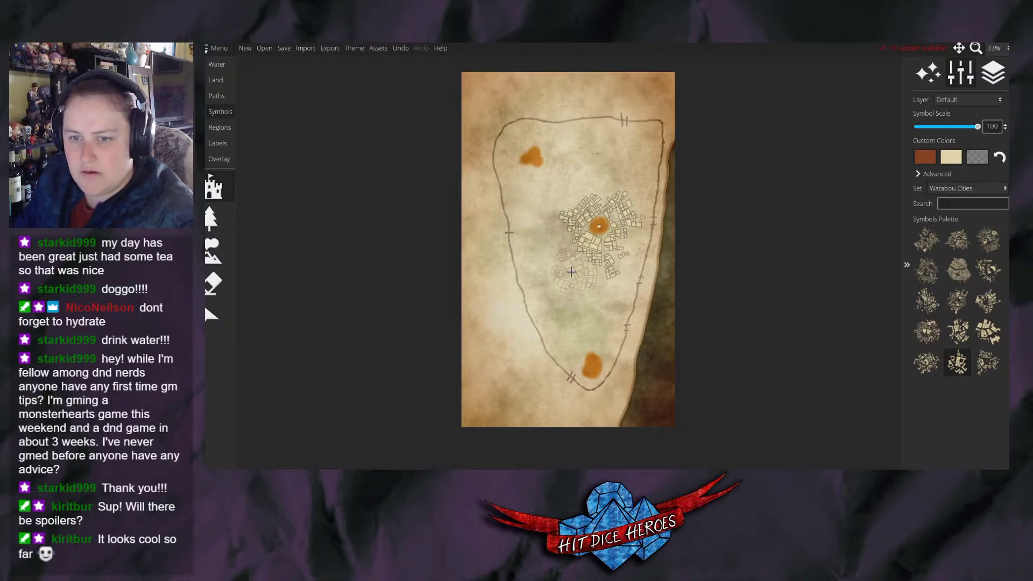
{"action": "left_click", "coordinate": [559, 259]}
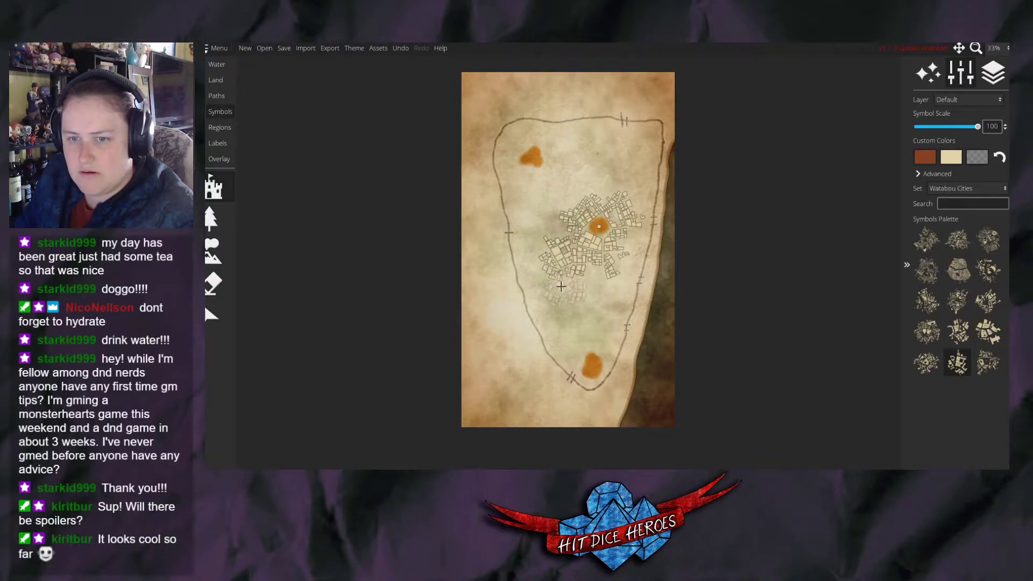
{"action": "left_click", "coordinate": [989, 362]}
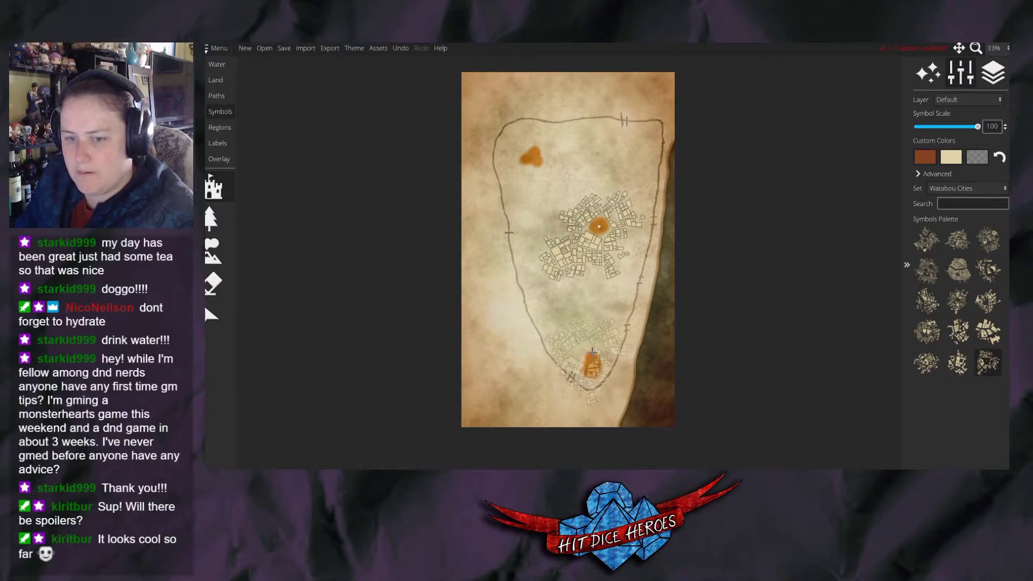
{"action": "left_click", "coordinate": [988, 332]}
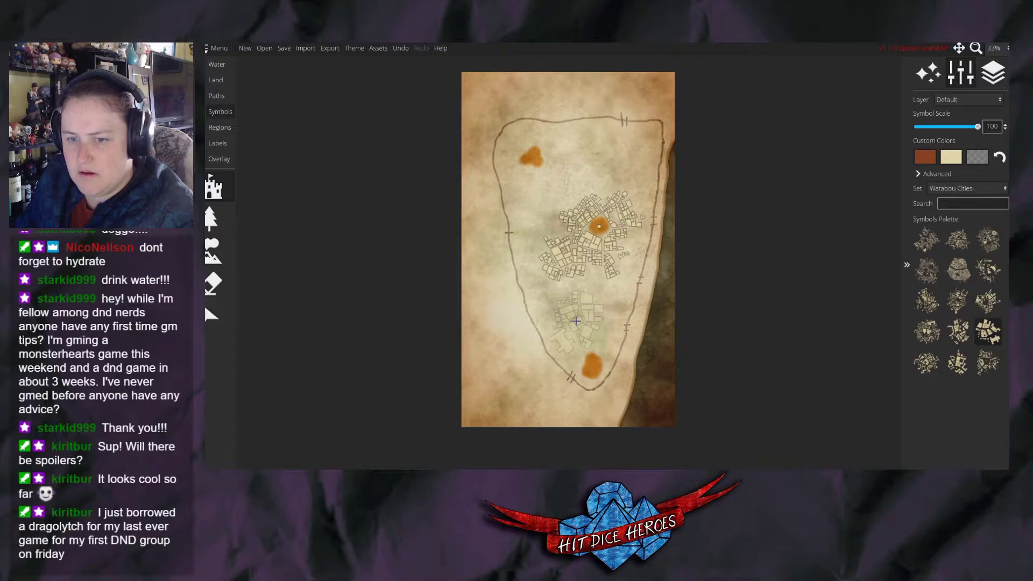
{"action": "left_click", "coordinate": [577, 320]}
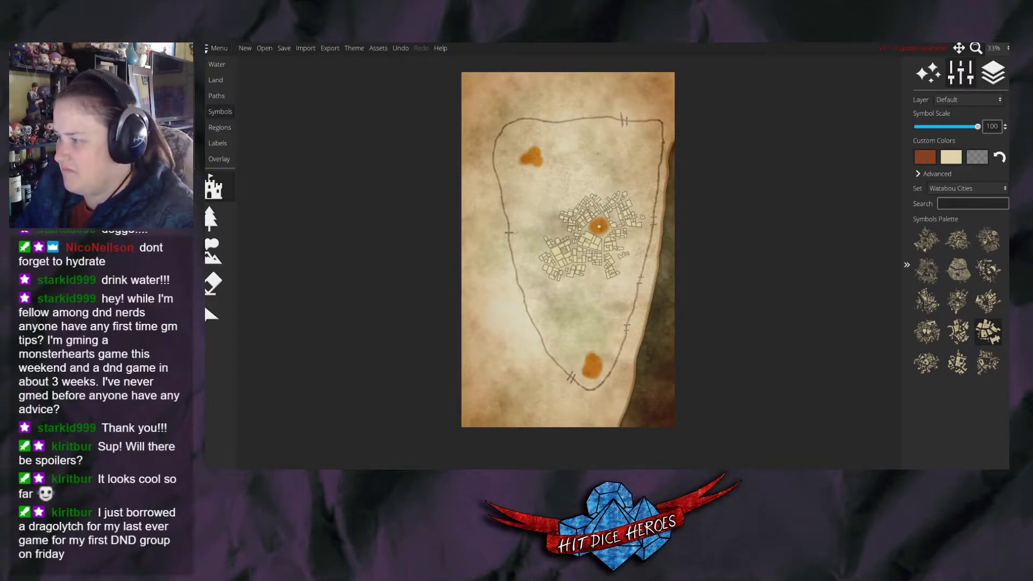
Place a sprawling city symbol at scale 95 over the northwest orange district and a large-building cluster at scale 100 in the walled city's northeast corner.
{"action": "left_click", "coordinate": [958, 239]}
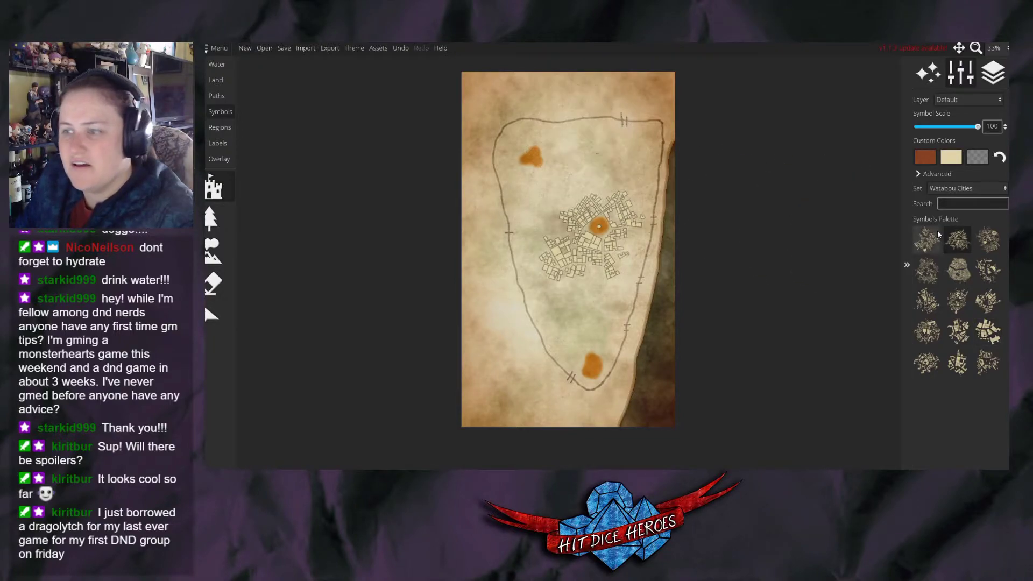
{"action": "left_click", "coordinate": [988, 269]}
{"action": "mouse_move", "coordinate": [562, 150]}
{"action": "left_mouse_down"}
{"action": "mouse_move", "coordinate": [597, 177]}
{"action": "mouse_move", "coordinate": [538, 167]}
{"action": "mouse_move", "coordinate": [564, 161]}
{"action": "mouse_move", "coordinate": [583, 135]}
{"action": "mouse_move", "coordinate": [530, 156]}
{"action": "mouse_move", "coordinate": [555, 163]}
{"action": "left_mouse_up"}
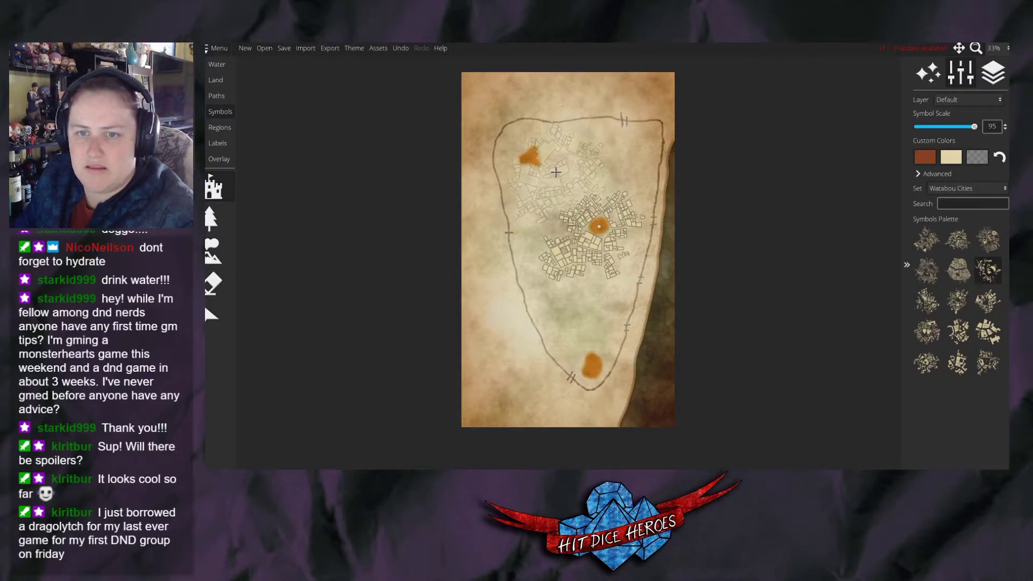
{"action": "left_click", "coordinate": [551, 169]}
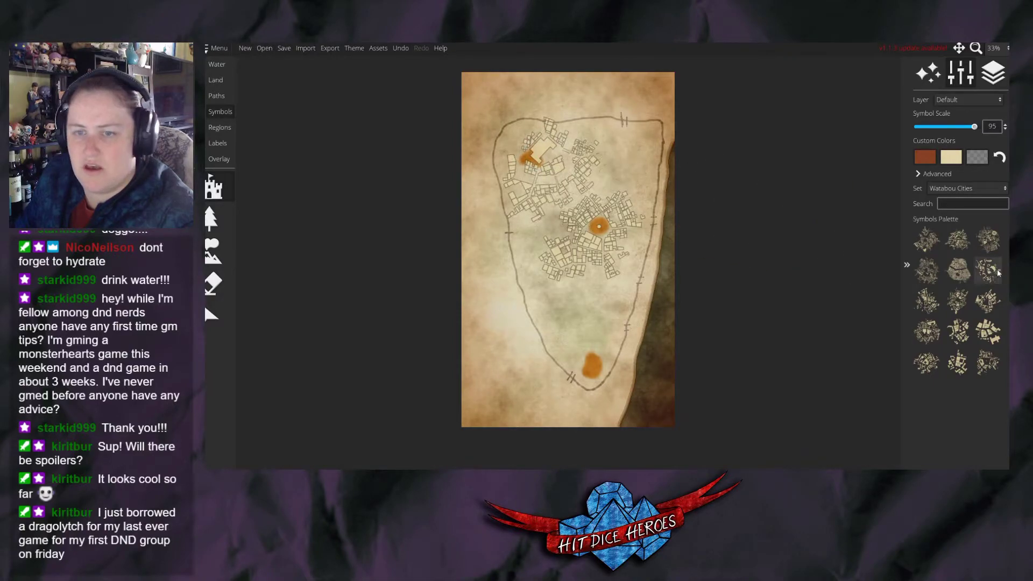
{"action": "left_click", "coordinate": [988, 333]}
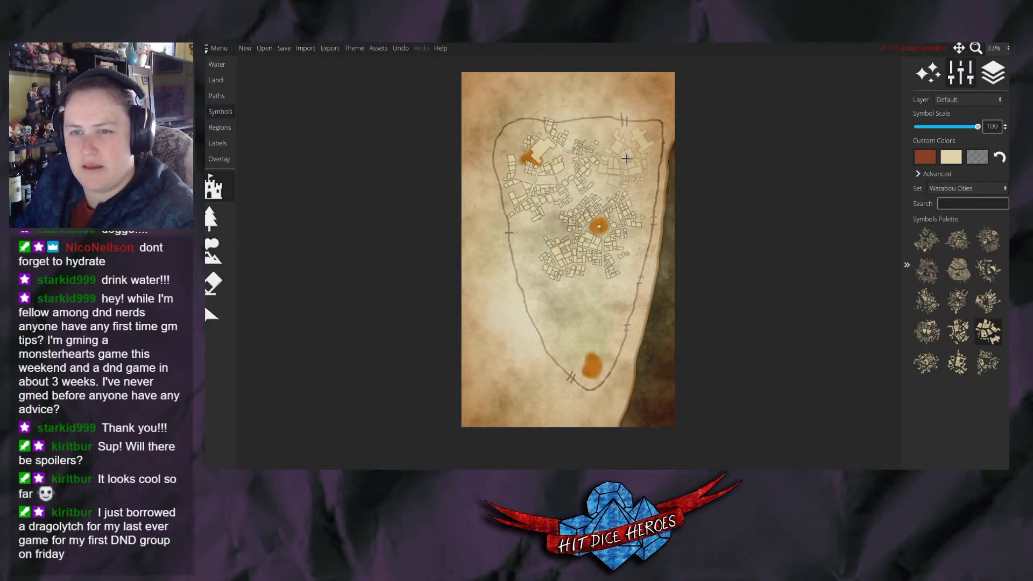
{"action": "left_click", "coordinate": [626, 158]}
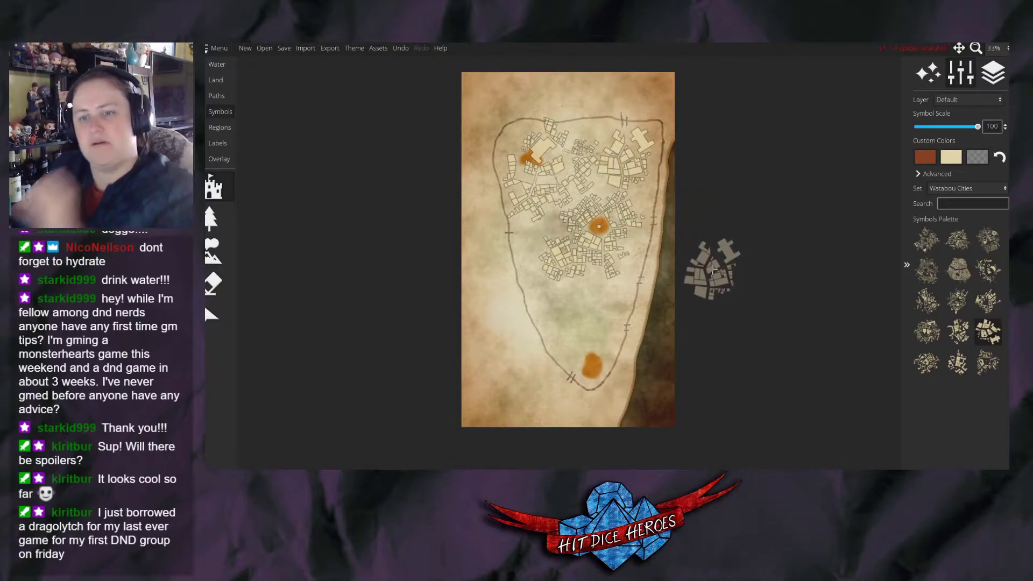
{"action": "left_click", "coordinate": [957, 361]}
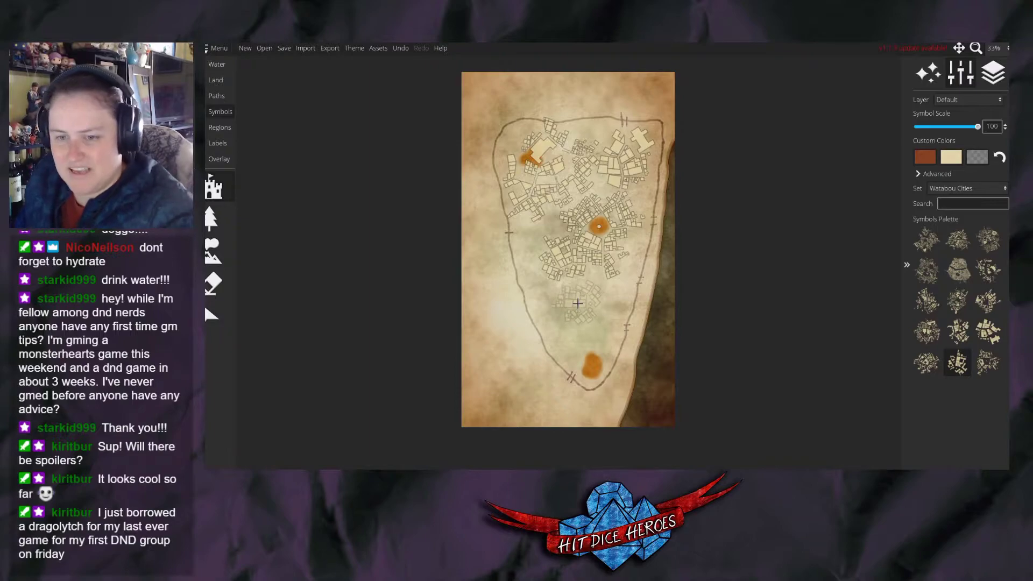
{"action": "left_click", "coordinate": [528, 237]}
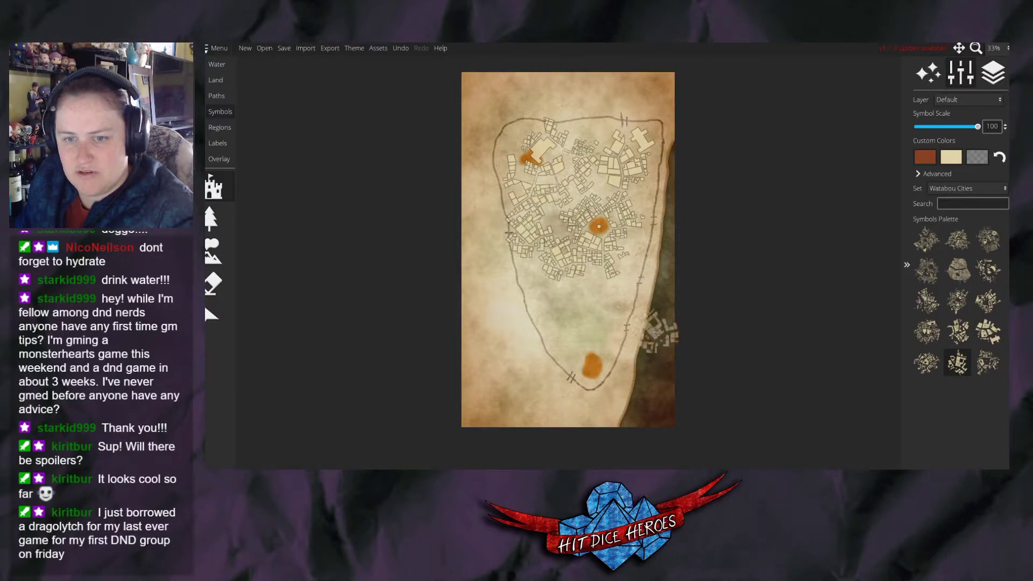
{"action": "key", "text": "ctrl+z"}
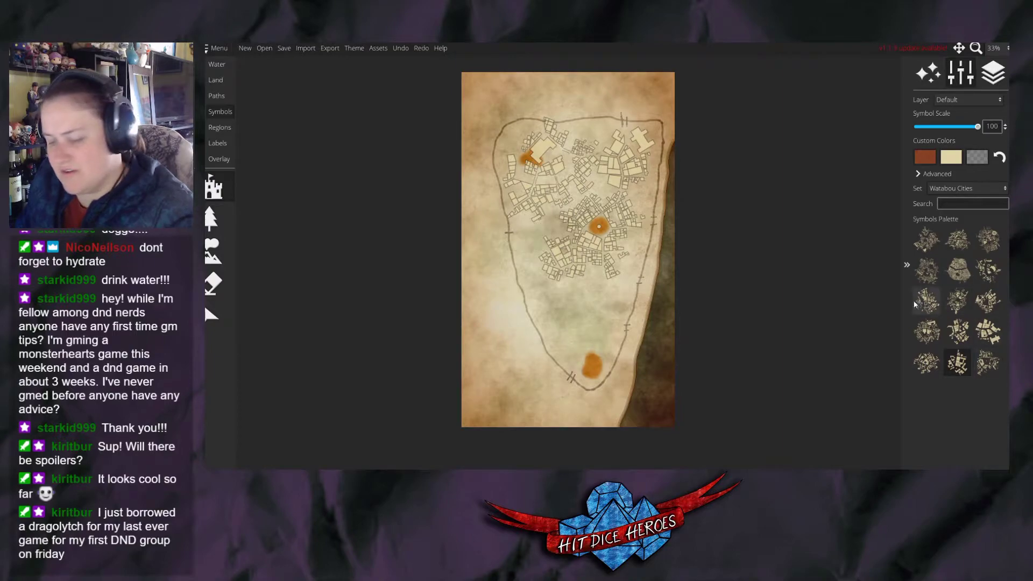
Place a dense city symbol at scale 100 just north of the southern orange district.
{"action": "left_click", "coordinate": [934, 365]}
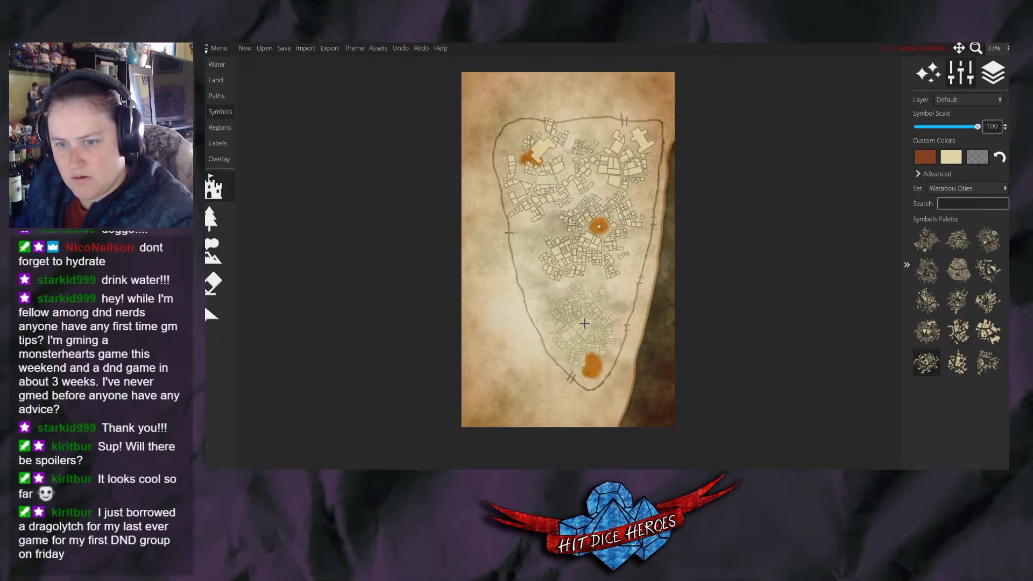
{"action": "left_click", "coordinate": [582, 322]}
Preview several Watabou Cities symbols at scales 50 and 65 for the remaining gaps in the walled city, without placing any.
{"action": "left_click", "coordinate": [967, 372]}
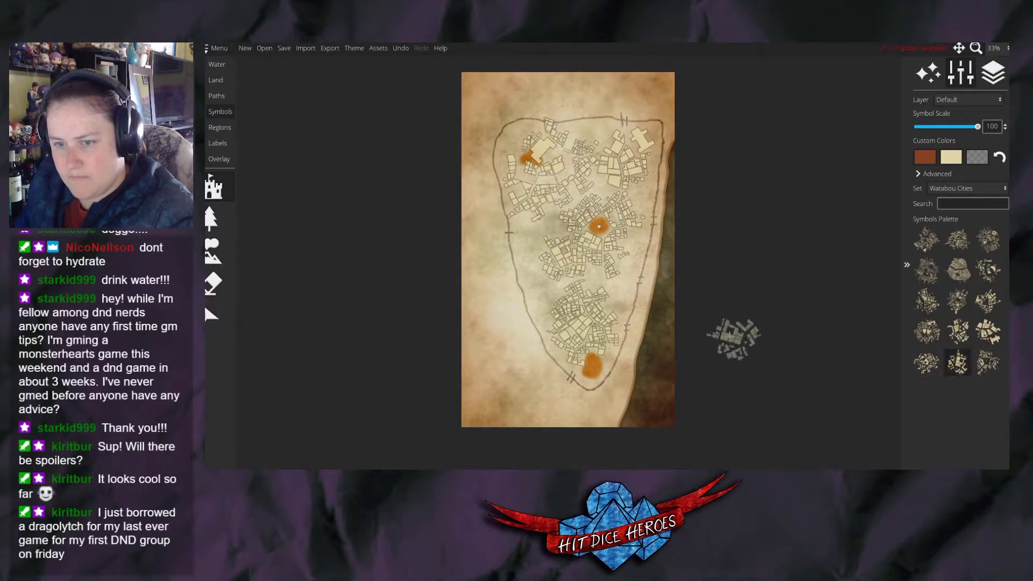
{"action": "scroll", "coordinate": [625, 292], "scroll_direction": "down", "scroll_amount": 2}
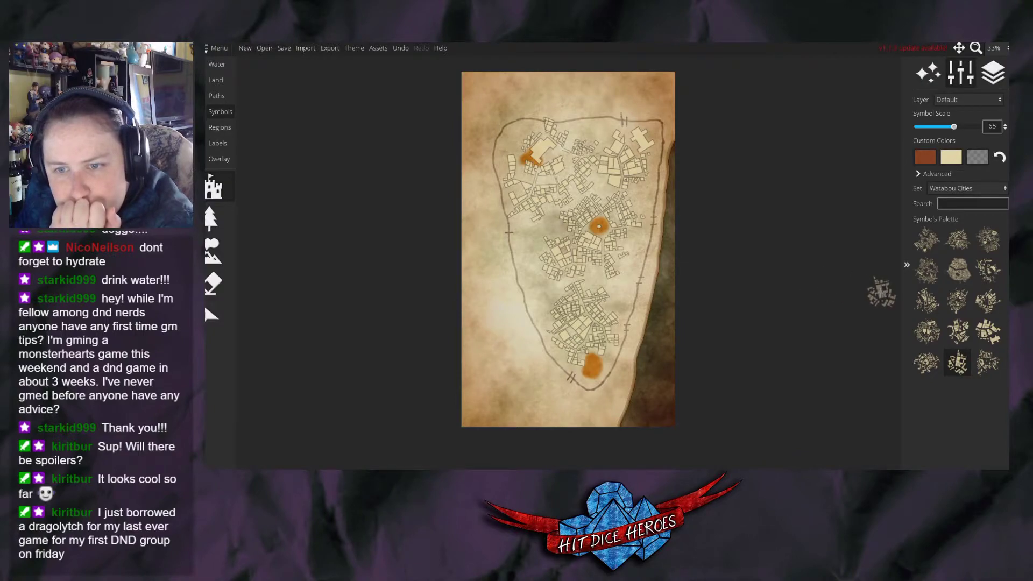
{"action": "left_click", "coordinate": [988, 332]}
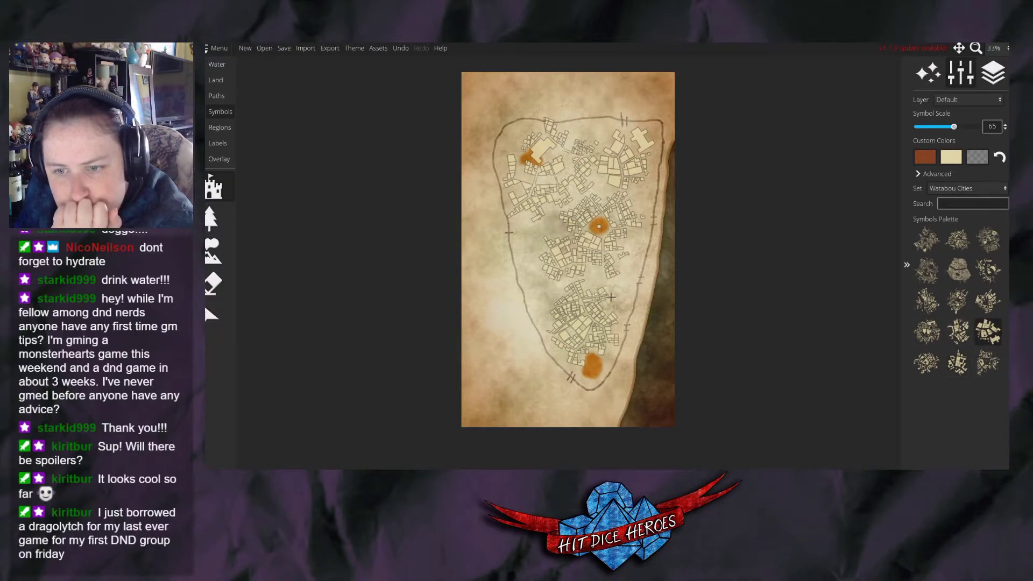
{"action": "scroll", "coordinate": [621, 293], "scroll_direction": "down", "scroll_amount": 4}
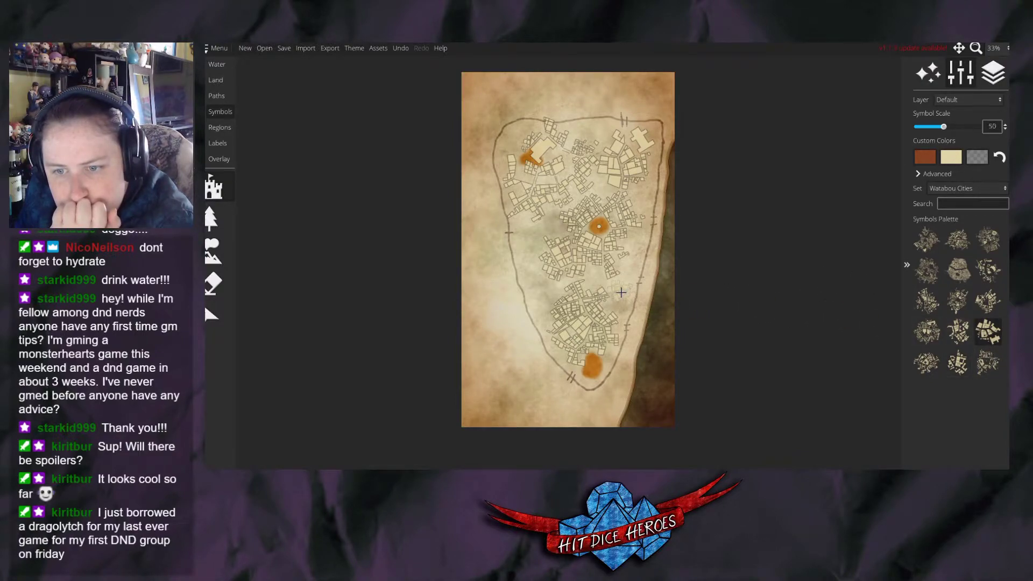
{"action": "left_click", "coordinate": [988, 300]}
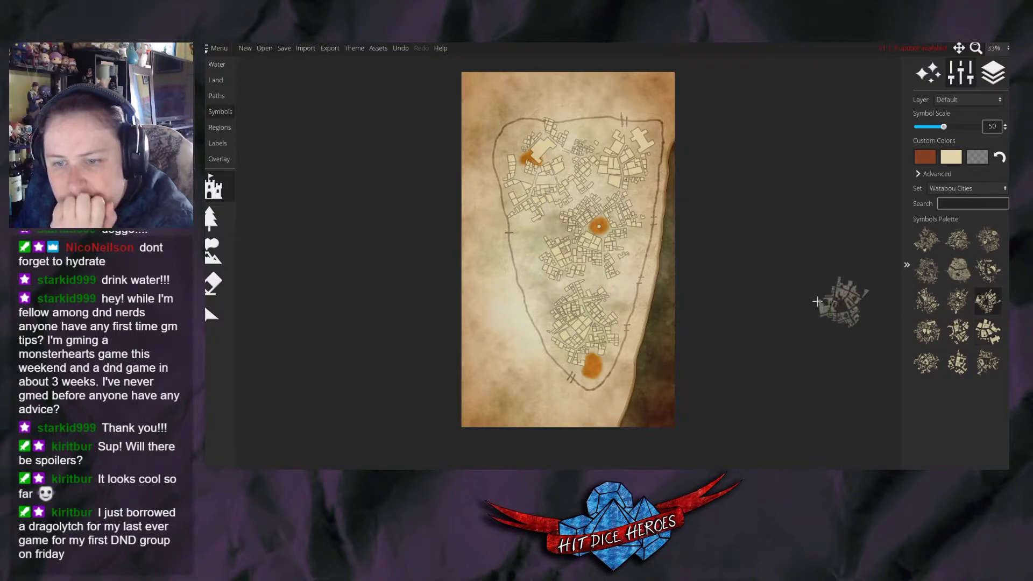
{"action": "scroll", "coordinate": [633, 298], "scroll_direction": "up", "scroll_amount": 3}
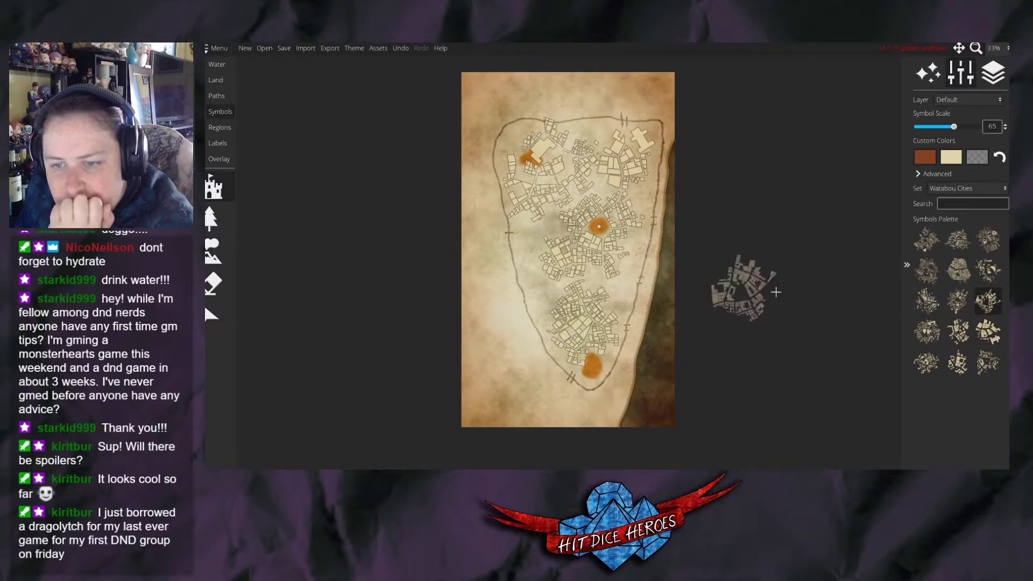
{"action": "left_click", "coordinate": [928, 332]}
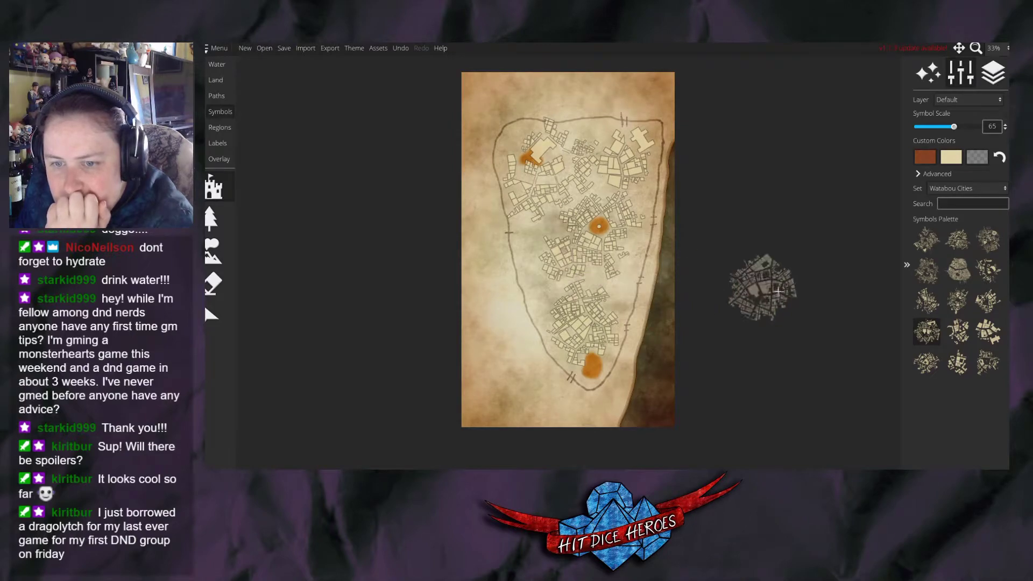
{"action": "left_click", "coordinate": [925, 299]}
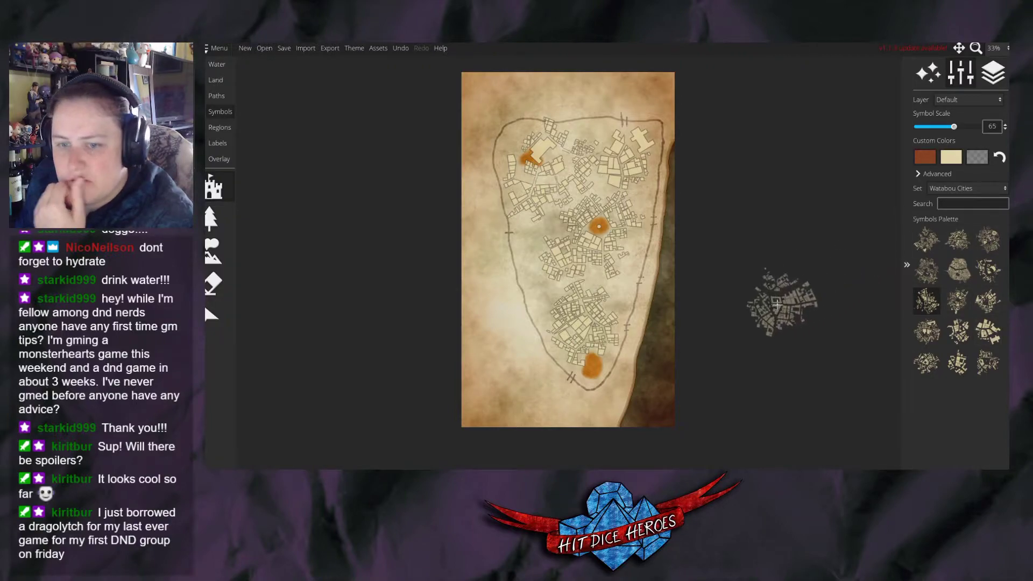
Draw a winding road of width 11 and roughness 0.33 from near the southern gate through the blocks to the central orange district.
{"action": "left_click", "coordinate": [214, 97]}
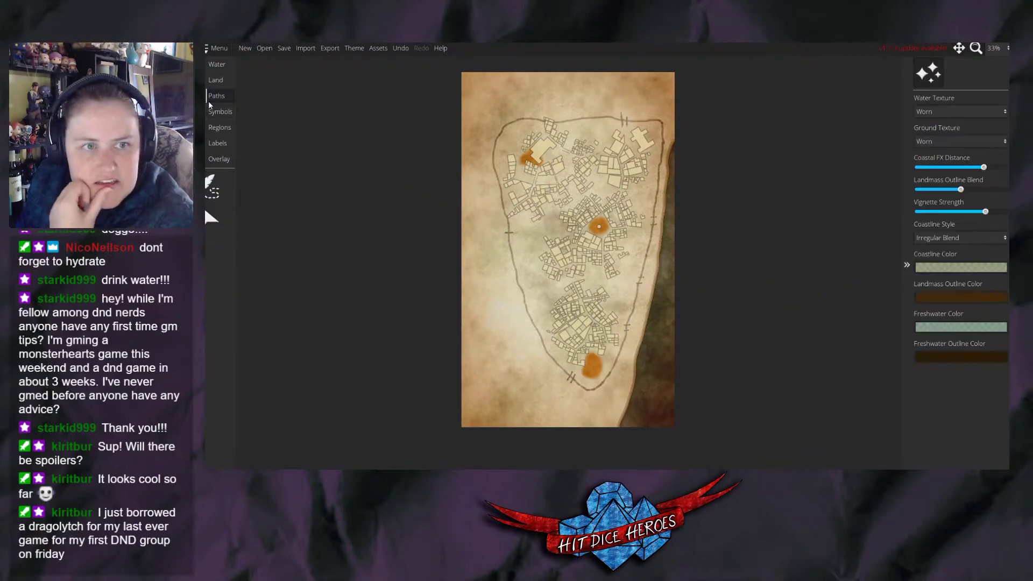
{"action": "left_click", "coordinate": [210, 182]}
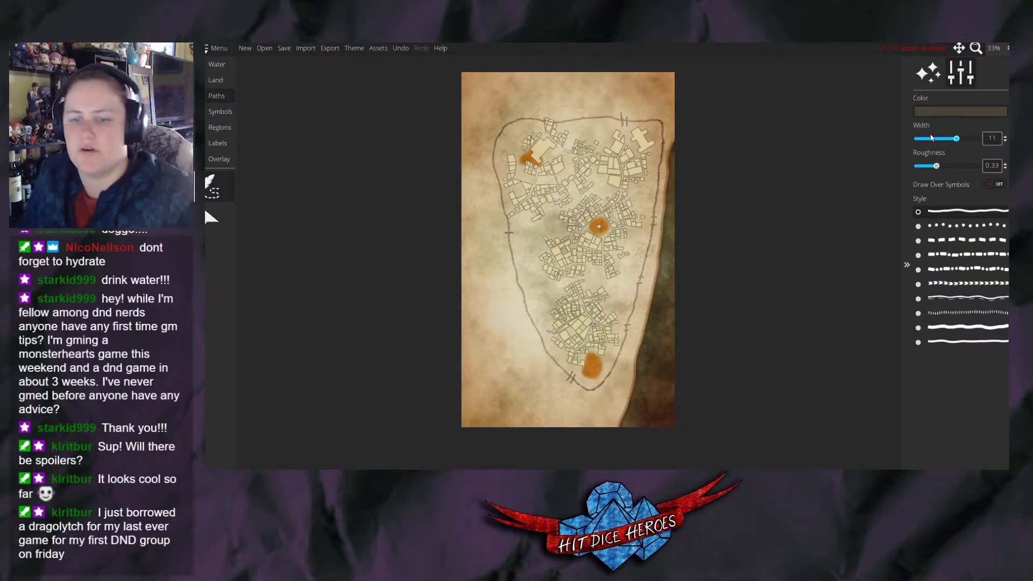
{"action": "left_click", "coordinate": [437, 377]}
{"action": "scroll", "coordinate": [570, 377], "scroll_direction": "up", "scroll_amount": 4}
{"action": "key", "text": "ctrl+z"}
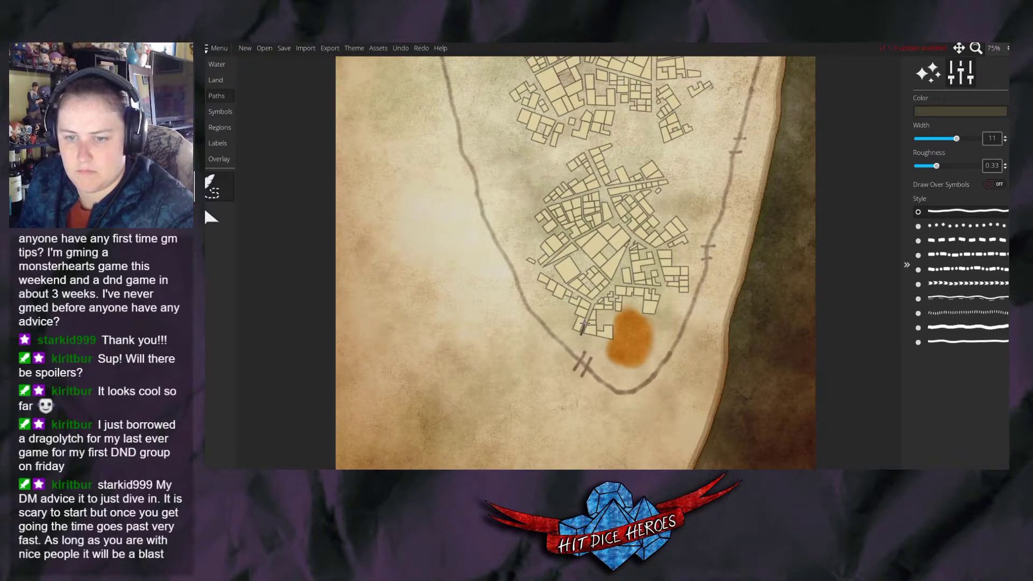
{"action": "mouse_move", "coordinate": [585, 322]}
{"action": "left_mouse_down"}
{"action": "mouse_move", "coordinate": [632, 239]}
{"action": "mouse_move", "coordinate": [585, 148]}
{"action": "mouse_move", "coordinate": [655, 110]}
{"action": "mouse_move", "coordinate": [654, 58]}
{"action": "mouse_move", "coordinate": [651, 220]}
{"action": "left_mouse_up"}
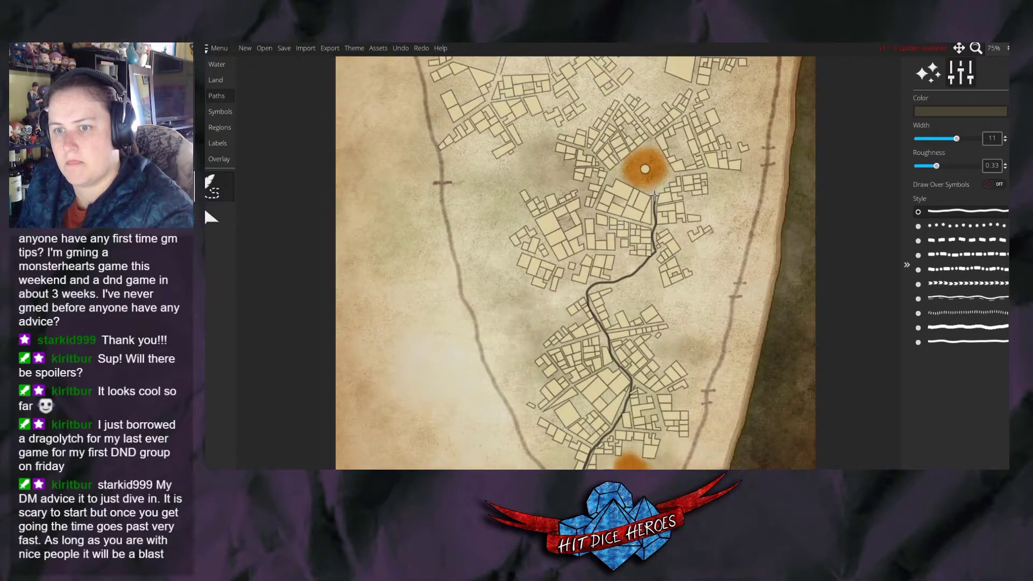
Draw a road ring around the central orange district and roads from it to the east, west and north gates.
{"action": "left_click", "coordinate": [635, 187]}
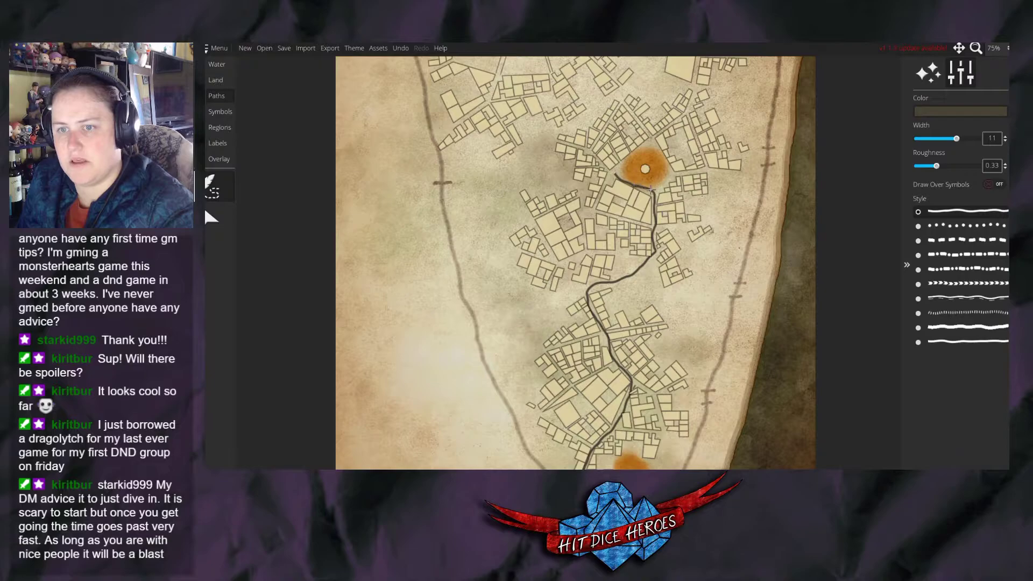
{"action": "mouse_move", "coordinate": [675, 172]}
{"action": "left_mouse_down"}
{"action": "mouse_move", "coordinate": [751, 173]}
{"action": "mouse_move", "coordinate": [770, 157]}
{"action": "left_mouse_up"}
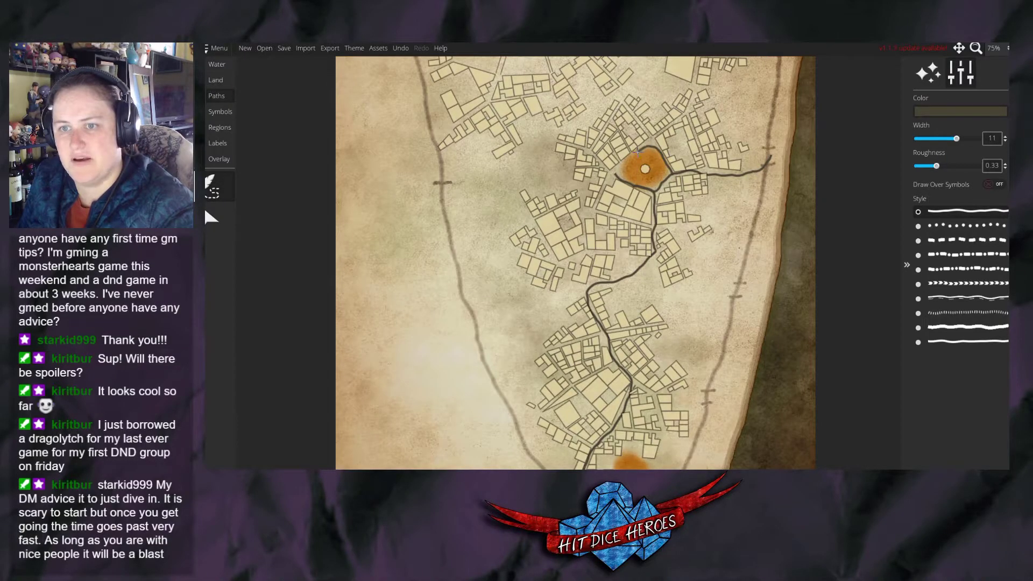
{"action": "left_click_drag", "start_coordinate": [631, 155], "coordinate": [617, 169]}
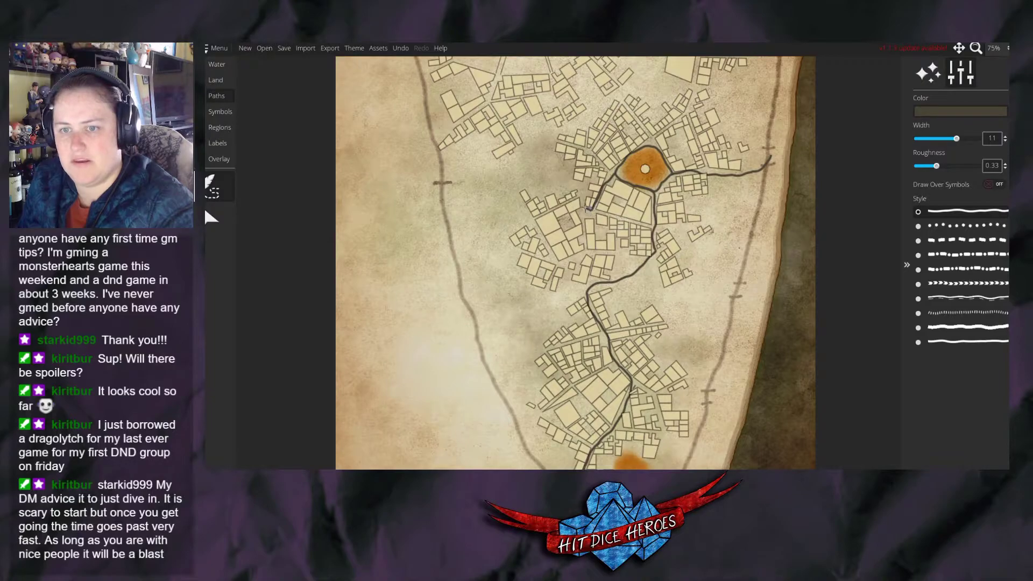
{"action": "mouse_move", "coordinate": [579, 191]}
{"action": "left_mouse_down"}
{"action": "mouse_move", "coordinate": [549, 198]}
{"action": "mouse_move", "coordinate": [570, 184]}
{"action": "mouse_move", "coordinate": [441, 185]}
{"action": "left_mouse_up"}
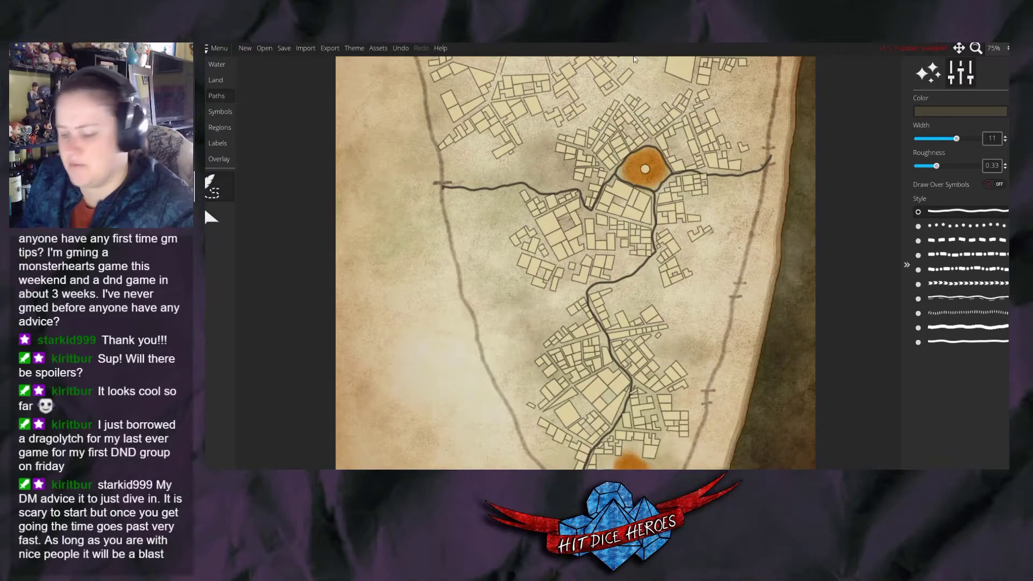
{"action": "scroll", "coordinate": [642, 284], "scroll_direction": "up", "scroll_amount": 5}
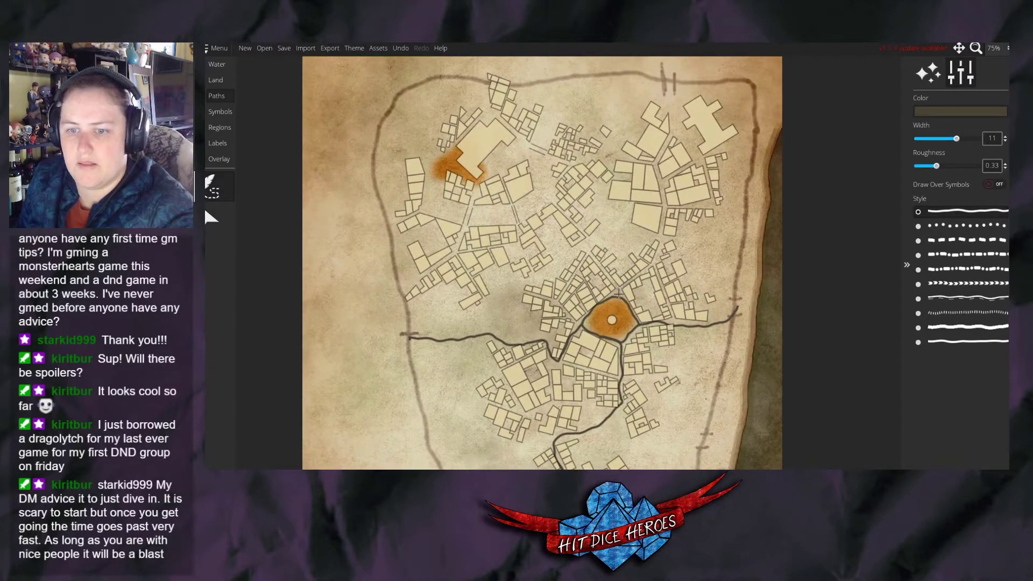
{"action": "left_click", "coordinate": [620, 288]}
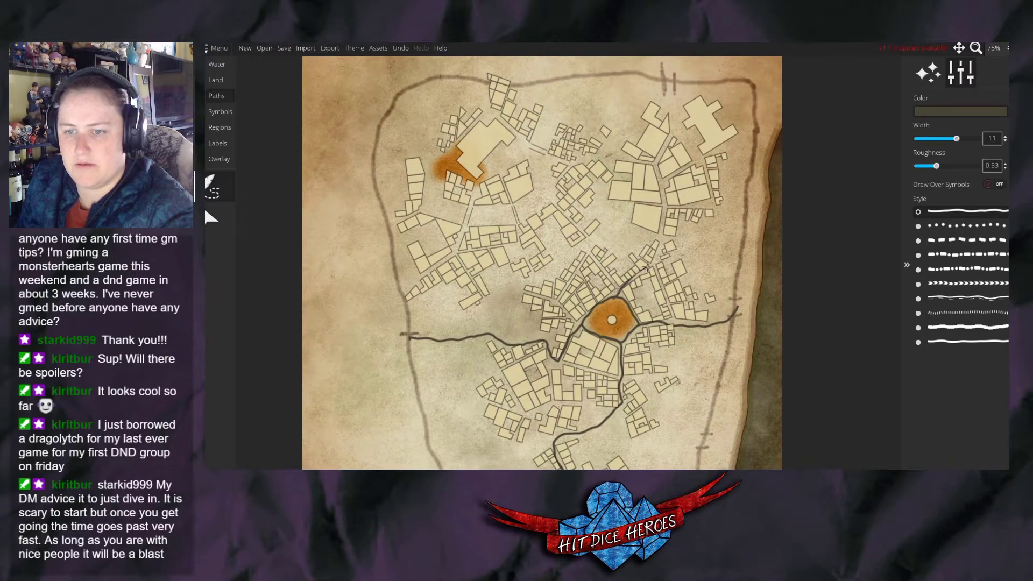
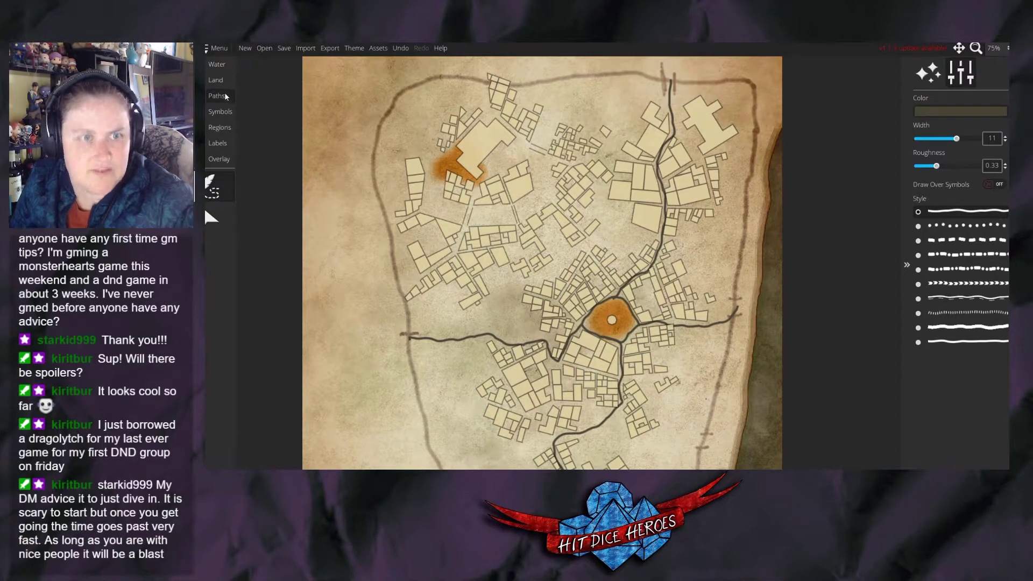
{"action": "left_click", "coordinate": [216, 80]}
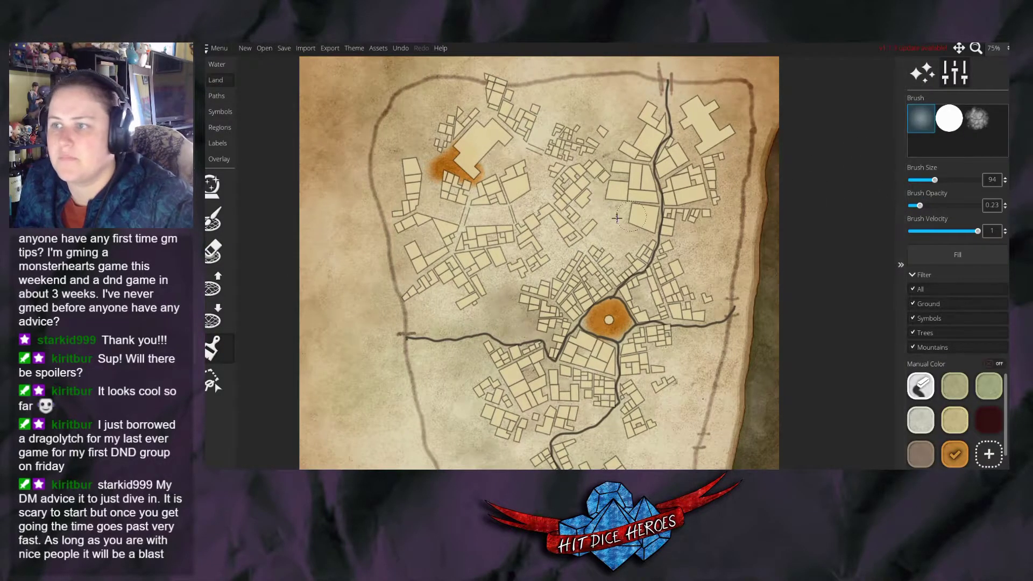
{"action": "left_click", "coordinate": [211, 262]}
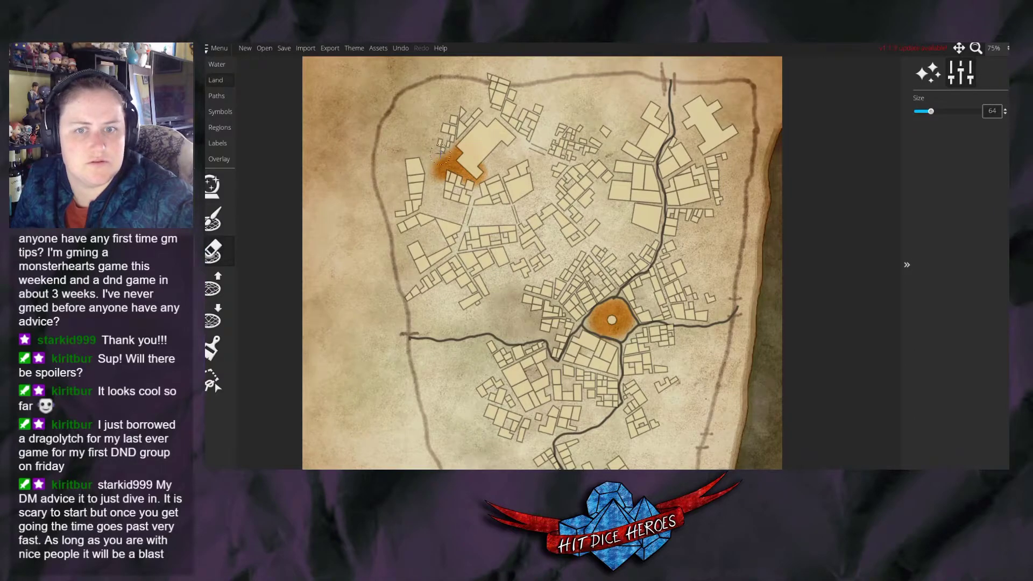
{"action": "left_click_drag", "start_coordinate": [441, 141], "coordinate": [448, 183]}
{"action": "left_click", "coordinate": [212, 218]}
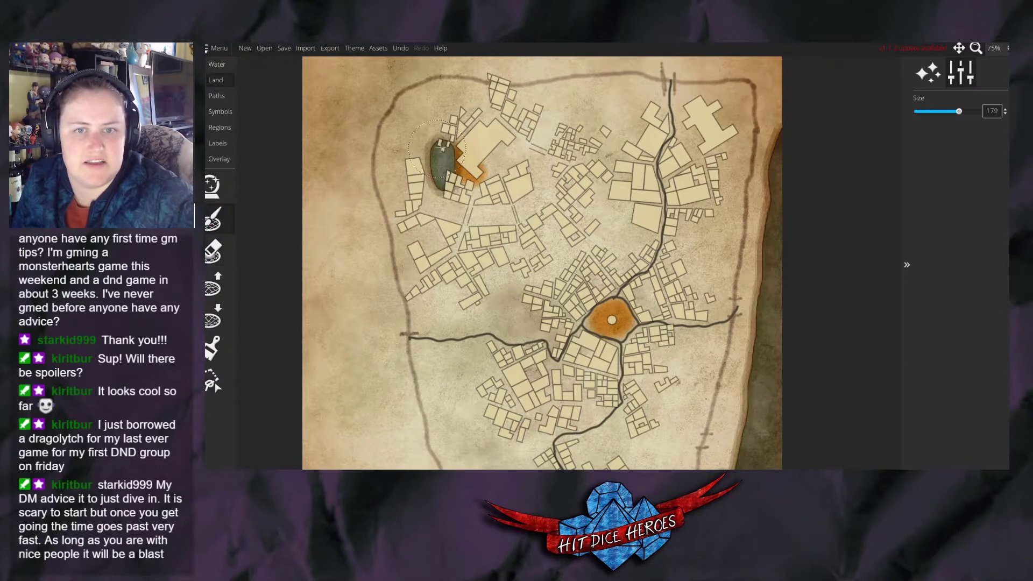
{"action": "left_click_drag", "start_coordinate": [441, 137], "coordinate": [450, 186]}
Erase the orange ground colour from the northwest district with the colour eraser at size 94 and opacity 0.23.
{"action": "left_click", "coordinate": [212, 347]}
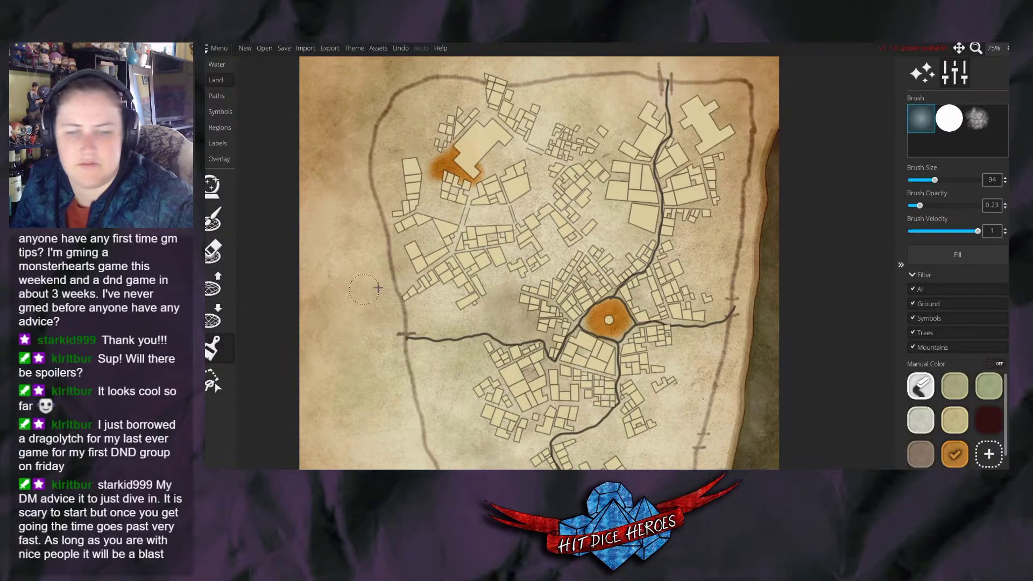
{"action": "left_click", "coordinate": [953, 453]}
{"action": "mouse_move", "coordinate": [471, 148]}
{"action": "left_mouse_down"}
{"action": "mouse_move", "coordinate": [450, 172]}
{"action": "mouse_move", "coordinate": [477, 148]}
{"action": "mouse_move", "coordinate": [435, 168]}
{"action": "left_mouse_up"}
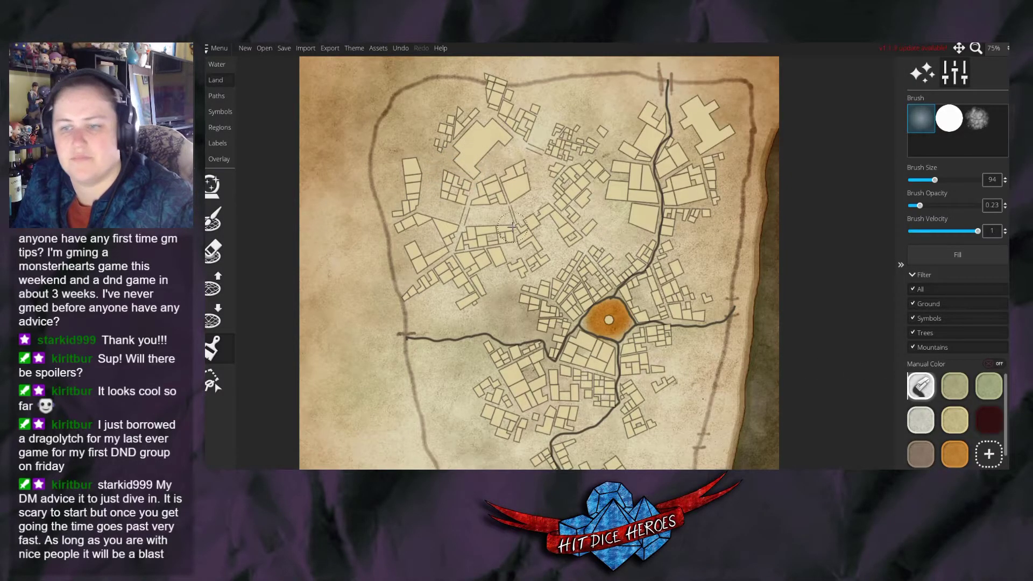
Erase the orange ground colour from the southern and central districts with the colour eraser at size 70.
{"action": "mouse_move", "coordinate": [601, 349]}
{"action": "left_mouse_down"}
{"action": "mouse_move", "coordinate": [631, 320]}
{"action": "mouse_move", "coordinate": [601, 315]}
{"action": "left_mouse_up"}
{"action": "scroll", "coordinate": [640, 302], "scroll_direction": "down", "scroll_amount": 4}
{"action": "mouse_move", "coordinate": [628, 351]}
{"action": "left_mouse_down"}
{"action": "mouse_move", "coordinate": [607, 171]}
{"action": "mouse_move", "coordinate": [617, 108]}
{"action": "left_mouse_up"}
{"action": "key", "text": "ctrl+z"}
{"action": "mouse_move", "coordinate": [579, 379]}
{"action": "left_mouse_down"}
{"action": "mouse_move", "coordinate": [568, 418]}
{"action": "mouse_move", "coordinate": [595, 385]}
{"action": "left_mouse_up"}
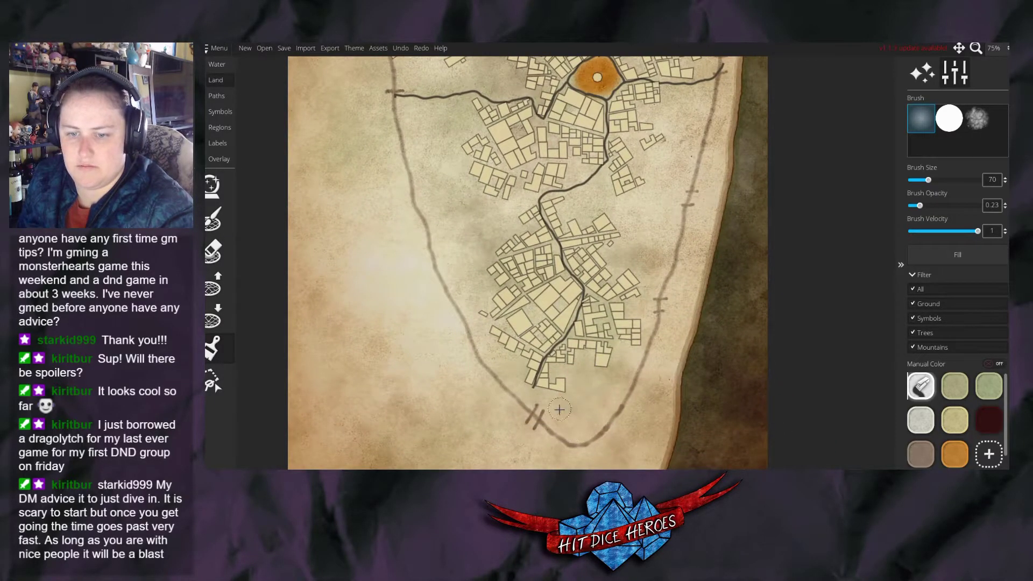
{"action": "mouse_move", "coordinate": [612, 99]}
{"action": "left_mouse_down"}
{"action": "mouse_move", "coordinate": [621, 74]}
{"action": "mouse_move", "coordinate": [592, 57]}
{"action": "mouse_move", "coordinate": [561, 87]}
{"action": "left_mouse_up"}
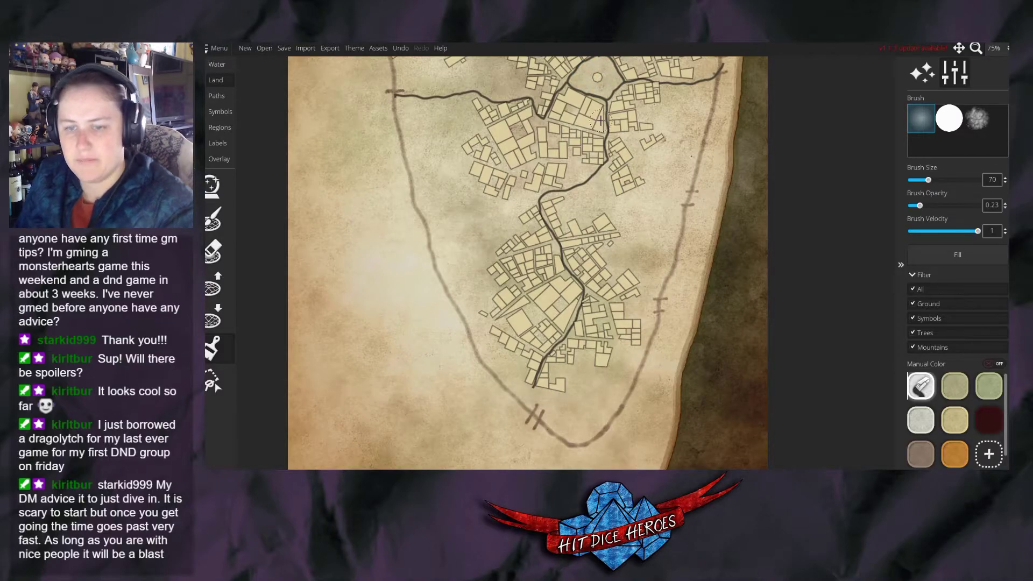
Draw a second road of width 11 from the middle of the southern blocks north to the main road below the central plaza.
{"action": "scroll", "coordinate": [659, 175], "scroll_direction": "down", "scroll_amount": 5}
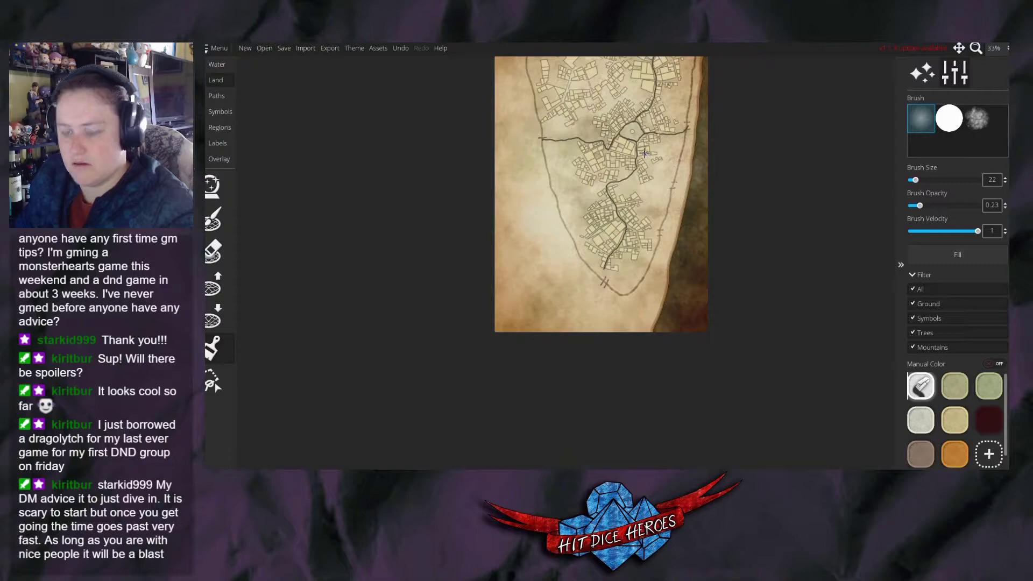
{"action": "left_click_drag", "start_coordinate": [644, 153], "coordinate": [618, 237]}
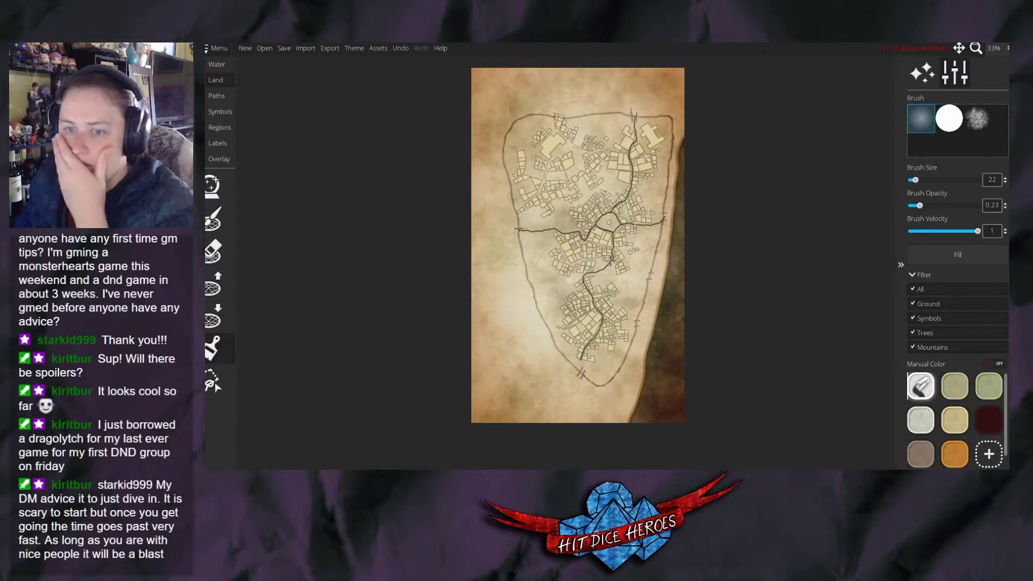
{"action": "scroll", "coordinate": [588, 307], "scroll_direction": "up", "scroll_amount": 3}
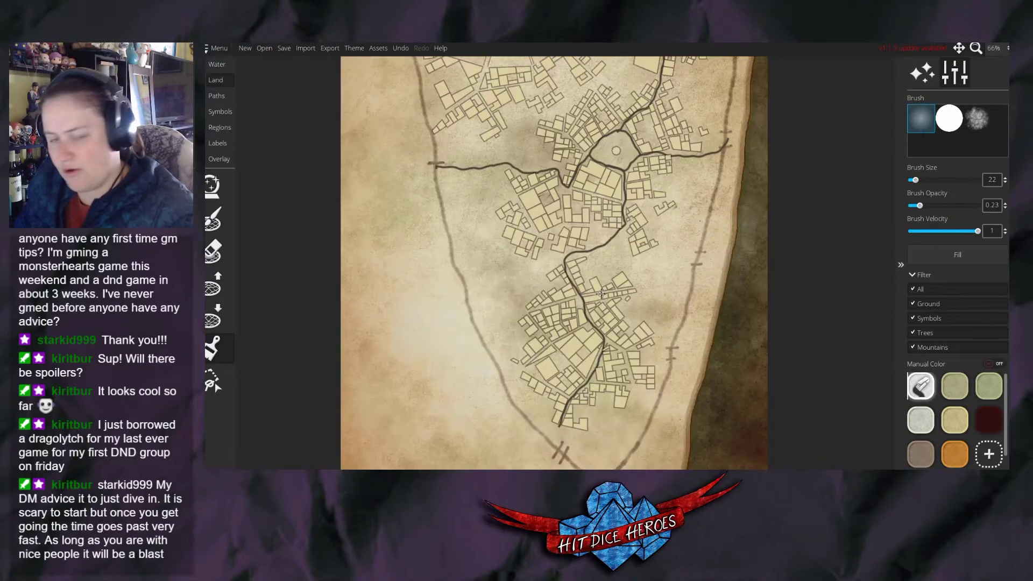
{"action": "left_click", "coordinate": [217, 95]}
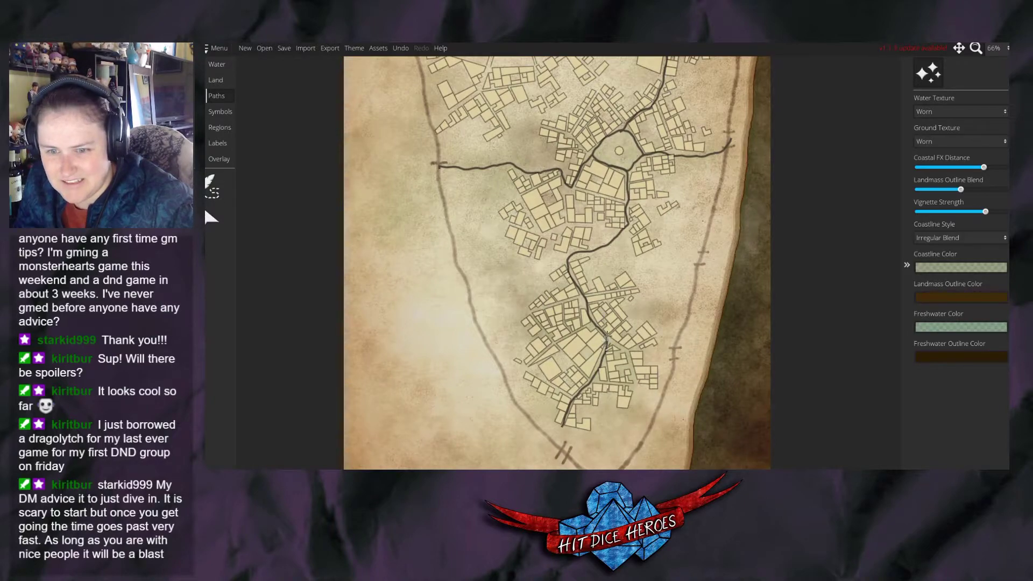
{"action": "left_click", "coordinate": [214, 193]}
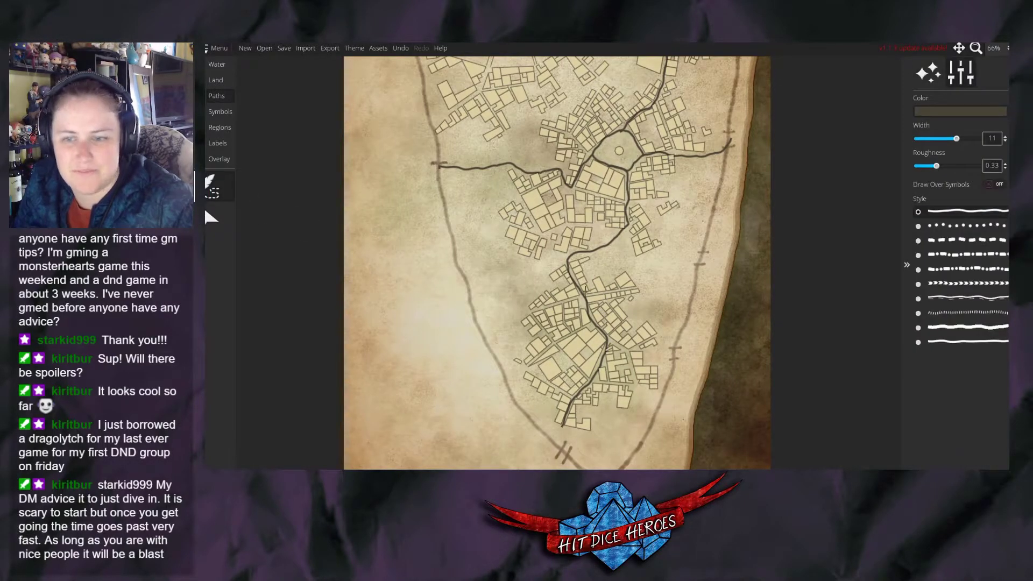
{"action": "left_click_drag", "start_coordinate": [606, 318], "coordinate": [624, 231]}
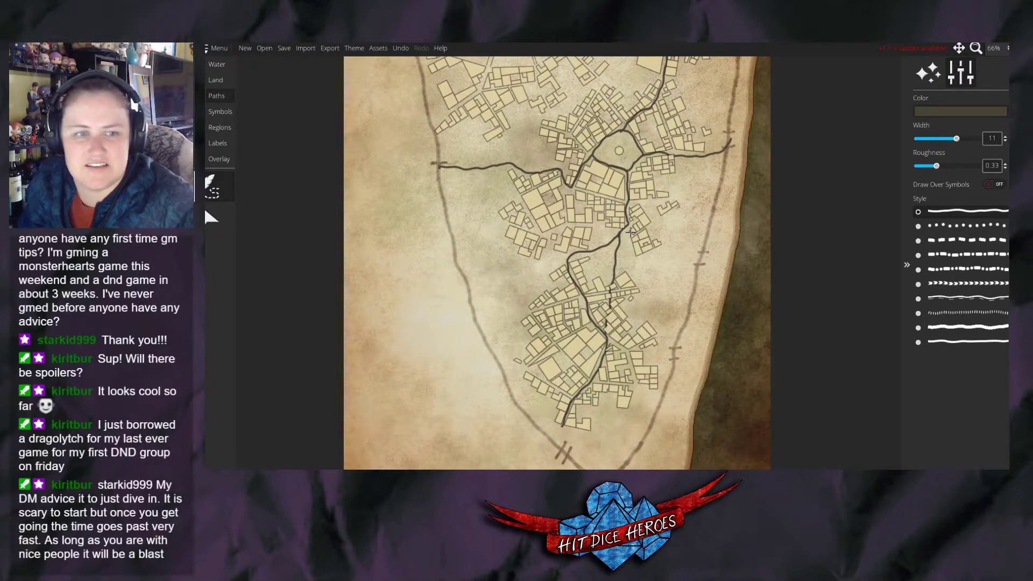
Select the new straight road north of the southern blocks and turn on Draw Over Symbols for it.
{"action": "key", "text": "Escape"}
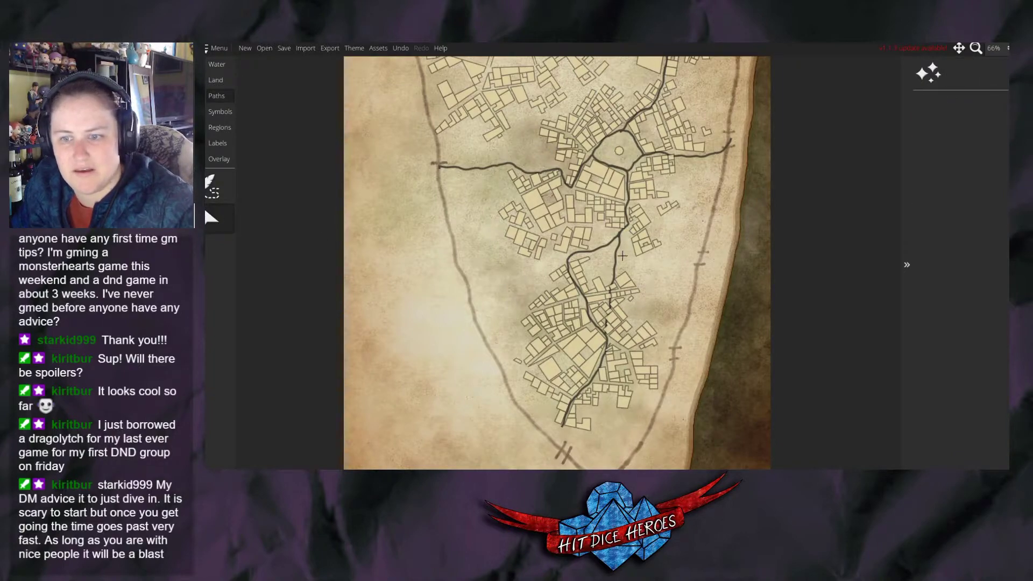
{"action": "left_click", "coordinate": [613, 258]}
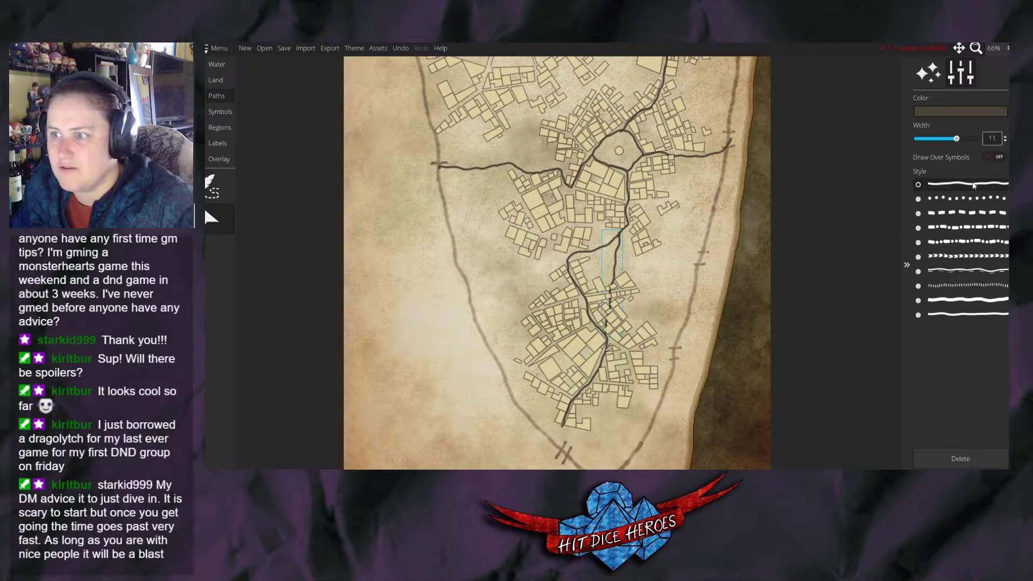
{"action": "left_click", "coordinate": [996, 158]}
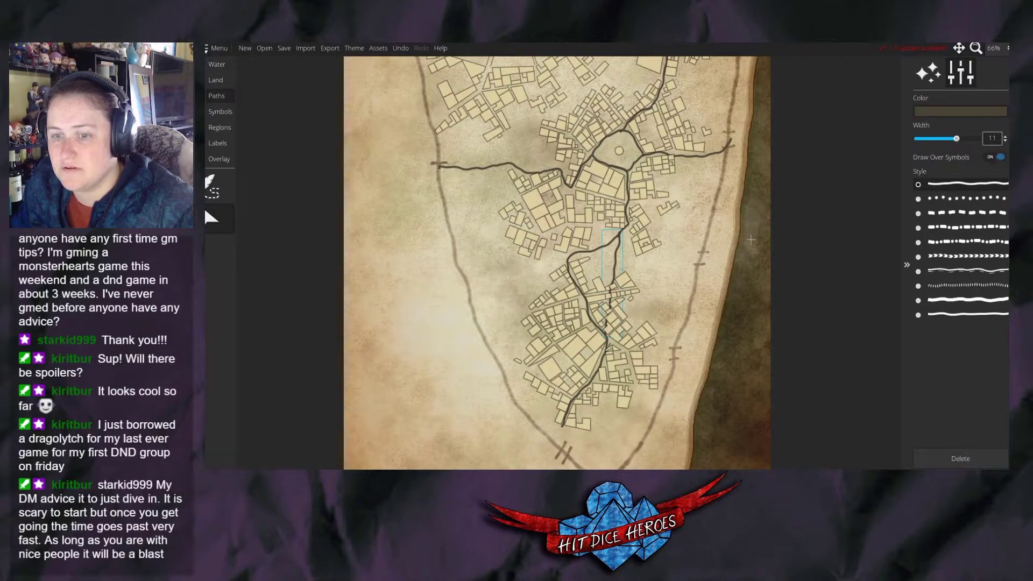
Undo the last change and redraw the width 11 road from the middle of the southern blocks to the main road south of the plaza.
{"action": "key", "text": "ctrl+z"}
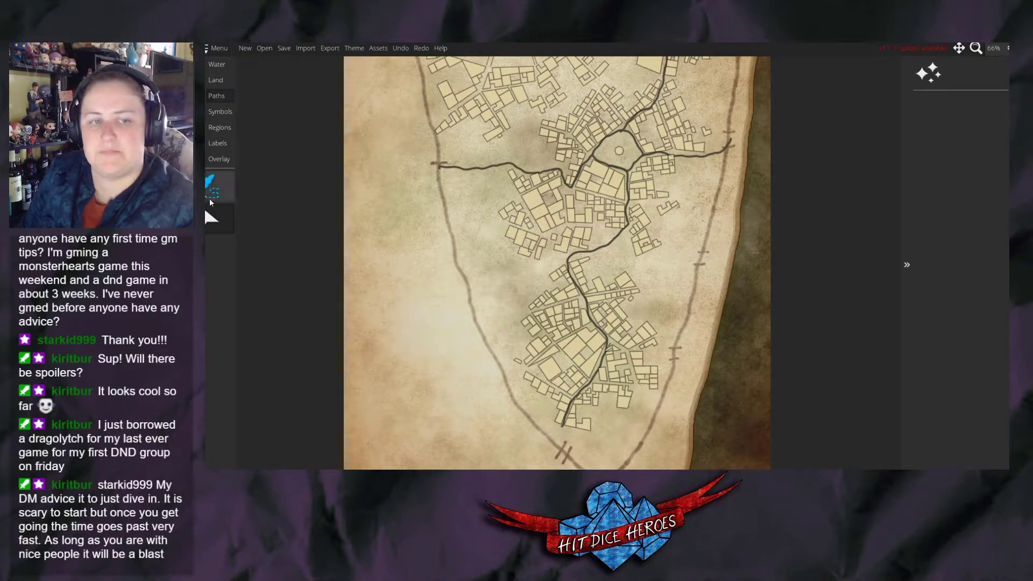
{"action": "left_click", "coordinate": [210, 200]}
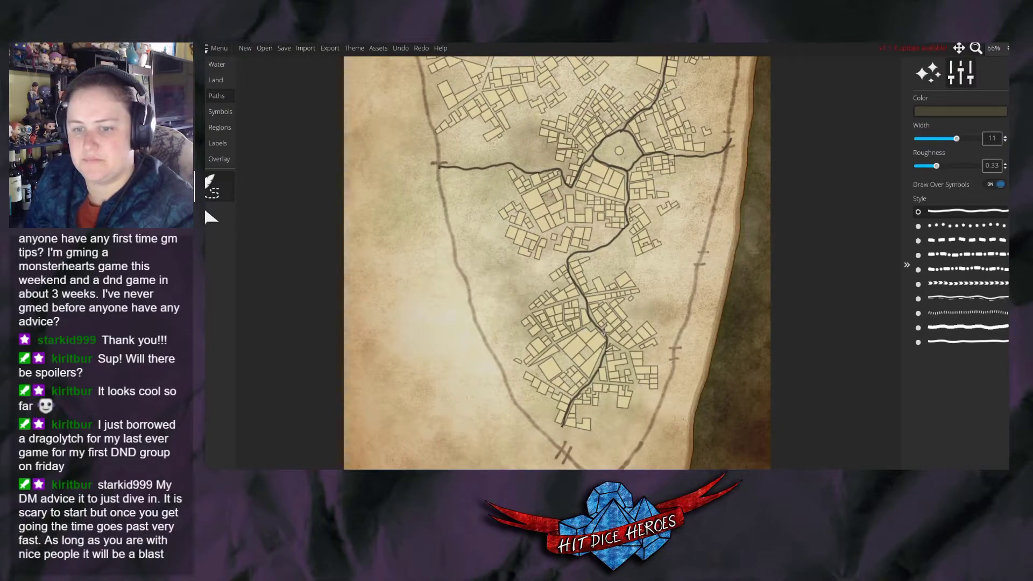
{"action": "left_click_drag", "start_coordinate": [606, 336], "coordinate": [627, 226]}
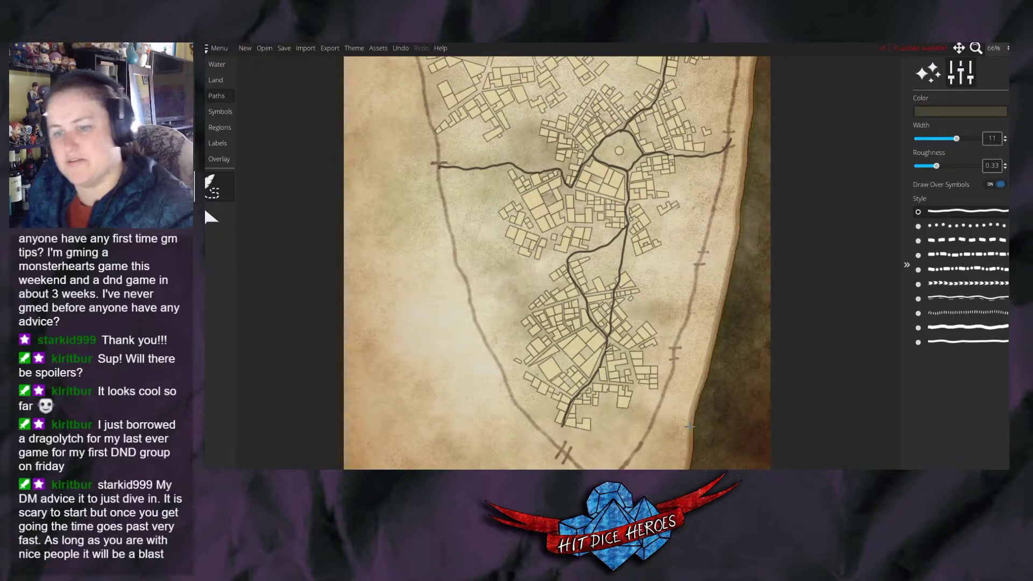
{"action": "left_click", "coordinate": [207, 230]}
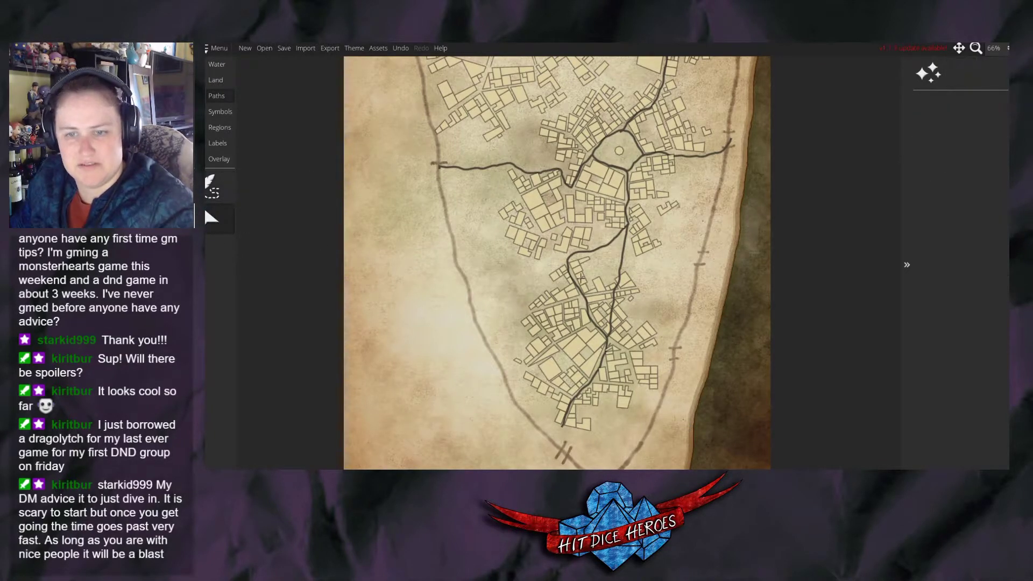
{"action": "left_click", "coordinate": [572, 262]}
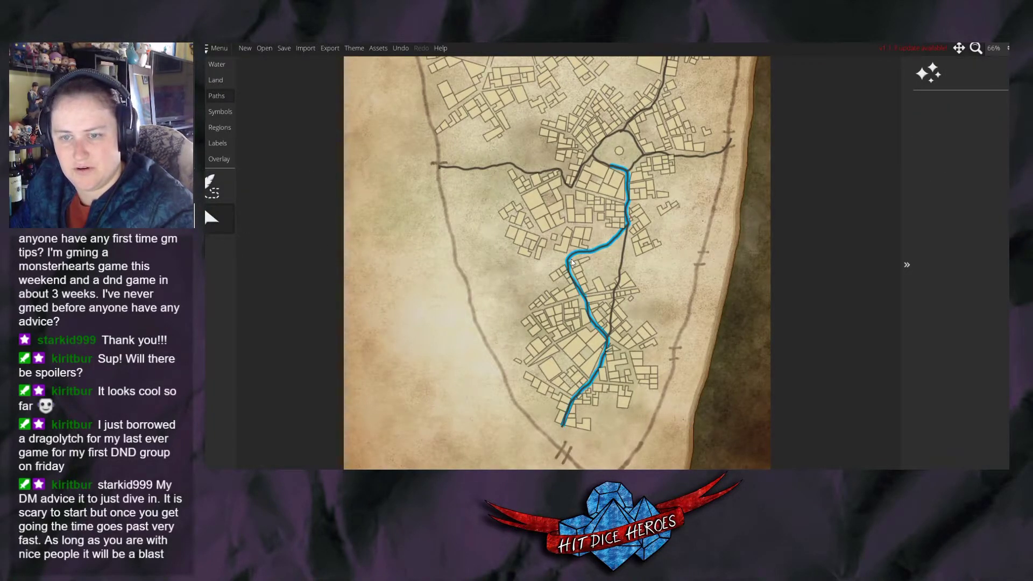
{"action": "left_click", "coordinate": [586, 274]}
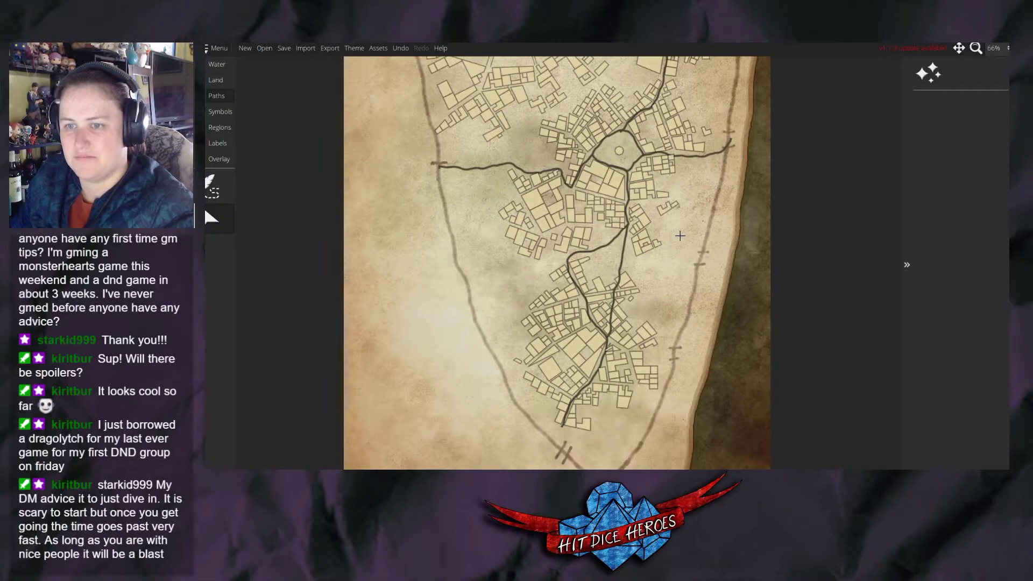
{"action": "scroll", "coordinate": [680, 236], "scroll_direction": "down", "scroll_amount": 2}
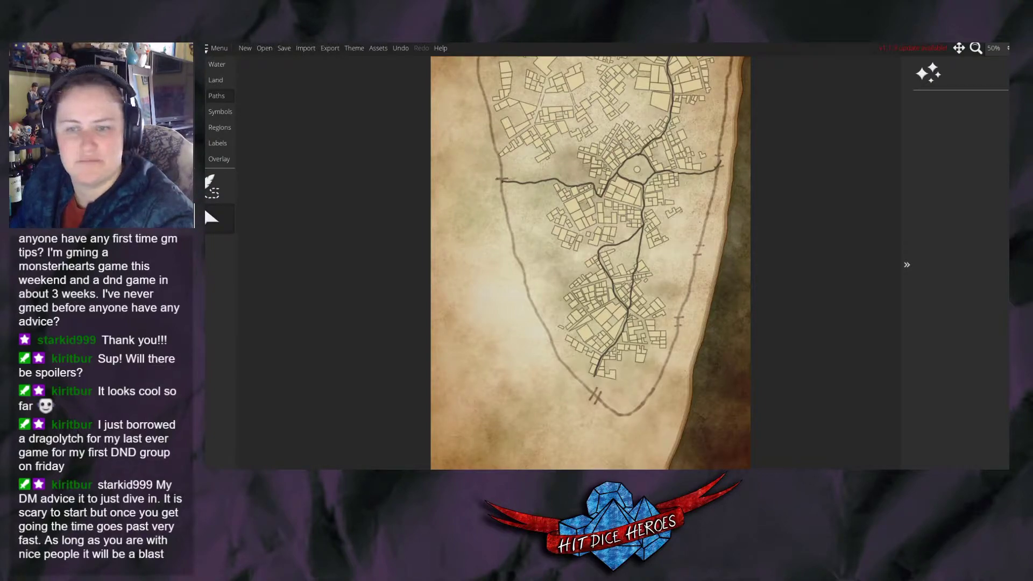
{"action": "scroll", "coordinate": [665, 199], "scroll_direction": "up", "scroll_amount": 3}
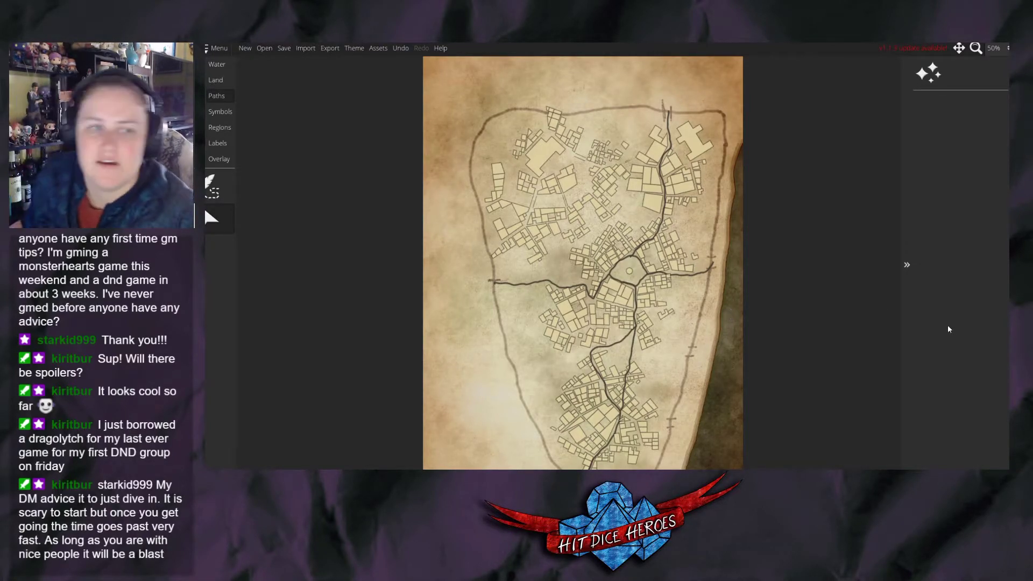
Place a Watabou Cities block at scale 65 east of the new southern road and again at scale 80 along the southwest wall.
{"action": "left_click", "coordinate": [216, 80]}
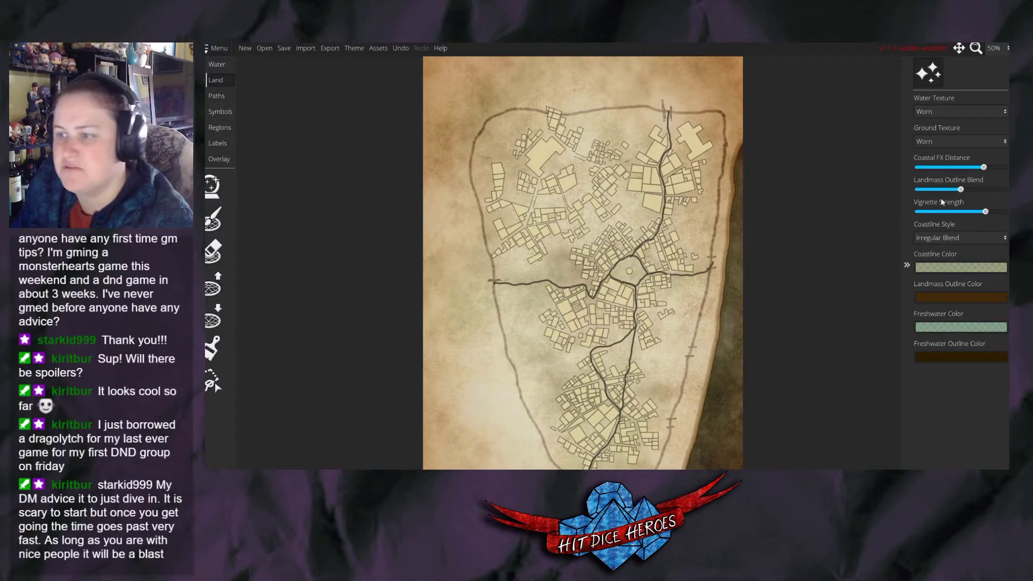
{"action": "left_click", "coordinate": [221, 112]}
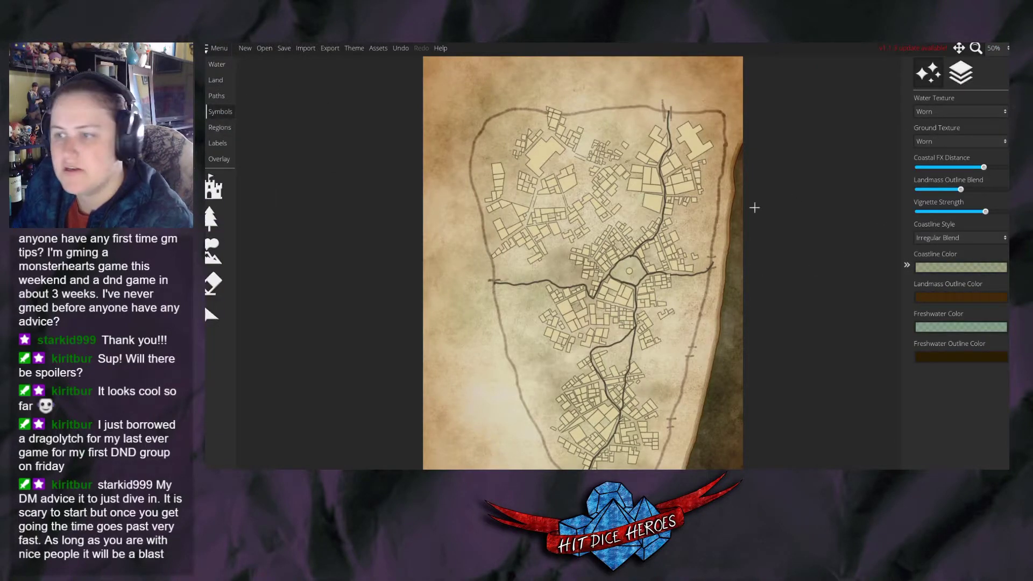
{"action": "left_click", "coordinate": [213, 187]}
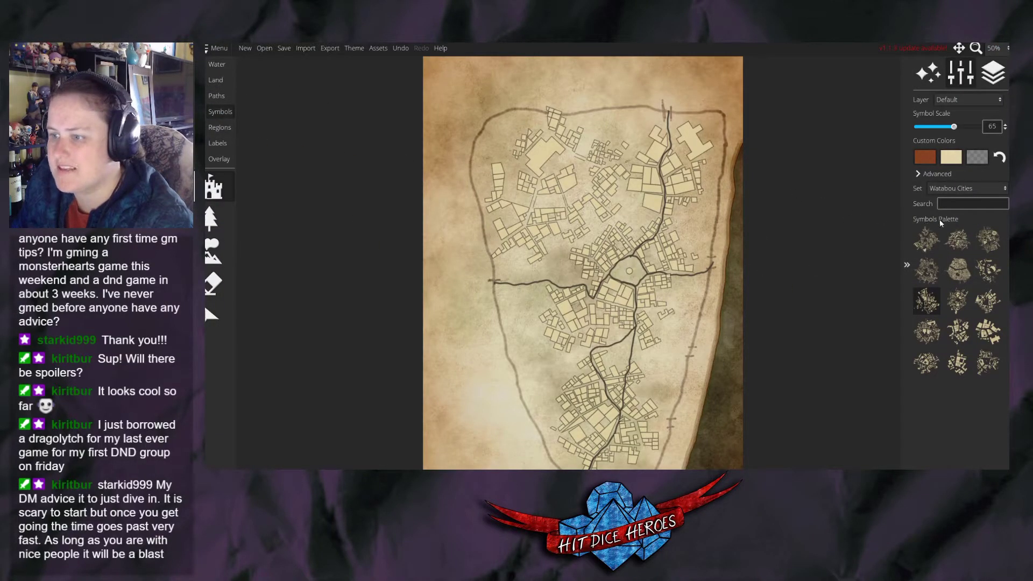
{"action": "left_click", "coordinate": [926, 239]}
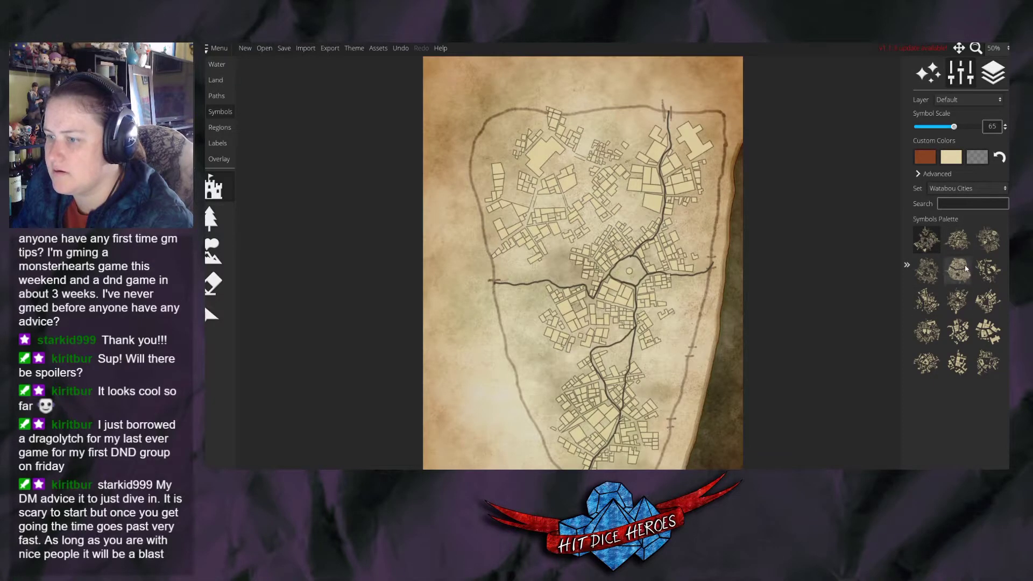
{"action": "left_click", "coordinate": [989, 270]}
{"action": "scroll", "coordinate": [669, 371], "scroll_direction": "up", "scroll_amount": 2}
{"action": "left_click", "coordinate": [954, 363]}
{"action": "scroll", "coordinate": [665, 367], "scroll_direction": "up", "scroll_amount": 4}
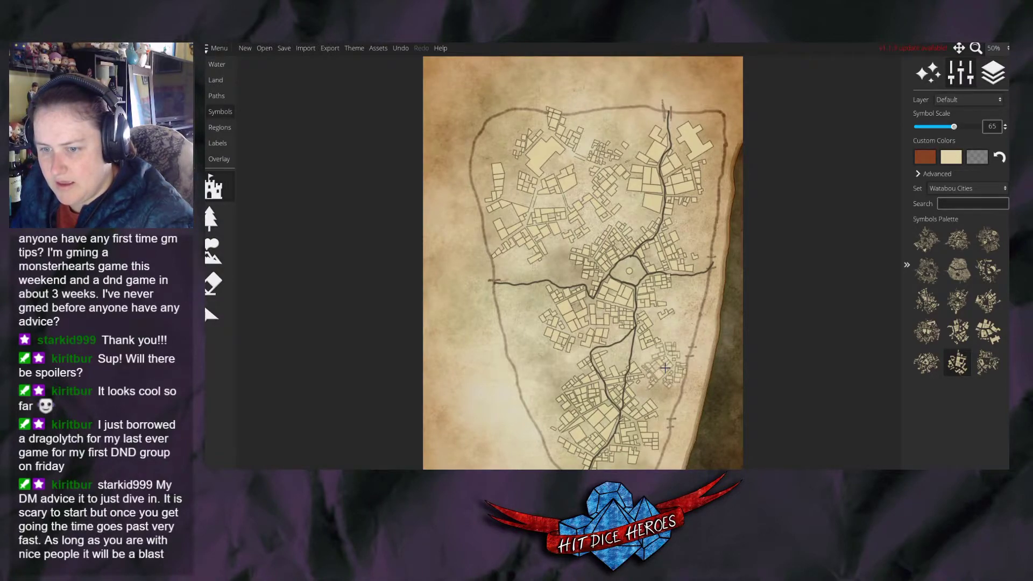
{"action": "scroll", "coordinate": [541, 371], "scroll_direction": "up", "scroll_amount": 3}
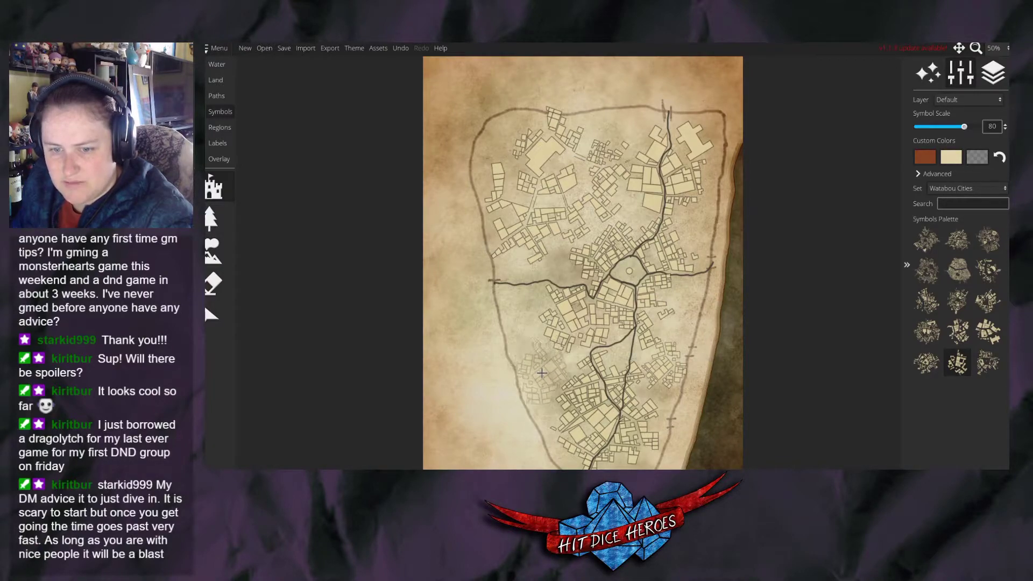
{"action": "left_click", "coordinate": [542, 372]}
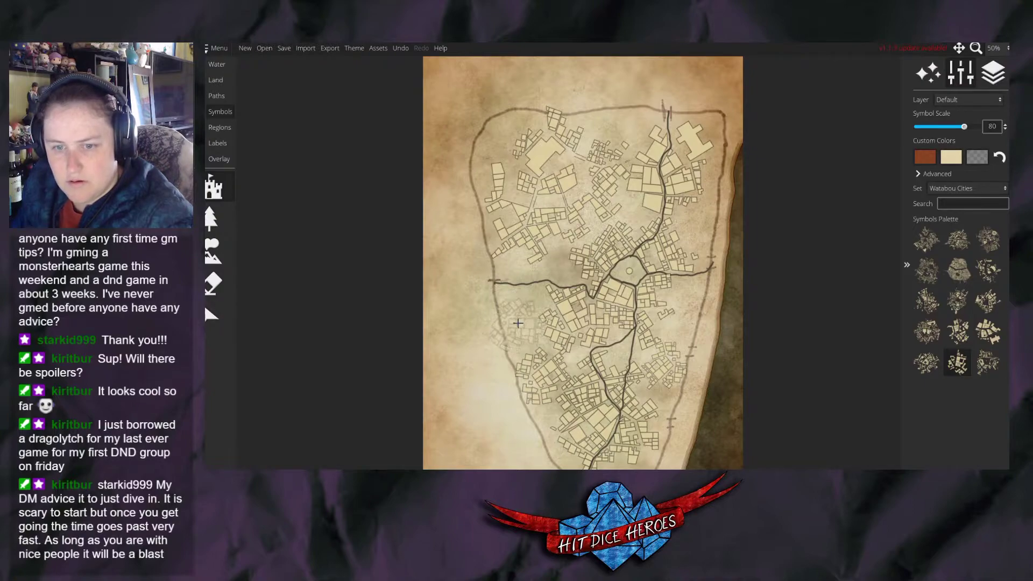
Place two smaller copies of the city block near the east wall south of the east gate road, at scales 45 and 40.
{"action": "scroll", "coordinate": [520, 321], "scroll_direction": "down", "scroll_amount": 4}
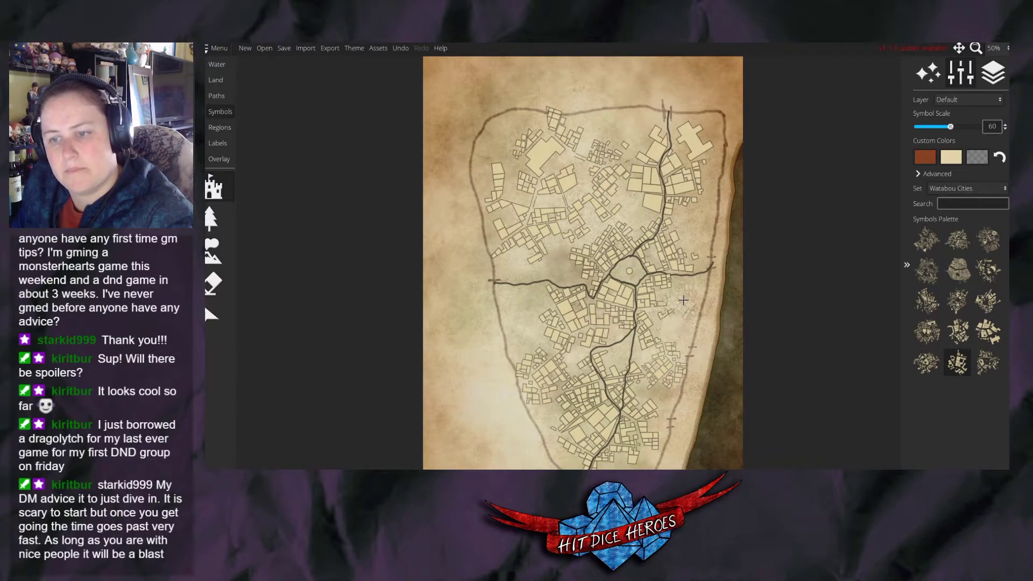
{"action": "scroll", "coordinate": [686, 295], "scroll_direction": "down", "scroll_amount": 3}
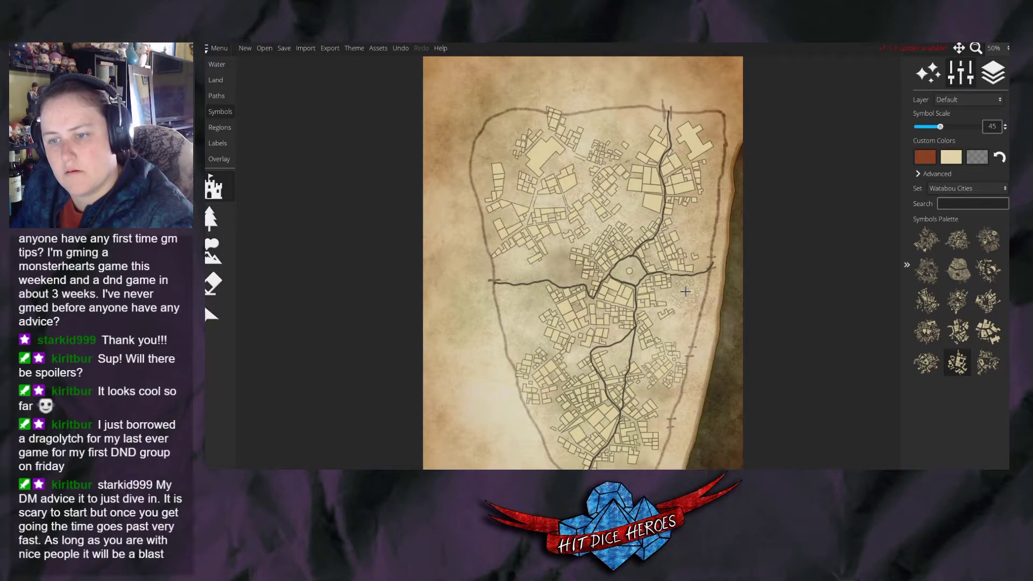
{"action": "left_click", "coordinate": [686, 292]}
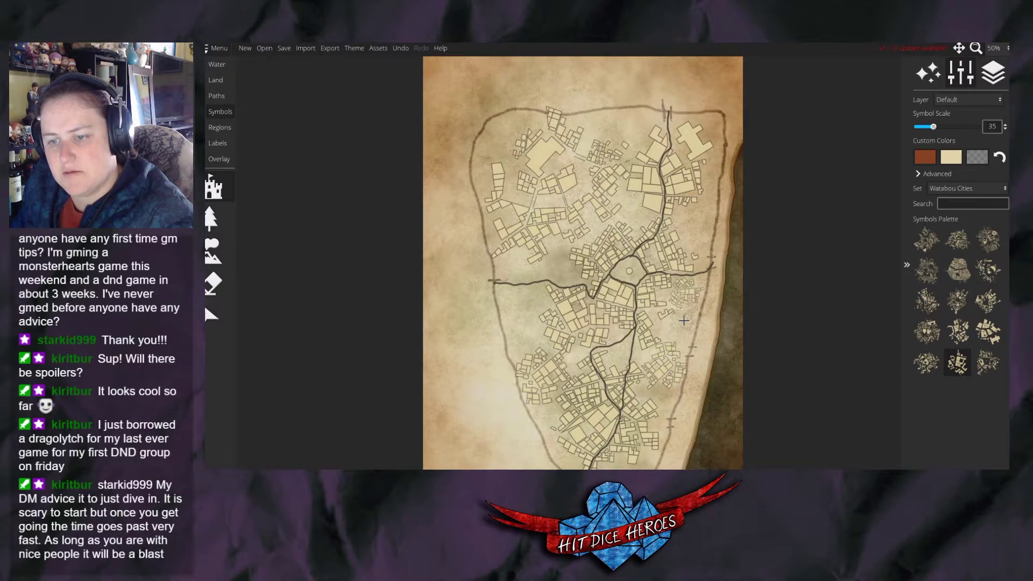
{"action": "scroll", "coordinate": [685, 321], "scroll_direction": "up", "scroll_amount": 1}
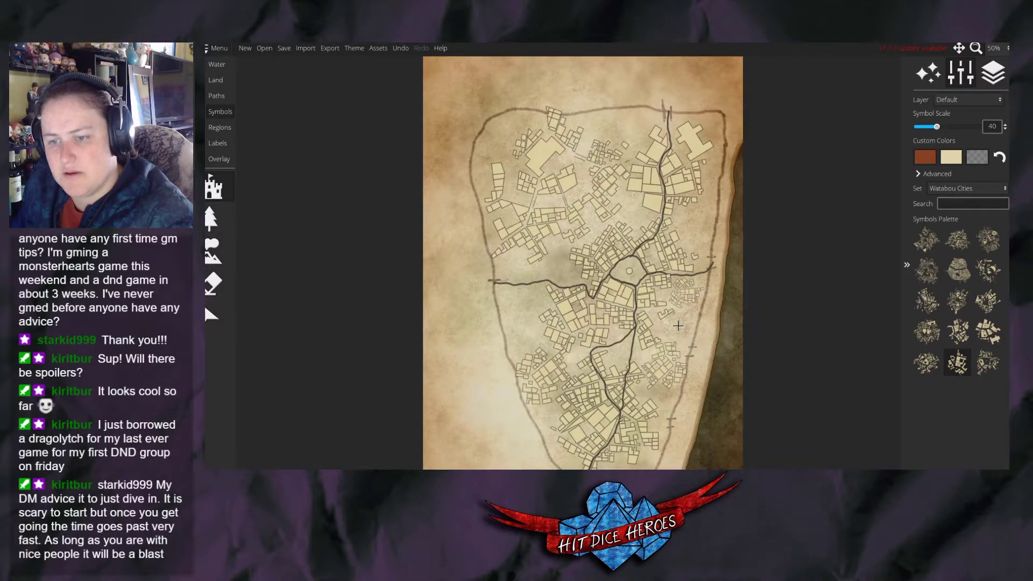
{"action": "scroll", "coordinate": [677, 327], "scroll_direction": "up", "scroll_amount": 1}
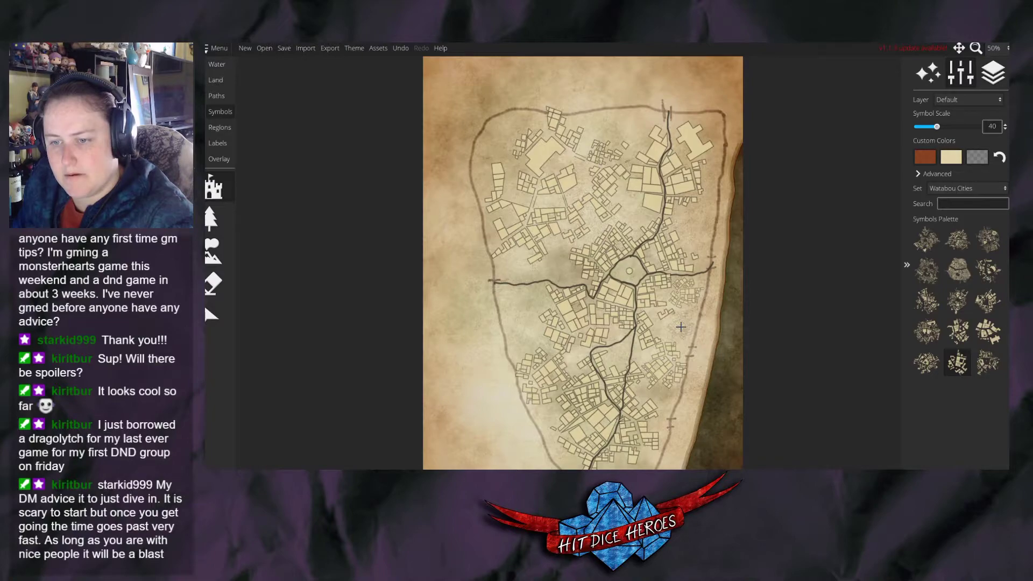
{"action": "scroll", "coordinate": [679, 366], "scroll_direction": "down", "scroll_amount": 3}
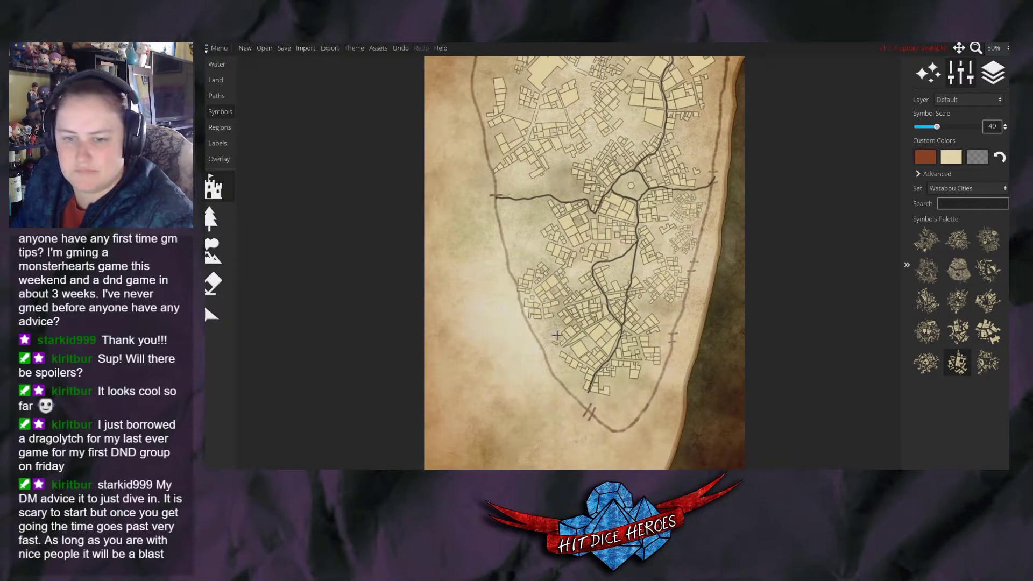
Try placing a large Watabou city symbol at scale 100 over the southwest wall, and undo it.
{"action": "left_click", "coordinate": [980, 335]}
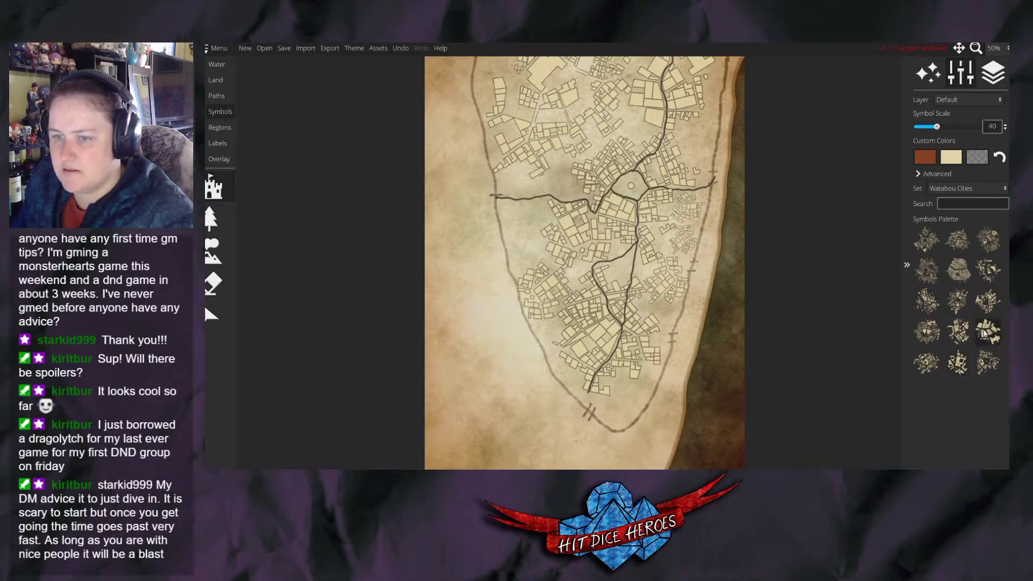
{"action": "left_click", "coordinate": [958, 270]}
{"action": "scroll", "coordinate": [478, 355], "scroll_direction": "up", "scroll_amount": 4}
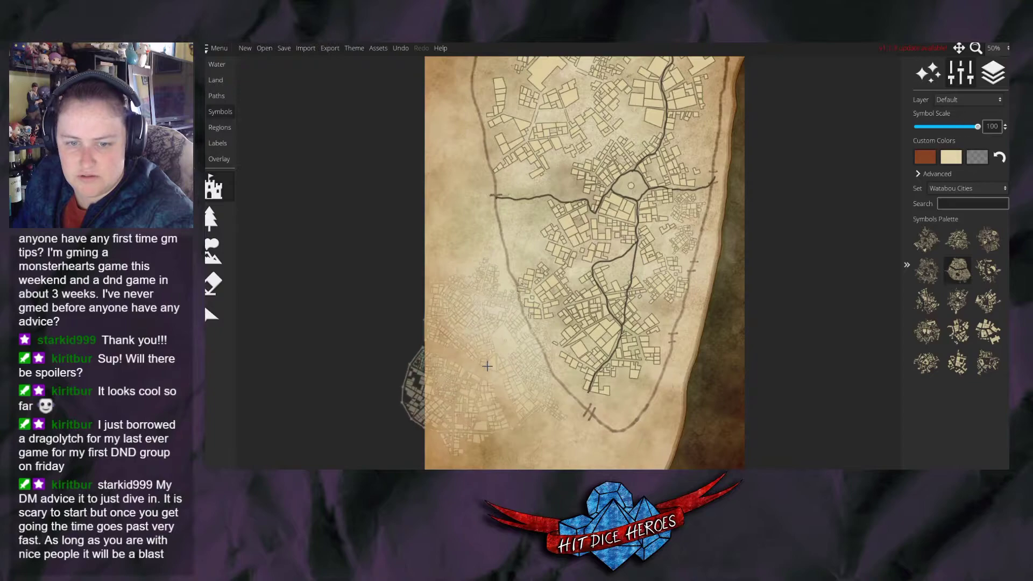
{"action": "left_click", "coordinate": [491, 376]}
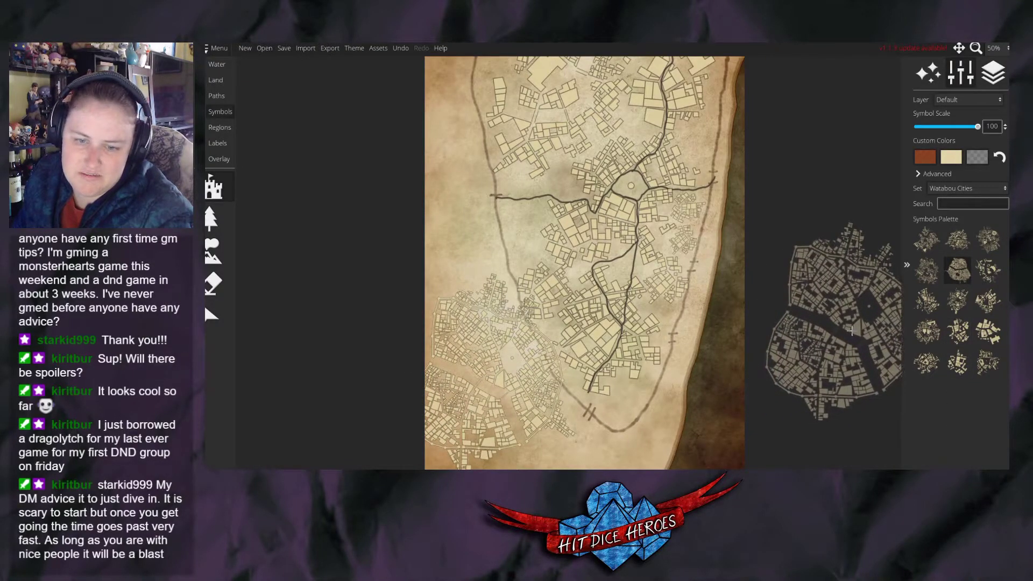
{"action": "key", "text": "ctrl+z"}
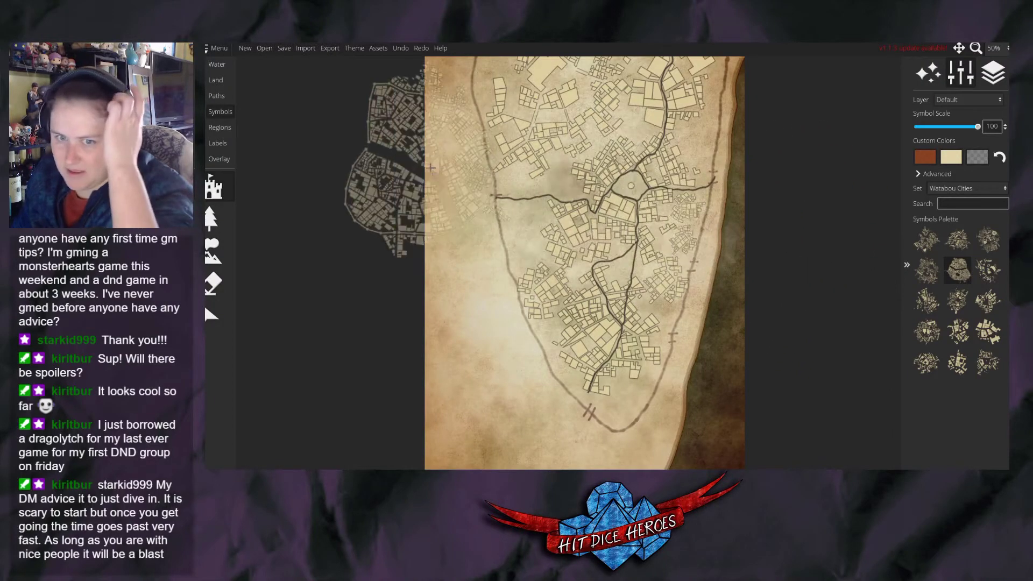
Try a round leafy tree symbol at scale 40 on the central plaza.
{"action": "left_click", "coordinate": [210, 224]}
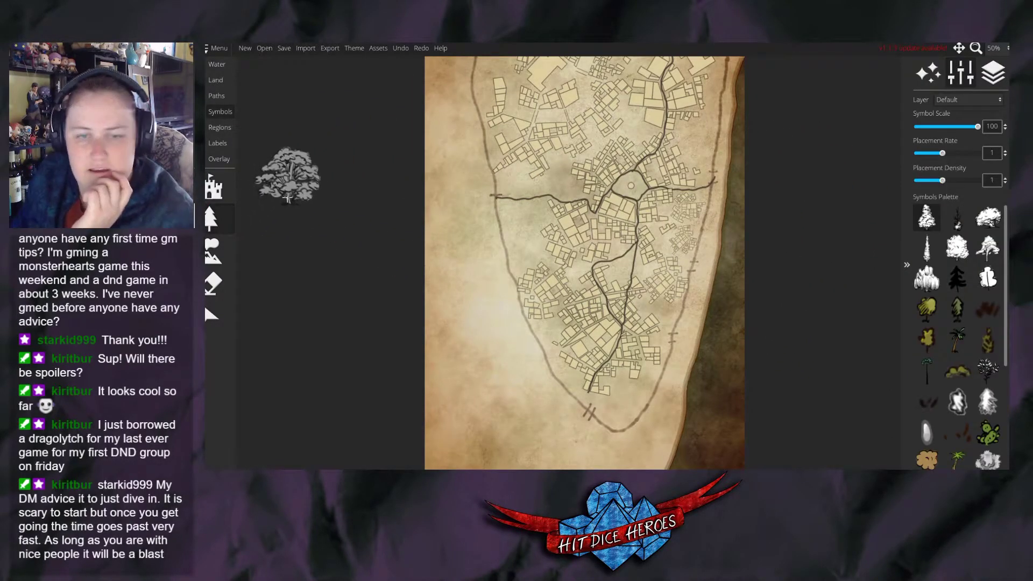
{"action": "scroll", "coordinate": [624, 188], "scroll_direction": "down", "scroll_amount": 7}
{"action": "scroll", "coordinate": [630, 185], "scroll_direction": "down", "scroll_amount": 2}
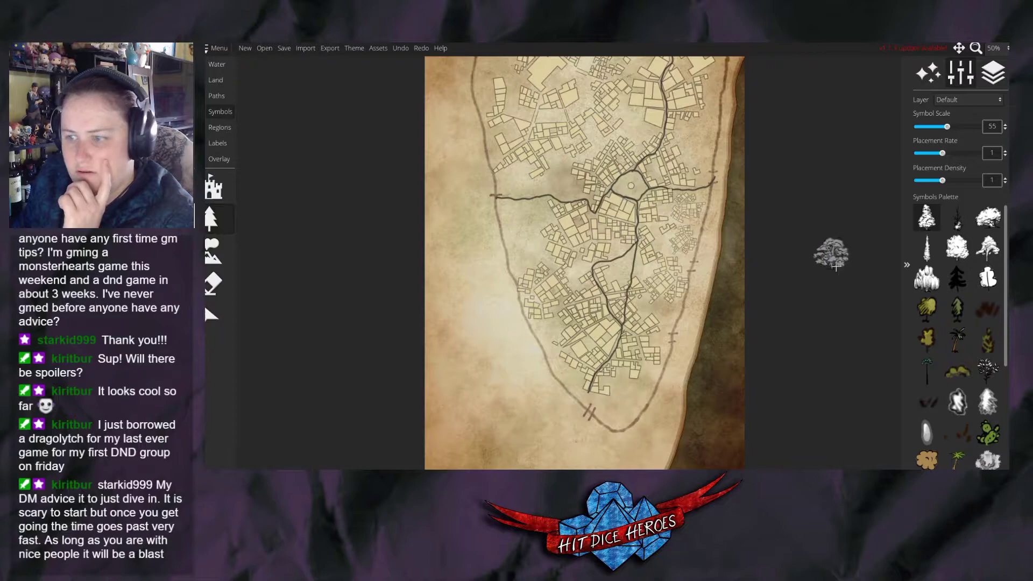
{"action": "scroll", "coordinate": [951, 375], "scroll_direction": "down", "scroll_amount": 5}
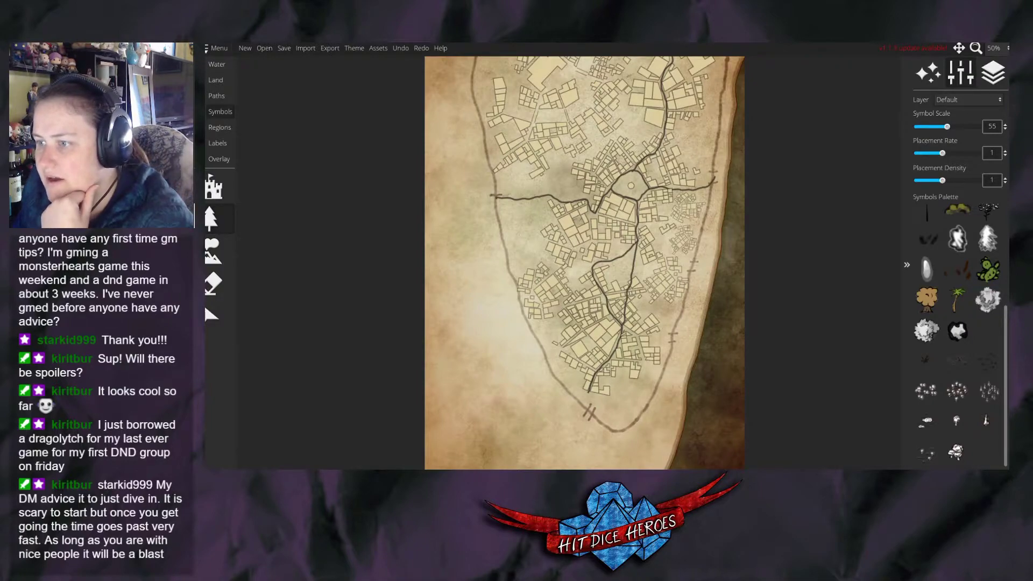
{"action": "scroll", "coordinate": [957, 269], "scroll_direction": "up", "scroll_amount": 5}
{"action": "left_click", "coordinate": [958, 248]}
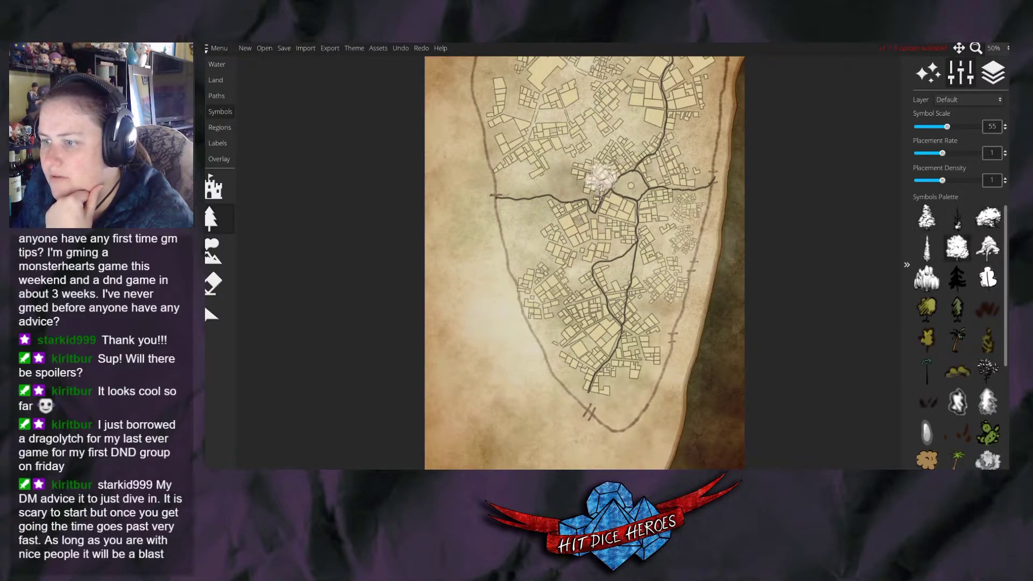
{"action": "scroll", "coordinate": [624, 191], "scroll_direction": "down", "scroll_amount": 2}
{"action": "scroll", "coordinate": [632, 193], "scroll_direction": "down", "scroll_amount": 1}
{"action": "left_click", "coordinate": [632, 192]}
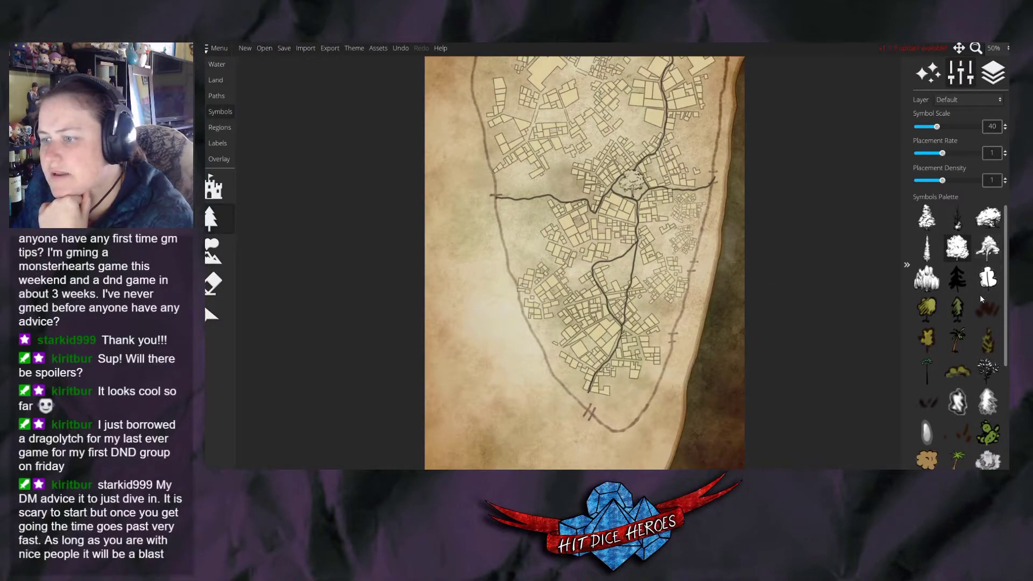
Try a broad tree symbol at scale 70 along the west gate road, and undo the tree placements.
{"action": "left_click", "coordinate": [988, 217]}
{"action": "scroll", "coordinate": [615, 196], "scroll_direction": "up", "scroll_amount": 4}
{"action": "scroll", "coordinate": [615, 196], "scroll_direction": "up", "scroll_amount": 2}
{"action": "left_click_drag", "start_coordinate": [538, 189], "coordinate": [562, 186]}
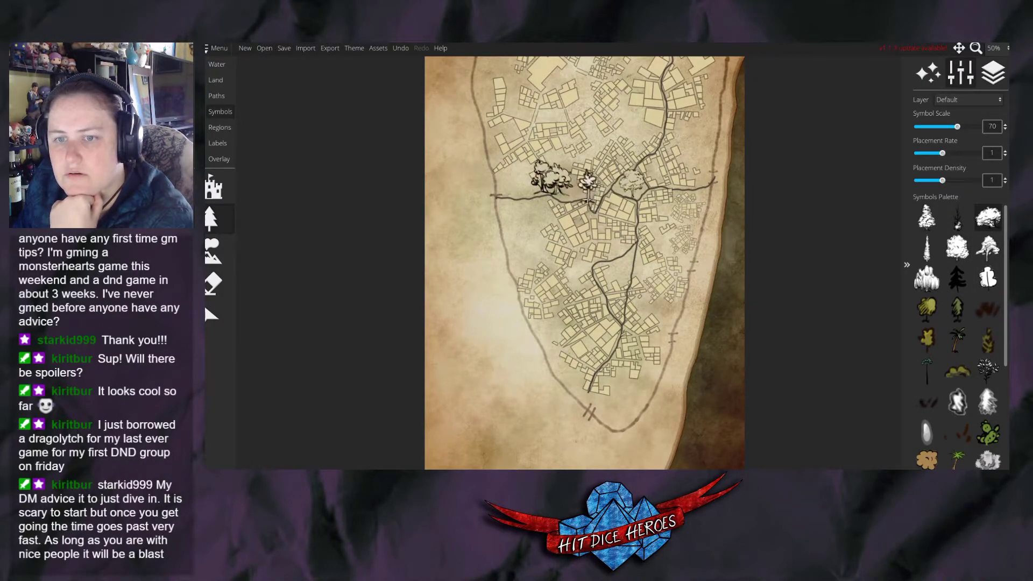
{"action": "key", "text": "ctrl+z"}
{"action": "key", "text": "ctrl+z"}
{"action": "key", "text": "ctrl+z"}
Choose the top-down tree symbol and place it at scale 15 on the central plaza.
{"action": "scroll", "coordinate": [970, 296], "scroll_direction": "down", "scroll_amount": 5}
{"action": "left_click", "coordinate": [986, 303]}
{"action": "scroll", "coordinate": [632, 178], "scroll_direction": "down", "scroll_amount": 7}
{"action": "scroll", "coordinate": [632, 179], "scroll_direction": "down", "scroll_amount": 3}
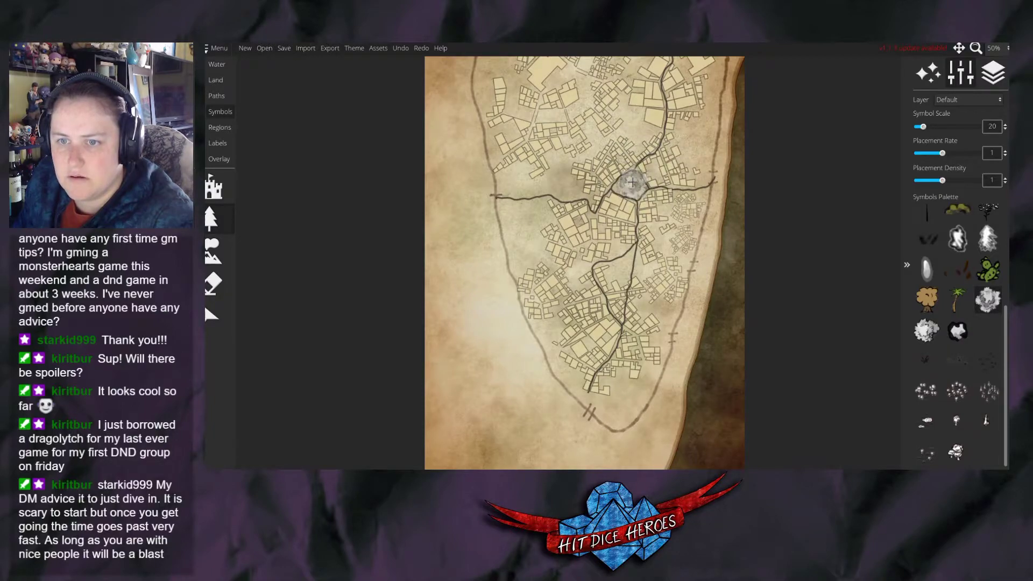
{"action": "scroll", "coordinate": [632, 183], "scroll_direction": "down", "scroll_amount": 1}
{"action": "left_click", "coordinate": [632, 184]}
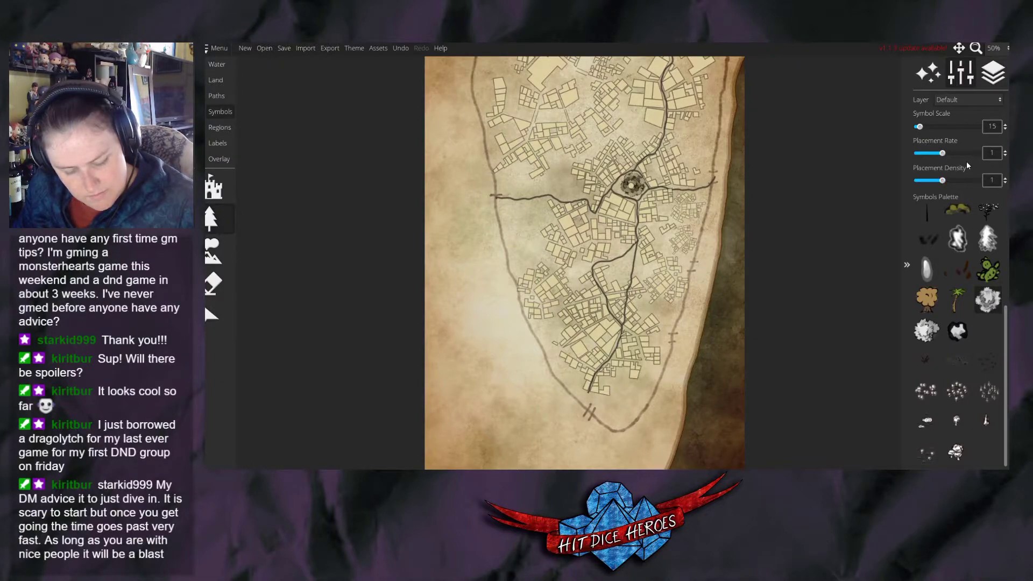
Undo the plaza tree, change the symbol layer, and place the top-down tree at scale 15 on the plaza again.
{"action": "left_click", "coordinate": [967, 103]}
{"action": "left_click", "coordinate": [961, 113]}
{"action": "key", "text": "ctrl+z"}
{"action": "left_click", "coordinate": [632, 183]}
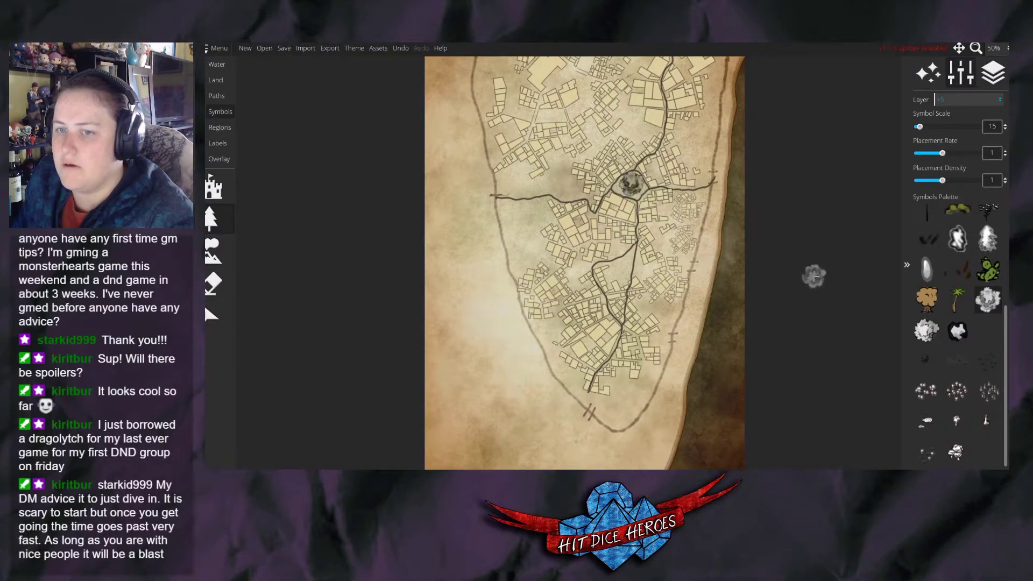
{"action": "scroll", "coordinate": [641, 194], "scroll_direction": "down", "scroll_amount": 1}
{"action": "scroll", "coordinate": [609, 109], "scroll_direction": "up", "scroll_amount": 1}
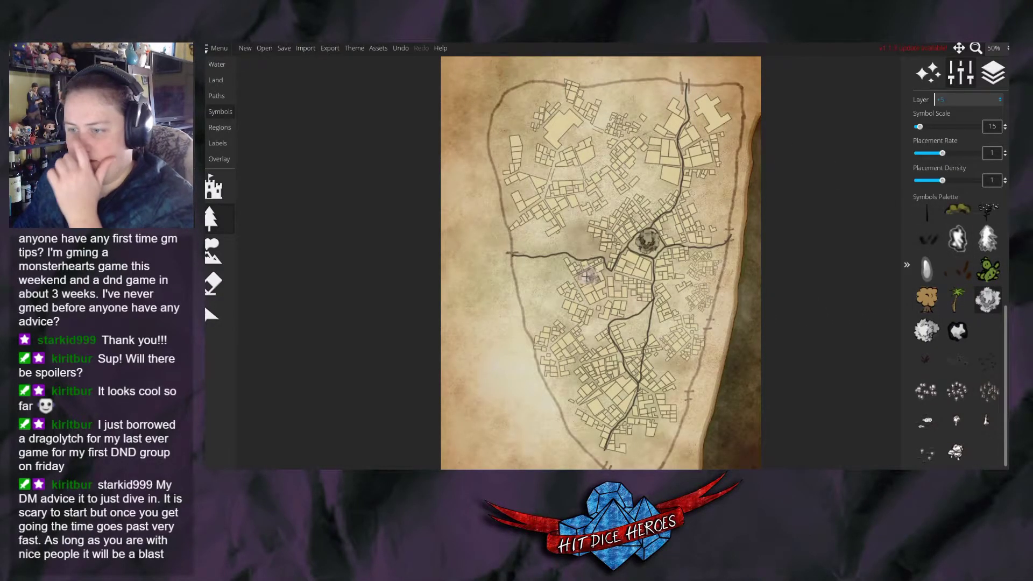
Choose the dense top-down tree symbol, try a curve of trees at scale 10 inside the east wall, and undo it.
{"action": "left_click", "coordinate": [924, 332]}
{"action": "scroll", "coordinate": [558, 267], "scroll_direction": "up", "scroll_amount": 1}
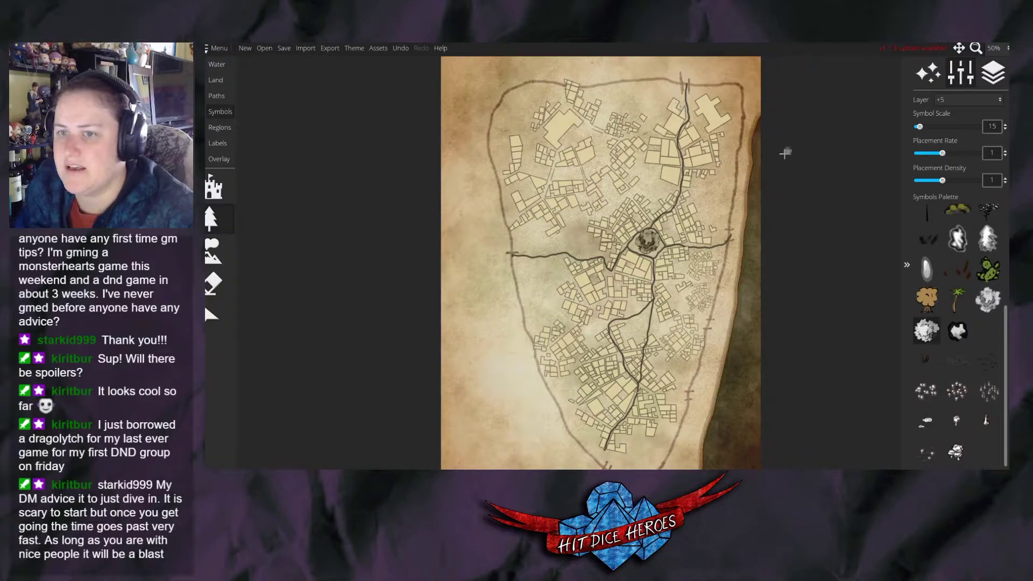
{"action": "scroll", "coordinate": [669, 178], "scroll_direction": "down", "scroll_amount": 1}
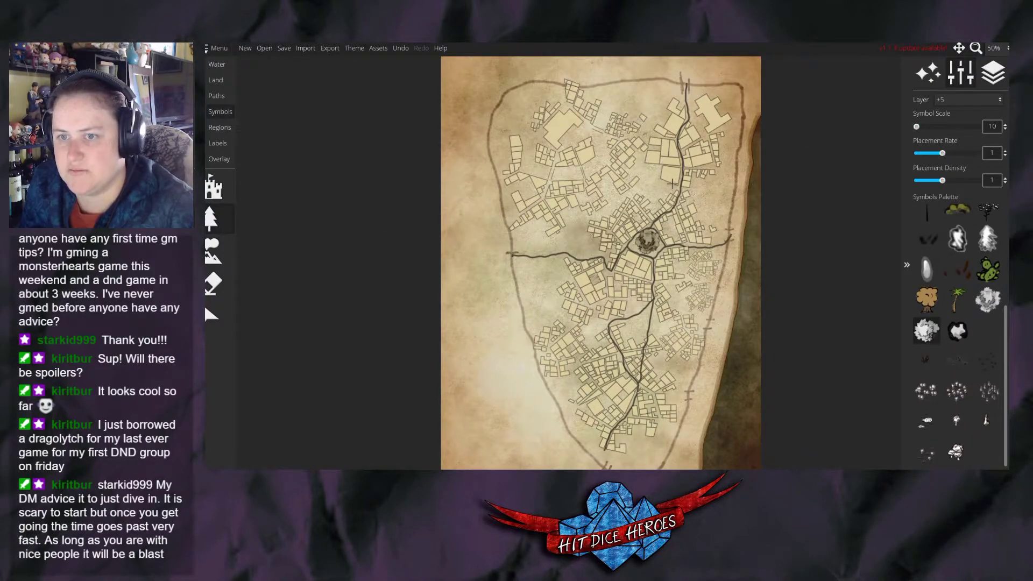
{"action": "left_click_drag", "start_coordinate": [718, 183], "coordinate": [725, 202]}
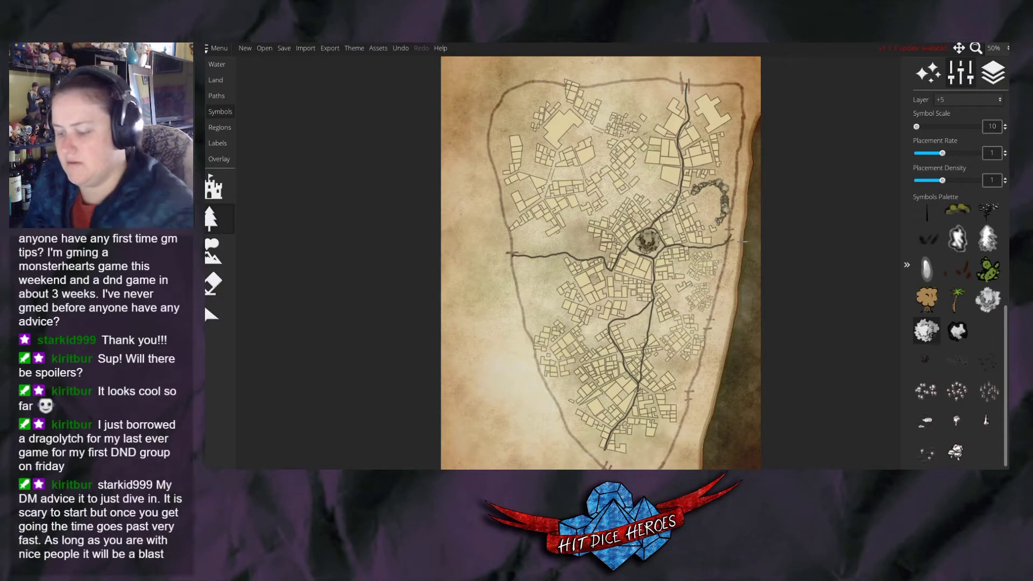
{"action": "key", "text": "ctrl+z"}
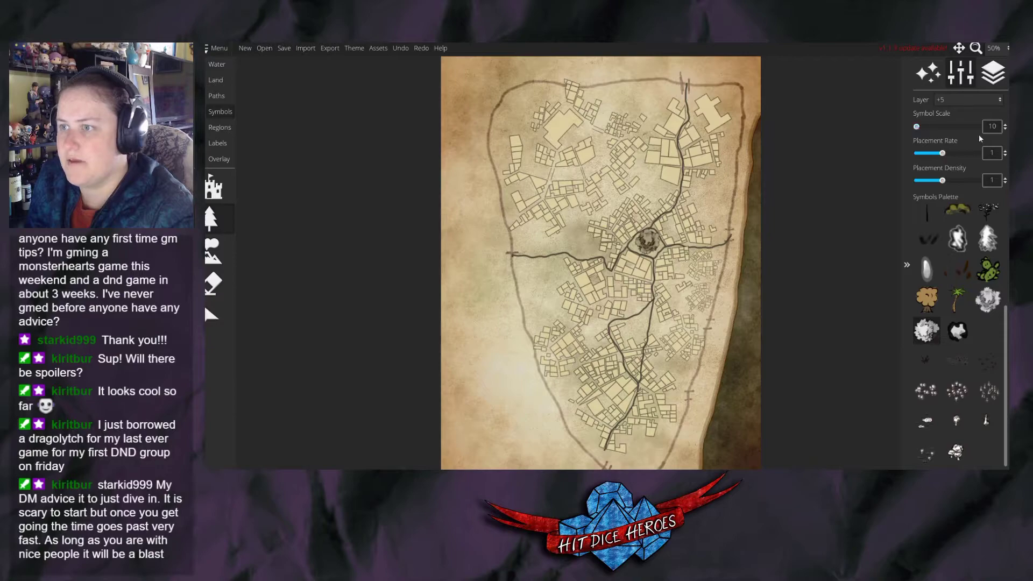
Place tree clusters at scale 20 inside the east wall, north of the plaza, near the west gate and along the northwest wall corner.
{"action": "mouse_move", "coordinate": [699, 186]}
{"action": "left_mouse_down"}
{"action": "mouse_move", "coordinate": [713, 218]}
{"action": "mouse_move", "coordinate": [729, 178]}
{"action": "mouse_move", "coordinate": [709, 188]}
{"action": "mouse_move", "coordinate": [717, 225]}
{"action": "mouse_move", "coordinate": [726, 188]}
{"action": "mouse_move", "coordinate": [722, 221]}
{"action": "left_mouse_up"}
{"action": "mouse_move", "coordinate": [656, 171]}
{"action": "left_mouse_down"}
{"action": "mouse_move", "coordinate": [646, 186]}
{"action": "mouse_move", "coordinate": [656, 192]}
{"action": "mouse_move", "coordinate": [650, 172]}
{"action": "left_mouse_up"}
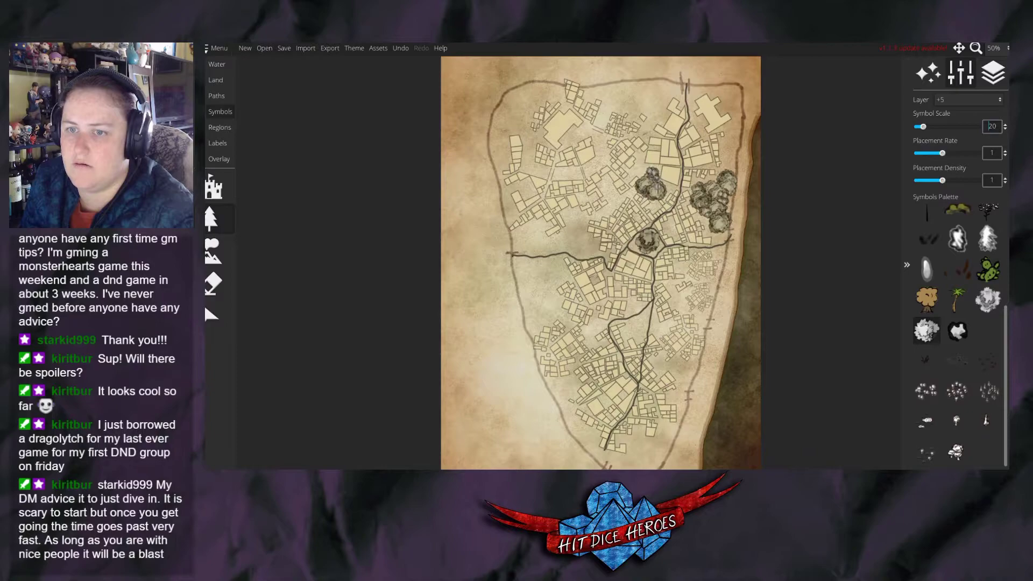
{"action": "left_click_drag", "start_coordinate": [520, 237], "coordinate": [534, 230]}
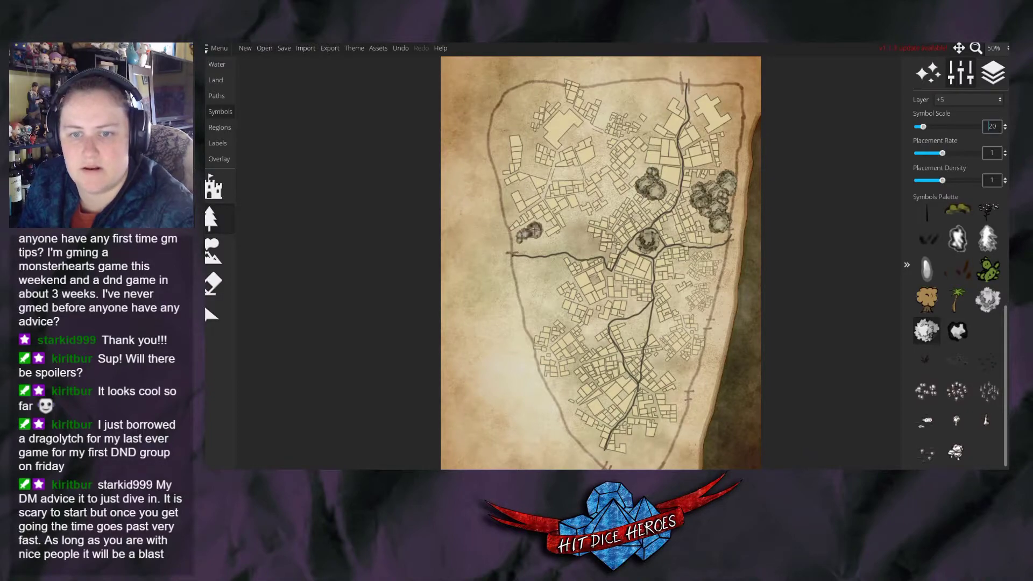
{"action": "mouse_move", "coordinate": [503, 129]}
{"action": "left_mouse_down"}
{"action": "mouse_move", "coordinate": [515, 97]}
{"action": "mouse_move", "coordinate": [537, 90]}
{"action": "left_mouse_up"}
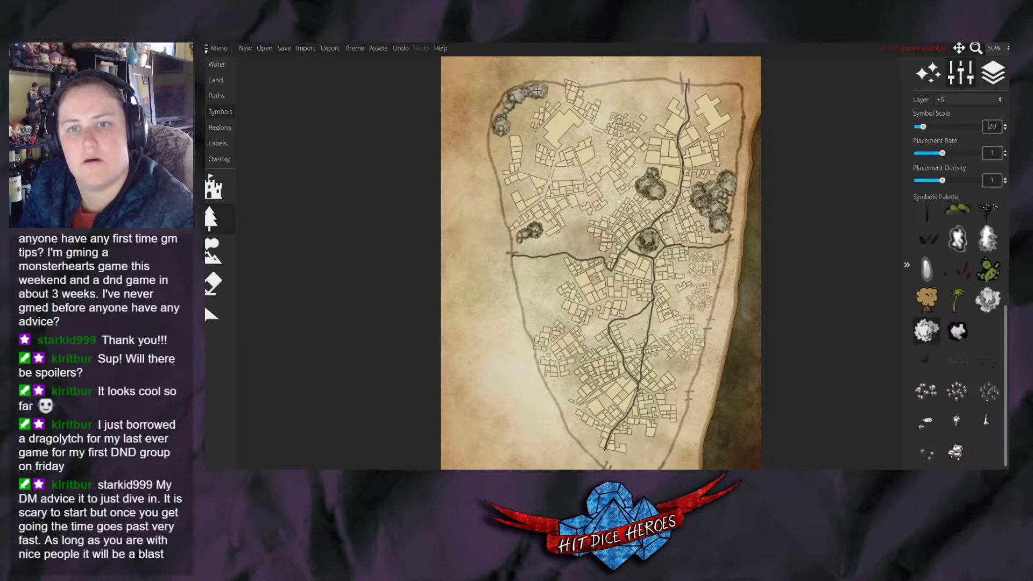
Add scale 20 trees in the northeast corner, among the northern blocks, and as a grove south of the west gate.
{"action": "left_click", "coordinate": [728, 101]}
{"action": "left_click_drag", "start_coordinate": [603, 93], "coordinate": [619, 105]}
{"action": "mouse_move", "coordinate": [530, 275]}
{"action": "left_mouse_down"}
{"action": "mouse_move", "coordinate": [523, 269]}
{"action": "mouse_move", "coordinate": [553, 301]}
{"action": "mouse_move", "coordinate": [542, 323]}
{"action": "mouse_move", "coordinate": [526, 286]}
{"action": "mouse_move", "coordinate": [544, 311]}
{"action": "mouse_move", "coordinate": [536, 278]}
{"action": "mouse_move", "coordinate": [551, 330]}
{"action": "left_mouse_up"}
Place a single scale 15 tree among the blocks southwest of the plaza, and erase the grove south of the west gate.
{"action": "scroll", "coordinate": [550, 351], "scroll_direction": "down", "scroll_amount": 5}
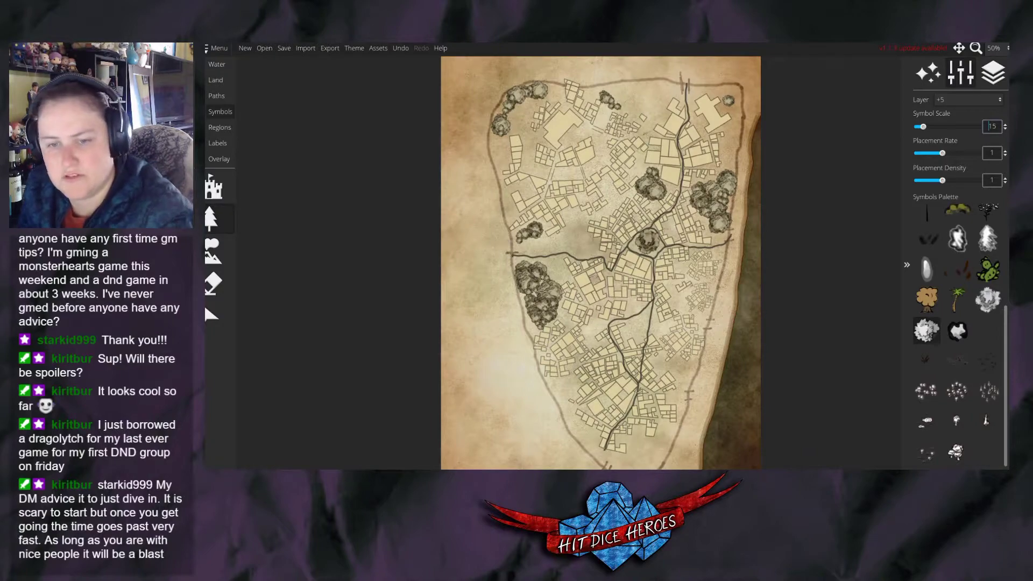
{"action": "left_click", "coordinate": [603, 308]}
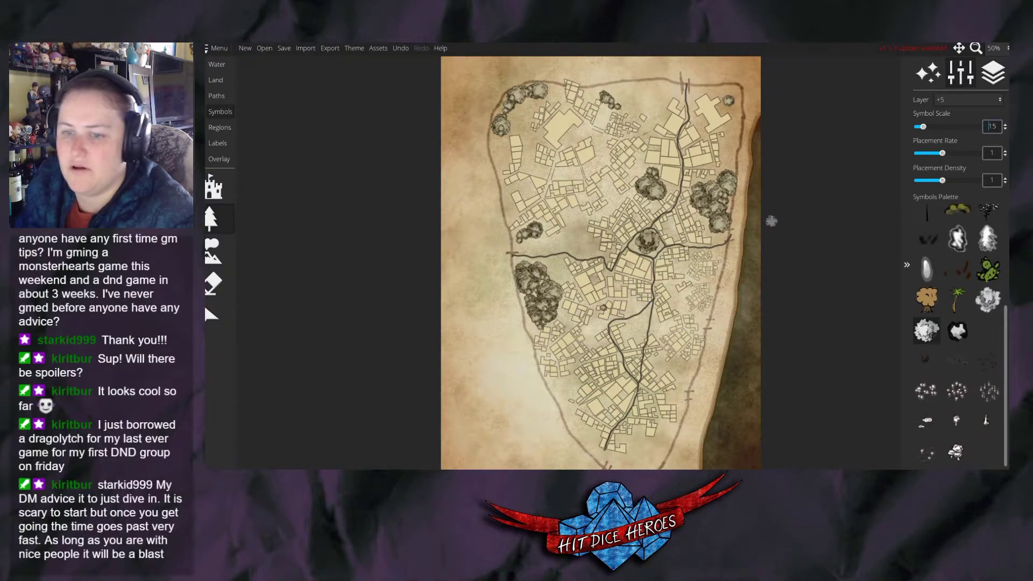
{"action": "mouse_move", "coordinate": [579, 299]}
{"action": "left_mouse_down"}
{"action": "mouse_move", "coordinate": [541, 305]}
{"action": "mouse_move", "coordinate": [530, 277]}
{"action": "left_mouse_up"}
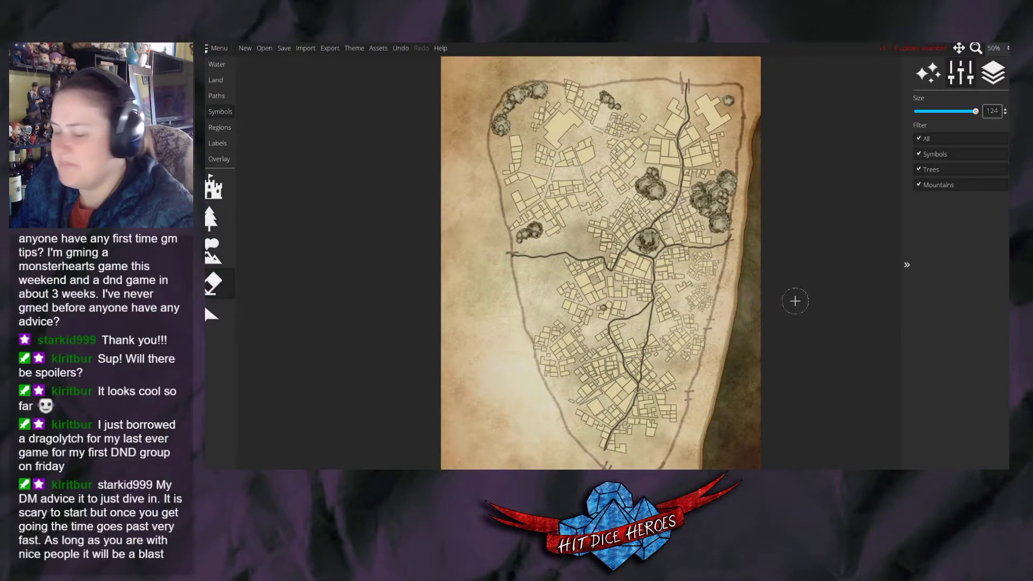
Switch to the building symbols, check the Colored Ships set, expand the advanced options, and choose the All set.
{"action": "left_click", "coordinate": [213, 213]}
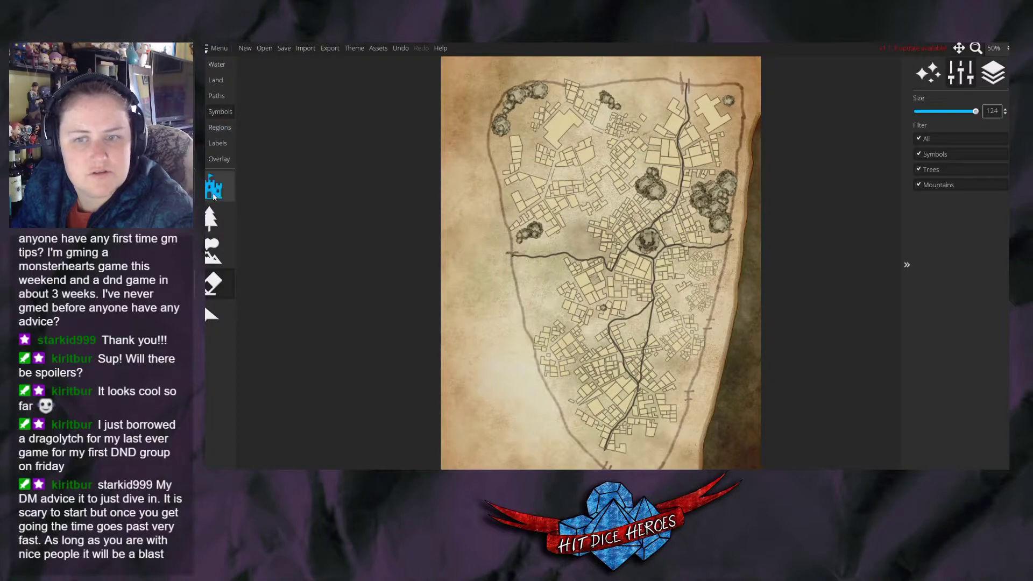
{"action": "left_click", "coordinate": [214, 188]}
{"action": "left_click", "coordinate": [936, 201]}
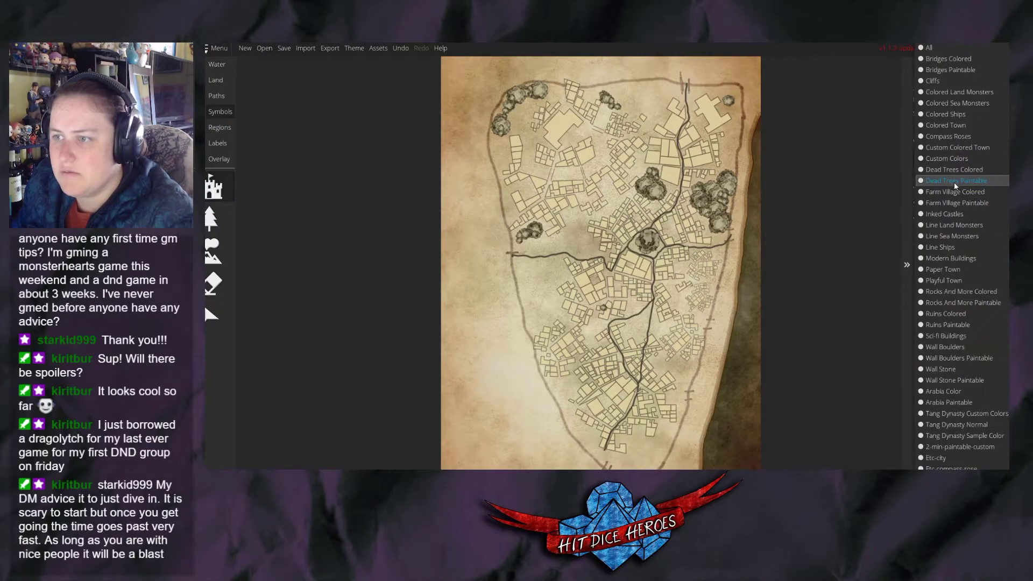
{"action": "left_click", "coordinate": [925, 114]}
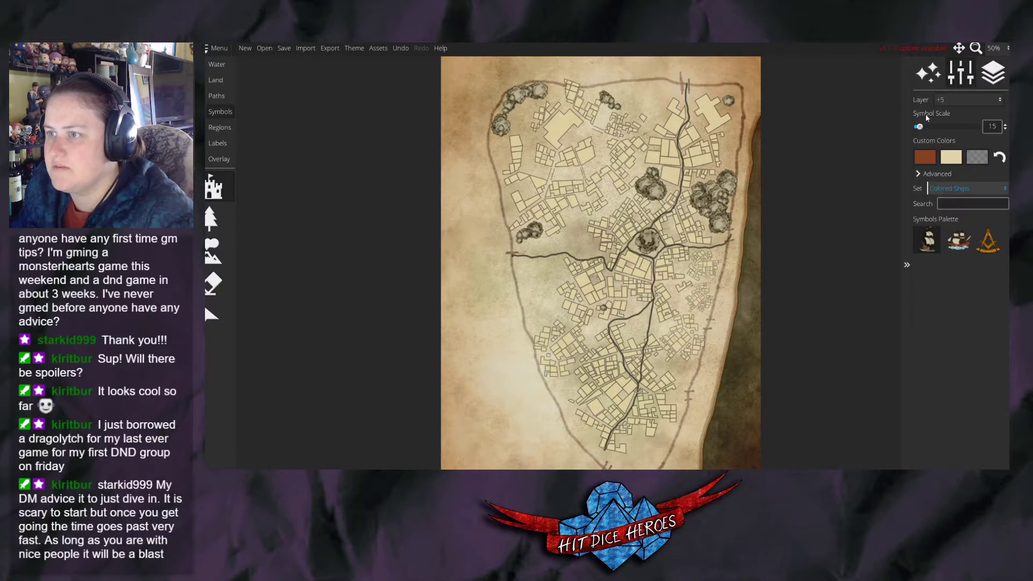
{"action": "left_click", "coordinate": [917, 174]}
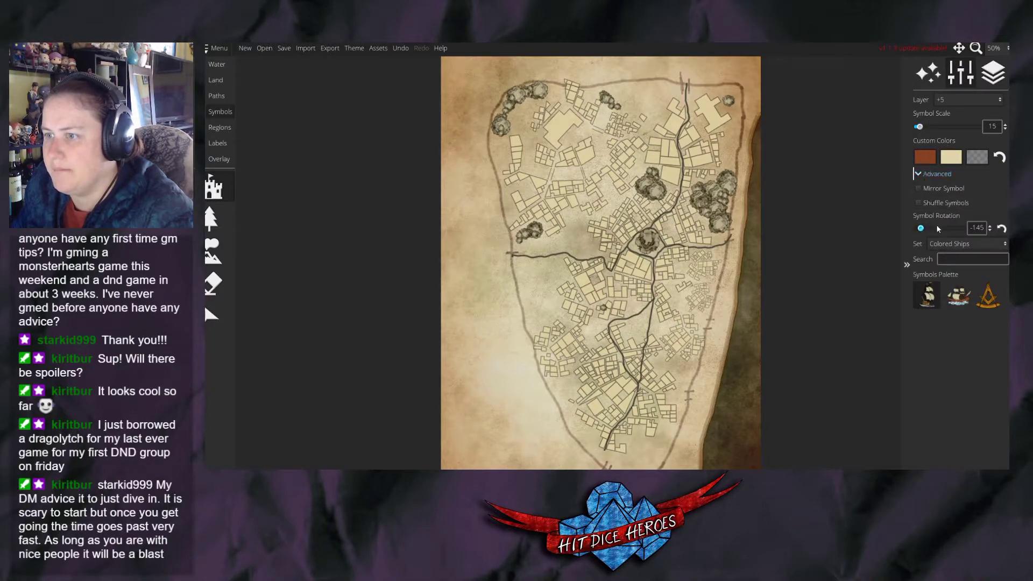
{"action": "left_click", "coordinate": [963, 243]}
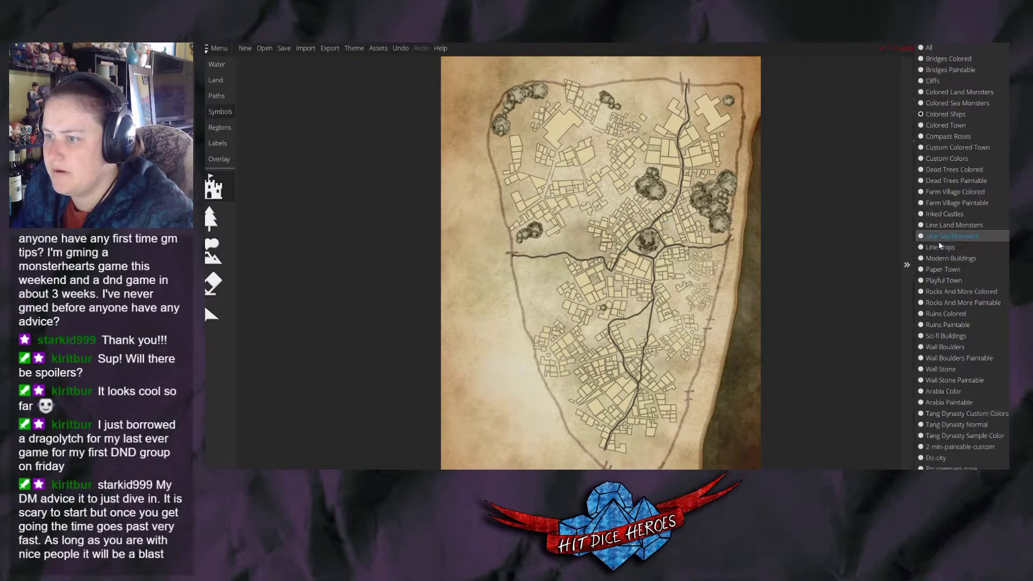
{"action": "left_click", "coordinate": [923, 50]}
Browse the full symbol palette and preview the castle symbol over the city up to scale 100.
{"action": "scroll", "coordinate": [957, 405], "scroll_direction": "down", "scroll_amount": 5}
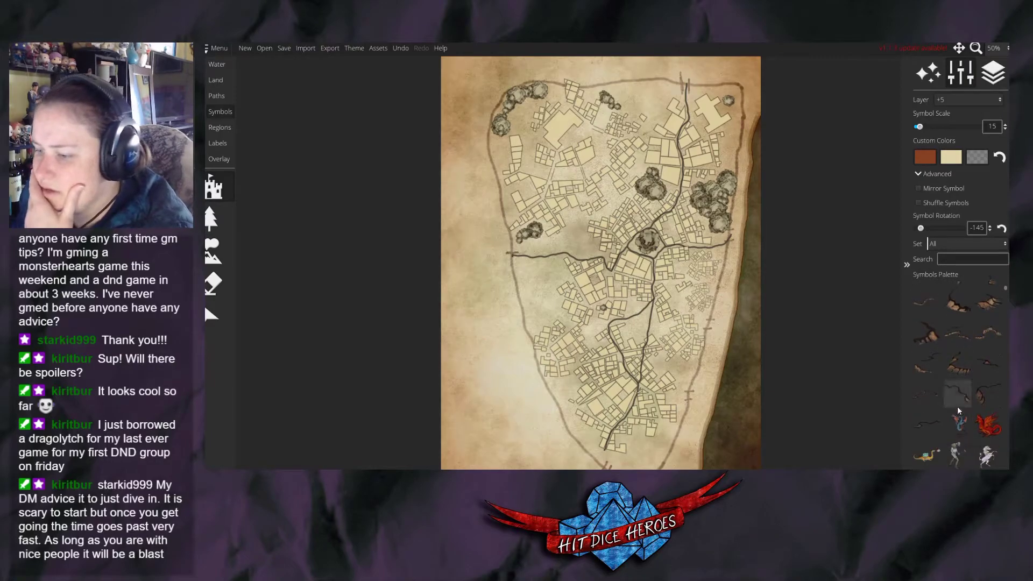
{"action": "scroll", "coordinate": [957, 402], "scroll_direction": "down", "scroll_amount": 5}
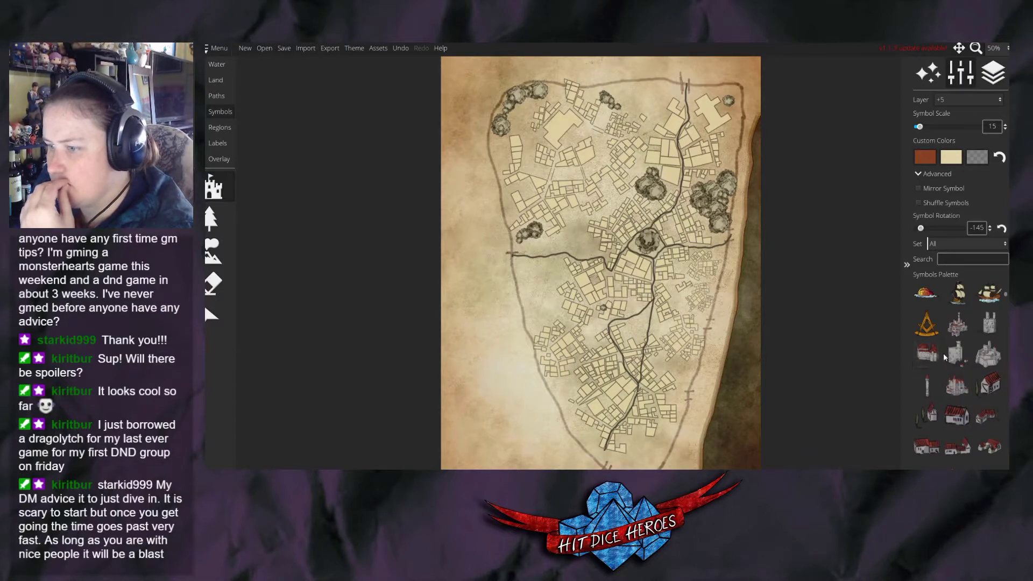
{"action": "scroll", "coordinate": [602, 264], "scroll_direction": "up", "scroll_amount": 10}
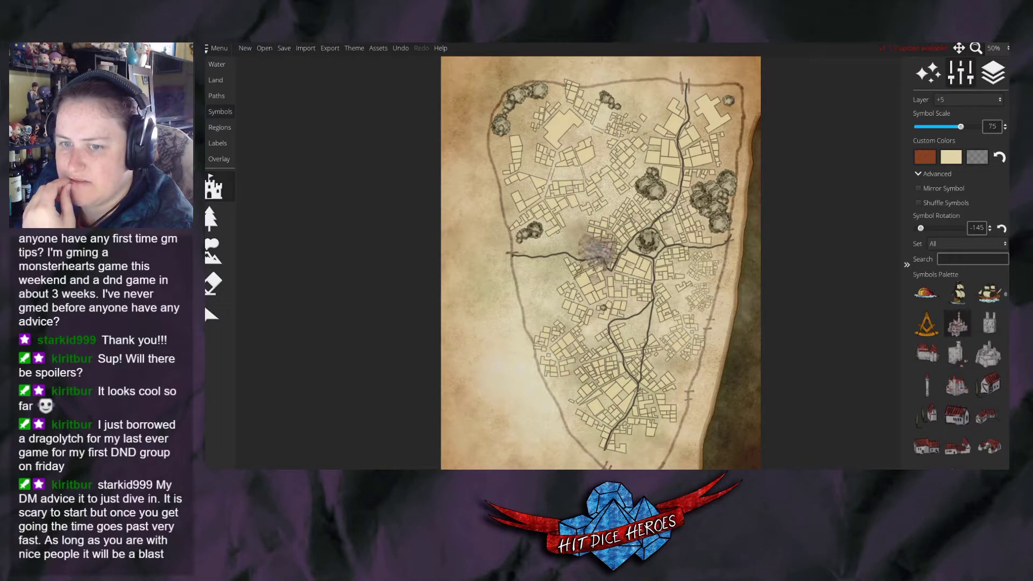
{"action": "left_click", "coordinate": [987, 325]}
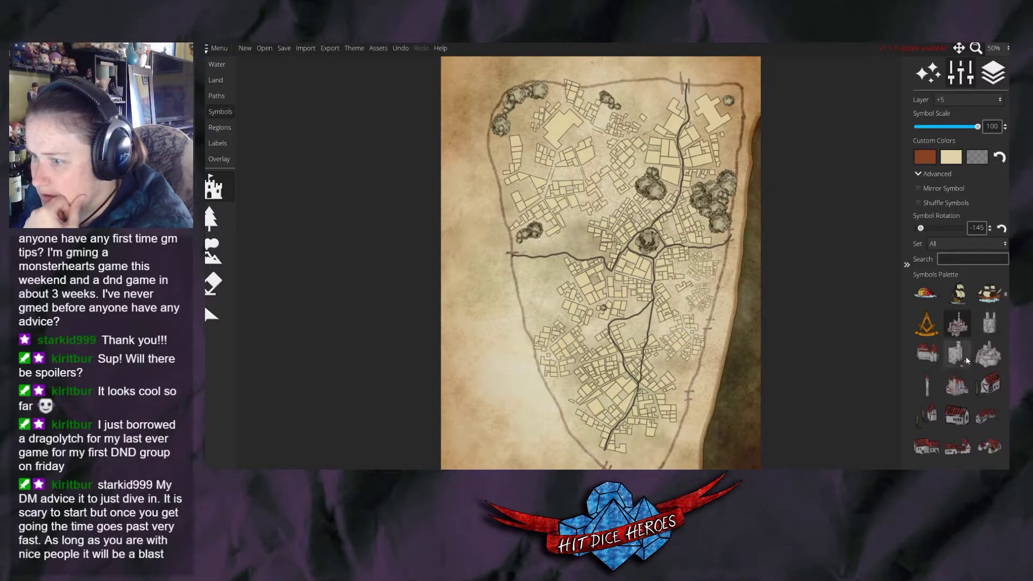
{"action": "scroll", "coordinate": [947, 370], "scroll_direction": "down", "scroll_amount": 1}
Choose the tall tower symbol, turn its rotation to 5, and set its scale to 75 over the south gate.
{"action": "left_click", "coordinate": [926, 361]}
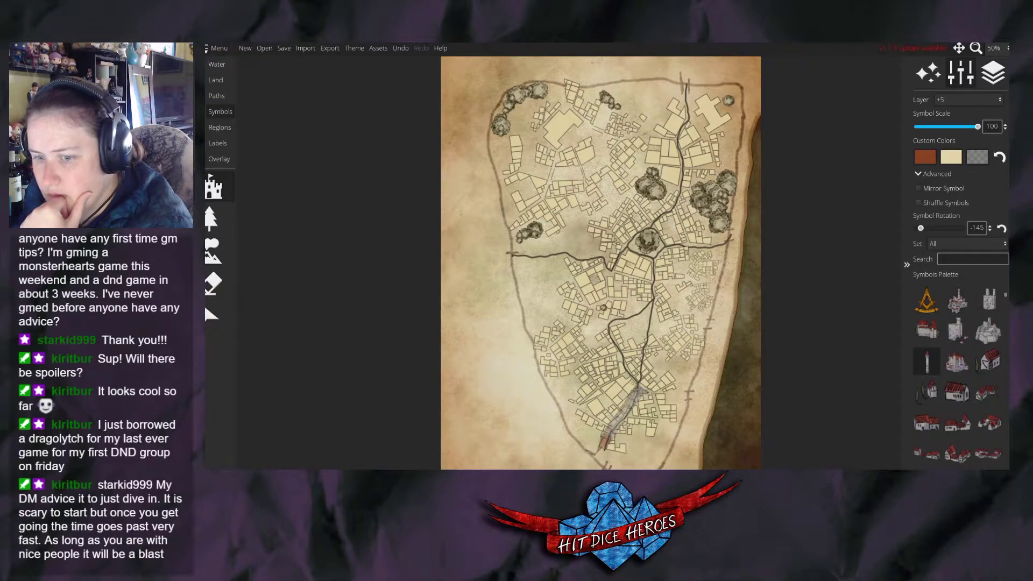
{"action": "key", "text": "period"}
{"action": "key", "text": "period"}
{"action": "key", "text": "period"}
{"action": "key", "text": "period"}
{"action": "key", "text": "period"}
{"action": "key", "text": "period"}
{"action": "key", "text": "period"}
{"action": "key", "text": "period"}
{"action": "key", "text": "period"}
{"action": "key", "text": "period"}
{"action": "key", "text": "period"}
{"action": "key", "text": "period"}
{"action": "key", "text": "period"}
{"action": "key", "text": "period"}
{"action": "key", "text": "period"}
{"action": "key", "text": "period"}
{"action": "key", "text": "period"}
{"action": "key", "text": "period"}
{"action": "key", "text": "period"}
{"action": "key", "text": "period"}
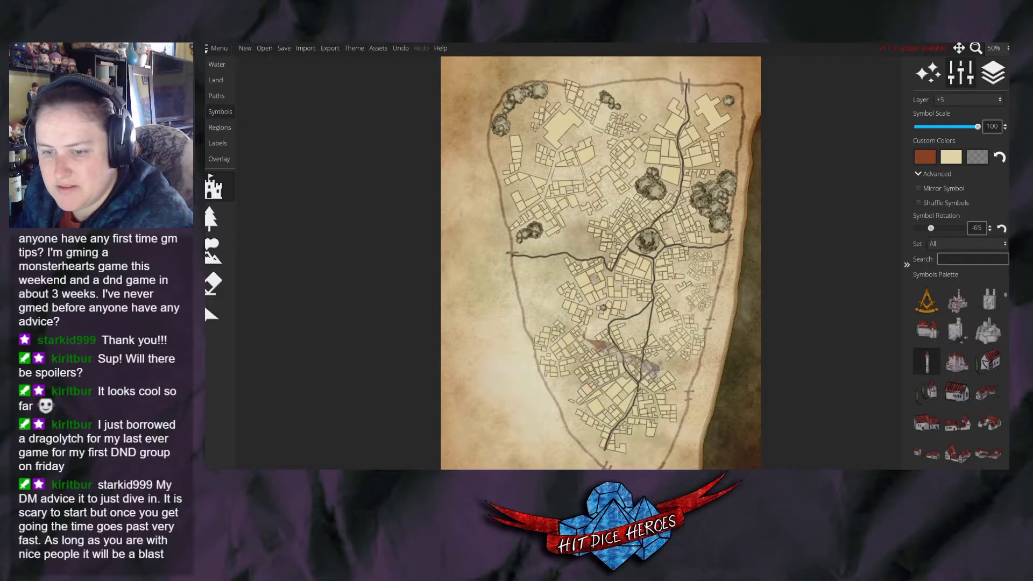
{"action": "key", "text": "period"}
{"action": "key", "text": "period"}
{"action": "key", "text": "period"}
{"action": "key", "text": "period"}
{"action": "key", "text": "bracketleft"}
{"action": "key", "text": "bracketleft"}
{"action": "key", "text": "bracketleft"}
{"action": "key", "text": "bracketleft"}
{"action": "key", "text": "bracketleft"}
{"action": "left_click_drag", "start_coordinate": [651, 370], "coordinate": [694, 208]}
{"action": "key", "text": "bracketright"}
{"action": "key", "text": "bracketright"}
{"action": "key", "text": "bracketright"}
{"action": "key", "text": "bracketright"}
{"action": "key", "text": "bracketright"}
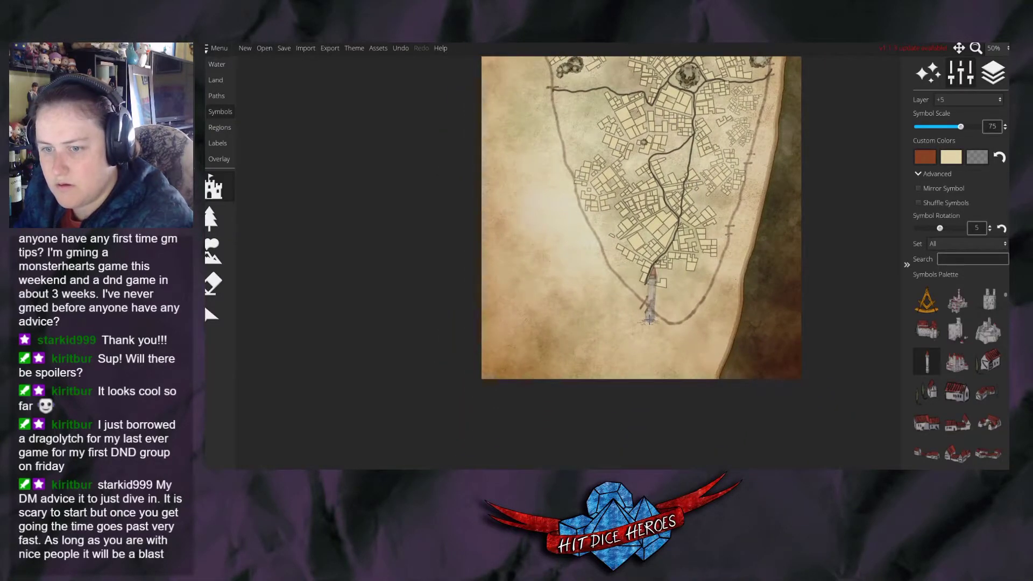
Place two tall towers at scale 35 and rotation 0 on the two posts of the south gate.
{"action": "scroll", "coordinate": [651, 321], "scroll_direction": "up", "scroll_amount": 4}
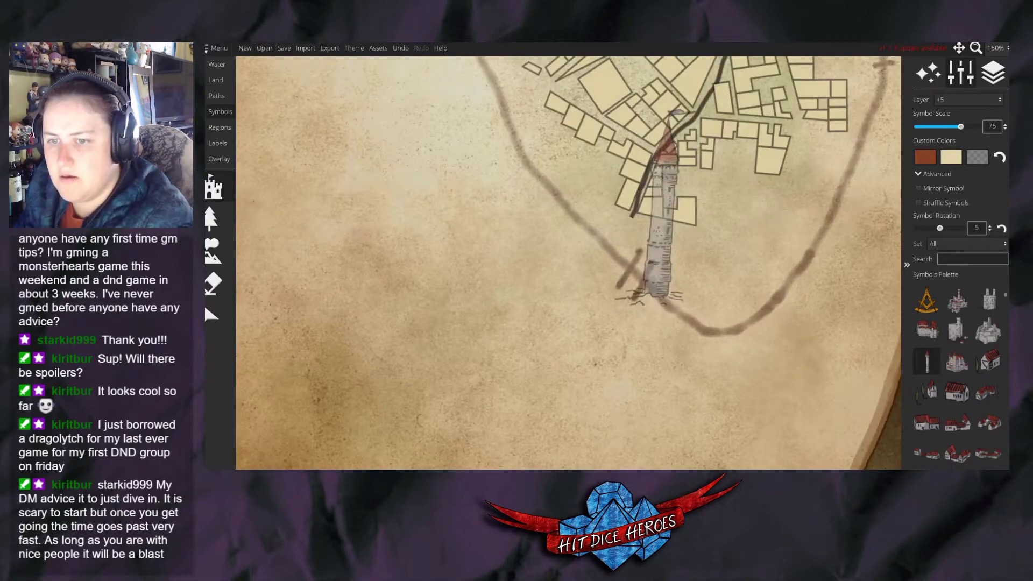
{"action": "key", "text": "period"}
{"action": "key", "text": "comma"}
{"action": "key", "text": "comma"}
{"action": "key", "text": "comma"}
{"action": "key", "text": "bracketleft"}
{"action": "key", "text": "bracketleft"}
{"action": "key", "text": "bracketleft"}
{"action": "key", "text": "bracketleft"}
{"action": "key", "text": "bracketleft"}
{"action": "key", "text": "bracketleft"}
{"action": "key", "text": "bracketleft"}
{"action": "key", "text": "bracketleft"}
{"action": "key", "text": "period"}
{"action": "left_click", "coordinate": [626, 237]}
{"action": "left_click", "coordinate": [645, 250]}
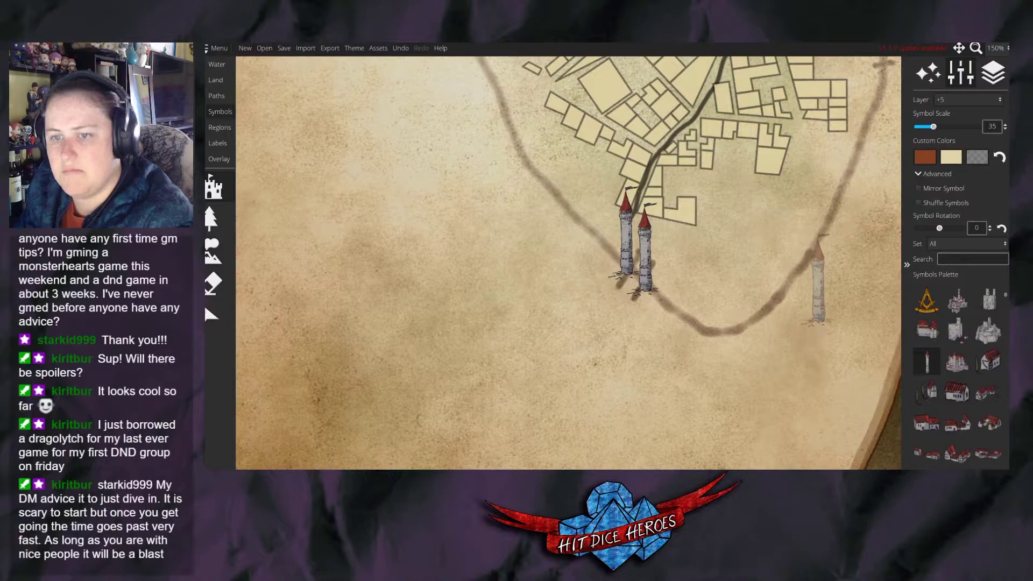
Choose the steepled church symbol and try it at scale 65 beside the western tower of the south gate.
{"action": "key", "text": "bracketleft"}
{"action": "key", "text": "bracketleft"}
{"action": "scroll", "coordinate": [951, 350], "scroll_direction": "down", "scroll_amount": 2}
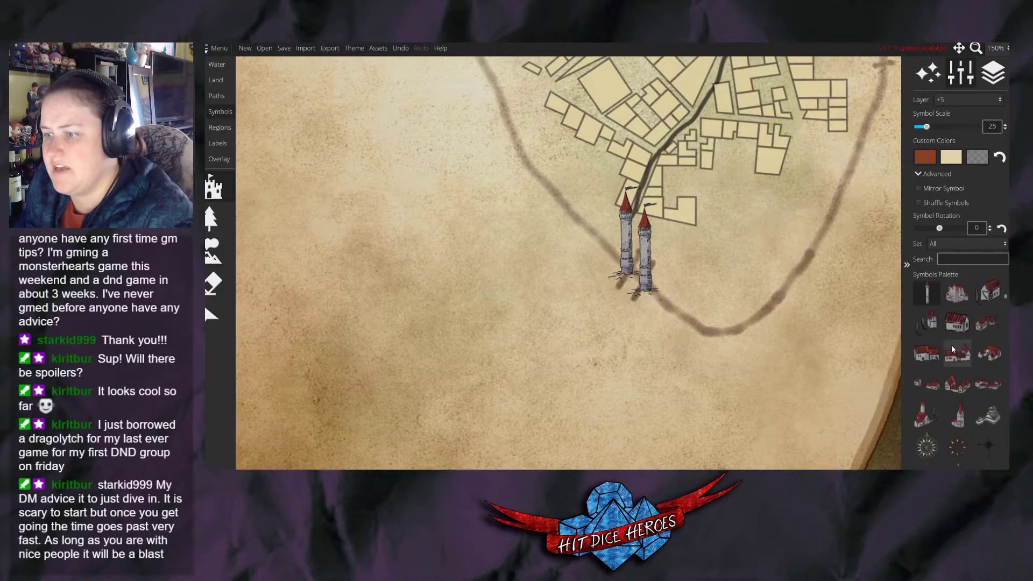
{"action": "scroll", "coordinate": [970, 384], "scroll_direction": "down", "scroll_amount": 5}
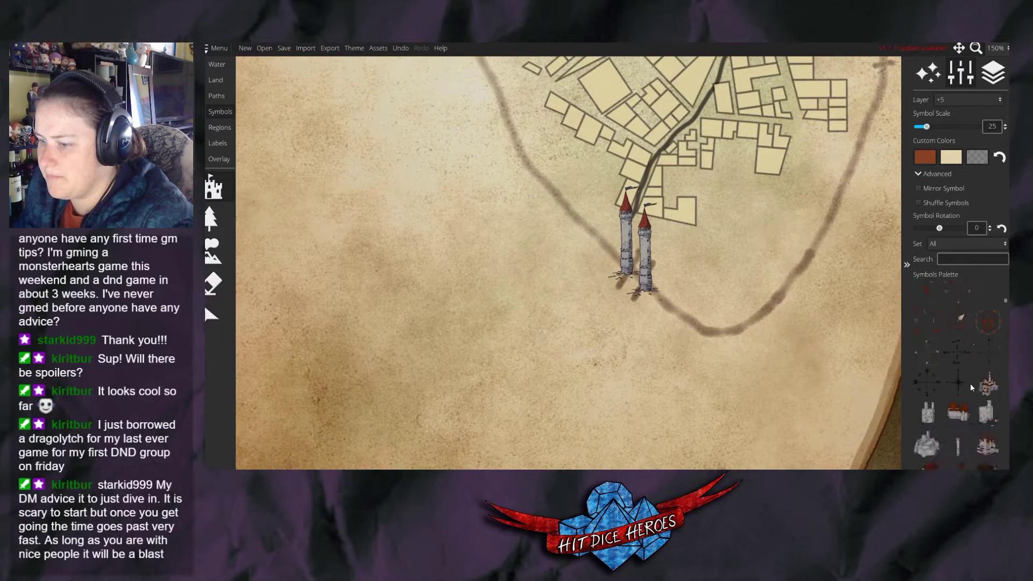
{"action": "scroll", "coordinate": [969, 390], "scroll_direction": "down", "scroll_amount": 5}
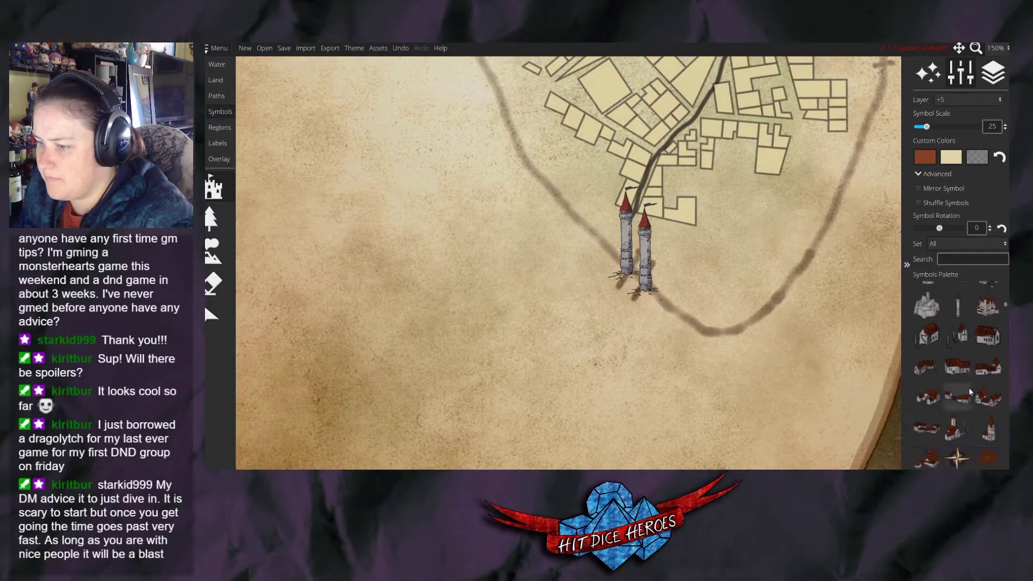
{"action": "left_click", "coordinate": [988, 383]}
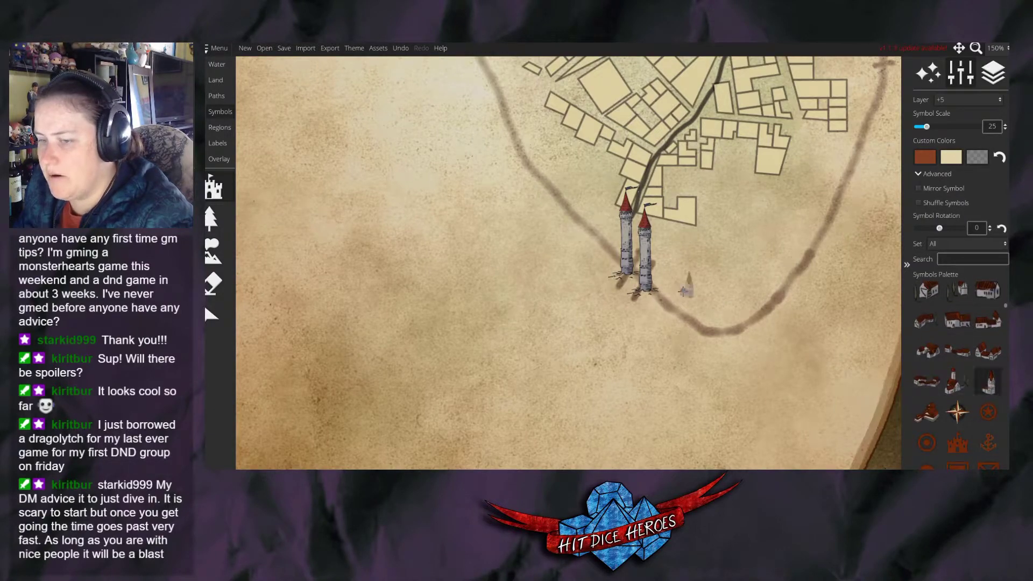
{"action": "scroll", "coordinate": [671, 266], "scroll_direction": "up", "scroll_amount": 7}
{"action": "scroll", "coordinate": [672, 266], "scroll_direction": "up", "scroll_amount": 1}
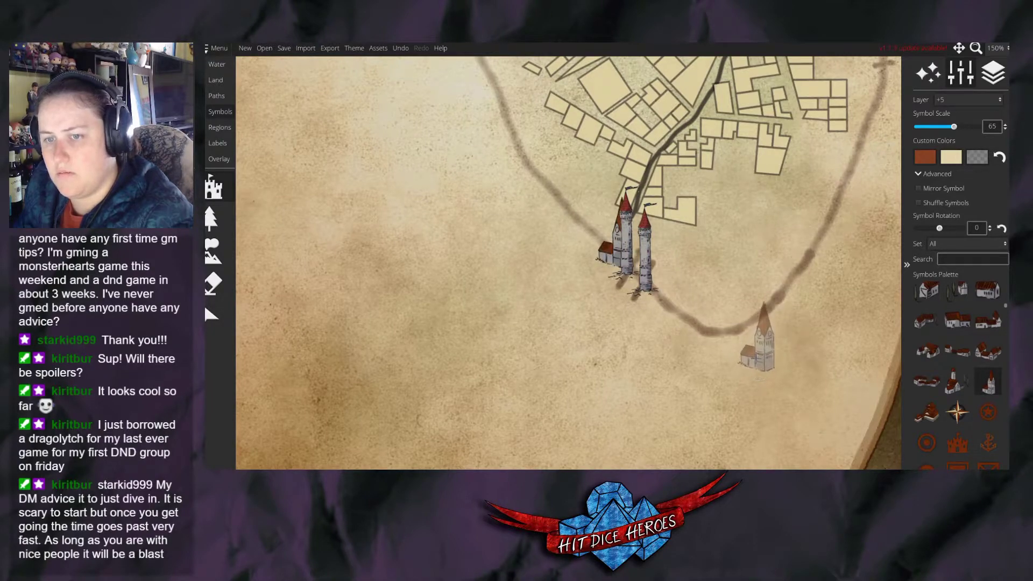
Undo the church and both tower symbols at the south gate.
{"action": "key", "text": "ctrl+z"}
{"action": "key", "text": "ctrl+z"}
{"action": "left_click", "coordinate": [619, 237]}
{"action": "key", "text": "ctrl+z"}
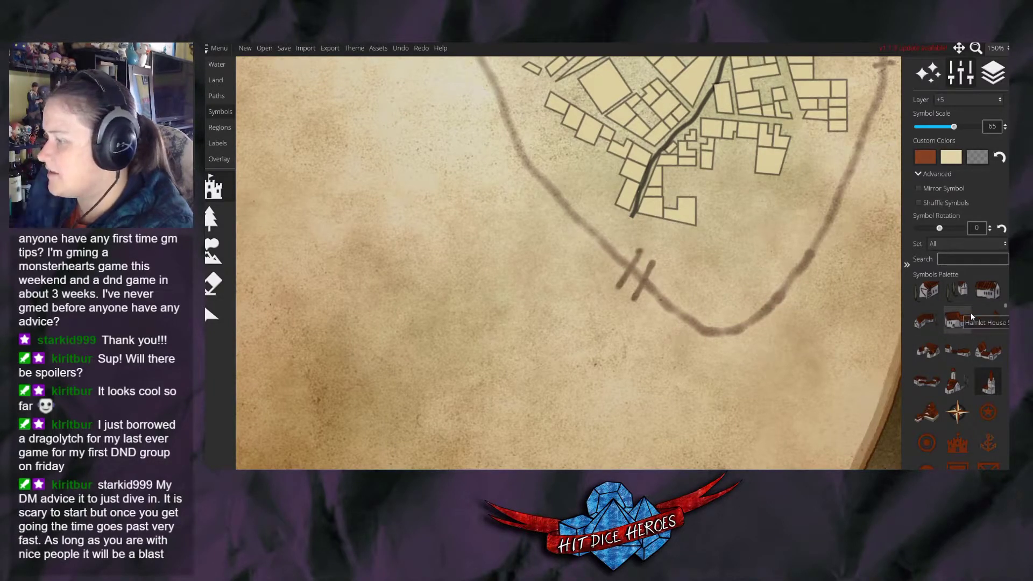
Look through the house symbols and try the long, low hamlet building at scale 65 over the south gate.
{"action": "scroll", "coordinate": [943, 347], "scroll_direction": "down", "scroll_amount": 2}
{"action": "scroll", "coordinate": [942, 347], "scroll_direction": "up", "scroll_amount": 2}
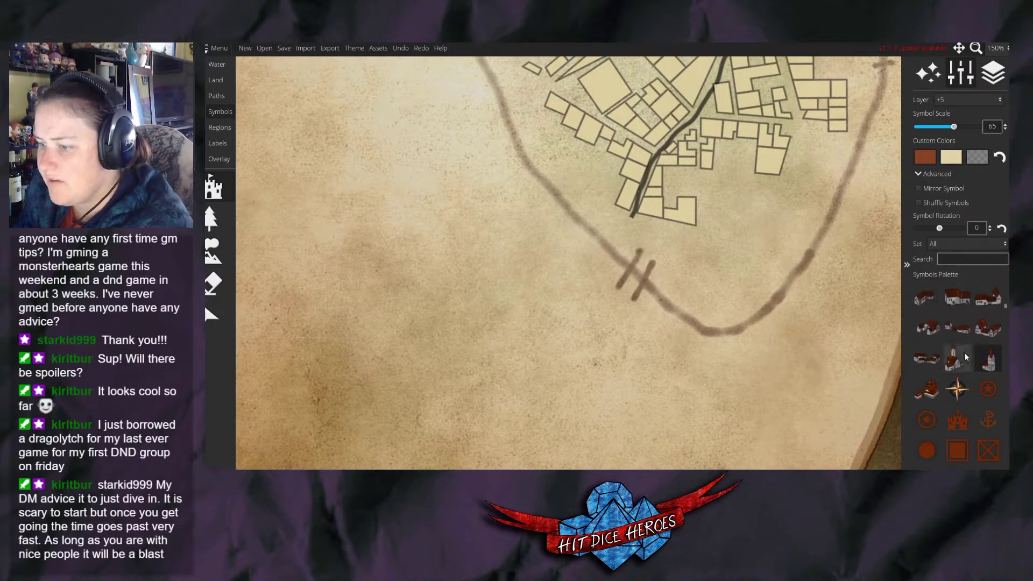
{"action": "scroll", "coordinate": [953, 355], "scroll_direction": "up", "scroll_amount": 3}
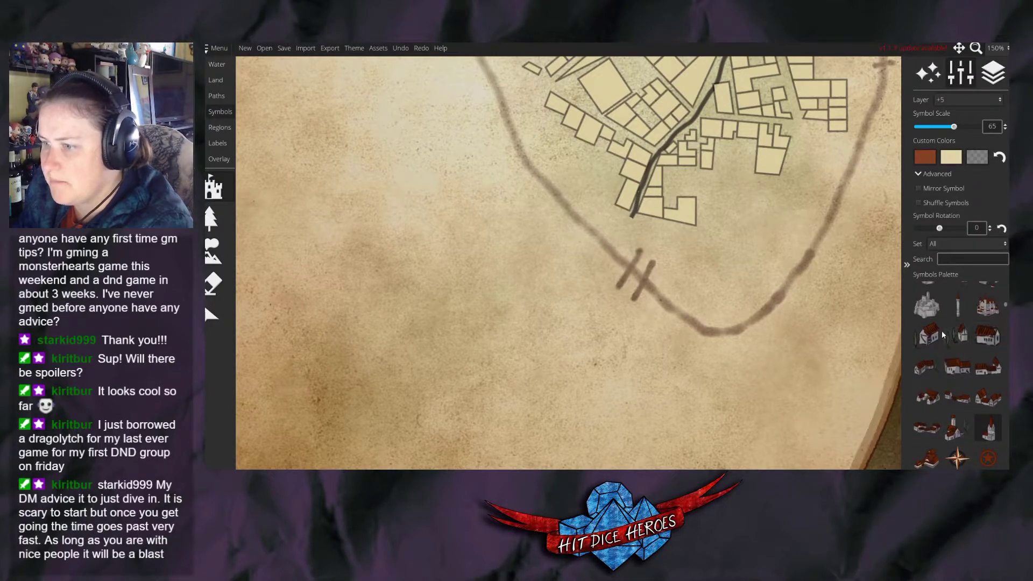
{"action": "left_click", "coordinate": [935, 334]}
{"action": "scroll", "coordinate": [940, 344], "scroll_direction": "down", "scroll_amount": 2}
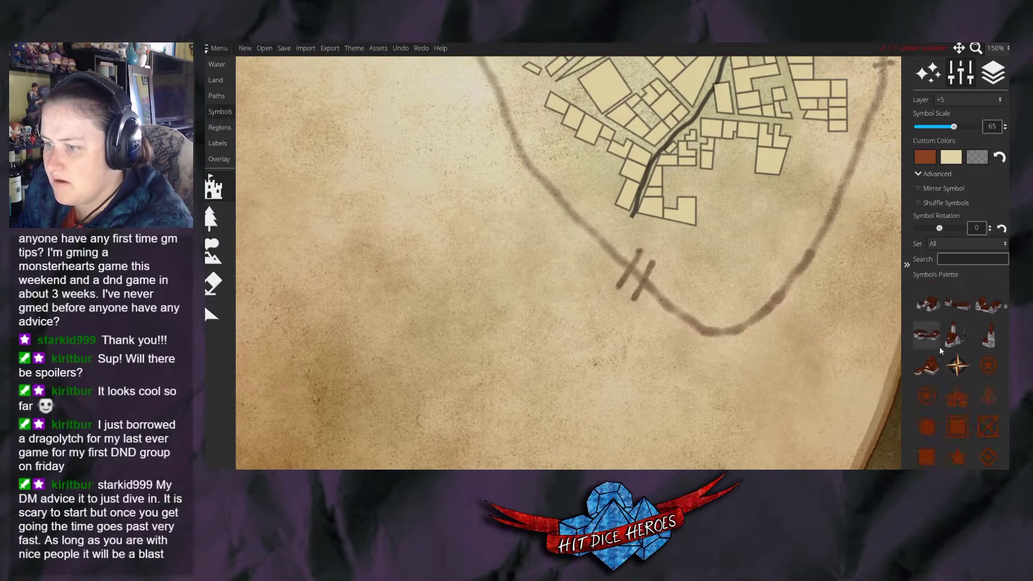
{"action": "scroll", "coordinate": [956, 347], "scroll_direction": "up", "scroll_amount": 1}
{"action": "left_click", "coordinate": [958, 375]}
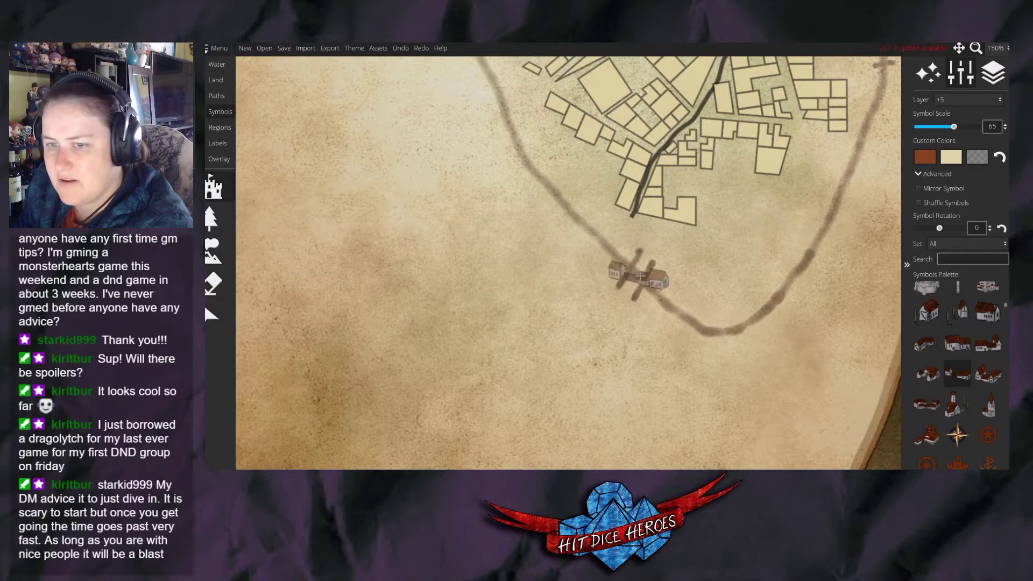
Browse the remaining symbol sets for pieces suited to the city's gates and walls.
{"action": "scroll", "coordinate": [976, 366], "scroll_direction": "down", "scroll_amount": 5}
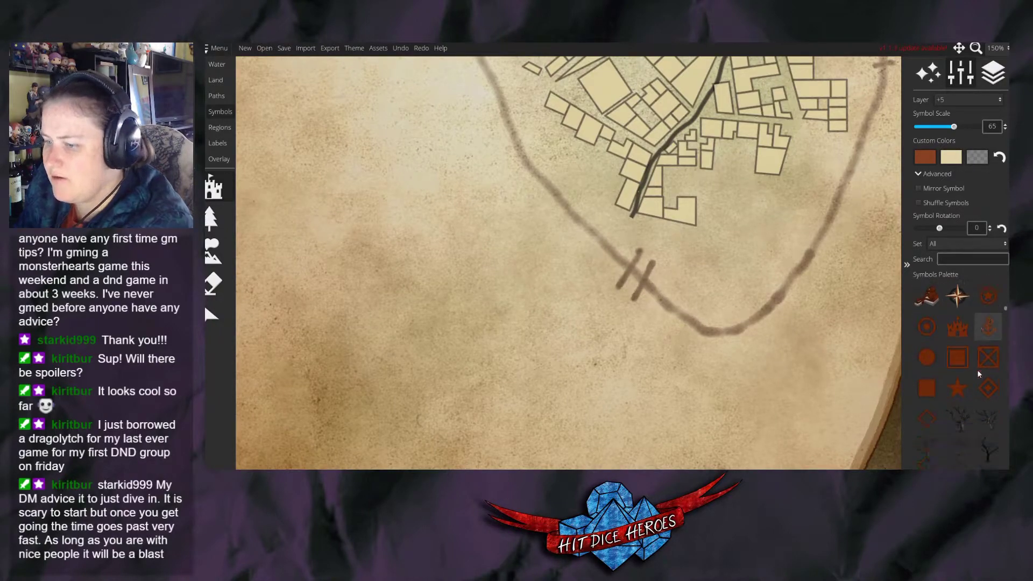
{"action": "scroll", "coordinate": [973, 376], "scroll_direction": "down", "scroll_amount": 5}
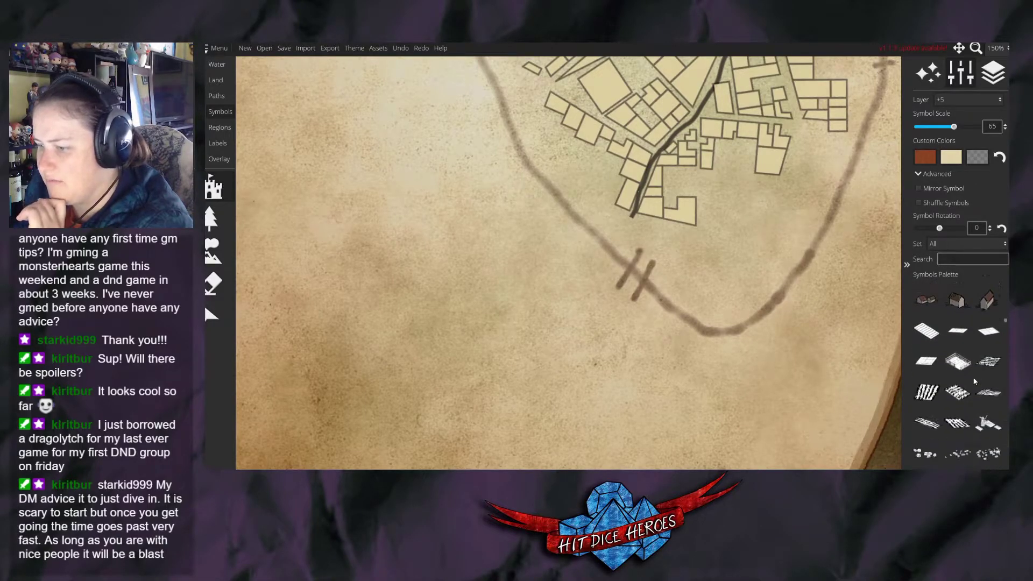
{"action": "scroll", "coordinate": [954, 380], "scroll_direction": "down", "scroll_amount": 5}
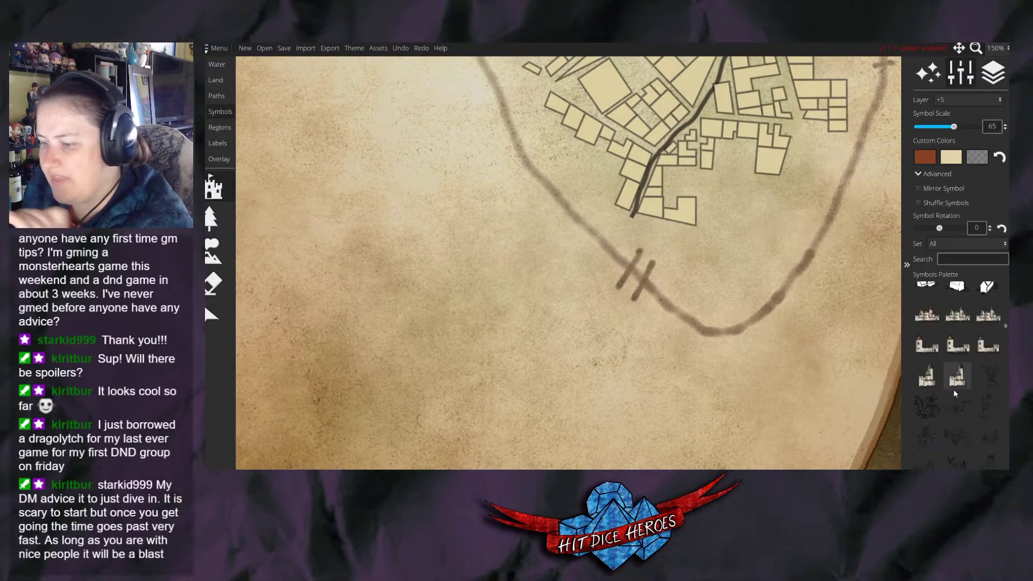
{"action": "scroll", "coordinate": [961, 384], "scroll_direction": "down", "scroll_amount": 5}
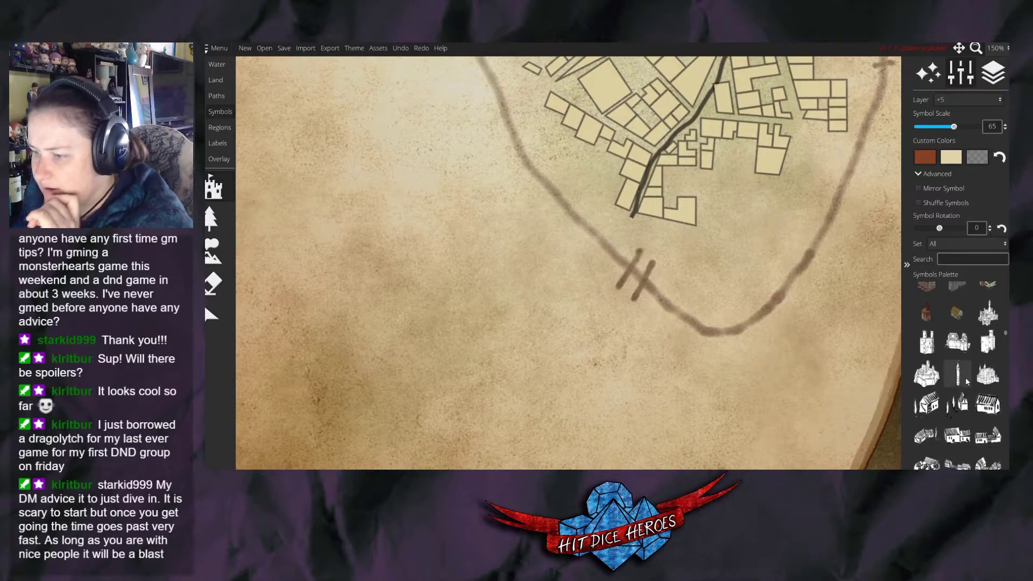
{"action": "scroll", "coordinate": [964, 369], "scroll_direction": "down", "scroll_amount": 5}
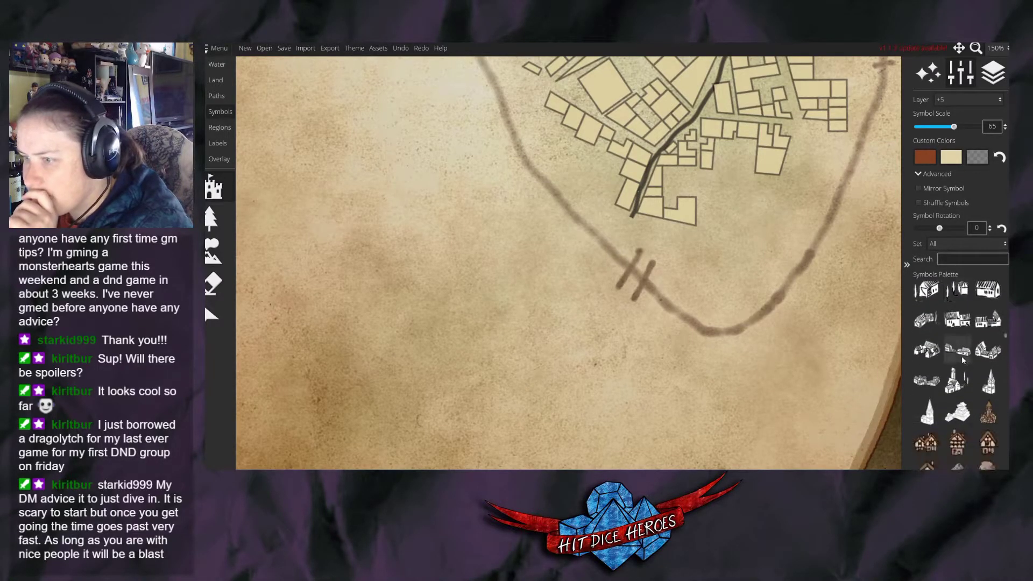
{"action": "scroll", "coordinate": [966, 357], "scroll_direction": "down", "scroll_amount": 5}
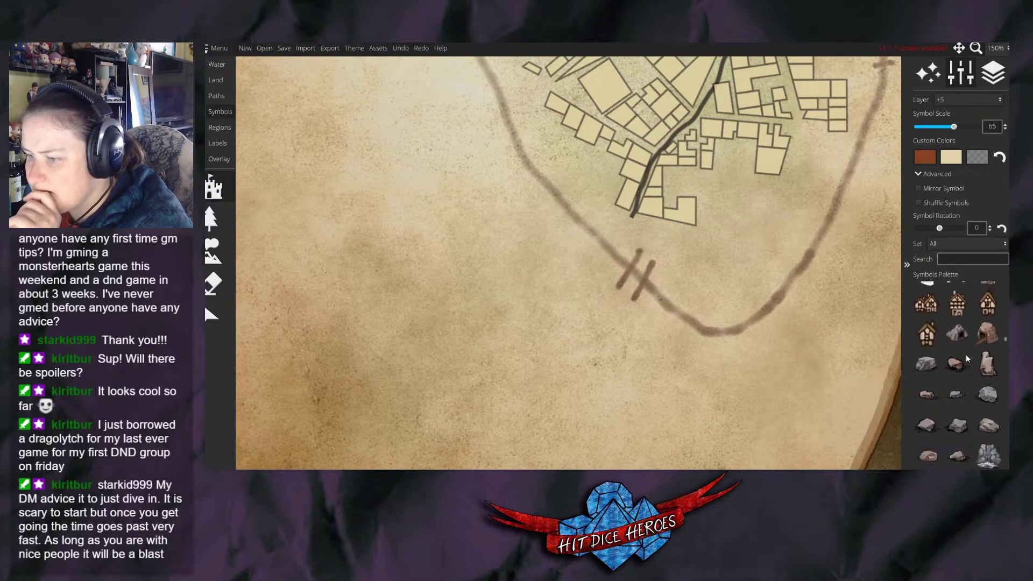
{"action": "scroll", "coordinate": [963, 373], "scroll_direction": "down", "scroll_amount": 5}
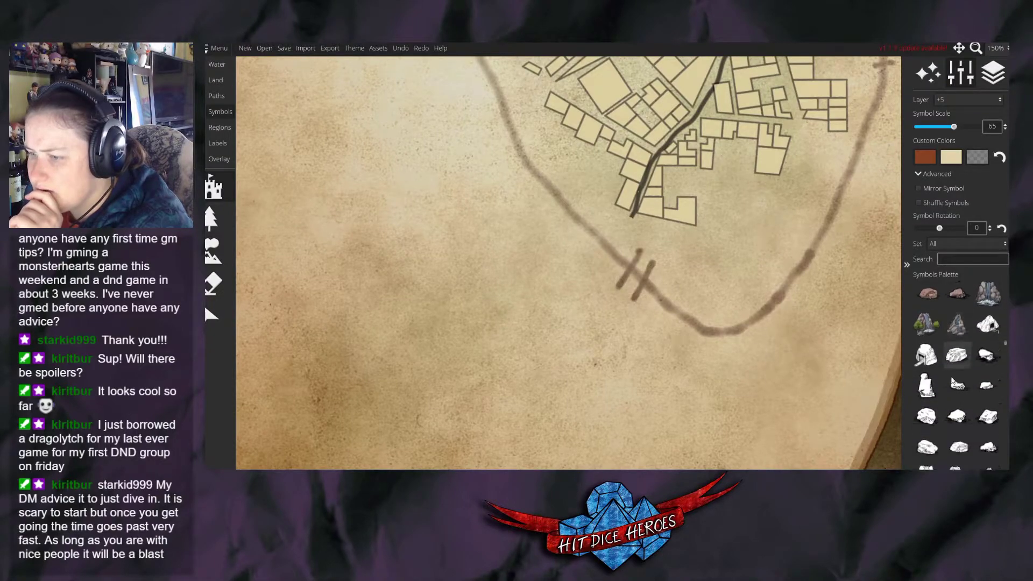
{"action": "scroll", "coordinate": [958, 402], "scroll_direction": "down", "scroll_amount": 1}
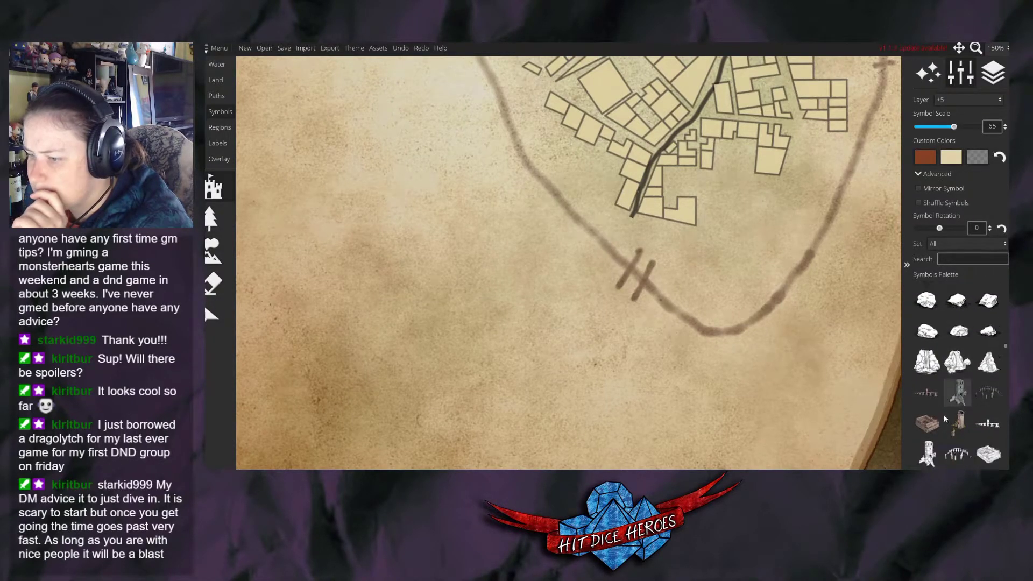
Try the towered stone bridge symbol at scale 100 and rotation 5 across the southeastern coastline, and undo its placement.
{"action": "left_click", "coordinate": [983, 425]}
{"action": "scroll", "coordinate": [721, 272], "scroll_direction": "up", "scroll_amount": 7}
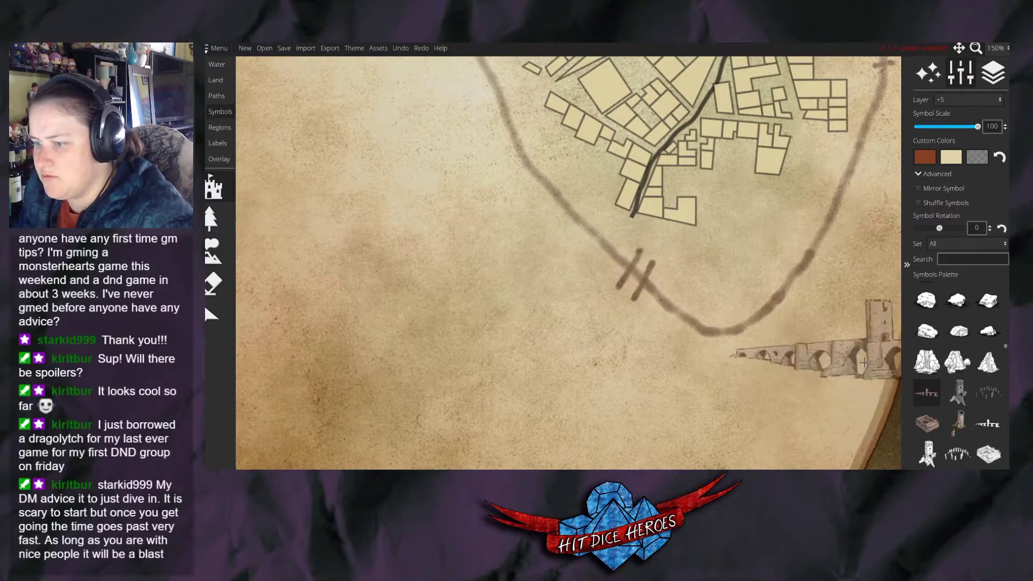
{"action": "scroll", "coordinate": [700, 291], "scroll_direction": "down", "scroll_amount": 10}
{"action": "scroll", "coordinate": [764, 296], "scroll_direction": "up", "scroll_amount": 3}
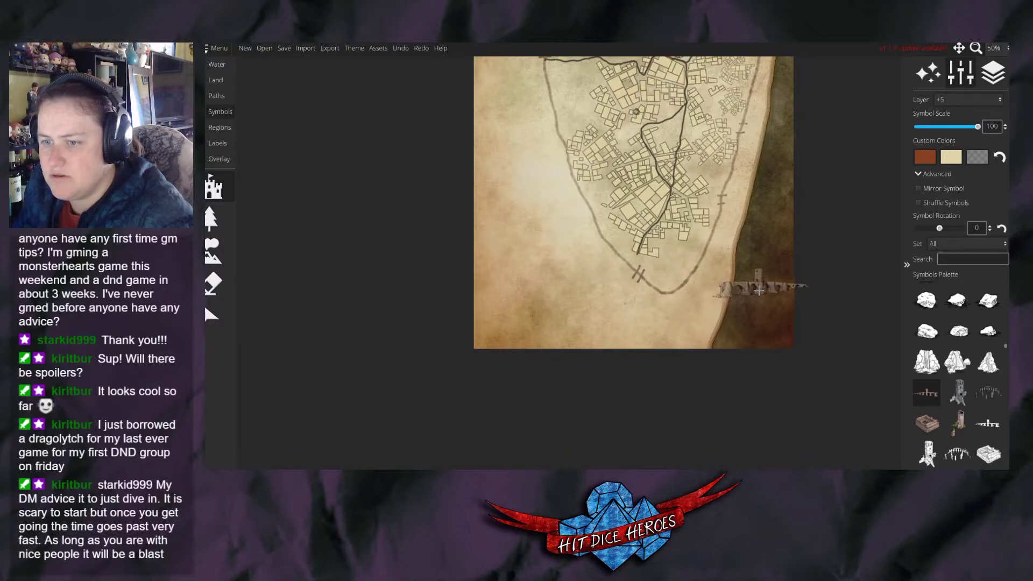
{"action": "scroll", "coordinate": [758, 287], "scroll_direction": "up", "scroll_amount": 1}
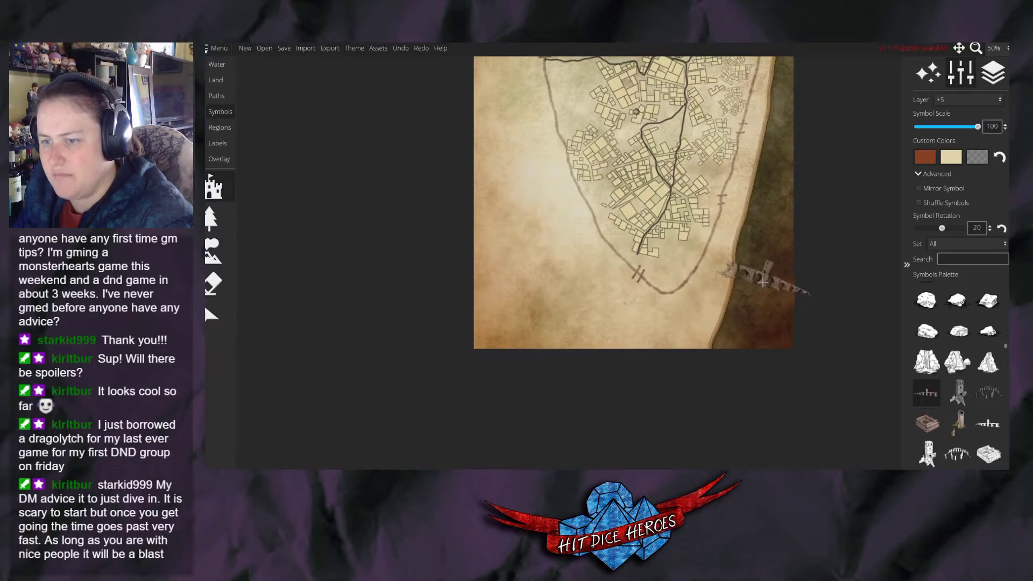
{"action": "key", "text": "ctrl+z"}
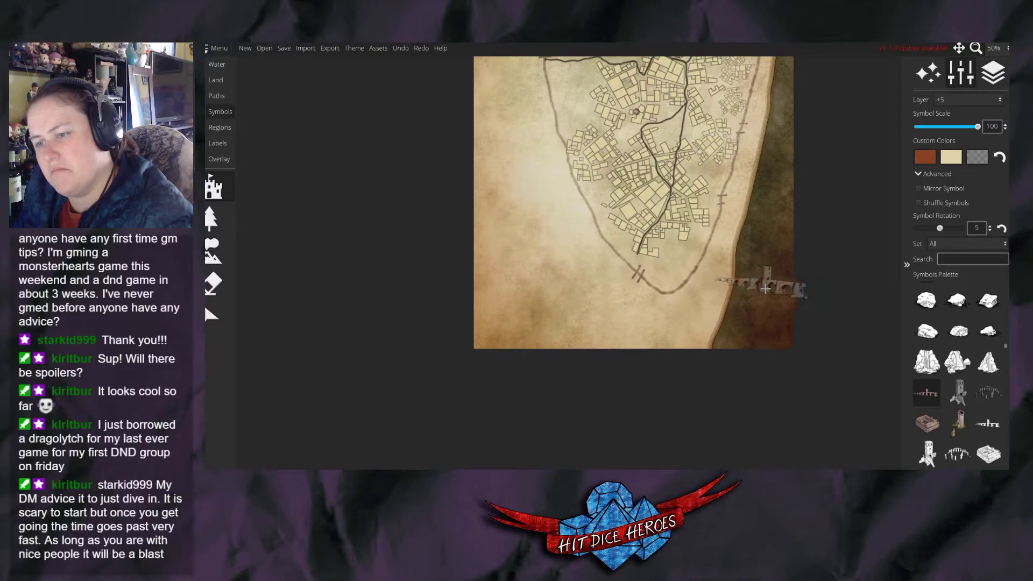
{"action": "key", "text": "ctrl+z"}
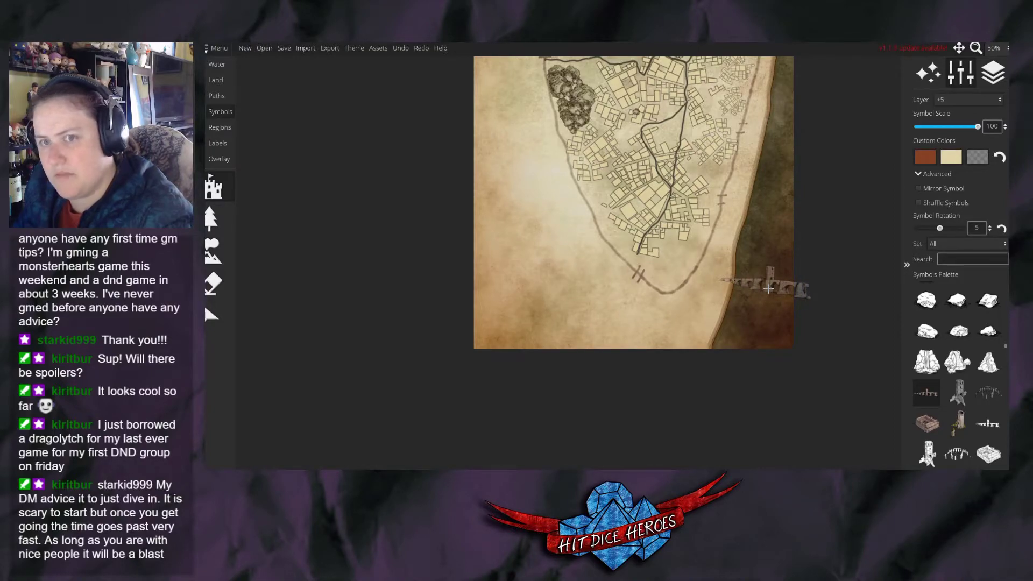
{"action": "key", "text": "ctrl+z"}
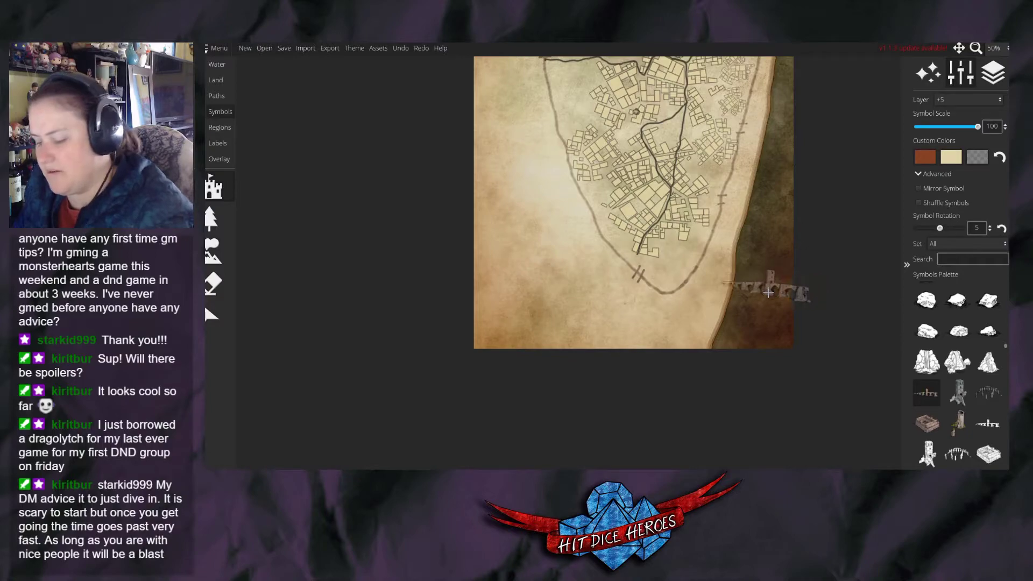
{"action": "left_click", "coordinate": [764, 290]}
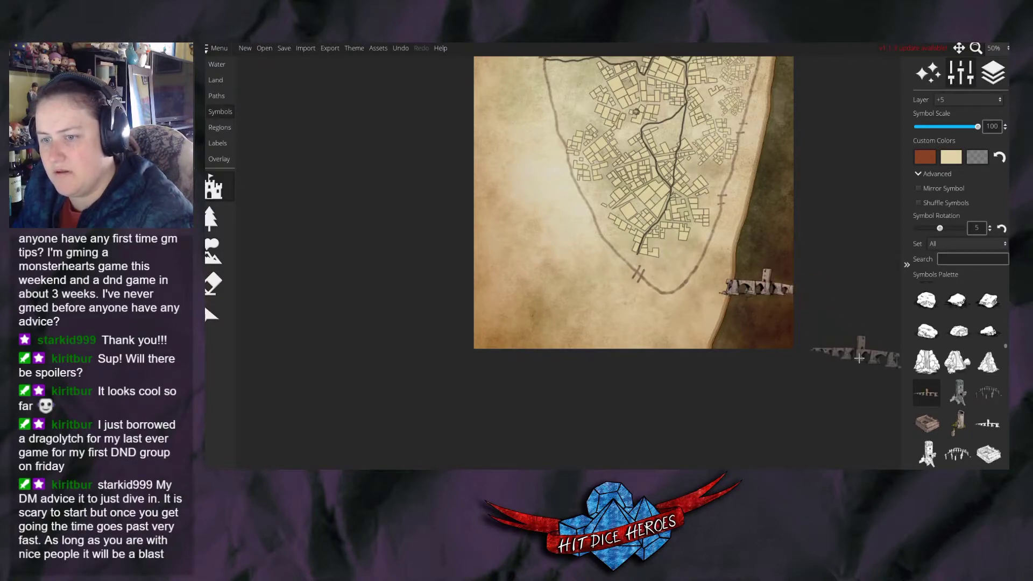
{"action": "key", "text": "ctrl+z"}
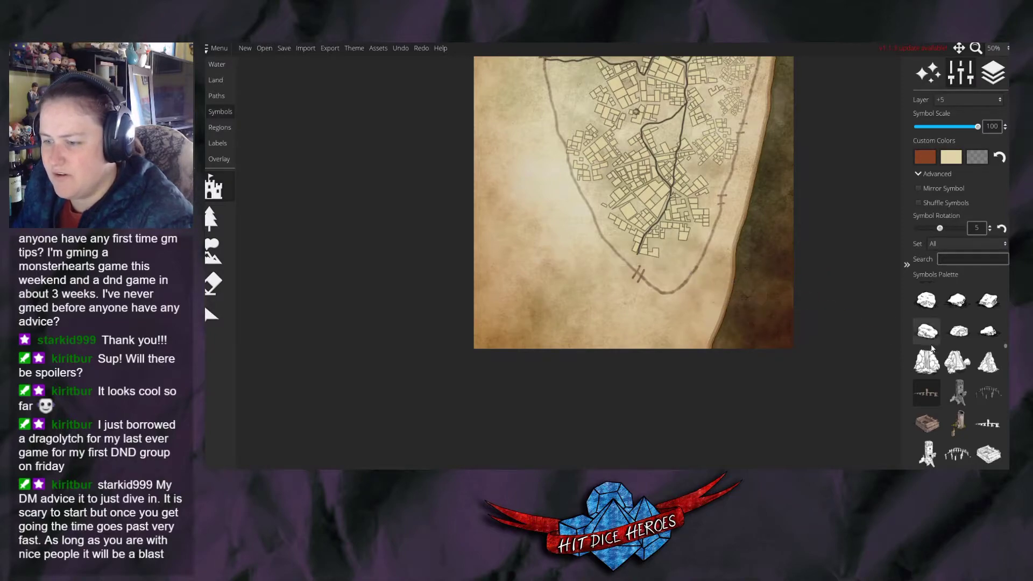
Cover the southeastern city wall with narrow dark stone wall symbols, starting at scale 100 and rotation 35, up past the lower eastern gate.
{"action": "scroll", "coordinate": [941, 404], "scroll_direction": "down", "scroll_amount": 1}
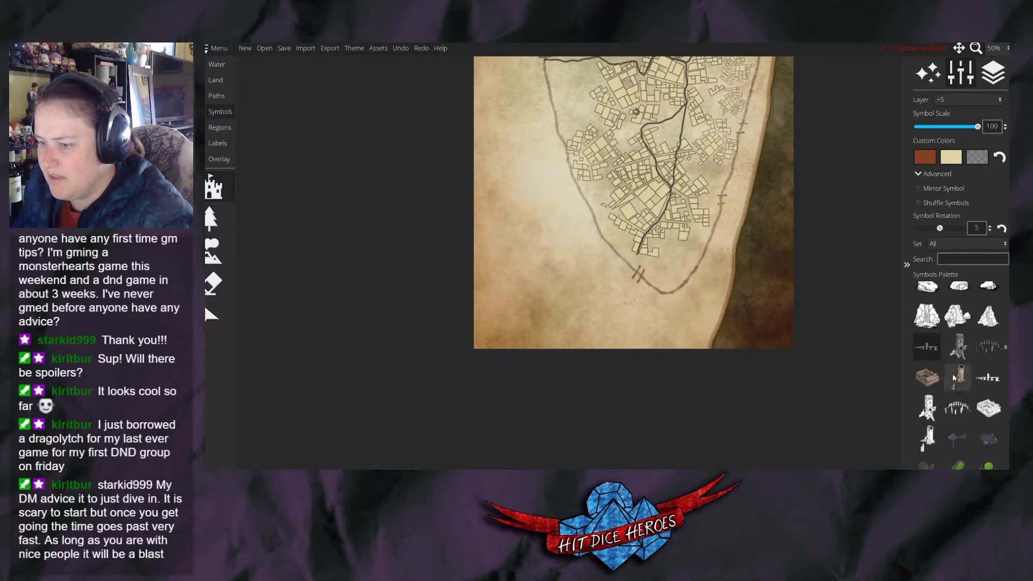
{"action": "scroll", "coordinate": [952, 376], "scroll_direction": "down", "scroll_amount": 5}
{"action": "scroll", "coordinate": [969, 387], "scroll_direction": "down", "scroll_amount": 5}
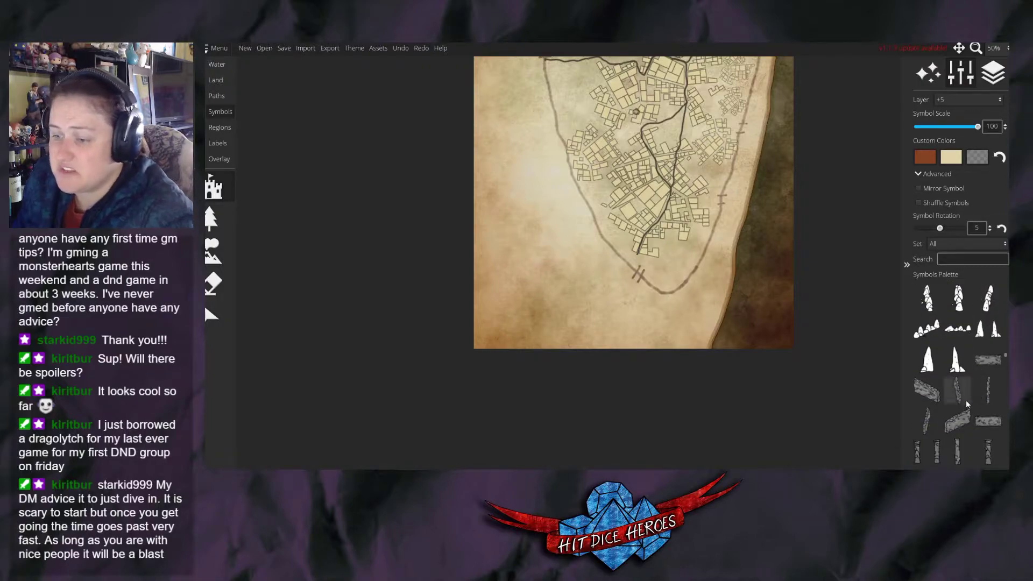
{"action": "scroll", "coordinate": [976, 406], "scroll_direction": "down", "scroll_amount": 2}
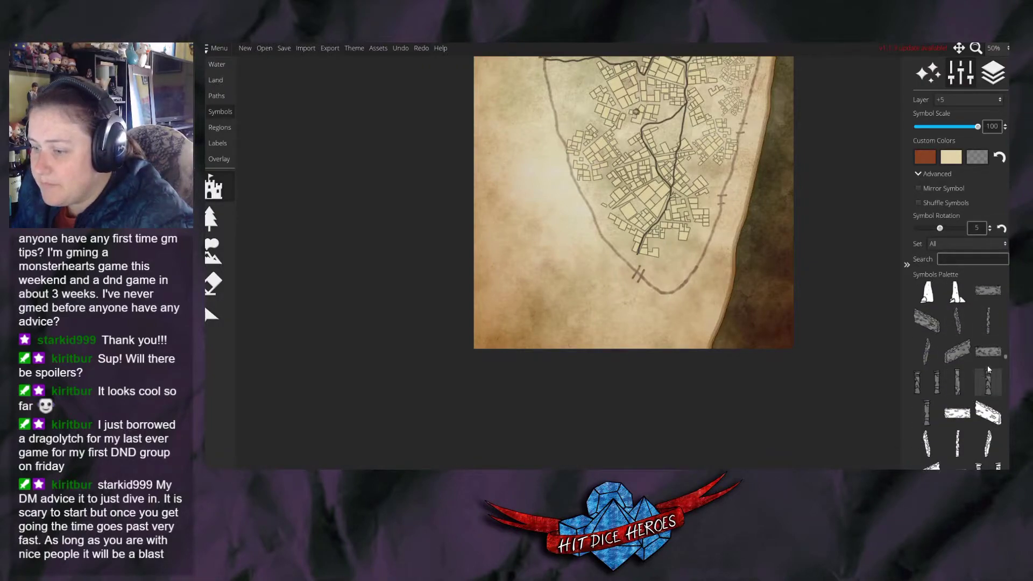
{"action": "left_click", "coordinate": [989, 322]}
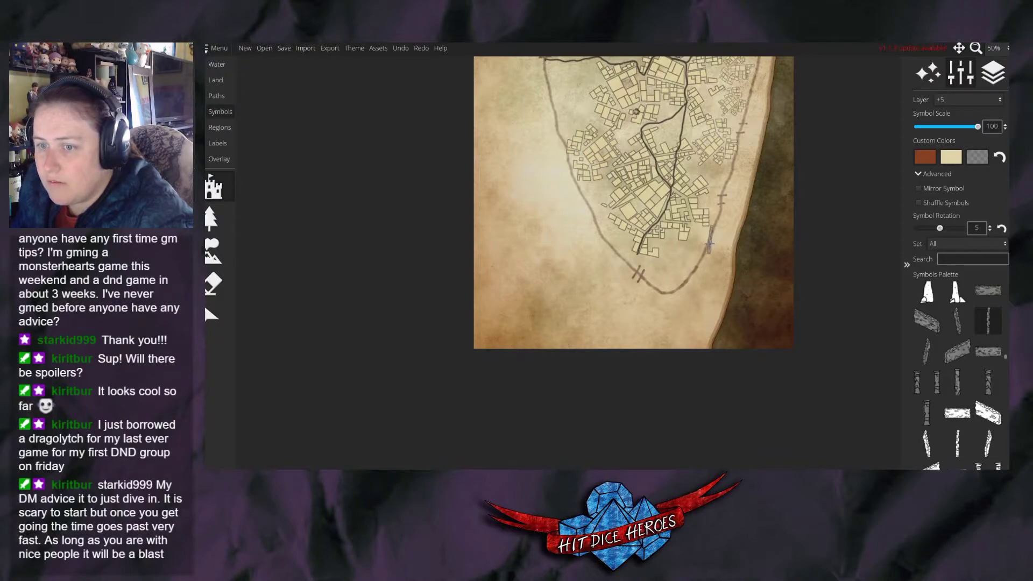
{"action": "scroll", "coordinate": [966, 366], "scroll_direction": "down", "scroll_amount": 8}
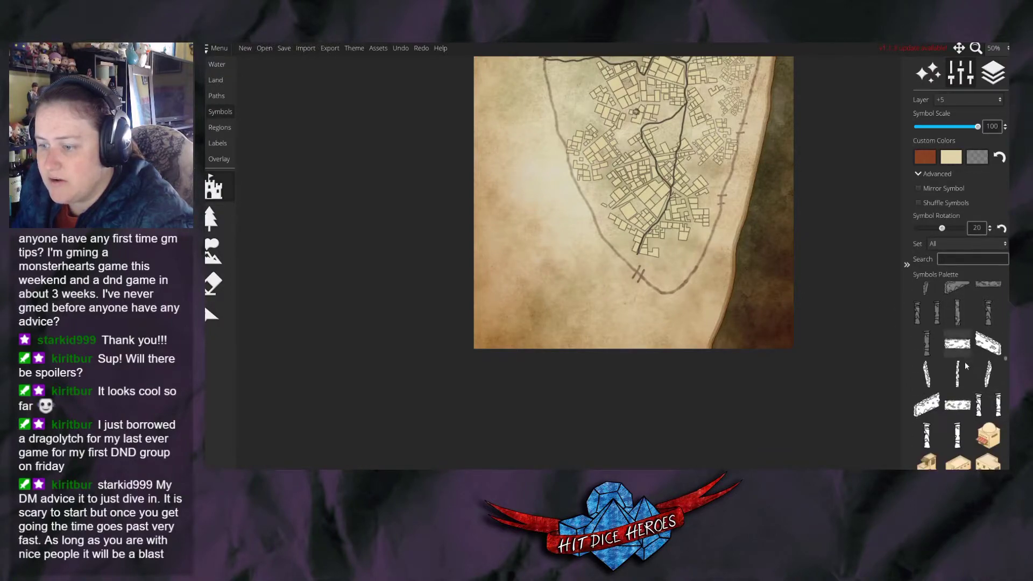
{"action": "scroll", "coordinate": [963, 367], "scroll_direction": "down", "scroll_amount": 1}
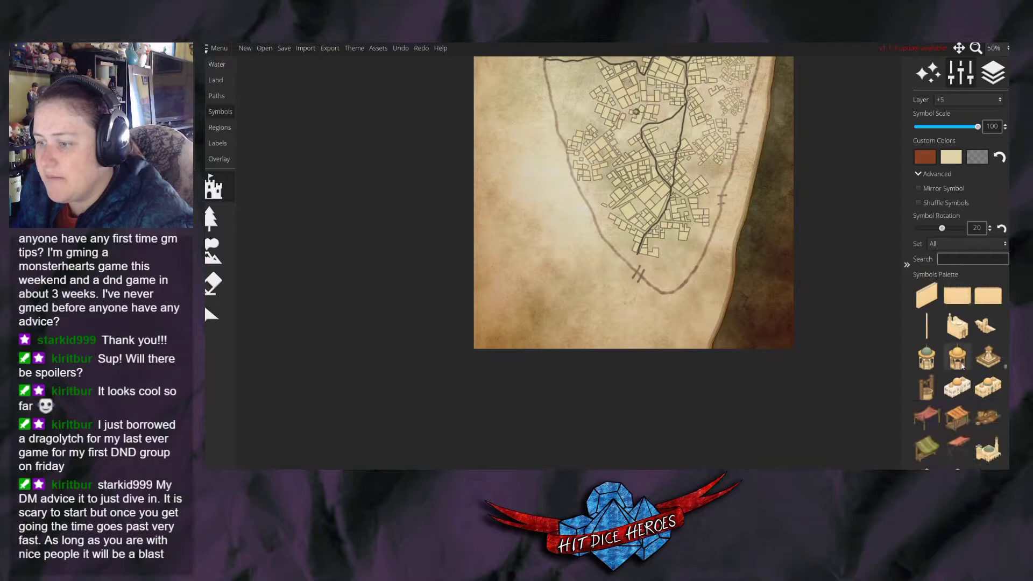
{"action": "scroll", "coordinate": [964, 354], "scroll_direction": "up", "scroll_amount": 3}
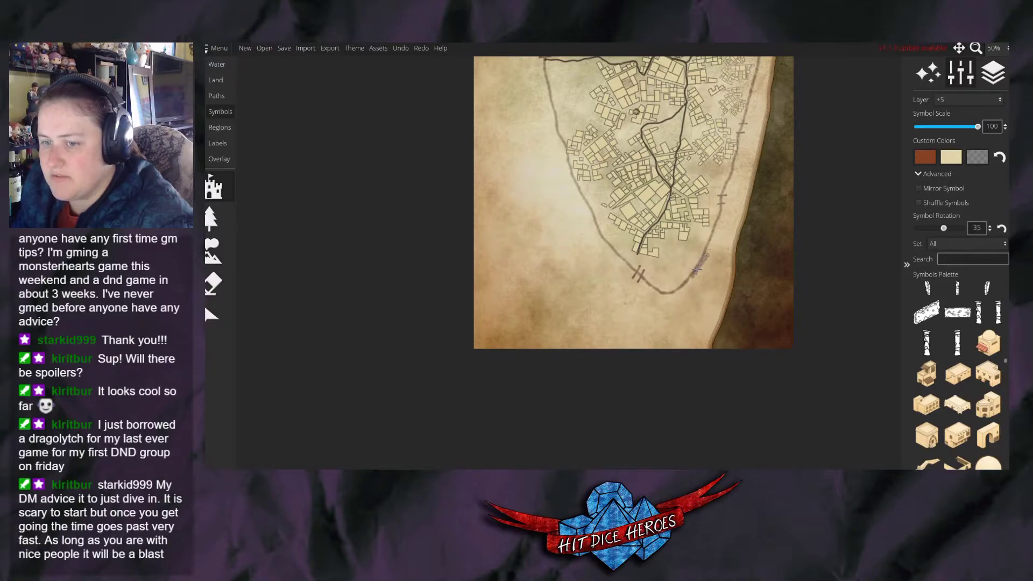
{"action": "left_click", "coordinate": [690, 274]}
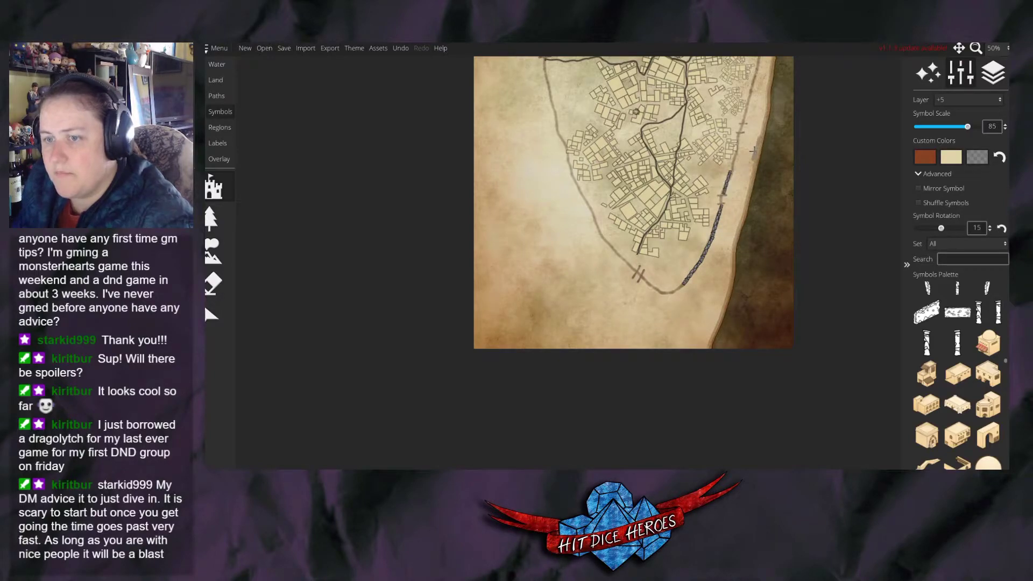
Continue the stone wall up to the second eastern gate at scale 95 and rotation 20, adding a scale 60, rotation 10 piece above it.
{"action": "scroll", "coordinate": [726, 186], "scroll_direction": "up", "scroll_amount": 3}
{"action": "scroll", "coordinate": [727, 239], "scroll_direction": "up", "scroll_amount": 1}
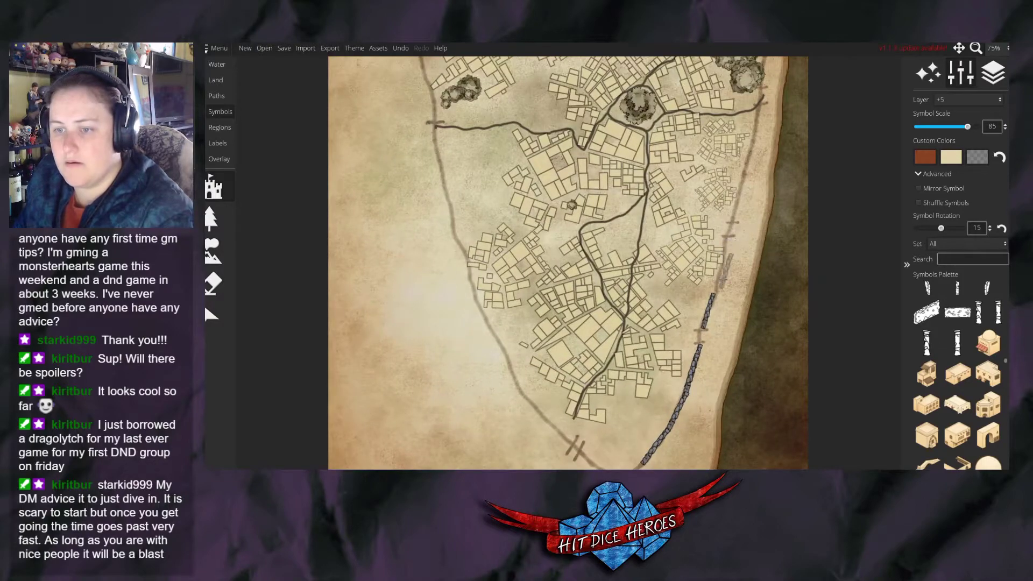
{"action": "scroll", "coordinate": [719, 271], "scroll_direction": "up", "scroll_amount": 1, "text": "shift"}
{"action": "scroll", "coordinate": [719, 282], "scroll_direction": "up", "scroll_amount": 3, "text": "ctrl"}
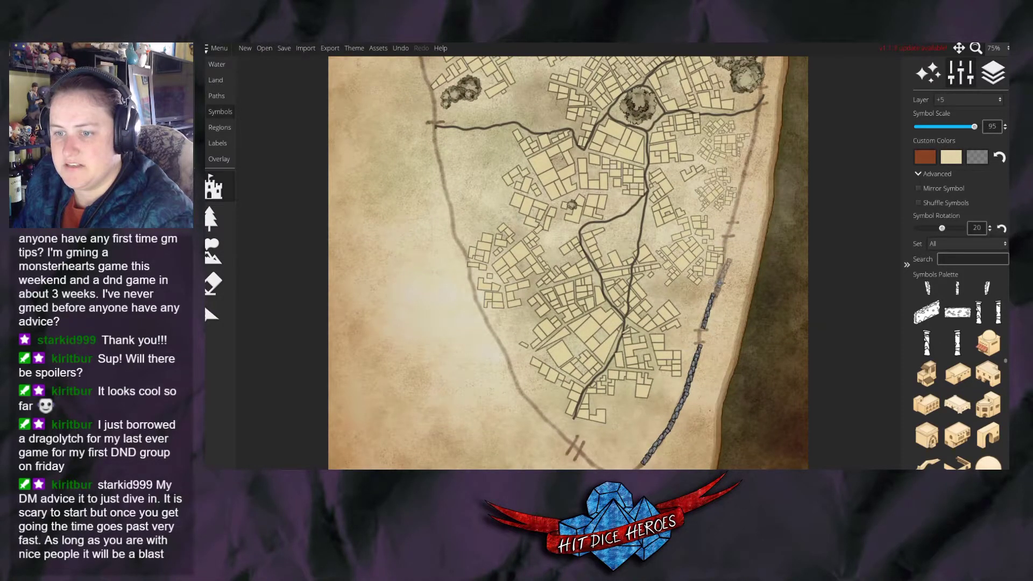
{"action": "scroll", "coordinate": [727, 263], "scroll_direction": "down", "scroll_amount": 5, "text": "shift"}
{"action": "scroll", "coordinate": [727, 260], "scroll_direction": "down", "scroll_amount": 6, "text": "ctrl"}
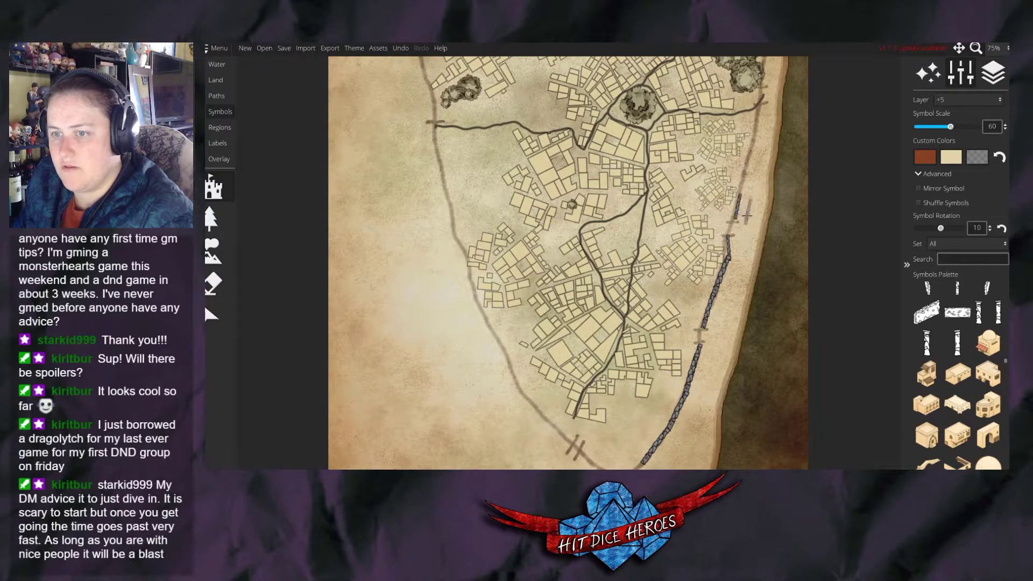
Extend the stone wall north to the eastern road gate with rotation 10 segments at scales 95 and 100.
{"action": "scroll", "coordinate": [745, 184], "scroll_direction": "up", "scroll_amount": 7, "text": "ctrl"}
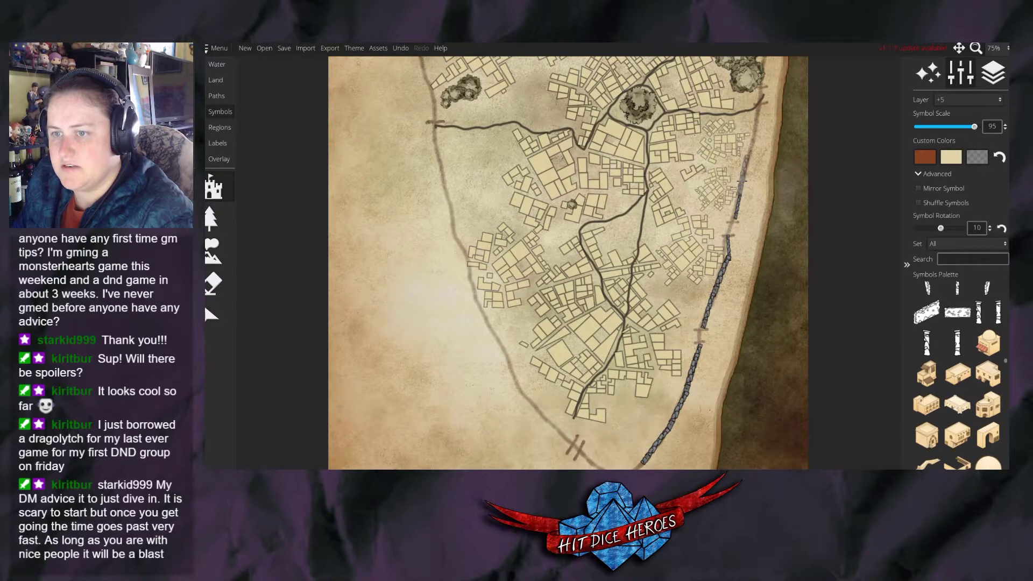
{"action": "left_click", "coordinate": [743, 180]}
{"action": "scroll", "coordinate": [752, 142], "scroll_direction": "down", "scroll_amount": 1, "text": "ctrl"}
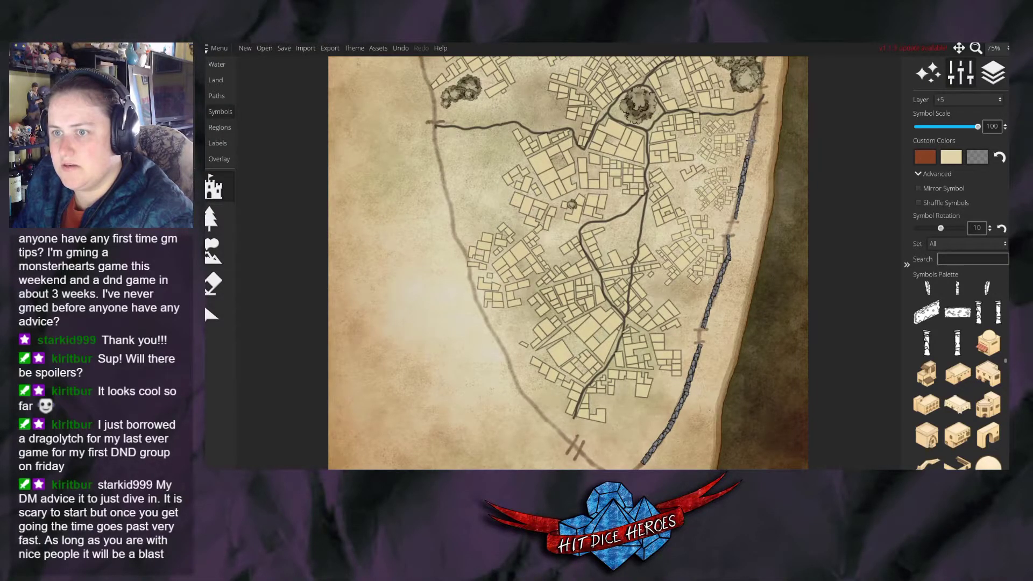
Cover the eastern wall from the road gate north to the northeastern corner with narrow stone wall symbols at scale 100, using rotations 5 and 0.
{"action": "scroll", "coordinate": [752, 141], "scroll_direction": "up", "scroll_amount": 5}
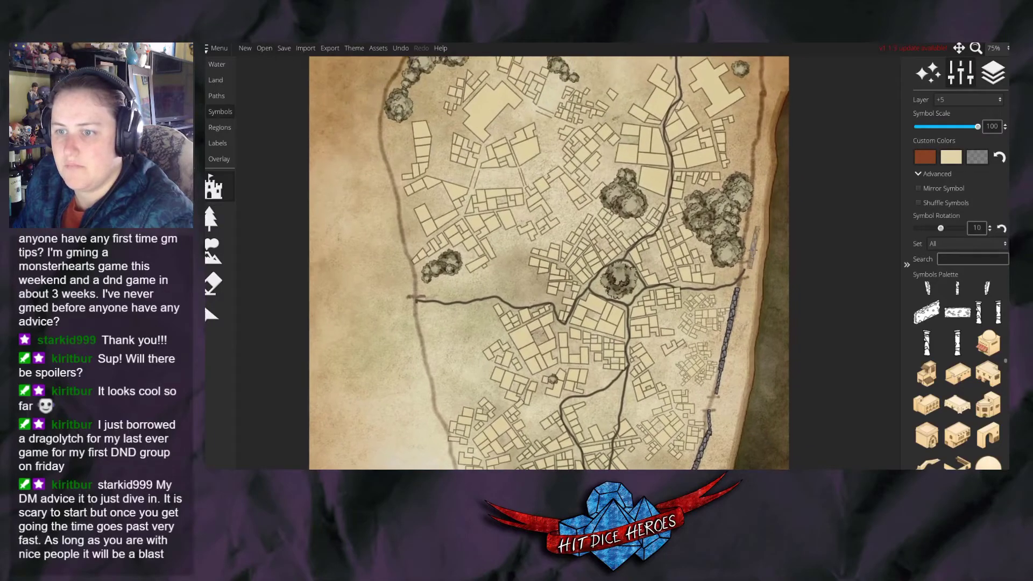
{"action": "scroll", "coordinate": [747, 243], "scroll_direction": "down", "scroll_amount": 1, "text": "shift"}
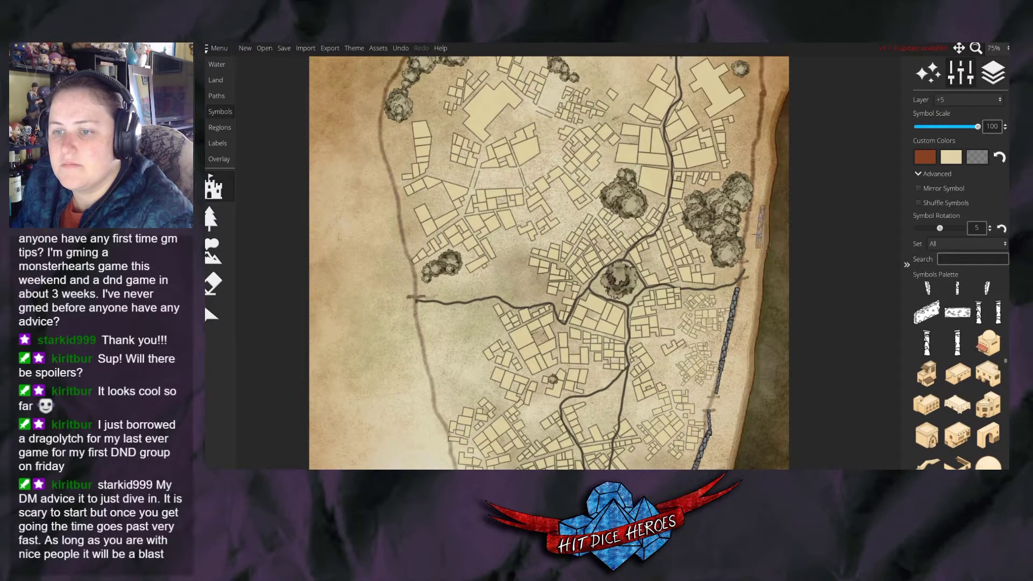
{"action": "left_click", "coordinate": [748, 244]}
{"action": "left_click", "coordinate": [752, 207]}
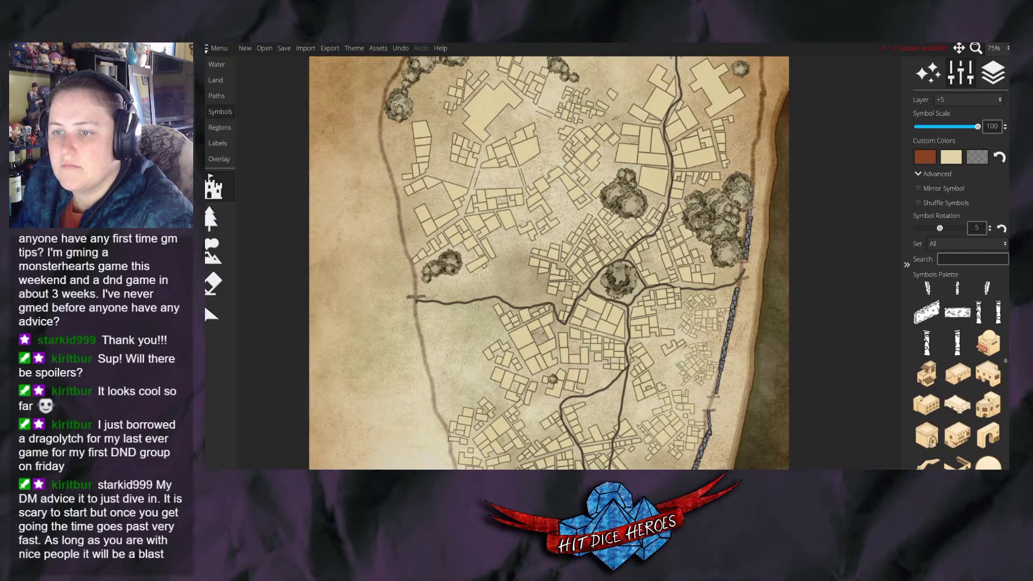
{"action": "scroll", "coordinate": [752, 204], "scroll_direction": "down", "scroll_amount": 2, "text": "shift"}
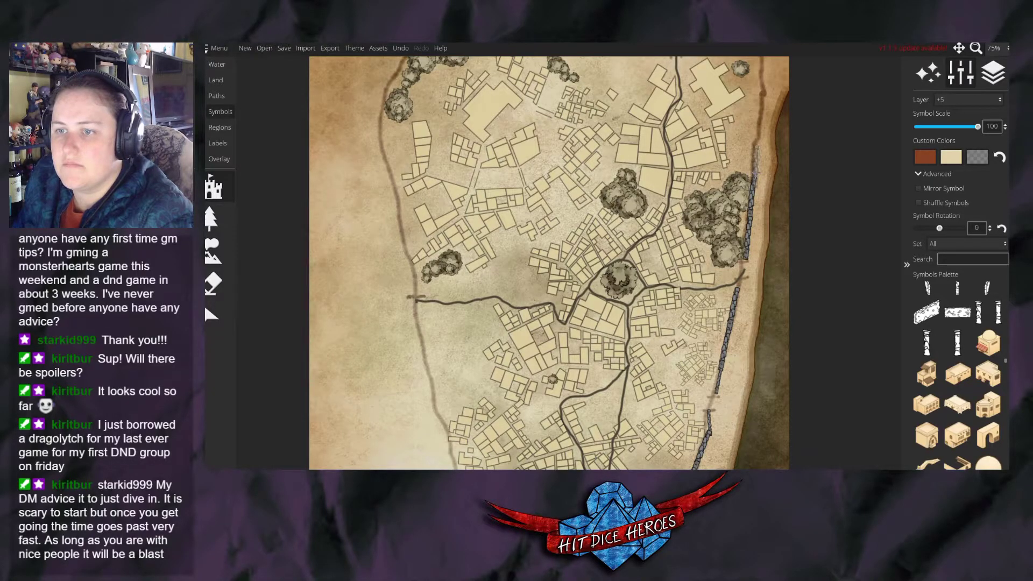
{"action": "scroll", "coordinate": [757, 129], "scroll_direction": "up", "scroll_amount": 2, "text": "shift"}
{"action": "scroll", "coordinate": [758, 124], "scroll_direction": "up", "scroll_amount": 4}
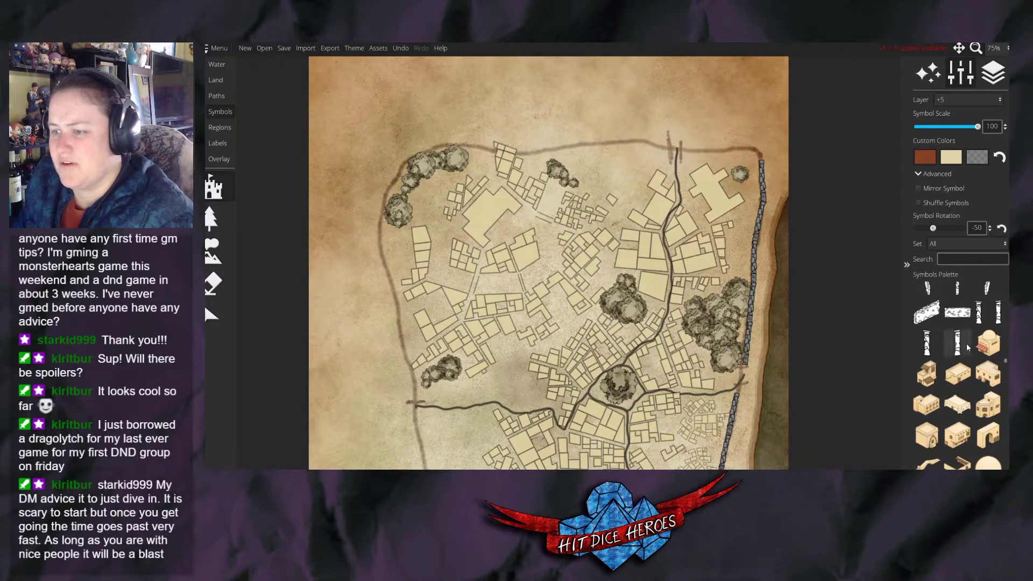
Try the wide slanted stone wall symbol at scale 100 and rotation 10 on the northeastern corner, and undo its placement.
{"action": "scroll", "coordinate": [969, 350], "scroll_direction": "up", "scroll_amount": 5}
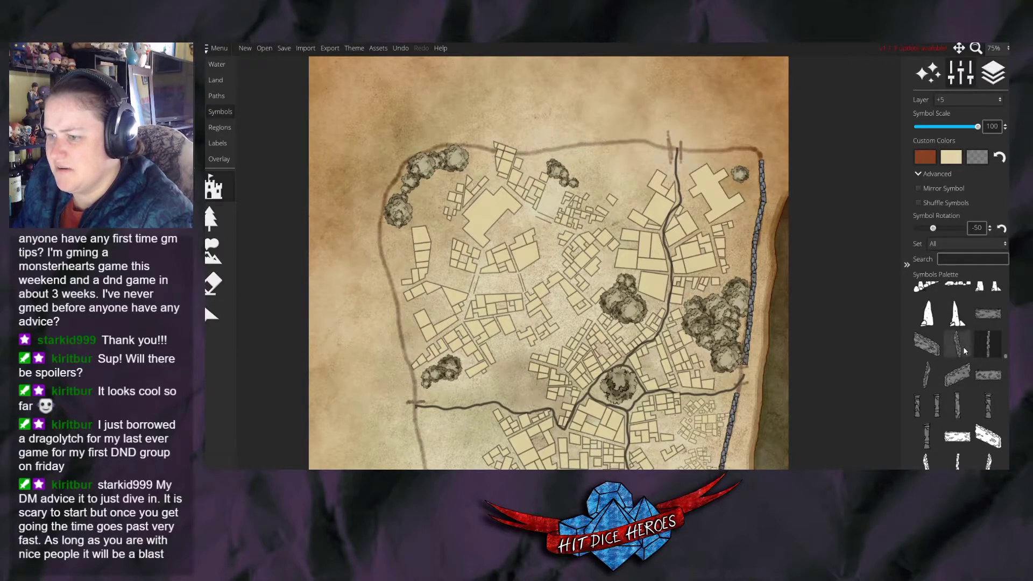
{"action": "left_click", "coordinate": [925, 344]}
{"action": "scroll", "coordinate": [749, 146], "scroll_direction": "up", "scroll_amount": 9}
{"action": "scroll", "coordinate": [749, 147], "scroll_direction": "up", "scroll_amount": 2}
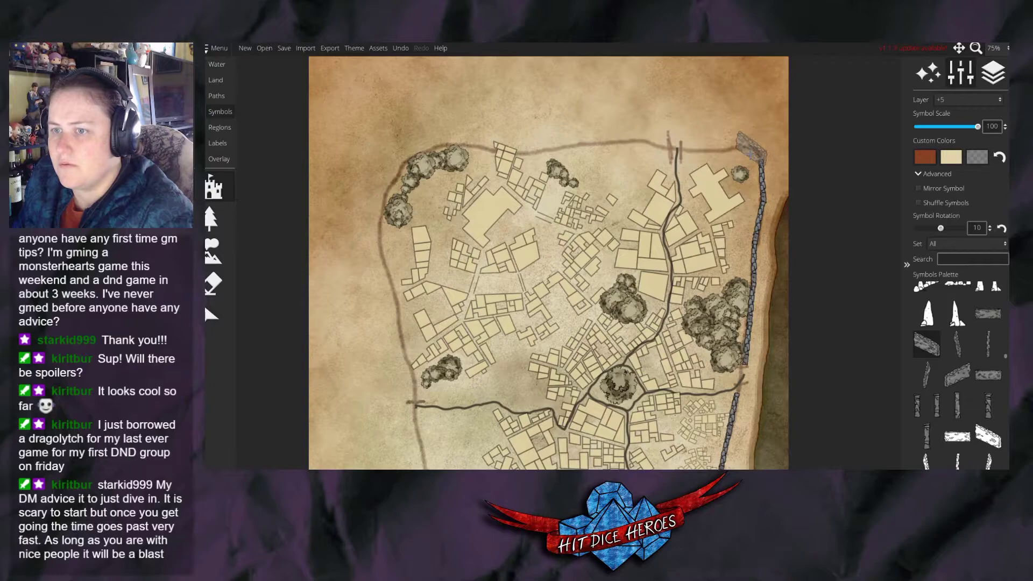
{"action": "left_click", "coordinate": [750, 146]}
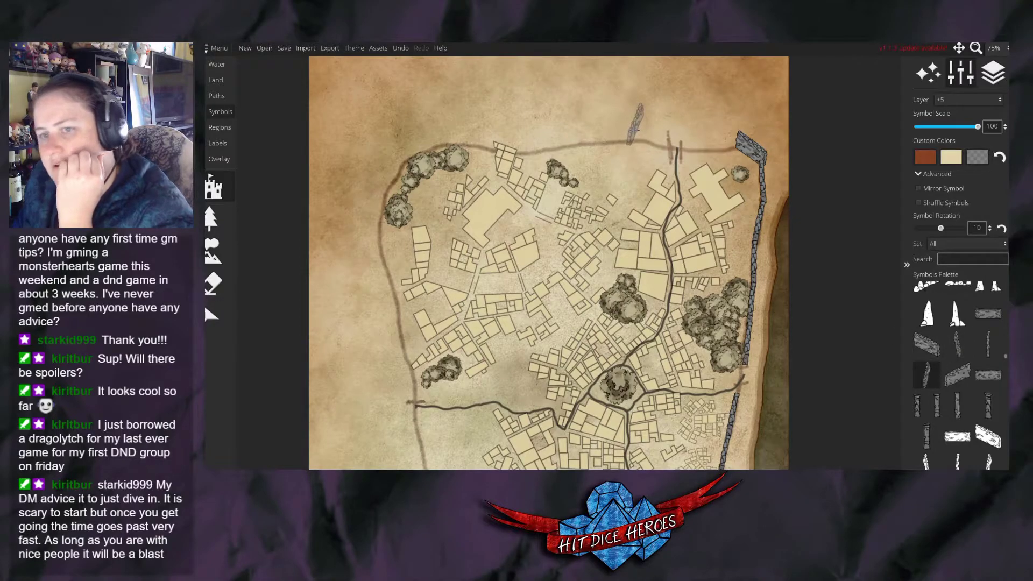
{"action": "left_click", "coordinate": [950, 376]}
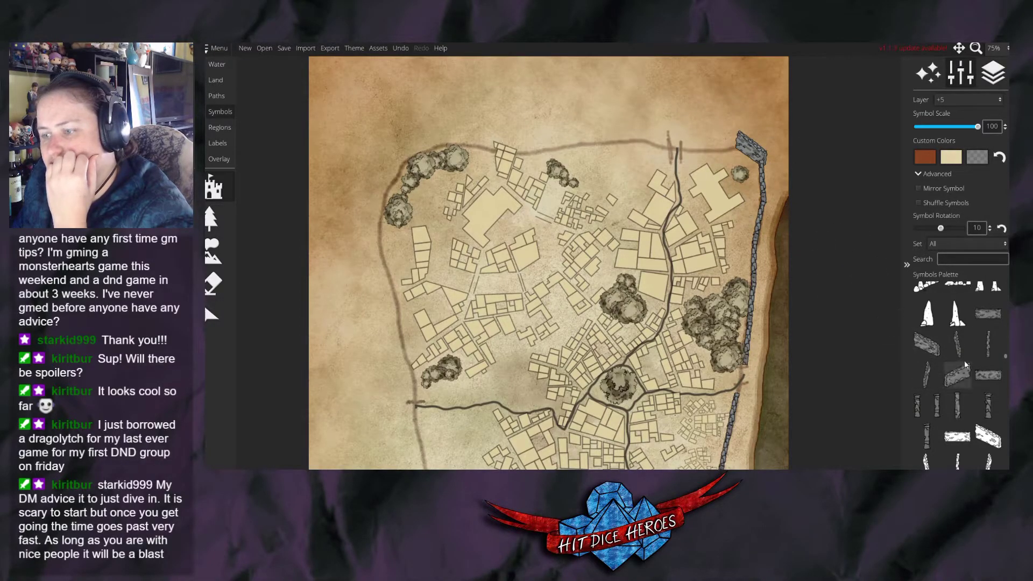
{"action": "left_click", "coordinate": [926, 375]}
{"action": "scroll", "coordinate": [683, 113], "scroll_direction": "up", "scroll_amount": 6}
{"action": "key", "text": "ctrl+z"}
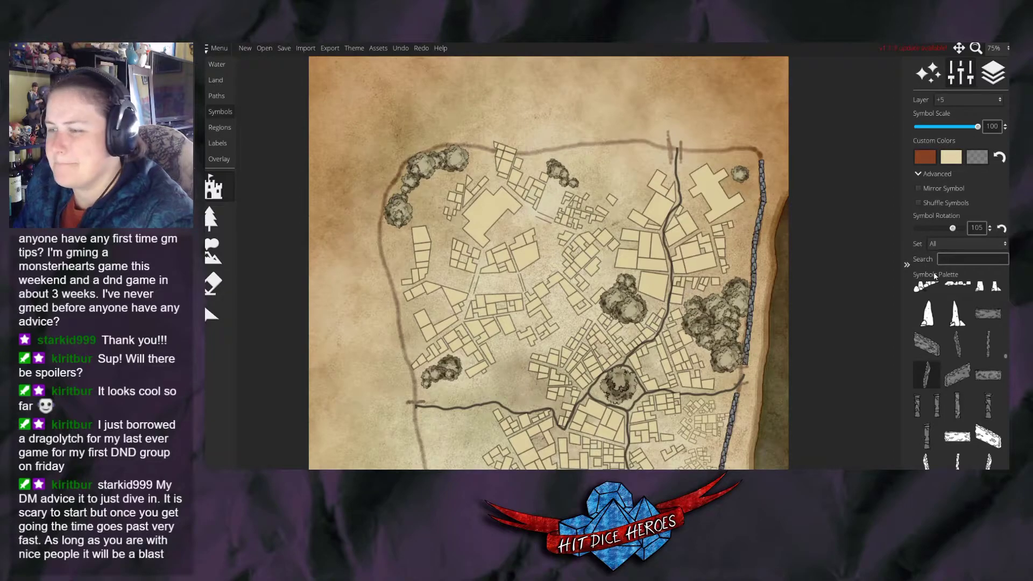
Try wide slanted and straight stone wall symbols at rotation -5 from the northeastern corner towards the northern gate, and undo both placements.
{"action": "left_click", "coordinate": [987, 313]}
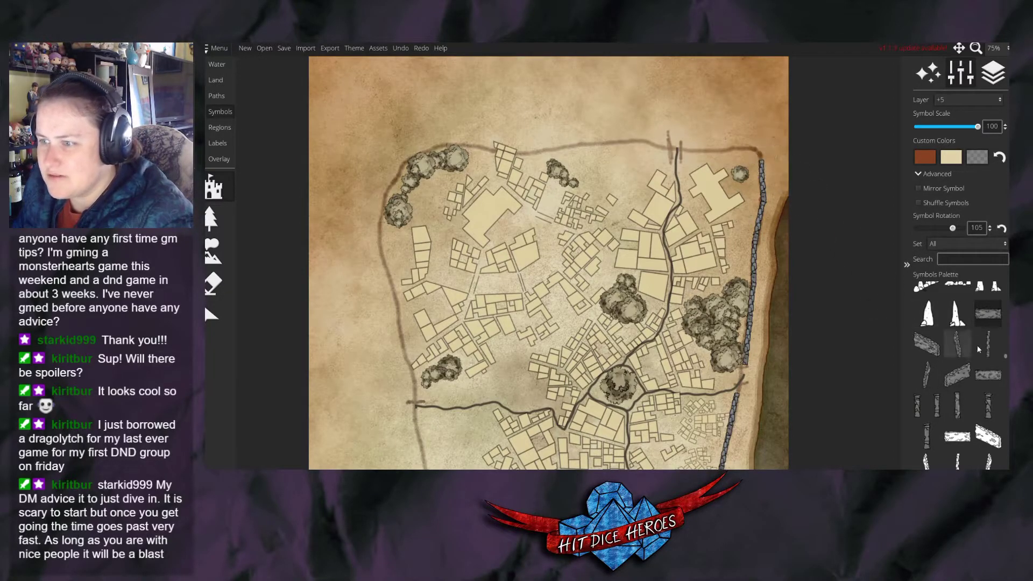
{"action": "left_click", "coordinate": [926, 344]}
{"action": "scroll", "coordinate": [761, 141], "scroll_direction": "down", "scroll_amount": 8}
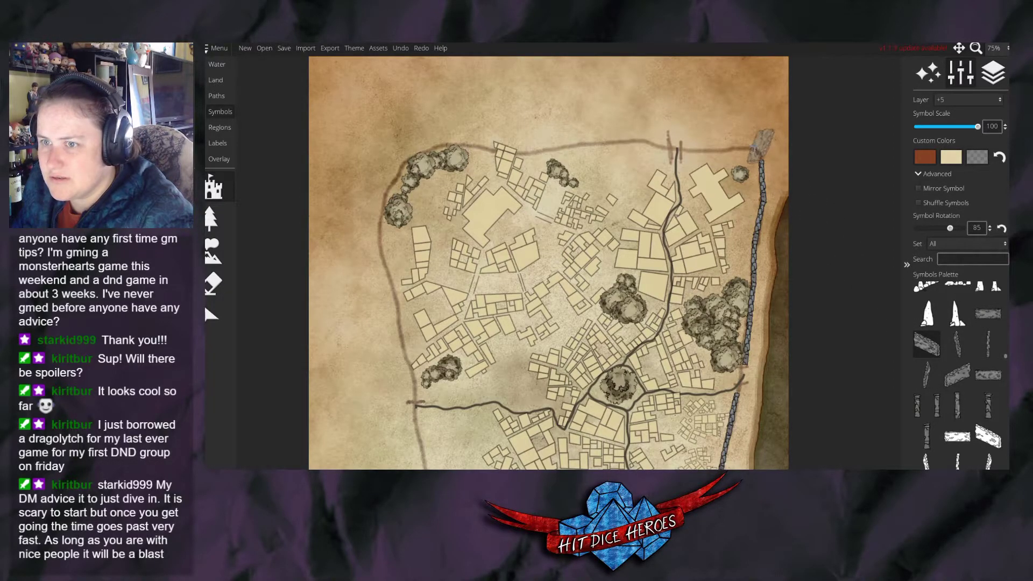
{"action": "scroll", "coordinate": [756, 145], "scroll_direction": "down", "scroll_amount": 3}
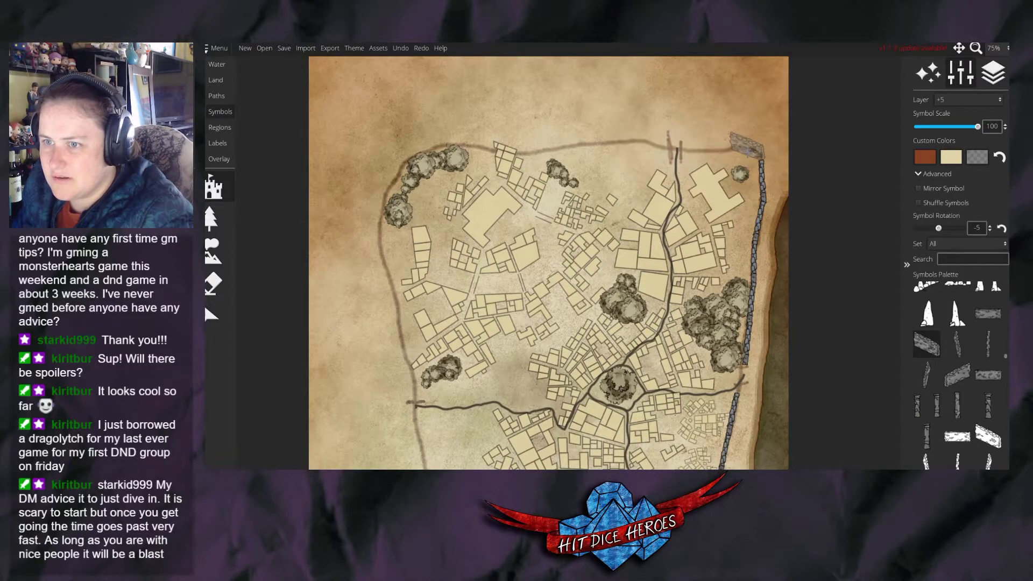
{"action": "left_click", "coordinate": [748, 144]}
{"action": "left_click", "coordinate": [988, 313]}
{"action": "left_click", "coordinate": [709, 150]}
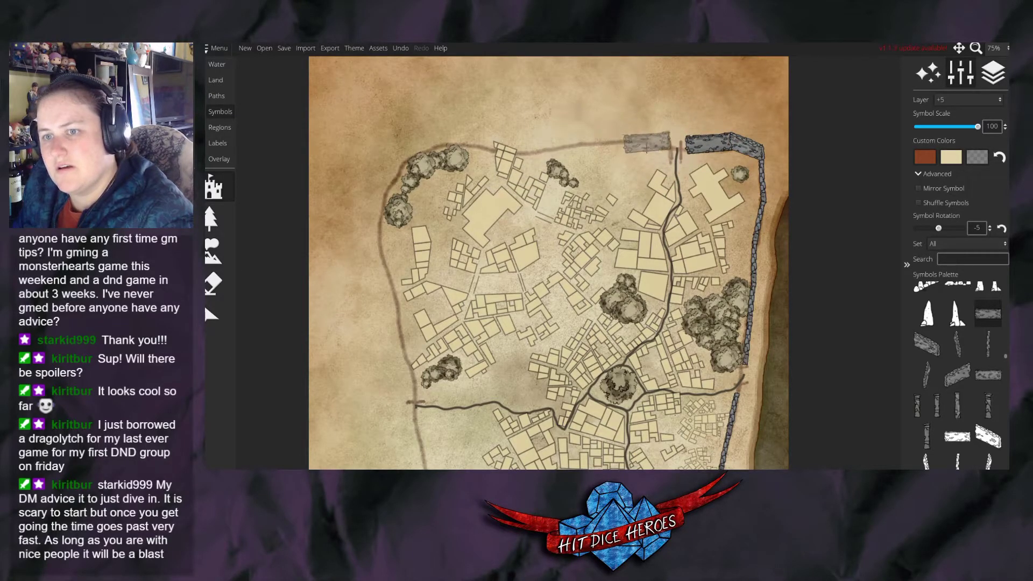
{"action": "scroll", "coordinate": [700, 205], "scroll_direction": "down", "scroll_amount": 3}
{"action": "scroll", "coordinate": [700, 204], "scroll_direction": "up", "scroll_amount": 6}
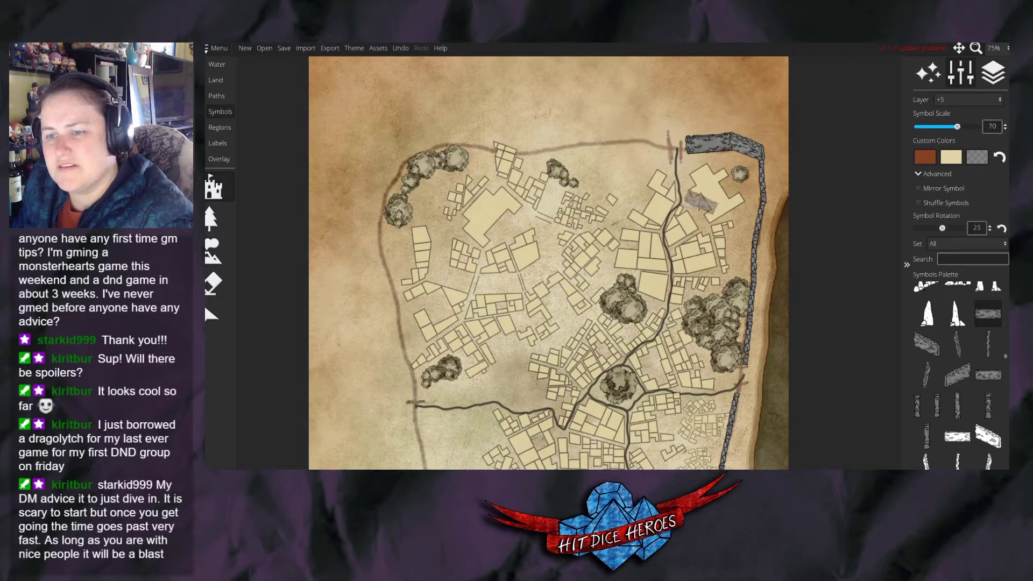
{"action": "key", "text": "ctrl+z"}
{"action": "key", "text": "ctrl+z"}
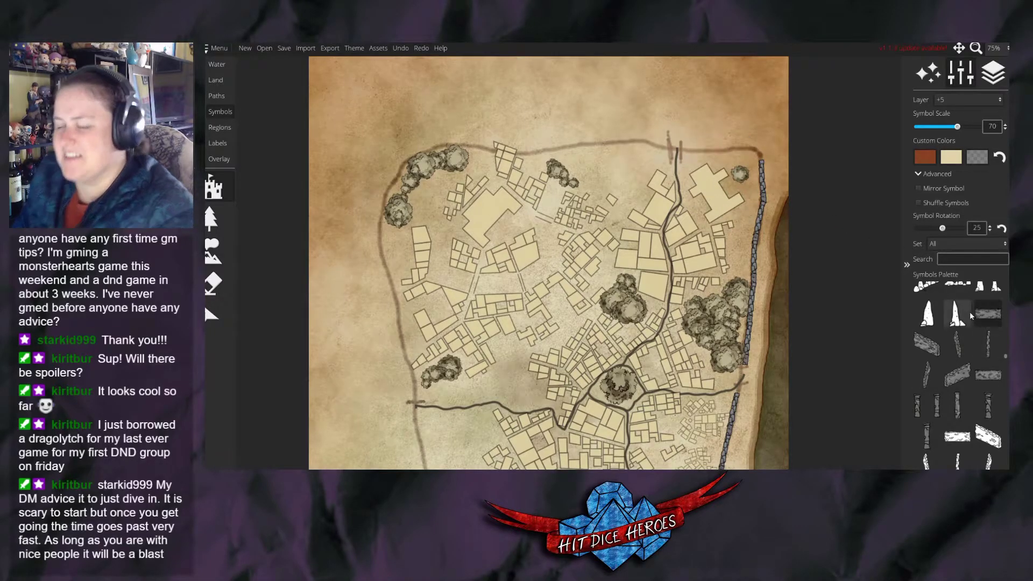
Cover the wall from the northeastern corner to the northern gate with narrow stone wall symbols, using rotation -35 at scale 100 and -100 at scale 75.
{"action": "left_click", "coordinate": [987, 350]}
{"action": "scroll", "coordinate": [760, 161], "scroll_direction": "down", "scroll_amount": 6}
{"action": "scroll", "coordinate": [760, 154], "scroll_direction": "up", "scroll_amount": 3, "text": "ctrl"}
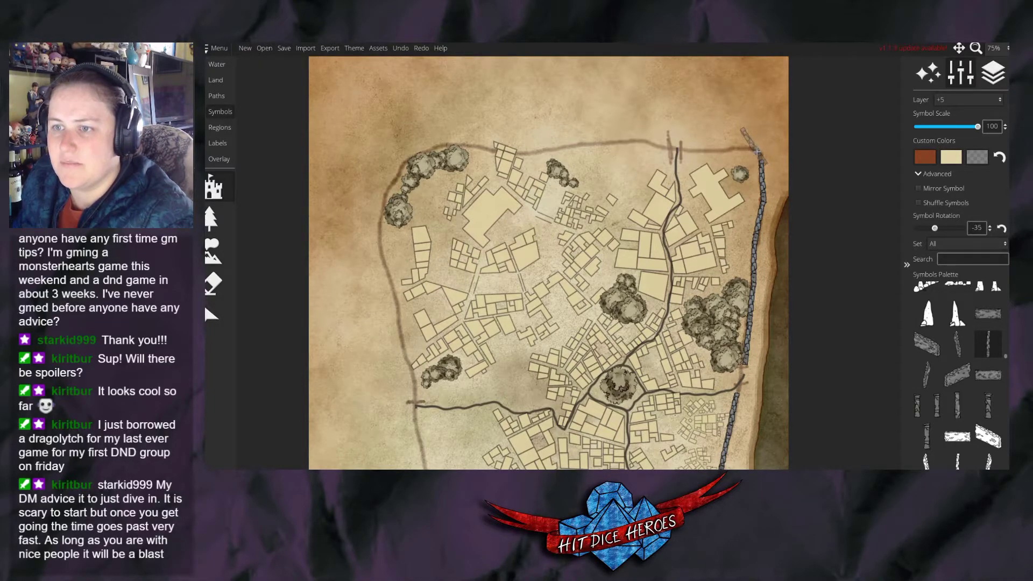
{"action": "scroll", "coordinate": [759, 153], "scroll_direction": "up", "scroll_amount": 2}
{"action": "scroll", "coordinate": [759, 154], "scroll_direction": "down", "scroll_amount": 1, "text": "ctrl"}
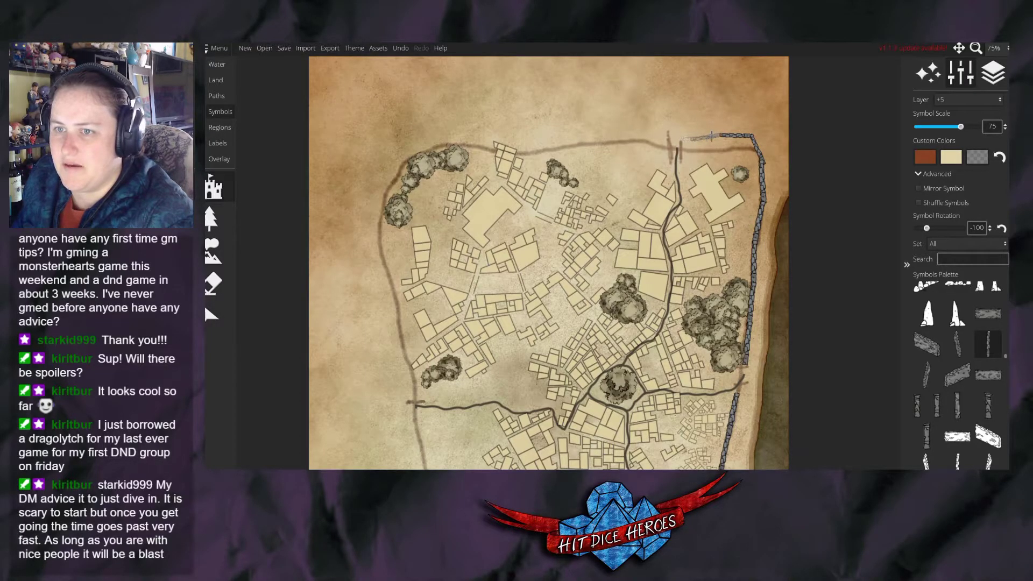
{"action": "left_click_drag", "start_coordinate": [706, 135], "coordinate": [669, 141]}
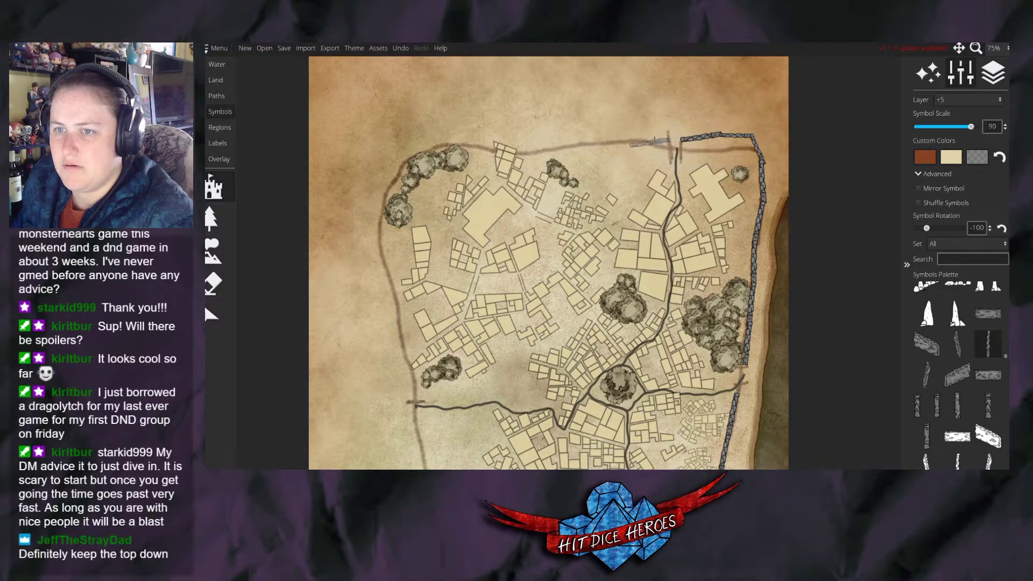
Continue the narrow stone wall west of the northern gate along the northern city wall, ending with a scale 100, rotation -95 segment.
{"action": "scroll", "coordinate": [653, 141], "scroll_direction": "up", "scroll_amount": 2}
{"action": "left_click", "coordinate": [649, 138]}
{"action": "scroll", "coordinate": [602, 139], "scroll_direction": "down", "scroll_amount": 1}
{"action": "scroll", "coordinate": [554, 145], "scroll_direction": "down", "scroll_amount": 1}
{"action": "scroll", "coordinate": [560, 146], "scroll_direction": "up", "scroll_amount": 2}
{"action": "scroll", "coordinate": [562, 146], "scroll_direction": "up", "scroll_amount": 1}
{"action": "scroll", "coordinate": [565, 144], "scroll_direction": "up", "scroll_amount": 3}
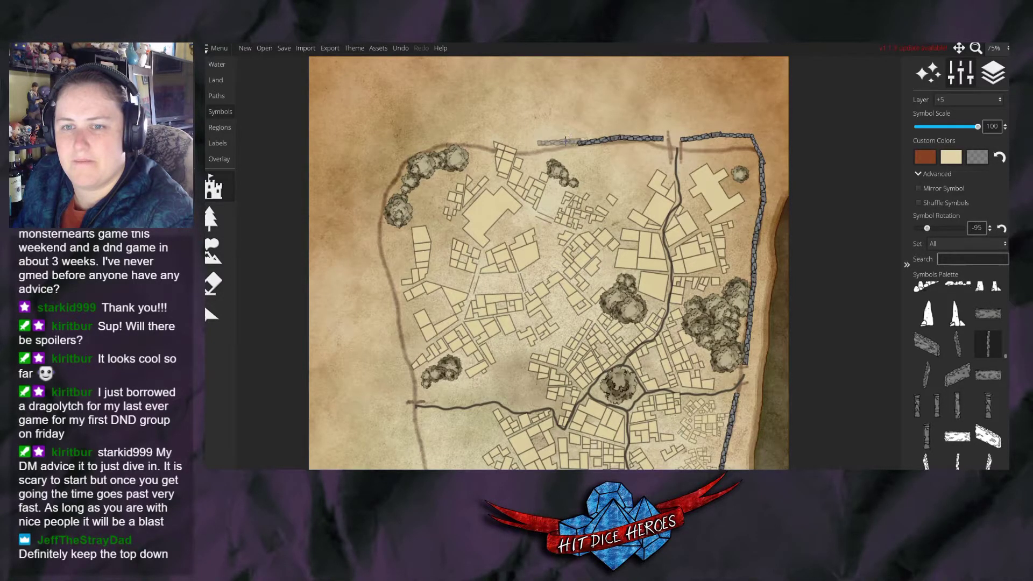
{"action": "left_click", "coordinate": [562, 142]}
Extend the stone wall to the trees at the northwestern corner with scale 100 segments at rotations -80, -95 and -105.
{"action": "scroll", "coordinate": [521, 143], "scroll_direction": "up", "scroll_amount": 1}
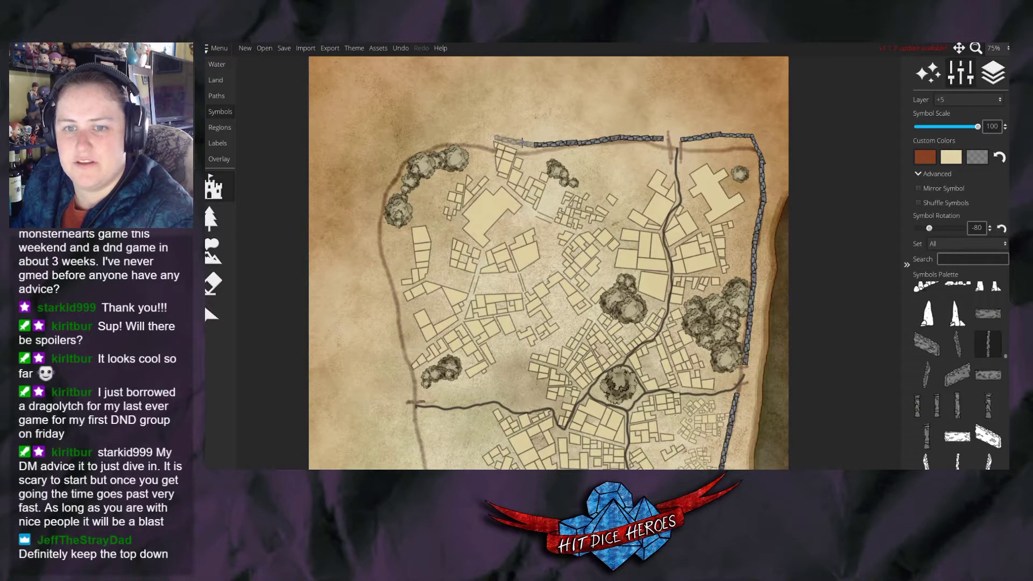
{"action": "scroll", "coordinate": [498, 141], "scroll_direction": "down", "scroll_amount": 3}
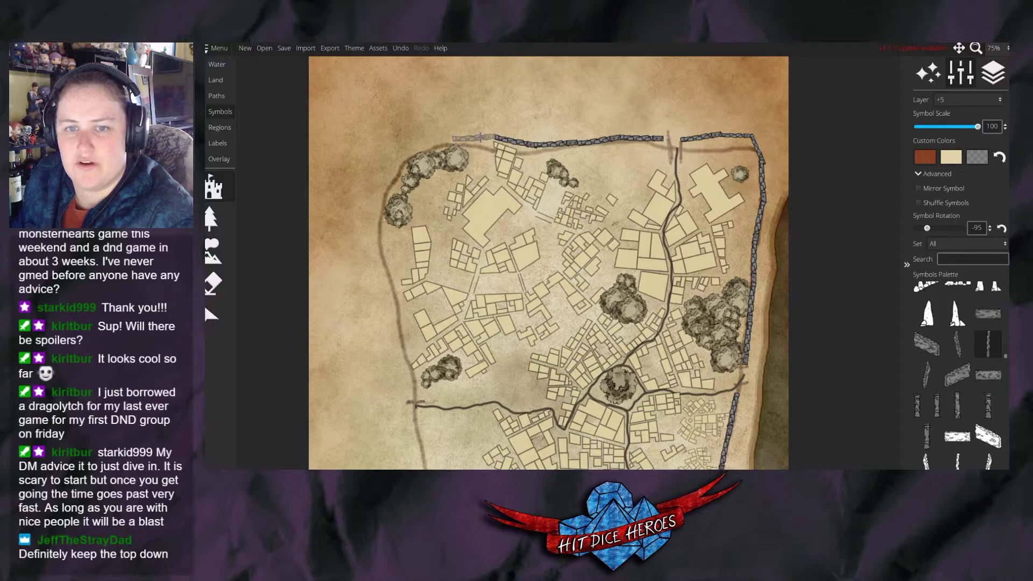
{"action": "scroll", "coordinate": [434, 141], "scroll_direction": "down", "scroll_amount": 1}
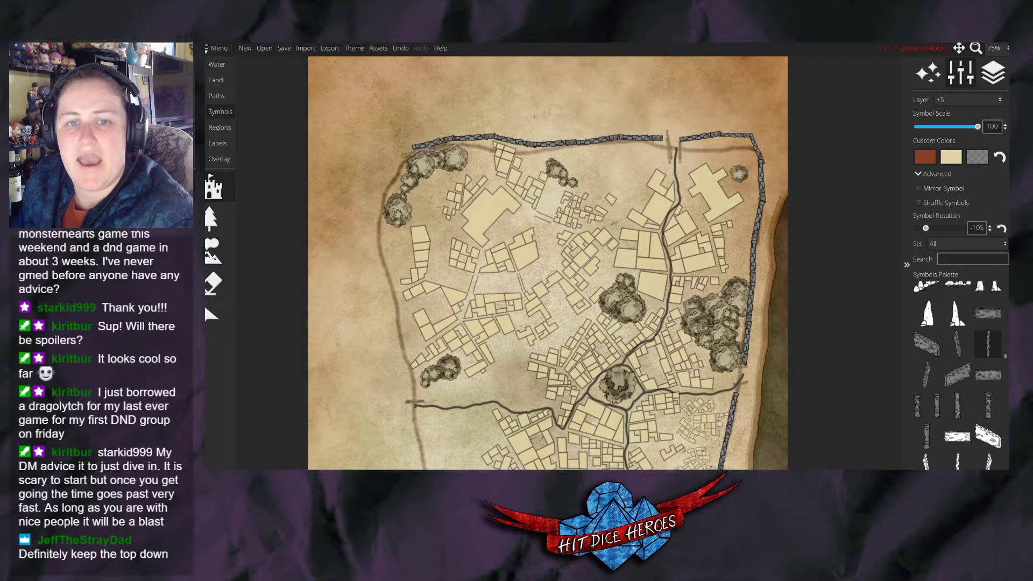
Curve the stone wall around the northwestern corner with scale 100 segments at rotations -130 and -160, and set rotation -180 for the western side.
{"action": "scroll", "coordinate": [401, 156], "scroll_direction": "down", "scroll_amount": 3}
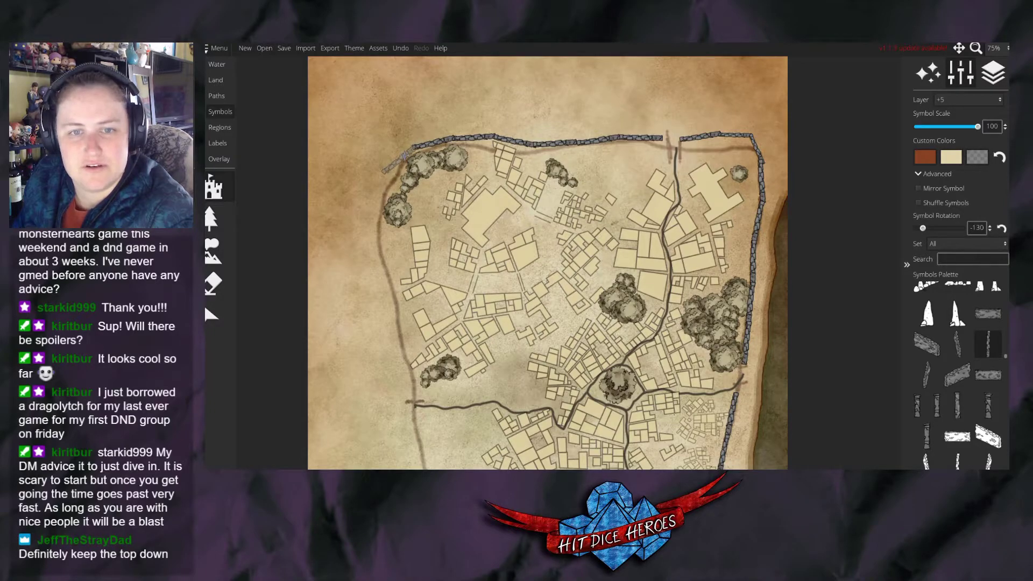
{"action": "left_click", "coordinate": [396, 160]}
{"action": "scroll", "coordinate": [372, 192], "scroll_direction": "down", "scroll_amount": 5}
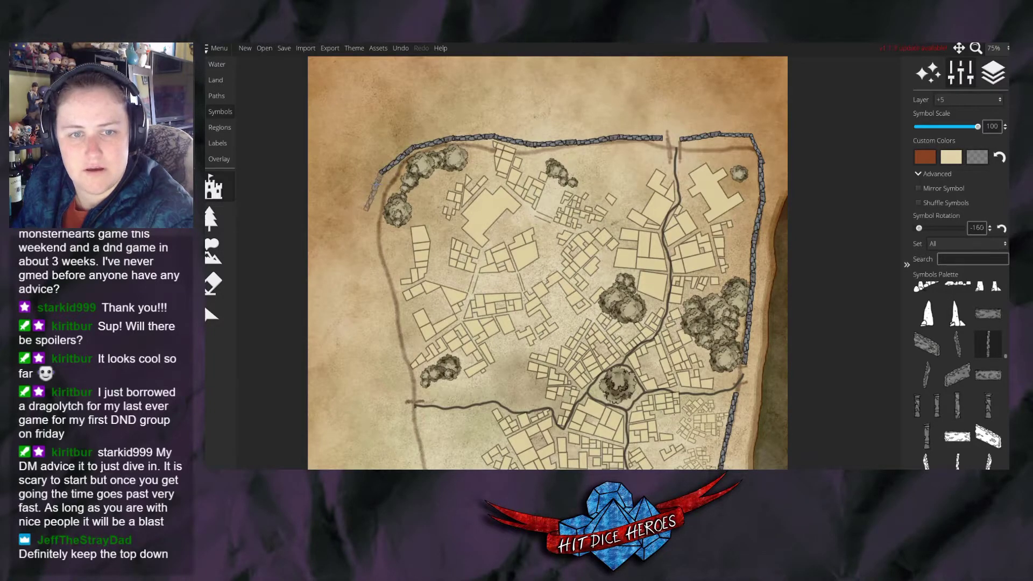
{"action": "scroll", "coordinate": [370, 215], "scroll_direction": "down", "scroll_amount": 4}
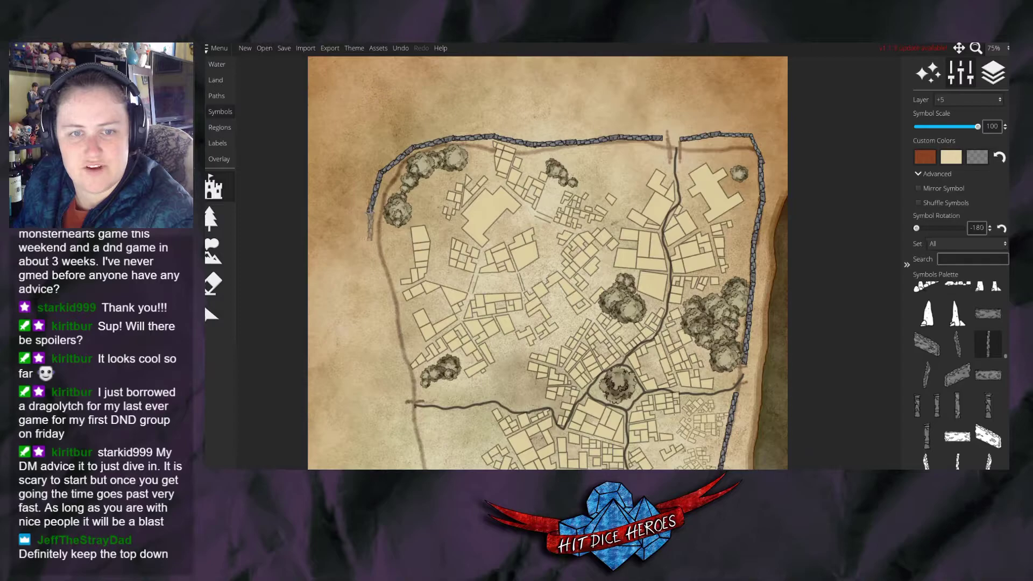
Continue the stone wall down the city's west side to the western gate, rotating pieces from -180 to 155 and 170 degrees.
{"action": "left_click", "coordinate": [370, 229]}
{"action": "scroll", "coordinate": [377, 267], "scroll_direction": "down", "scroll_amount": 3}
{"action": "left_click_drag", "start_coordinate": [457, 349], "coordinate": [444, 215]}
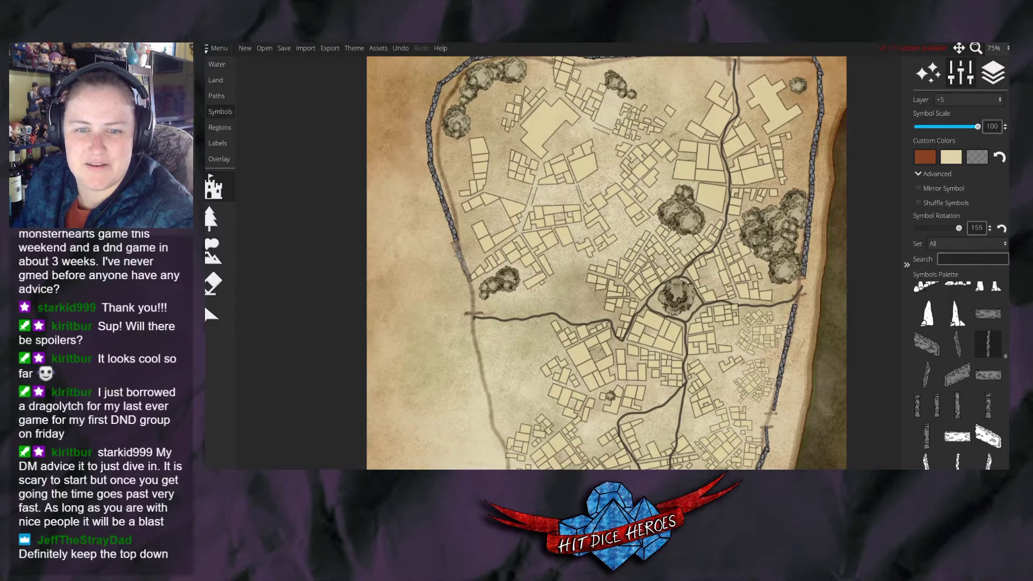
{"action": "left_click", "coordinate": [460, 256]}
{"action": "scroll", "coordinate": [462, 276], "scroll_direction": "up", "scroll_amount": 1}
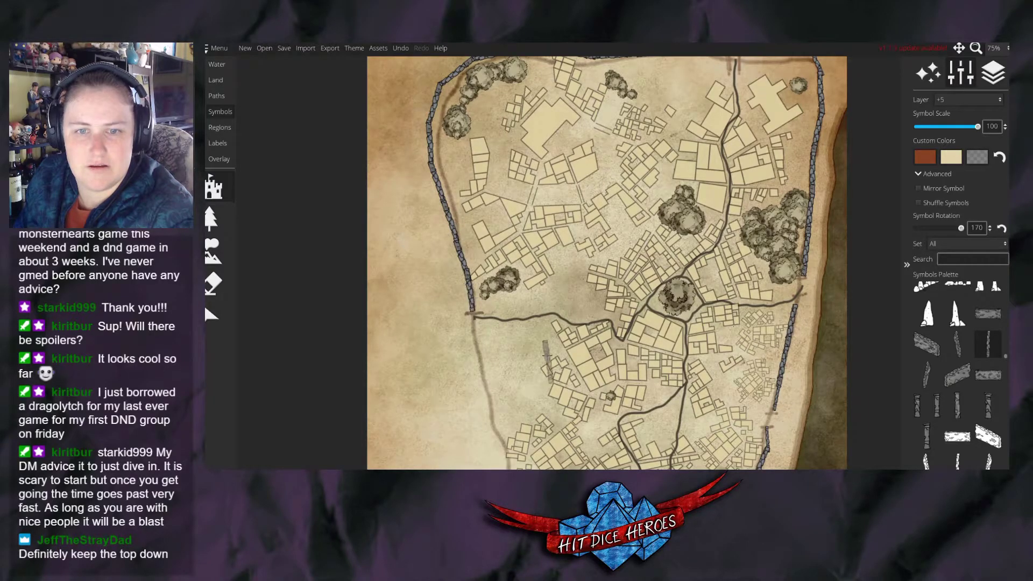
{"action": "key", "text": "ctrl+z"}
{"action": "left_click_drag", "start_coordinate": [644, 287], "coordinate": [683, 160]}
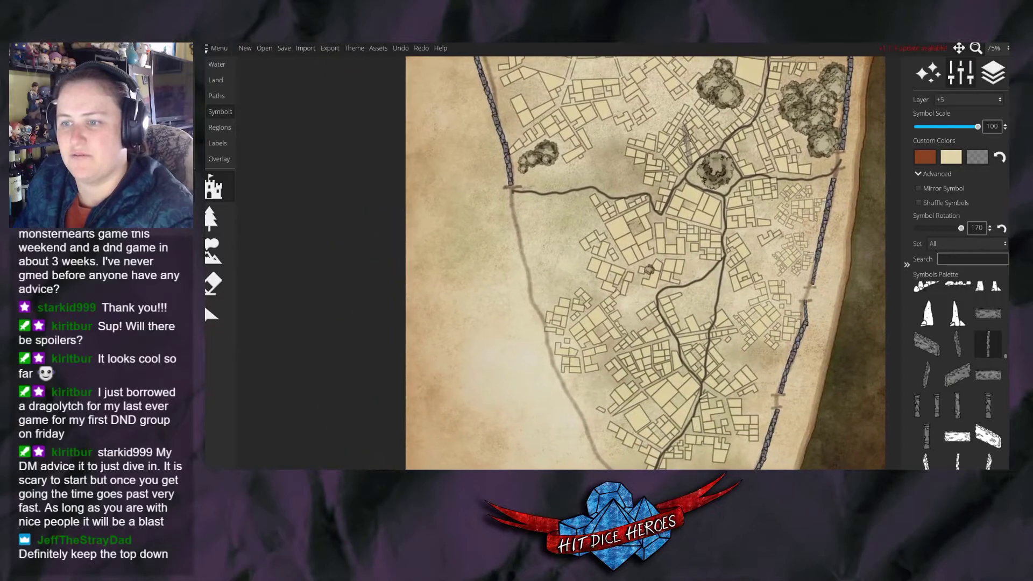
Extend the stone wall south from the western gate along the sketched outline, using pieces rotated 165 and 160 degrees.
{"action": "left_click", "coordinate": [513, 212]}
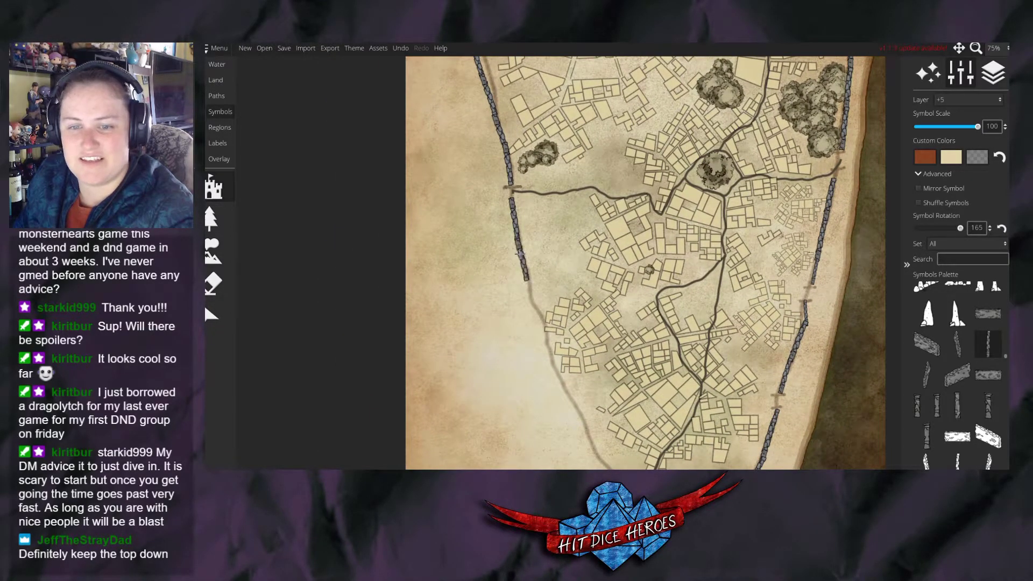
{"action": "left_click", "coordinate": [529, 292]}
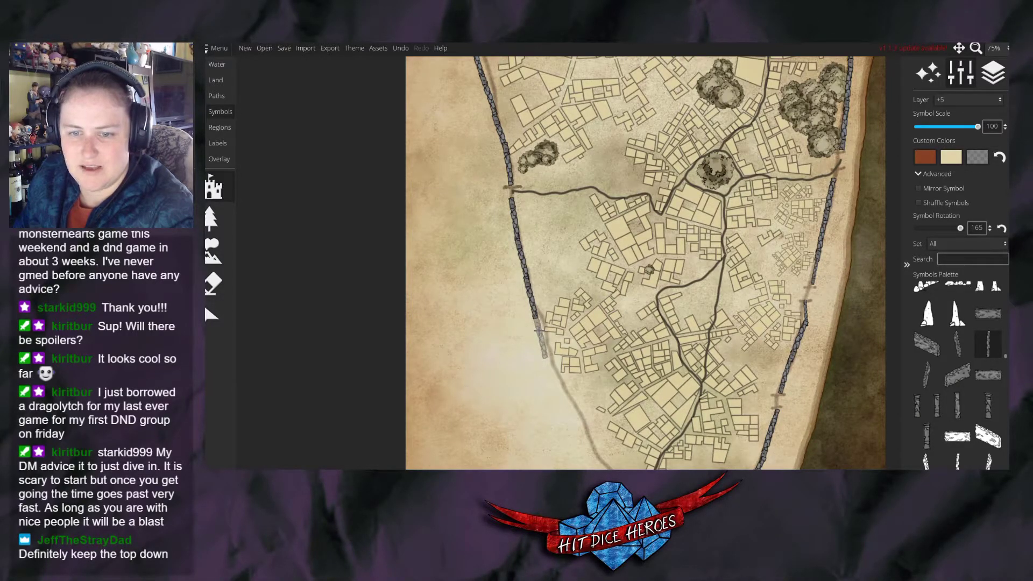
{"action": "left_click_drag", "start_coordinate": [538, 330], "coordinate": [519, 262]}
{"action": "scroll", "coordinate": [519, 262], "scroll_direction": "down", "scroll_amount": 1}
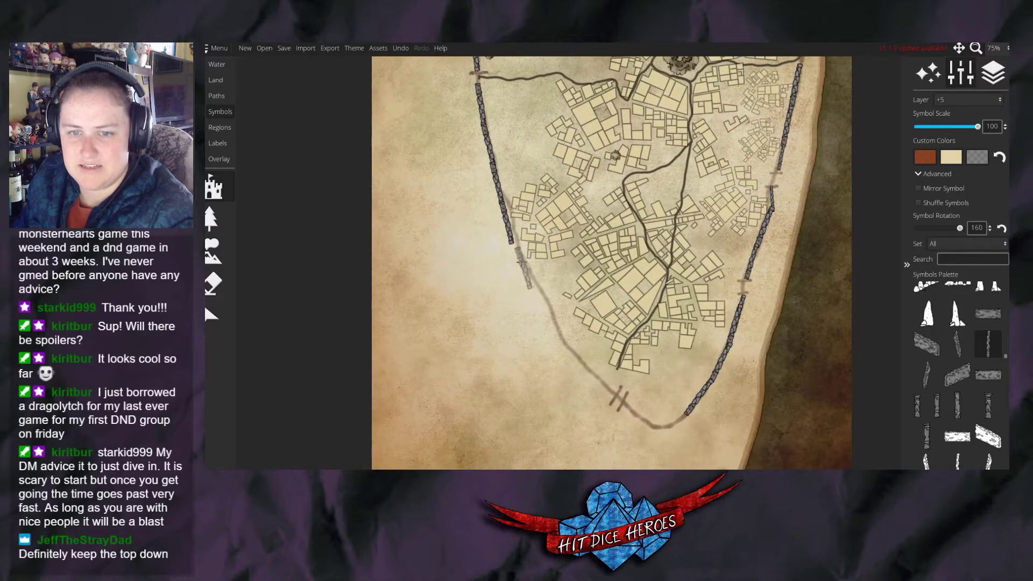
{"action": "scroll", "coordinate": [518, 261], "scroll_direction": "up", "scroll_amount": 1}
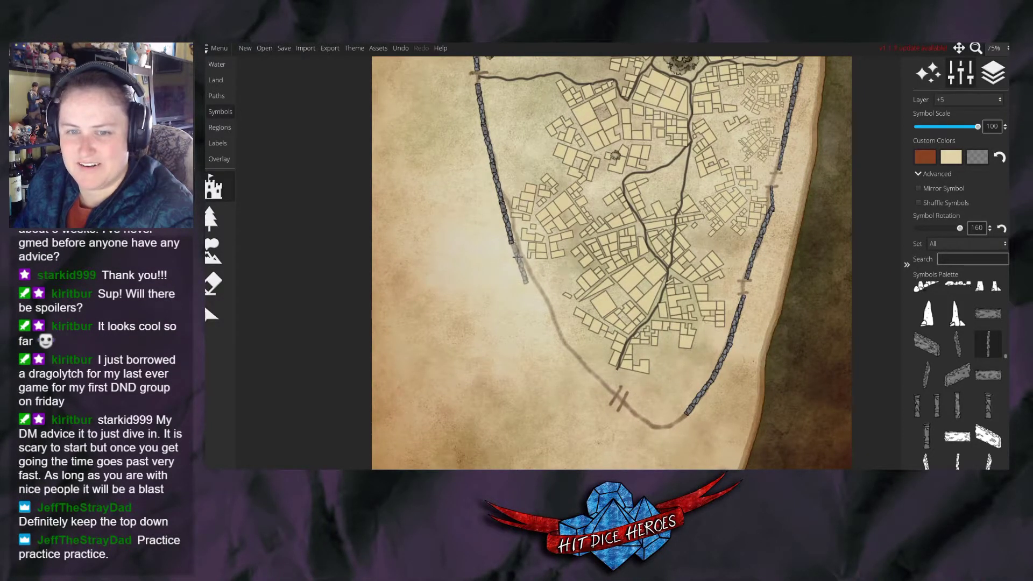
{"action": "left_click", "coordinate": [515, 257]}
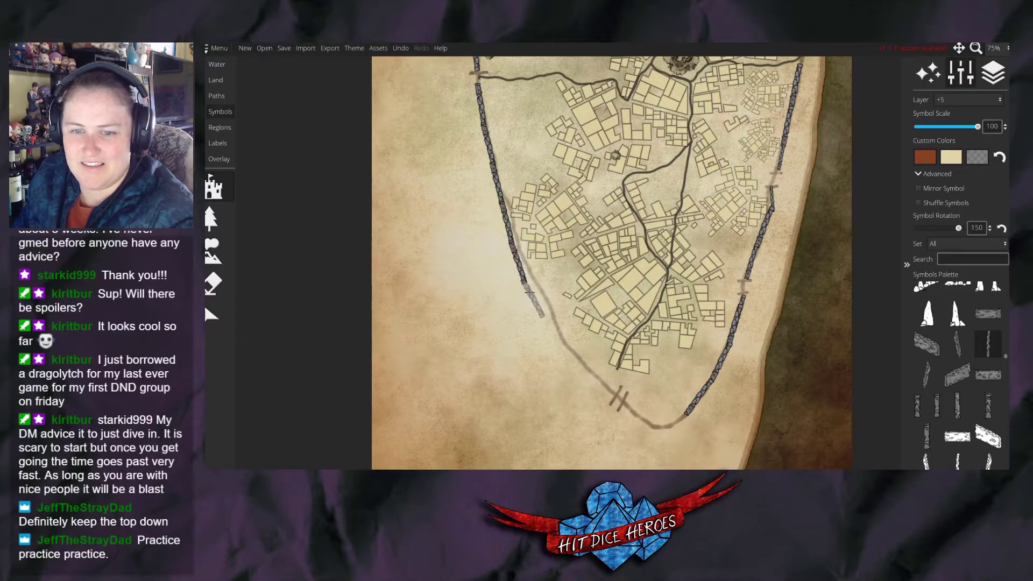
Curve the wall pieces to the southern gate and close the outline at the city's southern tip.
{"action": "left_click", "coordinate": [529, 293]}
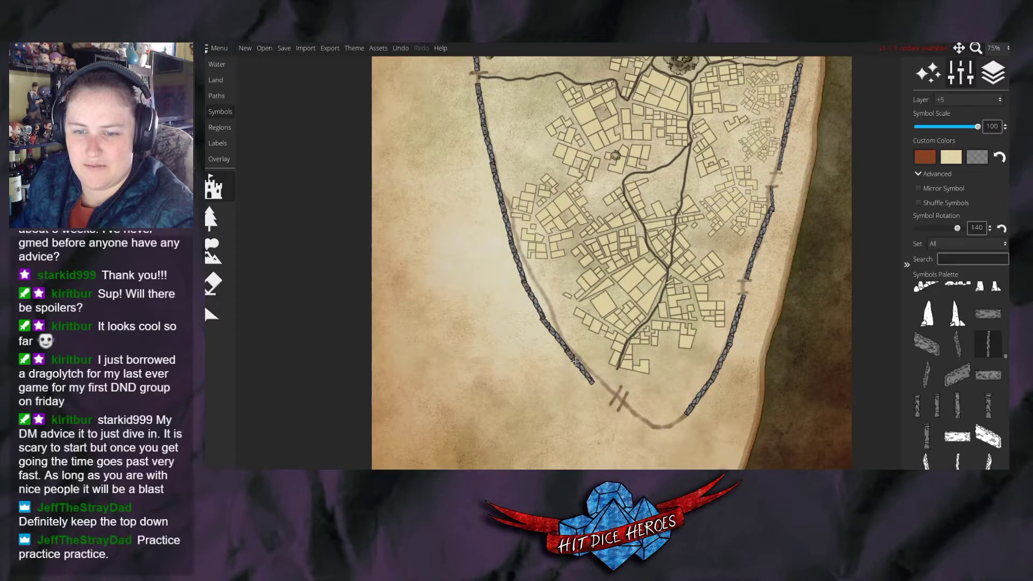
{"action": "left_click", "coordinate": [592, 382]}
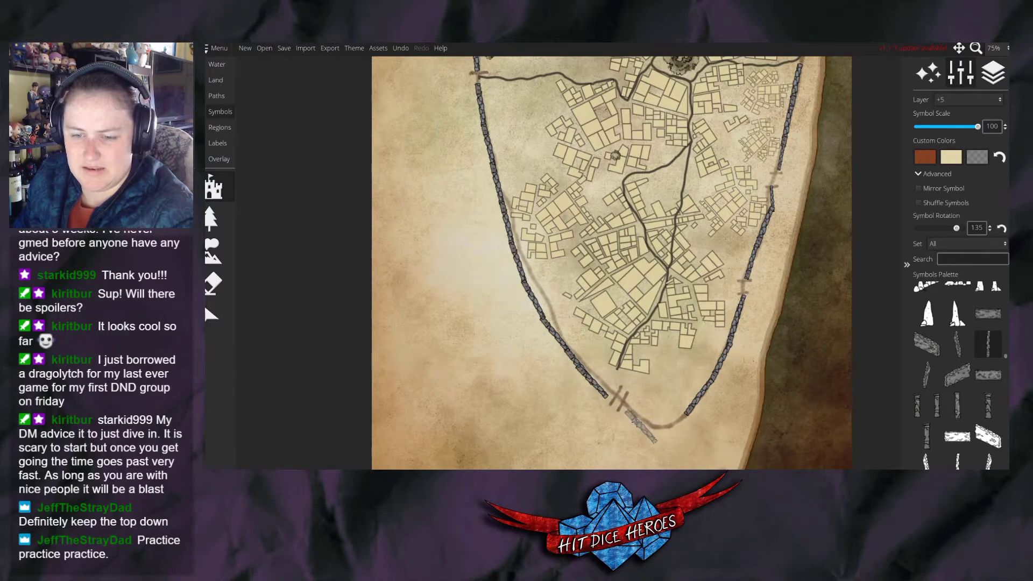
{"action": "scroll", "coordinate": [641, 421], "scroll_direction": "down", "scroll_amount": 4}
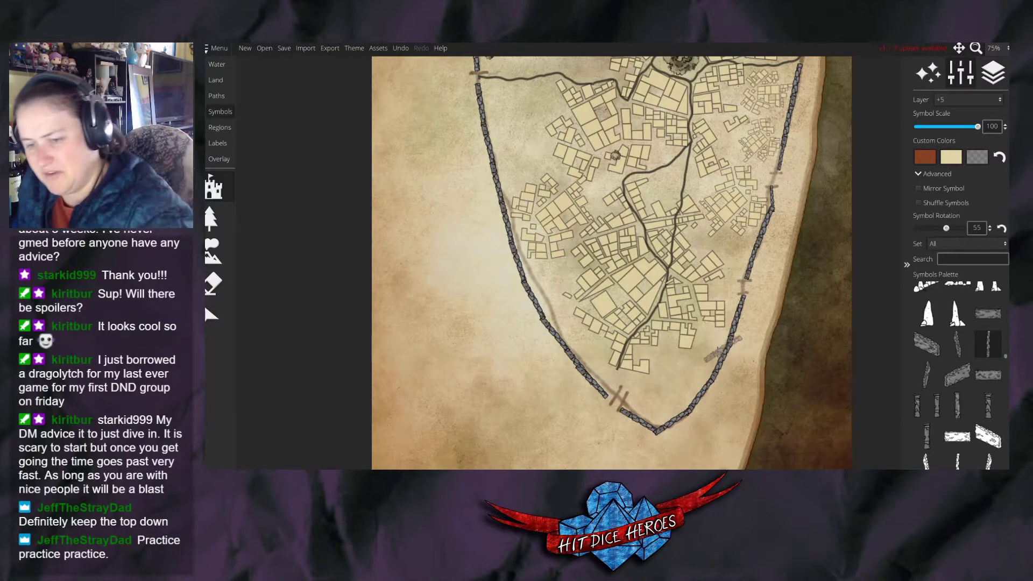
Realign the wall segment just east of the northern gate so it runs level with the adjoining wall.
{"action": "scroll", "coordinate": [714, 210], "scroll_direction": "up", "scroll_amount": 2}
{"action": "scroll", "coordinate": [713, 172], "scroll_direction": "down", "scroll_amount": 4}
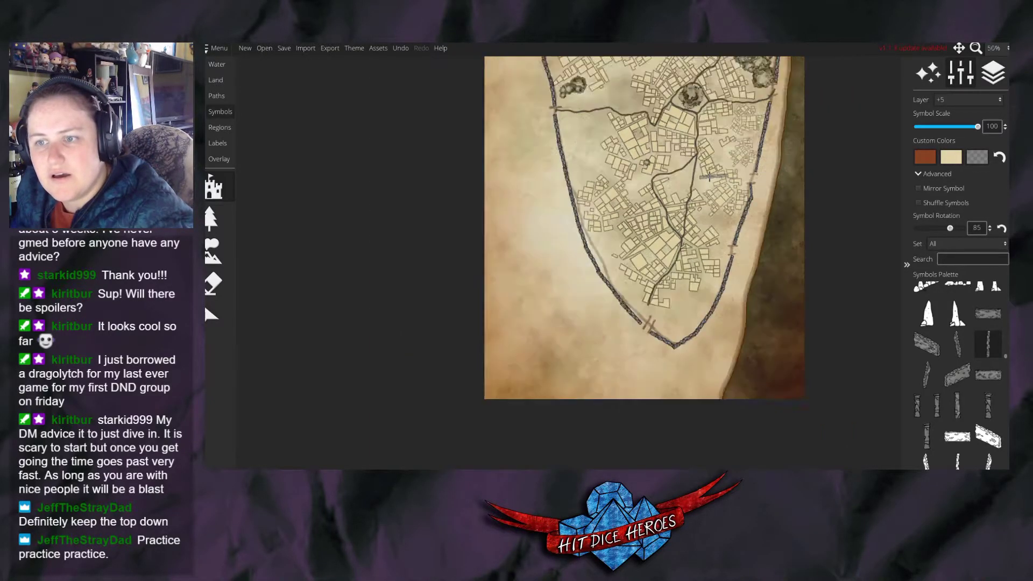
{"action": "left_click_drag", "start_coordinate": [712, 157], "coordinate": [709, 245]}
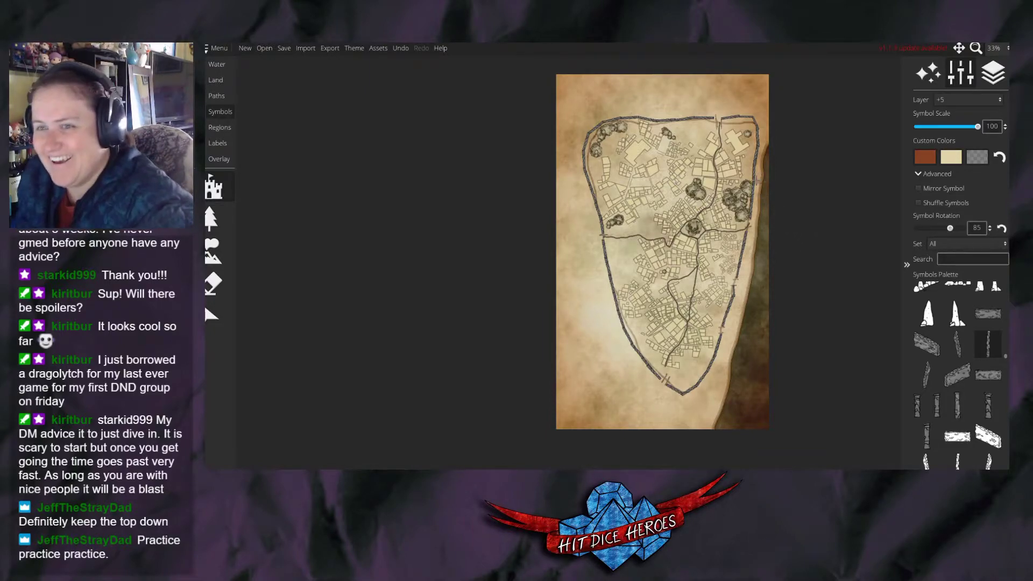
{"action": "key", "text": "s"}
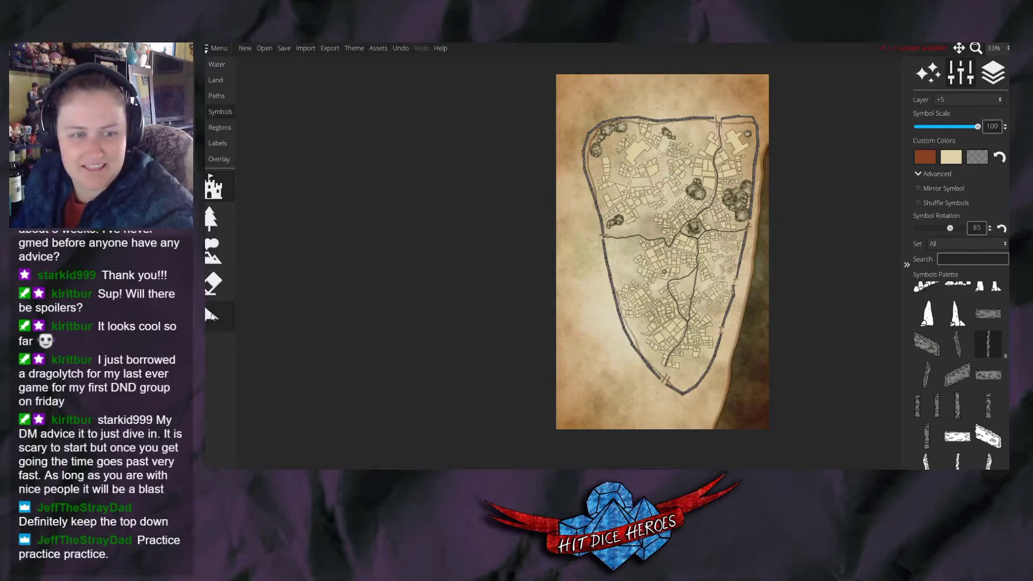
{"action": "scroll", "coordinate": [745, 102], "scroll_direction": "up", "scroll_amount": 8}
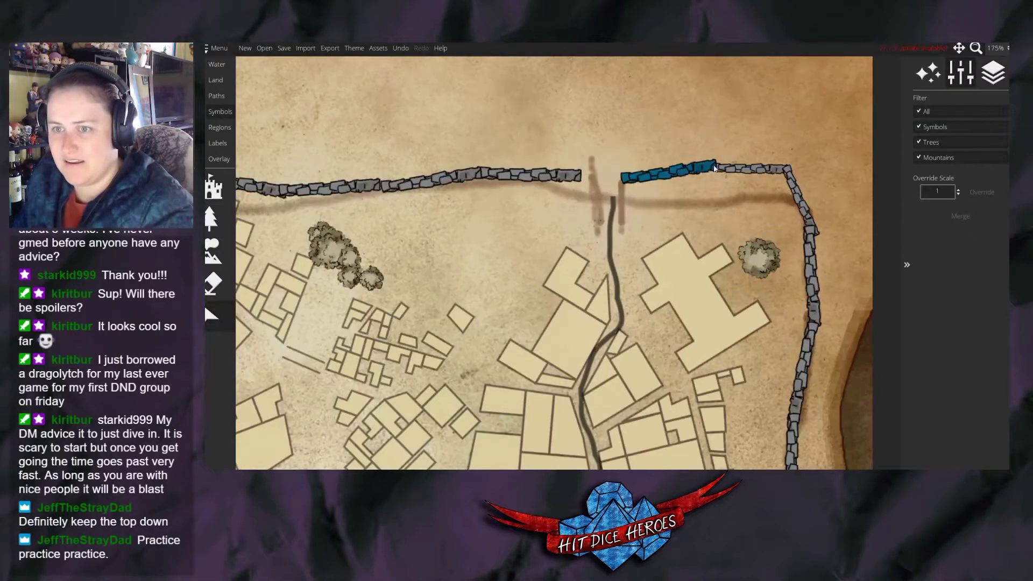
{"action": "left_click", "coordinate": [687, 167]}
{"action": "left_click_drag", "start_coordinate": [687, 167], "coordinate": [699, 169]}
{"action": "left_click", "coordinate": [735, 205]}
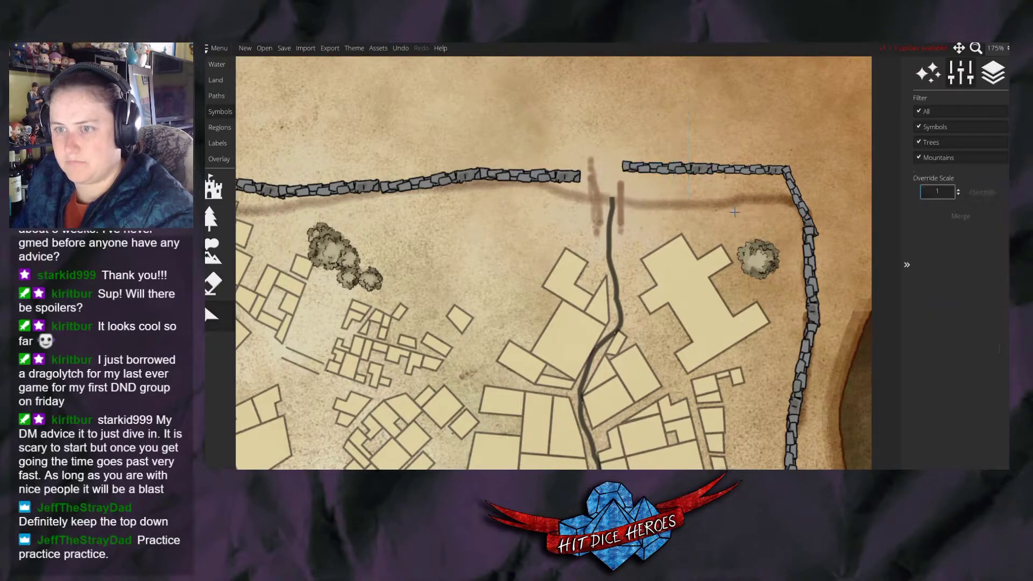
{"action": "scroll", "coordinate": [735, 205], "scroll_direction": "down", "scroll_amount": 10}
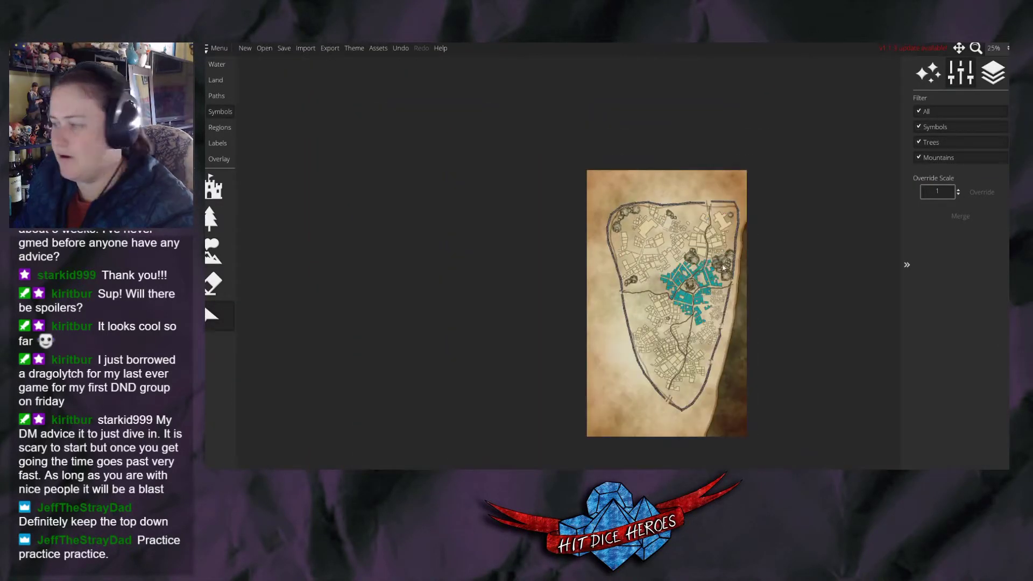
Return to placing symbols and choose the wide sandstone tower from the symbol palette.
{"action": "key", "text": "s"}
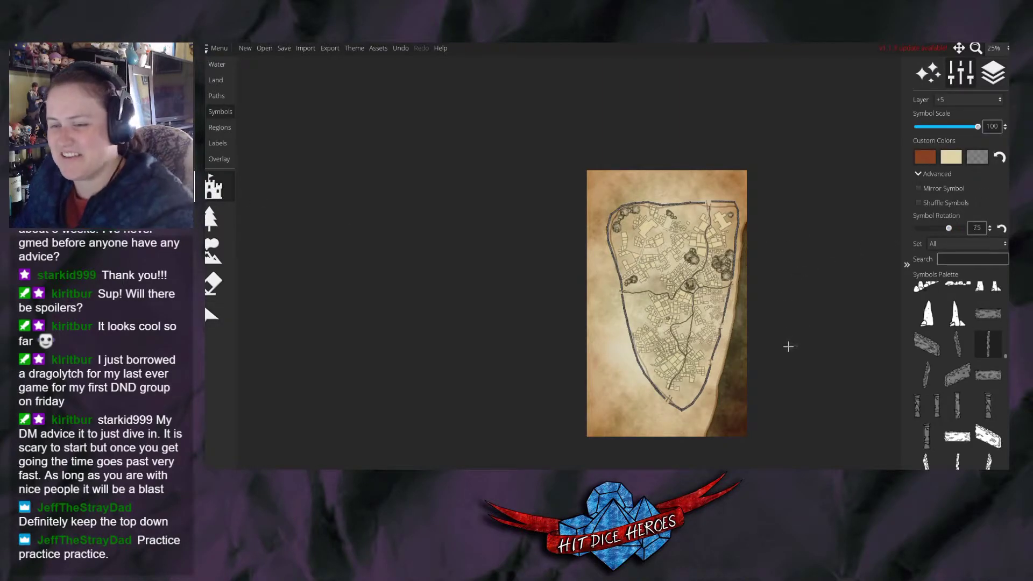
{"action": "scroll", "coordinate": [611, 313], "scroll_direction": "up", "scroll_amount": 2}
{"action": "left_click_drag", "start_coordinate": [611, 313], "coordinate": [515, 302]}
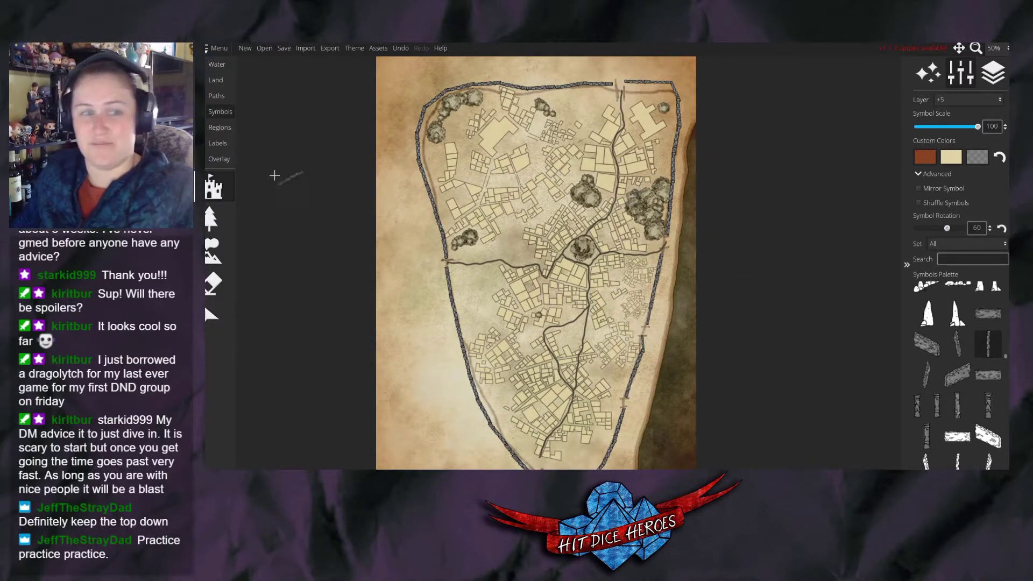
{"action": "left_click", "coordinate": [214, 113]}
{"action": "left_click", "coordinate": [214, 187]}
{"action": "scroll", "coordinate": [947, 325], "scroll_direction": "down", "scroll_amount": 10}
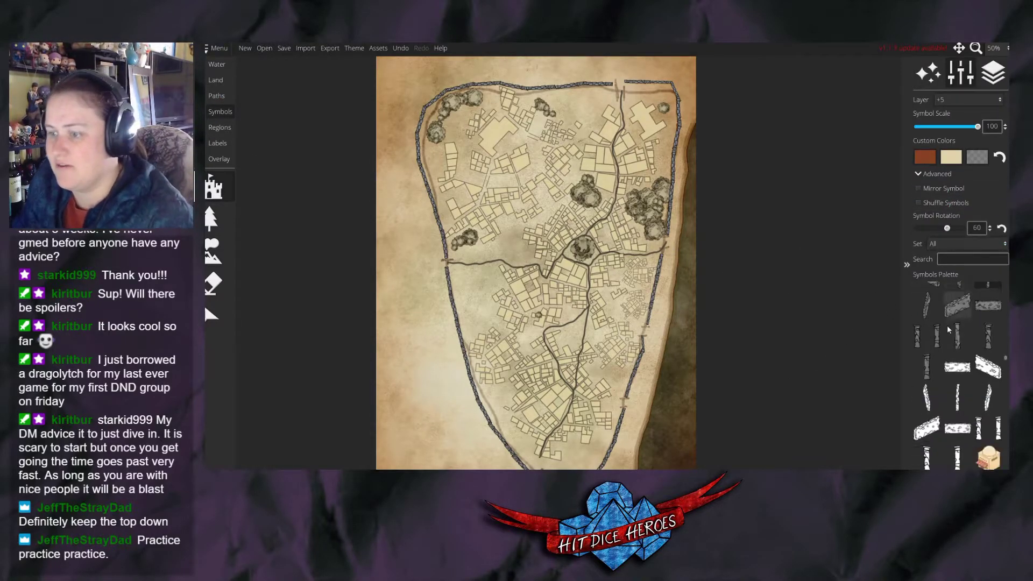
{"action": "scroll", "coordinate": [963, 372], "scroll_direction": "down", "scroll_amount": 5}
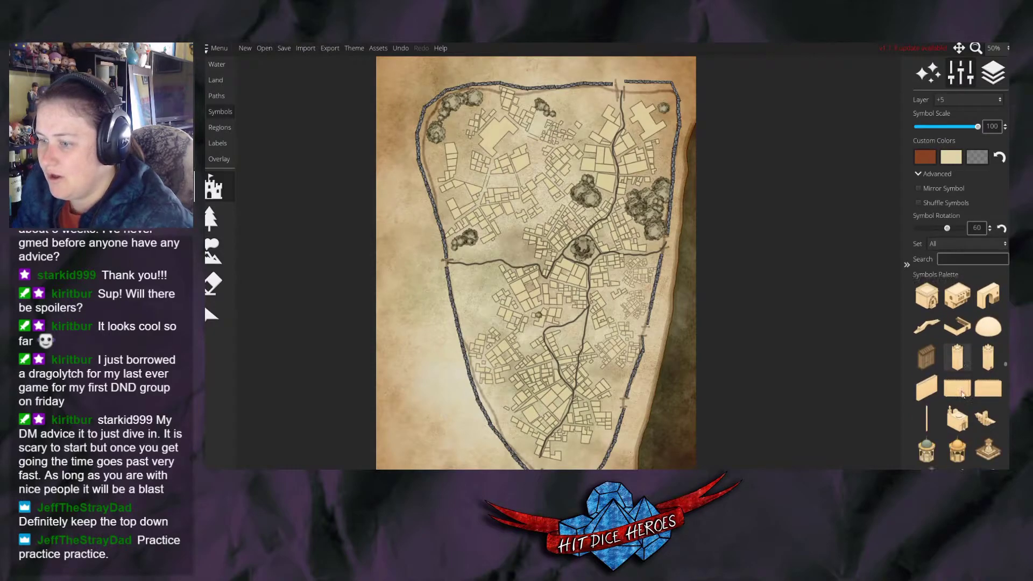
{"action": "scroll", "coordinate": [952, 414], "scroll_direction": "down", "scroll_amount": 3}
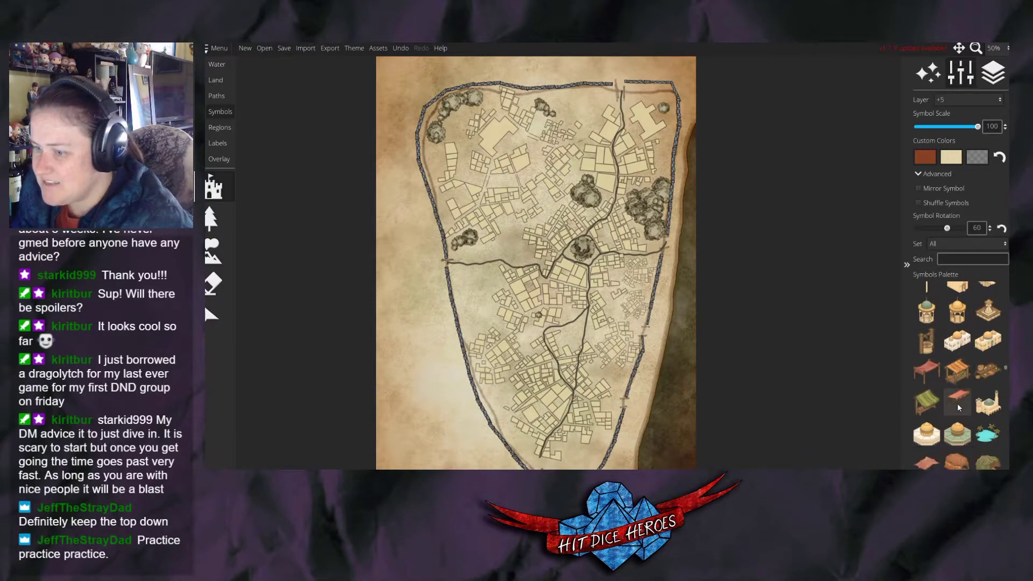
{"action": "scroll", "coordinate": [961, 394], "scroll_direction": "down", "scroll_amount": 3}
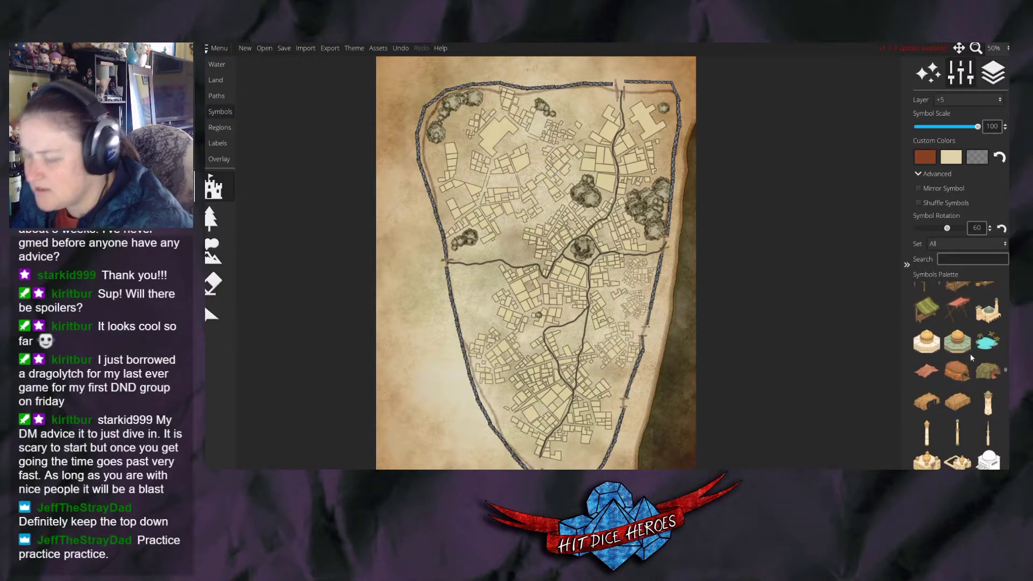
{"action": "scroll", "coordinate": [974, 366], "scroll_direction": "down", "scroll_amount": 3}
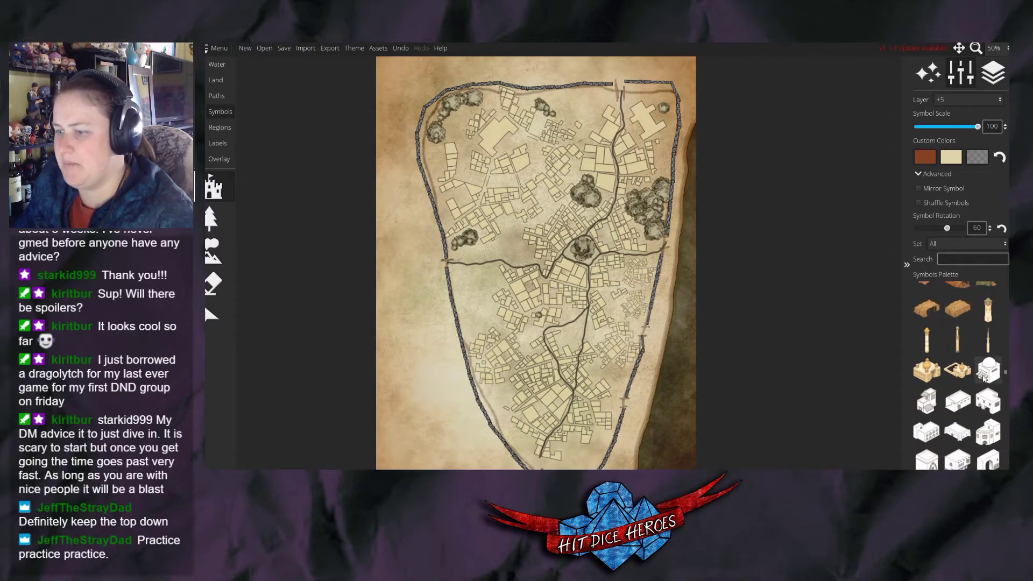
{"action": "left_click", "coordinate": [988, 310]}
Place a tower on each side of the southern gate at symbol scale 25 with -5 degrees rotation.
{"action": "scroll", "coordinate": [659, 304], "scroll_direction": "down", "scroll_amount": 3}
{"action": "scroll", "coordinate": [663, 290], "scroll_direction": "down", "scroll_amount": 1}
{"action": "scroll", "coordinate": [662, 296], "scroll_direction": "down", "scroll_amount": 3}
{"action": "left_click_drag", "start_coordinate": [610, 374], "coordinate": [626, 242]}
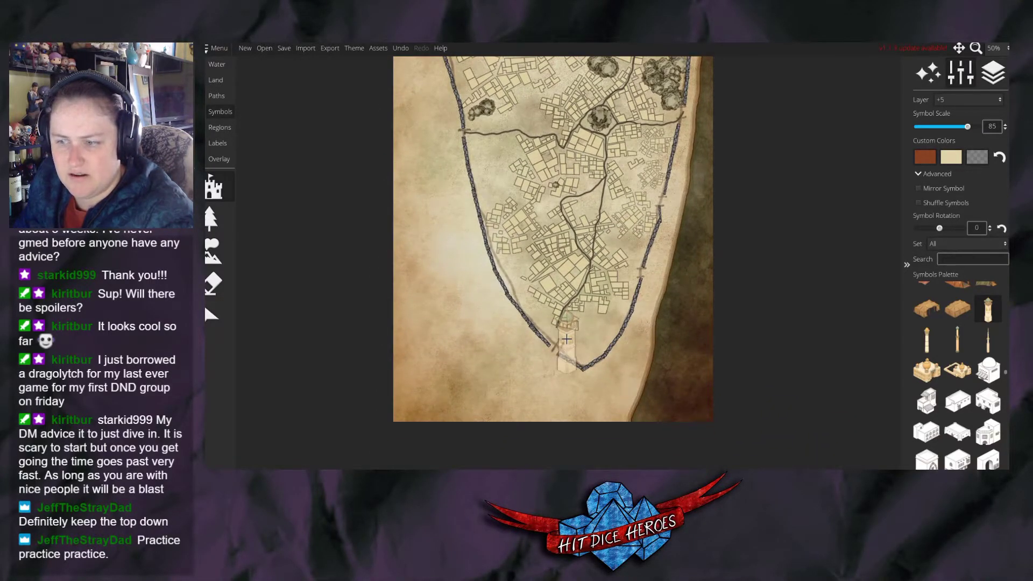
{"action": "scroll", "coordinate": [565, 339], "scroll_direction": "up", "scroll_amount": 1}
{"action": "scroll", "coordinate": [564, 340], "scroll_direction": "up", "scroll_amount": 3}
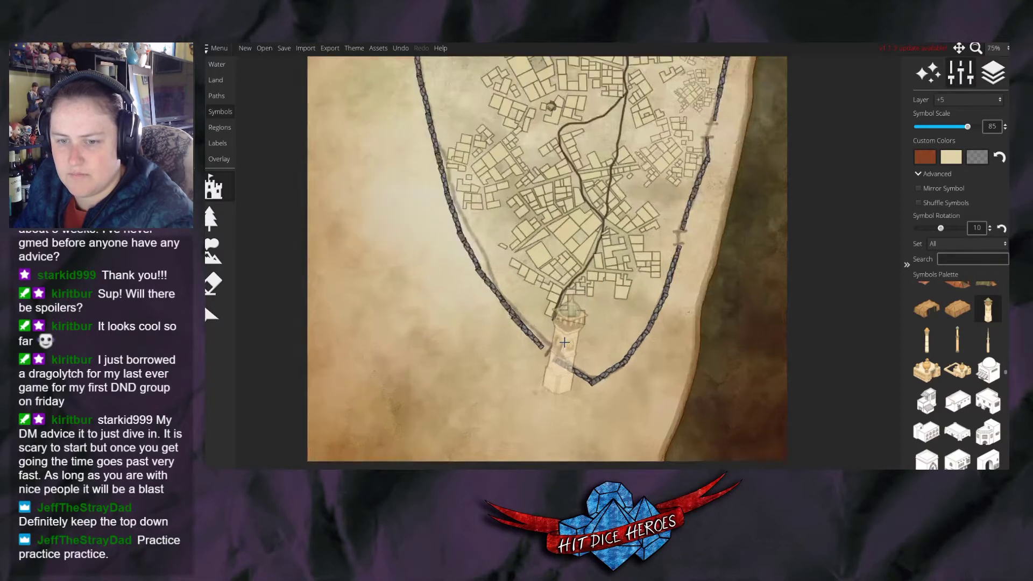
{"action": "scroll", "coordinate": [549, 281], "scroll_direction": "up", "scroll_amount": 2}
{"action": "scroll", "coordinate": [554, 291], "scroll_direction": "down", "scroll_amount": 5}
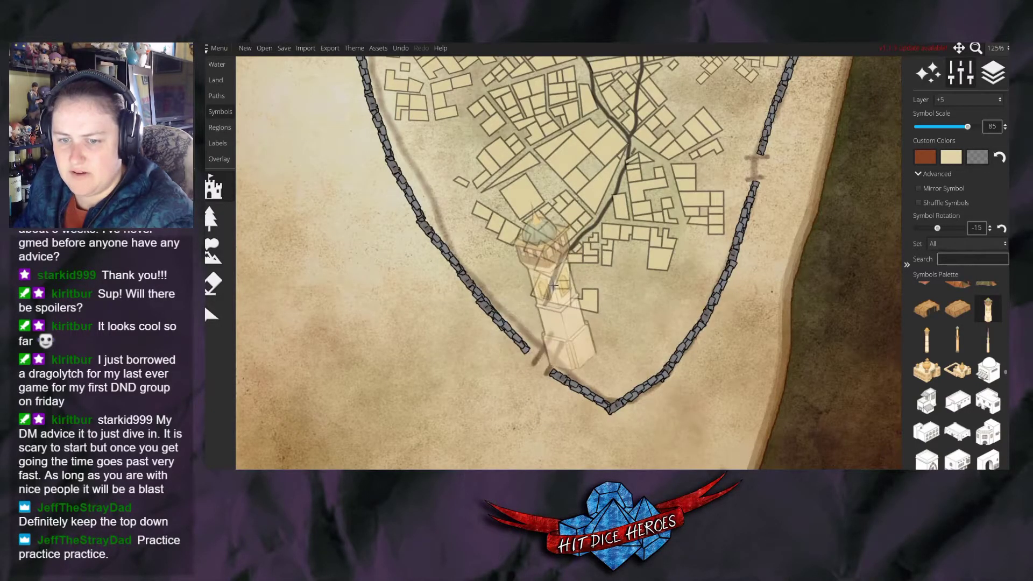
{"action": "scroll", "coordinate": [563, 310], "scroll_direction": "down", "scroll_amount": 3}
{"action": "scroll", "coordinate": [564, 309], "scroll_direction": "down", "scroll_amount": 3}
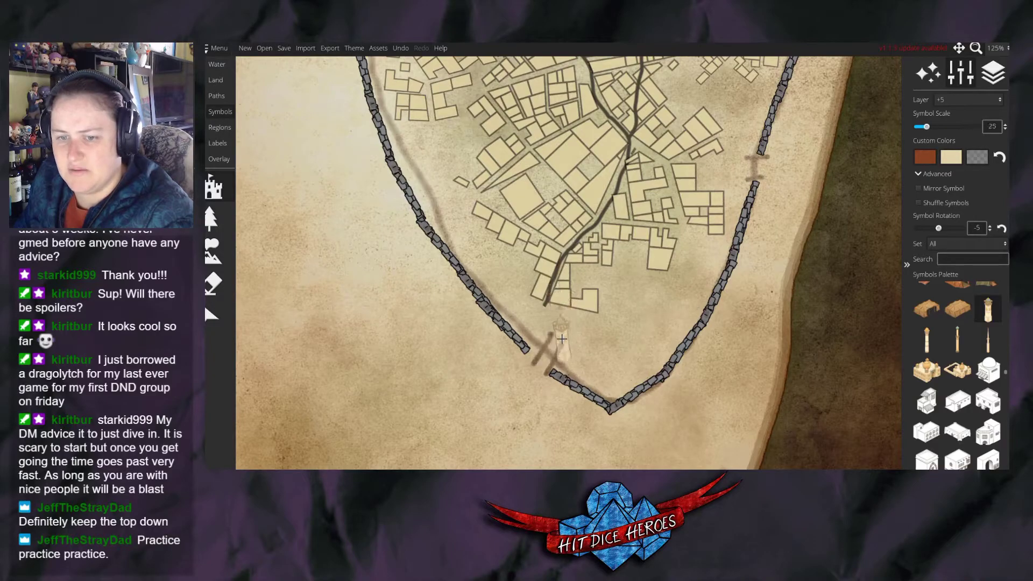
{"action": "left_click", "coordinate": [552, 350]}
{"action": "left_click", "coordinate": [523, 335]}
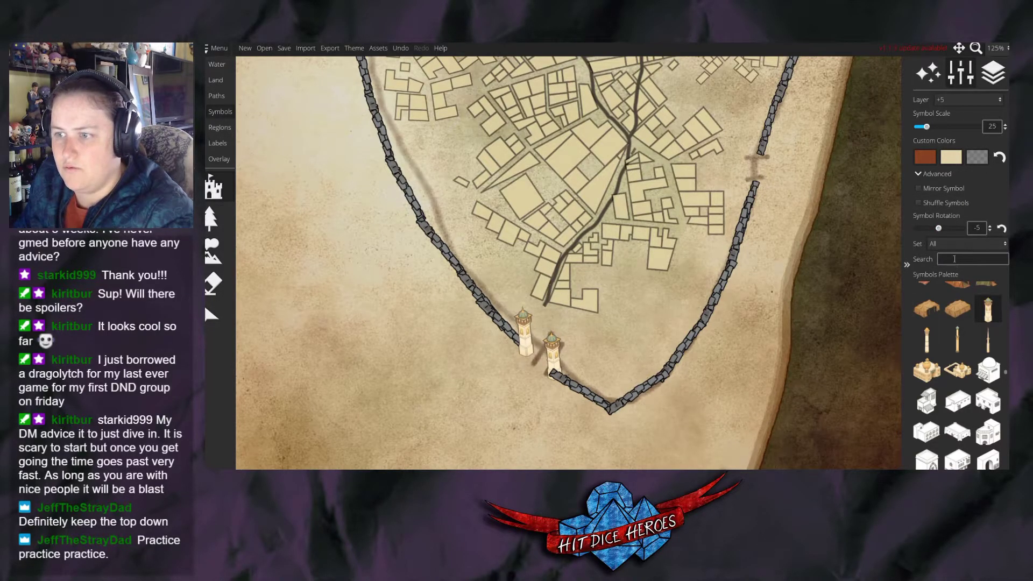
Set the second custom colour to dark grey e24e4d4a and place a test tower east of the southern gate.
{"action": "left_click", "coordinate": [960, 243]}
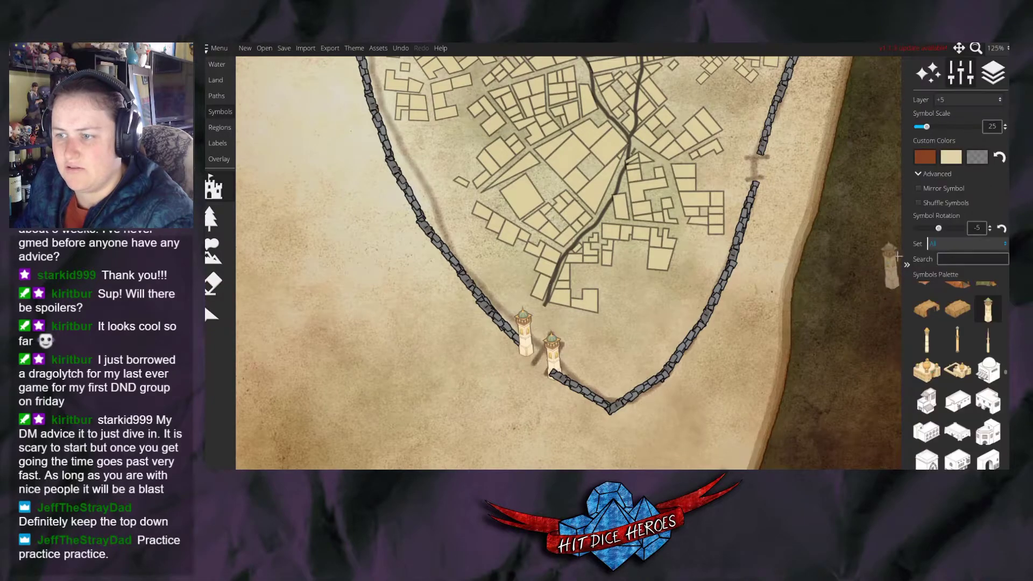
{"action": "left_click", "coordinate": [951, 157]}
{"action": "left_click_drag", "start_coordinate": [911, 89], "coordinate": [820, 130]}
{"action": "left_click", "coordinate": [935, 106]}
{"action": "left_click_drag", "start_coordinate": [936, 111], "coordinate": [935, 77]}
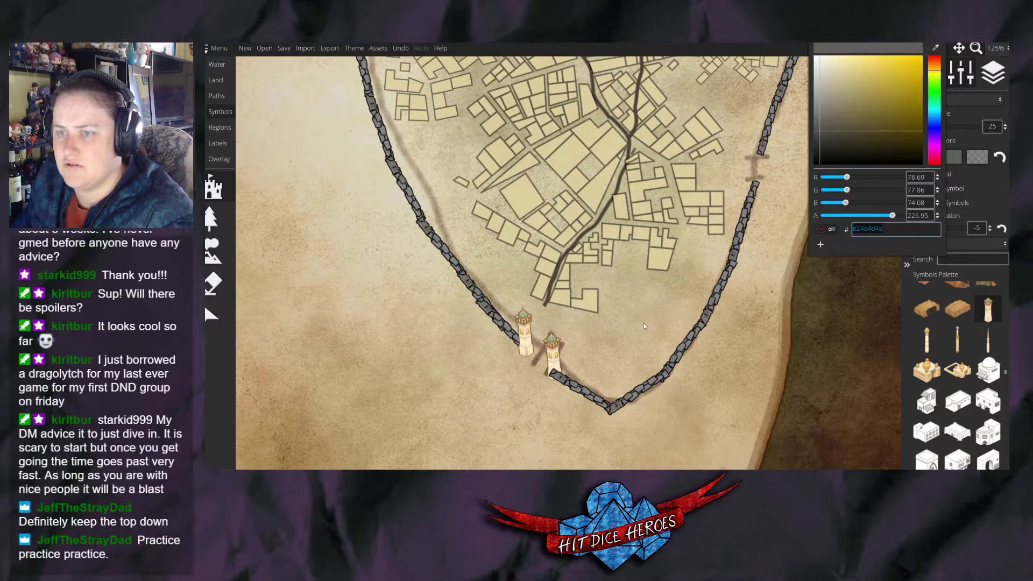
{"action": "left_click", "coordinate": [573, 345]}
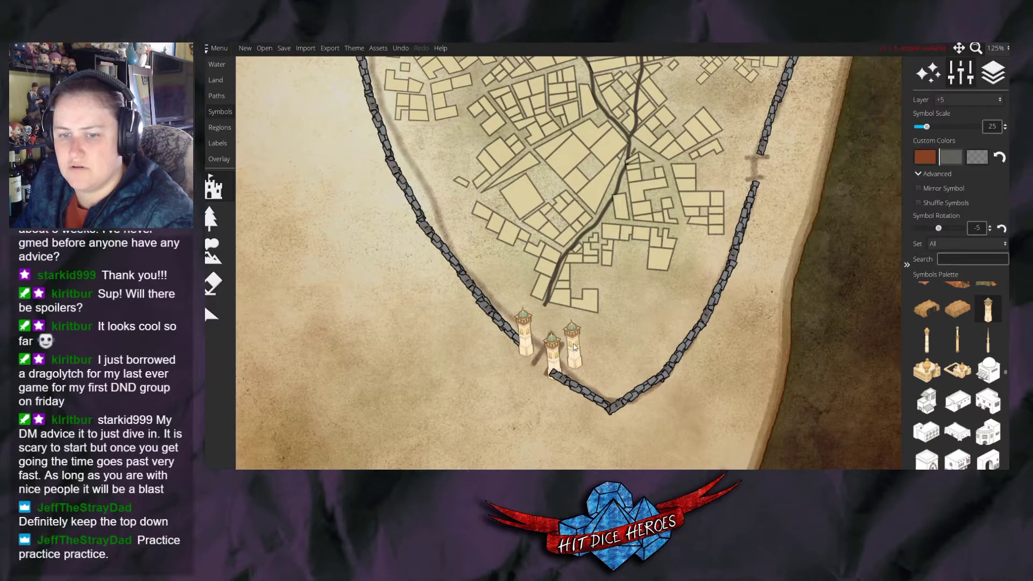
Save the dark grey as a colour preset and place two more test towers beside the southern gate.
{"action": "left_click", "coordinate": [951, 157]}
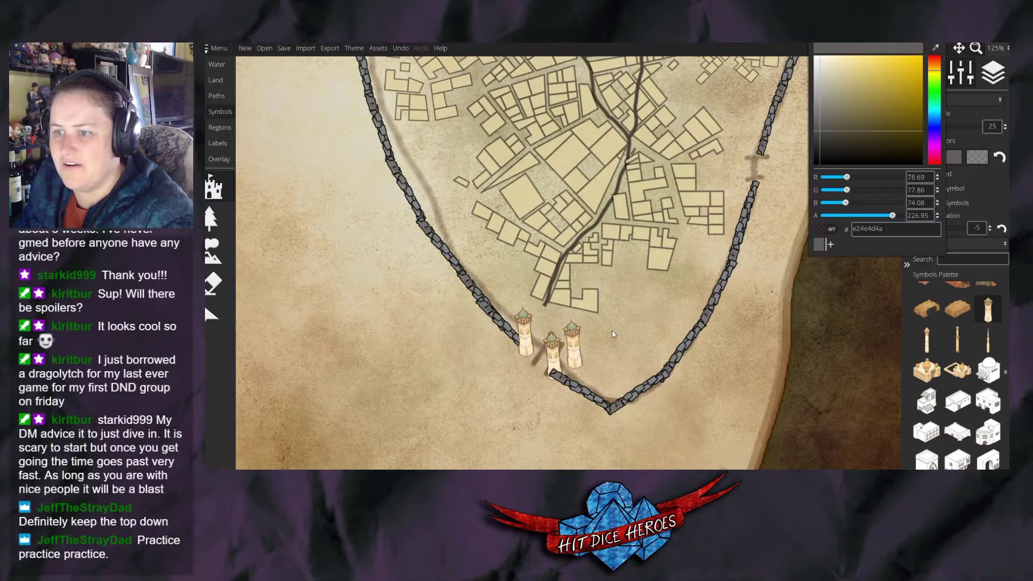
{"action": "left_click", "coordinate": [591, 338]}
{"action": "left_click", "coordinate": [610, 350]}
Save the first custom colour, reddish-brown dd762702, as a colour preset and place another test tower east of the southern gate.
{"action": "left_click", "coordinate": [984, 160]}
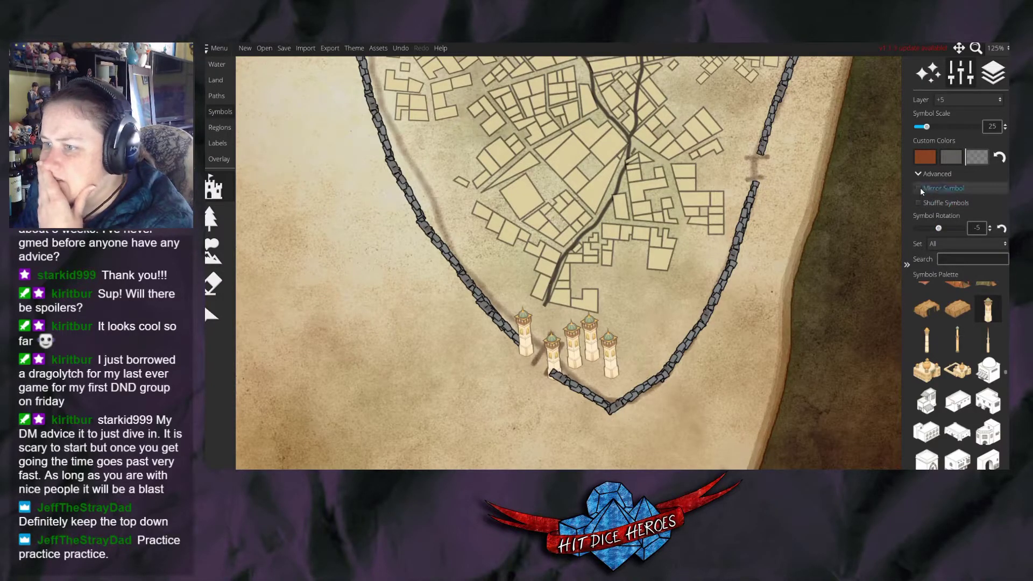
{"action": "left_click", "coordinate": [920, 173]}
{"action": "left_click", "coordinate": [926, 160]}
{"action": "left_click", "coordinate": [803, 245]}
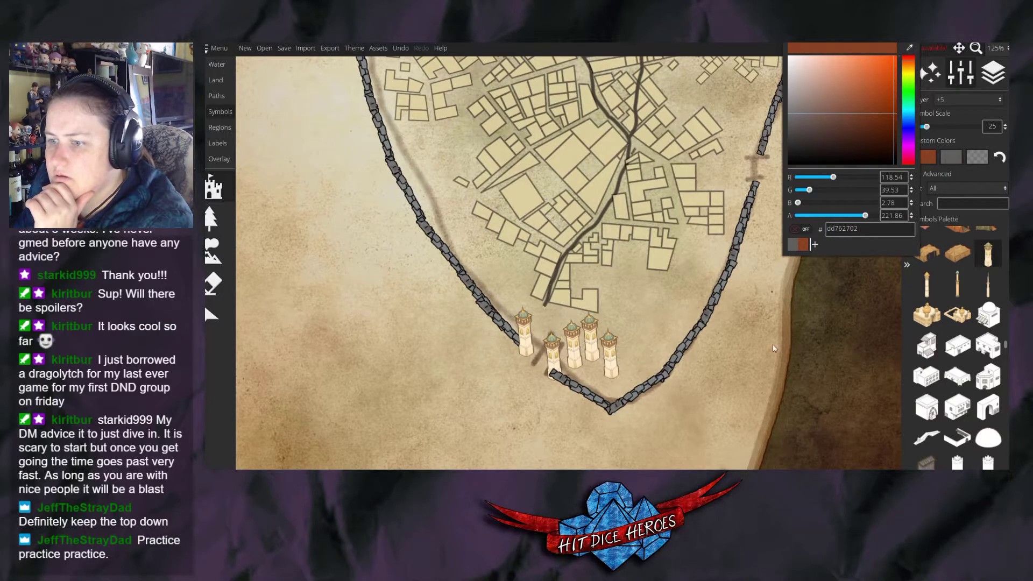
{"action": "left_click", "coordinate": [622, 361]}
Try tinting the test towers with the land colour brush at size 22 and opacity 0.23.
{"action": "left_click", "coordinate": [216, 80]}
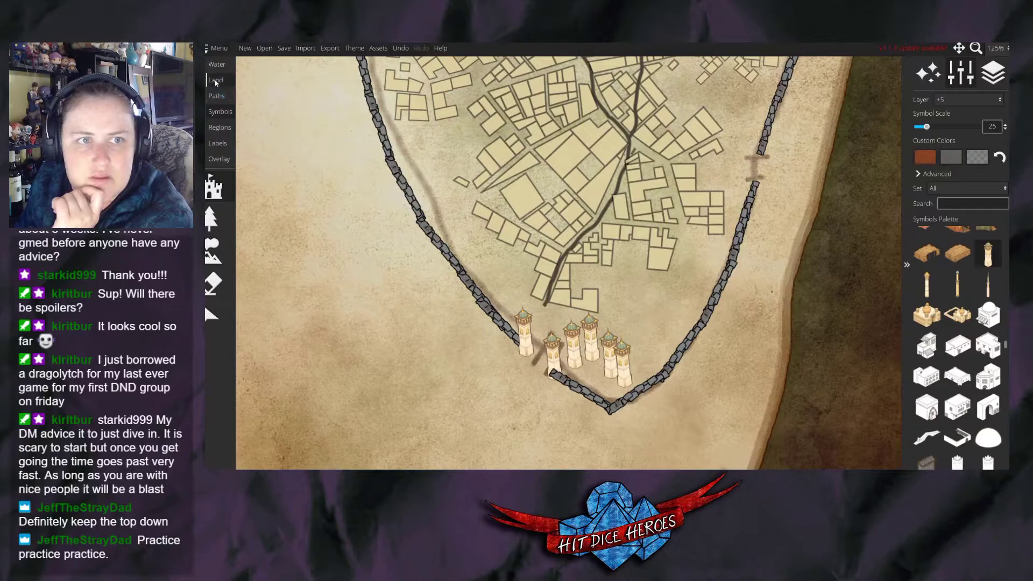
{"action": "left_click", "coordinate": [209, 353]}
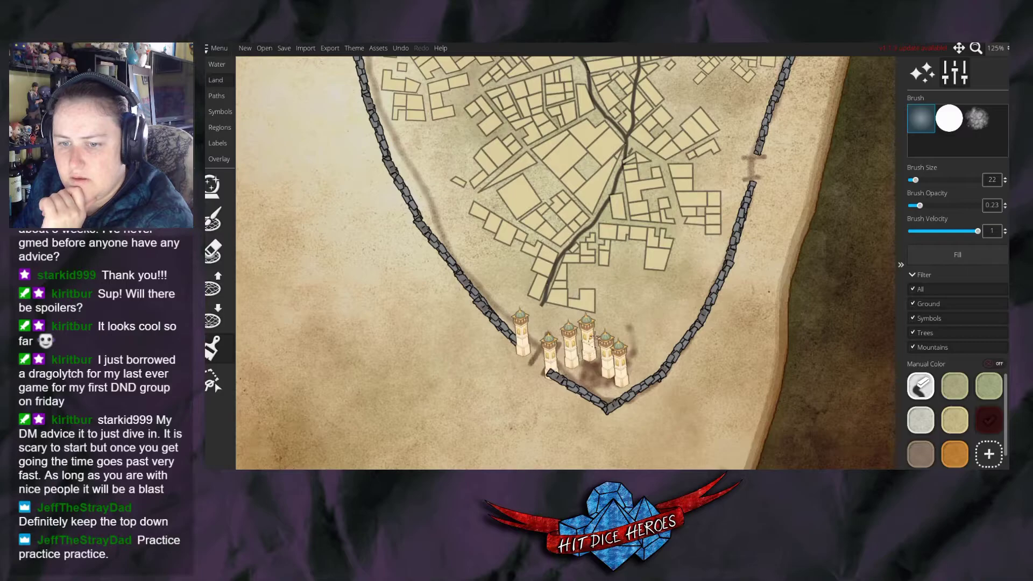
{"action": "key", "text": "ctrl+z"}
{"action": "key", "text": "ctrl+z"}
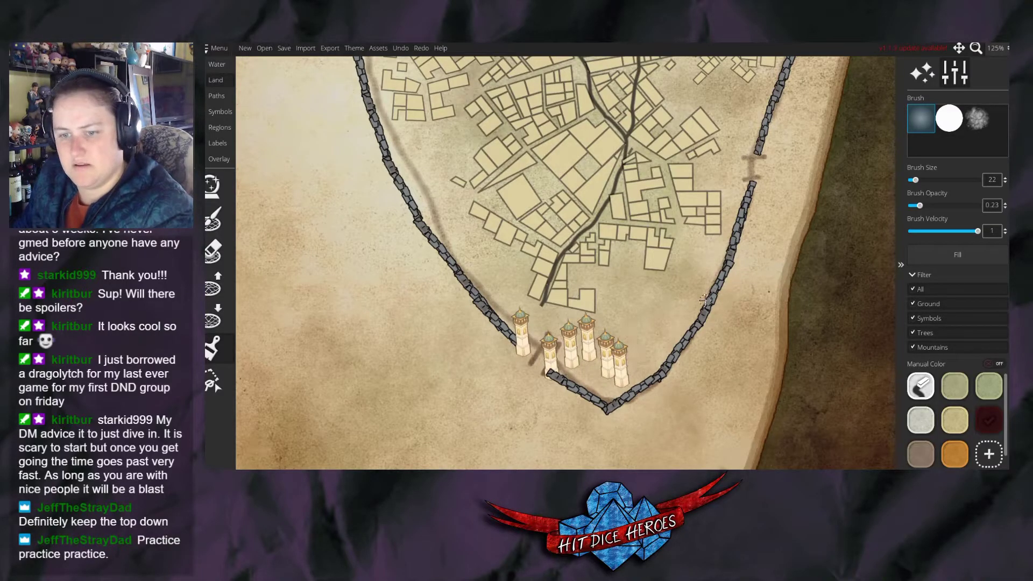
Erase all the test towers east of the southern gate, keeping the two gate towers.
{"action": "left_click", "coordinate": [218, 113]}
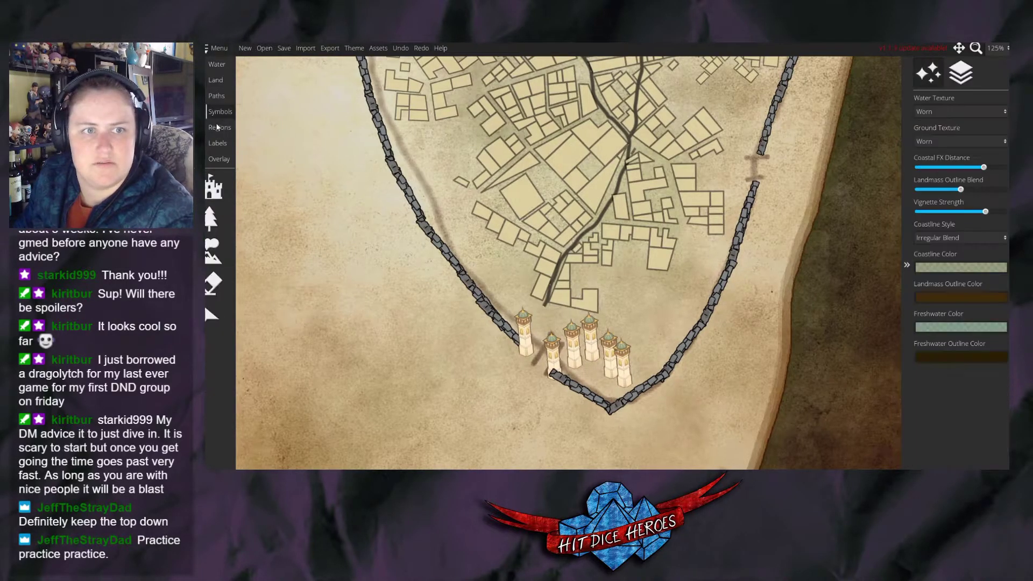
{"action": "left_click", "coordinate": [214, 283]}
{"action": "left_click_drag", "start_coordinate": [629, 361], "coordinate": [595, 337]}
{"action": "key", "text": "ctrl+z"}
Set the second custom symbol colour to the saved reddish-brown preset dd762702 and try a tower at the southern gate.
{"action": "left_click", "coordinate": [218, 79]}
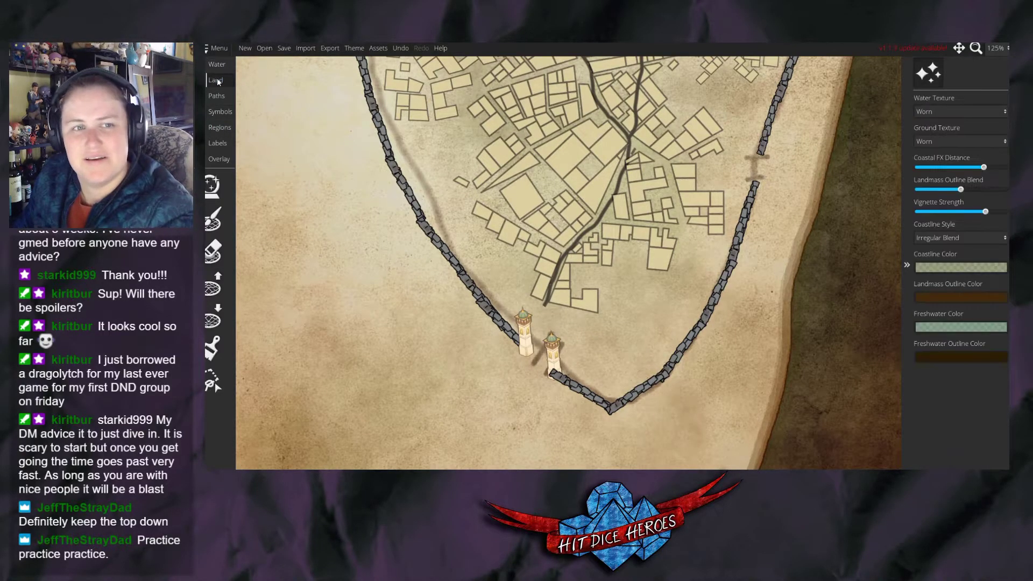
{"action": "left_click", "coordinate": [220, 111]}
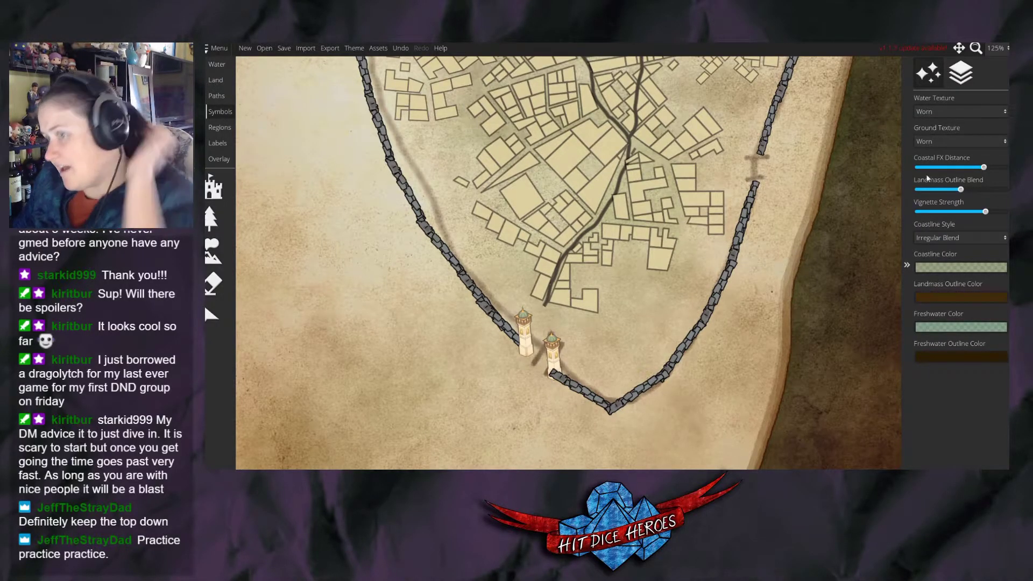
{"action": "left_click", "coordinate": [213, 186]}
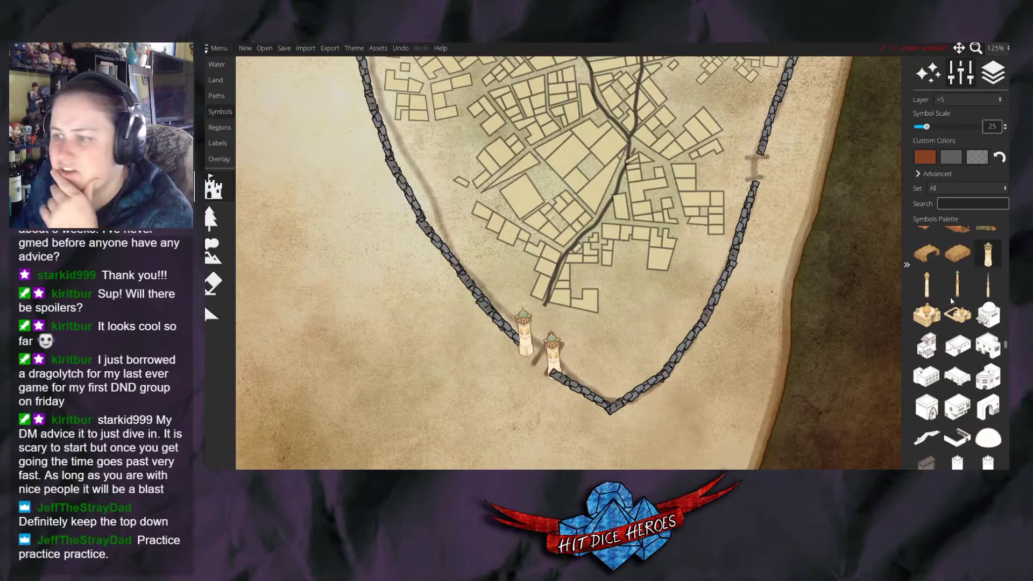
{"action": "left_click", "coordinate": [555, 343]}
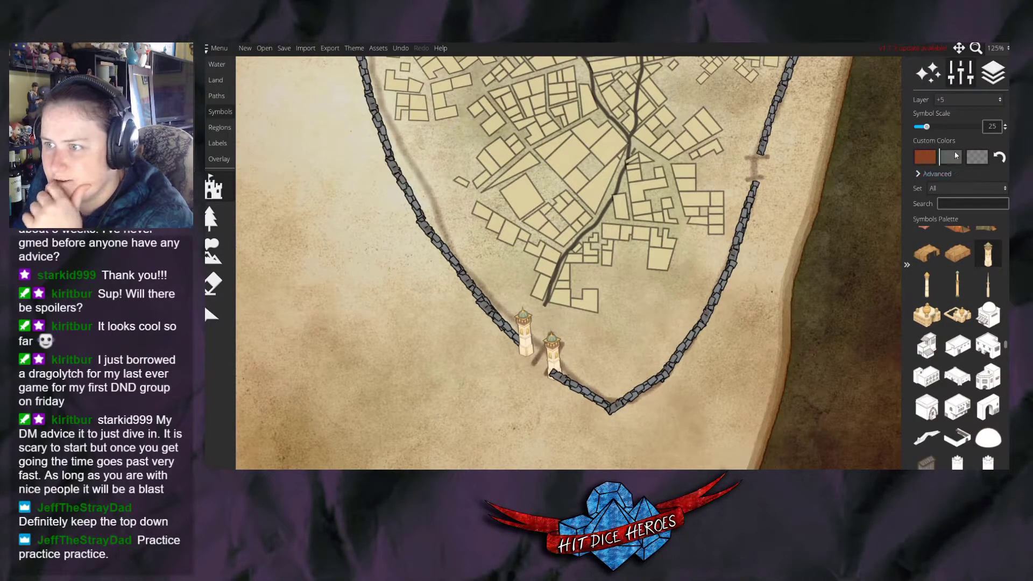
{"action": "left_click", "coordinate": [956, 156]}
{"action": "left_click", "coordinate": [963, 175]}
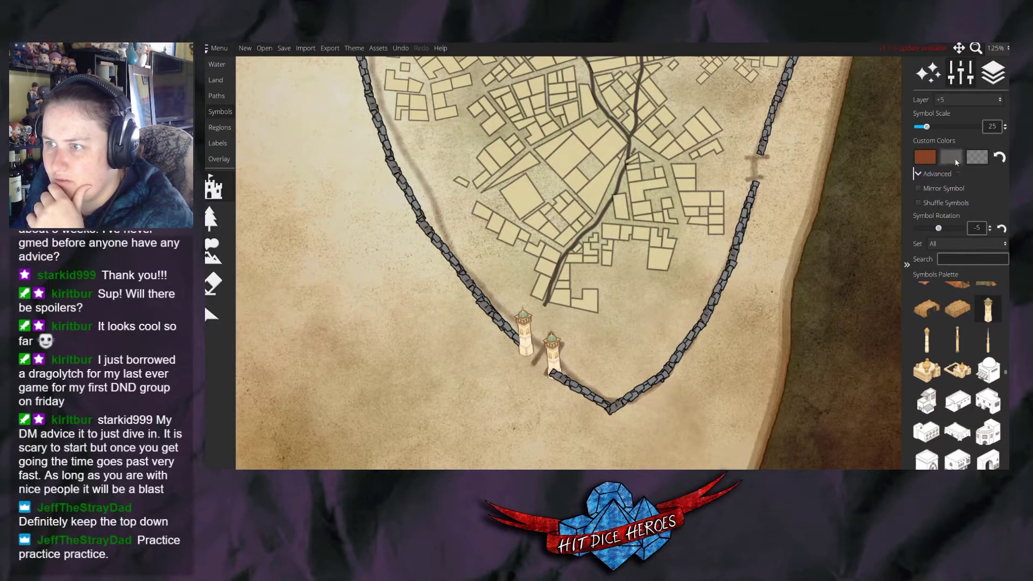
{"action": "left_click", "coordinate": [941, 173]}
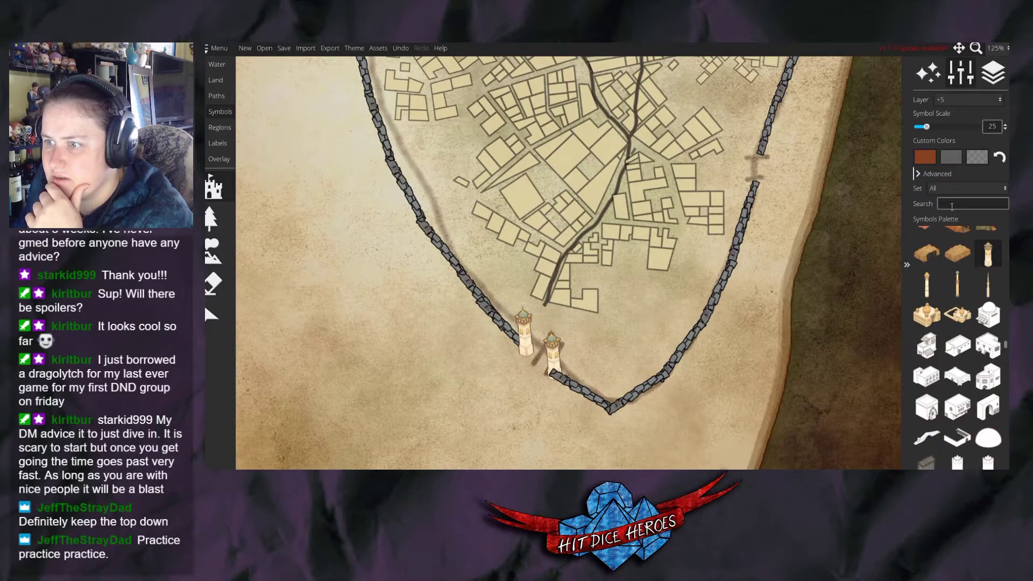
{"action": "left_click", "coordinate": [943, 157]}
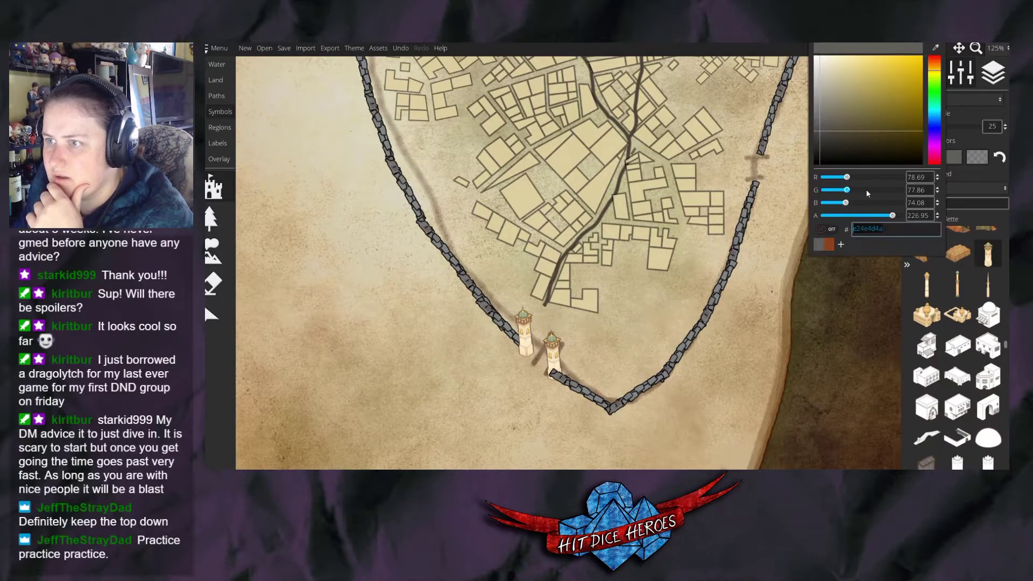
{"action": "left_click", "coordinate": [826, 248]}
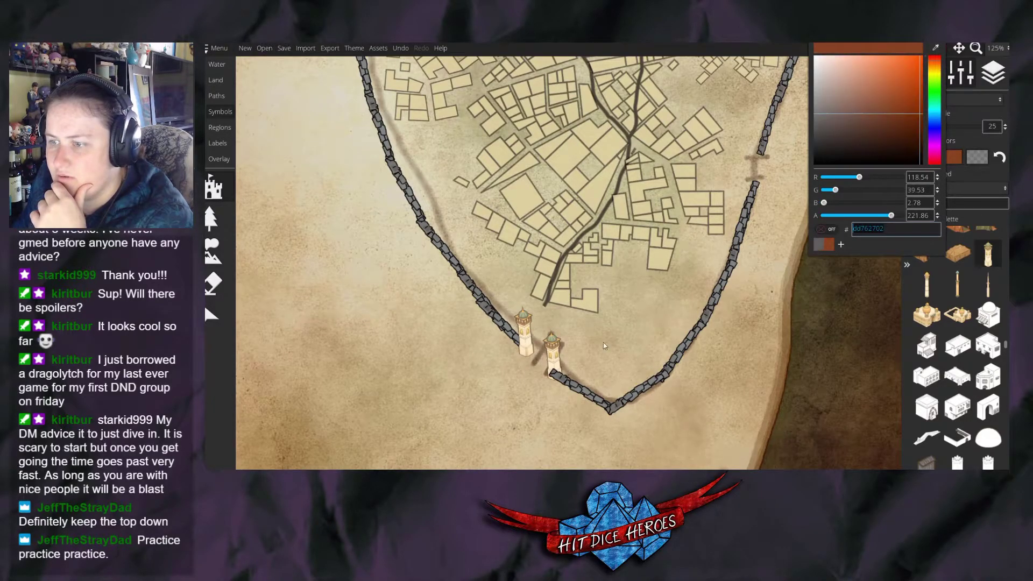
{"action": "left_click", "coordinate": [541, 366]}
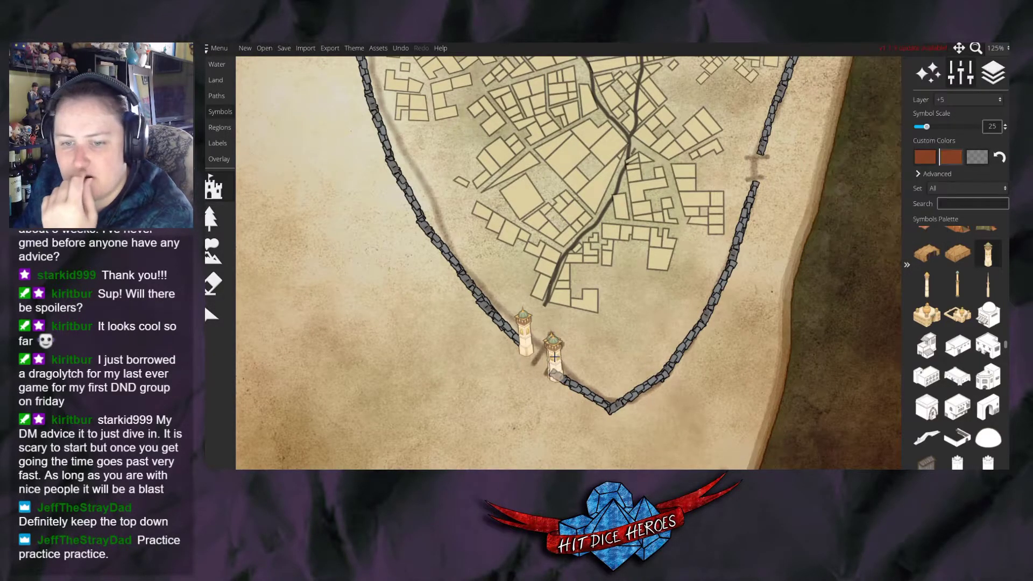
{"action": "key", "text": "ctrl+z"}
Try the wall piece beside the eastern gate tower on layer +4 and put it back on layer +5.
{"action": "left_click", "coordinate": [211, 315]}
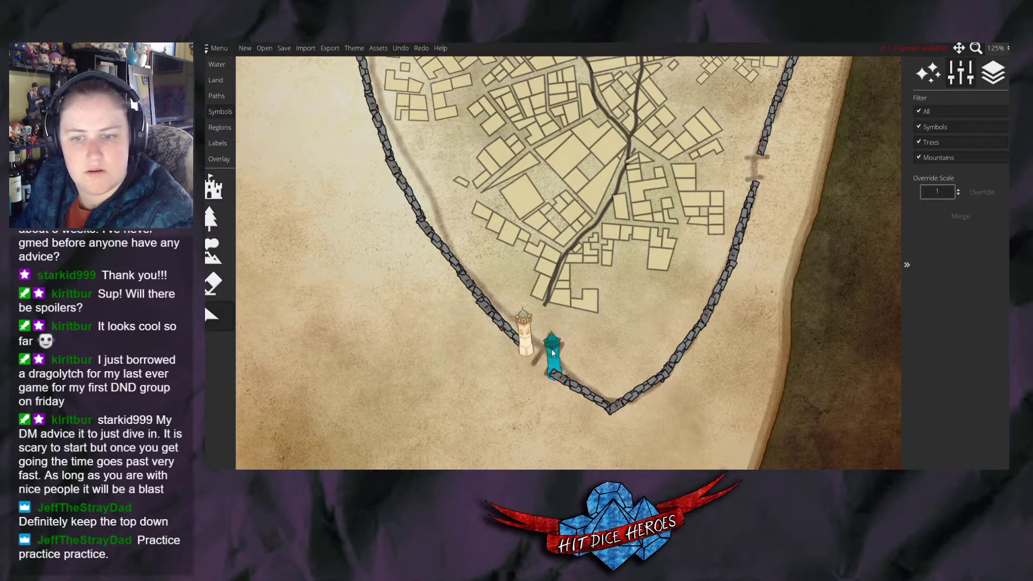
{"action": "left_click", "coordinate": [552, 354]}
{"action": "left_click", "coordinate": [585, 379]}
{"action": "left_click", "coordinate": [962, 200]}
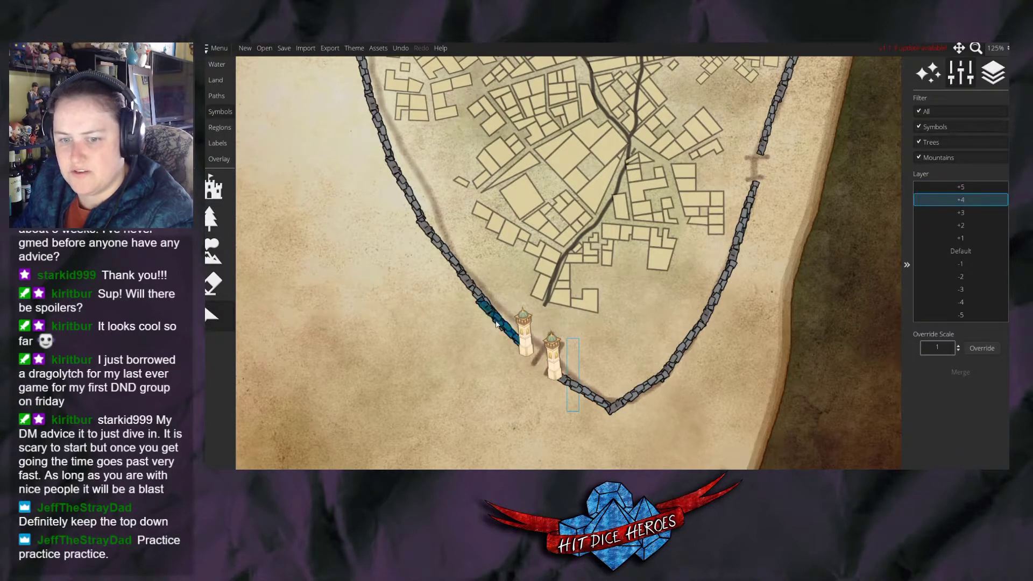
{"action": "left_click", "coordinate": [955, 189]}
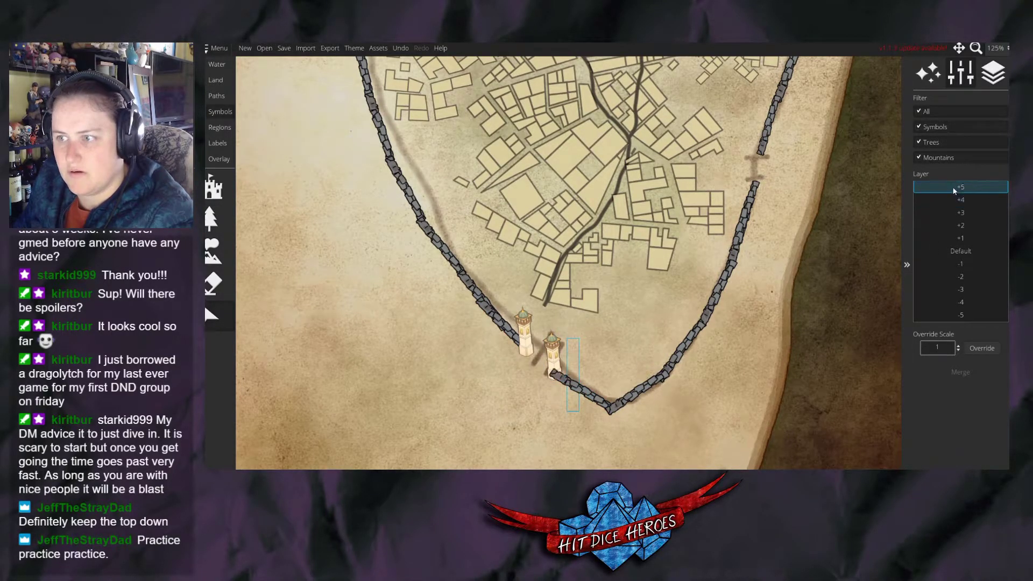
Move the eastern tower of the southern gate slightly up and west to sit against the wall's end.
{"action": "left_click", "coordinate": [549, 352]}
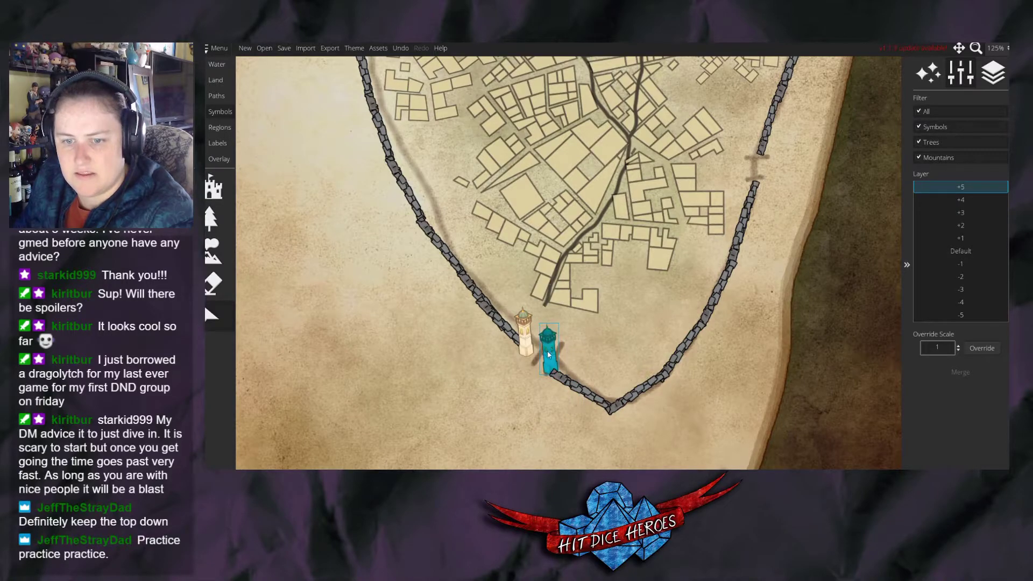
{"action": "left_click", "coordinate": [606, 329]}
{"action": "scroll", "coordinate": [606, 329], "scroll_direction": "down", "scroll_amount": 5}
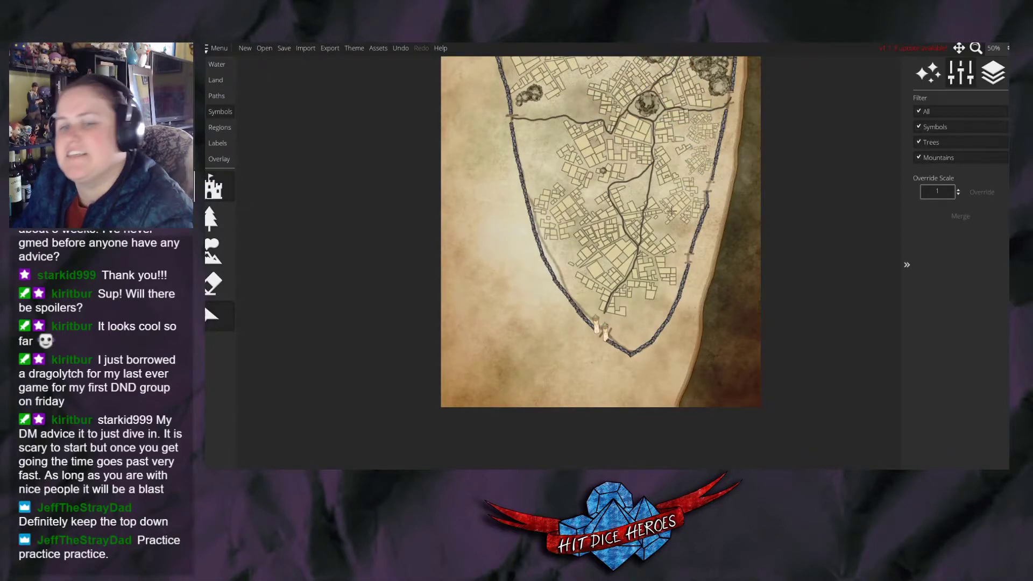
Try the white archway building symbol at scale 30 on the road junction in the southern district.
{"action": "left_click", "coordinate": [227, 190]}
{"action": "scroll", "coordinate": [936, 317], "scroll_direction": "down", "scroll_amount": 3}
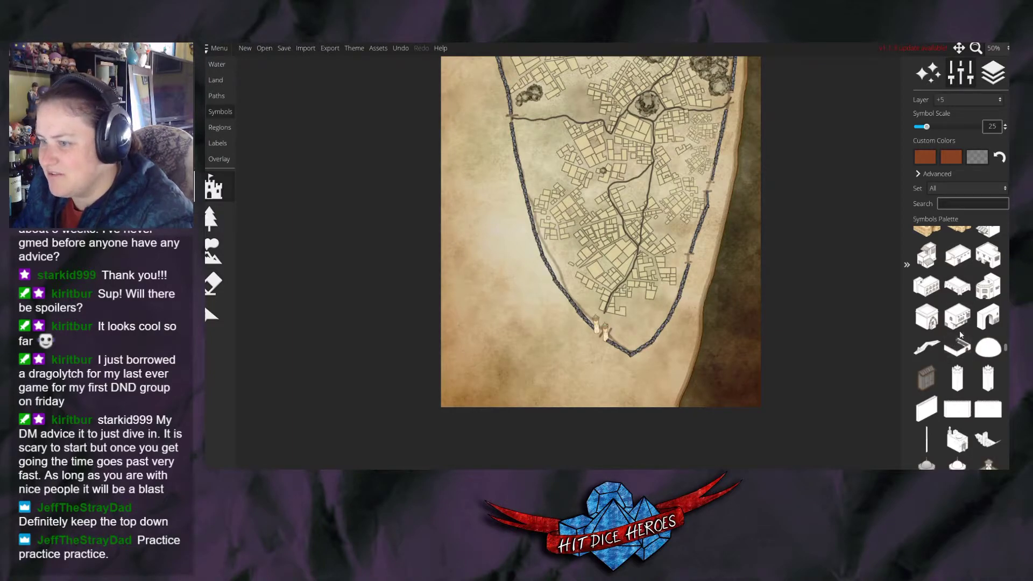
{"action": "scroll", "coordinate": [961, 334], "scroll_direction": "up", "scroll_amount": 1}
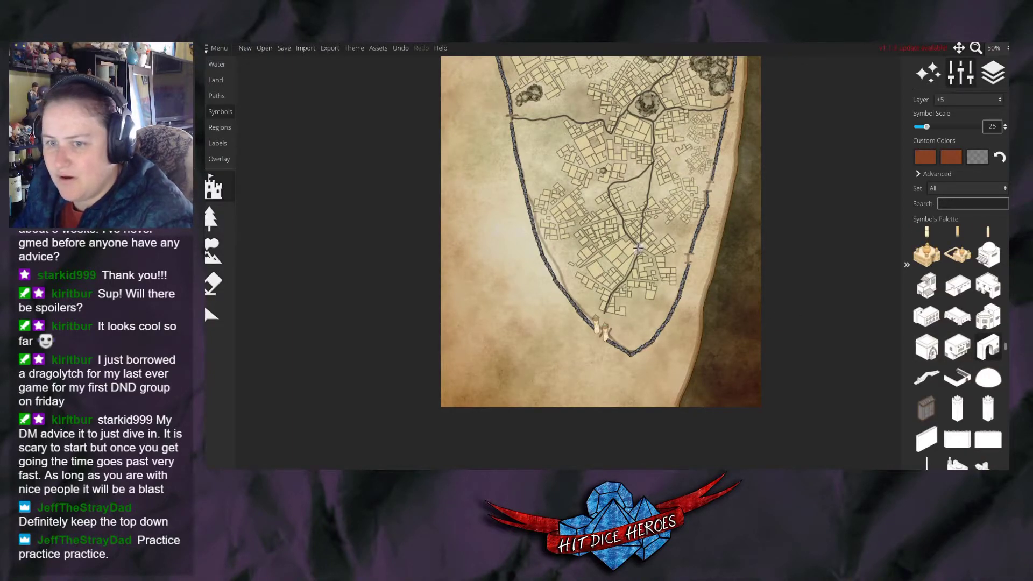
{"action": "scroll", "coordinate": [639, 248], "scroll_direction": "up", "scroll_amount": 5}
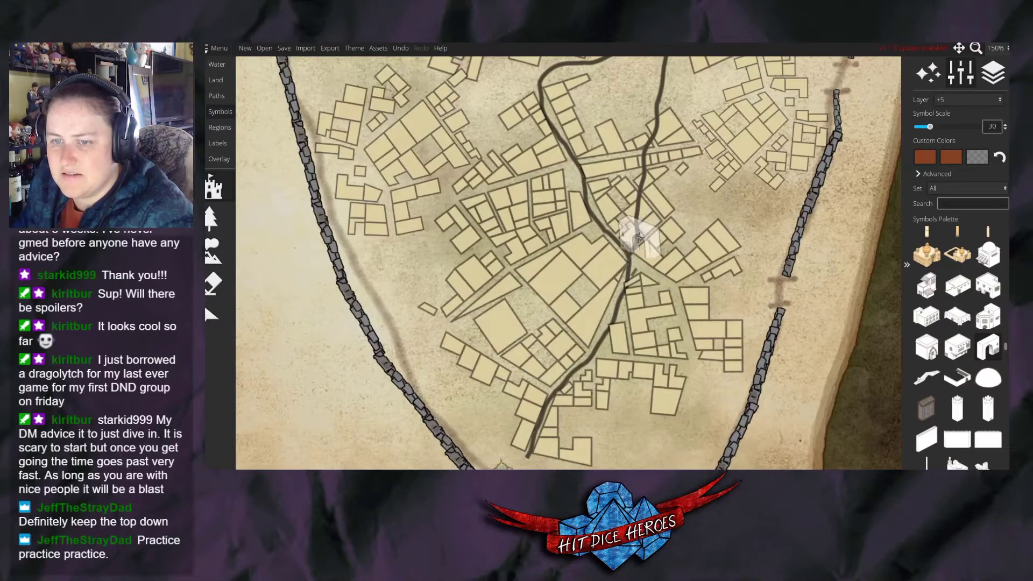
{"action": "left_click", "coordinate": [630, 247]}
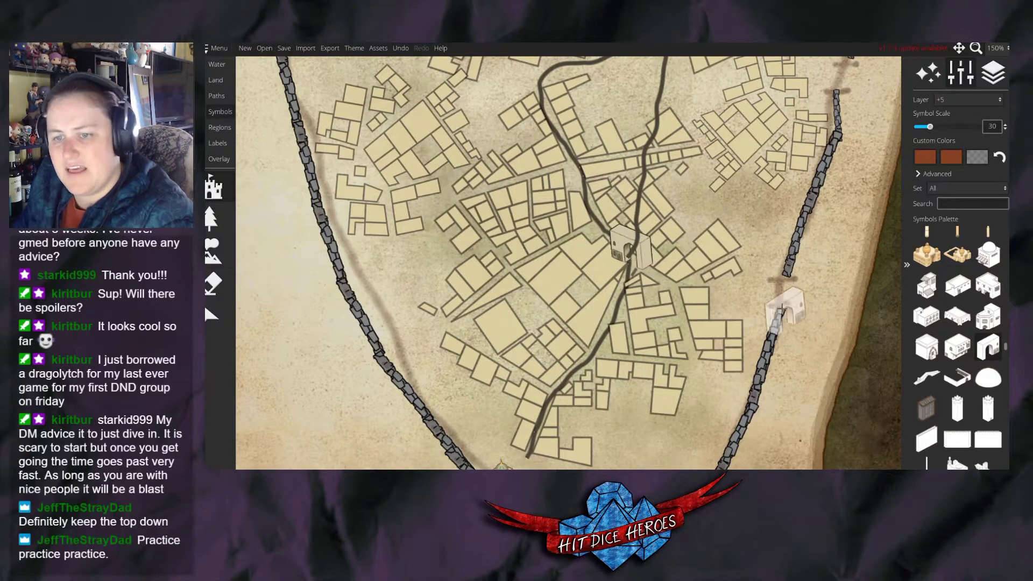
{"action": "key", "text": "ctrl+z"}
Look through the building, tower and bridge symbols further along the palette for alternative structures.
{"action": "scroll", "coordinate": [946, 405], "scroll_direction": "down", "scroll_amount": 2}
{"action": "scroll", "coordinate": [948, 398], "scroll_direction": "down", "scroll_amount": 3}
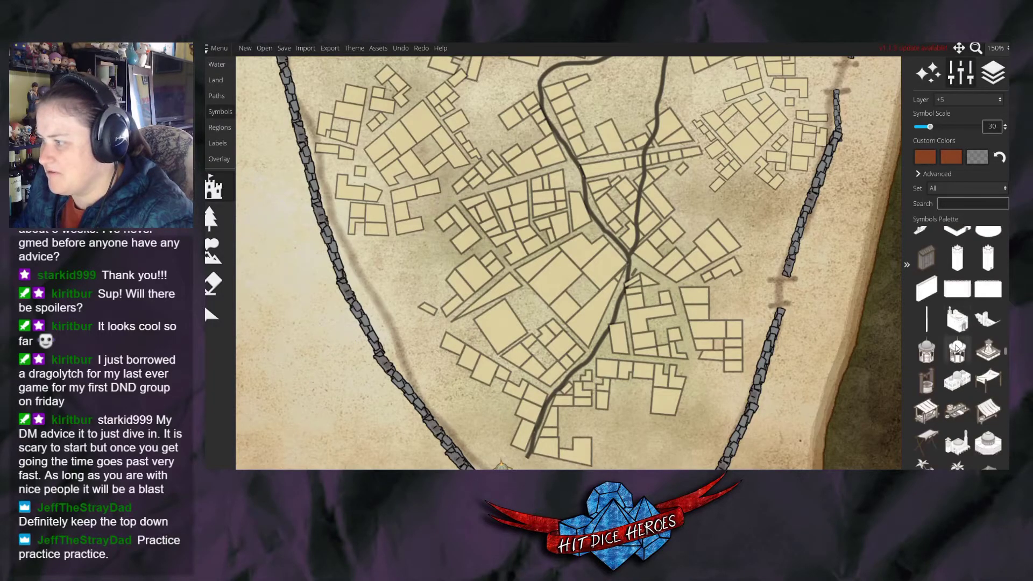
{"action": "scroll", "coordinate": [979, 379], "scroll_direction": "down", "scroll_amount": 2}
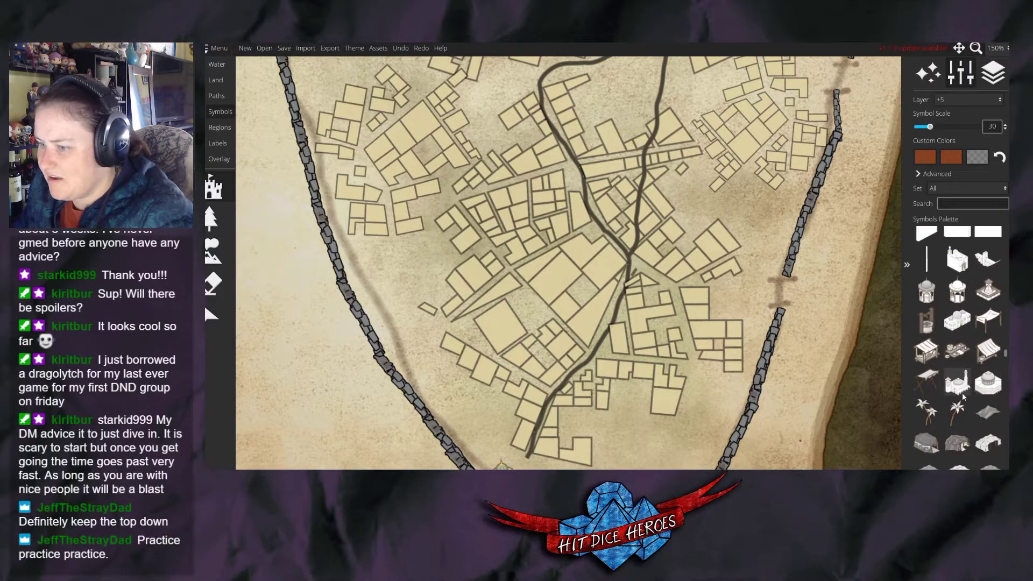
{"action": "scroll", "coordinate": [962, 393], "scroll_direction": "down", "scroll_amount": 5}
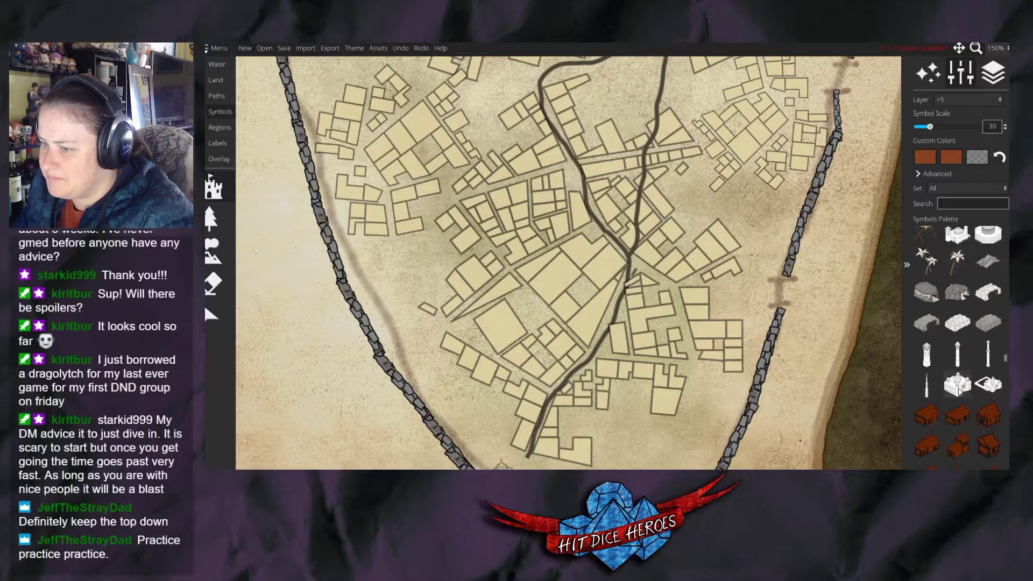
{"action": "scroll", "coordinate": [960, 388], "scroll_direction": "down", "scroll_amount": 6}
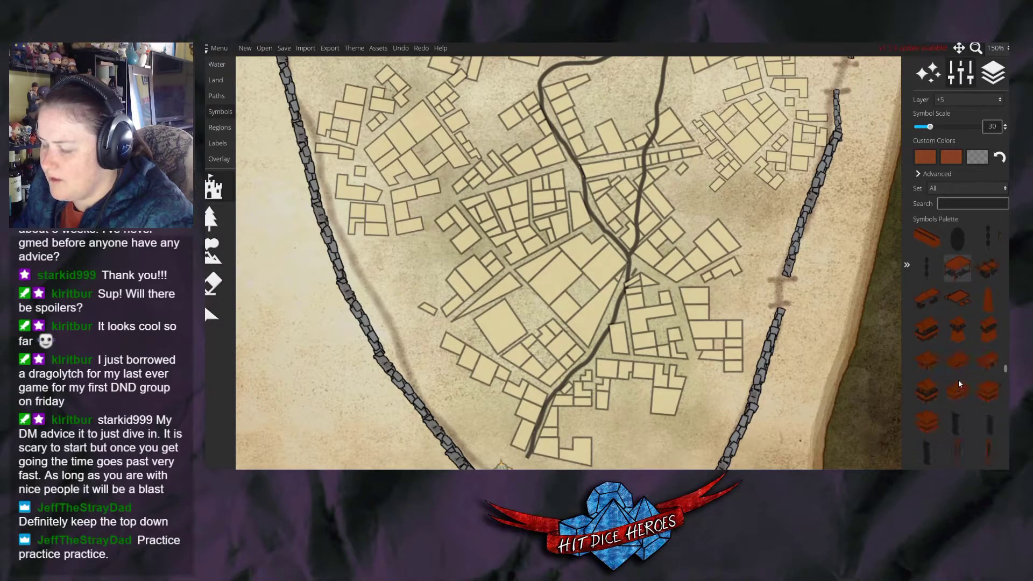
{"action": "scroll", "coordinate": [958, 379], "scroll_direction": "down", "scroll_amount": 6}
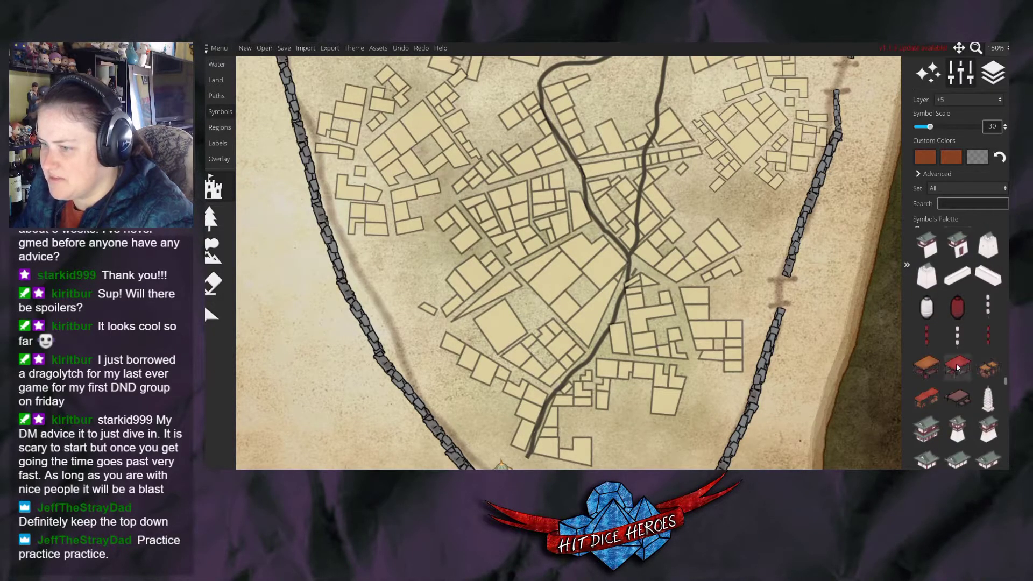
{"action": "scroll", "coordinate": [958, 376], "scroll_direction": "up", "scroll_amount": 10}
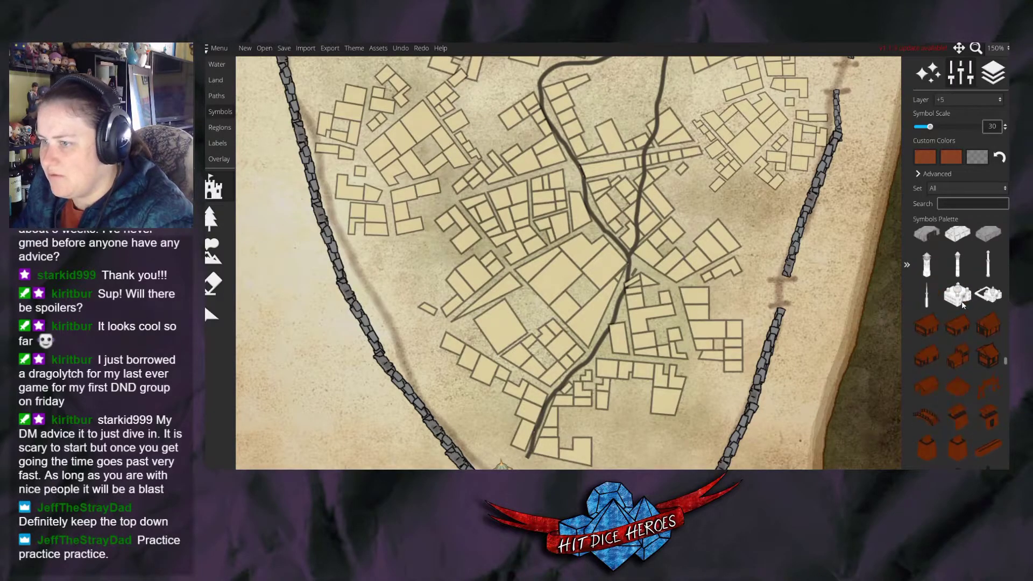
{"action": "scroll", "coordinate": [957, 344], "scroll_direction": "up", "scroll_amount": 1}
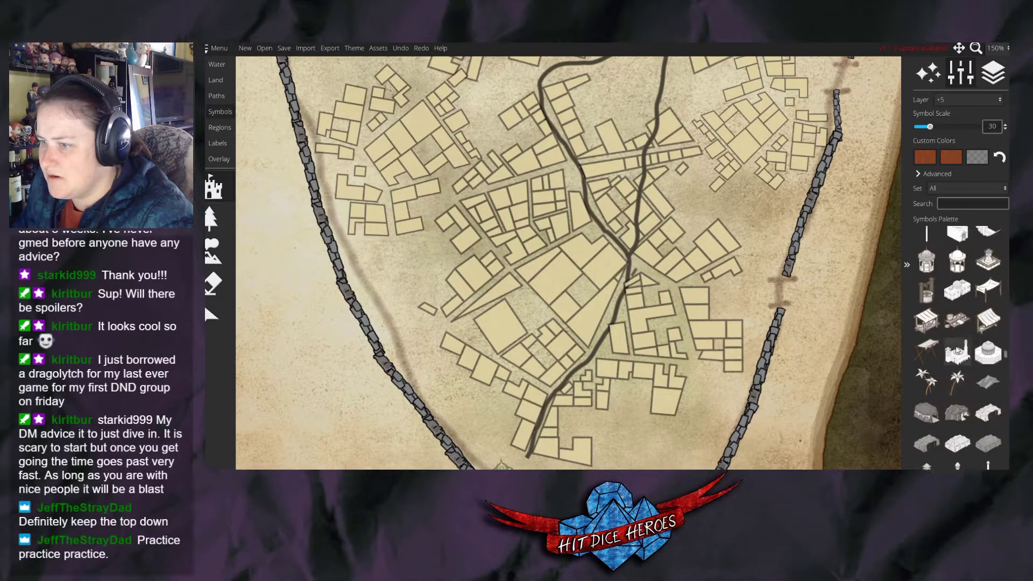
{"action": "scroll", "coordinate": [965, 322], "scroll_direction": "up", "scroll_amount": 2}
Place the white arched bridge symbol with a tower at scale 85 on the map's south-east coast.
{"action": "left_click", "coordinate": [975, 298]}
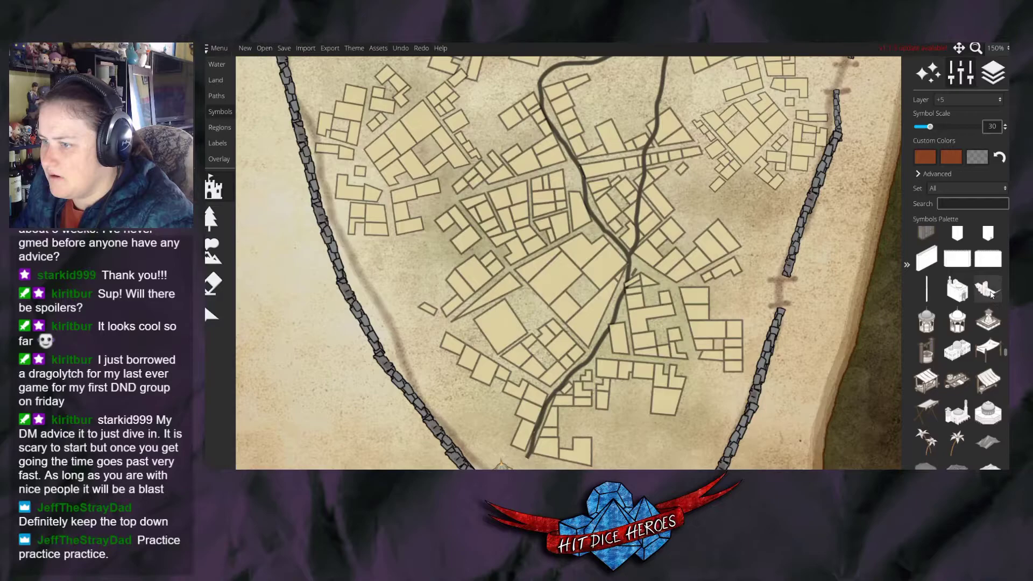
{"action": "scroll", "coordinate": [807, 344], "scroll_direction": "down", "scroll_amount": 5}
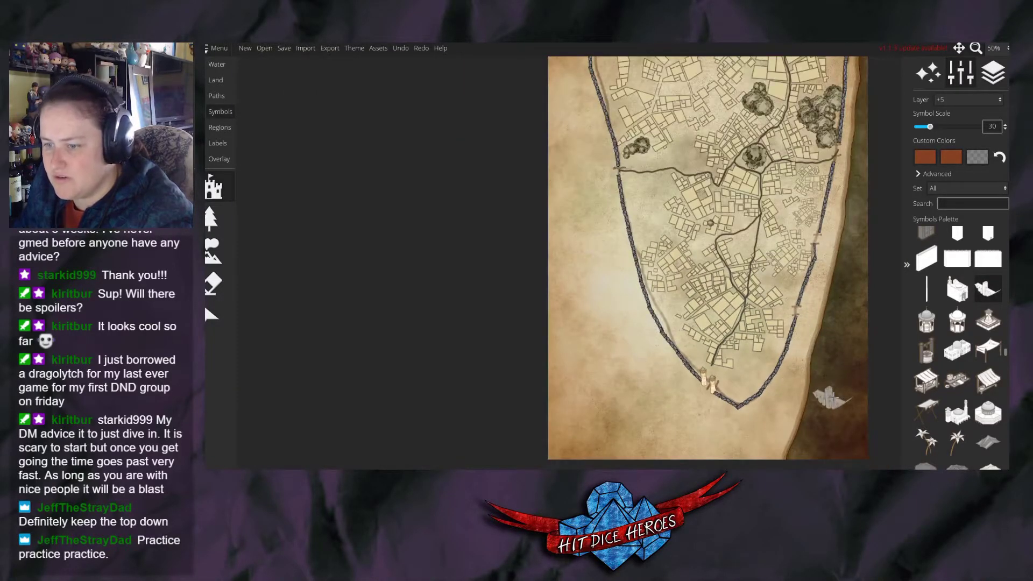
{"action": "scroll", "coordinate": [837, 399], "scroll_direction": "up", "scroll_amount": 11}
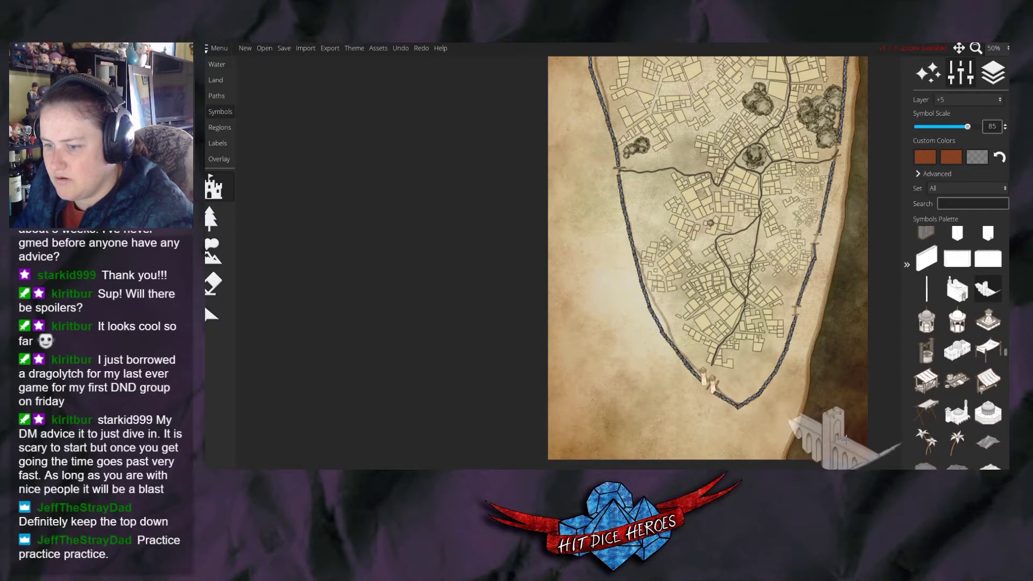
{"action": "left_click", "coordinate": [833, 433]}
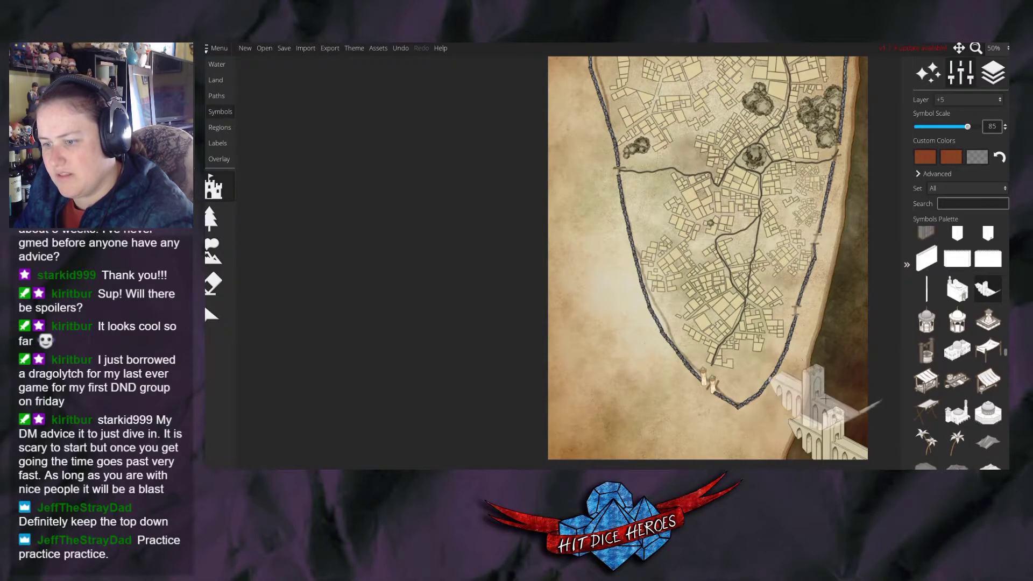
Undo the oversized arched bridge, try a smaller one in the map's south-east corner and undo that as well.
{"action": "key", "text": "ctrl+z"}
{"action": "scroll", "coordinate": [837, 428], "scroll_direction": "down", "scroll_amount": 7}
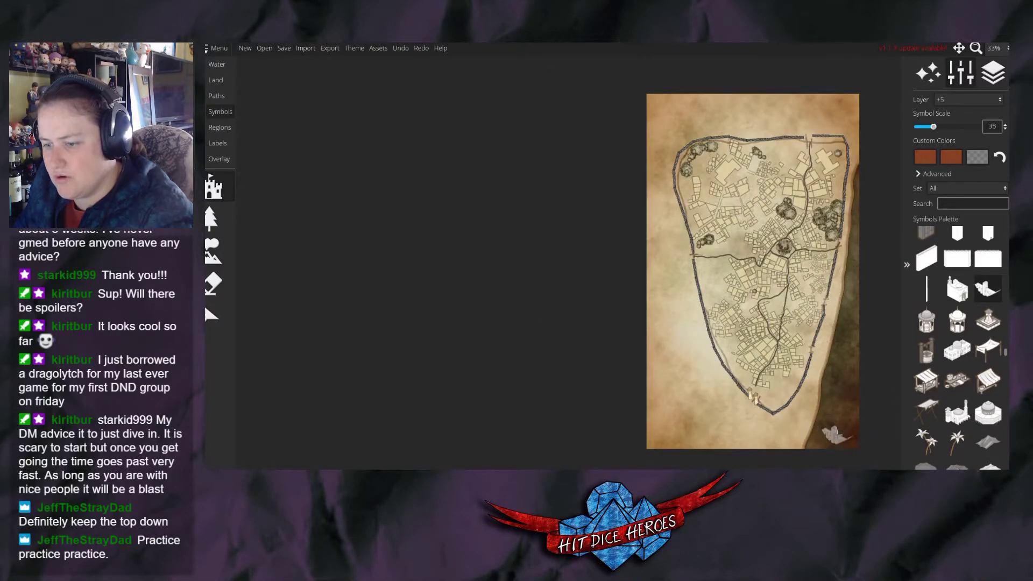
{"action": "scroll", "coordinate": [837, 433], "scroll_direction": "up", "scroll_amount": 2}
{"action": "left_click", "coordinate": [823, 435]}
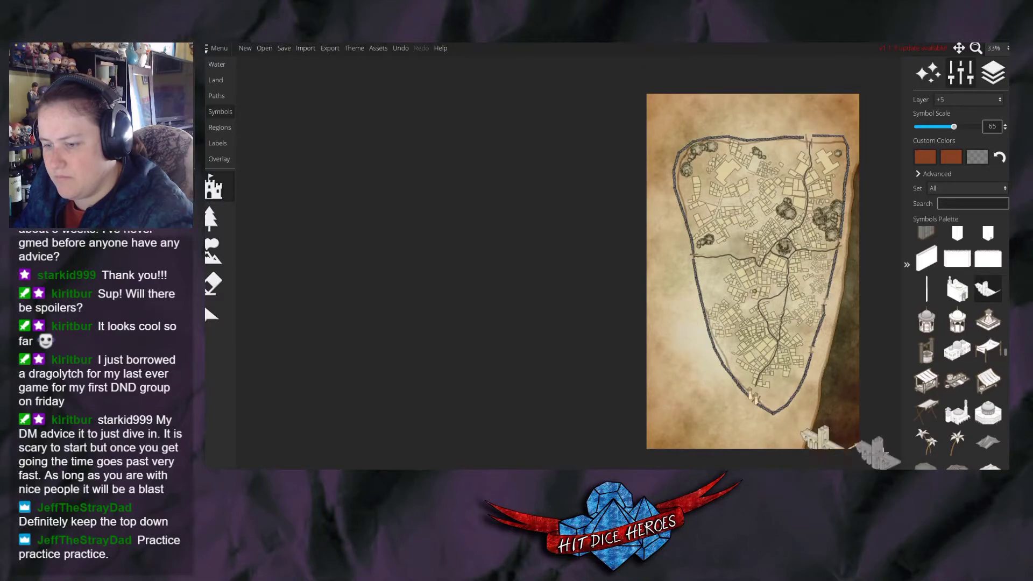
{"action": "key", "text": "ctrl+z"}
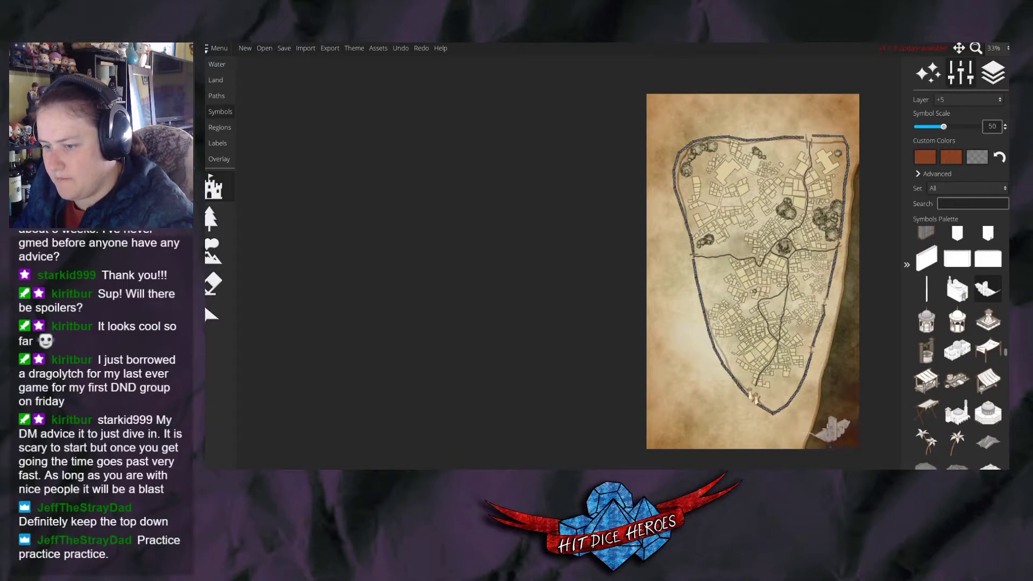
Place the white crenellated tower symbol at scale 25 on the wall's end just north of the western gate.
{"action": "scroll", "coordinate": [828, 427], "scroll_direction": "up", "scroll_amount": 8}
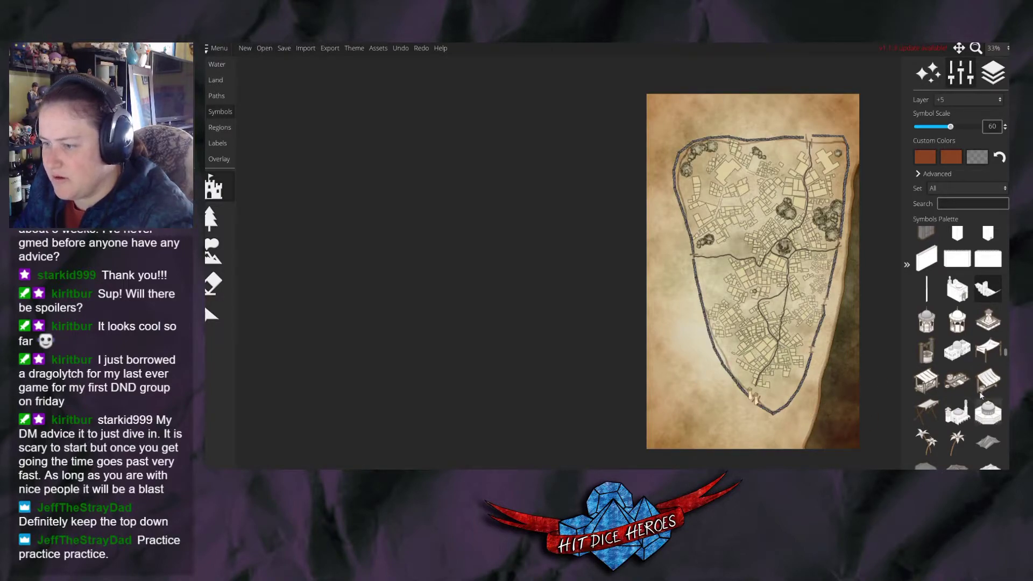
{"action": "scroll", "coordinate": [957, 347], "scroll_direction": "up", "scroll_amount": 2}
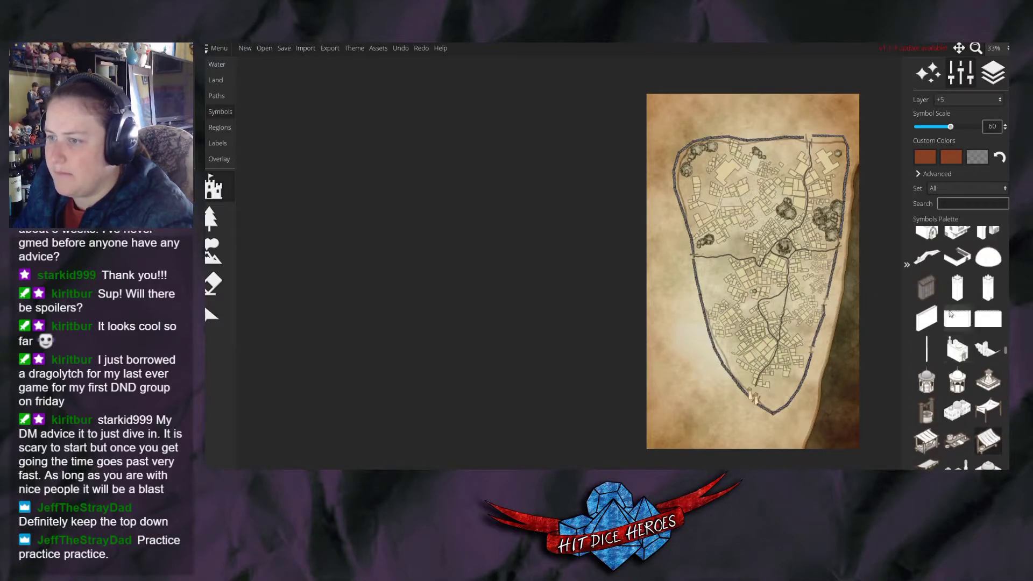
{"action": "scroll", "coordinate": [787, 268], "scroll_direction": "up", "scroll_amount": 5}
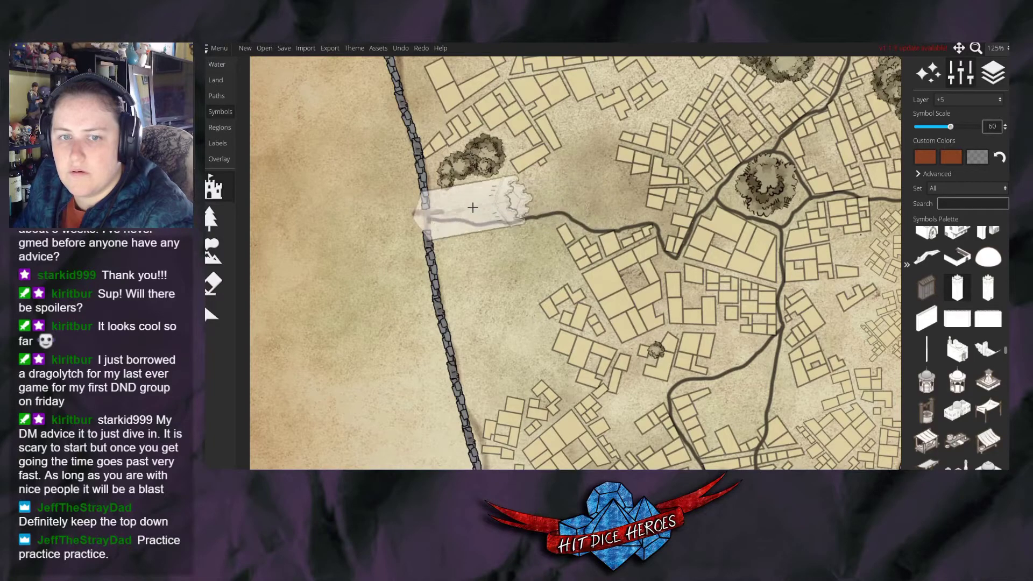
{"action": "scroll", "coordinate": [461, 202], "scroll_direction": "up", "scroll_amount": 6}
{"action": "scroll", "coordinate": [437, 186], "scroll_direction": "down", "scroll_amount": 7}
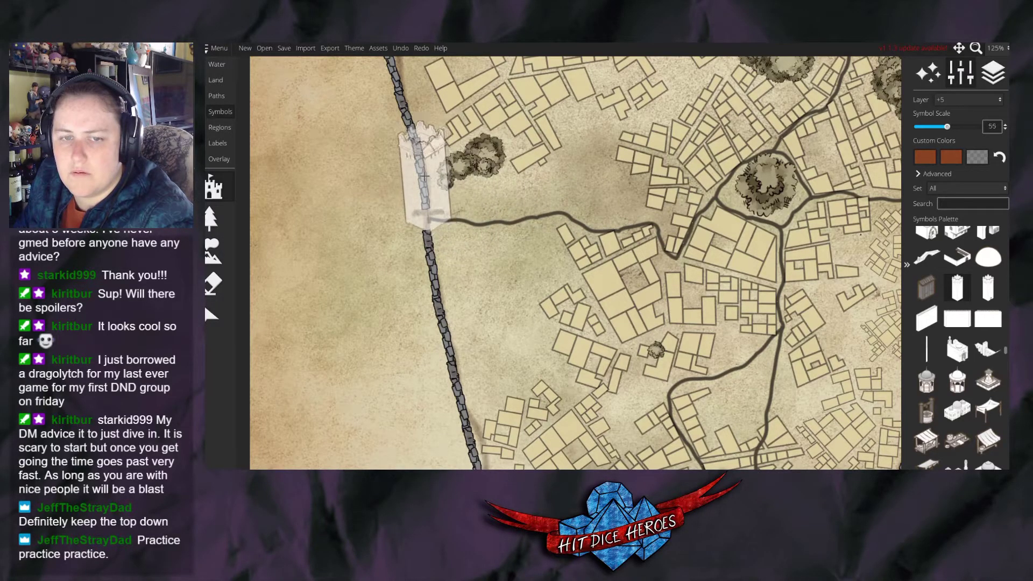
{"action": "left_click", "coordinate": [420, 194]}
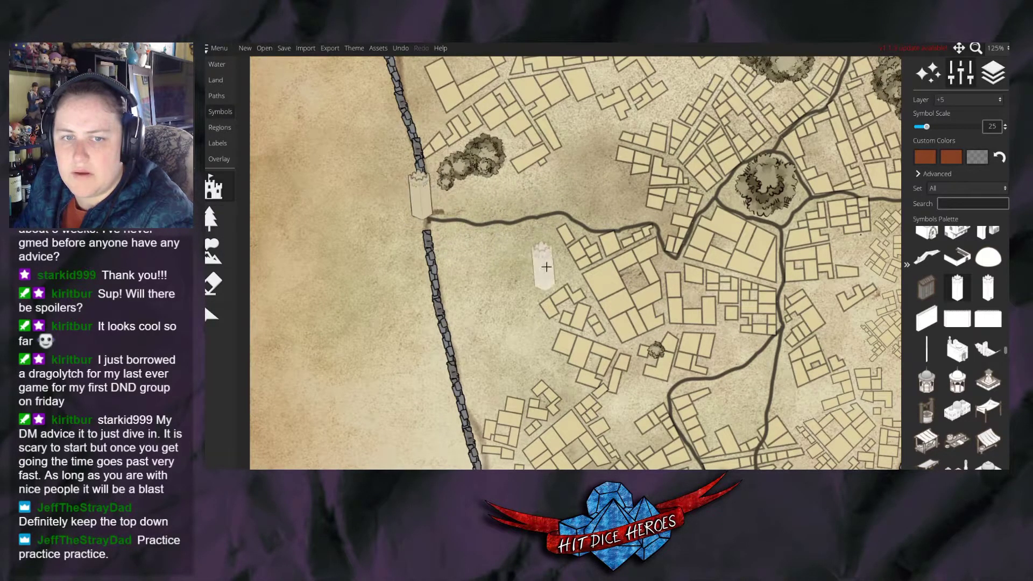
Set the first custom symbol color to bright orange (d64806) and show the advanced symbol options.
{"action": "left_click", "coordinate": [938, 157]}
{"action": "left_click_drag", "start_coordinate": [861, 107], "coordinate": [893, 74]}
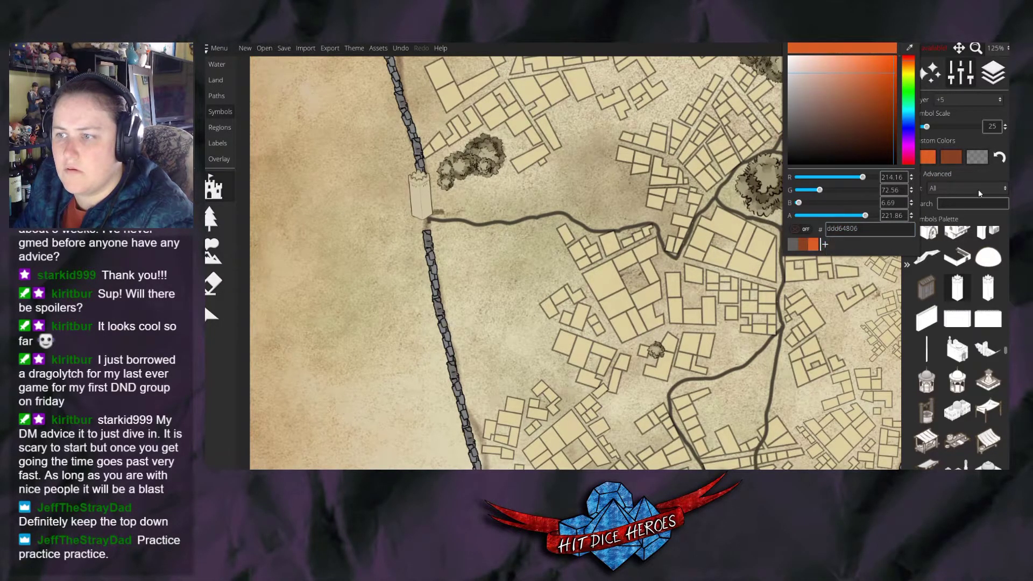
{"action": "left_click", "coordinate": [978, 172]}
{"action": "left_click", "coordinate": [930, 160]}
{"action": "left_click", "coordinate": [927, 161]}
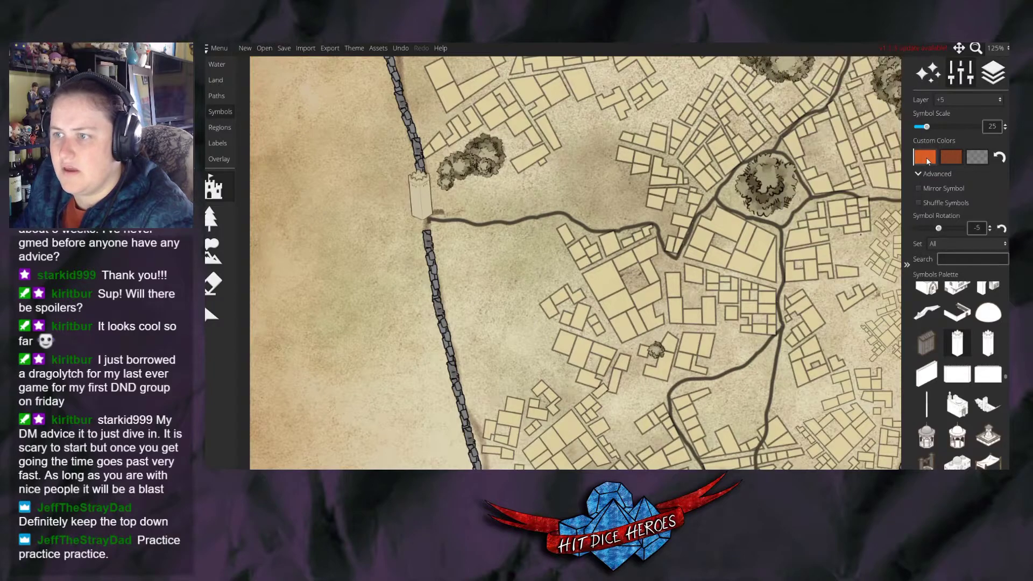
Try a second tower on the wall's end south of the western gate, then undo both towers.
{"action": "left_click", "coordinate": [954, 336]}
{"action": "left_click", "coordinate": [956, 350]}
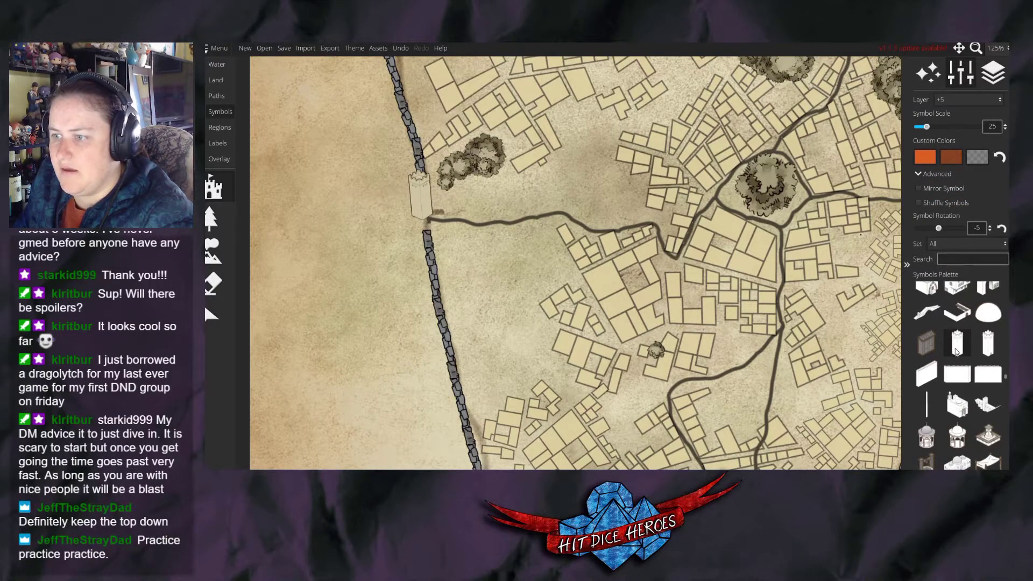
{"action": "left_click", "coordinate": [422, 218]}
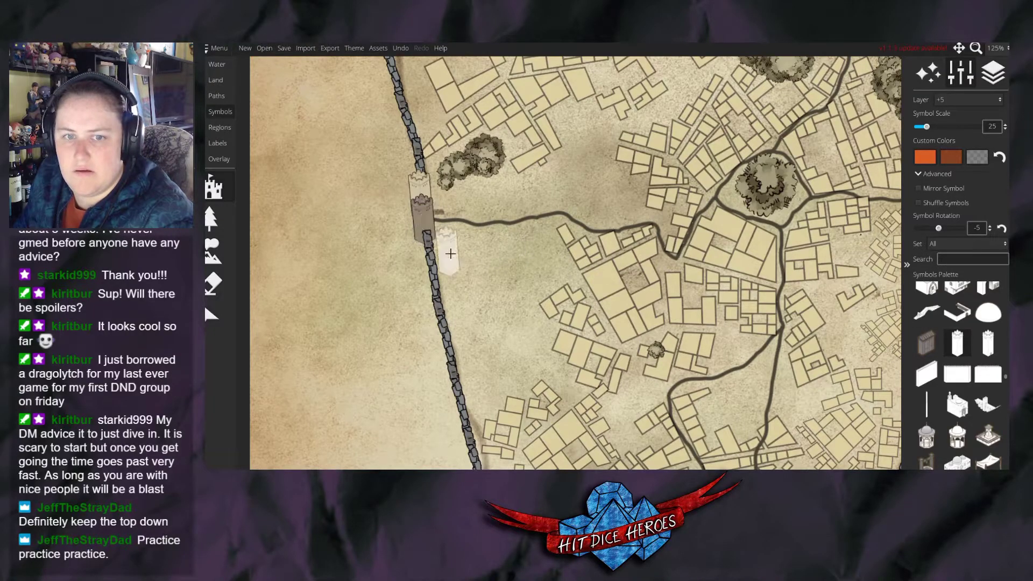
{"action": "key", "text": "ctrl+z"}
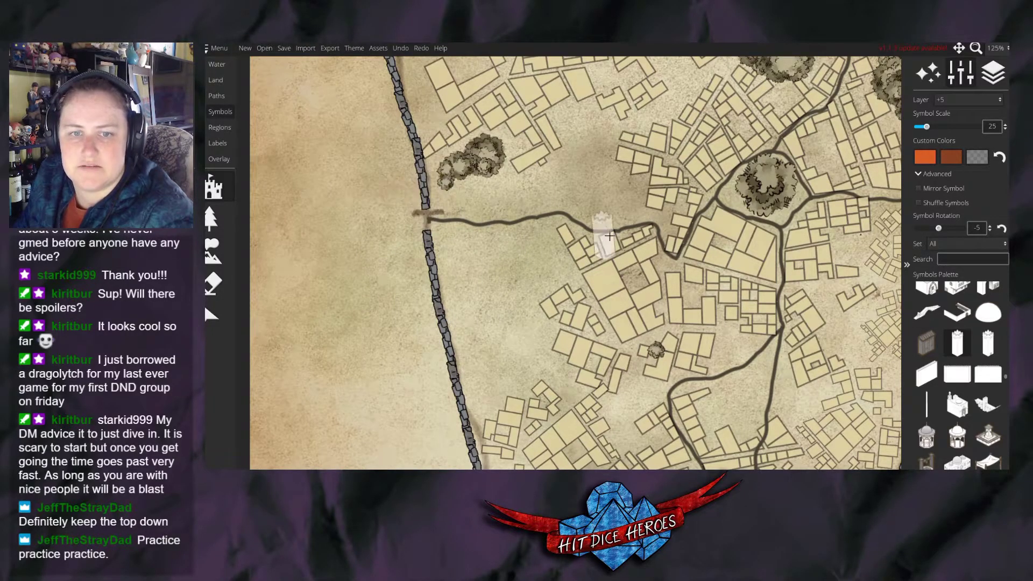
Set the third custom color to dark grey (4e4d4a), place a test tower, and make the first color opaque dark brown-grey (3b3734).
{"action": "left_click", "coordinate": [952, 158]}
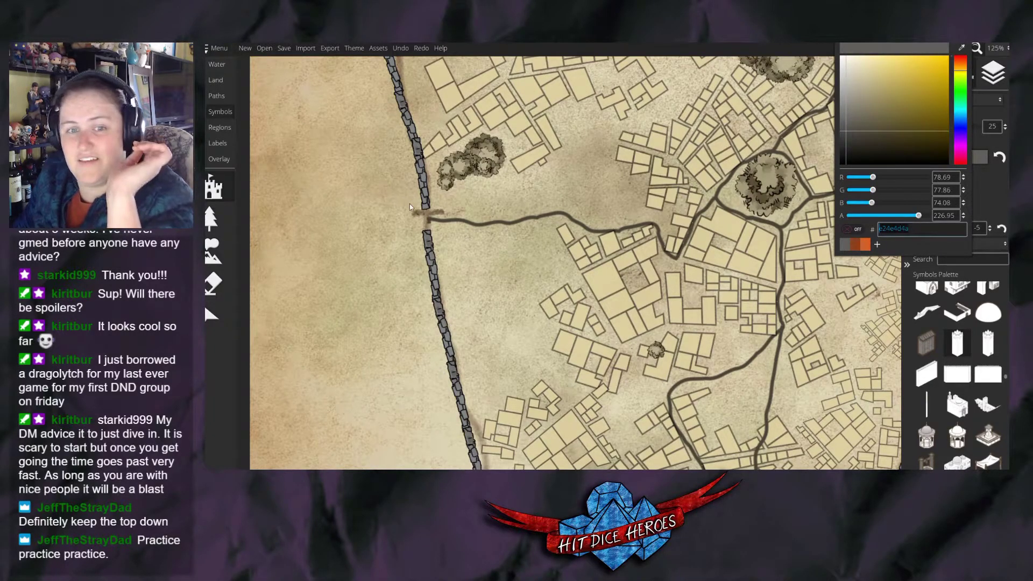
{"action": "left_click", "coordinate": [430, 202]}
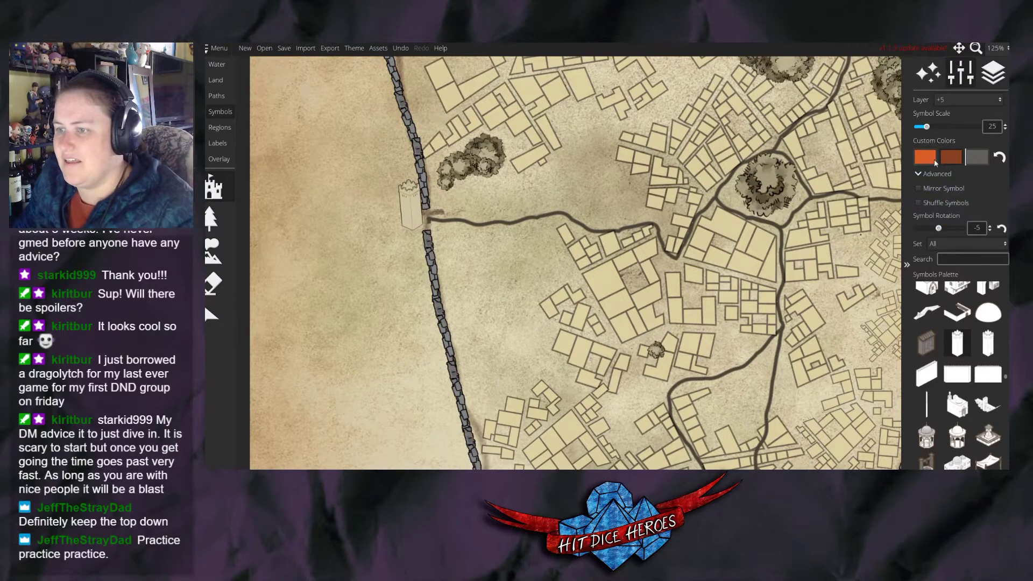
{"action": "left_click", "coordinate": [928, 159]}
{"action": "left_click_drag", "start_coordinate": [807, 115], "coordinate": [805, 136]}
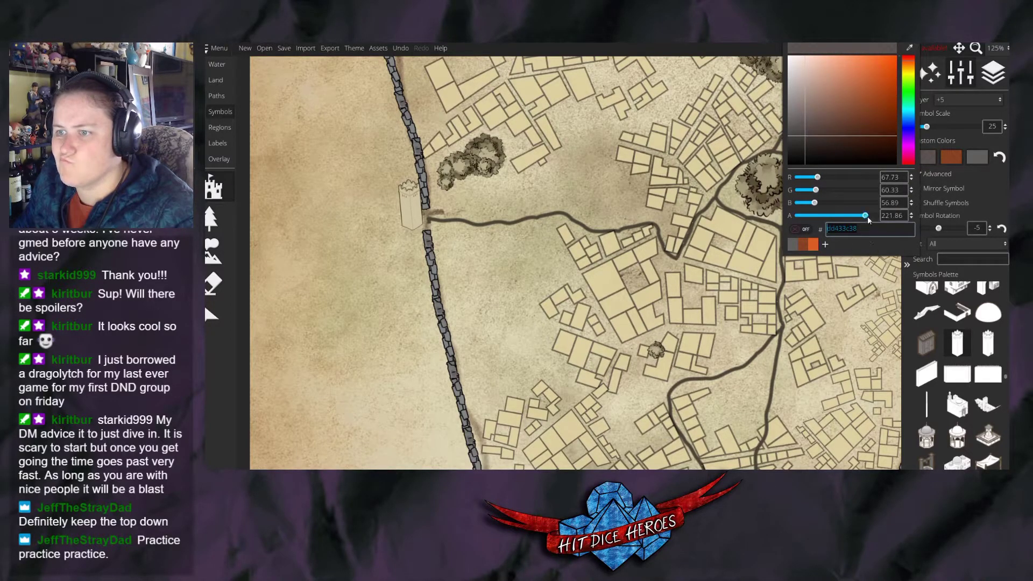
{"action": "left_click_drag", "start_coordinate": [868, 220], "coordinate": [878, 221]}
{"action": "left_click", "coordinate": [799, 136]}
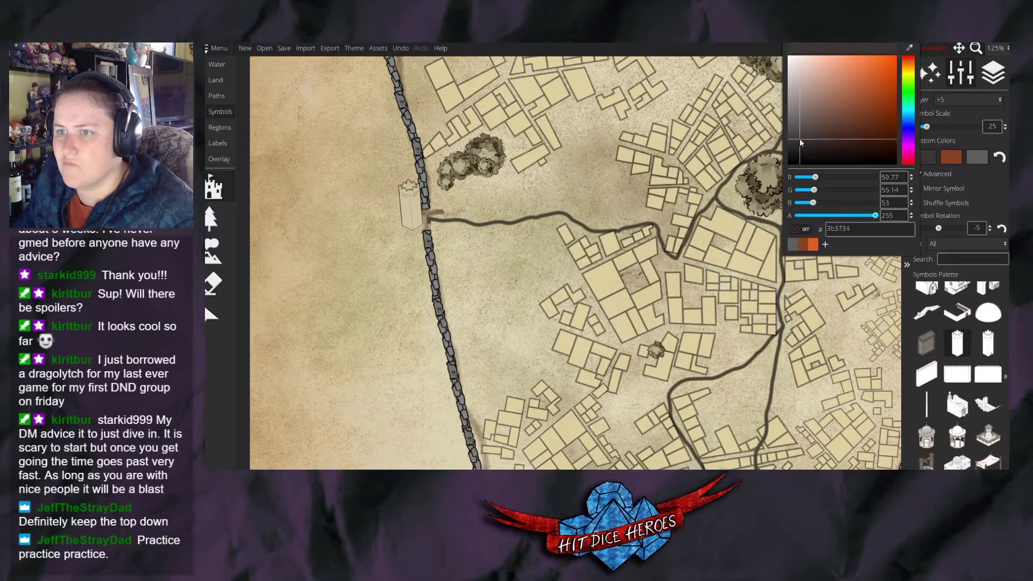
Try the tower symbol with the dark custom colors in several spots around the western gate road.
{"action": "left_click", "coordinate": [446, 213]}
{"action": "left_click", "coordinate": [491, 230]}
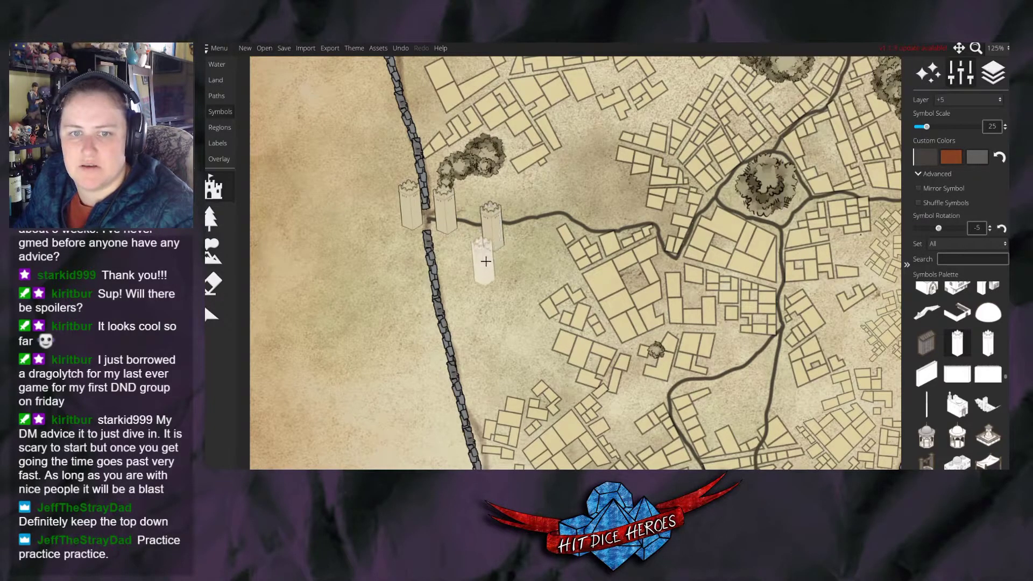
{"action": "left_click", "coordinate": [922, 157]}
{"action": "left_click", "coordinate": [514, 269]}
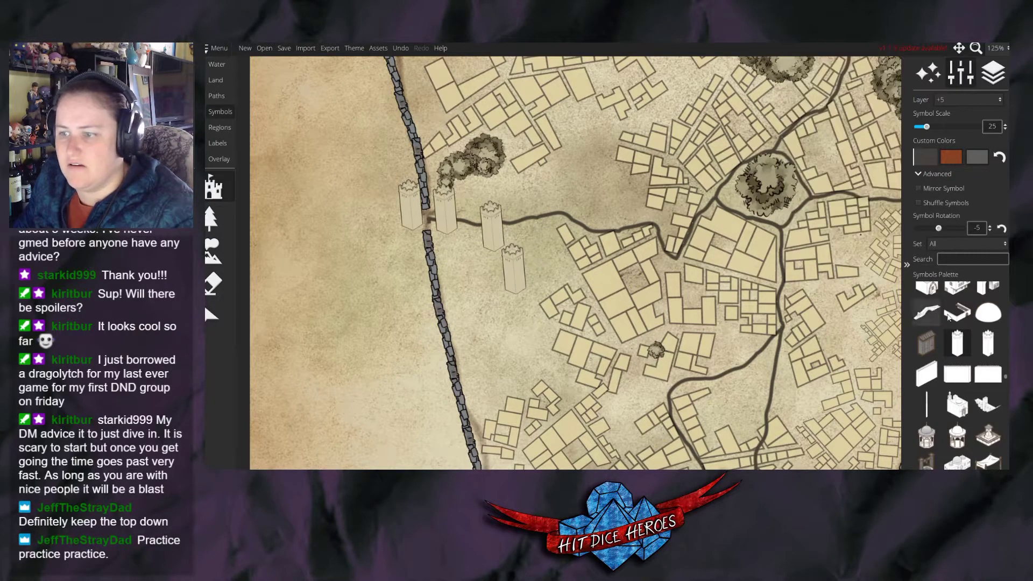
{"action": "left_click", "coordinate": [465, 262]}
{"action": "left_click", "coordinate": [508, 302]}
{"action": "left_click", "coordinate": [532, 217]}
{"action": "left_click", "coordinate": [513, 212]}
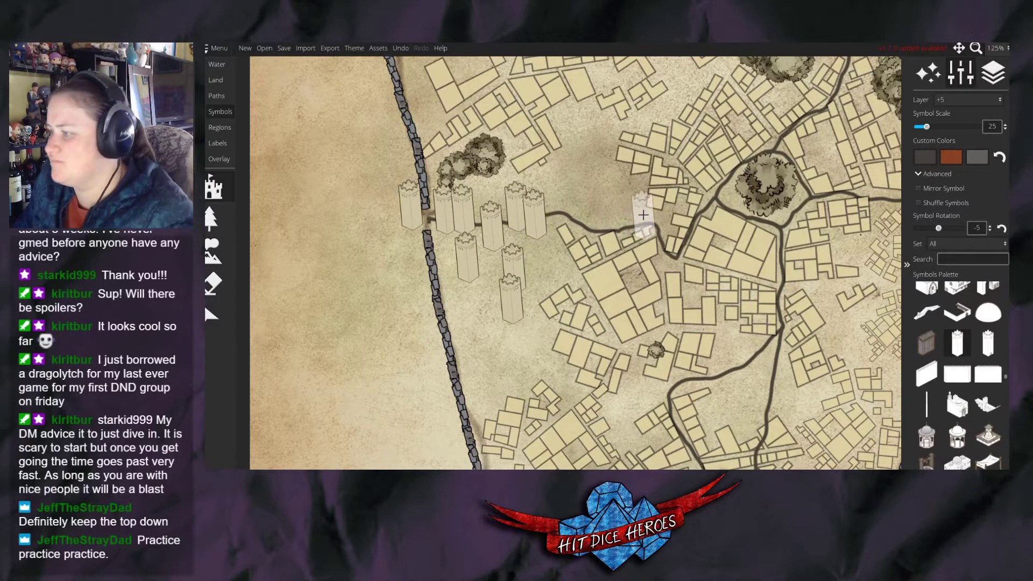
Undo all the test towers around the western gate road.
{"action": "key", "text": "ctrl+z"}
{"action": "key", "text": "ctrl+z"}
{"action": "key", "text": "ctrl+z"}
{"action": "key", "text": "ctrl+z"}
{"action": "key", "text": "ctrl+z"}
{"action": "key", "text": "ctrl+z"}
{"action": "key", "text": "ctrl+z"}
{"action": "key", "text": "ctrl+z"}
{"action": "key", "text": "ctrl+z"}
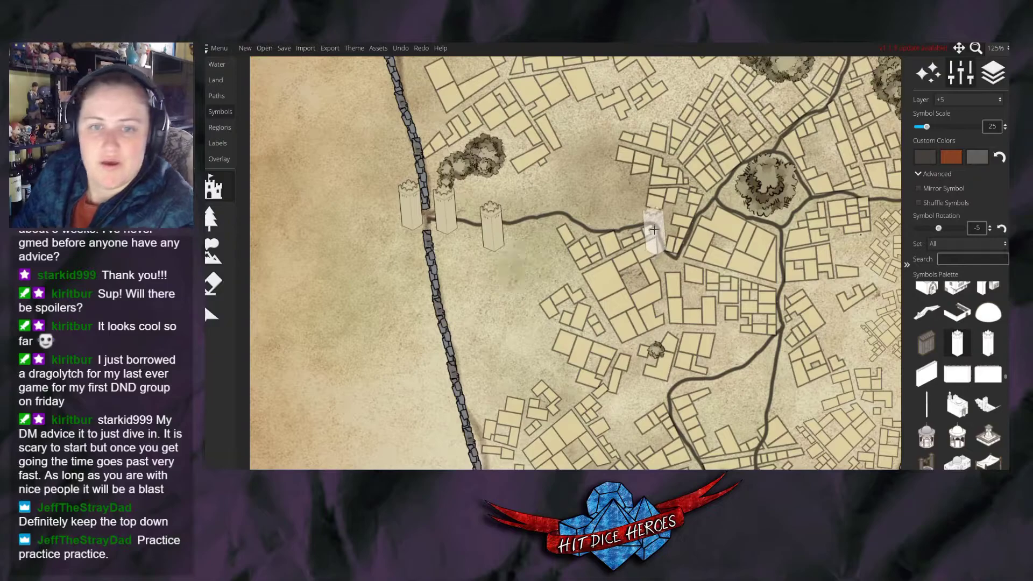
Place a tower at scale 25 on each wall end, north and south of the western gate.
{"action": "left_click", "coordinate": [415, 191]}
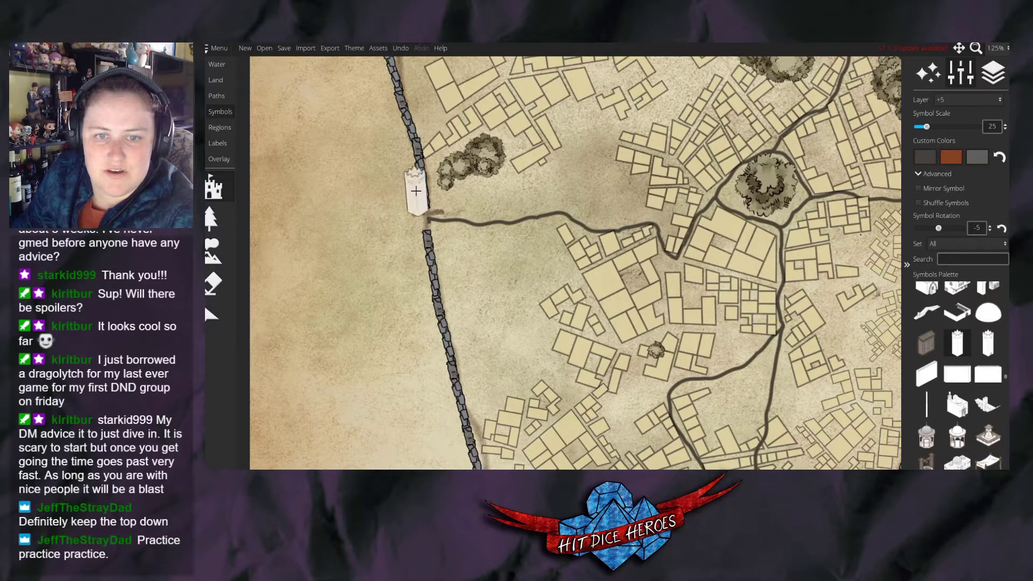
{"action": "left_click", "coordinate": [419, 224]}
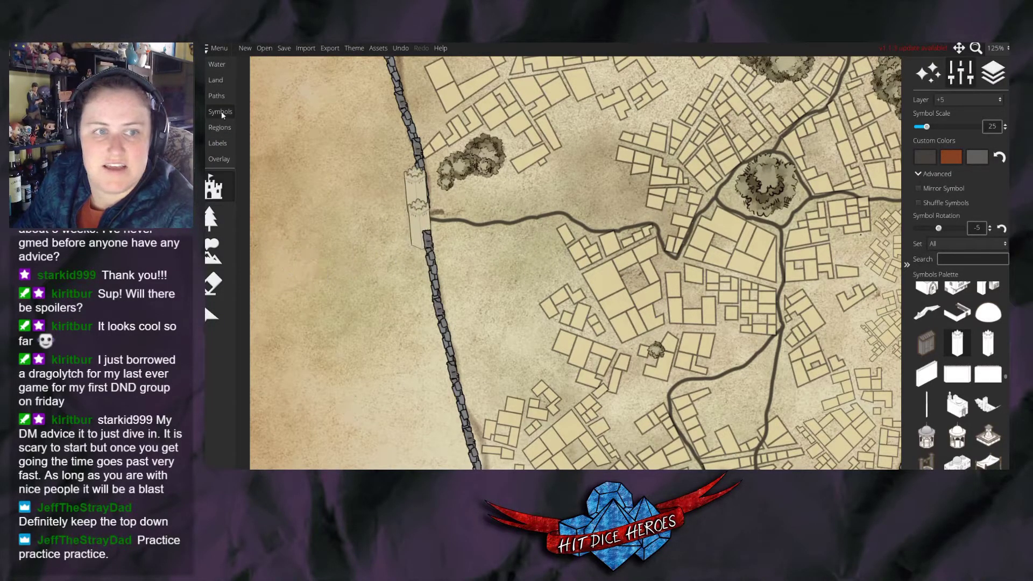
Try painting both western gate towers dark red with the land color brush, then undo back to the northern tower alone.
{"action": "left_click", "coordinate": [216, 81]}
{"action": "left_click", "coordinate": [213, 347]}
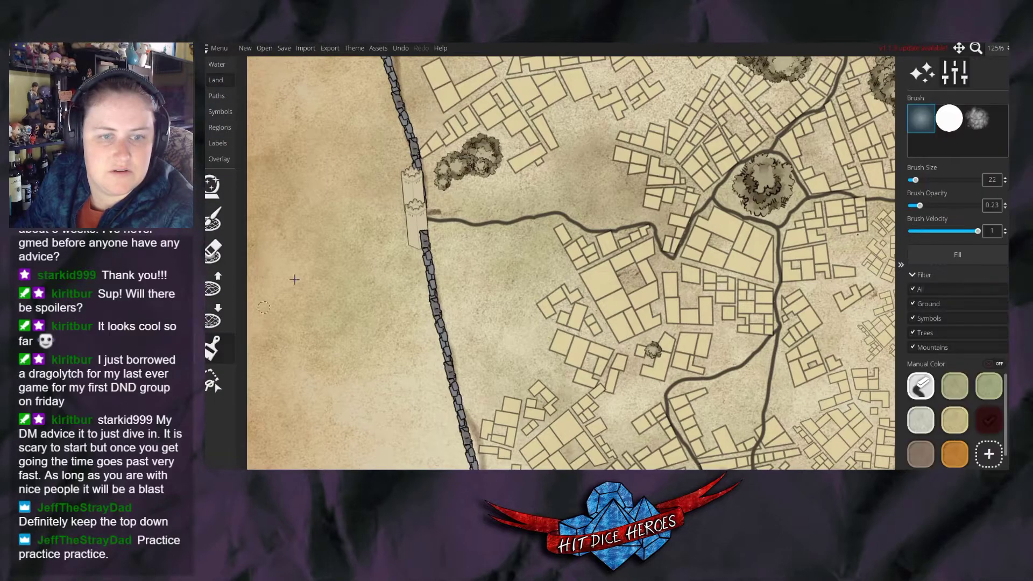
{"action": "left_click_drag", "start_coordinate": [416, 204], "coordinate": [421, 246]}
{"action": "left_click_drag", "start_coordinate": [417, 188], "coordinate": [415, 204]}
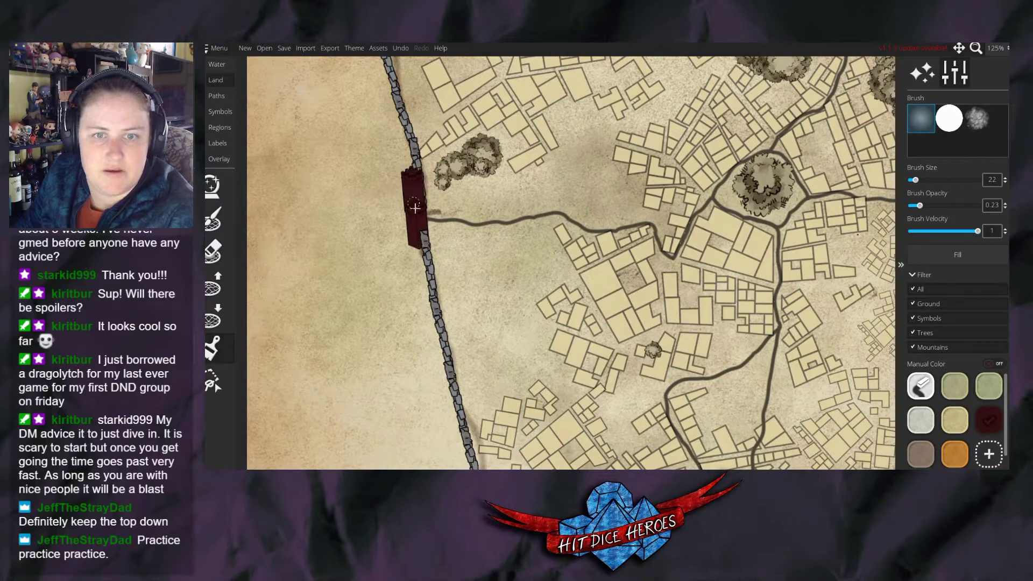
{"action": "key", "text": "ctrl+z"}
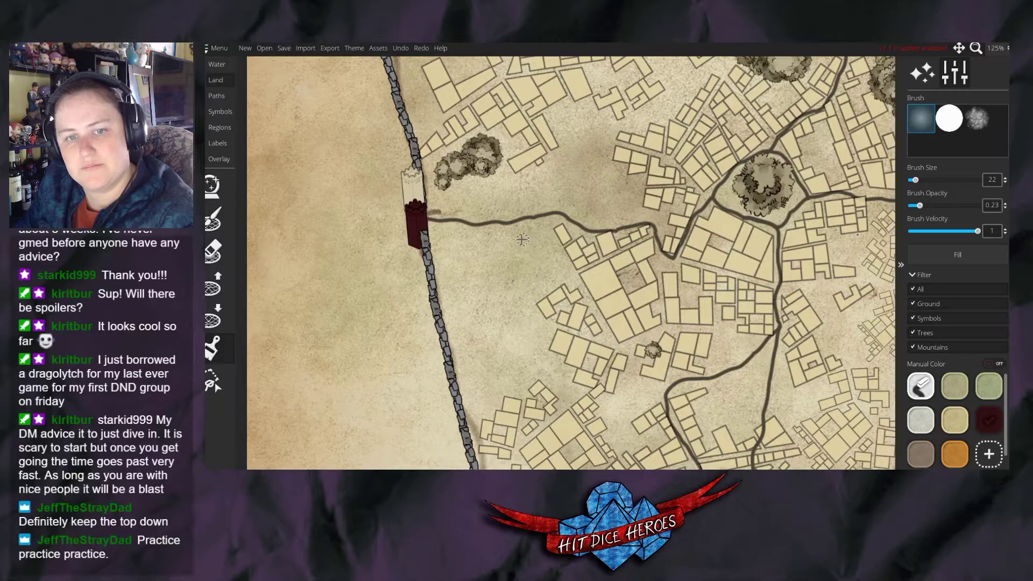
{"action": "key", "text": "ctrl+z"}
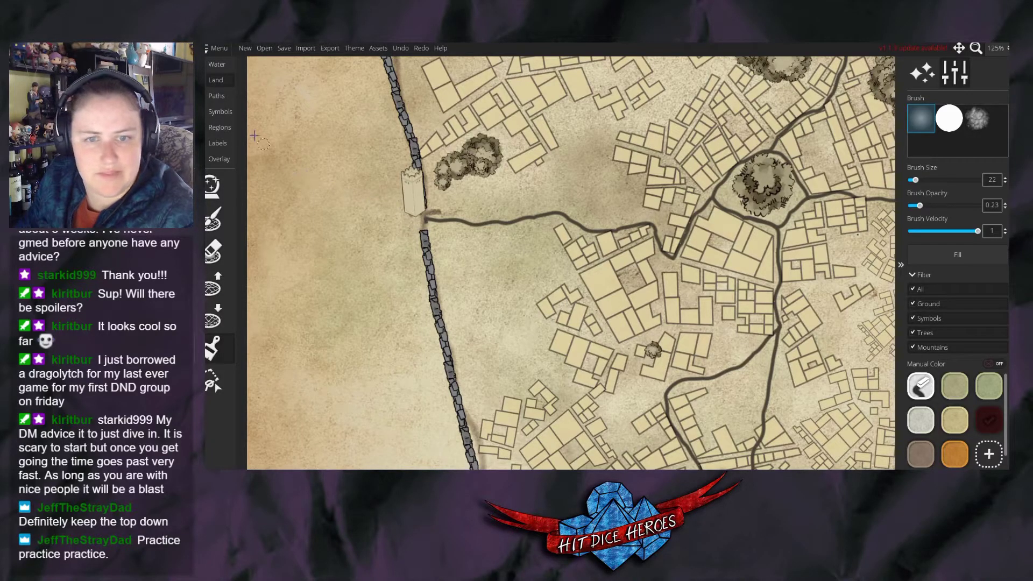
Place the same tower symbol again on the wall's end south of the western gate.
{"action": "left_click", "coordinate": [220, 111]}
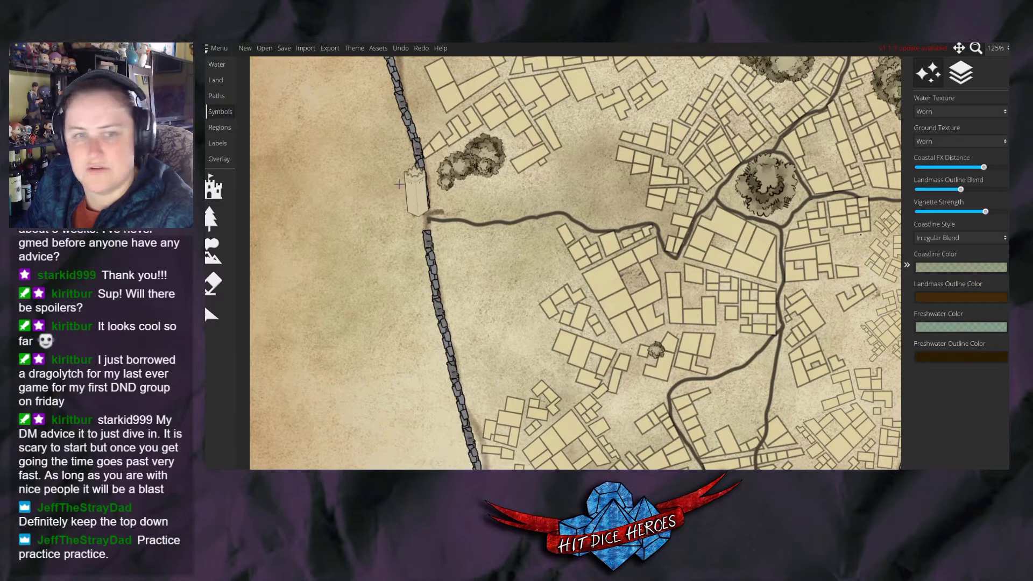
{"action": "left_click", "coordinate": [213, 188]}
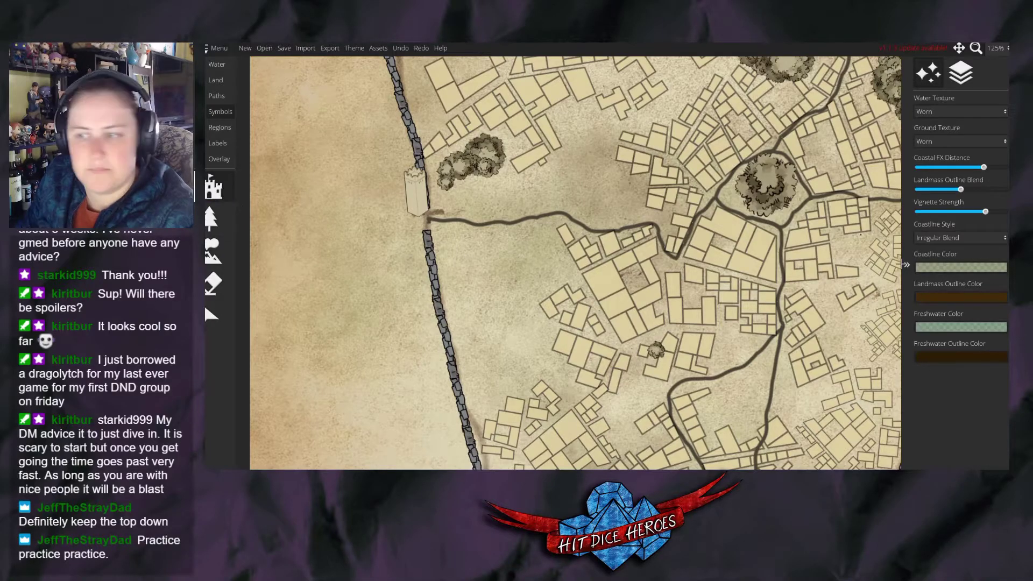
{"action": "left_click", "coordinate": [421, 221]}
Move the wall segment just south of the western gate slightly to the east.
{"action": "left_click", "coordinate": [210, 67]}
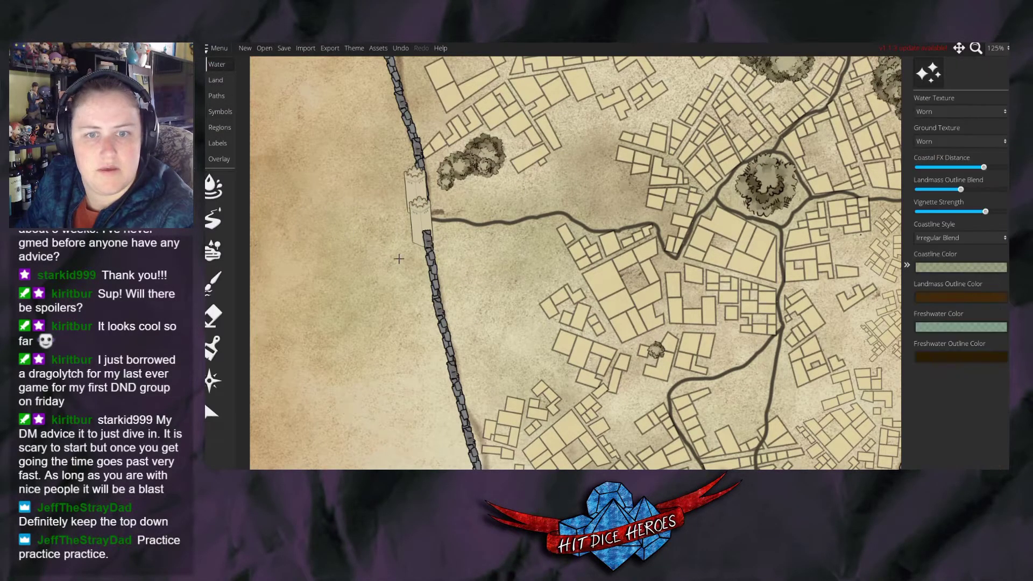
{"action": "left_click", "coordinate": [210, 410]}
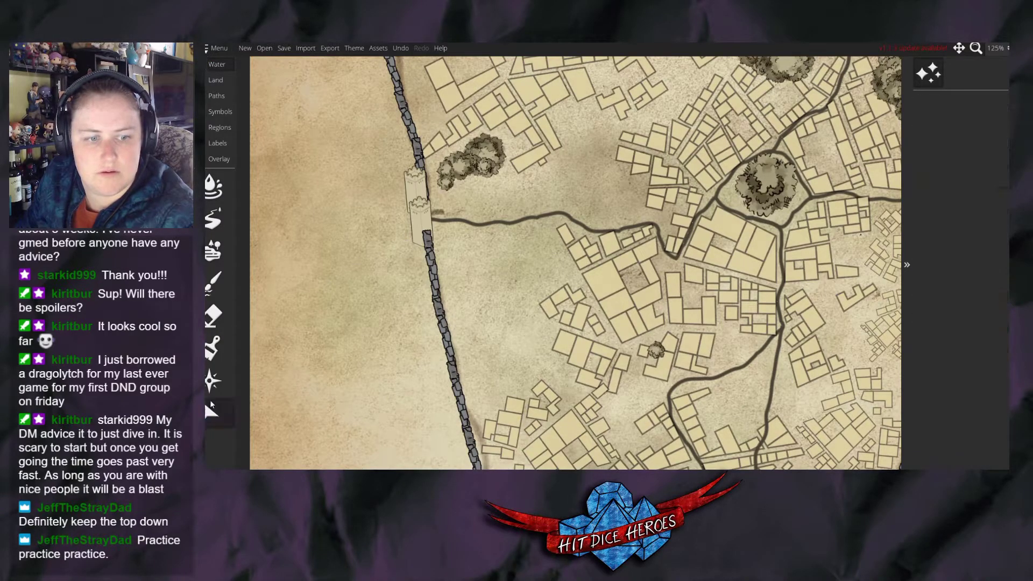
{"action": "left_click", "coordinate": [220, 112]}
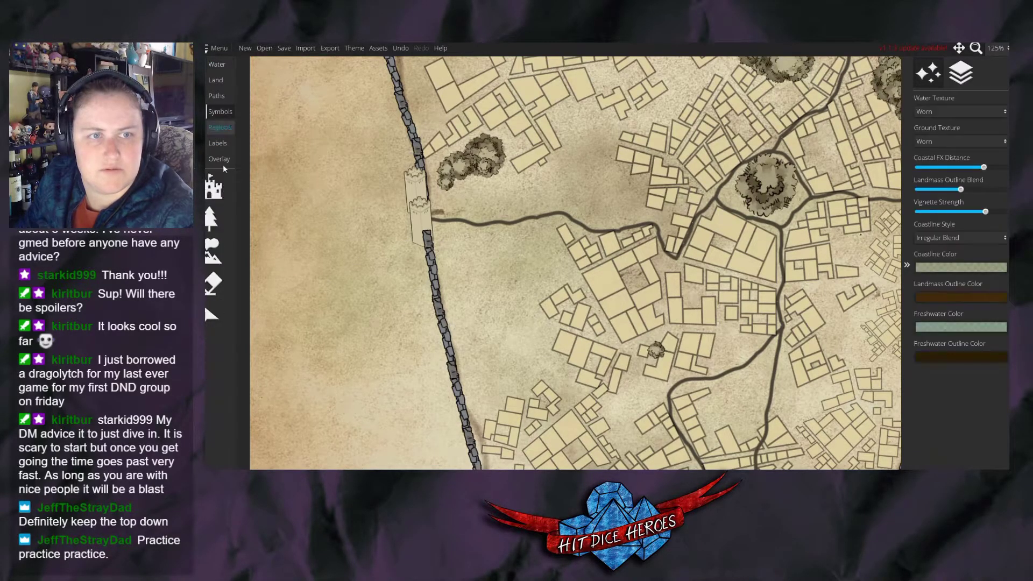
{"action": "left_click", "coordinate": [210, 314]}
{"action": "left_click", "coordinate": [433, 261]}
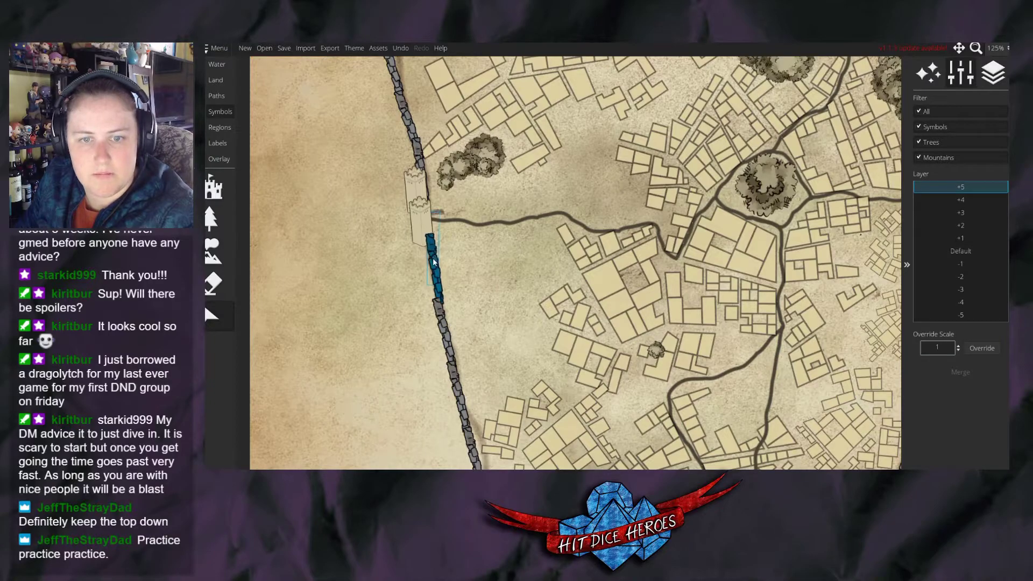
{"action": "scroll", "coordinate": [435, 262], "scroll_direction": "up", "scroll_amount": 2}
{"action": "left_click_drag", "start_coordinate": [434, 261], "coordinate": [437, 259]}
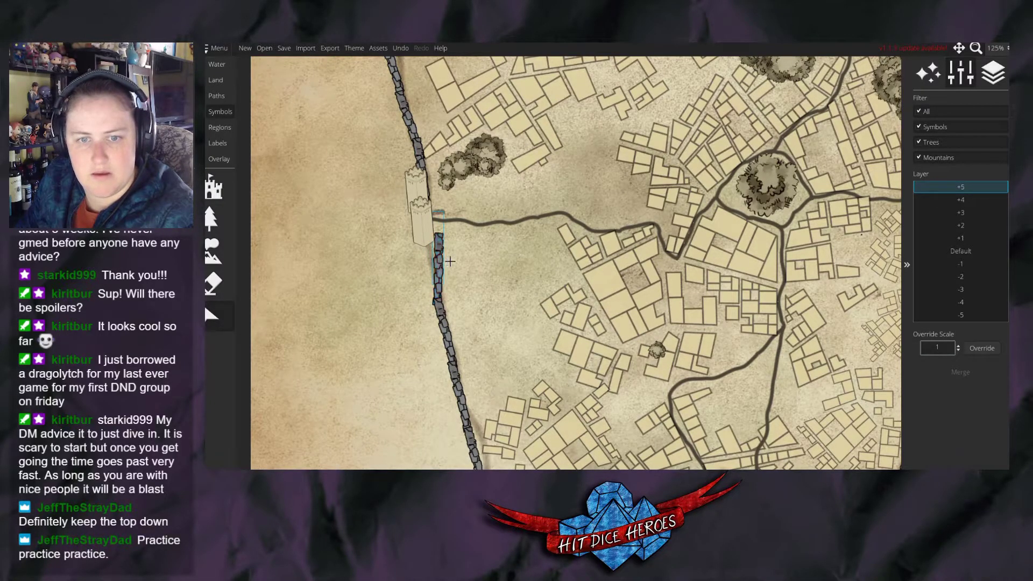
Shift both western gate towers slightly east so they line up with the wall ends.
{"action": "left_click", "coordinate": [422, 234]}
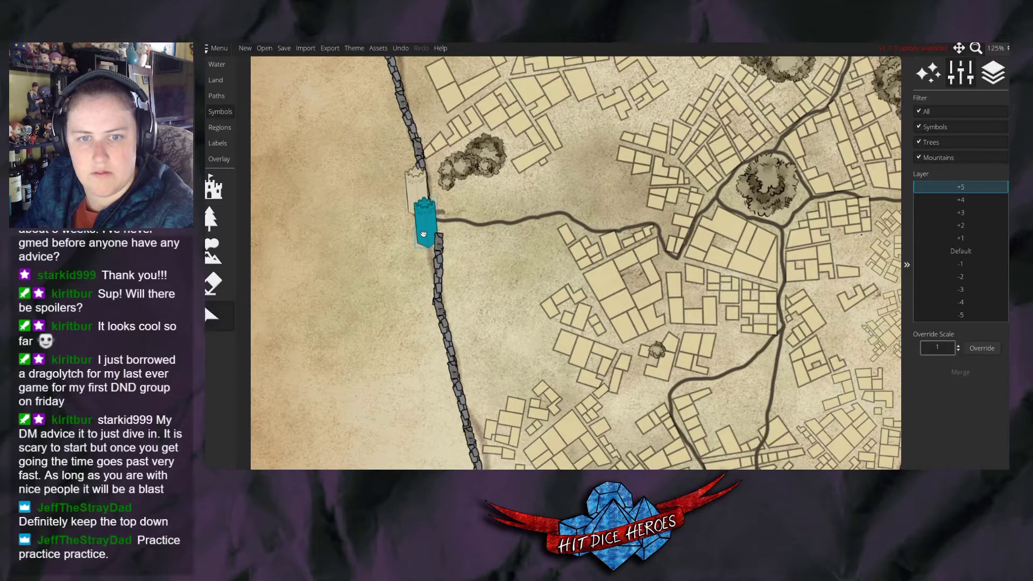
{"action": "left_click_drag", "start_coordinate": [416, 190], "coordinate": [421, 184]}
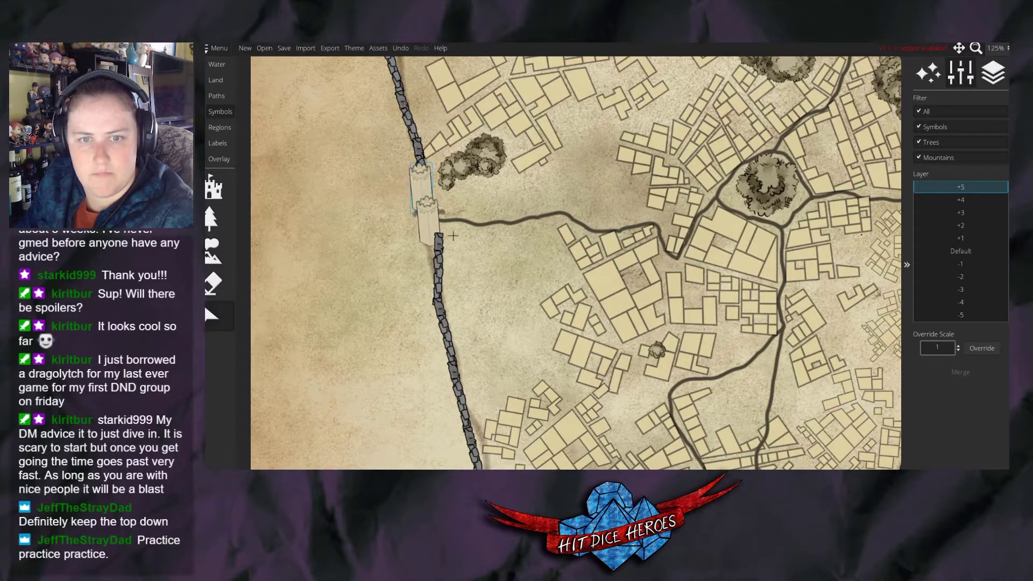
{"action": "left_click", "coordinate": [485, 284]}
Delete the two domed towers flanking the southern gate.
{"action": "scroll", "coordinate": [527, 283], "scroll_direction": "down", "scroll_amount": 5}
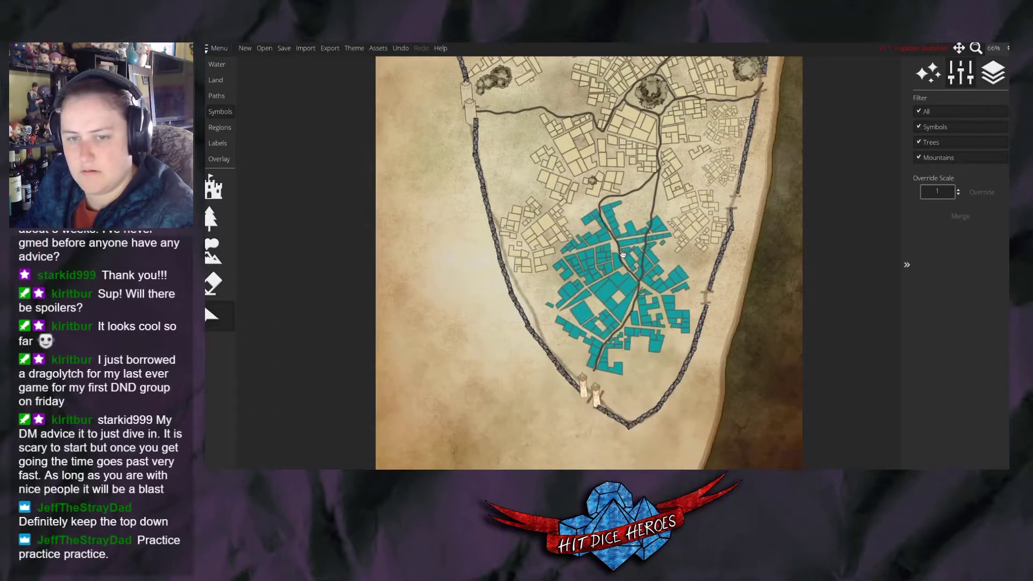
{"action": "scroll", "coordinate": [563, 318], "scroll_direction": "up", "scroll_amount": 5}
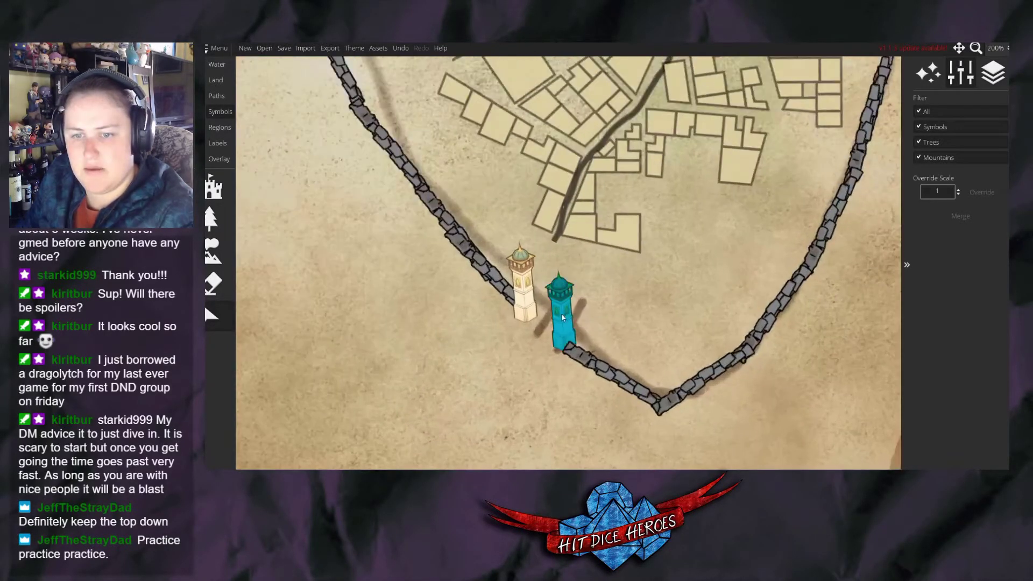
{"action": "left_click", "coordinate": [562, 318]}
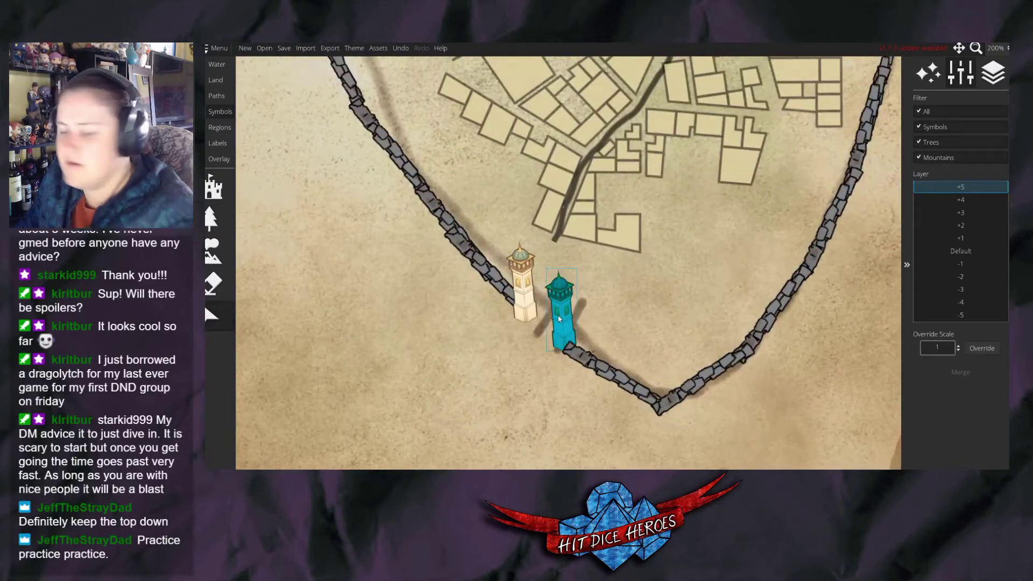
{"action": "key", "text": "Delete"}
{"action": "left_click", "coordinate": [520, 291]}
{"action": "key", "text": "Delete"}
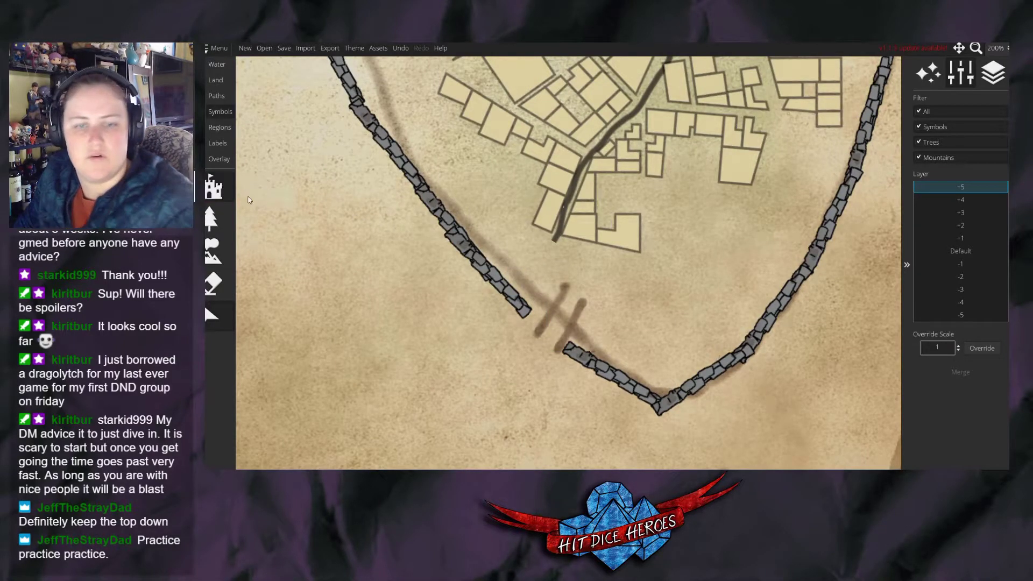
Place a crenellated tower at scale 25 with -5 rotation on each wall end of the southern gate.
{"action": "left_click", "coordinate": [213, 188]}
{"action": "left_click", "coordinate": [519, 279]}
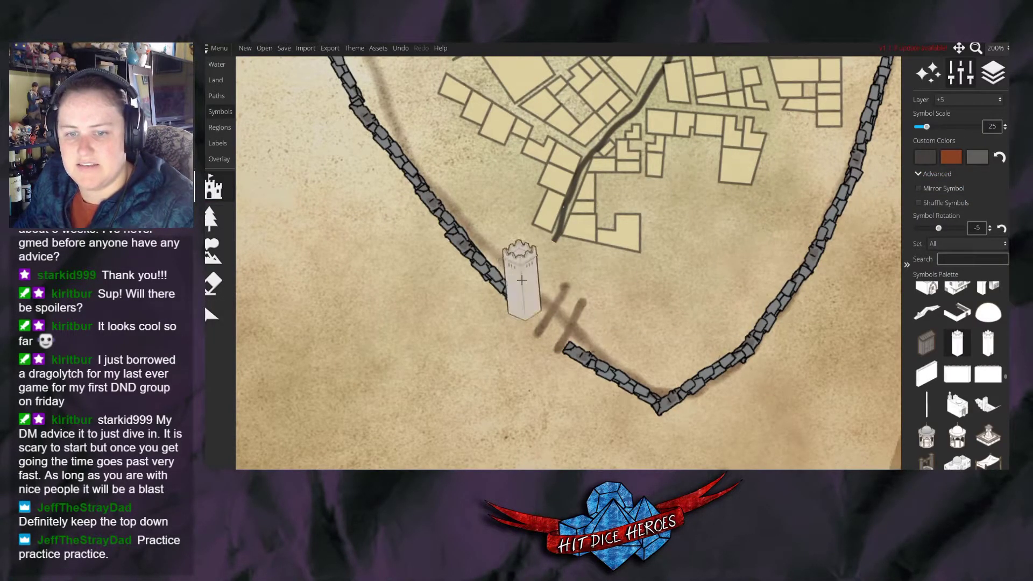
{"action": "left_click", "coordinate": [566, 313]}
{"action": "scroll", "coordinate": [683, 288], "scroll_direction": "up", "scroll_amount": 5}
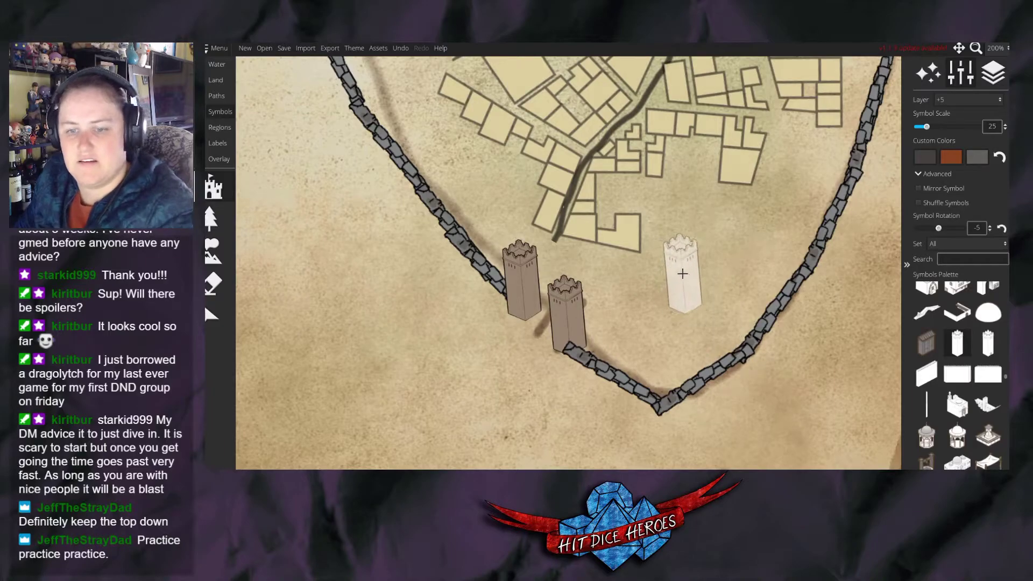
Put the wall segments on both sides of the northern gate on layer +4, behind the towers.
{"action": "scroll", "coordinate": [688, 277], "scroll_direction": "down", "scroll_amount": 5}
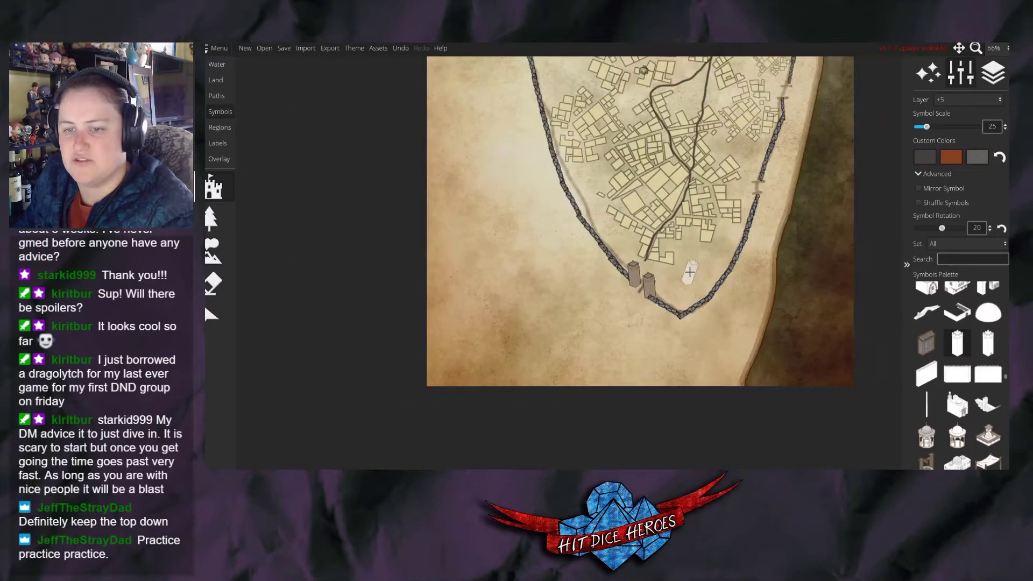
{"action": "scroll", "coordinate": [564, 382], "scroll_direction": "down", "scroll_amount": 1}
{"action": "key", "text": "Up"}
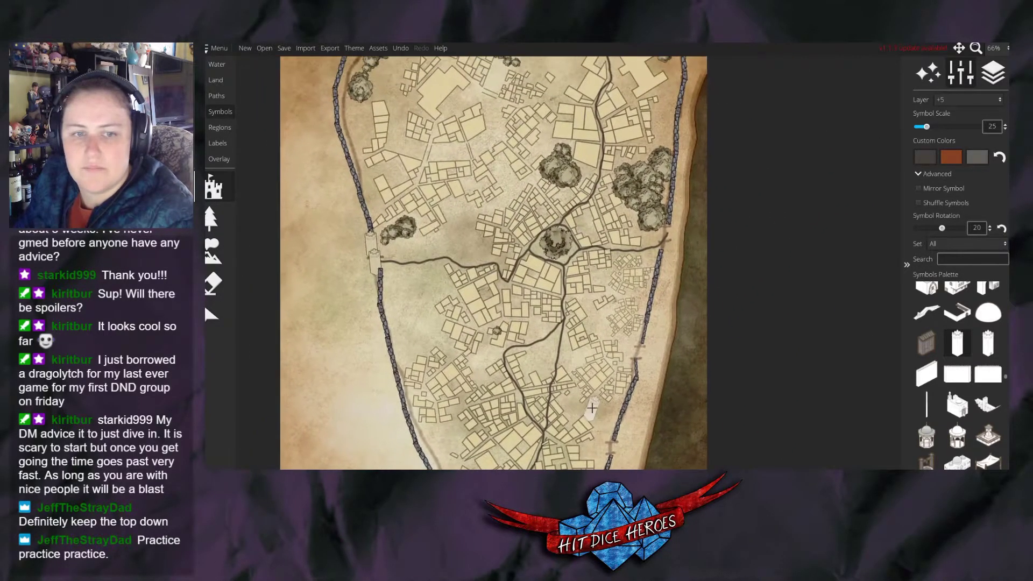
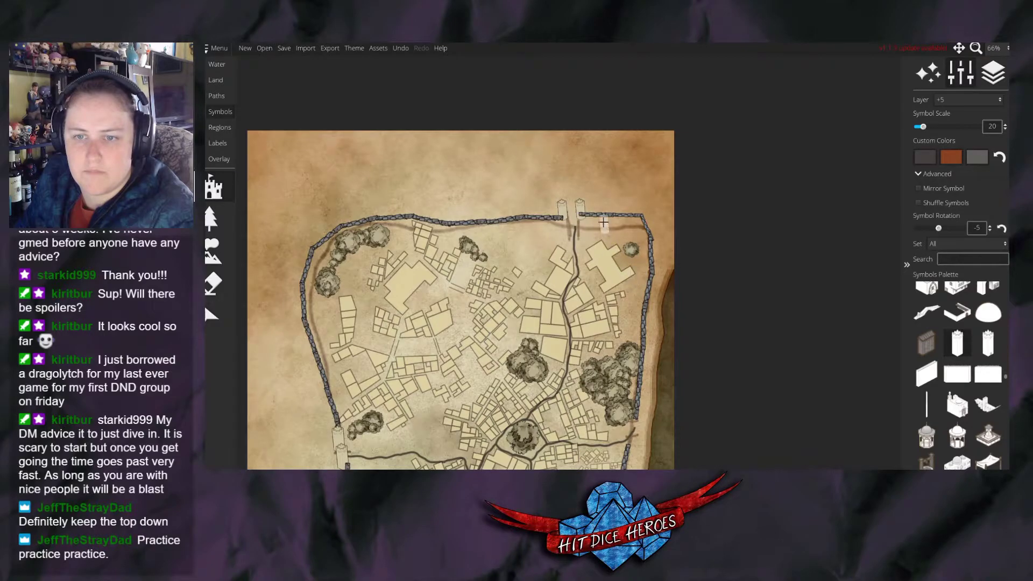
{"action": "scroll", "coordinate": [604, 223], "scroll_direction": "up", "scroll_amount": 6}
{"action": "left_click", "coordinate": [212, 315]}
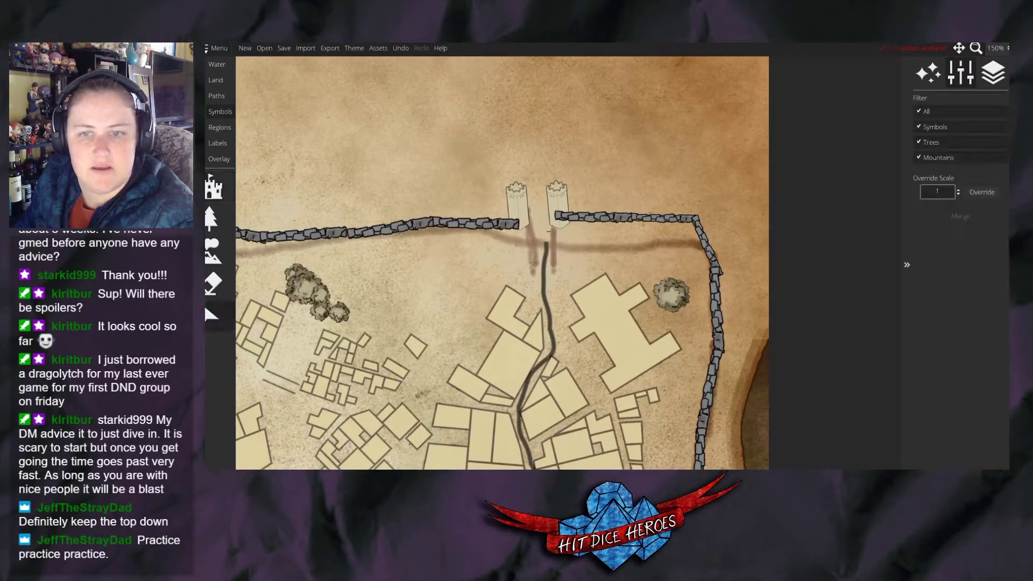
{"action": "left_click", "coordinate": [597, 217]}
{"action": "left_click", "coordinate": [961, 200]}
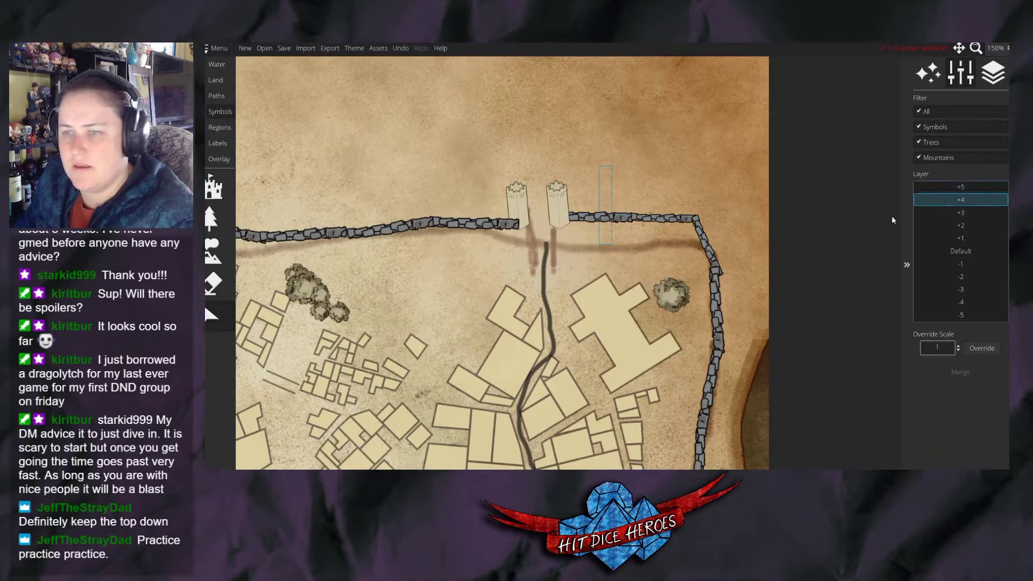
{"action": "left_click", "coordinate": [502, 213]}
{"action": "left_click", "coordinate": [961, 201]}
{"action": "left_click", "coordinate": [611, 193]}
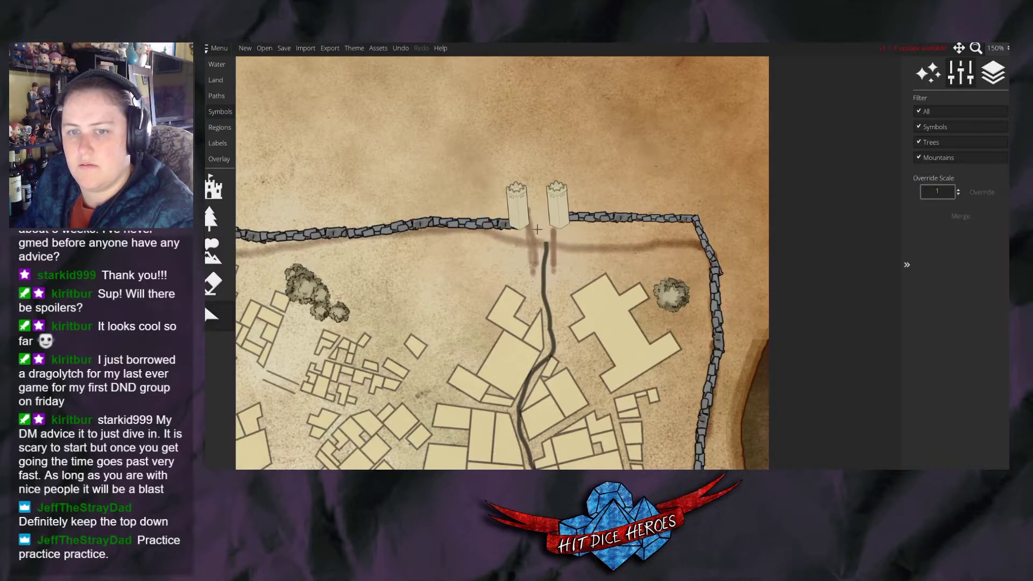
Nudge both northern gate towers slightly south and west to sit on the wall ends.
{"action": "left_click", "coordinate": [562, 224]}
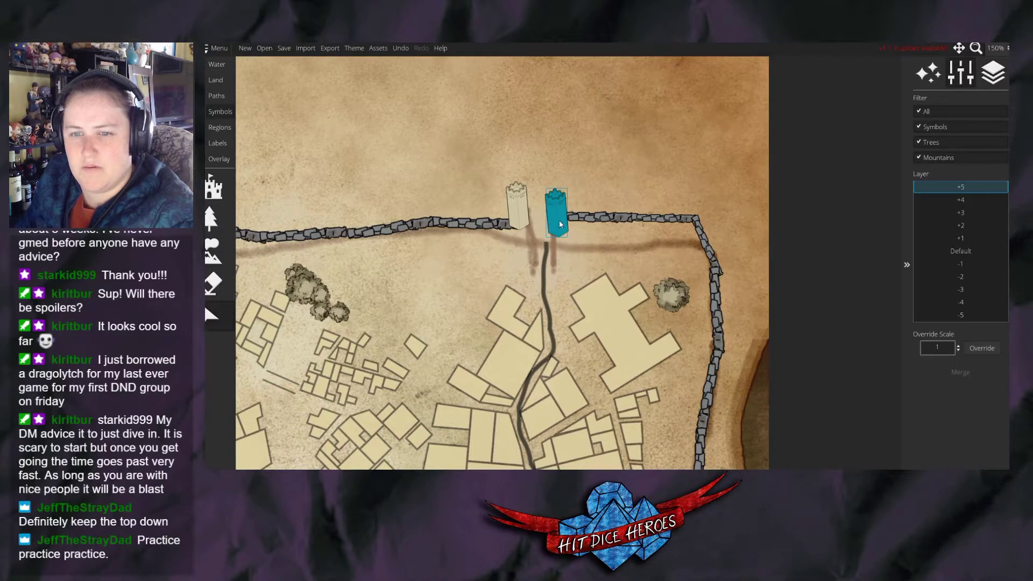
{"action": "left_click_drag", "start_coordinate": [519, 225], "coordinate": [520, 225]}
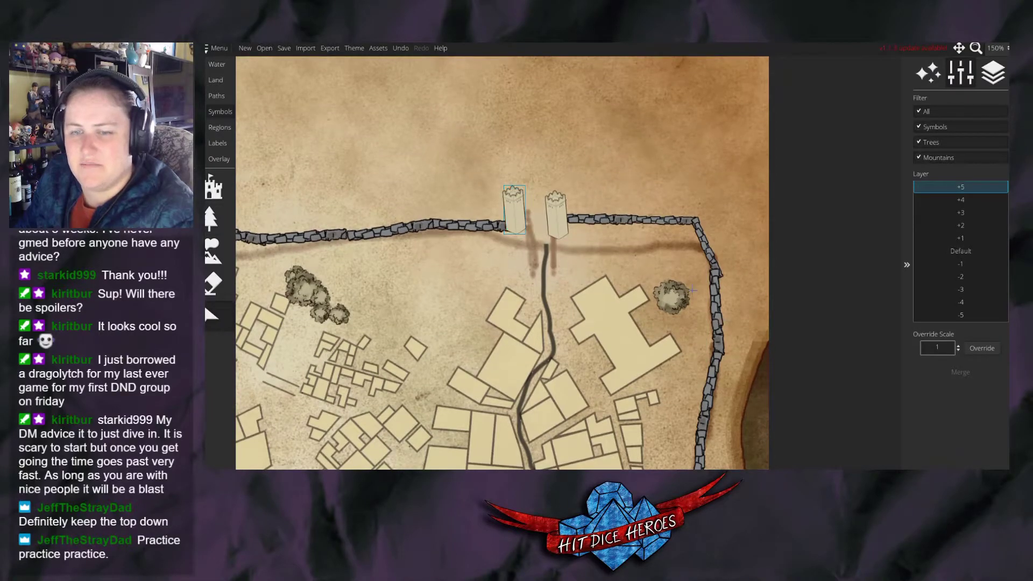
{"action": "scroll", "coordinate": [651, 283], "scroll_direction": "down", "scroll_amount": 2}
{"action": "scroll", "coordinate": [651, 283], "scroll_direction": "down", "scroll_amount": 1}
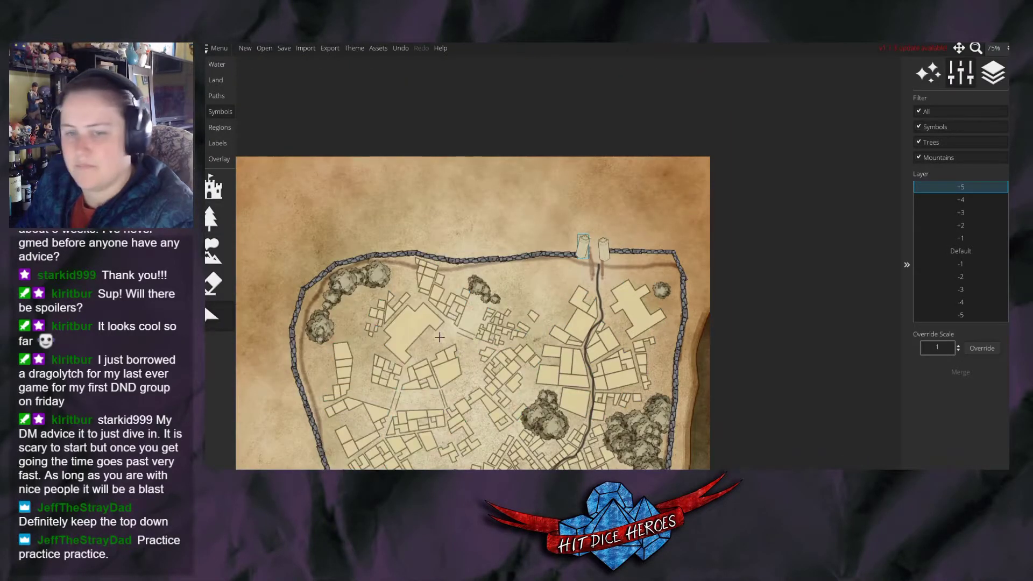
{"action": "left_click", "coordinate": [538, 298]}
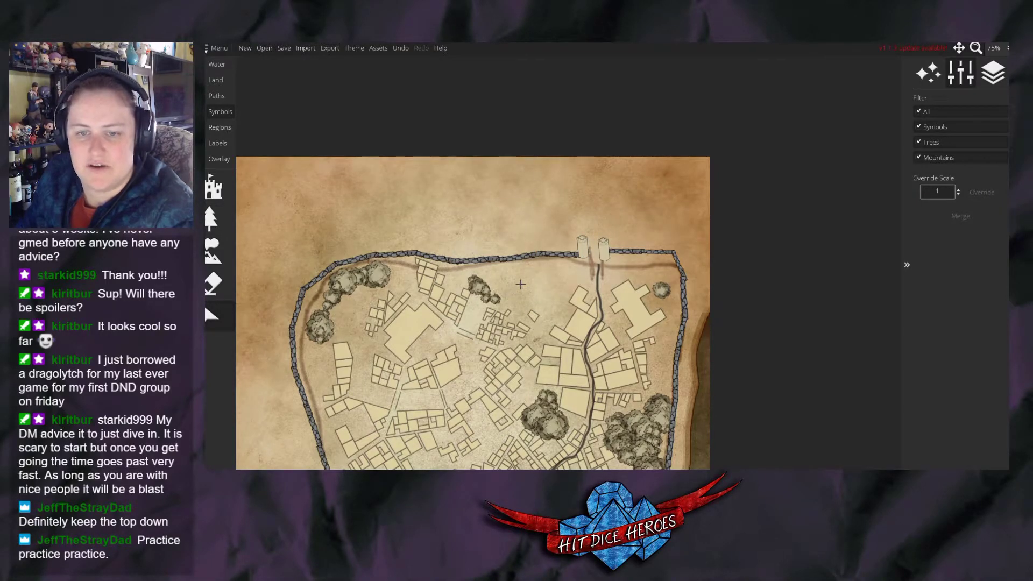
Try the palm tree symbol at scale 80 on the coast outside the eastern wall.
{"action": "scroll", "coordinate": [518, 285], "scroll_direction": "down", "scroll_amount": 2}
{"action": "left_click_drag", "start_coordinate": [541, 287], "coordinate": [607, 191]}
{"action": "scroll", "coordinate": [654, 297], "scroll_direction": "up", "scroll_amount": 2}
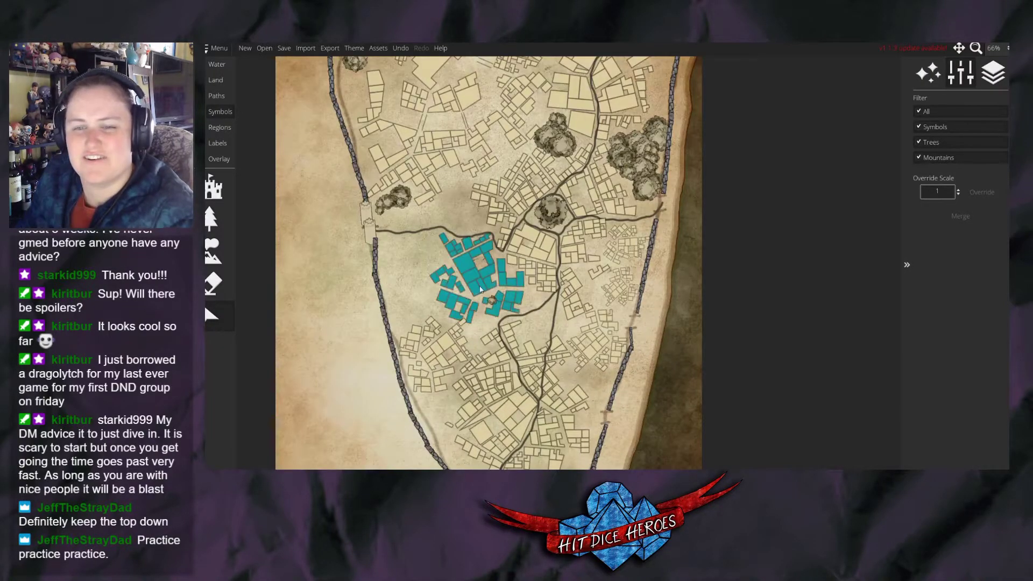
{"action": "scroll", "coordinate": [474, 286], "scroll_direction": "down", "scroll_amount": 1}
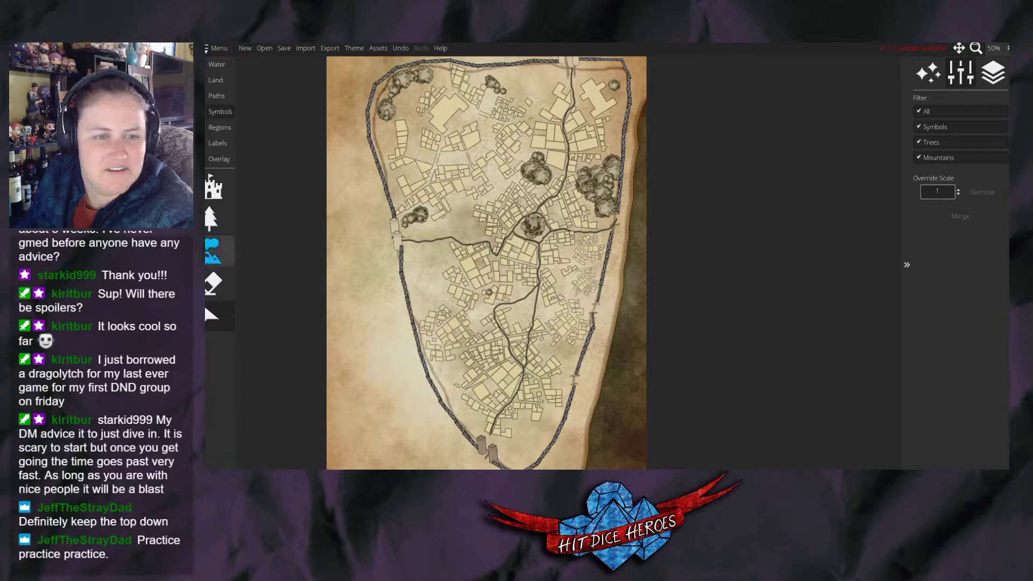
{"action": "left_click", "coordinate": [211, 248]}
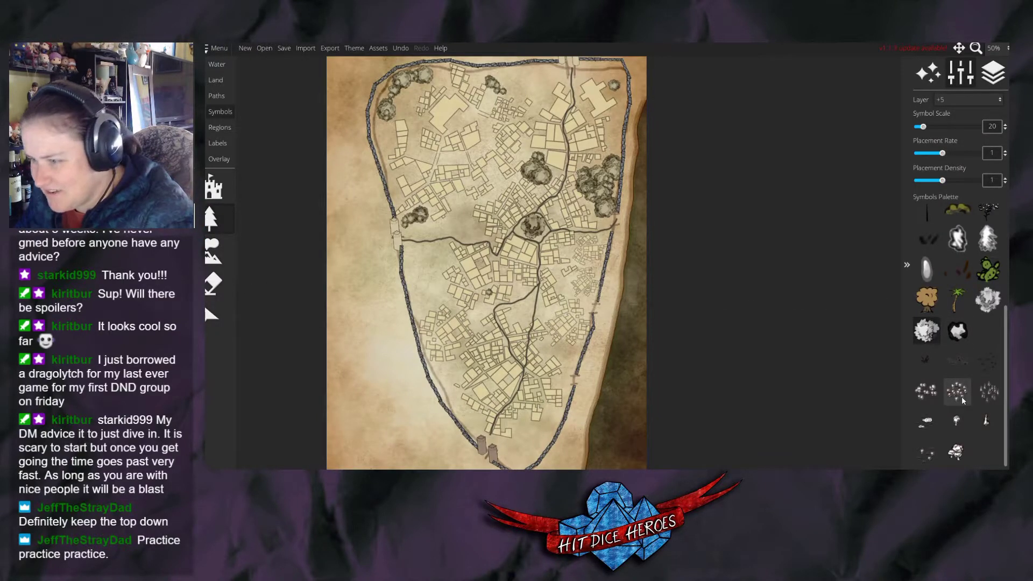
{"action": "left_click", "coordinate": [954, 307]}
{"action": "scroll", "coordinate": [542, 307], "scroll_direction": "up", "scroll_amount": 1}
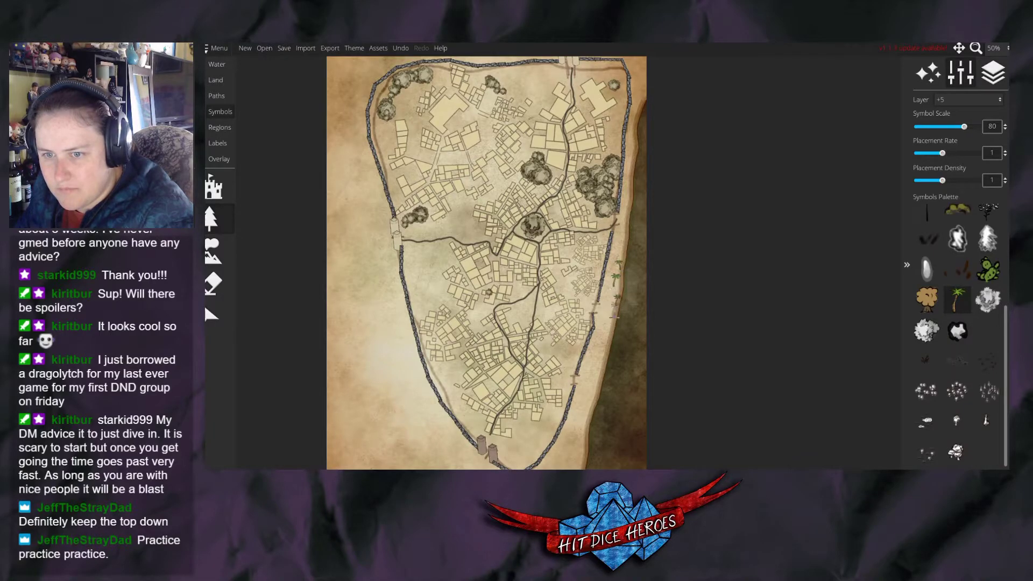
Try painting round-canopy trees at scale 45 outside the northwestern wall, then undo the stroke.
{"action": "left_click", "coordinate": [987, 304]}
{"action": "scroll", "coordinate": [374, 253], "scroll_direction": "down", "scroll_amount": 5}
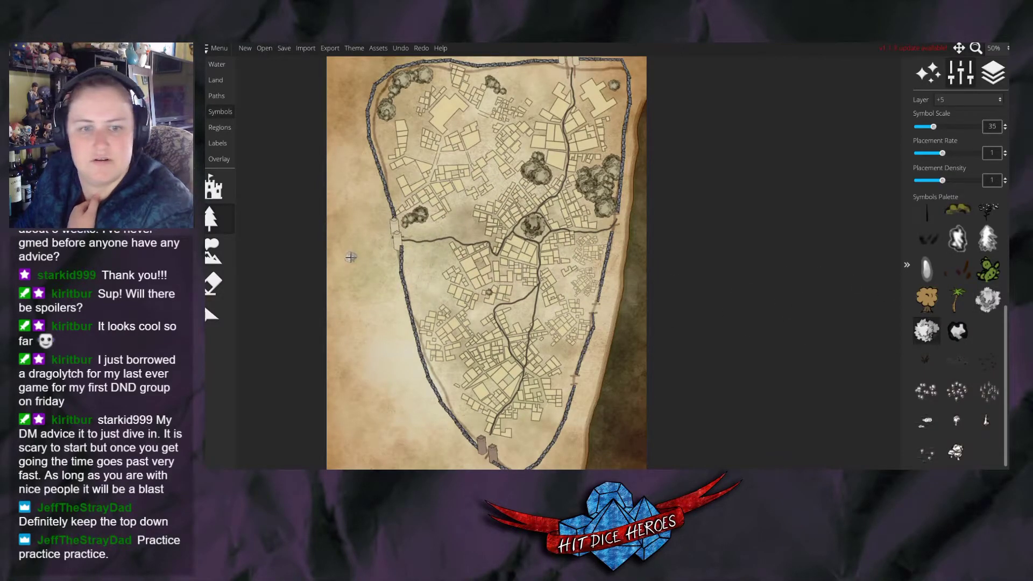
{"action": "scroll", "coordinate": [344, 258], "scroll_direction": "down", "scroll_amount": 2}
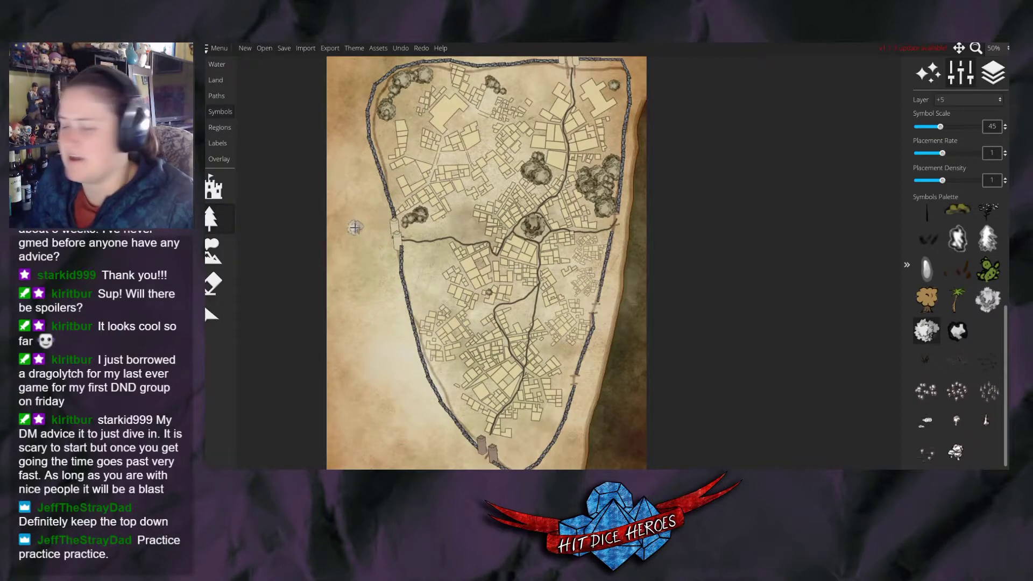
{"action": "left_click_drag", "start_coordinate": [371, 69], "coordinate": [348, 142]}
{"action": "key", "text": "ctrl+z"}
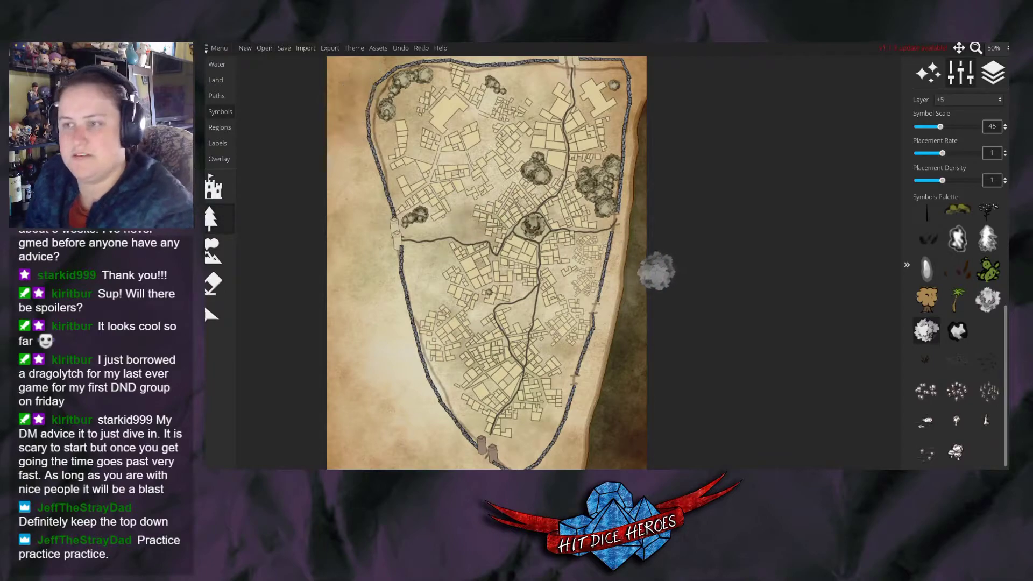
Try painting tall, narrow cypress trees at scale 25 outside the western wall, then undo the stroke.
{"action": "scroll", "coordinate": [362, 183], "scroll_direction": "down", "scroll_amount": 3}
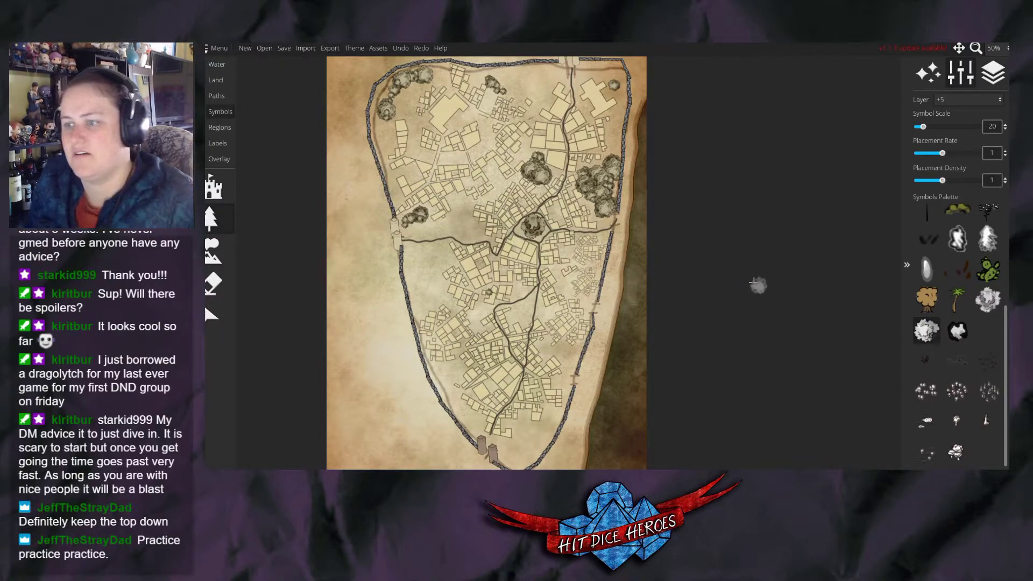
{"action": "left_click", "coordinate": [980, 245]}
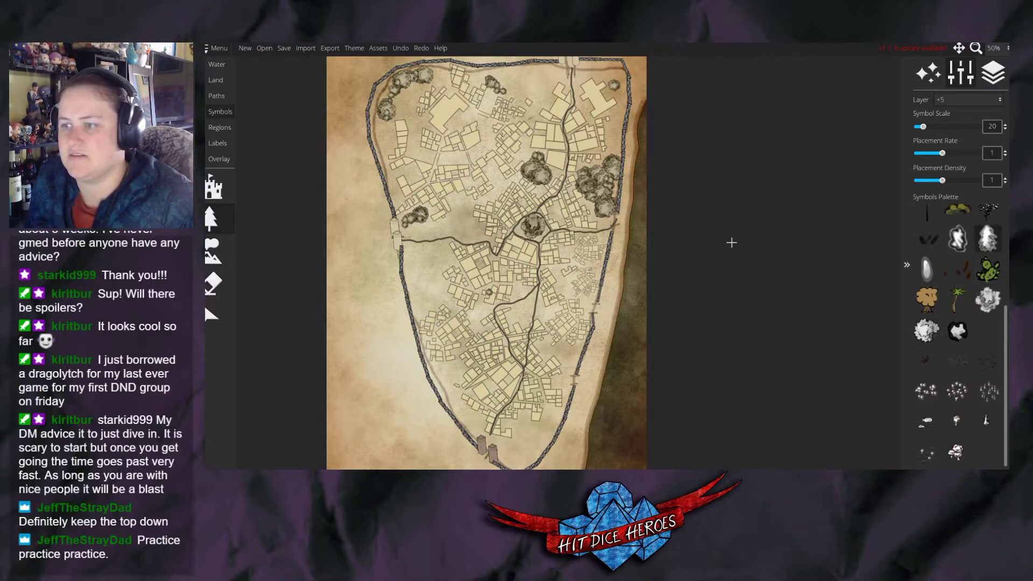
{"action": "scroll", "coordinate": [957, 289], "scroll_direction": "up", "scroll_amount": 3}
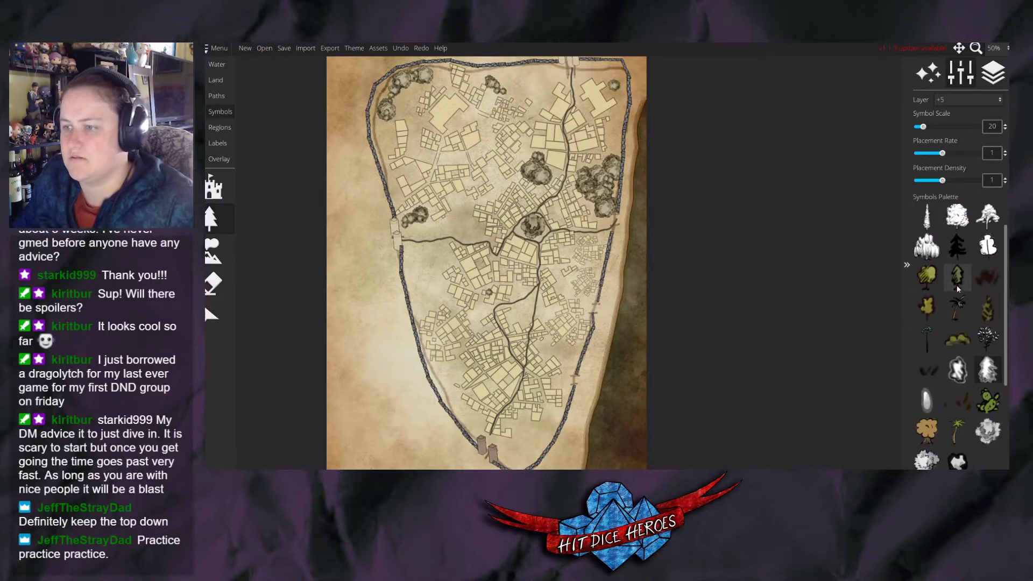
{"action": "scroll", "coordinate": [947, 279], "scroll_direction": "up", "scroll_amount": 1}
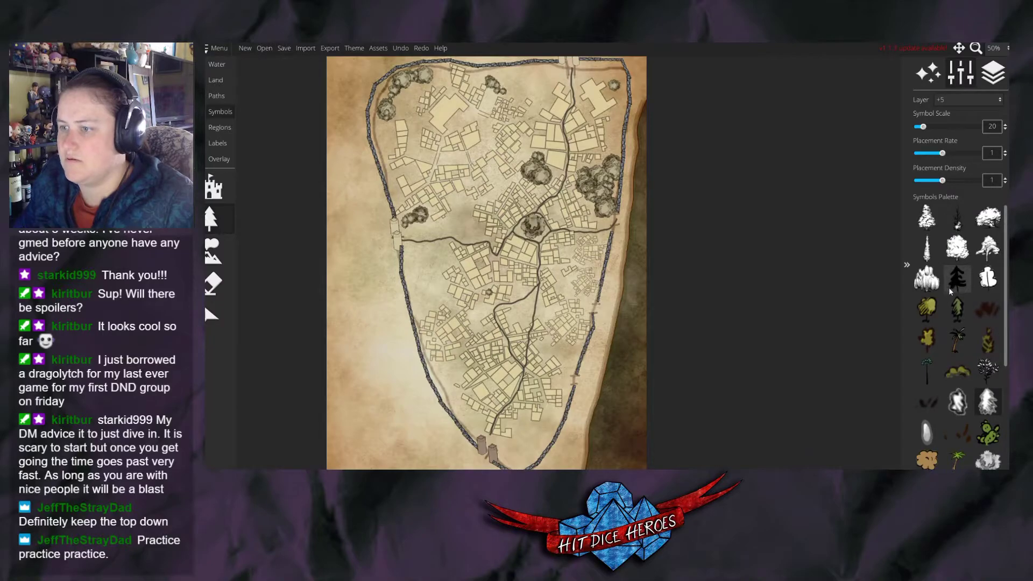
{"action": "left_click", "coordinate": [926, 218]}
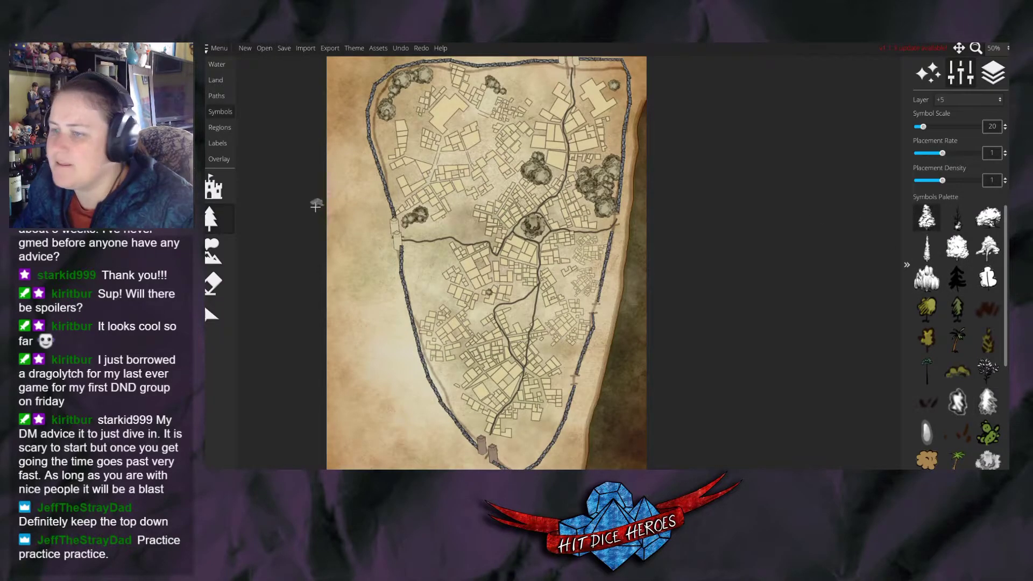
{"action": "left_click", "coordinate": [927, 247]}
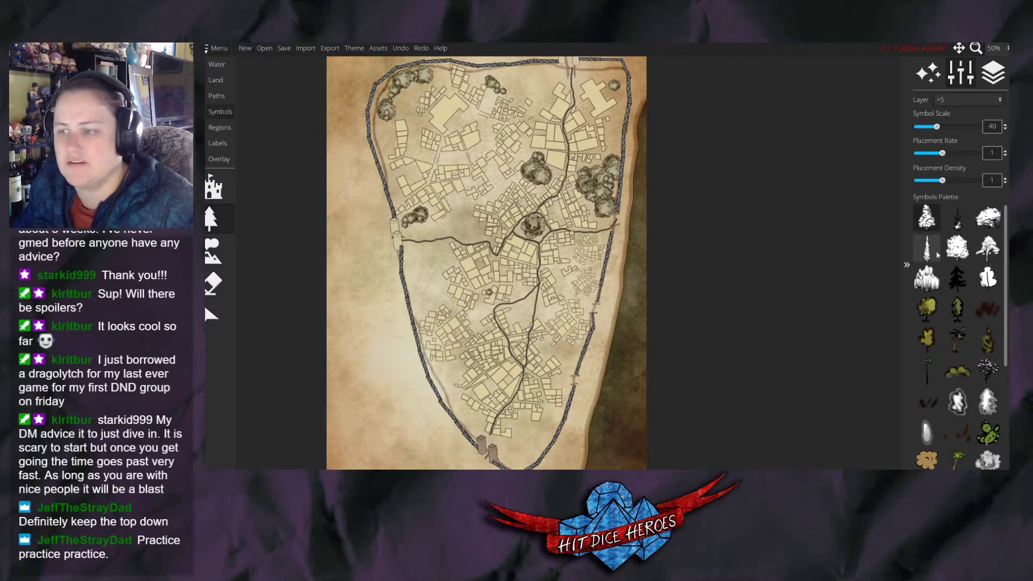
{"action": "scroll", "coordinate": [342, 163], "scroll_direction": "down", "scroll_amount": 3}
{"action": "mouse_move", "coordinate": [342, 163]}
{"action": "left_mouse_down"}
{"action": "mouse_move", "coordinate": [338, 211]}
{"action": "mouse_move", "coordinate": [353, 211]}
{"action": "mouse_move", "coordinate": [360, 163]}
{"action": "mouse_move", "coordinate": [344, 185]}
{"action": "left_mouse_up"}
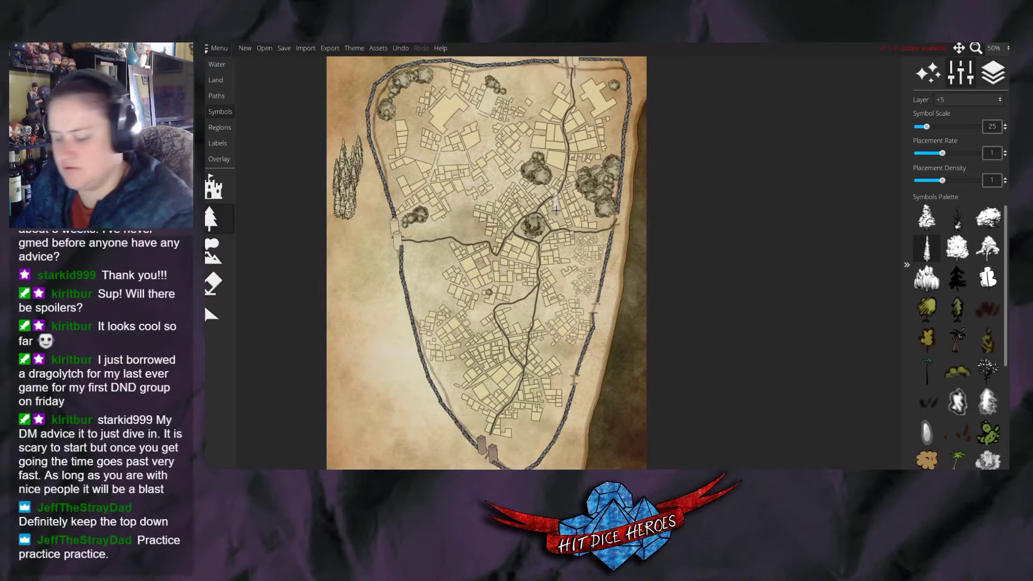
{"action": "key", "text": "ctrl+z"}
Try painting rows of small deciduous trees at scale 25 outside the northern wall, undoing each stroke.
{"action": "left_click_drag", "start_coordinate": [553, 230], "coordinate": [583, 327]}
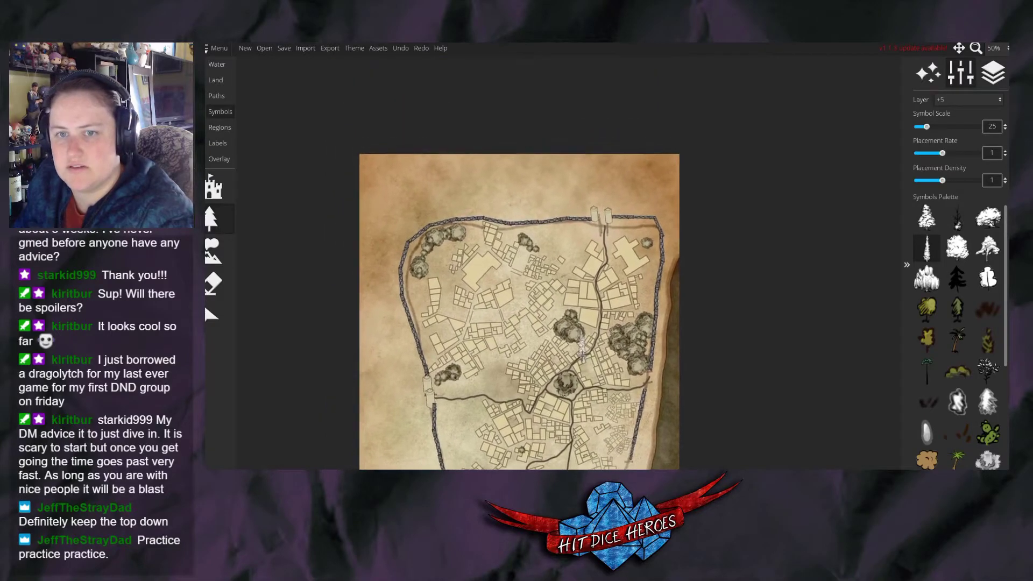
{"action": "left_click", "coordinate": [976, 254]}
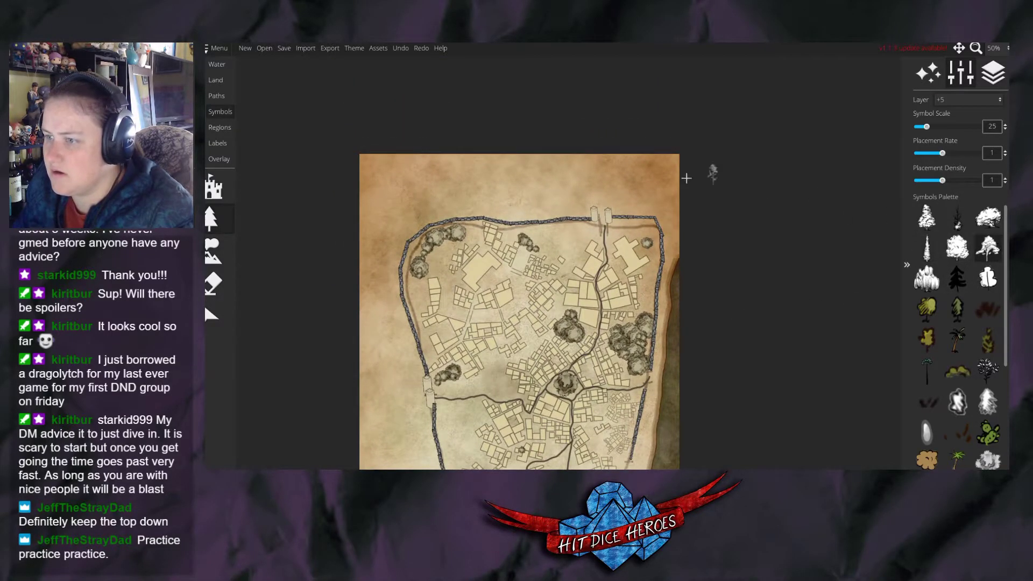
{"action": "left_click_drag", "start_coordinate": [637, 189], "coordinate": [505, 190]}
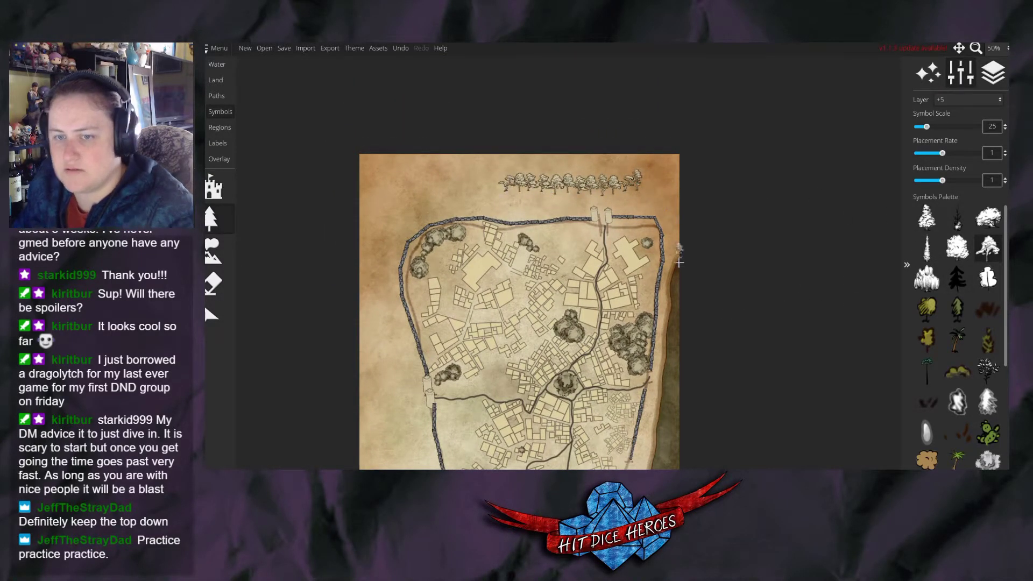
{"action": "key", "text": "ctrl+z"}
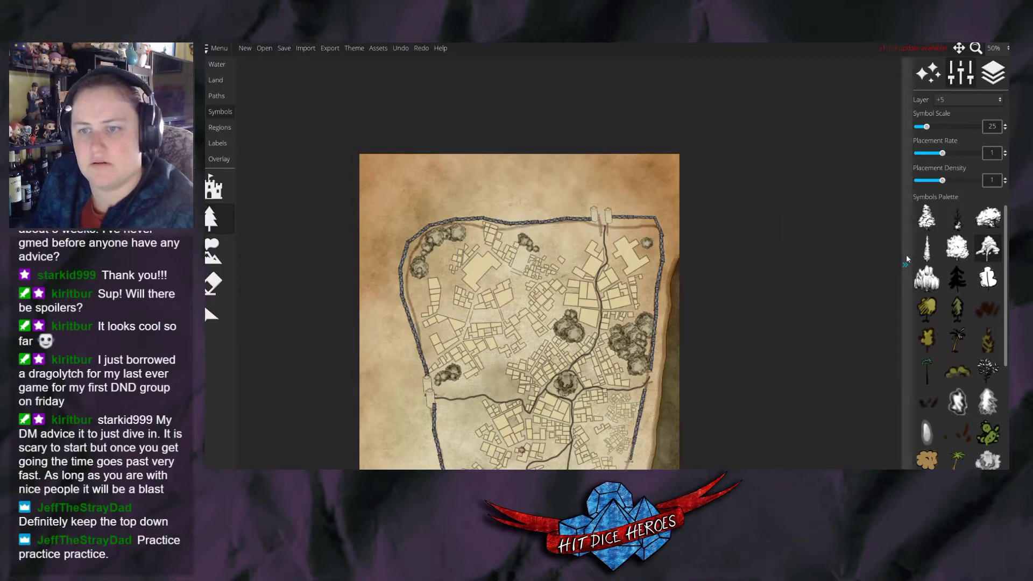
{"action": "left_click_drag", "start_coordinate": [606, 180], "coordinate": [425, 207]}
{"action": "key", "text": "ctrl+z"}
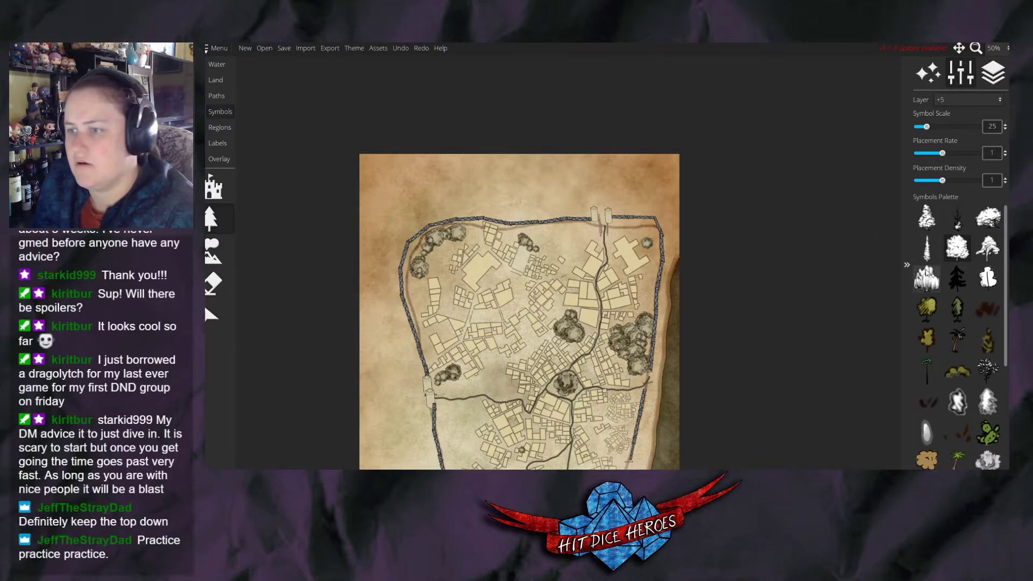
Try a single row of wide-canopy side-view trees at scale 25 above the northern gate, then undo it.
{"action": "left_click", "coordinate": [932, 282]}
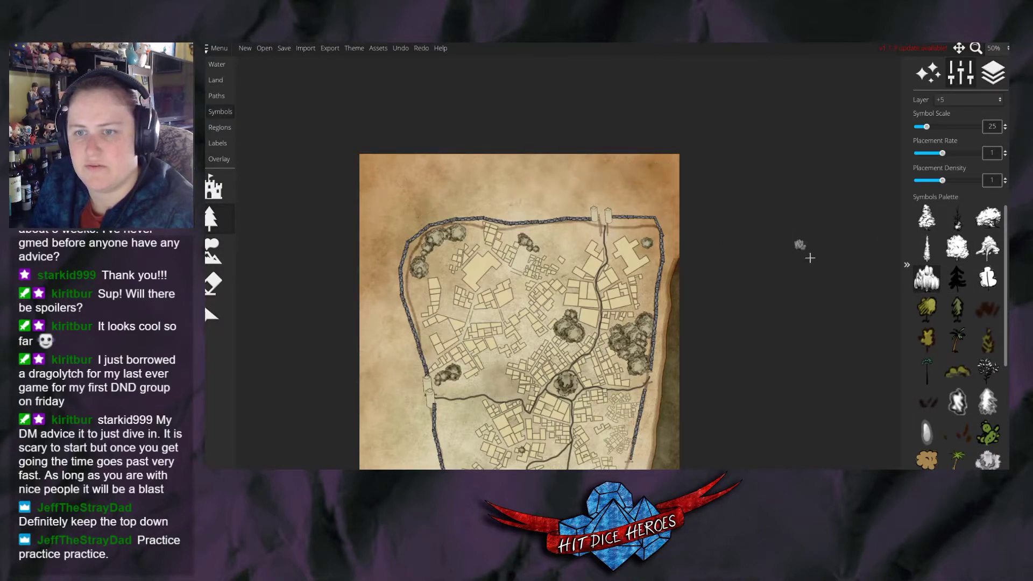
{"action": "left_click_drag", "start_coordinate": [665, 186], "coordinate": [476, 205]}
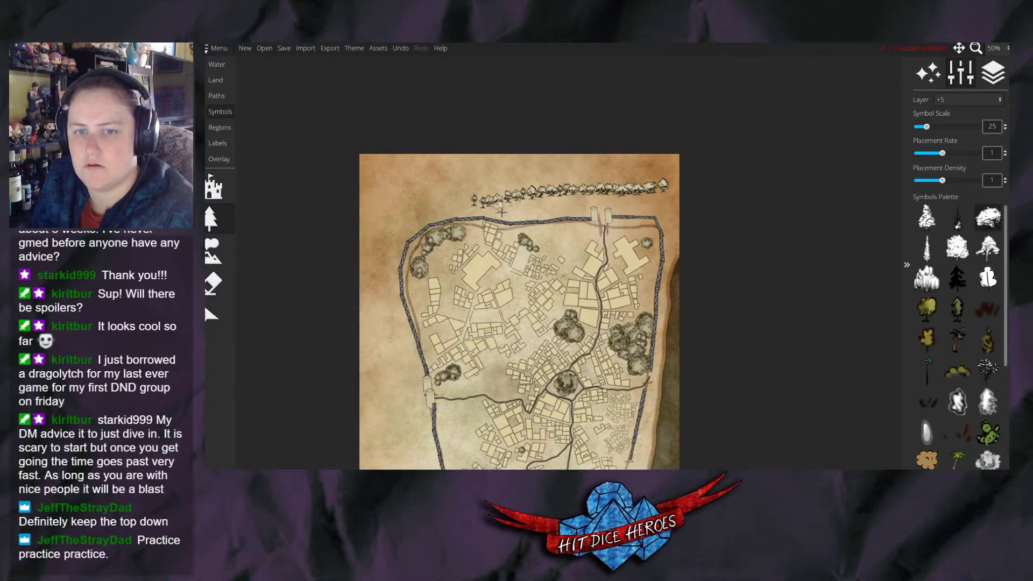
{"action": "key", "text": "ctrl+z"}
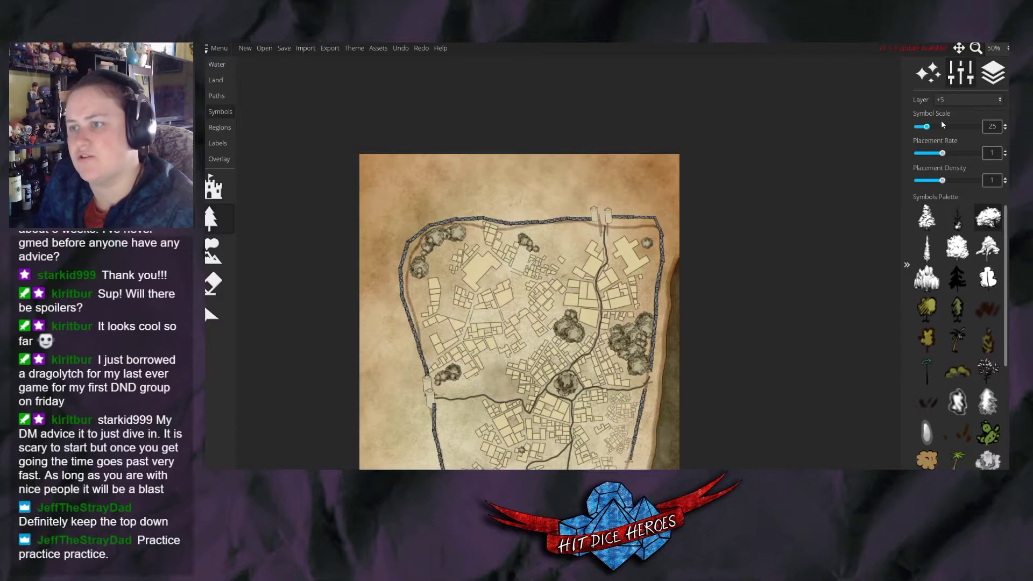
Try painting a forest of wide-canopy side-view trees at scale 35 around the northern and northwestern walls, then undo the strokes.
{"action": "mouse_move", "coordinate": [652, 169]}
{"action": "left_mouse_down"}
{"action": "mouse_move", "coordinate": [443, 194]}
{"action": "mouse_move", "coordinate": [394, 219]}
{"action": "mouse_move", "coordinate": [378, 242]}
{"action": "mouse_move", "coordinate": [397, 201]}
{"action": "mouse_move", "coordinate": [461, 173]}
{"action": "mouse_move", "coordinate": [610, 155]}
{"action": "mouse_move", "coordinate": [631, 162]}
{"action": "mouse_move", "coordinate": [516, 172]}
{"action": "left_mouse_up"}
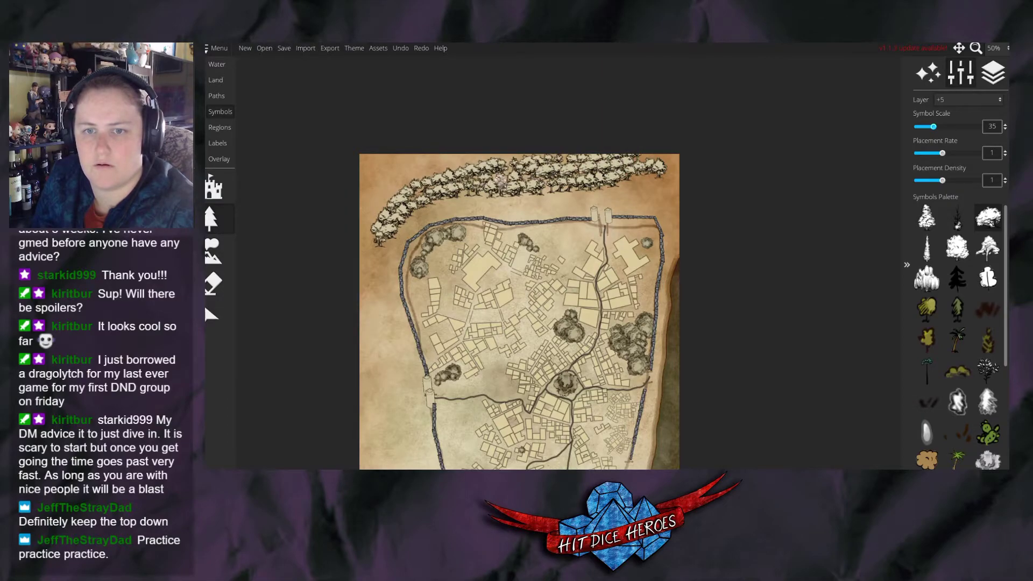
{"action": "mouse_move", "coordinate": [449, 185]}
{"action": "left_mouse_down"}
{"action": "mouse_move", "coordinate": [420, 176]}
{"action": "mouse_move", "coordinate": [576, 153]}
{"action": "mouse_move", "coordinate": [558, 173]}
{"action": "mouse_move", "coordinate": [458, 191]}
{"action": "mouse_move", "coordinate": [406, 207]}
{"action": "mouse_move", "coordinate": [379, 229]}
{"action": "mouse_move", "coordinate": [400, 190]}
{"action": "mouse_move", "coordinate": [483, 149]}
{"action": "mouse_move", "coordinate": [367, 220]}
{"action": "mouse_move", "coordinate": [363, 272]}
{"action": "mouse_move", "coordinate": [396, 242]}
{"action": "mouse_move", "coordinate": [370, 318]}
{"action": "mouse_move", "coordinate": [373, 293]}
{"action": "left_mouse_up"}
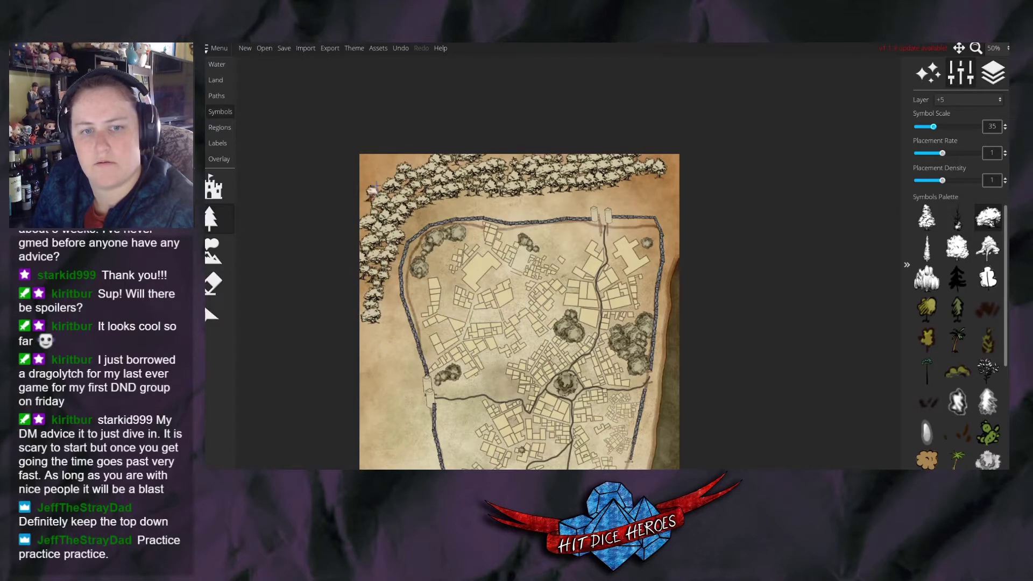
{"action": "key", "text": "ctrl+z"}
{"action": "key", "text": "ctrl+z"}
{"action": "key", "text": "ctrl+z"}
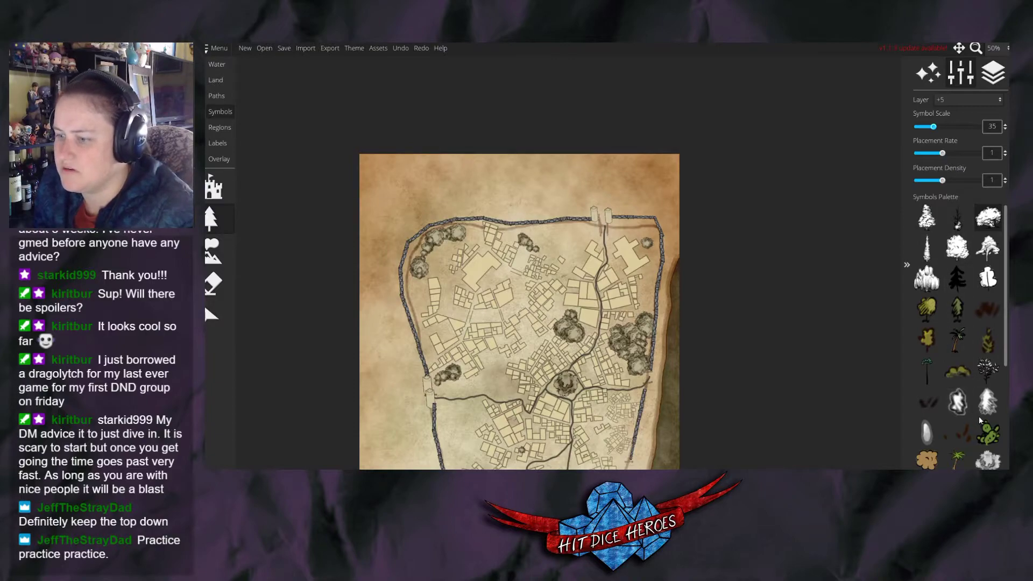
Try filling the land north and west of the wall with dense small trees at scale 15, then undo the strokes.
{"action": "left_click", "coordinate": [988, 460]}
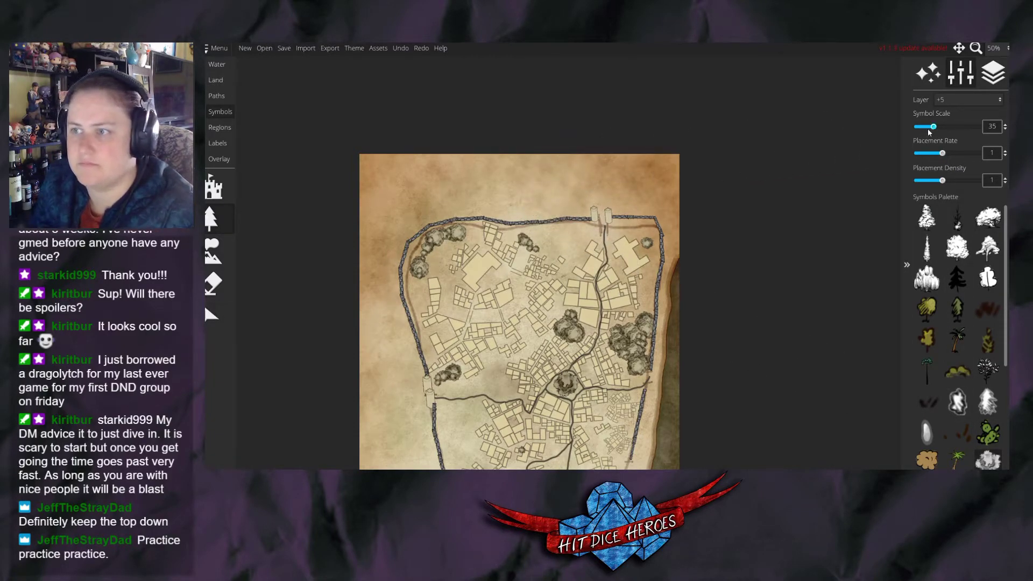
{"action": "mouse_move", "coordinate": [648, 167]}
{"action": "left_mouse_down"}
{"action": "mouse_move", "coordinate": [421, 175]}
{"action": "mouse_move", "coordinate": [378, 192]}
{"action": "mouse_move", "coordinate": [359, 225]}
{"action": "left_mouse_up"}
{"action": "key", "text": "ctrl+z"}
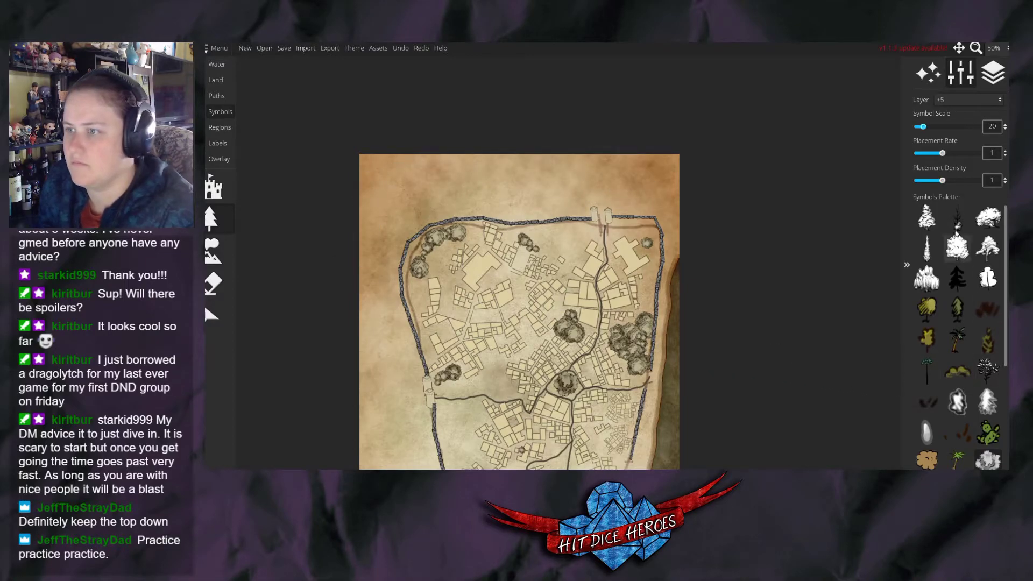
{"action": "mouse_move", "coordinate": [671, 156]}
{"action": "left_mouse_down"}
{"action": "mouse_move", "coordinate": [416, 208]}
{"action": "mouse_move", "coordinate": [385, 252]}
{"action": "mouse_move", "coordinate": [381, 335]}
{"action": "mouse_move", "coordinate": [361, 401]}
{"action": "mouse_move", "coordinate": [369, 127]}
{"action": "left_mouse_up"}
{"action": "mouse_move", "coordinate": [372, 243]}
{"action": "left_mouse_down"}
{"action": "mouse_move", "coordinate": [456, 124]}
{"action": "mouse_move", "coordinate": [385, 222]}
{"action": "mouse_move", "coordinate": [393, 158]}
{"action": "mouse_move", "coordinate": [380, 206]}
{"action": "mouse_move", "coordinate": [381, 166]}
{"action": "mouse_move", "coordinate": [378, 182]}
{"action": "mouse_move", "coordinate": [362, 161]}
{"action": "mouse_move", "coordinate": [521, 151]}
{"action": "mouse_move", "coordinate": [407, 179]}
{"action": "mouse_move", "coordinate": [510, 162]}
{"action": "mouse_move", "coordinate": [413, 196]}
{"action": "mouse_move", "coordinate": [595, 151]}
{"action": "mouse_move", "coordinate": [505, 183]}
{"action": "mouse_move", "coordinate": [569, 158]}
{"action": "mouse_move", "coordinate": [601, 158]}
{"action": "mouse_move", "coordinate": [532, 175]}
{"action": "mouse_move", "coordinate": [556, 172]}
{"action": "left_mouse_up"}
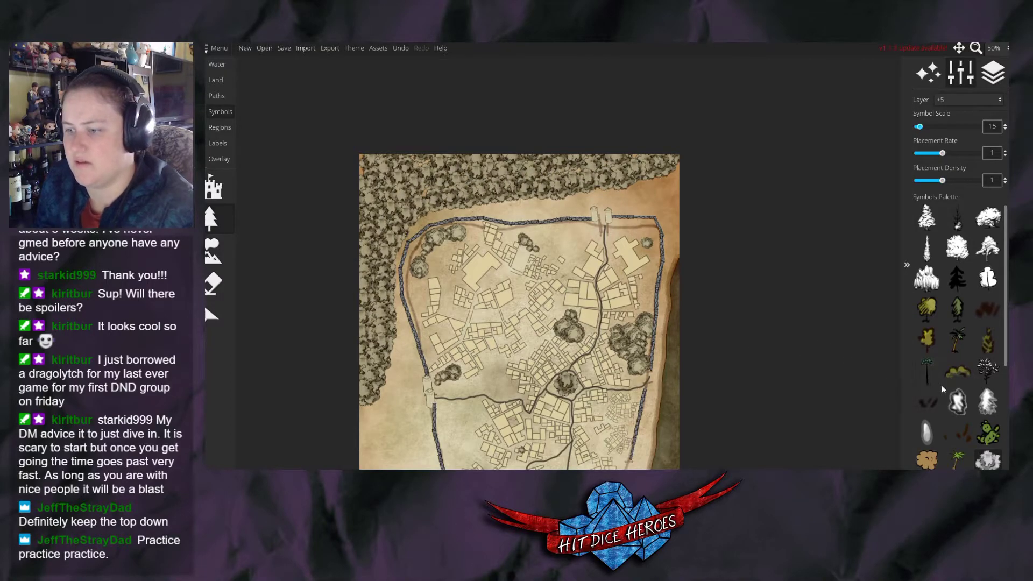
{"action": "key", "text": "ctrl+z"}
{"action": "key", "text": "ctrl+z"}
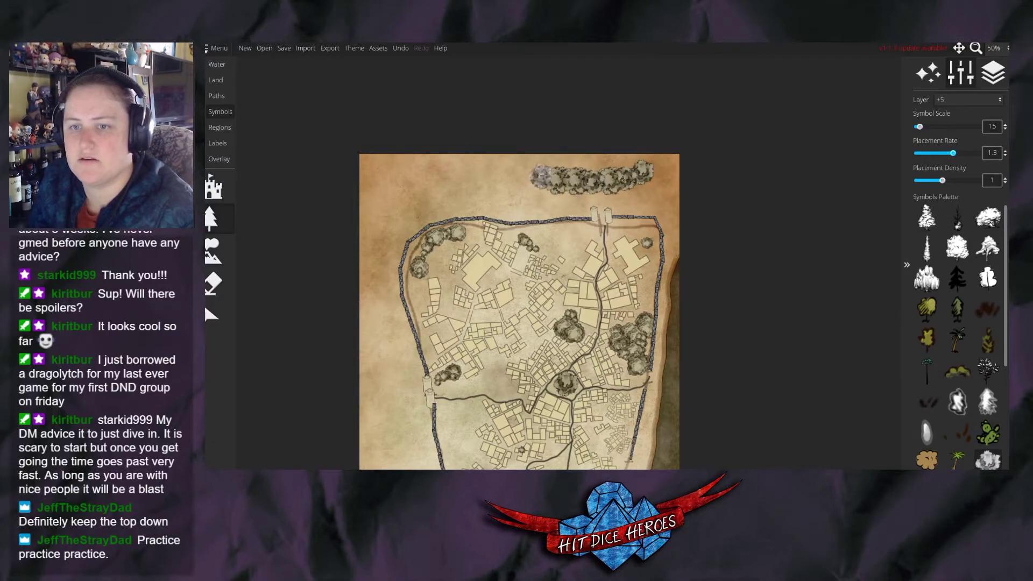
Try top-down trees north of the wall at placement rates 1.3 and 1.8, undoing each trial stroke.
{"action": "mouse_move", "coordinate": [627, 143]}
{"action": "left_mouse_down"}
{"action": "mouse_move", "coordinate": [602, 178]}
{"action": "mouse_move", "coordinate": [474, 178]}
{"action": "left_mouse_up"}
{"action": "key", "text": "ctrl+z"}
{"action": "left_click_drag", "start_coordinate": [952, 154], "coordinate": [970, 153]}
{"action": "left_click_drag", "start_coordinate": [659, 178], "coordinate": [401, 186]}
{"action": "key", "text": "ctrl+z"}
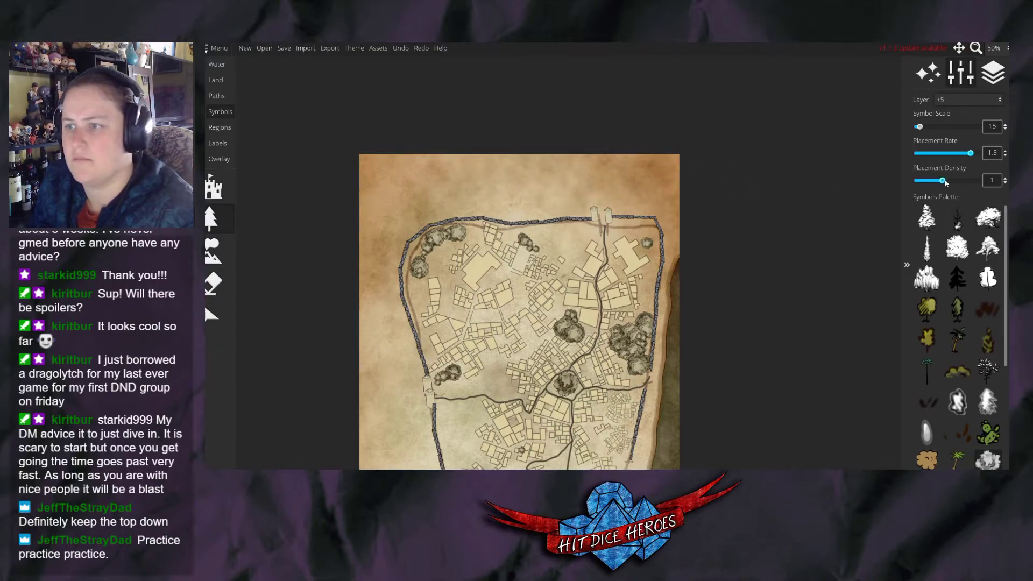
Lower the tree placement density to 0.35, testing it with strokes outside the northern wall and undoing them.
{"action": "left_click_drag", "start_coordinate": [935, 181], "coordinate": [928, 181]}
{"action": "mouse_move", "coordinate": [624, 161]}
{"action": "left_mouse_down"}
{"action": "mouse_move", "coordinate": [530, 185]}
{"action": "mouse_move", "coordinate": [425, 191]}
{"action": "left_mouse_up"}
{"action": "key", "text": "ctrl+z"}
{"action": "left_click_drag", "start_coordinate": [926, 182], "coordinate": [919, 181]}
{"action": "mouse_move", "coordinate": [591, 178]}
{"action": "left_mouse_down"}
{"action": "mouse_move", "coordinate": [422, 183]}
{"action": "mouse_move", "coordinate": [379, 212]}
{"action": "mouse_move", "coordinate": [387, 286]}
{"action": "left_mouse_up"}
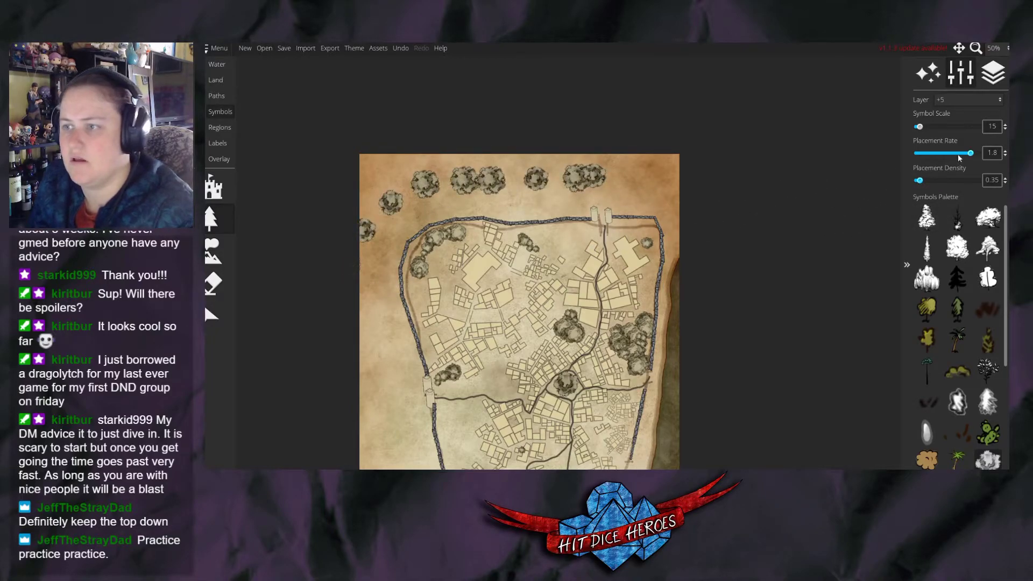
{"action": "key", "text": "ctrl+z"}
Set the placement rate to 0.55 and scatter top-down trees at scale 15 outside the northern and western walls.
{"action": "left_click_drag", "start_coordinate": [941, 153], "coordinate": [927, 154]}
{"action": "mouse_move", "coordinate": [681, 161]}
{"action": "left_mouse_down"}
{"action": "mouse_move", "coordinate": [594, 185]}
{"action": "mouse_move", "coordinate": [469, 177]}
{"action": "mouse_move", "coordinate": [397, 208]}
{"action": "mouse_move", "coordinate": [368, 247]}
{"action": "mouse_move", "coordinate": [352, 338]}
{"action": "mouse_move", "coordinate": [362, 331]}
{"action": "mouse_move", "coordinate": [387, 150]}
{"action": "mouse_move", "coordinate": [482, 149]}
{"action": "left_mouse_up"}
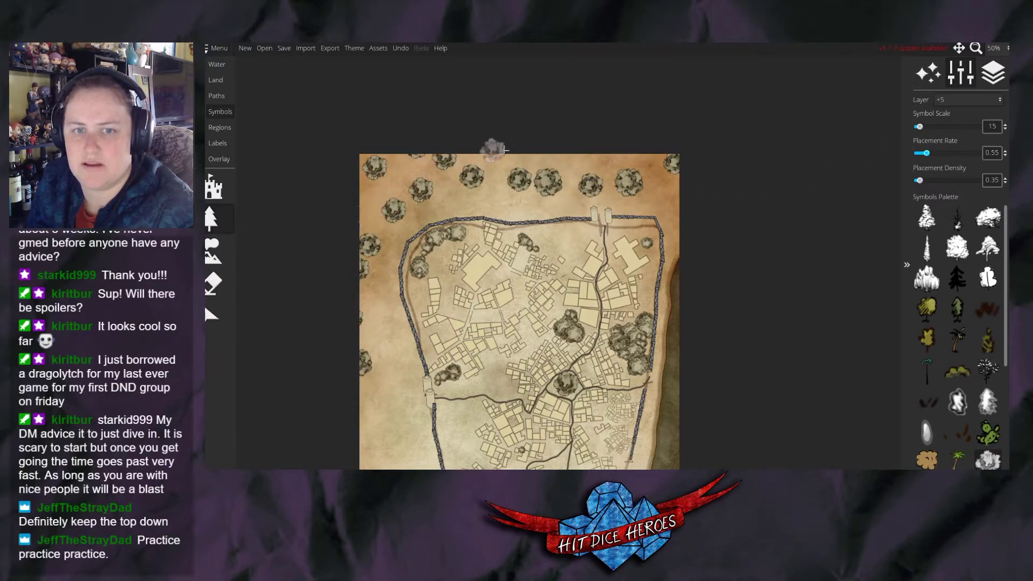
{"action": "mouse_move", "coordinate": [607, 171]}
{"action": "left_mouse_down"}
{"action": "mouse_move", "coordinate": [467, 181]}
{"action": "mouse_move", "coordinate": [492, 174]}
{"action": "left_mouse_up"}
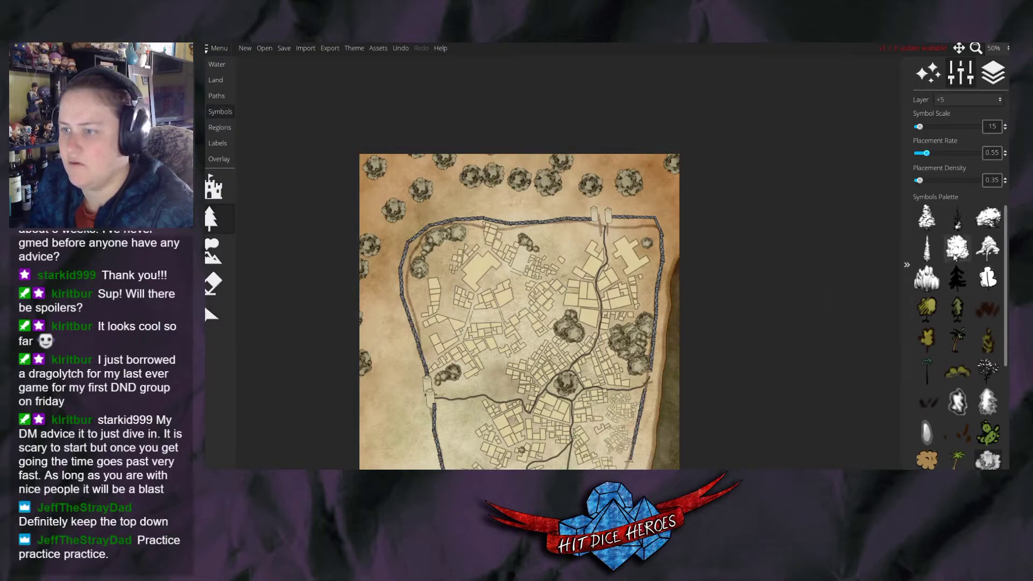
Fill the gaps north and west of the wall with the lighter round-canopy tree at scale 30 and placement density 1.2.
{"action": "left_click_drag", "start_coordinate": [1005, 278], "coordinate": [1004, 311]}
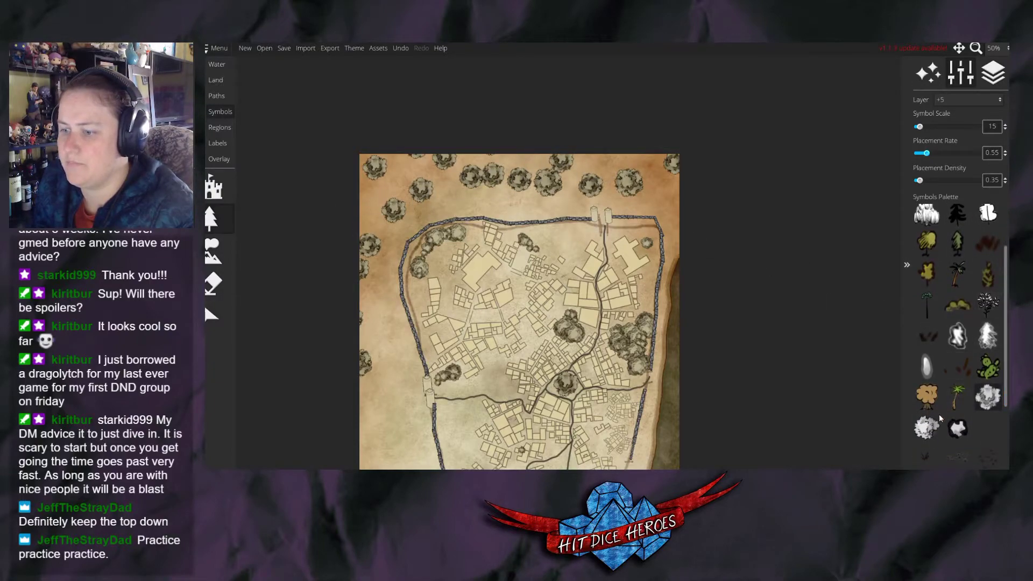
{"action": "left_click", "coordinate": [925, 428]}
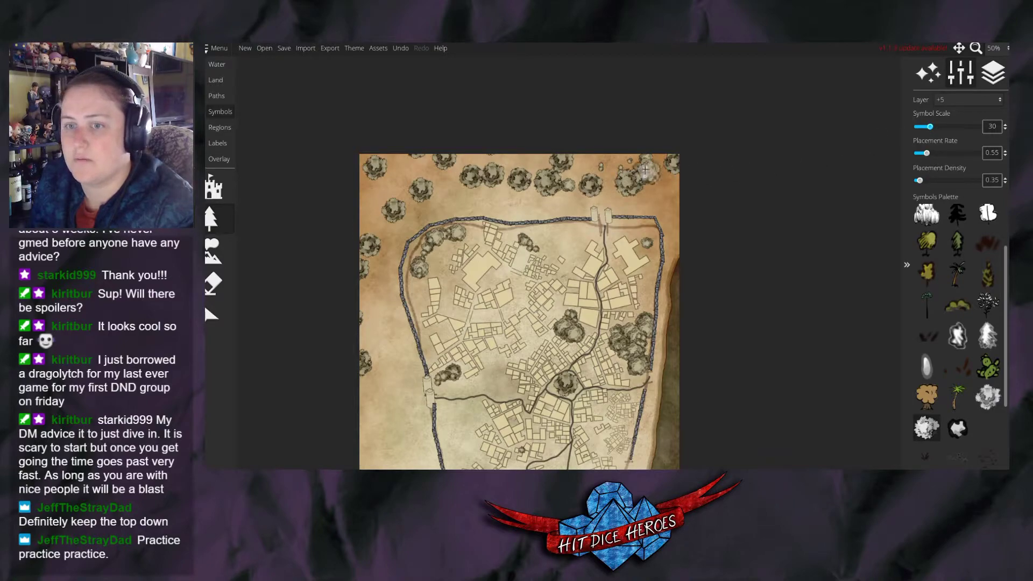
{"action": "left_click_drag", "start_coordinate": [919, 180], "coordinate": [949, 180]}
{"action": "mouse_move", "coordinate": [589, 167]}
{"action": "left_mouse_down"}
{"action": "mouse_move", "coordinate": [534, 176]}
{"action": "mouse_move", "coordinate": [484, 168]}
{"action": "mouse_move", "coordinate": [435, 178]}
{"action": "mouse_move", "coordinate": [438, 194]}
{"action": "mouse_move", "coordinate": [406, 198]}
{"action": "mouse_move", "coordinate": [400, 187]}
{"action": "mouse_move", "coordinate": [360, 215]}
{"action": "mouse_move", "coordinate": [355, 201]}
{"action": "mouse_move", "coordinate": [372, 218]}
{"action": "mouse_move", "coordinate": [470, 152]}
{"action": "mouse_move", "coordinate": [476, 165]}
{"action": "mouse_move", "coordinate": [359, 269]}
{"action": "mouse_move", "coordinate": [366, 288]}
{"action": "mouse_move", "coordinate": [372, 239]}
{"action": "mouse_move", "coordinate": [369, 406]}
{"action": "mouse_move", "coordinate": [359, 405]}
{"action": "mouse_move", "coordinate": [379, 356]}
{"action": "mouse_move", "coordinate": [383, 301]}
{"action": "left_mouse_up"}
{"action": "mouse_move", "coordinate": [401, 208]}
{"action": "left_mouse_down"}
{"action": "mouse_move", "coordinate": [380, 189]}
{"action": "mouse_move", "coordinate": [393, 177]}
{"action": "mouse_move", "coordinate": [378, 175]}
{"action": "left_mouse_up"}
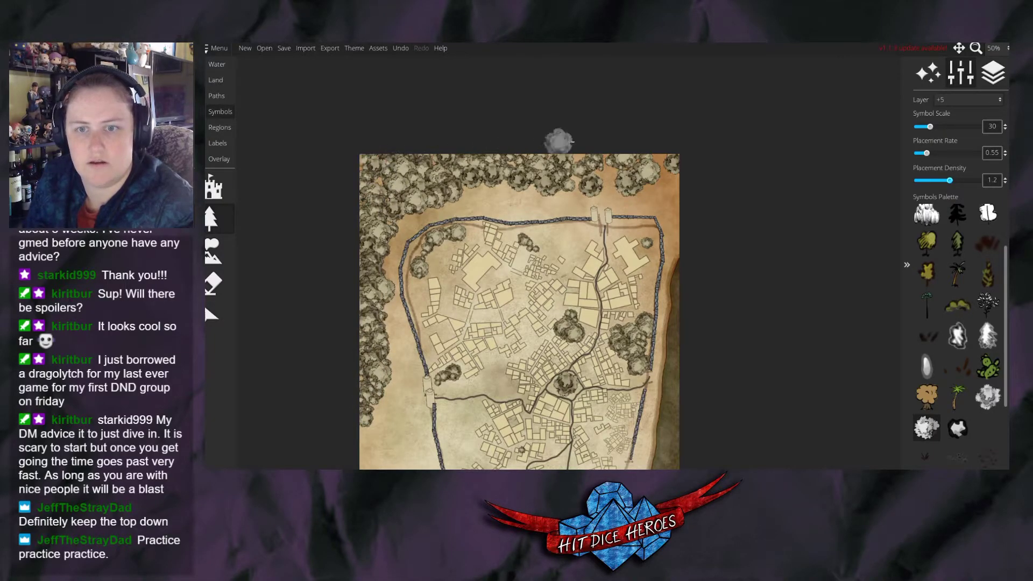
{"action": "mouse_move", "coordinate": [591, 162]}
{"action": "left_mouse_down"}
{"action": "mouse_move", "coordinate": [624, 168]}
{"action": "mouse_move", "coordinate": [671, 155]}
{"action": "mouse_move", "coordinate": [674, 176]}
{"action": "mouse_move", "coordinate": [652, 191]}
{"action": "mouse_move", "coordinate": [675, 187]}
{"action": "mouse_move", "coordinate": [456, 194]}
{"action": "mouse_move", "coordinate": [417, 210]}
{"action": "mouse_move", "coordinate": [395, 202]}
{"action": "left_mouse_up"}
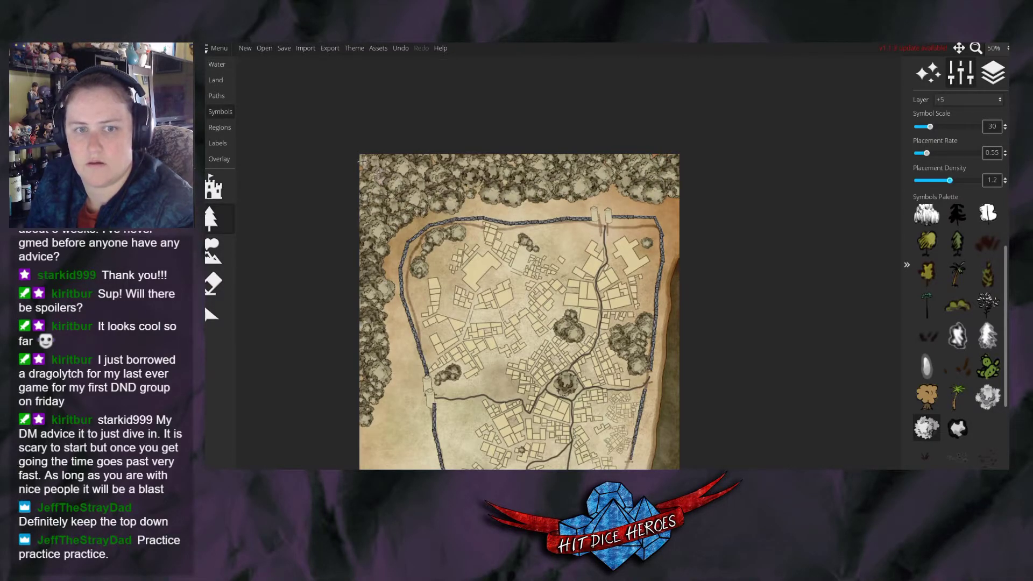
Erase the trees directly outside the northern gate to clear a passage through the forest.
{"action": "left_click", "coordinate": [230, 287]}
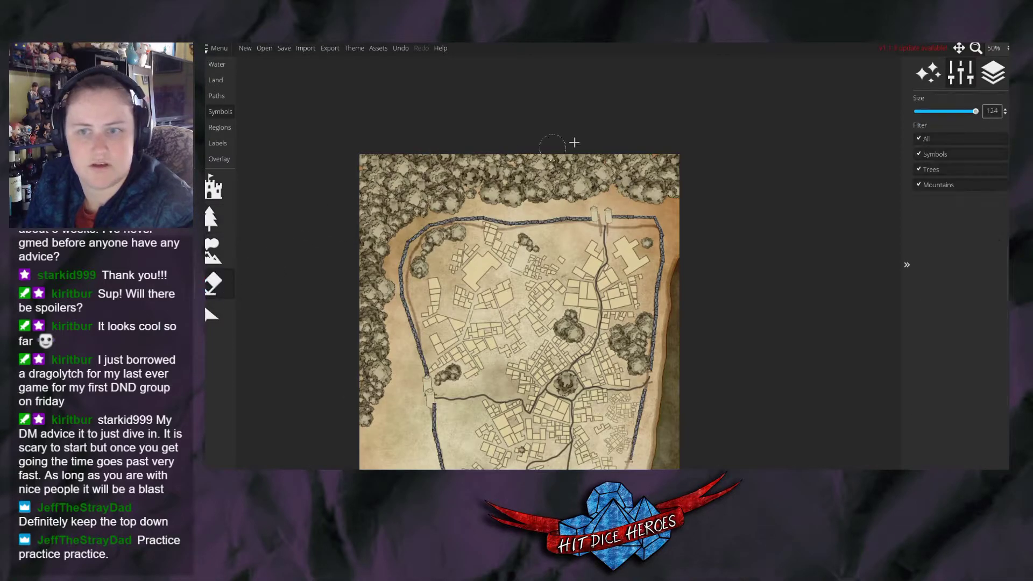
{"action": "left_click", "coordinate": [606, 198]}
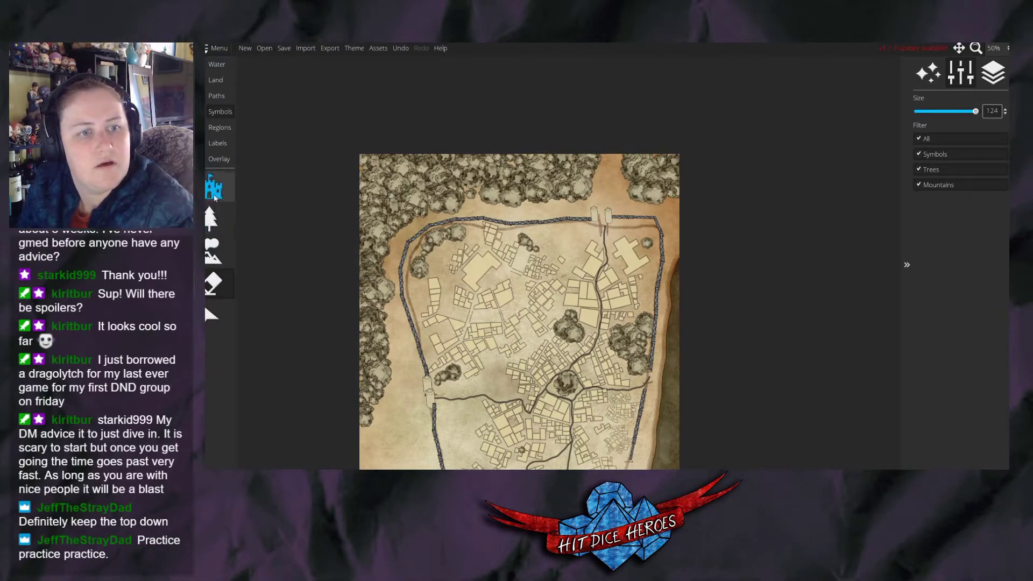
{"action": "left_click", "coordinate": [217, 95]}
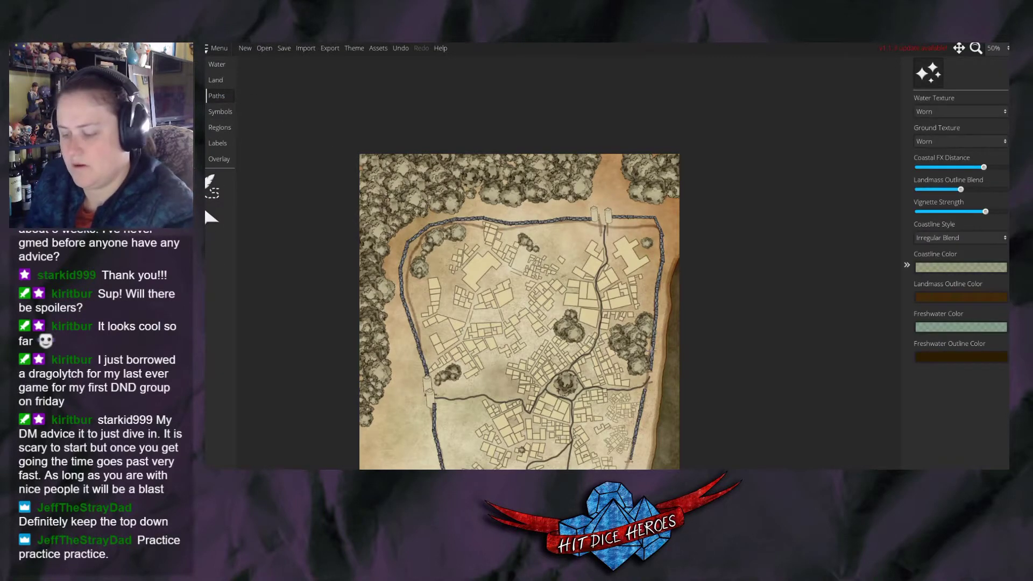
{"action": "left_click_drag", "start_coordinate": [567, 301], "coordinate": [624, 175]}
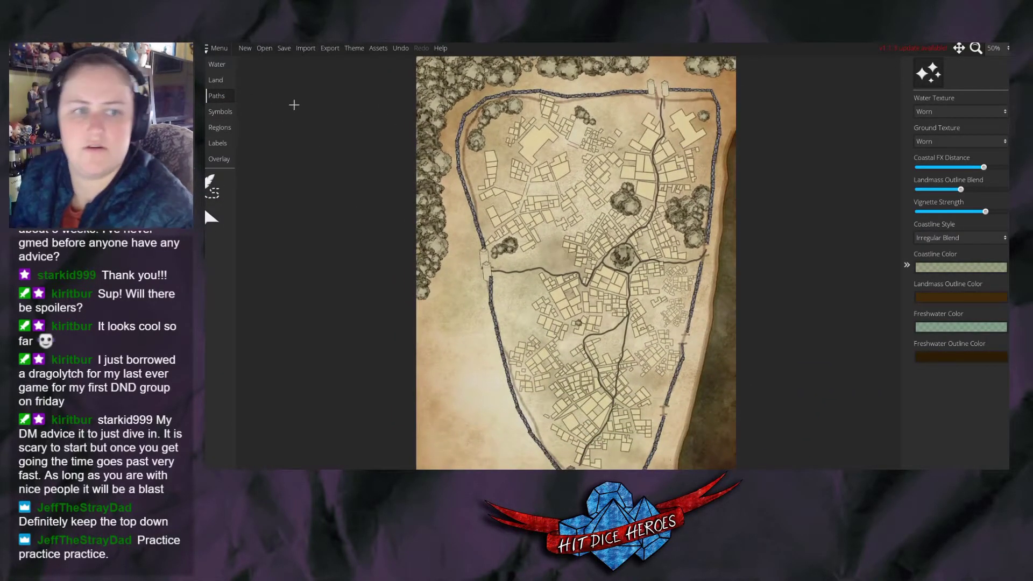
{"action": "left_click", "coordinate": [216, 79]}
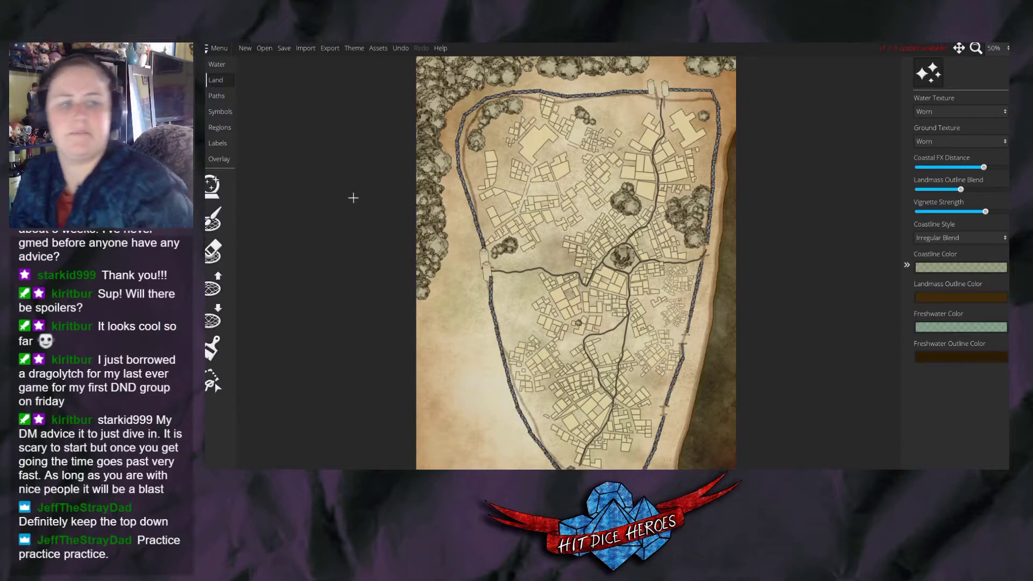
{"action": "left_click", "coordinate": [213, 347]}
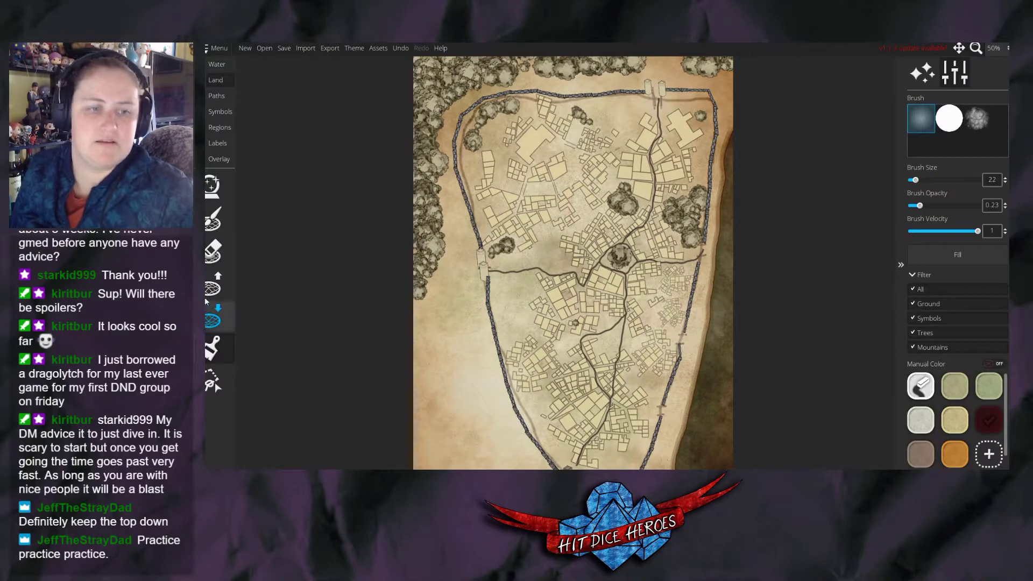
Fill the area southwest of the wall with top-down trees up to scale 20, and add a small clump southeast of the wall's southern tip.
{"action": "left_click", "coordinate": [220, 112]}
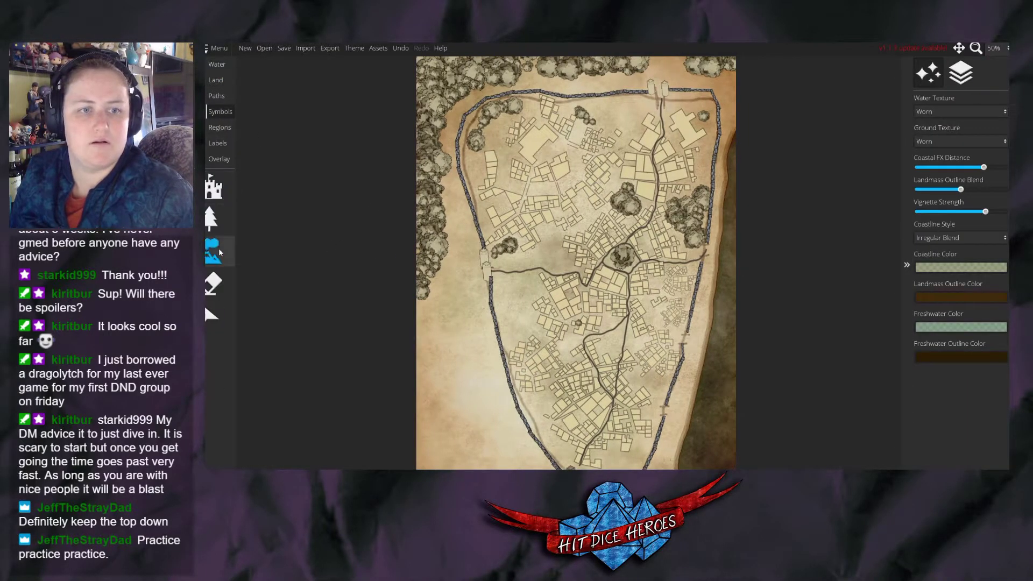
{"action": "left_click", "coordinate": [211, 230]}
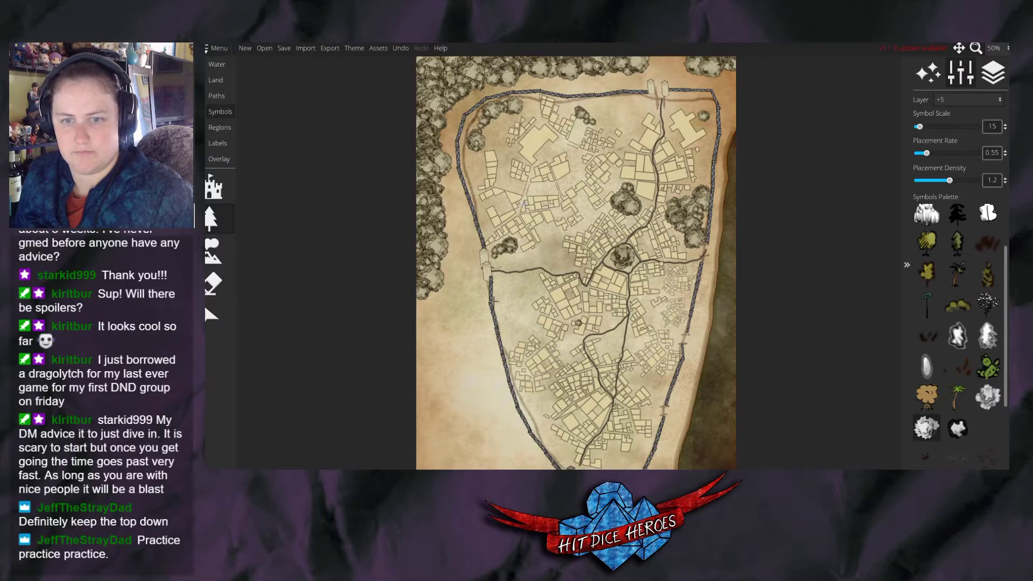
{"action": "left_click_drag", "start_coordinate": [493, 302], "coordinate": [557, 87]}
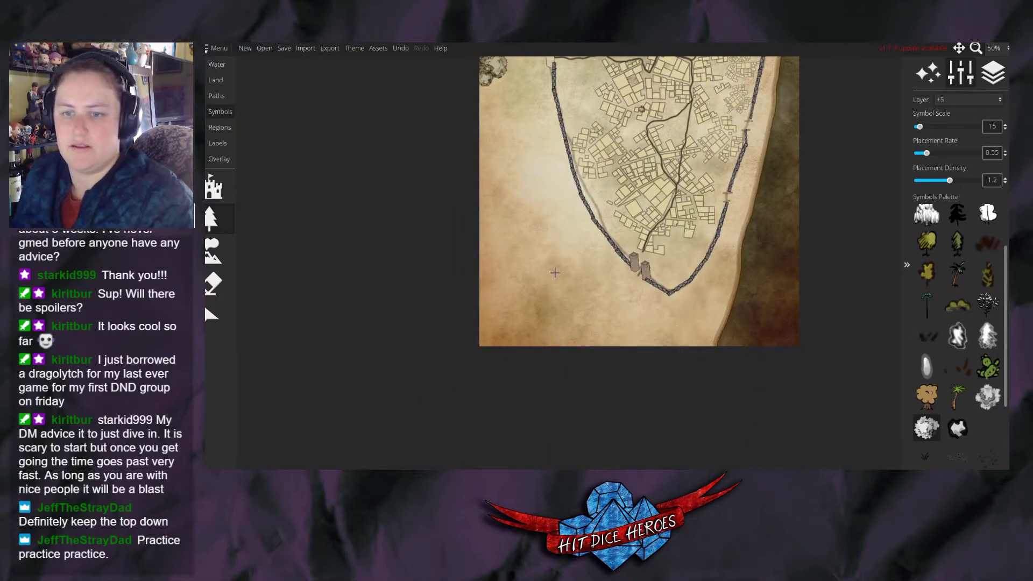
{"action": "mouse_move", "coordinate": [590, 277]}
{"action": "left_mouse_down"}
{"action": "mouse_move", "coordinate": [568, 293]}
{"action": "mouse_move", "coordinate": [535, 342]}
{"action": "left_mouse_up"}
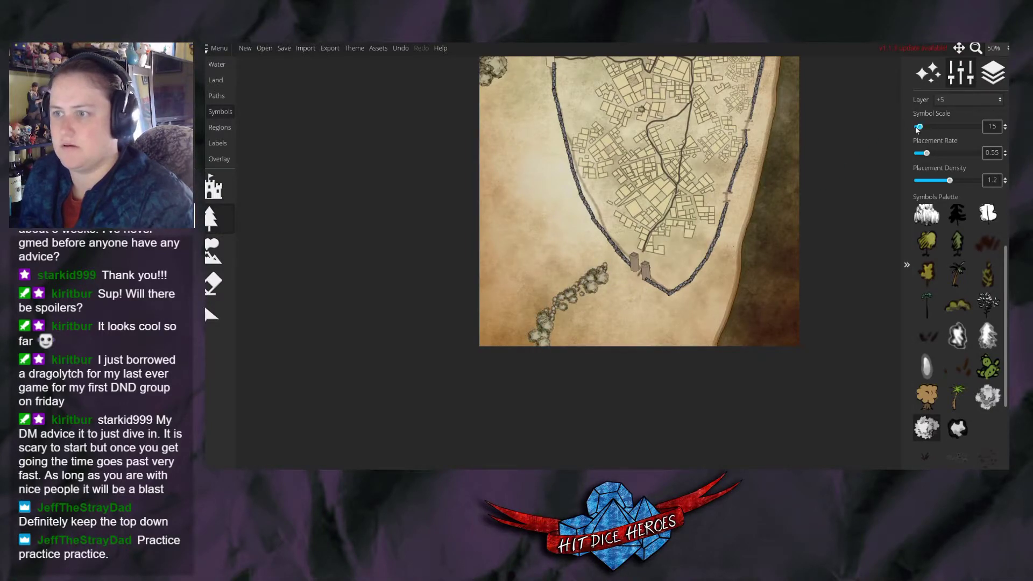
{"action": "mouse_move", "coordinate": [572, 276]}
{"action": "left_mouse_down"}
{"action": "mouse_move", "coordinate": [577, 235]}
{"action": "mouse_move", "coordinate": [507, 203]}
{"action": "mouse_move", "coordinate": [467, 140]}
{"action": "mouse_move", "coordinate": [495, 194]}
{"action": "mouse_move", "coordinate": [499, 349]}
{"action": "mouse_move", "coordinate": [480, 332]}
{"action": "mouse_move", "coordinate": [513, 323]}
{"action": "mouse_move", "coordinate": [508, 308]}
{"action": "mouse_move", "coordinate": [518, 335]}
{"action": "mouse_move", "coordinate": [513, 267]}
{"action": "mouse_move", "coordinate": [528, 279]}
{"action": "mouse_move", "coordinate": [530, 314]}
{"action": "mouse_move", "coordinate": [560, 287]}
{"action": "mouse_move", "coordinate": [544, 282]}
{"action": "mouse_move", "coordinate": [529, 301]}
{"action": "mouse_move", "coordinate": [555, 264]}
{"action": "mouse_move", "coordinate": [522, 269]}
{"action": "mouse_move", "coordinate": [482, 247]}
{"action": "mouse_move", "coordinate": [485, 209]}
{"action": "mouse_move", "coordinate": [561, 295]}
{"action": "mouse_move", "coordinate": [547, 362]}
{"action": "mouse_move", "coordinate": [555, 365]}
{"action": "mouse_move", "coordinate": [580, 305]}
{"action": "mouse_move", "coordinate": [628, 309]}
{"action": "mouse_move", "coordinate": [631, 288]}
{"action": "mouse_move", "coordinate": [601, 390]}
{"action": "mouse_move", "coordinate": [657, 375]}
{"action": "left_mouse_up"}
{"action": "key", "text": "ctrl+z"}
{"action": "mouse_move", "coordinate": [491, 329]}
{"action": "left_mouse_down"}
{"action": "mouse_move", "coordinate": [468, 99]}
{"action": "mouse_move", "coordinate": [482, 82]}
{"action": "mouse_move", "coordinate": [481, 125]}
{"action": "left_mouse_up"}
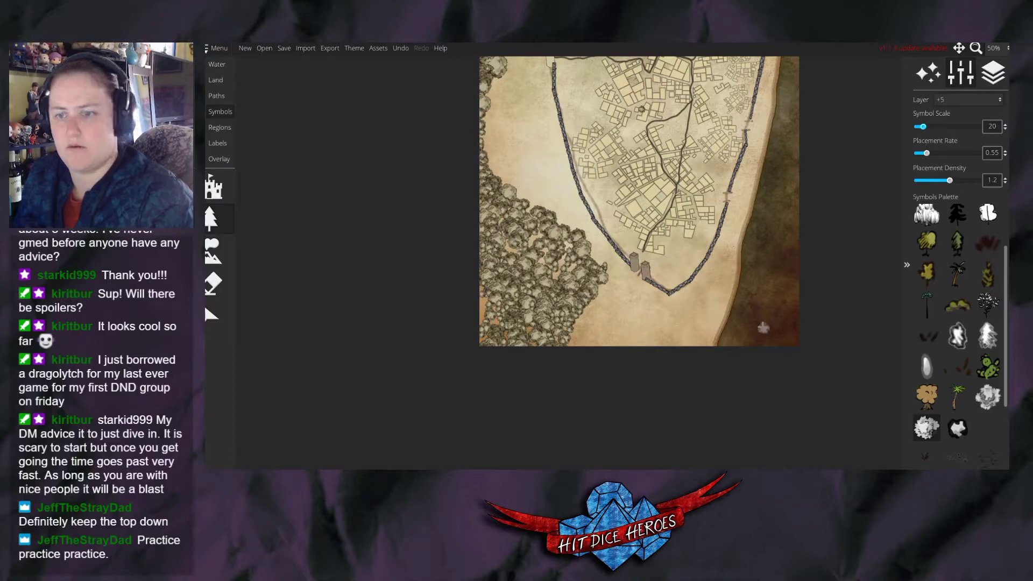
{"action": "mouse_move", "coordinate": [700, 298]}
{"action": "left_mouse_down"}
{"action": "mouse_move", "coordinate": [716, 275]}
{"action": "mouse_move", "coordinate": [719, 301]}
{"action": "left_mouse_up"}
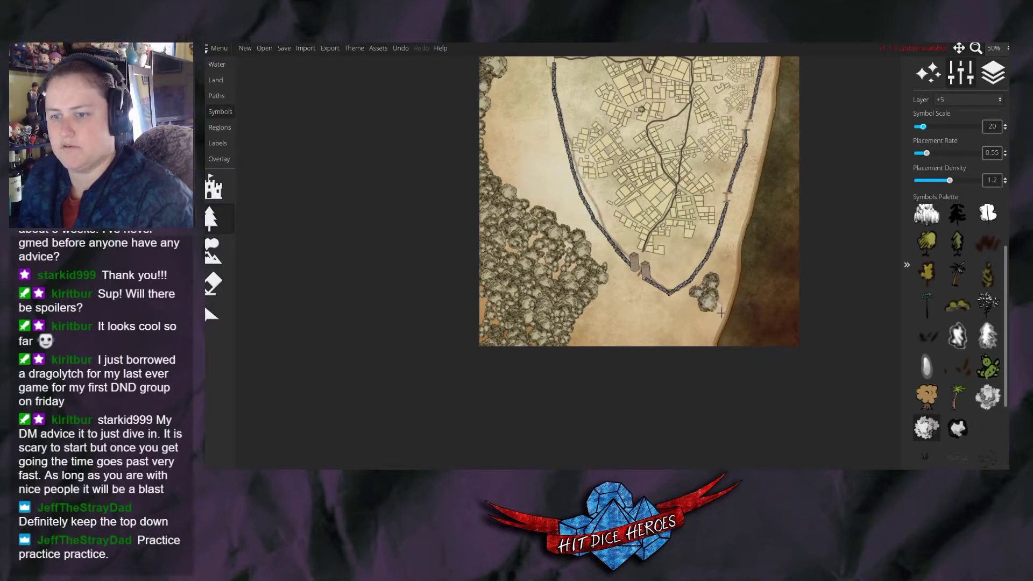
Try placing a building-cluster symbol at scale 100 on the shore south of the wall.
{"action": "left_click_drag", "start_coordinate": [736, 212], "coordinate": [660, 446]}
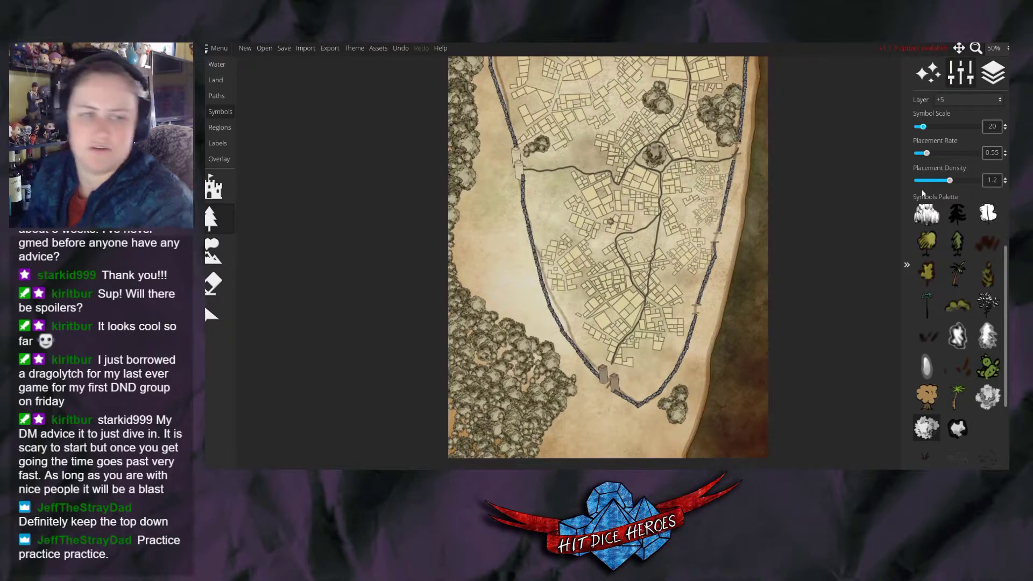
{"action": "left_click", "coordinate": [213, 187]}
{"action": "scroll", "coordinate": [936, 344], "scroll_direction": "down", "scroll_amount": 5}
{"action": "scroll", "coordinate": [952, 375], "scroll_direction": "down", "scroll_amount": 5}
{"action": "scroll", "coordinate": [952, 375], "scroll_direction": "down", "scroll_amount": 4}
{"action": "left_click", "coordinate": [988, 349]}
{"action": "scroll", "coordinate": [678, 448], "scroll_direction": "up", "scroll_amount": 5}
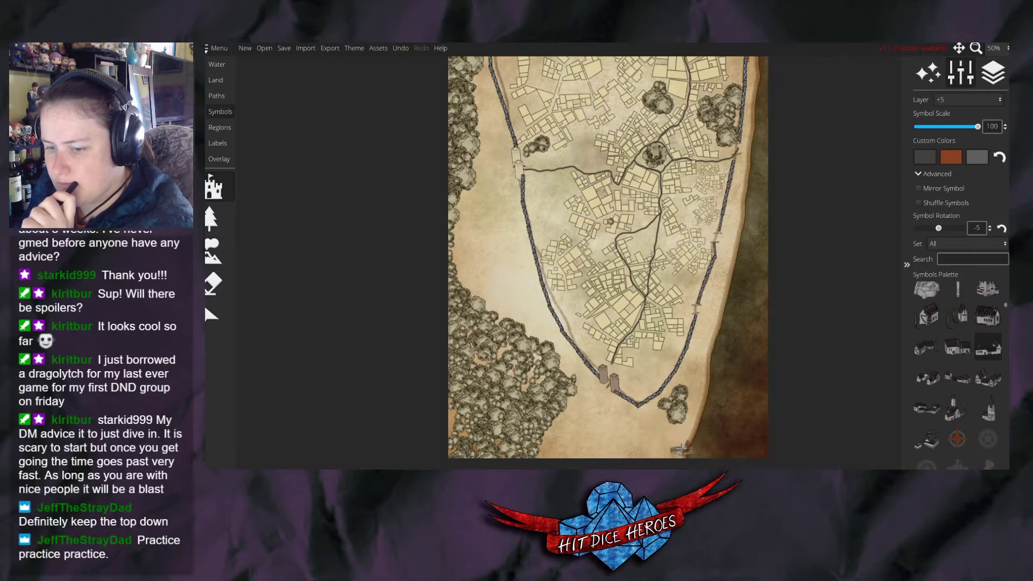
{"action": "scroll", "coordinate": [683, 448], "scroll_direction": "down", "scroll_amount": 7}
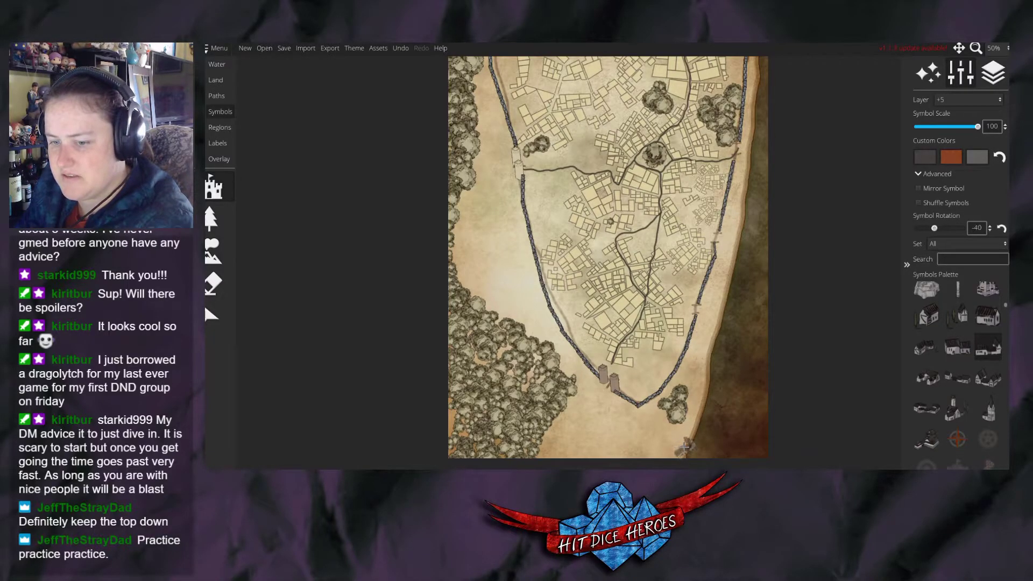
{"action": "scroll", "coordinate": [682, 448], "scroll_direction": "up", "scroll_amount": 13}
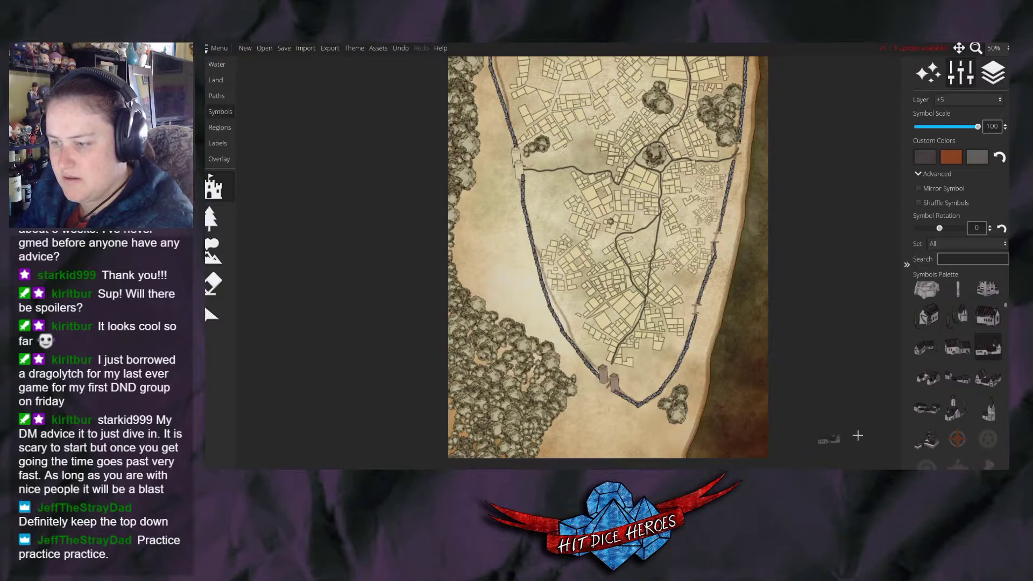
{"action": "left_click", "coordinate": [989, 378]}
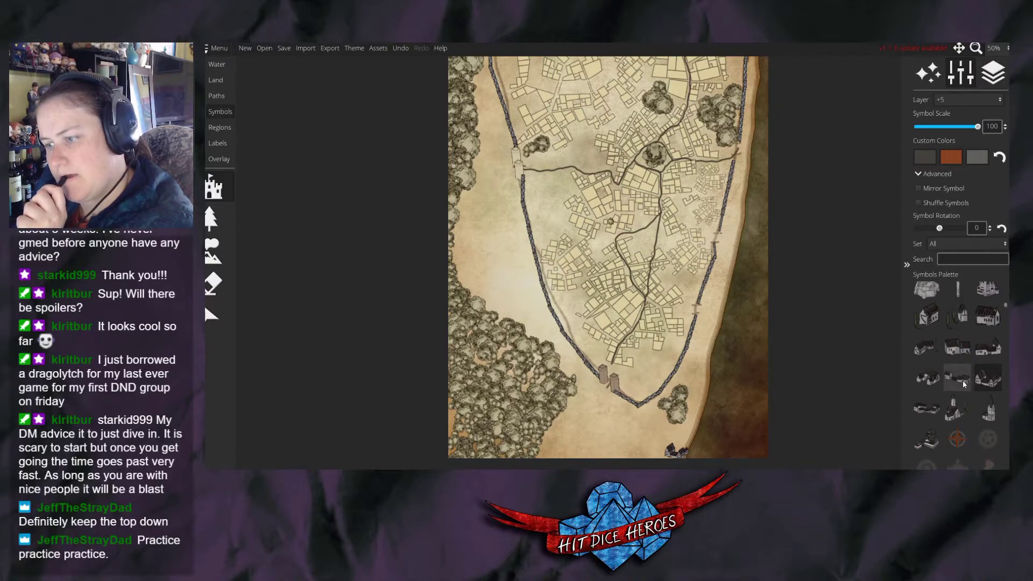
{"action": "left_click", "coordinate": [927, 347]}
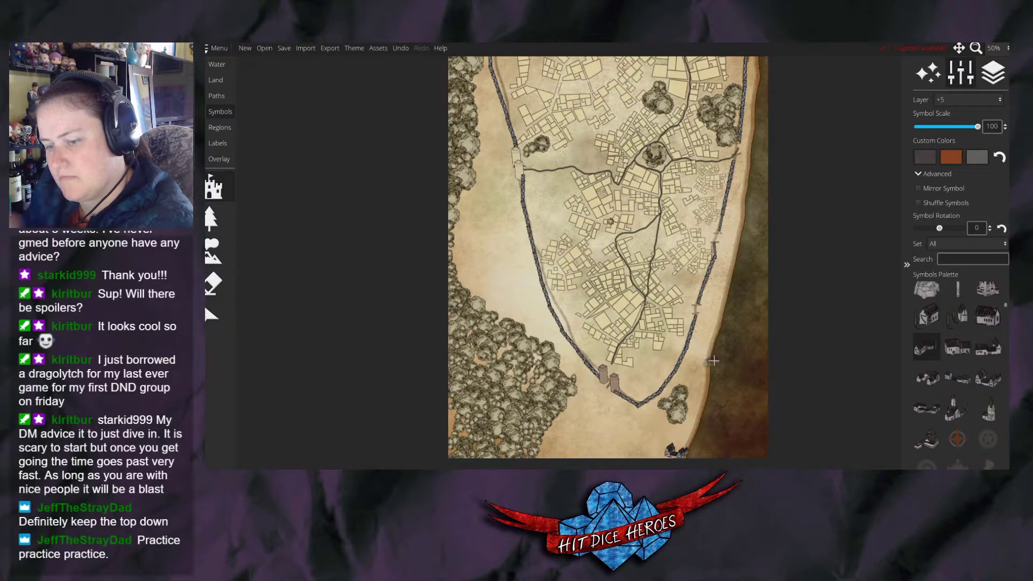
{"action": "key", "text": "ctrl+z"}
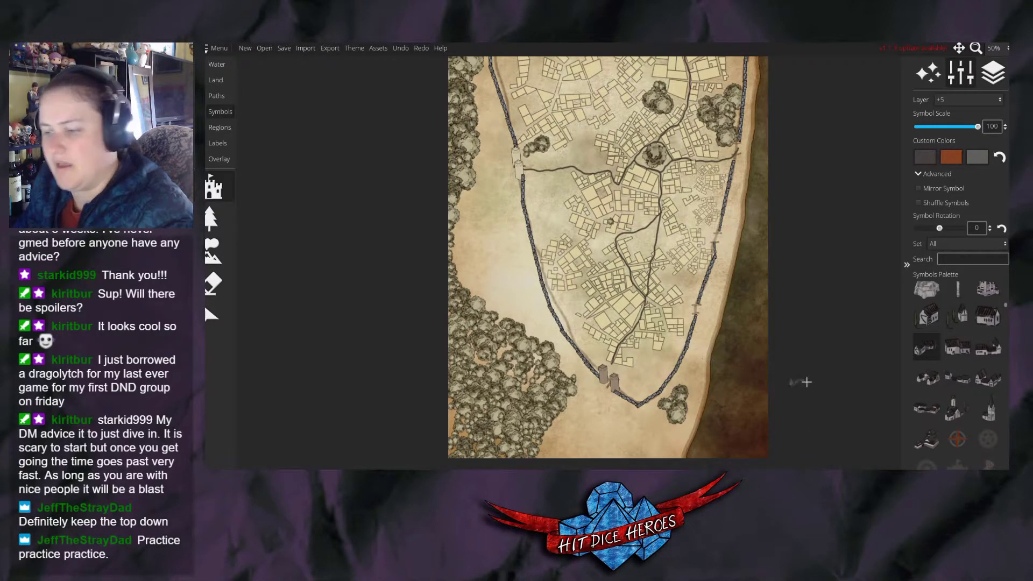
Try two bare-tree symbols over the forest southwest of the wall, undoing each placement.
{"action": "scroll", "coordinate": [952, 387], "scroll_direction": "down", "scroll_amount": 5}
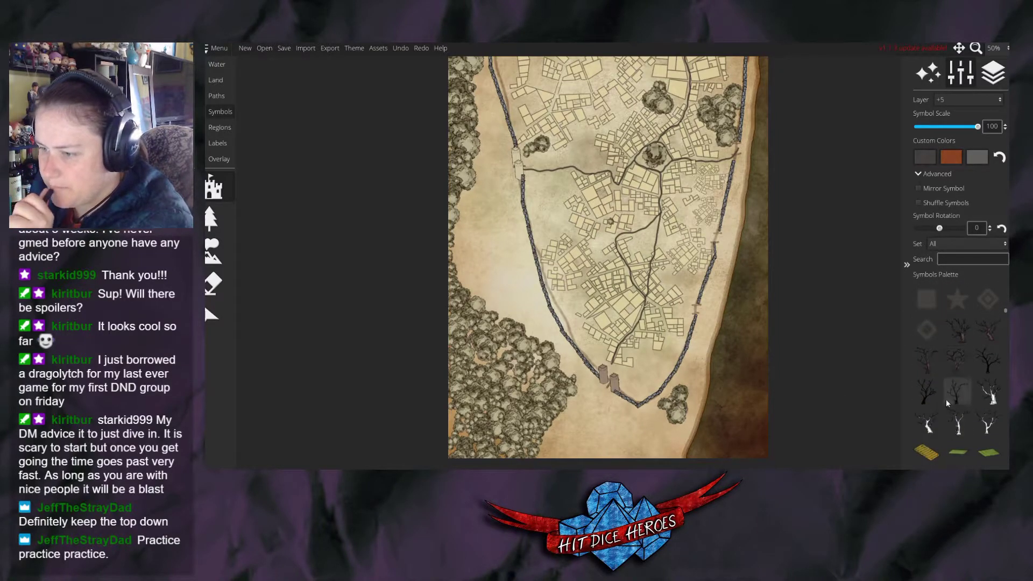
{"action": "left_click", "coordinate": [957, 361]}
{"action": "left_click", "coordinate": [538, 382]}
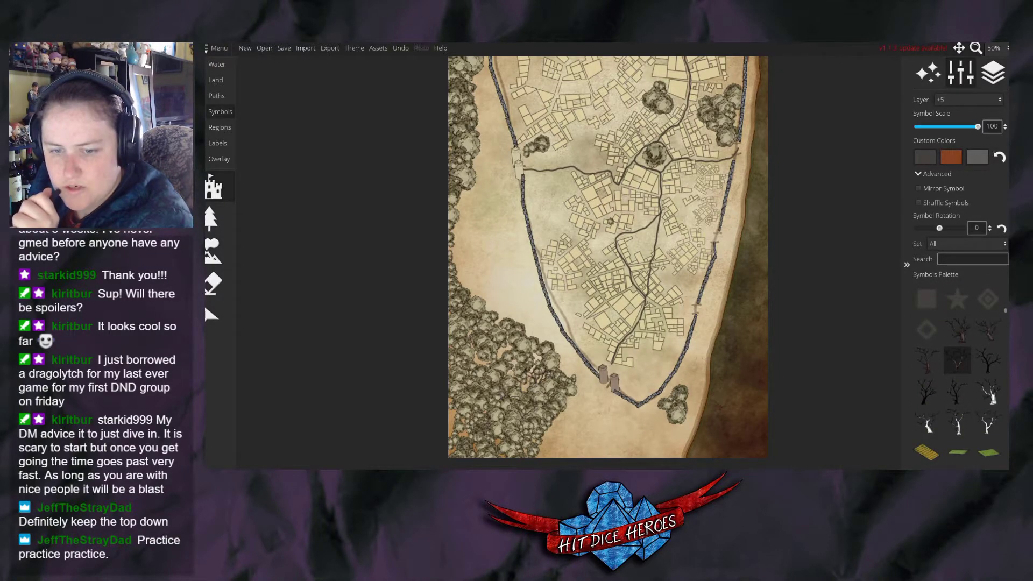
{"action": "key", "text": "ctrl+z"}
{"action": "left_click", "coordinate": [983, 367]}
{"action": "scroll", "coordinate": [541, 380], "scroll_direction": "down", "scroll_amount": 3}
{"action": "left_click", "coordinate": [475, 362]}
{"action": "key", "text": "ctrl+z"}
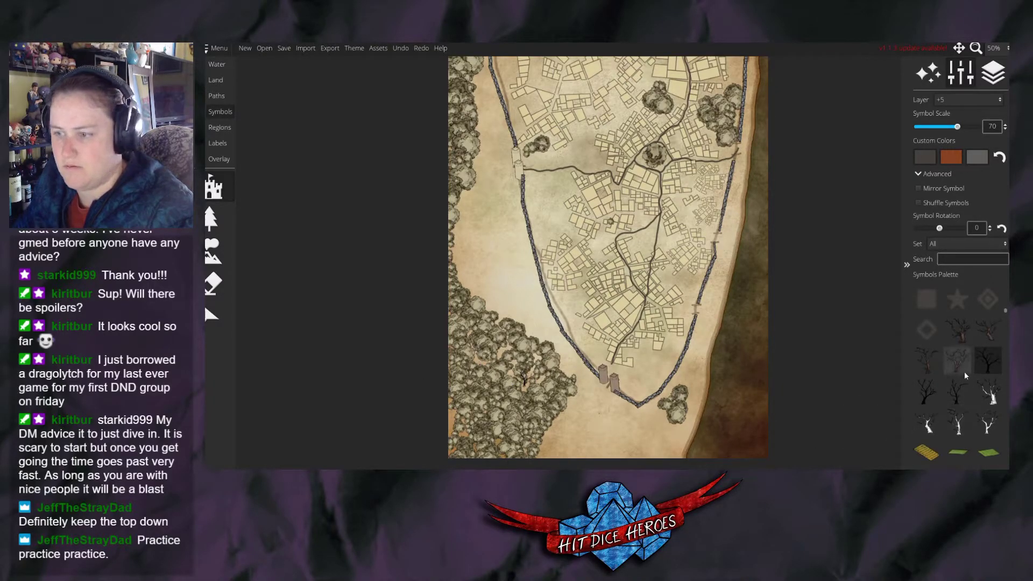
Add the branching bare-tree symbol along the forest edge outside the western wall at scale 30, varying its rotation.
{"action": "left_click", "coordinate": [963, 371]}
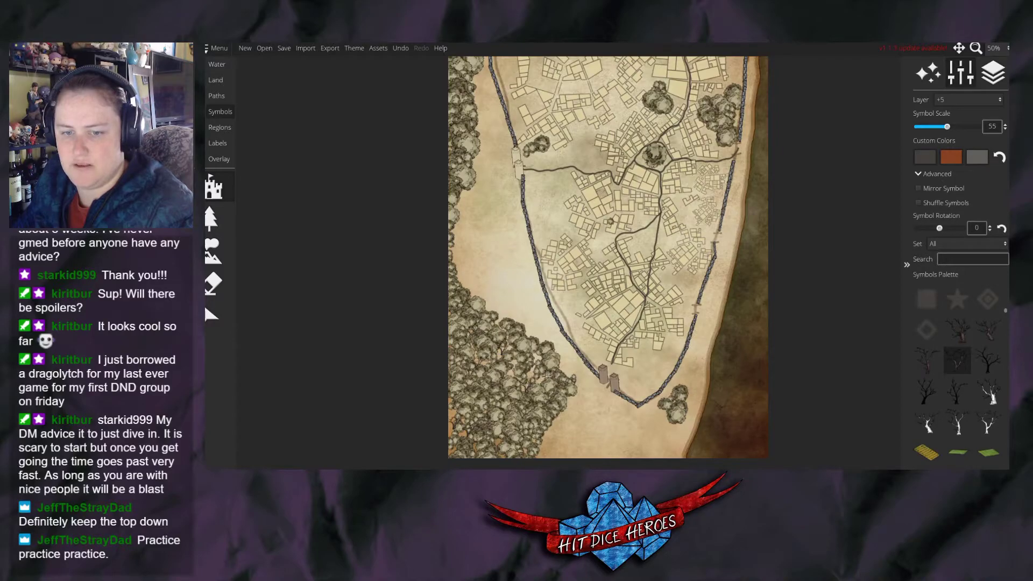
{"action": "left_click_drag", "start_coordinate": [534, 189], "coordinate": [564, 385]}
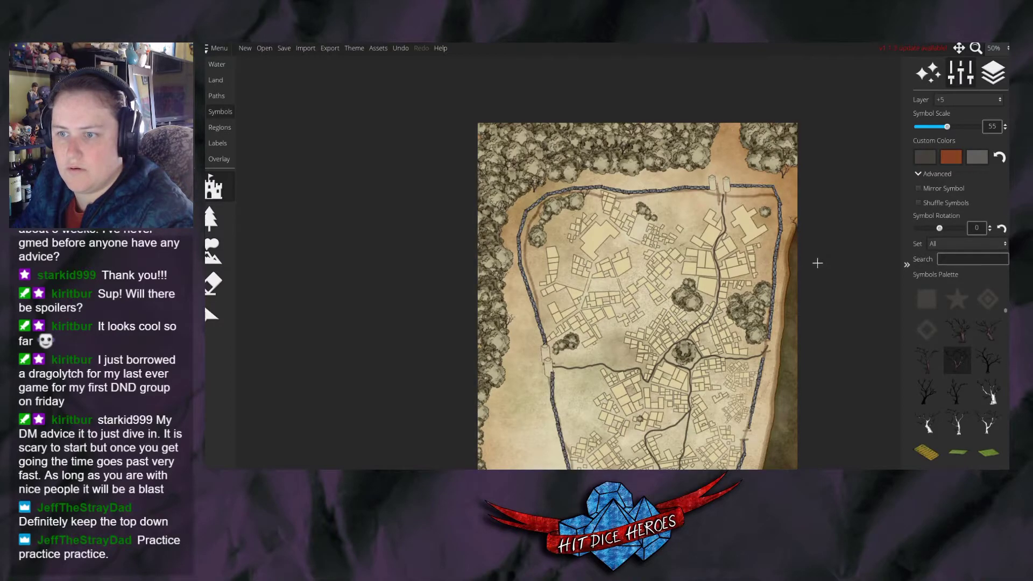
{"action": "key", "text": "ctrl+z"}
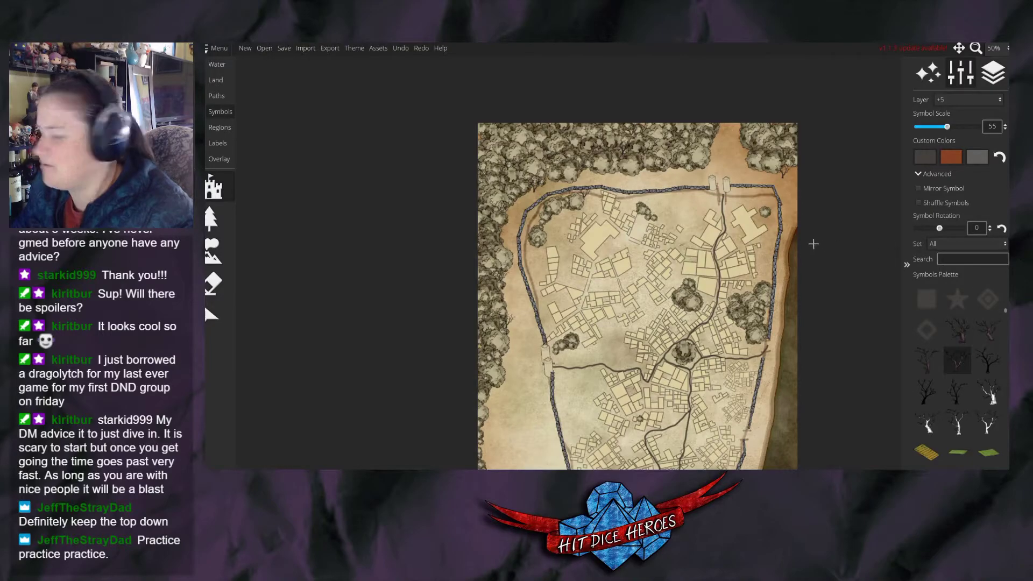
{"action": "scroll", "coordinate": [695, 265], "scroll_direction": "down", "scroll_amount": 4}
{"action": "scroll", "coordinate": [705, 312], "scroll_direction": "up", "scroll_amount": 2}
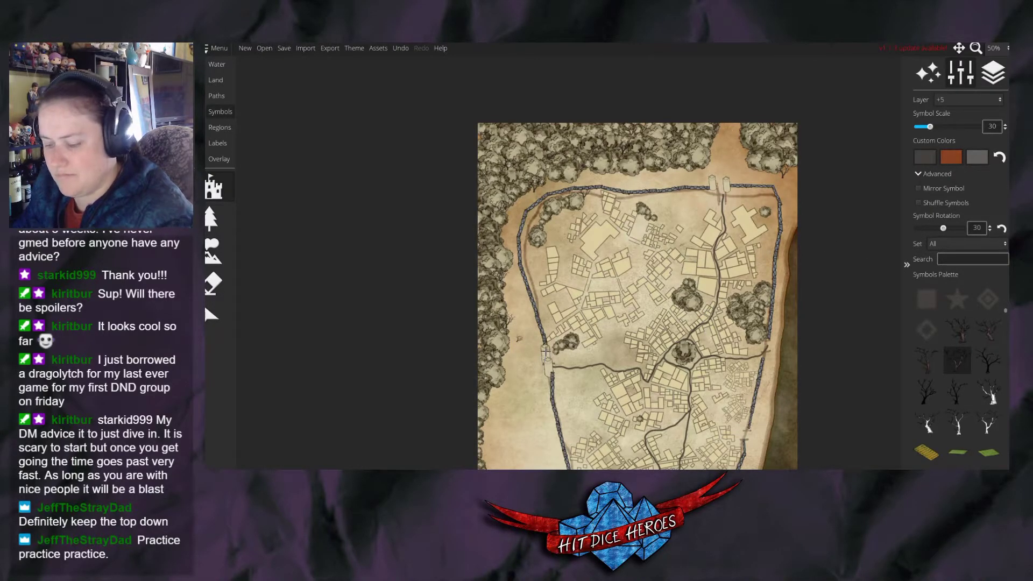
{"action": "scroll", "coordinate": [547, 350], "scroll_direction": "up", "scroll_amount": 1}
{"action": "scroll", "coordinate": [563, 348], "scroll_direction": "down", "scroll_amount": 3}
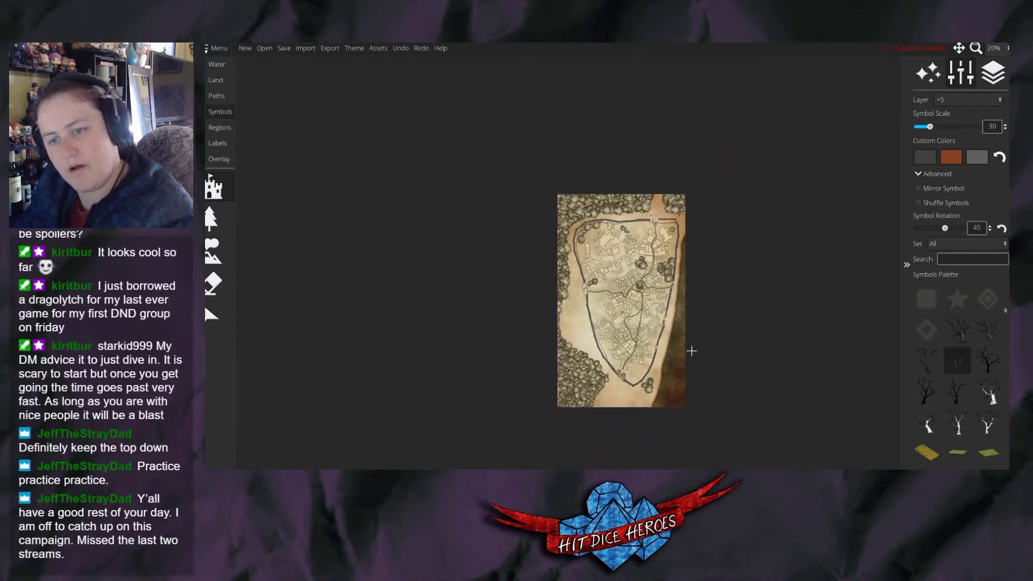
Replace the road from the western gate to the central tree circle with a straighter path of width 11 that joins a loop around the circle.
{"action": "scroll", "coordinate": [622, 399], "scroll_direction": "up", "scroll_amount": 4}
{"action": "scroll", "coordinate": [622, 399], "scroll_direction": "down", "scroll_amount": 4}
{"action": "scroll", "coordinate": [623, 399], "scroll_direction": "up", "scroll_amount": 1}
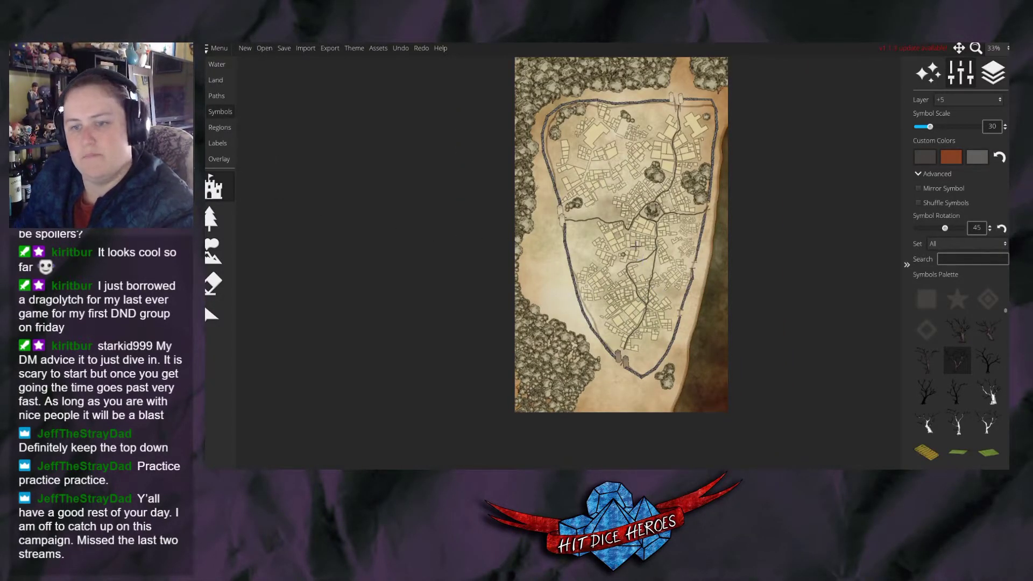
{"action": "left_click", "coordinate": [216, 96]}
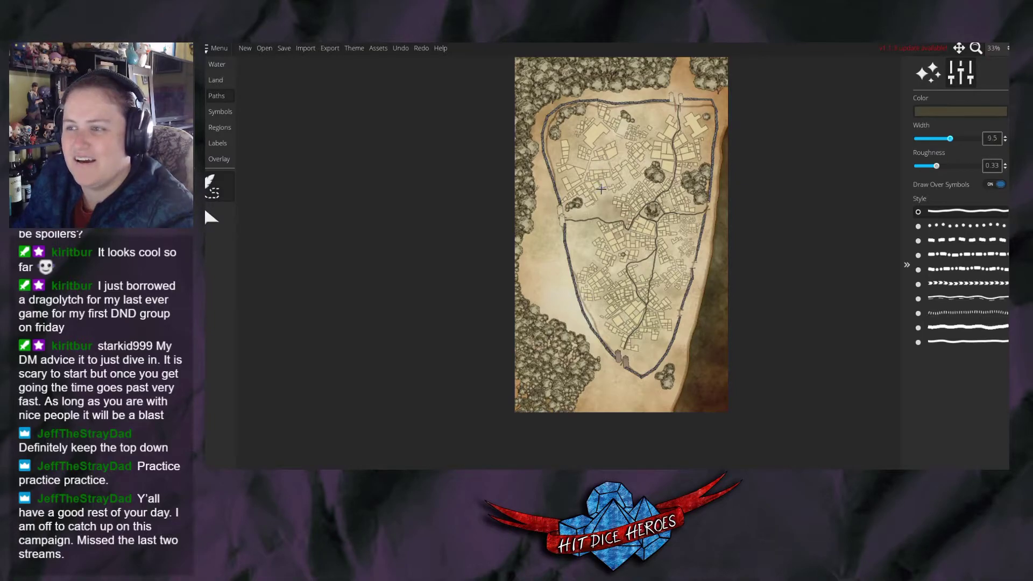
{"action": "scroll", "coordinate": [592, 187], "scroll_direction": "up", "scroll_amount": 4}
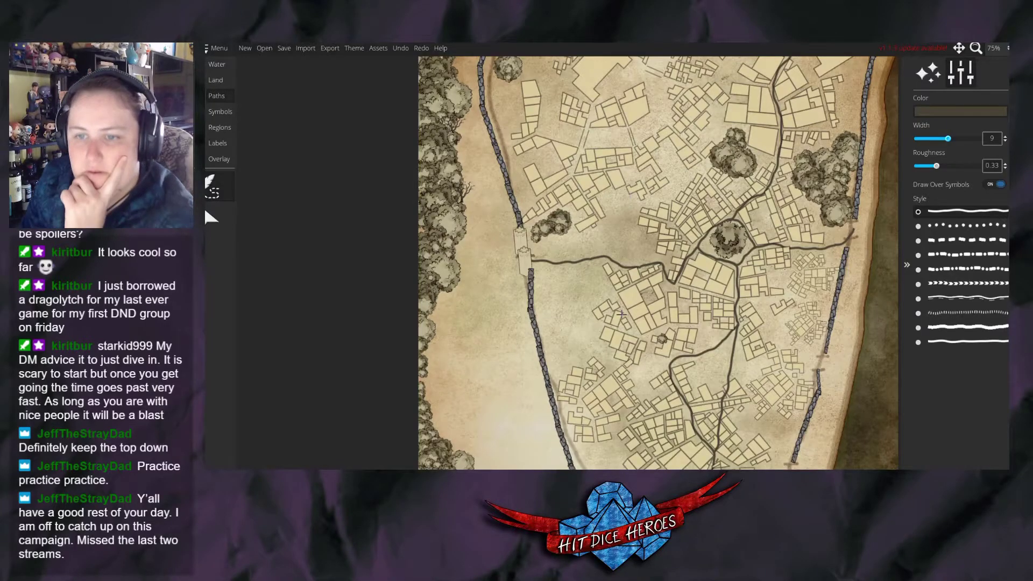
{"action": "left_click", "coordinate": [663, 262]}
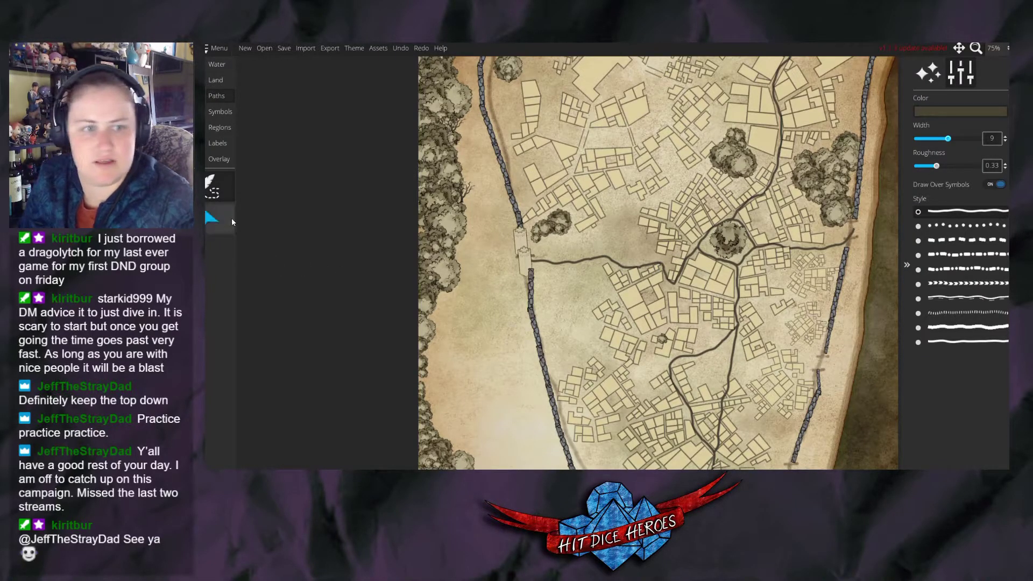
{"action": "key", "text": "ctrl+z"}
{"action": "left_click", "coordinate": [602, 262]}
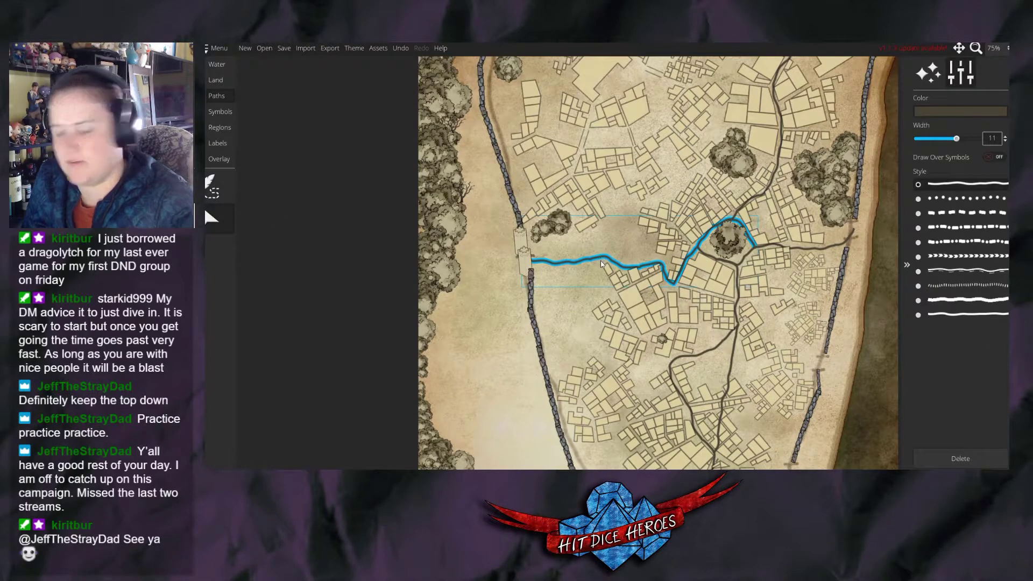
{"action": "key", "text": "Delete"}
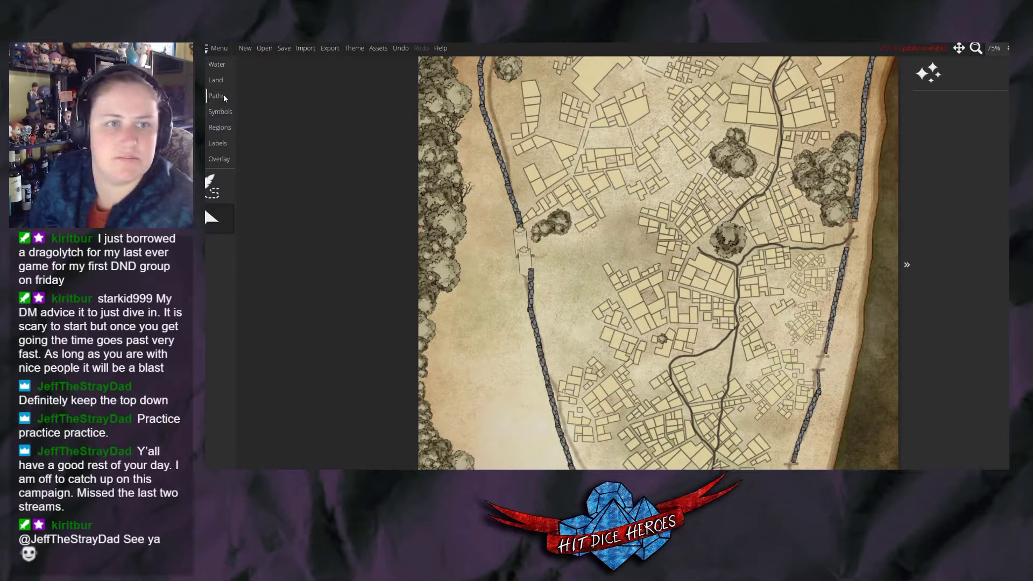
{"action": "left_click", "coordinate": [210, 181]}
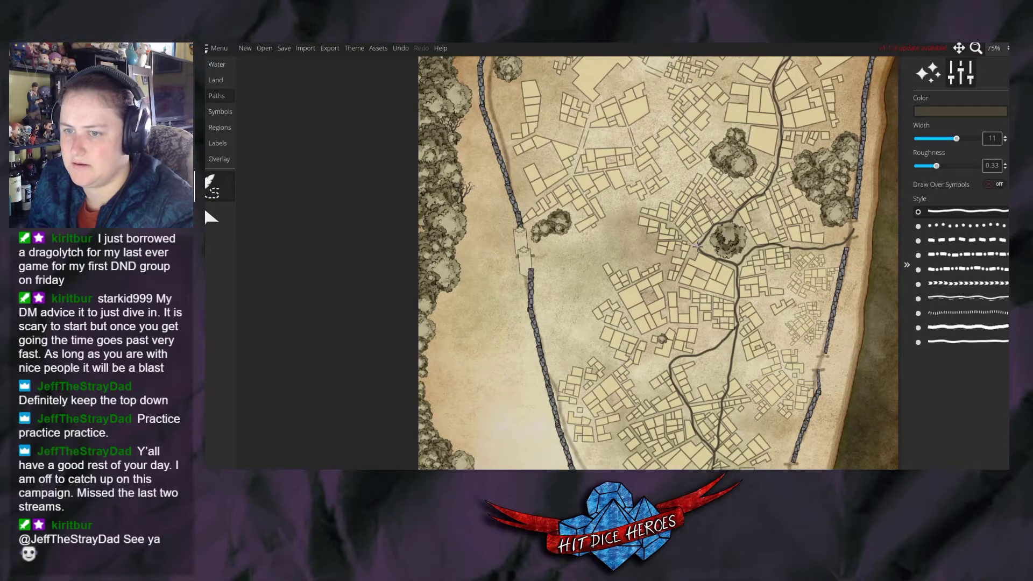
{"action": "left_click_drag", "start_coordinate": [679, 247], "coordinate": [530, 255]}
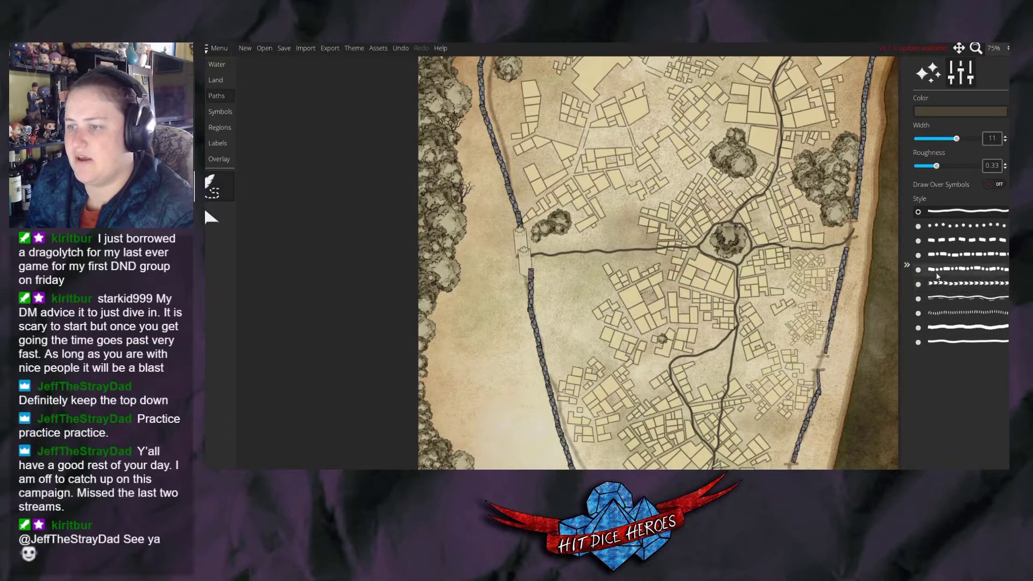
Set the path width to 5 and draw a side street branching north from the western road toward the nearby houses.
{"action": "left_click", "coordinate": [937, 138]}
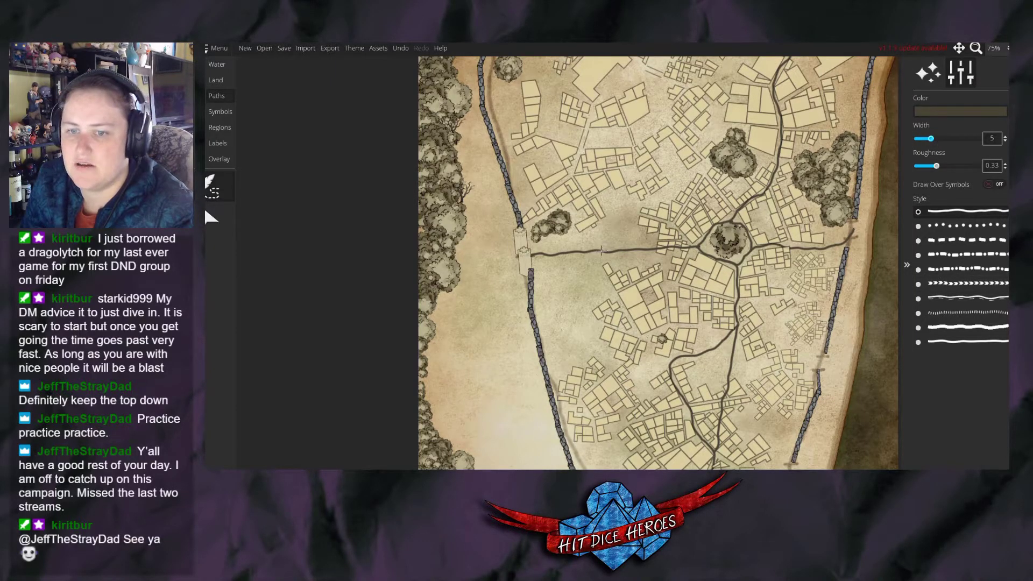
{"action": "key", "text": "ctrl+z"}
{"action": "left_click_drag", "start_coordinate": [600, 250], "coordinate": [598, 215]}
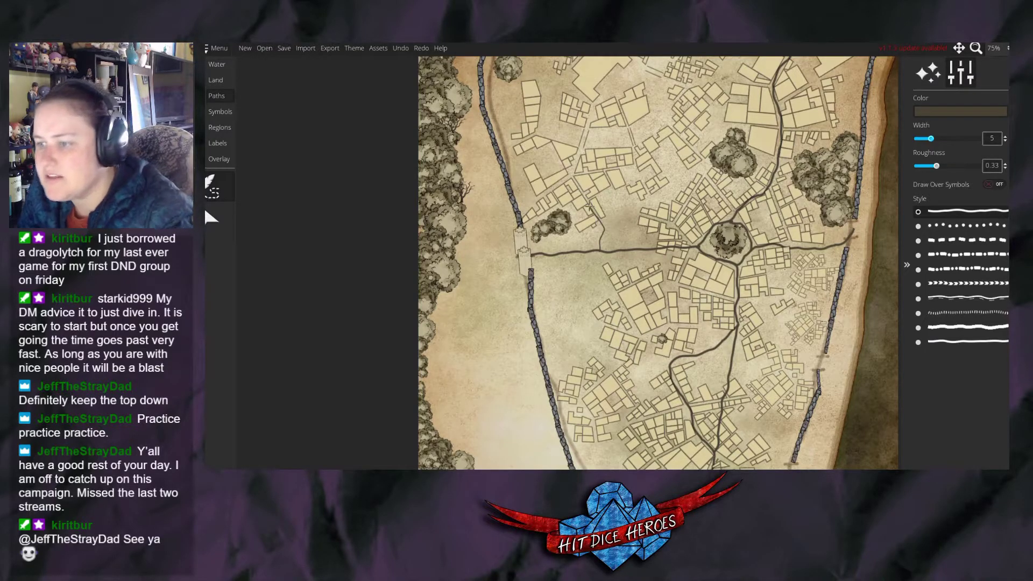
Set the path roughness to 0 and redraw the side street branching north from the western road toward the nearby houses.
{"action": "mouse_move", "coordinate": [600, 215]}
{"action": "left_mouse_down"}
{"action": "mouse_move", "coordinate": [645, 216]}
{"action": "mouse_move", "coordinate": [655, 232]}
{"action": "left_mouse_up"}
{"action": "left_click_drag", "start_coordinate": [936, 166], "coordinate": [917, 165]}
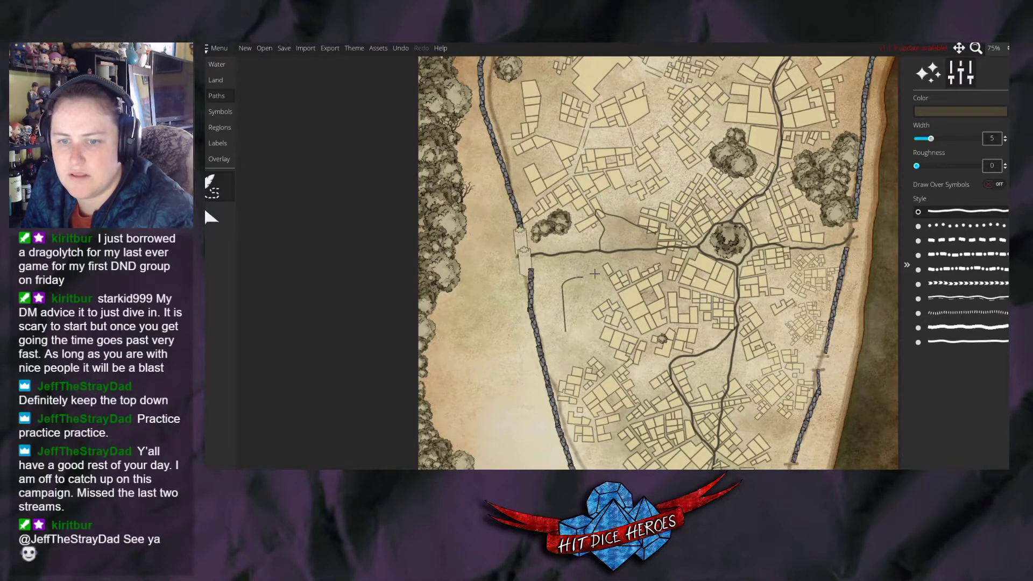
{"action": "key", "text": "ctrl+z"}
{"action": "mouse_move", "coordinate": [608, 250]}
{"action": "left_mouse_down"}
{"action": "mouse_move", "coordinate": [594, 202]}
{"action": "mouse_move", "coordinate": [592, 211]}
{"action": "left_mouse_up"}
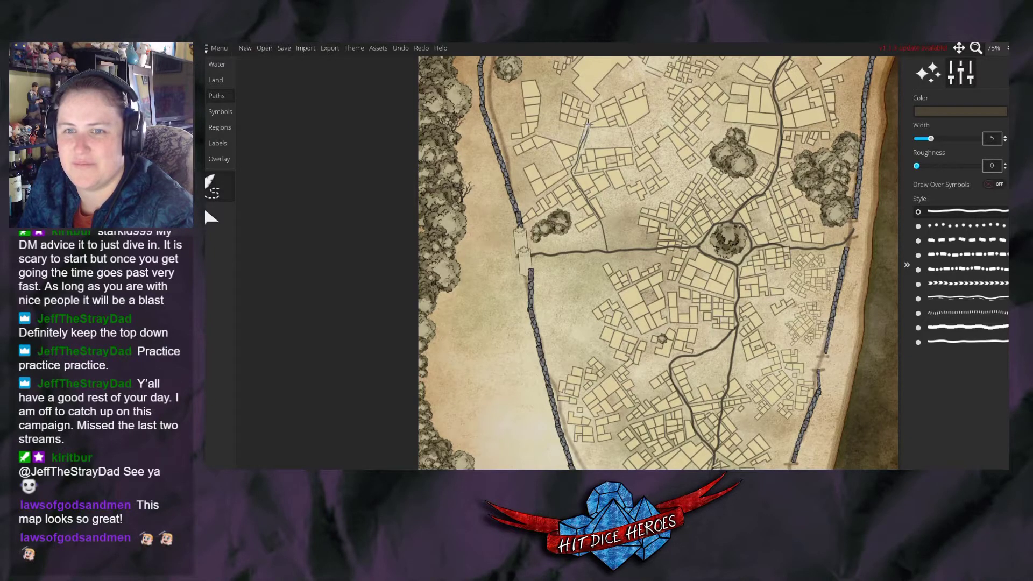
Extend the side street through the northern houses and loop it back, and draw another between the houses southwest of the tree circle.
{"action": "left_click", "coordinate": [598, 101]}
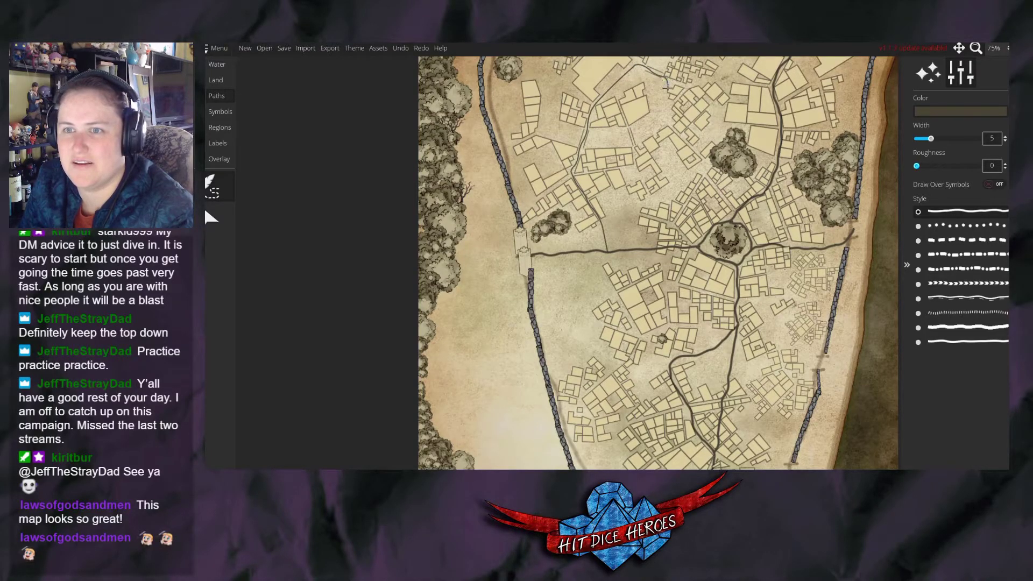
{"action": "left_click", "coordinate": [669, 121]}
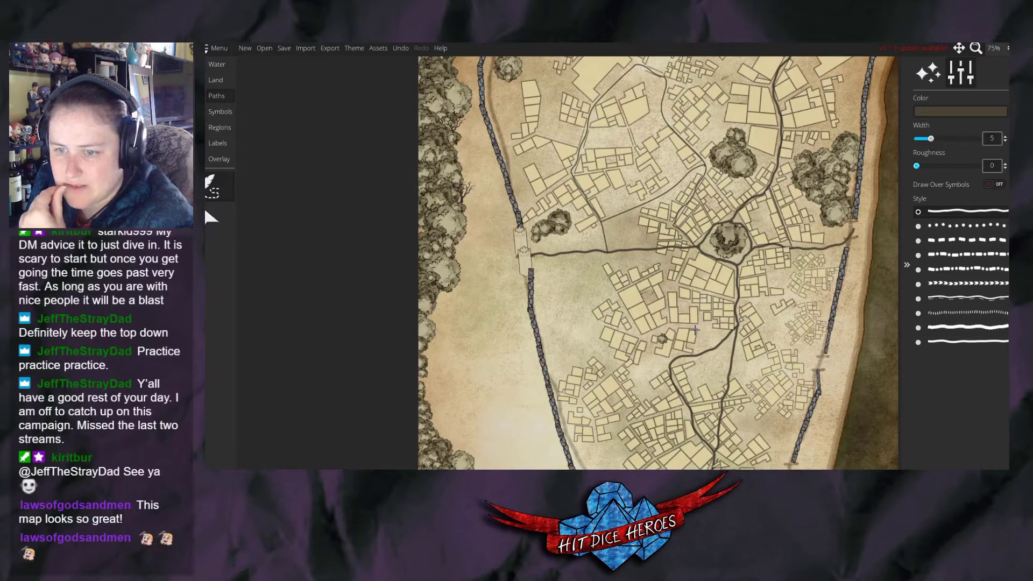
{"action": "left_click", "coordinate": [700, 353]}
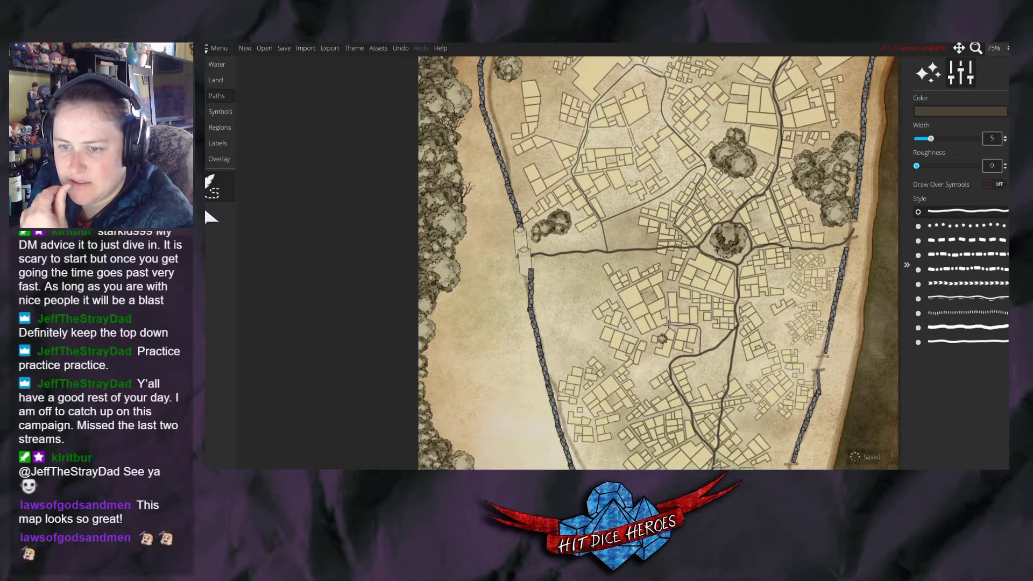
{"action": "left_click", "coordinate": [669, 316]}
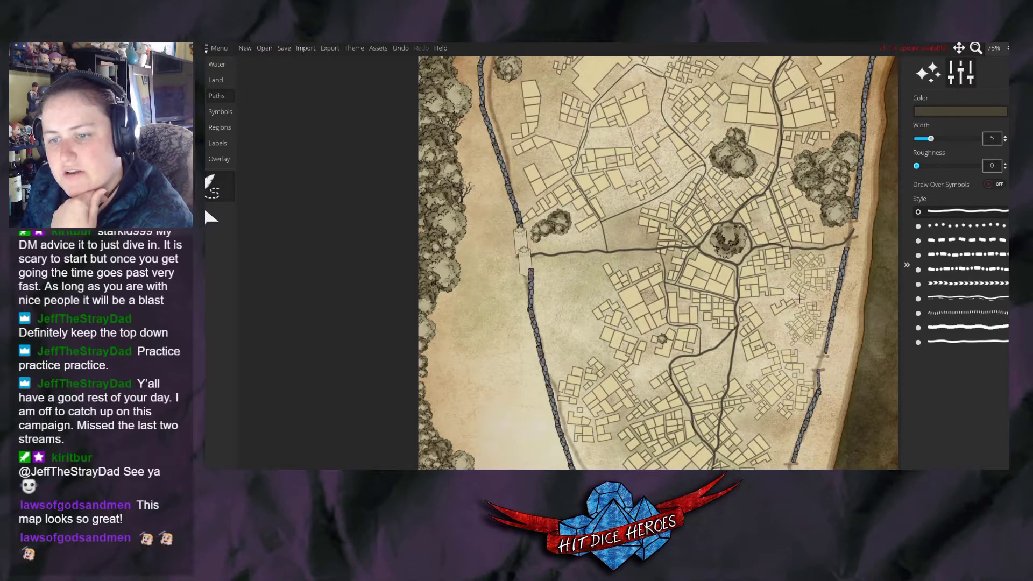
Draw a side street curving around the large building in the city's northwest, undoing a misplaced segment.
{"action": "left_click_drag", "start_coordinate": [789, 284], "coordinate": [667, 422]}
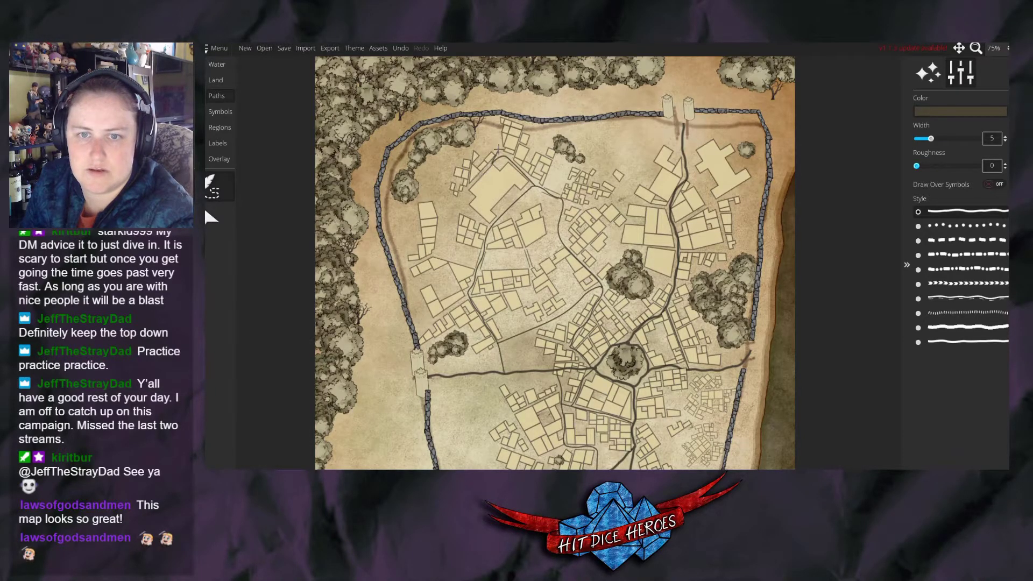
{"action": "key", "text": "ctrl+z"}
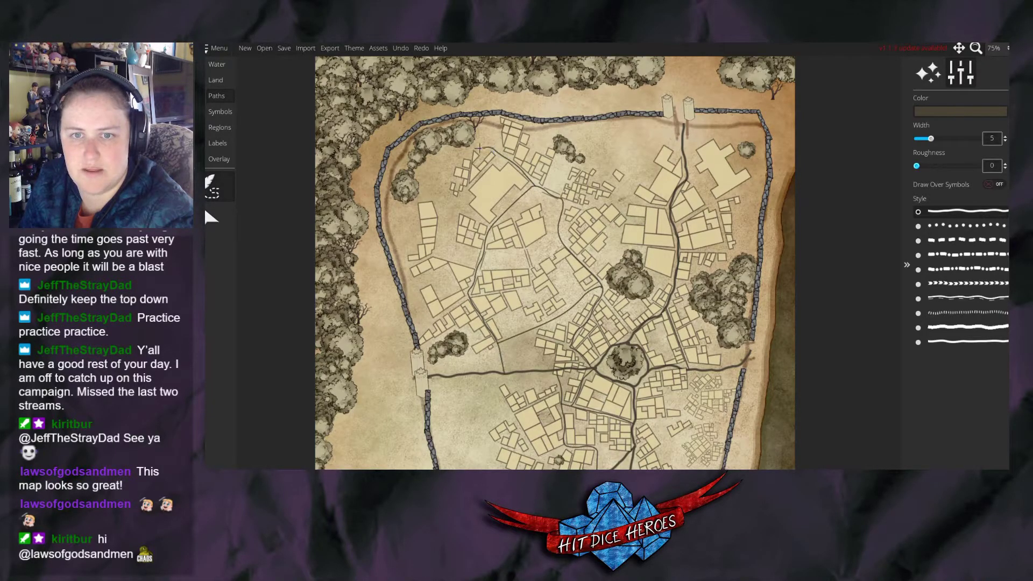
{"action": "left_click", "coordinate": [458, 159]}
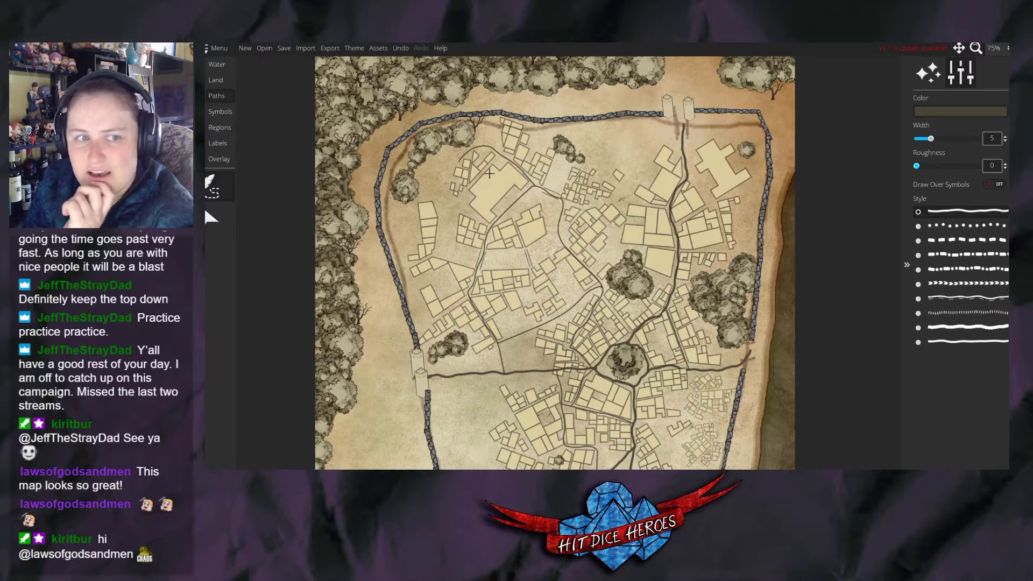
{"action": "left_click", "coordinate": [208, 110]}
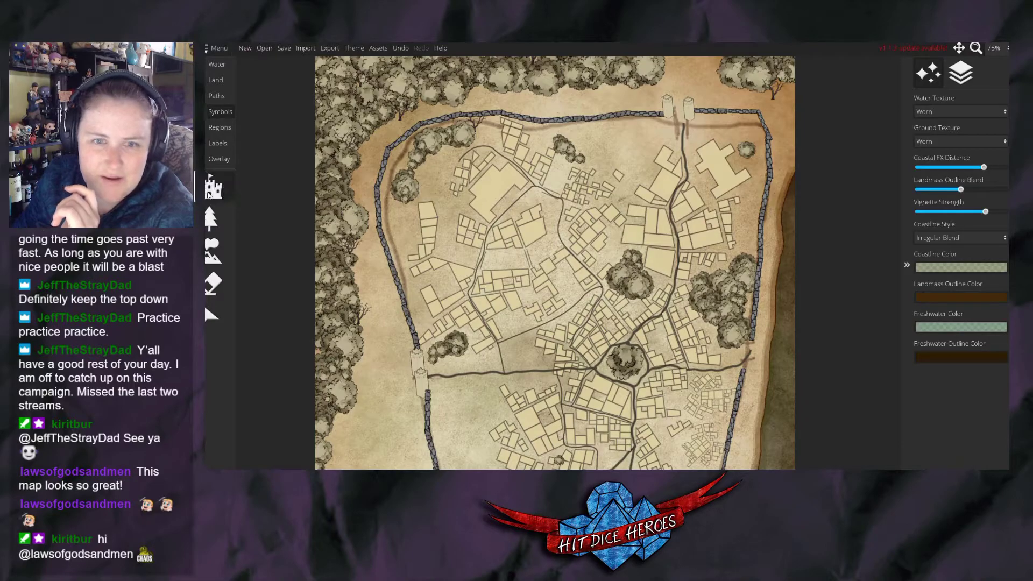
{"action": "left_click", "coordinate": [209, 194]}
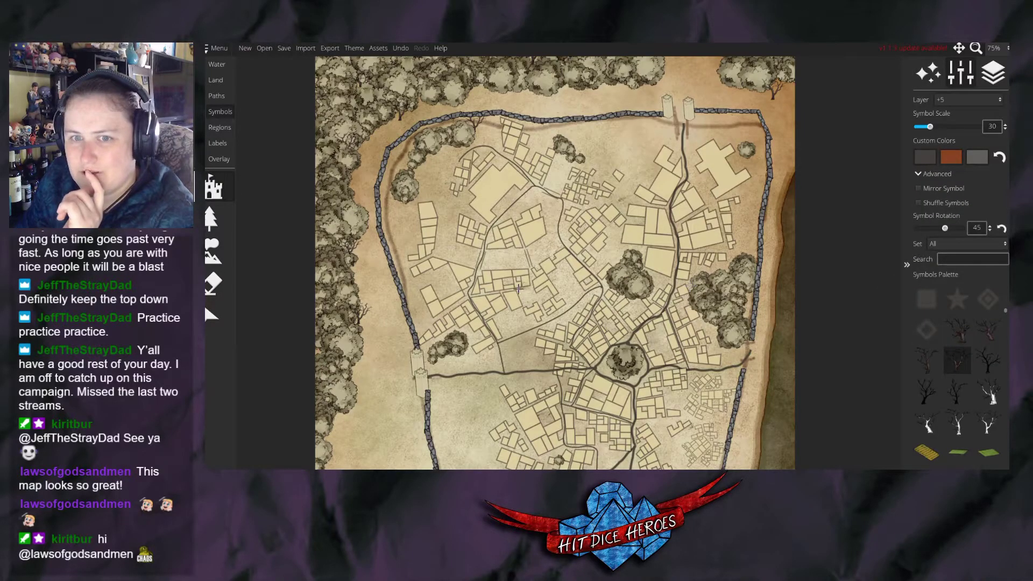
{"action": "left_click", "coordinate": [211, 95]}
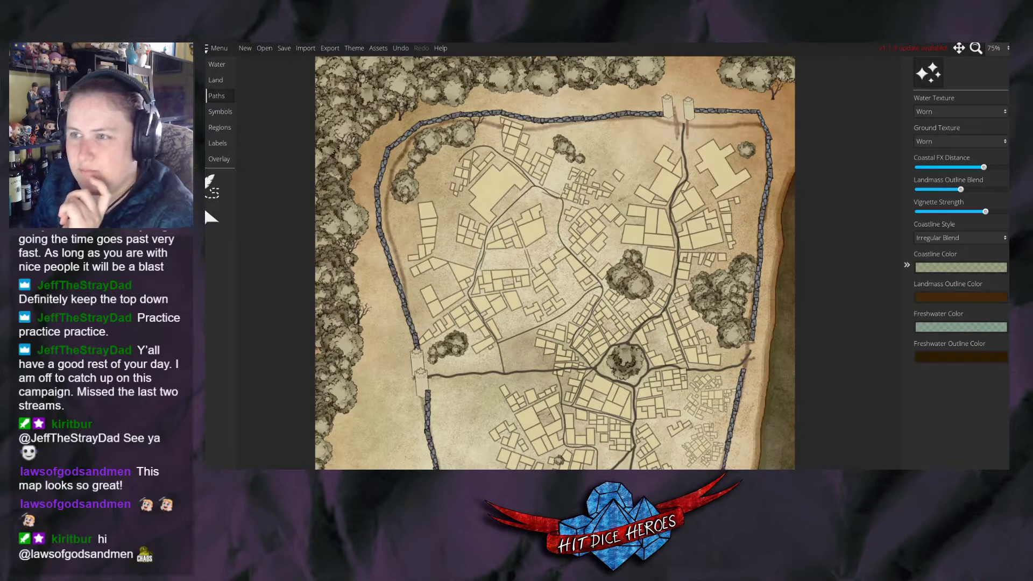
{"action": "left_click", "coordinate": [210, 183]}
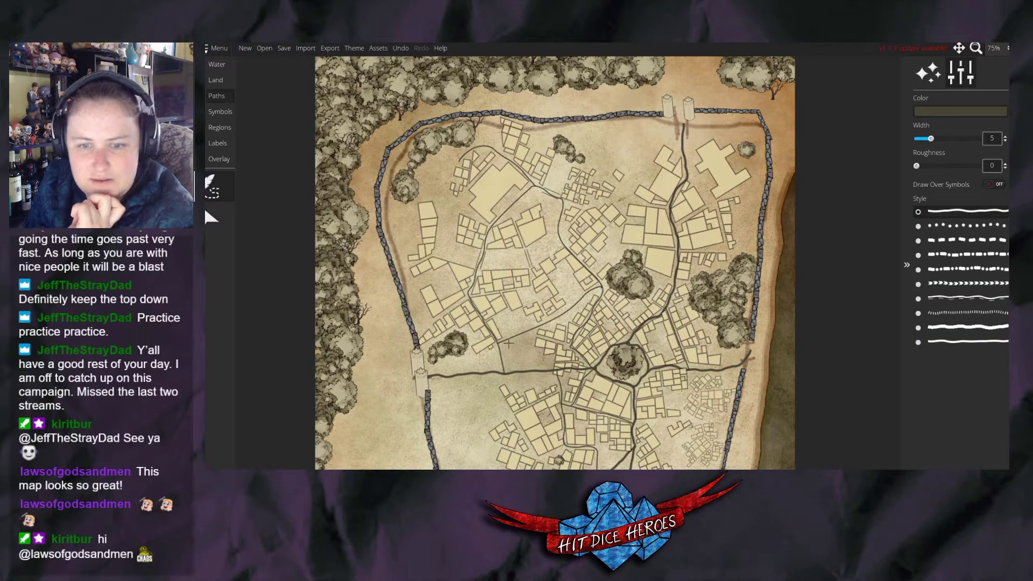
Change the path color to black and try outlining a building on the empty lot north of the western road.
{"action": "left_click", "coordinate": [925, 111]}
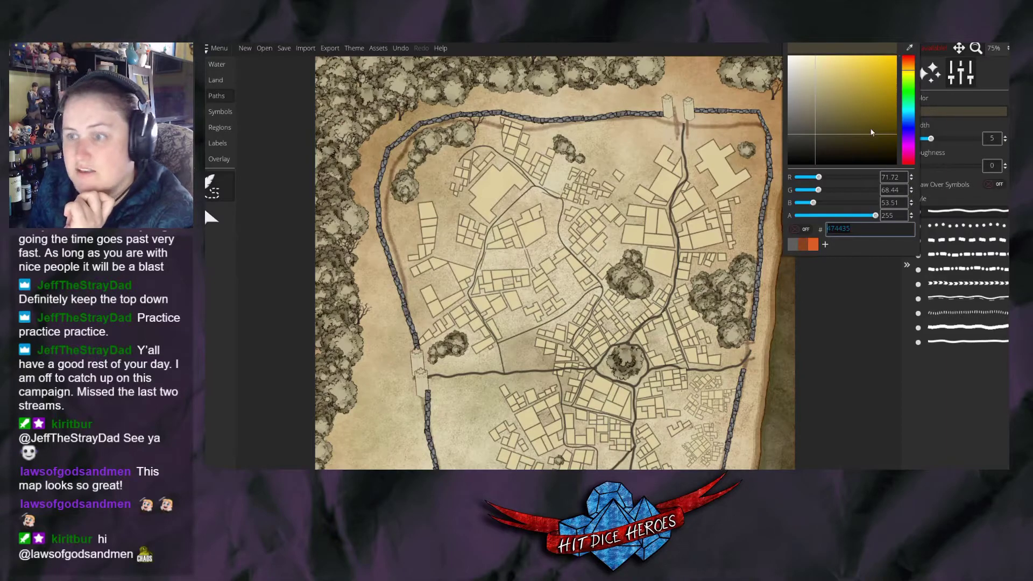
{"action": "left_click_drag", "start_coordinate": [878, 131], "coordinate": [879, 164]}
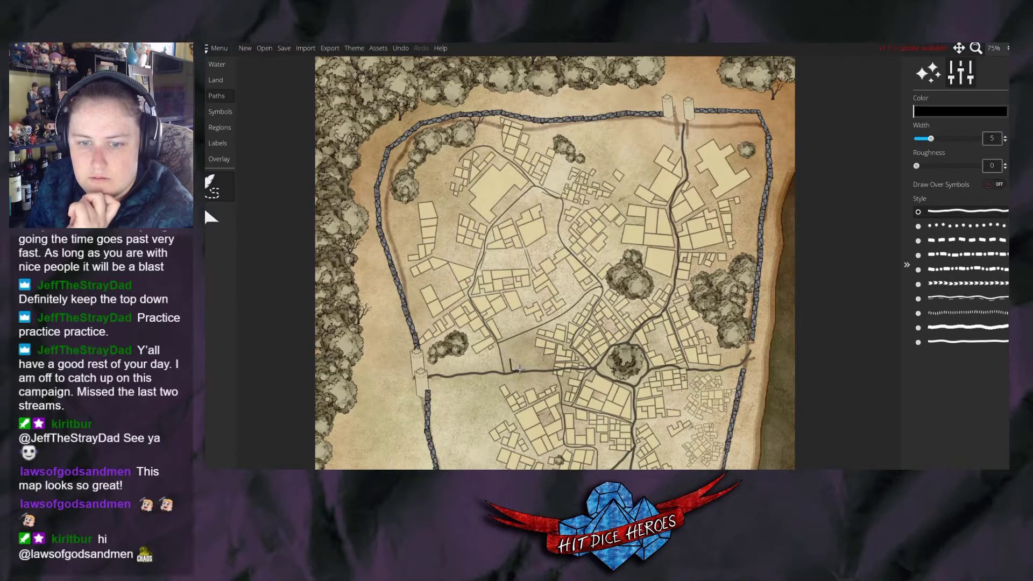
{"action": "left_click_drag", "start_coordinate": [518, 366], "coordinate": [538, 366]}
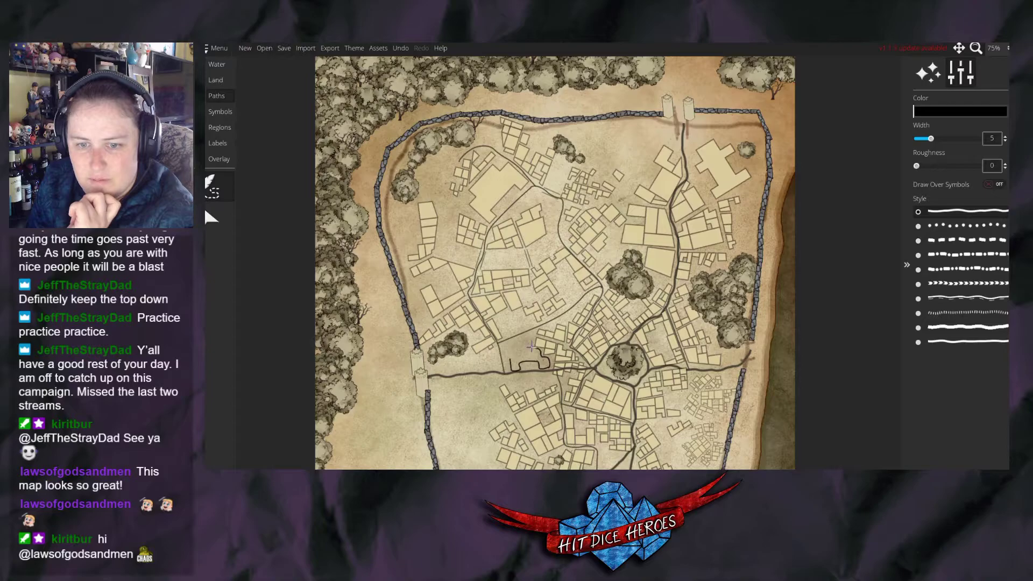
{"action": "mouse_move", "coordinate": [530, 339]}
{"action": "left_mouse_down"}
{"action": "mouse_move", "coordinate": [509, 340]}
{"action": "mouse_move", "coordinate": [514, 368]}
{"action": "left_mouse_up"}
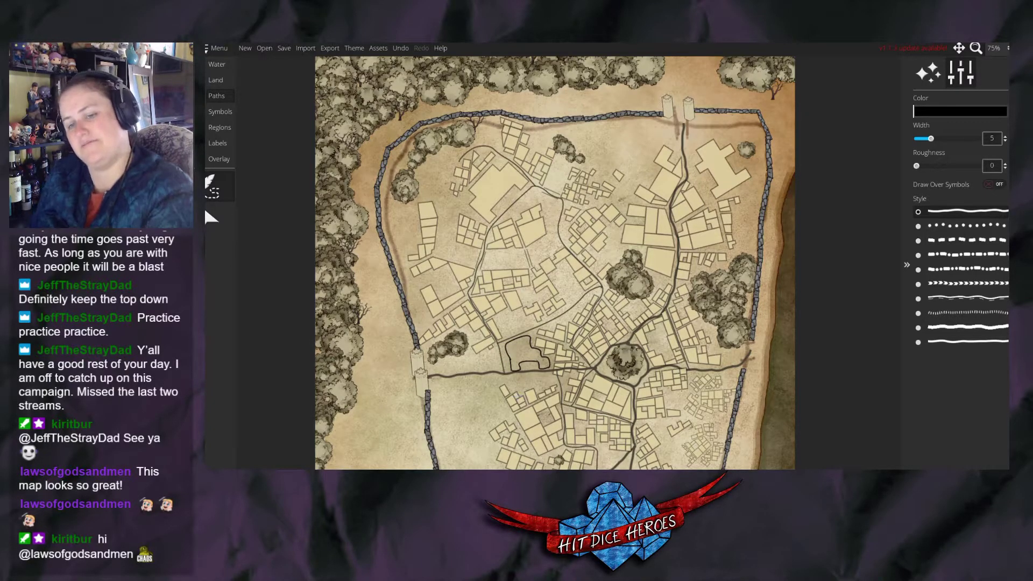
{"action": "key", "text": "ctrl+z"}
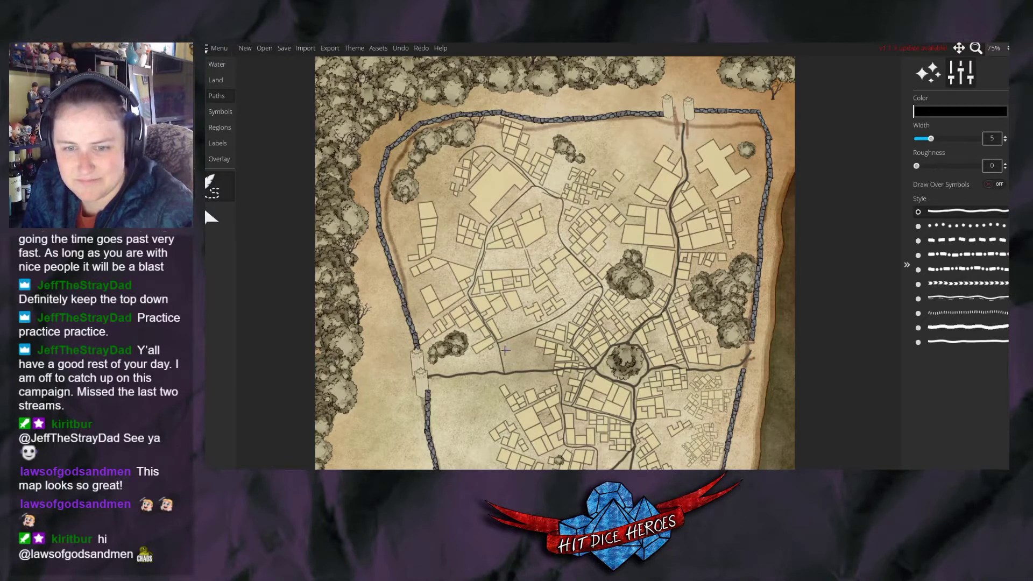
{"action": "left_click_drag", "start_coordinate": [506, 367], "coordinate": [530, 366]}
{"action": "key", "text": "ctrl+z"}
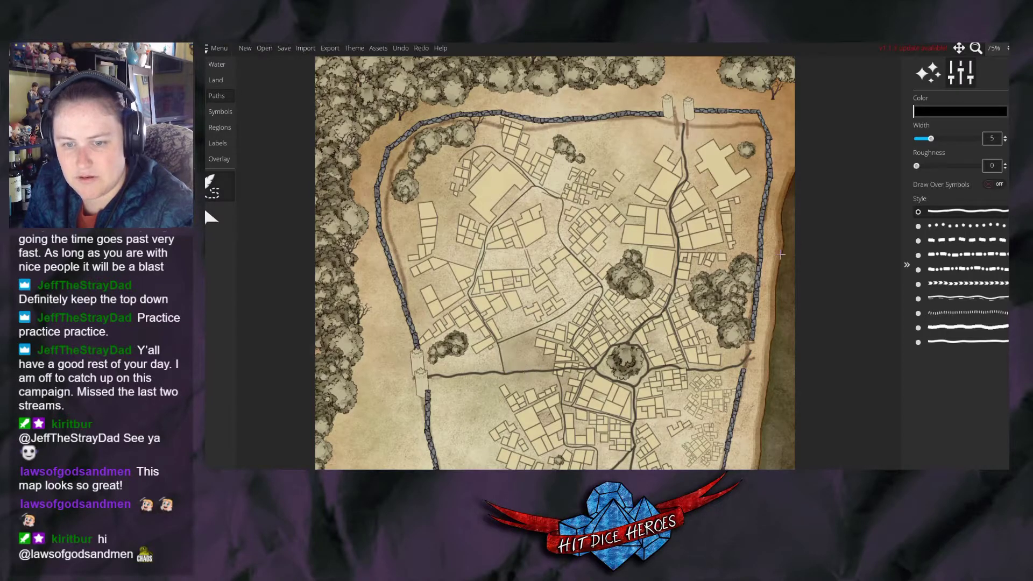
Lower the black path color's alpha to 217.58 and try a simpler building outline on the empty lot, undoing it.
{"action": "left_click", "coordinate": [930, 112]}
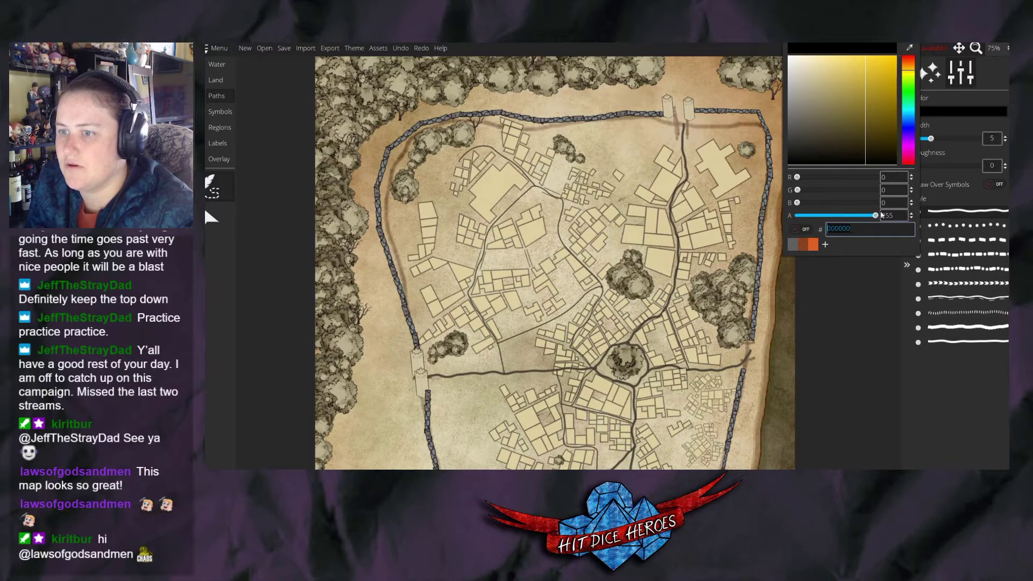
{"action": "left_click_drag", "start_coordinate": [875, 215], "coordinate": [865, 215]}
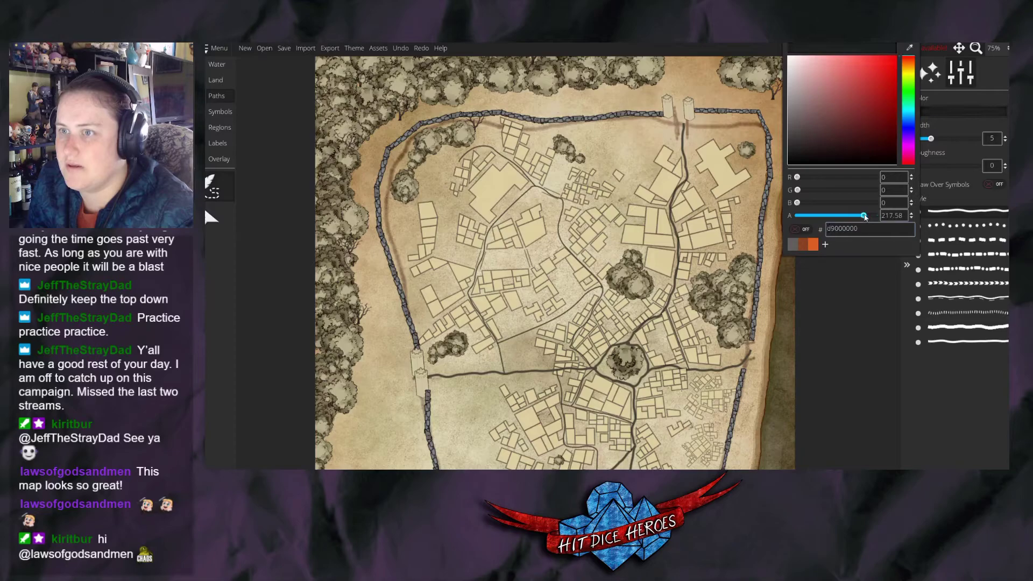
{"action": "left_click", "coordinate": [502, 347]}
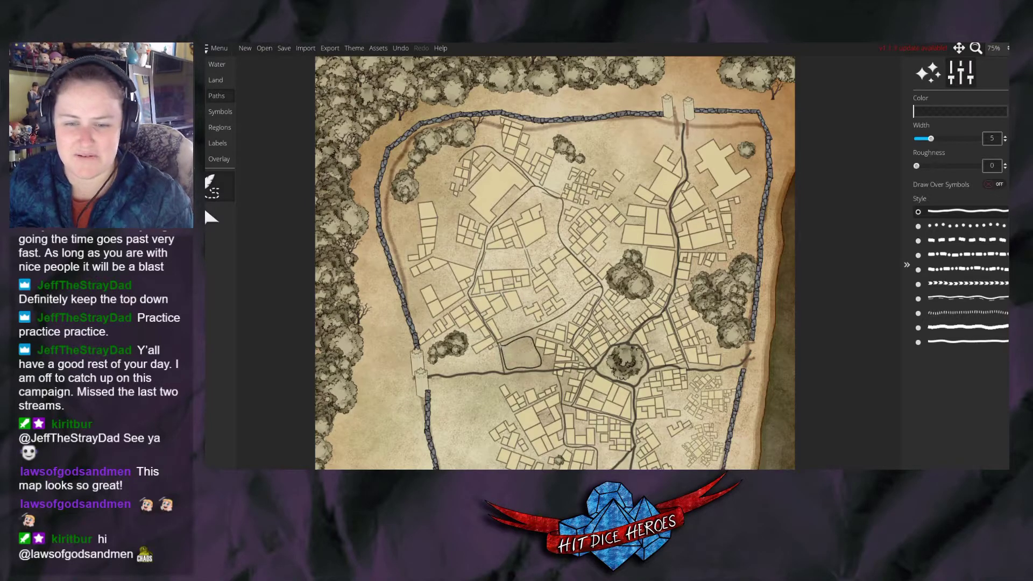
{"action": "key", "text": "ctrl+z"}
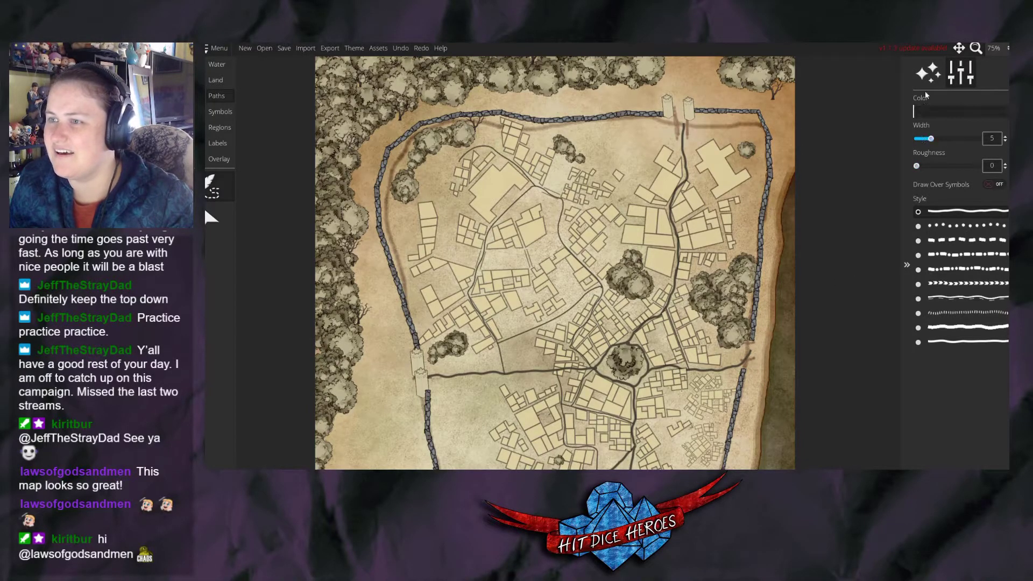
Find and select the round domed building symbol with the polygonal base in the symbols palette.
{"action": "left_click", "coordinate": [222, 112]}
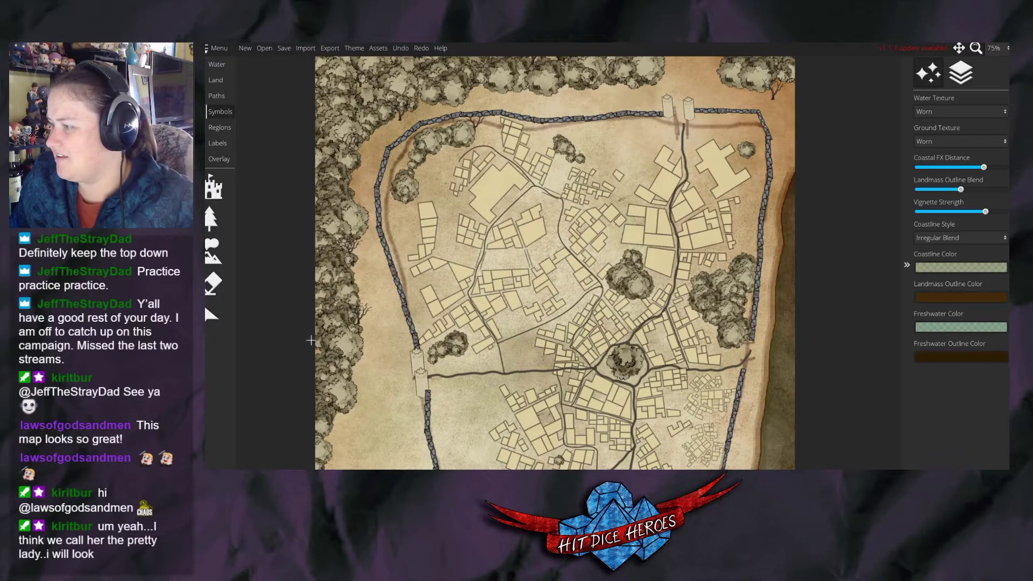
{"action": "left_click", "coordinate": [213, 189]}
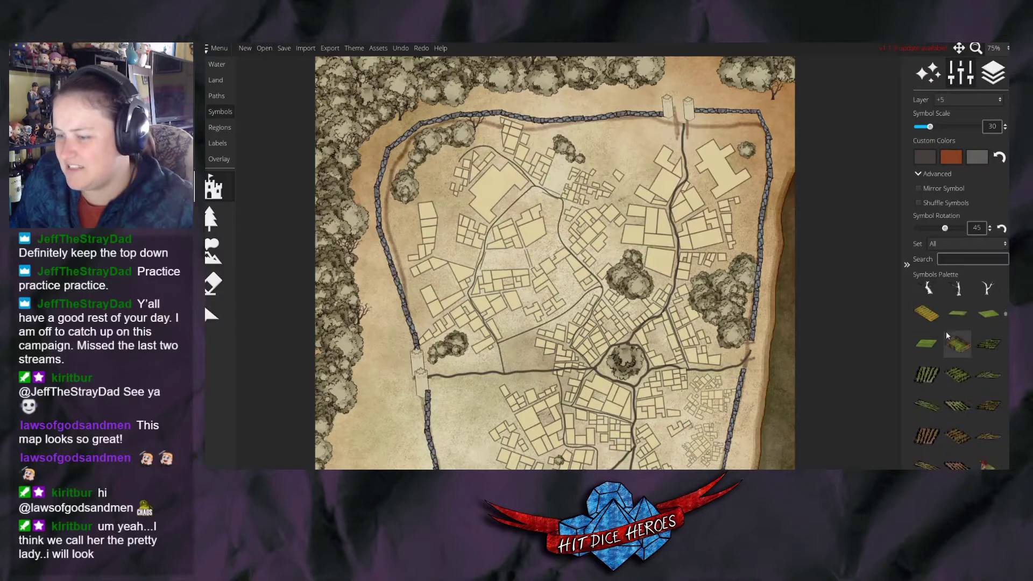
{"action": "scroll", "coordinate": [924, 397], "scroll_direction": "down", "scroll_amount": 5}
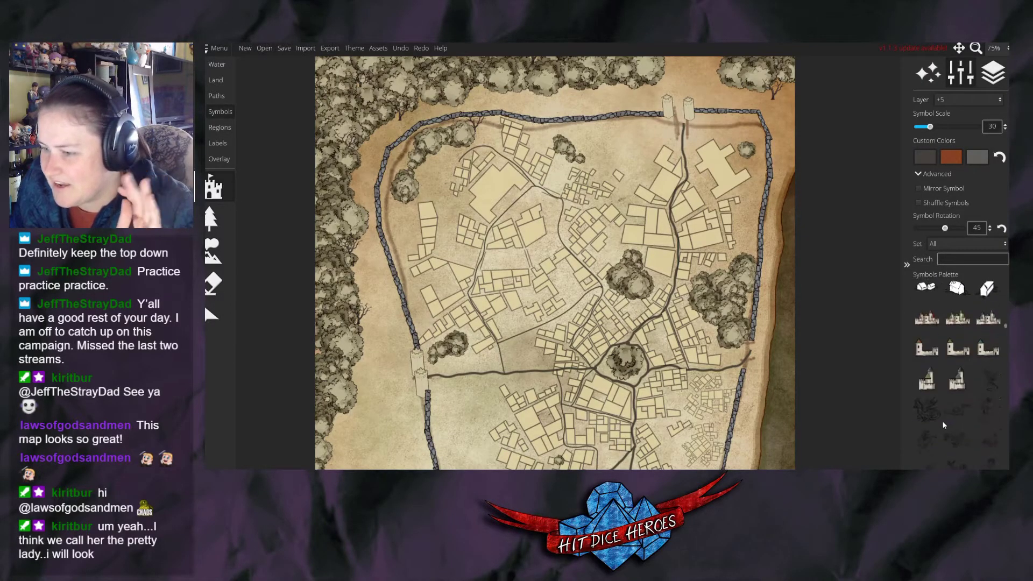
{"action": "scroll", "coordinate": [958, 430], "scroll_direction": "down", "scroll_amount": 10}
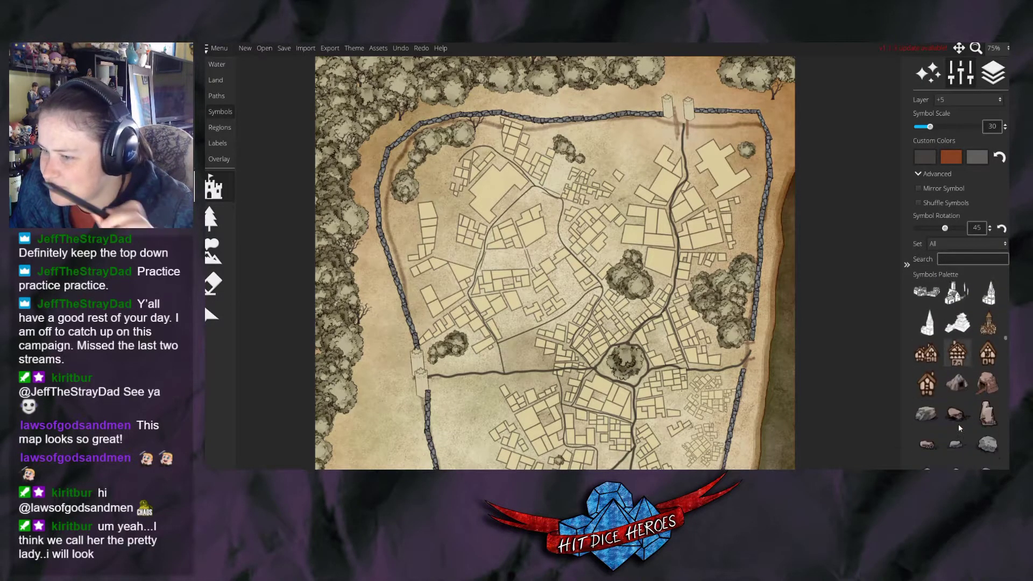
{"action": "scroll", "coordinate": [959, 429], "scroll_direction": "down", "scroll_amount": 5}
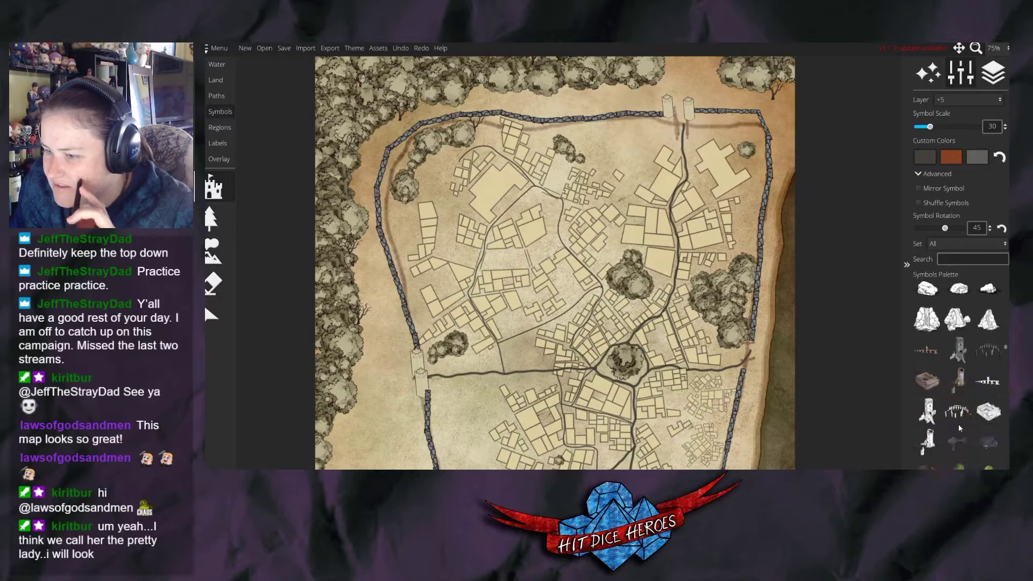
{"action": "scroll", "coordinate": [959, 429], "scroll_direction": "down", "scroll_amount": 10}
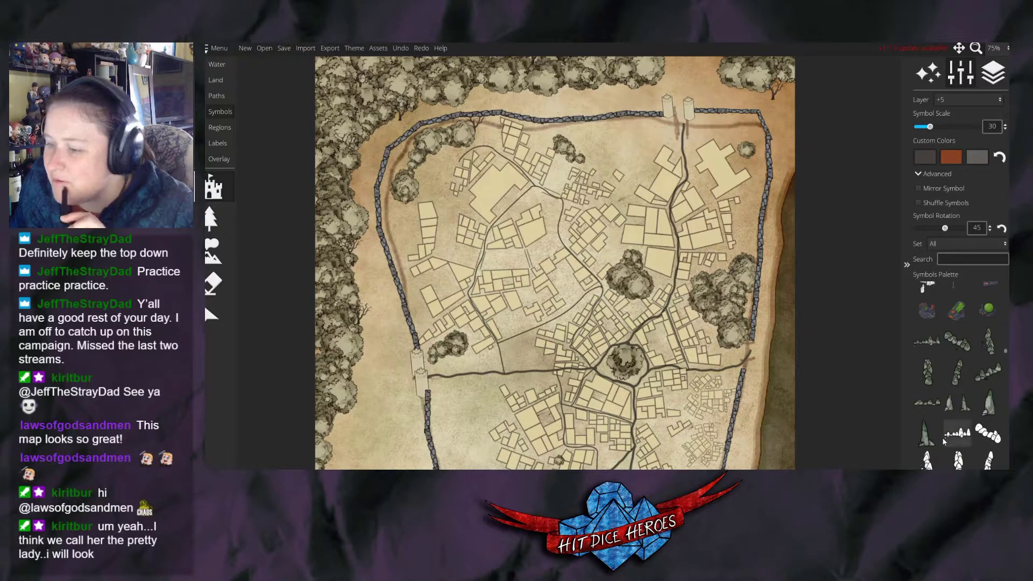
{"action": "scroll", "coordinate": [943, 445], "scroll_direction": "down", "scroll_amount": 5}
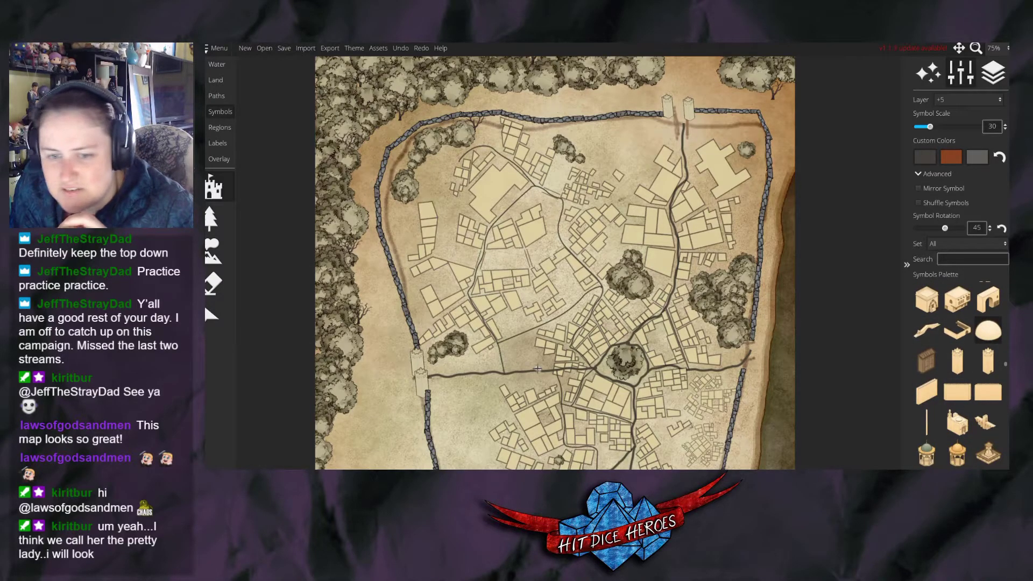
{"action": "scroll", "coordinate": [976, 339], "scroll_direction": "down", "scroll_amount": 5}
{"action": "scroll", "coordinate": [977, 339], "scroll_direction": "down", "scroll_amount": 5}
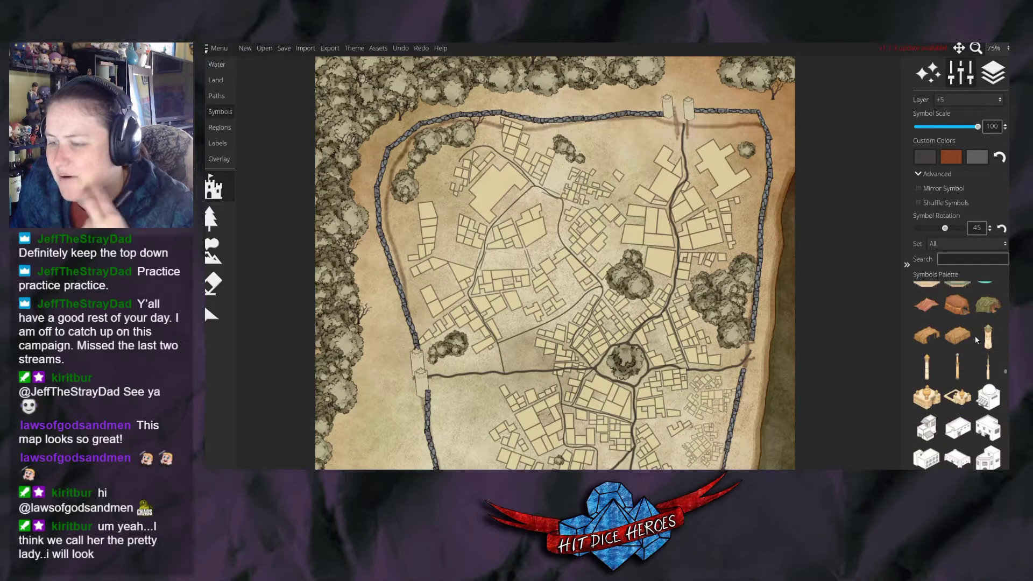
{"action": "scroll", "coordinate": [977, 339], "scroll_direction": "up", "scroll_amount": 3}
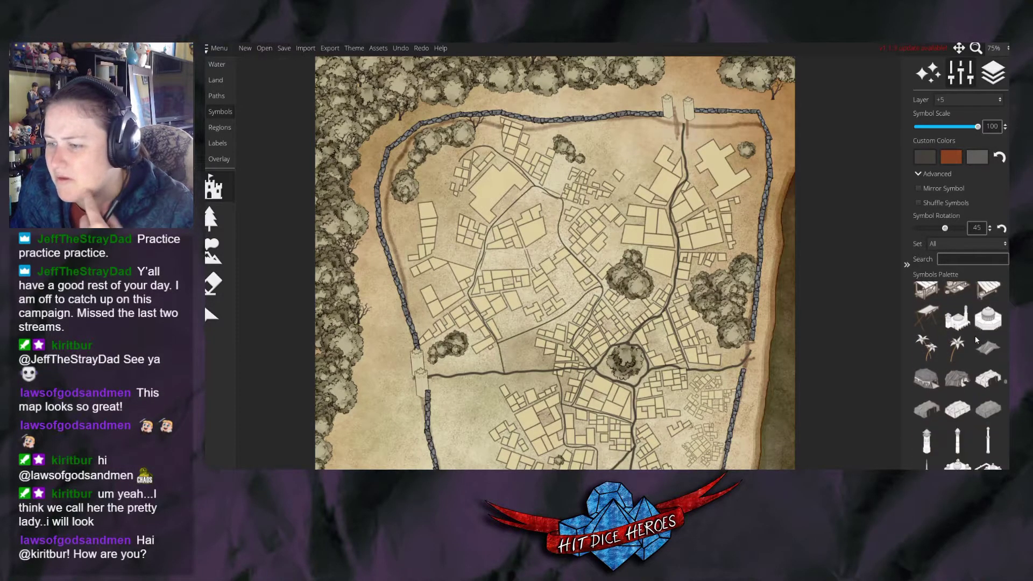
{"action": "left_click", "coordinate": [989, 322]}
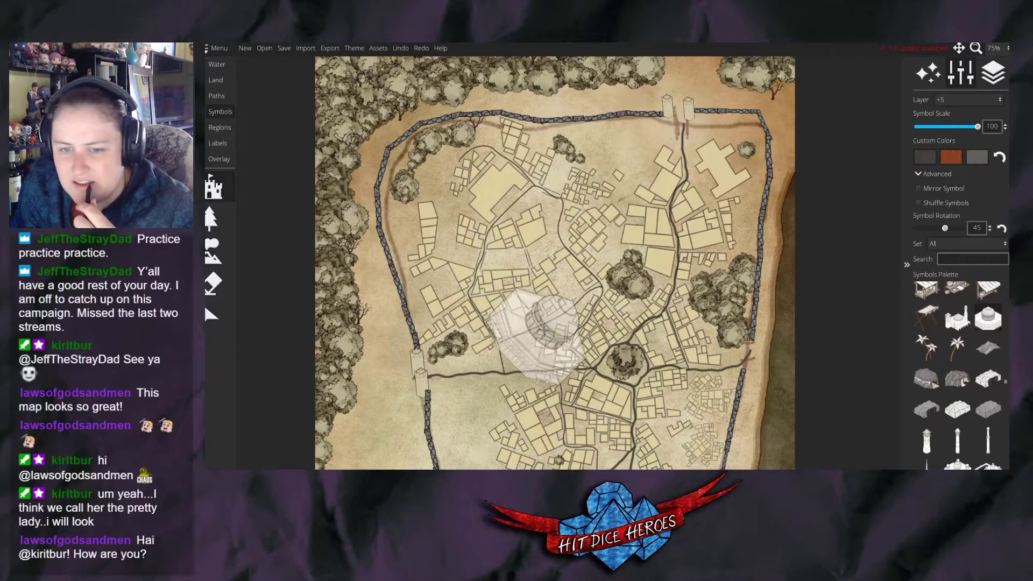
Place the domed building at scale 40 and rotation -5 on the empty lot north of the western road.
{"action": "scroll", "coordinate": [545, 331], "scroll_direction": "down", "scroll_amount": 4}
{"action": "scroll", "coordinate": [545, 329], "scroll_direction": "down", "scroll_amount": 6}
{"action": "scroll", "coordinate": [532, 339], "scroll_direction": "down", "scroll_amount": 6}
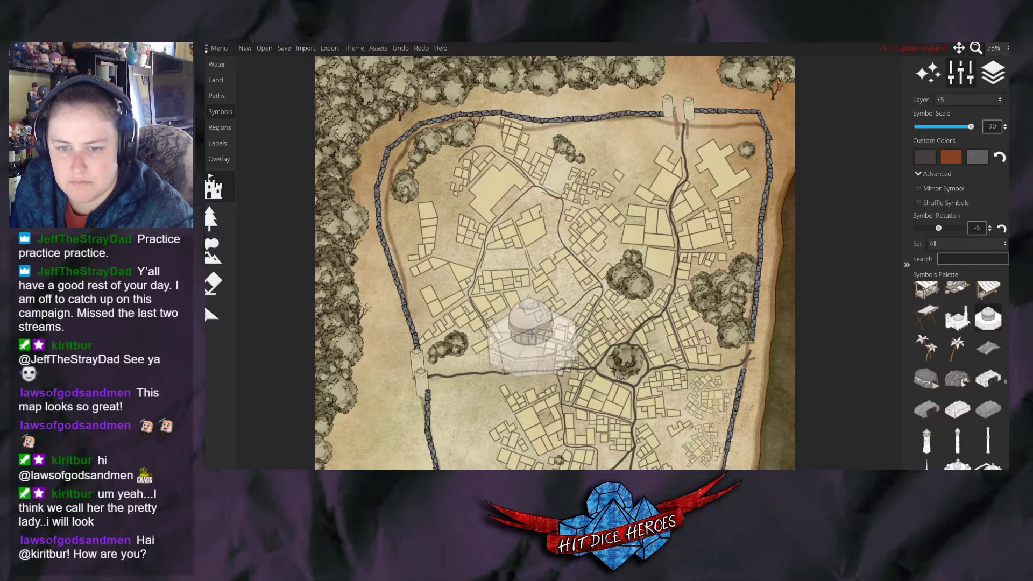
{"action": "left_click", "coordinate": [522, 349]}
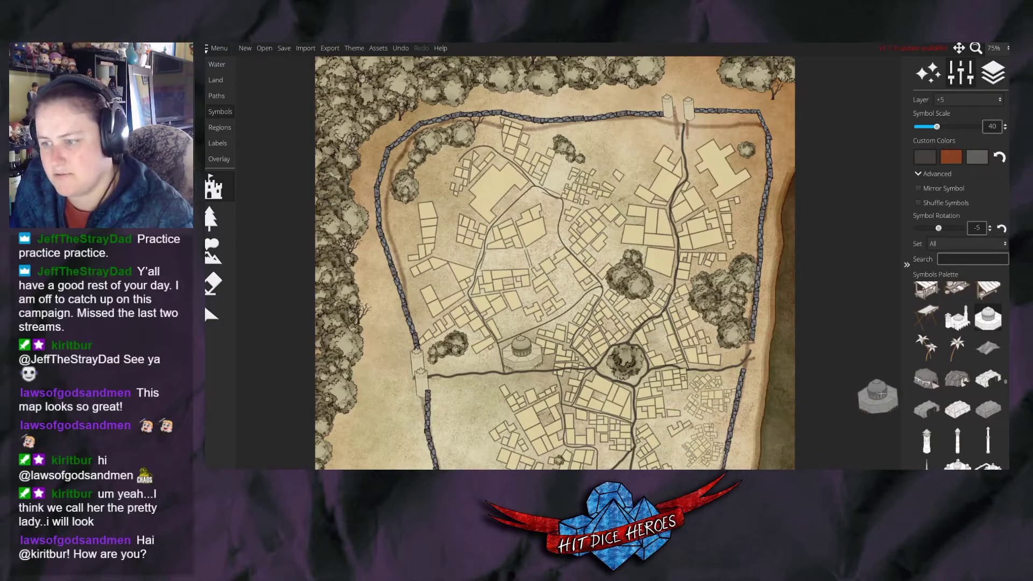
Undo the domed building, try the domed building with a tall tower on the same empty lot, and undo that too.
{"action": "key", "text": "ctrl+z"}
{"action": "left_click", "coordinate": [962, 323]}
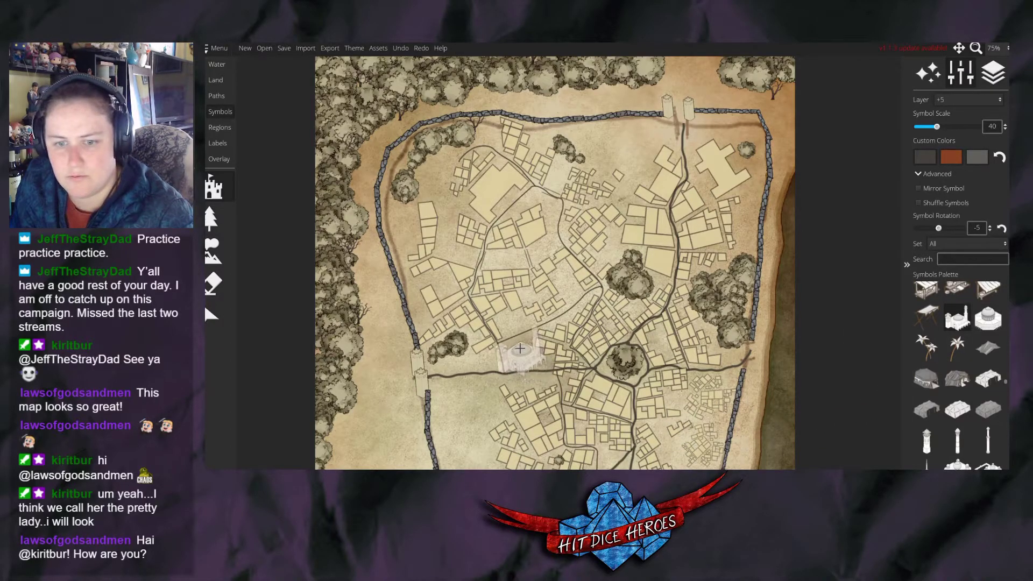
{"action": "scroll", "coordinate": [525, 347], "scroll_direction": "down", "scroll_amount": 1}
{"action": "scroll", "coordinate": [525, 347], "scroll_direction": "up", "scroll_amount": 1}
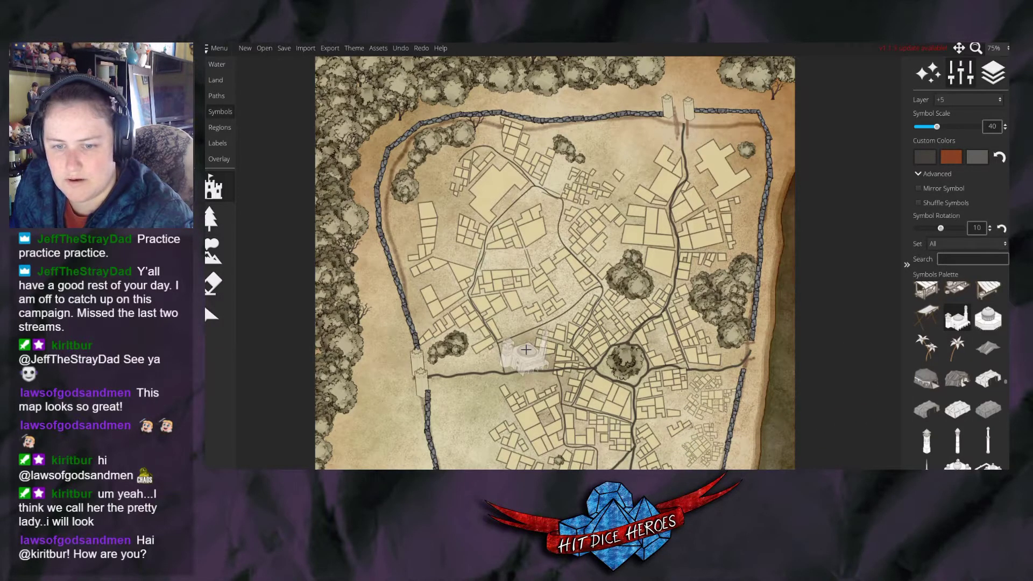
{"action": "scroll", "coordinate": [525, 344], "scroll_direction": "down", "scroll_amount": 4}
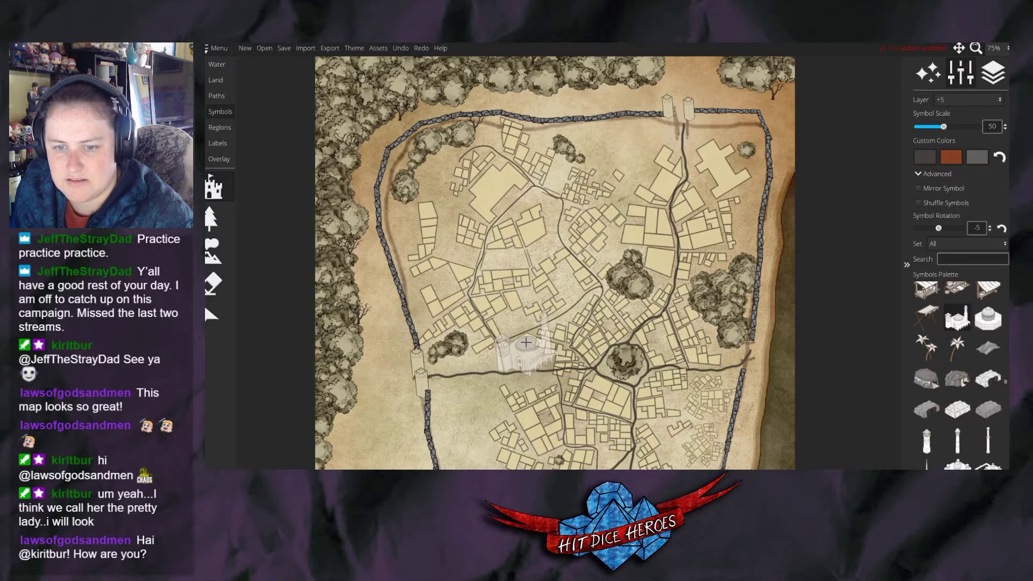
{"action": "left_click", "coordinate": [520, 349]}
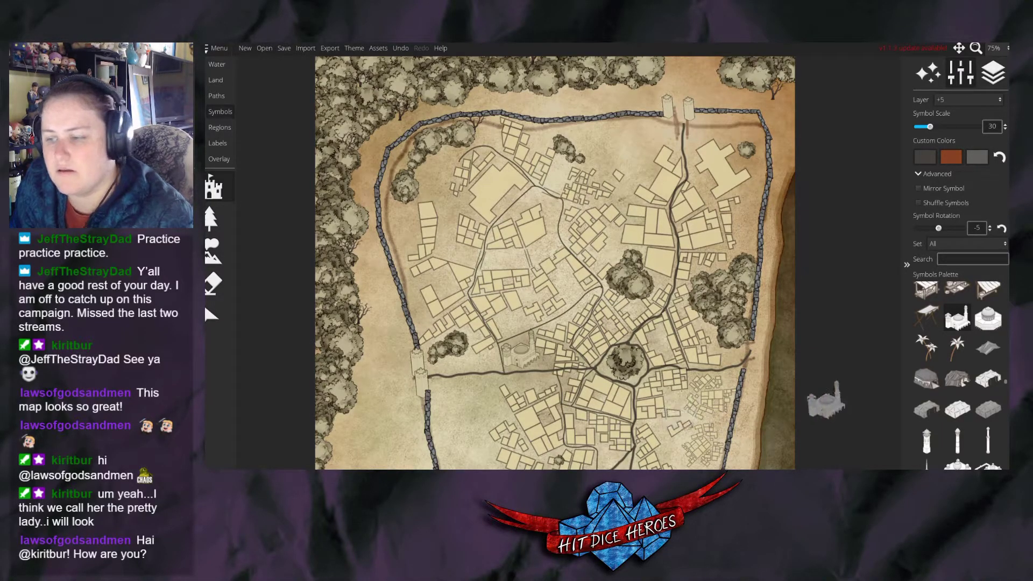
{"action": "key", "text": "ctrl+z"}
Preview the walled building complex over the empty lot and look through the symbols palette for other building styles.
{"action": "scroll", "coordinate": [959, 388], "scroll_direction": "down", "scroll_amount": 2}
{"action": "left_click", "coordinate": [988, 400]}
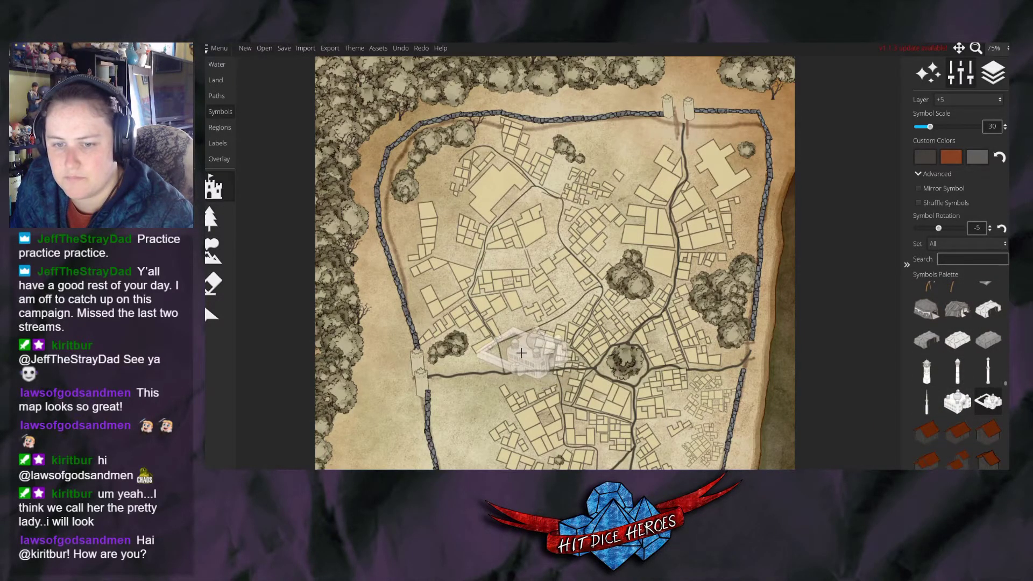
{"action": "scroll", "coordinate": [931, 389], "scroll_direction": "down", "scroll_amount": 3}
{"action": "scroll", "coordinate": [932, 389], "scroll_direction": "down", "scroll_amount": 3}
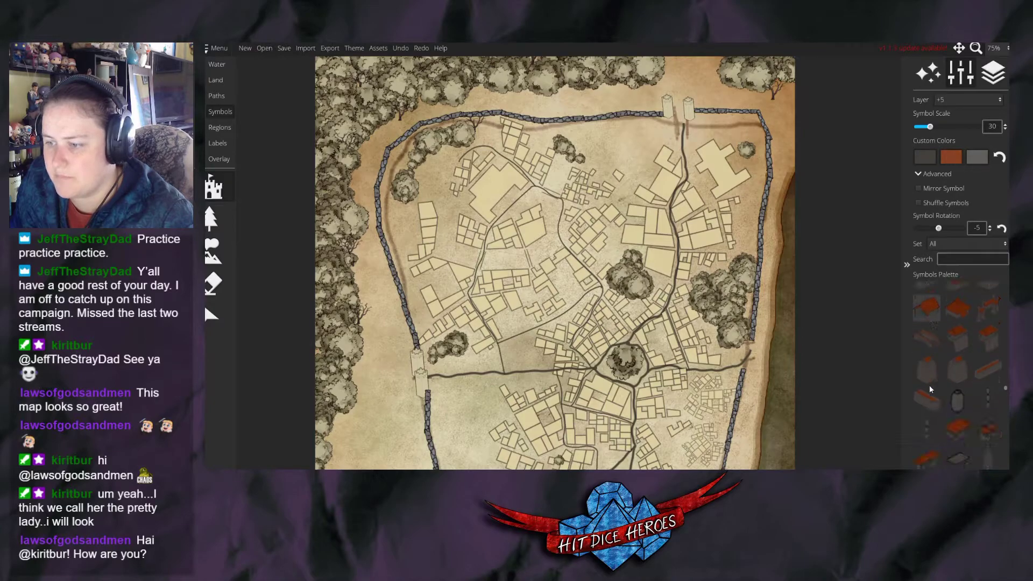
{"action": "scroll", "coordinate": [931, 389], "scroll_direction": "down", "scroll_amount": 3}
{"action": "scroll", "coordinate": [930, 389], "scroll_direction": "down", "scroll_amount": 4}
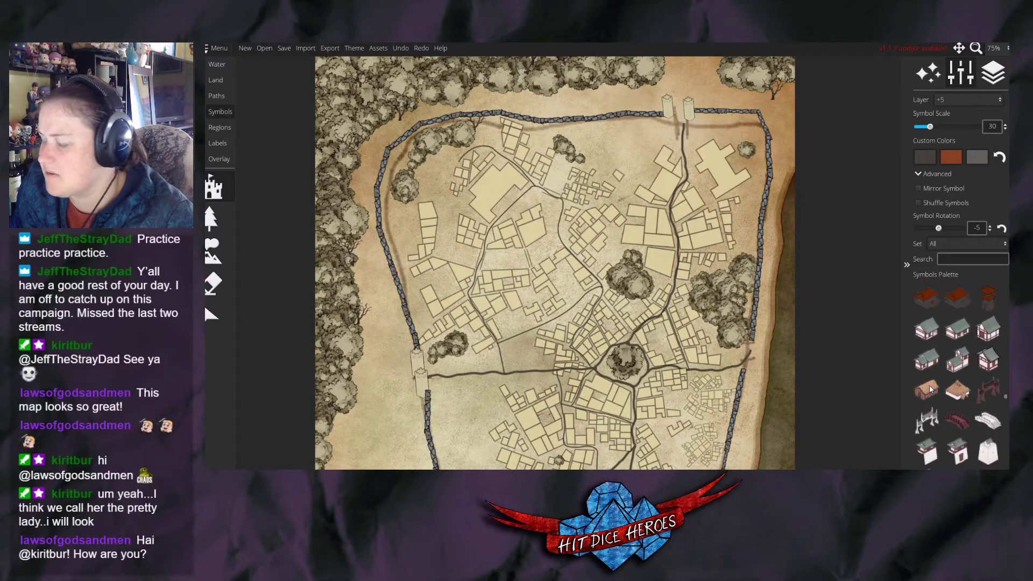
{"action": "scroll", "coordinate": [928, 393], "scroll_direction": "up", "scroll_amount": 3}
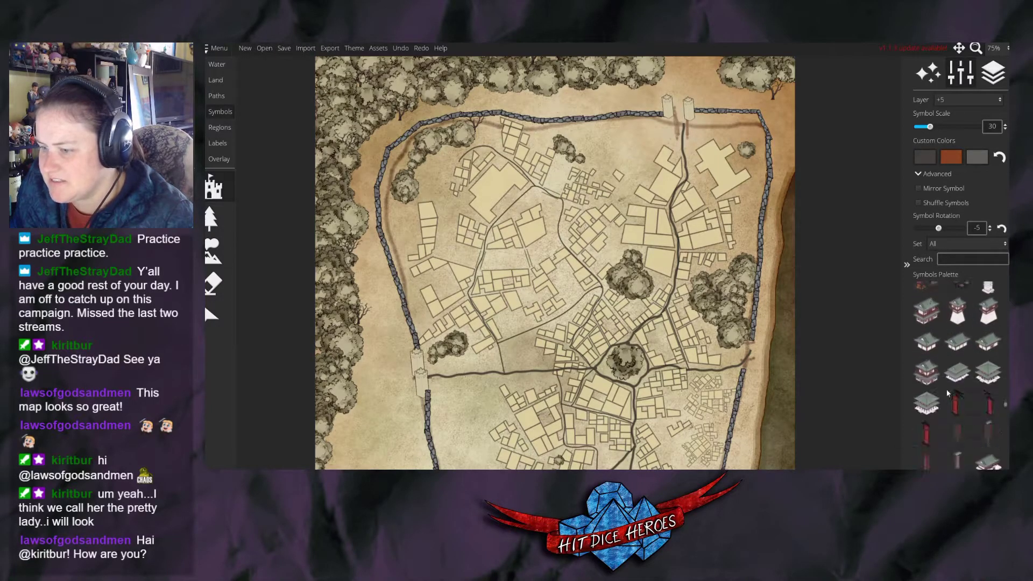
{"action": "scroll", "coordinate": [958, 403], "scroll_direction": "down", "scroll_amount": 3}
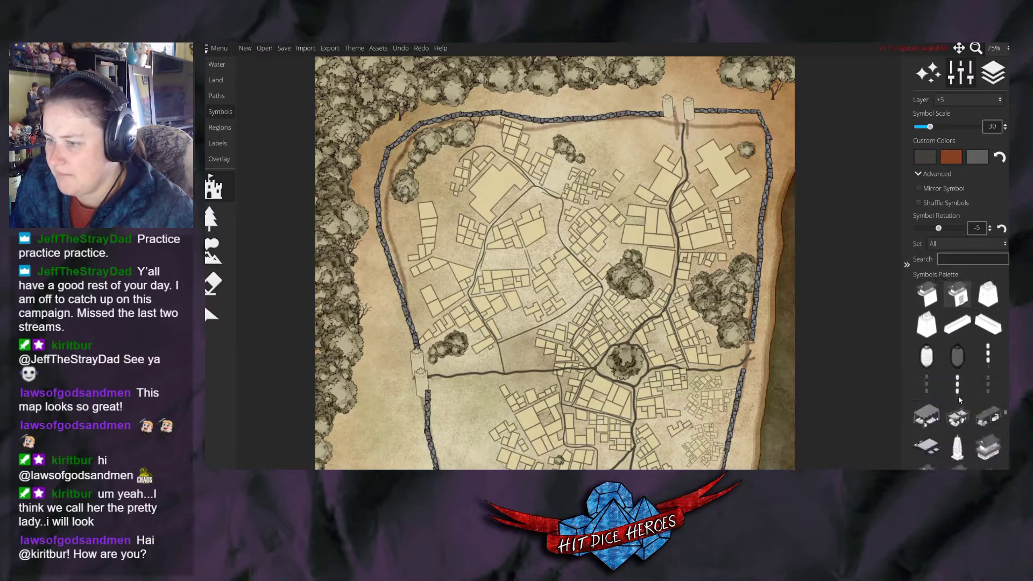
{"action": "scroll", "coordinate": [953, 398], "scroll_direction": "down", "scroll_amount": 4}
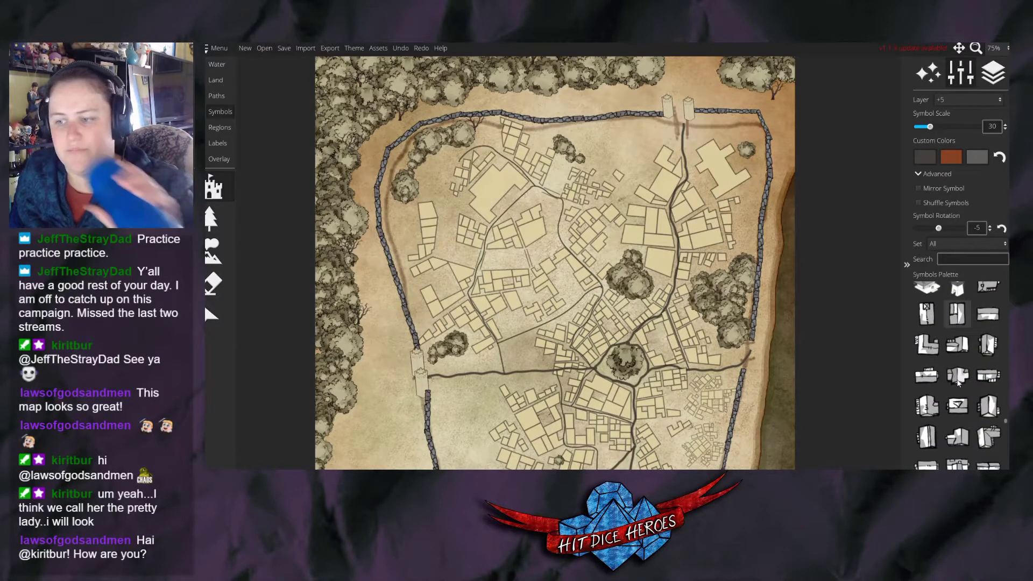
{"action": "scroll", "coordinate": [956, 388], "scroll_direction": "down", "scroll_amount": 1}
{"action": "scroll", "coordinate": [968, 396], "scroll_direction": "down", "scroll_amount": 4}
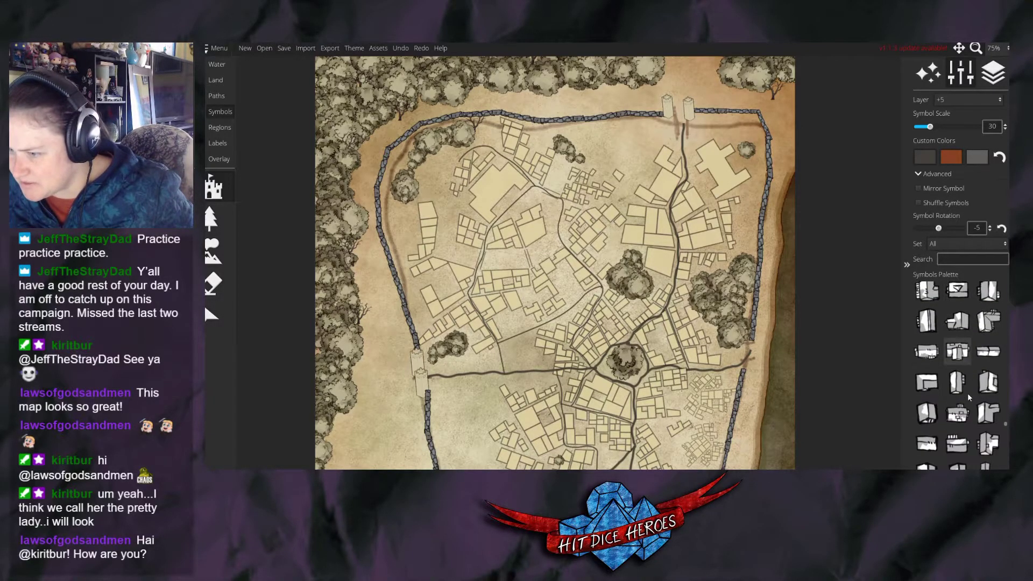
{"action": "scroll", "coordinate": [969, 393], "scroll_direction": "down", "scroll_amount": 2}
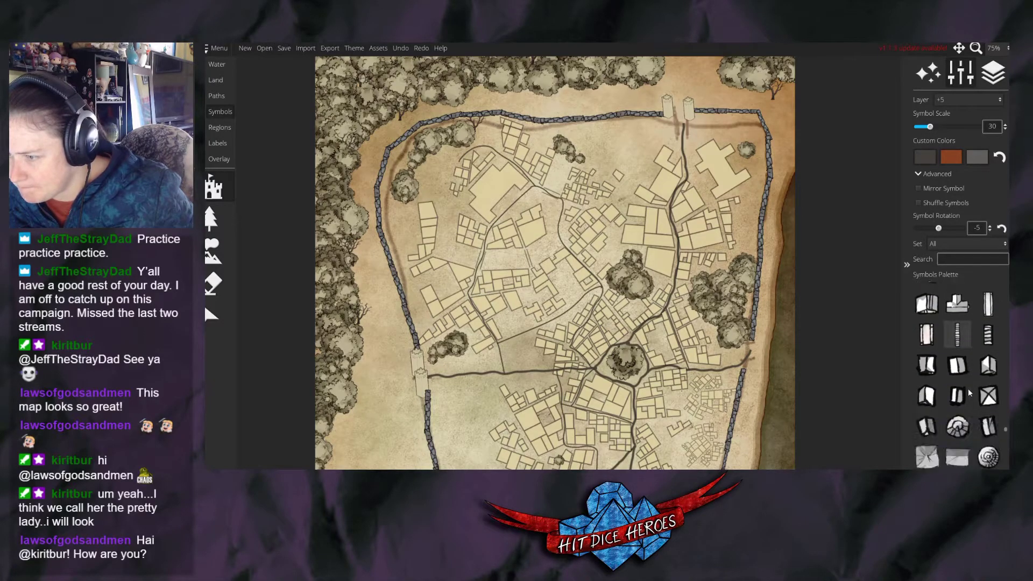
{"action": "scroll", "coordinate": [971, 398], "scroll_direction": "down", "scroll_amount": 3}
Preview the round top-down building and a clustered-roof building at scale 35 over the western part of the city.
{"action": "left_click", "coordinate": [957, 424]}
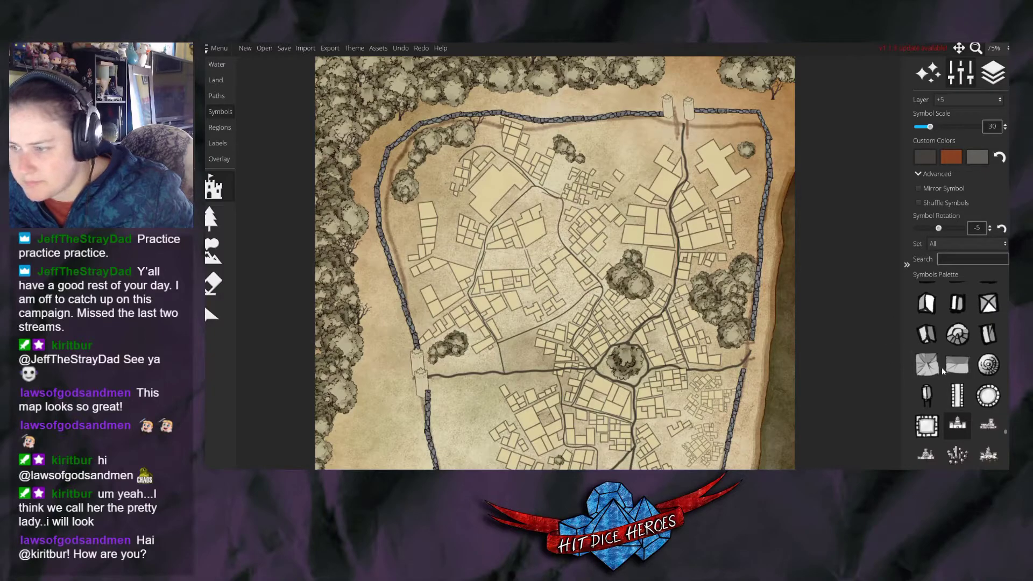
{"action": "left_click", "coordinate": [957, 333]}
{"action": "scroll", "coordinate": [523, 354], "scroll_direction": "up", "scroll_amount": 3}
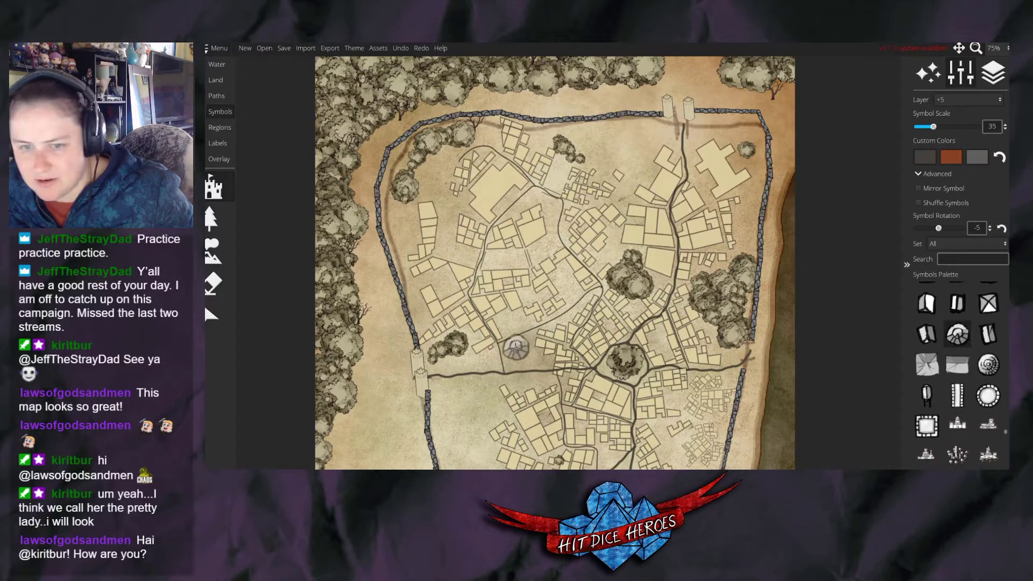
{"action": "scroll", "coordinate": [523, 354], "scroll_direction": "down", "scroll_amount": 2}
{"action": "scroll", "coordinate": [937, 351], "scroll_direction": "up", "scroll_amount": 5}
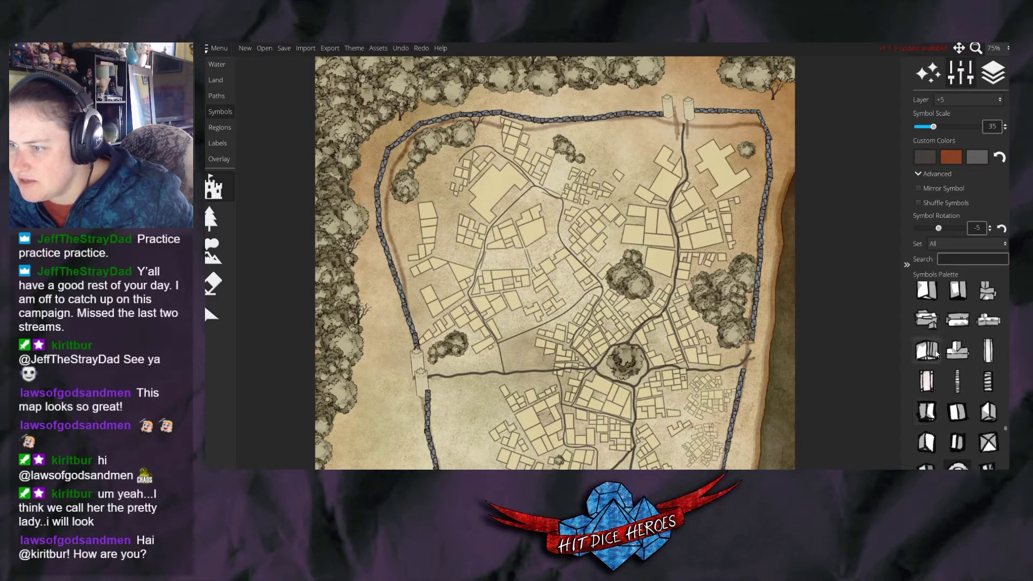
{"action": "scroll", "coordinate": [957, 323], "scroll_direction": "up", "scroll_amount": 2}
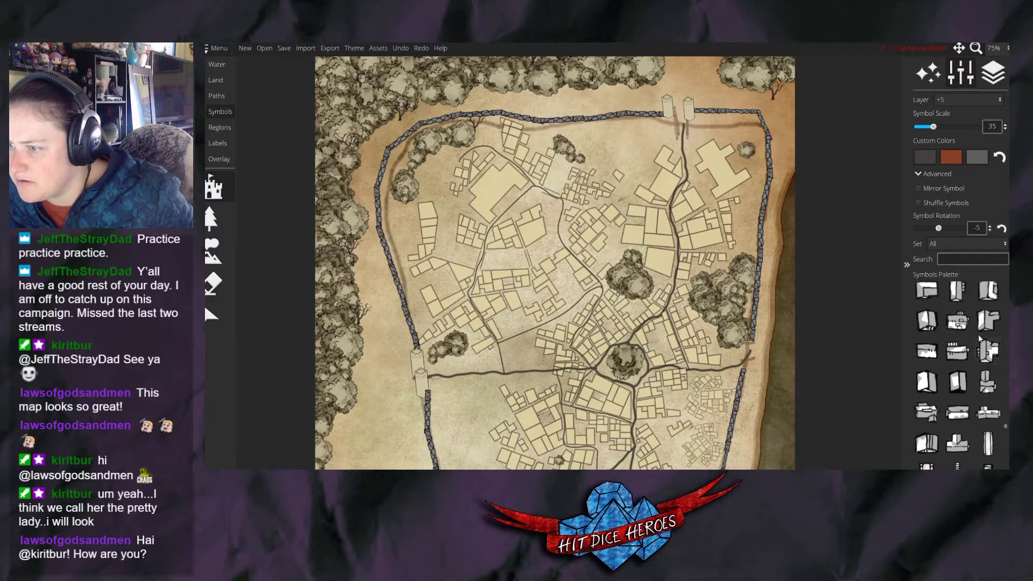
{"action": "left_click", "coordinate": [959, 323]}
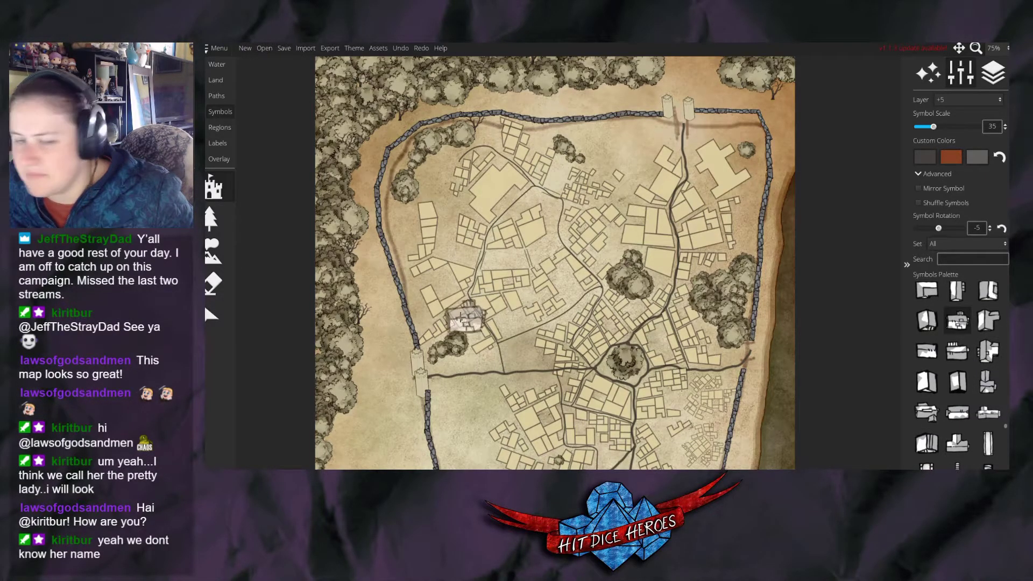
Look through the symbols palette past the top-down buildings and select the crossed swords symbol to examine.
{"action": "scroll", "coordinate": [518, 349], "scroll_direction": "down", "scroll_amount": 1}
{"action": "scroll", "coordinate": [955, 377], "scroll_direction": "down", "scroll_amount": 4}
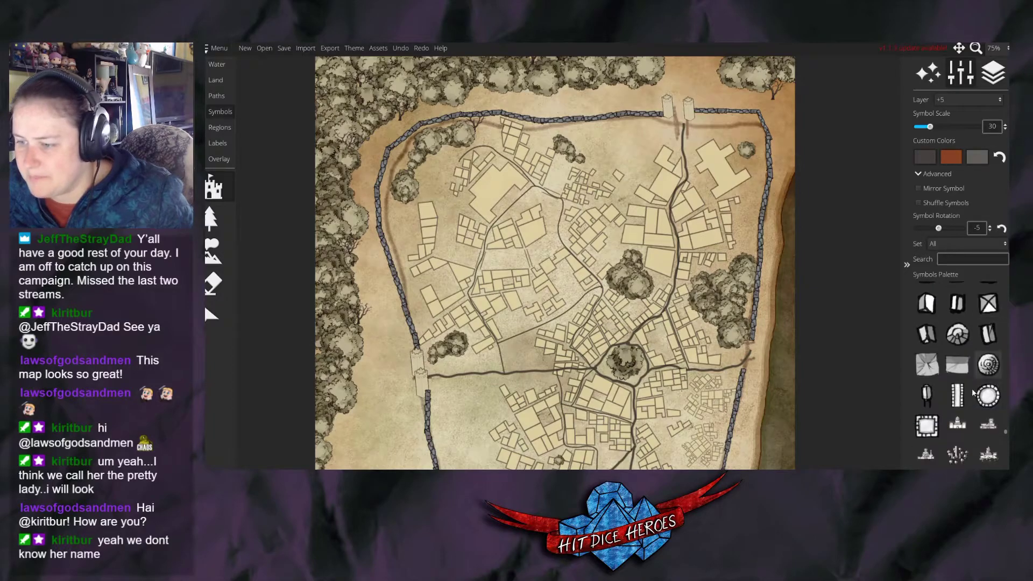
{"action": "scroll", "coordinate": [951, 392], "scroll_direction": "down", "scroll_amount": 3}
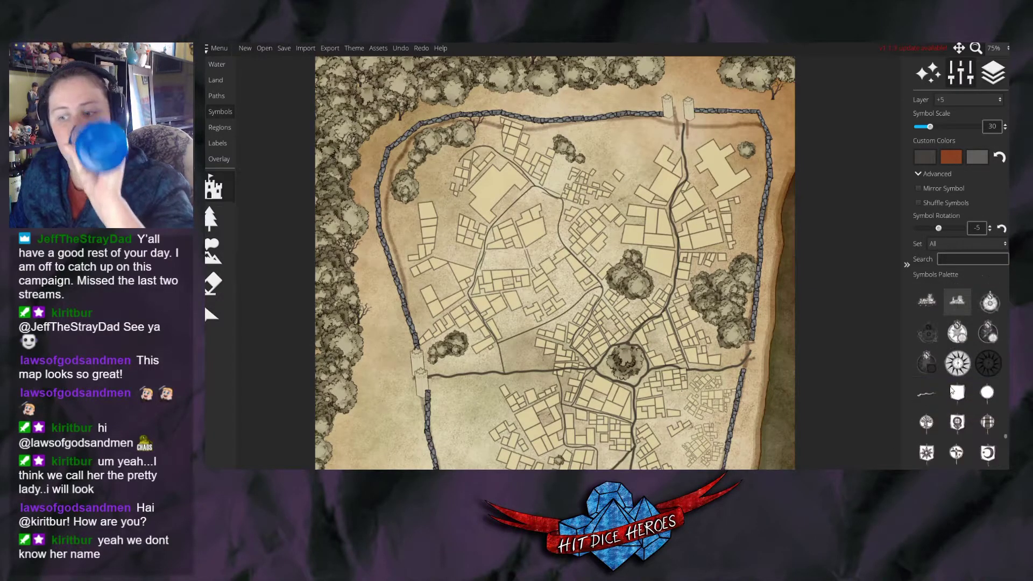
{"action": "scroll", "coordinate": [951, 391], "scroll_direction": "down", "scroll_amount": 5}
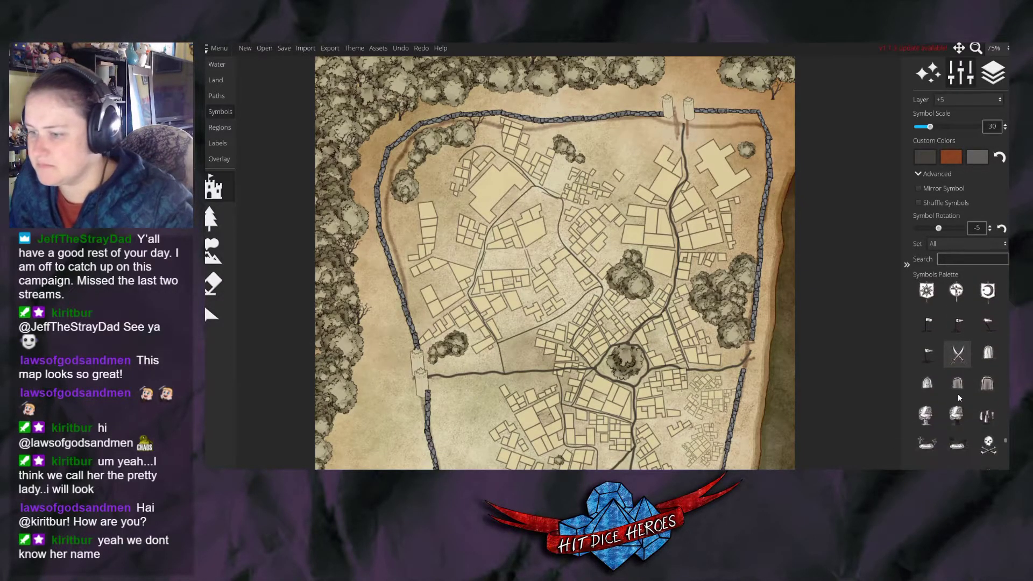
{"action": "left_click", "coordinate": [958, 330]}
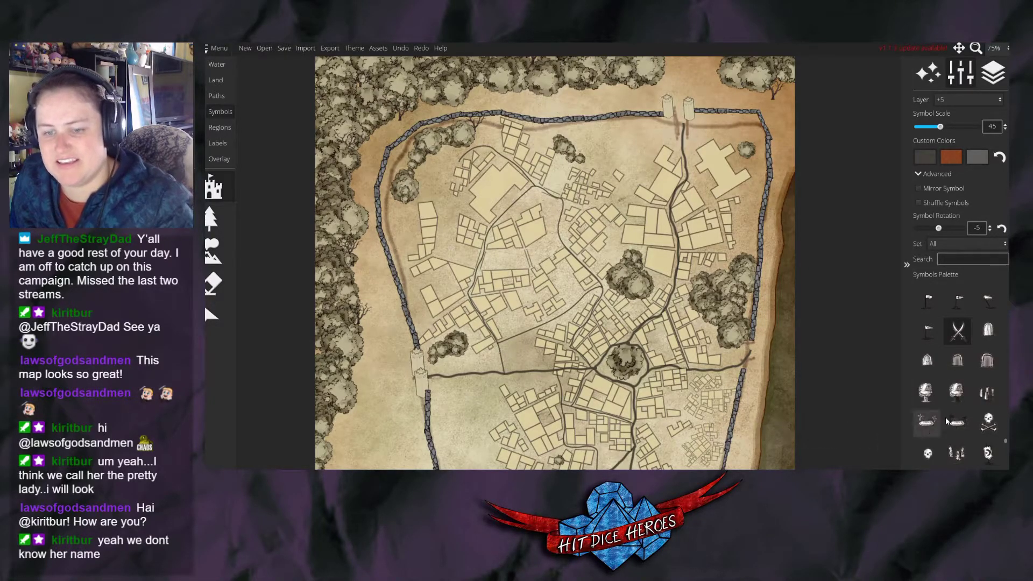
Look through the banner, glyph and stone wall symbols in the palette and select a diagonal wall segment to preview.
{"action": "scroll", "coordinate": [957, 413], "scroll_direction": "down", "scroll_amount": 1}
{"action": "scroll", "coordinate": [957, 413], "scroll_direction": "down", "scroll_amount": 5}
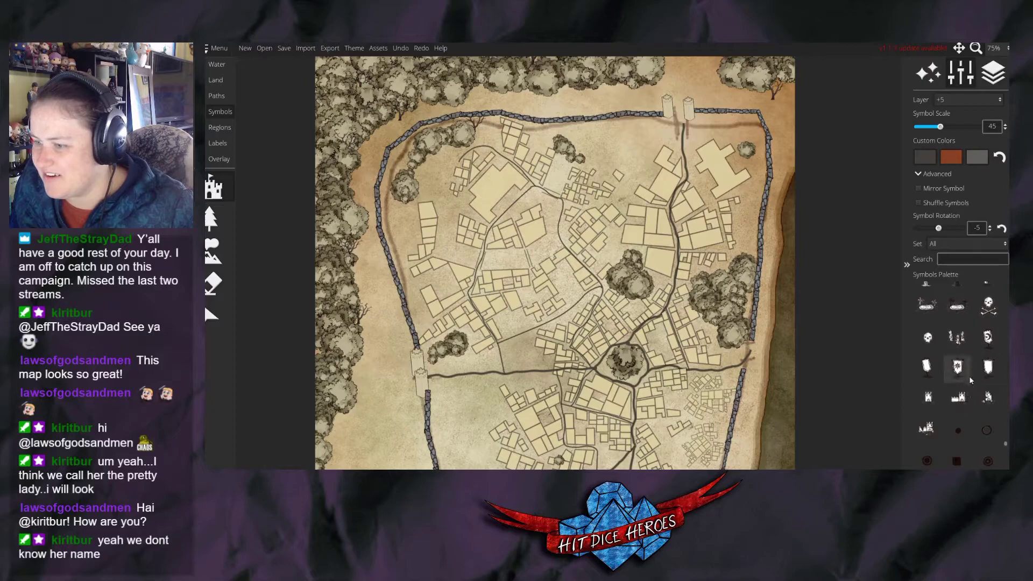
{"action": "scroll", "coordinate": [965, 390], "scroll_direction": "down", "scroll_amount": 8}
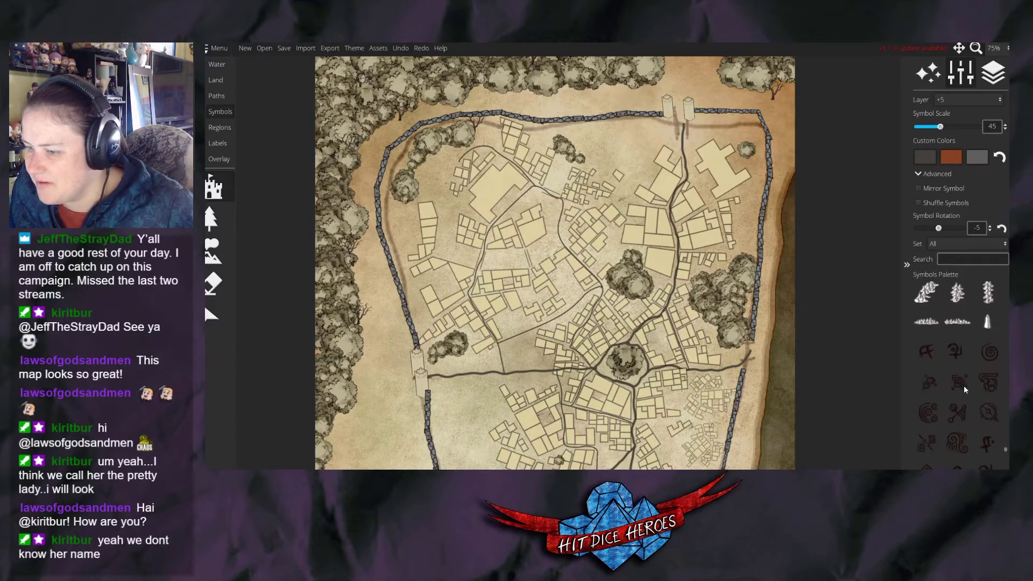
{"action": "scroll", "coordinate": [965, 390], "scroll_direction": "down", "scroll_amount": 6}
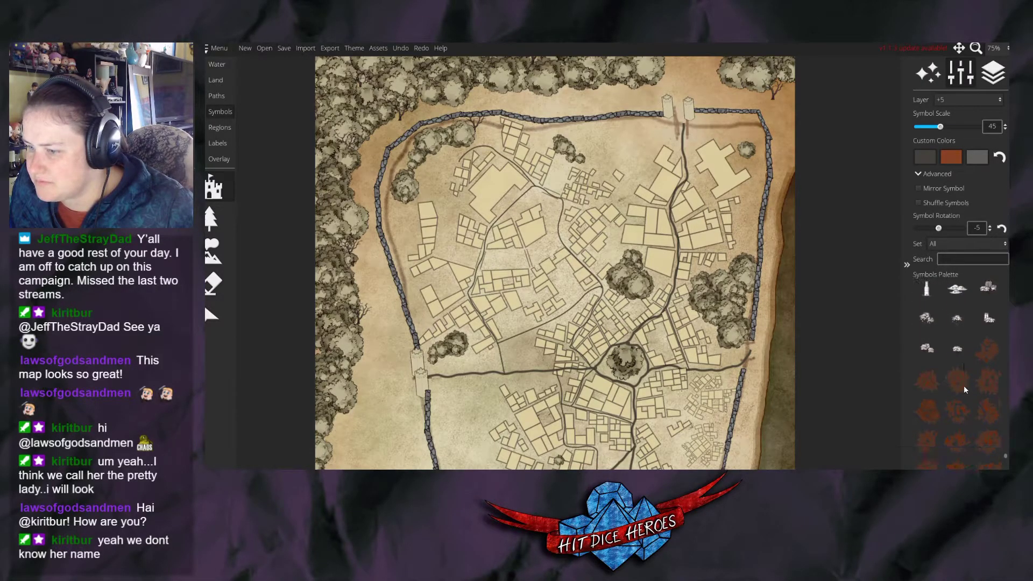
{"action": "scroll", "coordinate": [965, 390], "scroll_direction": "down", "scroll_amount": 2}
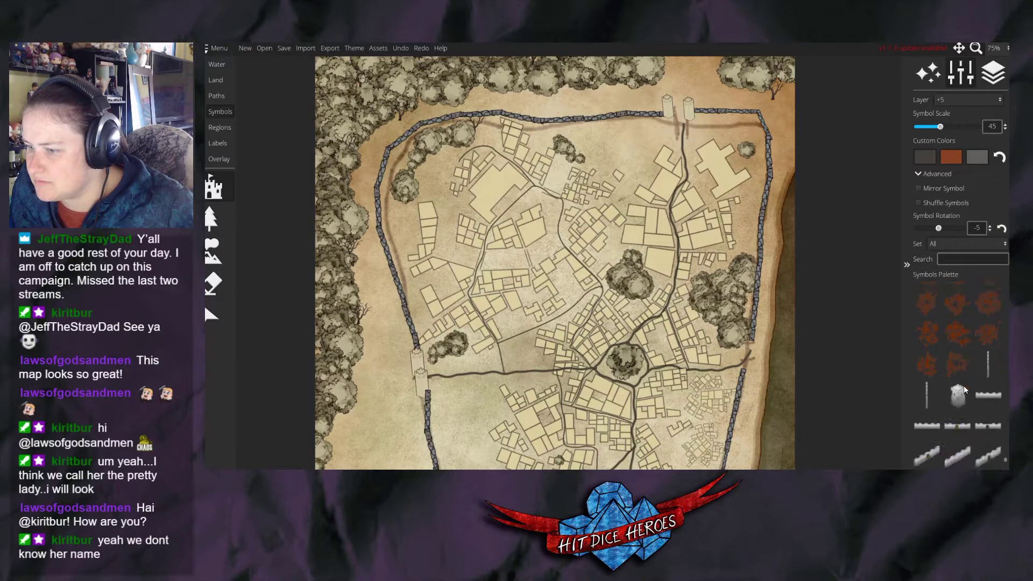
{"action": "scroll", "coordinate": [961, 395], "scroll_direction": "down", "scroll_amount": 2}
{"action": "left_click", "coordinate": [957, 386]}
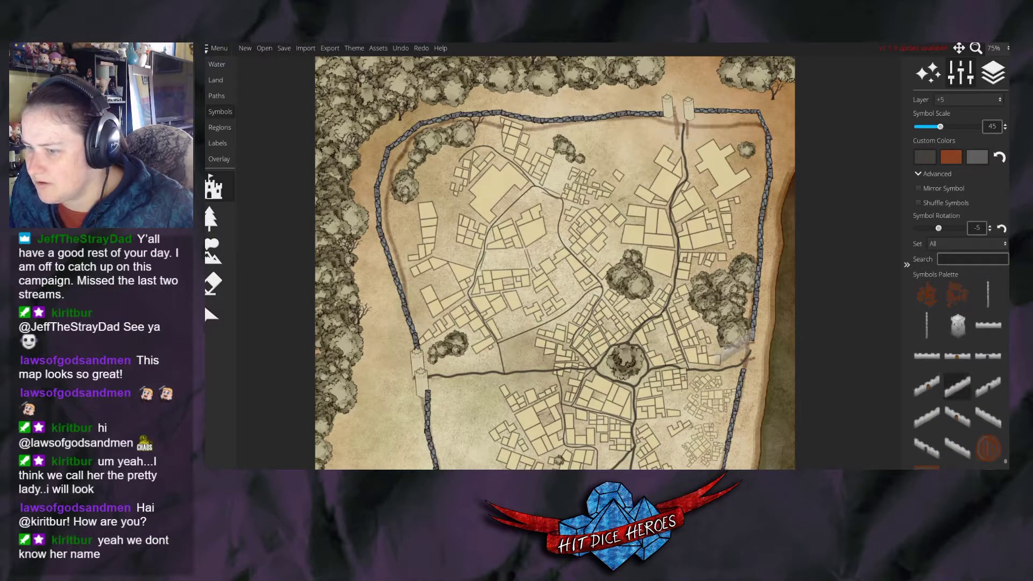
Select the flat rectangular building footprint symbol and preview it over the empty lot, reducing its scale to 25.
{"action": "scroll", "coordinate": [989, 397], "scroll_direction": "down", "scroll_amount": 4}
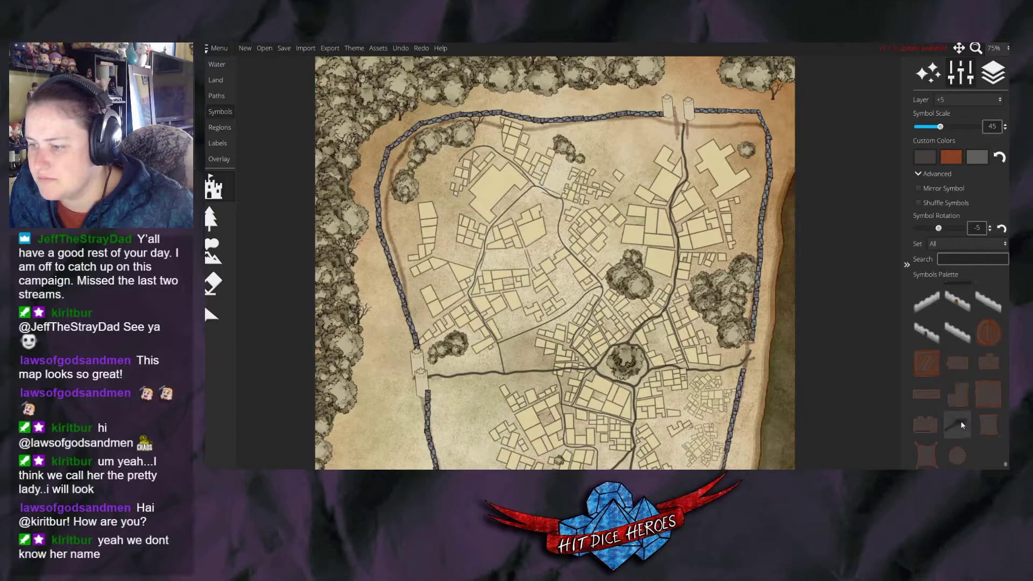
{"action": "left_click", "coordinate": [925, 422]}
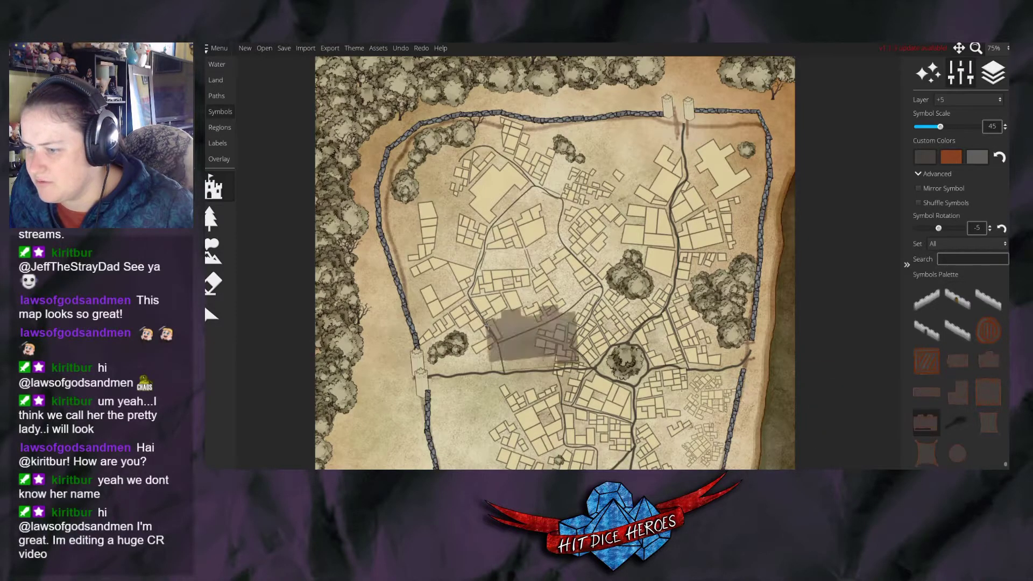
{"action": "scroll", "coordinate": [530, 350], "scroll_direction": "down", "scroll_amount": 6}
{"action": "scroll", "coordinate": [530, 351], "scroll_direction": "up", "scroll_amount": 2}
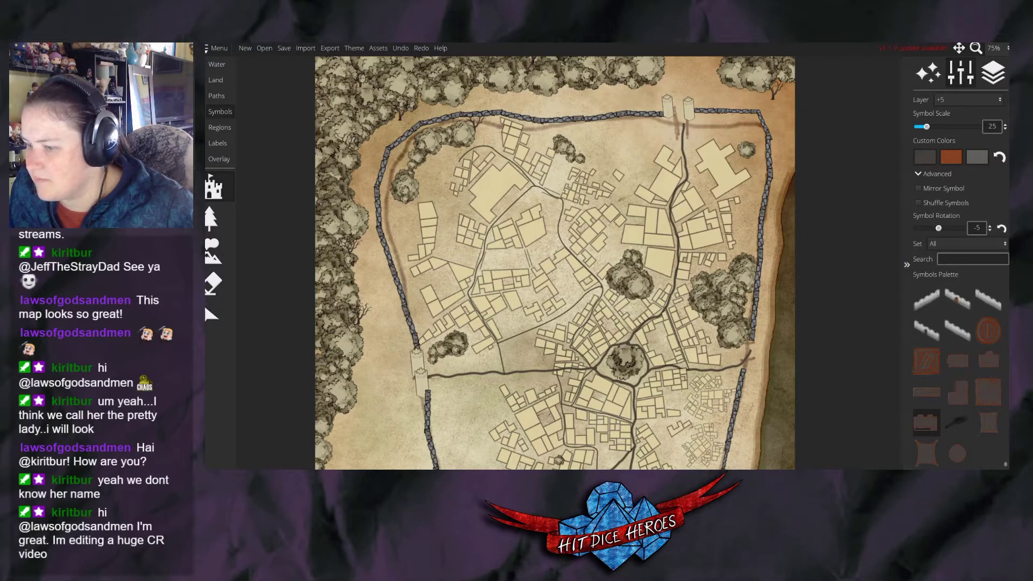
Try the dark diagonal streak symbol at scale 75 near the trees by the eastern wall and undo it.
{"action": "left_click", "coordinate": [951, 433]}
{"action": "scroll", "coordinate": [663, 247], "scroll_direction": "up", "scroll_amount": 10}
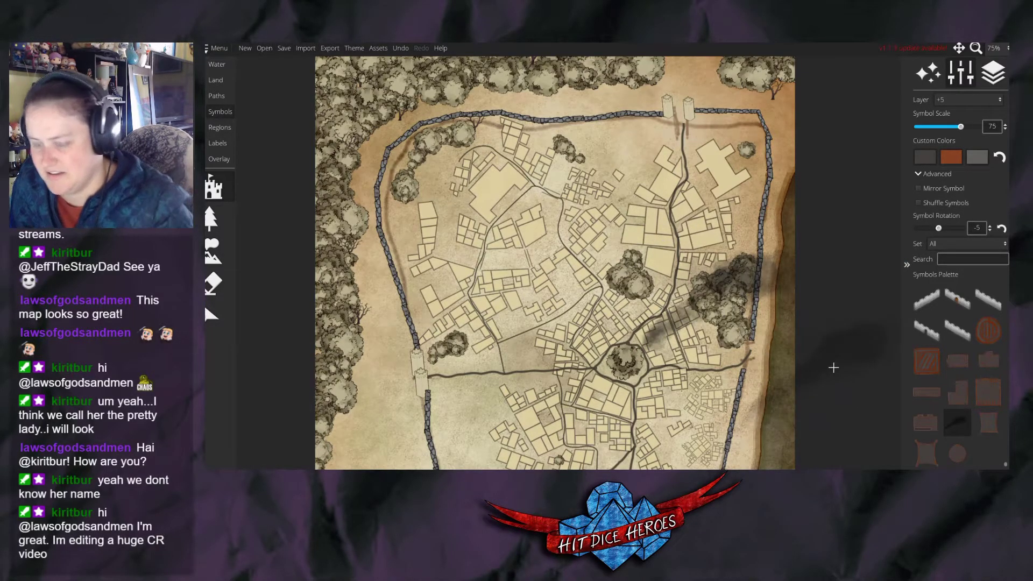
{"action": "key", "text": "ctrl+z"}
Go back through the symbols palette, select the dark red square symbol, and set its scale to 100.
{"action": "scroll", "coordinate": [989, 364], "scroll_direction": "up", "scroll_amount": 3}
{"action": "scroll", "coordinate": [984, 371], "scroll_direction": "up", "scroll_amount": 5}
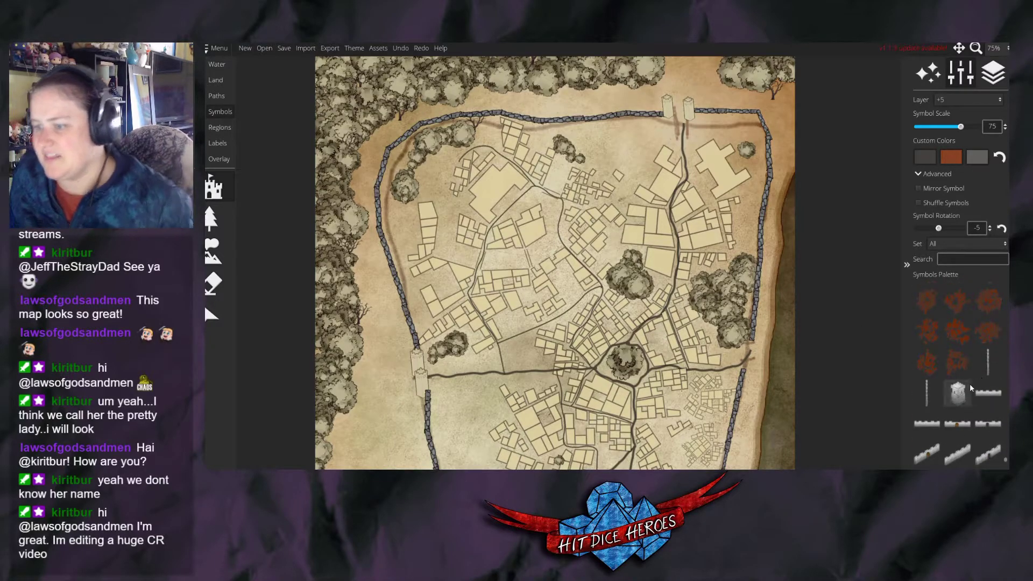
{"action": "scroll", "coordinate": [976, 388], "scroll_direction": "up", "scroll_amount": 3}
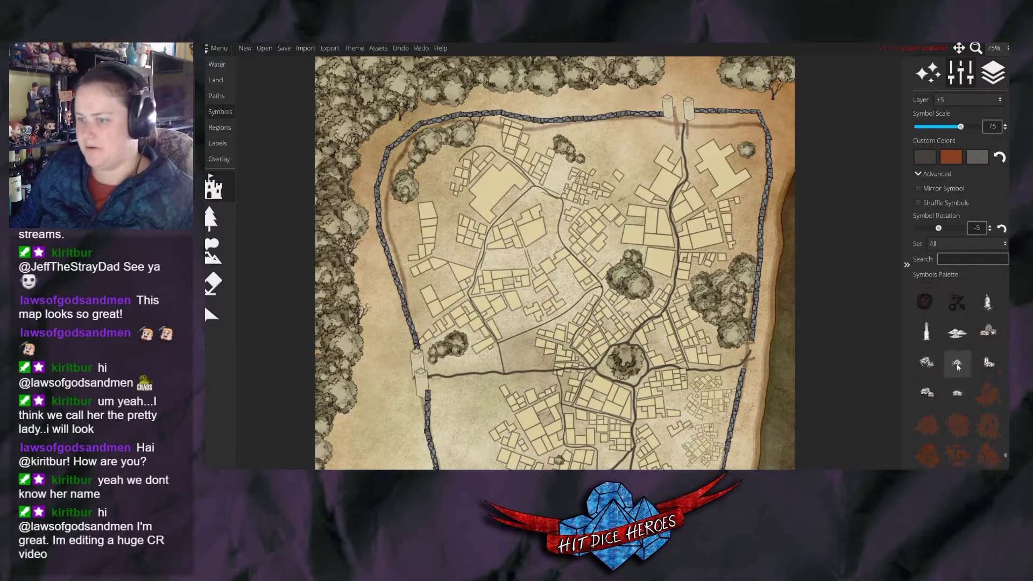
{"action": "scroll", "coordinate": [984, 339], "scroll_direction": "up", "scroll_amount": 5}
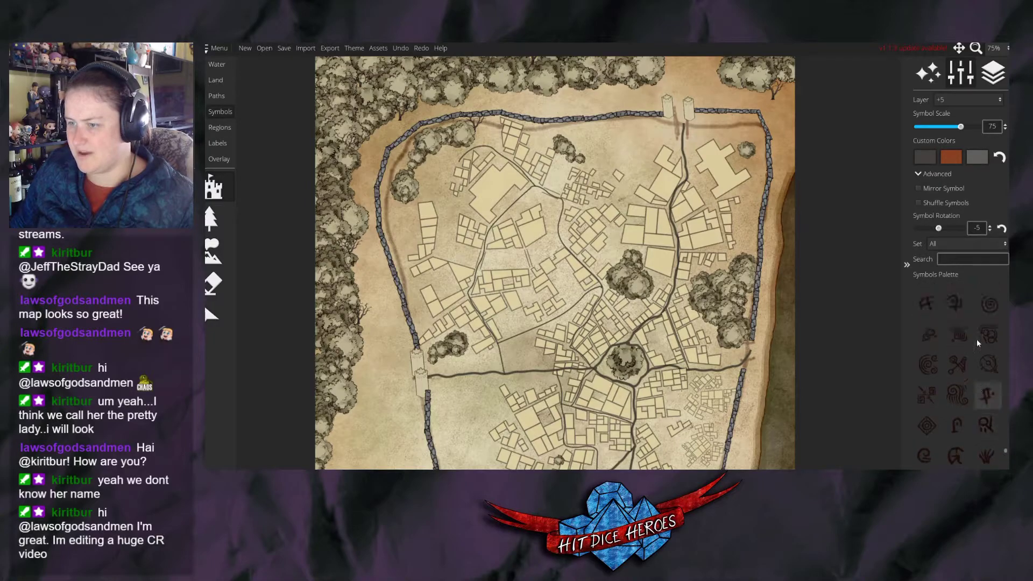
{"action": "left_click", "coordinate": [958, 389]}
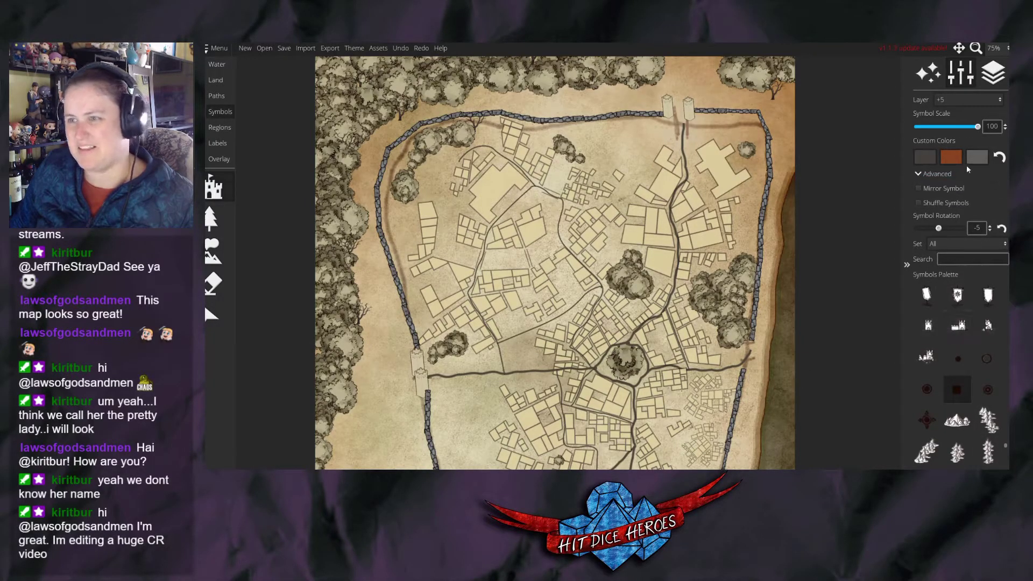
Set the second custom symbol colour to olive green dd6f701e and save it as a colour preset.
{"action": "left_click", "coordinate": [951, 157]}
{"action": "left_click_drag", "start_coordinate": [935, 58], "coordinate": [935, 75]}
{"action": "mouse_move", "coordinate": [860, 123]}
{"action": "left_mouse_down"}
{"action": "mouse_move", "coordinate": [834, 127]}
{"action": "mouse_move", "coordinate": [848, 141]}
{"action": "mouse_move", "coordinate": [893, 117]}
{"action": "left_mouse_up"}
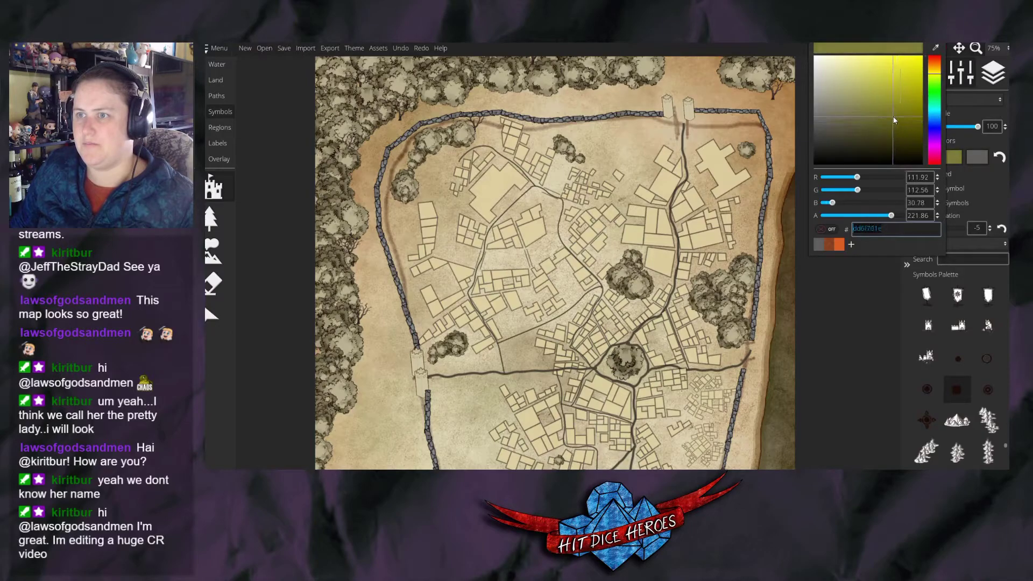
{"action": "left_click", "coordinate": [852, 245]}
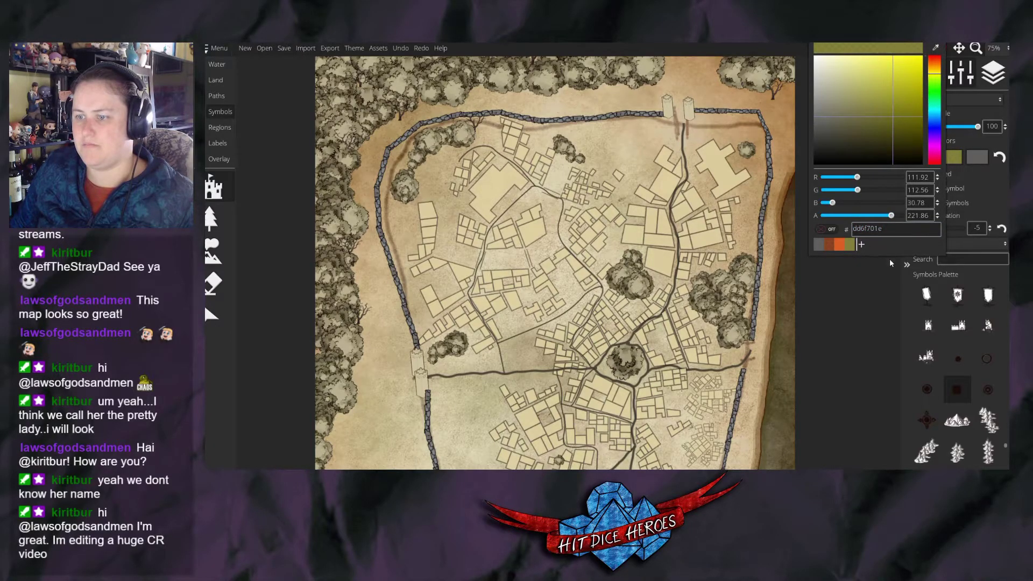
{"action": "left_click", "coordinate": [973, 168]}
{"action": "left_click", "coordinate": [953, 157]}
{"action": "left_click", "coordinate": [975, 186]}
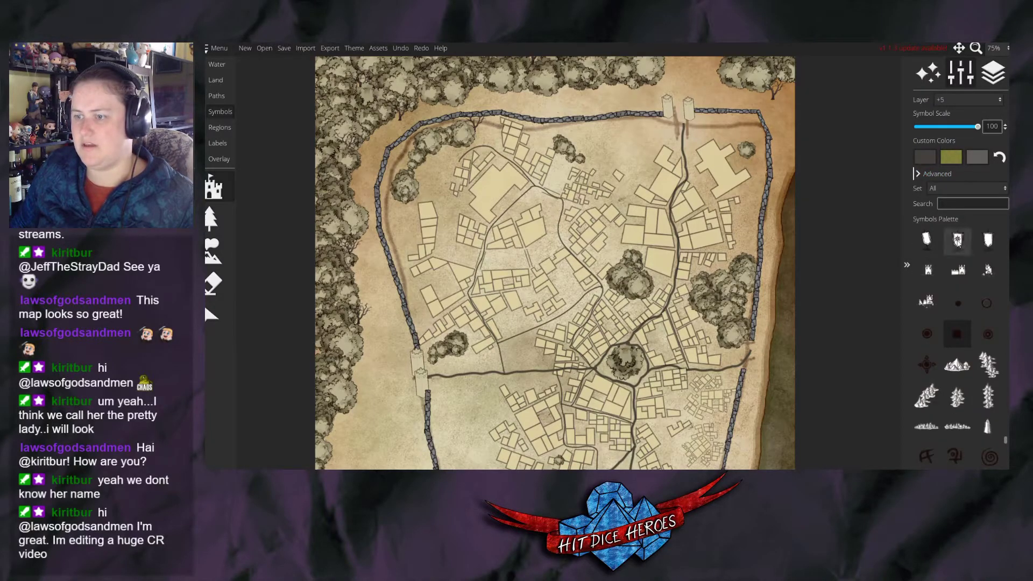
{"action": "left_click", "coordinate": [950, 162]}
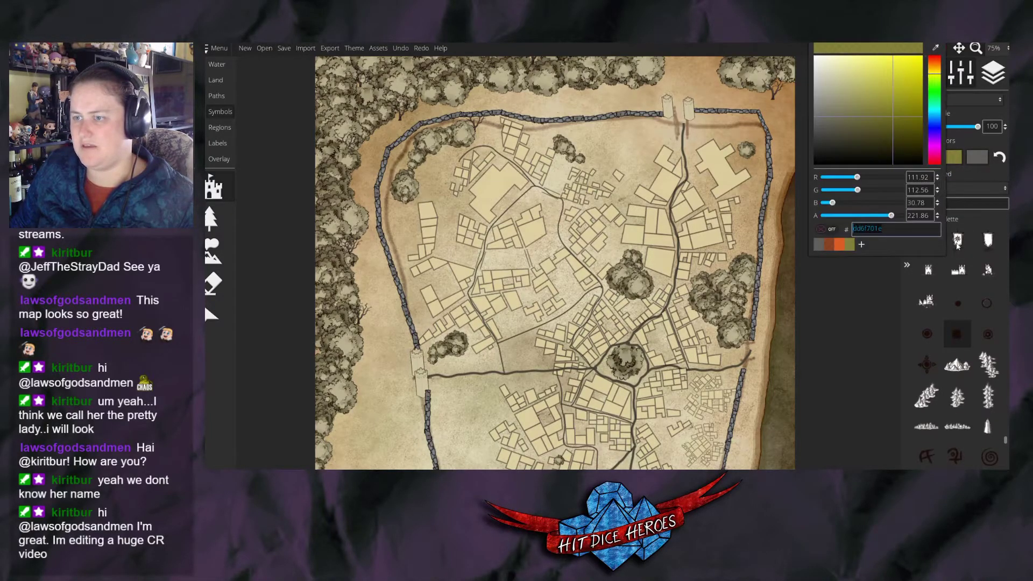
{"action": "left_click", "coordinate": [953, 323]}
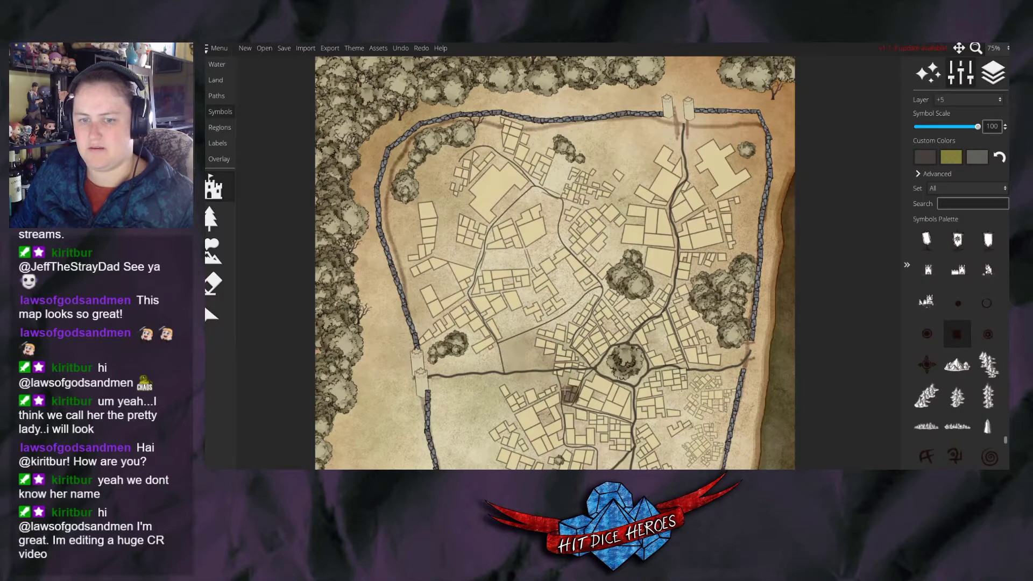
Try the dark square symbol at scale 100 on the empty lot west of the round plaza and undo it.
{"action": "left_click", "coordinate": [516, 358]}
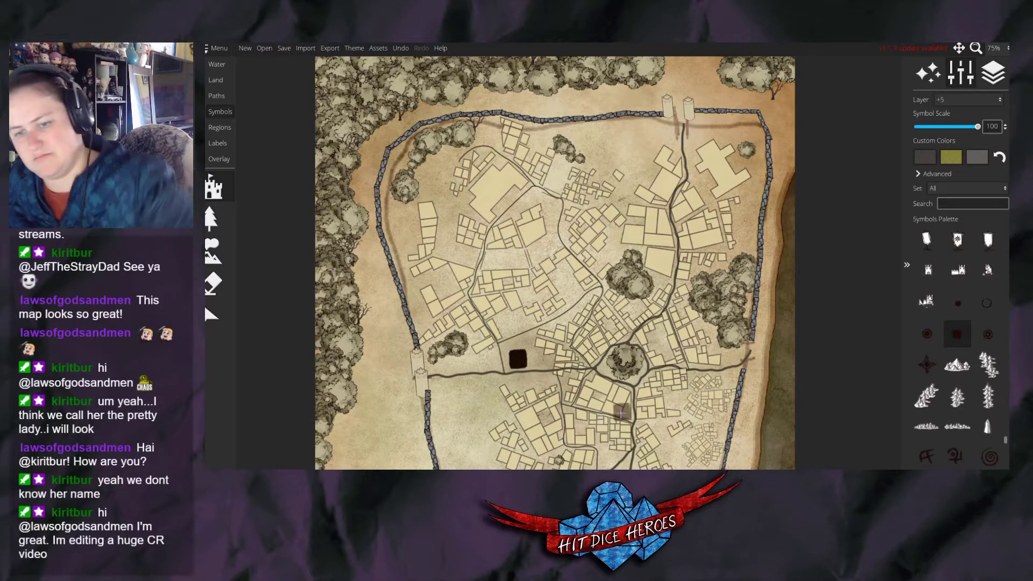
{"action": "key", "text": "ctrl+z"}
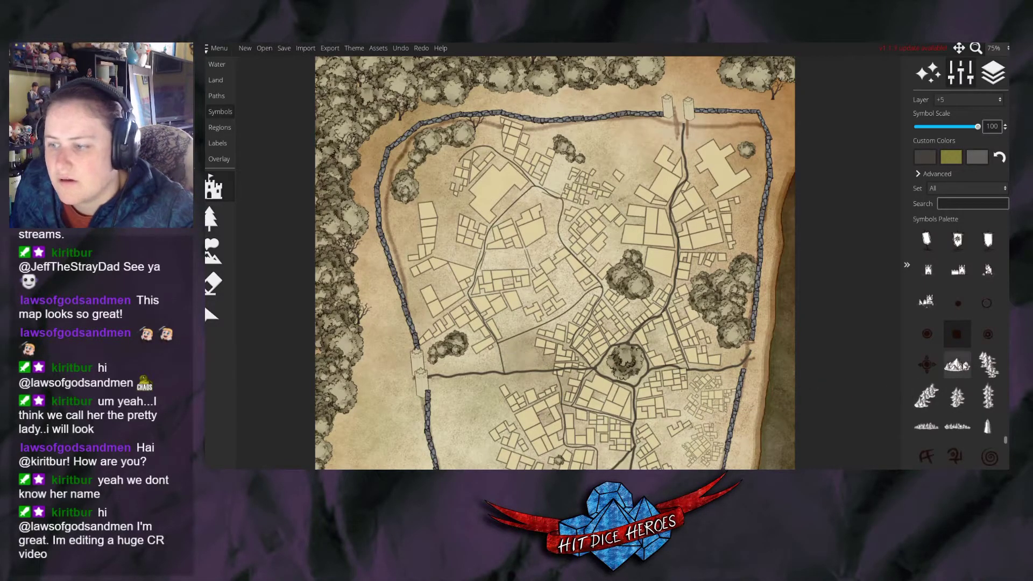
{"action": "scroll", "coordinate": [993, 308], "scroll_direction": "up", "scroll_amount": 5}
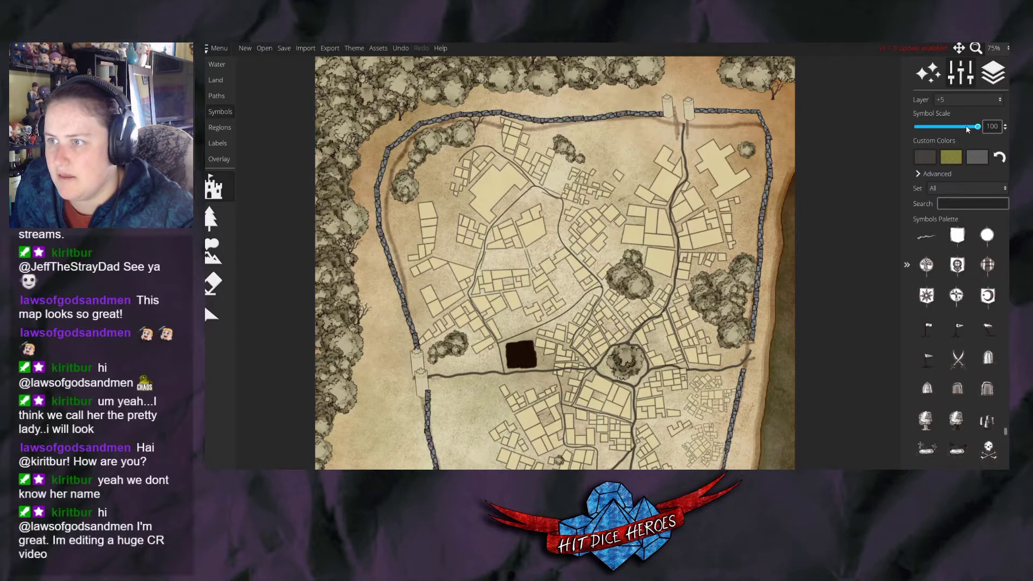
Reset the custom symbol colours, then make the first rust orange and the second the saved olive green dd6f701e.
{"action": "left_click", "coordinate": [916, 174]}
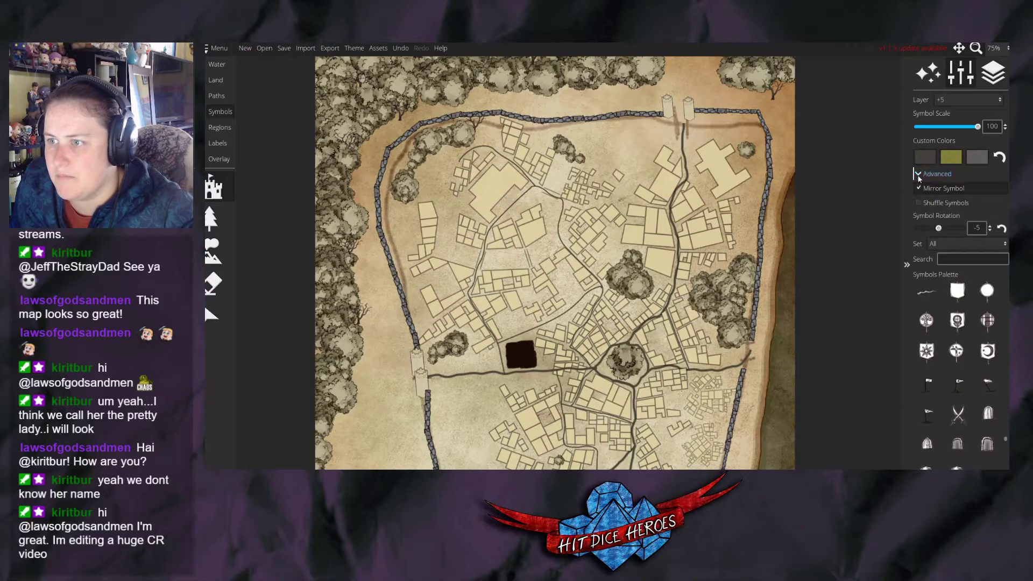
{"action": "left_click", "coordinate": [918, 174]}
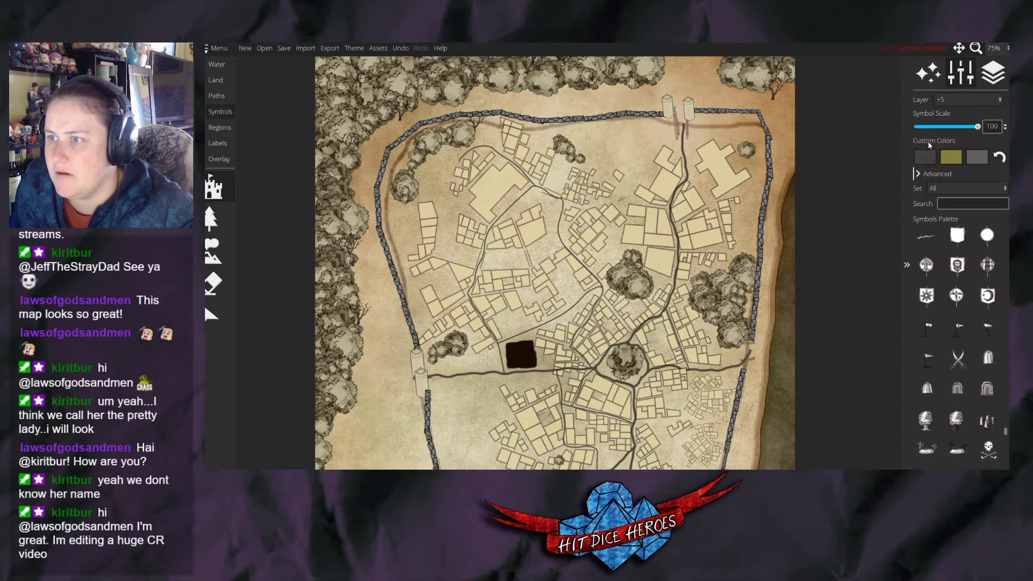
{"action": "left_click", "coordinate": [1000, 158]}
{"action": "left_click", "coordinate": [950, 160]}
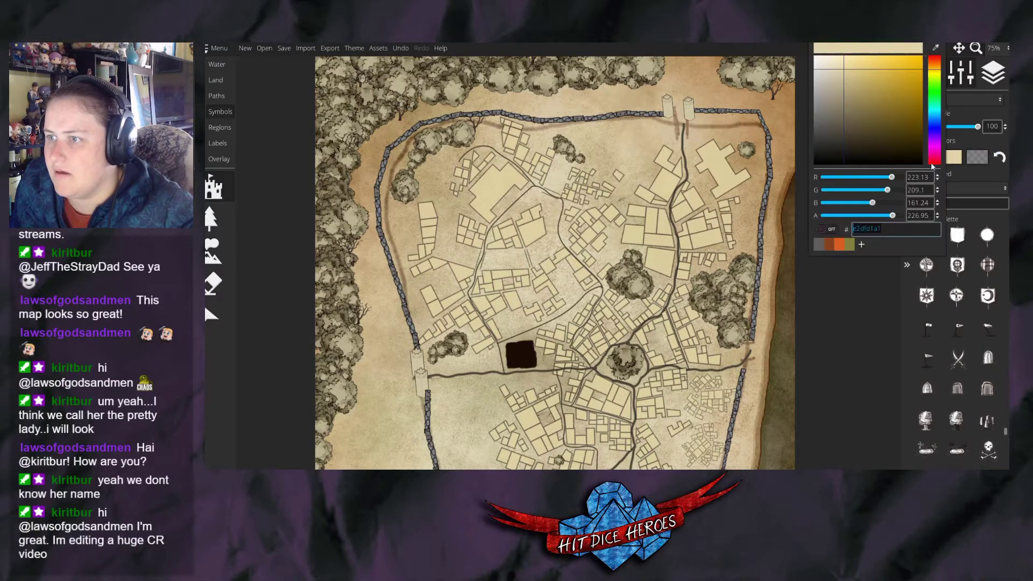
{"action": "left_click", "coordinate": [851, 245]}
{"action": "left_click", "coordinate": [822, 229]}
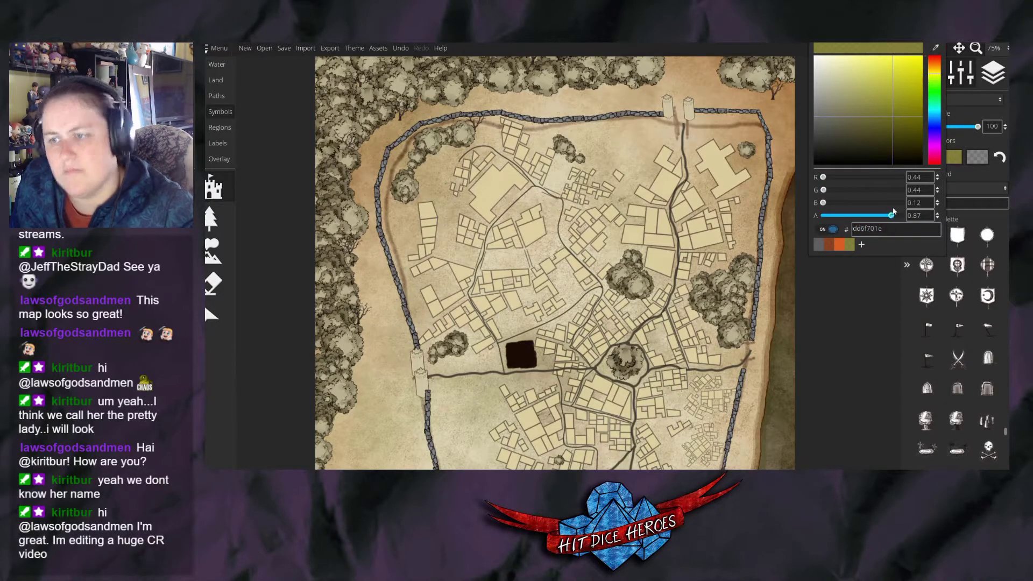
{"action": "key", "text": "Escape"}
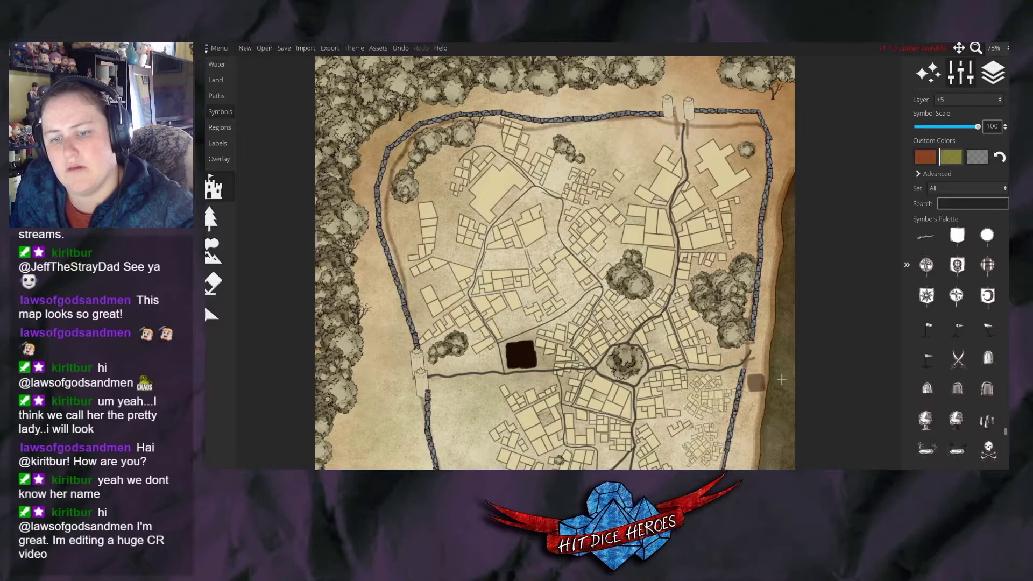
Undo the dark squares stamped on the empty lot.
{"action": "scroll", "coordinate": [957, 309], "scroll_direction": "up", "scroll_amount": 4}
{"action": "key", "text": "ctrl+z"}
{"action": "key", "text": "ctrl+z"}
{"action": "key", "text": "ctrl+z"}
{"action": "key", "text": "ctrl+z"}
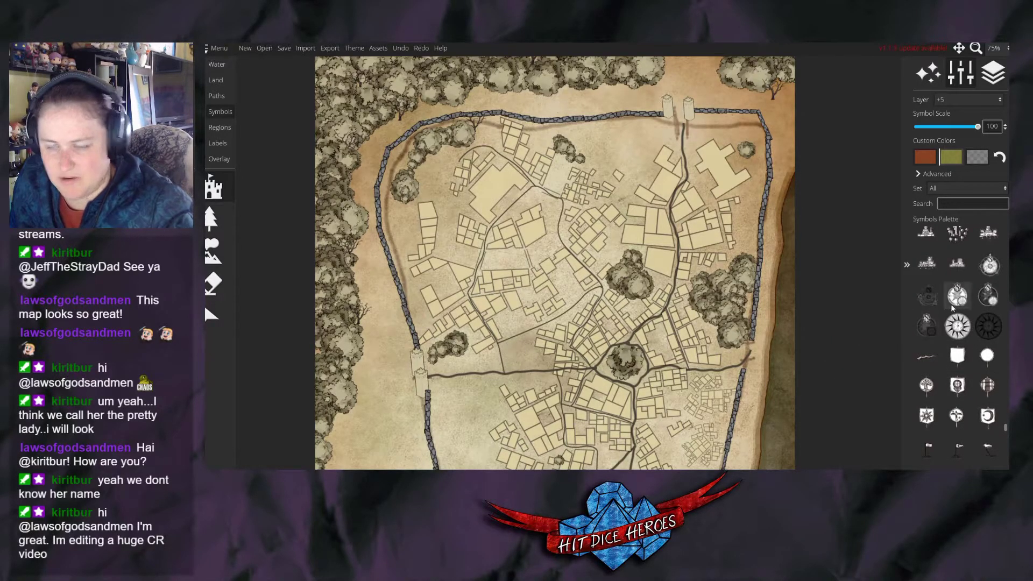
Look through the house, tower, market stall and desert building symbols in the palette for a landmark building.
{"action": "scroll", "coordinate": [953, 305], "scroll_direction": "up", "scroll_amount": 5}
{"action": "scroll", "coordinate": [960, 296], "scroll_direction": "up", "scroll_amount": 6}
{"action": "scroll", "coordinate": [952, 323], "scroll_direction": "up", "scroll_amount": 7}
{"action": "scroll", "coordinate": [957, 341], "scroll_direction": "up", "scroll_amount": 4}
{"action": "scroll", "coordinate": [957, 330], "scroll_direction": "up", "scroll_amount": 6}
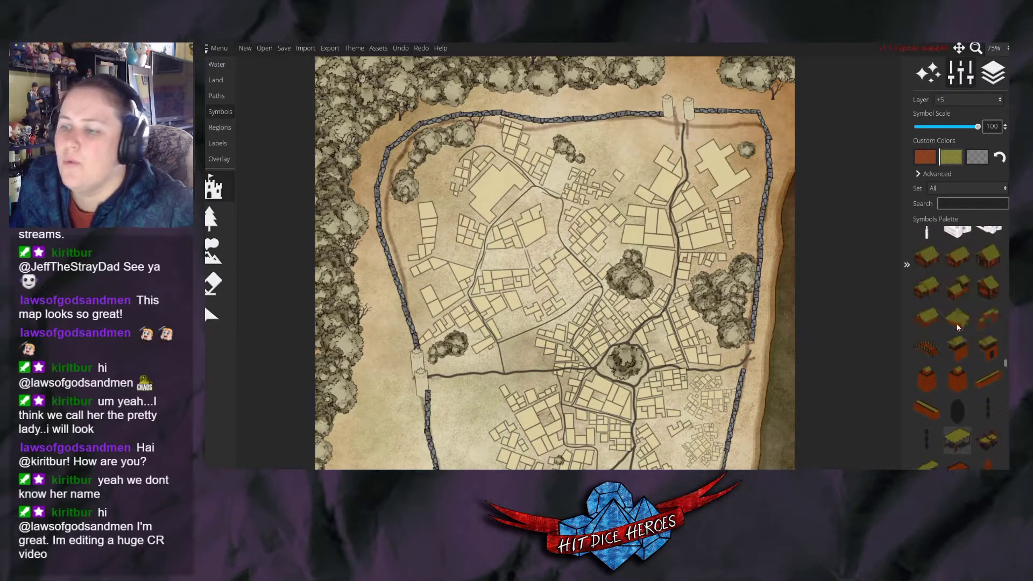
{"action": "scroll", "coordinate": [958, 323], "scroll_direction": "up", "scroll_amount": 4}
{"action": "scroll", "coordinate": [955, 333], "scroll_direction": "up", "scroll_amount": 2}
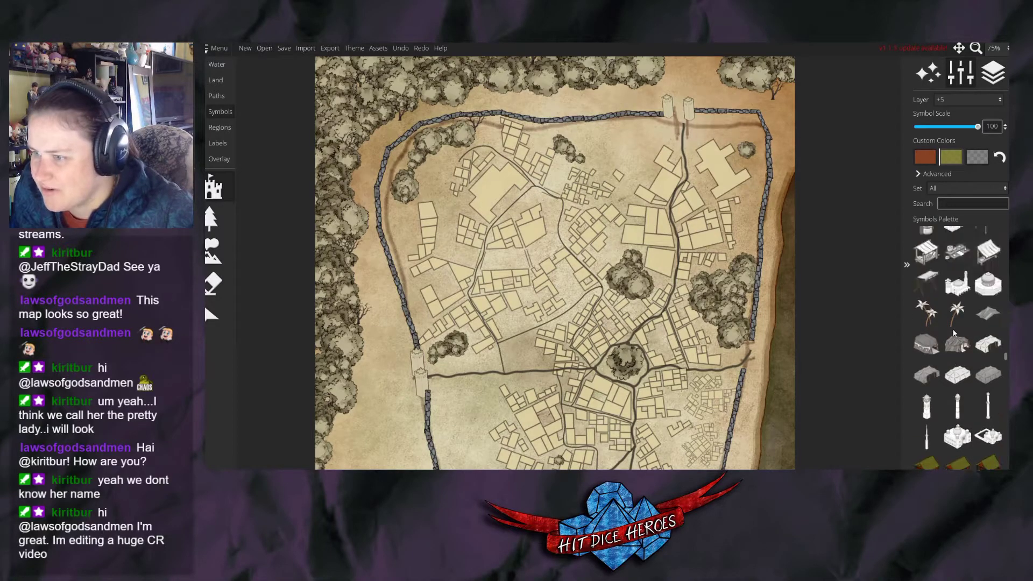
{"action": "scroll", "coordinate": [961, 309], "scroll_direction": "up", "scroll_amount": 5}
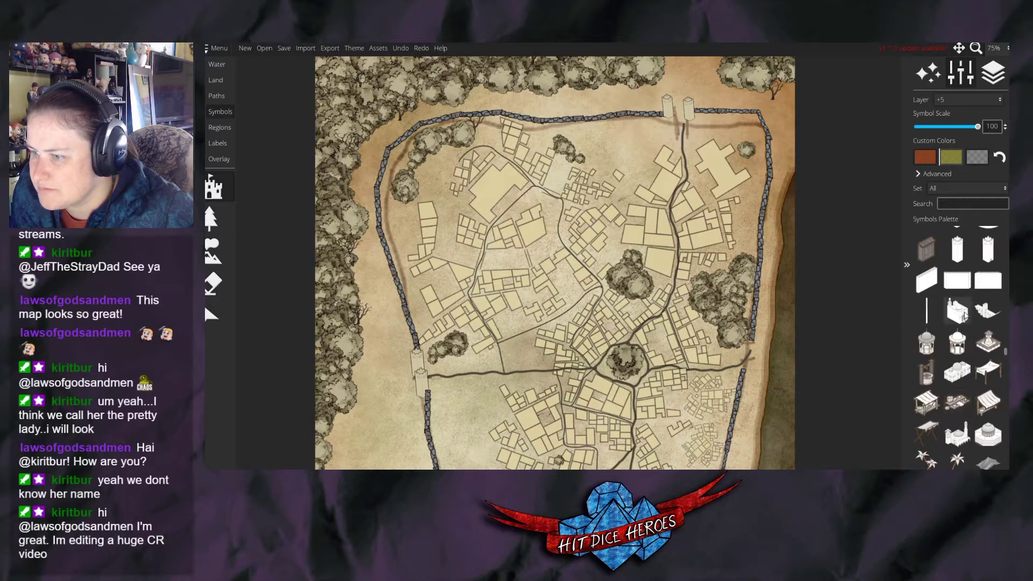
{"action": "scroll", "coordinate": [961, 315], "scroll_direction": "up", "scroll_amount": 4}
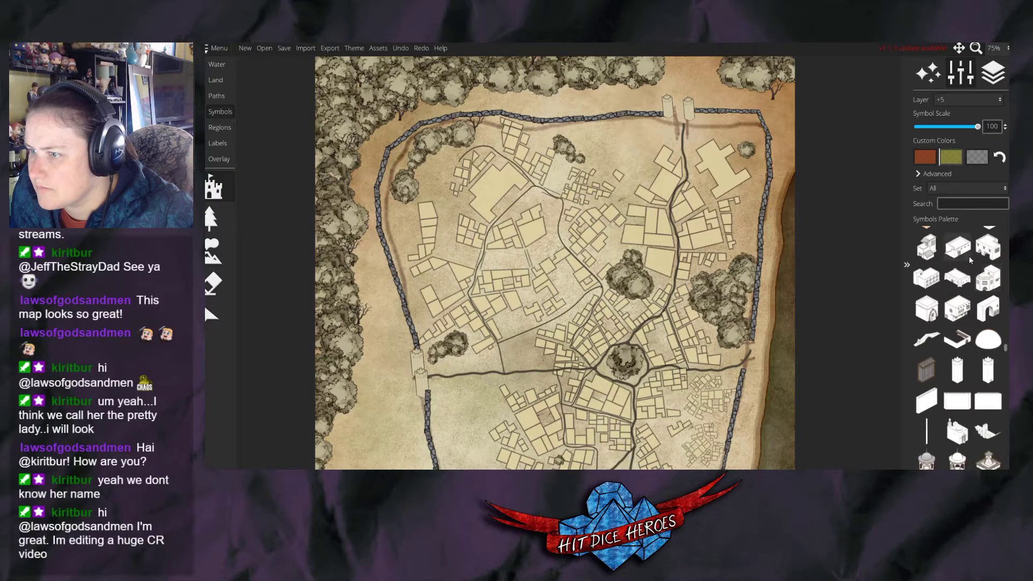
Try several uncoloured desert building symbols over the empty lot, varying the symbol scale between 95 and 65.
{"action": "left_click", "coordinate": [936, 282]}
{"action": "scroll", "coordinate": [534, 345], "scroll_direction": "down", "scroll_amount": 1}
{"action": "left_click", "coordinate": [926, 308]}
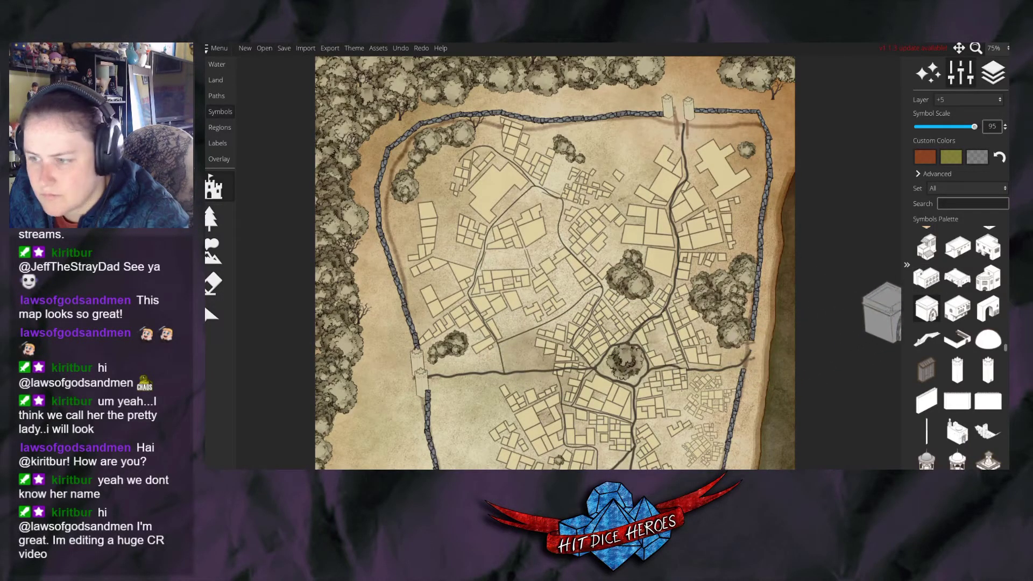
{"action": "left_click", "coordinate": [954, 288]}
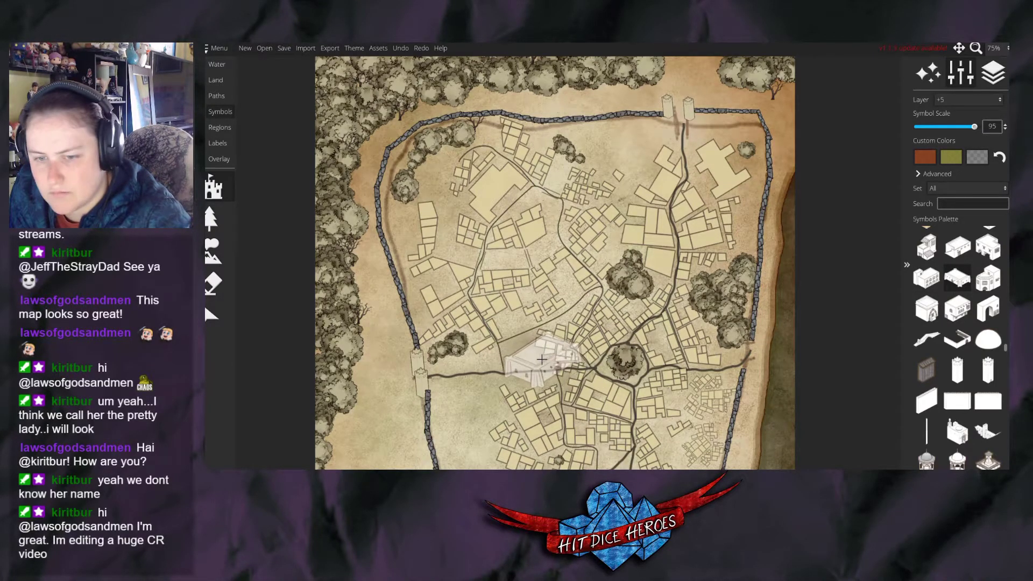
{"action": "scroll", "coordinate": [526, 352], "scroll_direction": "down", "scroll_amount": 3}
{"action": "scroll", "coordinate": [526, 353], "scroll_direction": "down", "scroll_amount": 3}
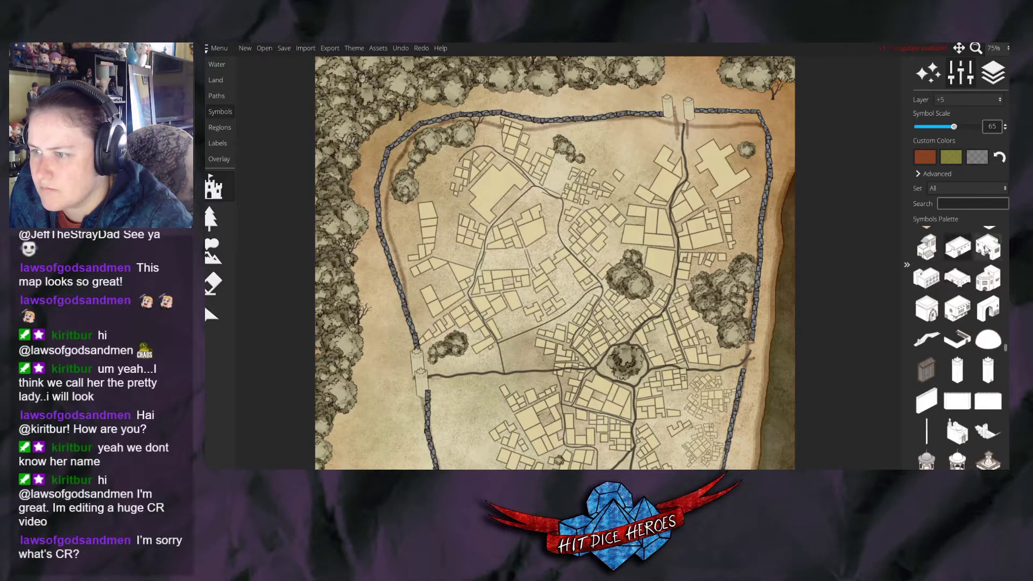
{"action": "scroll", "coordinate": [502, 359], "scroll_direction": "up", "scroll_amount": 2}
{"action": "scroll", "coordinate": [921, 311], "scroll_direction": "up", "scroll_amount": 2}
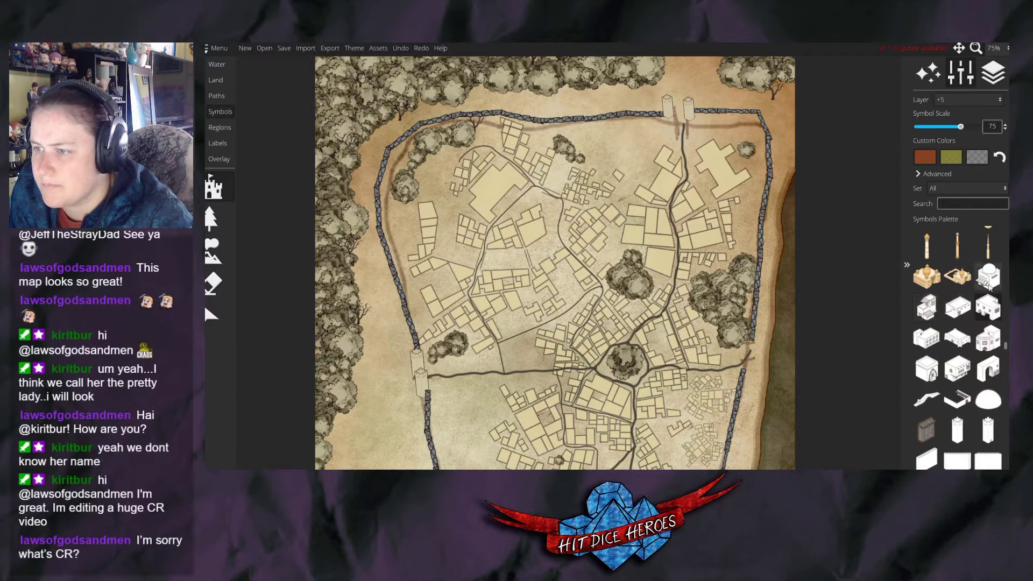
Try the sand-coloured domed palace symbol at scale 25 on the empty lot and undo it.
{"action": "left_click", "coordinate": [939, 280]}
{"action": "scroll", "coordinate": [944, 285], "scroll_direction": "up", "scroll_amount": 2}
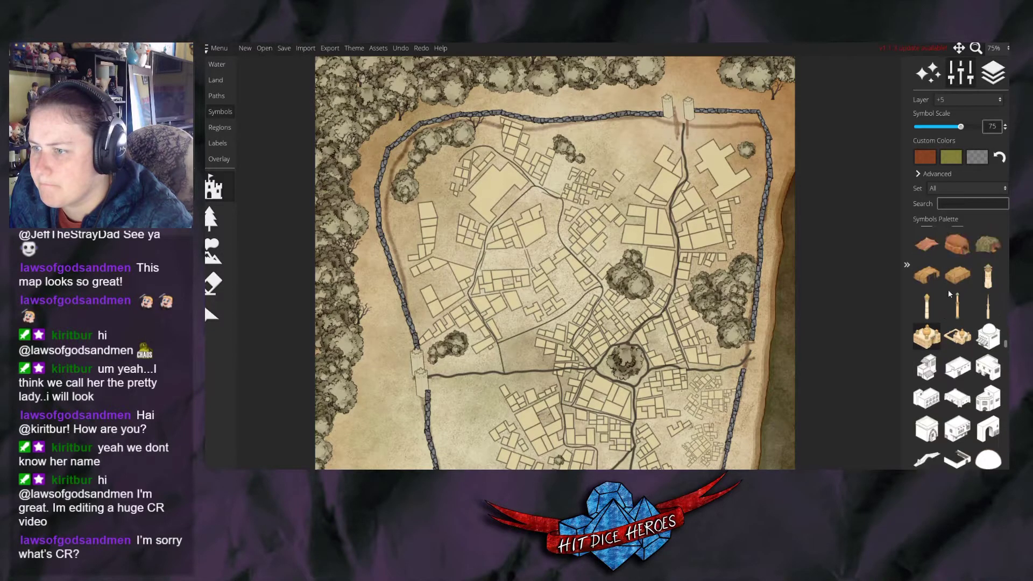
{"action": "scroll", "coordinate": [515, 340], "scroll_direction": "down", "scroll_amount": 5}
{"action": "scroll", "coordinate": [515, 340], "scroll_direction": "down", "scroll_amount": 6}
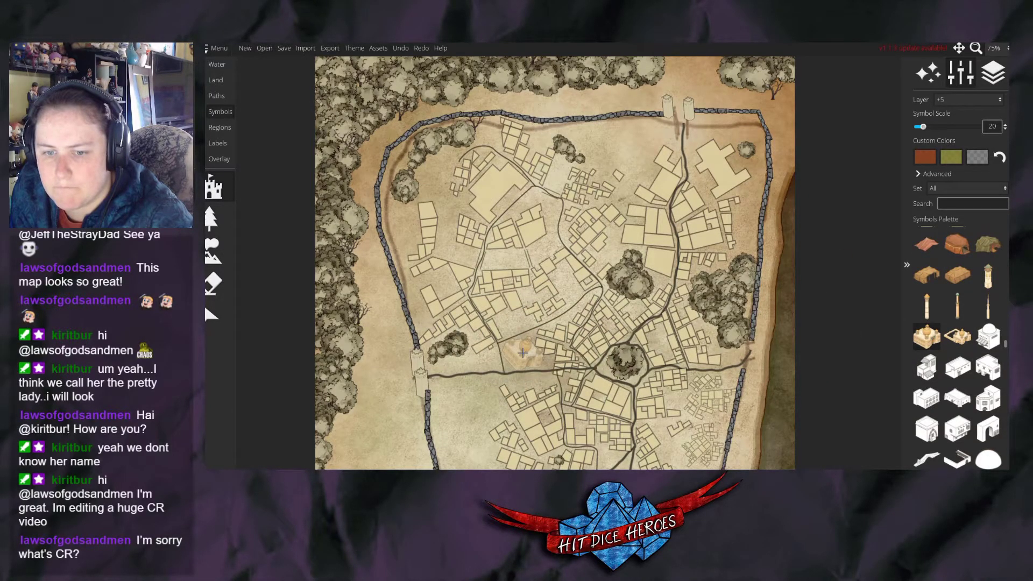
{"action": "scroll", "coordinate": [523, 353], "scroll_direction": "up", "scroll_amount": 1}
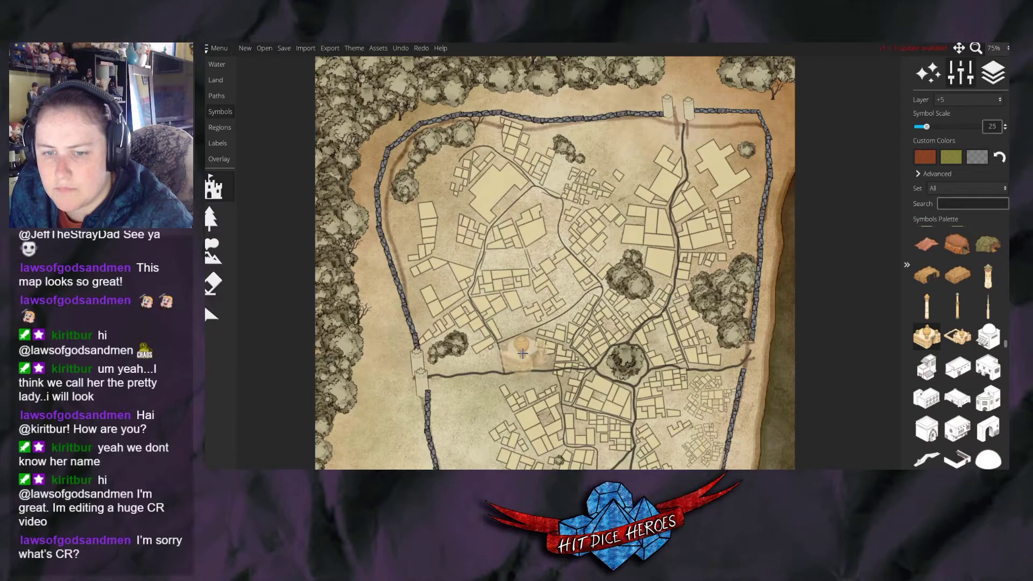
{"action": "left_click", "coordinate": [522, 353]}
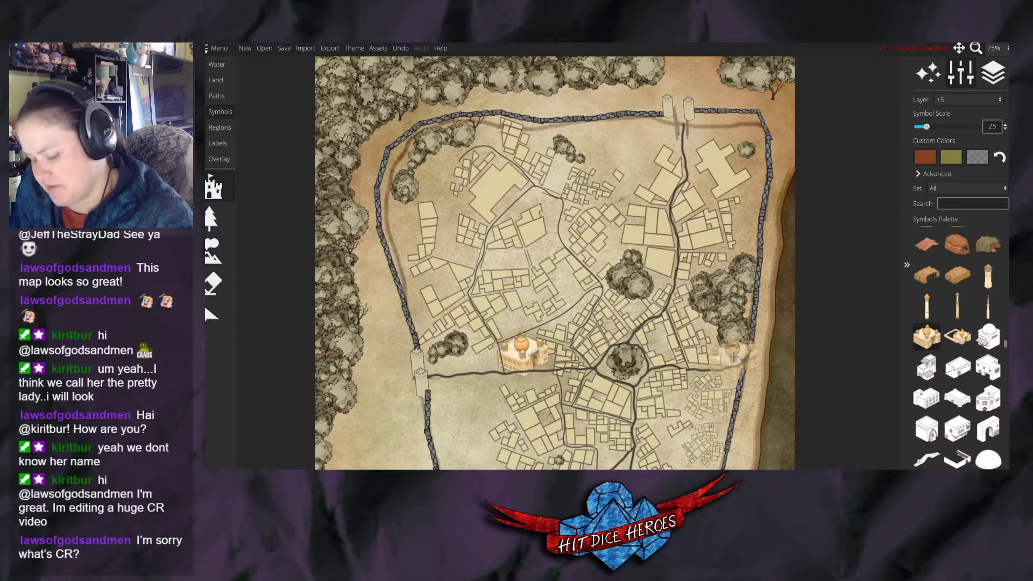
{"action": "key", "text": "ctrl+z"}
Try the sand-coloured domed building with a slender tower at scale 35 on the empty lot and undo it.
{"action": "scroll", "coordinate": [961, 283], "scroll_direction": "up", "scroll_amount": 2}
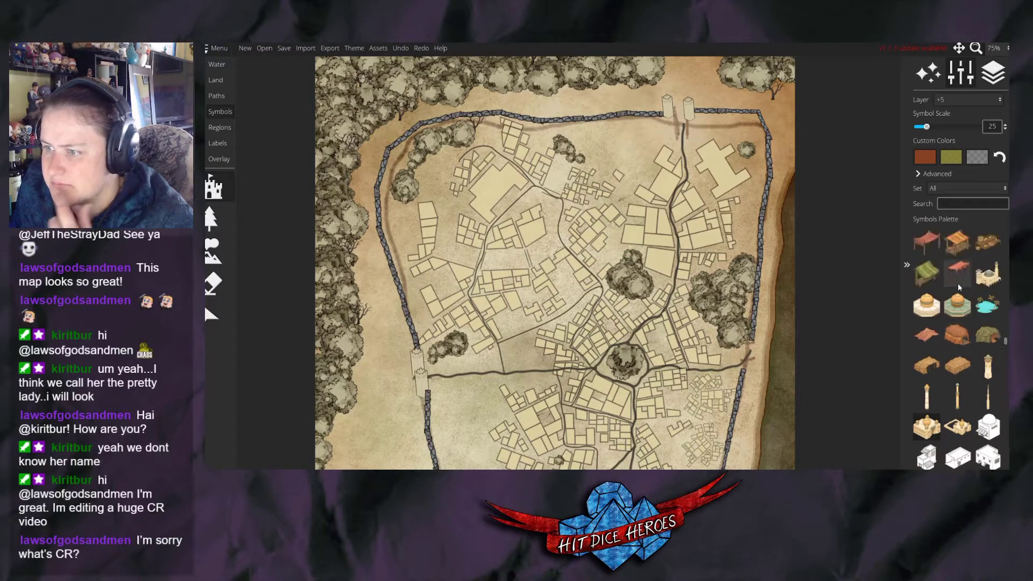
{"action": "left_click", "coordinate": [988, 281]}
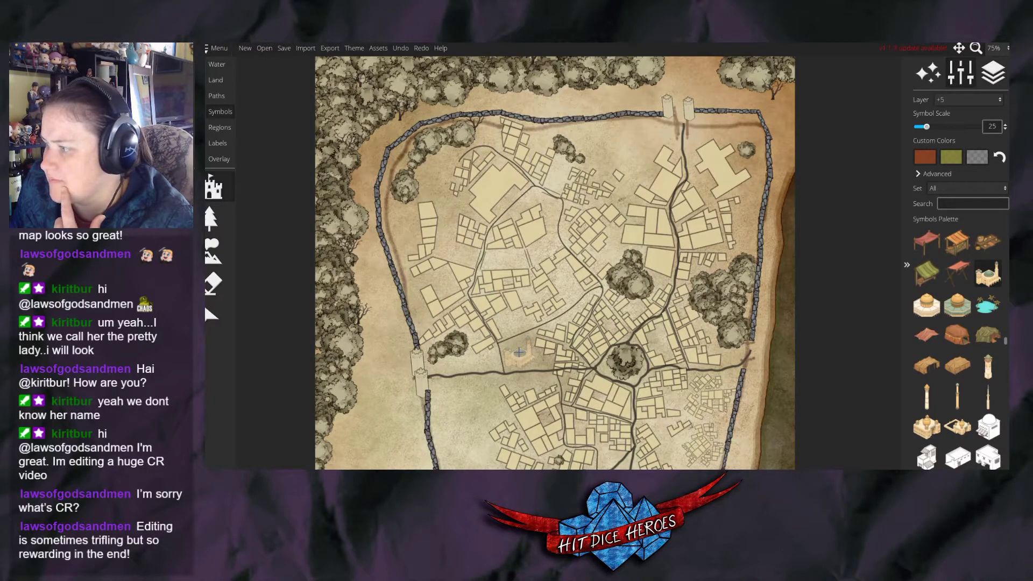
{"action": "scroll", "coordinate": [520, 349], "scroll_direction": "up", "scroll_amount": 5}
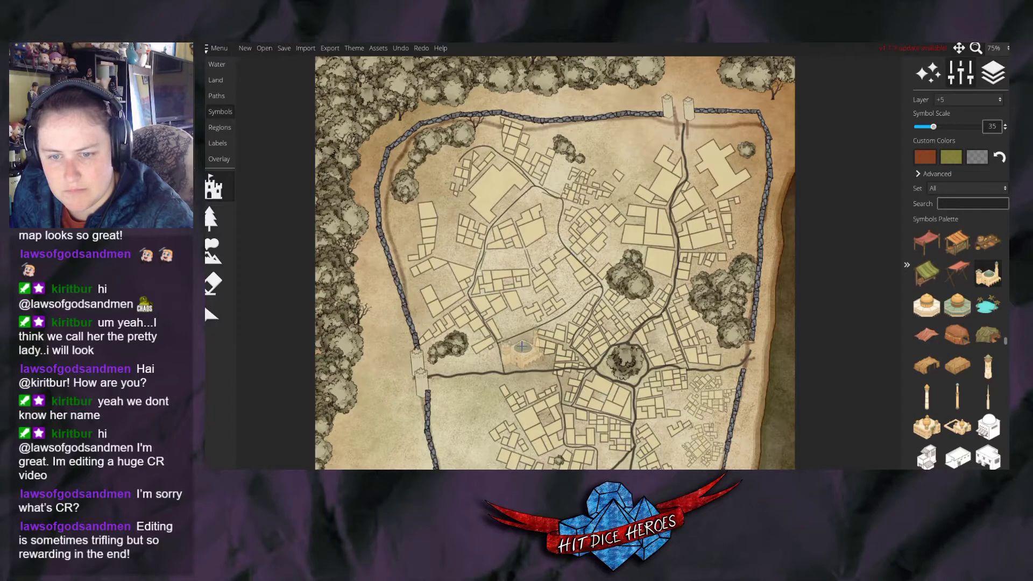
{"action": "left_click", "coordinate": [522, 347]}
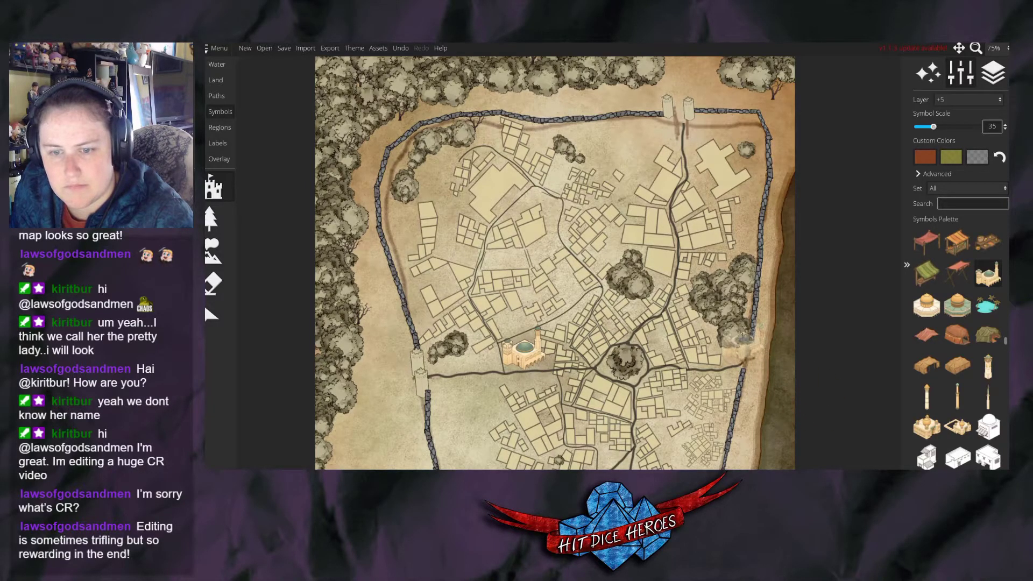
{"action": "key", "text": "ctrl+z"}
Look through the desert, rock, town, ruin and map-icon symbols in the palette for a landmark building.
{"action": "scroll", "coordinate": [955, 313], "scroll_direction": "up", "scroll_amount": 5}
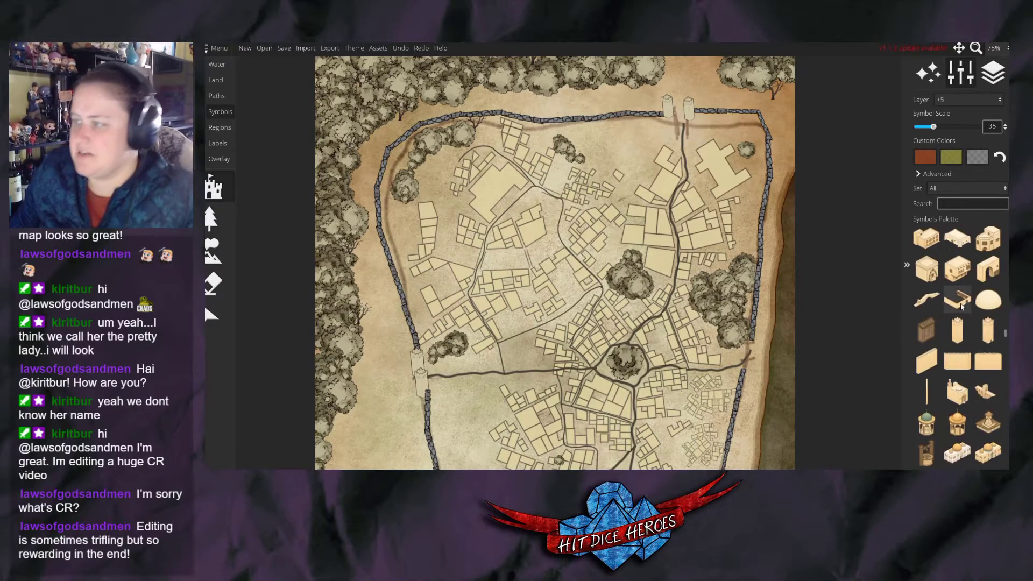
{"action": "scroll", "coordinate": [954, 313], "scroll_direction": "down", "scroll_amount": 10}
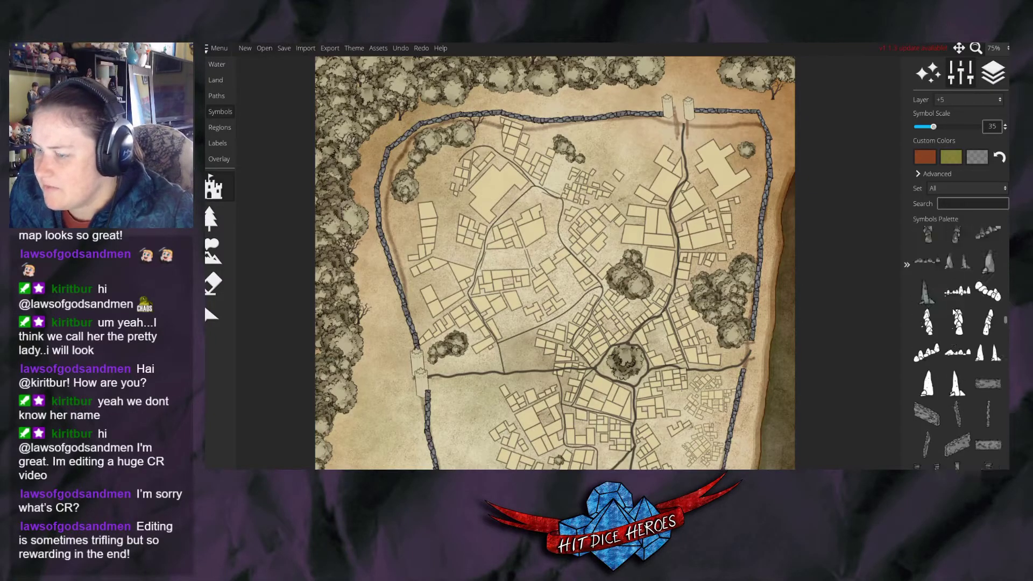
{"action": "scroll", "coordinate": [951, 304], "scroll_direction": "up", "scroll_amount": 5}
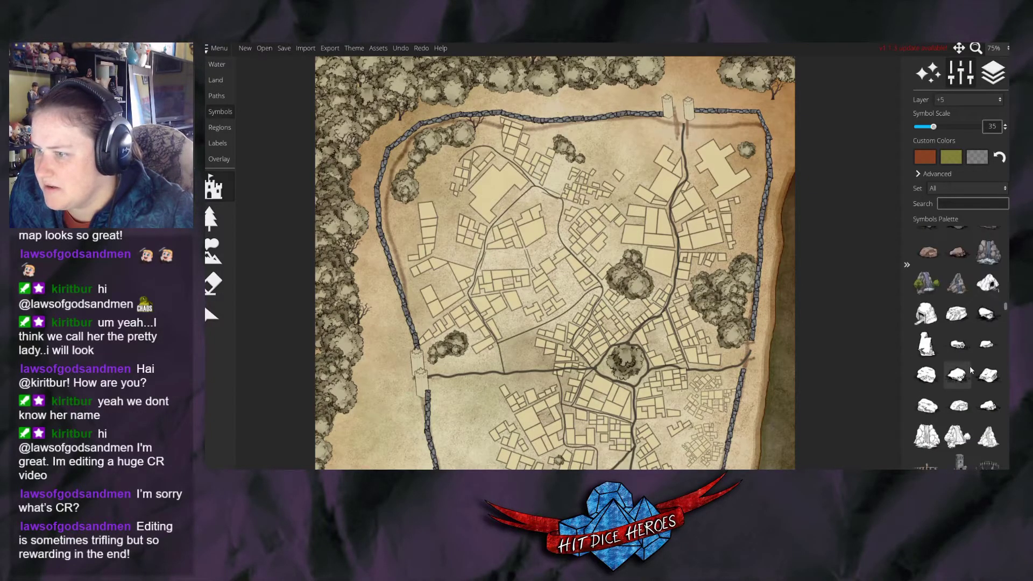
{"action": "scroll", "coordinate": [970, 355], "scroll_direction": "up", "scroll_amount": 4}
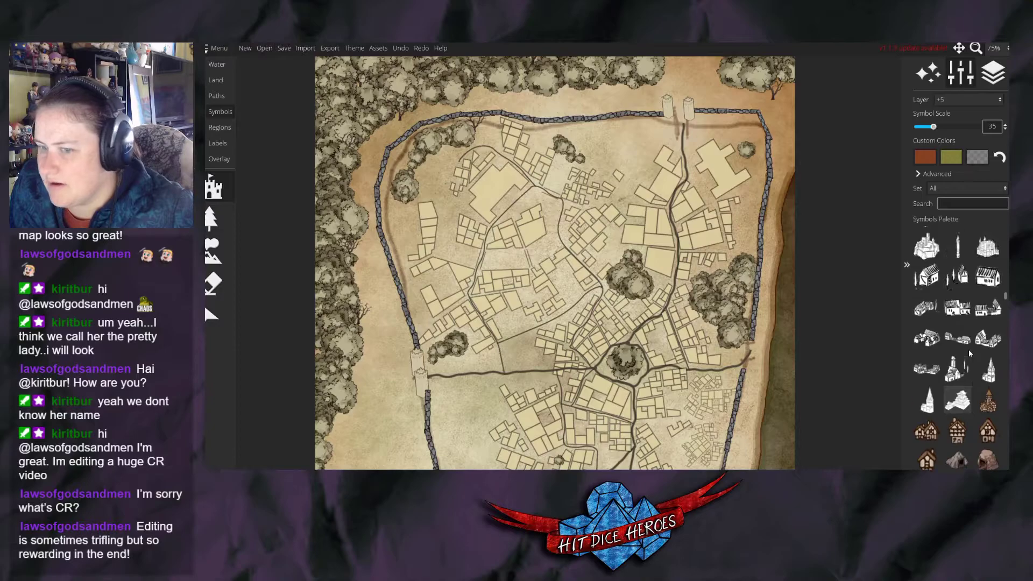
{"action": "scroll", "coordinate": [969, 350], "scroll_direction": "up", "scroll_amount": 2}
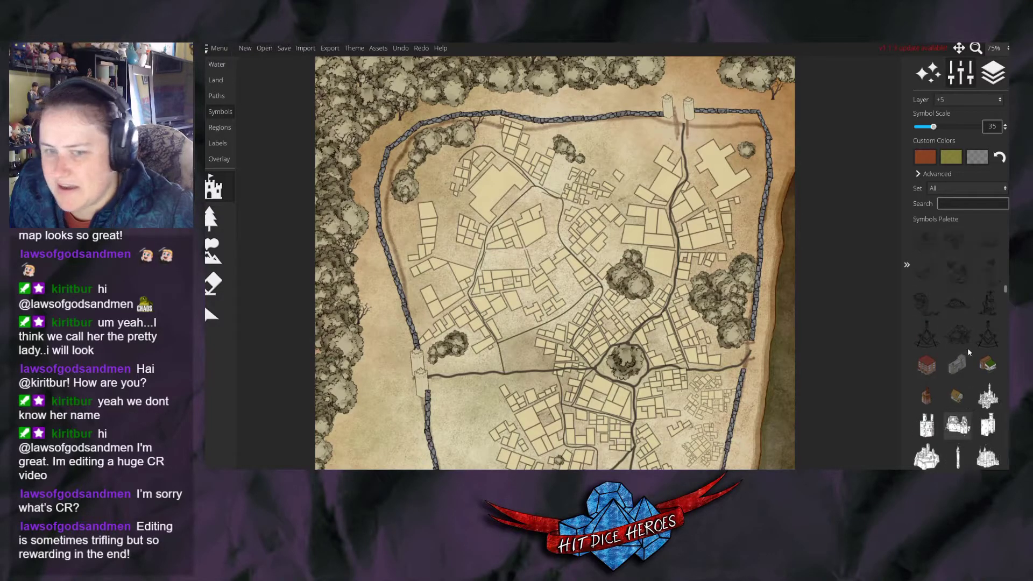
{"action": "scroll", "coordinate": [967, 346], "scroll_direction": "up", "scroll_amount": 3}
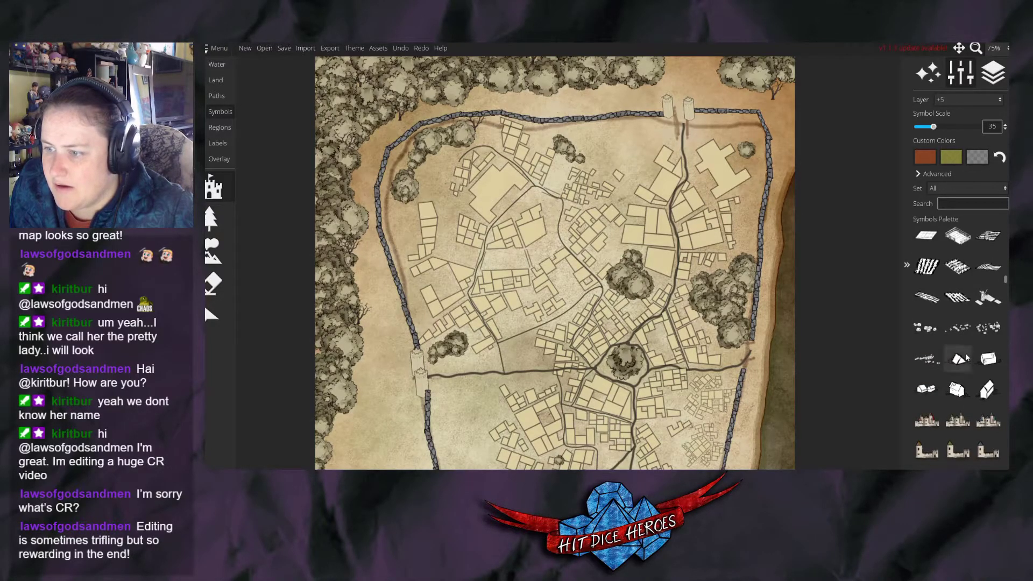
{"action": "scroll", "coordinate": [984, 339], "scroll_direction": "up", "scroll_amount": 3}
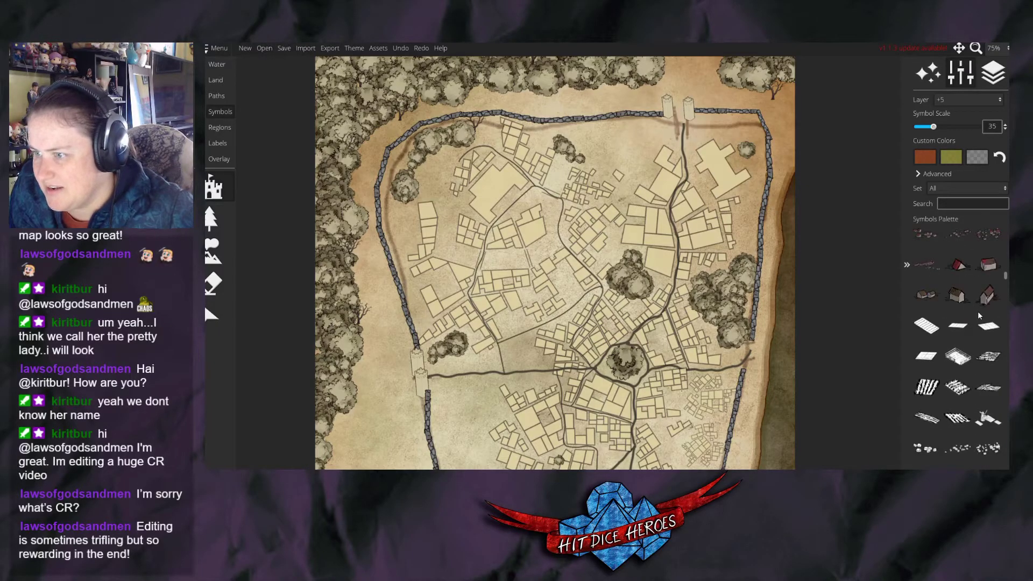
{"action": "scroll", "coordinate": [628, 347], "scroll_direction": "up", "scroll_amount": 10}
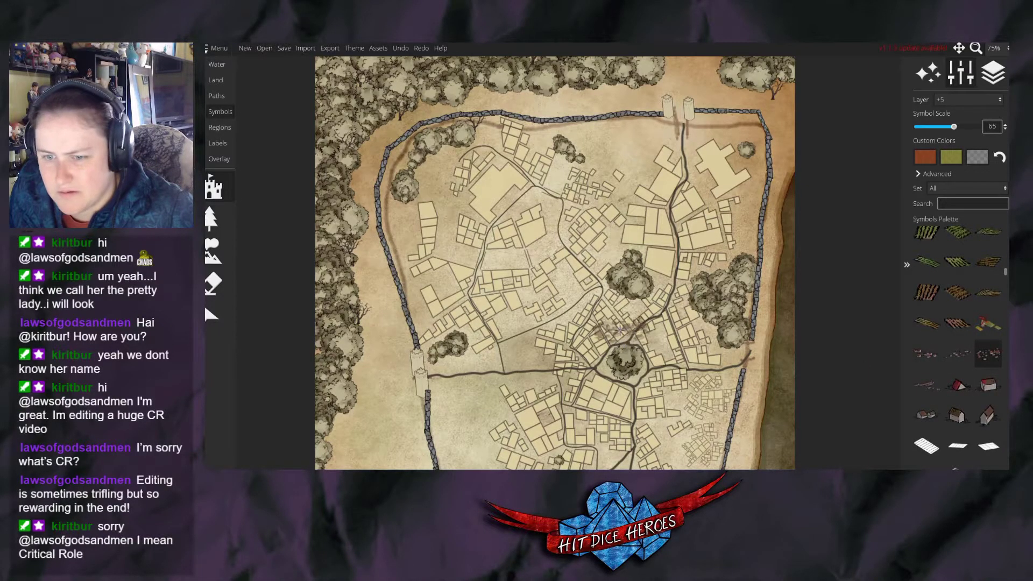
{"action": "scroll", "coordinate": [974, 296], "scroll_direction": "up", "scroll_amount": 3}
{"action": "scroll", "coordinate": [973, 296], "scroll_direction": "up", "scroll_amount": 3}
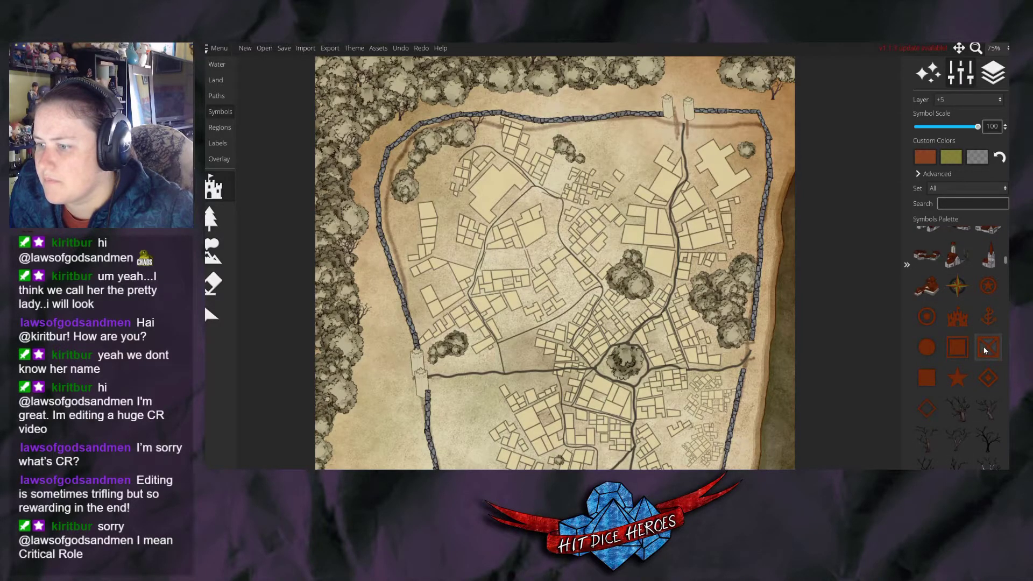
Try the red castle icon at scale 100 on the empty lot and undo it.
{"action": "left_click", "coordinate": [961, 320]}
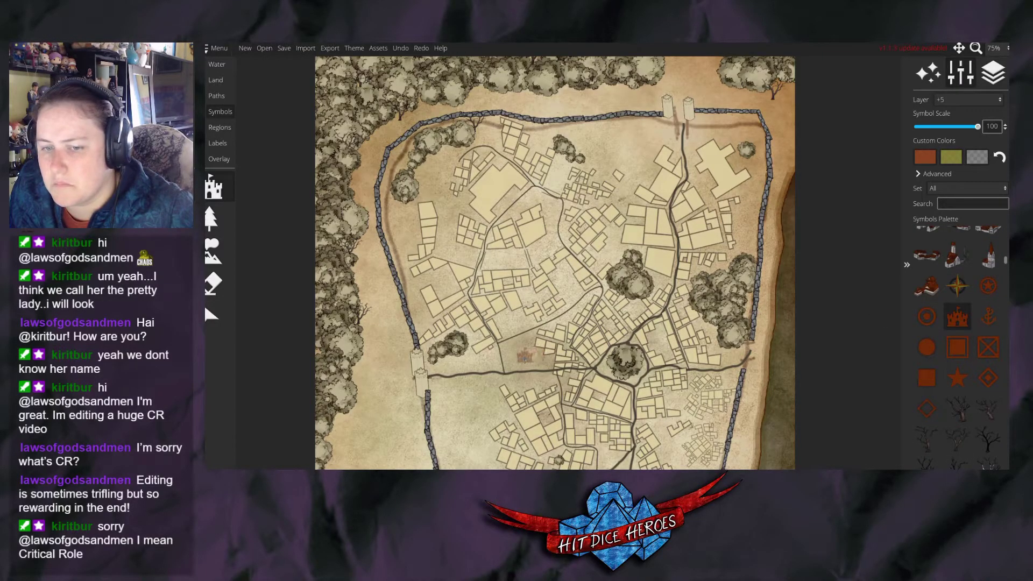
{"action": "left_click", "coordinate": [523, 357]}
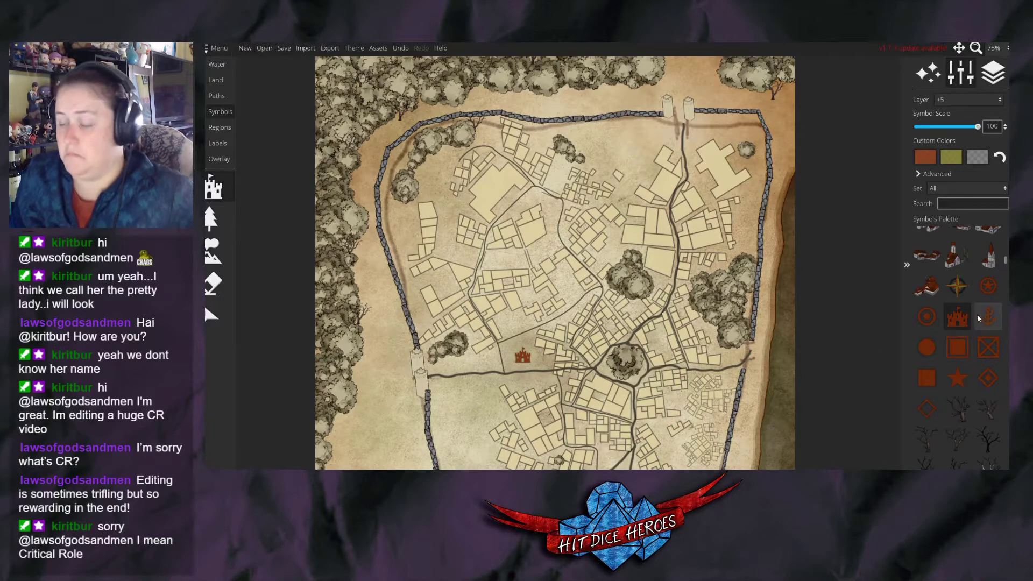
Limit the symbols palette to the Watabou Cities set.
{"action": "scroll", "coordinate": [953, 258], "scroll_direction": "up", "scroll_amount": 5}
{"action": "left_click", "coordinate": [942, 189]}
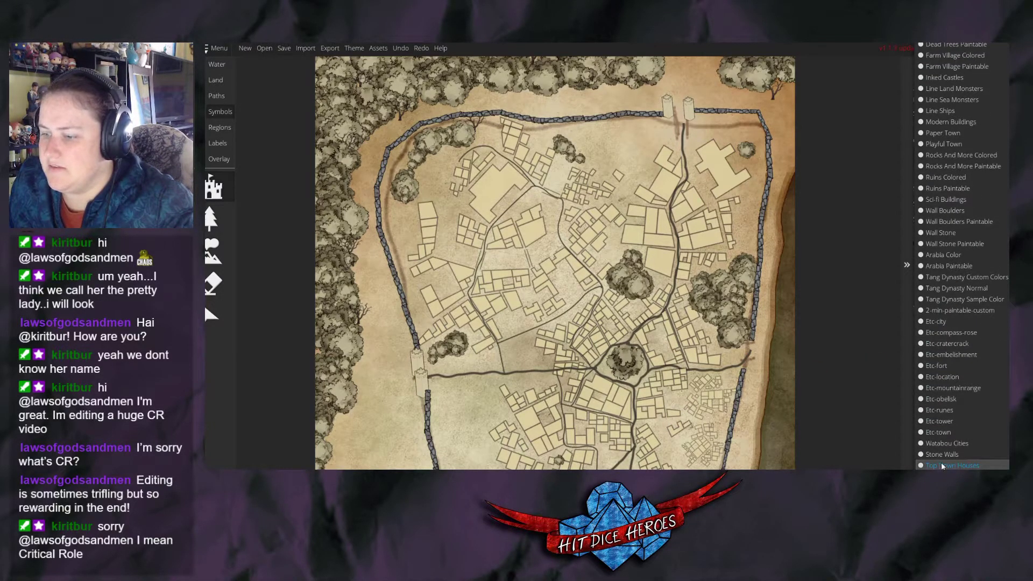
{"action": "left_click", "coordinate": [941, 444]}
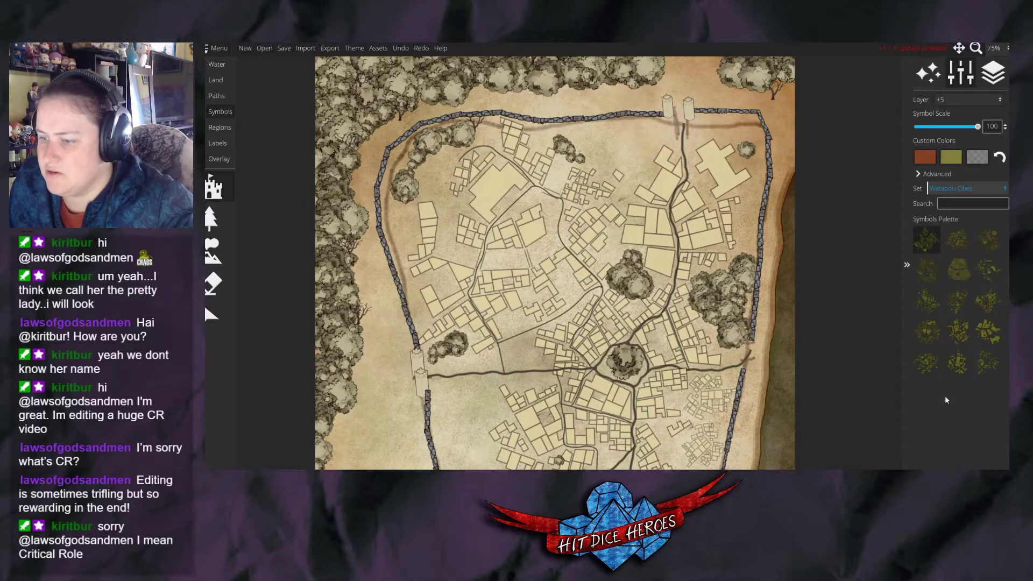
Set the third custom symbol colour to light grey e2bababa and save it as a colour swatch.
{"action": "left_click", "coordinate": [970, 157]}
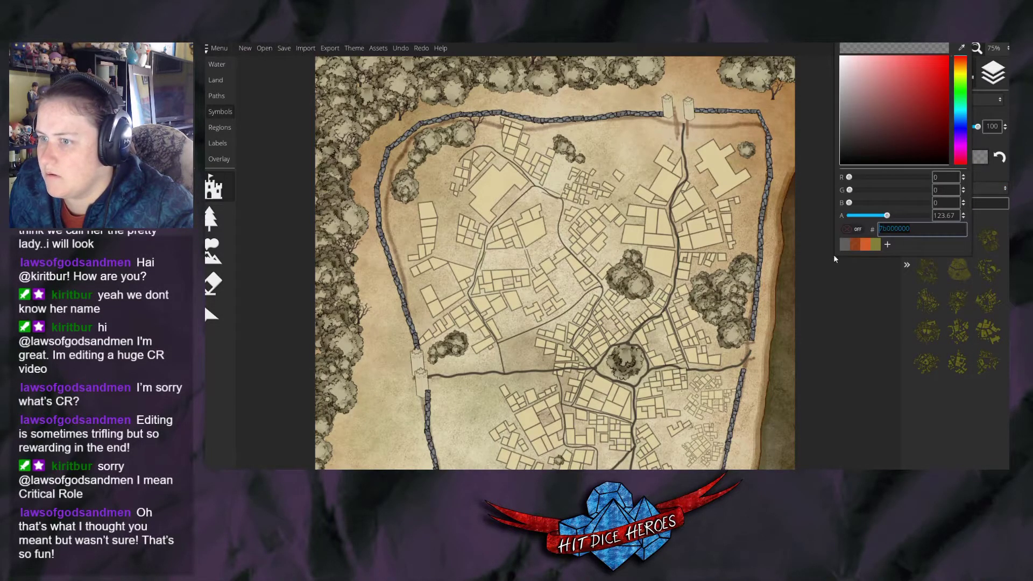
{"action": "left_click", "coordinate": [843, 246]}
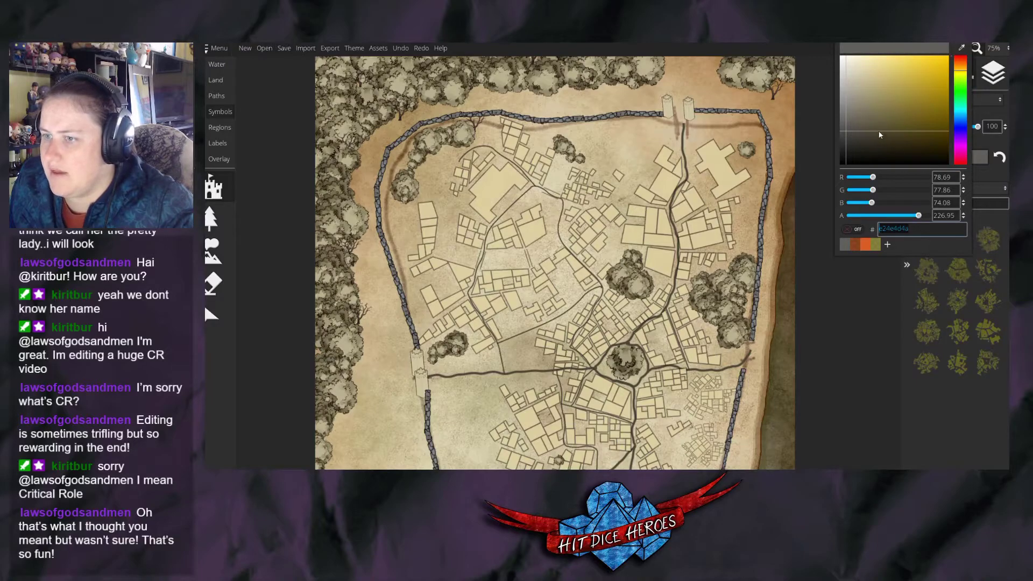
{"action": "left_click_drag", "start_coordinate": [880, 135], "coordinate": [840, 86]}
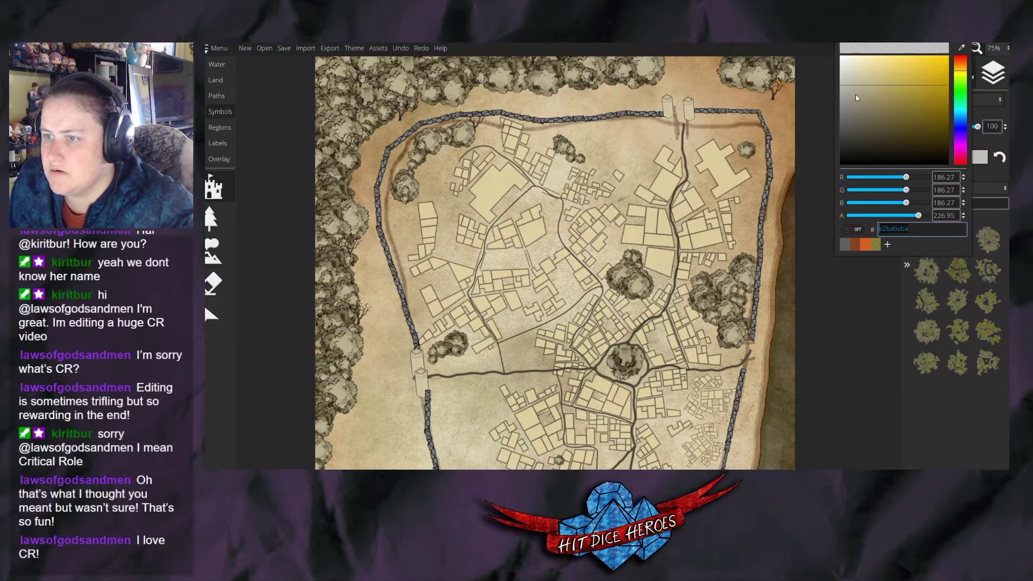
{"action": "left_click", "coordinate": [889, 245]}
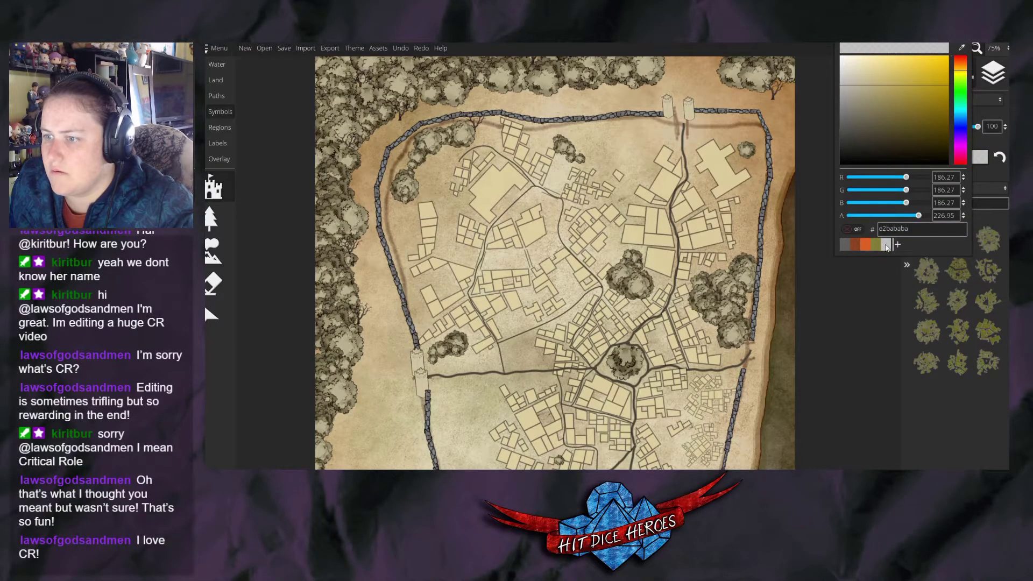
{"action": "left_click", "coordinate": [950, 424]}
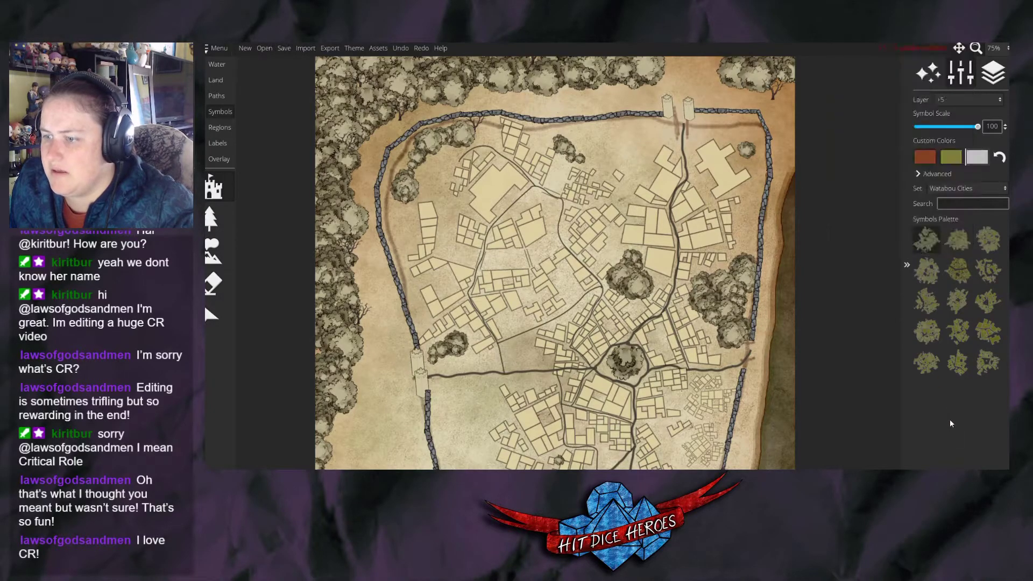
Set the third custom symbol colour to white.
{"action": "left_click", "coordinate": [977, 155]}
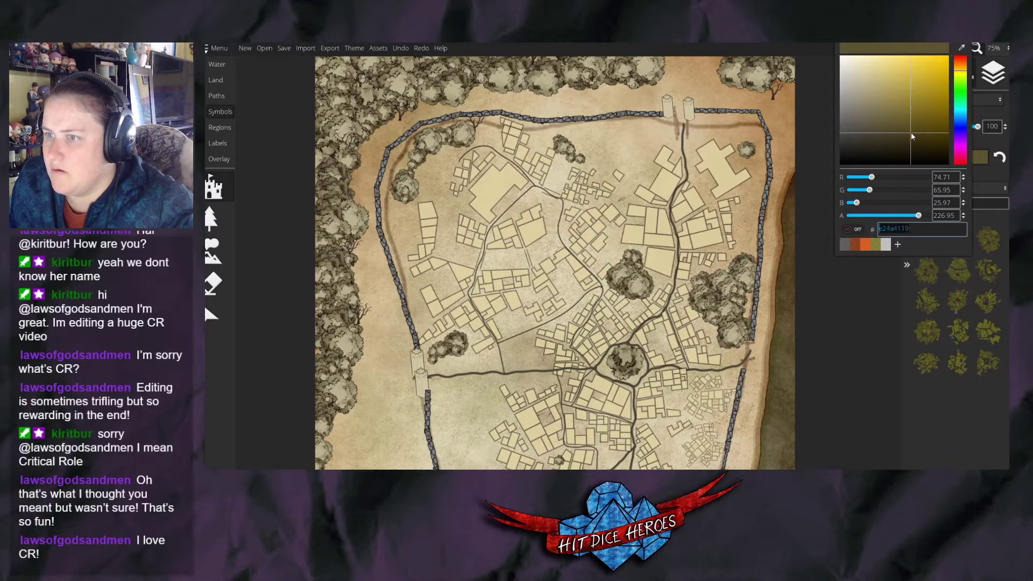
{"action": "left_click_drag", "start_coordinate": [898, 86], "coordinate": [821, 50]}
{"action": "left_click", "coordinate": [952, 458]}
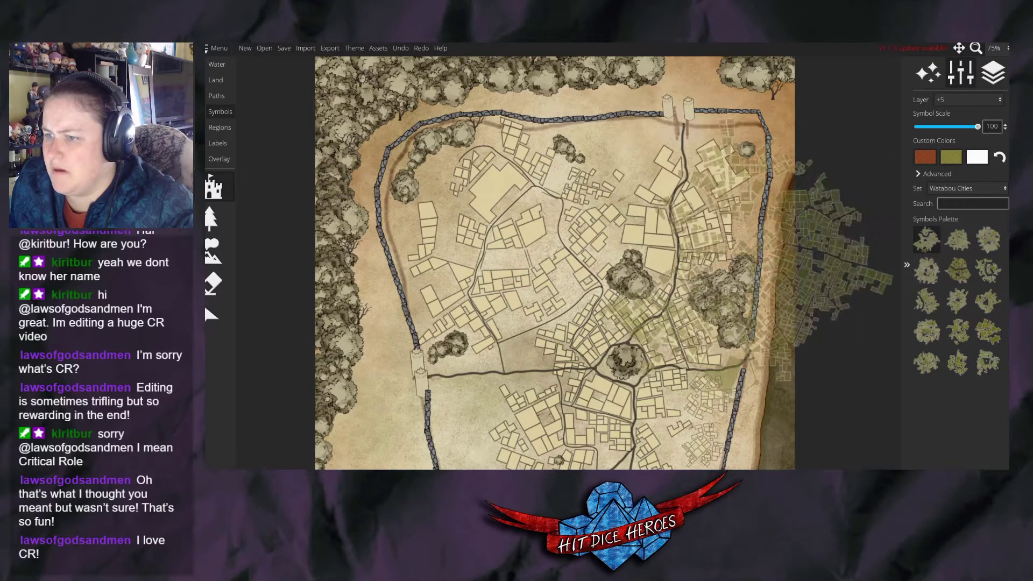
Select a city cluster symbol and reset the custom symbol colours to their defaults.
{"action": "left_click", "coordinate": [958, 362]}
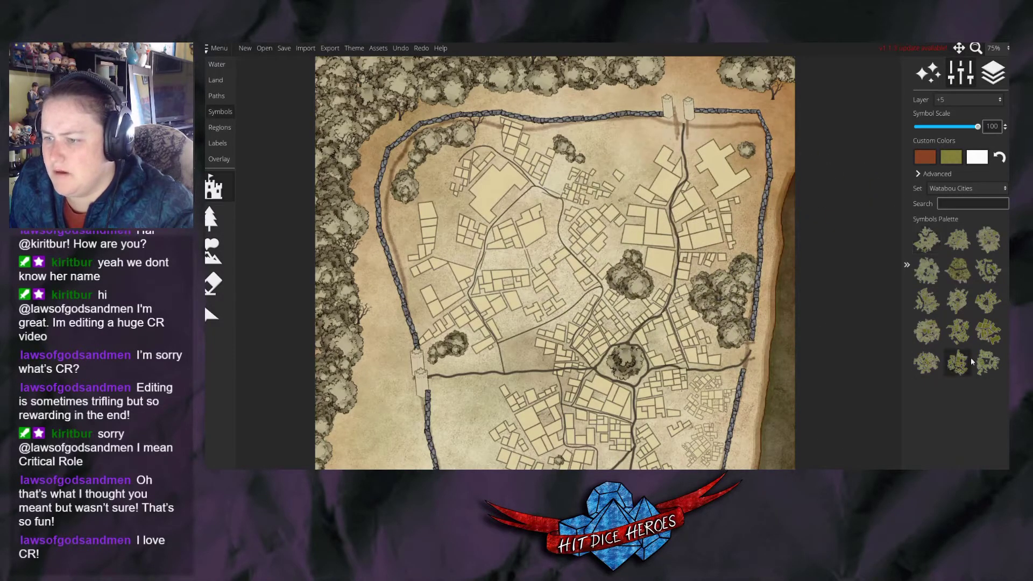
{"action": "left_click", "coordinate": [999, 157]}
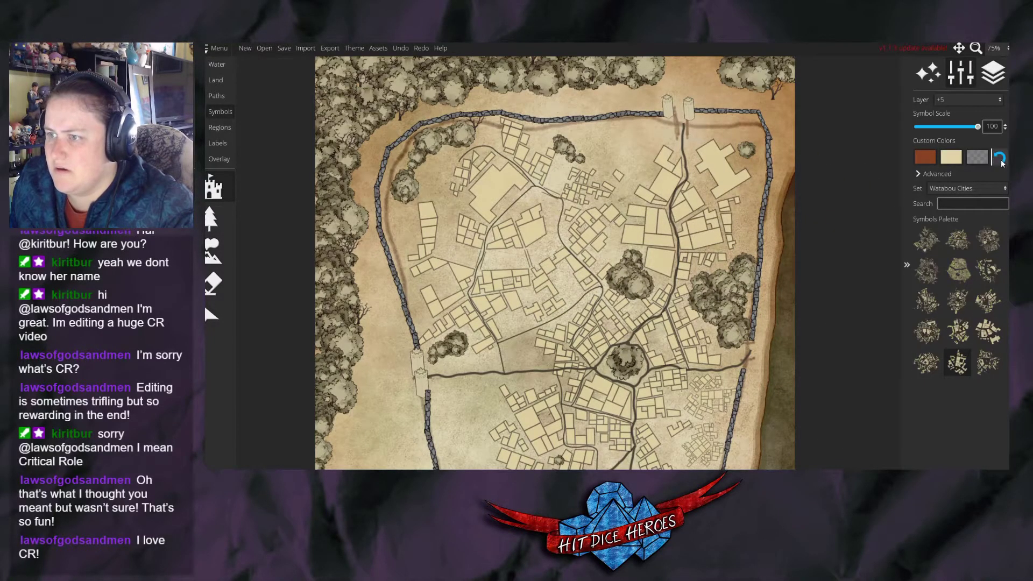
Try the city cluster with large building blocks around the empty lot, reducing the symbol scale from 100 to 45.
{"action": "left_click", "coordinate": [988, 331]}
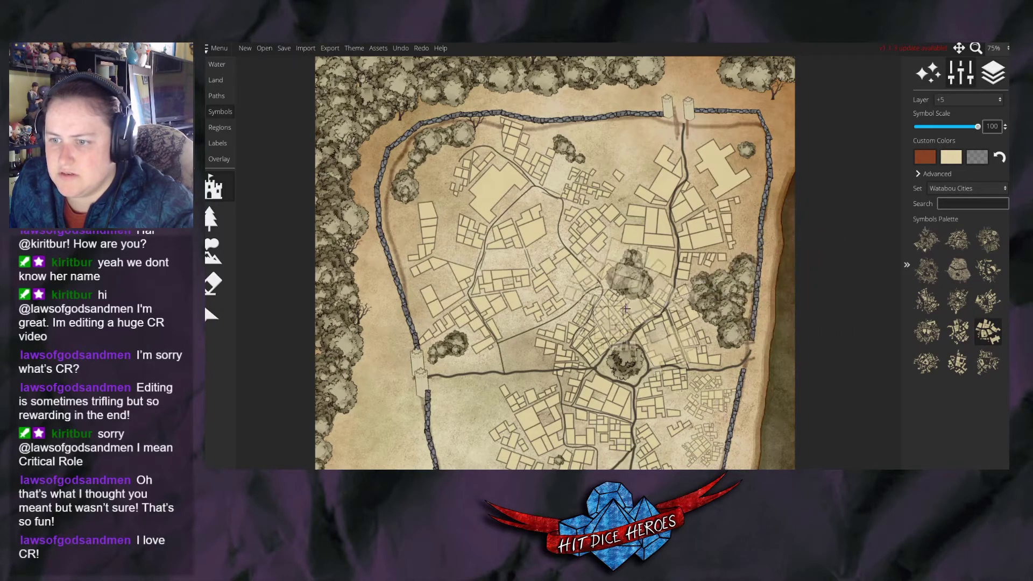
{"action": "scroll", "coordinate": [650, 306], "scroll_direction": "down", "scroll_amount": 3}
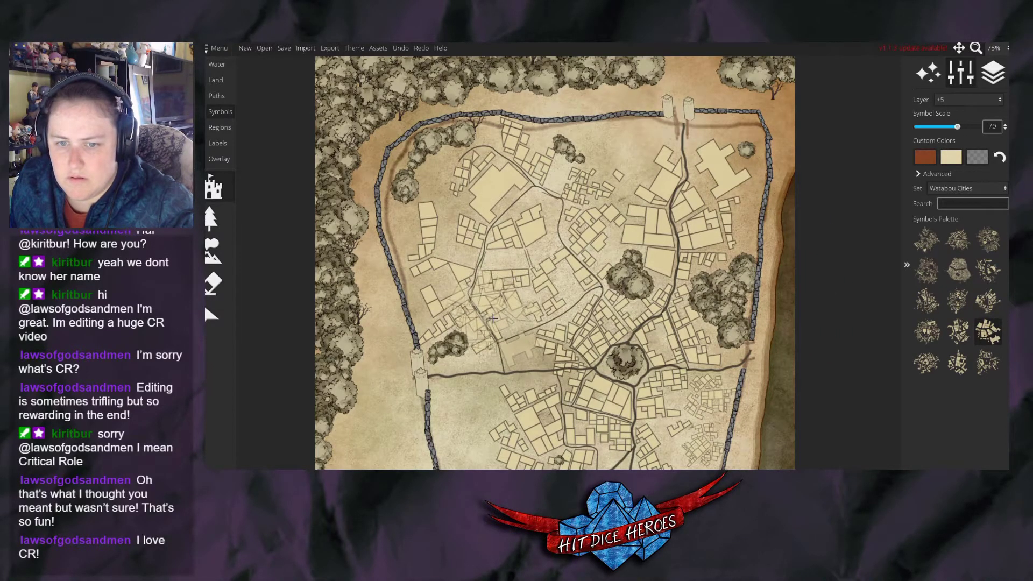
{"action": "scroll", "coordinate": [493, 322], "scroll_direction": "down", "scroll_amount": 1}
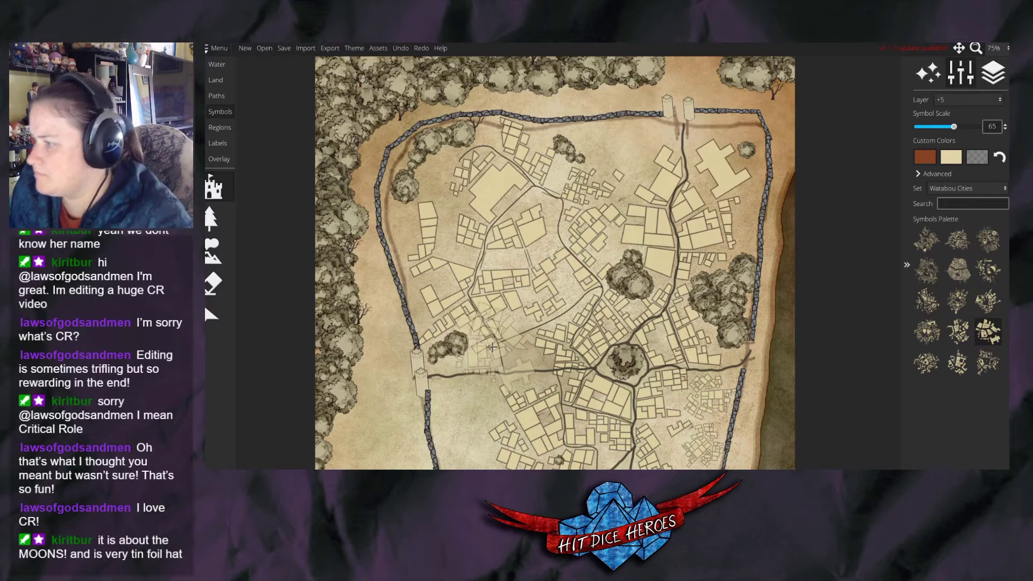
{"action": "scroll", "coordinate": [490, 354], "scroll_direction": "down", "scroll_amount": 3}
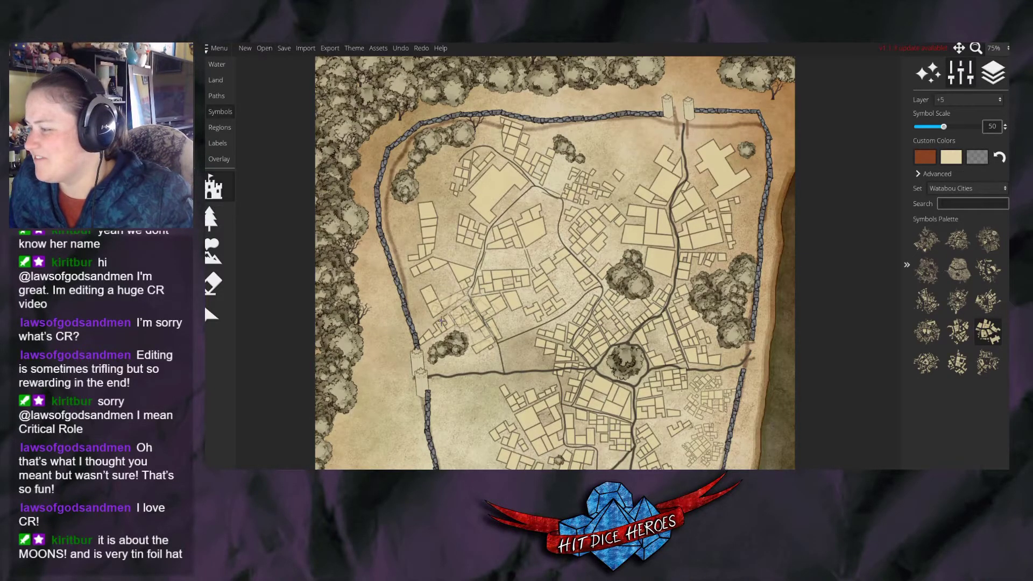
{"action": "scroll", "coordinate": [462, 409], "scroll_direction": "down", "scroll_amount": 1}
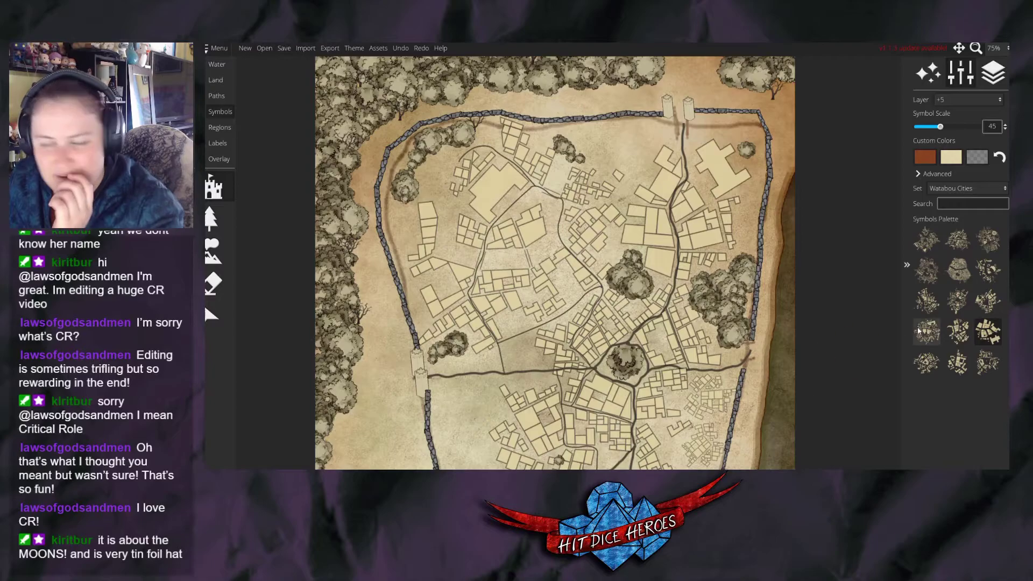
Place a city cluster symbol at scale 65 in the open area inside the west wall, south of the west gate road.
{"action": "left_click", "coordinate": [961, 368]}
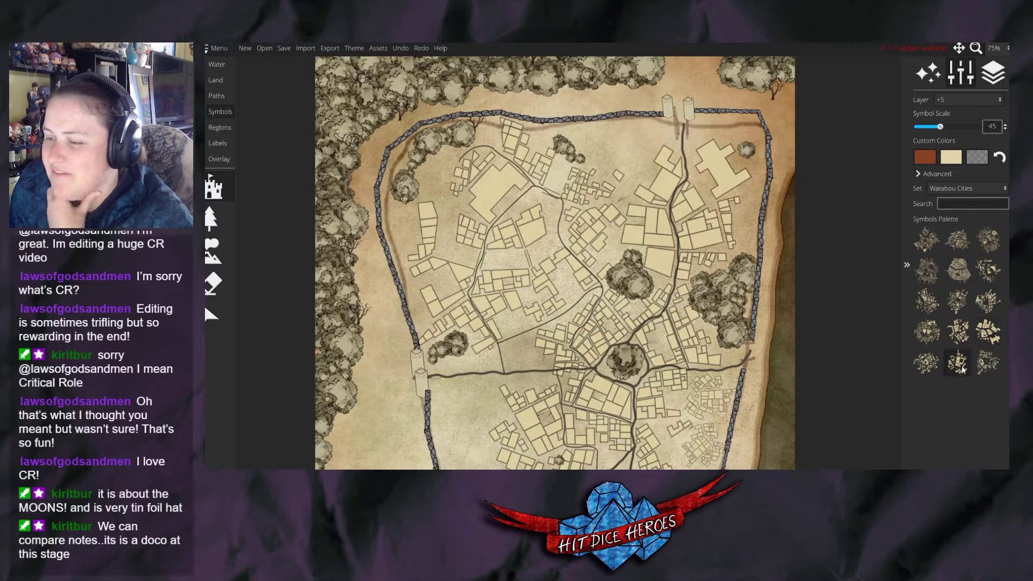
{"action": "scroll", "coordinate": [465, 418], "scroll_direction": "up", "scroll_amount": 4}
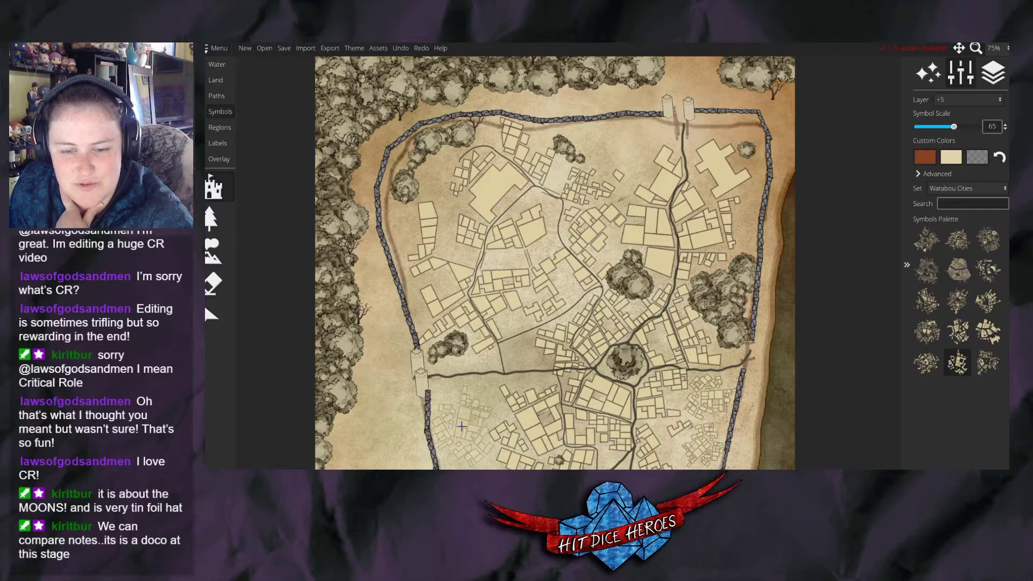
{"action": "left_click", "coordinate": [461, 425]}
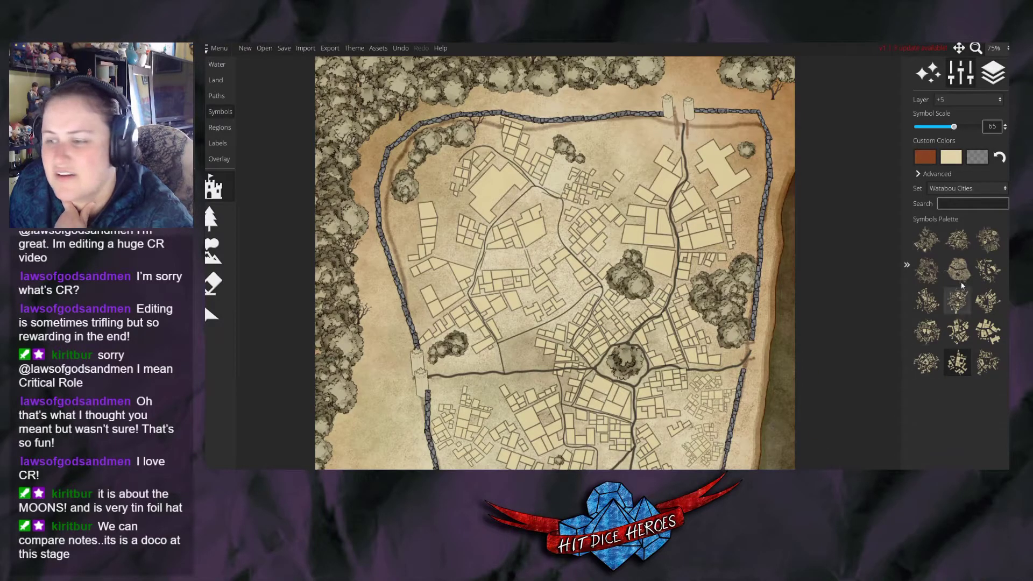
Try the large-block city cluster symbol again at symbol scales between 30 and 45.
{"action": "left_click", "coordinate": [988, 332]}
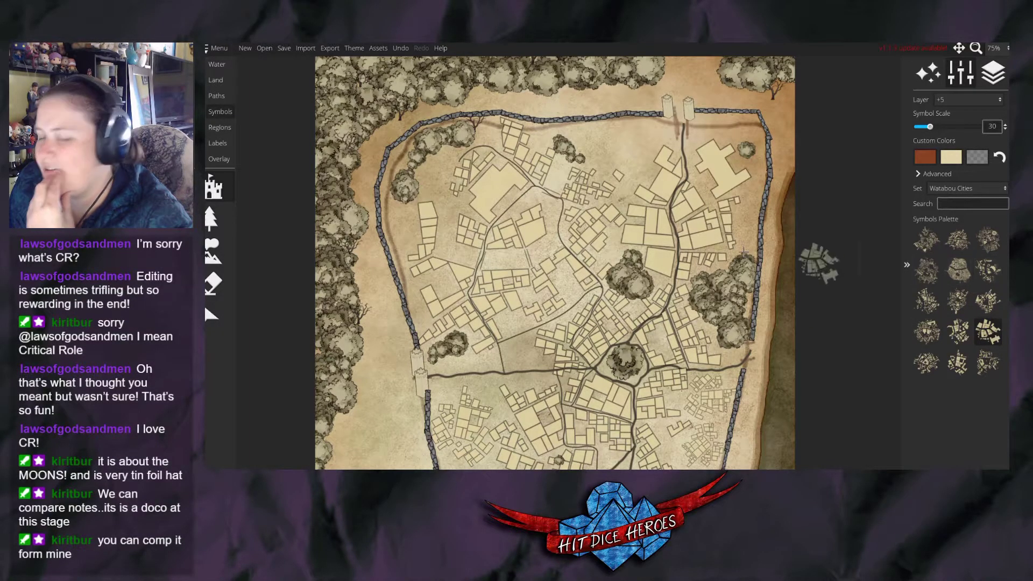
{"action": "scroll", "coordinate": [622, 151], "scroll_direction": "up", "scroll_amount": 3}
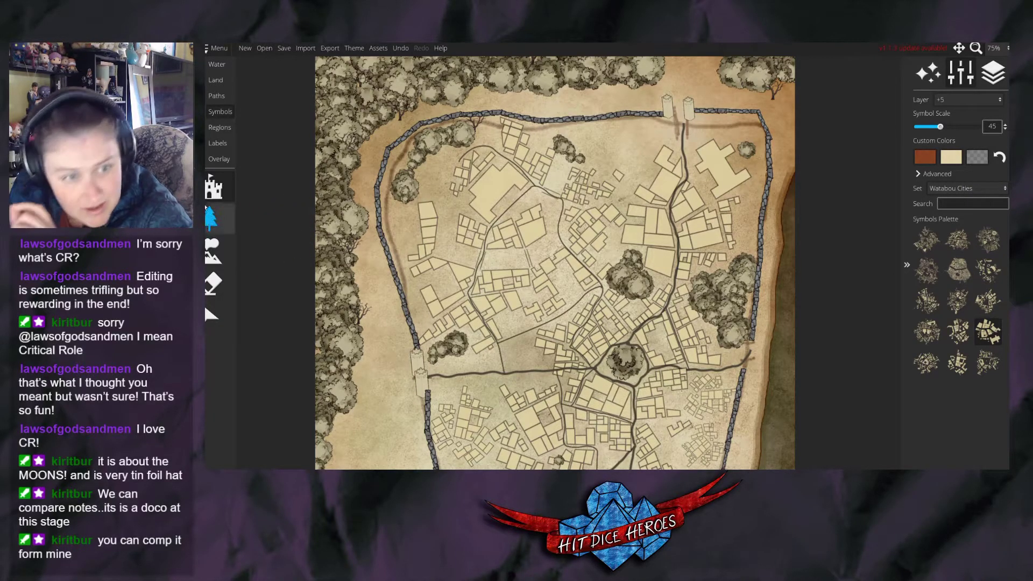
Draw a semi-transparent black path of width 5 (alpha 91.46) in the empty lot north of the west gate road.
{"action": "left_click", "coordinate": [216, 95]}
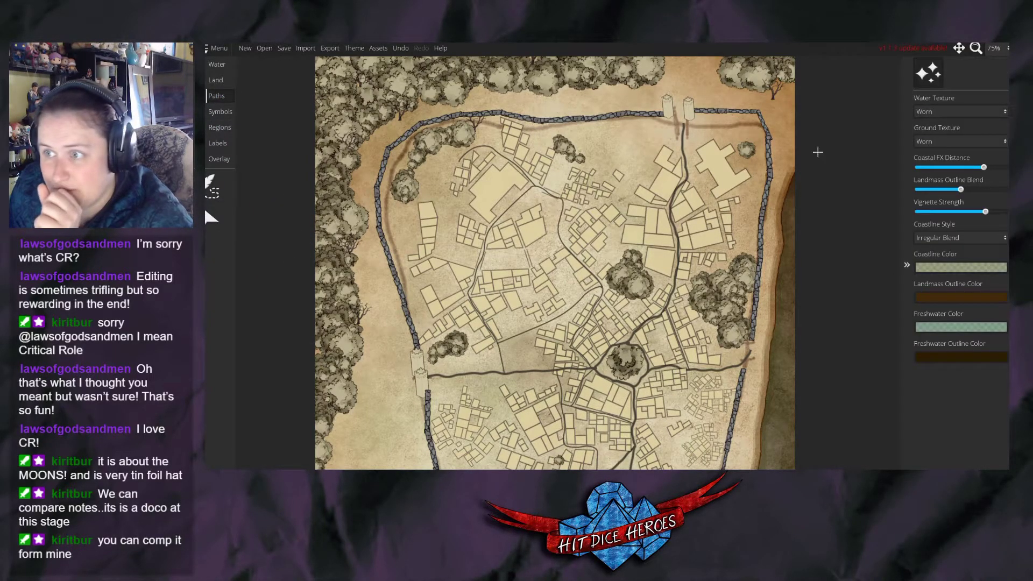
{"action": "left_click", "coordinate": [212, 194]}
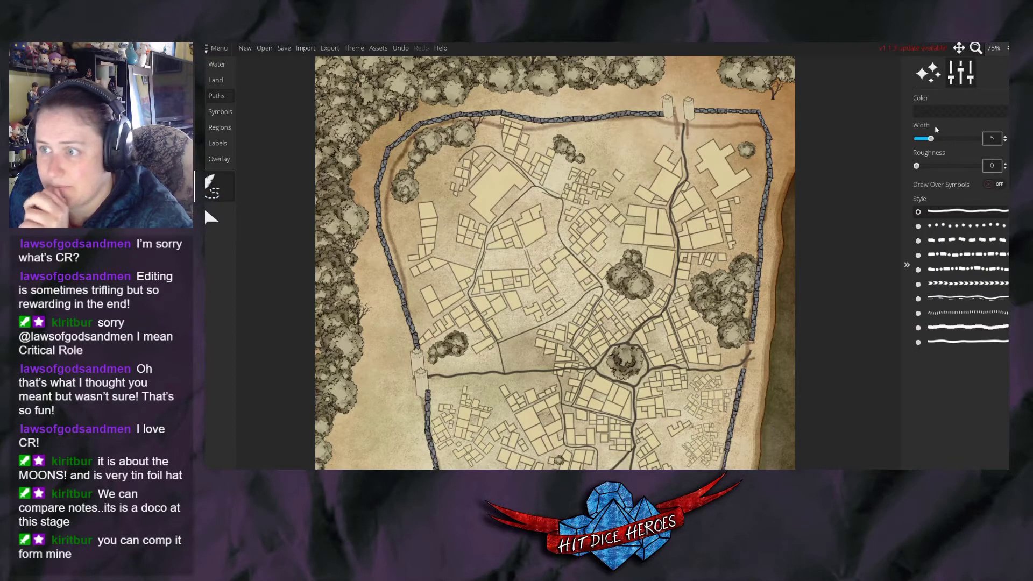
{"action": "left_click", "coordinate": [930, 111]}
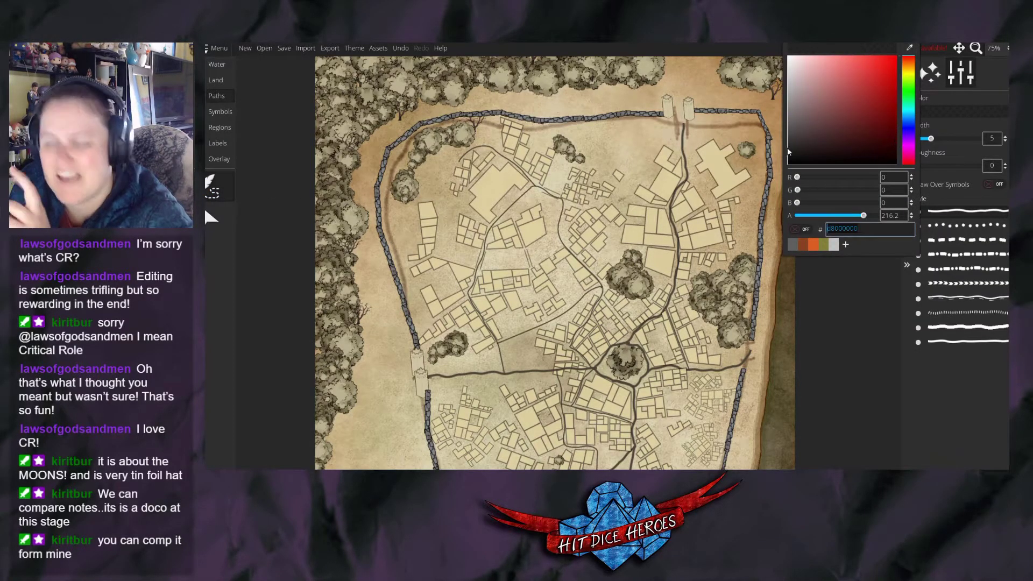
{"action": "left_click_drag", "start_coordinate": [842, 216], "coordinate": [824, 216]}
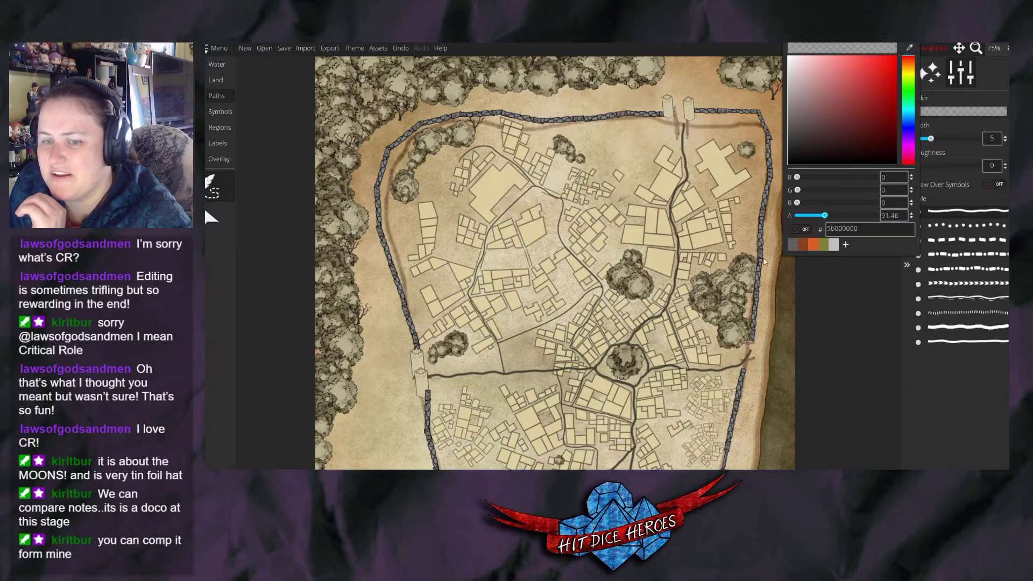
{"action": "left_click", "coordinate": [506, 355]}
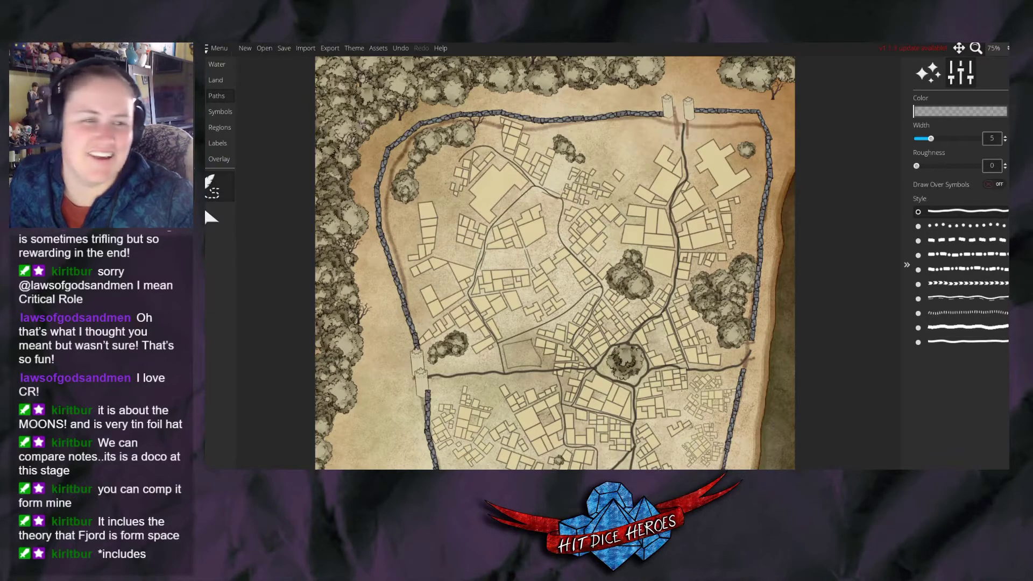
Paint brown shading with the colour brush at size 84 and opacity 0.23 around the buildings beside the east wall.
{"action": "left_click", "coordinate": [216, 80]}
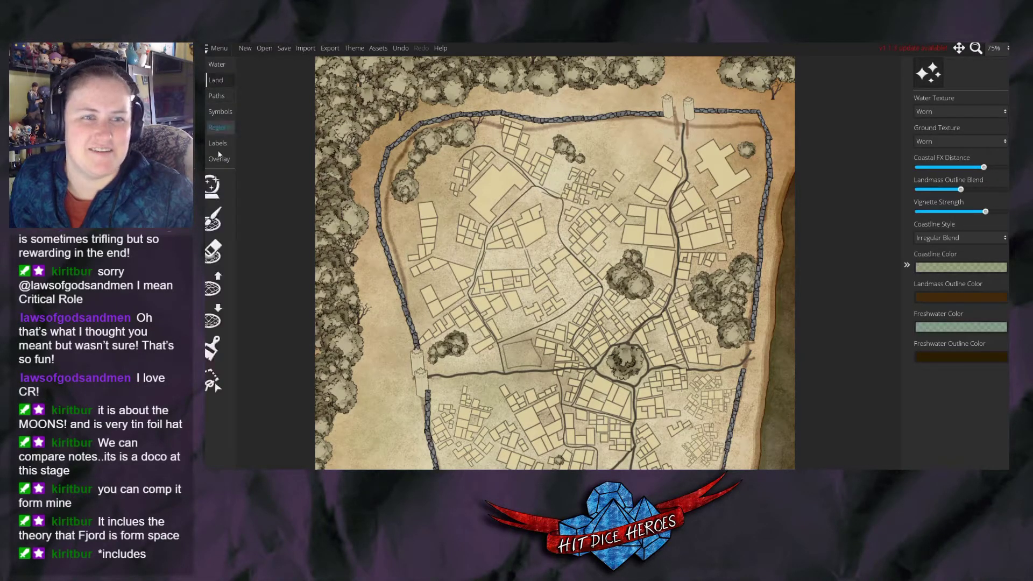
{"action": "left_click", "coordinate": [213, 349]}
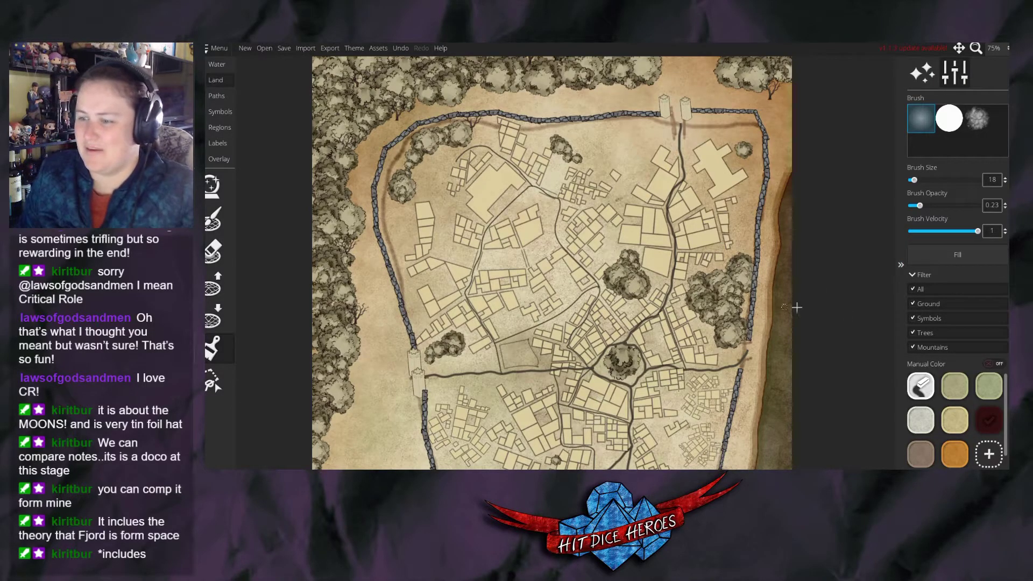
{"action": "left_click", "coordinate": [920, 455]}
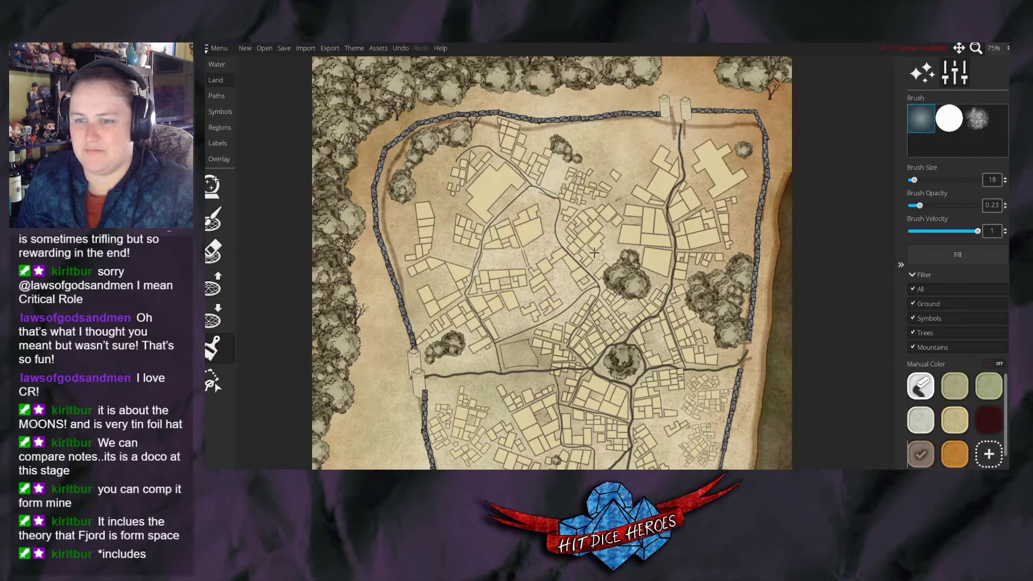
{"action": "left_click_drag", "start_coordinate": [914, 180], "coordinate": [934, 181]}
{"action": "mouse_move", "coordinate": [697, 228]}
{"action": "left_mouse_down"}
{"action": "mouse_move", "coordinate": [697, 275]}
{"action": "mouse_move", "coordinate": [686, 218]}
{"action": "mouse_move", "coordinate": [710, 285]}
{"action": "mouse_move", "coordinate": [739, 213]}
{"action": "mouse_move", "coordinate": [737, 226]}
{"action": "left_mouse_up"}
{"action": "mouse_move", "coordinate": [774, 305]}
{"action": "left_mouse_down"}
{"action": "mouse_move", "coordinate": [729, 294]}
{"action": "mouse_move", "coordinate": [736, 307]}
{"action": "mouse_move", "coordinate": [743, 296]}
{"action": "mouse_move", "coordinate": [732, 320]}
{"action": "mouse_move", "coordinate": [601, 282]}
{"action": "mouse_move", "coordinate": [615, 258]}
{"action": "mouse_move", "coordinate": [636, 363]}
{"action": "mouse_move", "coordinate": [624, 312]}
{"action": "left_mouse_up"}
Paint the tree clusters near the east wall, in the city centre and on the round plaza green.
{"action": "left_click", "coordinate": [979, 387]}
{"action": "left_click_drag", "start_coordinate": [740, 339], "coordinate": [723, 263]}
{"action": "mouse_move", "coordinate": [625, 263]}
{"action": "left_mouse_down"}
{"action": "mouse_move", "coordinate": [616, 328]}
{"action": "mouse_move", "coordinate": [624, 371]}
{"action": "left_mouse_up"}
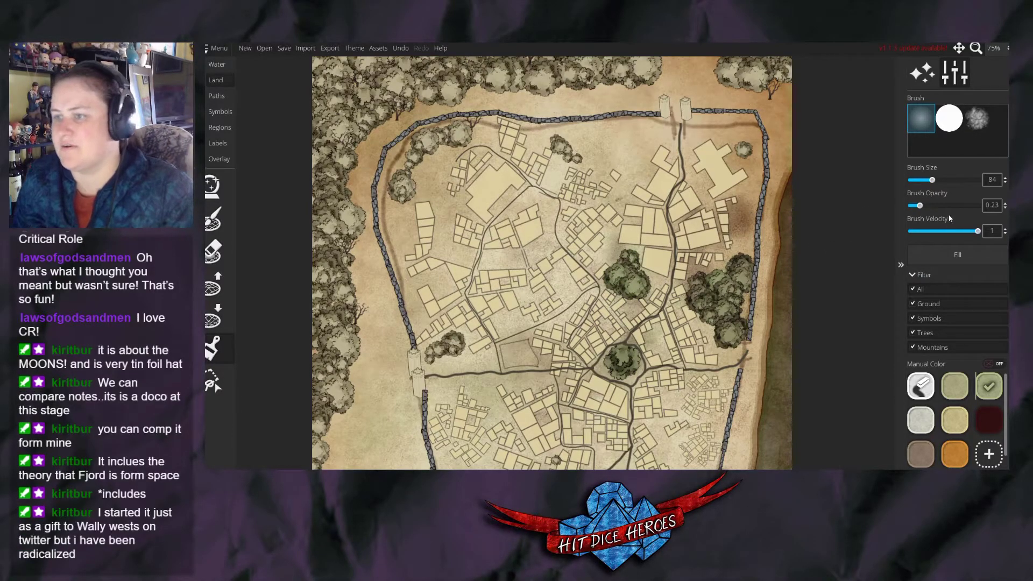
Limit the colour brush filter to Ground and paint a green patch at opacity 0.65 inside the wall, west of the north gate.
{"action": "left_click", "coordinate": [918, 319]}
{"action": "left_click", "coordinate": [918, 333]}
{"action": "left_click", "coordinate": [918, 347]}
{"action": "left_click", "coordinate": [928, 305]}
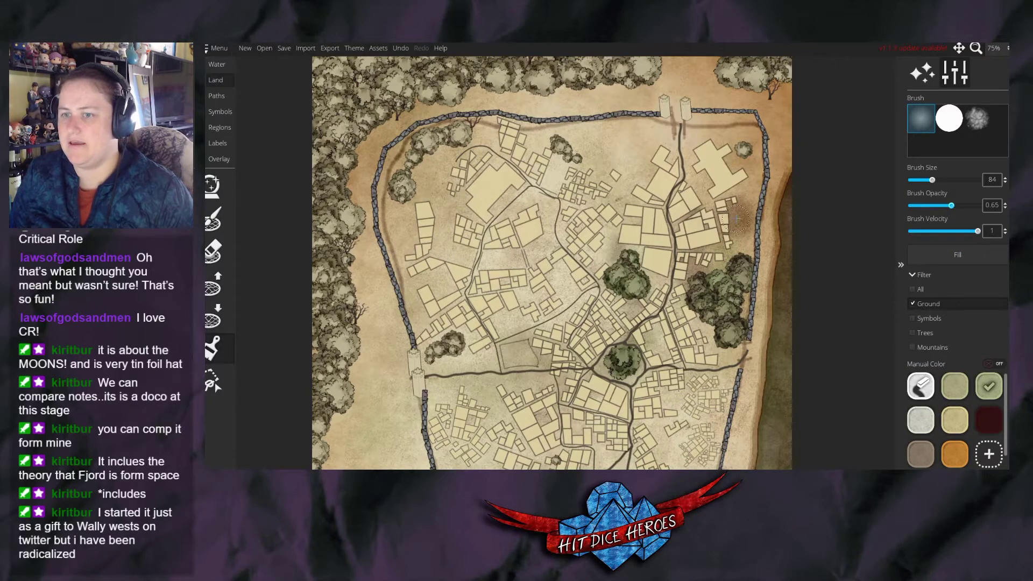
{"action": "mouse_move", "coordinate": [618, 179]}
{"action": "left_mouse_down"}
{"action": "mouse_move", "coordinate": [614, 140]}
{"action": "mouse_move", "coordinate": [582, 135]}
{"action": "mouse_move", "coordinate": [611, 148]}
{"action": "mouse_move", "coordinate": [625, 130]}
{"action": "mouse_move", "coordinate": [672, 148]}
{"action": "left_mouse_up"}
Try dark red ground shading outside the west gate at brush size 123 and opacities 0.87 and 0.51, undoing the strokes.
{"action": "left_click", "coordinate": [915, 304]}
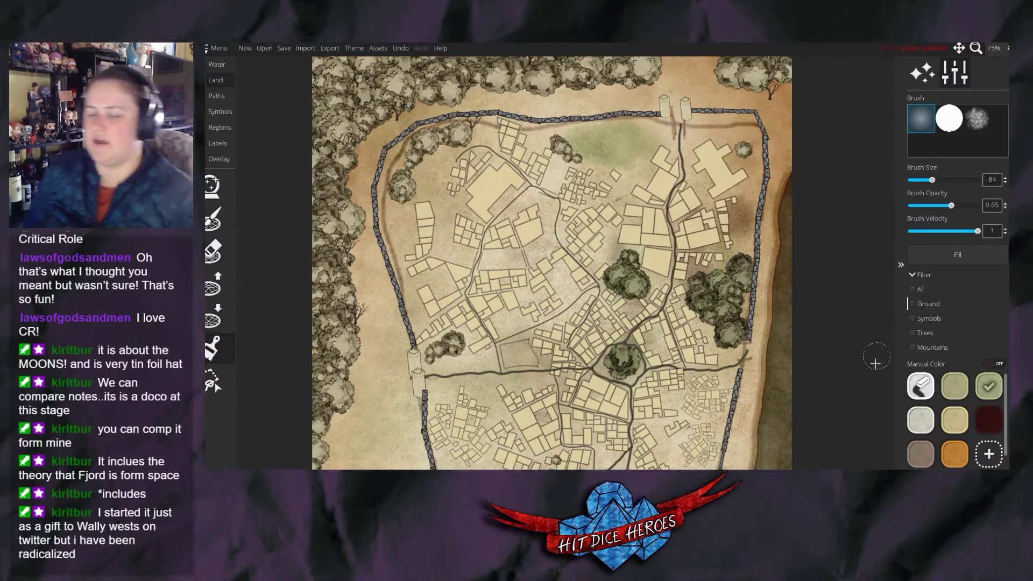
{"action": "left_click", "coordinate": [989, 420]}
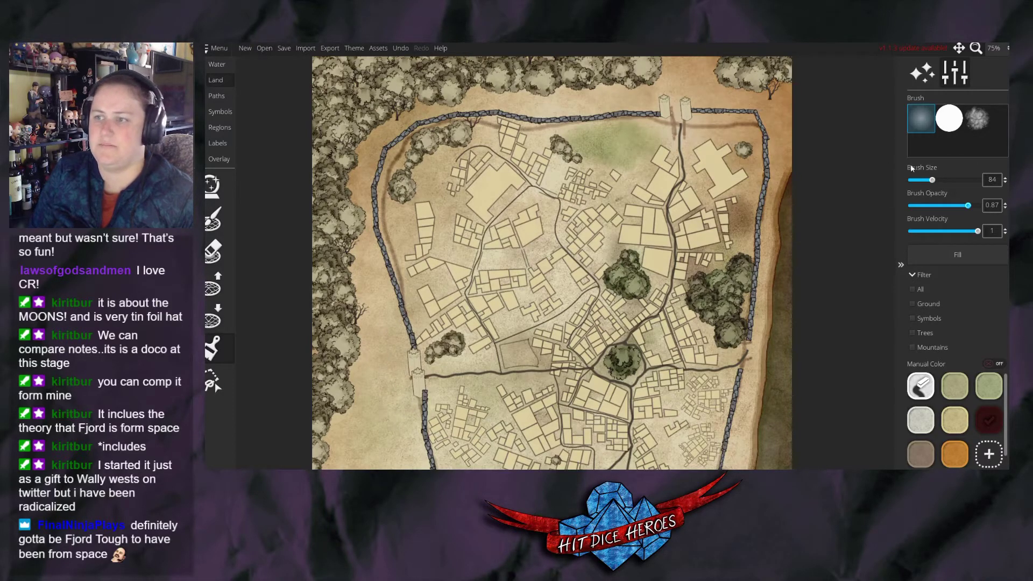
{"action": "left_click", "coordinate": [914, 304]}
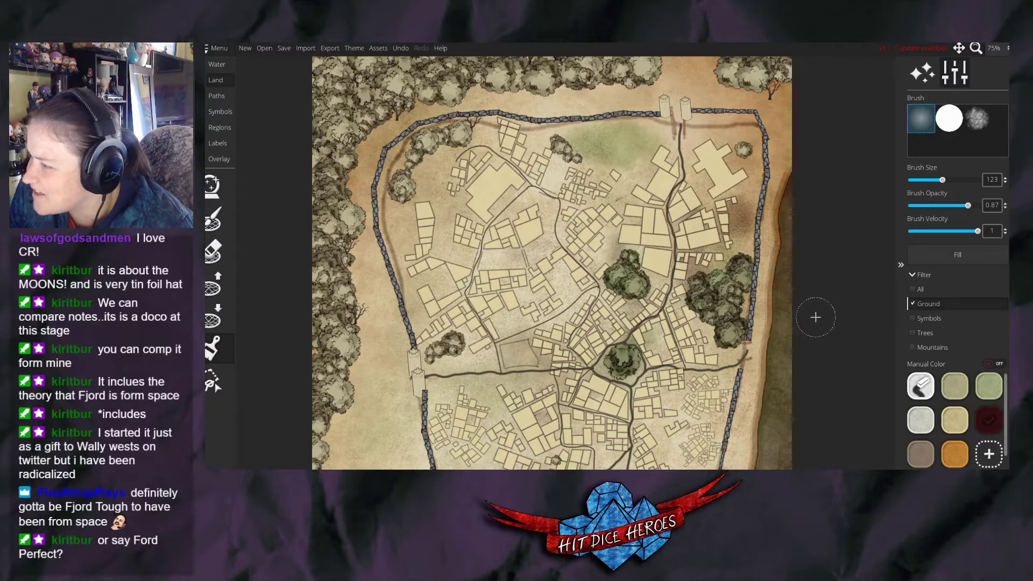
{"action": "left_click_drag", "start_coordinate": [385, 333], "coordinate": [395, 358]}
{"action": "key", "text": "ctrl+z"}
{"action": "left_click_drag", "start_coordinate": [967, 205], "coordinate": [940, 205]}
{"action": "mouse_move", "coordinate": [366, 333]}
{"action": "left_mouse_down"}
{"action": "mouse_move", "coordinate": [376, 372]}
{"action": "mouse_move", "coordinate": [370, 342]}
{"action": "mouse_move", "coordinate": [385, 382]}
{"action": "left_mouse_up"}
{"action": "key", "text": "ctrl+z"}
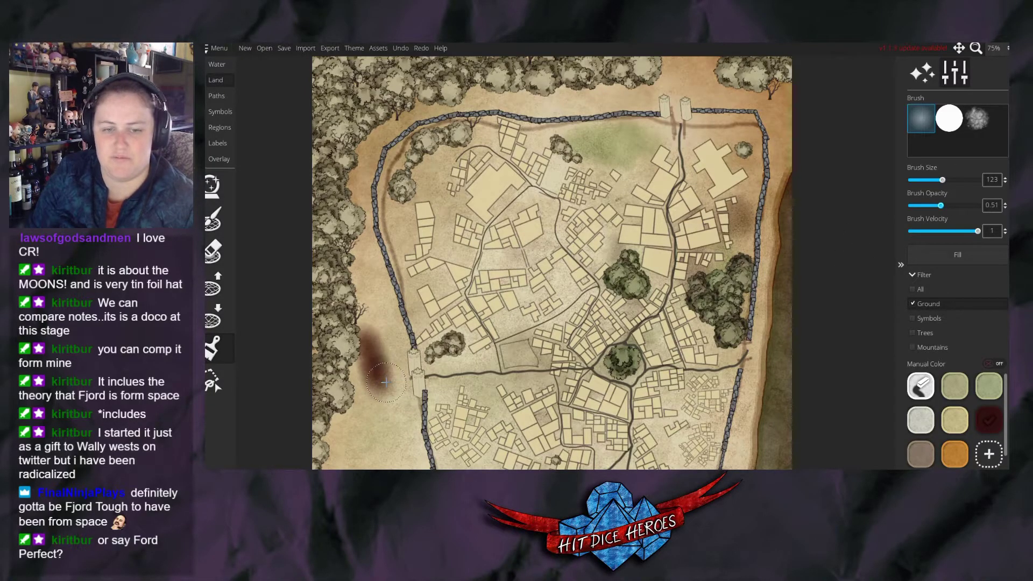
{"action": "key", "text": "ctrl+z"}
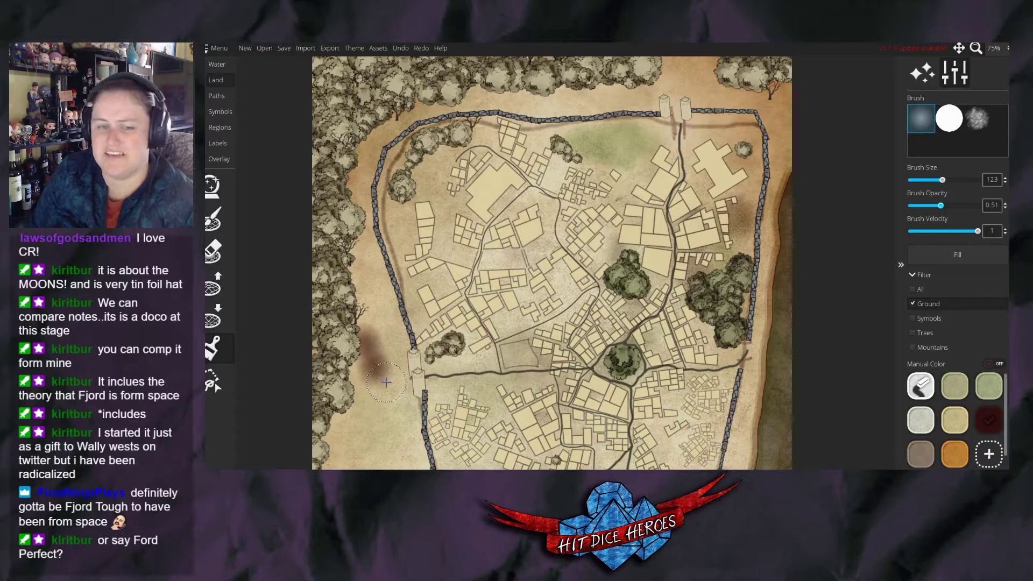
{"action": "key", "text": "ctrl+z"}
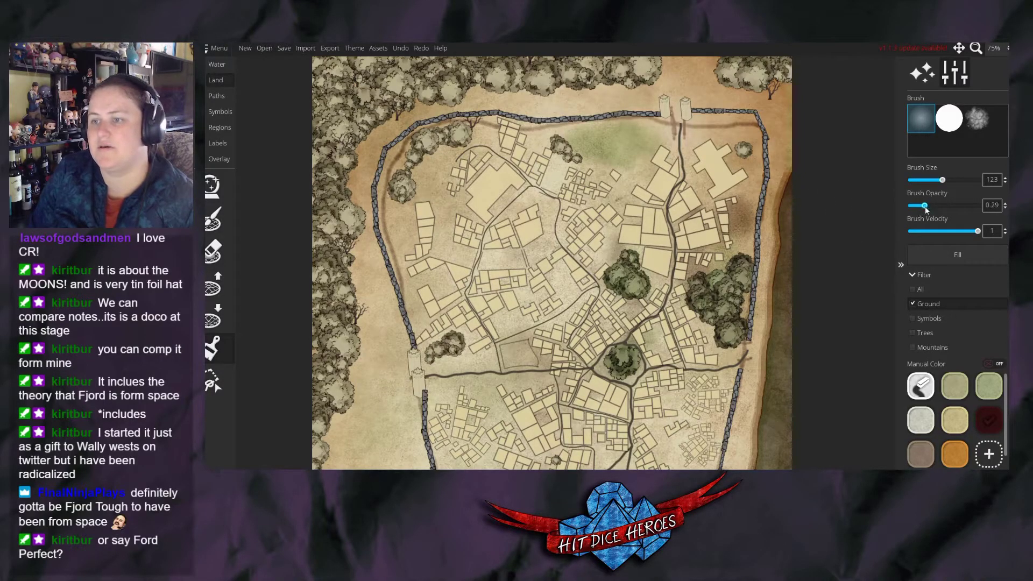
Try dark red ground shading at opacity 0.29 on the road inside the north gate and undo it.
{"action": "mouse_move", "coordinate": [676, 139]}
{"action": "left_mouse_down"}
{"action": "mouse_move", "coordinate": [673, 116]}
{"action": "mouse_move", "coordinate": [677, 159]}
{"action": "left_mouse_up"}
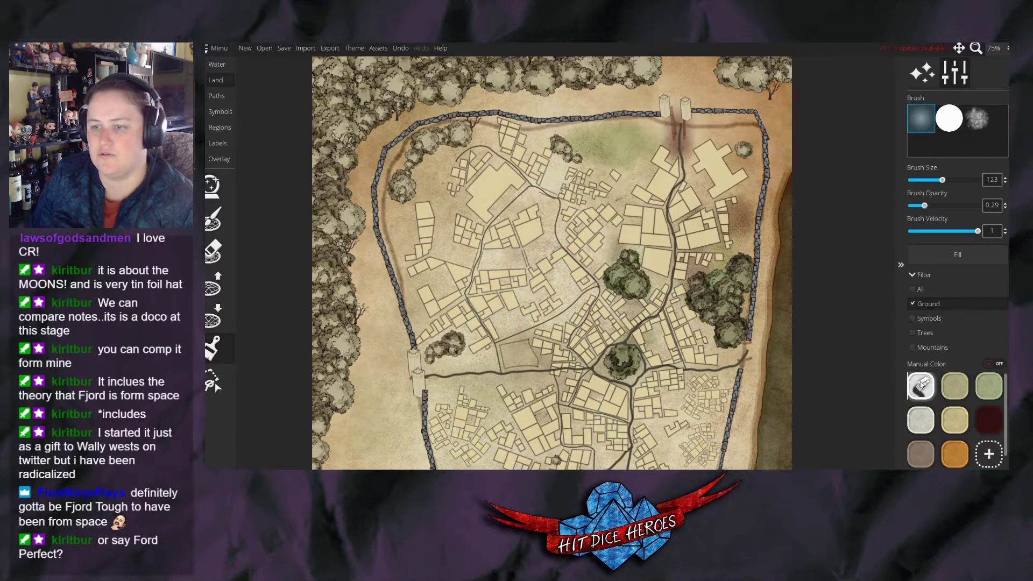
{"action": "key", "text": "ctrl+z"}
{"action": "key", "text": "ctrl+z"}
Erase the painted ground colouring along the walls and inside the city at opacity 0.29, enlarging the brush from 123 to 256.
{"action": "mouse_move", "coordinate": [780, 241]}
{"action": "left_mouse_down"}
{"action": "mouse_move", "coordinate": [764, 285]}
{"action": "mouse_move", "coordinate": [764, 186]}
{"action": "mouse_move", "coordinate": [721, 460]}
{"action": "left_mouse_up"}
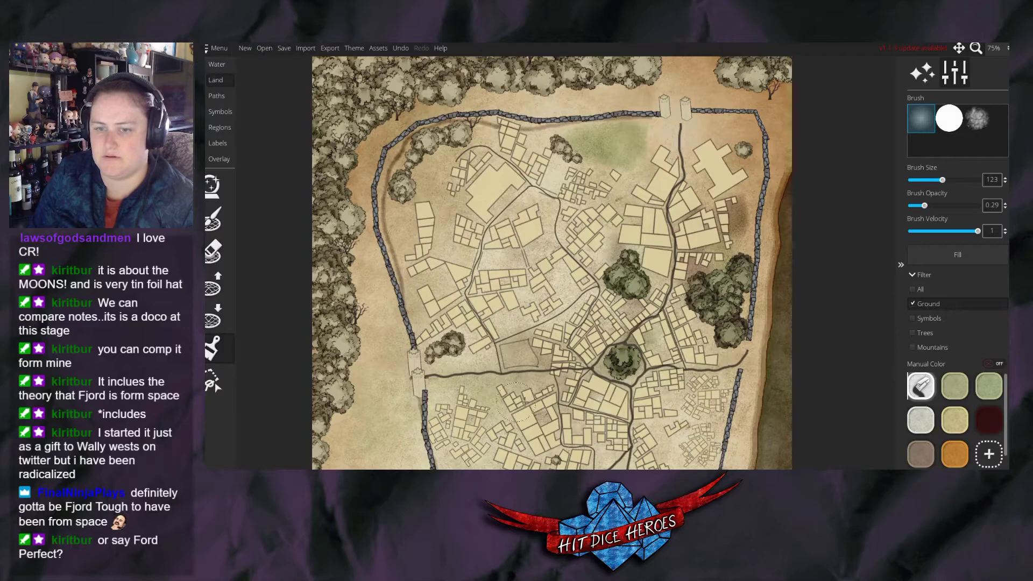
{"action": "mouse_move", "coordinate": [401, 293]}
{"action": "left_mouse_down"}
{"action": "mouse_move", "coordinate": [387, 194]}
{"action": "mouse_move", "coordinate": [439, 123]}
{"action": "mouse_move", "coordinate": [613, 125]}
{"action": "mouse_move", "coordinate": [603, 148]}
{"action": "mouse_move", "coordinate": [632, 151]}
{"action": "left_mouse_up"}
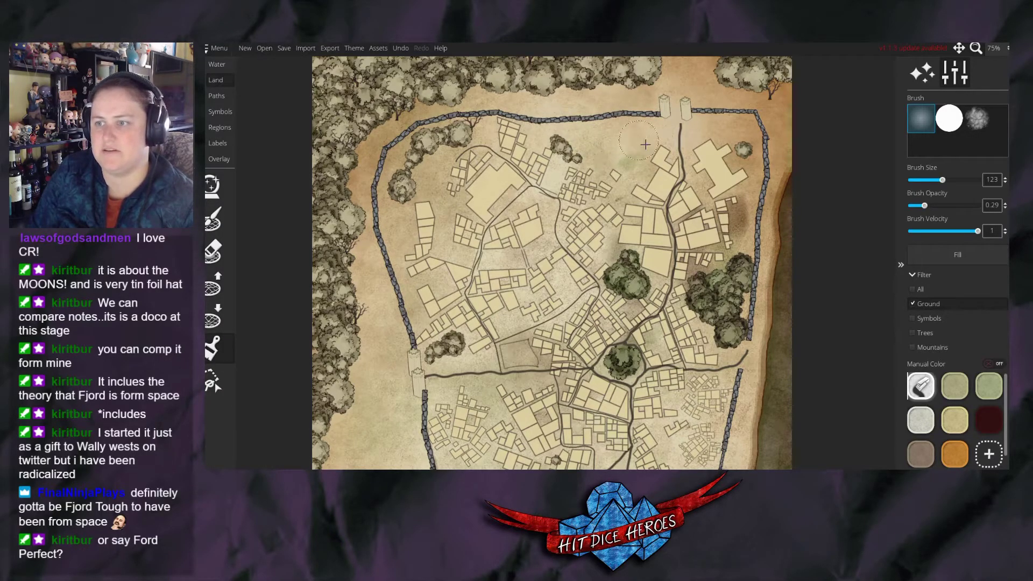
{"action": "mouse_move", "coordinate": [697, 189]}
{"action": "left_mouse_down"}
{"action": "mouse_move", "coordinate": [716, 242]}
{"action": "mouse_move", "coordinate": [700, 269]}
{"action": "mouse_move", "coordinate": [549, 246]}
{"action": "mouse_move", "coordinate": [569, 192]}
{"action": "left_mouse_up"}
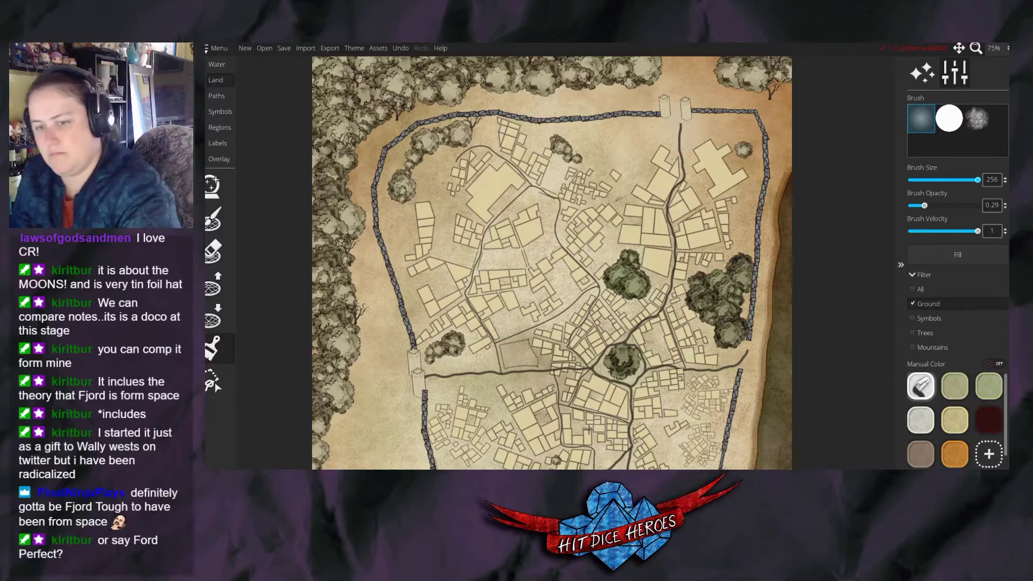
{"action": "left_click_drag", "start_coordinate": [593, 424], "coordinate": [627, 171]}
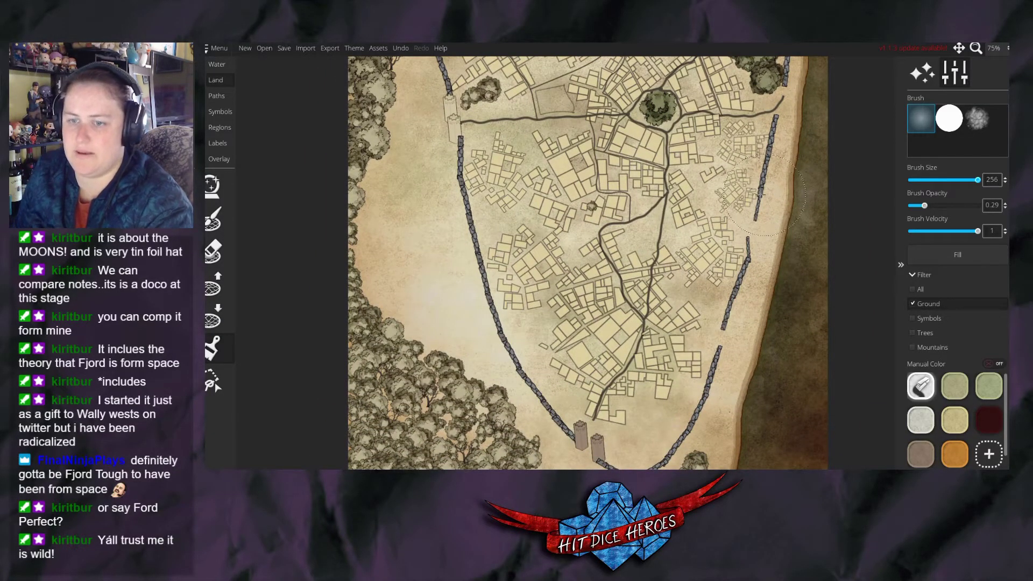
{"action": "scroll", "coordinate": [762, 144], "scroll_direction": "down", "scroll_amount": 1}
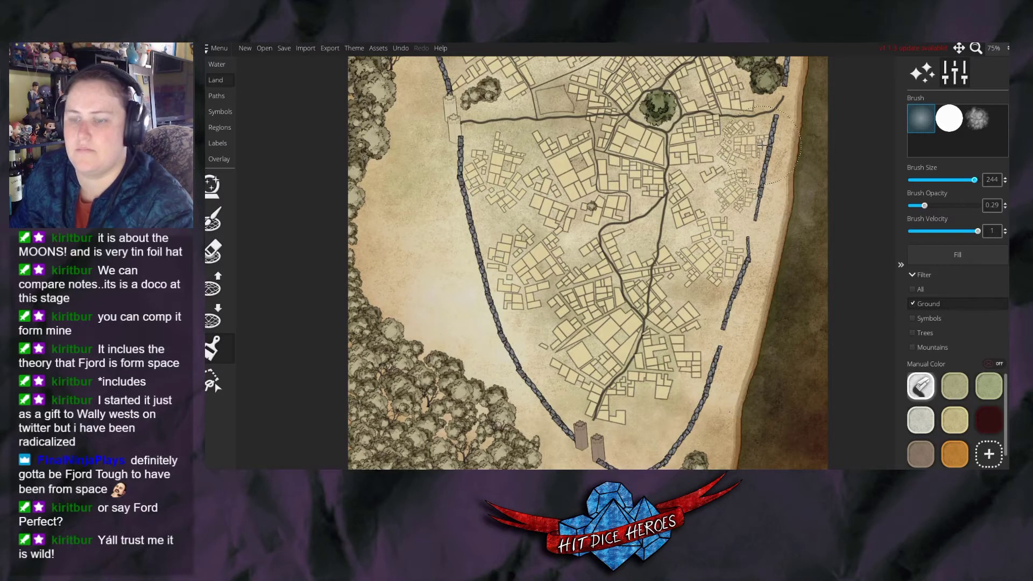
{"action": "scroll", "coordinate": [697, 171], "scroll_direction": "down", "scroll_amount": 3}
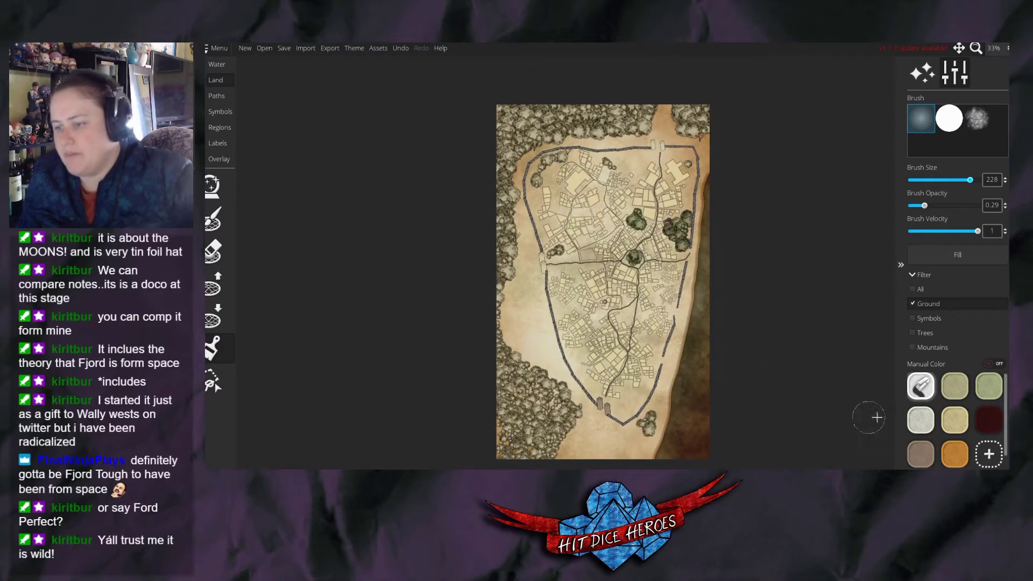
Shade the ground between the buildings throughout the walled city brown with a size 228 brush at opacity 0.29.
{"action": "left_click", "coordinate": [920, 454]}
{"action": "mouse_move", "coordinate": [628, 313]}
{"action": "left_mouse_down"}
{"action": "mouse_move", "coordinate": [624, 277]}
{"action": "mouse_move", "coordinate": [603, 289]}
{"action": "mouse_move", "coordinate": [614, 298]}
{"action": "mouse_move", "coordinate": [606, 301]}
{"action": "mouse_move", "coordinate": [574, 301]}
{"action": "mouse_move", "coordinate": [566, 288]}
{"action": "mouse_move", "coordinate": [600, 311]}
{"action": "mouse_move", "coordinate": [588, 333]}
{"action": "mouse_move", "coordinate": [577, 329]}
{"action": "mouse_move", "coordinate": [613, 308]}
{"action": "mouse_move", "coordinate": [608, 375]}
{"action": "mouse_move", "coordinate": [642, 355]}
{"action": "mouse_move", "coordinate": [625, 333]}
{"action": "mouse_move", "coordinate": [608, 359]}
{"action": "mouse_move", "coordinate": [612, 327]}
{"action": "mouse_move", "coordinate": [597, 319]}
{"action": "mouse_move", "coordinate": [624, 335]}
{"action": "mouse_move", "coordinate": [656, 310]}
{"action": "mouse_move", "coordinate": [655, 327]}
{"action": "mouse_move", "coordinate": [632, 278]}
{"action": "mouse_move", "coordinate": [659, 265]}
{"action": "mouse_move", "coordinate": [674, 274]}
{"action": "mouse_move", "coordinate": [665, 263]}
{"action": "mouse_move", "coordinate": [605, 255]}
{"action": "mouse_move", "coordinate": [614, 246]}
{"action": "mouse_move", "coordinate": [598, 227]}
{"action": "mouse_move", "coordinate": [557, 238]}
{"action": "mouse_move", "coordinate": [563, 218]}
{"action": "mouse_move", "coordinate": [545, 199]}
{"action": "mouse_move", "coordinate": [584, 175]}
{"action": "mouse_move", "coordinate": [573, 179]}
{"action": "mouse_move", "coordinate": [589, 203]}
{"action": "mouse_move", "coordinate": [586, 149]}
{"action": "mouse_move", "coordinate": [618, 202]}
{"action": "mouse_move", "coordinate": [649, 213]}
{"action": "mouse_move", "coordinate": [654, 179]}
{"action": "mouse_move", "coordinate": [675, 180]}
{"action": "mouse_move", "coordinate": [675, 203]}
{"action": "mouse_move", "coordinate": [663, 277]}
{"action": "mouse_move", "coordinate": [565, 291]}
{"action": "left_mouse_up"}
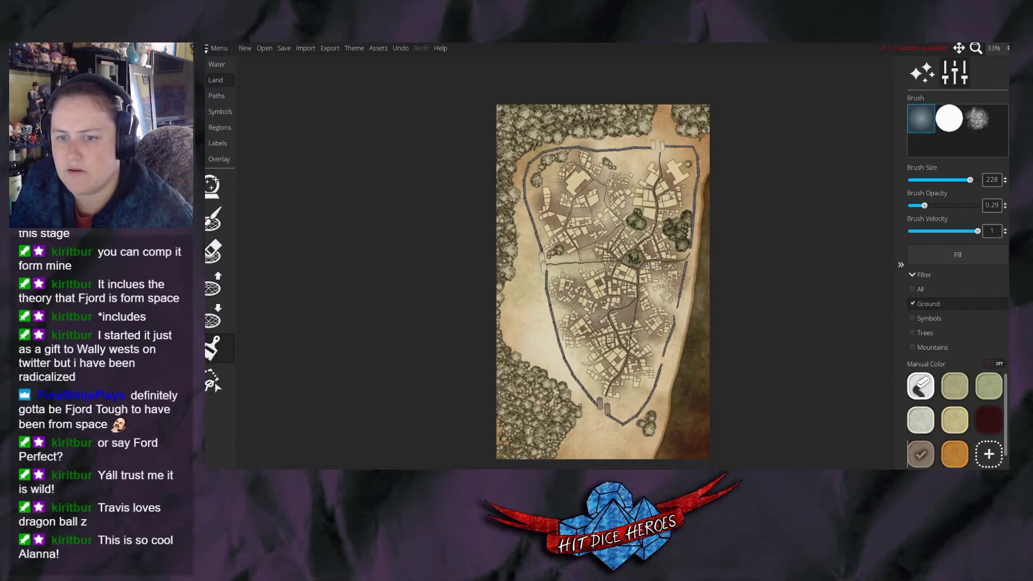
{"action": "mouse_move", "coordinate": [586, 253]}
{"action": "left_mouse_down"}
{"action": "mouse_move", "coordinate": [566, 223]}
{"action": "mouse_move", "coordinate": [609, 207]}
{"action": "mouse_move", "coordinate": [612, 180]}
{"action": "mouse_move", "coordinate": [608, 191]}
{"action": "mouse_move", "coordinate": [584, 173]}
{"action": "mouse_move", "coordinate": [562, 181]}
{"action": "left_mouse_up"}
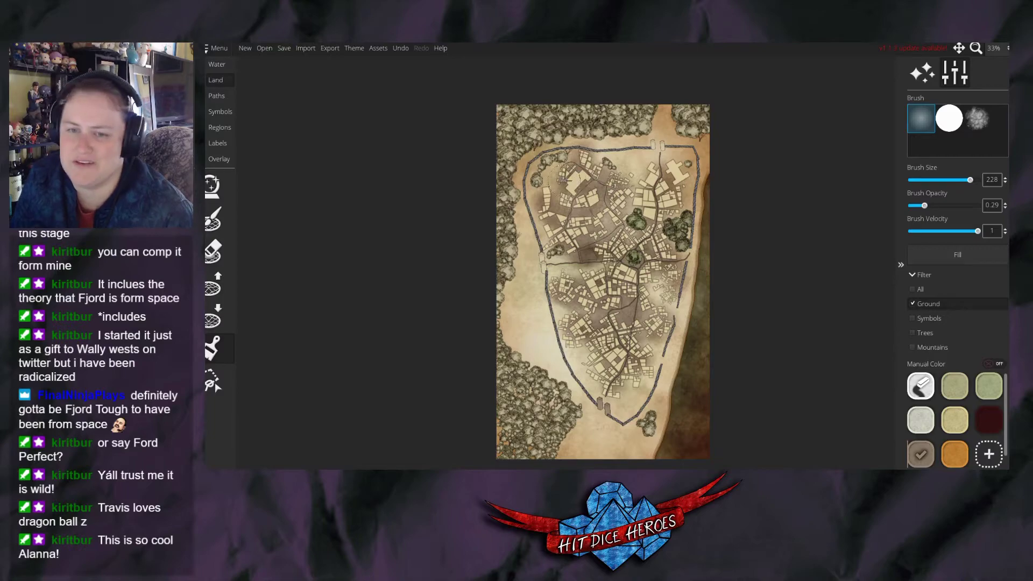
{"action": "left_click_drag", "start_coordinate": [560, 221], "coordinate": [545, 205]}
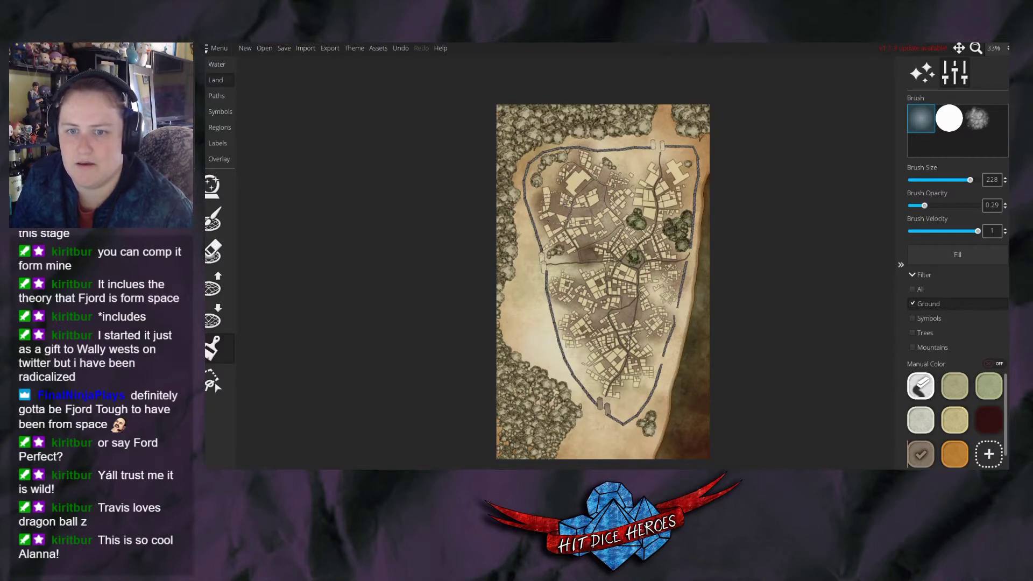
{"action": "mouse_move", "coordinate": [608, 205]}
{"action": "left_mouse_down"}
{"action": "mouse_move", "coordinate": [678, 179]}
{"action": "mouse_move", "coordinate": [634, 209]}
{"action": "left_mouse_up"}
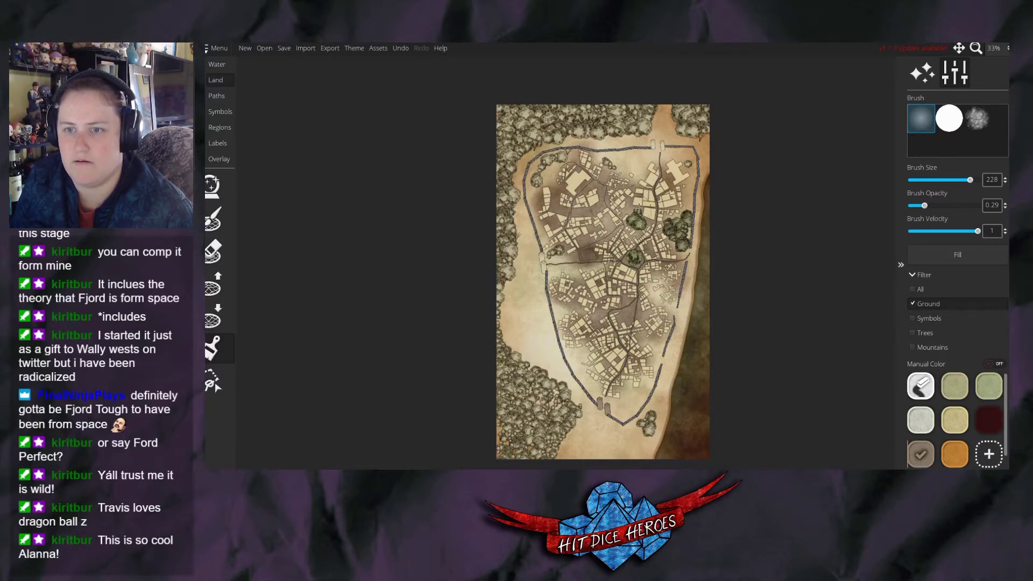
{"action": "mouse_move", "coordinate": [624, 318]}
{"action": "left_mouse_down"}
{"action": "mouse_move", "coordinate": [573, 292]}
{"action": "mouse_move", "coordinate": [592, 351]}
{"action": "left_mouse_up"}
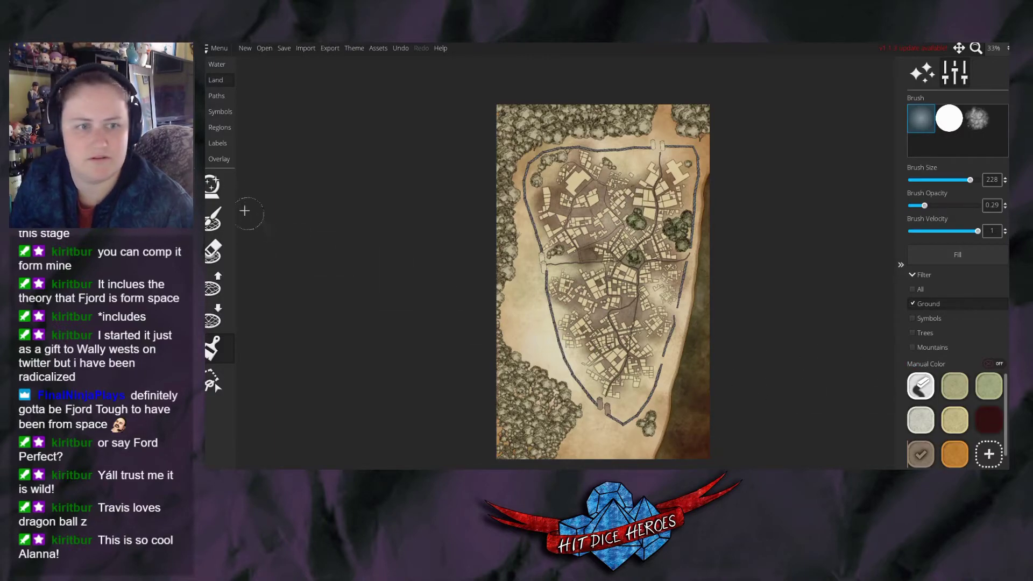
Set the freshwater colour to a semi-transparent teal, 8b0ea6a6.
{"action": "left_click", "coordinate": [217, 64]}
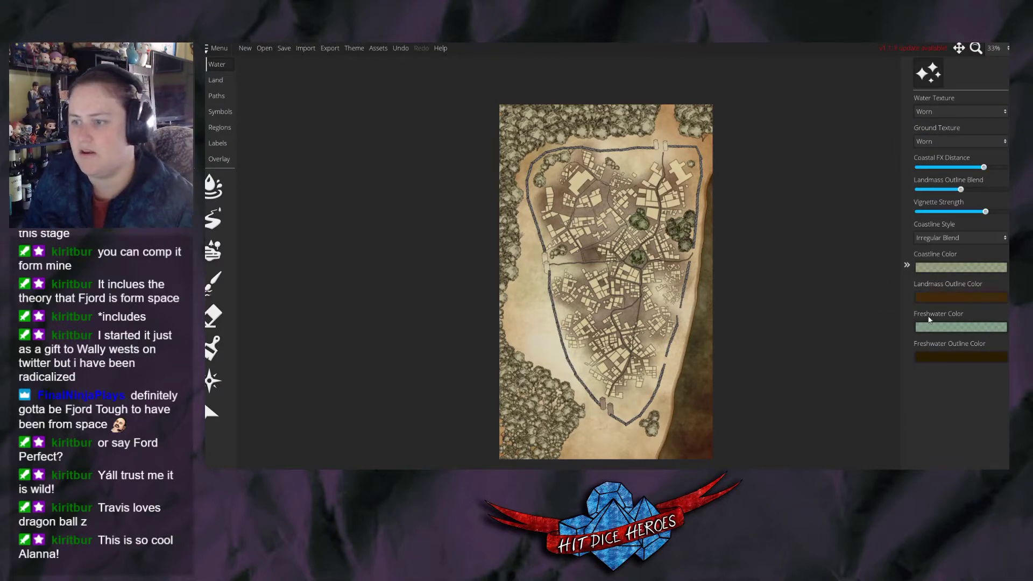
{"action": "left_click", "coordinate": [931, 329]}
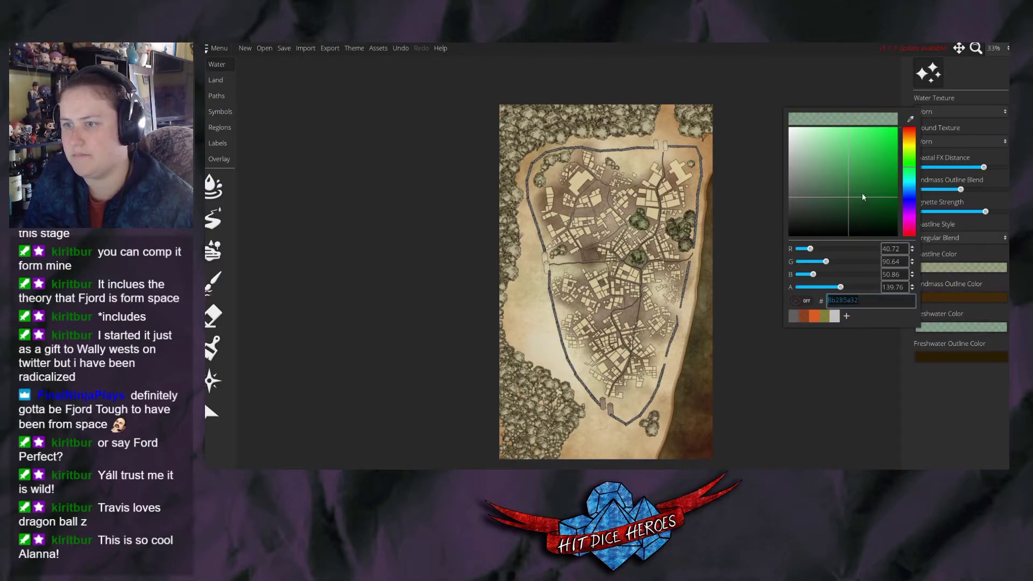
{"action": "left_click", "coordinate": [908, 183]}
{"action": "left_click", "coordinate": [885, 177]}
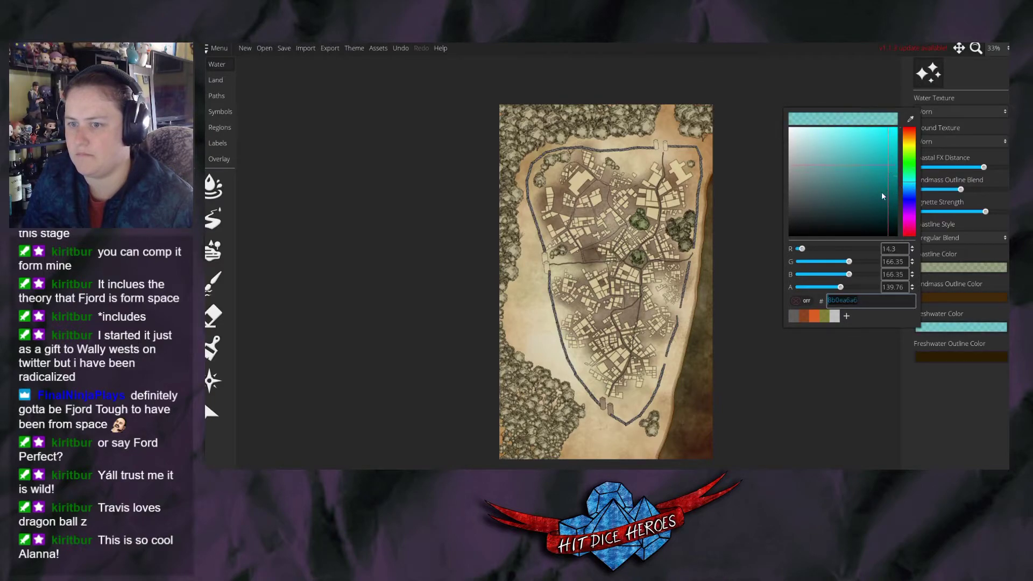
{"action": "left_click", "coordinate": [950, 401]}
Set the coastline colour to a muted semi-transparent blue-green with RGB 90.47, 154.39, 136.41 and alpha 122.59.
{"action": "left_click", "coordinate": [961, 267]}
{"action": "left_click", "coordinate": [856, 122]}
{"action": "left_click", "coordinate": [873, 104]}
{"action": "left_click", "coordinate": [908, 120]}
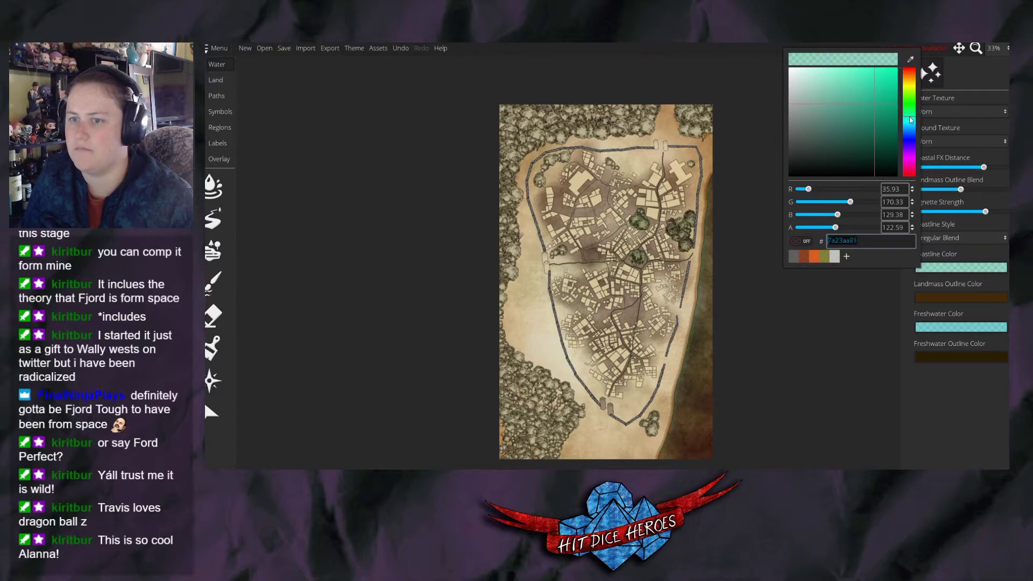
{"action": "left_click", "coordinate": [833, 110]}
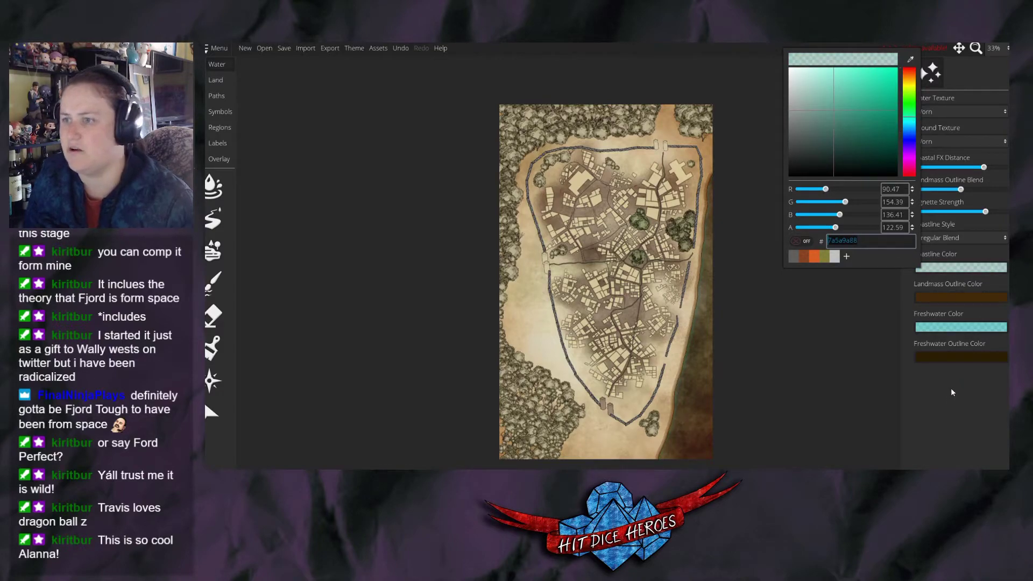
{"action": "left_click", "coordinate": [934, 167]}
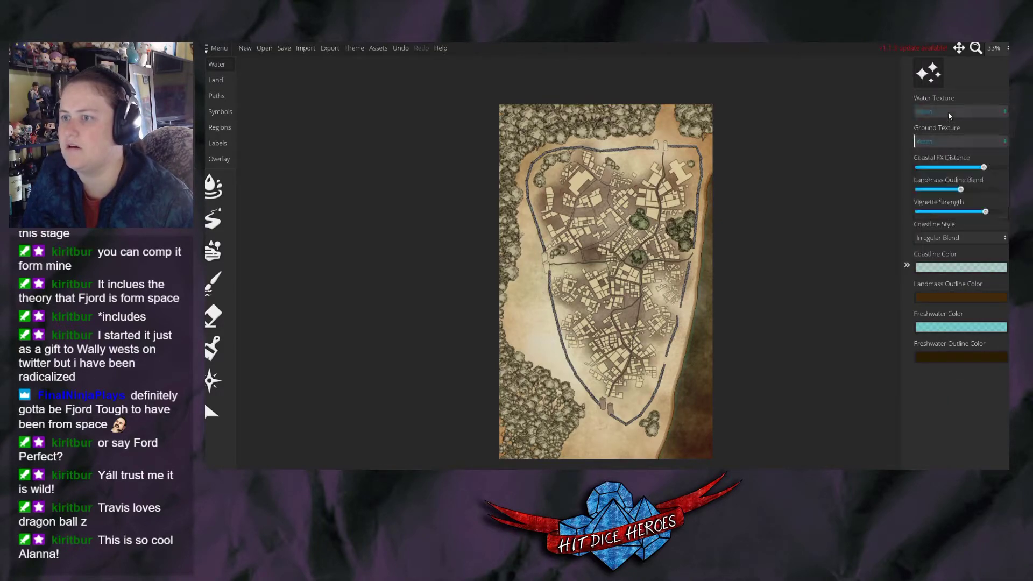
Try the Black & White, Equirectangular, Feudal and Imagination textures on the water.
{"action": "left_click", "coordinate": [947, 112]}
{"action": "left_click", "coordinate": [938, 127]}
{"action": "left_click", "coordinate": [942, 114]}
{"action": "left_click", "coordinate": [943, 139]}
{"action": "left_click", "coordinate": [947, 114]}
{"action": "left_click", "coordinate": [936, 148]}
{"action": "left_click", "coordinate": [946, 114]}
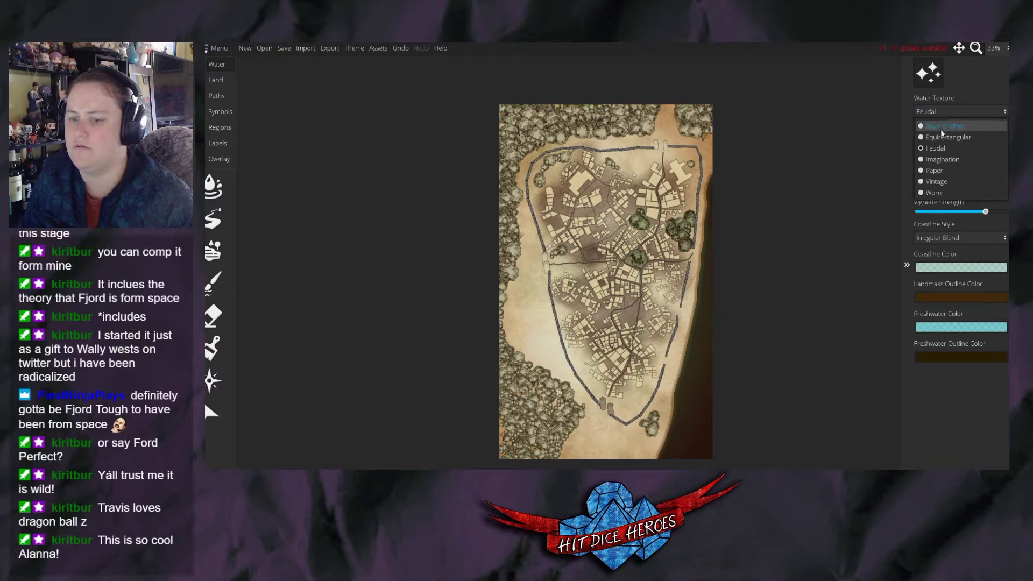
{"action": "left_click", "coordinate": [936, 163]}
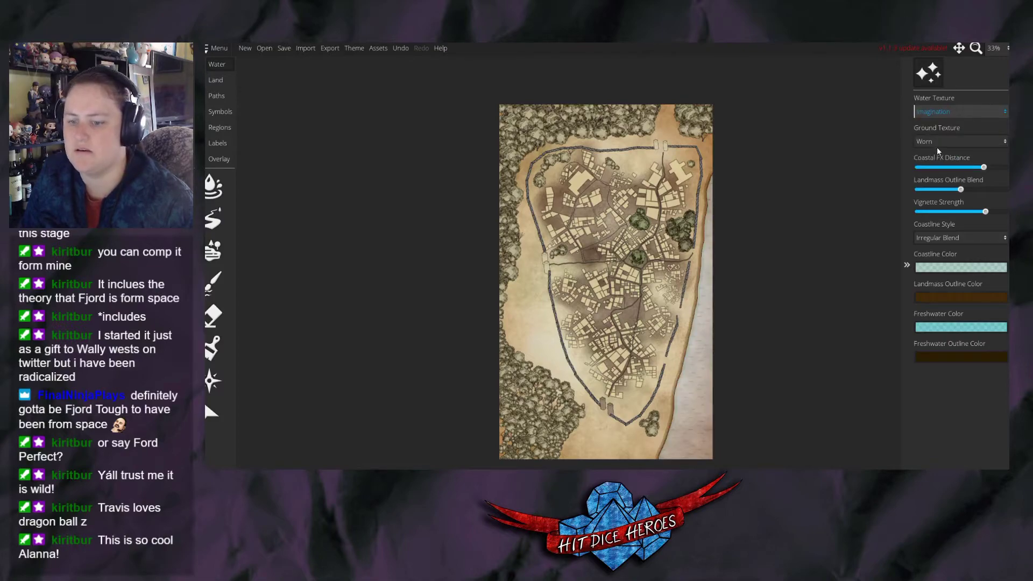
Try alternative ground textures on the land, including Black & White, Feudal, Paper and Vintage.
{"action": "left_click", "coordinate": [936, 142]}
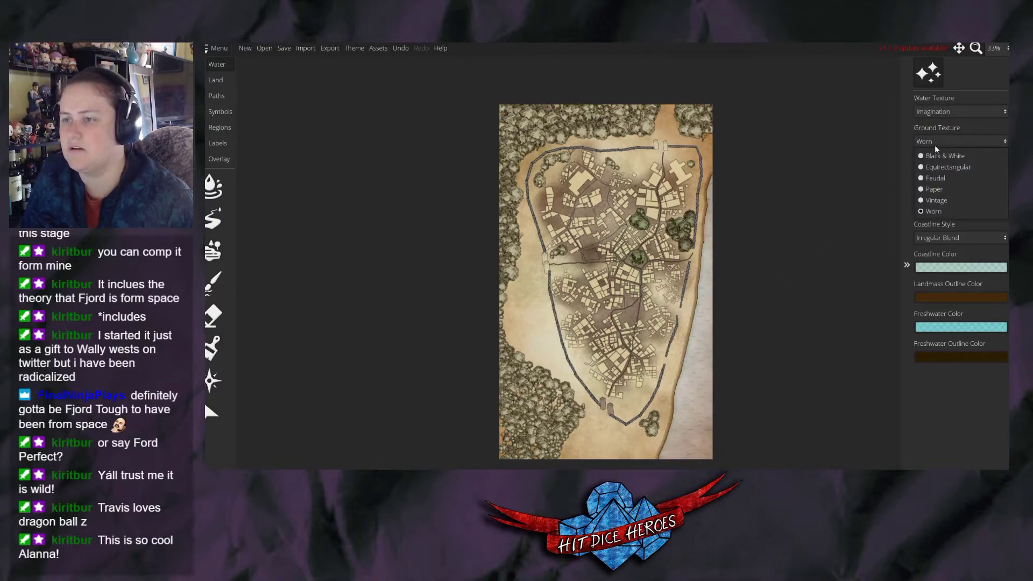
{"action": "left_click", "coordinate": [931, 202]}
{"action": "left_click", "coordinate": [935, 141]}
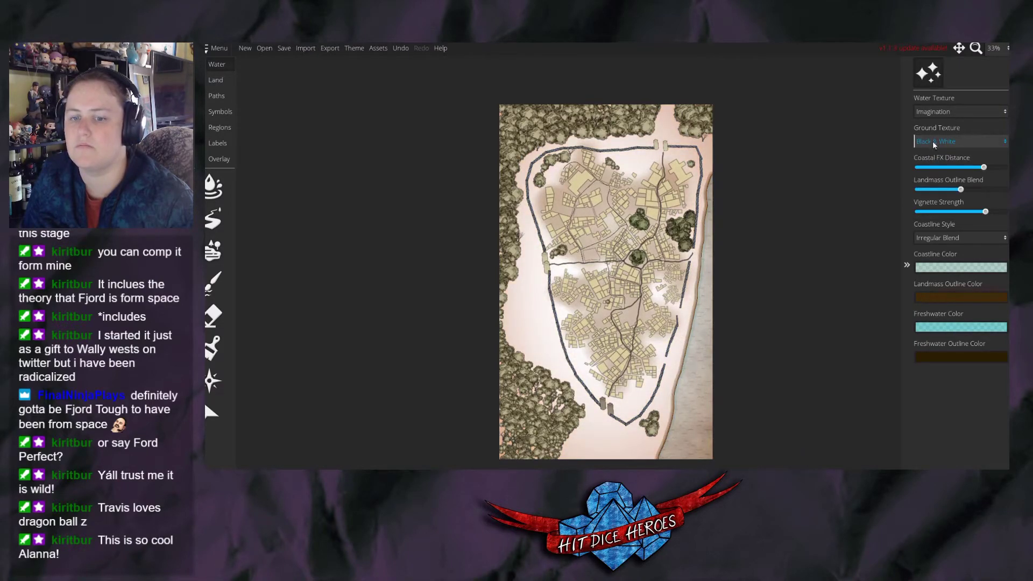
{"action": "left_click", "coordinate": [932, 143]}
{"action": "left_click", "coordinate": [933, 169]}
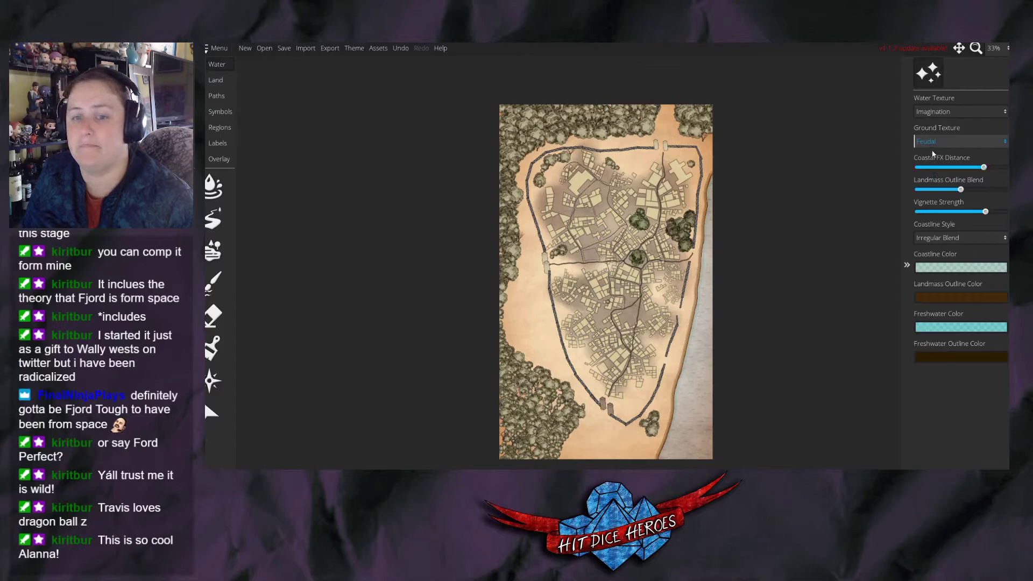
{"action": "left_click", "coordinate": [933, 145]}
{"action": "left_click", "coordinate": [931, 188]}
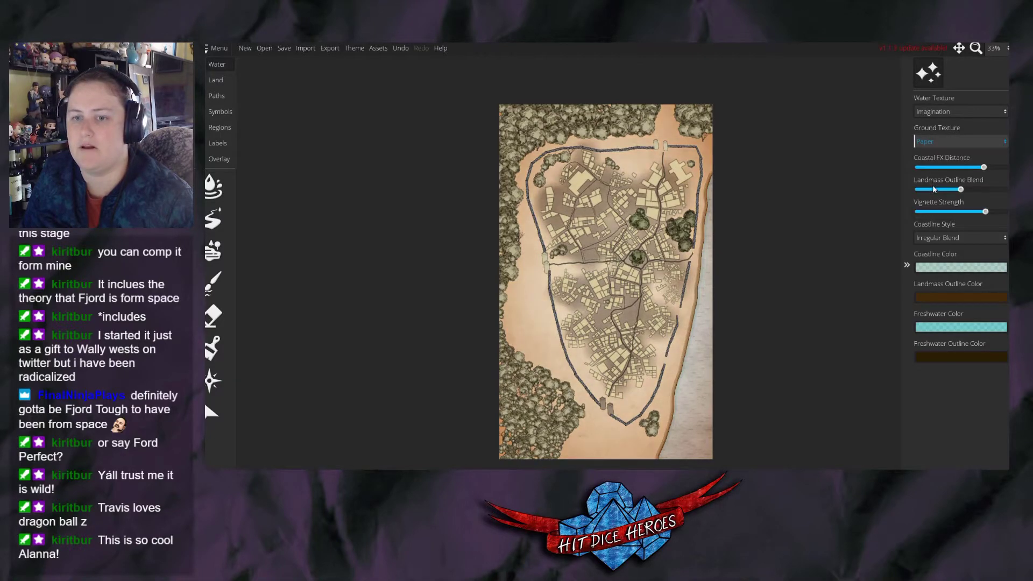
{"action": "left_click", "coordinate": [933, 142]}
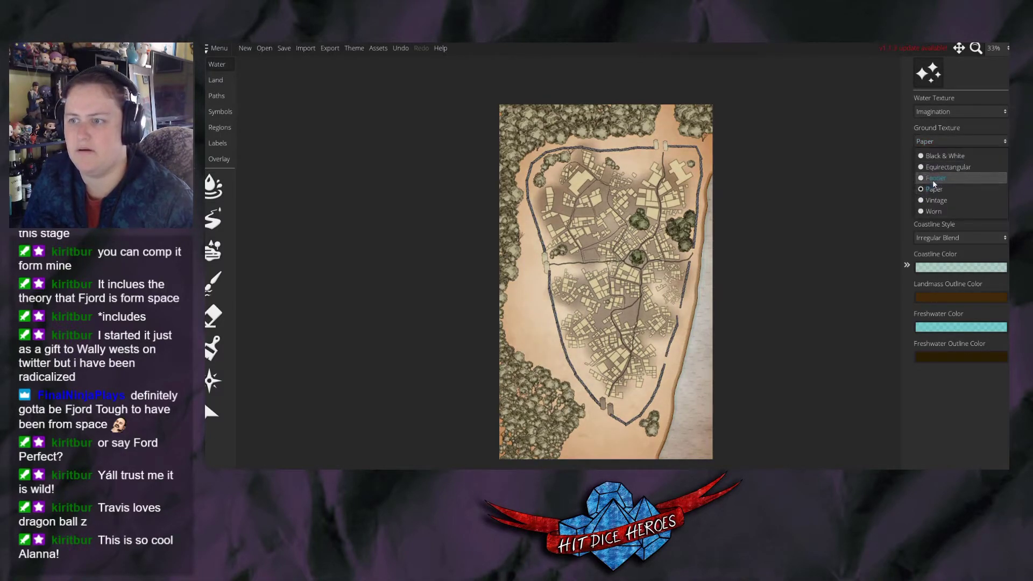
{"action": "left_click", "coordinate": [935, 179]}
{"action": "left_click", "coordinate": [934, 141]}
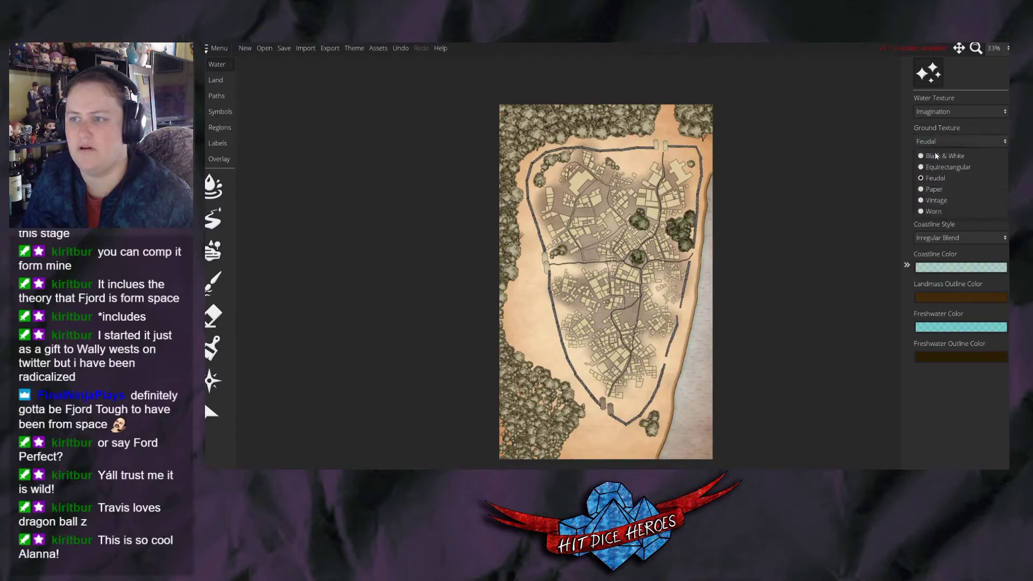
{"action": "left_click", "coordinate": [935, 201]}
Undo the recent ground and water texture changes.
{"action": "key", "text": "ctrl+z"}
{"action": "key", "text": "ctrl+z"}
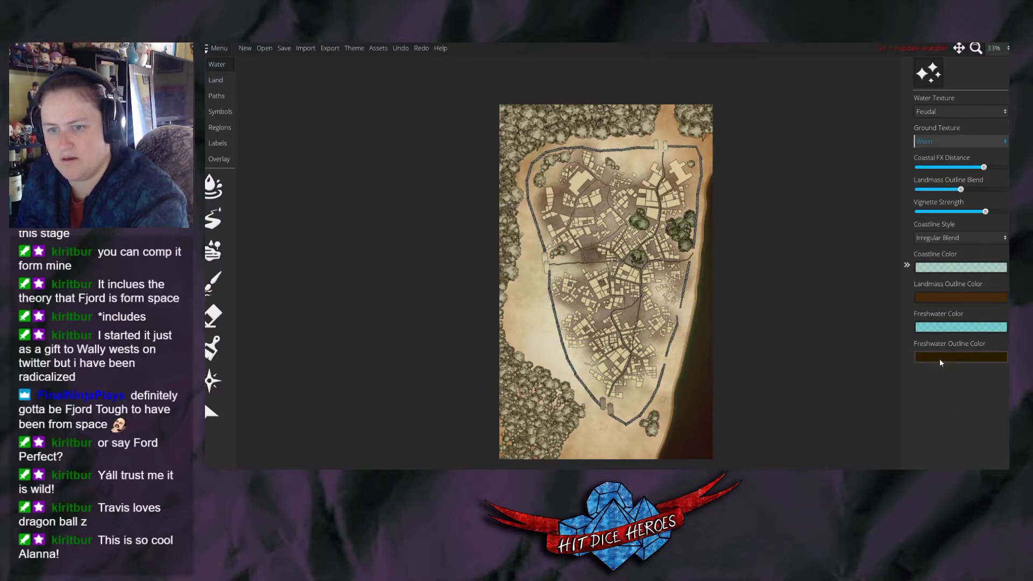
{"action": "key", "text": "ctrl+z"}
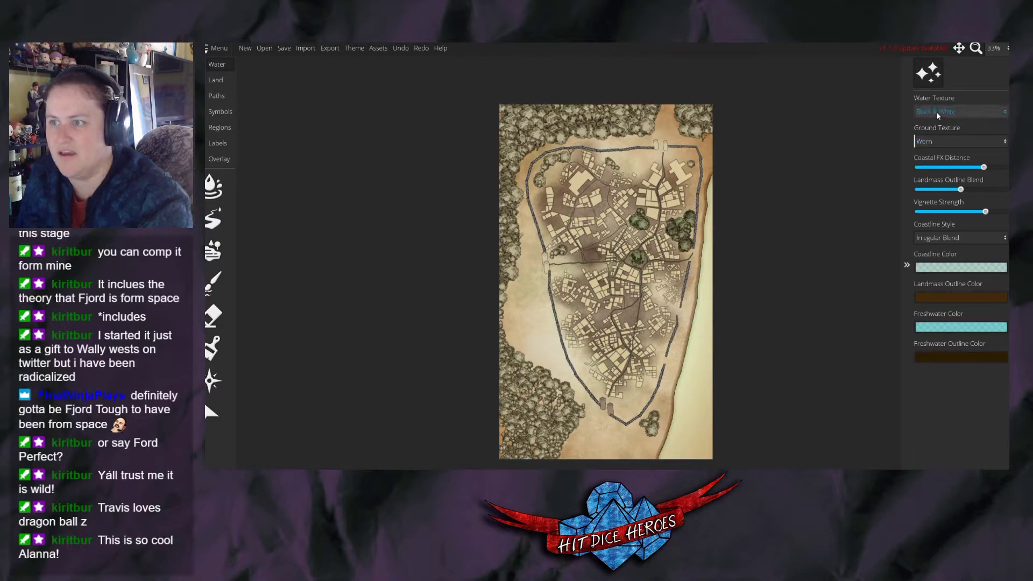
Set the water texture to Imagination and reduce the vignette strength slightly.
{"action": "left_click", "coordinate": [936, 112]}
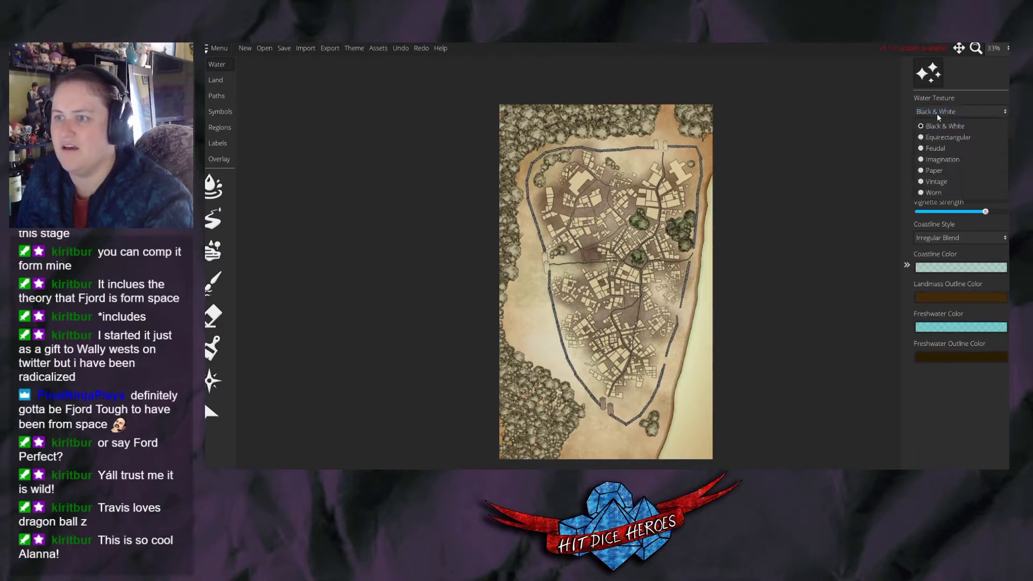
{"action": "left_click", "coordinate": [936, 160]}
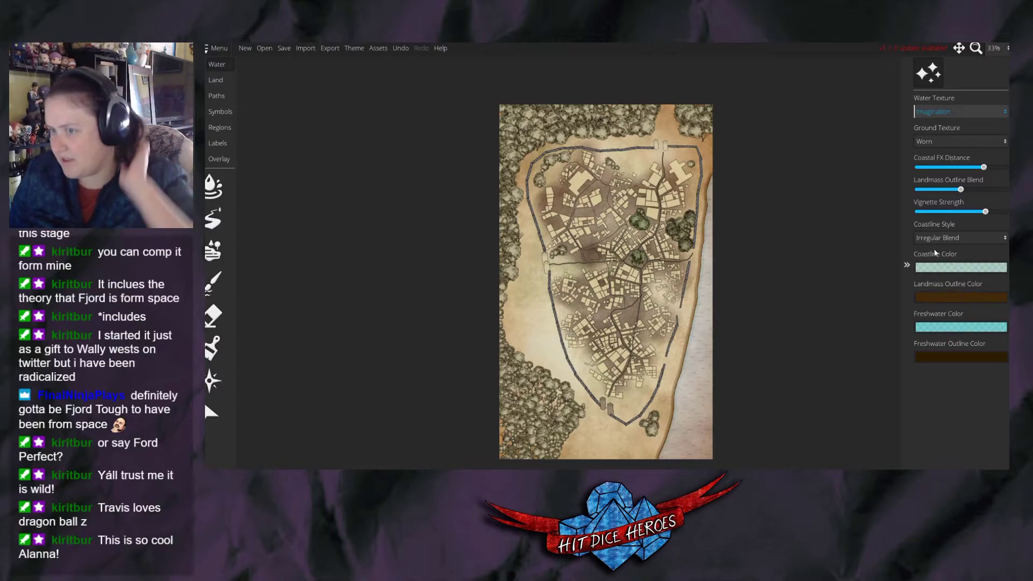
{"action": "left_click_drag", "start_coordinate": [986, 212], "coordinate": [974, 215]}
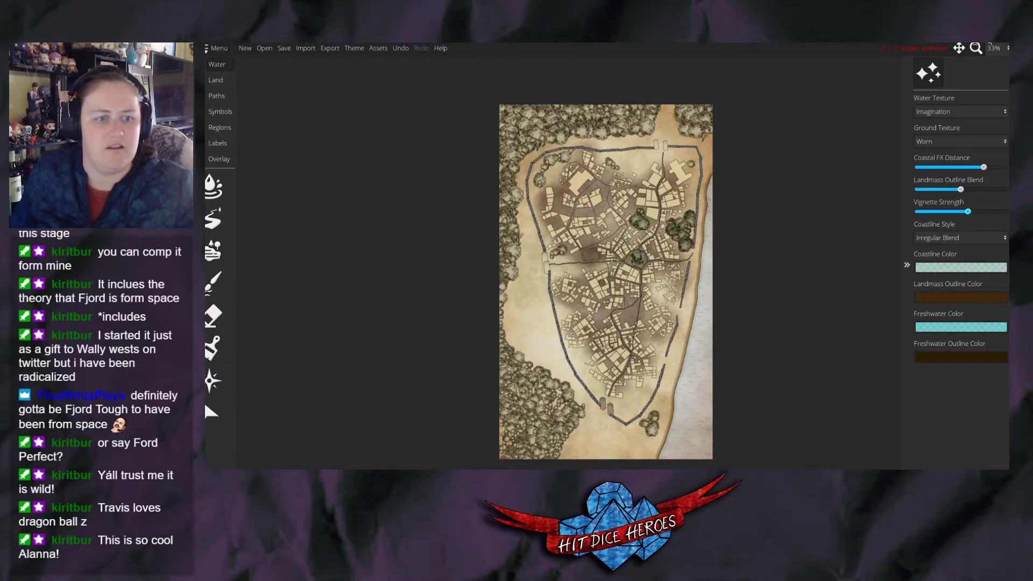
Try a freshwater brush stroke on the open ground just west of the city wall with brush size 48 and roughness 0.6.
{"action": "left_click", "coordinate": [207, 290]}
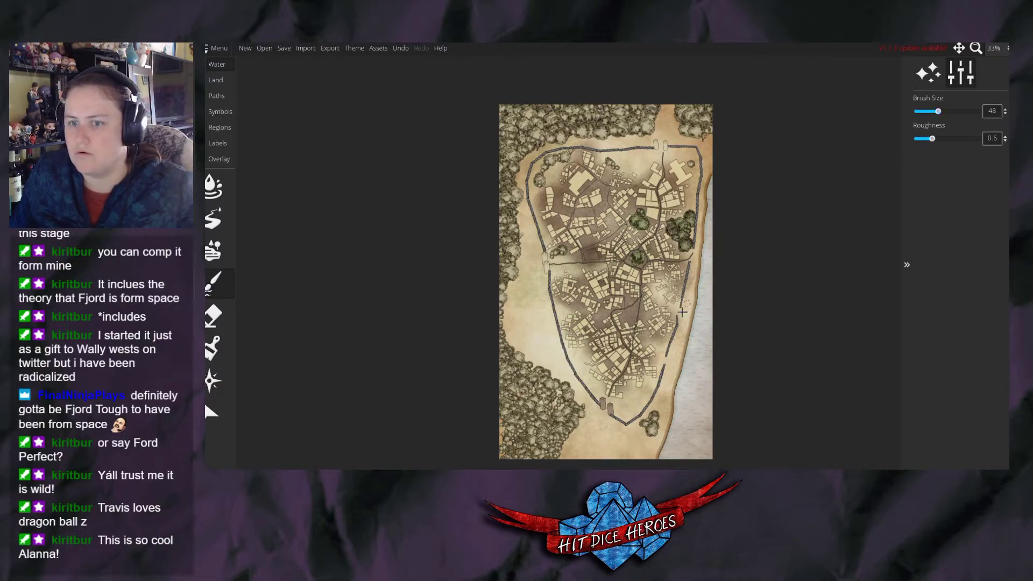
{"action": "left_click_drag", "start_coordinate": [547, 317], "coordinate": [551, 353]}
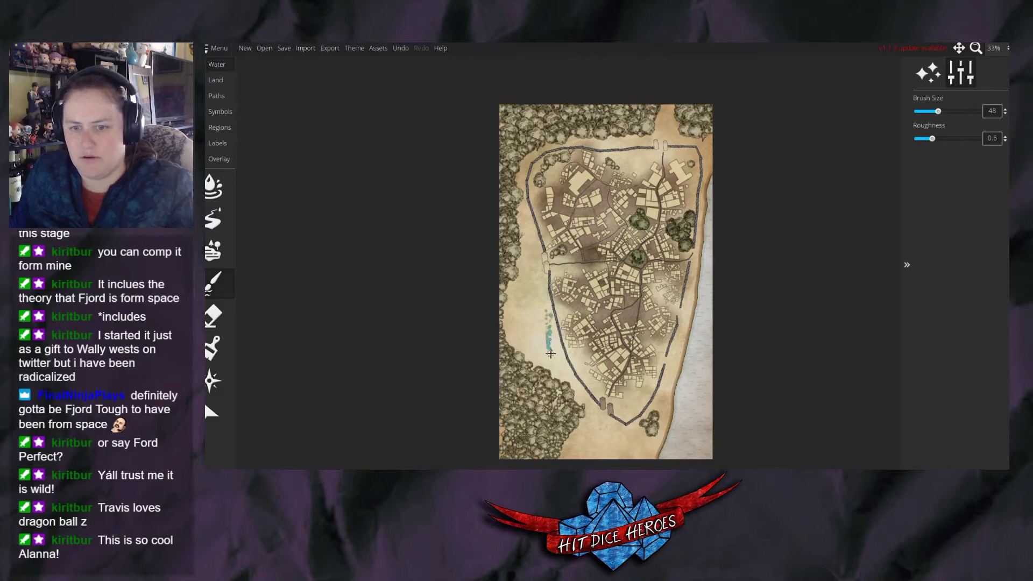
{"action": "key", "text": "ctrl+z"}
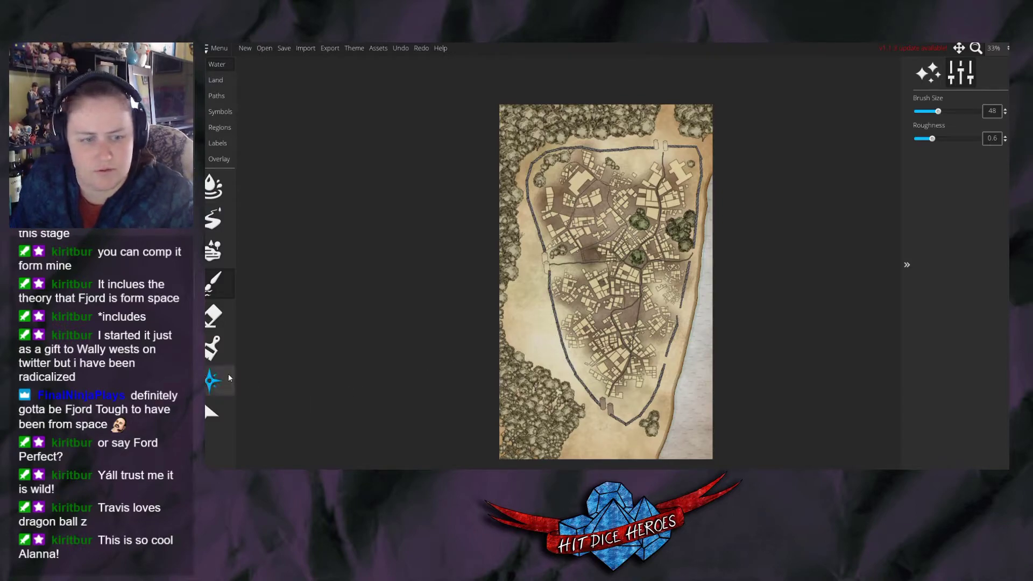
Try a small lake on the open ground west of the wall with brush size 220, roughness 1 and detail 2.
{"action": "left_click", "coordinate": [213, 251]}
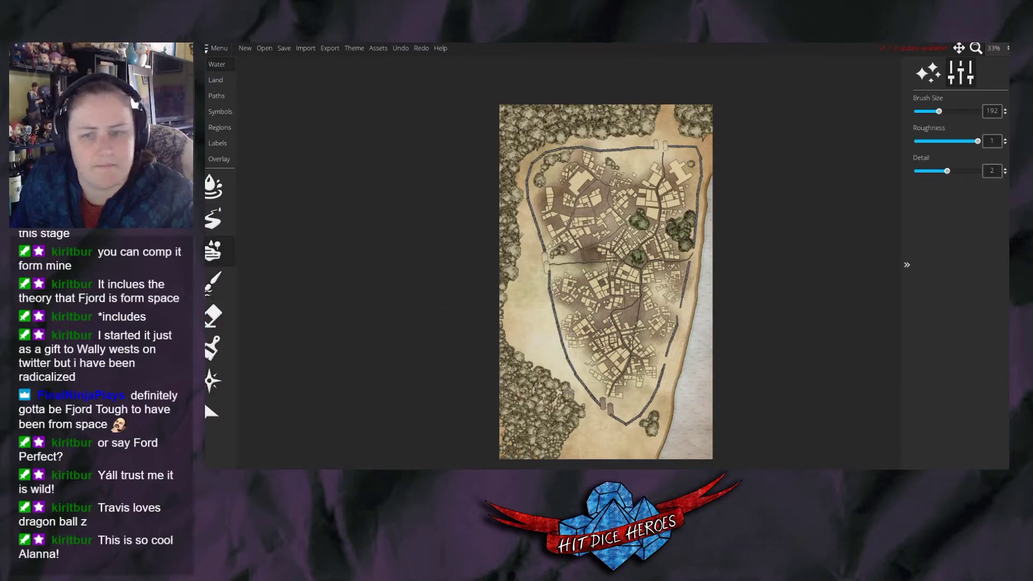
{"action": "scroll", "coordinate": [534, 337], "scroll_direction": "up", "scroll_amount": 2}
{"action": "left_click", "coordinate": [534, 334]}
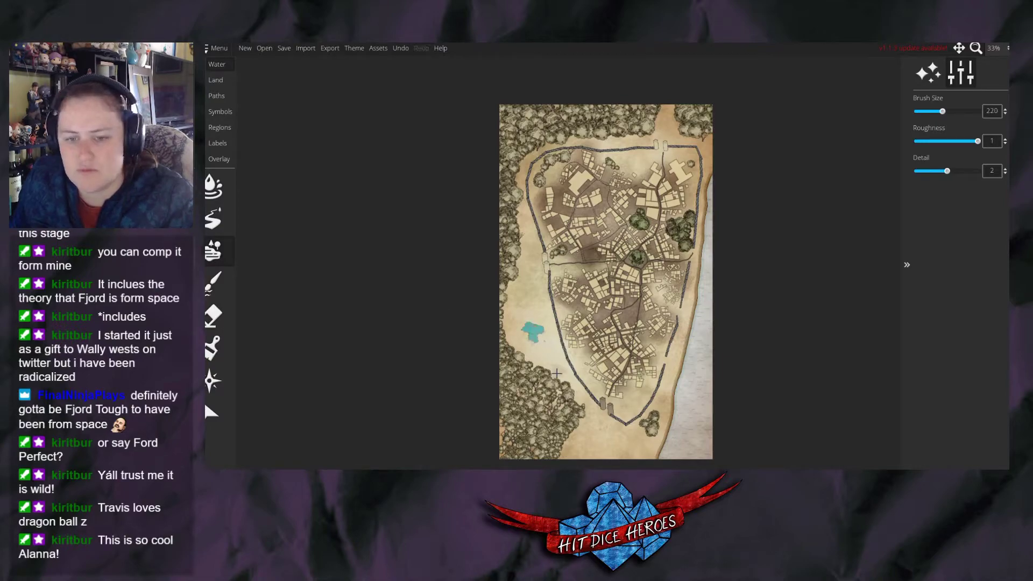
{"action": "key", "text": "ctrl+z"}
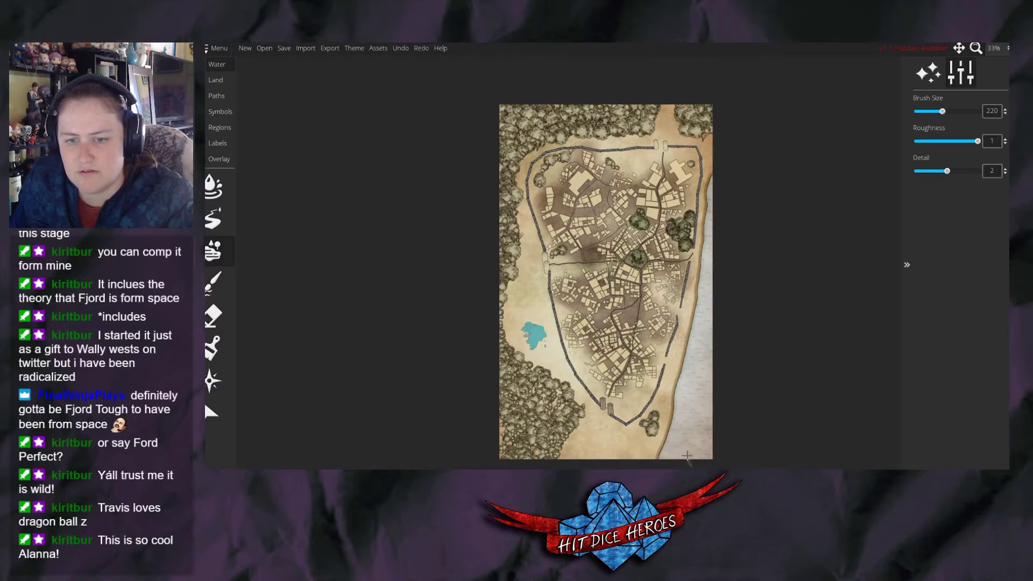
Try a river across the ground southwest of the wall with width 4, roughness 2 and meander distance 0.6.
{"action": "left_click", "coordinate": [214, 218]}
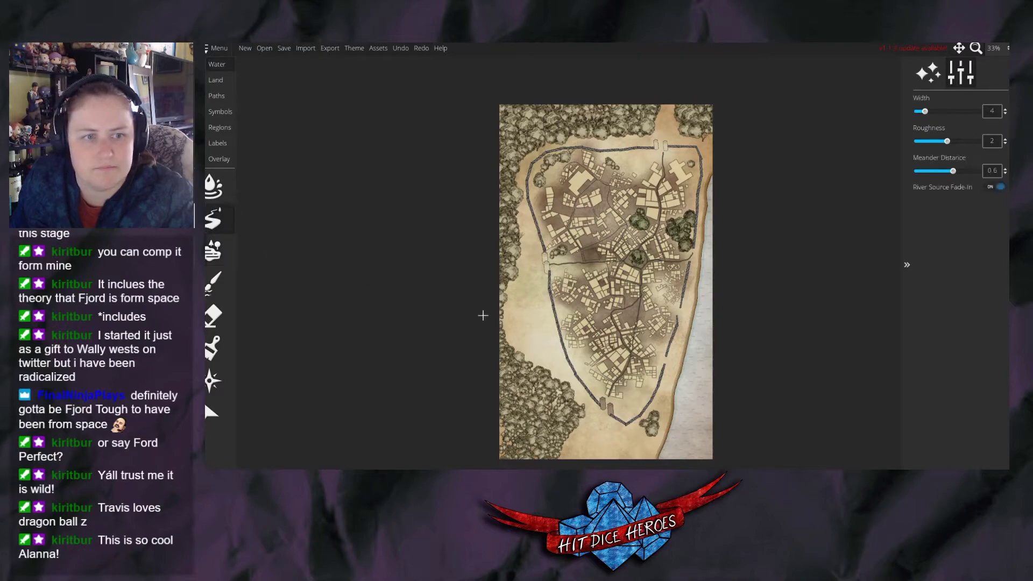
{"action": "left_click_drag", "start_coordinate": [525, 333], "coordinate": [569, 383]}
{"action": "key", "text": "ctrl+z"}
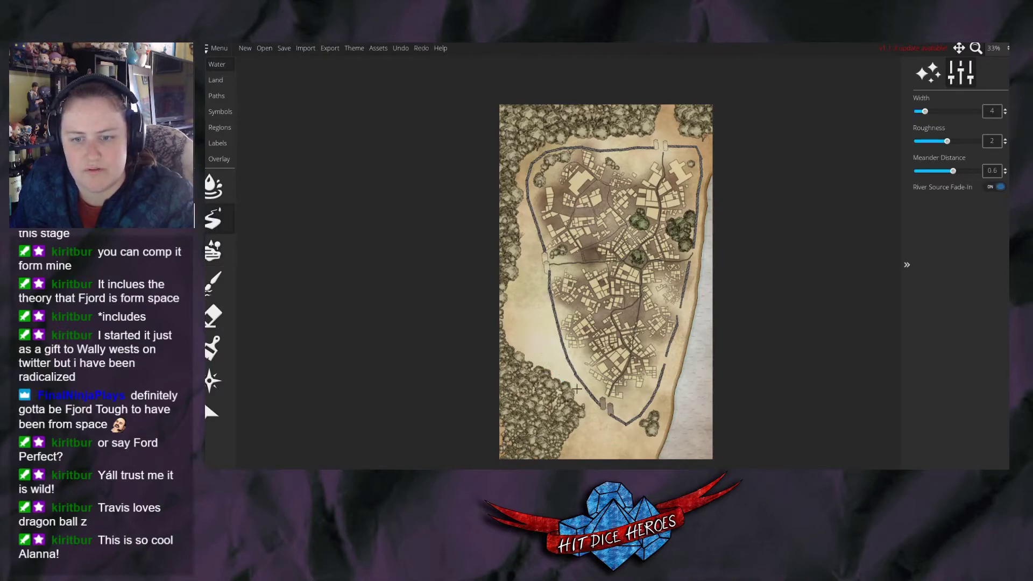
Adjust the sea's colouring to water hue 0.11, saturation 0.04 and value -0.12, with a stain amount of 0.
{"action": "key", "text": "Escape"}
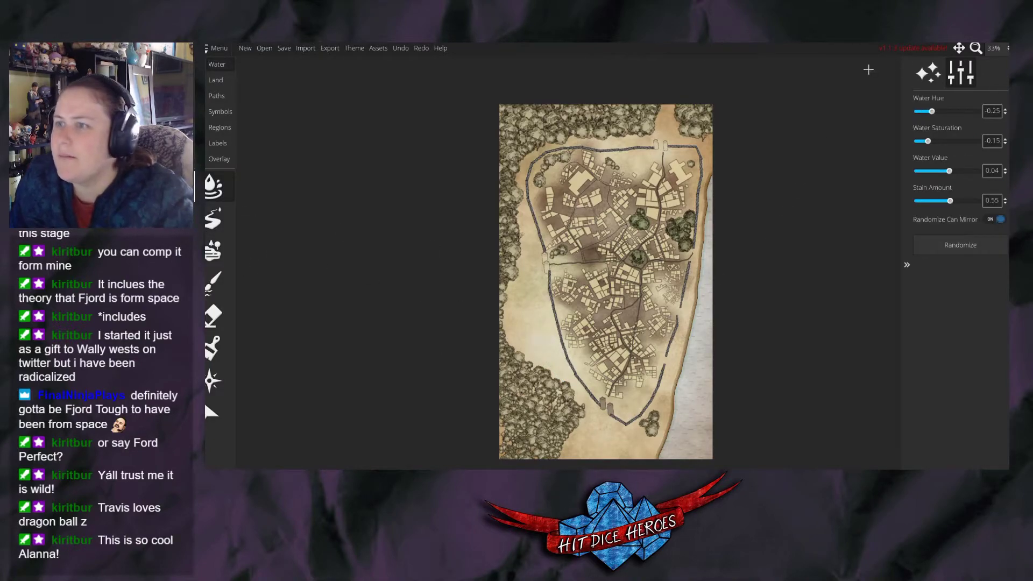
{"action": "left_click", "coordinate": [927, 81]}
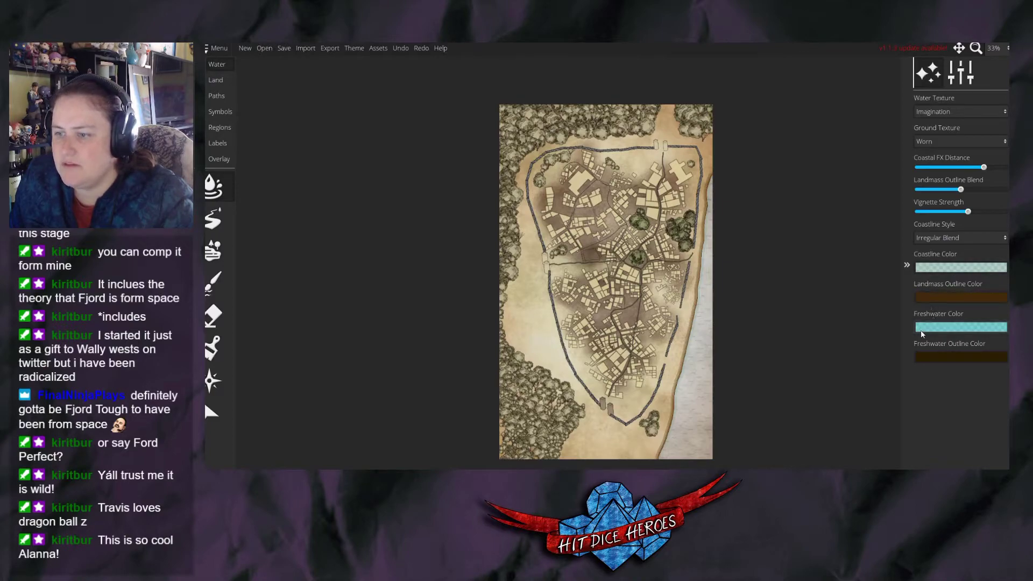
{"action": "left_click", "coordinate": [956, 81]}
{"action": "left_click_drag", "start_coordinate": [932, 112], "coordinate": [953, 112]}
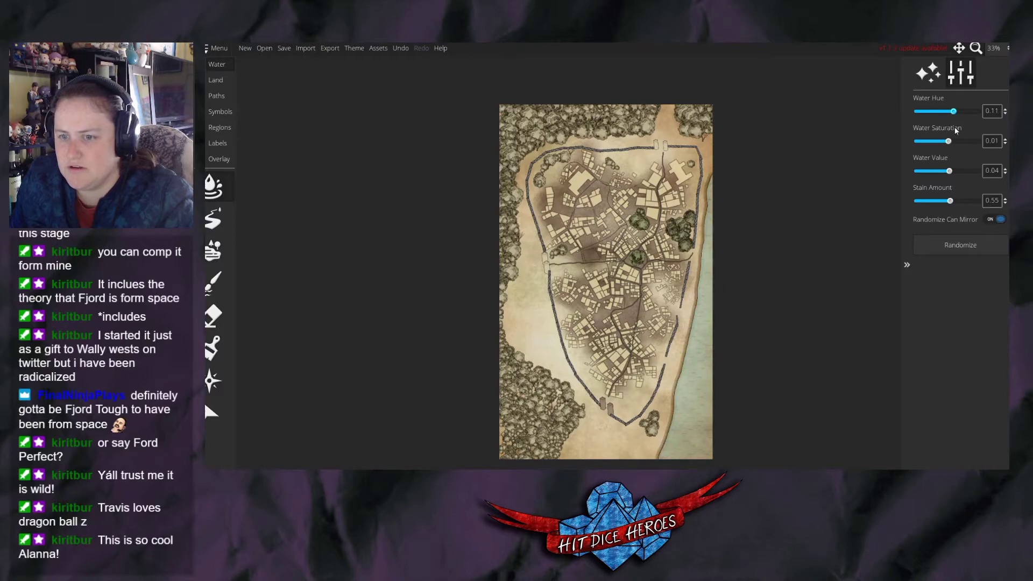
{"action": "left_click_drag", "start_coordinate": [948, 170], "coordinate": [904, 216]}
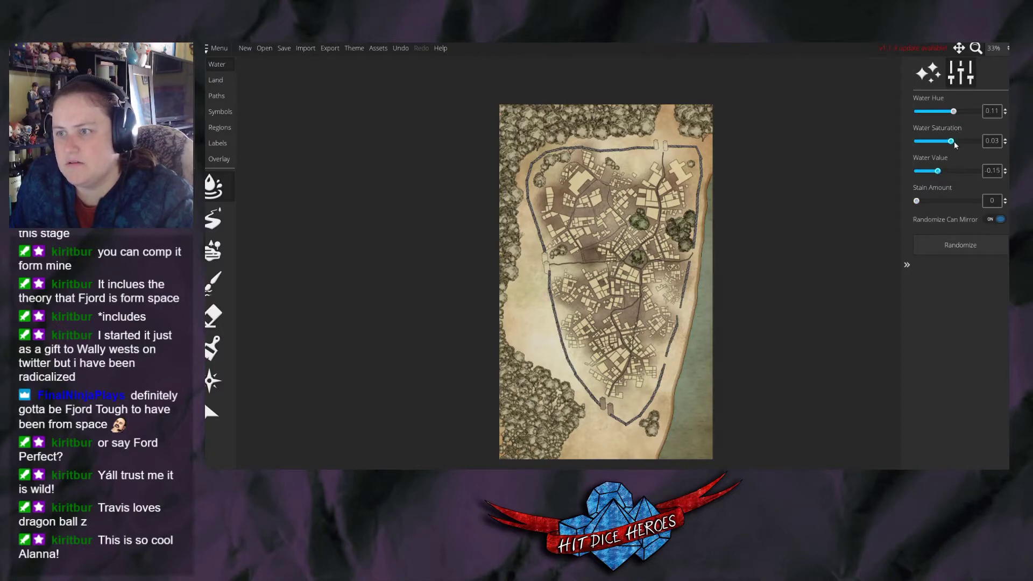
{"action": "left_click_drag", "start_coordinate": [949, 144], "coordinate": [942, 174]}
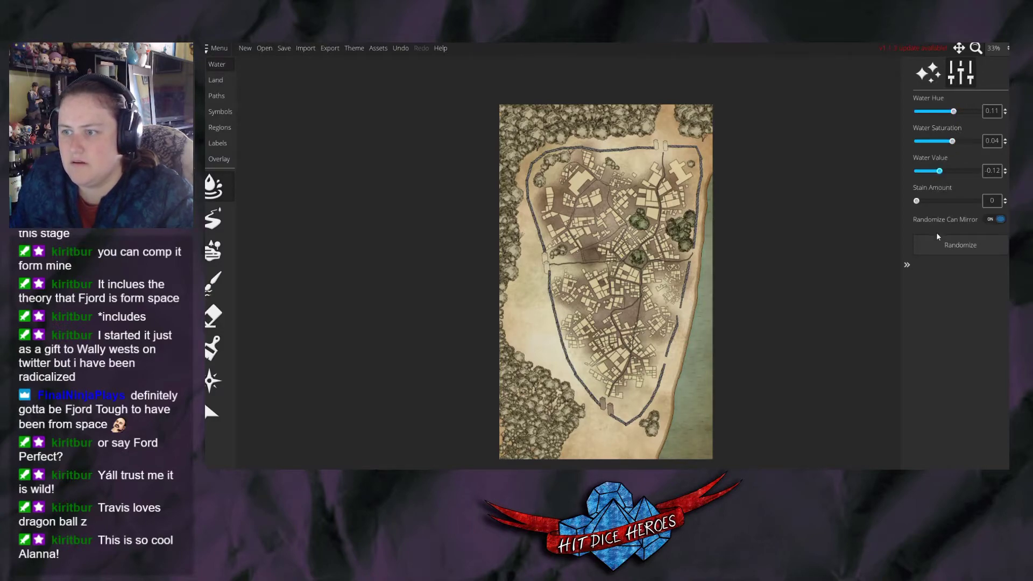
Raise the landmass outline blend to its maximum and strengthen the vignette.
{"action": "left_click", "coordinate": [942, 86]}
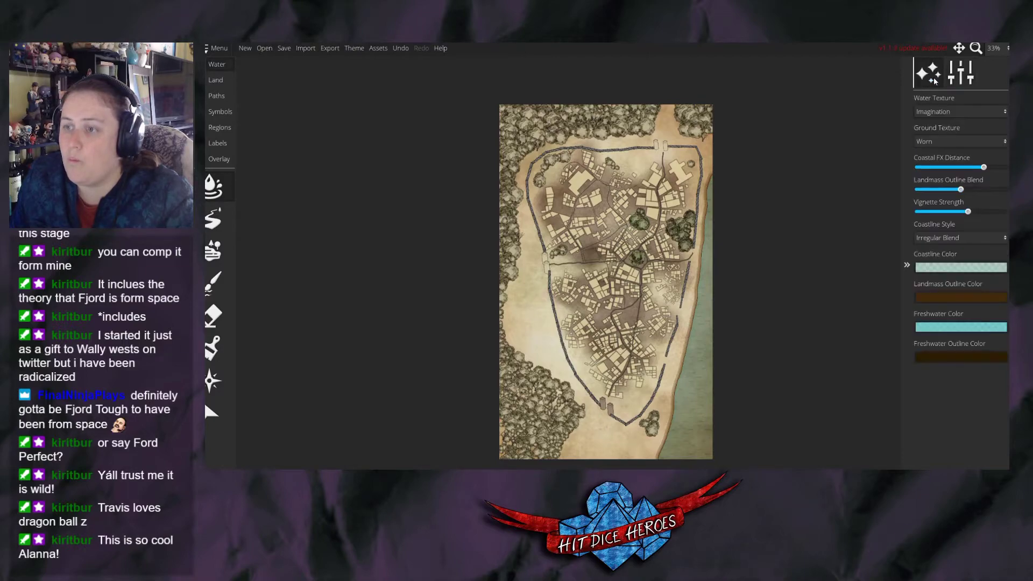
{"action": "left_click_drag", "start_coordinate": [963, 190], "coordinate": [1003, 216]}
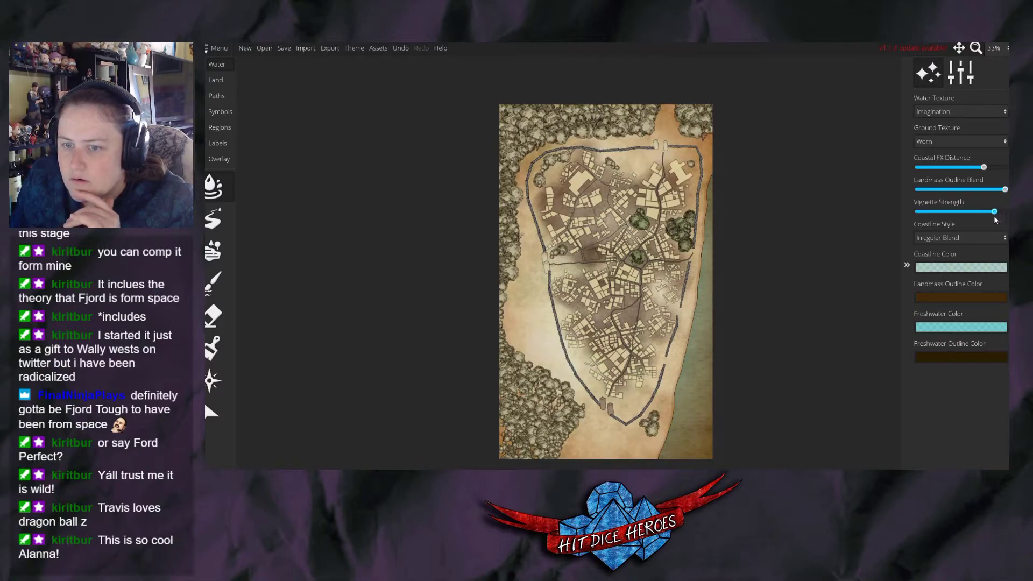
Try the Uniform Band and Uniform Blend styles for the coastline.
{"action": "left_click", "coordinate": [958, 234]}
{"action": "left_click", "coordinate": [955, 266]}
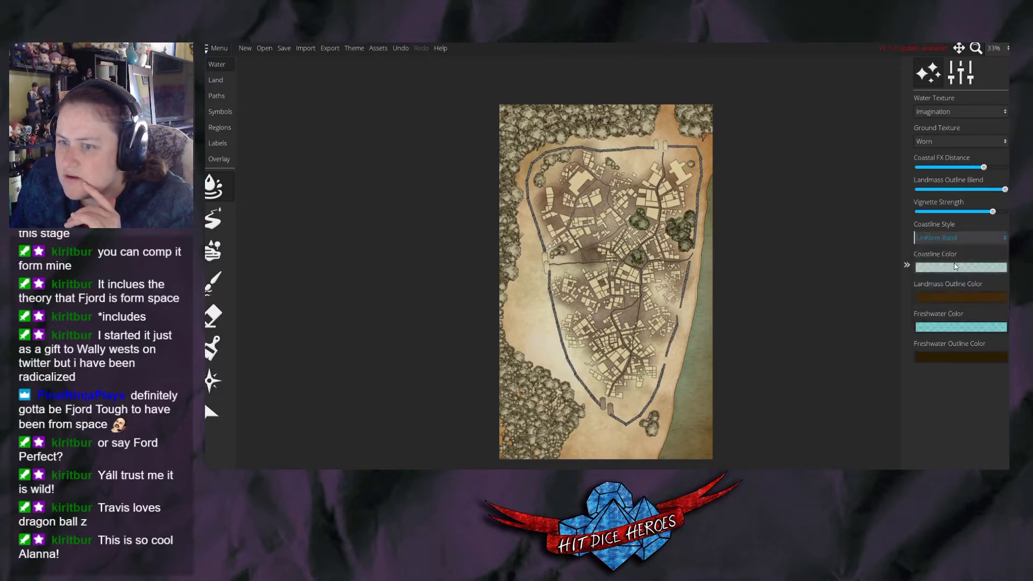
{"action": "left_click", "coordinate": [955, 238]}
{"action": "left_click", "coordinate": [946, 275]}
{"action": "left_click", "coordinate": [948, 241]}
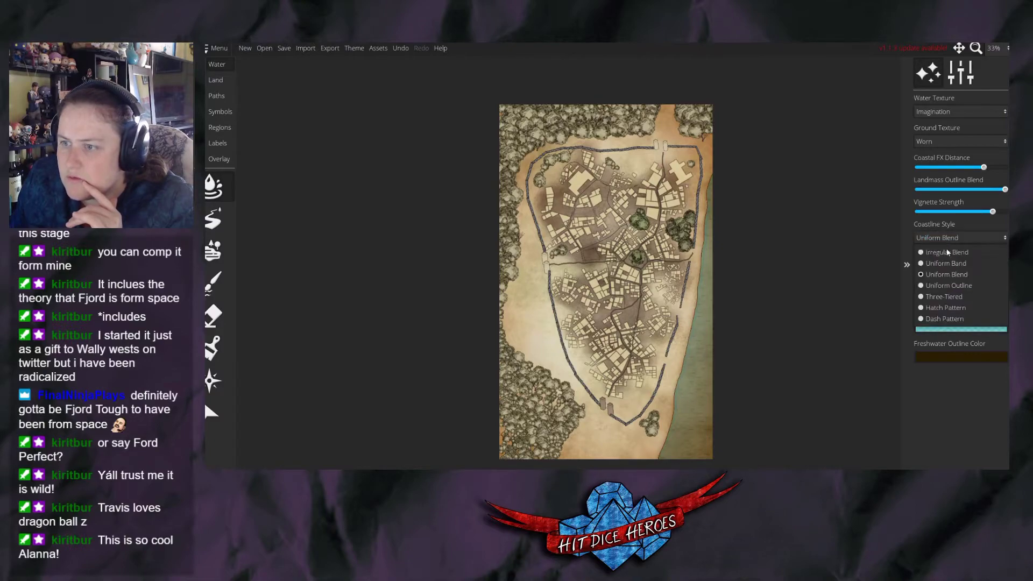
Try the available coastline styles on the map, then set the coastline style to Hatch Pattern.
{"action": "left_click", "coordinate": [943, 285]}
{"action": "left_click", "coordinate": [941, 240]}
{"action": "left_click", "coordinate": [948, 294]}
{"action": "left_click", "coordinate": [947, 241]}
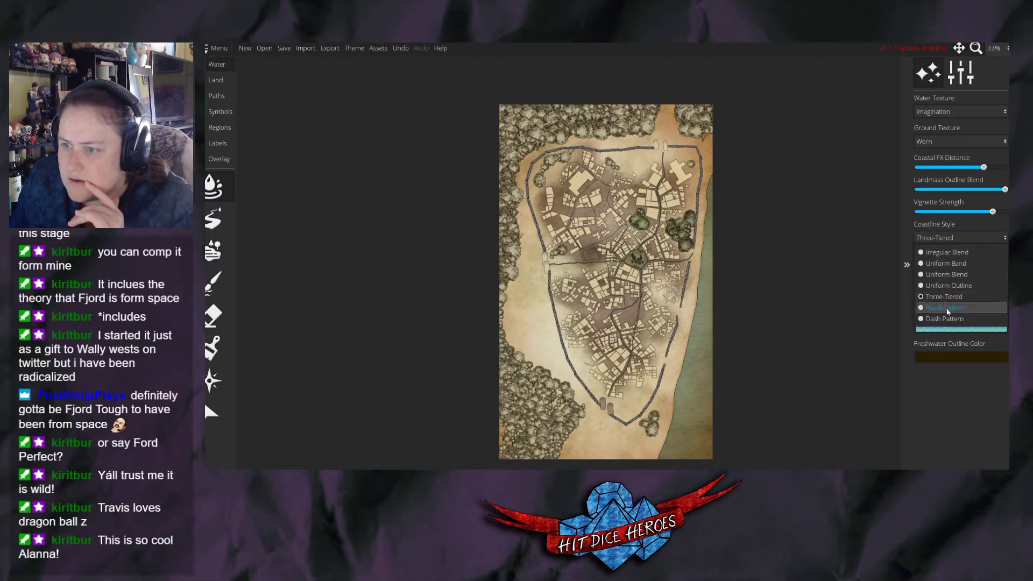
{"action": "left_click", "coordinate": [947, 308]}
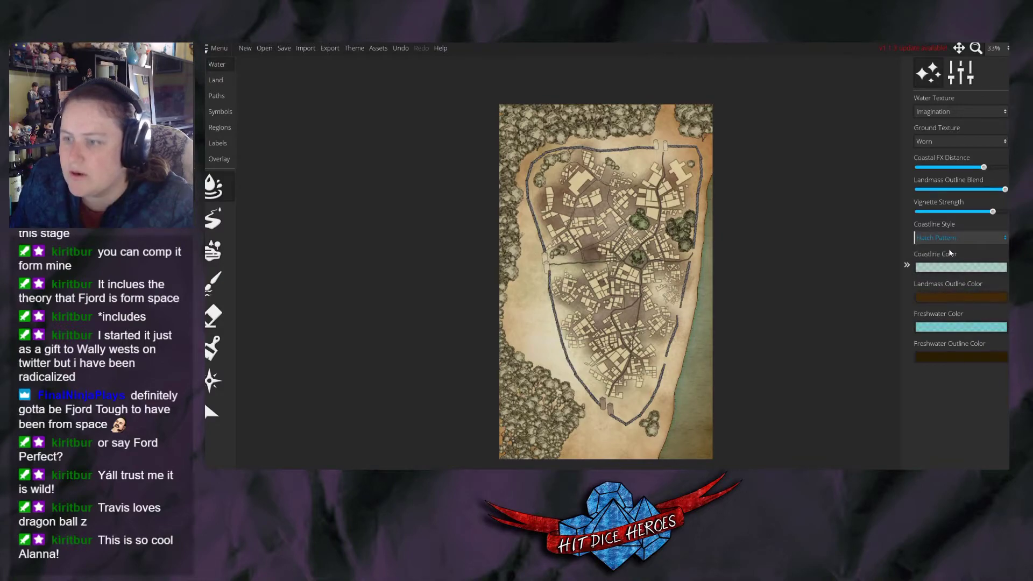
{"action": "left_click", "coordinate": [947, 238]}
{"action": "left_click", "coordinate": [947, 319]}
{"action": "left_click", "coordinate": [950, 240]}
{"action": "left_click", "coordinate": [951, 306]}
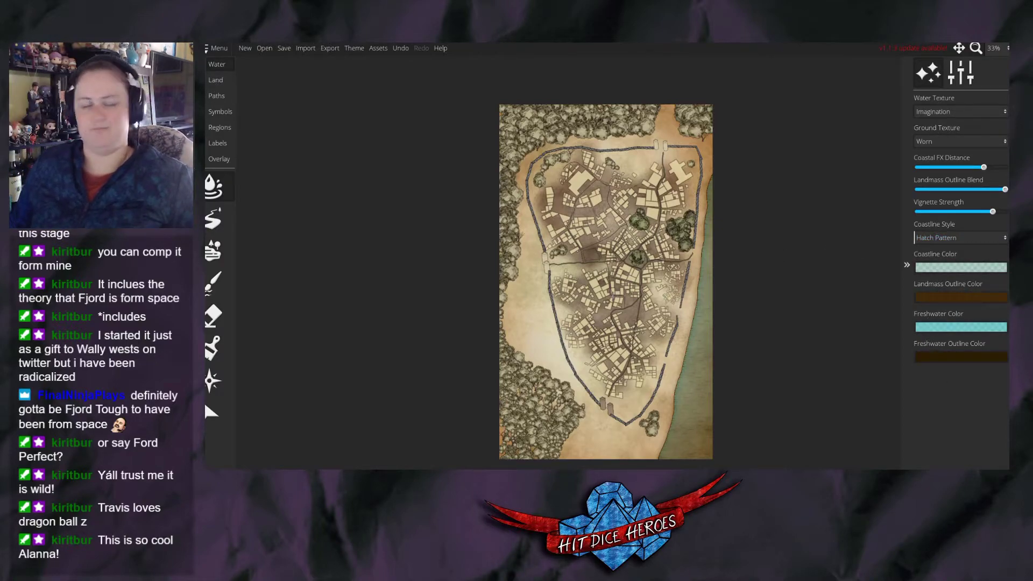
Paint a test patch on the southern part of the river with the water color brush.
{"action": "left_click", "coordinate": [213, 381]}
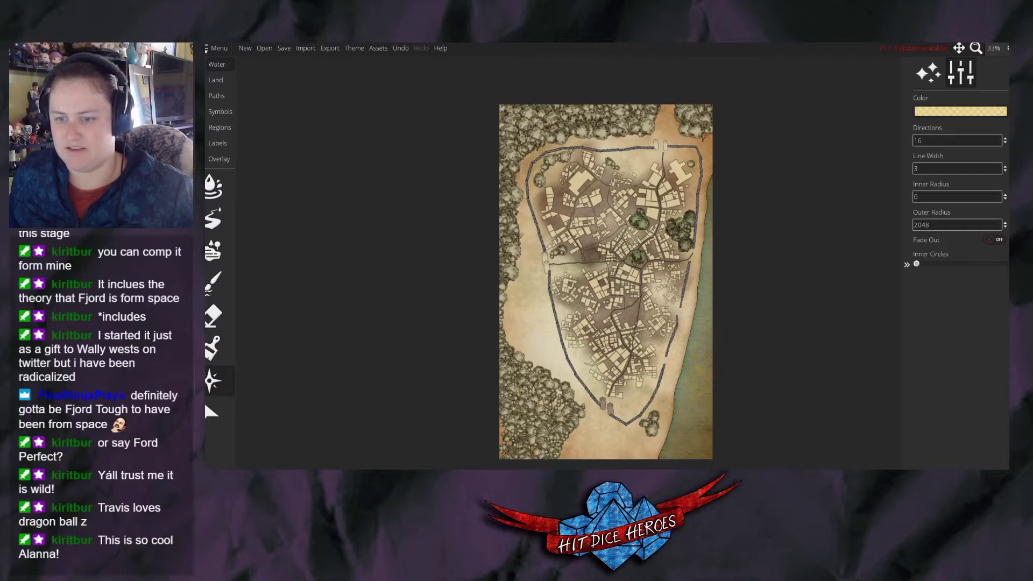
{"action": "key", "text": "ctrl+z"}
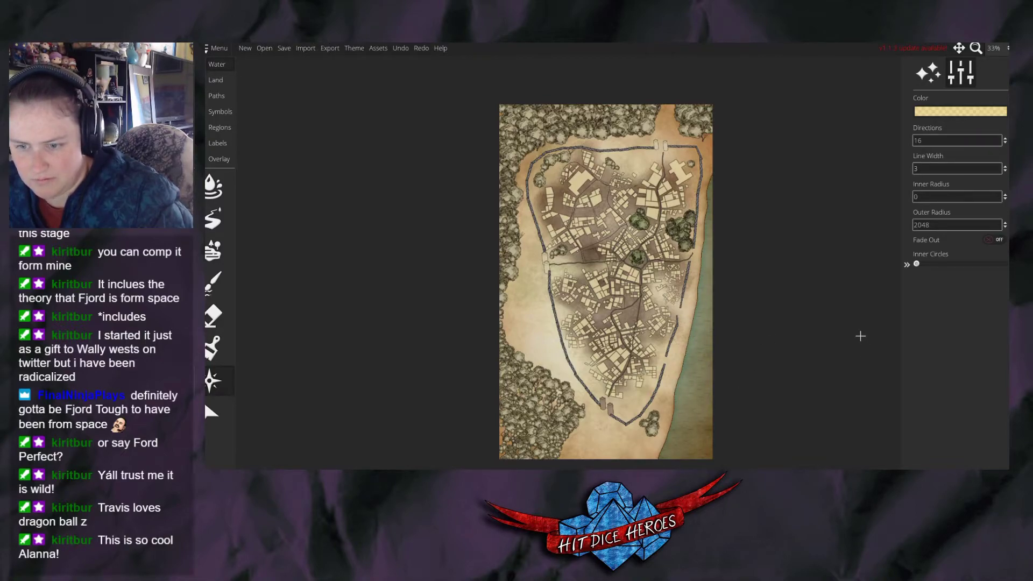
{"action": "key", "text": "c"}
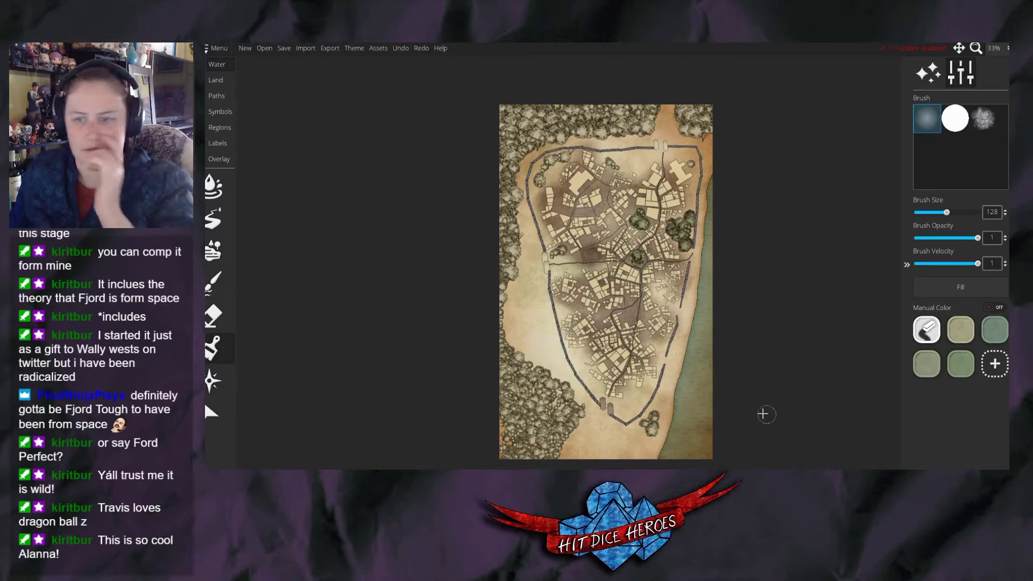
{"action": "mouse_move", "coordinate": [697, 423]}
{"action": "left_mouse_down"}
{"action": "mouse_move", "coordinate": [693, 383]}
{"action": "mouse_move", "coordinate": [688, 417]}
{"action": "left_mouse_up"}
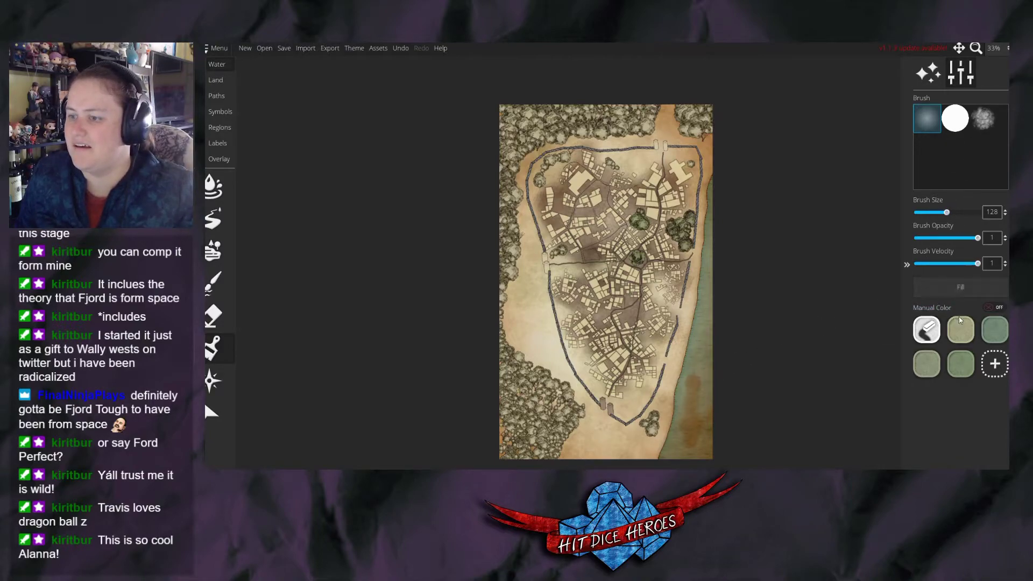
Add a custom muted blue, hex 457189, to the water paint colors.
{"action": "left_click", "coordinate": [993, 364]}
{"action": "left_click", "coordinate": [663, 215]}
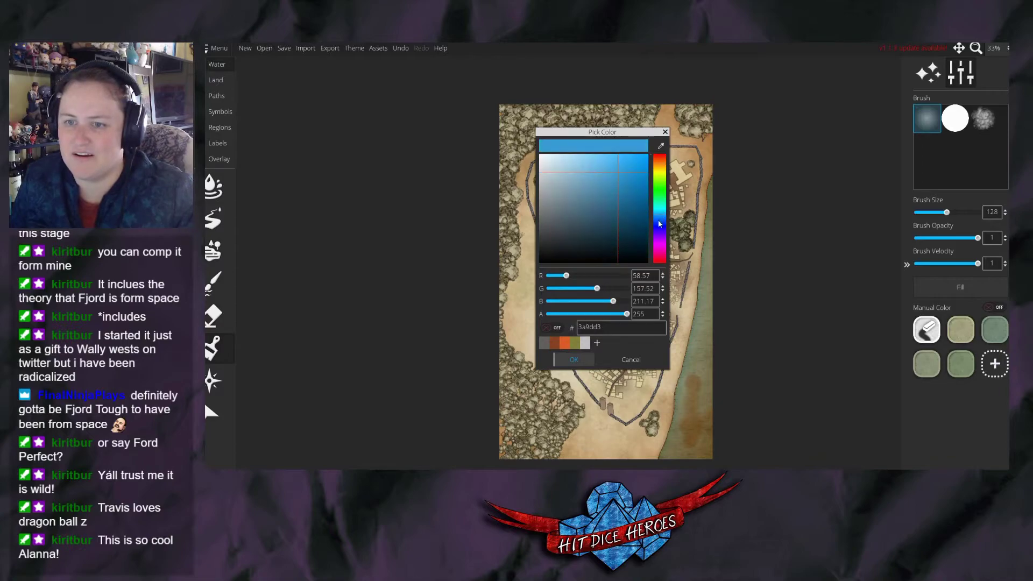
{"action": "left_click_drag", "start_coordinate": [616, 208], "coordinate": [594, 208]}
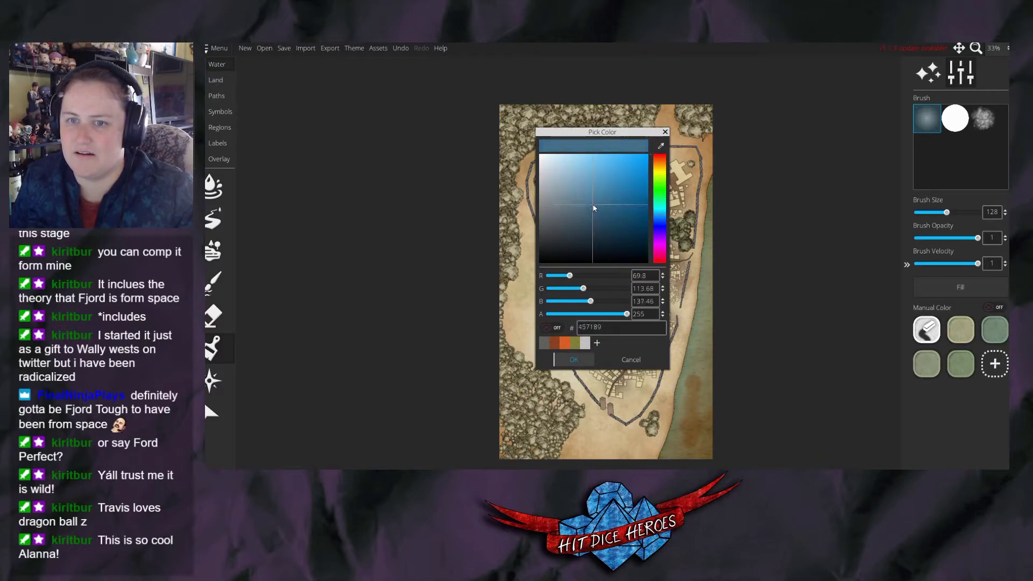
{"action": "left_click", "coordinate": [590, 365]}
Try the muted blue on the river, then erase the paint with brush size 224.
{"action": "mouse_move", "coordinate": [718, 385]}
{"action": "left_mouse_down"}
{"action": "mouse_move", "coordinate": [702, 405]}
{"action": "mouse_move", "coordinate": [696, 378]}
{"action": "mouse_move", "coordinate": [713, 378]}
{"action": "mouse_move", "coordinate": [726, 406]}
{"action": "mouse_move", "coordinate": [703, 451]}
{"action": "mouse_move", "coordinate": [688, 423]}
{"action": "mouse_move", "coordinate": [685, 468]}
{"action": "mouse_move", "coordinate": [681, 444]}
{"action": "mouse_move", "coordinate": [656, 468]}
{"action": "mouse_move", "coordinate": [702, 432]}
{"action": "mouse_move", "coordinate": [699, 357]}
{"action": "mouse_move", "coordinate": [711, 409]}
{"action": "left_mouse_up"}
{"action": "left_click", "coordinate": [927, 330]}
{"action": "left_click_drag", "start_coordinate": [946, 212], "coordinate": [969, 212]}
{"action": "mouse_move", "coordinate": [717, 346]}
{"action": "left_mouse_down"}
{"action": "mouse_move", "coordinate": [699, 447]}
{"action": "mouse_move", "coordinate": [711, 452]}
{"action": "mouse_move", "coordinate": [670, 447]}
{"action": "left_mouse_up"}
Add a pale semi-transparent blue, hex b19bc4db, to the water paint colors.
{"action": "left_click", "coordinate": [994, 364]}
{"action": "left_click", "coordinate": [995, 365]}
{"action": "left_click_drag", "start_coordinate": [577, 221], "coordinate": [570, 170]}
{"action": "left_click_drag", "start_coordinate": [627, 314], "coordinate": [602, 314]}
{"action": "left_click", "coordinate": [574, 360]}
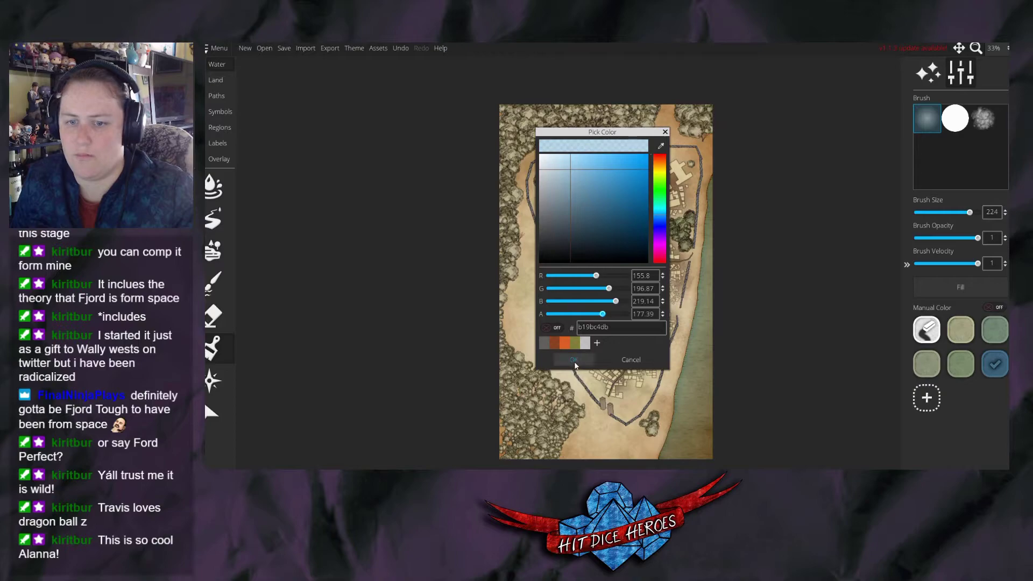
Try painting the river pale blue with the soft and the textured brush, undoing each attempt.
{"action": "left_click_drag", "start_coordinate": [710, 189], "coordinate": [704, 195]}
{"action": "mouse_move", "coordinate": [689, 310]}
{"action": "left_mouse_down"}
{"action": "mouse_move", "coordinate": [683, 338]}
{"action": "mouse_move", "coordinate": [702, 410]}
{"action": "left_mouse_up"}
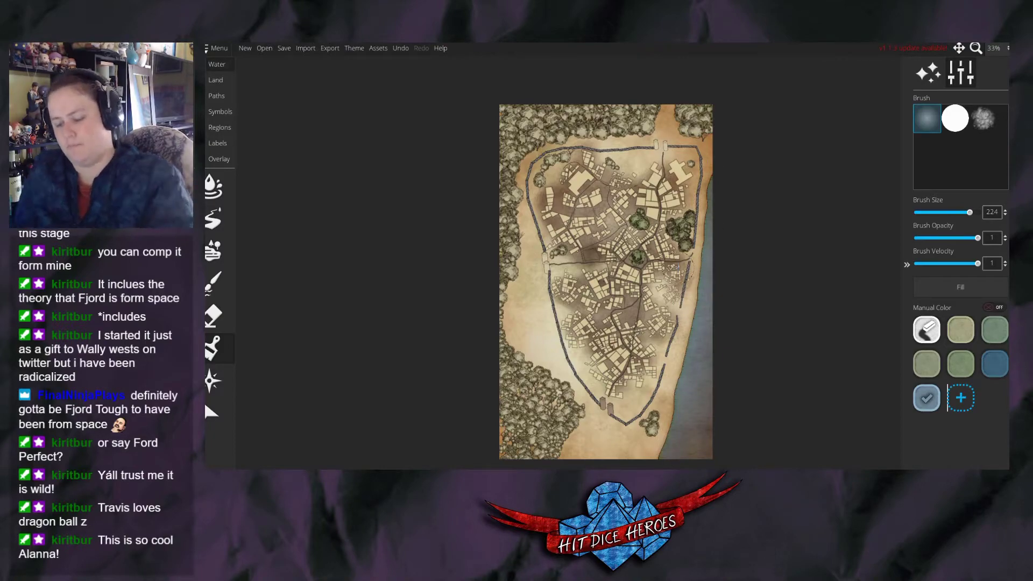
{"action": "key", "text": "ctrl+z"}
{"action": "key", "text": "3"}
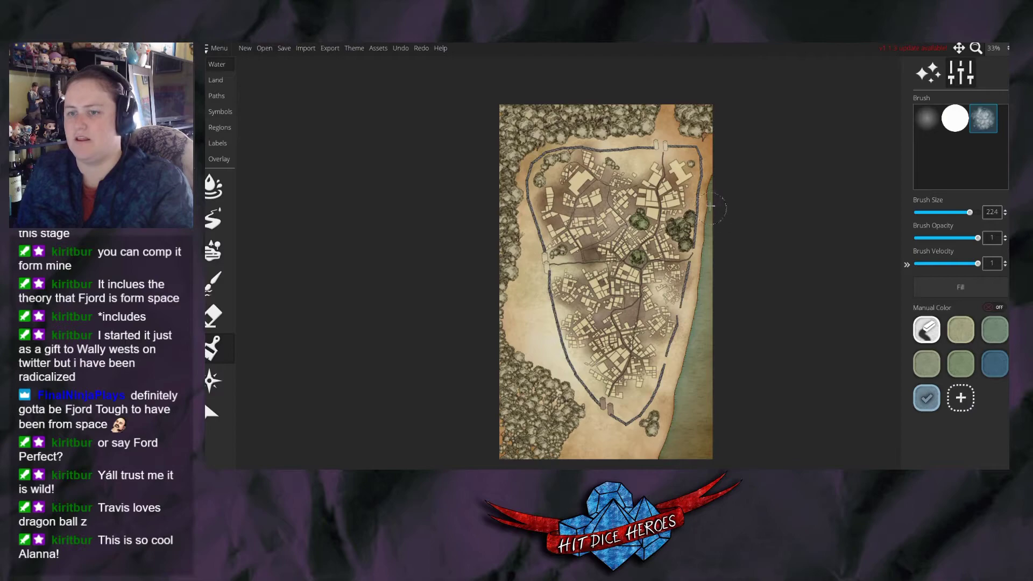
{"action": "mouse_move", "coordinate": [707, 267]}
{"action": "left_mouse_down"}
{"action": "mouse_move", "coordinate": [669, 466]}
{"action": "mouse_move", "coordinate": [700, 387]}
{"action": "mouse_move", "coordinate": [706, 445]}
{"action": "left_mouse_up"}
{"action": "key", "text": "ctrl+z"}
Try tinting the river pale blue with the textured brush at size 136 and velocity 0.35, then undo it.
{"action": "left_click", "coordinate": [948, 212]}
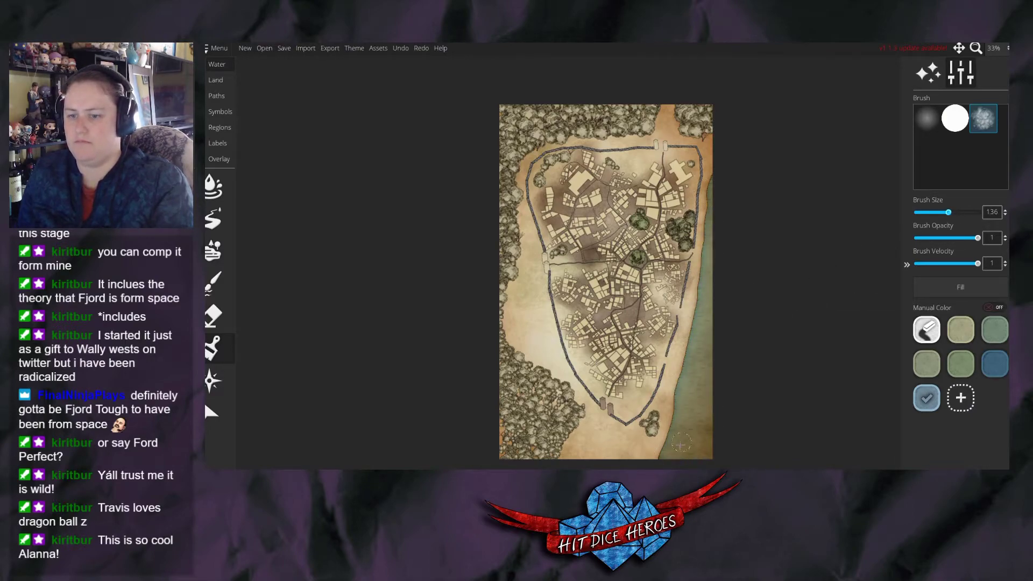
{"action": "left_click", "coordinate": [933, 263]}
{"action": "mouse_move", "coordinate": [700, 428]}
{"action": "left_mouse_down"}
{"action": "mouse_move", "coordinate": [698, 456]}
{"action": "mouse_move", "coordinate": [707, 413]}
{"action": "mouse_move", "coordinate": [677, 420]}
{"action": "mouse_move", "coordinate": [703, 381]}
{"action": "mouse_move", "coordinate": [691, 374]}
{"action": "mouse_move", "coordinate": [720, 339]}
{"action": "mouse_move", "coordinate": [698, 333]}
{"action": "mouse_move", "coordinate": [721, 310]}
{"action": "mouse_move", "coordinate": [692, 330]}
{"action": "mouse_move", "coordinate": [705, 310]}
{"action": "left_mouse_up"}
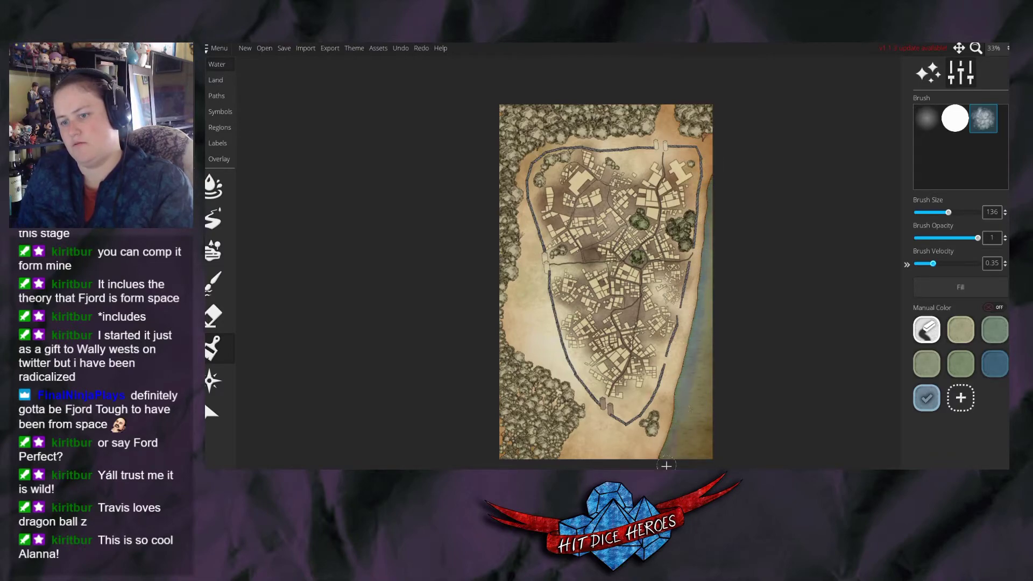
{"action": "left_click_drag", "start_coordinate": [694, 292], "coordinate": [713, 203]}
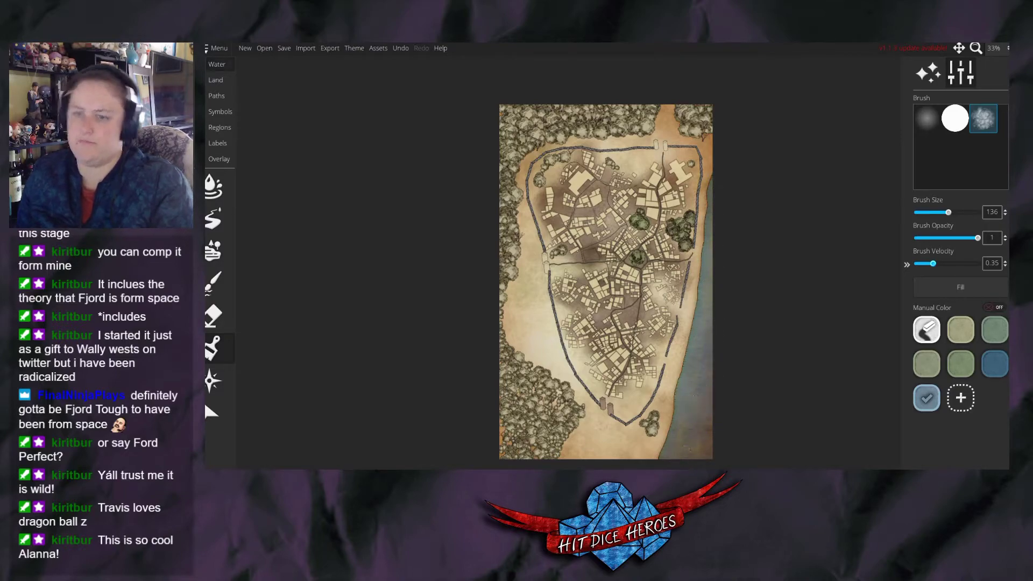
{"action": "key", "text": "ctrl+z"}
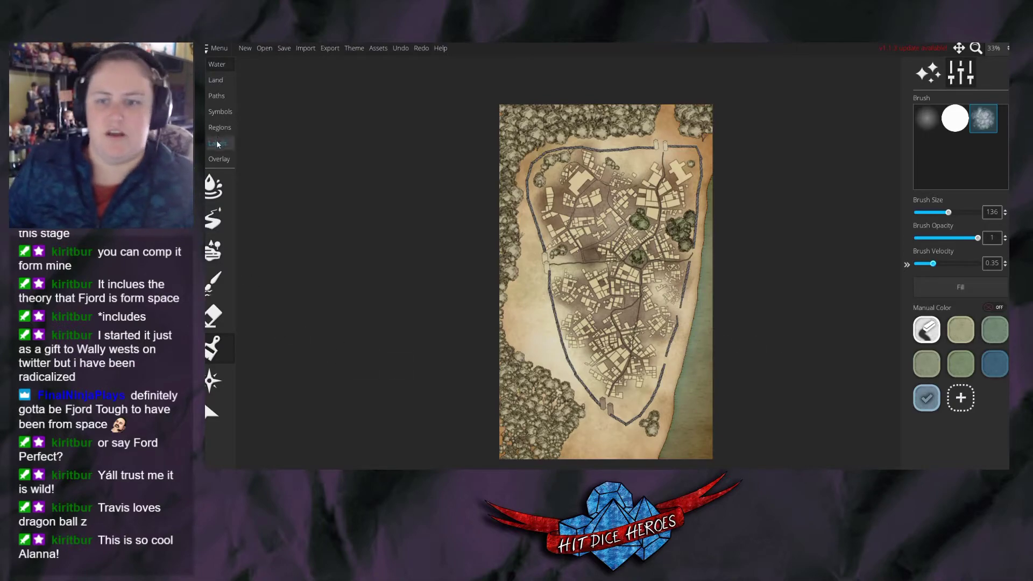
Select the dark red ground paint with brush size 137 and opacity 0.24, undoing the test stroke over the northwestern houses.
{"action": "left_click", "coordinate": [213, 80]}
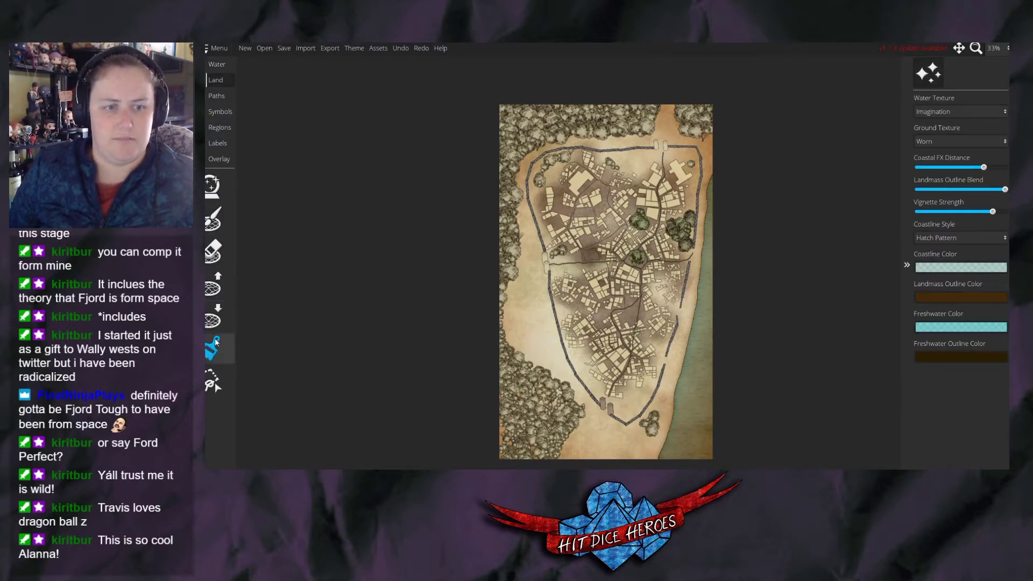
{"action": "left_click_drag", "start_coordinate": [578, 223], "coordinate": [567, 229]}
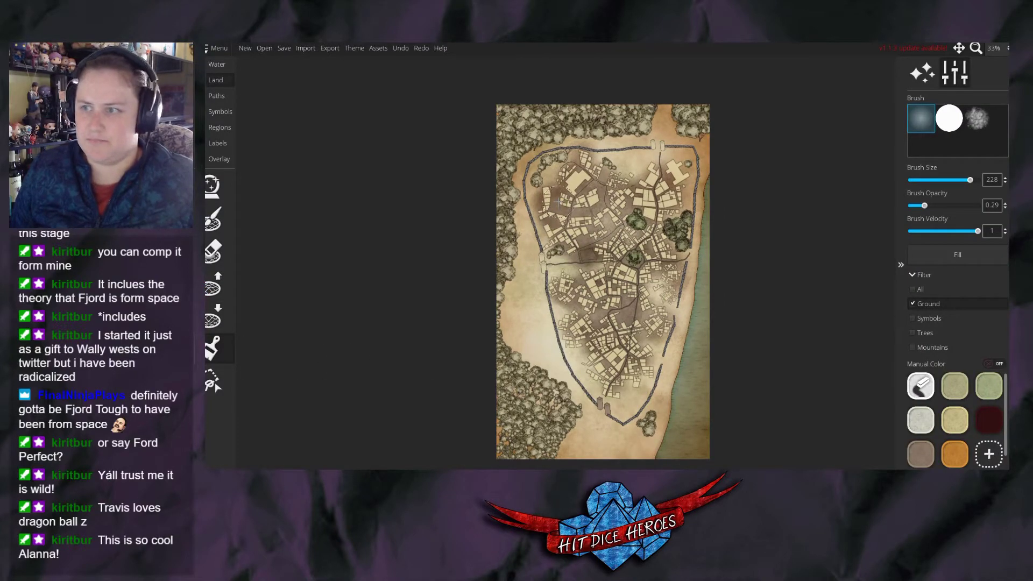
{"action": "left_click", "coordinate": [989, 420]}
{"action": "left_click_drag", "start_coordinate": [555, 200], "coordinate": [562, 195]}
{"action": "left_click_drag", "start_coordinate": [924, 206], "coordinate": [920, 206]}
{"action": "left_click_drag", "start_coordinate": [970, 180], "coordinate": [945, 179]}
{"action": "key", "text": "ctrl+z"}
{"action": "key", "text": "ctrl+z"}
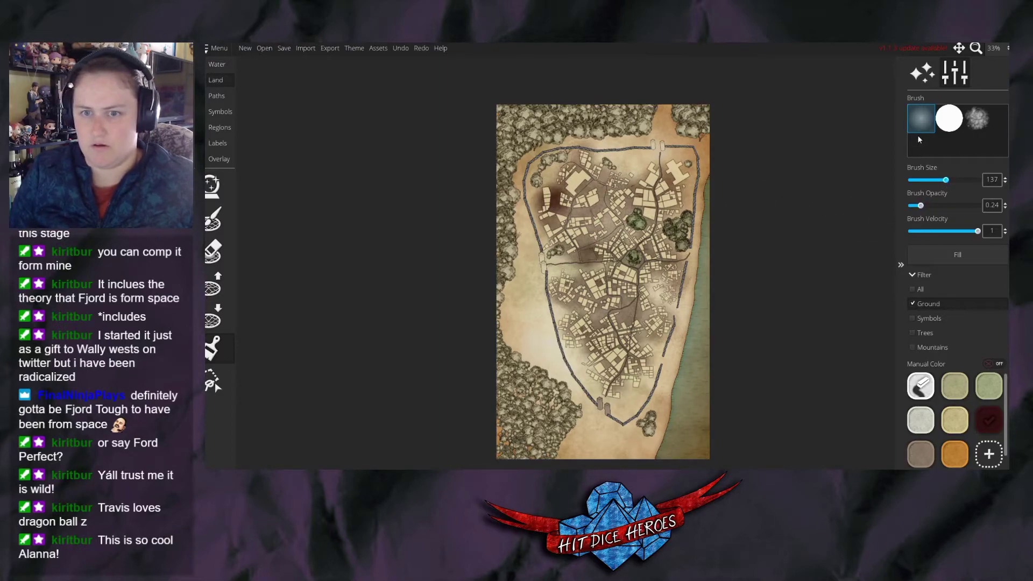
Paint dark red ground shading beside the northwestern houses and along the road north of the upper gate.
{"action": "left_click_drag", "start_coordinate": [543, 195], "coordinate": [552, 235]}
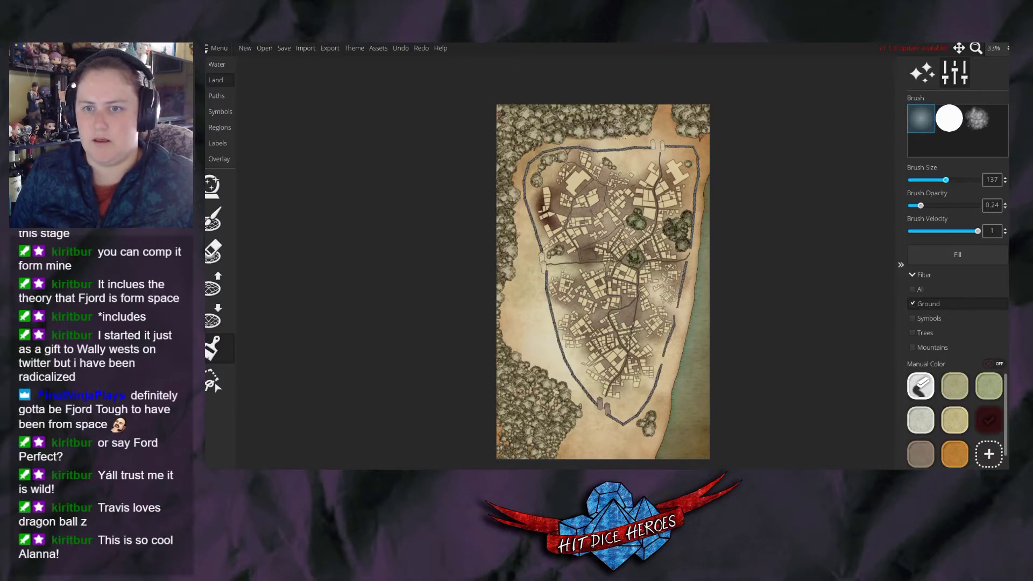
{"action": "mouse_move", "coordinate": [634, 128]}
{"action": "left_mouse_down"}
{"action": "mouse_move", "coordinate": [650, 122]}
{"action": "mouse_move", "coordinate": [657, 101]}
{"action": "left_mouse_up"}
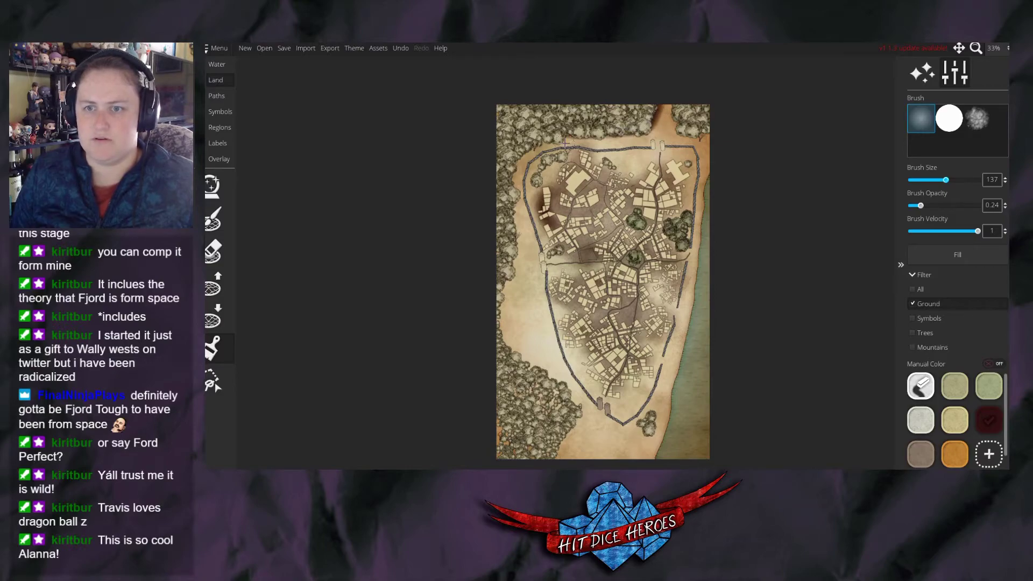
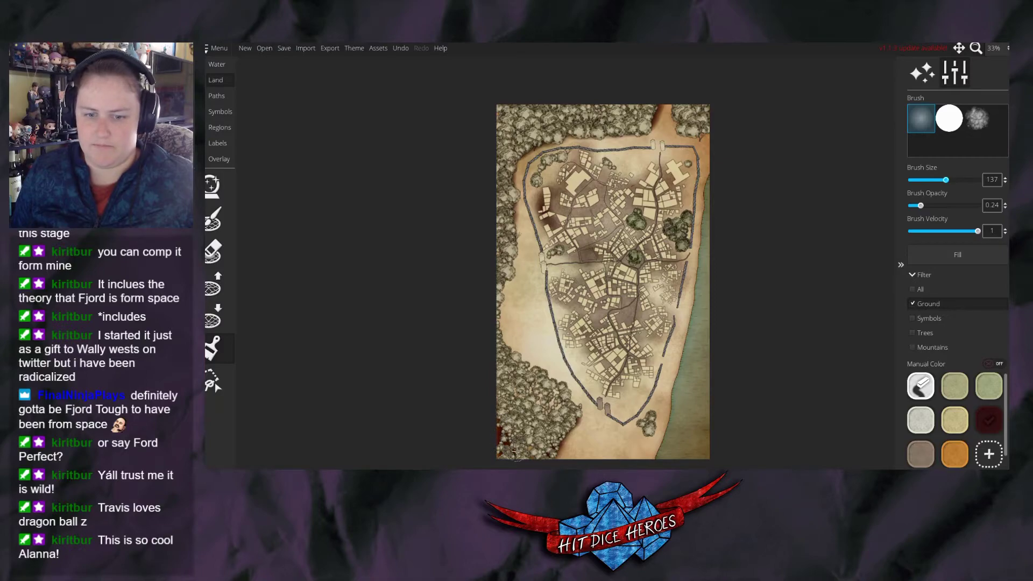
Add a custom dark reddish-brown with alpha 255 to the ground paint colors, starting from the saved brown preset.
{"action": "left_click", "coordinate": [983, 452]}
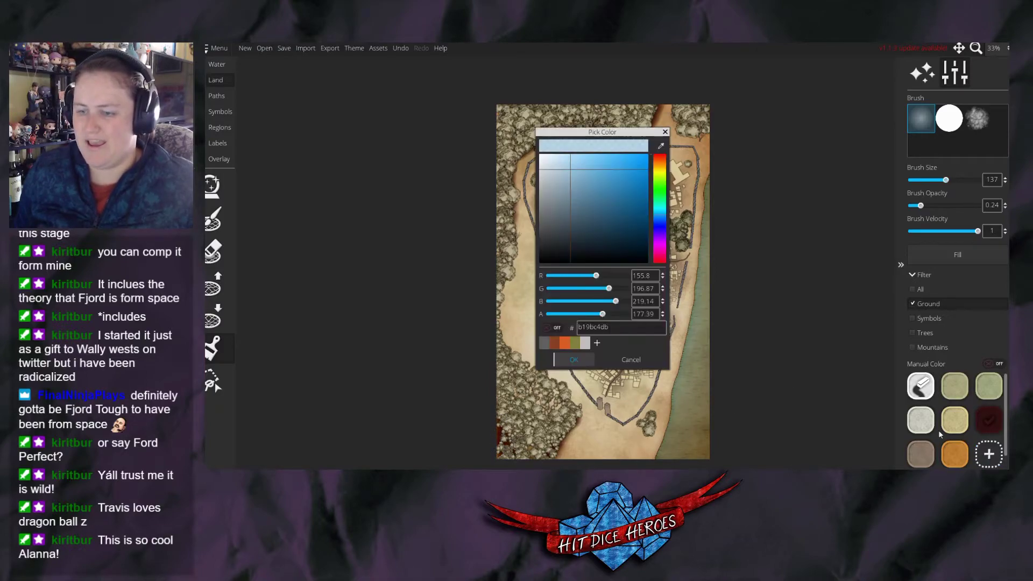
{"action": "left_click", "coordinate": [660, 258]}
{"action": "left_click_drag", "start_coordinate": [578, 193], "coordinate": [611, 237]}
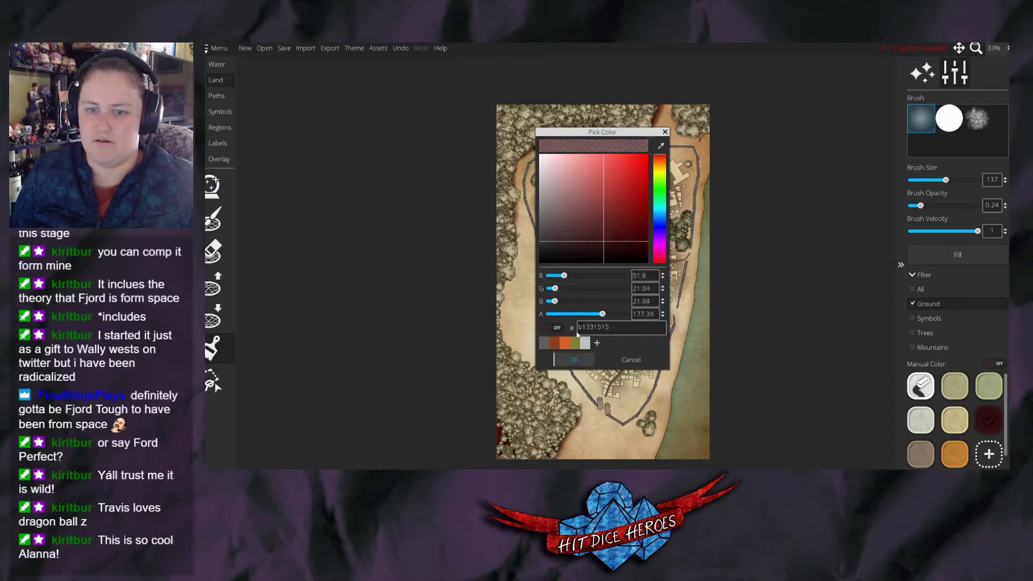
{"action": "left_click", "coordinate": [555, 347]}
{"action": "left_click_drag", "start_coordinate": [550, 302], "coordinate": [551, 302]}
{"action": "left_click_drag", "start_coordinate": [616, 314], "coordinate": [636, 317]}
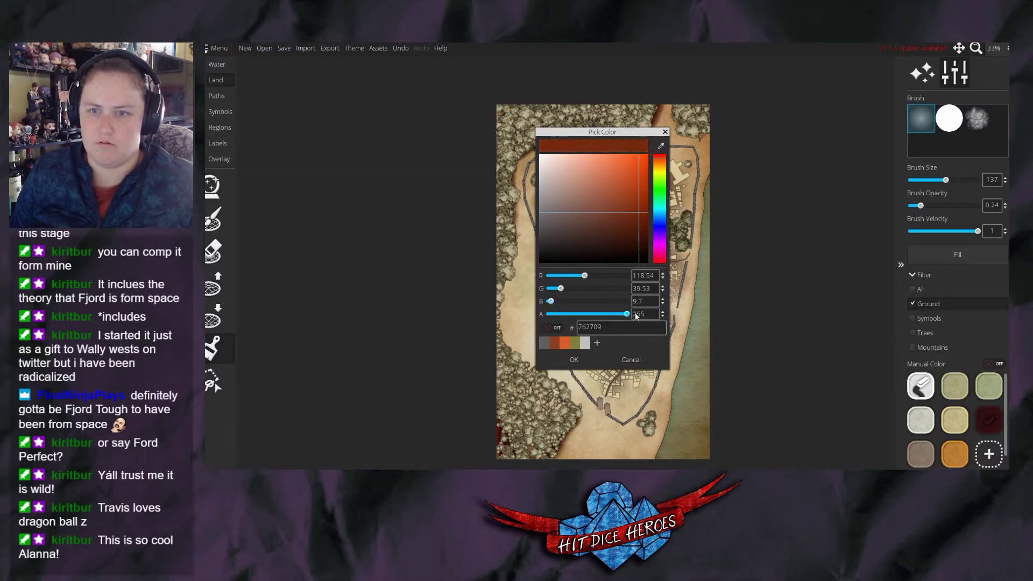
{"action": "left_click_drag", "start_coordinate": [551, 303], "coordinate": [553, 304]}
{"action": "left_click_drag", "start_coordinate": [638, 213], "coordinate": [638, 228]}
{"action": "left_click", "coordinate": [575, 360]}
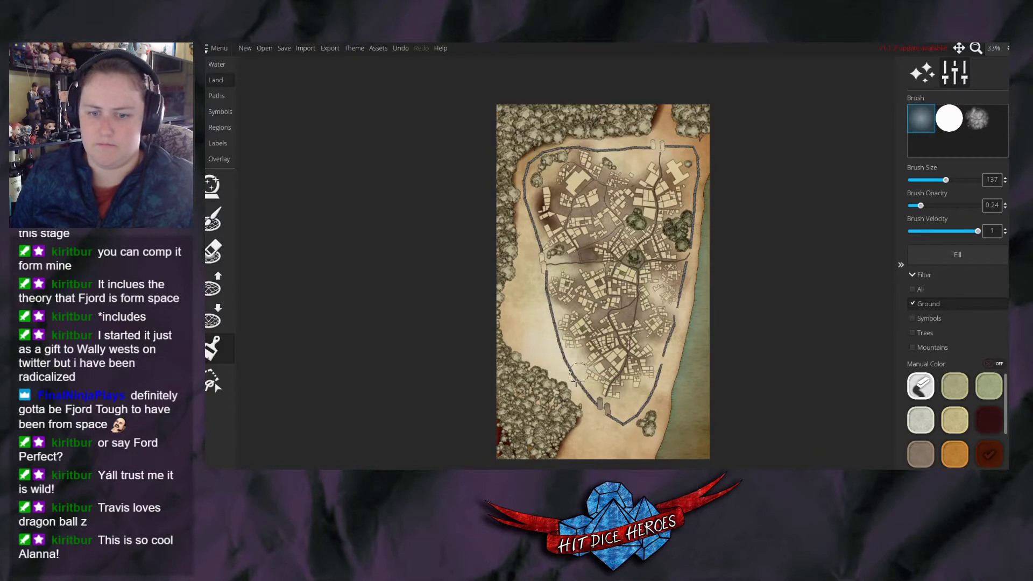
Try the reddish-brown on the ground beside the southwestern forest, then erase the patch.
{"action": "mouse_move", "coordinate": [552, 446]}
{"action": "left_mouse_down"}
{"action": "mouse_move", "coordinate": [584, 444]}
{"action": "mouse_move", "coordinate": [574, 454]}
{"action": "left_mouse_up"}
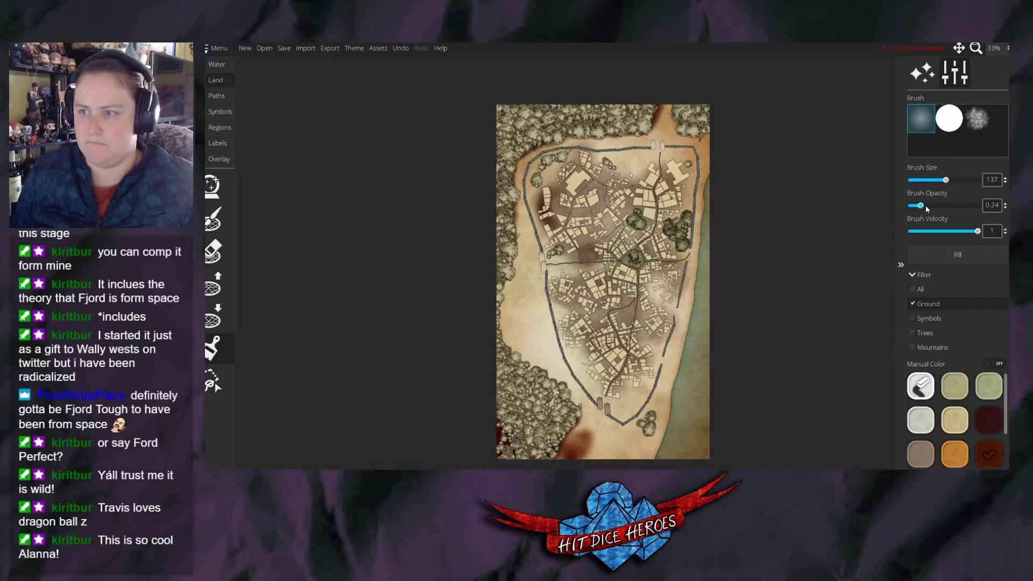
{"action": "left_click", "coordinate": [920, 386]}
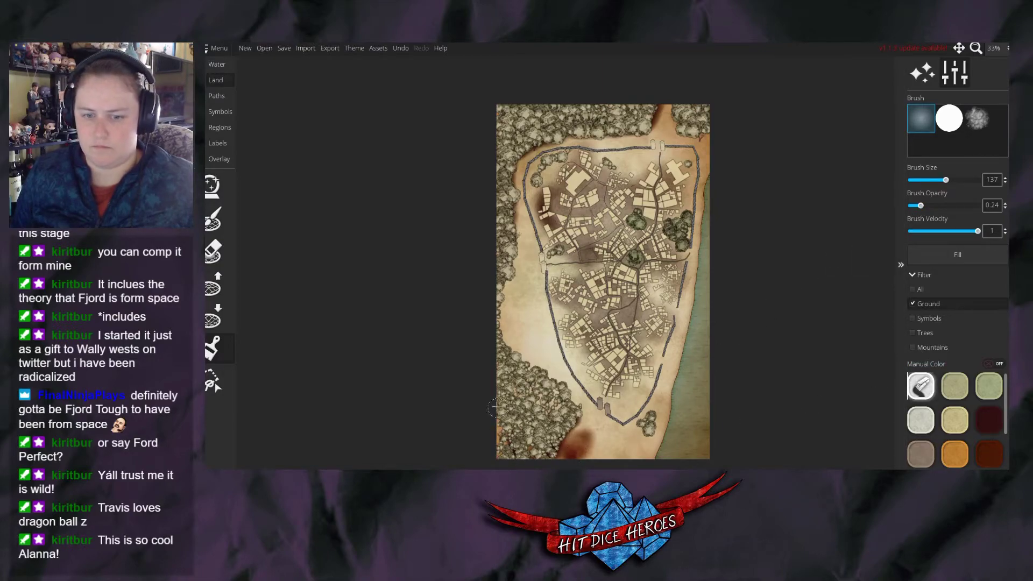
{"action": "mouse_move", "coordinate": [534, 462]}
{"action": "left_mouse_down"}
{"action": "mouse_move", "coordinate": [588, 452]}
{"action": "mouse_move", "coordinate": [584, 418]}
{"action": "mouse_move", "coordinate": [604, 443]}
{"action": "mouse_move", "coordinate": [616, 439]}
{"action": "mouse_move", "coordinate": [562, 455]}
{"action": "mouse_move", "coordinate": [575, 419]}
{"action": "mouse_move", "coordinate": [546, 467]}
{"action": "mouse_move", "coordinate": [573, 417]}
{"action": "left_mouse_up"}
Paint reddish-brown ground shading within the southwestern forest and along the northern forest edge.
{"action": "left_click", "coordinate": [989, 455]}
{"action": "mouse_move", "coordinate": [508, 413]}
{"action": "left_mouse_down"}
{"action": "mouse_move", "coordinate": [497, 433]}
{"action": "mouse_move", "coordinate": [515, 439]}
{"action": "mouse_move", "coordinate": [535, 381]}
{"action": "left_mouse_up"}
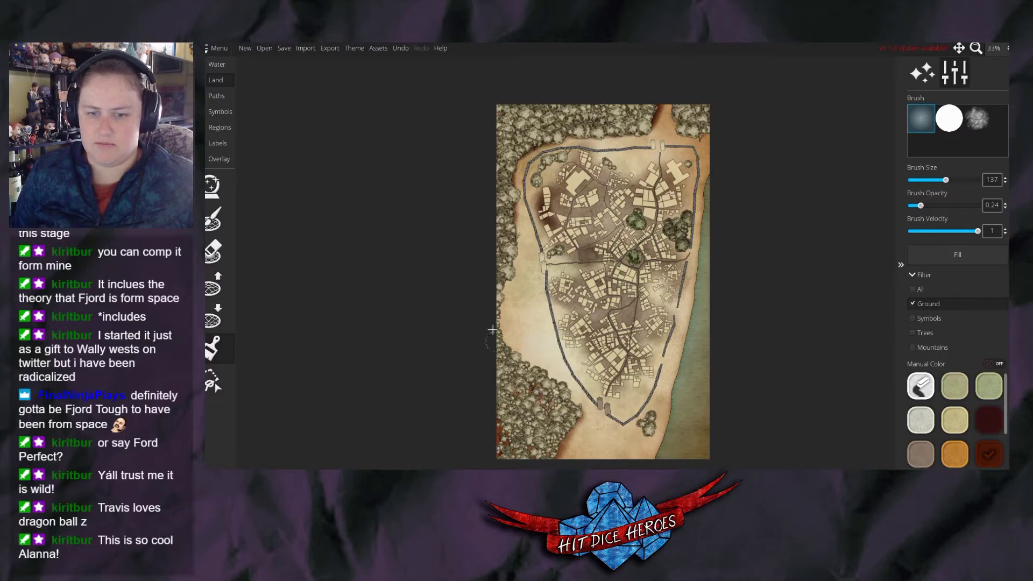
{"action": "mouse_move", "coordinate": [521, 122]}
{"action": "left_mouse_down"}
{"action": "mouse_move", "coordinate": [517, 169]}
{"action": "mouse_move", "coordinate": [615, 139]}
{"action": "left_mouse_up"}
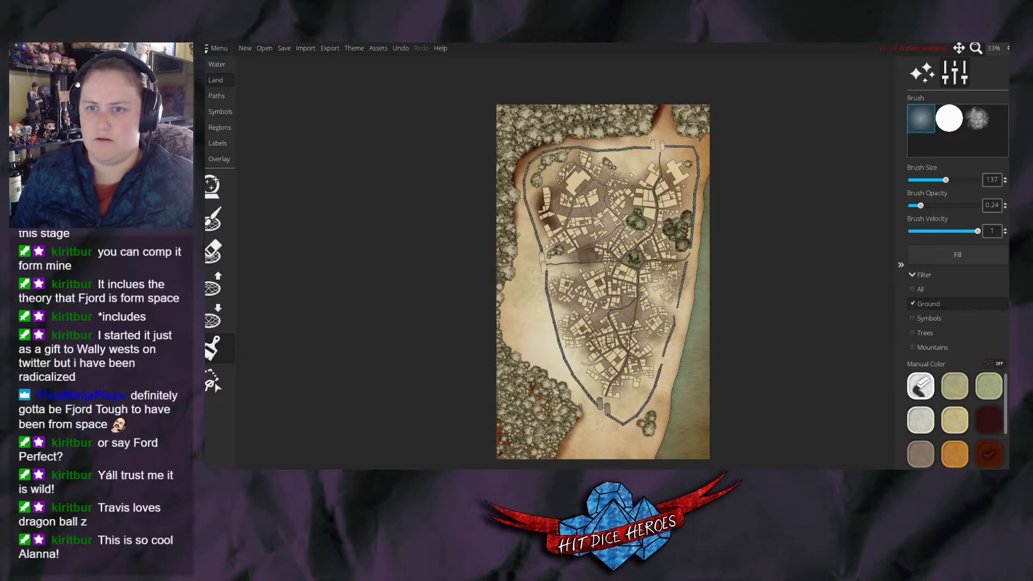
Erase the paint on the northern forest edge and road, then tint the western forest edge and eastern town wall reddish-brown.
{"action": "left_click", "coordinate": [933, 393]}
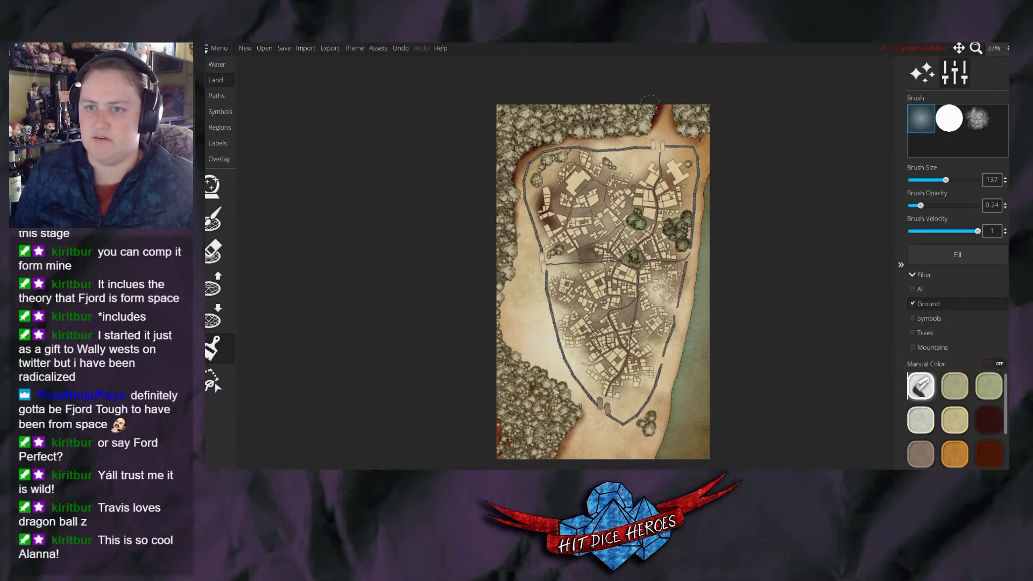
{"action": "mouse_move", "coordinate": [488, 207]}
{"action": "left_mouse_down"}
{"action": "mouse_move", "coordinate": [520, 162]}
{"action": "mouse_move", "coordinate": [516, 215]}
{"action": "mouse_move", "coordinate": [570, 137]}
{"action": "mouse_move", "coordinate": [538, 139]}
{"action": "left_mouse_up"}
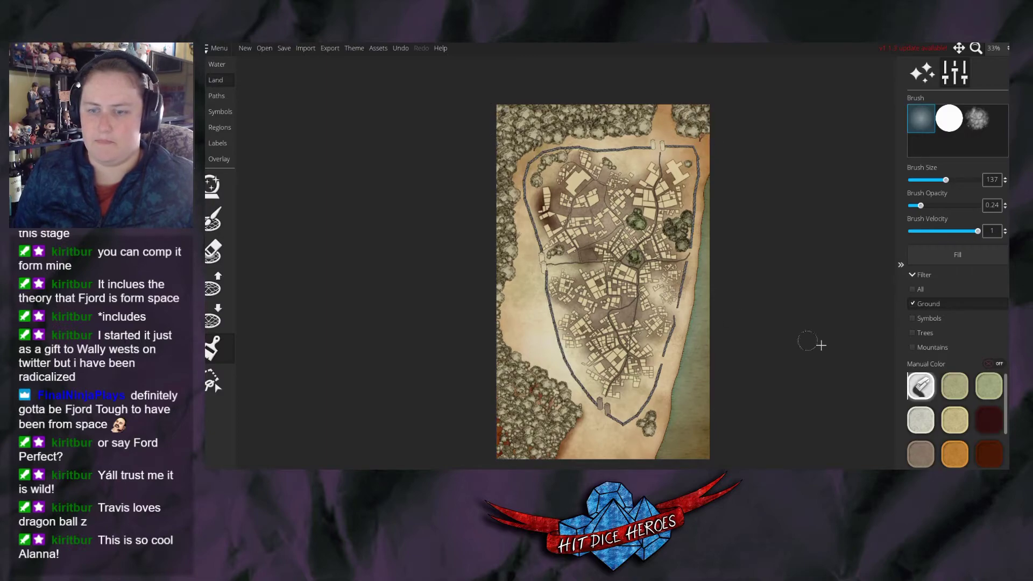
{"action": "left_click", "coordinate": [989, 454]}
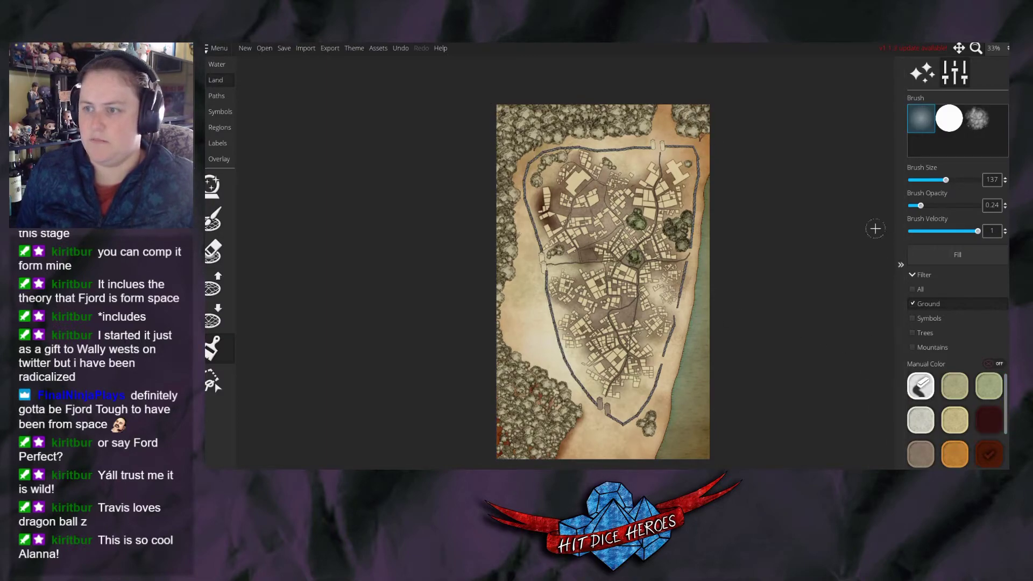
{"action": "mouse_move", "coordinate": [496, 288]}
{"action": "left_mouse_down"}
{"action": "mouse_move", "coordinate": [518, 221]}
{"action": "mouse_move", "coordinate": [507, 169]}
{"action": "mouse_move", "coordinate": [595, 115]}
{"action": "mouse_move", "coordinate": [512, 152]}
{"action": "mouse_move", "coordinate": [609, 128]}
{"action": "mouse_move", "coordinate": [542, 140]}
{"action": "mouse_move", "coordinate": [607, 136]}
{"action": "mouse_move", "coordinate": [557, 130]}
{"action": "mouse_move", "coordinate": [640, 131]}
{"action": "mouse_move", "coordinate": [592, 140]}
{"action": "mouse_move", "coordinate": [690, 97]}
{"action": "mouse_move", "coordinate": [675, 112]}
{"action": "mouse_move", "coordinate": [704, 137]}
{"action": "mouse_move", "coordinate": [680, 127]}
{"action": "mouse_move", "coordinate": [521, 211]}
{"action": "left_mouse_up"}
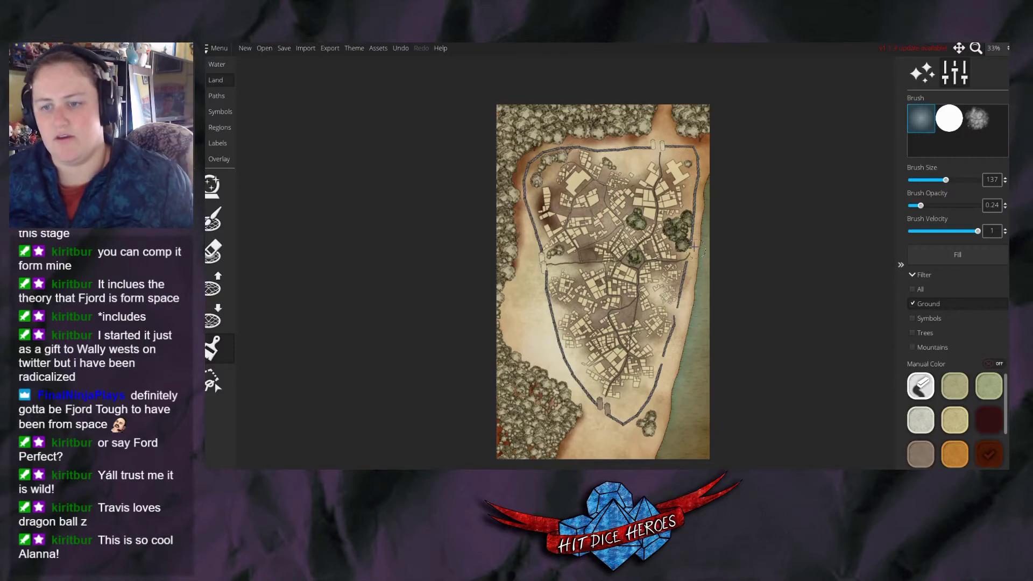
{"action": "mouse_move", "coordinate": [695, 249]}
{"action": "left_mouse_down"}
{"action": "mouse_move", "coordinate": [688, 236]}
{"action": "mouse_move", "coordinate": [668, 405]}
{"action": "mouse_move", "coordinate": [648, 426]}
{"action": "left_mouse_up"}
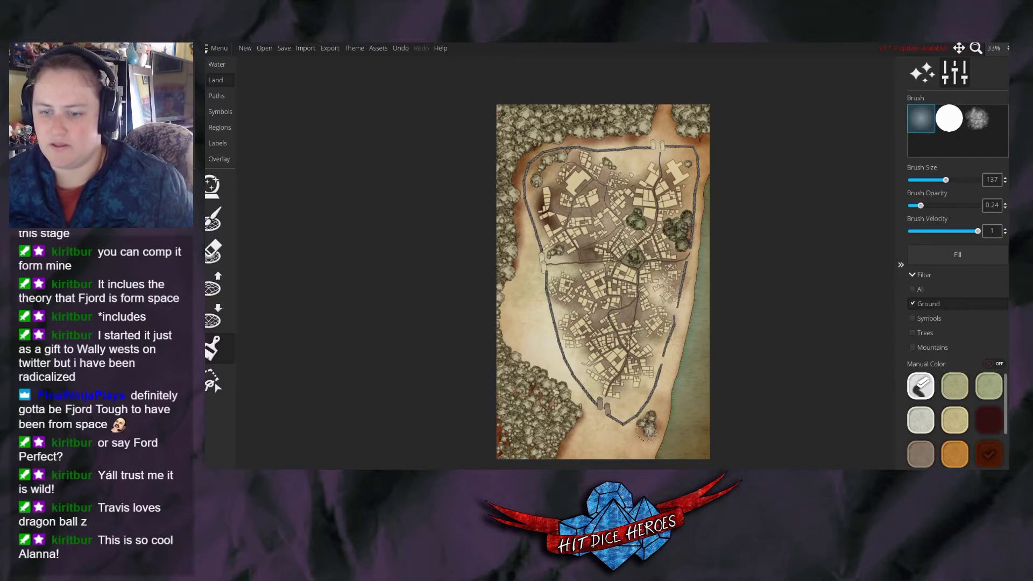
Try reddish-brown at the town centre and pale yellow across the town ground, enlarging the brush to size 256.
{"action": "left_click_drag", "start_coordinate": [626, 259], "coordinate": [640, 263]}
{"action": "left_click", "coordinate": [955, 420]}
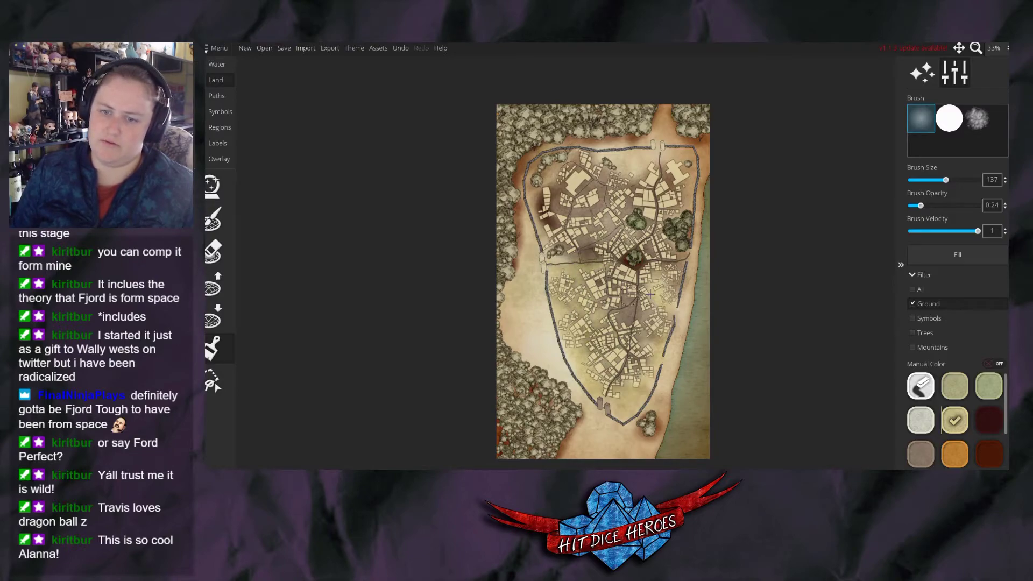
{"action": "left_click_drag", "start_coordinate": [946, 181], "coordinate": [981, 186]}
{"action": "mouse_move", "coordinate": [637, 321]}
{"action": "left_mouse_down"}
{"action": "mouse_move", "coordinate": [640, 295]}
{"action": "mouse_move", "coordinate": [665, 280]}
{"action": "mouse_move", "coordinate": [669, 185]}
{"action": "mouse_move", "coordinate": [623, 202]}
{"action": "mouse_move", "coordinate": [606, 242]}
{"action": "mouse_move", "coordinate": [584, 232]}
{"action": "left_mouse_up"}
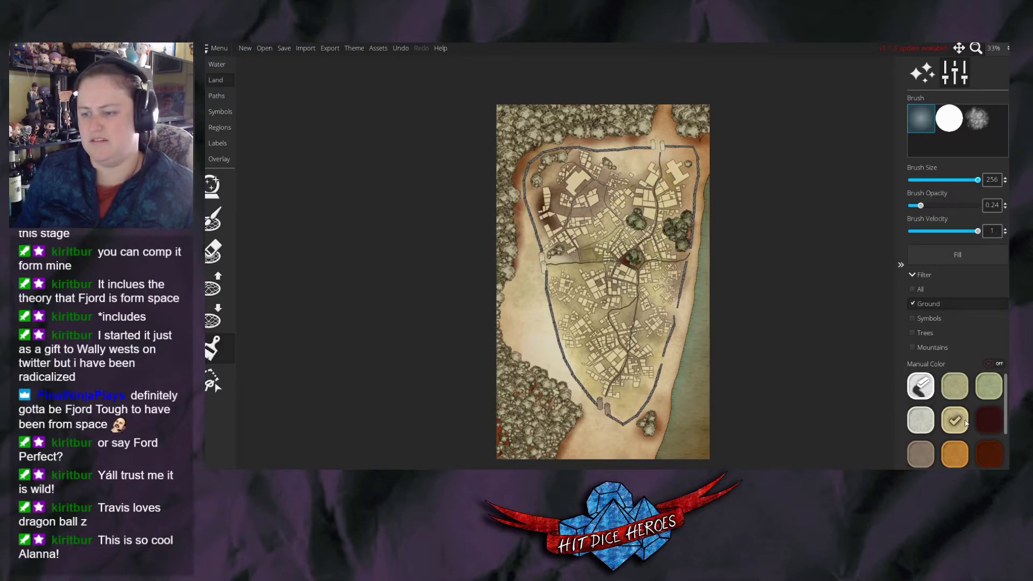
Paint the ground inside the town walls grey-brown, starting with the soft brush and finishing with the textured brush.
{"action": "left_click", "coordinate": [920, 454]}
{"action": "mouse_move", "coordinate": [596, 289]}
{"action": "left_mouse_down"}
{"action": "mouse_move", "coordinate": [600, 362]}
{"action": "mouse_move", "coordinate": [582, 323]}
{"action": "mouse_move", "coordinate": [573, 329]}
{"action": "mouse_move", "coordinate": [597, 349]}
{"action": "mouse_move", "coordinate": [625, 333]}
{"action": "mouse_move", "coordinate": [621, 306]}
{"action": "mouse_move", "coordinate": [573, 285]}
{"action": "mouse_move", "coordinate": [590, 297]}
{"action": "mouse_move", "coordinate": [569, 355]}
{"action": "mouse_move", "coordinate": [638, 382]}
{"action": "mouse_move", "coordinate": [643, 341]}
{"action": "mouse_move", "coordinate": [630, 324]}
{"action": "mouse_move", "coordinate": [658, 273]}
{"action": "left_mouse_up"}
{"action": "left_click", "coordinate": [977, 124]}
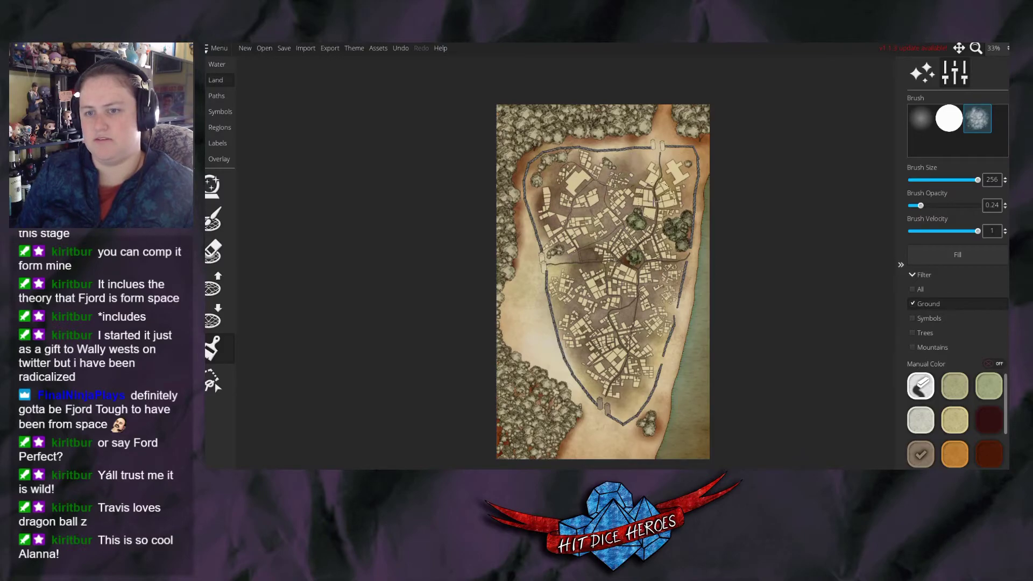
{"action": "left_click_drag", "start_coordinate": [590, 264], "coordinate": [562, 269]}
{"action": "mouse_move", "coordinate": [678, 258]}
{"action": "left_mouse_down"}
{"action": "mouse_move", "coordinate": [625, 400]}
{"action": "mouse_move", "coordinate": [656, 320]}
{"action": "mouse_move", "coordinate": [592, 384]}
{"action": "left_mouse_up"}
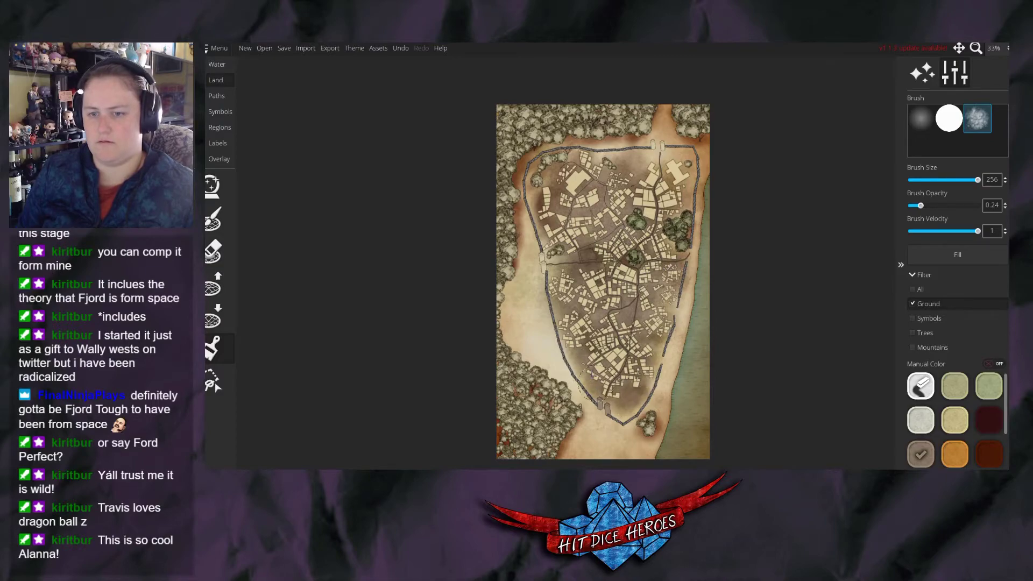
{"action": "mouse_move", "coordinate": [616, 200]}
{"action": "left_mouse_down"}
{"action": "mouse_move", "coordinate": [618, 168]}
{"action": "mouse_move", "coordinate": [656, 164]}
{"action": "mouse_move", "coordinate": [680, 207]}
{"action": "left_mouse_up"}
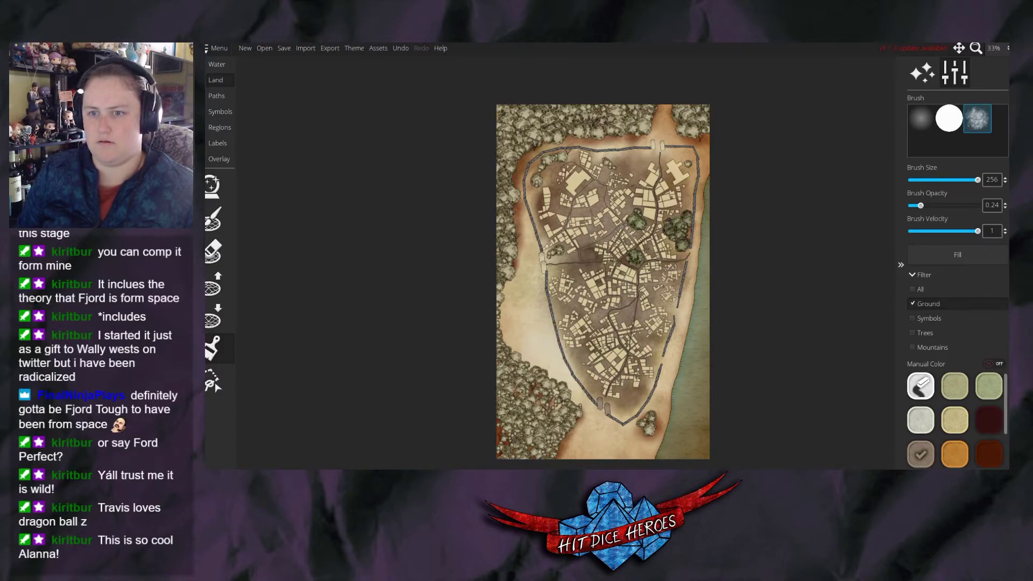
{"action": "left_click_drag", "start_coordinate": [549, 205], "coordinate": [562, 304]}
Lighten the ground inside the town walls with light grey at 0.14 brush opacity.
{"action": "left_click", "coordinate": [927, 418]}
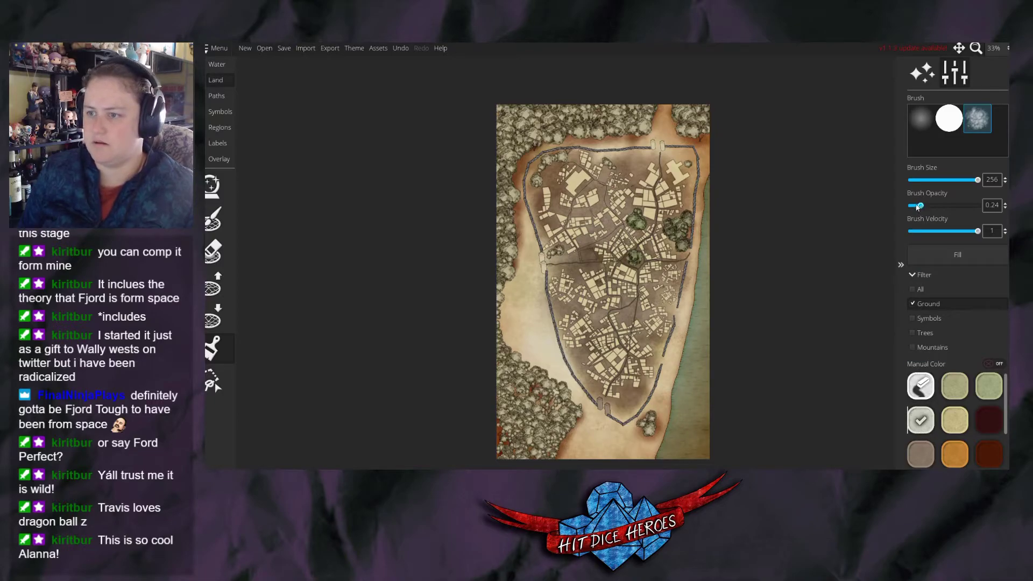
{"action": "mouse_move", "coordinate": [666, 183]}
{"action": "left_mouse_down"}
{"action": "mouse_move", "coordinate": [642, 178]}
{"action": "mouse_move", "coordinate": [555, 181]}
{"action": "mouse_move", "coordinate": [608, 169]}
{"action": "mouse_move", "coordinate": [656, 201]}
{"action": "mouse_move", "coordinate": [587, 242]}
{"action": "mouse_move", "coordinate": [568, 266]}
{"action": "mouse_move", "coordinate": [686, 269]}
{"action": "mouse_move", "coordinate": [608, 377]}
{"action": "mouse_move", "coordinate": [625, 401]}
{"action": "mouse_move", "coordinate": [671, 296]}
{"action": "mouse_move", "coordinate": [624, 388]}
{"action": "mouse_move", "coordinate": [541, 234]}
{"action": "mouse_move", "coordinate": [619, 381]}
{"action": "mouse_move", "coordinate": [651, 172]}
{"action": "left_mouse_up"}
{"action": "mouse_move", "coordinate": [663, 351]}
{"action": "left_mouse_down"}
{"action": "mouse_move", "coordinate": [647, 411]}
{"action": "mouse_move", "coordinate": [614, 398]}
{"action": "left_mouse_up"}
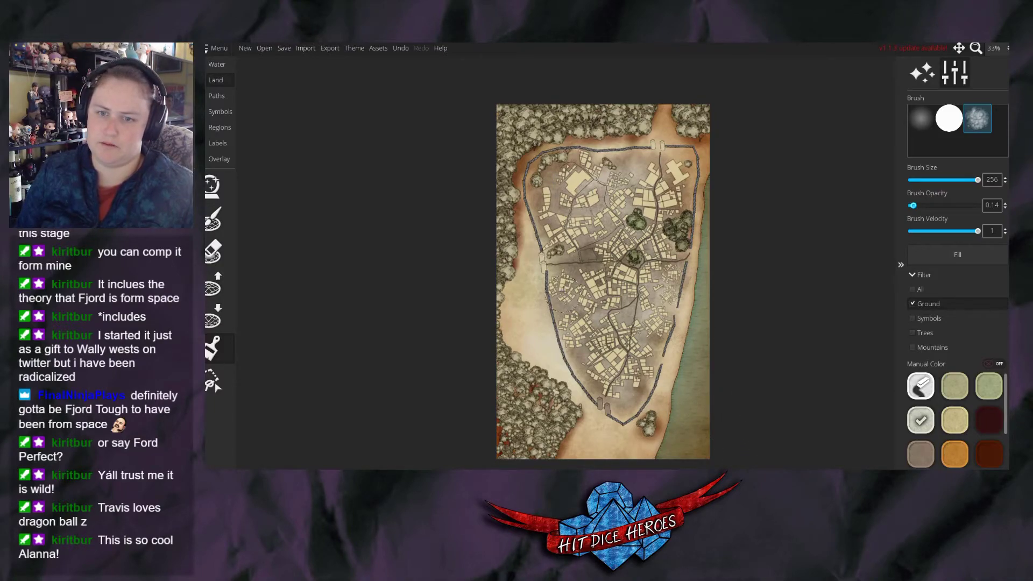
Paint the field west of the town wall green at 0.97 opacity, and tint the southern ground green at 0.1 opacity.
{"action": "left_click", "coordinate": [989, 387]}
{"action": "mouse_move", "coordinate": [559, 369]}
{"action": "left_mouse_down"}
{"action": "mouse_move", "coordinate": [505, 308]}
{"action": "mouse_move", "coordinate": [539, 364]}
{"action": "mouse_move", "coordinate": [511, 323]}
{"action": "left_mouse_up"}
{"action": "left_click_drag", "start_coordinate": [932, 205], "coordinate": [975, 206]}
{"action": "mouse_move", "coordinate": [511, 334]}
{"action": "left_mouse_down"}
{"action": "mouse_move", "coordinate": [532, 359]}
{"action": "mouse_move", "coordinate": [515, 289]}
{"action": "mouse_move", "coordinate": [551, 381]}
{"action": "mouse_move", "coordinate": [529, 330]}
{"action": "mouse_move", "coordinate": [529, 306]}
{"action": "mouse_move", "coordinate": [537, 316]}
{"action": "mouse_move", "coordinate": [517, 214]}
{"action": "left_mouse_up"}
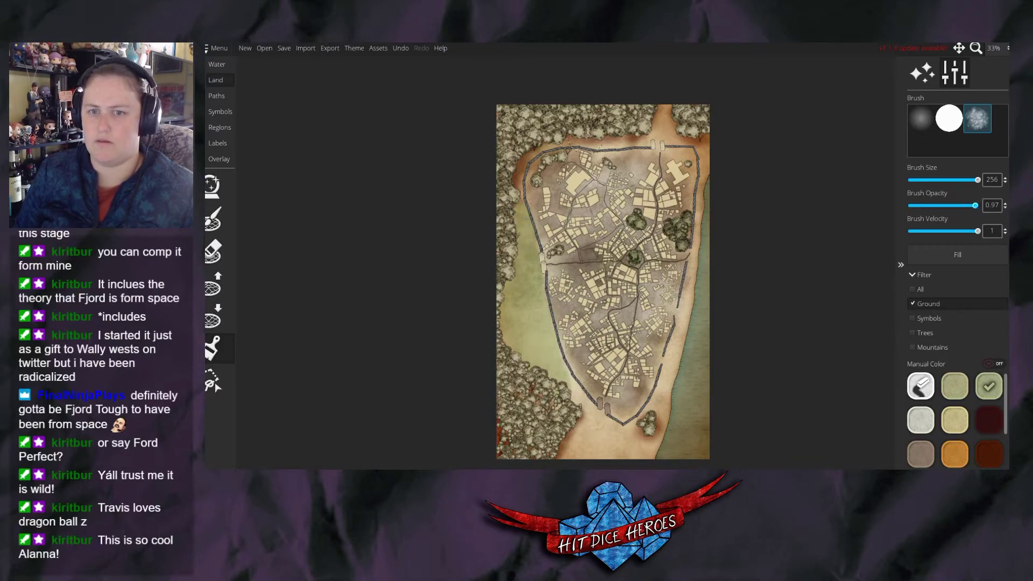
{"action": "left_click_drag", "start_coordinate": [974, 205], "coordinate": [893, 217]}
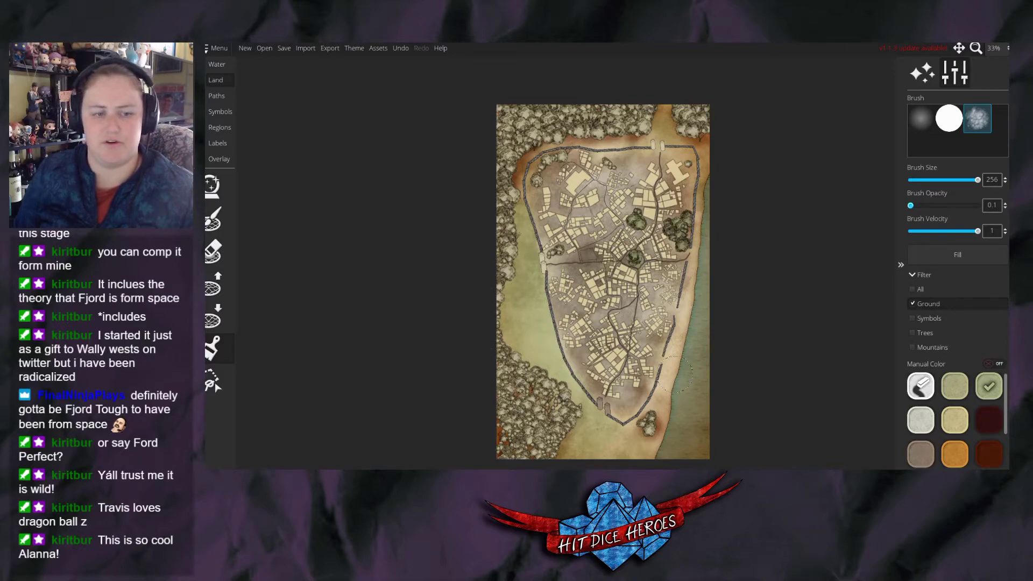
Try outlining a freehand land selection in the green field along the southwestern town wall.
{"action": "left_click", "coordinate": [209, 389]}
{"action": "left_click_drag", "start_coordinate": [539, 327], "coordinate": [550, 337]}
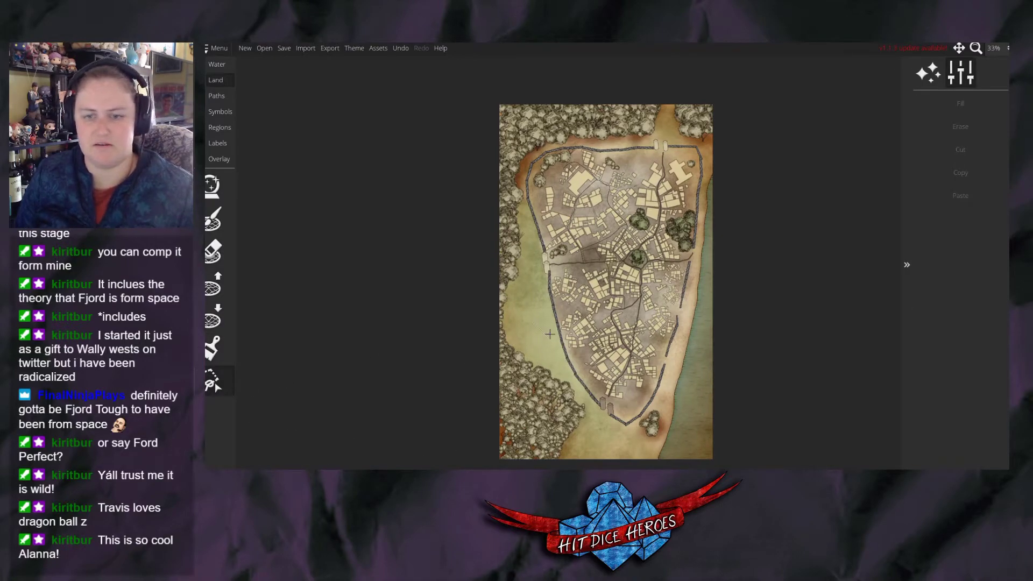
{"action": "left_click", "coordinate": [555, 342]}
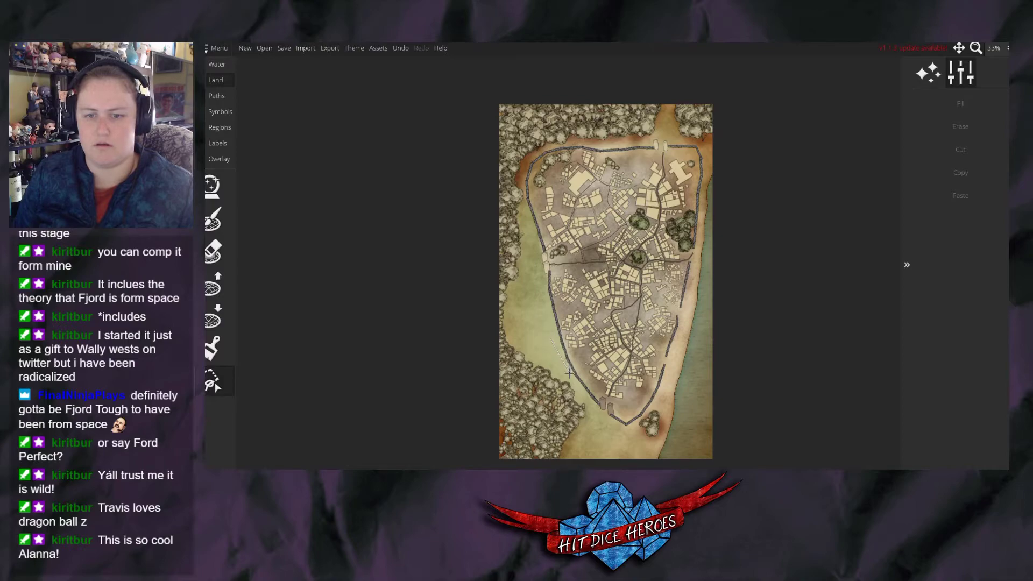
{"action": "left_click_drag", "start_coordinate": [568, 377], "coordinate": [584, 387]}
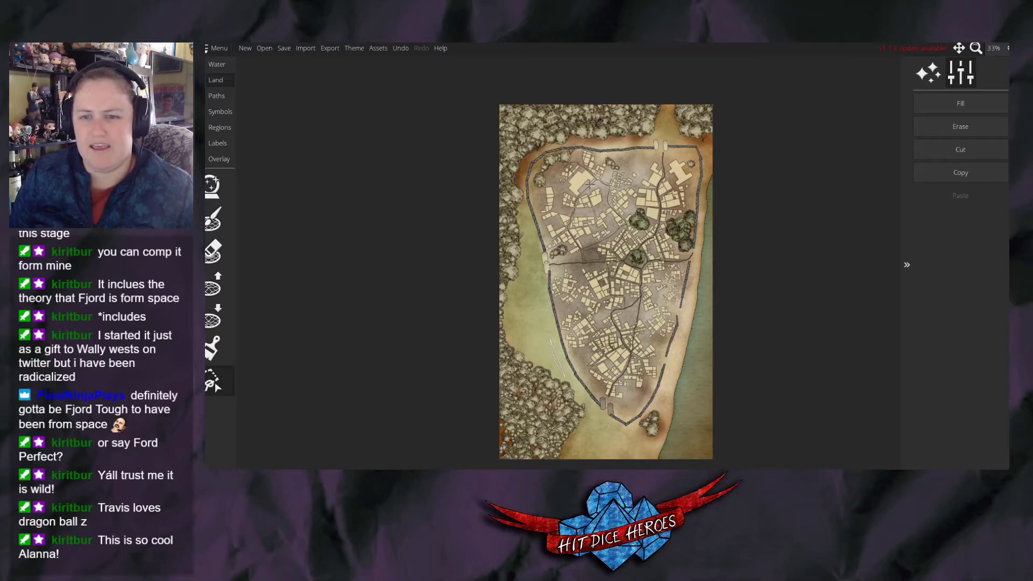
{"action": "left_click", "coordinate": [220, 350]}
Try raising land along the southeastern coast with brush size 64 and roughness 1, then undo it.
{"action": "left_click", "coordinate": [222, 290]}
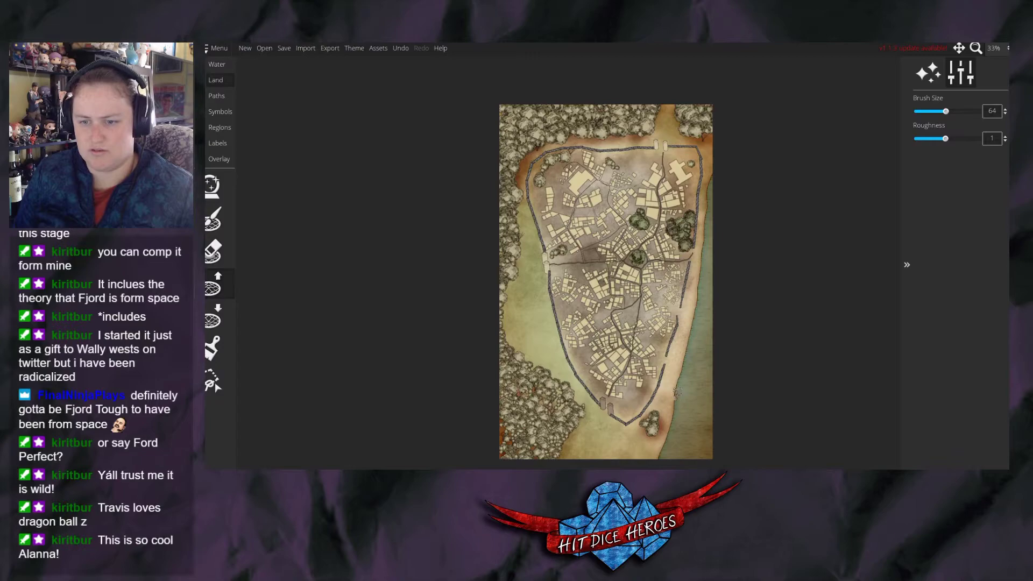
{"action": "left_click_drag", "start_coordinate": [683, 370], "coordinate": [673, 406]}
{"action": "key", "text": "ctrl+z"}
Limit painting to symbols and add a custom very dark green, da0a1c11, to the paint colors.
{"action": "left_click", "coordinate": [220, 349]}
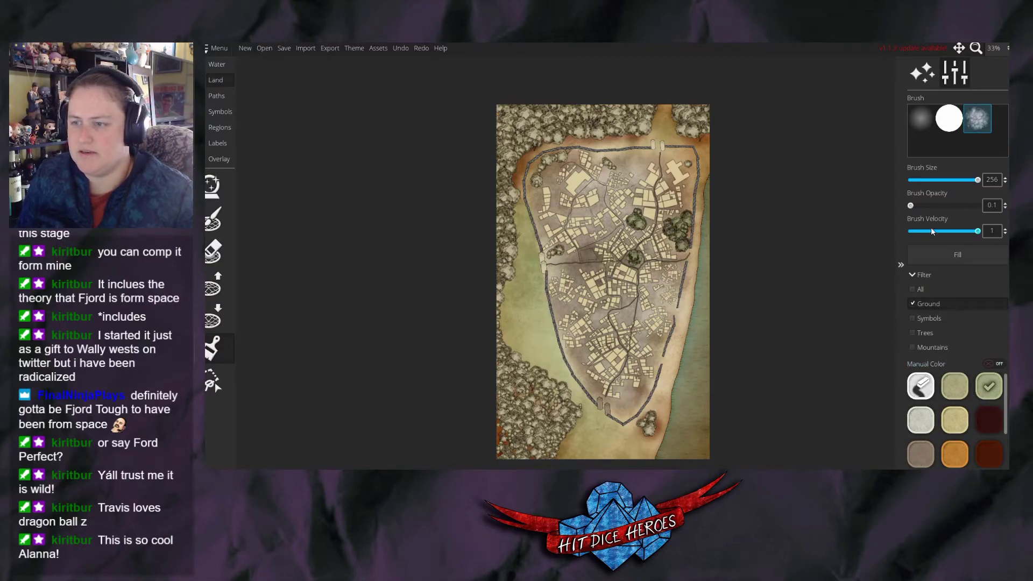
{"action": "left_click", "coordinate": [913, 318]}
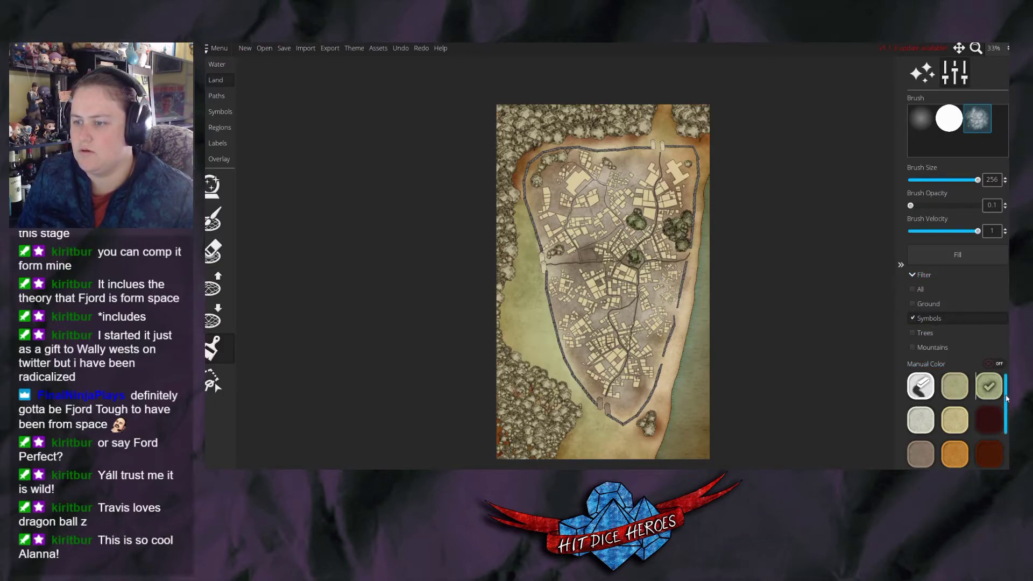
{"action": "scroll", "coordinate": [957, 409], "scroll_direction": "down", "scroll_amount": 2}
{"action": "left_click", "coordinate": [921, 451]}
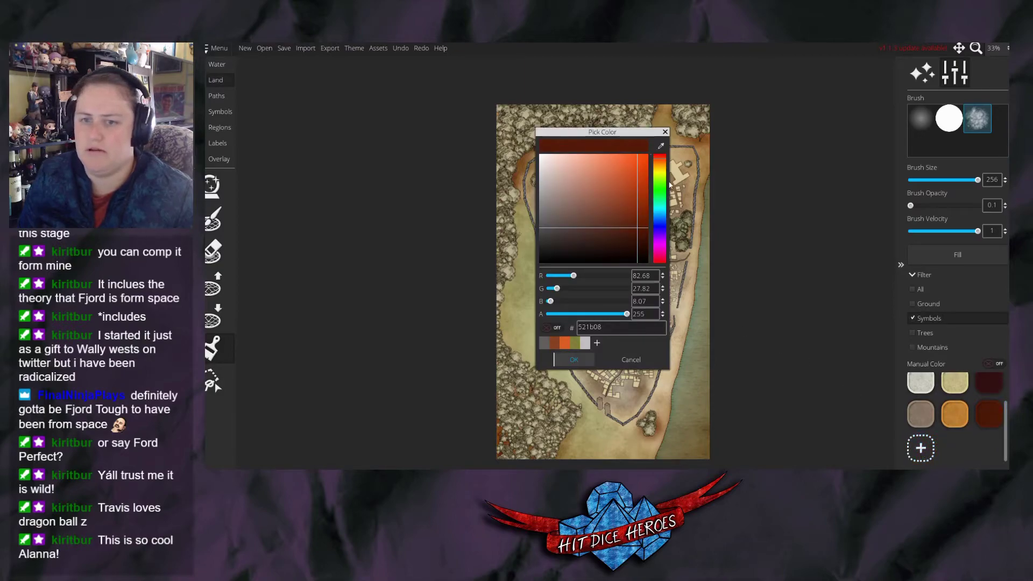
{"action": "left_click", "coordinate": [660, 196]}
{"action": "left_click_drag", "start_coordinate": [628, 229], "coordinate": [607, 251]}
{"action": "mouse_move", "coordinate": [626, 314]}
{"action": "left_mouse_down"}
{"action": "mouse_move", "coordinate": [605, 314]}
{"action": "mouse_move", "coordinate": [615, 314]}
{"action": "left_mouse_up"}
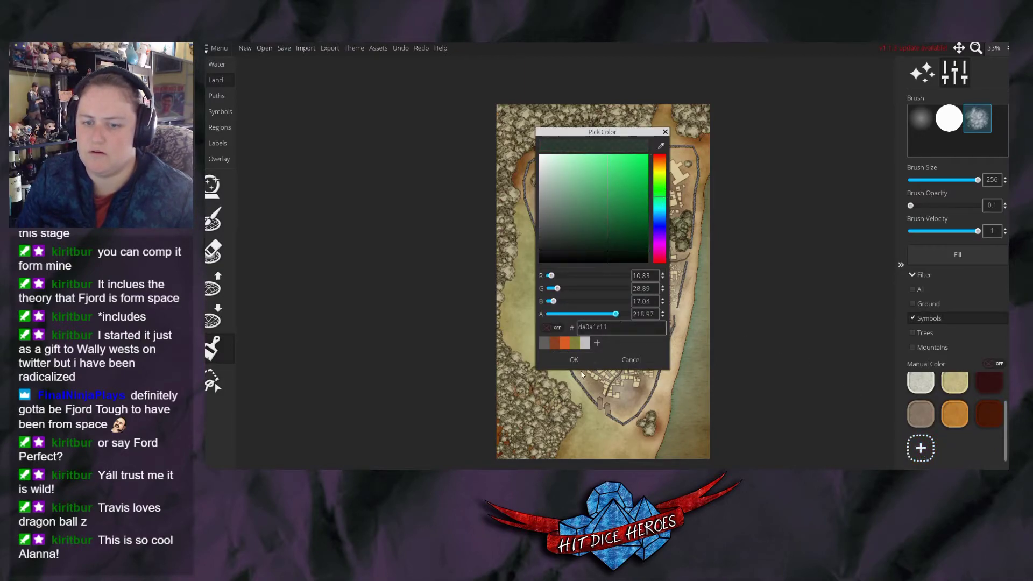
{"action": "left_click", "coordinate": [574, 359]}
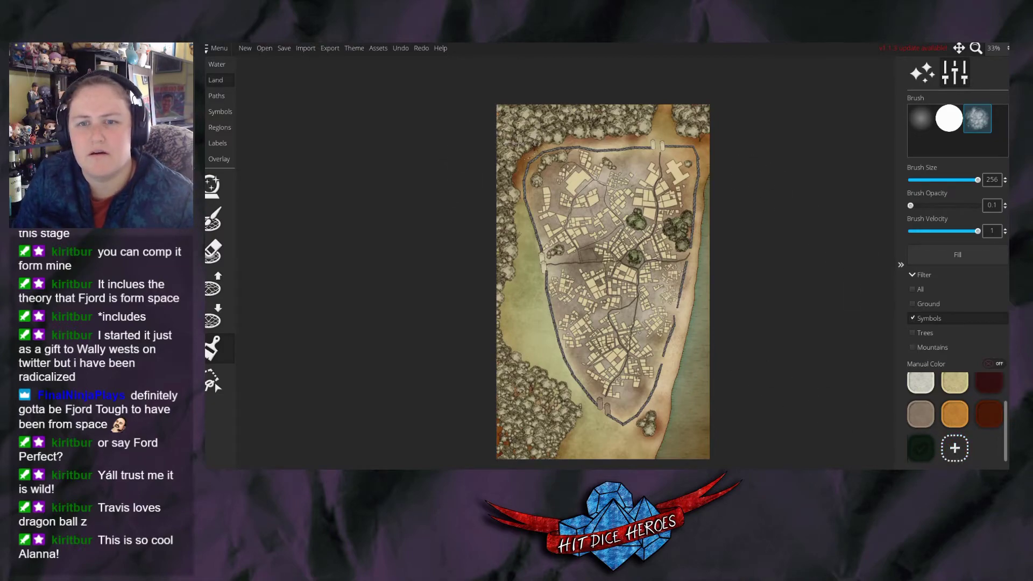
Set up the hard round brush at opacity 1 and limit painting to trees.
{"action": "left_click_drag", "start_coordinate": [913, 212], "coordinate": [927, 214]}
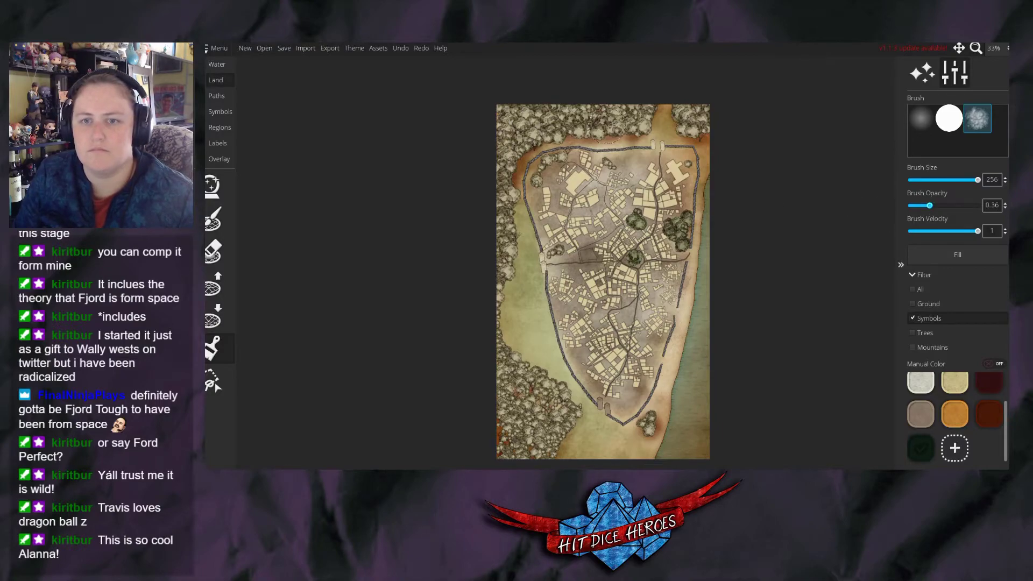
{"action": "left_click", "coordinate": [922, 119]}
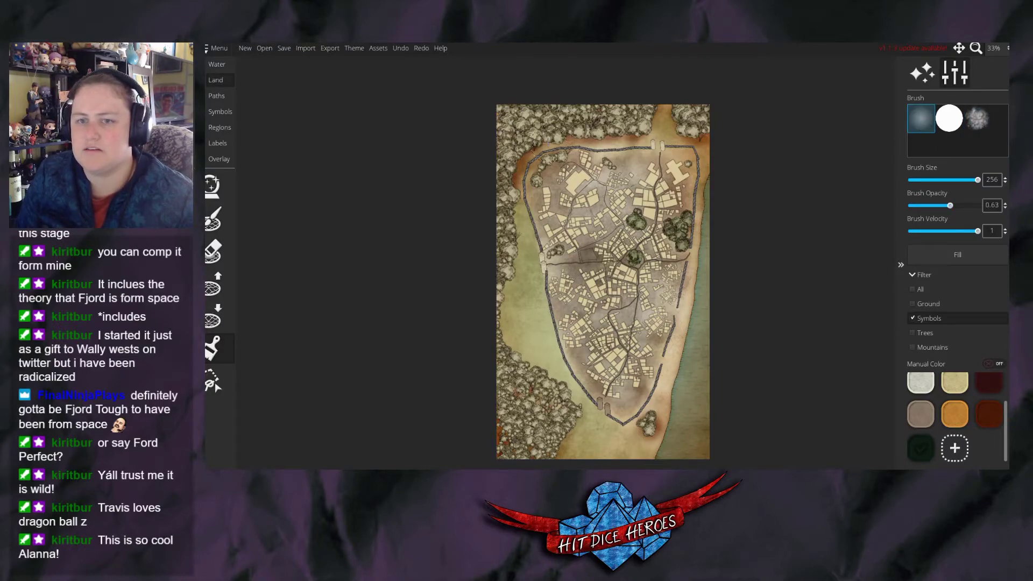
{"action": "left_click", "coordinate": [949, 120]}
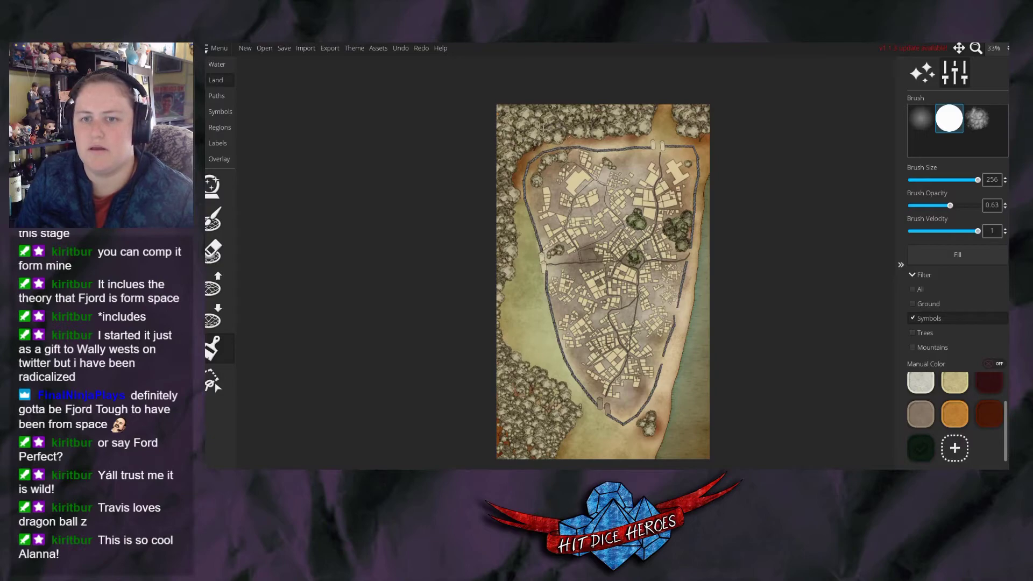
{"action": "left_click_drag", "start_coordinate": [951, 206], "coordinate": [980, 207]}
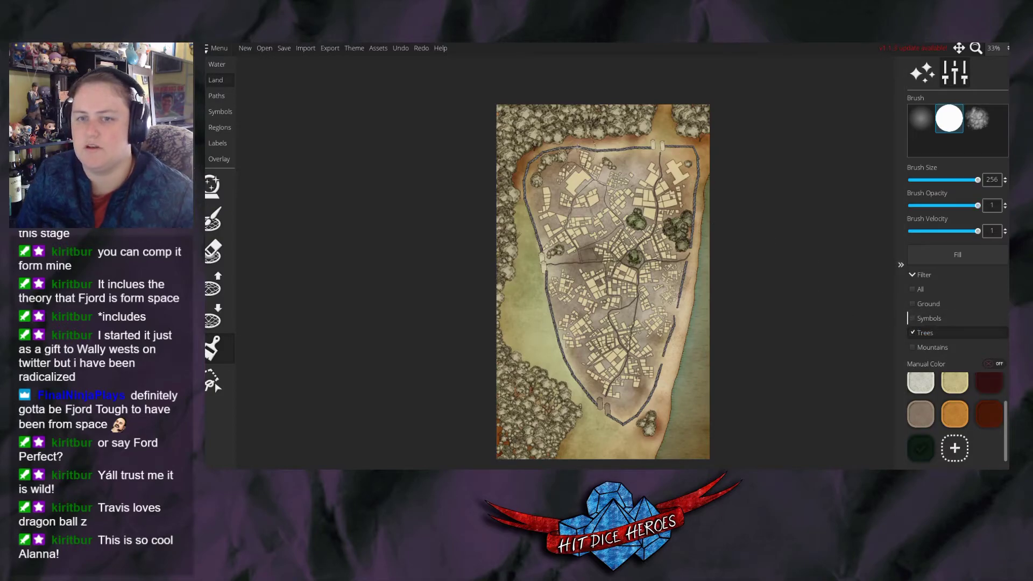
Try the dark green on the northern and western forest at opacity 1 and 0.39, undoing each attempt.
{"action": "left_click_drag", "start_coordinate": [560, 121], "coordinate": [501, 145]}
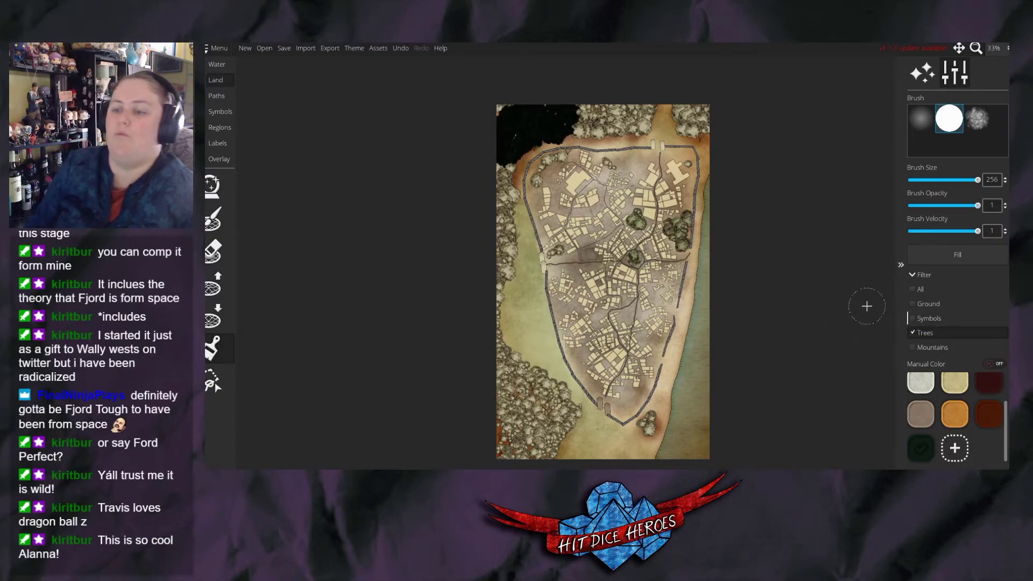
{"action": "key", "text": "ctrl+z"}
{"action": "left_click", "coordinate": [932, 205]}
{"action": "mouse_move", "coordinate": [560, 125]}
{"action": "left_mouse_down"}
{"action": "mouse_move", "coordinate": [640, 116]}
{"action": "mouse_move", "coordinate": [659, 93]}
{"action": "left_mouse_up"}
{"action": "key", "text": "ctrl+z"}
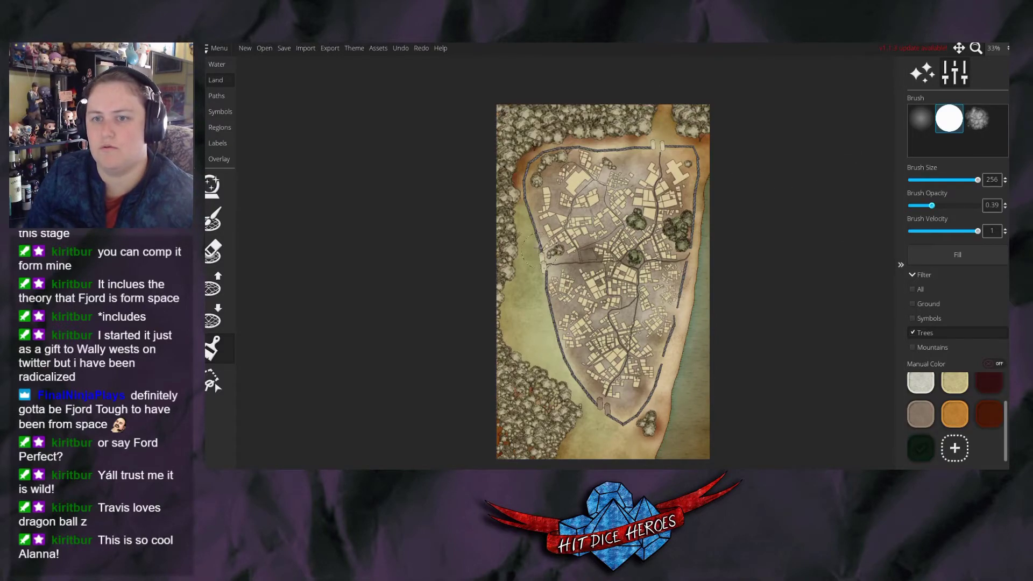
{"action": "mouse_move", "coordinate": [518, 332]}
{"action": "left_mouse_down"}
{"action": "mouse_move", "coordinate": [502, 227]}
{"action": "mouse_move", "coordinate": [507, 112]}
{"action": "mouse_move", "coordinate": [672, 90]}
{"action": "mouse_move", "coordinate": [497, 191]}
{"action": "mouse_move", "coordinate": [695, 111]}
{"action": "left_mouse_up"}
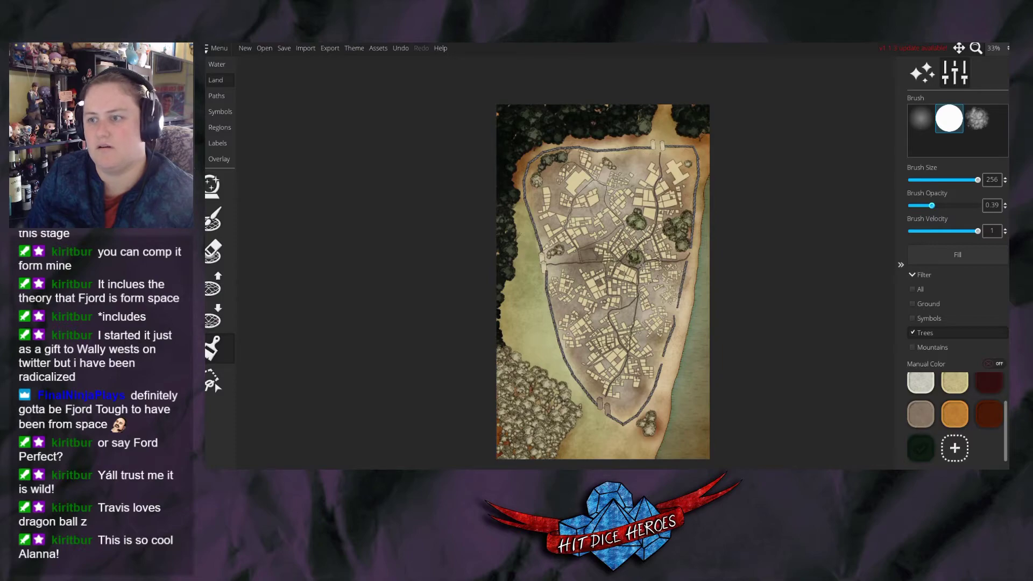
{"action": "key", "text": "ctrl+z"}
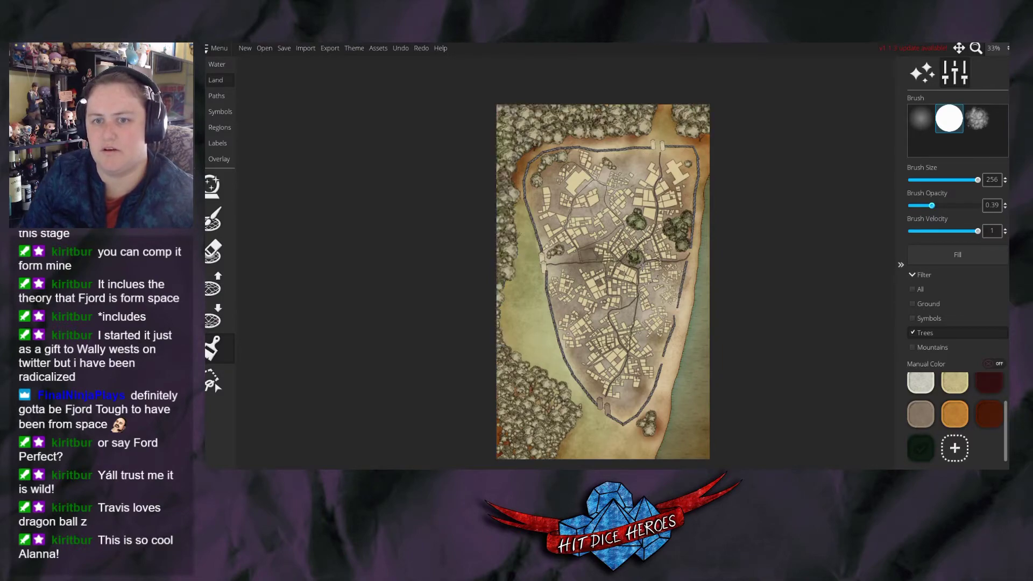
Paint the map's trees dark green at 0.41 brush velocity, and darken the grove near the southern gate further at 0.25 opacity.
{"action": "left_click", "coordinate": [935, 231]}
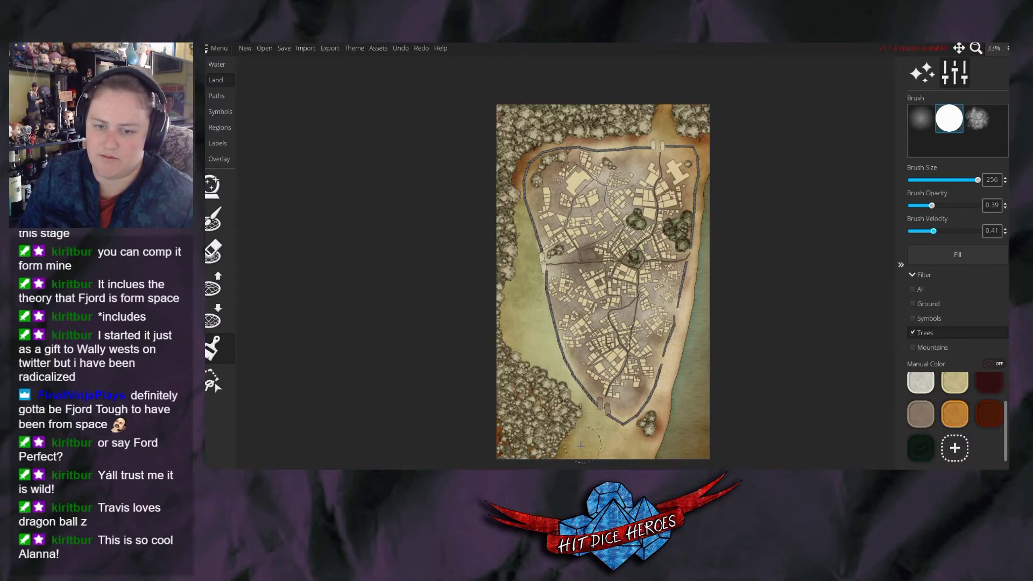
{"action": "mouse_move", "coordinate": [569, 441]}
{"action": "left_mouse_down"}
{"action": "mouse_move", "coordinate": [568, 403]}
{"action": "mouse_move", "coordinate": [551, 454]}
{"action": "mouse_move", "coordinate": [526, 354]}
{"action": "mouse_move", "coordinate": [539, 373]}
{"action": "mouse_move", "coordinate": [492, 299]}
{"action": "mouse_move", "coordinate": [514, 279]}
{"action": "mouse_move", "coordinate": [504, 282]}
{"action": "mouse_move", "coordinate": [526, 210]}
{"action": "mouse_move", "coordinate": [528, 230]}
{"action": "mouse_move", "coordinate": [525, 148]}
{"action": "mouse_move", "coordinate": [613, 143]}
{"action": "mouse_move", "coordinate": [571, 133]}
{"action": "mouse_move", "coordinate": [672, 137]}
{"action": "mouse_move", "coordinate": [714, 124]}
{"action": "mouse_move", "coordinate": [709, 135]}
{"action": "mouse_move", "coordinate": [717, 104]}
{"action": "mouse_move", "coordinate": [481, 109]}
{"action": "mouse_move", "coordinate": [585, 97]}
{"action": "mouse_move", "coordinate": [476, 158]}
{"action": "mouse_move", "coordinate": [514, 117]}
{"action": "mouse_move", "coordinate": [464, 179]}
{"action": "mouse_move", "coordinate": [595, 84]}
{"action": "mouse_move", "coordinate": [499, 128]}
{"action": "mouse_move", "coordinate": [441, 251]}
{"action": "mouse_move", "coordinate": [489, 141]}
{"action": "mouse_move", "coordinate": [489, 302]}
{"action": "mouse_move", "coordinate": [487, 292]}
{"action": "mouse_move", "coordinate": [528, 462]}
{"action": "mouse_move", "coordinate": [506, 400]}
{"action": "mouse_move", "coordinate": [548, 443]}
{"action": "mouse_move", "coordinate": [507, 468]}
{"action": "mouse_move", "coordinate": [485, 269]}
{"action": "mouse_move", "coordinate": [517, 176]}
{"action": "mouse_move", "coordinate": [512, 155]}
{"action": "mouse_move", "coordinate": [570, 159]}
{"action": "left_mouse_up"}
{"action": "mouse_move", "coordinate": [709, 246]}
{"action": "left_mouse_down"}
{"action": "mouse_move", "coordinate": [642, 225]}
{"action": "mouse_move", "coordinate": [583, 232]}
{"action": "mouse_move", "coordinate": [565, 267]}
{"action": "mouse_move", "coordinate": [615, 175]}
{"action": "left_mouse_up"}
{"action": "left_click_drag", "start_coordinate": [647, 393], "coordinate": [649, 435]}
{"action": "left_click_drag", "start_coordinate": [607, 146], "coordinate": [562, 159]}
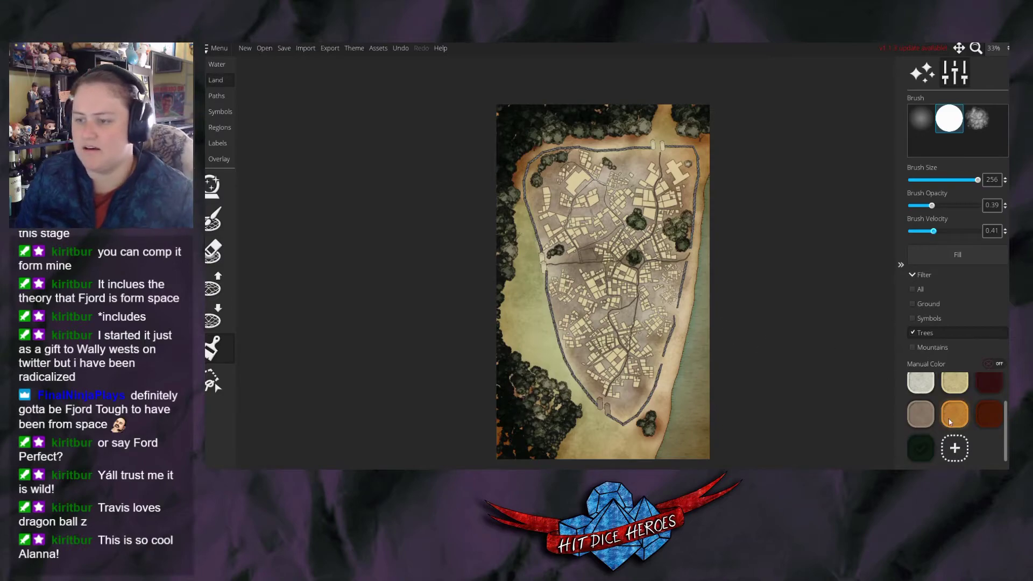
{"action": "left_click_drag", "start_coordinate": [932, 205], "coordinate": [913, 206]}
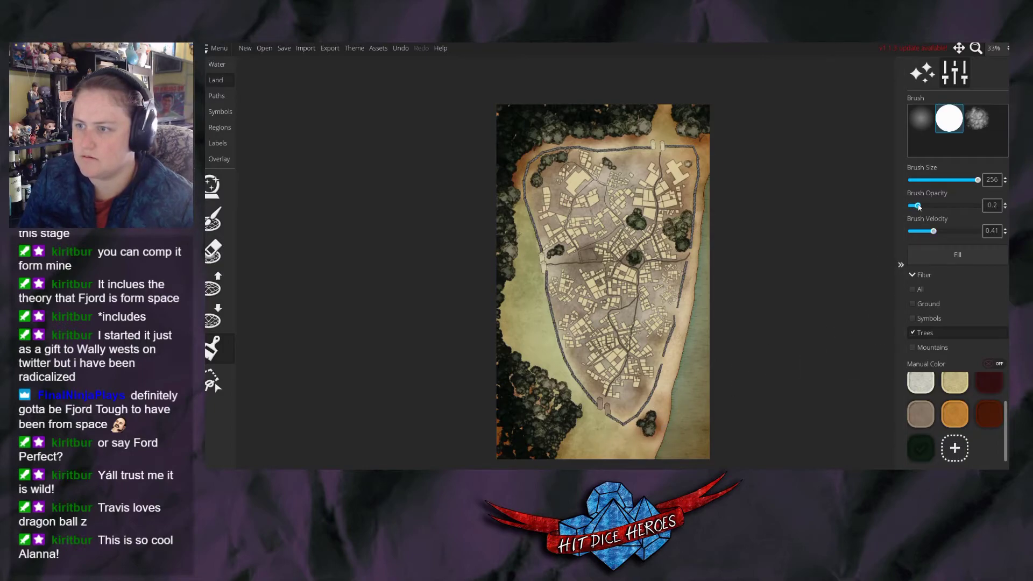
{"action": "mouse_move", "coordinate": [608, 437]}
{"action": "left_mouse_down"}
{"action": "mouse_move", "coordinate": [630, 448]}
{"action": "mouse_move", "coordinate": [650, 426]}
{"action": "left_mouse_up"}
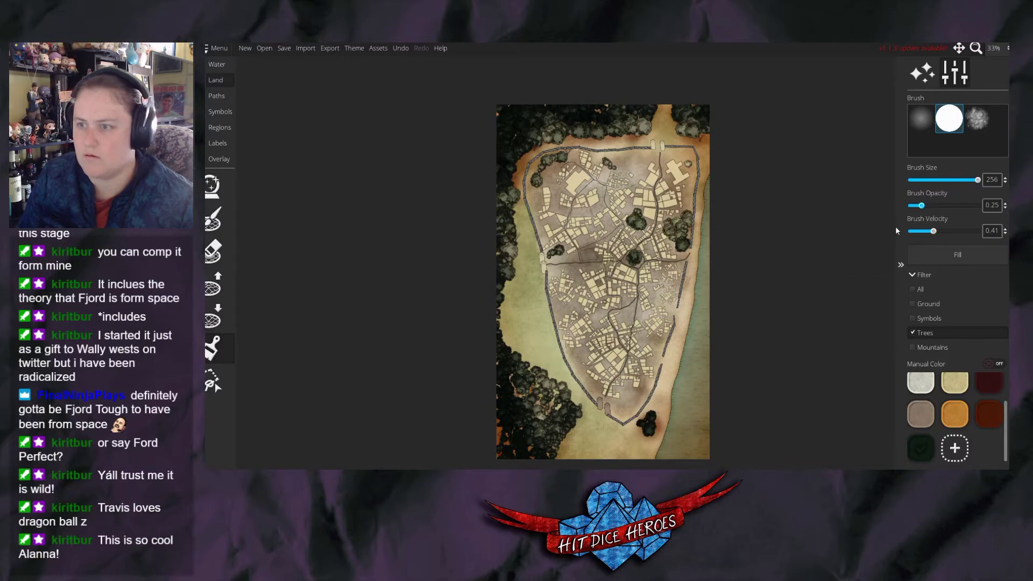
Try dark green on the ground outside the southern gate with the hard round brush, then undo the strokes.
{"action": "left_click", "coordinate": [912, 304]}
{"action": "left_click", "coordinate": [913, 332]}
{"action": "left_click_drag", "start_coordinate": [595, 463], "coordinate": [624, 438]}
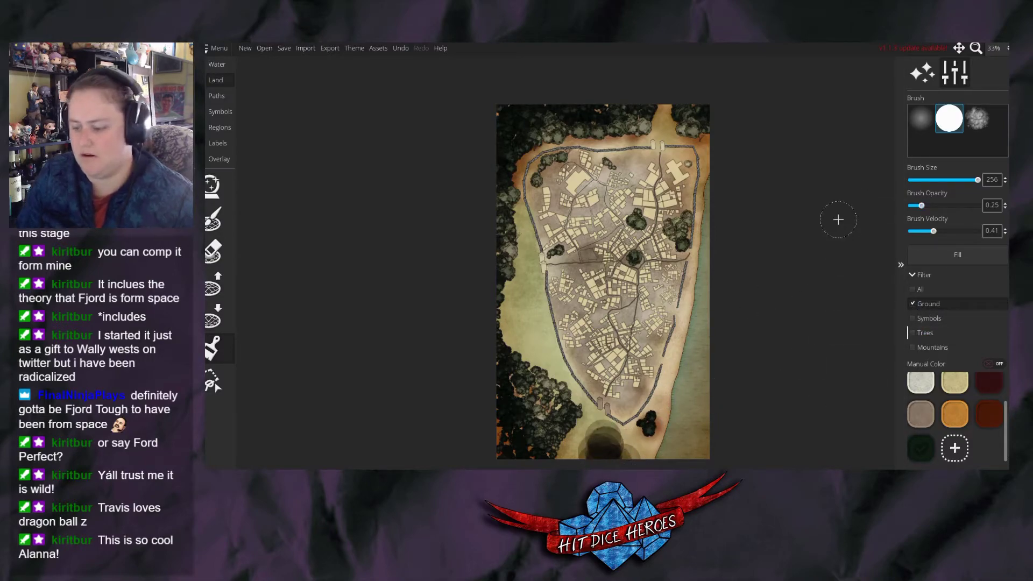
{"action": "key", "text": "ctrl+z"}
{"action": "key", "text": "ctrl+z"}
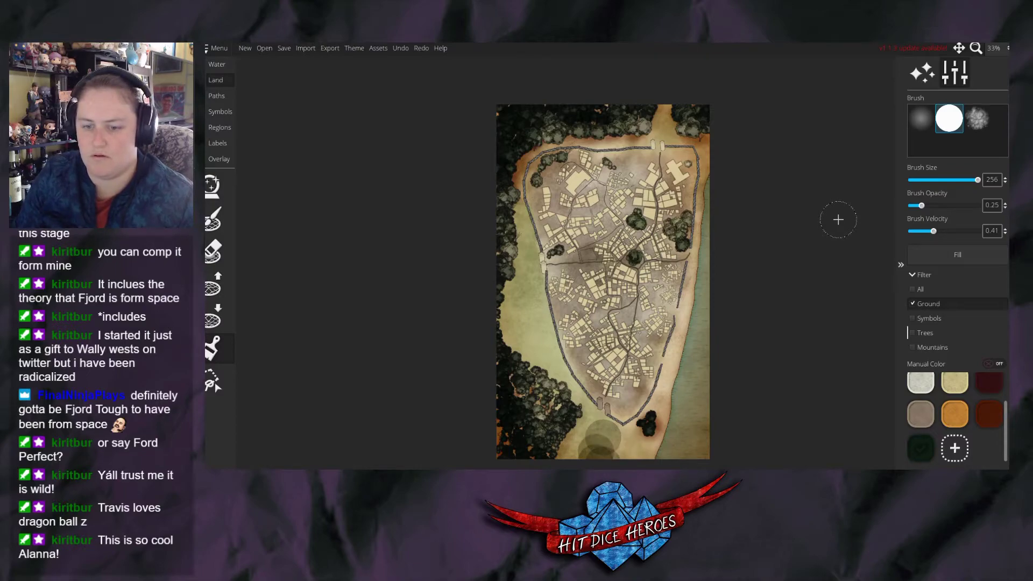
{"action": "key", "text": "ctrl+z"}
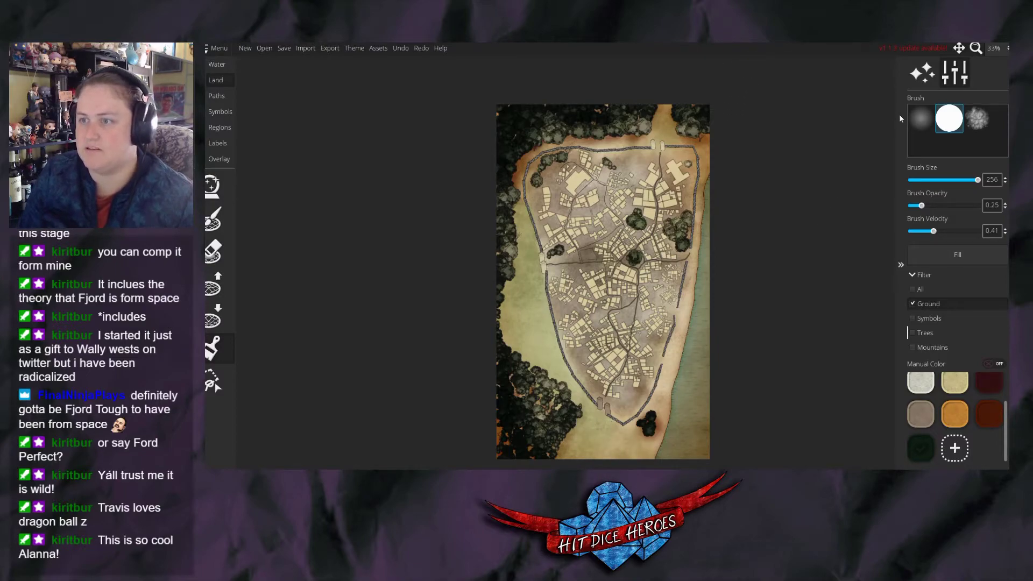
Try soft-brush dark green shading on the ground outside the southern gate, then undo it.
{"action": "left_click", "coordinate": [921, 119]}
{"action": "mouse_move", "coordinate": [600, 456]}
{"action": "left_mouse_down"}
{"action": "mouse_move", "coordinate": [611, 438]}
{"action": "mouse_move", "coordinate": [603, 413]}
{"action": "left_mouse_up"}
{"action": "key", "text": "ctrl+z"}
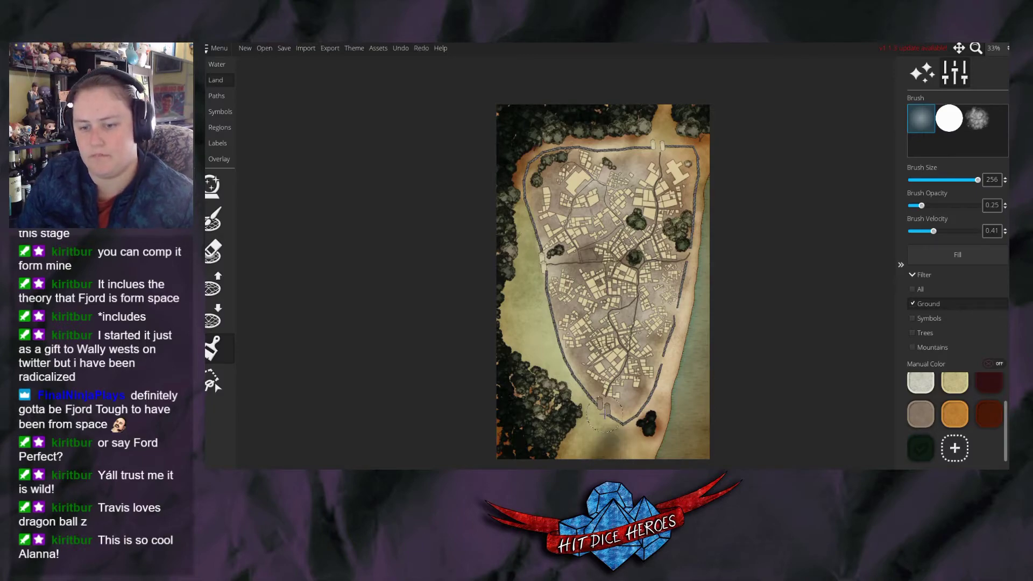
{"action": "key", "text": "ctrl+z"}
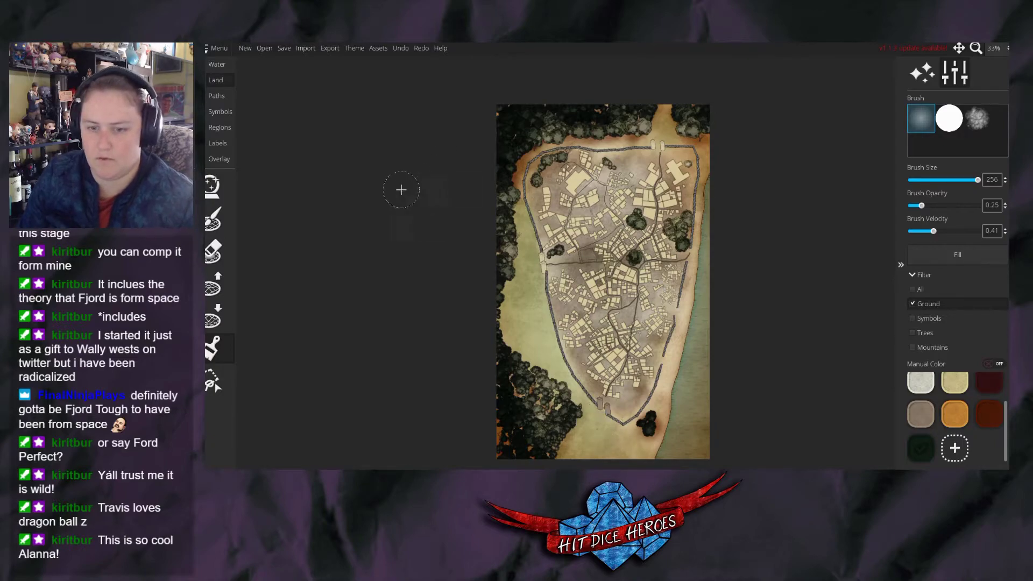
Try soft-brush dark green shading on the field west of the town wall, then undo it.
{"action": "mouse_move", "coordinate": [514, 290]}
{"action": "left_mouse_down"}
{"action": "mouse_move", "coordinate": [537, 356]}
{"action": "mouse_move", "coordinate": [527, 256]}
{"action": "mouse_move", "coordinate": [518, 285]}
{"action": "mouse_move", "coordinate": [556, 378]}
{"action": "mouse_move", "coordinate": [514, 177]}
{"action": "mouse_move", "coordinate": [552, 364]}
{"action": "mouse_move", "coordinate": [527, 262]}
{"action": "mouse_move", "coordinate": [543, 359]}
{"action": "mouse_move", "coordinate": [533, 364]}
{"action": "mouse_move", "coordinate": [499, 281]}
{"action": "mouse_move", "coordinate": [518, 219]}
{"action": "mouse_move", "coordinate": [516, 293]}
{"action": "left_mouse_up"}
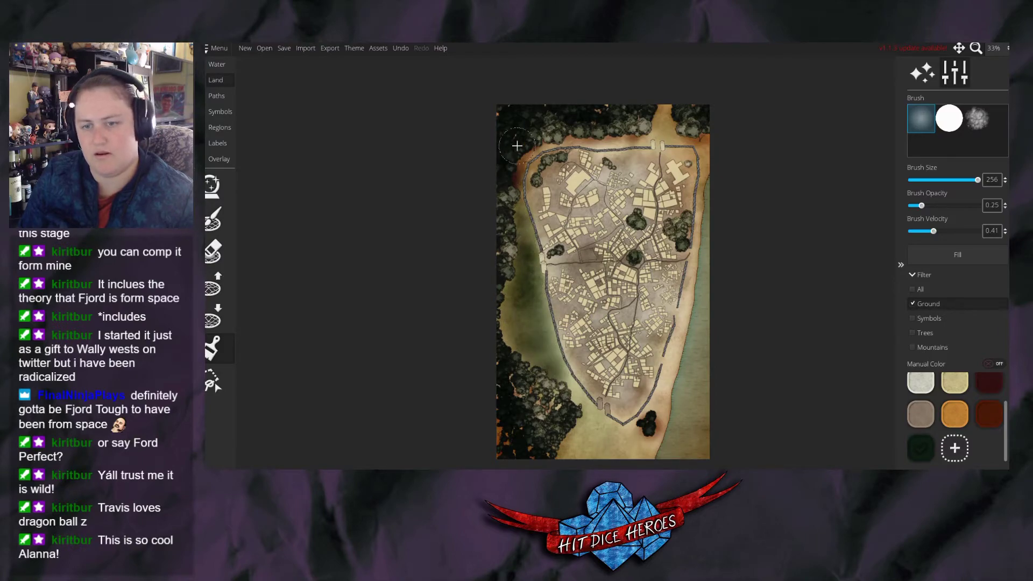
{"action": "key", "text": "ctrl+z"}
{"action": "key", "text": "ctrl+z"}
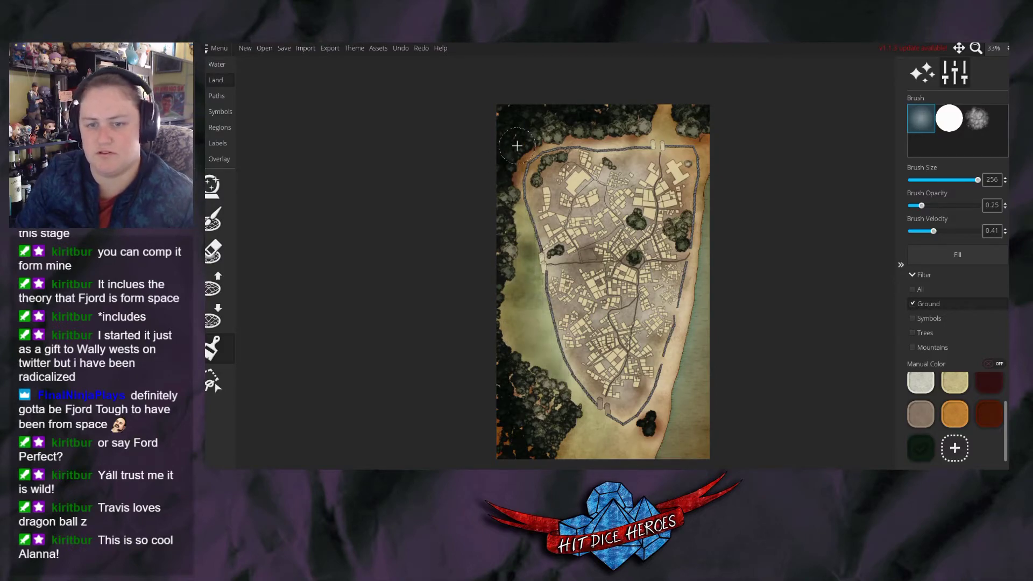
{"action": "key", "text": "ctrl+z"}
{"action": "key", "text": "ctrl+z"}
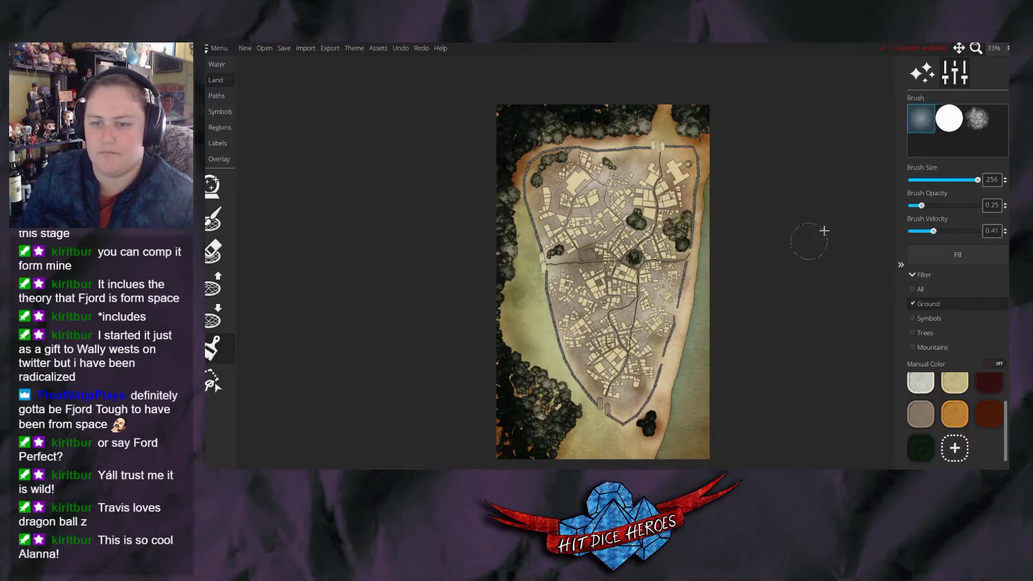
Try the textured brush at size 256 along the western field and forest at velocity 0.41 and 1, undoing each stroke.
{"action": "left_click", "coordinate": [973, 125]}
{"action": "mouse_move", "coordinate": [527, 236]}
{"action": "left_mouse_down"}
{"action": "mouse_move", "coordinate": [509, 319]}
{"action": "mouse_move", "coordinate": [560, 383]}
{"action": "left_mouse_up"}
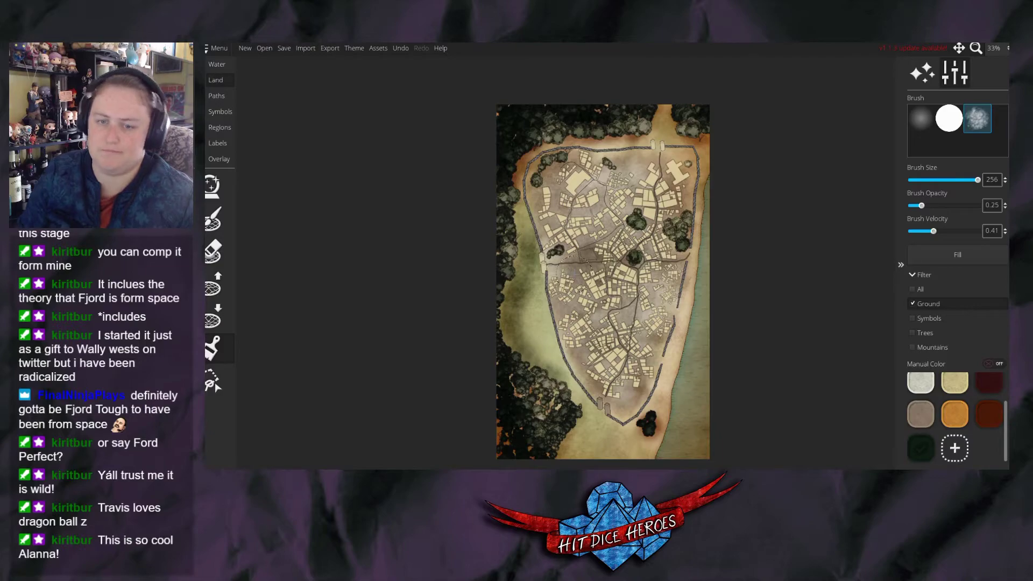
{"action": "key", "text": "ctrl+z"}
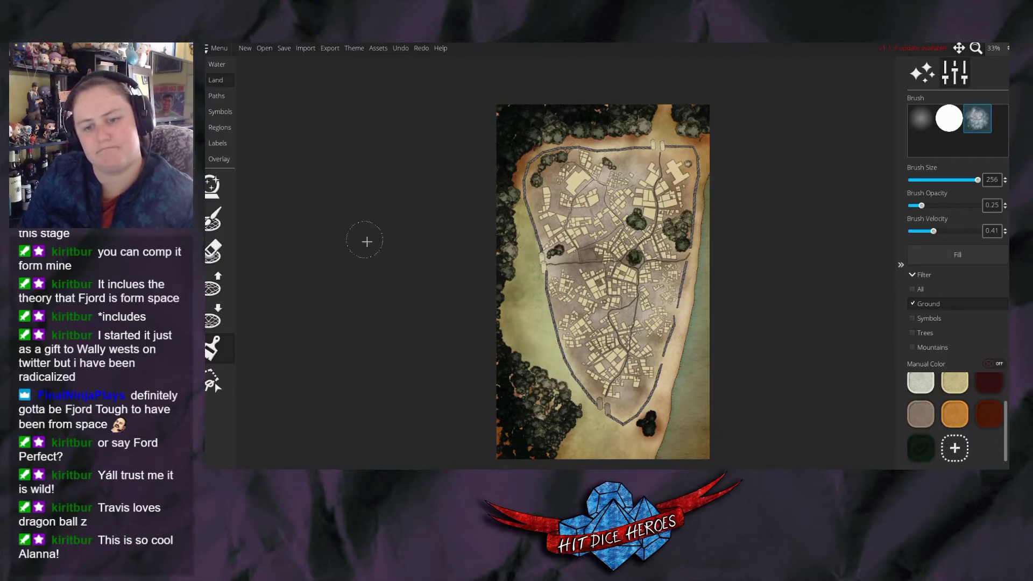
{"action": "mouse_move", "coordinate": [525, 140]}
{"action": "left_mouse_down"}
{"action": "mouse_move", "coordinate": [513, 201]}
{"action": "mouse_move", "coordinate": [516, 257]}
{"action": "mouse_move", "coordinate": [498, 327]}
{"action": "mouse_move", "coordinate": [506, 358]}
{"action": "left_mouse_up"}
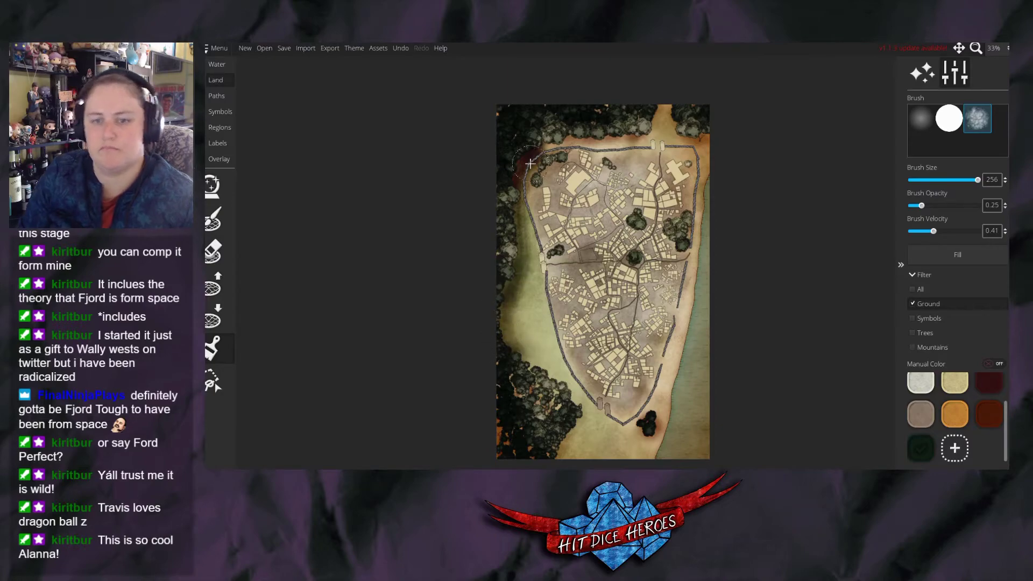
{"action": "key", "text": "ctrl+z"}
{"action": "left_click_drag", "start_coordinate": [934, 237], "coordinate": [978, 231]}
{"action": "left_click_drag", "start_coordinate": [493, 280], "coordinate": [509, 326]}
{"action": "key", "text": "ctrl+z"}
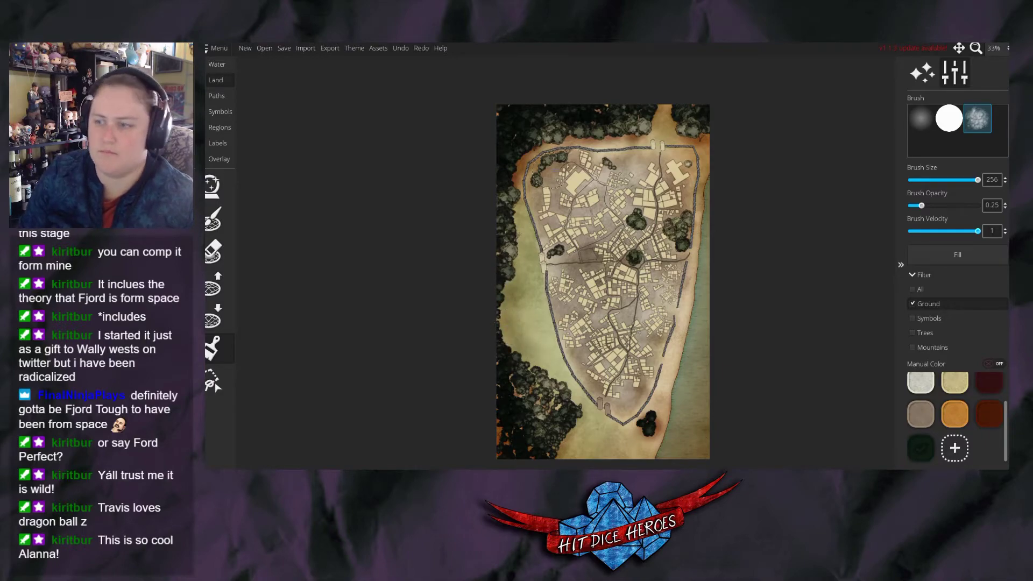
Reduce the textured brush to size 76 and dab dark green on the ground at the map's southwestern forest corner.
{"action": "left_click", "coordinate": [931, 180]}
{"action": "left_click_drag", "start_coordinate": [509, 277], "coordinate": [509, 350]}
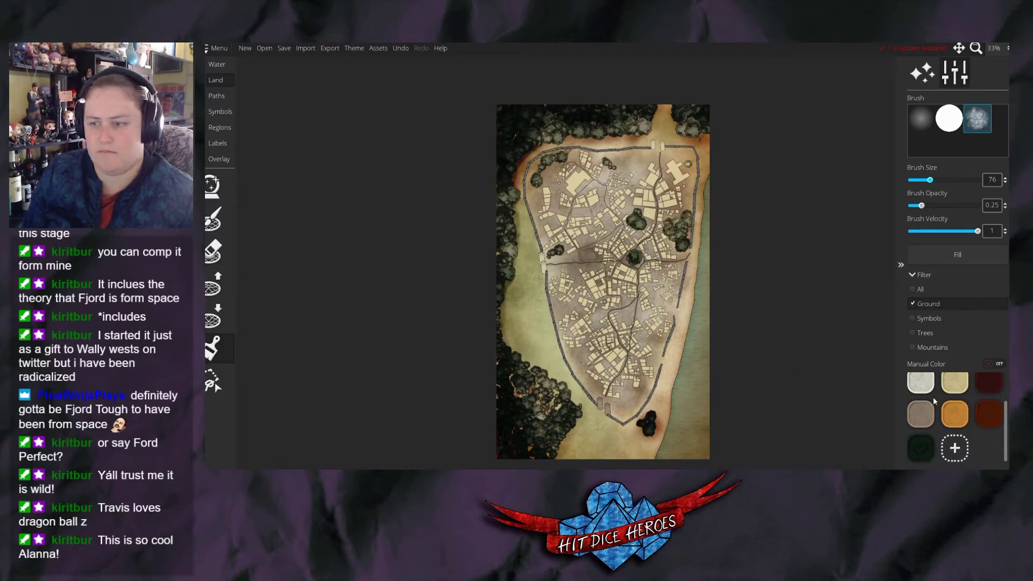
{"action": "left_click_drag", "start_coordinate": [1006, 425], "coordinate": [1005, 391]}
{"action": "left_click", "coordinate": [920, 386]}
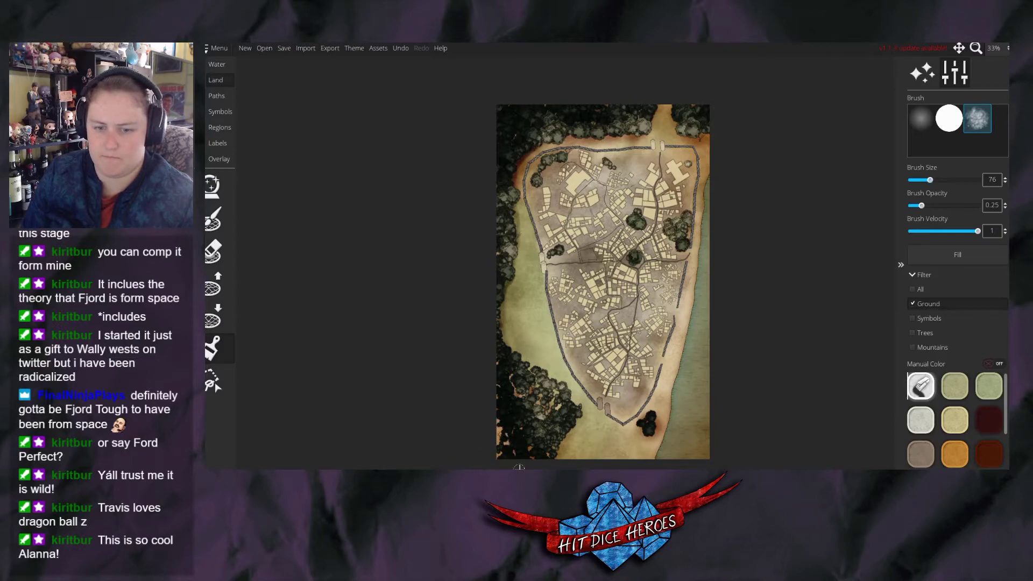
{"action": "scroll", "coordinate": [956, 450], "scroll_direction": "down", "scroll_amount": 2}
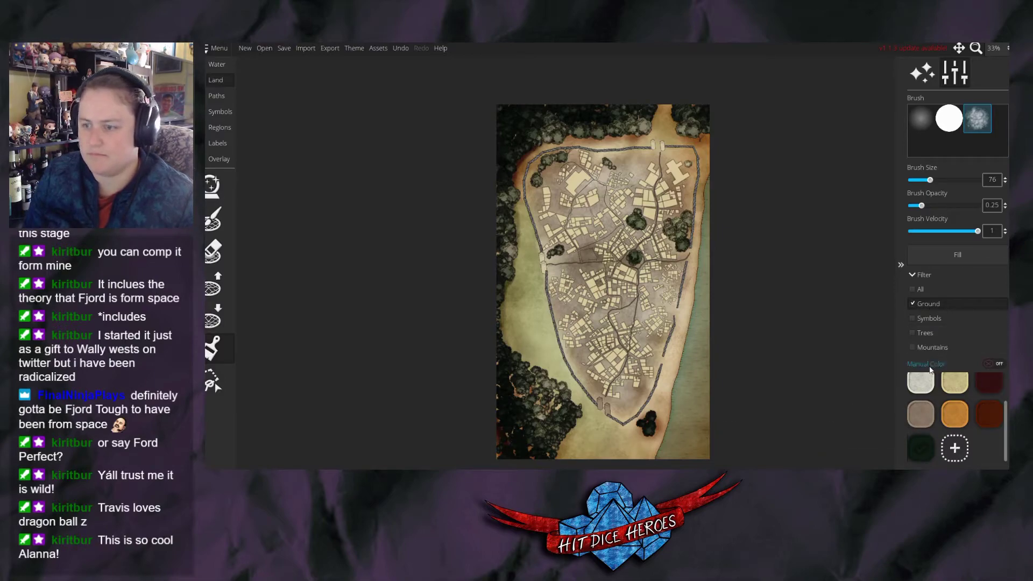
{"action": "key", "text": "ctrl+z"}
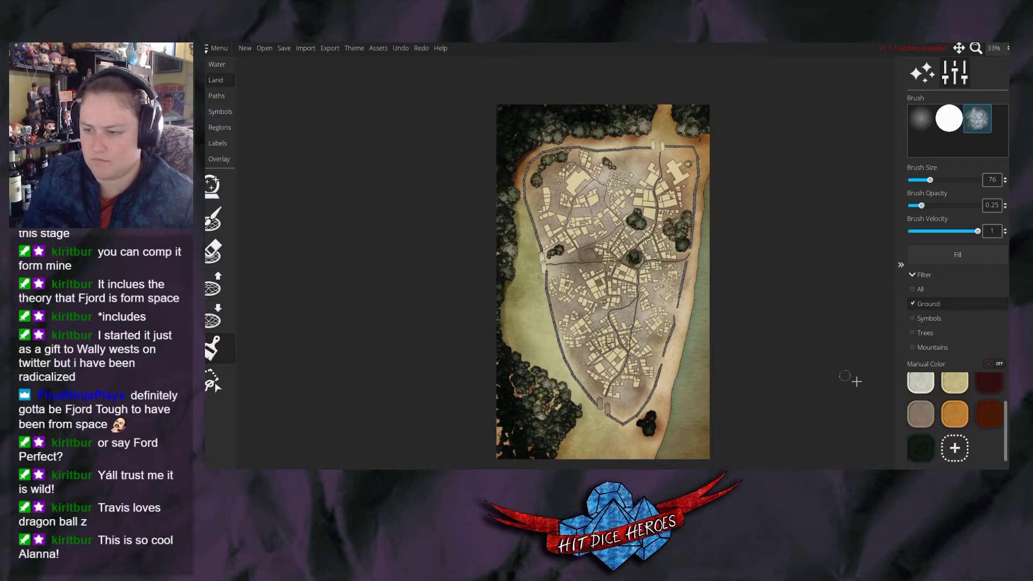
{"action": "mouse_move", "coordinate": [517, 466]}
{"action": "left_mouse_down"}
{"action": "mouse_move", "coordinate": [498, 425]}
{"action": "mouse_move", "coordinate": [503, 463]}
{"action": "left_mouse_up"}
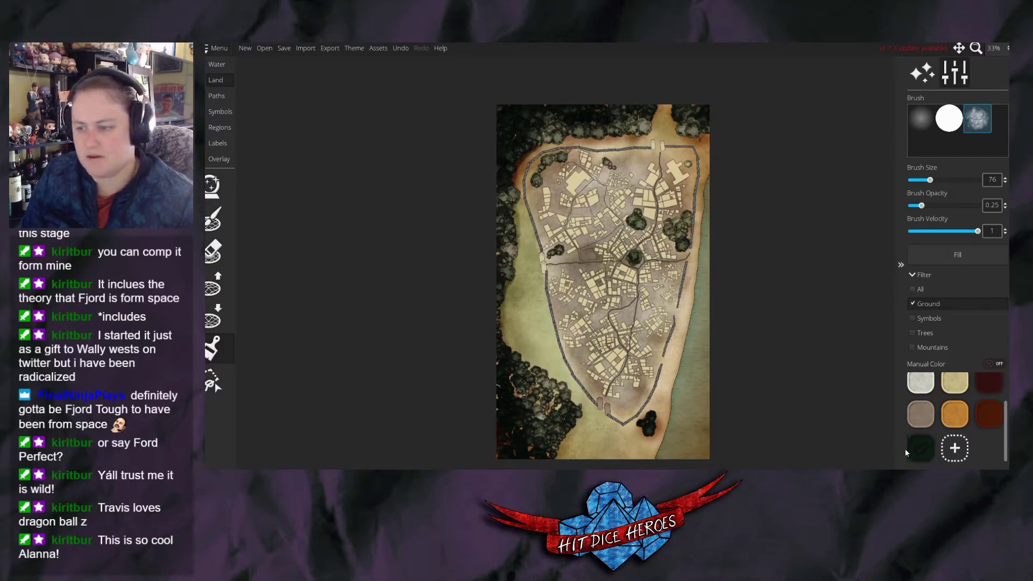
Paint the ground under the southwestern forest dark green with the soft brush at size 76, and raise the brush opacity to 1.
{"action": "scroll", "coordinate": [1008, 432], "scroll_direction": "up", "scroll_amount": 2}
{"action": "left_click", "coordinate": [921, 386]}
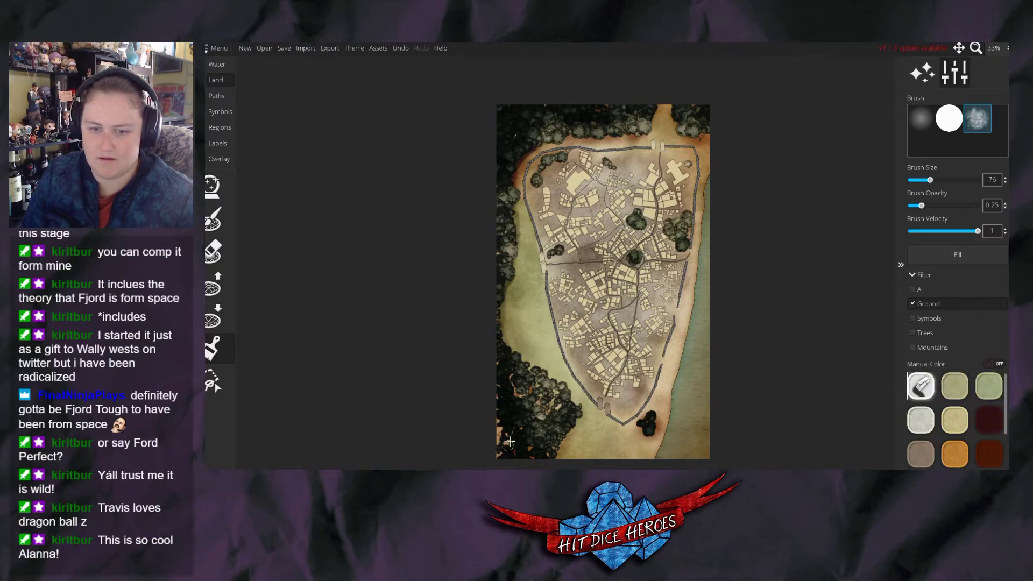
{"action": "scroll", "coordinate": [934, 453], "scroll_direction": "down", "scroll_amount": 2}
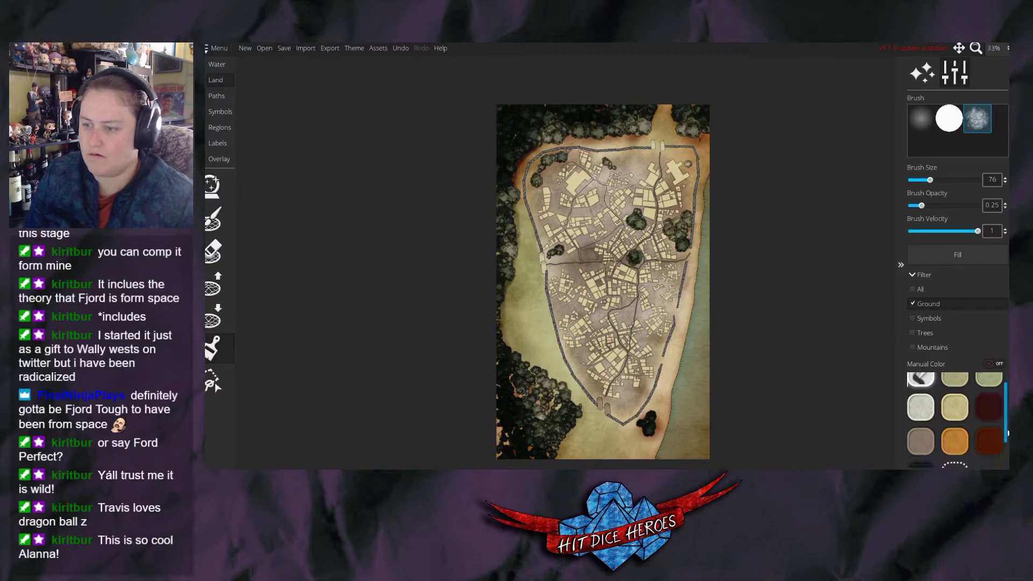
{"action": "left_click", "coordinate": [920, 123]}
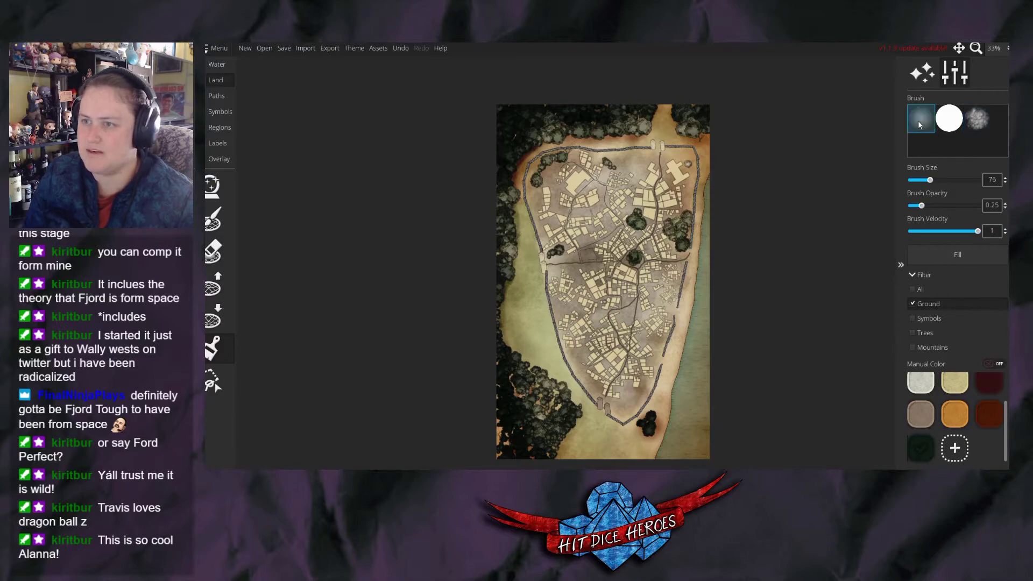
{"action": "mouse_move", "coordinate": [518, 357]}
{"action": "left_mouse_down"}
{"action": "mouse_move", "coordinate": [527, 311]}
{"action": "mouse_move", "coordinate": [537, 348]}
{"action": "left_mouse_up"}
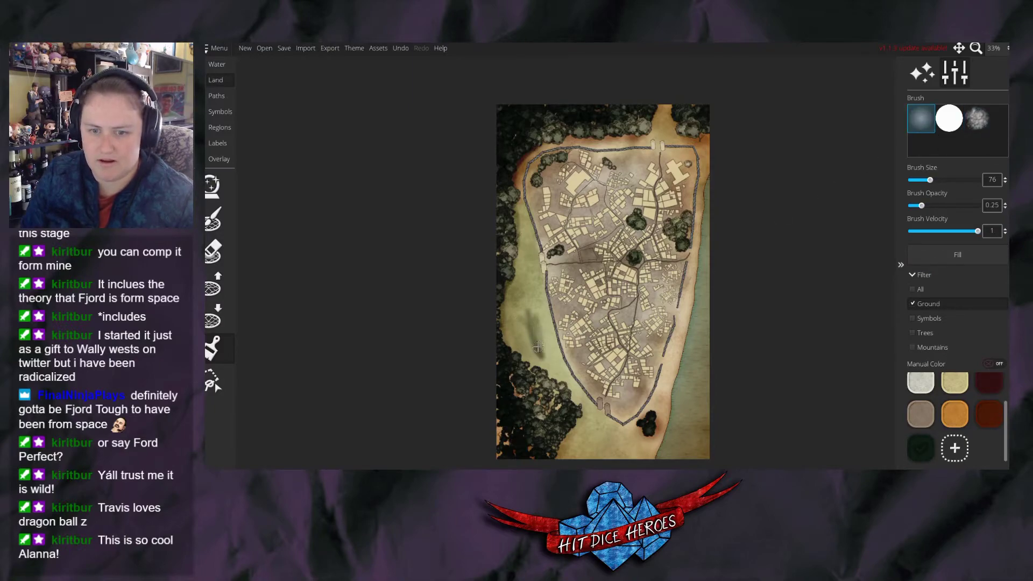
{"action": "key", "text": "ctrl+z"}
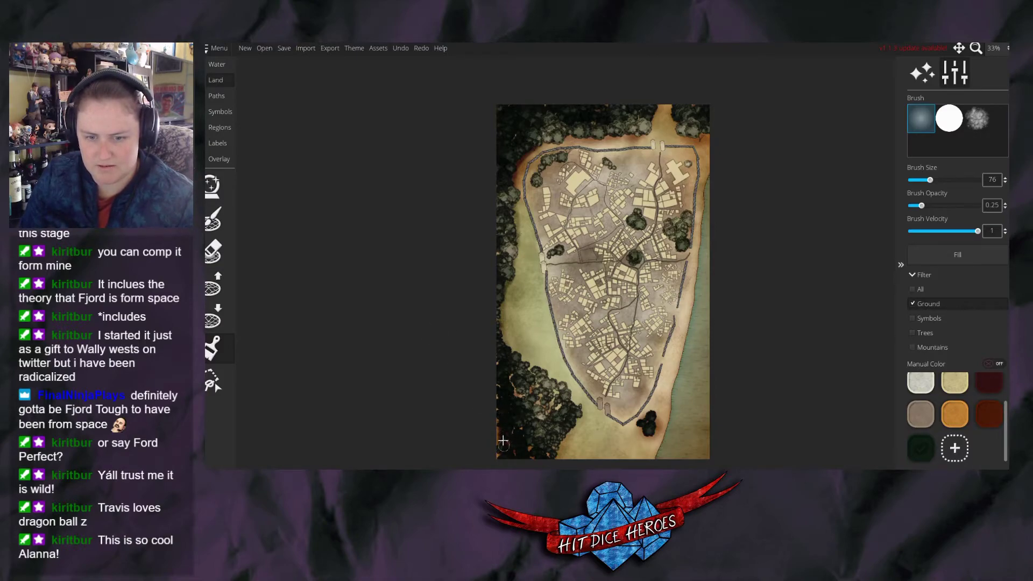
{"action": "mouse_move", "coordinate": [495, 426]}
{"action": "left_mouse_down"}
{"action": "mouse_move", "coordinate": [519, 394]}
{"action": "mouse_move", "coordinate": [506, 465]}
{"action": "left_mouse_up"}
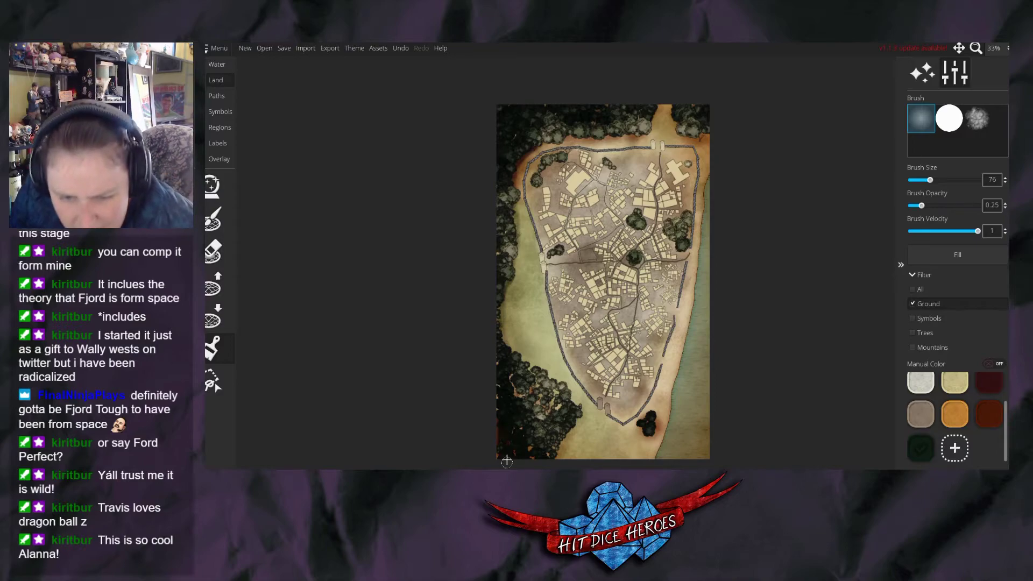
{"action": "left_click_drag", "start_coordinate": [921, 205], "coordinate": [978, 205]}
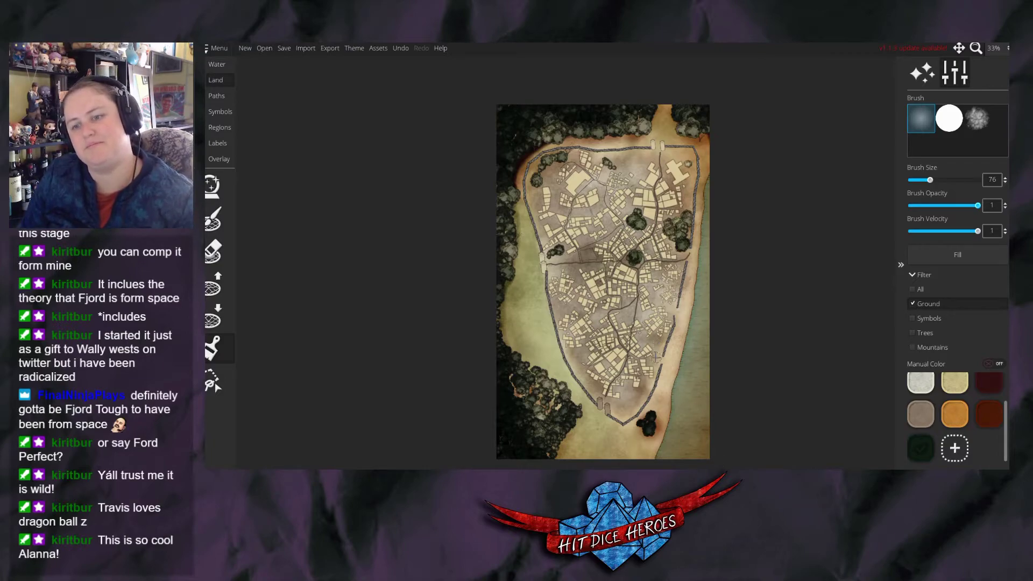
Paint an orange patch on the ground west of the town center and clear all the paint filters.
{"action": "left_click", "coordinate": [948, 387]}
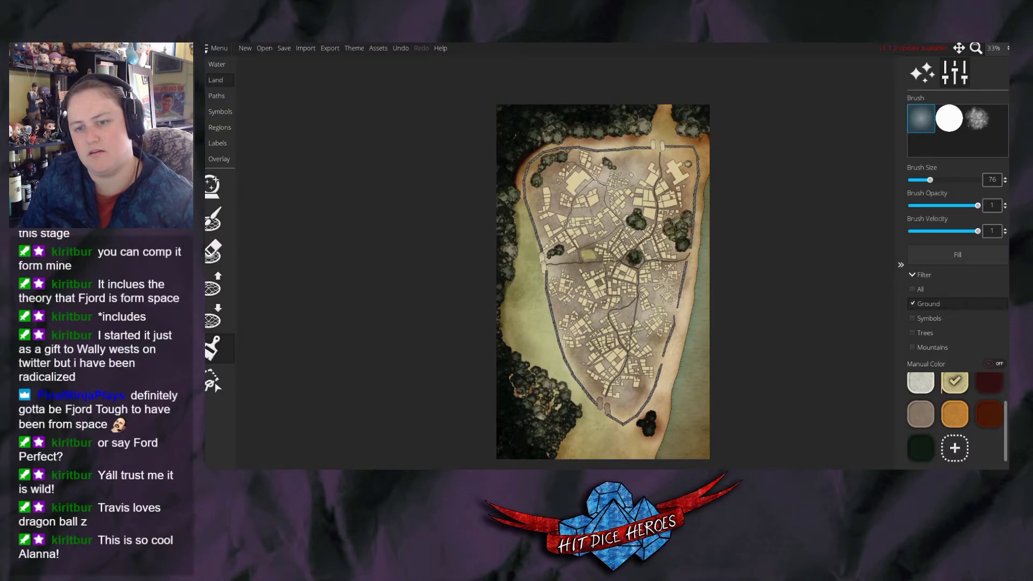
{"action": "left_click", "coordinate": [954, 413]}
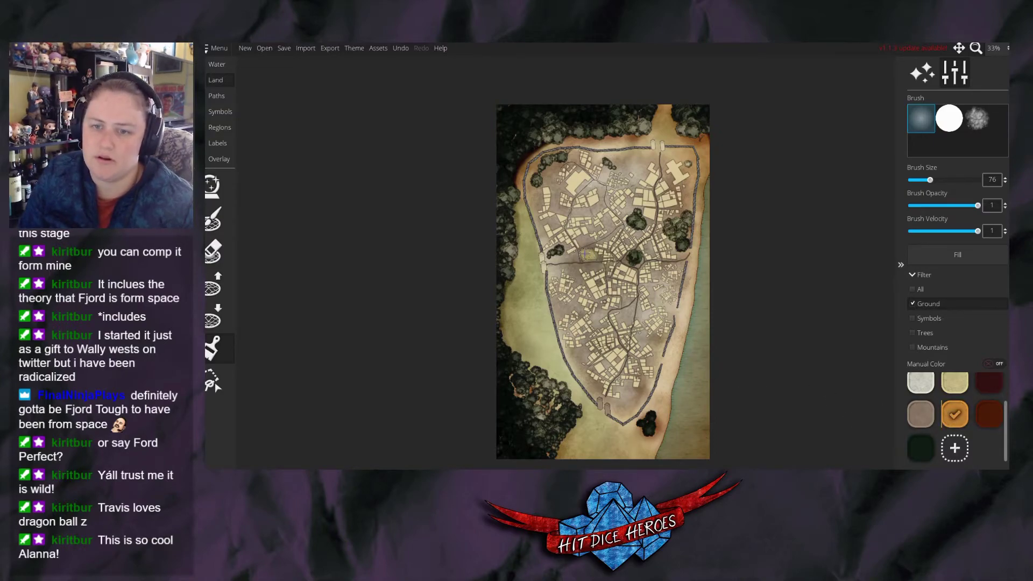
{"action": "left_click", "coordinate": [589, 256]}
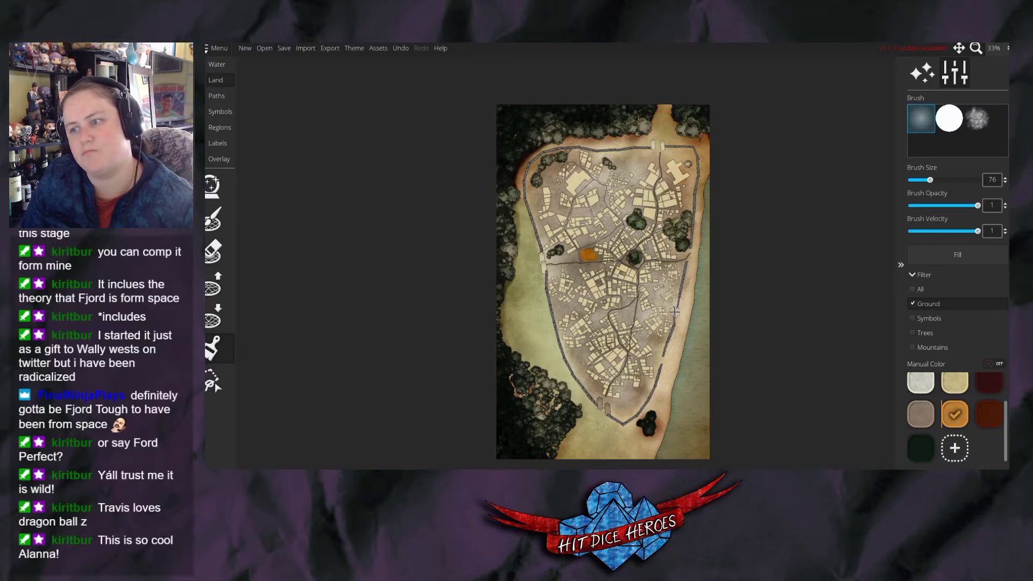
{"action": "left_click", "coordinate": [914, 290]}
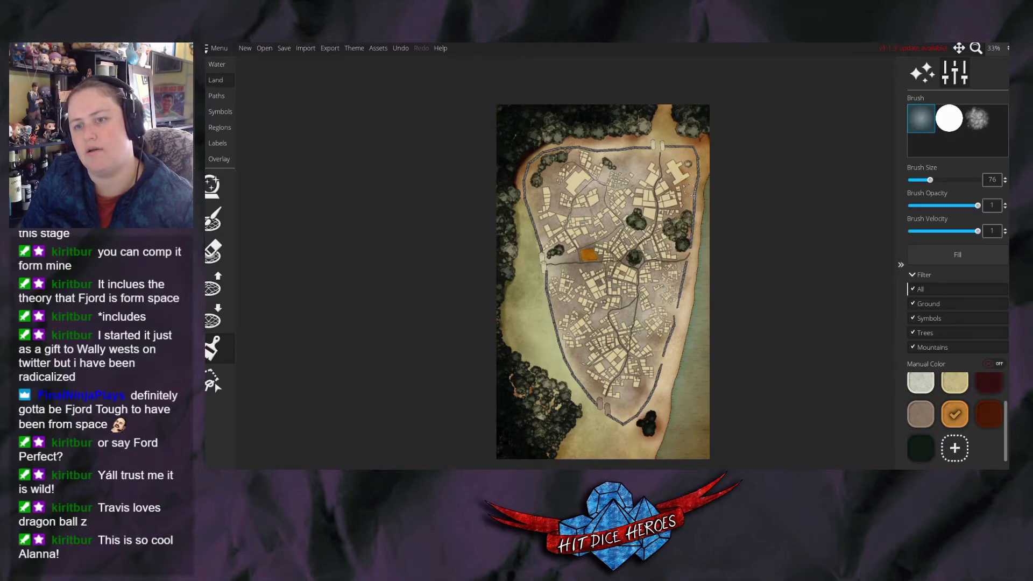
{"action": "left_click", "coordinate": [911, 291]}
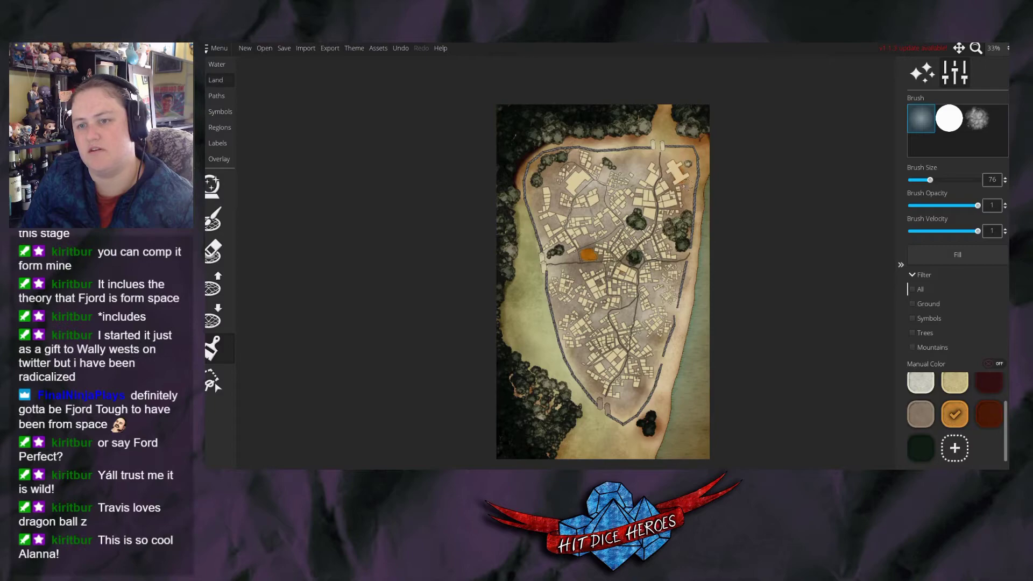
{"action": "key", "text": "ctrl+z"}
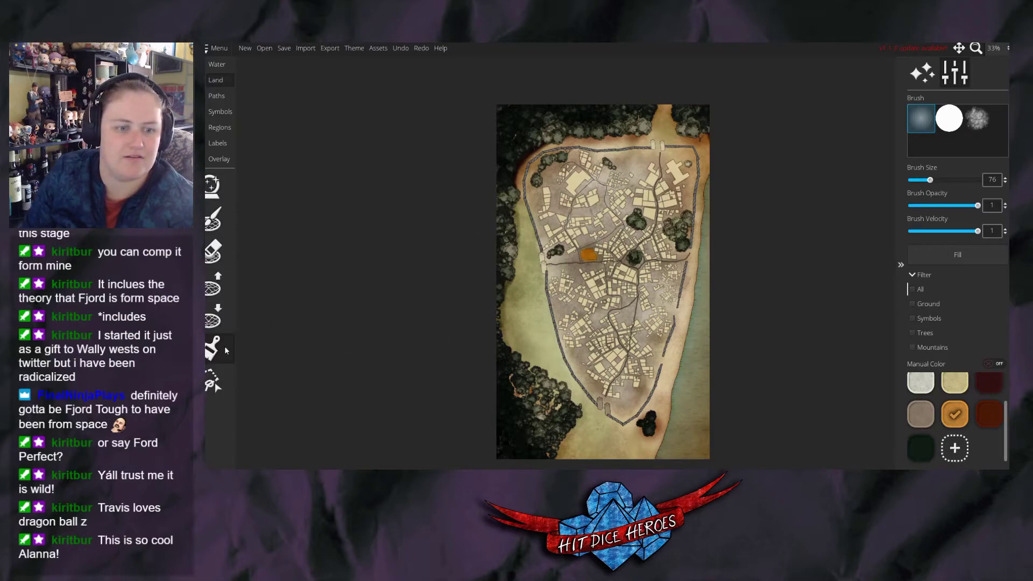
Try several decorative border styles around the map, then turn the border off.
{"action": "left_click", "coordinate": [219, 159]}
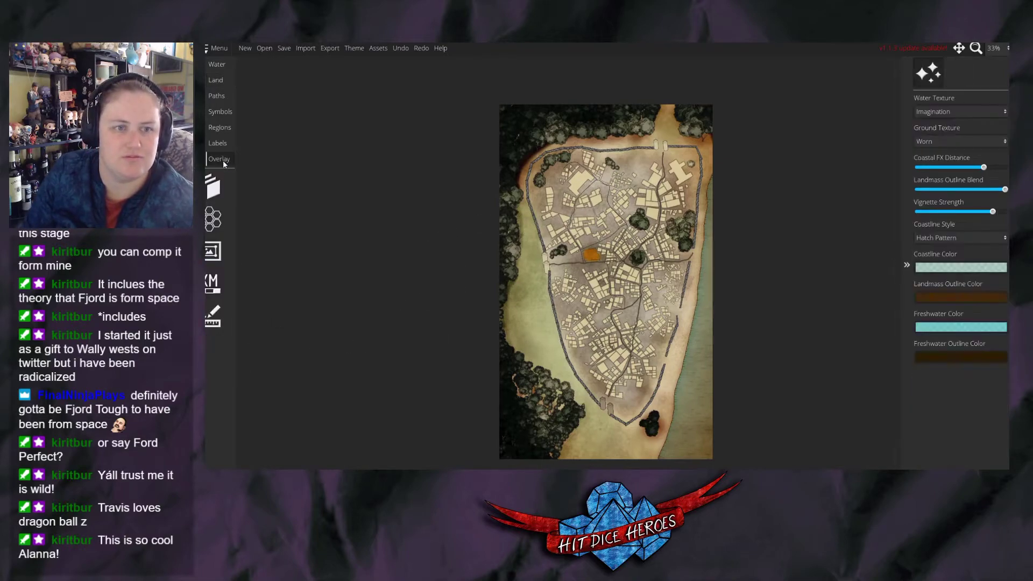
{"action": "left_click", "coordinate": [212, 290]}
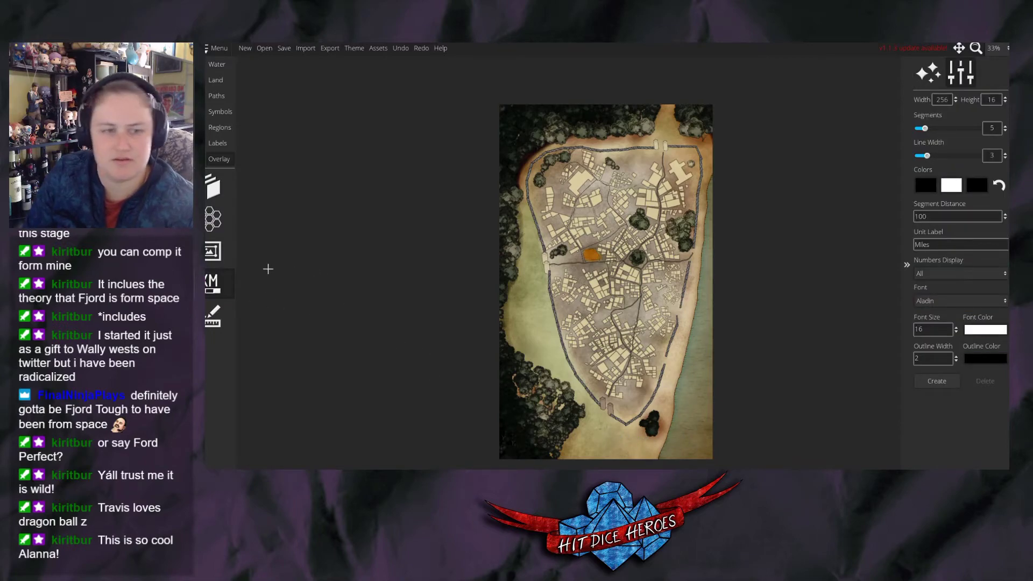
{"action": "left_click", "coordinate": [225, 259]}
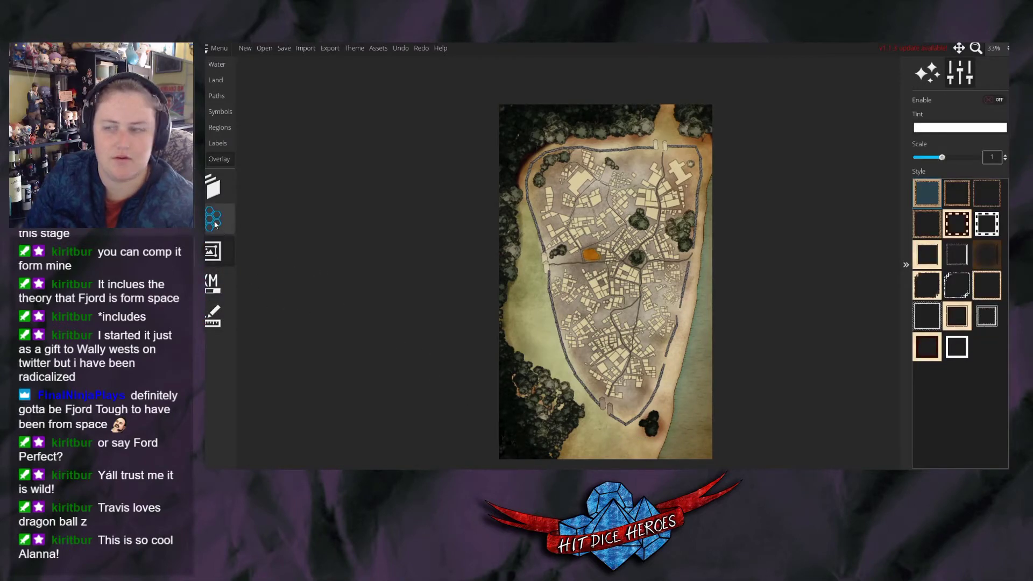
{"action": "left_click", "coordinate": [932, 224]}
{"action": "left_click", "coordinate": [953, 231]}
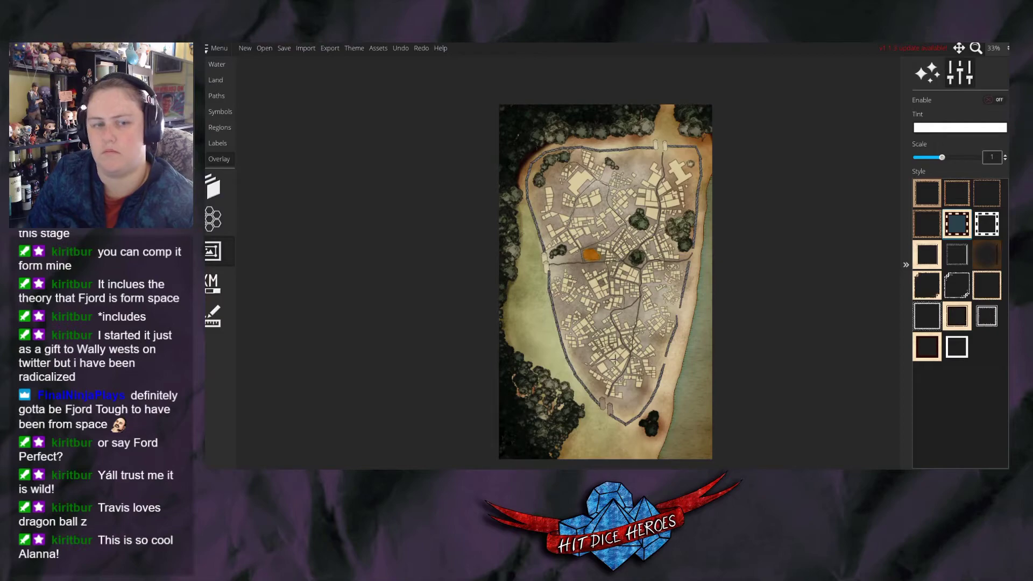
{"action": "left_click", "coordinate": [999, 100]}
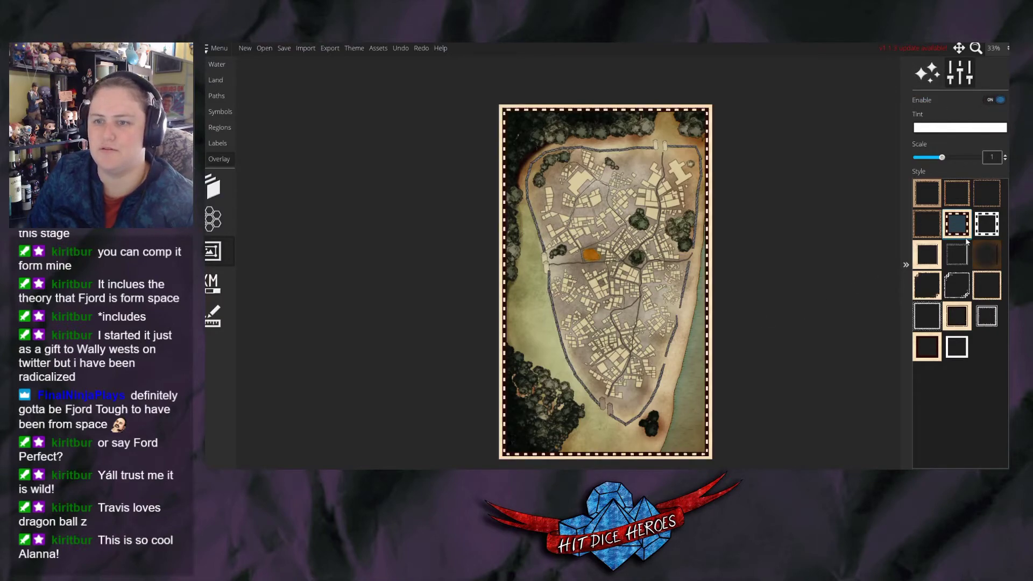
{"action": "left_click", "coordinate": [986, 192]}
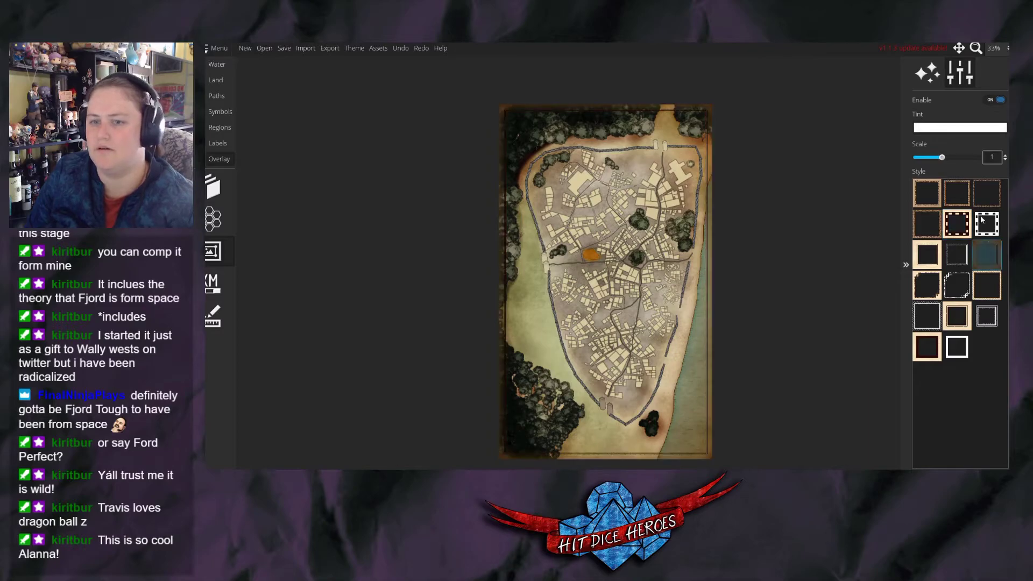
{"action": "left_click", "coordinate": [957, 193]}
{"action": "left_click", "coordinate": [923, 193]}
{"action": "left_click", "coordinate": [921, 223]}
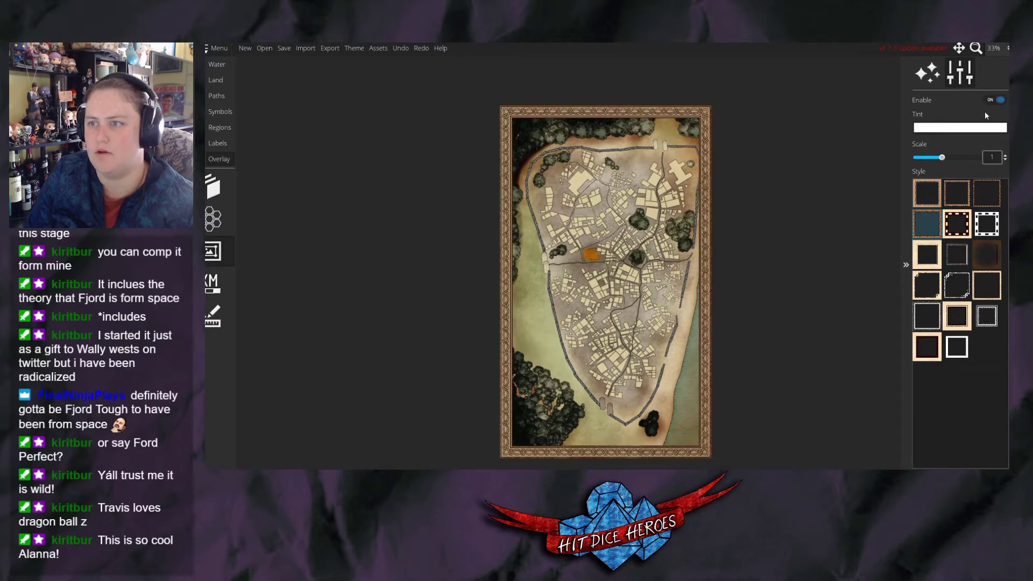
{"action": "left_click", "coordinate": [1000, 100]}
Try a square grid overlay on the map, then set the grid pattern back to None.
{"action": "left_click", "coordinate": [213, 219]}
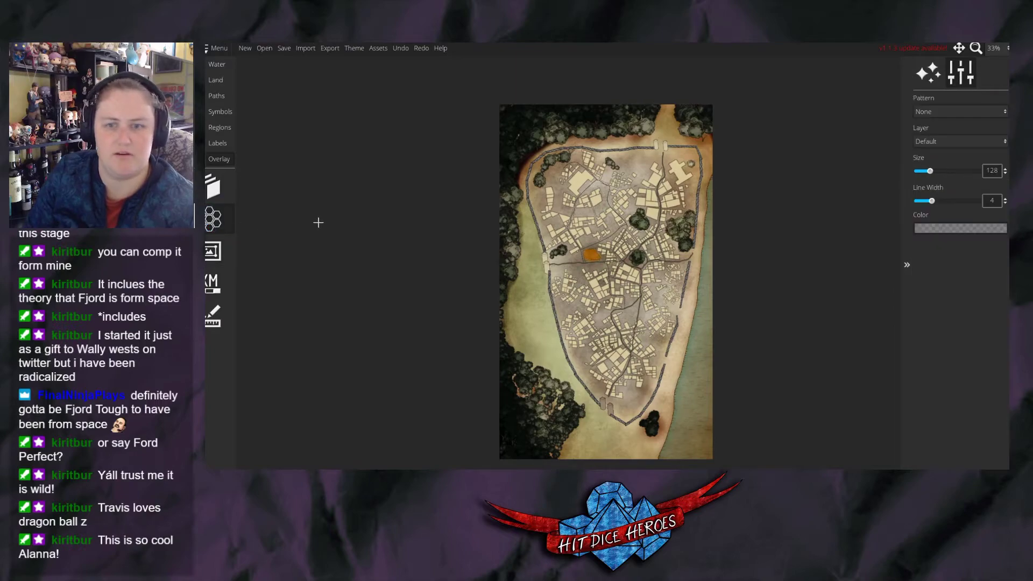
{"action": "left_click", "coordinate": [951, 111]}
{"action": "left_click", "coordinate": [937, 138]}
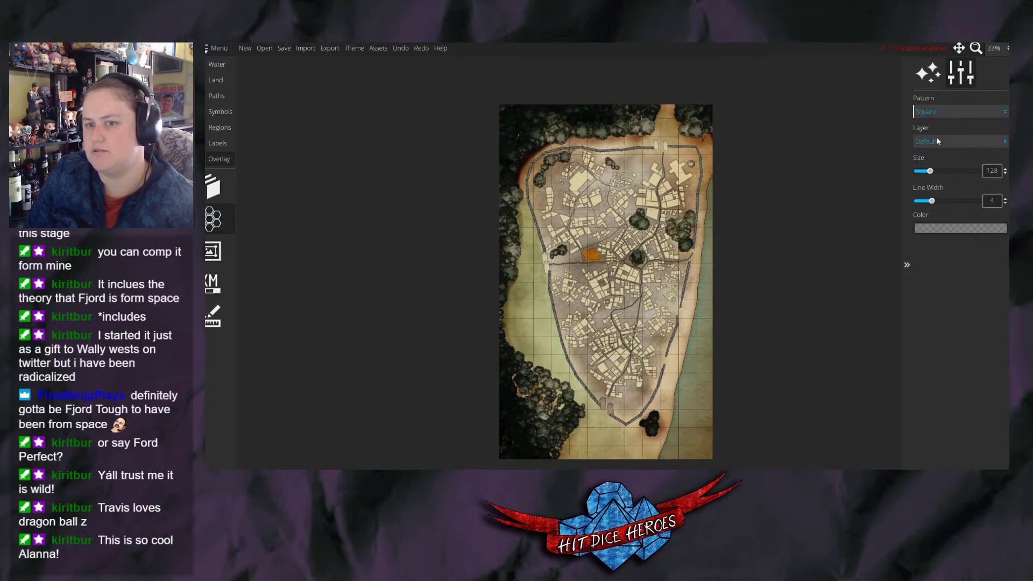
{"action": "left_click", "coordinate": [935, 114]}
{"action": "left_click", "coordinate": [926, 130]}
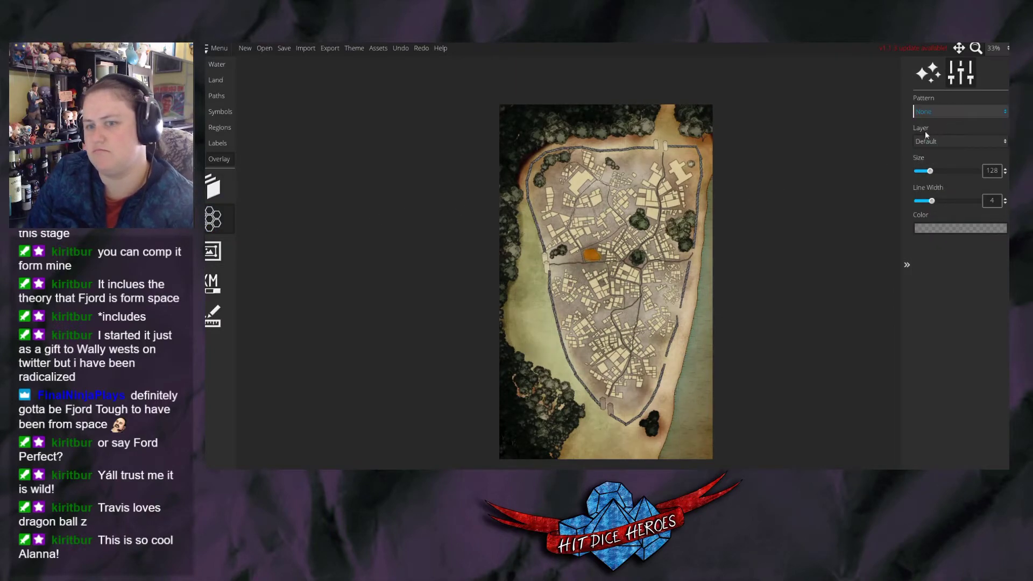
Add a "Tussoa" text label on the open ground just below the town's southern gate.
{"action": "left_click", "coordinate": [214, 188]}
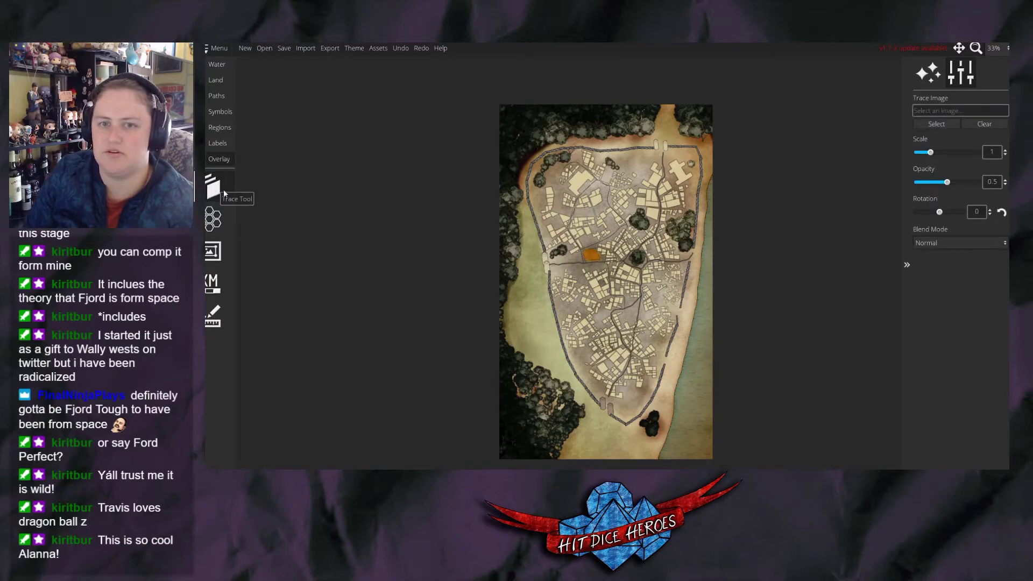
{"action": "left_click", "coordinate": [218, 144]}
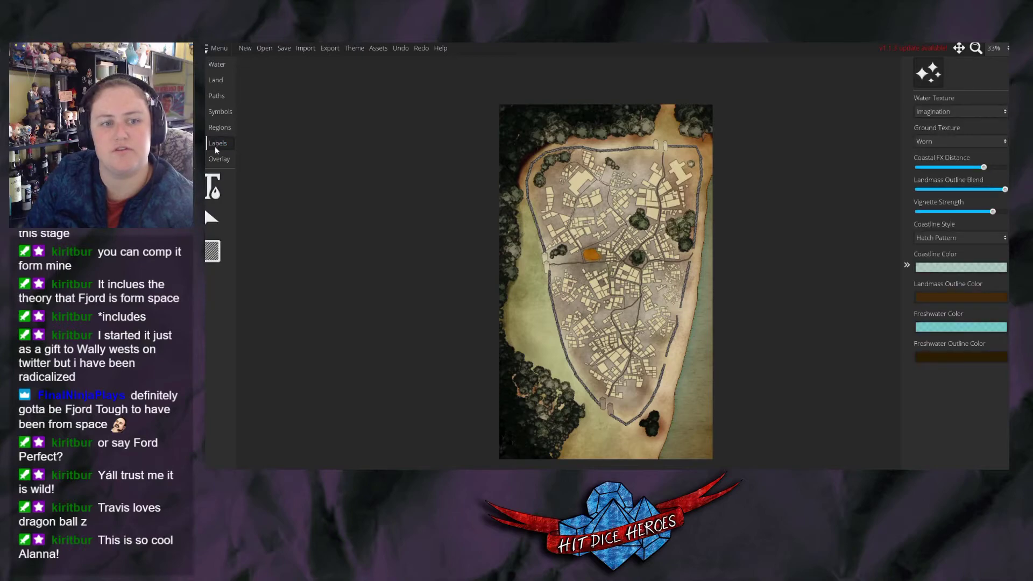
{"action": "left_click", "coordinate": [605, 440]}
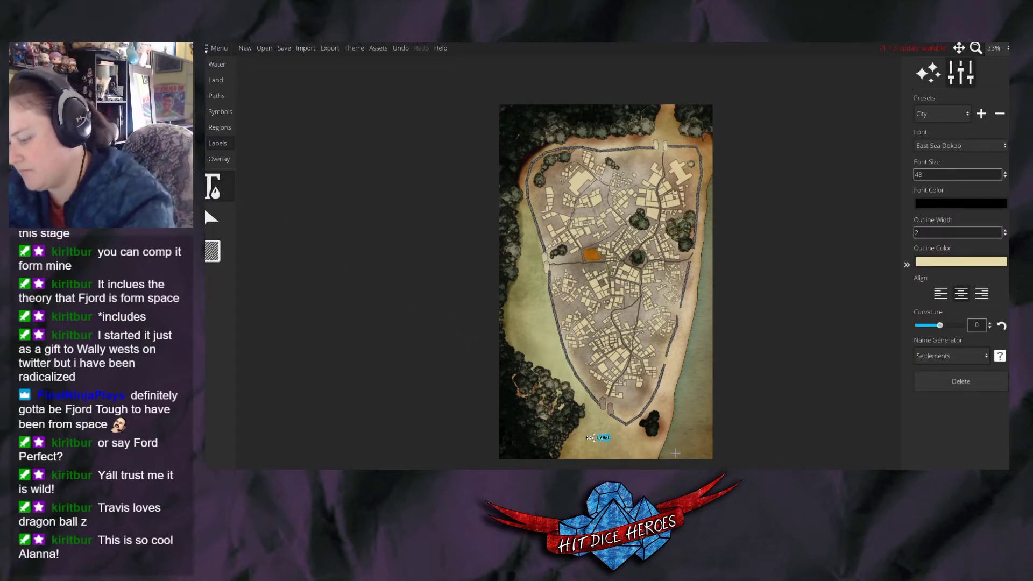
{"action": "key", "text": "Return"}
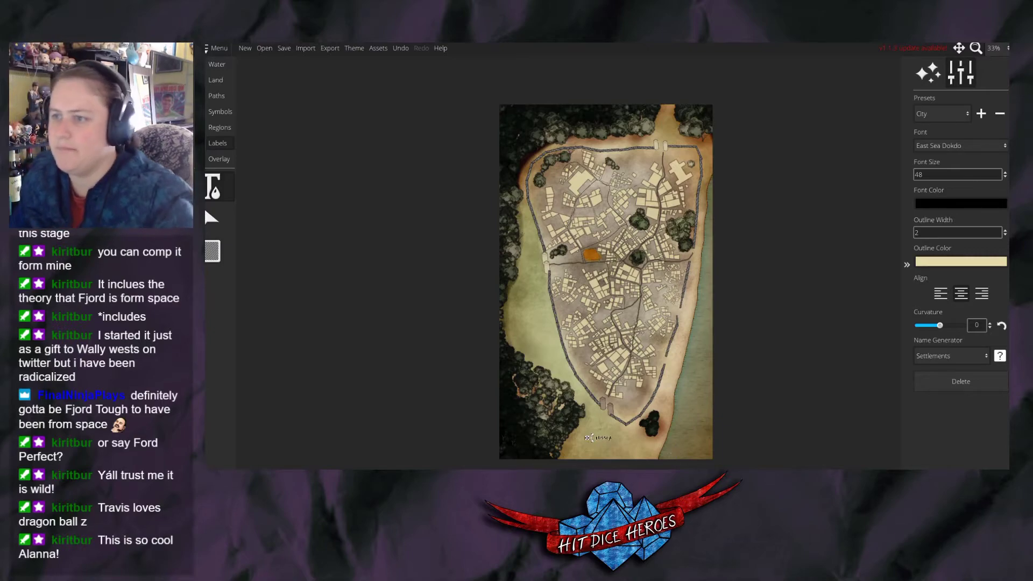
Set the Tussoa label's font to Aladin and its font size to 150.
{"action": "left_click", "coordinate": [960, 146]}
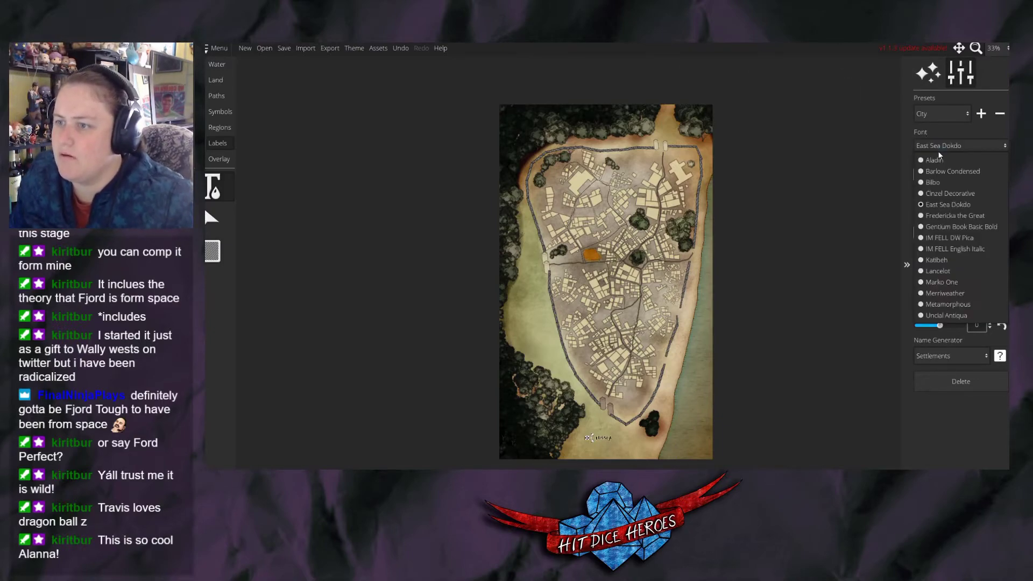
{"action": "left_click", "coordinate": [952, 270]}
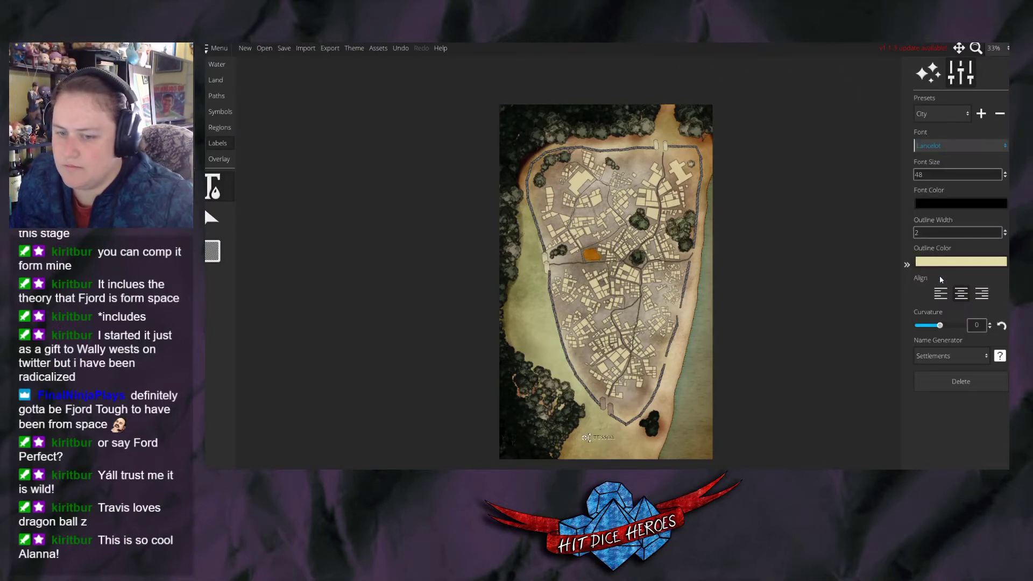
{"action": "left_click", "coordinate": [953, 147]}
{"action": "left_click", "coordinate": [943, 168]}
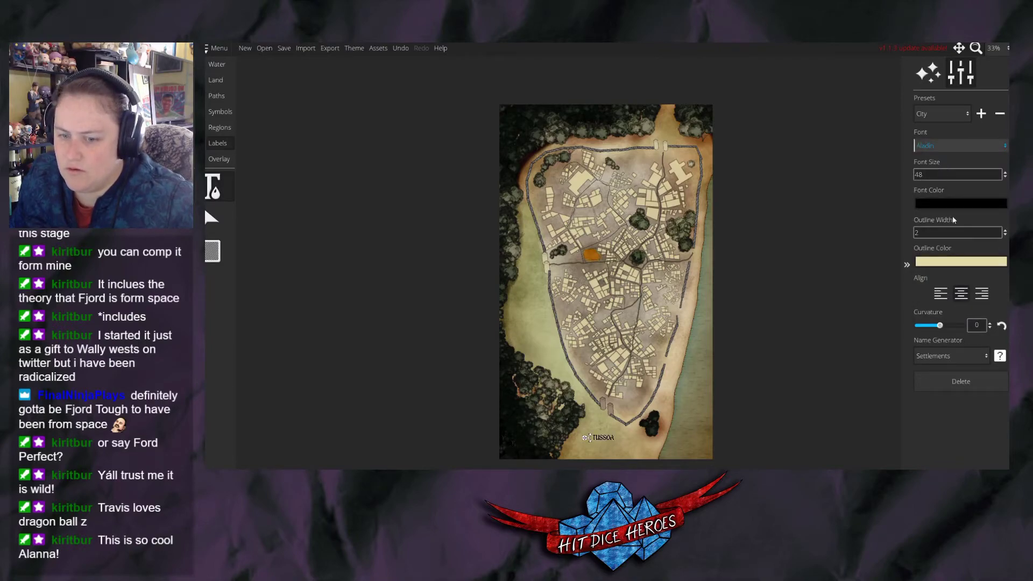
{"action": "left_click", "coordinate": [1005, 173]}
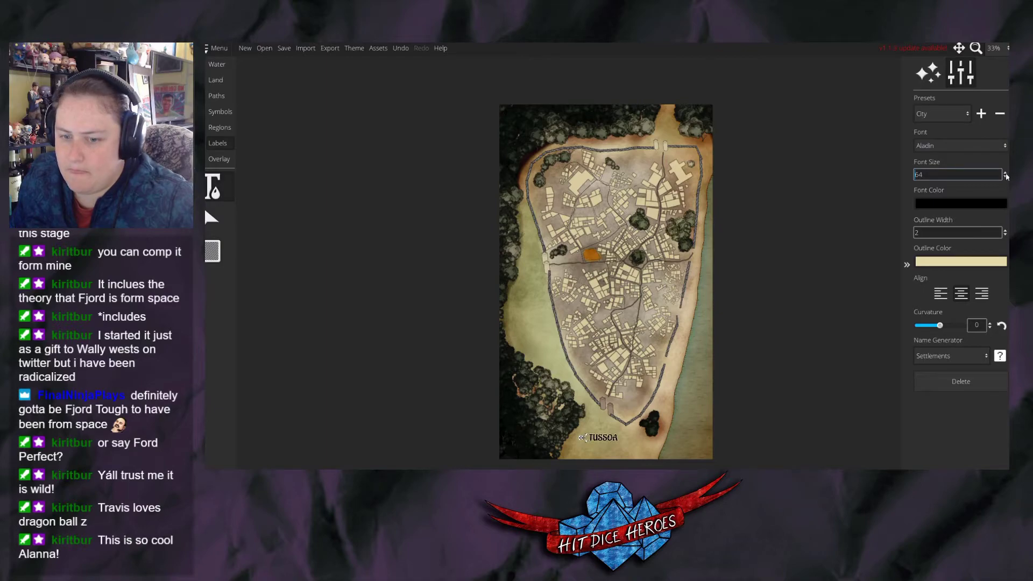
{"action": "key", "text": "BackSpace"}
{"action": "type", "text": "150"}
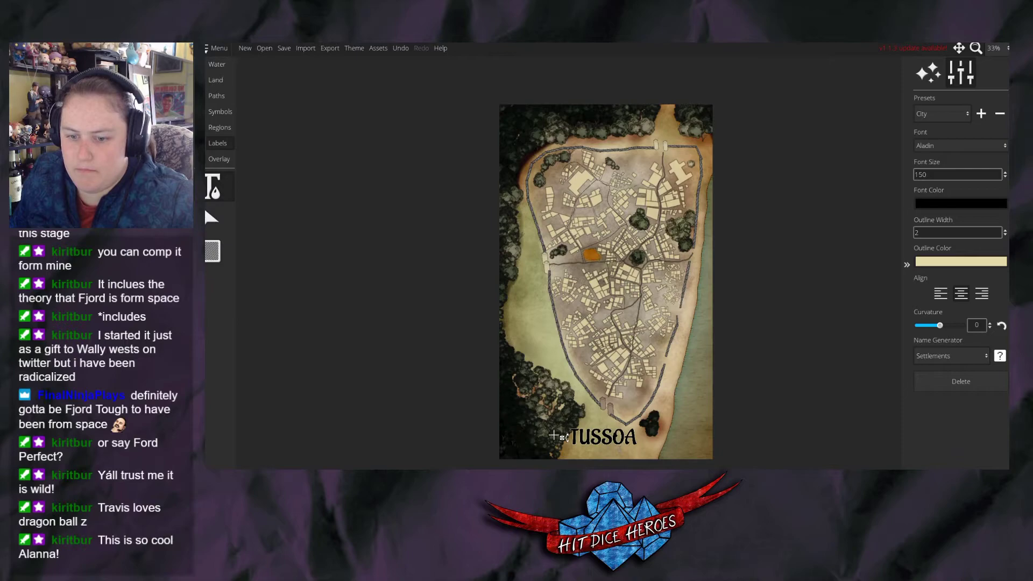
{"action": "left_click", "coordinate": [559, 439]}
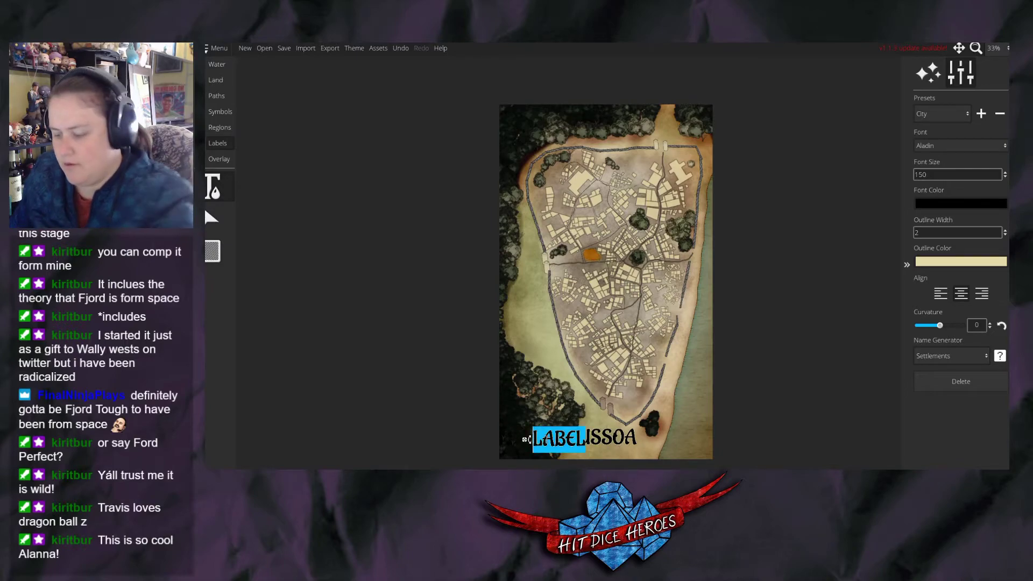
{"action": "key", "text": "Escape"}
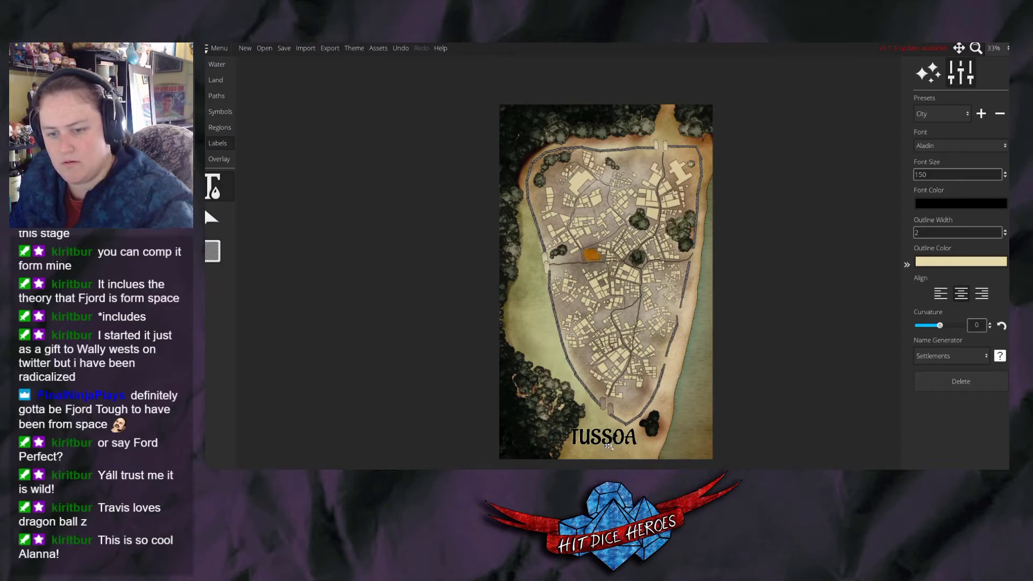
{"action": "left_click", "coordinate": [955, 112]}
{"action": "left_click", "coordinate": [955, 111]}
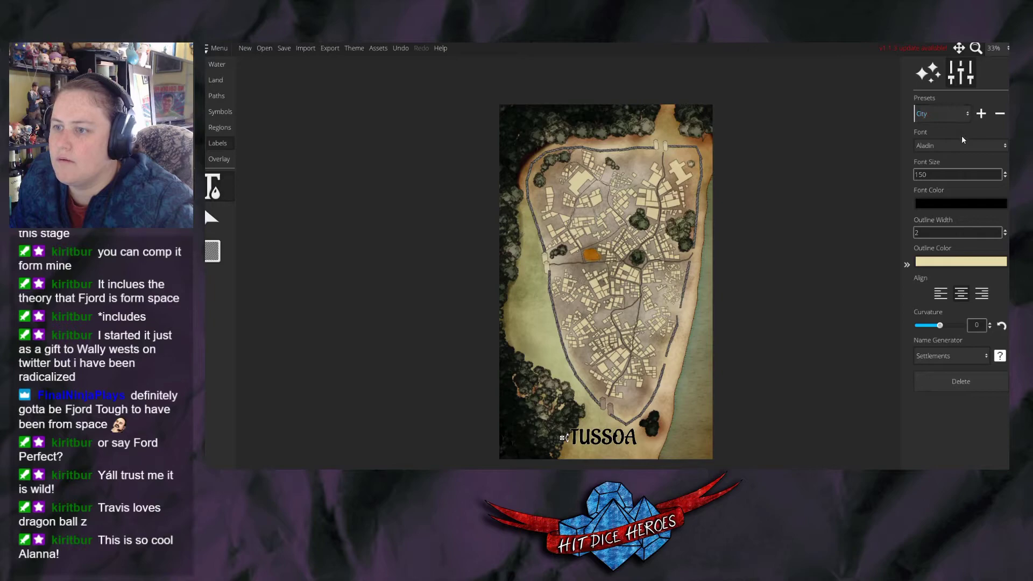
Move the TUSSOA label to the map's southeast corner and place a parchment label box behind it.
{"action": "left_click", "coordinate": [544, 384]}
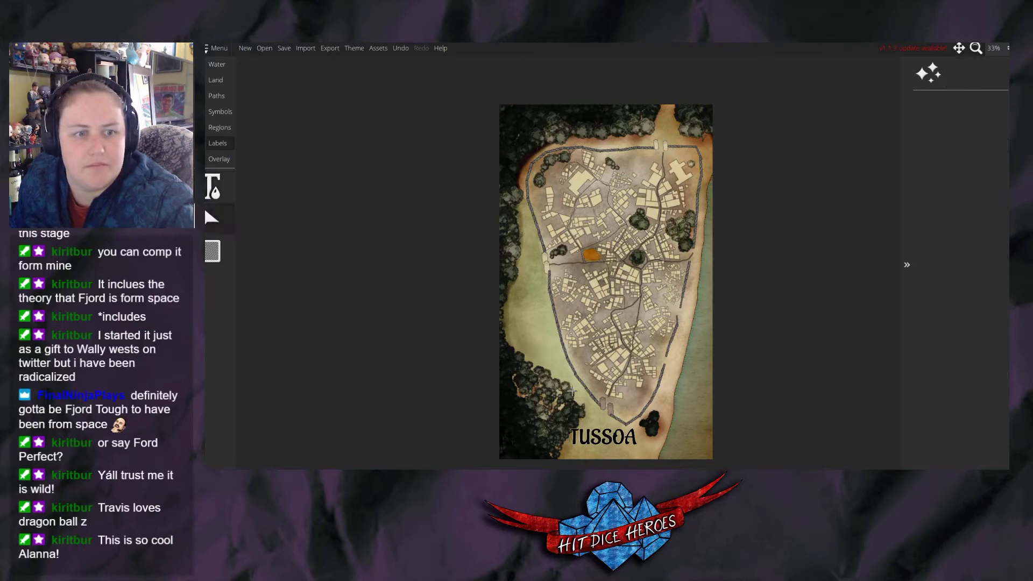
{"action": "left_click_drag", "start_coordinate": [619, 442], "coordinate": [686, 451]}
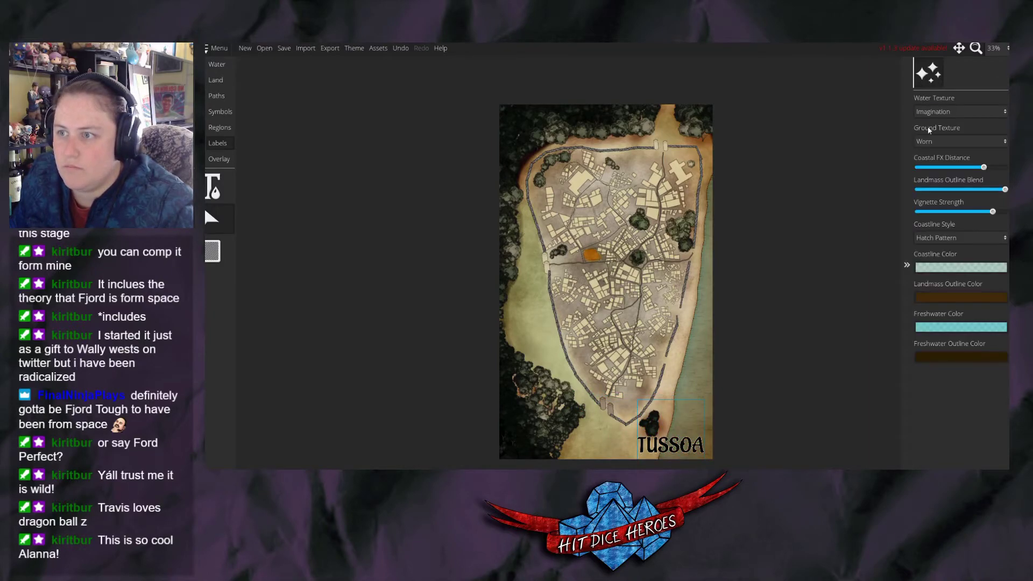
{"action": "left_click", "coordinate": [213, 252]}
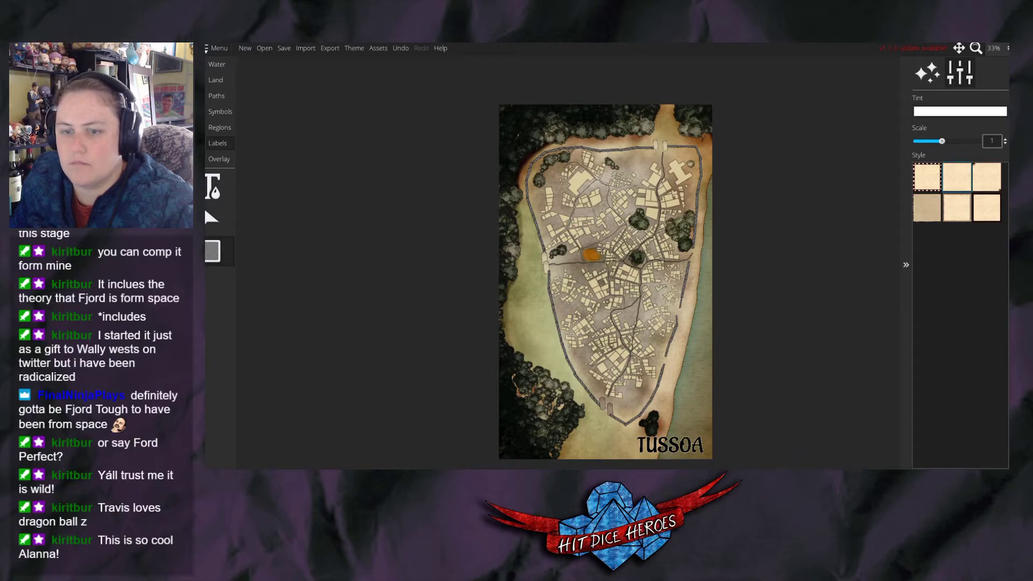
{"action": "left_click_drag", "start_coordinate": [516, 315], "coordinate": [608, 344]}
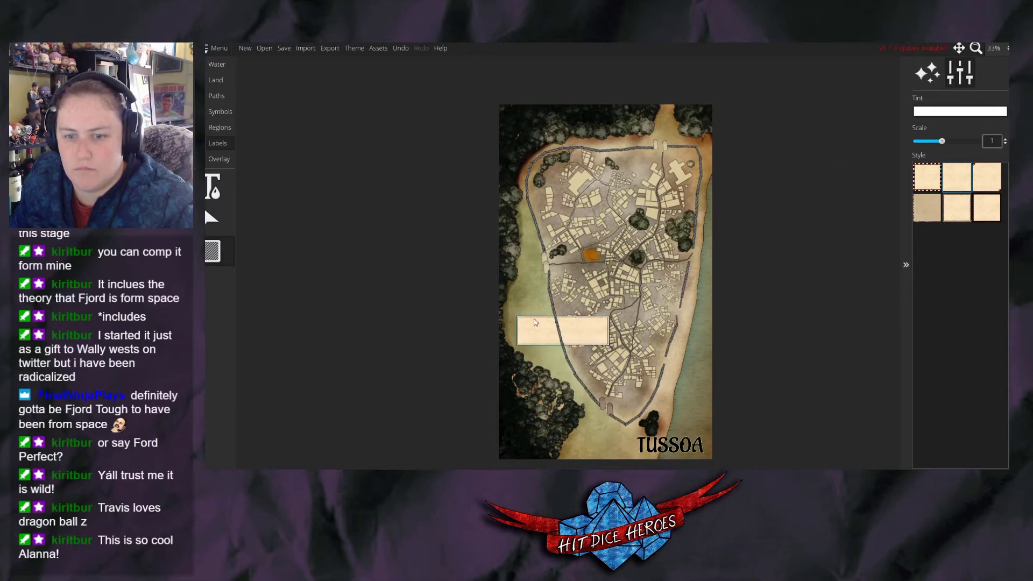
{"action": "left_click_drag", "start_coordinate": [526, 327], "coordinate": [627, 430]}
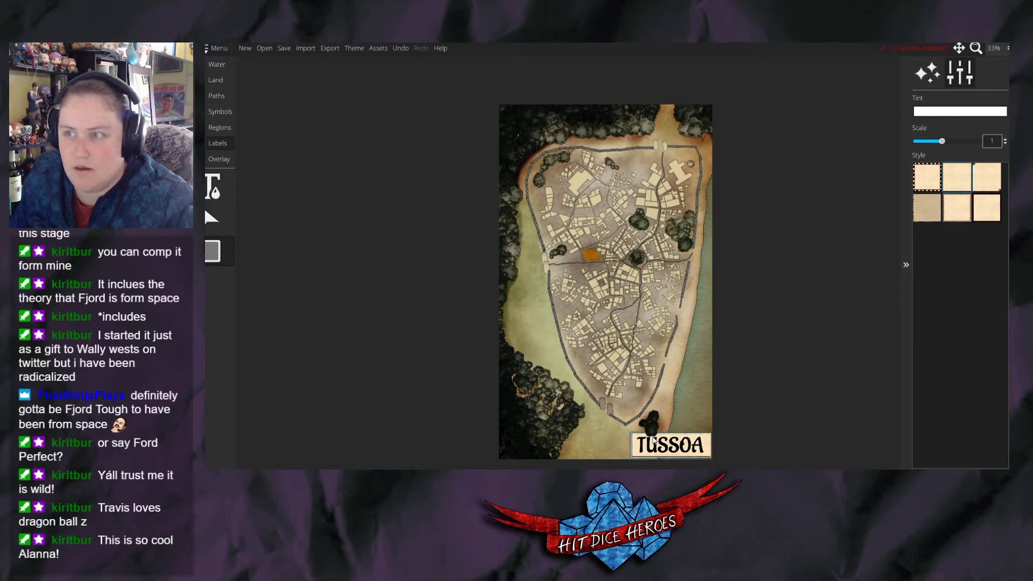
Erase the tree cluster just above the TUSSOA title box with the symbol eraser.
{"action": "left_click", "coordinate": [220, 112]}
{"action": "left_click", "coordinate": [213, 273]}
{"action": "left_click", "coordinate": [656, 422]}
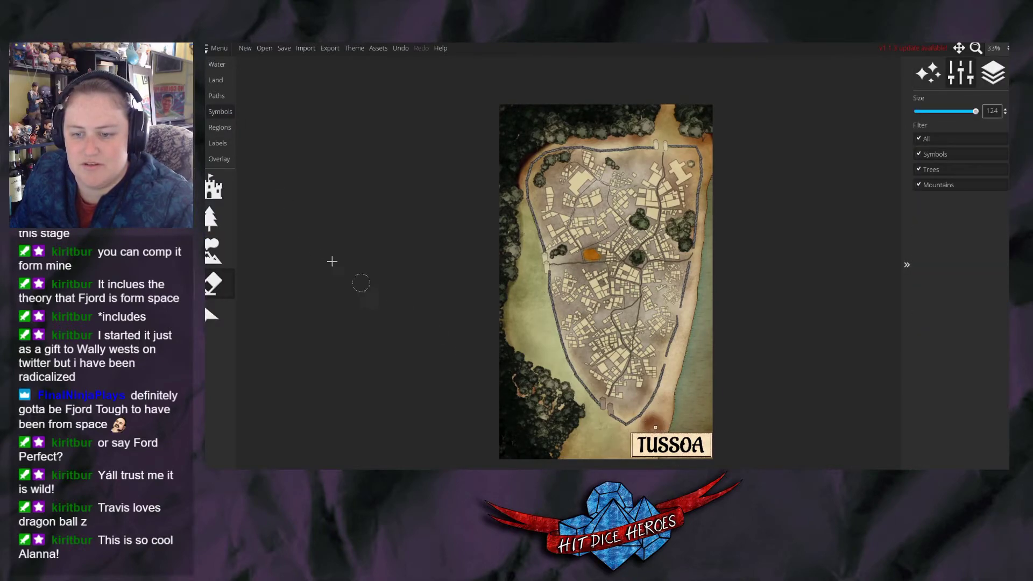
{"action": "left_click", "coordinate": [211, 315]}
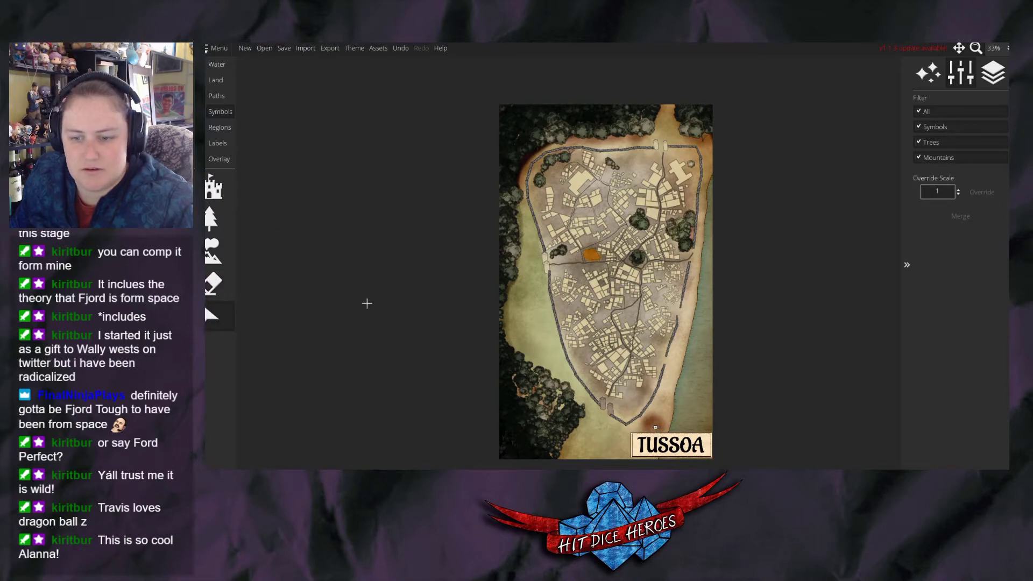
Try drawing a blue region over the town's southeastern district, then undo it.
{"action": "left_click", "coordinate": [216, 144]}
{"action": "left_click", "coordinate": [214, 186]}
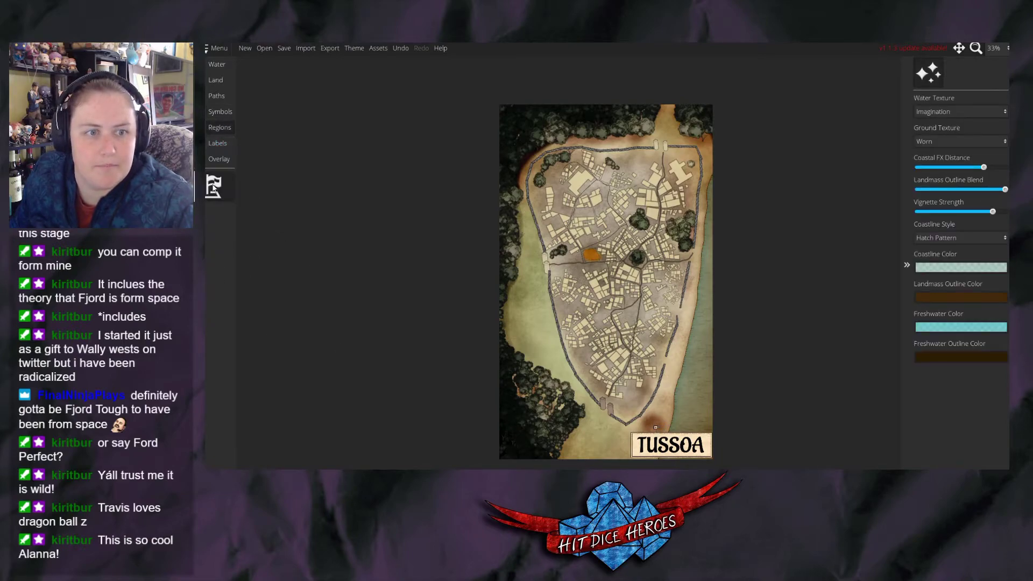
{"action": "mouse_move", "coordinate": [658, 275]}
{"action": "left_mouse_down"}
{"action": "mouse_move", "coordinate": [627, 369]}
{"action": "mouse_move", "coordinate": [639, 384]}
{"action": "mouse_move", "coordinate": [681, 325]}
{"action": "mouse_move", "coordinate": [687, 276]}
{"action": "mouse_move", "coordinate": [660, 272]}
{"action": "left_mouse_up"}
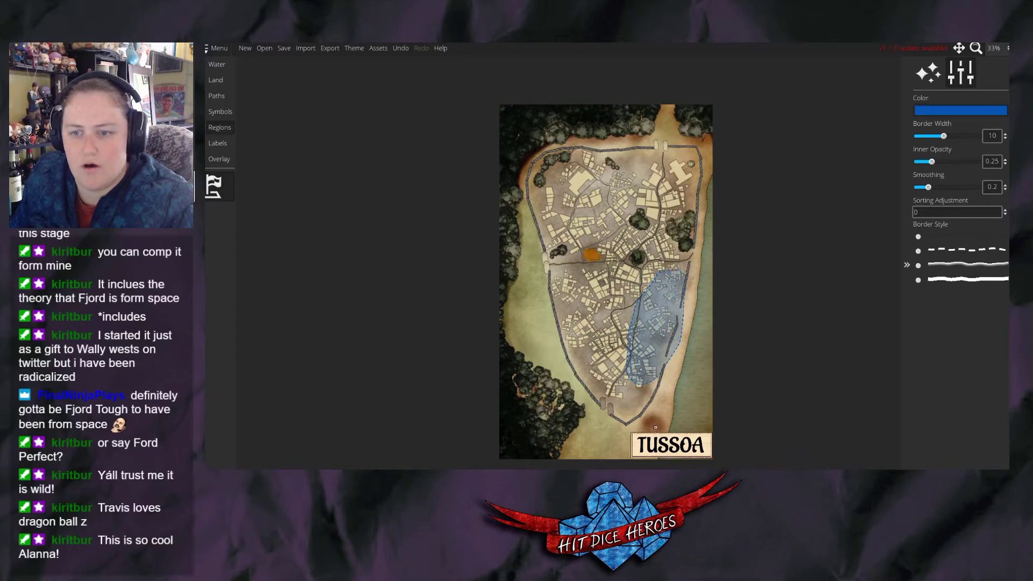
{"action": "left_click", "coordinate": [653, 330]}
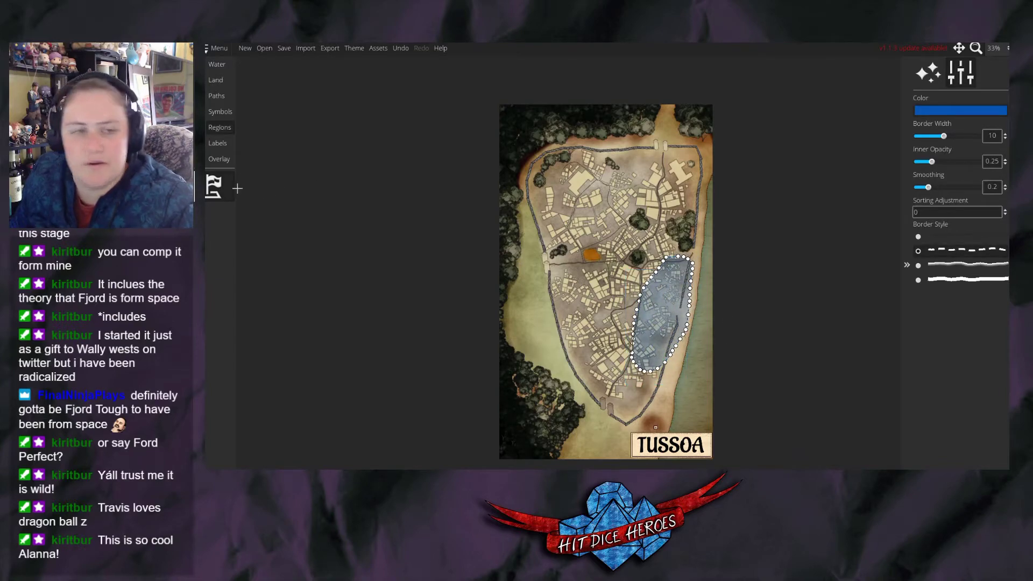
{"action": "key", "text": "ctrl+z"}
{"action": "key", "text": "ctrl+z"}
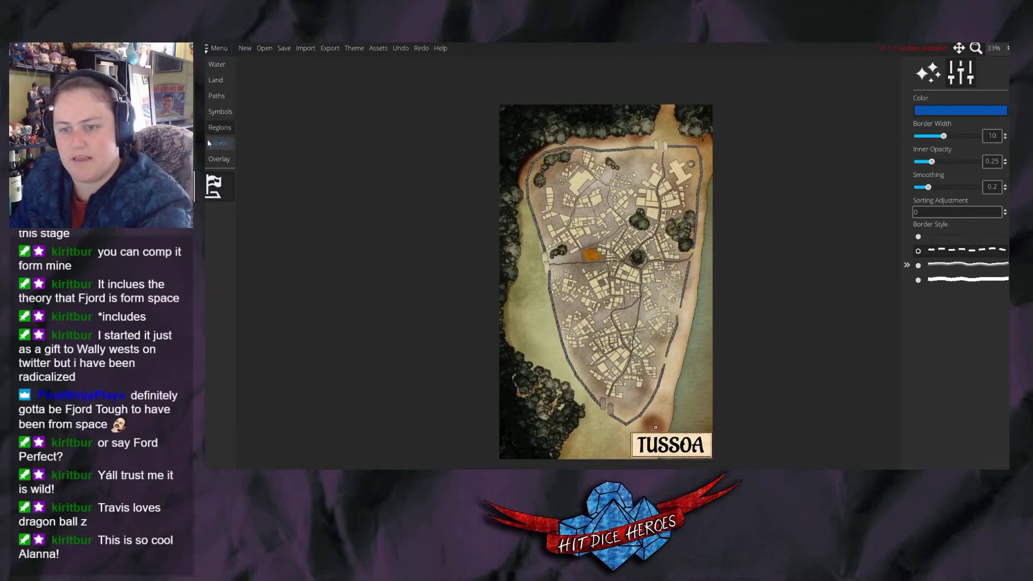
Shift the title box and the TUSSOA text inward from the map corner, and resize the box to fit tightly around the text.
{"action": "left_click", "coordinate": [216, 143]}
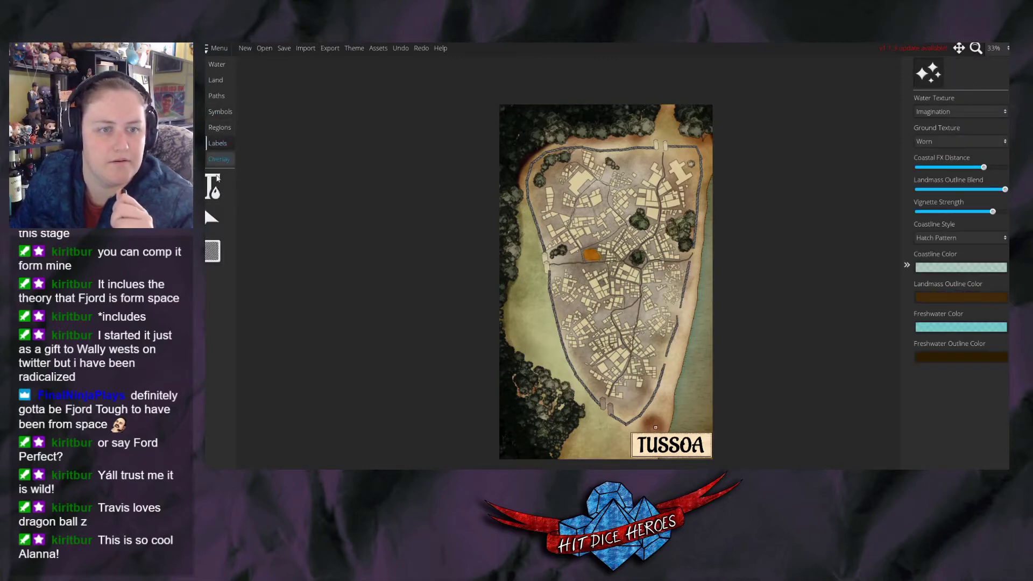
{"action": "left_click", "coordinate": [210, 251]}
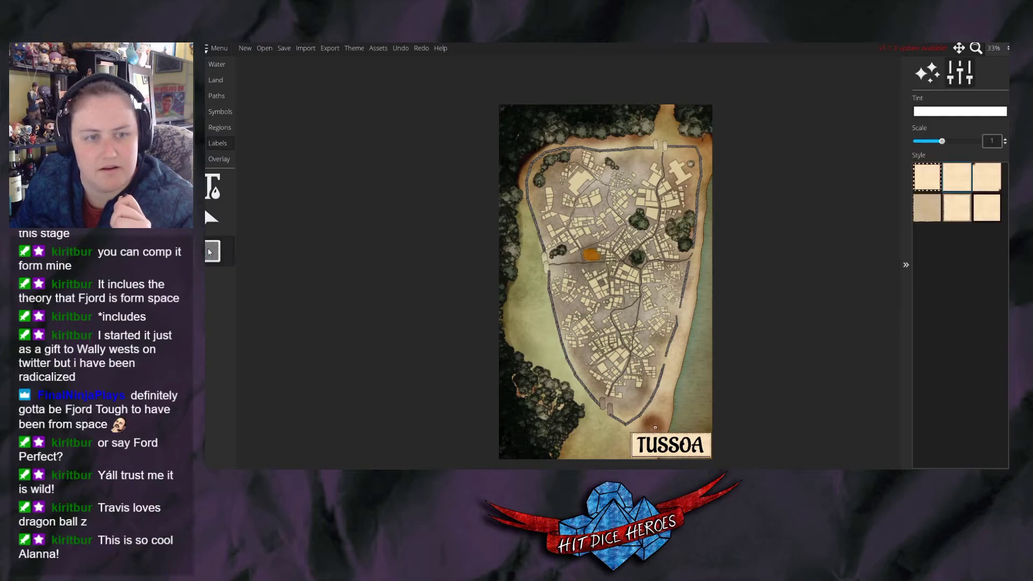
{"action": "left_click", "coordinate": [663, 447]}
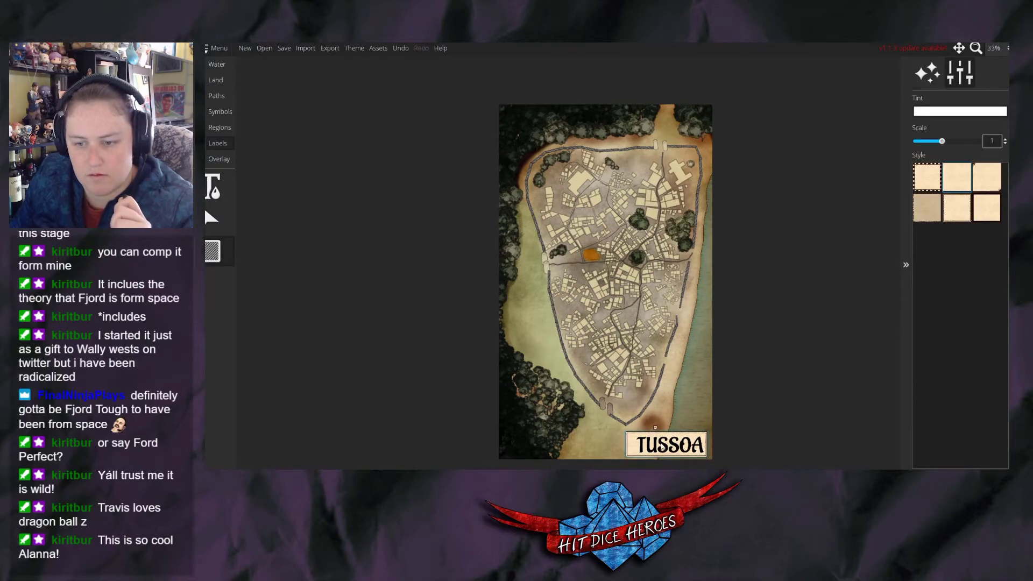
{"action": "left_click", "coordinate": [216, 197]}
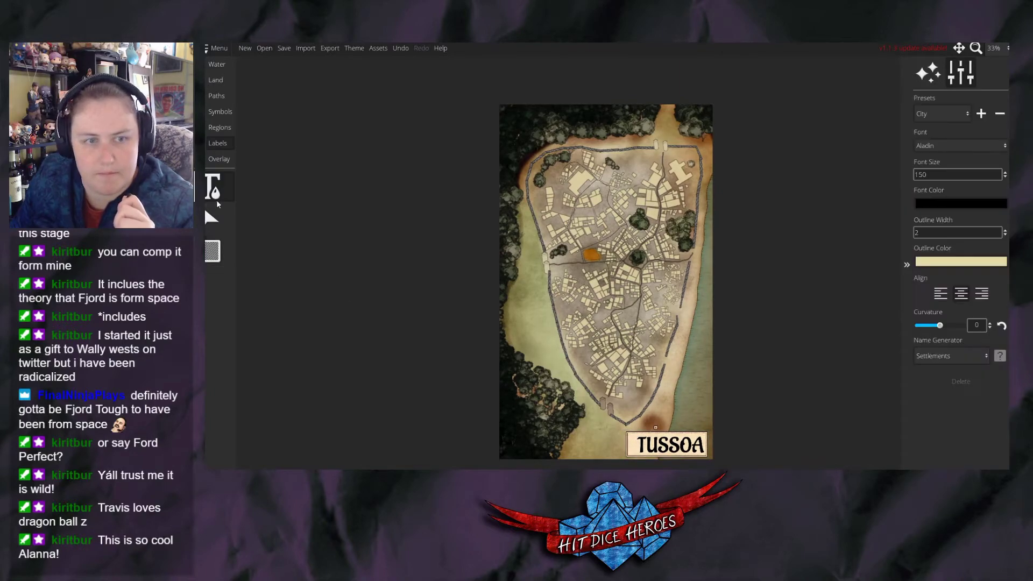
{"action": "left_click", "coordinate": [212, 218]}
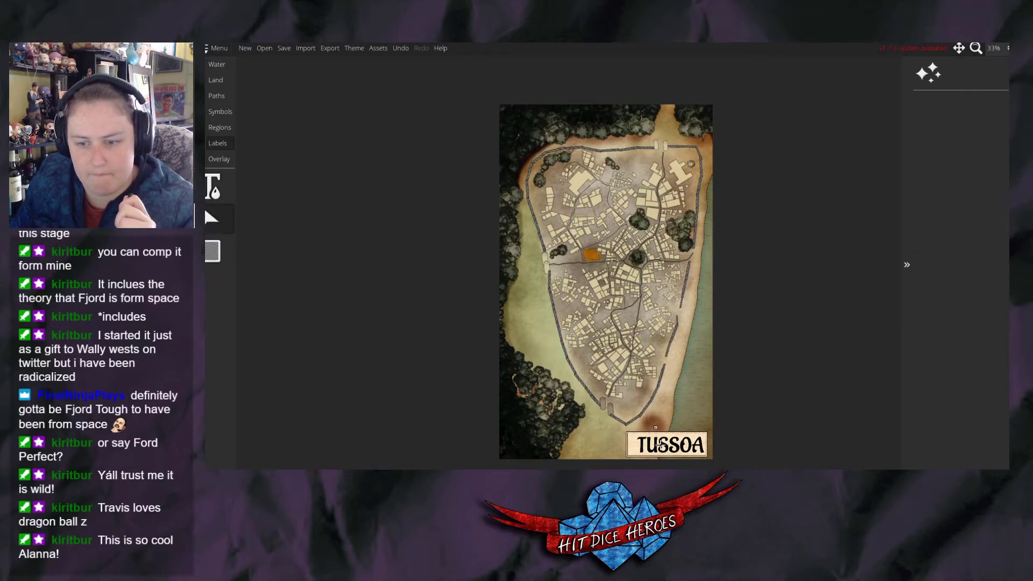
{"action": "left_click", "coordinate": [661, 445]}
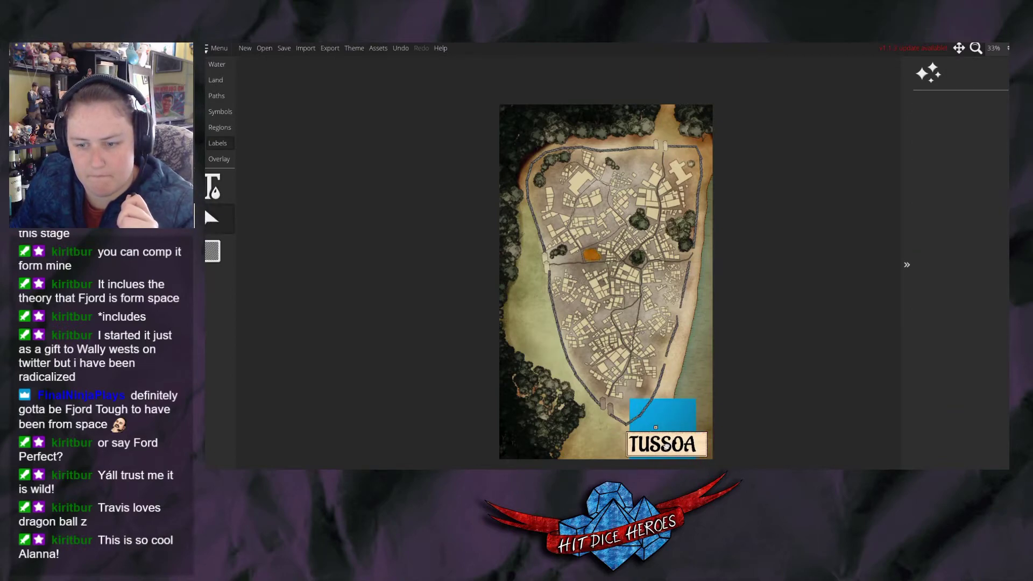
{"action": "left_click", "coordinate": [212, 250]}
{"action": "left_click_drag", "start_coordinate": [707, 459], "coordinate": [698, 456]}
{"action": "left_click_drag", "start_coordinate": [618, 429], "coordinate": [625, 433]}
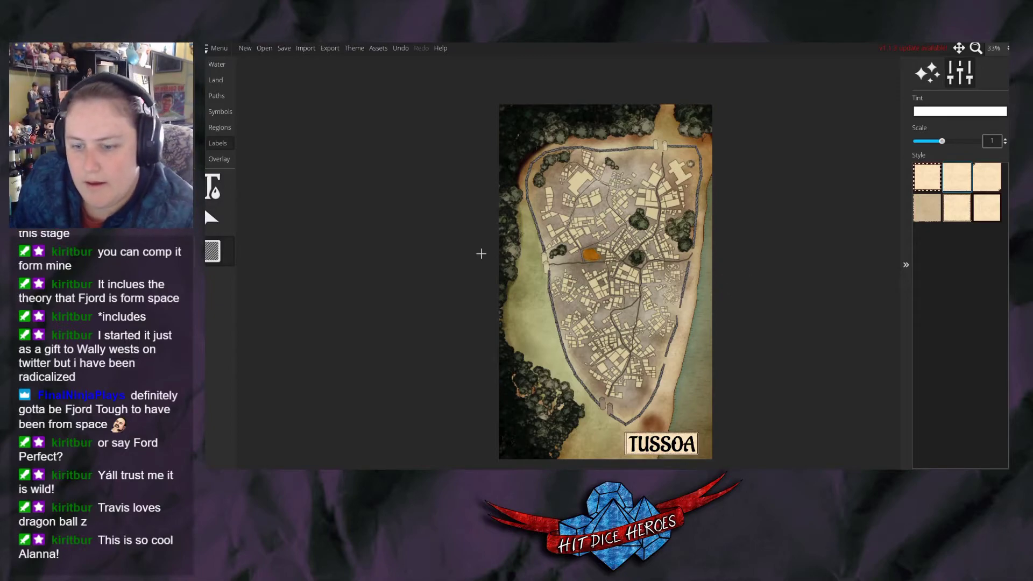
Add a "Marquis Office" label just below the orange patch in the town and set its font size to 75.
{"action": "left_click", "coordinate": [212, 185]}
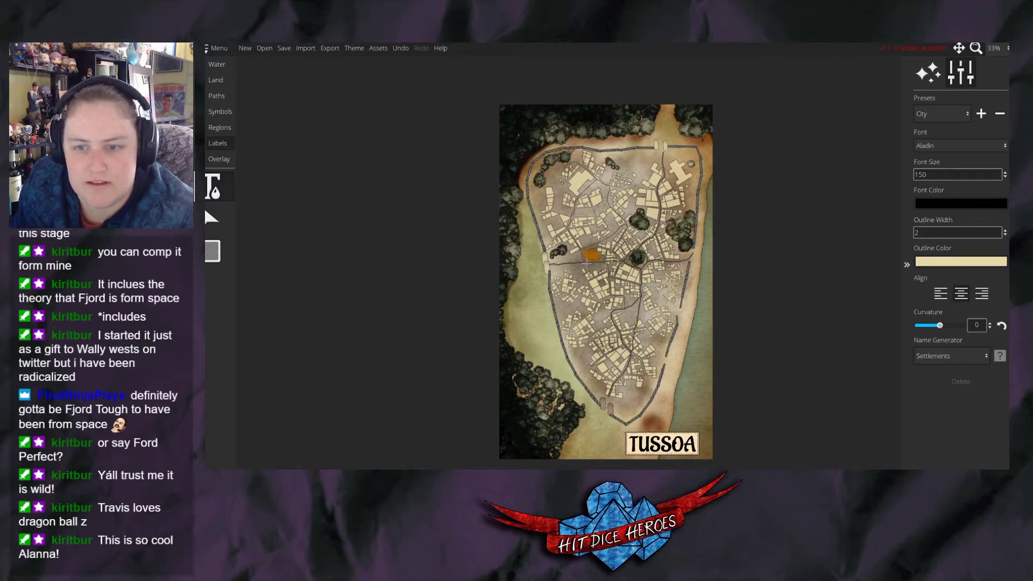
{"action": "left_click", "coordinate": [588, 264]}
{"action": "type", "text": "marquis"}
{"action": "key", "text": "BackSpace"}
{"action": "key", "text": "BackSpace"}
{"action": "key", "text": "BackSpace"}
{"action": "key", "text": "BackSpace"}
{"action": "type", "text": "Marquis Office"}
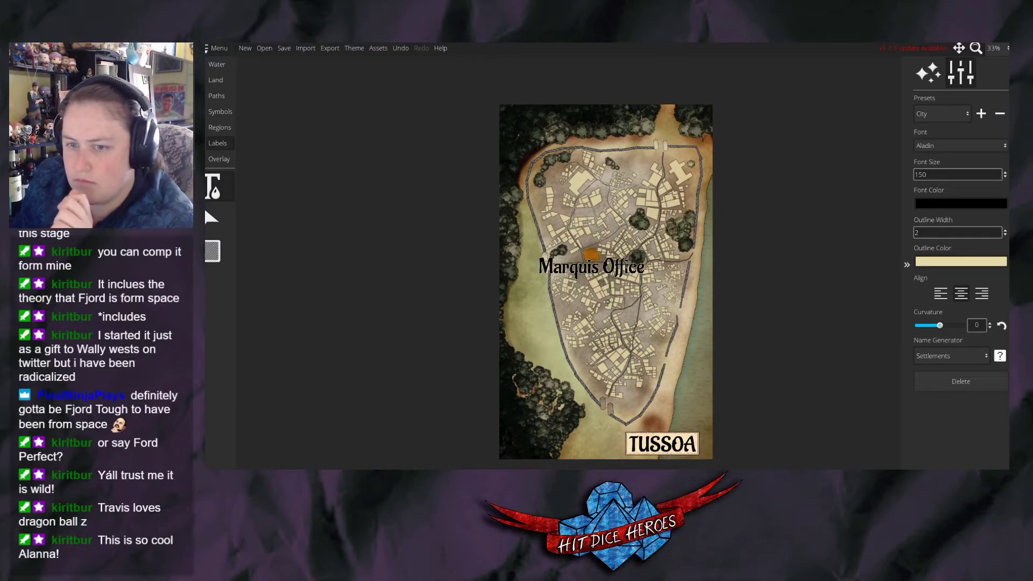
{"action": "double_click", "coordinate": [919, 175]}
{"action": "type", "text": "75"}
{"action": "key", "text": "Return"}
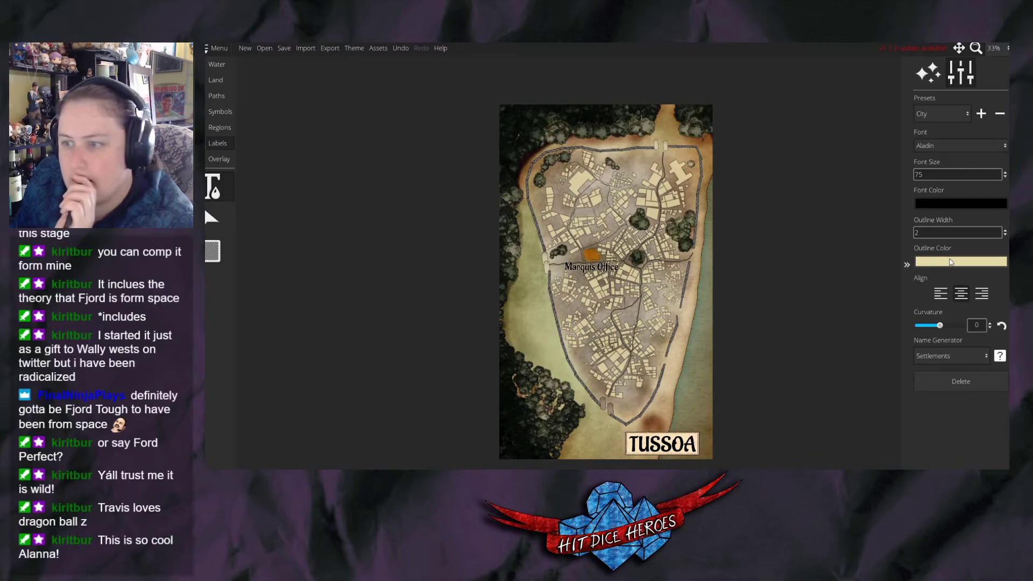
Set the Marquis Office label's font color to white and its outline color to black.
{"action": "left_click", "coordinate": [961, 203]}
{"action": "left_click", "coordinate": [797, 85]}
{"action": "left_click_drag", "start_coordinate": [796, 85], "coordinate": [789, 54]}
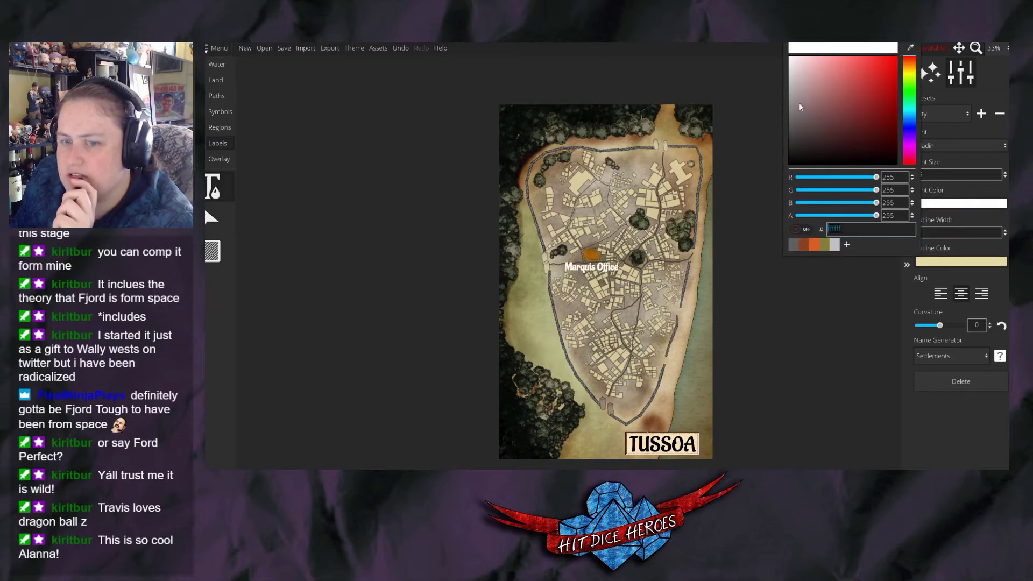
{"action": "left_click", "coordinate": [961, 260]}
{"action": "left_click_drag", "start_coordinate": [855, 156], "coordinate": [857, 220]}
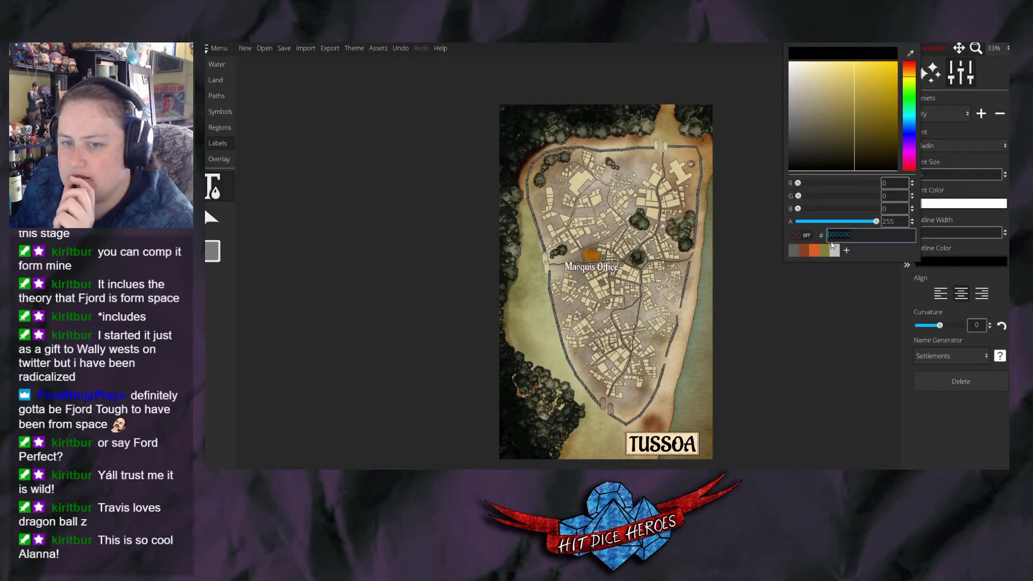
Set the Marquis Office label's outline width to 5 and bend its text to a curvature of 0.13.
{"action": "left_click", "coordinate": [954, 241]}
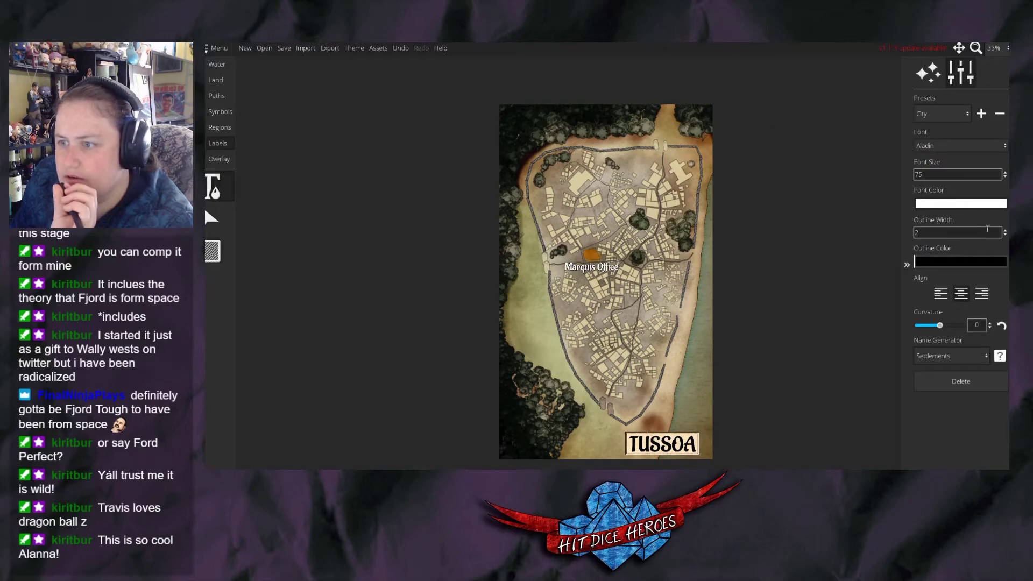
{"action": "left_click", "coordinate": [1005, 233]}
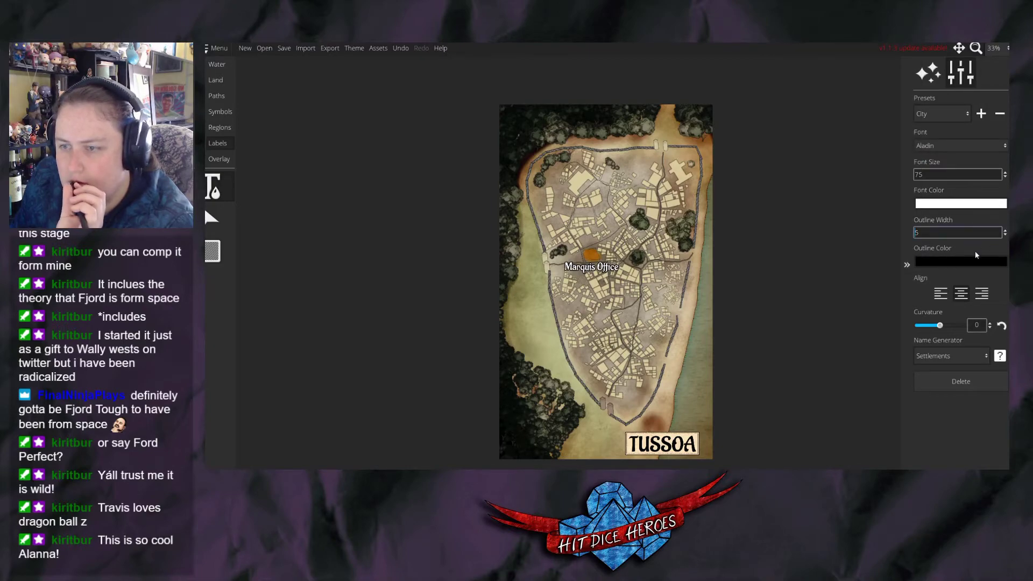
{"action": "left_click_drag", "start_coordinate": [945, 327], "coordinate": [944, 334]}
{"action": "left_click", "coordinate": [950, 355]}
{"action": "left_click", "coordinate": [964, 385]}
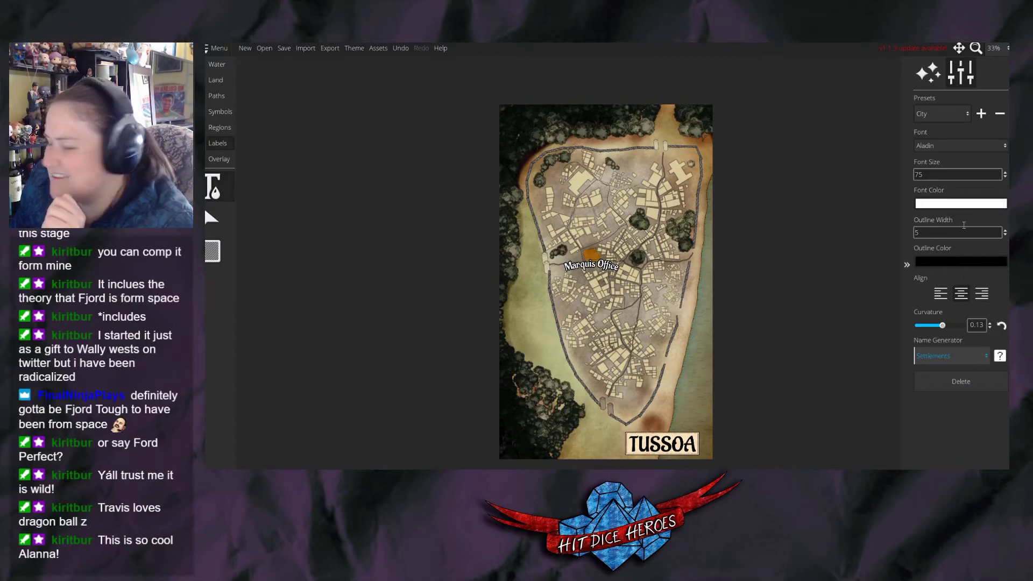
{"action": "left_click", "coordinate": [981, 115]}
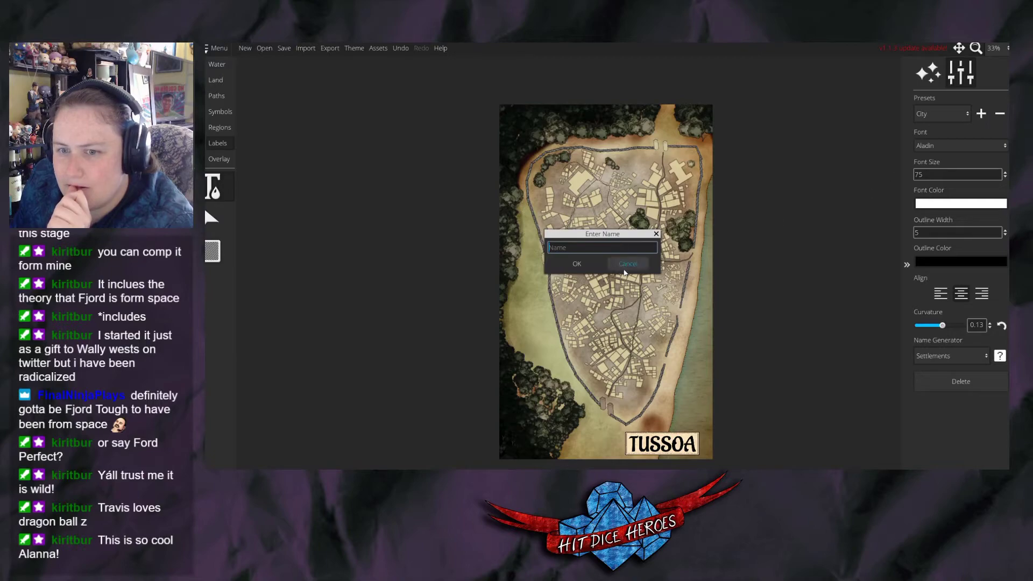
{"action": "left_click", "coordinate": [628, 264]}
{"action": "left_click", "coordinate": [210, 213]}
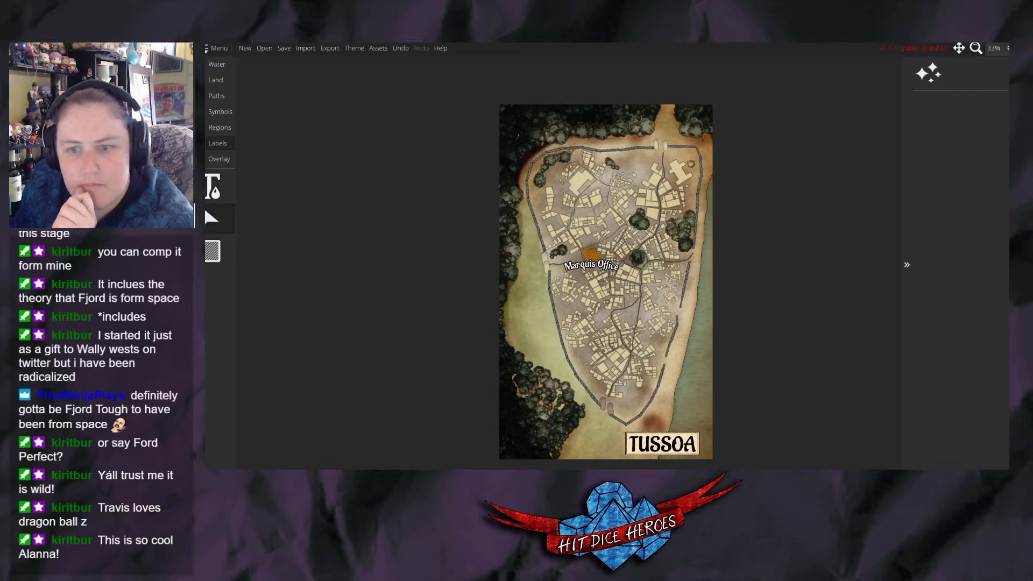
Set the Marquis Office label's font size to 50 and outline width to 3, and move it just above the orange patch.
{"action": "left_click", "coordinate": [212, 186]}
{"action": "left_click", "coordinate": [565, 265]}
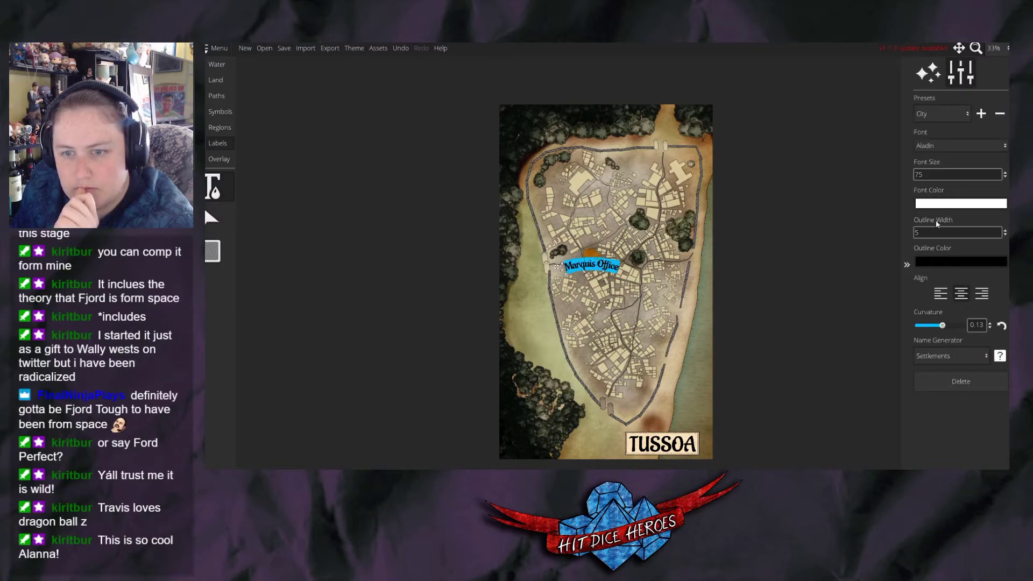
{"action": "key", "text": "BackSpace"}
{"action": "key", "text": "BackSpace"}
{"action": "type", "text": "50"}
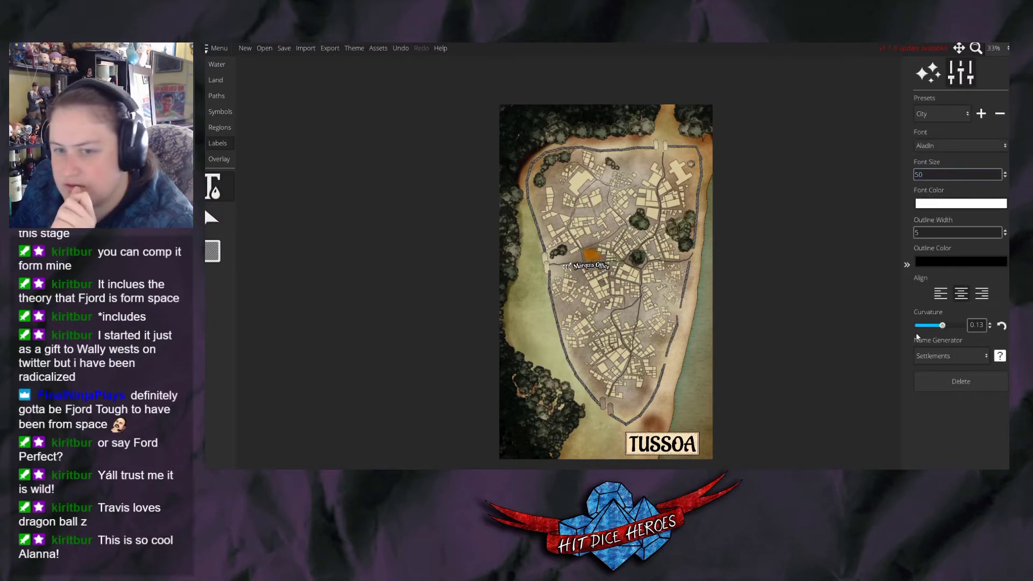
{"action": "left_click_drag", "start_coordinate": [922, 232], "coordinate": [908, 233]}
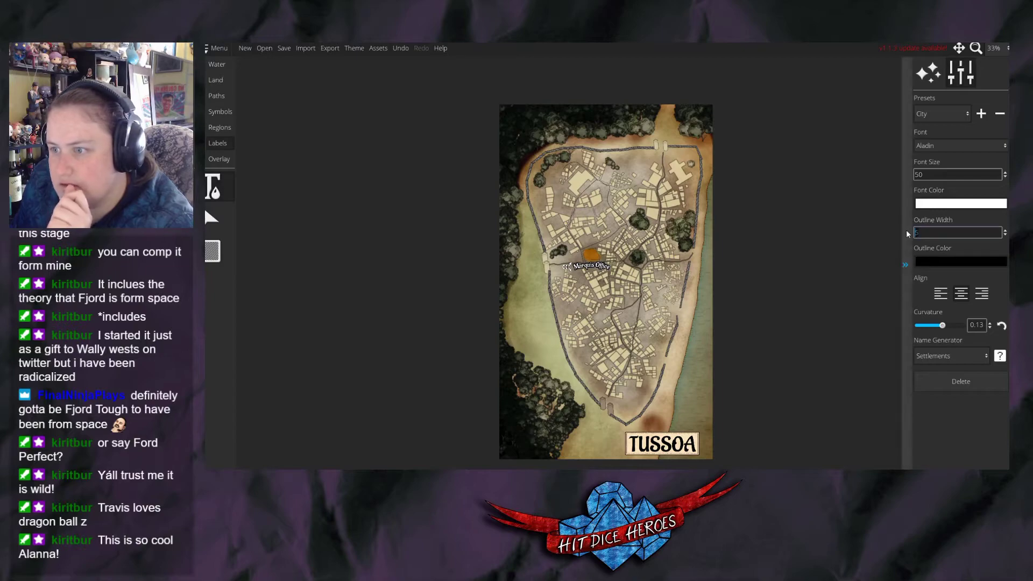
{"action": "type", "text": "3"}
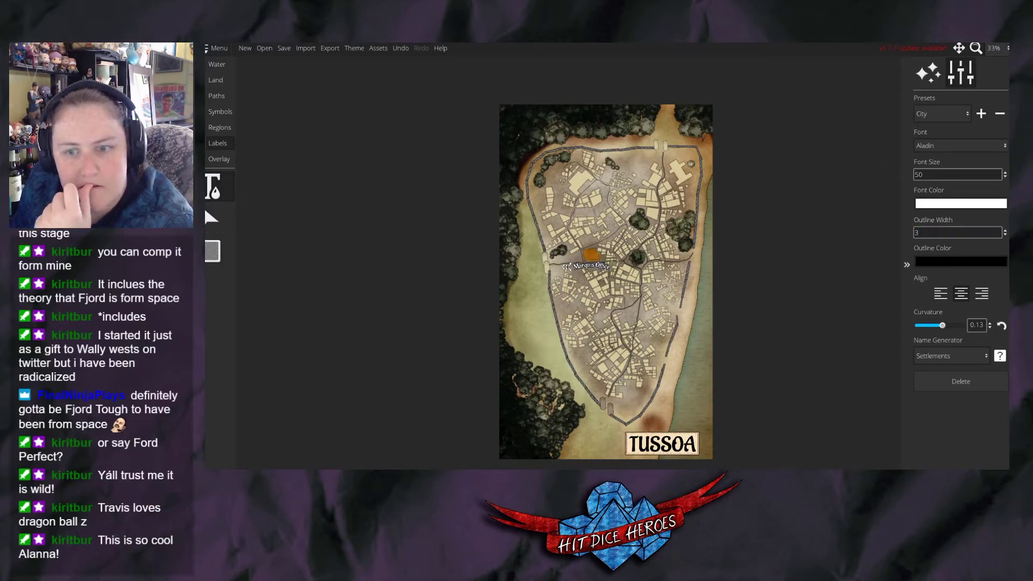
{"action": "left_click_drag", "start_coordinate": [565, 266], "coordinate": [563, 249]}
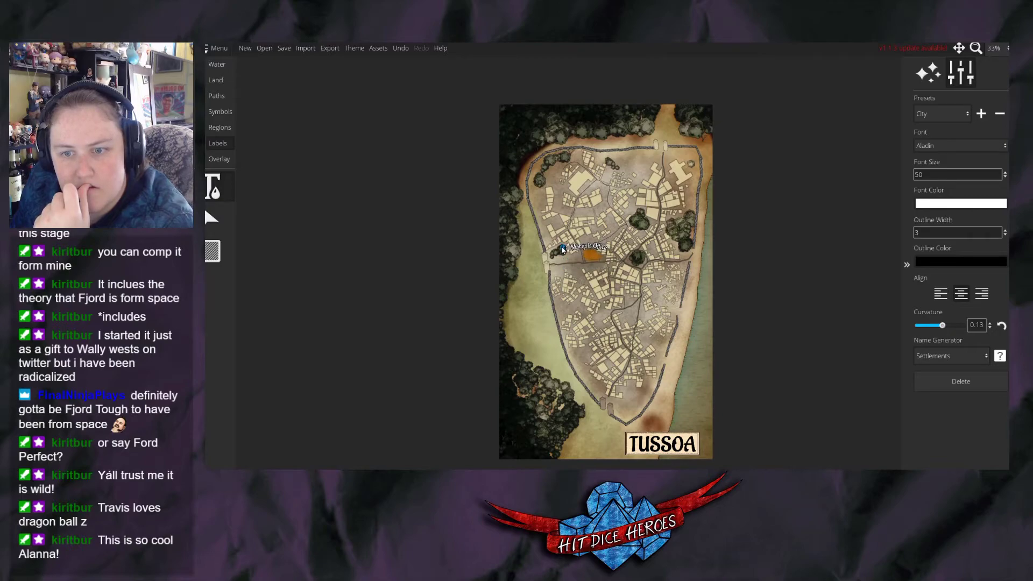
Add a two-line label for the Duck tavern just below the central trees, with "Tavern" on its second line.
{"action": "left_click", "coordinate": [627, 269]}
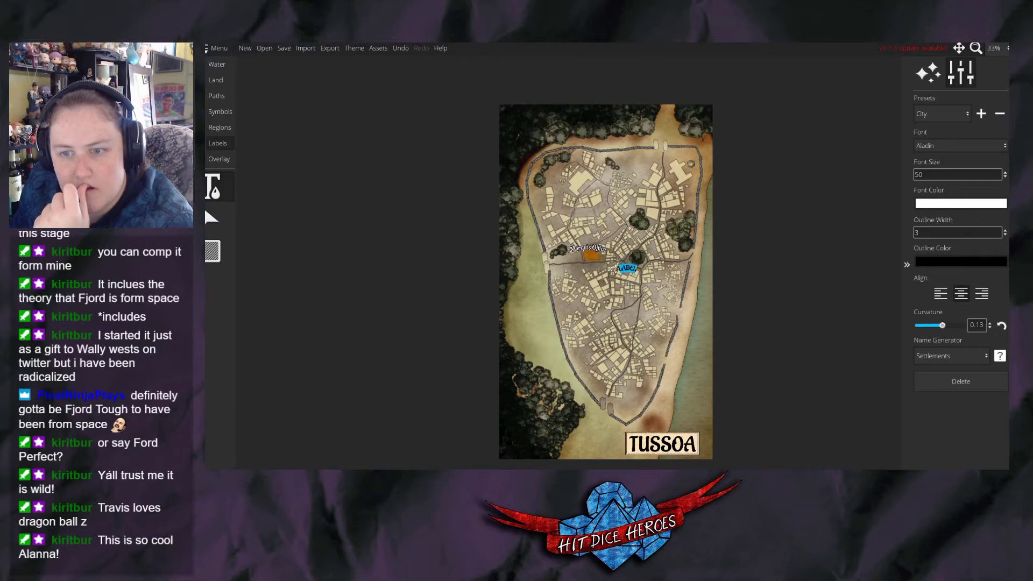
{"action": "type", "text": "Drunken"}
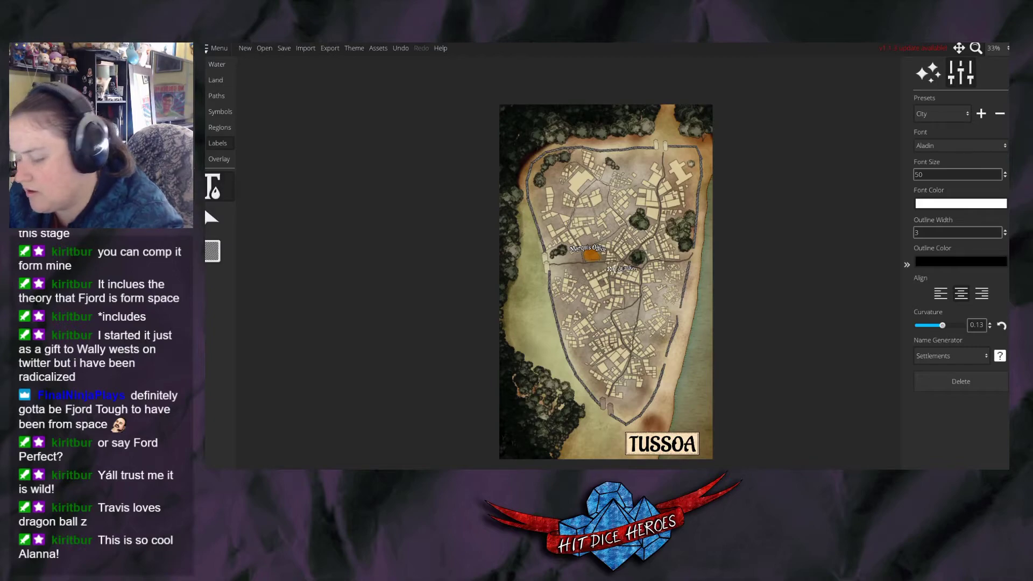
{"action": "key", "text": "BackSpace"}
{"action": "key", "text": "BackSpace"}
{"action": "key", "text": "BackSpace"}
{"action": "key", "text": "BackSpace"}
{"action": "key", "text": "BackSpace"}
{"action": "key", "text": "BackSpace"}
{"action": "key", "text": "BackSpace"}
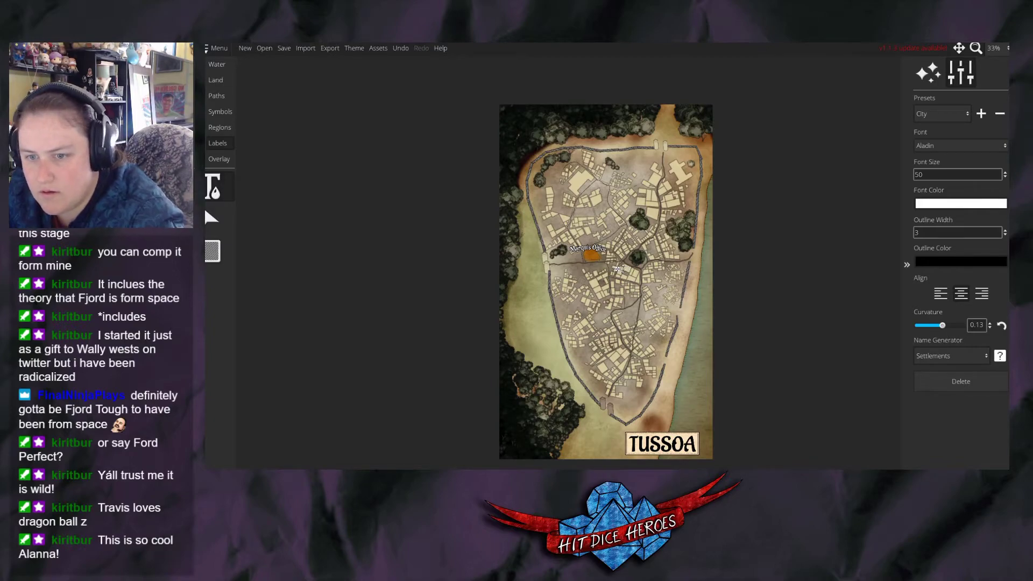
{"action": "type", "text": "The Dru"}
{"action": "key", "text": "BackSpace"}
{"action": "key", "text": "BackSpace"}
{"action": "key", "text": "BackSpace"}
{"action": "key", "text": "BackSpace"}
{"action": "key", "text": "BackSpace"}
{"action": "key", "text": "BackSpace"}
{"action": "key", "text": "BackSpace"}
{"action": "type", "text": "The Wine"}
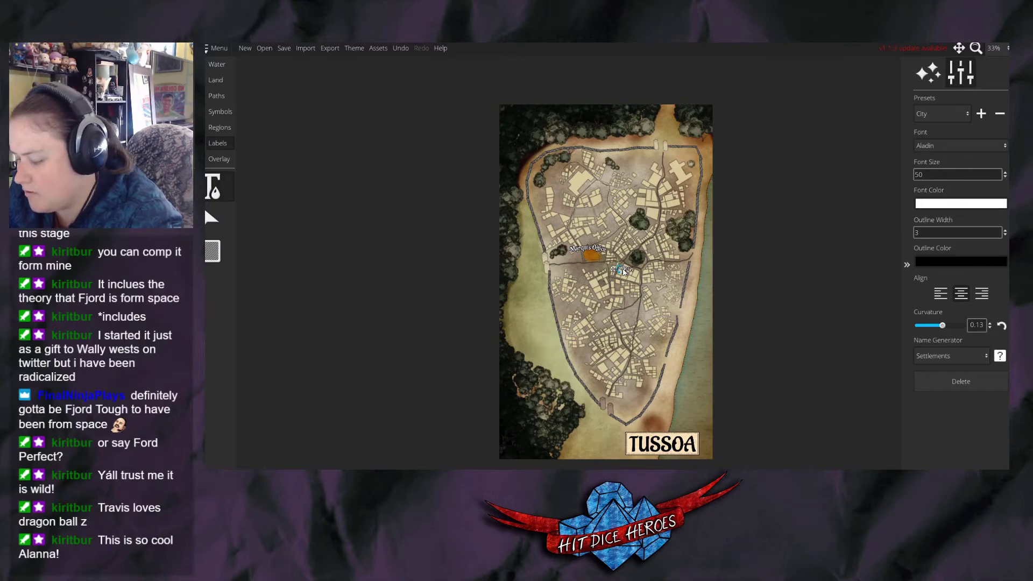
{"action": "key", "text": "BackSpace"}
{"action": "type", "text": "ken Duck"}
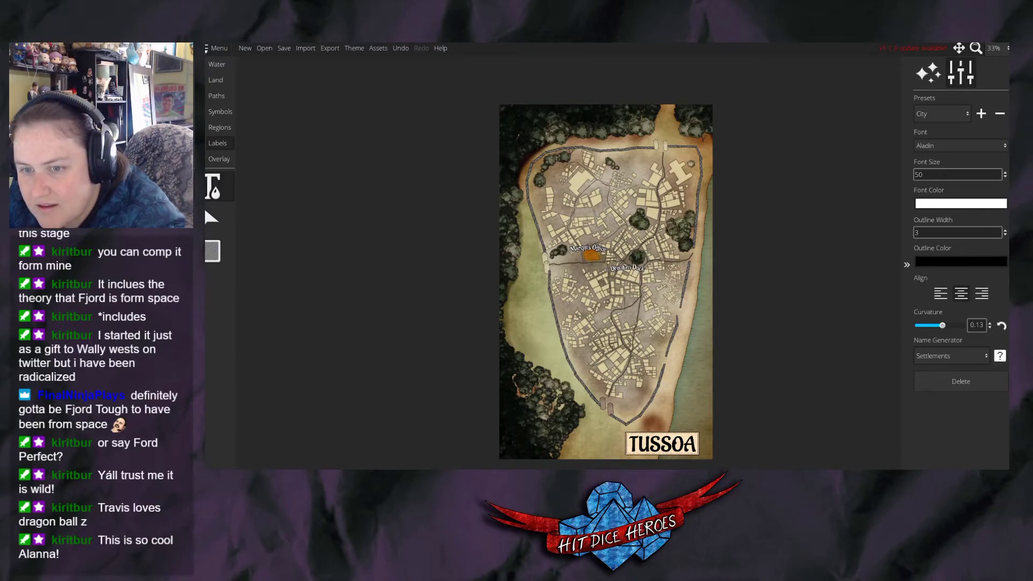
{"action": "double_click", "coordinate": [619, 271]}
{"action": "type", "text": "Tavern"}
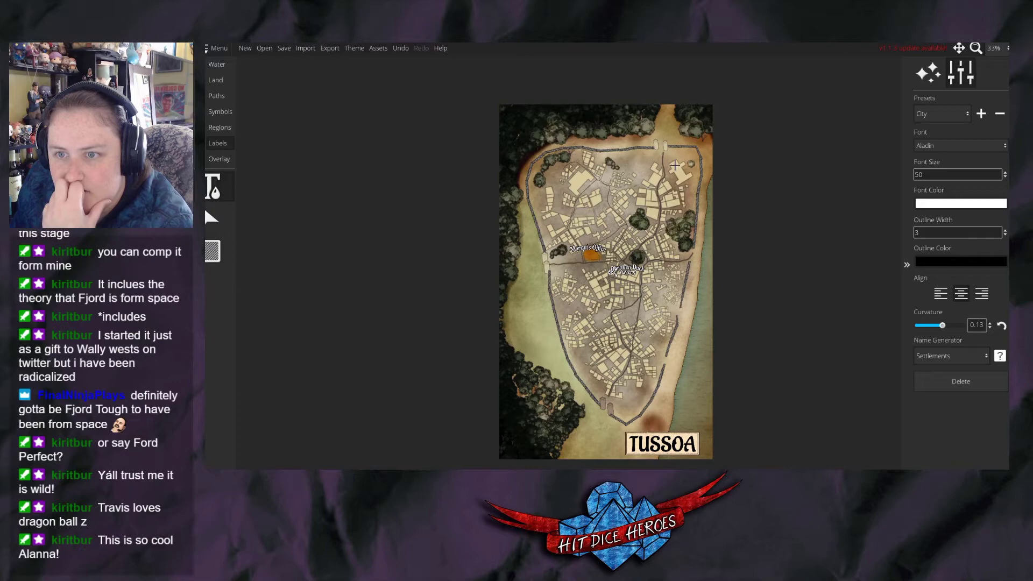
Add a two-line "Magnificent Mansion" label, preceded by the owner's name, in the northern part of town beside the main road.
{"action": "left_click", "coordinate": [651, 175]}
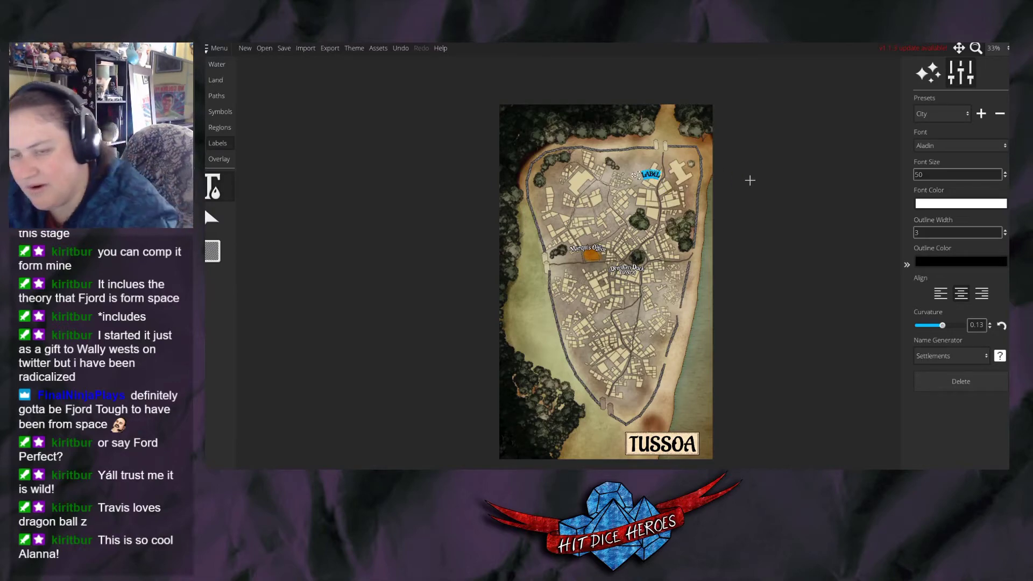
{"action": "type", "text": "The Ma"}
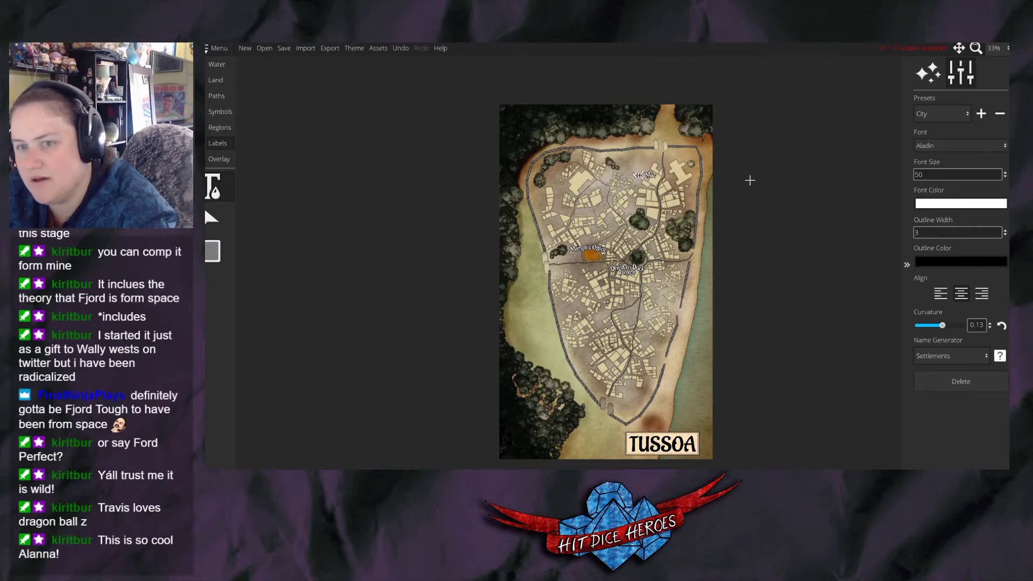
{"action": "key", "text": "BackSpace"}
{"action": "key", "text": "BackSpace"}
{"action": "key", "text": "BackSpace"}
{"action": "key", "text": "BackSpace"}
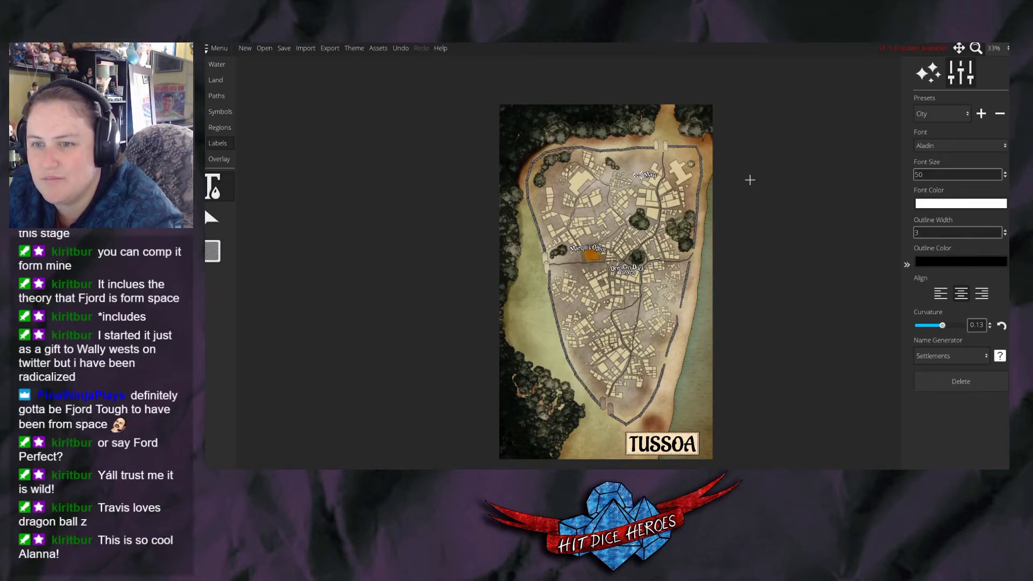
{"action": "type", "text": "e"}
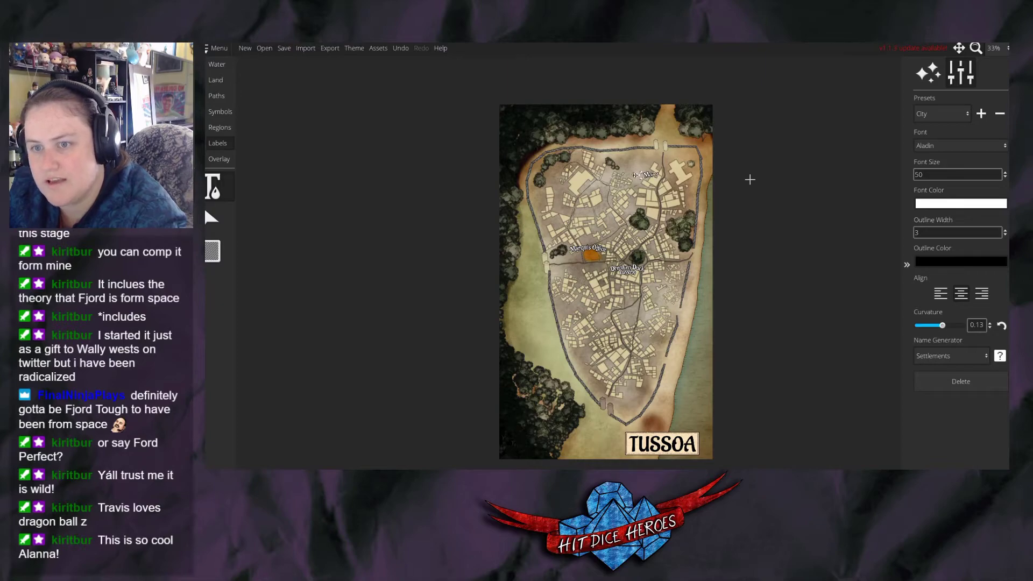
{"action": "type", "text": "'s Ma"}
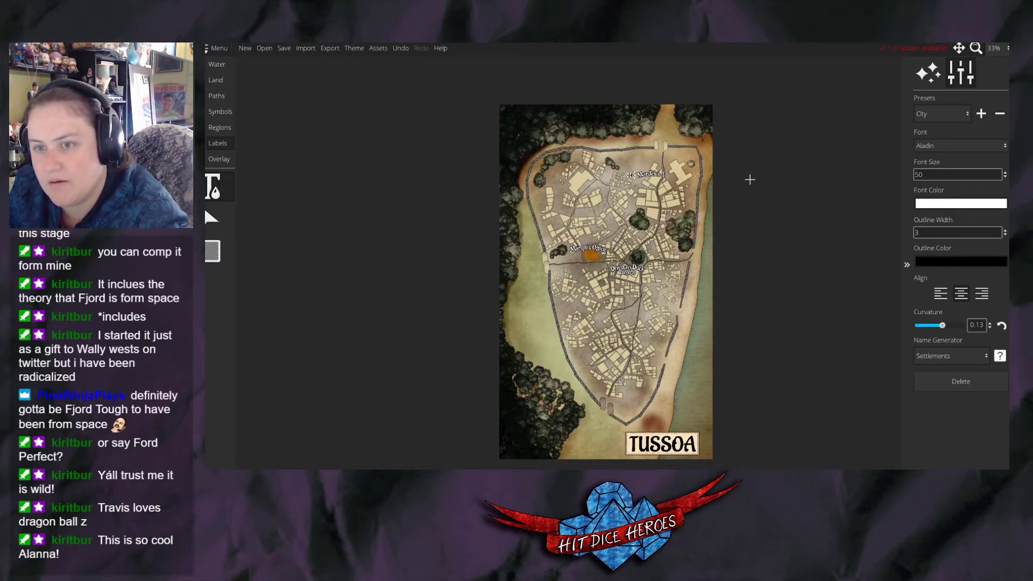
{"action": "type", "text": "gnifi"}
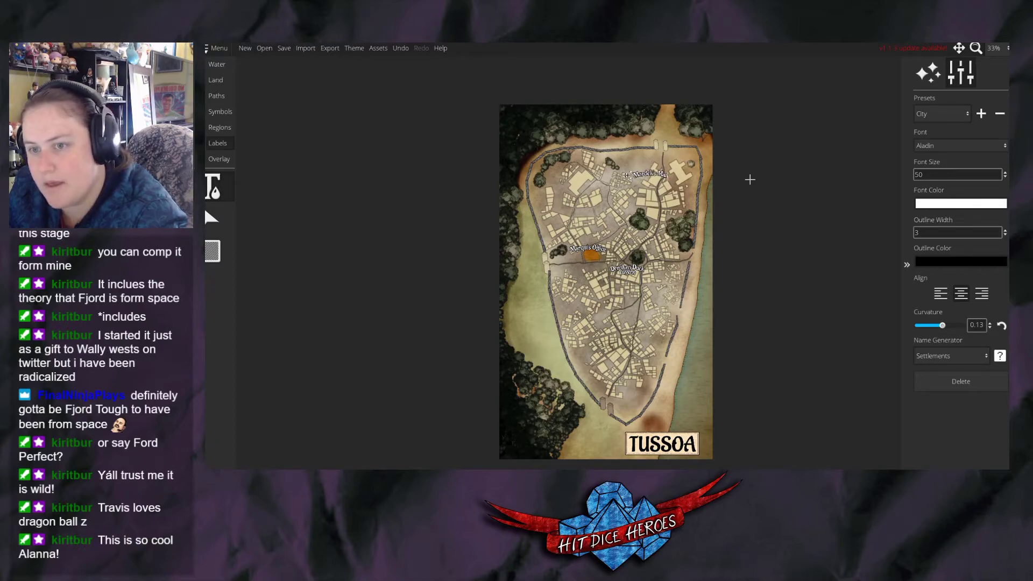
{"action": "type", "text": "cent"}
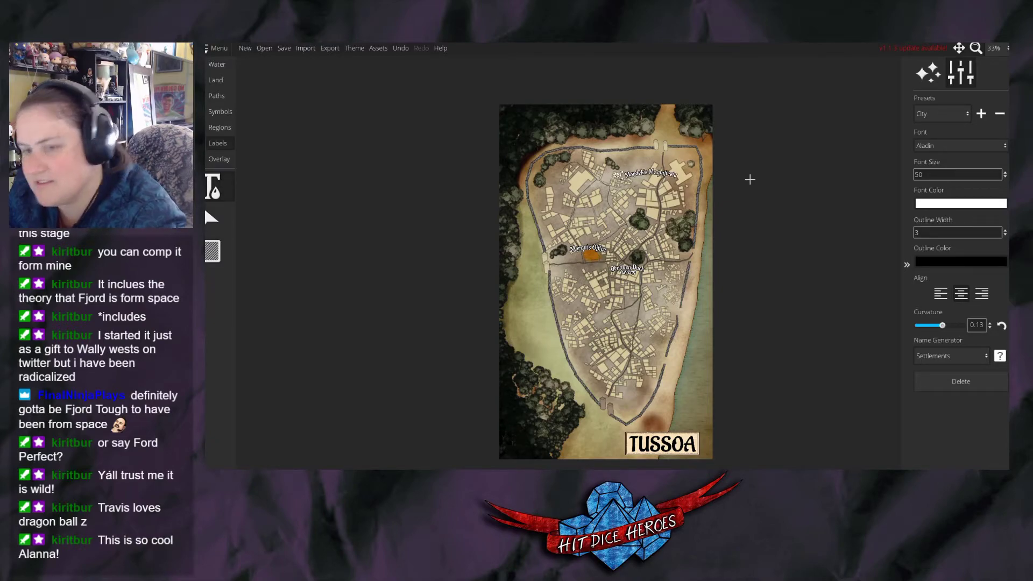
{"action": "key", "text": "Return"}
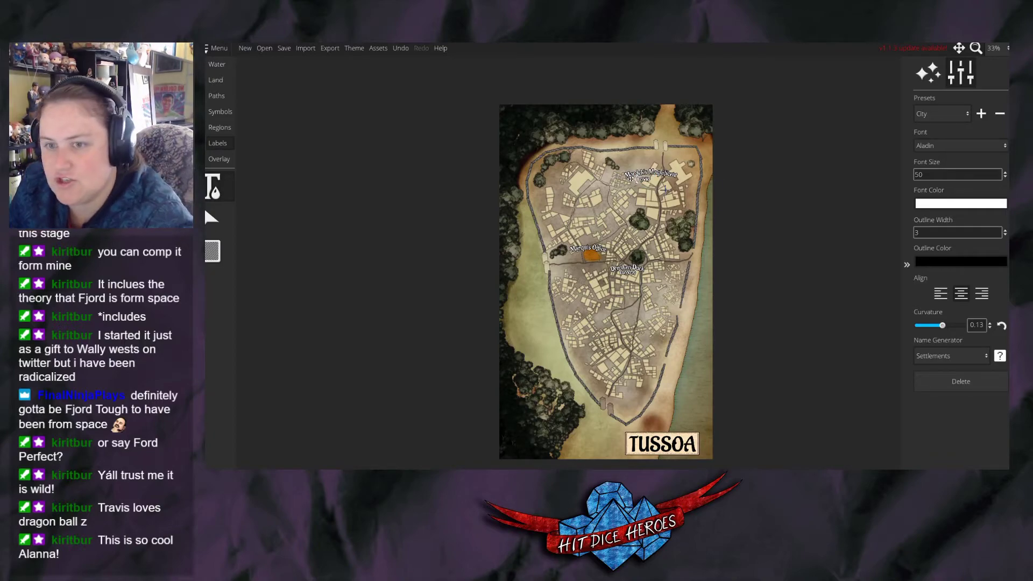
{"action": "type", "text": "Hay Mans"}
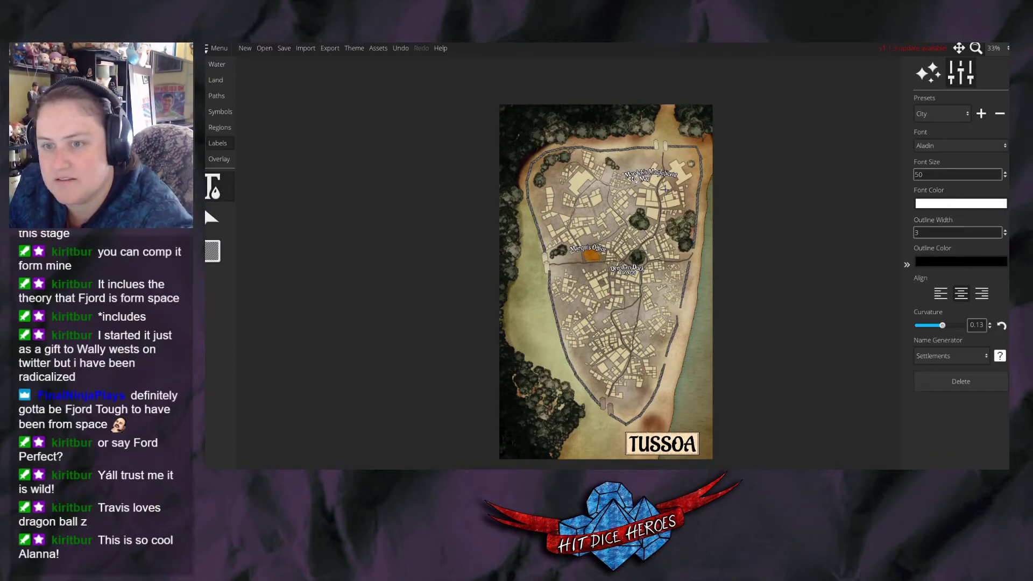
{"action": "type", "text": "ion"}
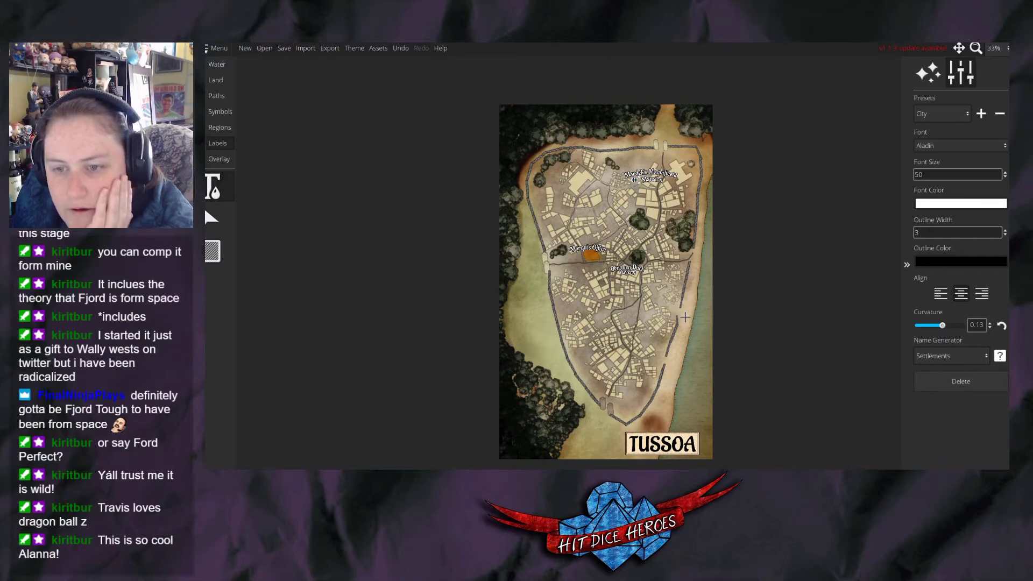
Add a "Lotus Plaza" label just above the trees in the town center.
{"action": "left_click", "coordinate": [635, 247]}
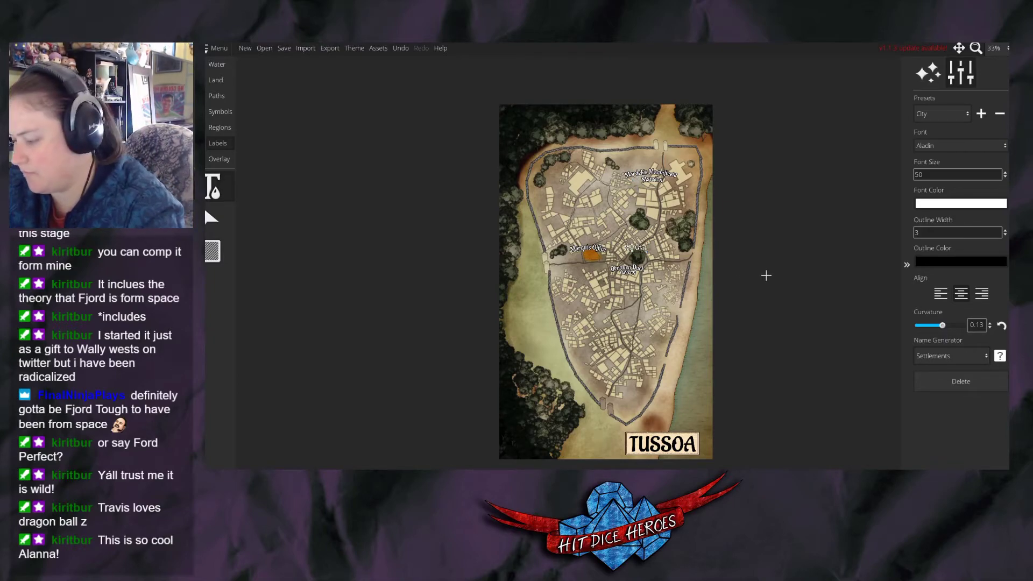
{"action": "type", "text": "Lotus Plaza"}
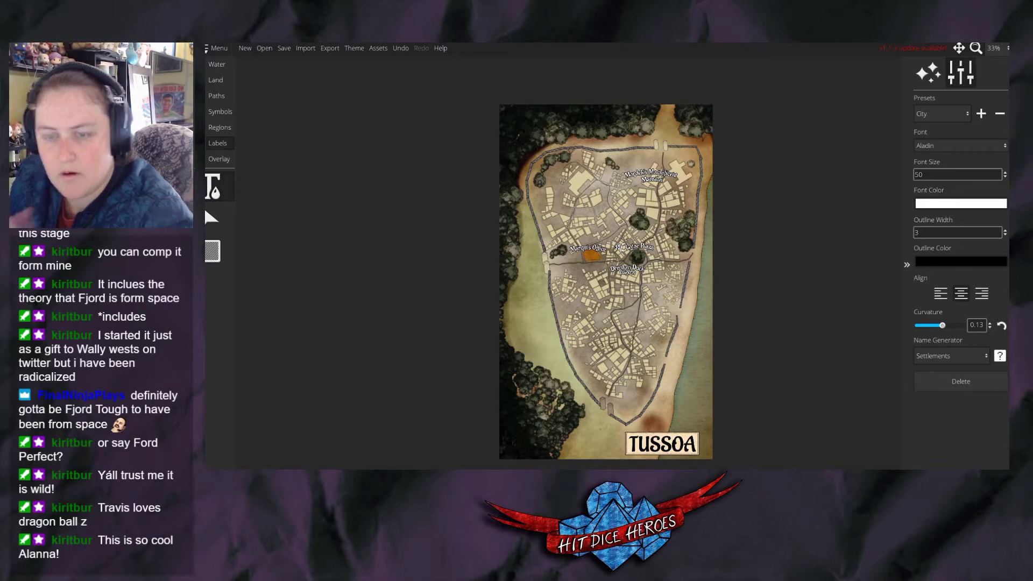
Add a "South Gate" label at the town's southern gate and shift it slightly west.
{"action": "left_click", "coordinate": [597, 399]}
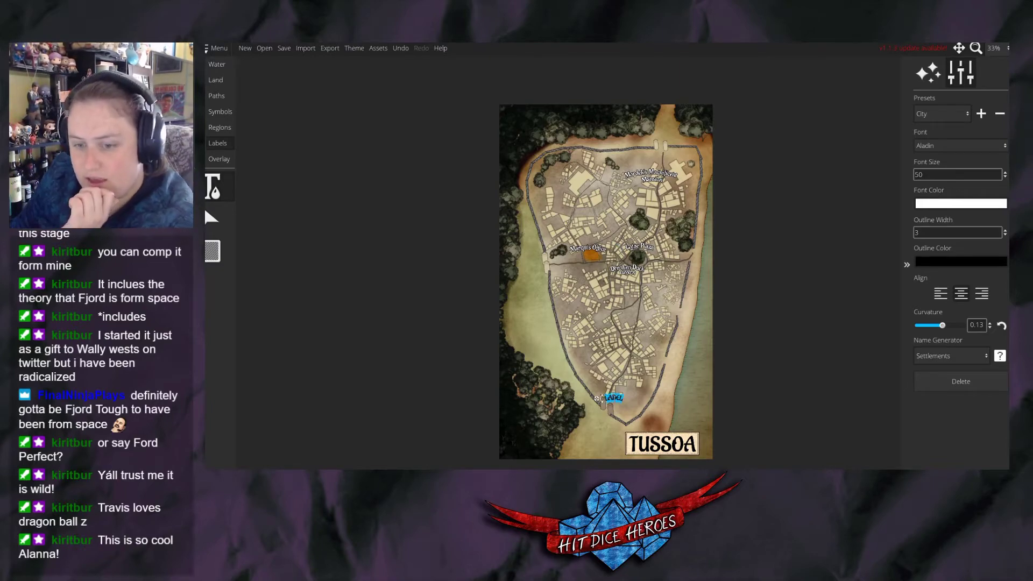
{"action": "type", "text": "So"}
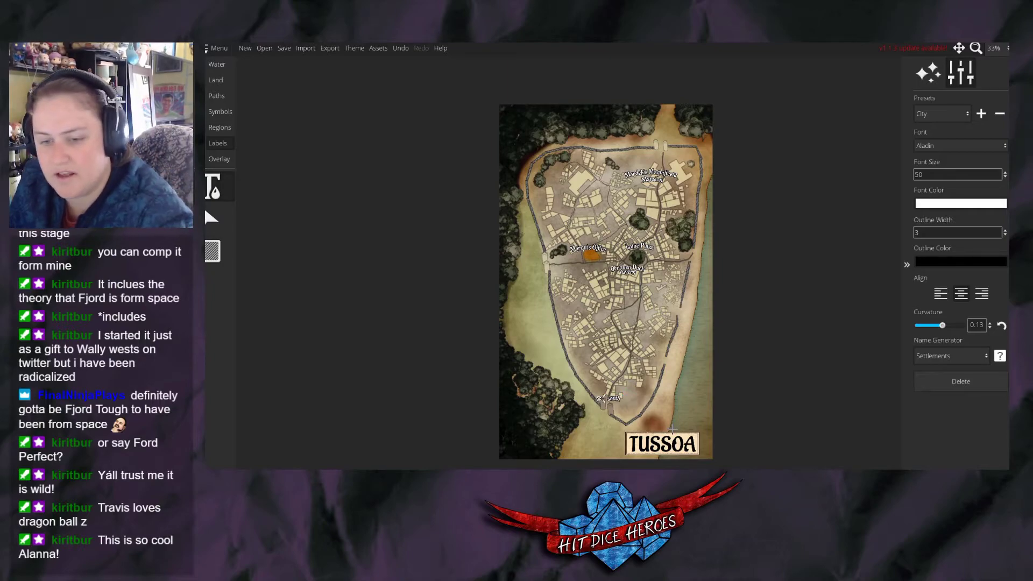
{"action": "type", "text": "uth"}
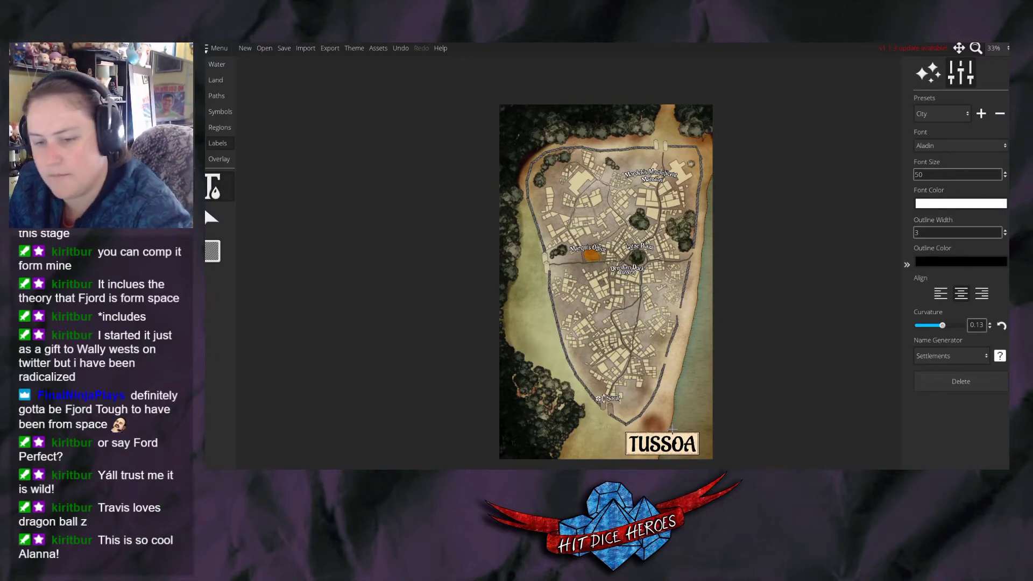
{"action": "type", "text": " Gate"}
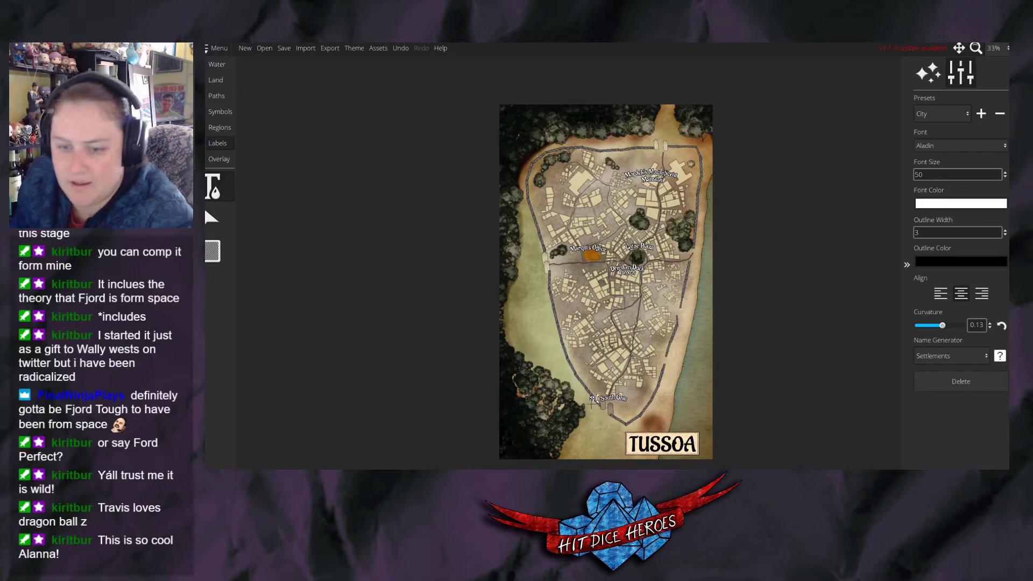
{"action": "left_click_drag", "start_coordinate": [593, 399], "coordinate": [577, 399]}
Add a "Southern Plaza" label just east of the South Gate label.
{"action": "left_click", "coordinate": [630, 397]}
{"action": "type", "text": "Souther"}
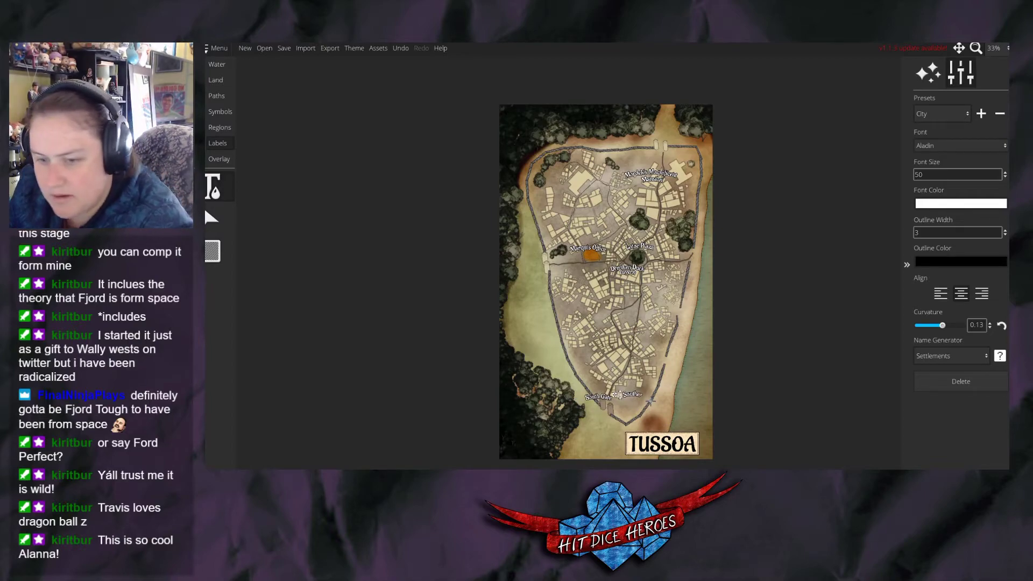
{"action": "type", "text": "n Pl"}
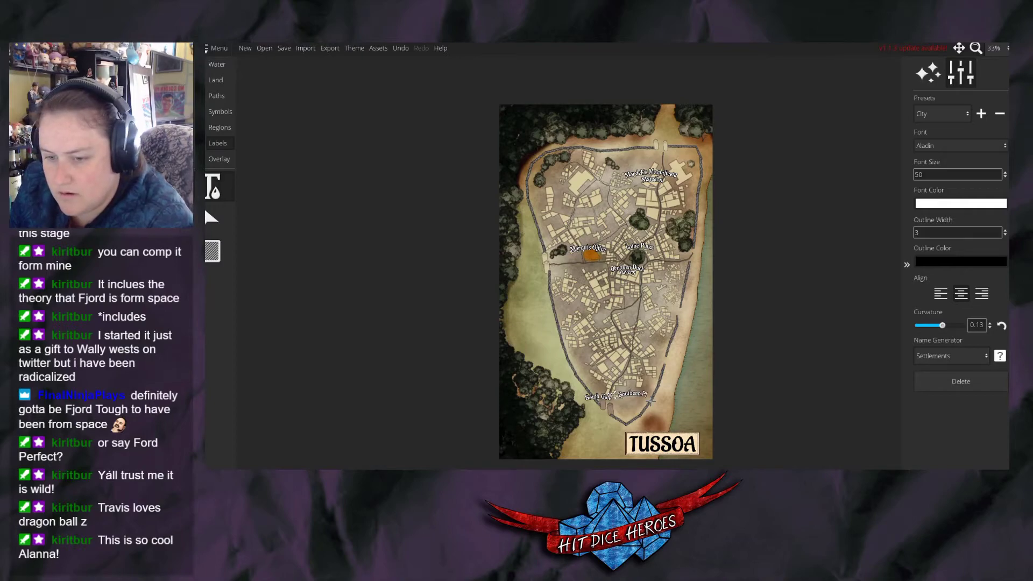
{"action": "type", "text": "aza"}
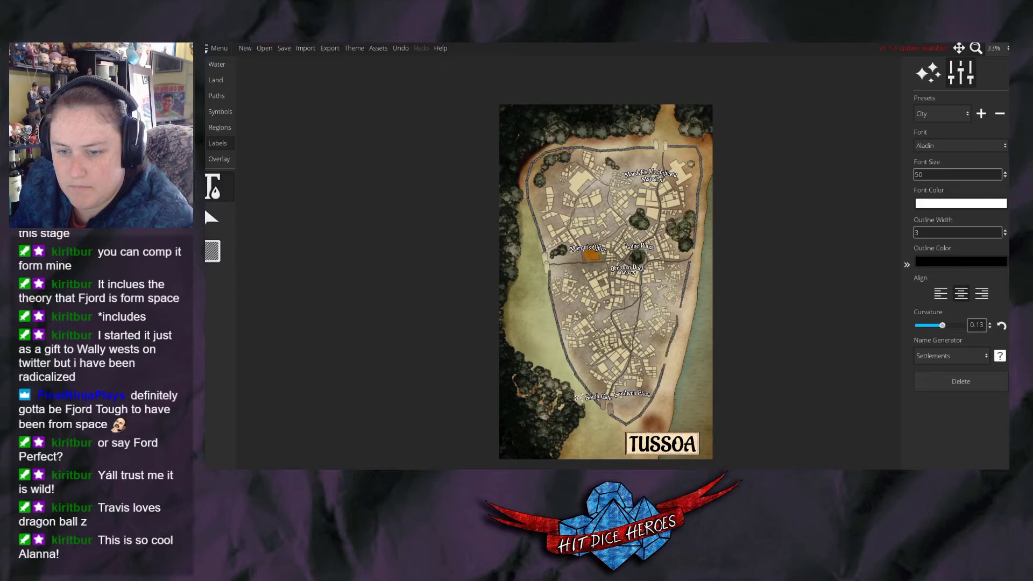
Move the Southern Plaza label clear of the South Gate label and add a two-line label starting "Tussoa Timber" outside the southern wall.
{"action": "left_click_drag", "start_coordinate": [606, 396], "coordinate": [612, 388]}
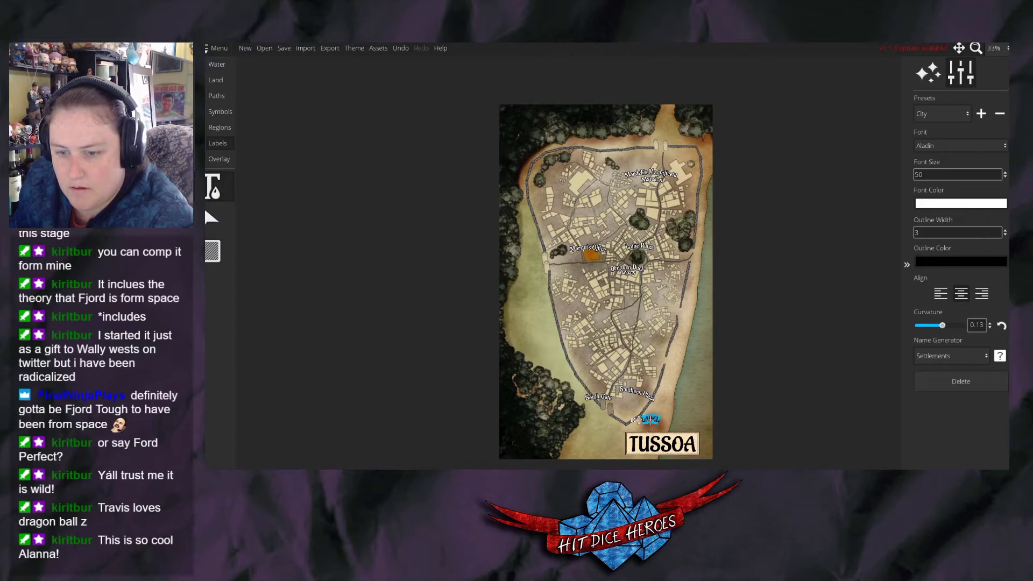
{"action": "left_click", "coordinate": [633, 420]}
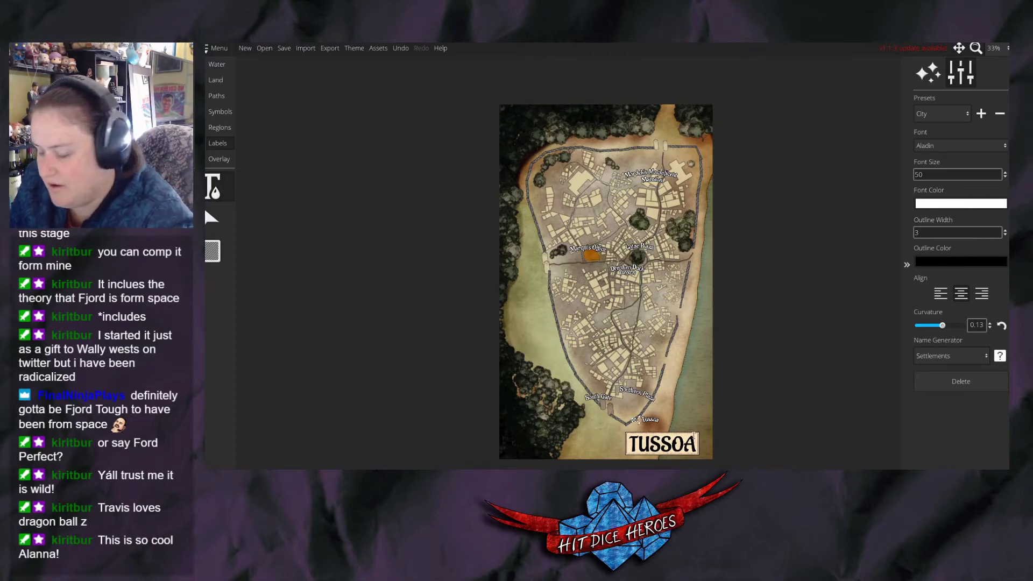
{"action": "type", "text": "Timber"}
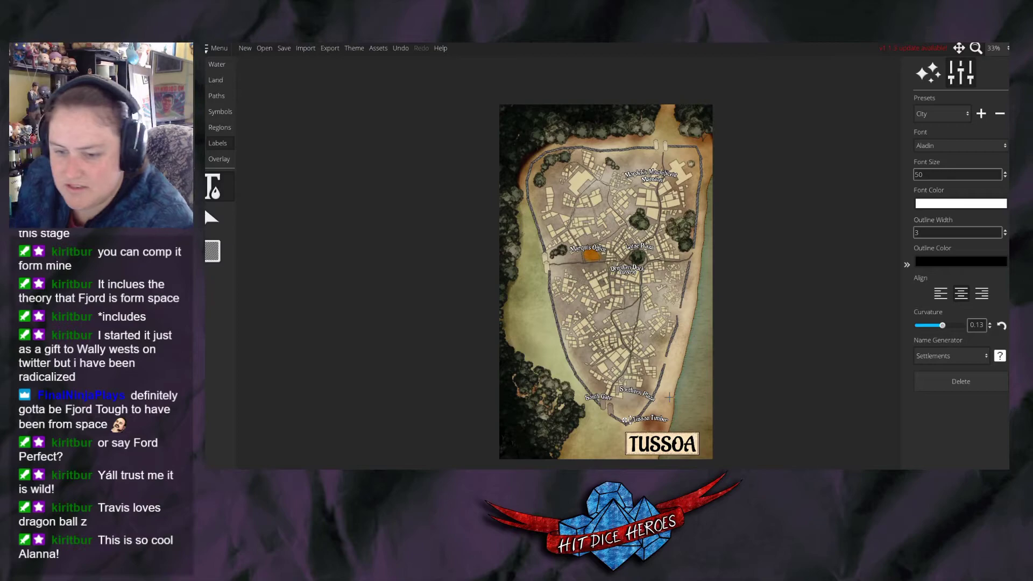
{"action": "left_click", "coordinate": [635, 424]}
{"action": "type", "text": "Toss"}
{"action": "left_click_drag", "start_coordinate": [637, 425], "coordinate": [627, 425]}
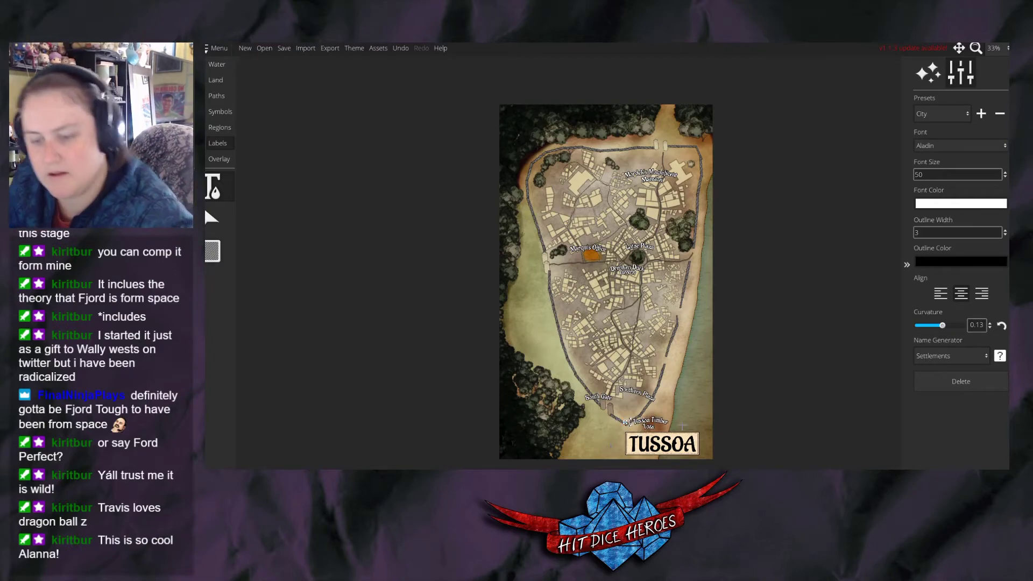
Add a "To Lumber Guilds" label on the ground south of the town wall, just west of the TUSSOA title.
{"action": "left_click", "coordinate": [598, 438]}
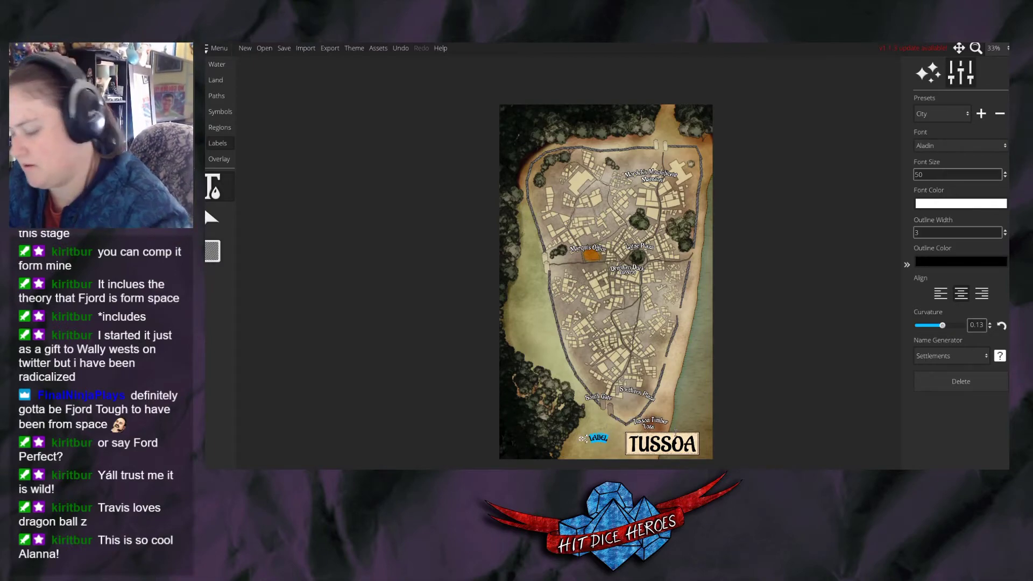
{"action": "key", "text": "Delete"}
{"action": "type", "text": "To L"}
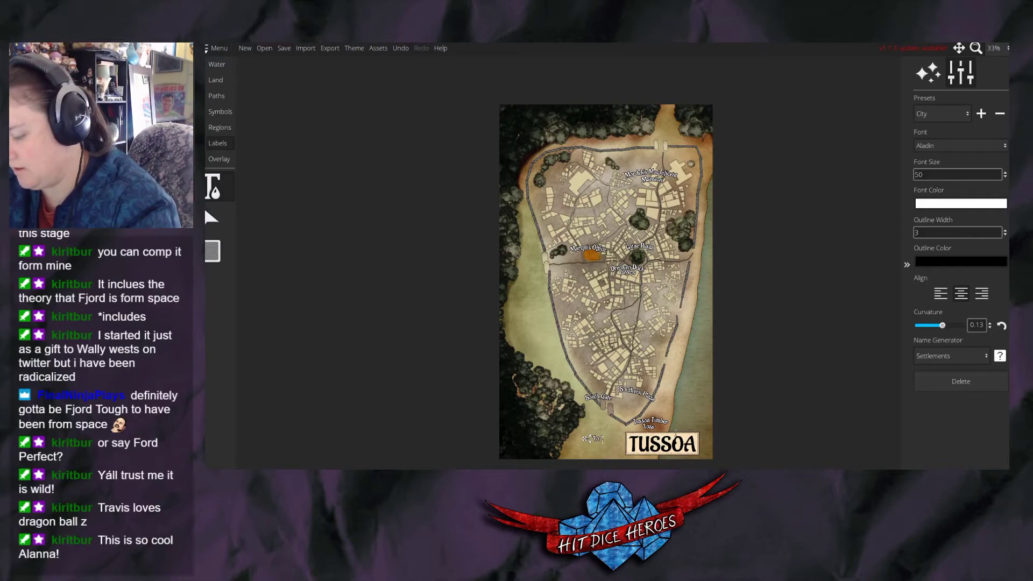
{"action": "type", "text": "umber Guilds"}
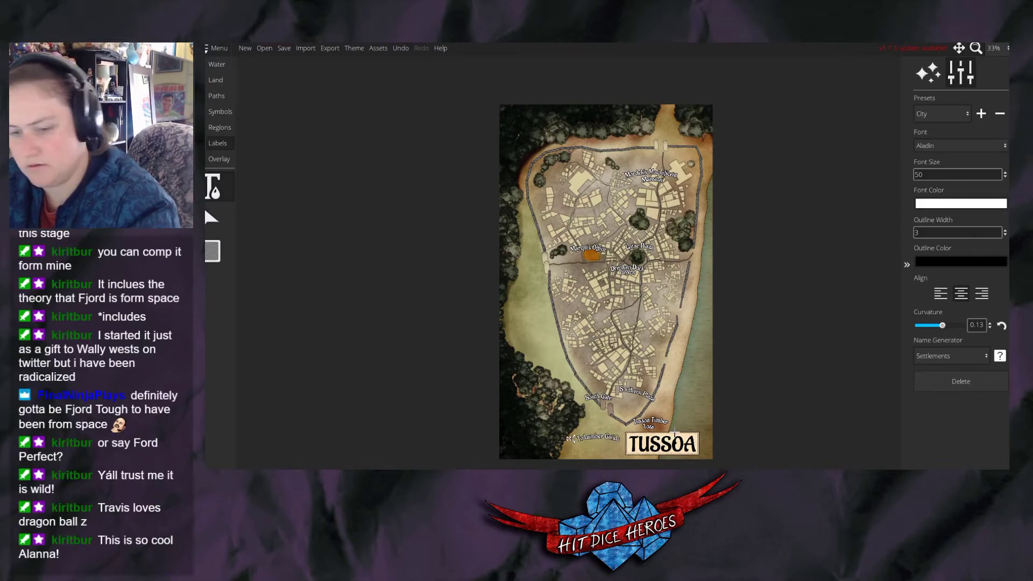
{"action": "left_click_drag", "start_coordinate": [569, 442], "coordinate": [575, 447]}
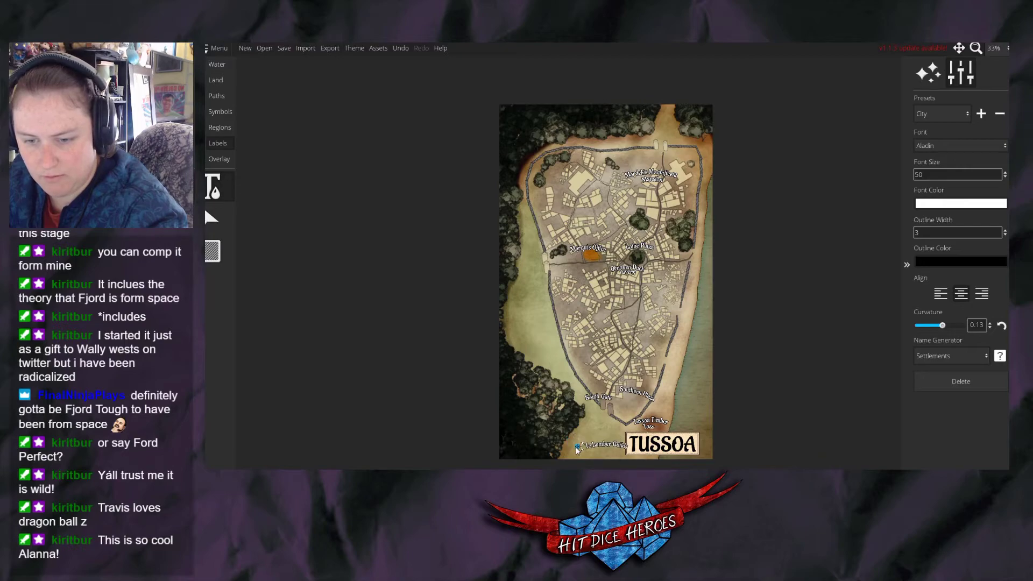
Search all symbol sets for "arrow" and check the mountain symbols for an arrow.
{"action": "left_click", "coordinate": [220, 111]}
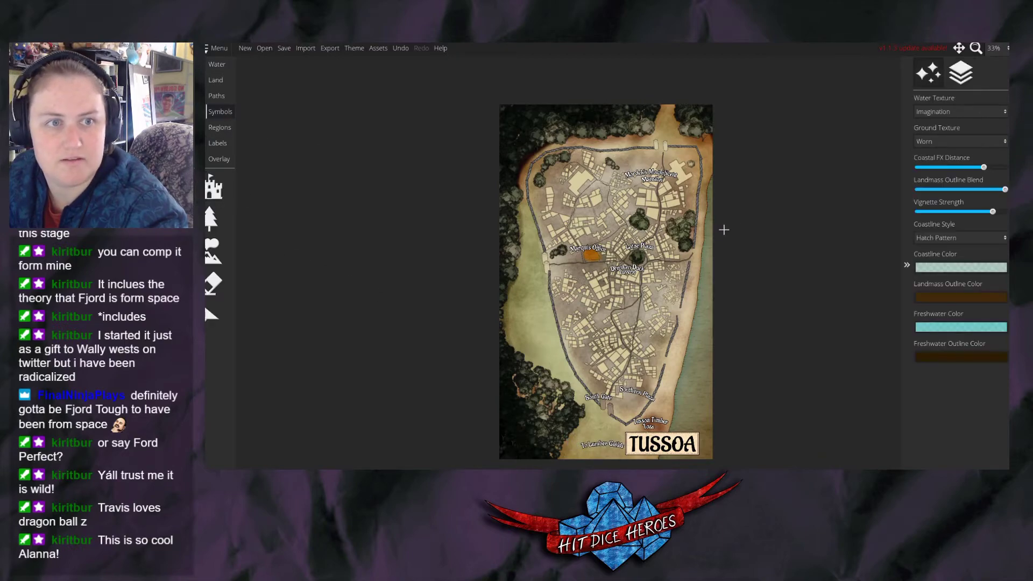
{"action": "left_click", "coordinate": [961, 72]}
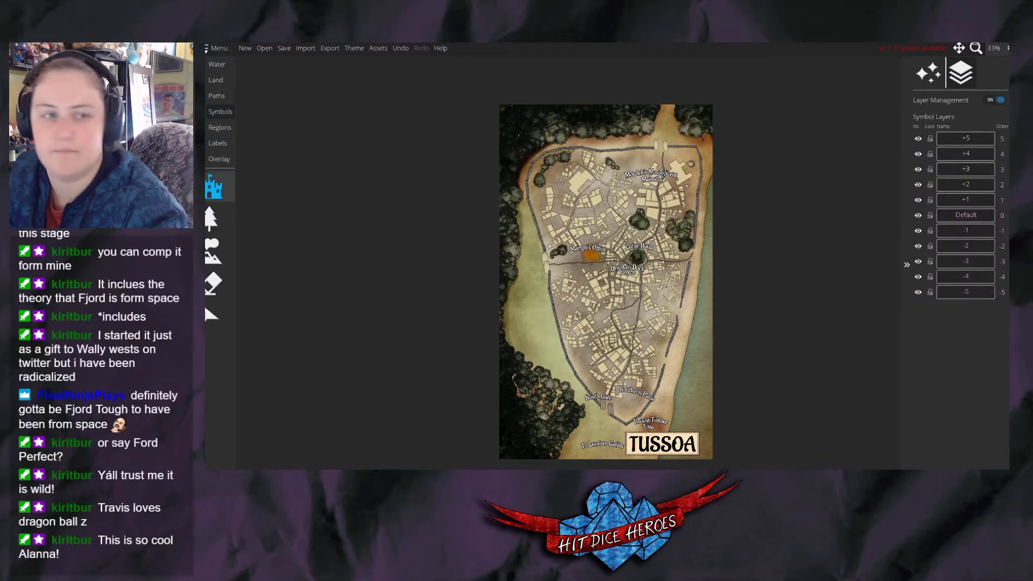
{"action": "left_click", "coordinate": [213, 188]}
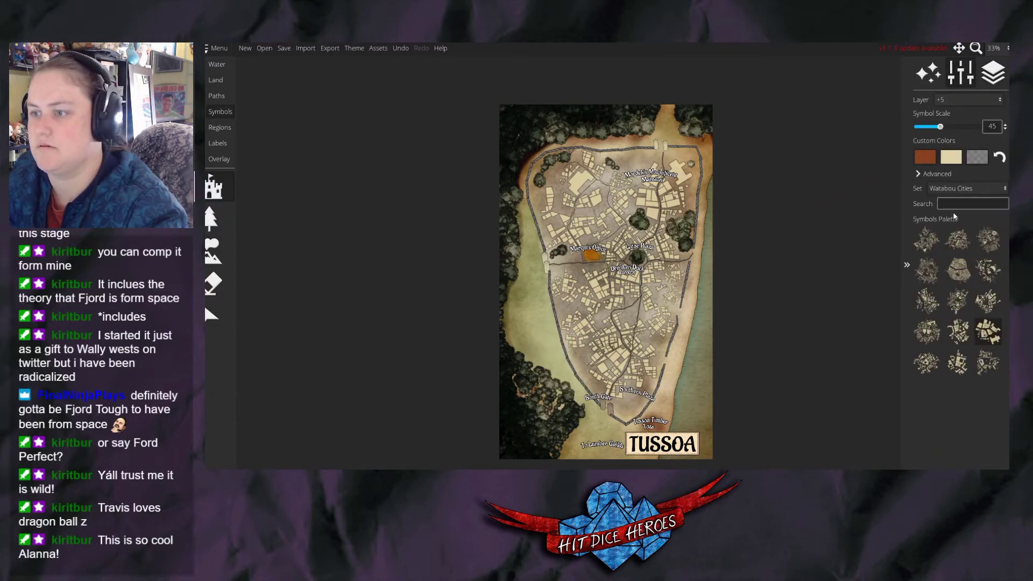
{"action": "left_click", "coordinate": [955, 190]}
{"action": "left_click", "coordinate": [963, 56]}
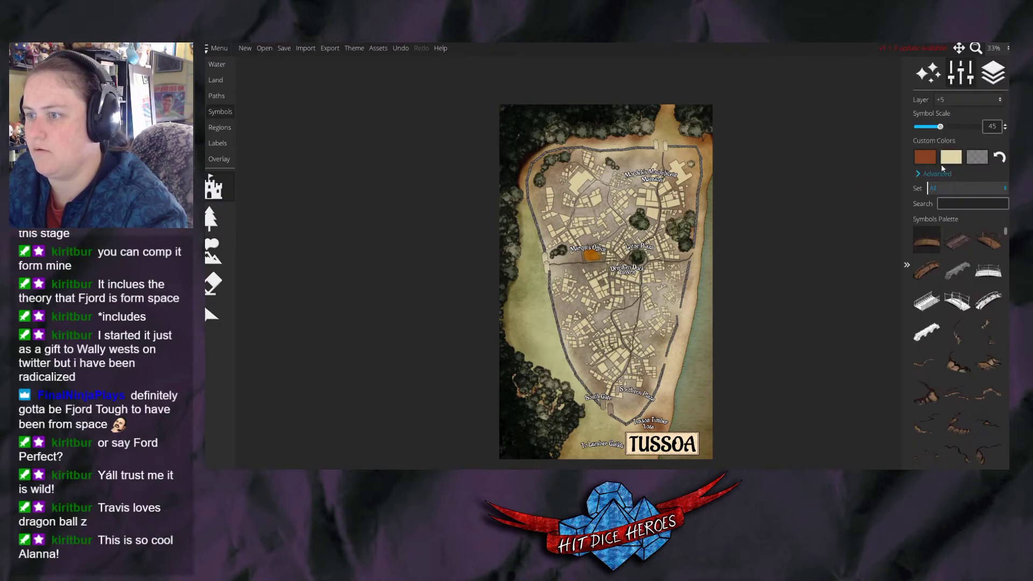
{"action": "left_click", "coordinate": [946, 204]}
{"action": "type", "text": "arr"}
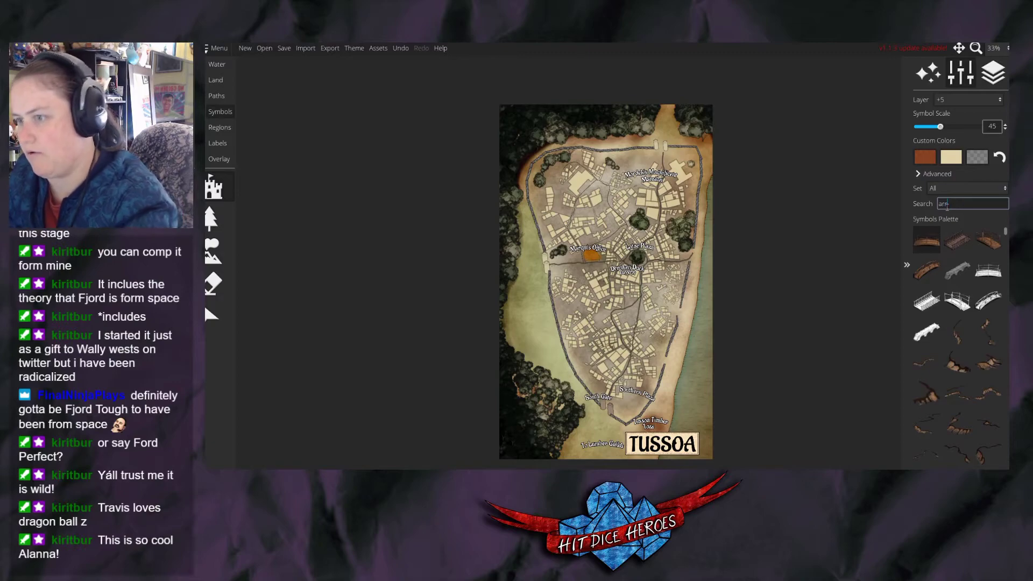
{"action": "type", "text": "ow"}
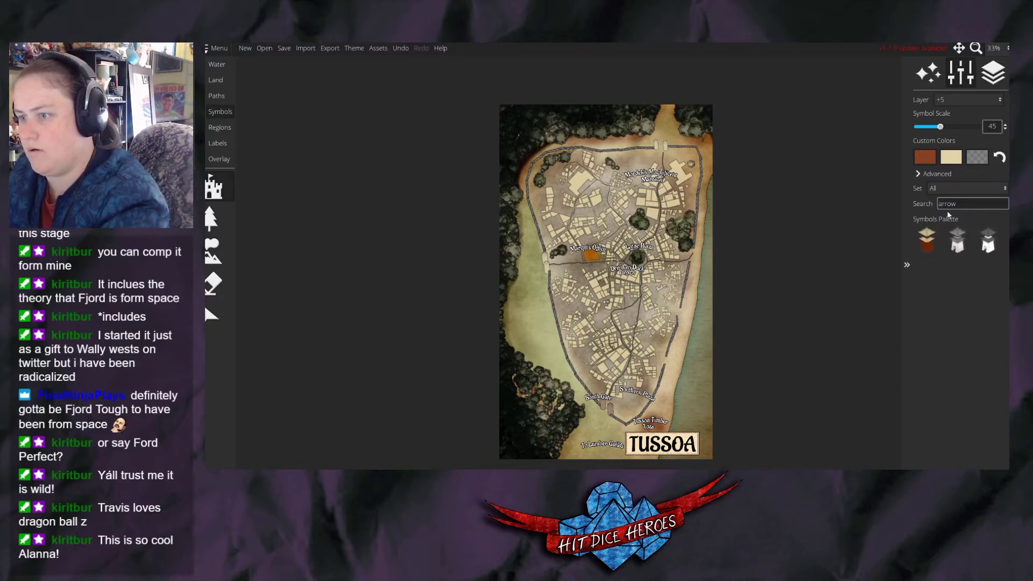
{"action": "left_click", "coordinate": [213, 227]}
{"action": "left_click", "coordinate": [213, 251]}
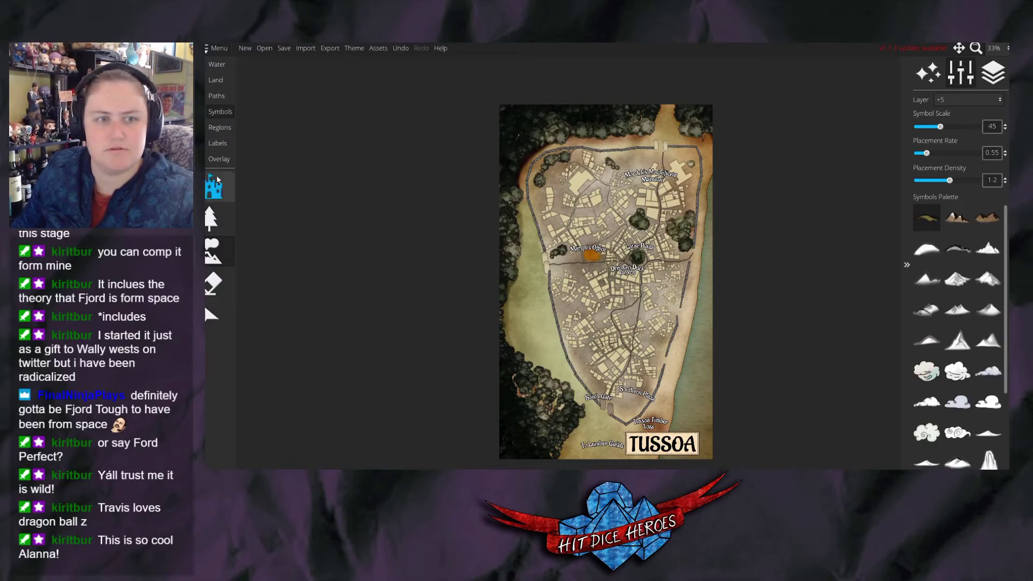
Draw a south-pointing arrow below the "To Lumber Guilds" label using a solid, fully opaque black path of width 10.
{"action": "left_click", "coordinate": [216, 96]}
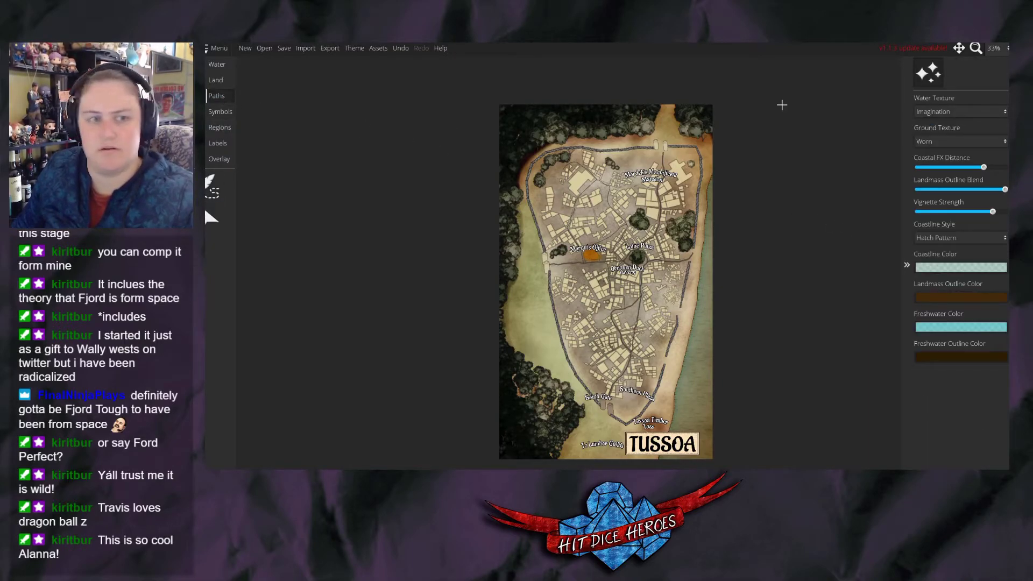
{"action": "left_click", "coordinate": [212, 186]}
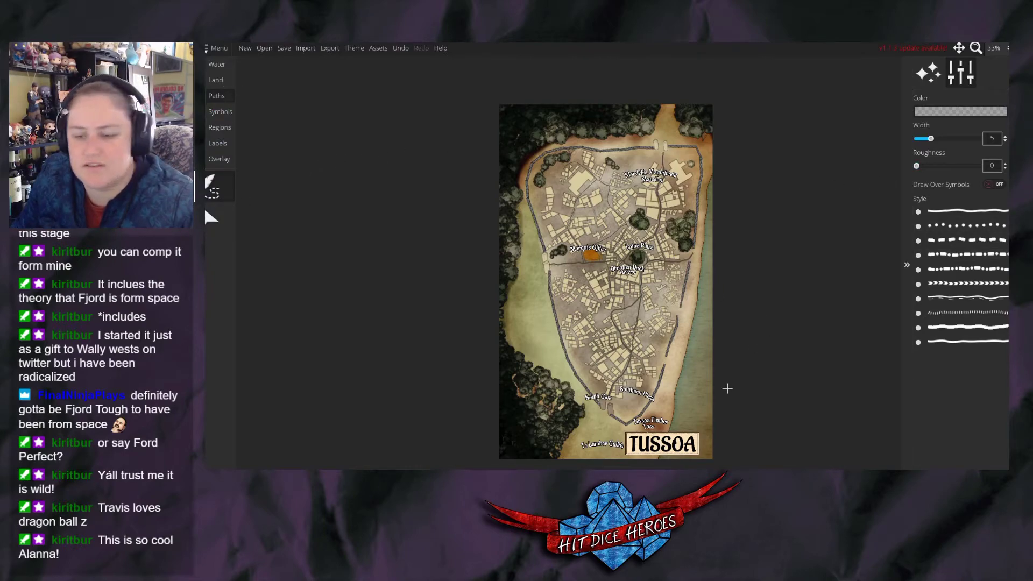
{"action": "left_click", "coordinate": [949, 211]}
{"action": "left_click", "coordinate": [940, 138]}
{"action": "left_click_drag", "start_coordinate": [939, 141], "coordinate": [953, 140]}
{"action": "left_click", "coordinate": [961, 111]}
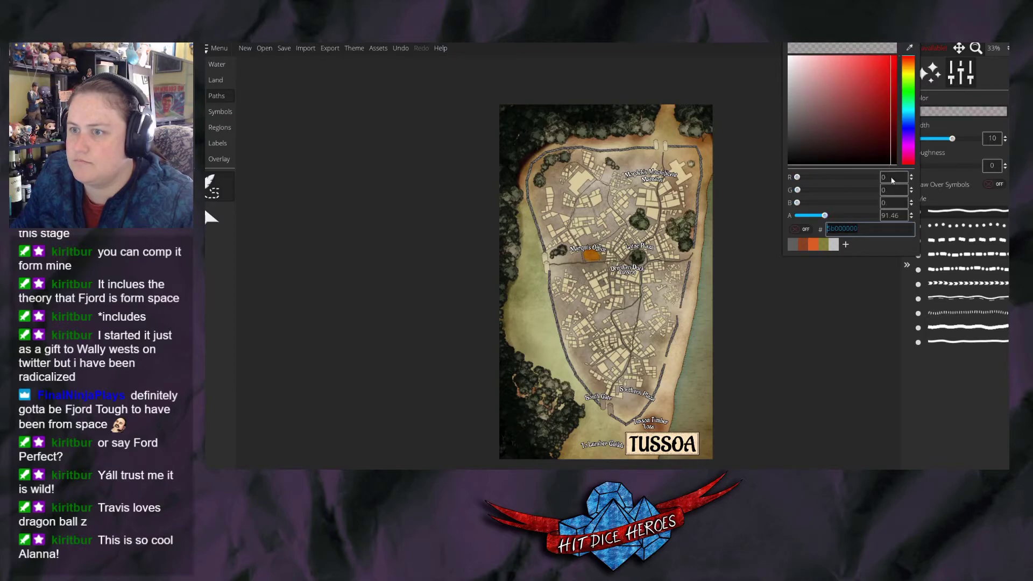
{"action": "left_click_drag", "start_coordinate": [824, 216], "coordinate": [876, 216]}
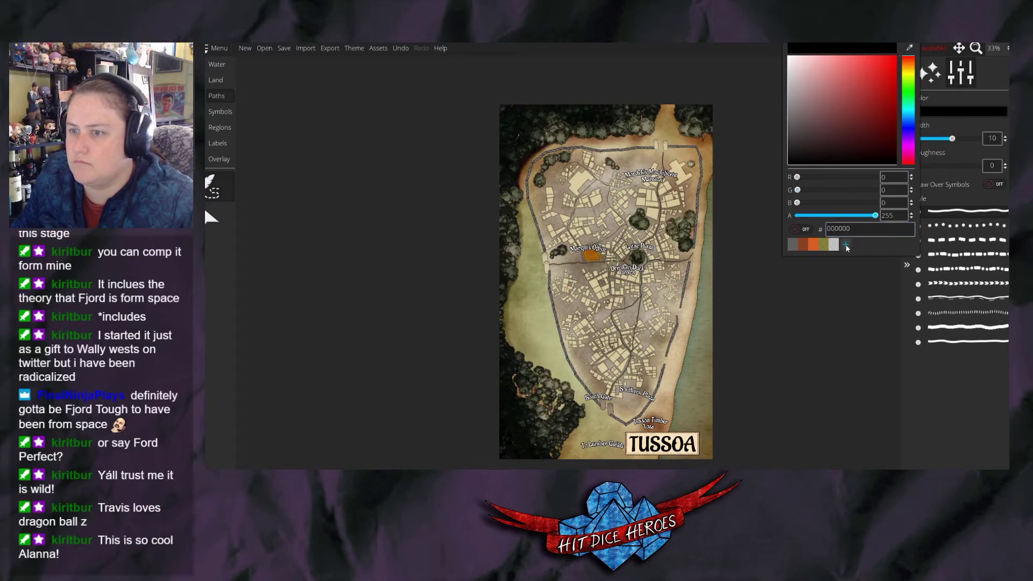
{"action": "left_click", "coordinate": [902, 388]}
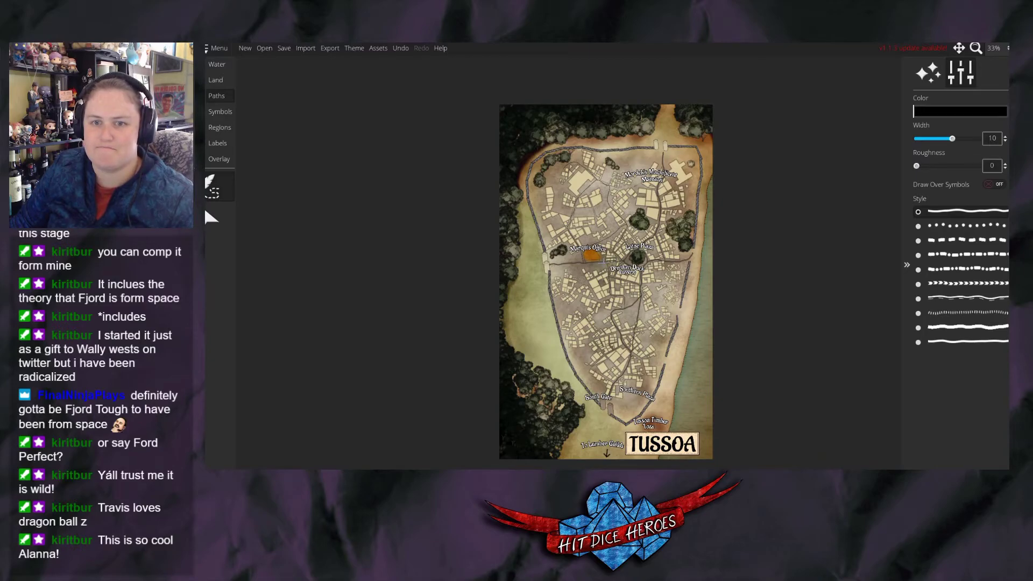
Select the west gate symbol and examine its layer and symbol settings for a way to recolor it.
{"action": "left_click", "coordinate": [227, 111]}
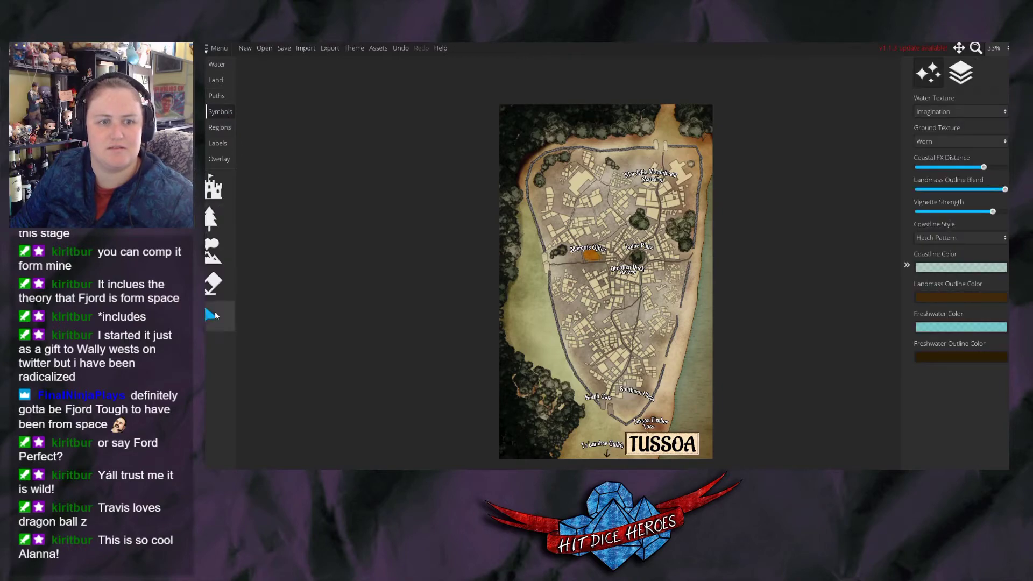
{"action": "left_click", "coordinate": [212, 315]}
{"action": "left_click", "coordinate": [545, 259]}
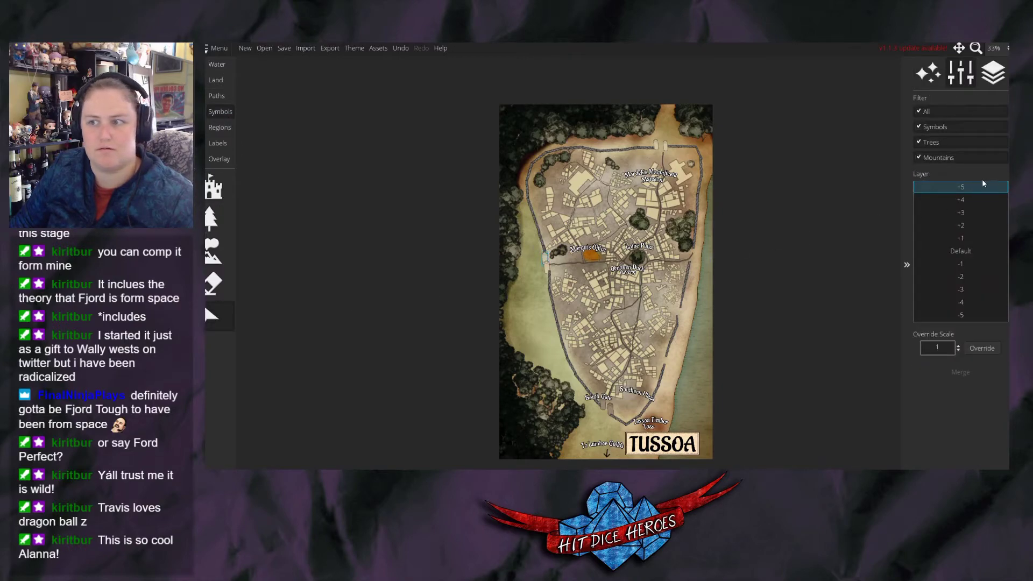
{"action": "left_click", "coordinate": [993, 73]}
{"action": "left_click", "coordinate": [942, 78]}
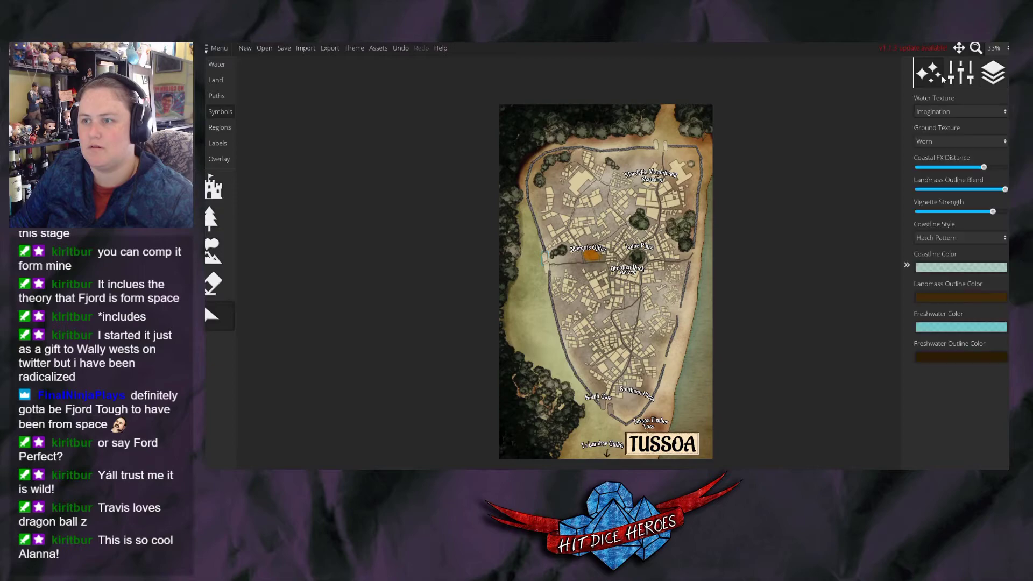
{"action": "left_click", "coordinate": [961, 73]}
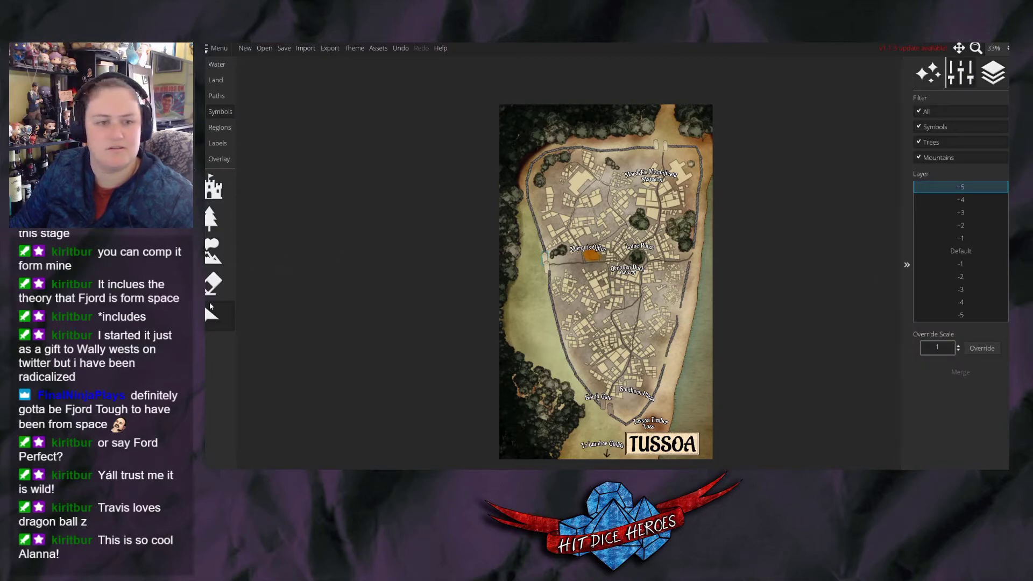
{"action": "left_click", "coordinate": [213, 188]}
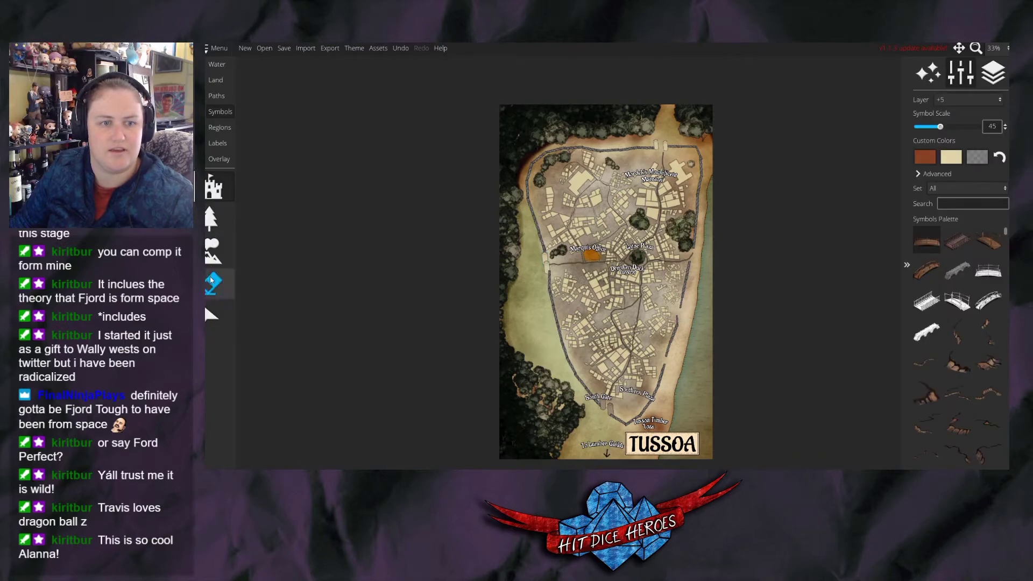
Paint the town's gate symbols dark gray with a new brush color 535353, limiting the land brush to symbols.
{"action": "left_click", "coordinate": [216, 80]}
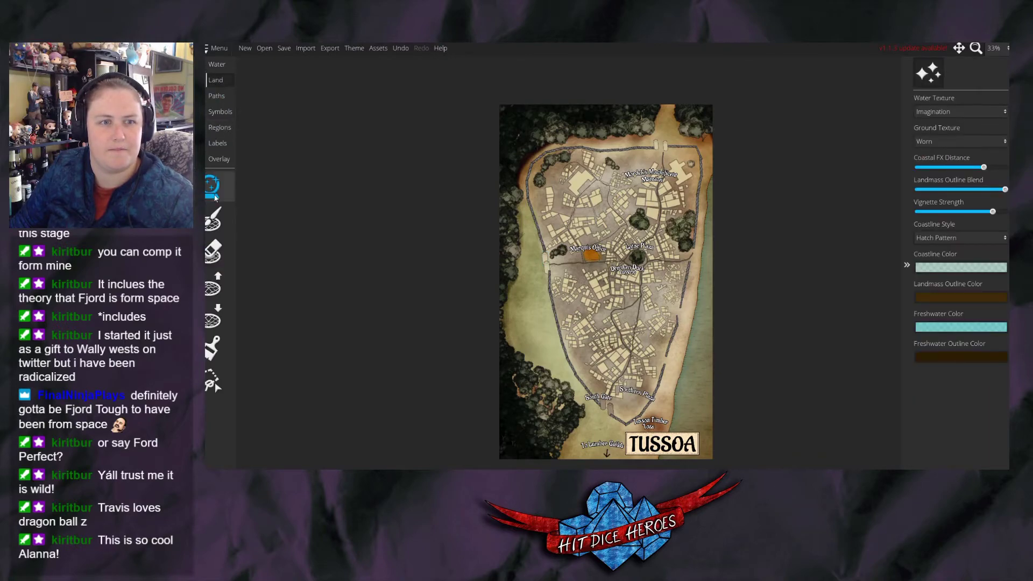
{"action": "left_click", "coordinate": [213, 348]}
{"action": "left_click", "coordinate": [913, 318]}
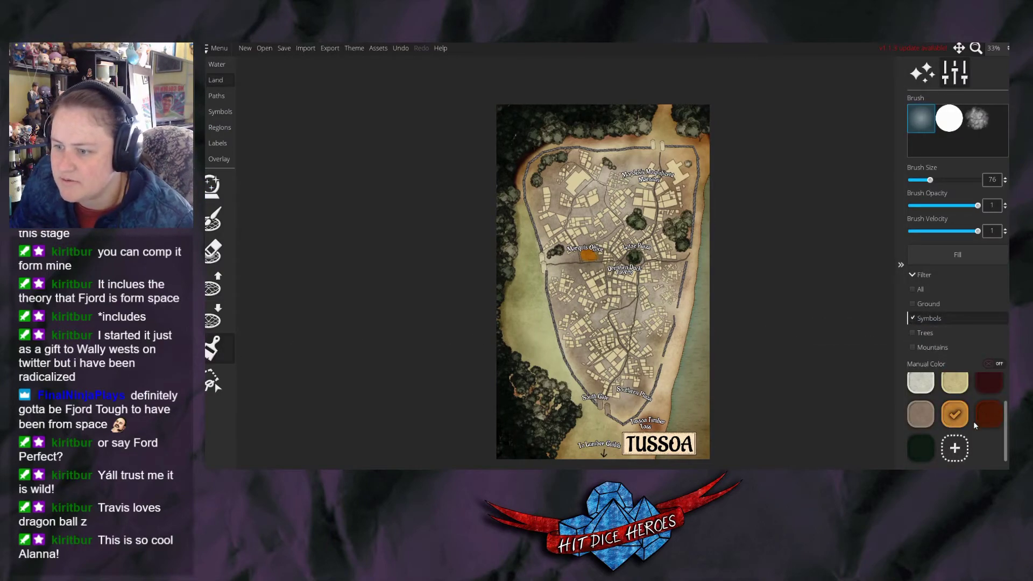
{"action": "left_click", "coordinate": [928, 423]}
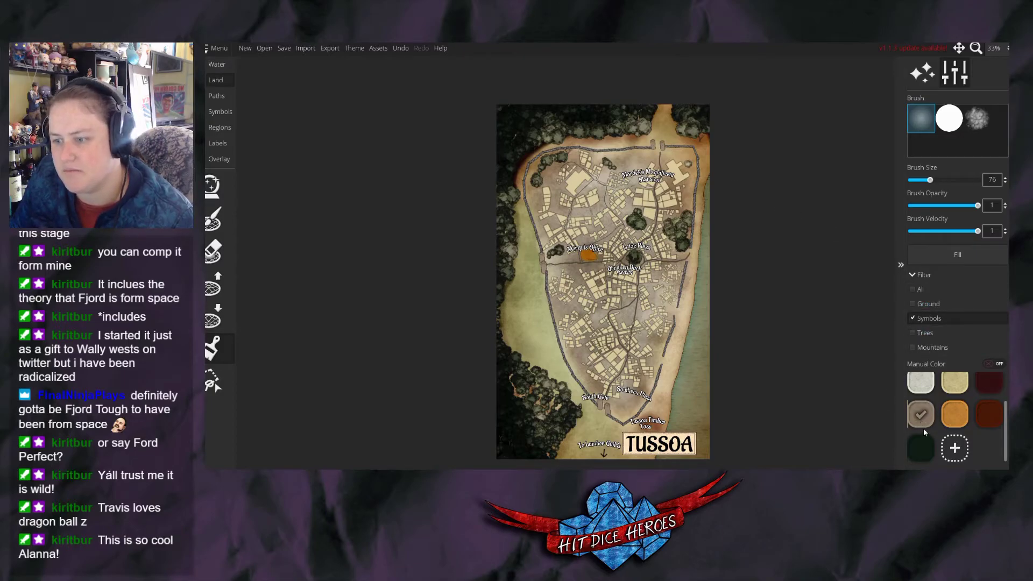
{"action": "left_click", "coordinate": [954, 447]}
{"action": "left_click_drag", "start_coordinate": [591, 266], "coordinate": [539, 228]}
{"action": "left_click", "coordinate": [662, 328]}
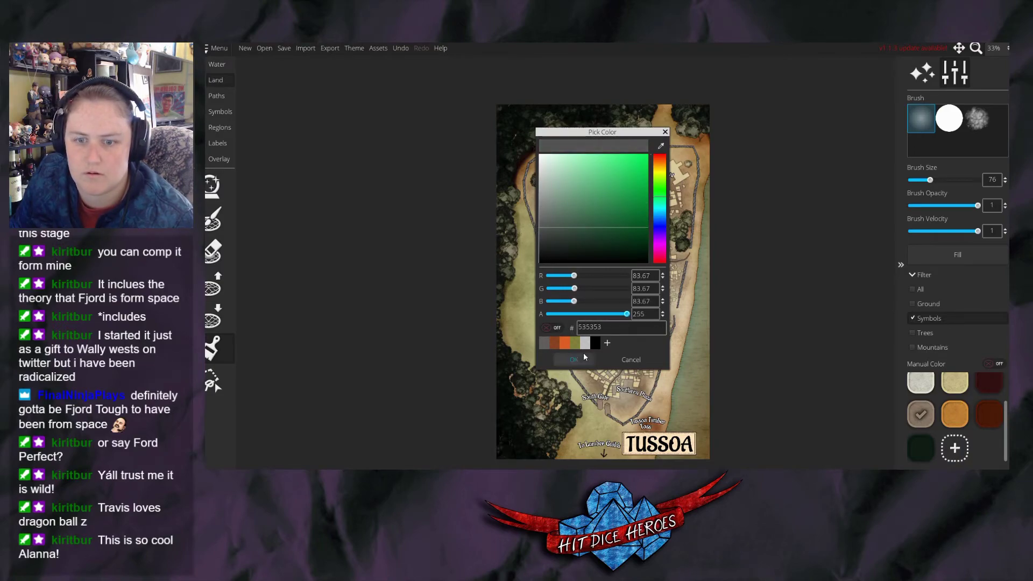
{"action": "left_click", "coordinate": [575, 359]}
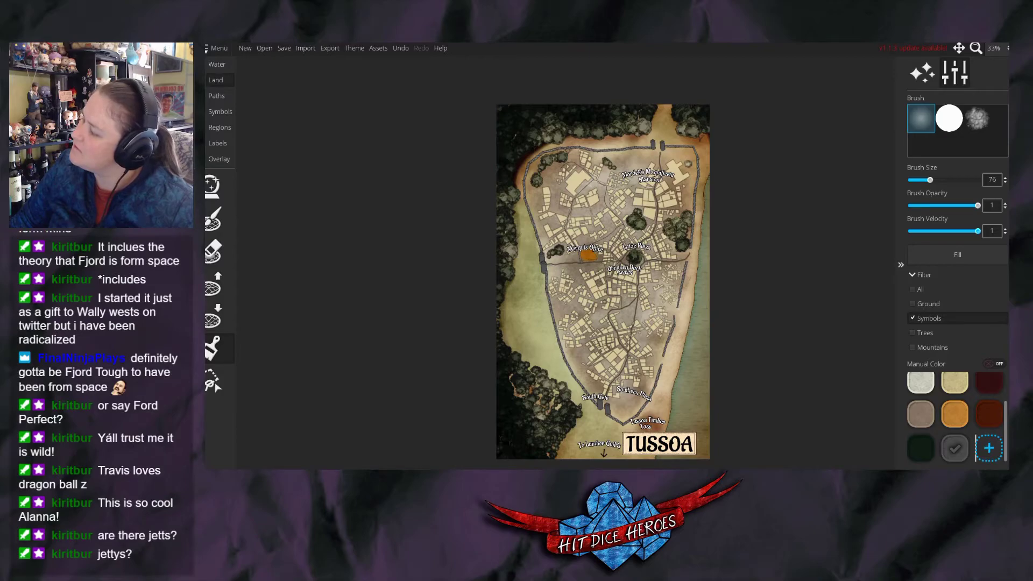
Place the mermaid symbol at scale 100 in the water beside the TUSSOA title.
{"action": "left_click", "coordinate": [209, 112]}
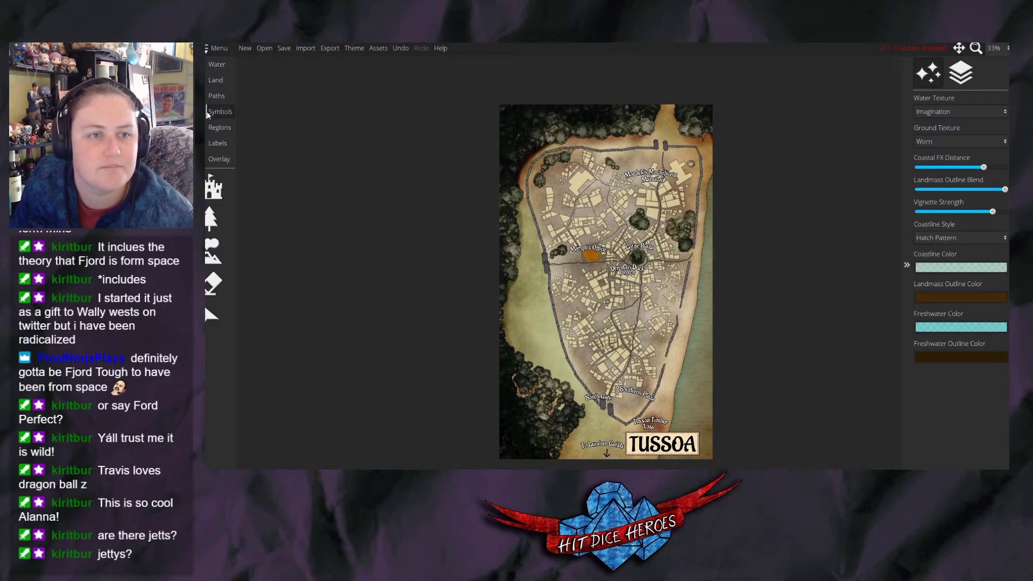
{"action": "left_click", "coordinate": [954, 80]}
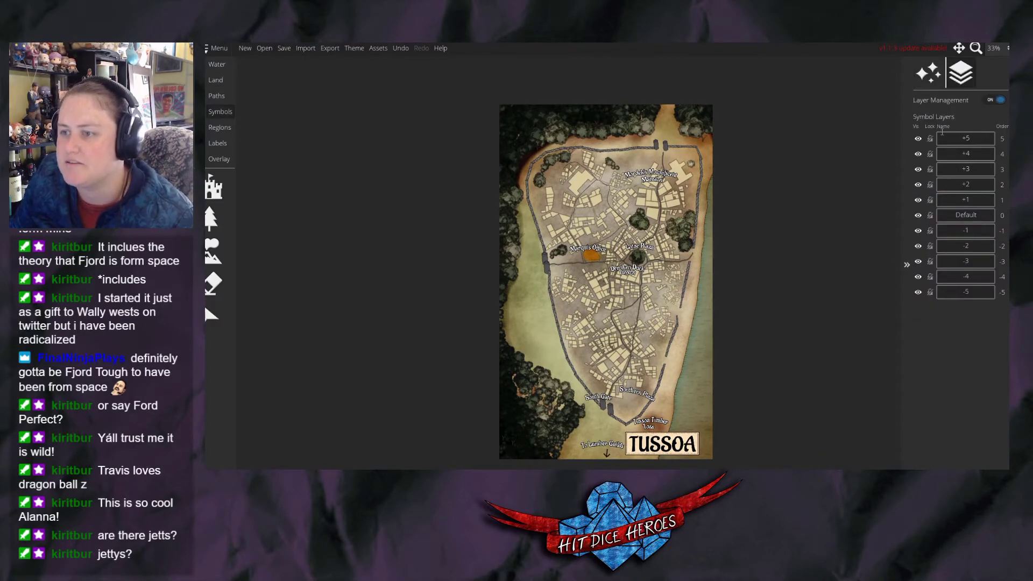
{"action": "left_click", "coordinate": [928, 73]}
{"action": "left_click", "coordinate": [214, 188]}
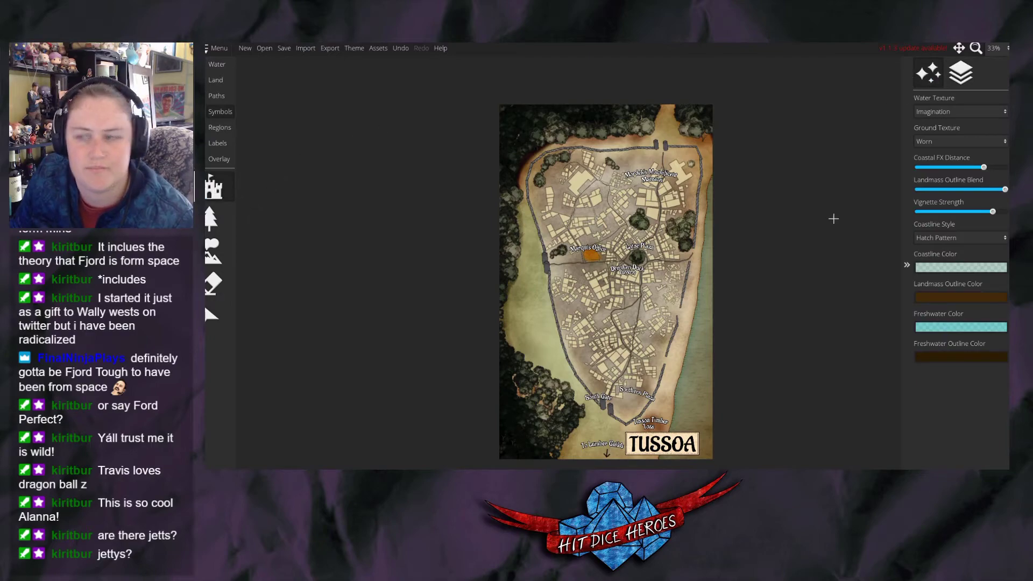
{"action": "scroll", "coordinate": [957, 279], "scroll_direction": "up", "scroll_amount": 3}
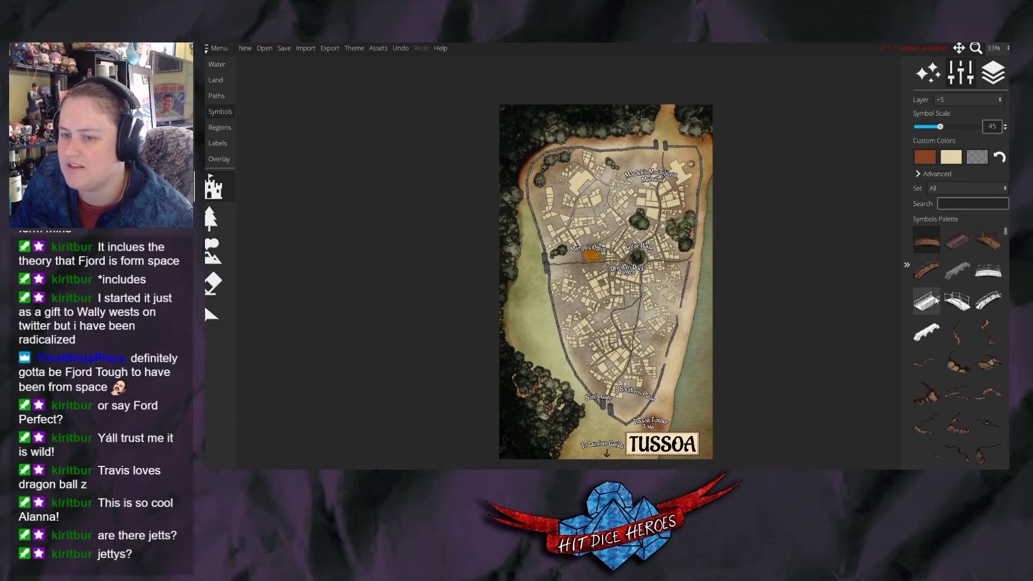
{"action": "scroll", "coordinate": [952, 293], "scroll_direction": "down", "scroll_amount": 4}
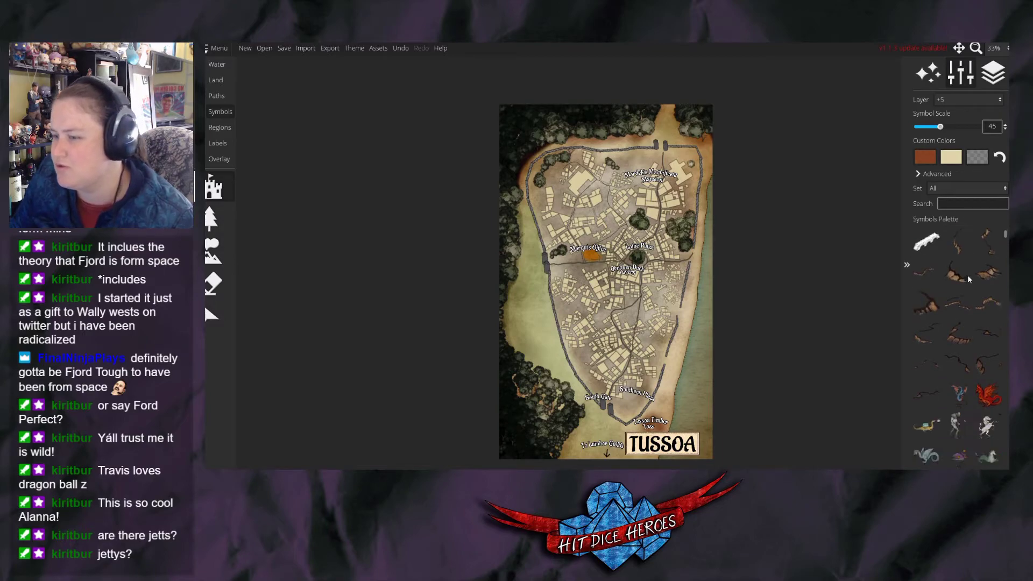
{"action": "scroll", "coordinate": [963, 290], "scroll_direction": "down", "scroll_amount": 4}
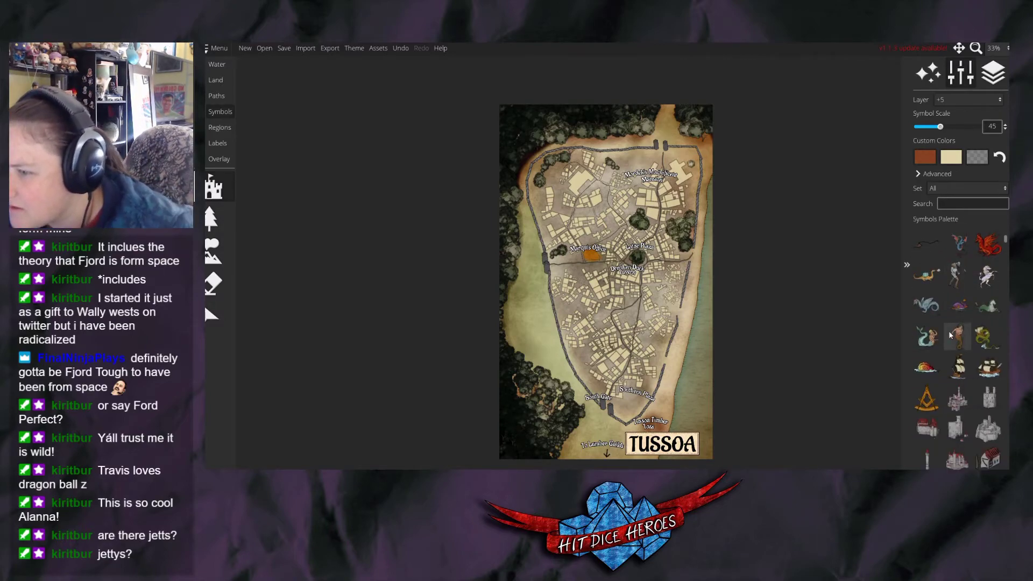
{"action": "left_click", "coordinate": [927, 337]}
{"action": "scroll", "coordinate": [667, 398], "scroll_direction": "up", "scroll_amount": 5}
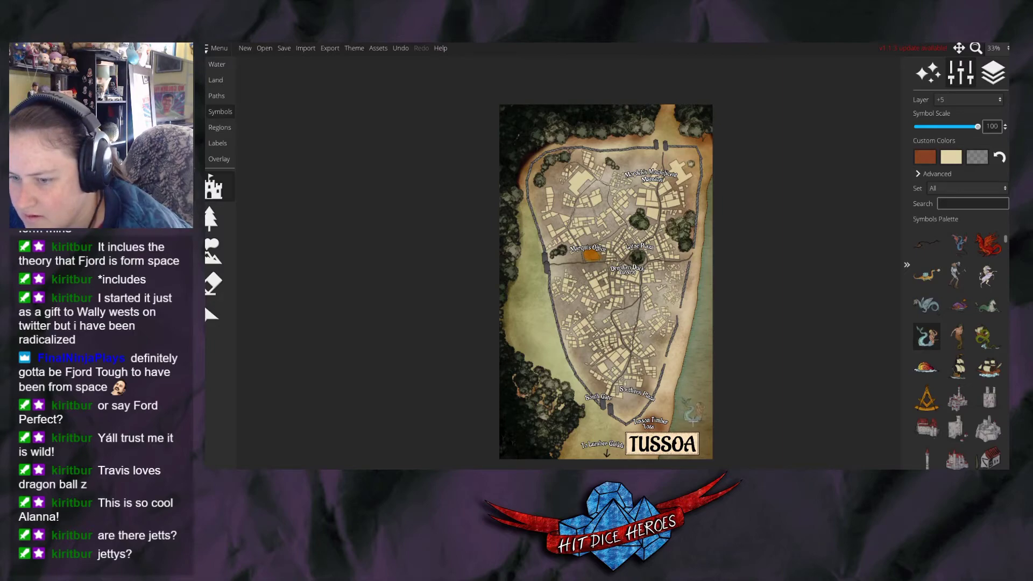
{"action": "left_click", "coordinate": [690, 419]}
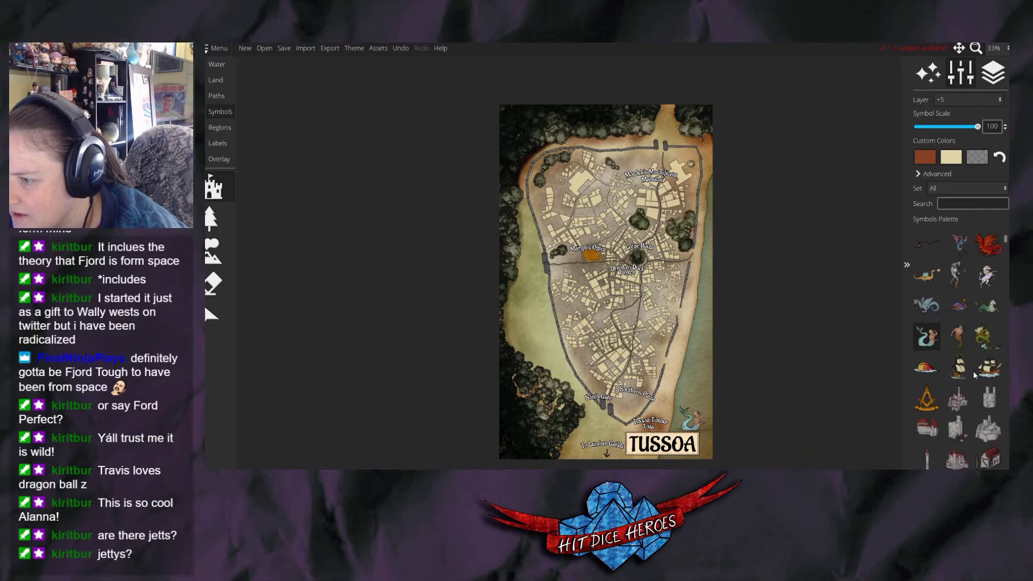
Try several compass symbols and place the black compass rose at scale 100 on the grass west of the town wall.
{"action": "scroll", "coordinate": [975, 372], "scroll_direction": "down", "scroll_amount": 2}
{"action": "left_click", "coordinate": [927, 338]}
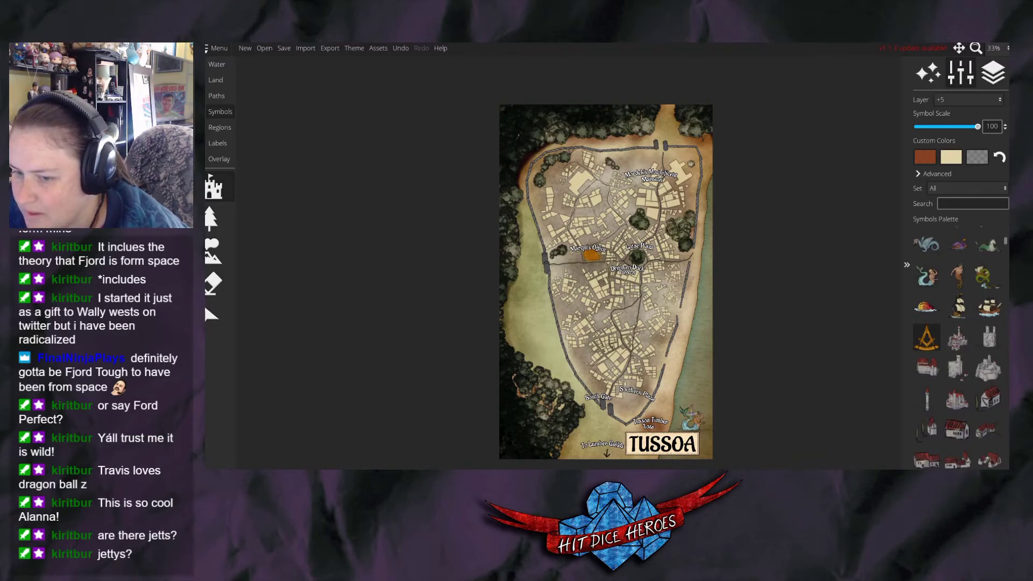
{"action": "scroll", "coordinate": [952, 419], "scroll_direction": "down", "scroll_amount": 7}
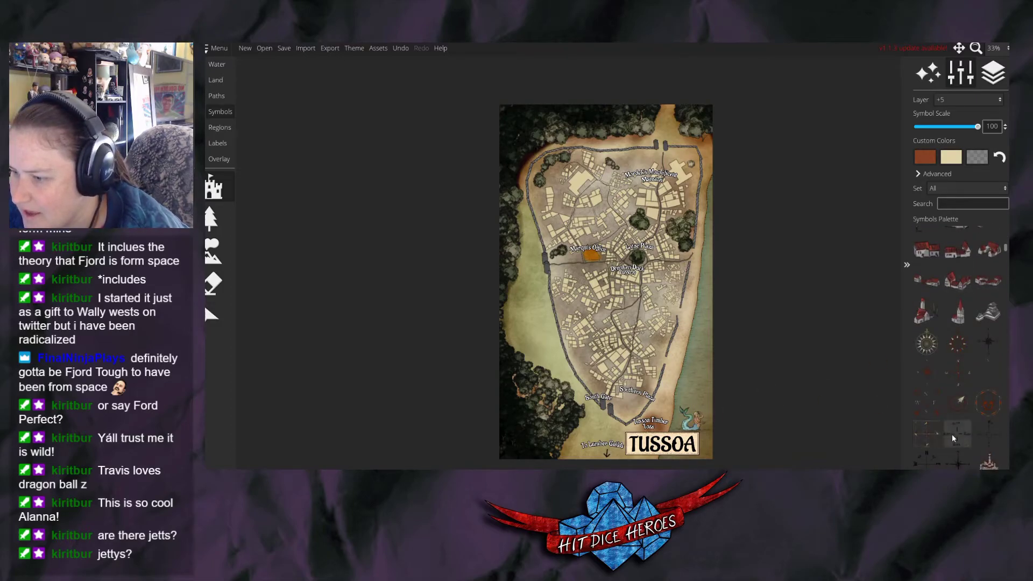
{"action": "left_click", "coordinate": [927, 403]}
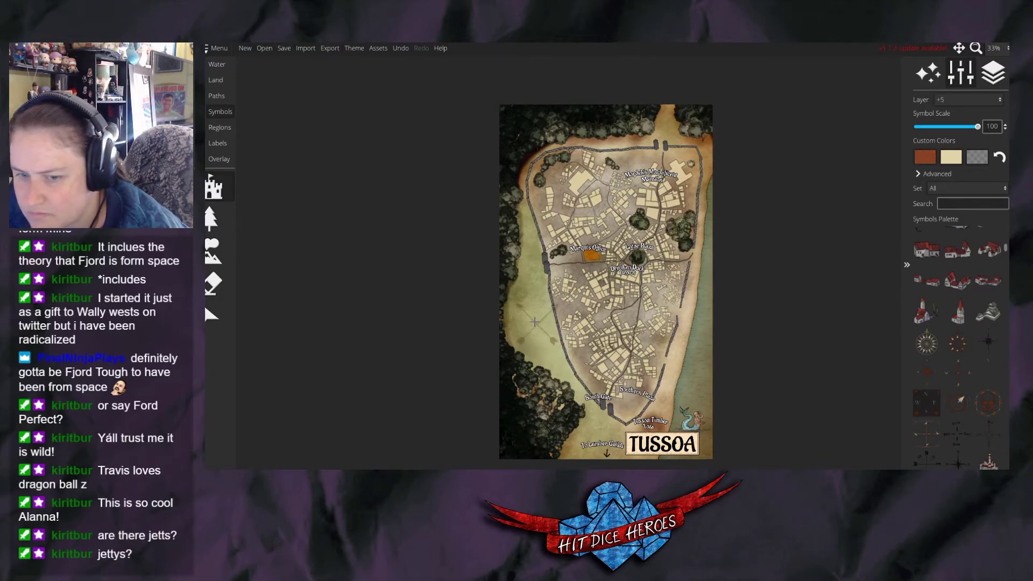
{"action": "left_click", "coordinate": [927, 371]}
{"action": "left_click", "coordinate": [979, 347]}
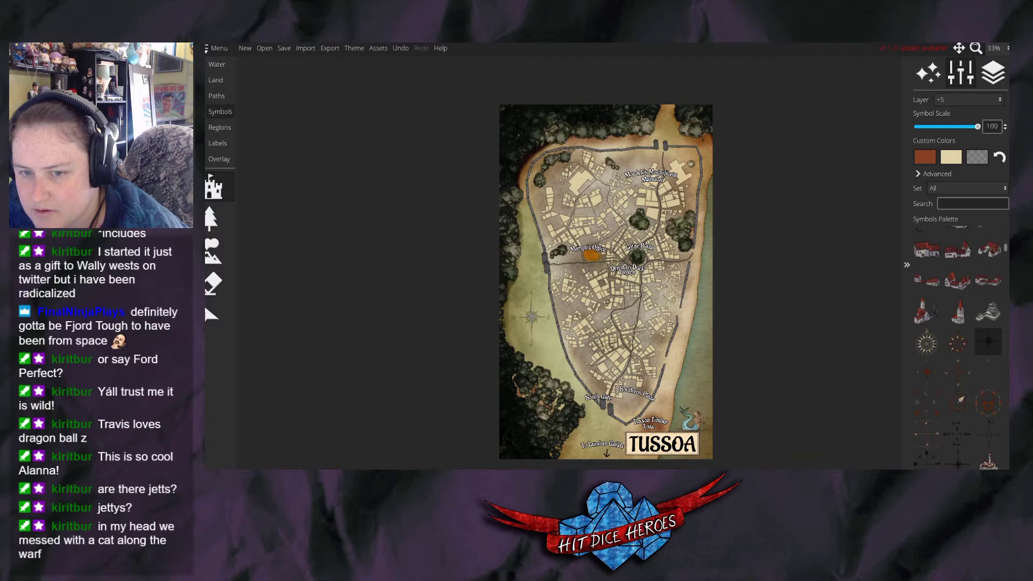
{"action": "left_click", "coordinate": [527, 317]}
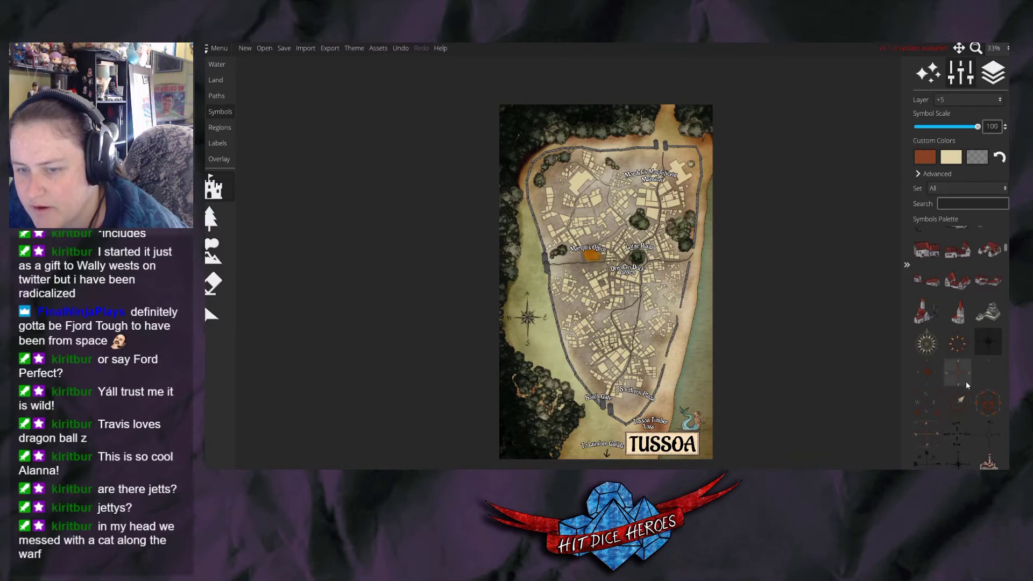
Browse the symbol palette for a shape that can serve as a jetty and preview the white field symbol over the water.
{"action": "scroll", "coordinate": [967, 387], "scroll_direction": "down", "scroll_amount": 4}
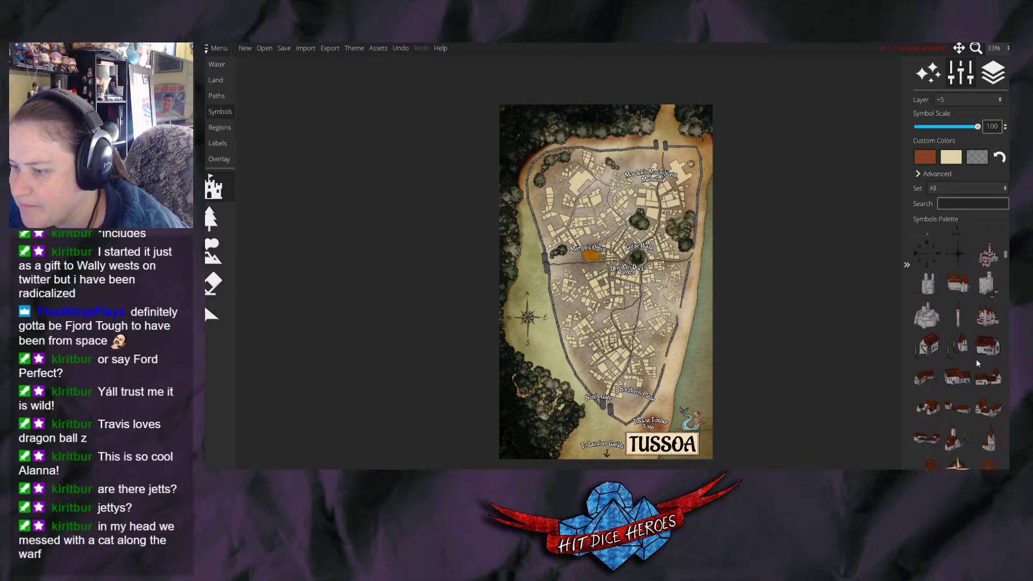
{"action": "scroll", "coordinate": [978, 364], "scroll_direction": "down", "scroll_amount": 1}
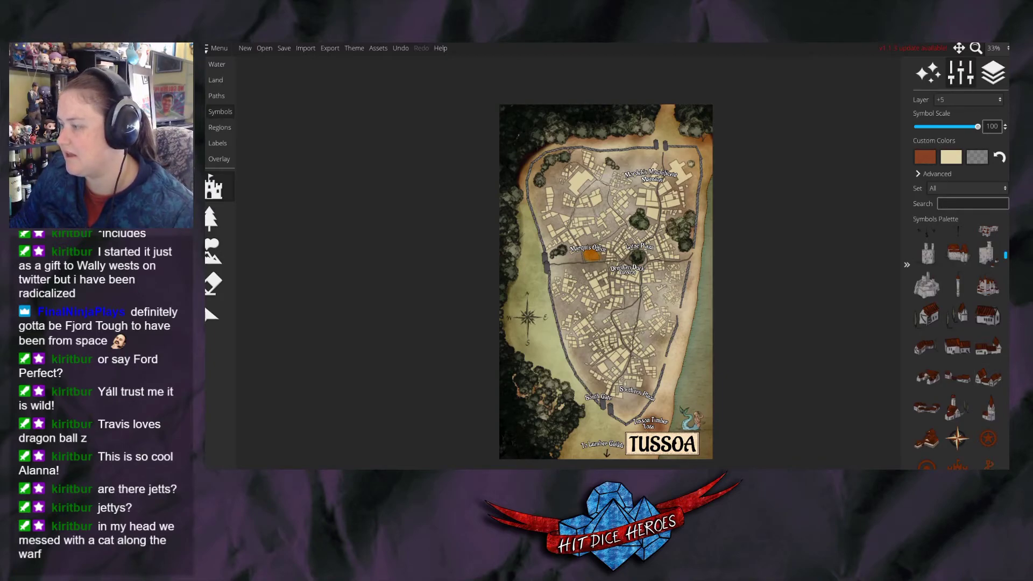
{"action": "scroll", "coordinate": [976, 377], "scroll_direction": "down", "scroll_amount": 6}
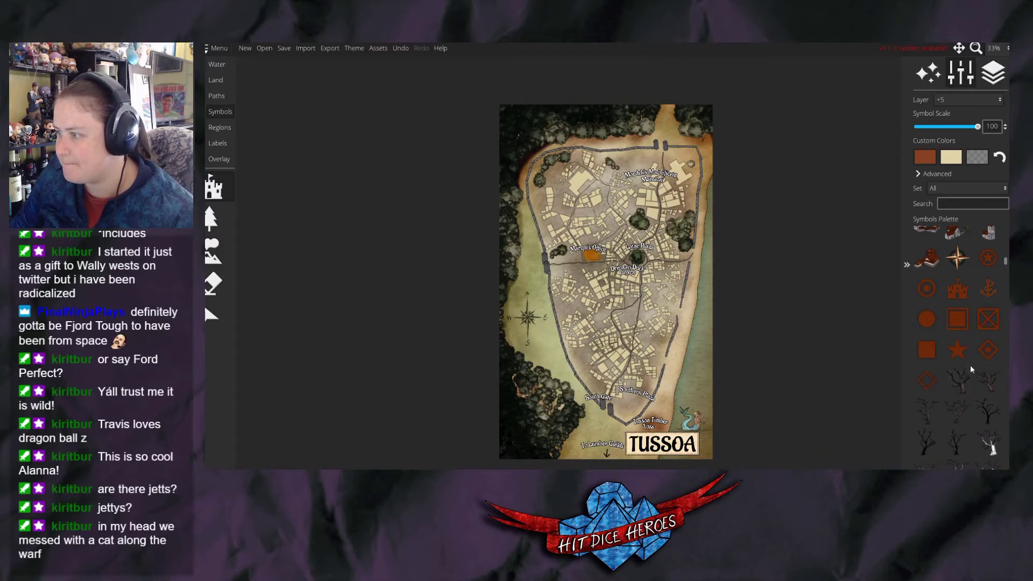
{"action": "scroll", "coordinate": [975, 393], "scroll_direction": "down", "scroll_amount": 7}
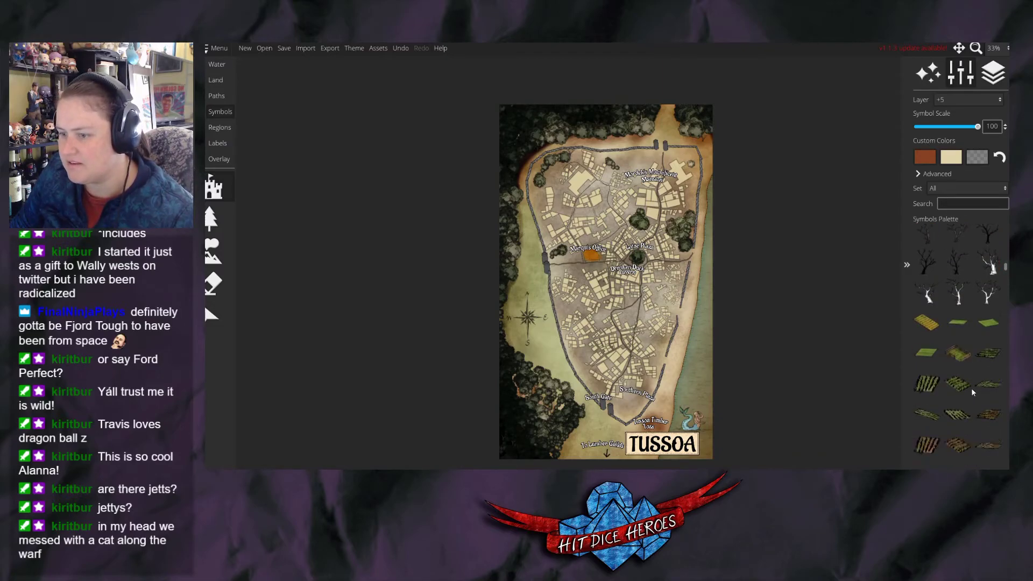
{"action": "scroll", "coordinate": [972, 392], "scroll_direction": "down", "scroll_amount": 4}
{"action": "left_click", "coordinate": [926, 418]}
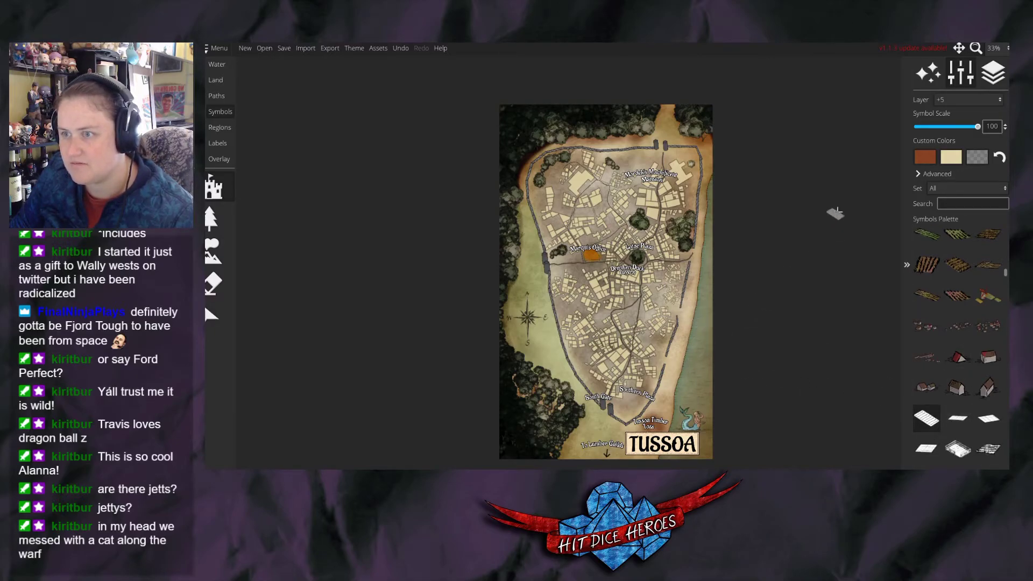
{"action": "scroll", "coordinate": [693, 371], "scroll_direction": "down", "scroll_amount": 3}
{"action": "scroll", "coordinate": [684, 378], "scroll_direction": "down", "scroll_amount": 1}
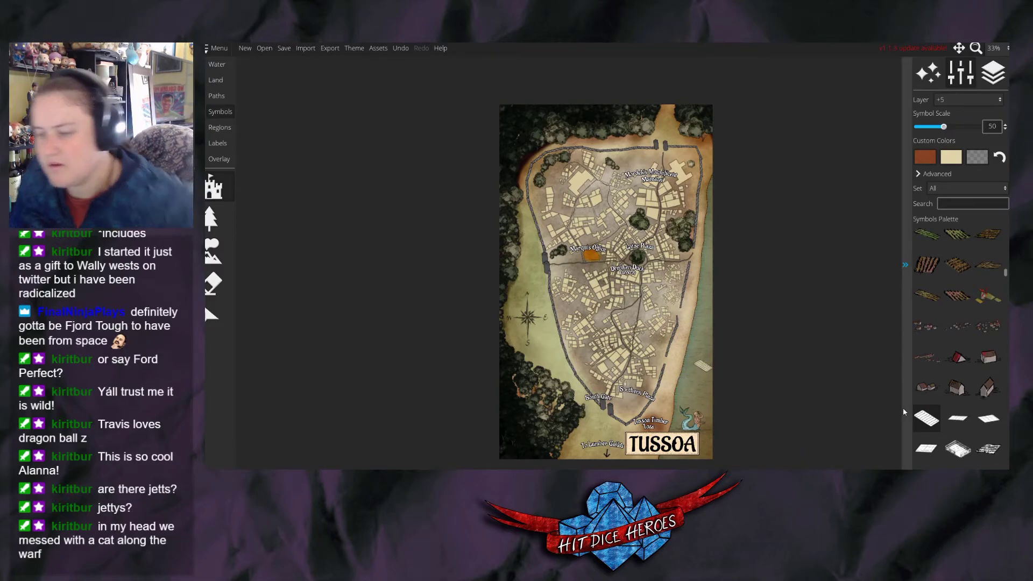
Place six jetties along the eastern shoreline using the narrow flat white field symbol.
{"action": "left_click", "coordinate": [958, 418]}
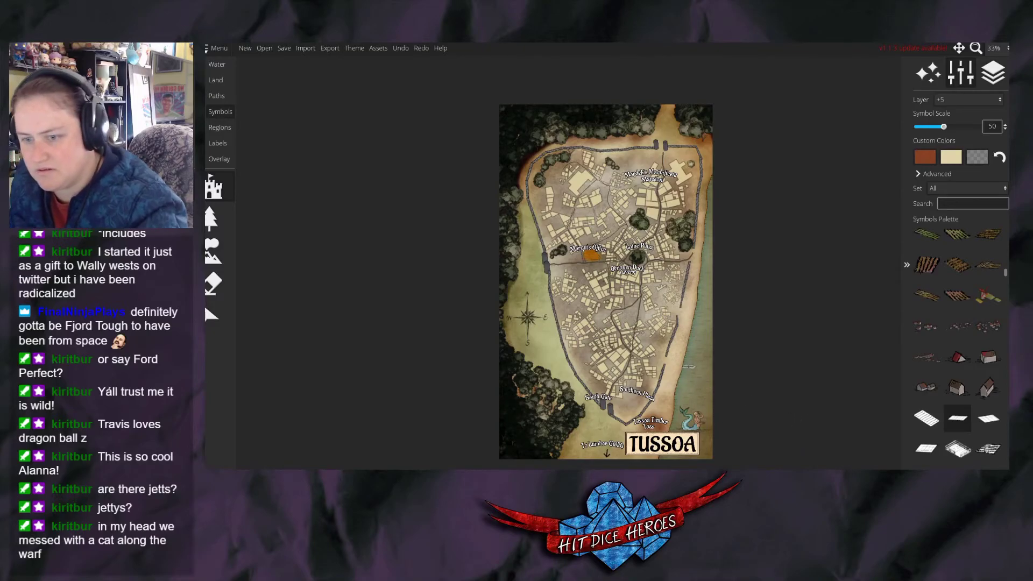
{"action": "scroll", "coordinate": [682, 372], "scroll_direction": "up", "scroll_amount": 5}
{"action": "scroll", "coordinate": [682, 373], "scroll_direction": "down", "scroll_amount": 2}
{"action": "left_click", "coordinate": [677, 384]}
{"action": "left_click", "coordinate": [689, 334]}
{"action": "left_click", "coordinate": [699, 279]}
{"action": "left_click", "coordinate": [709, 218]}
{"action": "left_click", "coordinate": [728, 159]}
{"action": "left_click", "coordinate": [737, 82]}
{"action": "scroll", "coordinate": [743, 236], "scroll_direction": "down", "scroll_amount": 2}
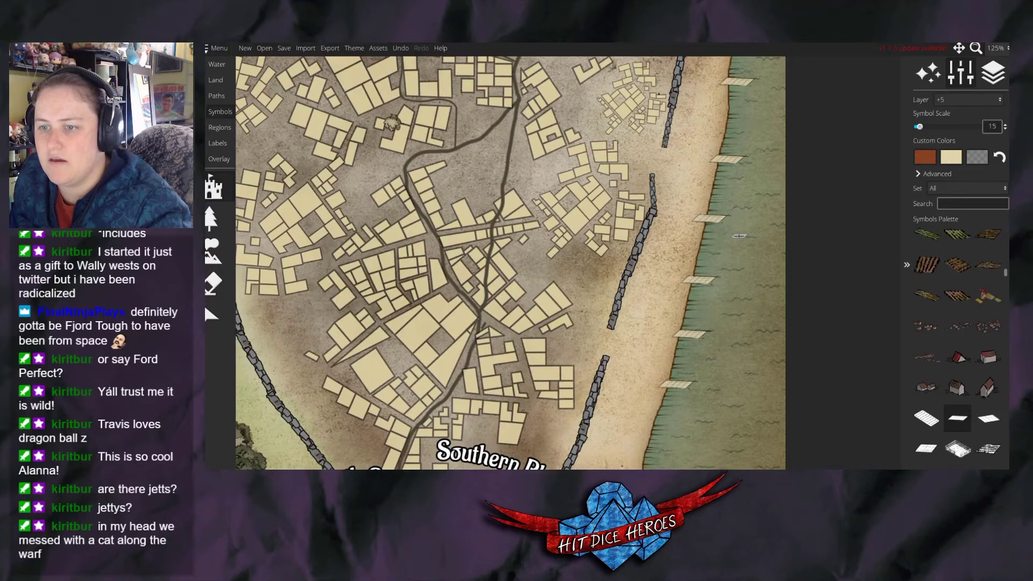
Add a longer jetty at symbol scale 30 on the shore just north of the mermaid.
{"action": "scroll", "coordinate": [739, 236], "scroll_direction": "up", "scroll_amount": 3}
{"action": "scroll", "coordinate": [739, 236], "scroll_direction": "up", "scroll_amount": 3}
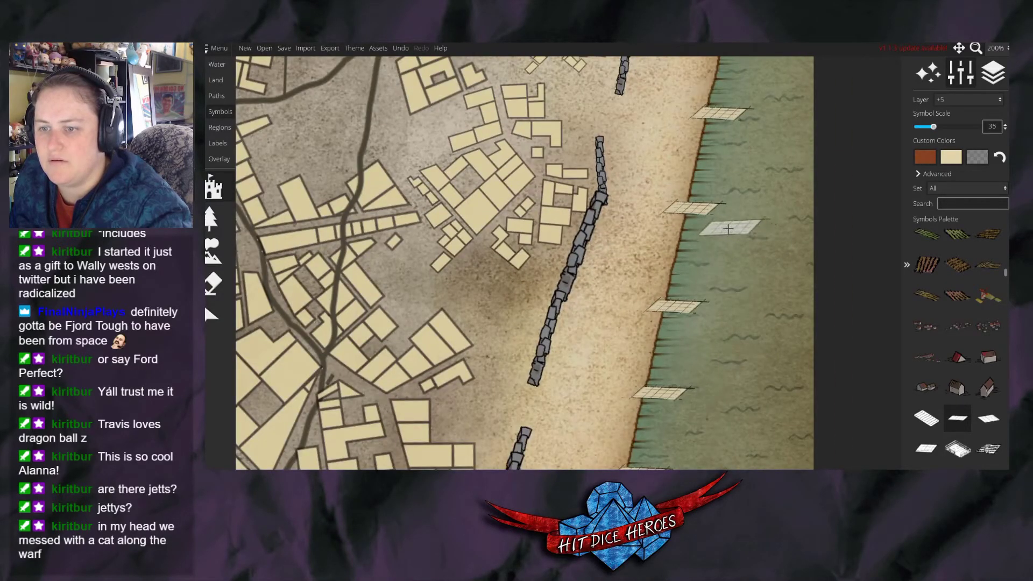
{"action": "scroll", "coordinate": [727, 229], "scroll_direction": "down", "scroll_amount": 3}
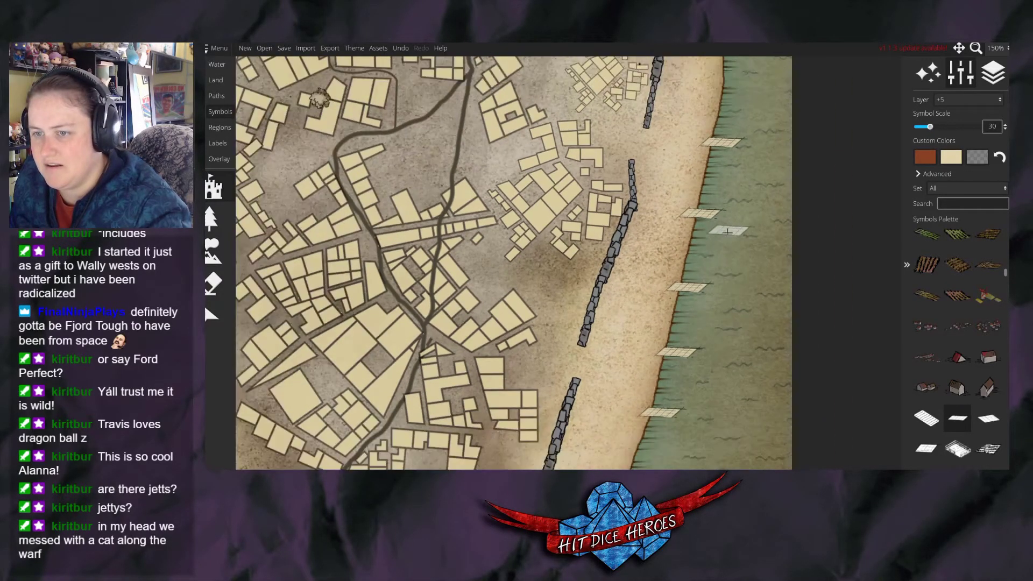
{"action": "key", "text": "ctrl+z"}
{"action": "left_click_drag", "start_coordinate": [736, 372], "coordinate": [789, 176]}
{"action": "left_click", "coordinate": [698, 261]}
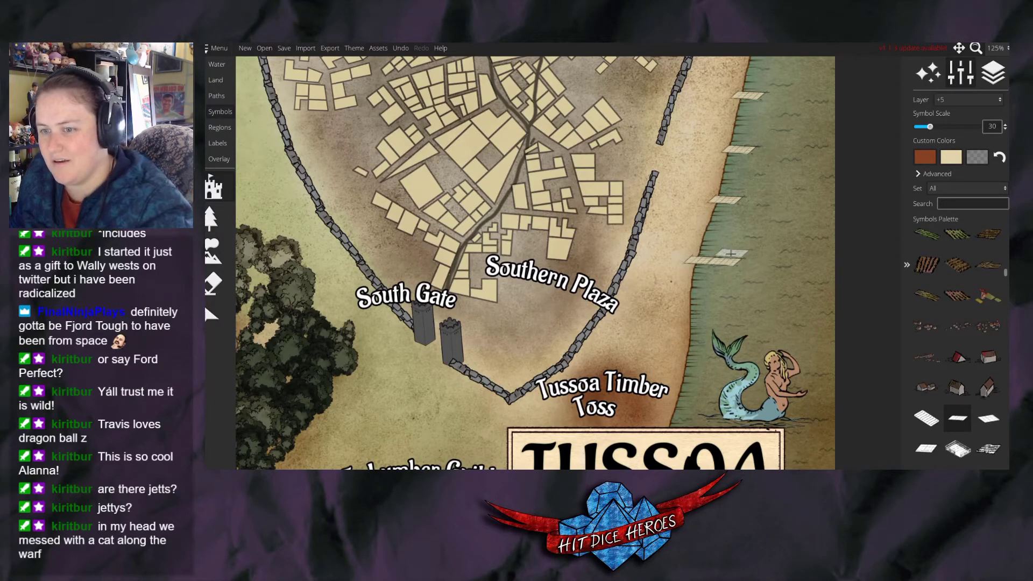
Rotate the jetty symbol and add angled end pieces to the four southernmost jetties, reducing the scale to 25 for the fourth.
{"action": "scroll", "coordinate": [734, 261], "scroll_direction": "down", "scroll_amount": 5}
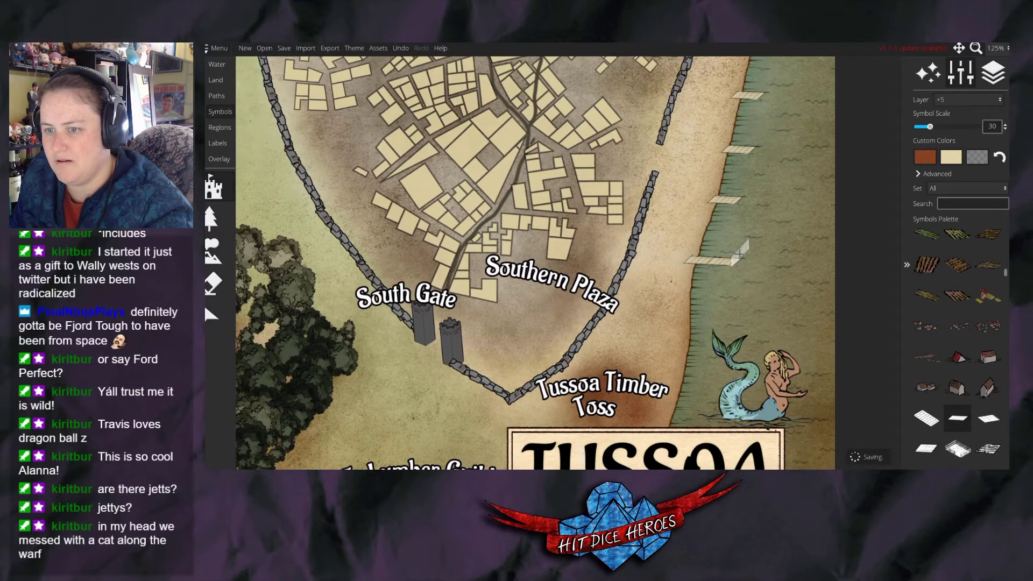
{"action": "left_click", "coordinate": [740, 253]}
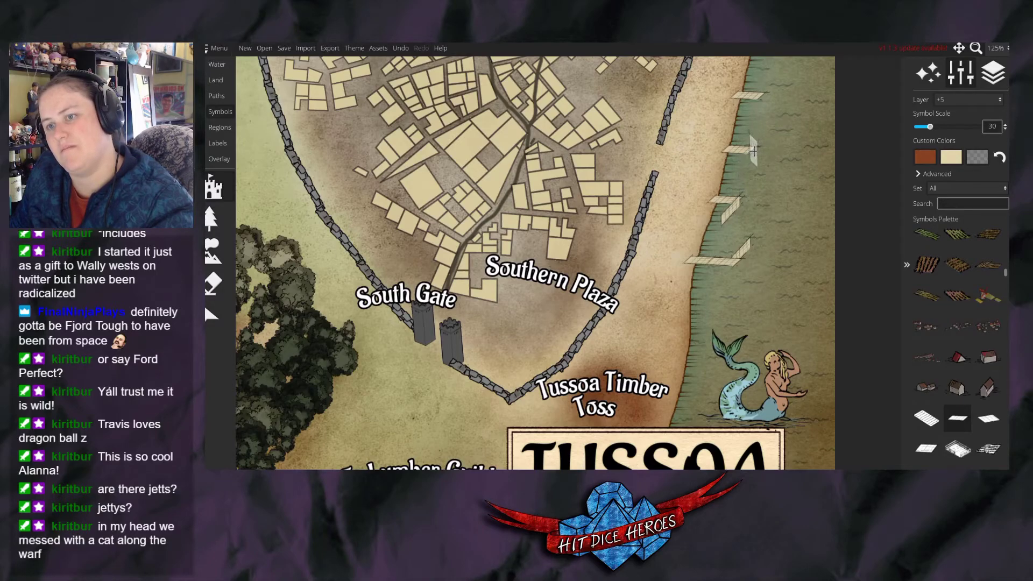
{"action": "left_click", "coordinate": [754, 152]}
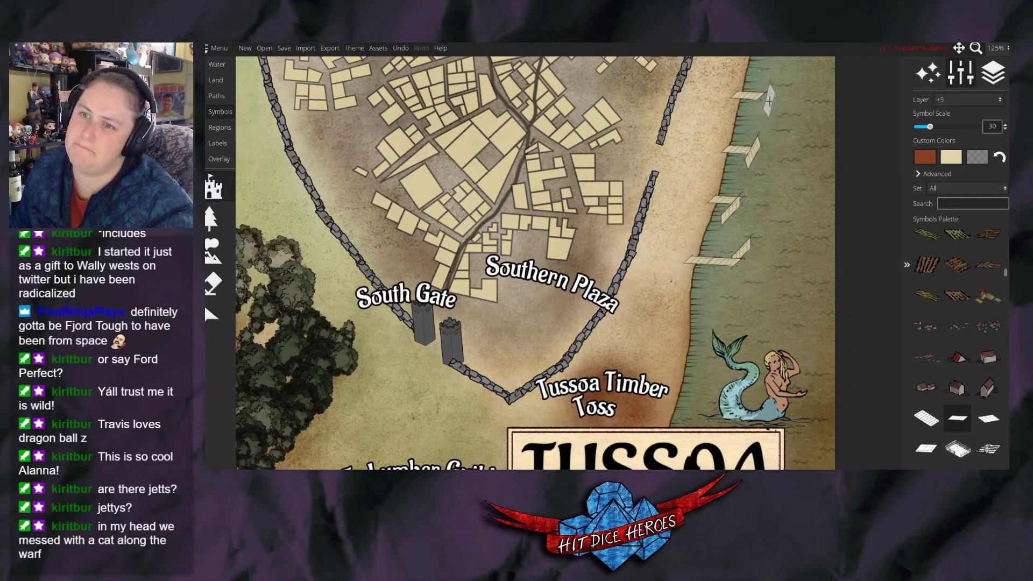
{"action": "scroll", "coordinate": [773, 102], "scroll_direction": "down", "scroll_amount": 4}
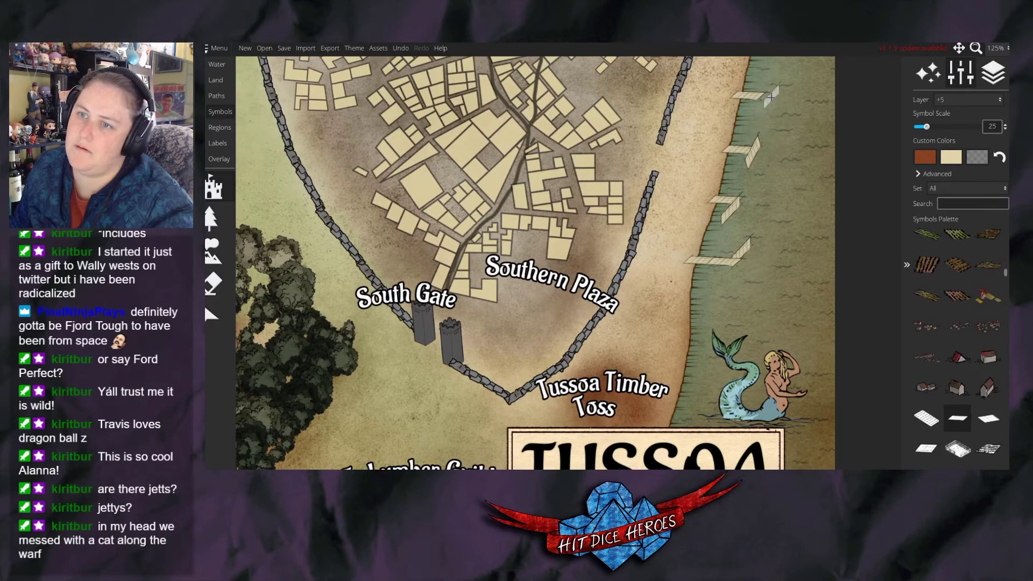
{"action": "left_click_drag", "start_coordinate": [769, 94], "coordinate": [789, 275]}
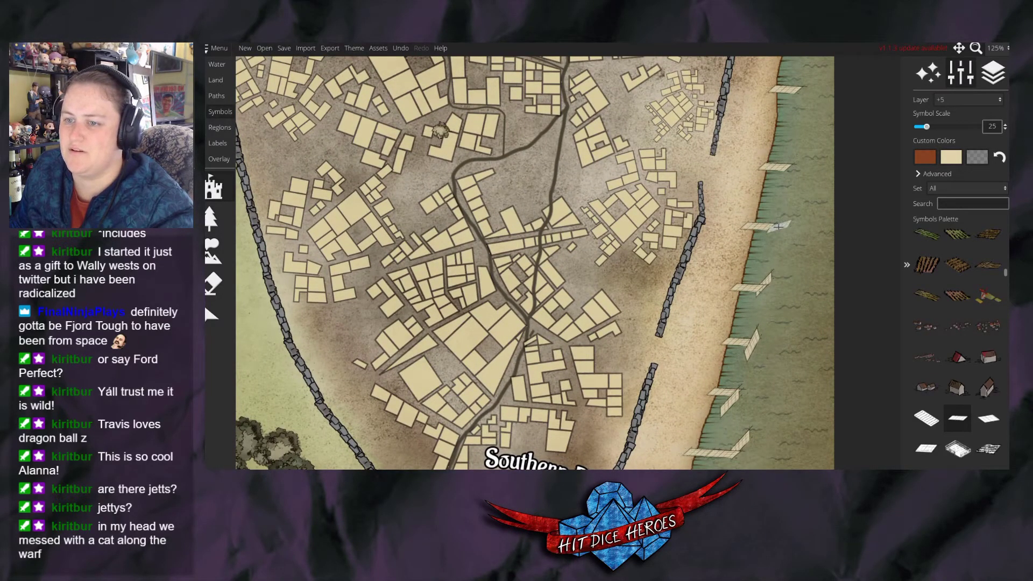
Lengthen the fifth jetty from the south farther into the water and add an angled end piece at scale 35.
{"action": "scroll", "coordinate": [778, 226], "scroll_direction": "up", "scroll_amount": 1}
{"action": "left_click", "coordinate": [778, 228]}
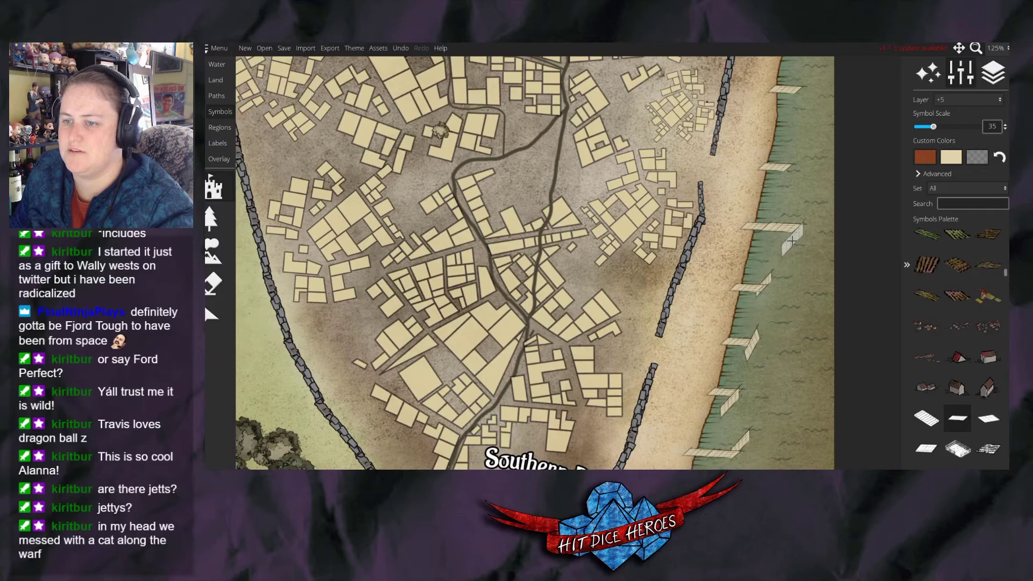
{"action": "left_click", "coordinate": [792, 244]}
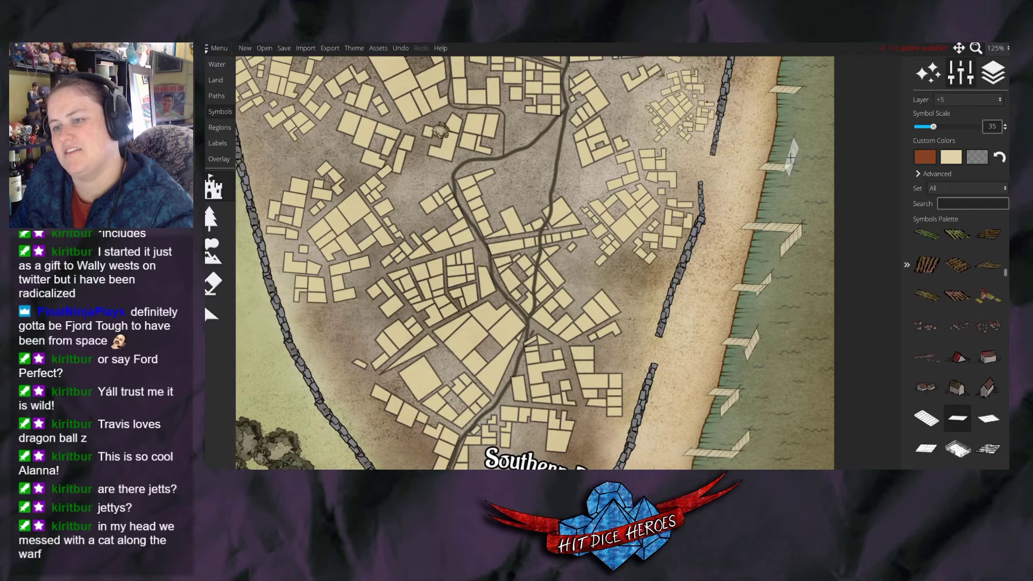
Check the neighbouring palette symbols for another jetty piece and reselect the narrow flat field symbol.
{"action": "scroll", "coordinate": [937, 371], "scroll_direction": "down", "scroll_amount": 2}
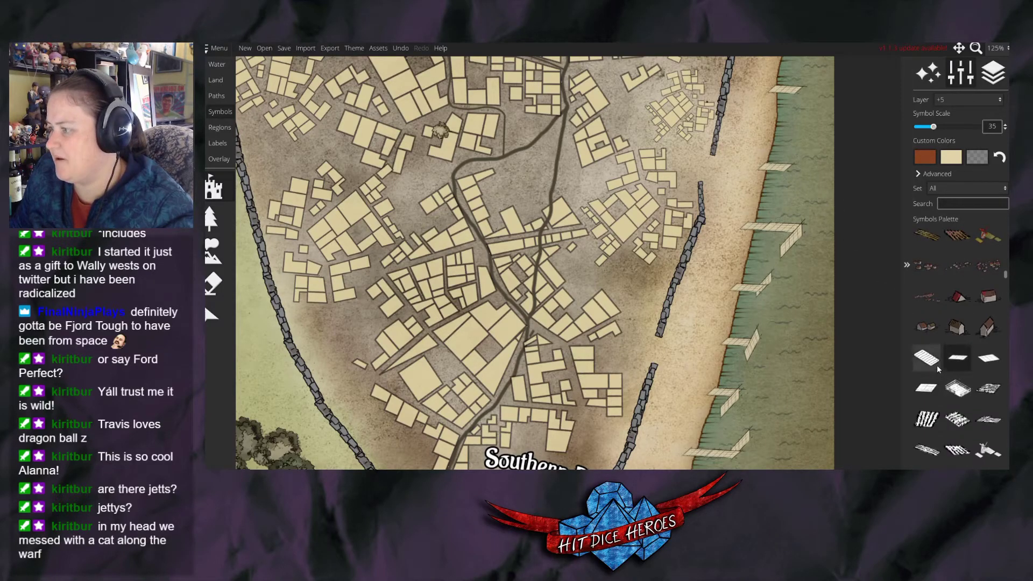
{"action": "scroll", "coordinate": [938, 370], "scroll_direction": "down", "scroll_amount": 3}
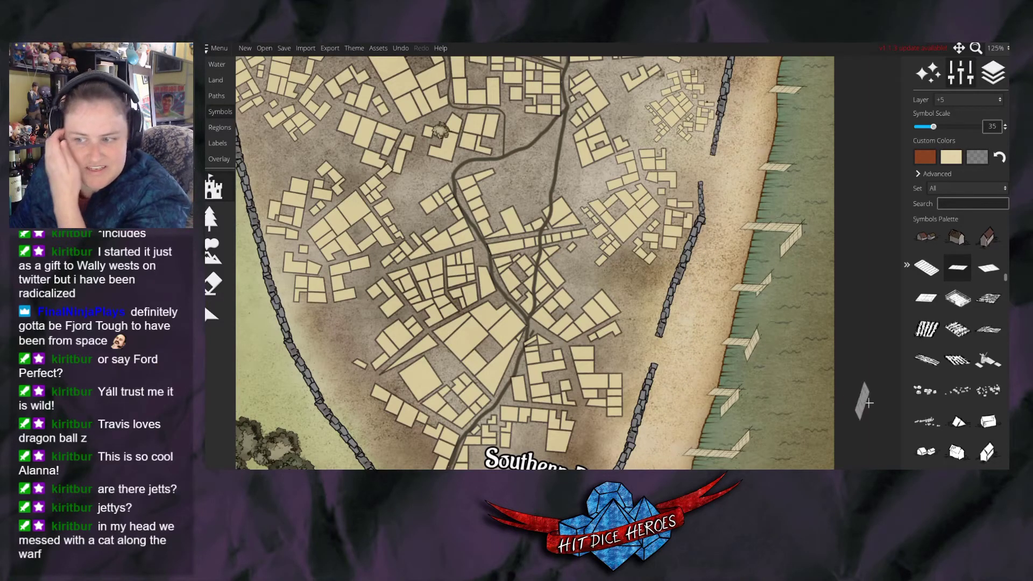
{"action": "scroll", "coordinate": [961, 353], "scroll_direction": "up", "scroll_amount": 3}
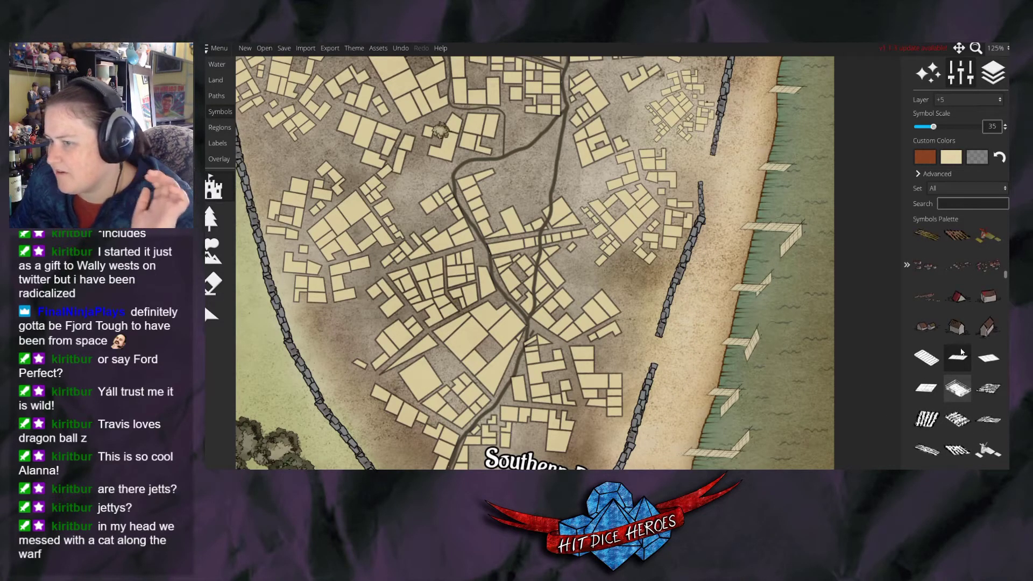
{"action": "left_click", "coordinate": [961, 353]}
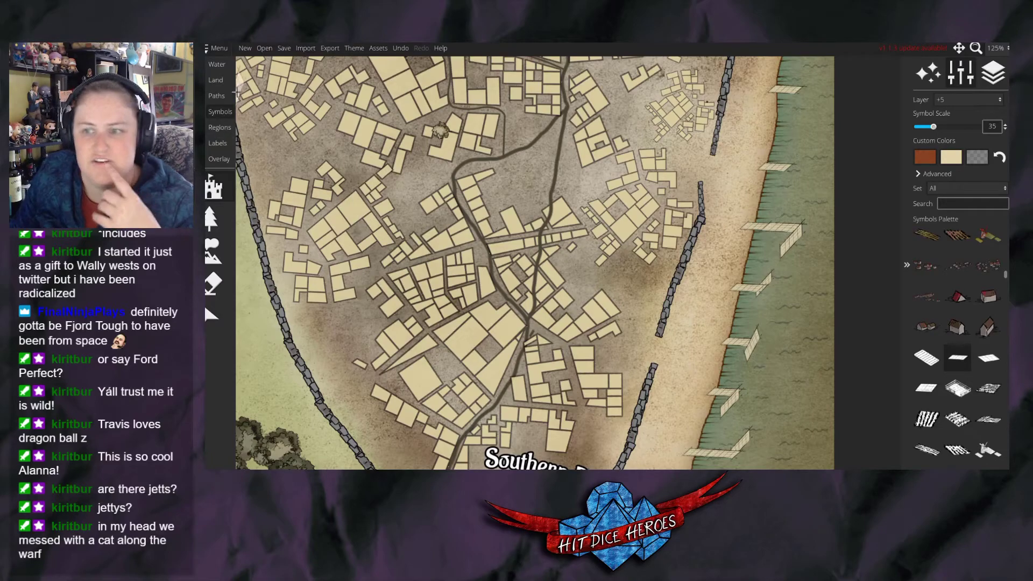
Try painting the eastern jetties dark red-brown with the land paint brush filtered to symbols, reducing the brush opacity to 0.29.
{"action": "left_click", "coordinate": [216, 83]}
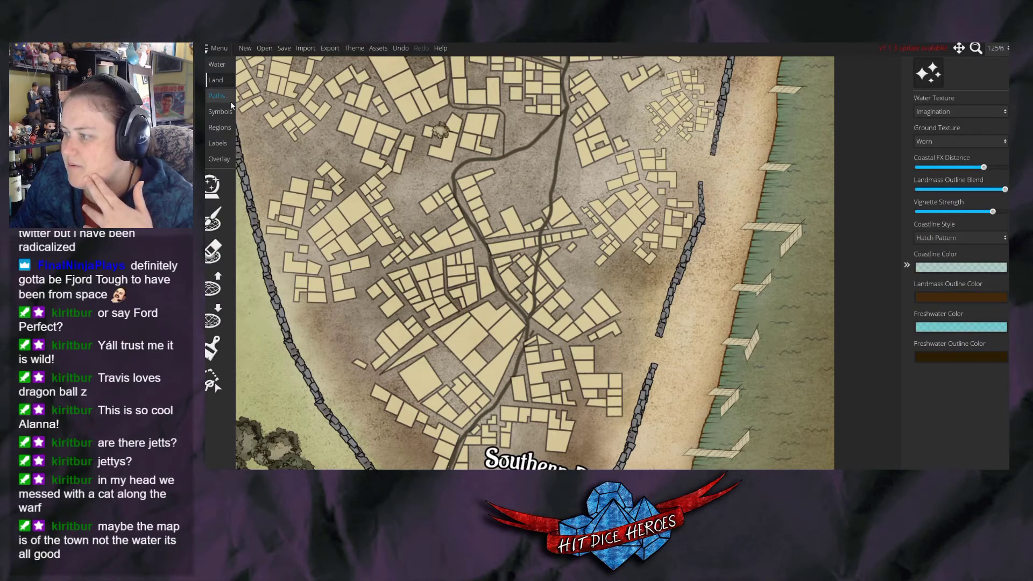
{"action": "left_click", "coordinate": [212, 348]}
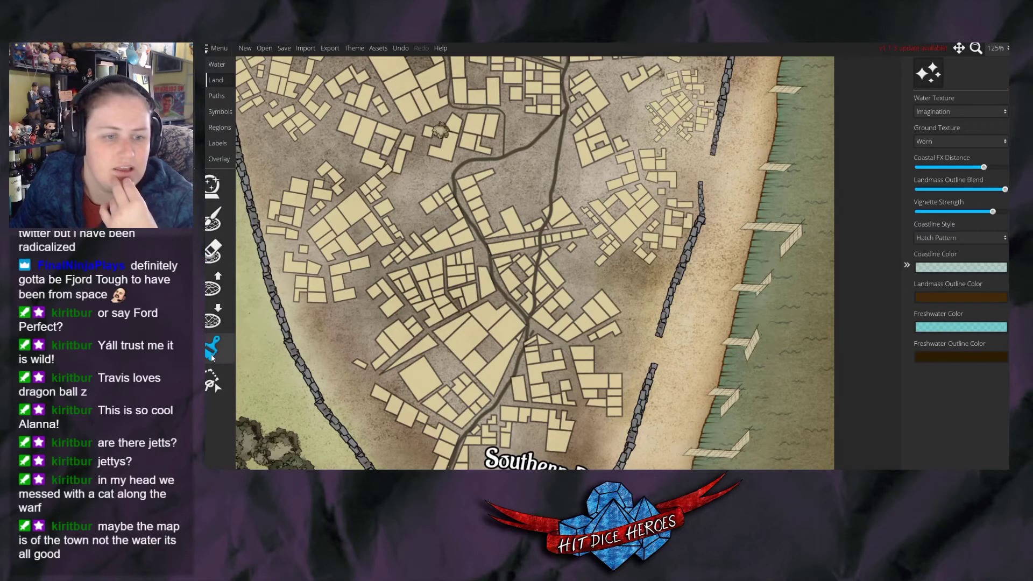
{"action": "left_click", "coordinate": [989, 414]}
{"action": "mouse_move", "coordinate": [726, 398]}
{"action": "left_mouse_down"}
{"action": "mouse_move", "coordinate": [704, 454]}
{"action": "mouse_move", "coordinate": [736, 449]}
{"action": "mouse_move", "coordinate": [785, 89]}
{"action": "left_mouse_up"}
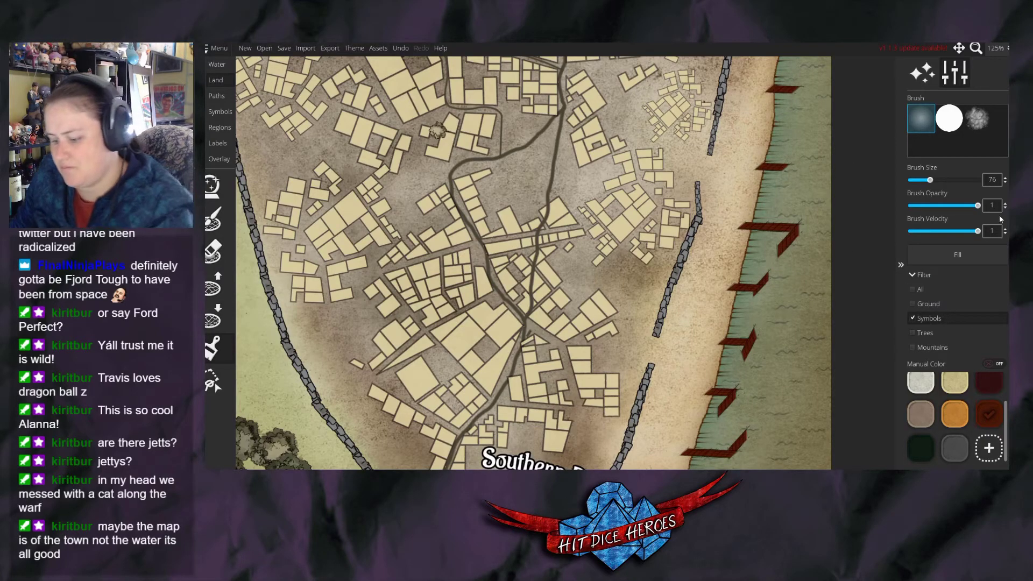
{"action": "key", "text": "ctrl+z"}
{"action": "left_click", "coordinate": [932, 206]}
{"action": "mouse_move", "coordinate": [754, 99]}
{"action": "left_mouse_down"}
{"action": "mouse_move", "coordinate": [782, 109]}
{"action": "mouse_move", "coordinate": [756, 355]}
{"action": "mouse_move", "coordinate": [786, 180]}
{"action": "mouse_move", "coordinate": [699, 414]}
{"action": "mouse_move", "coordinate": [716, 456]}
{"action": "left_mouse_up"}
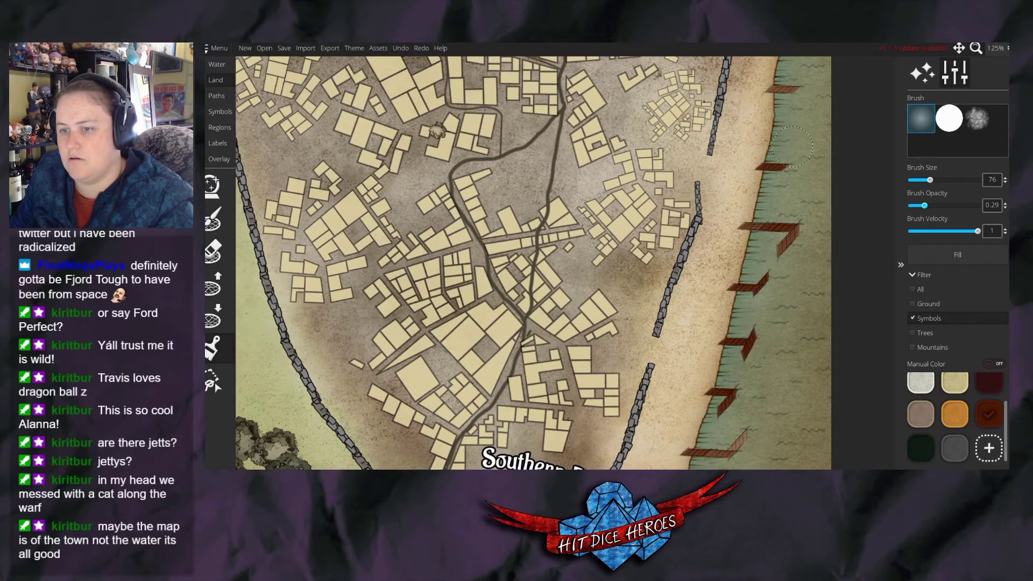
{"action": "scroll", "coordinate": [822, 284], "scroll_direction": "down", "scroll_amount": 3}
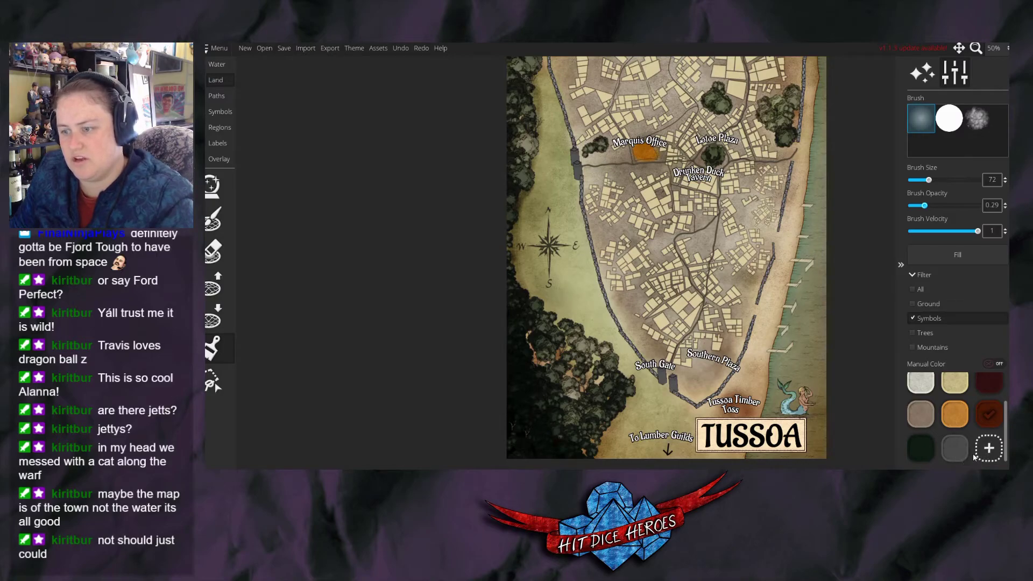
Add a custom orange-brown swatch to the brush colours and try it on the southern jetties.
{"action": "left_click", "coordinate": [987, 450]}
{"action": "left_click_drag", "start_coordinate": [657, 166], "coordinate": [665, 152]}
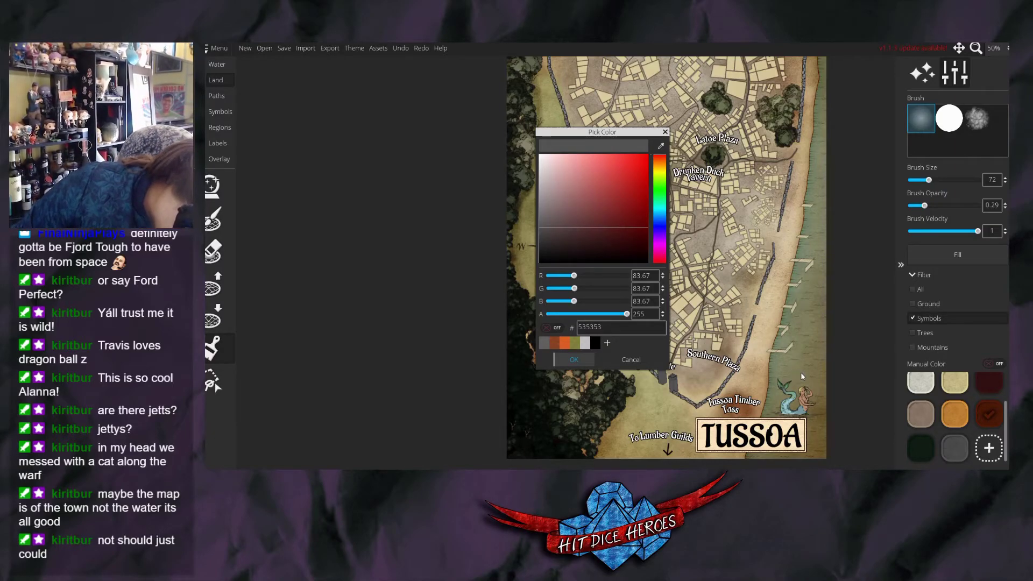
{"action": "mouse_move", "coordinate": [659, 155]}
{"action": "left_mouse_down"}
{"action": "mouse_move", "coordinate": [651, 165]}
{"action": "mouse_move", "coordinate": [605, 164]}
{"action": "left_mouse_up"}
{"action": "left_click_drag", "start_coordinate": [627, 313], "coordinate": [611, 314]}
{"action": "left_click_drag", "start_coordinate": [587, 186], "coordinate": [616, 184]}
{"action": "left_click", "coordinate": [573, 358]}
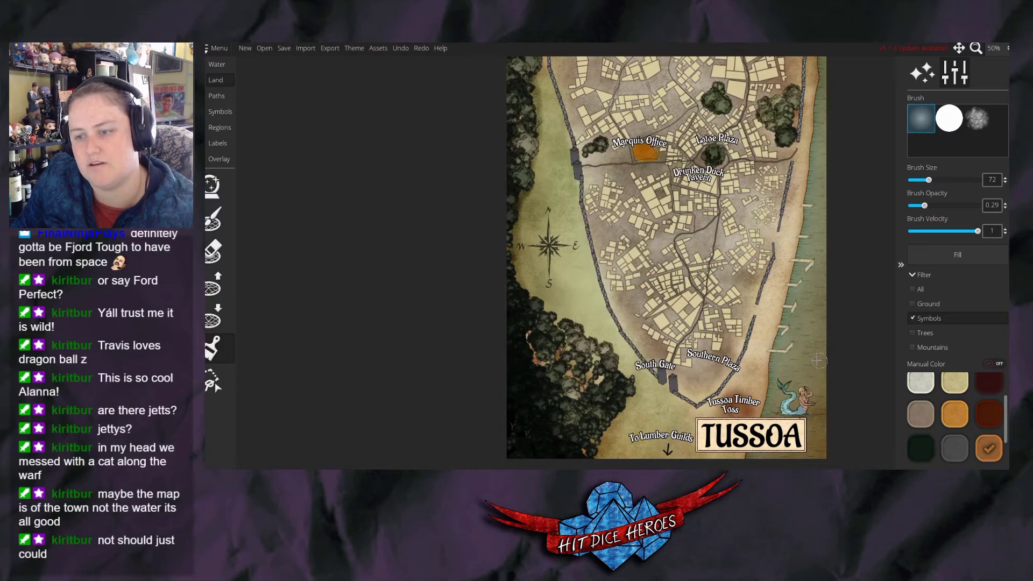
{"action": "left_click", "coordinate": [794, 308]}
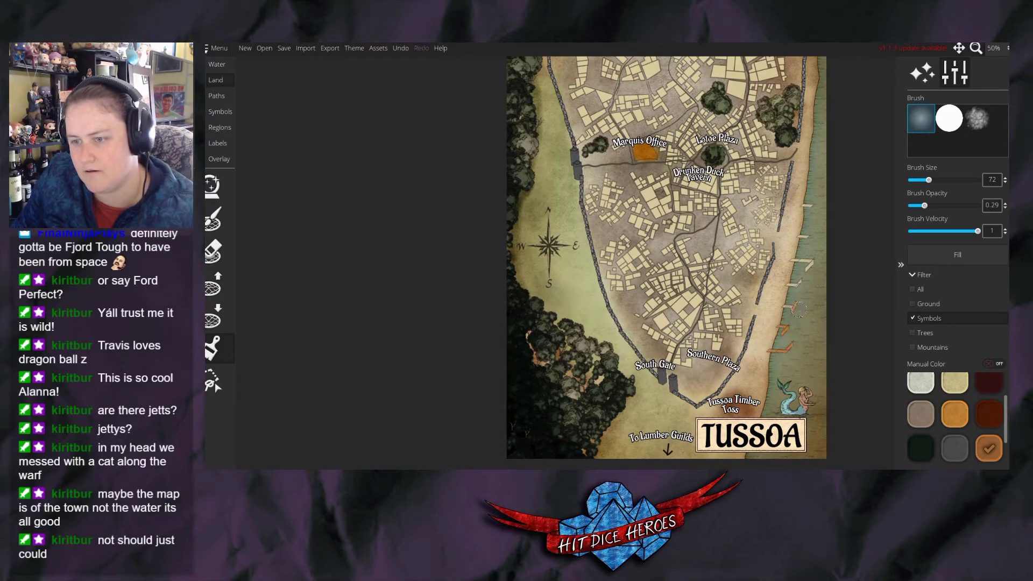
Change the custom orange swatch to a deep red-brown and paint all the jetties along the eastern shore with it.
{"action": "left_click", "coordinate": [987, 449]}
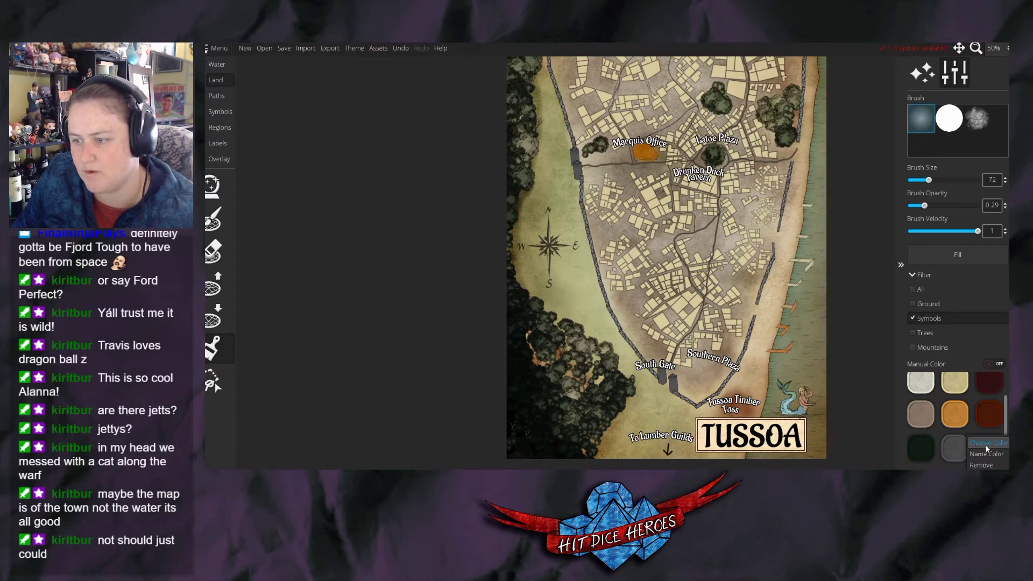
{"action": "left_click_drag", "start_coordinate": [631, 206], "coordinate": [652, 226]}
{"action": "left_click_drag", "start_coordinate": [665, 166], "coordinate": [665, 161]}
{"action": "left_click", "coordinate": [573, 360]}
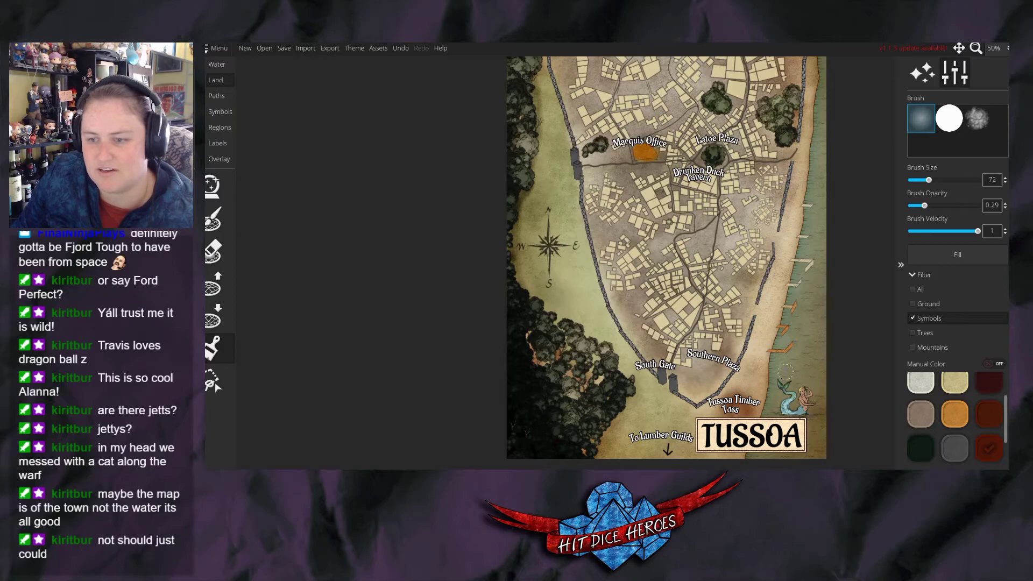
{"action": "left_click_drag", "start_coordinate": [778, 341], "coordinate": [788, 349]}
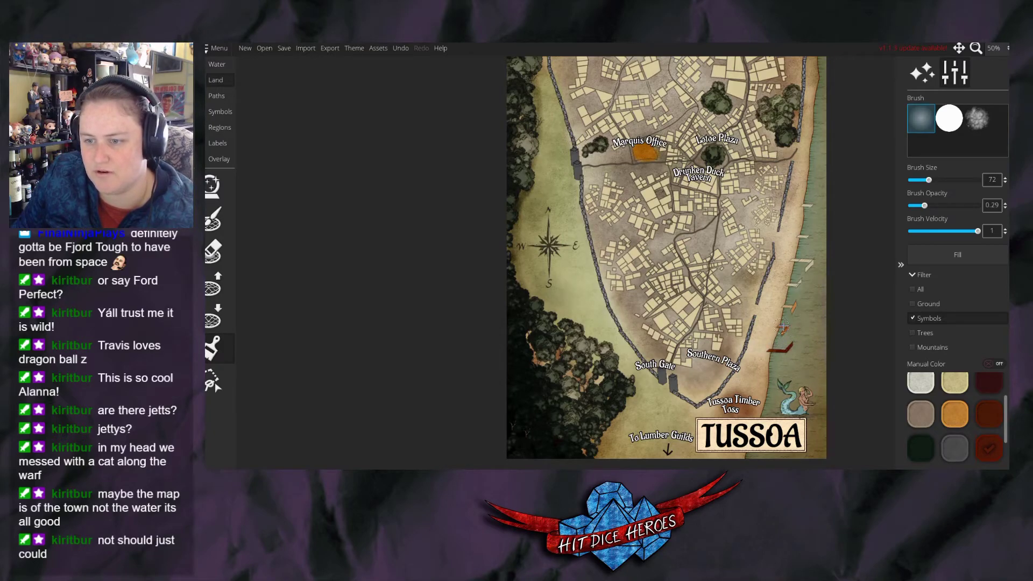
{"action": "left_click_drag", "start_coordinate": [799, 259], "coordinate": [807, 262]}
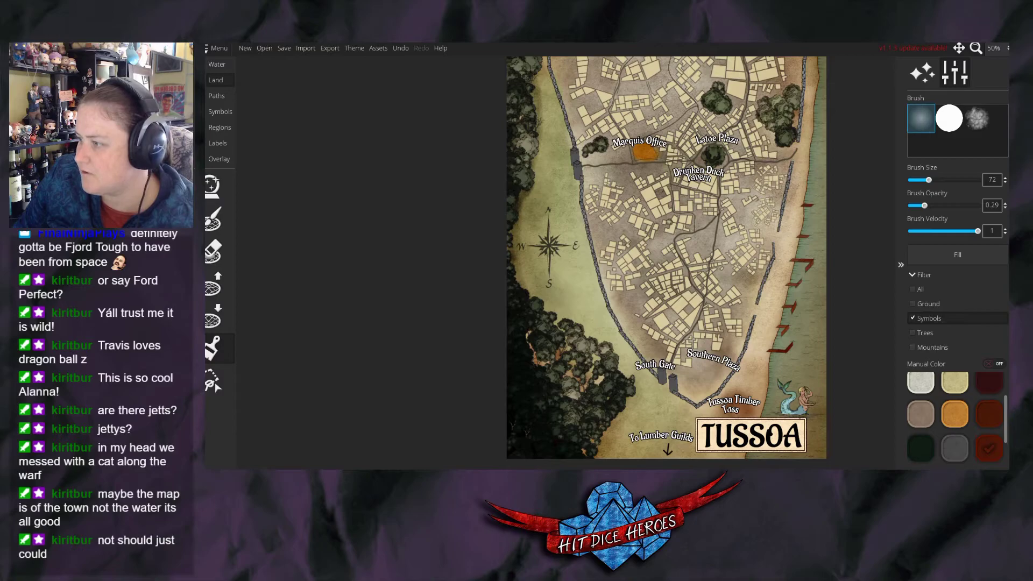
Limit the brush to the ground instead of symbols, choose the grey swatch and try a stroke along the southeastern beach.
{"action": "left_click", "coordinate": [955, 448]}
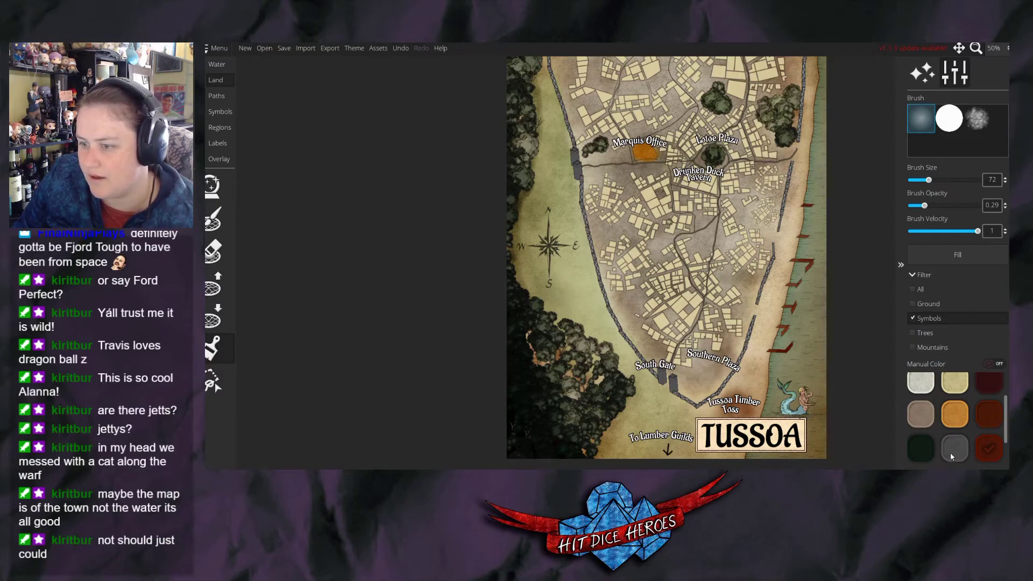
{"action": "left_click", "coordinate": [928, 304]}
{"action": "left_click", "coordinate": [755, 367]}
{"action": "left_click_drag", "start_coordinate": [755, 368], "coordinate": [775, 316]}
{"action": "key", "text": "ctrl+z"}
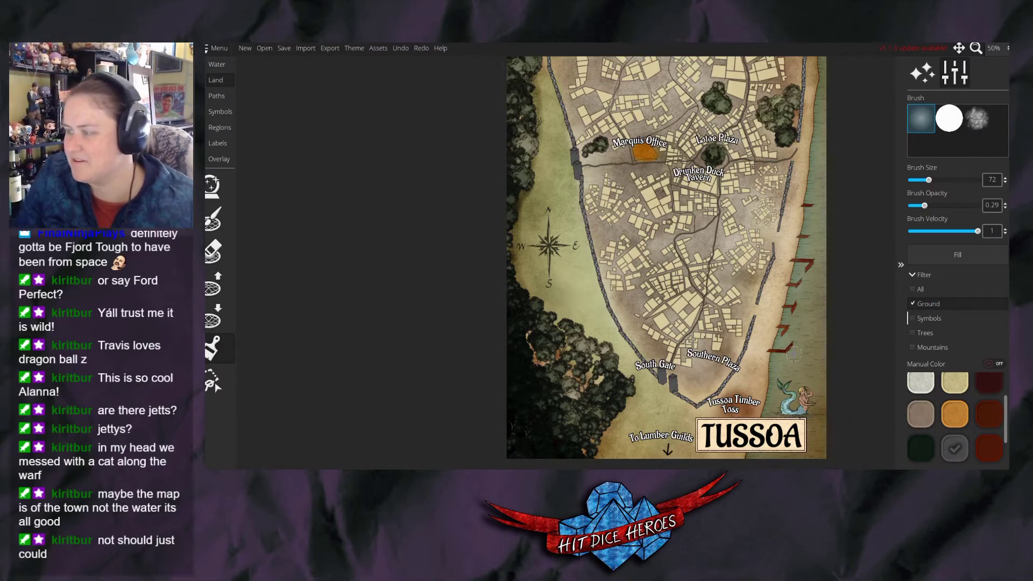
Set the brush size to 121 and shade the beach outside the eastern wall with grey, followed by pale yellow.
{"action": "left_click_drag", "start_coordinate": [928, 180], "coordinate": [942, 180]}
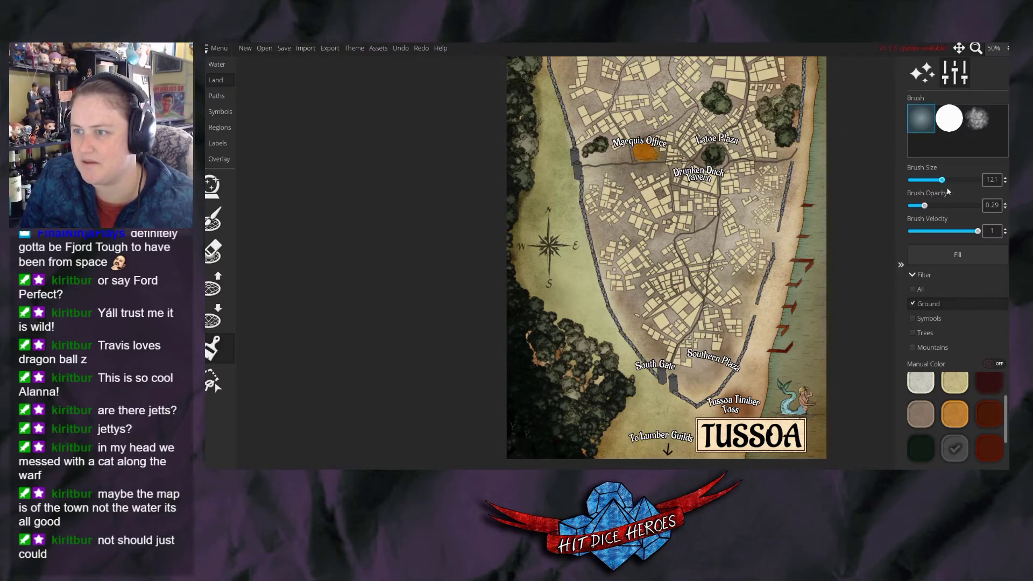
{"action": "mouse_move", "coordinate": [758, 330]}
{"action": "left_mouse_down"}
{"action": "mouse_move", "coordinate": [777, 280]}
{"action": "mouse_move", "coordinate": [756, 353]}
{"action": "mouse_move", "coordinate": [802, 162]}
{"action": "mouse_move", "coordinate": [785, 282]}
{"action": "mouse_move", "coordinate": [801, 109]}
{"action": "left_mouse_up"}
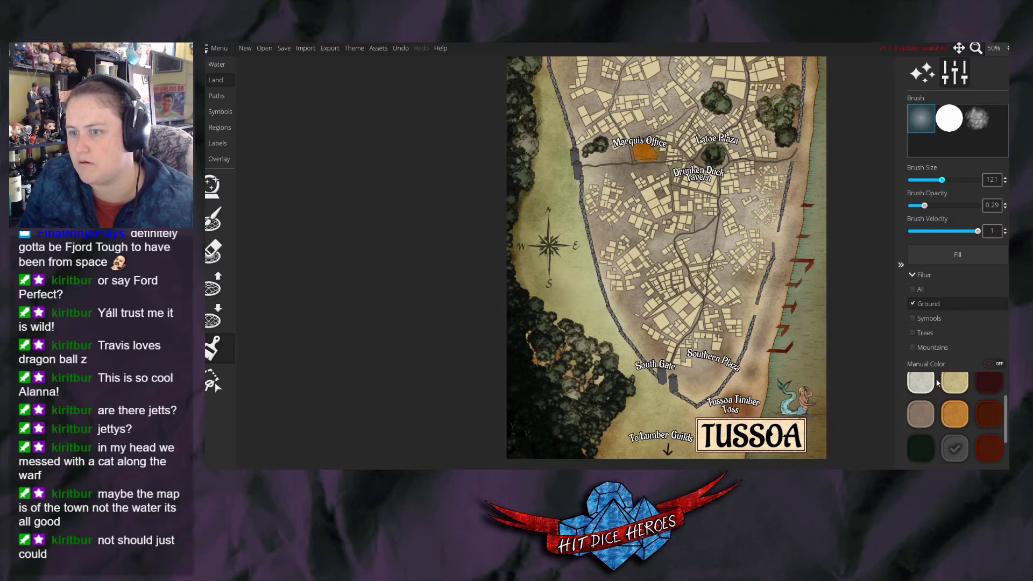
{"action": "left_click", "coordinate": [955, 382]}
{"action": "mouse_move", "coordinate": [771, 315]}
{"action": "left_mouse_down"}
{"action": "mouse_move", "coordinate": [784, 275]}
{"action": "mouse_move", "coordinate": [765, 345]}
{"action": "mouse_move", "coordinate": [785, 294]}
{"action": "mouse_move", "coordinate": [806, 338]}
{"action": "mouse_move", "coordinate": [753, 352]}
{"action": "mouse_move", "coordinate": [778, 259]}
{"action": "mouse_move", "coordinate": [760, 371]}
{"action": "mouse_move", "coordinate": [790, 216]}
{"action": "mouse_move", "coordinate": [787, 269]}
{"action": "mouse_move", "coordinate": [795, 237]}
{"action": "left_mouse_up"}
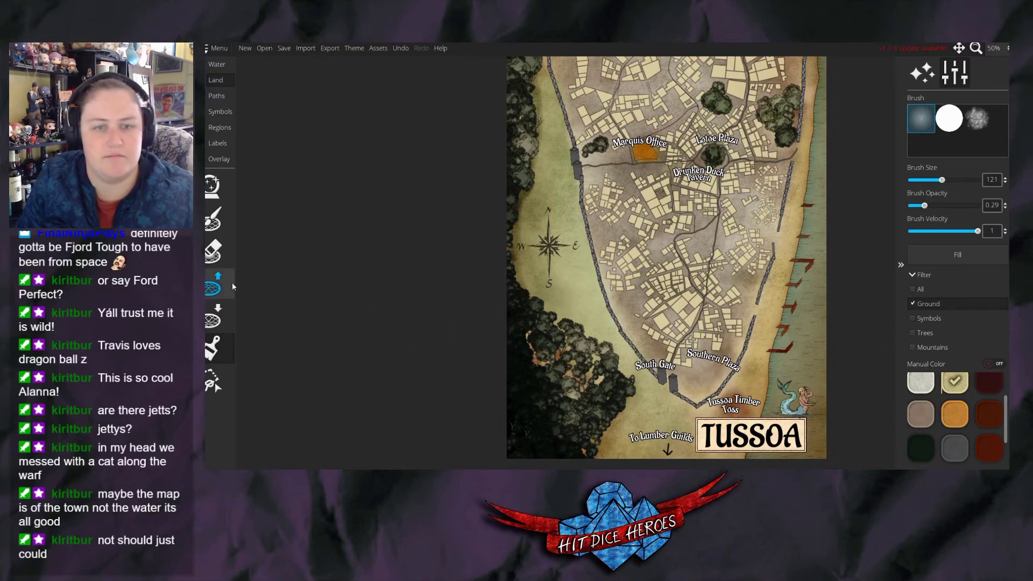
Place a reddish-brown rock symbol at symbol scale 100 on the grass just north of the compass rose.
{"action": "left_click", "coordinate": [220, 111]}
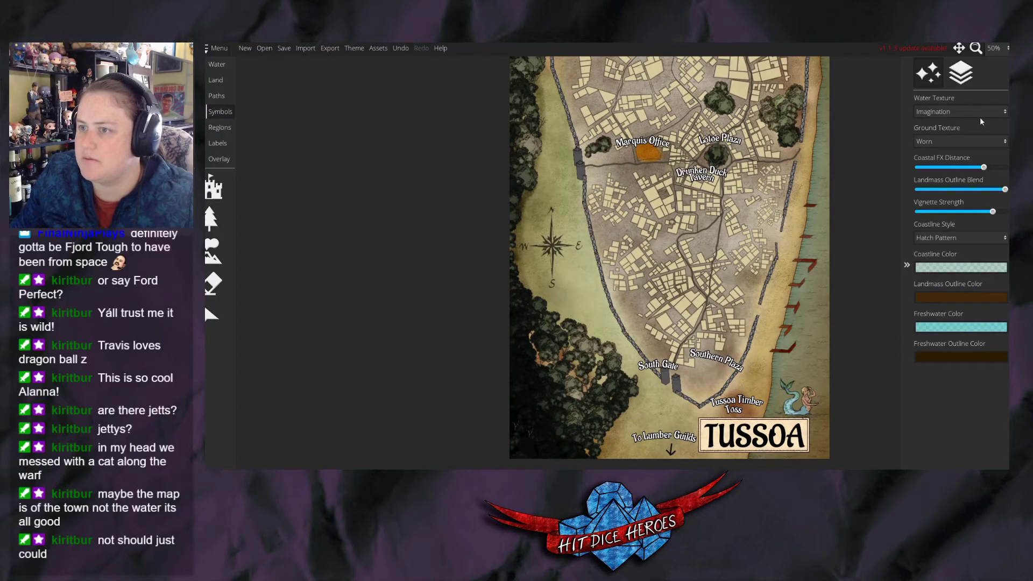
{"action": "left_click", "coordinate": [960, 72]}
{"action": "left_click", "coordinate": [213, 187]}
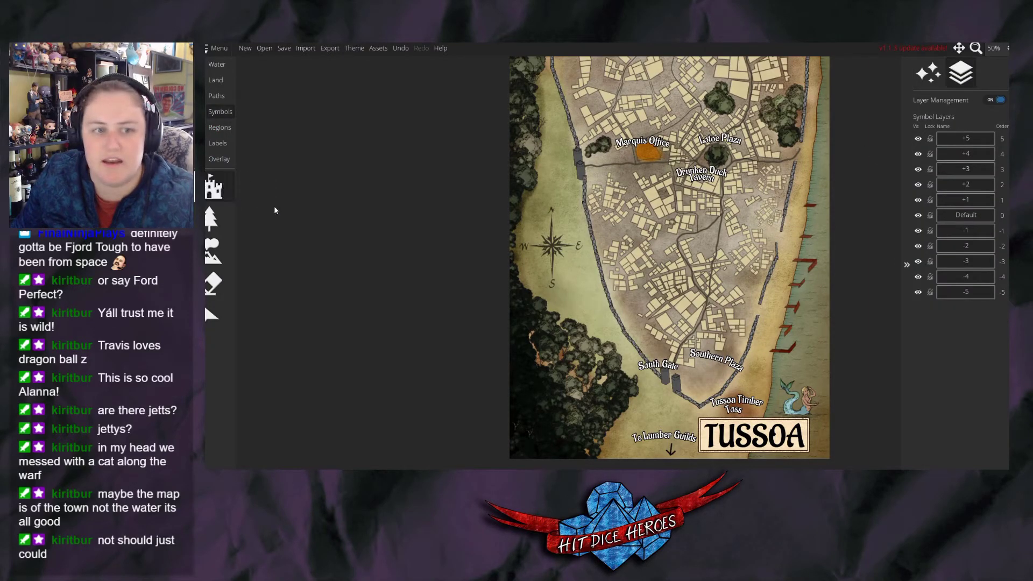
{"action": "scroll", "coordinate": [963, 372], "scroll_direction": "down", "scroll_amount": 5}
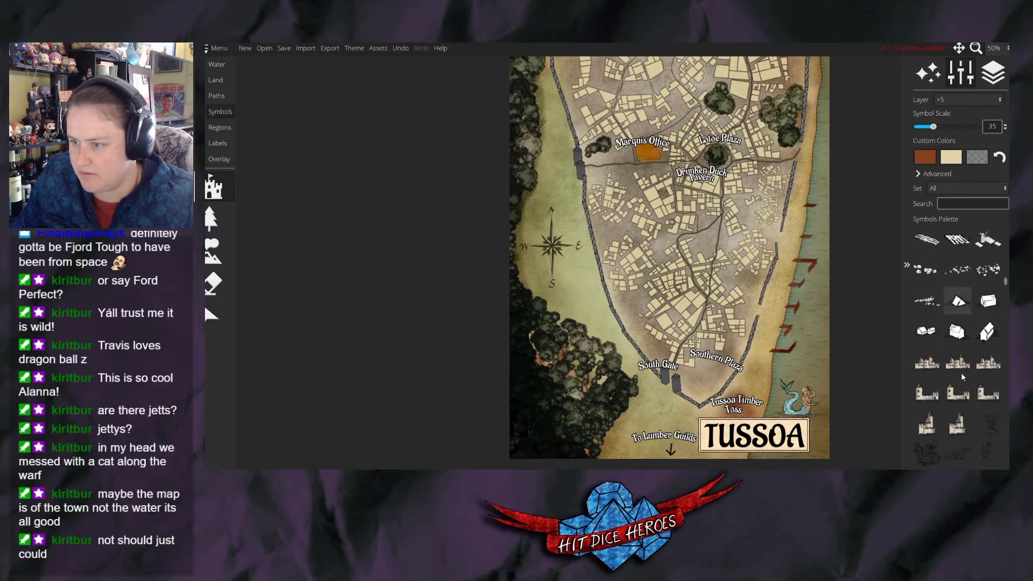
{"action": "scroll", "coordinate": [961, 377], "scroll_direction": "down", "scroll_amount": 5}
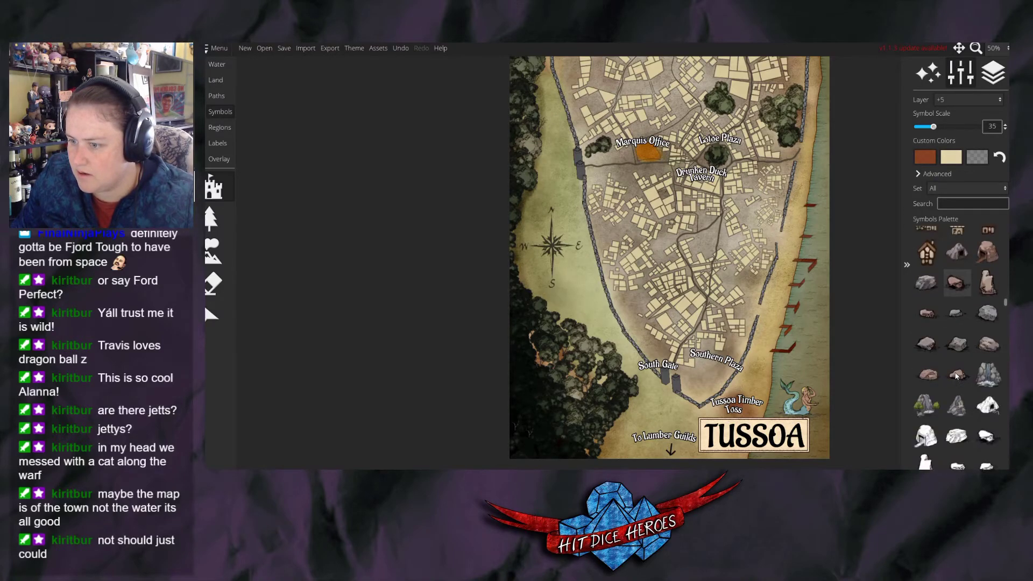
{"action": "left_click", "coordinate": [927, 344]}
{"action": "scroll", "coordinate": [699, 398], "scroll_direction": "up", "scroll_amount": 11}
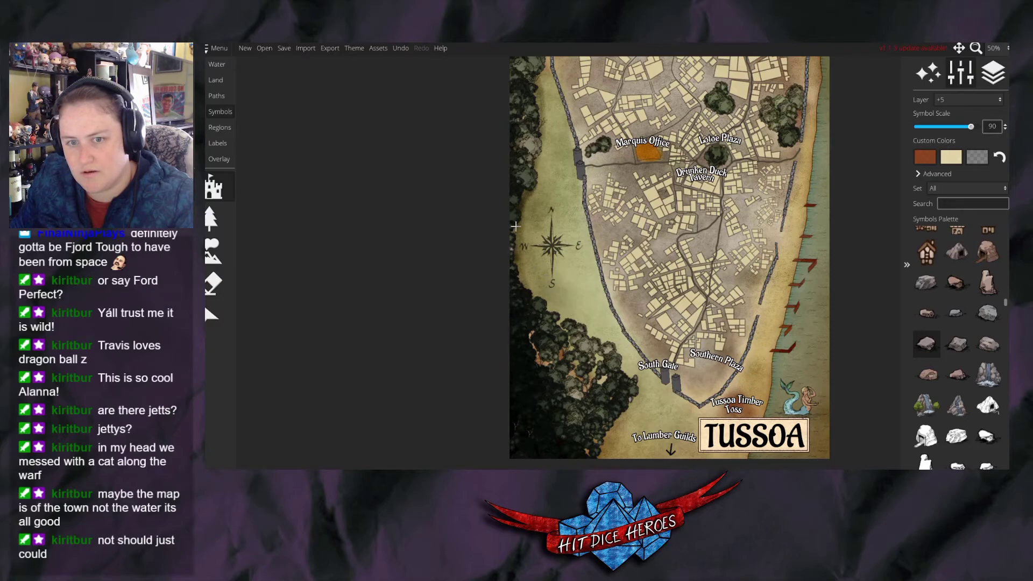
{"action": "left_click", "coordinate": [951, 372]}
{"action": "scroll", "coordinate": [559, 266], "scroll_direction": "up", "scroll_amount": 2}
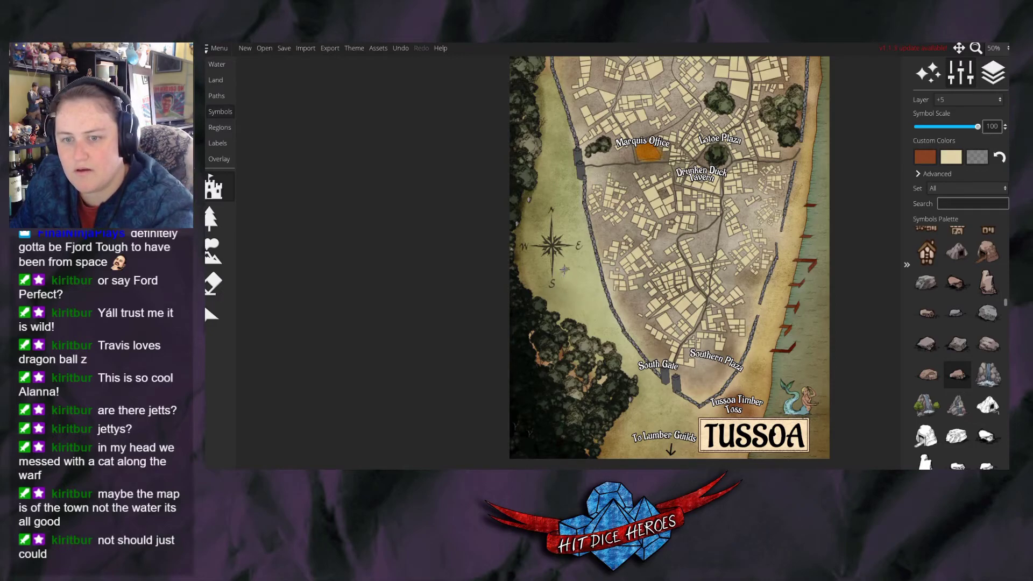
{"action": "key", "text": "ctrl+z"}
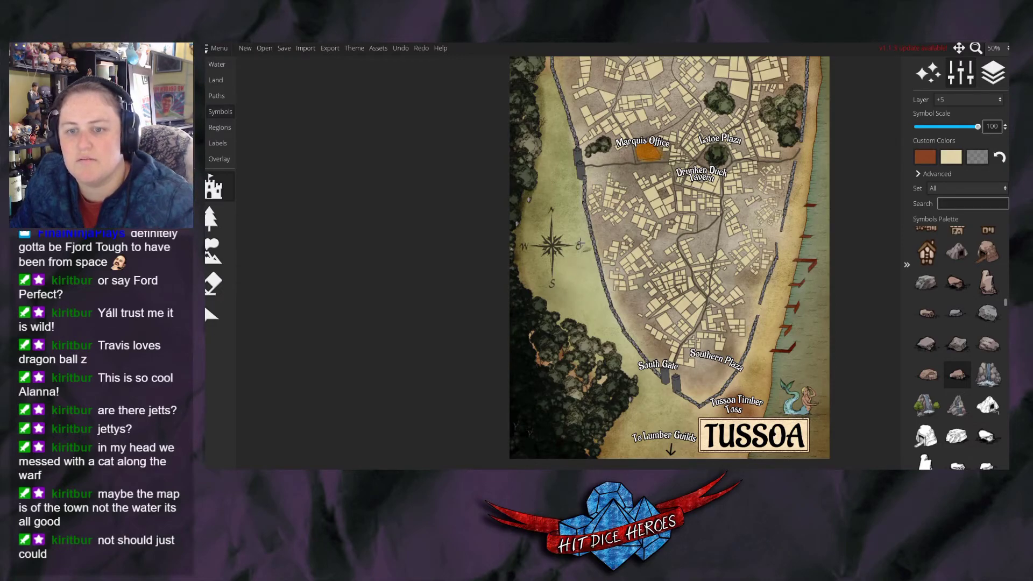
{"action": "left_click", "coordinate": [545, 191]}
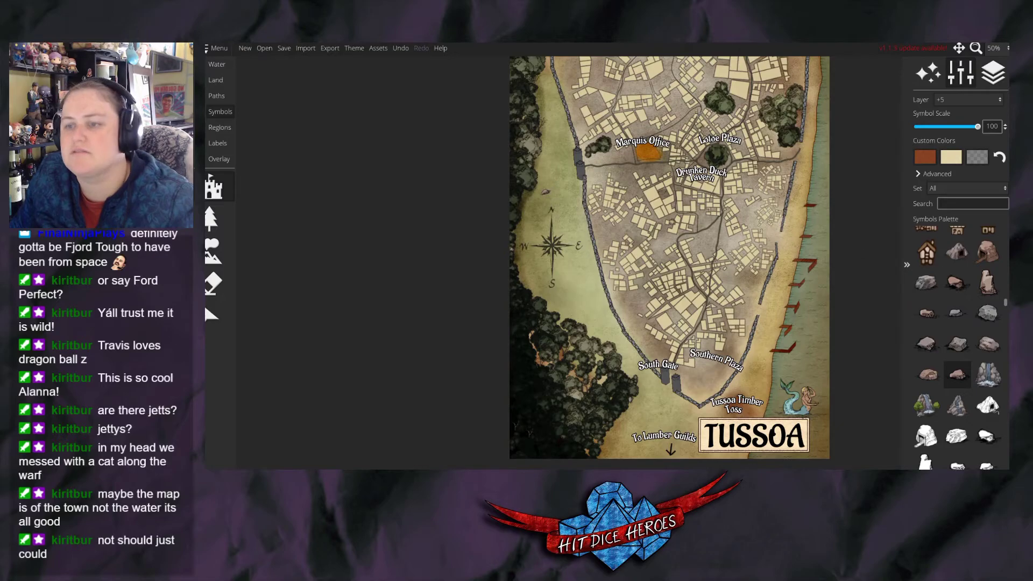
Choose a rectangular top-down building from further down the symbol palette and set the symbol scale to 15.
{"action": "scroll", "coordinate": [968, 343], "scroll_direction": "down", "scroll_amount": 5}
{"action": "scroll", "coordinate": [967, 342], "scroll_direction": "down", "scroll_amount": 5}
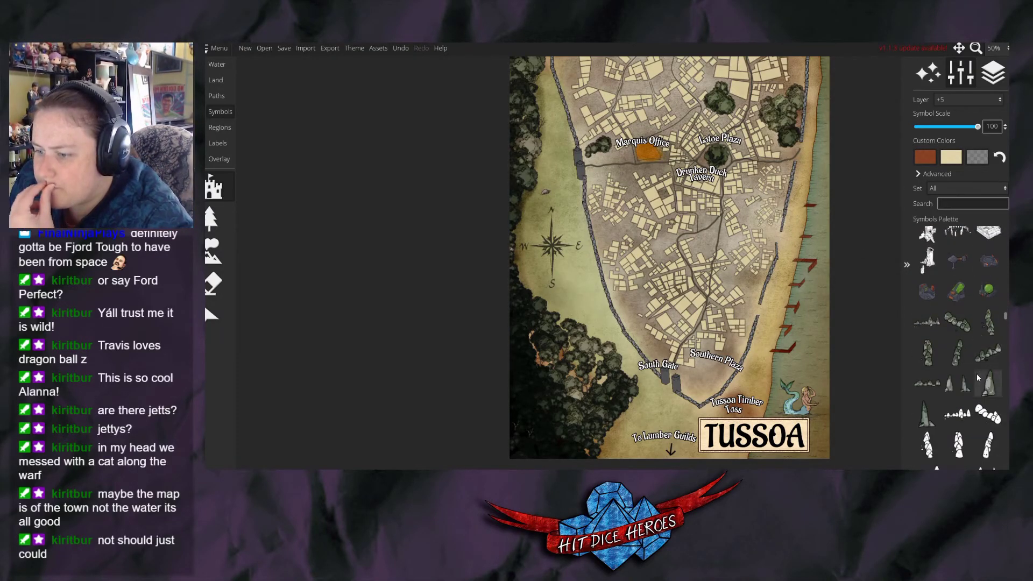
{"action": "scroll", "coordinate": [968, 382], "scroll_direction": "down", "scroll_amount": 4}
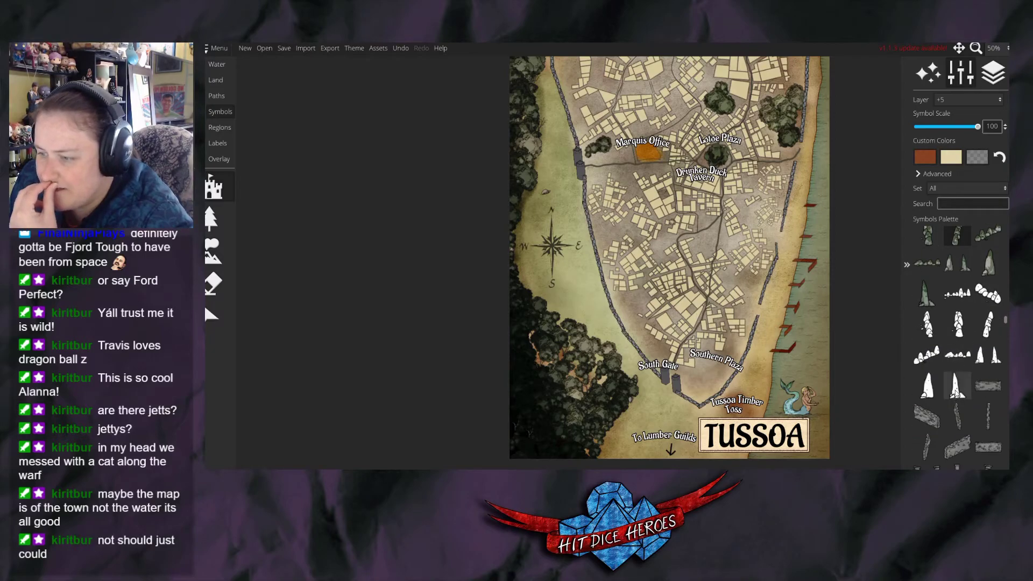
{"action": "scroll", "coordinate": [966, 384], "scroll_direction": "down", "scroll_amount": 5}
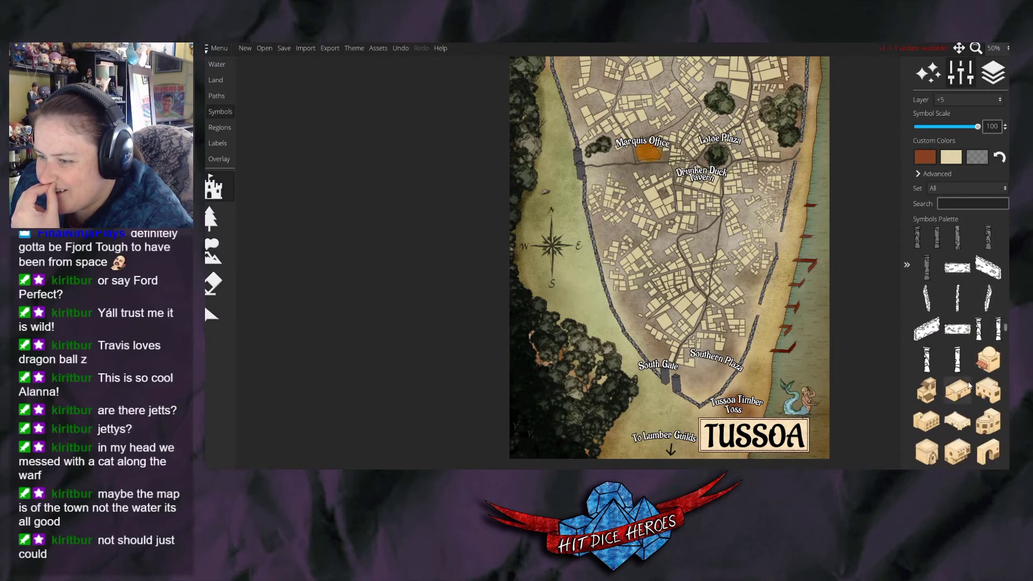
{"action": "scroll", "coordinate": [967, 380], "scroll_direction": "down", "scroll_amount": 5}
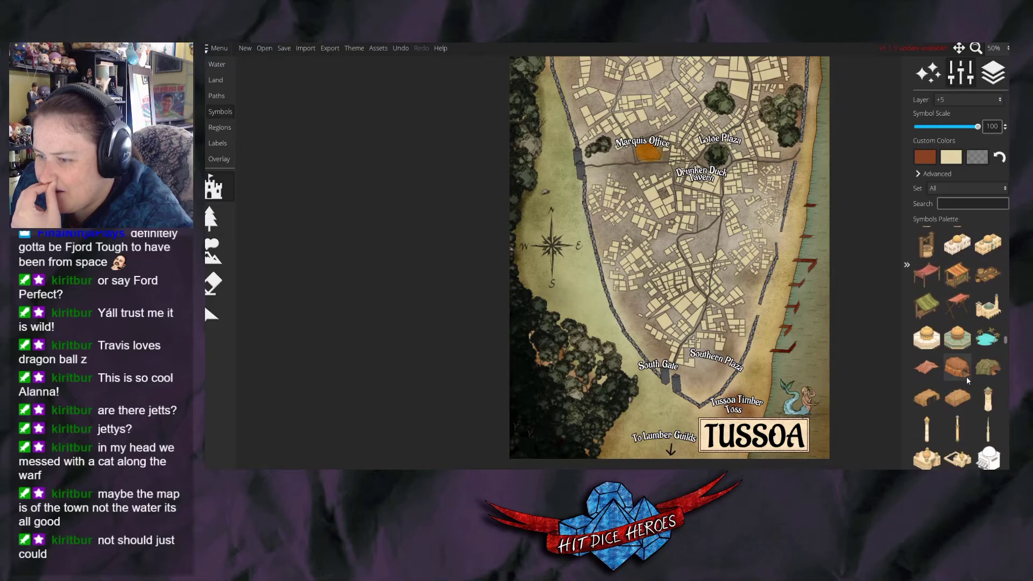
{"action": "scroll", "coordinate": [967, 381], "scroll_direction": "down", "scroll_amount": 5}
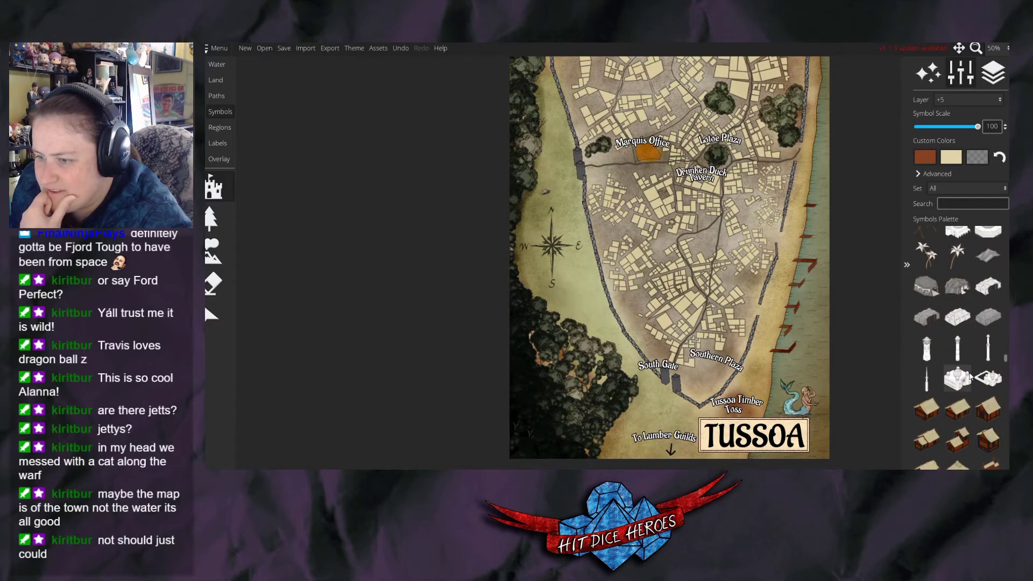
{"action": "scroll", "coordinate": [974, 375], "scroll_direction": "down", "scroll_amount": 5}
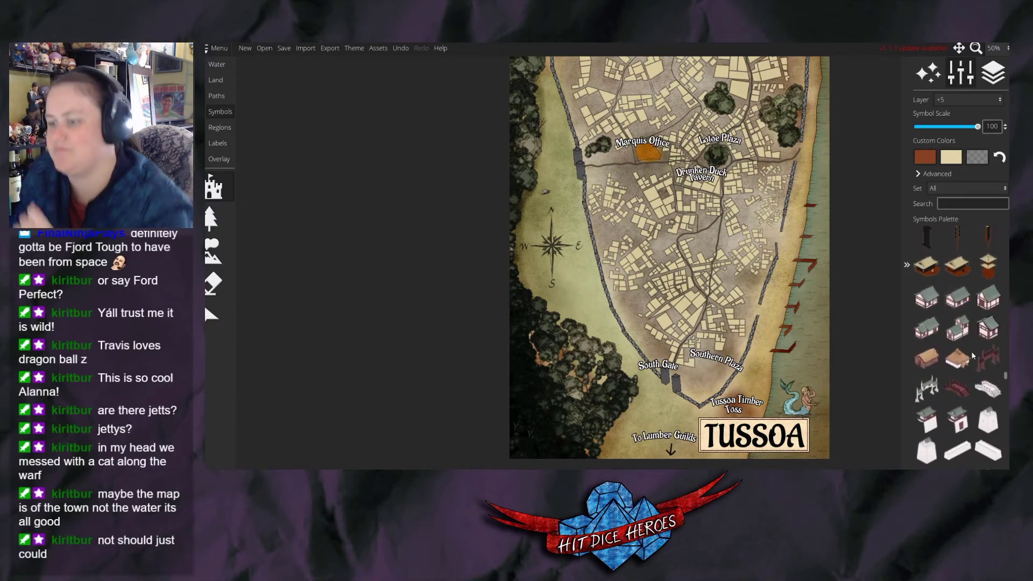
{"action": "scroll", "coordinate": [975, 347], "scroll_direction": "down", "scroll_amount": 5}
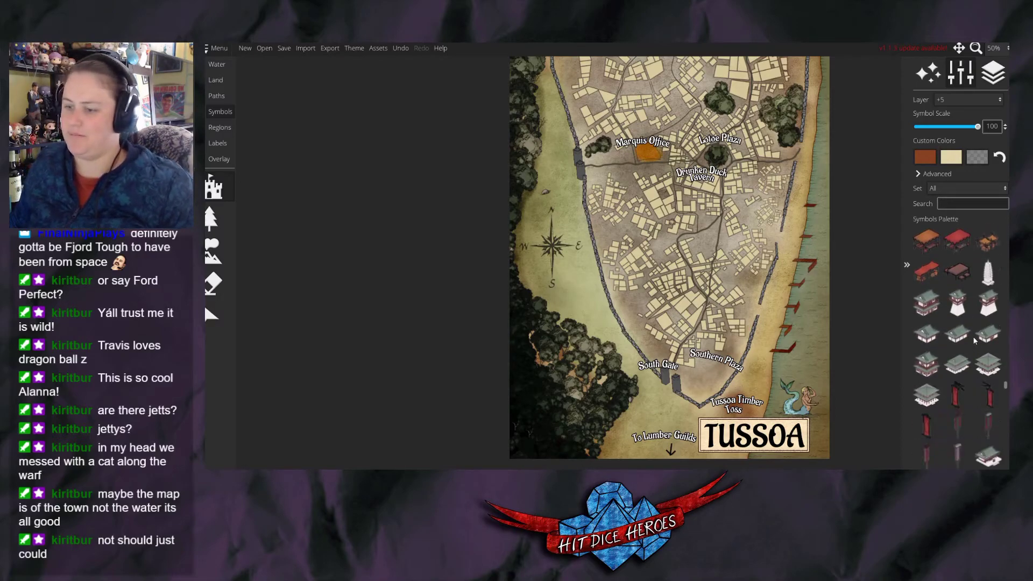
{"action": "scroll", "coordinate": [974, 340], "scroll_direction": "down", "scroll_amount": 5}
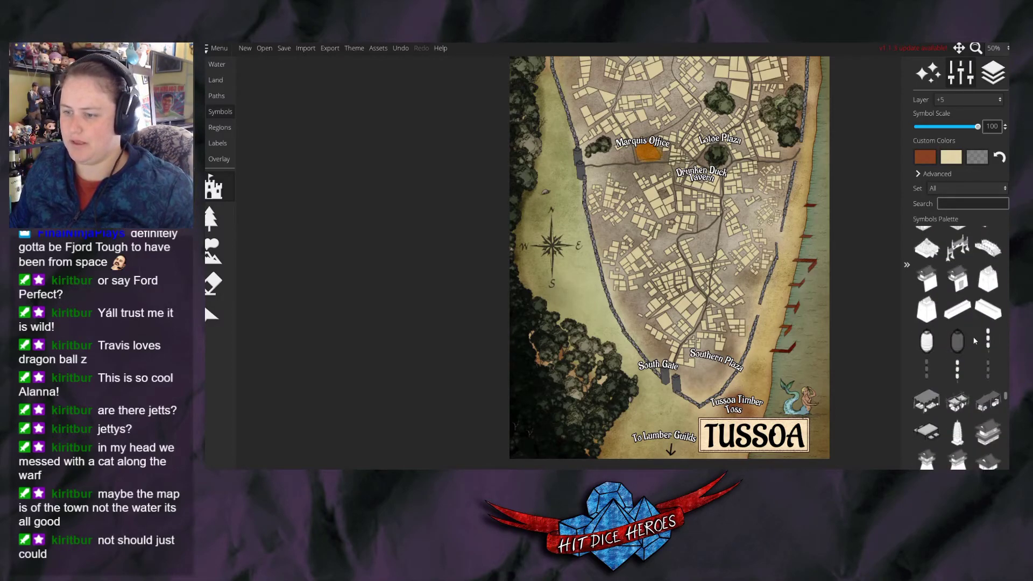
{"action": "scroll", "coordinate": [972, 346], "scroll_direction": "down", "scroll_amount": 5}
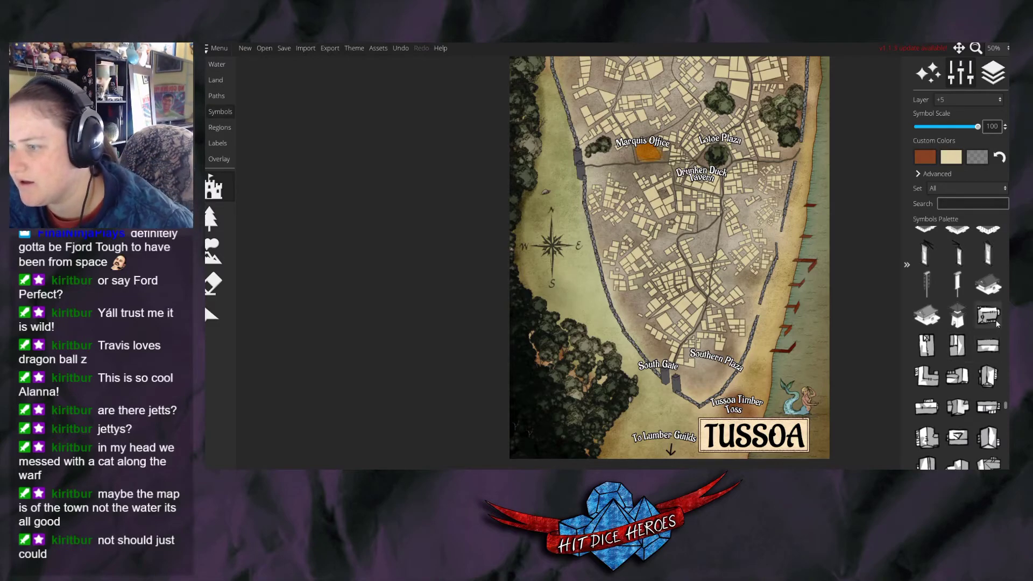
{"action": "scroll", "coordinate": [993, 321], "scroll_direction": "down", "scroll_amount": 5}
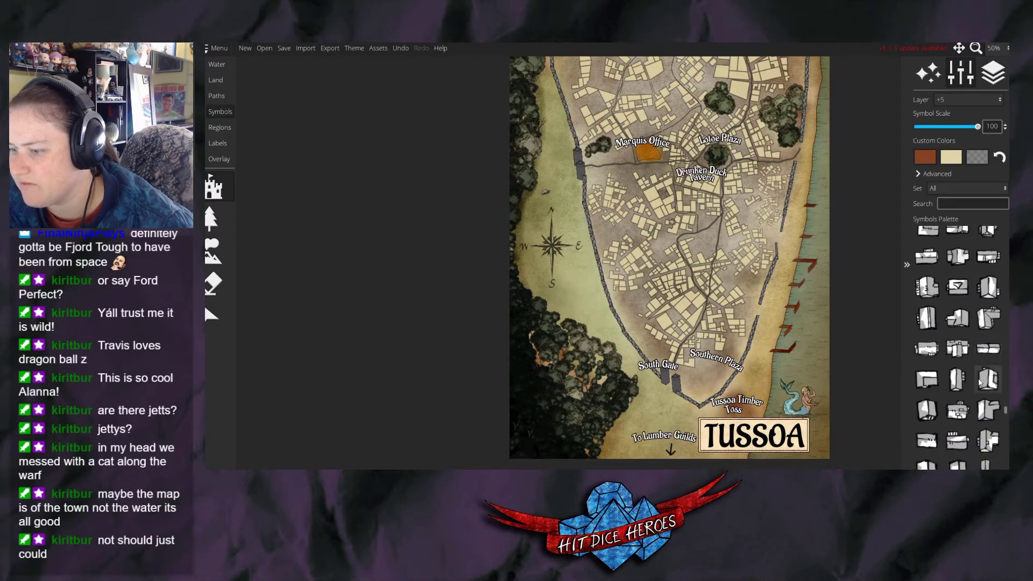
{"action": "scroll", "coordinate": [957, 414], "scroll_direction": "down", "scroll_amount": 3}
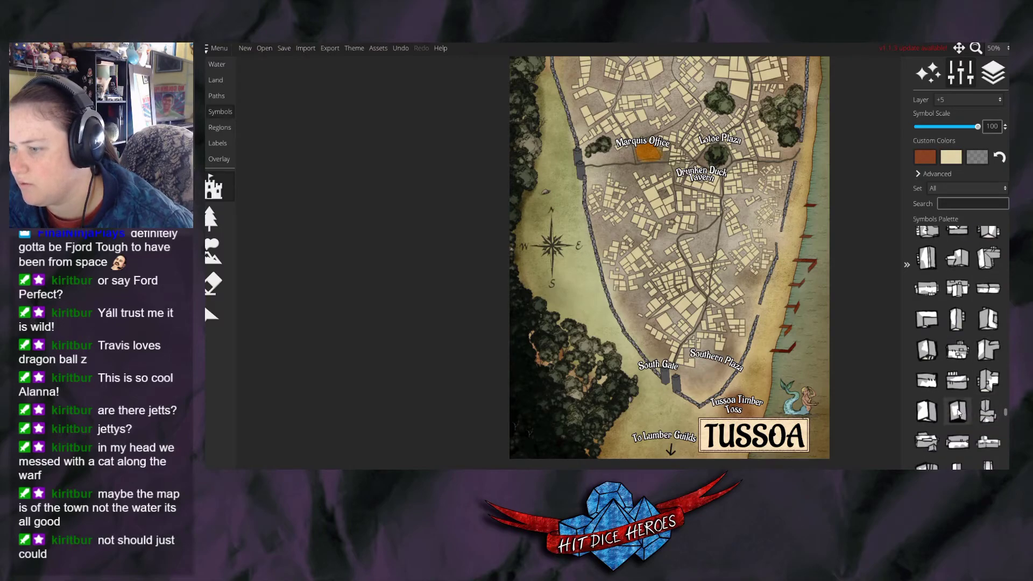
{"action": "left_click", "coordinate": [965, 415]}
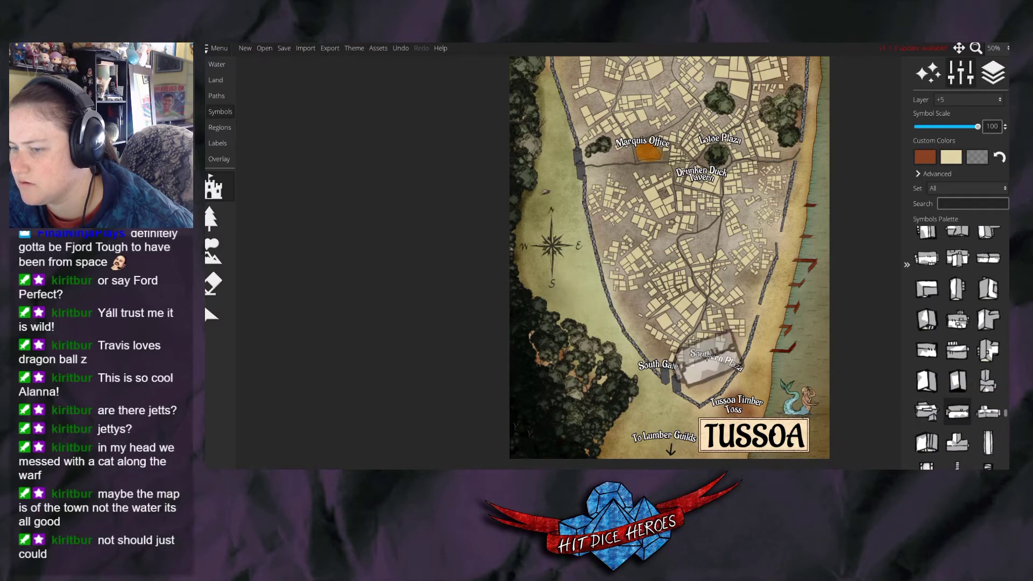
{"action": "scroll", "coordinate": [751, 343], "scroll_direction": "down", "scroll_amount": 10}
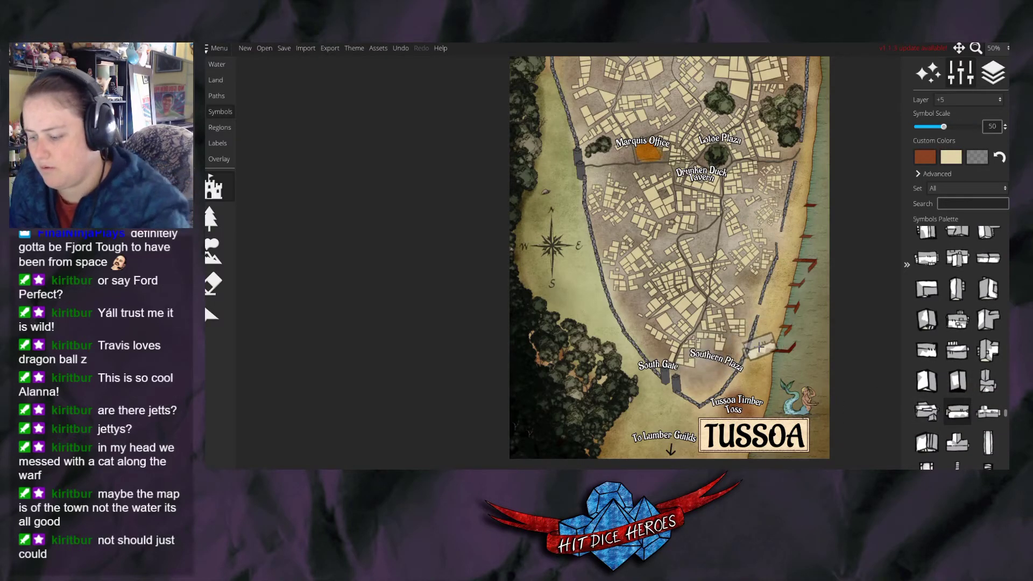
{"action": "scroll", "coordinate": [759, 348], "scroll_direction": "down", "scroll_amount": 7}
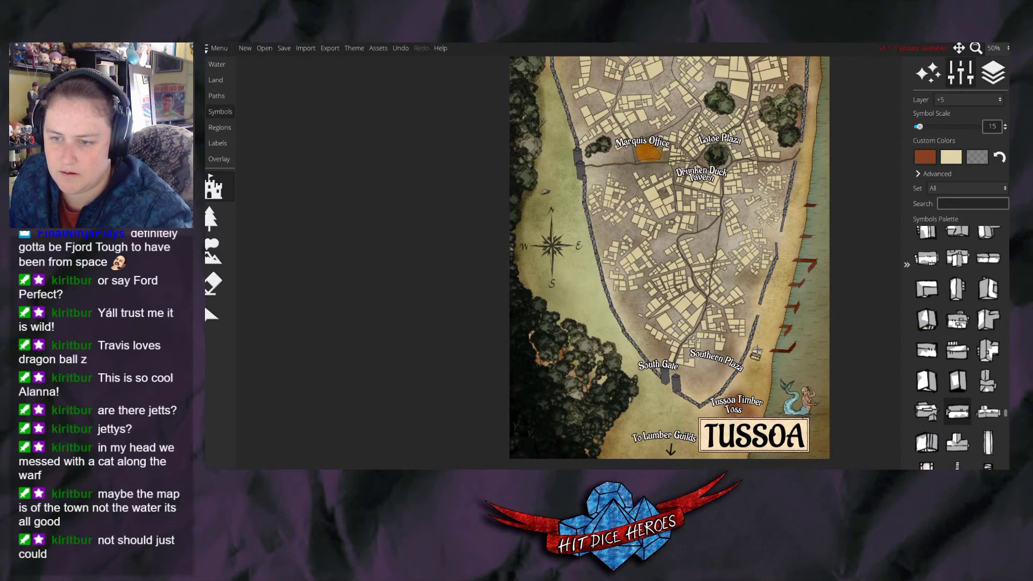
Place a row of small rectangular buildings along the beach outside the eastern wall, from beside Southern Plaza up to the northernmost jetty.
{"action": "left_click", "coordinate": [757, 355]}
{"action": "left_click", "coordinate": [758, 349]}
{"action": "left_click", "coordinate": [759, 343]}
{"action": "left_click", "coordinate": [762, 333]}
{"action": "left_click", "coordinate": [768, 311]}
{"action": "left_click", "coordinate": [777, 291]}
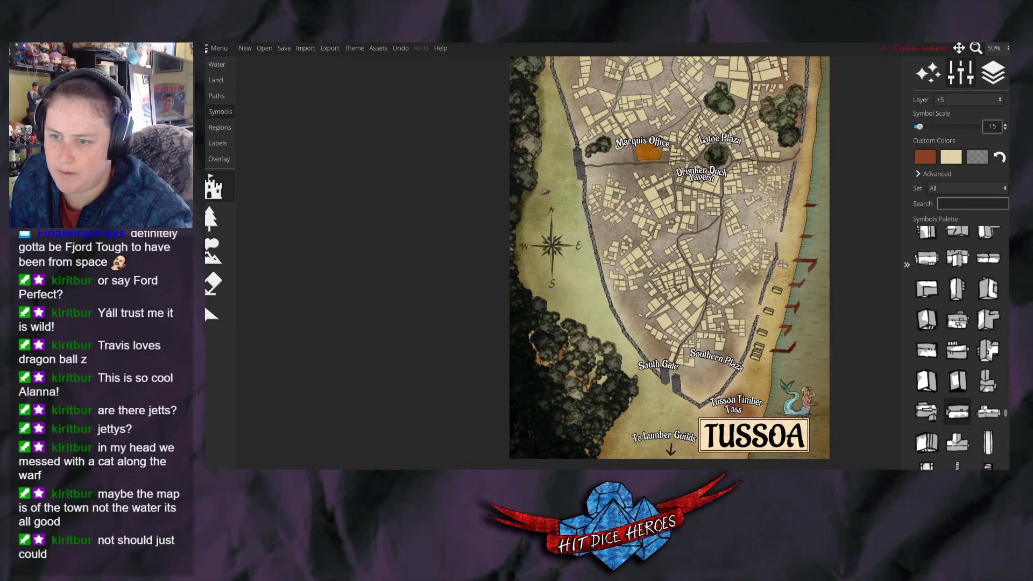
{"action": "left_click", "coordinate": [784, 264]}
{"action": "left_click", "coordinate": [787, 247]}
{"action": "left_click", "coordinate": [791, 229]}
{"action": "left_click", "coordinate": [794, 201]}
{"action": "left_click", "coordinate": [801, 181]}
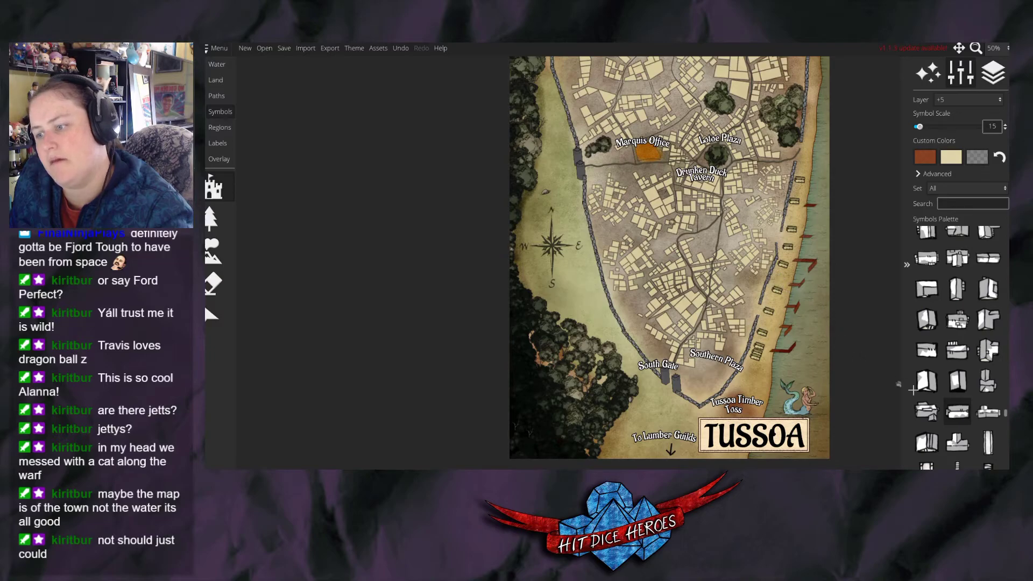
Undo the whole row of small buildings placed along the eastern beach.
{"action": "key", "text": "ctrl+z"}
{"action": "key", "text": "ctrl+z"}
{"action": "key", "text": "ctrl+z"}
Place two rectangular buildings at scale 15 near the shoreline, one just south of the southernmost jetty and one farther north.
{"action": "left_click", "coordinate": [958, 412]}
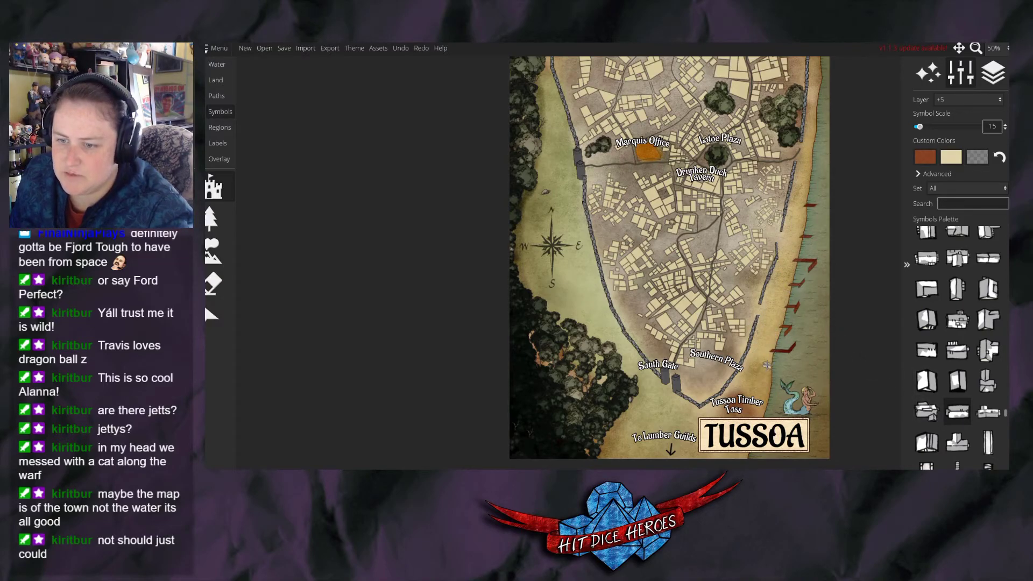
{"action": "left_click", "coordinate": [767, 364]}
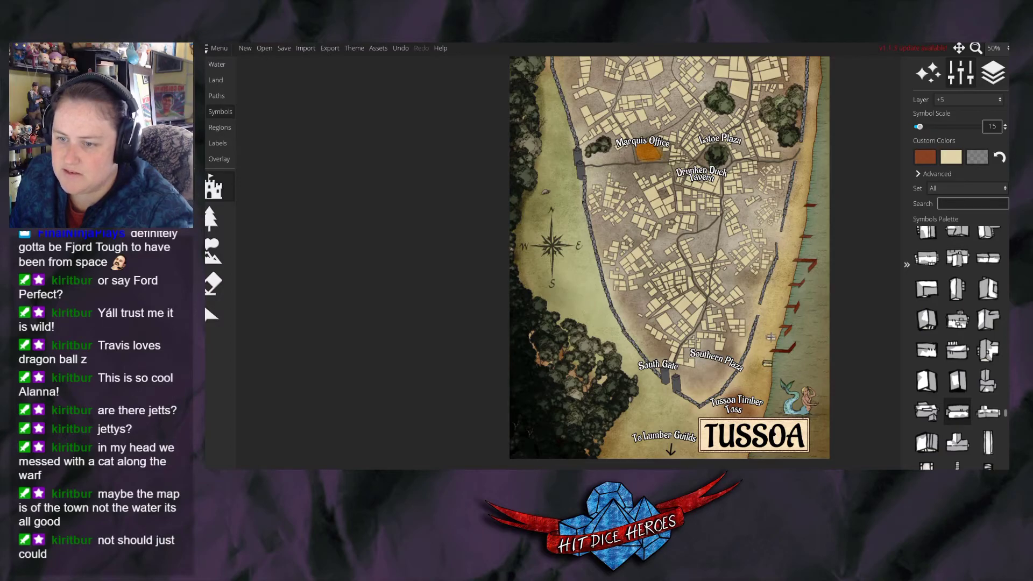
{"action": "left_click", "coordinate": [781, 311]}
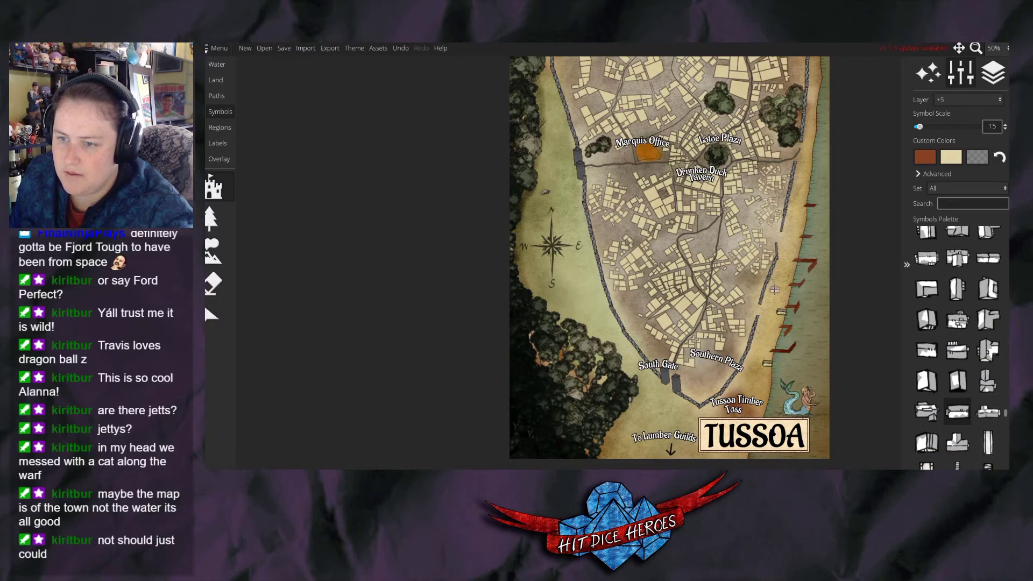
At symbol scale 20, add a rectangular building by the wall opening and two differing buildings beside the northernmost jetty.
{"action": "scroll", "coordinate": [767, 297], "scroll_direction": "up", "scroll_amount": 5}
{"action": "left_click", "coordinate": [768, 297]}
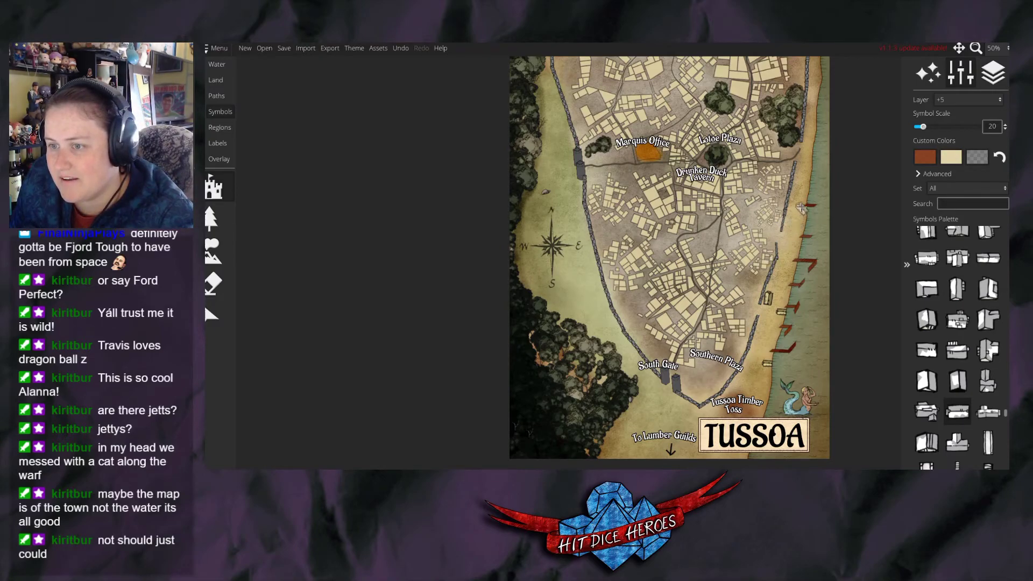
{"action": "left_click", "coordinate": [799, 198]}
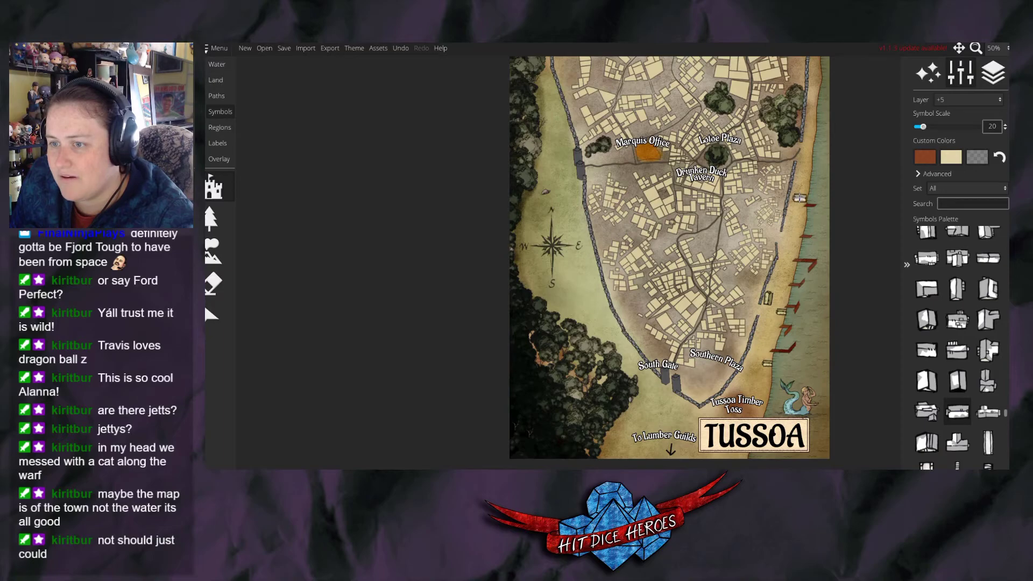
{"action": "left_click", "coordinate": [957, 350]}
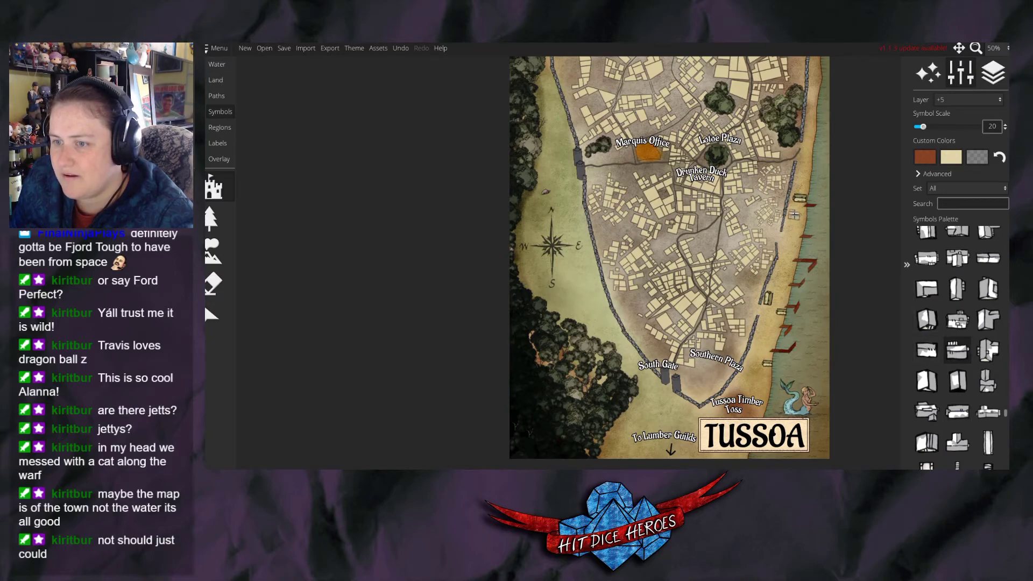
{"action": "left_click", "coordinate": [798, 210]}
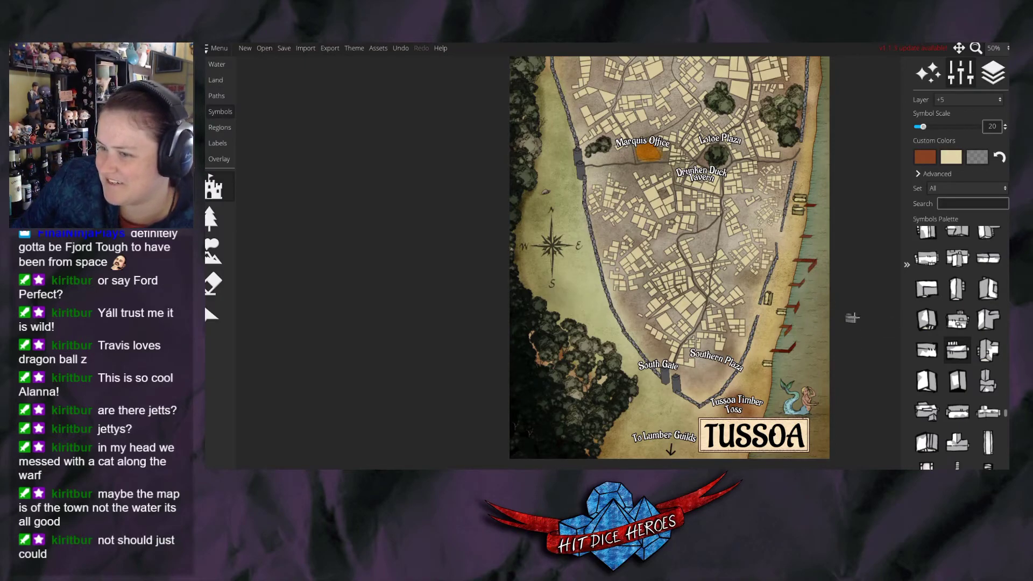
At symbol scale 15, add long irregular buildings against the lower eastern wall and a T-shaped one south of the northernmost jetty's buildings.
{"action": "left_click", "coordinate": [985, 411]}
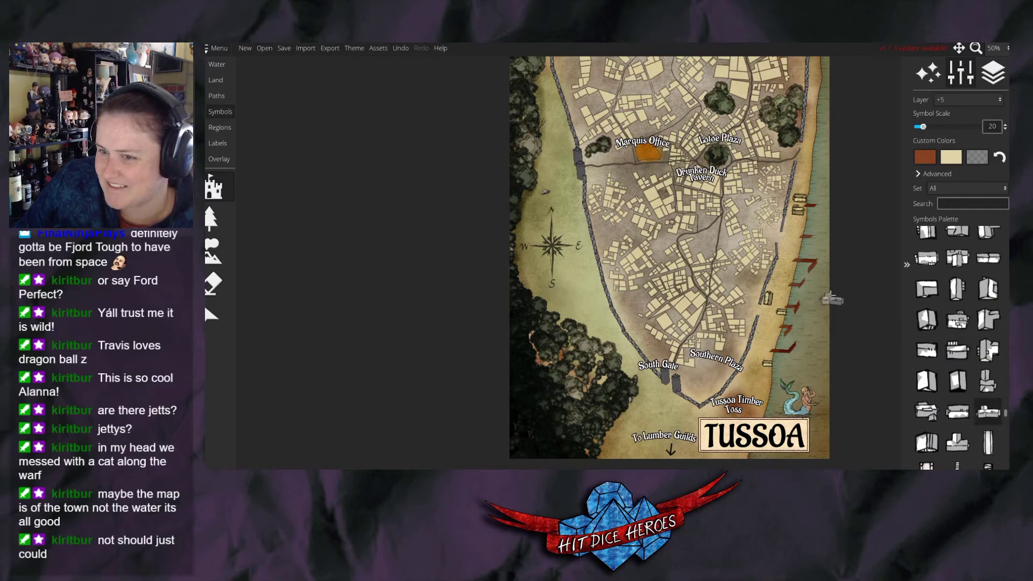
{"action": "scroll", "coordinate": [790, 256], "scroll_direction": "down", "scroll_amount": 5}
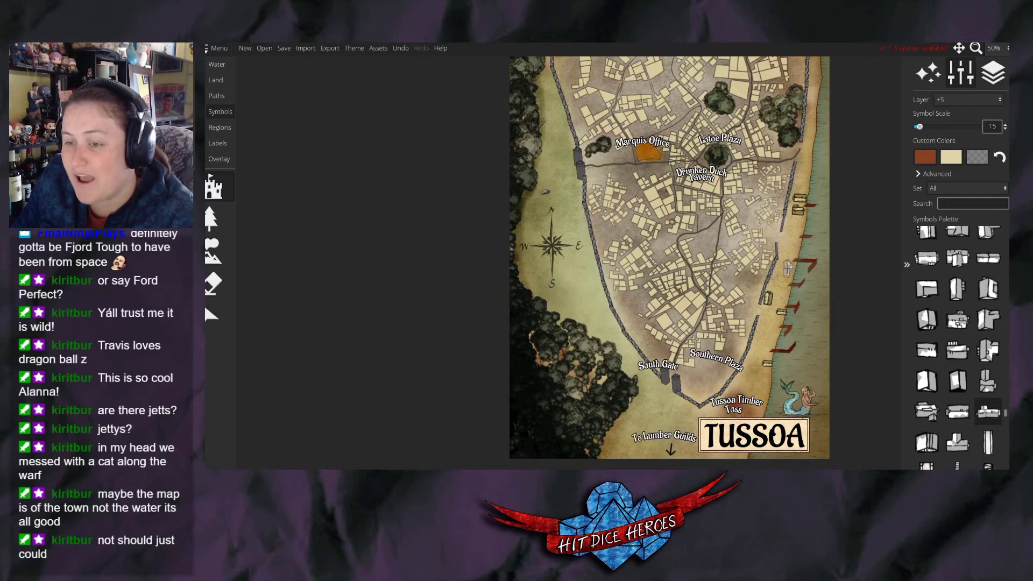
{"action": "left_click", "coordinate": [774, 279]}
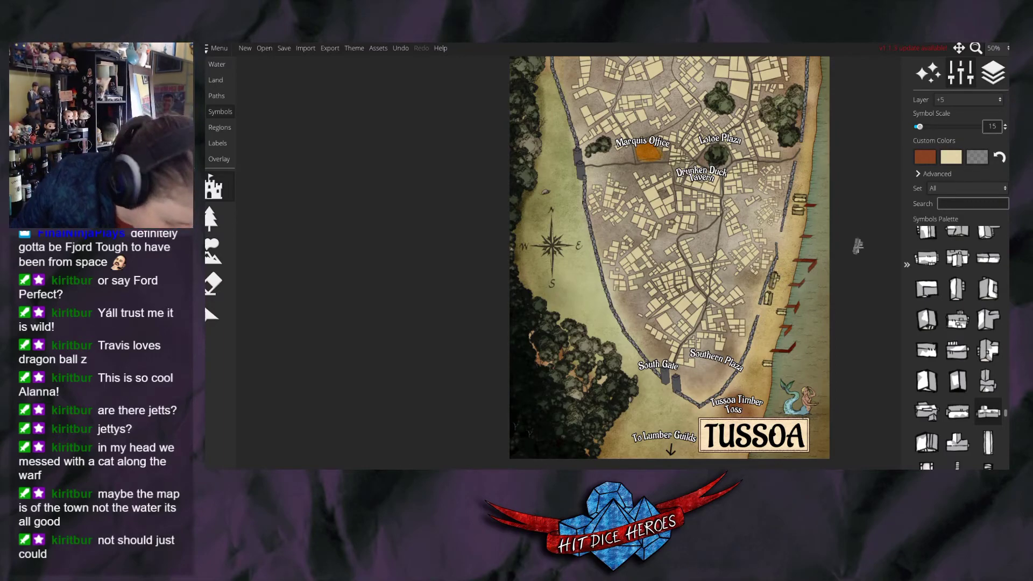
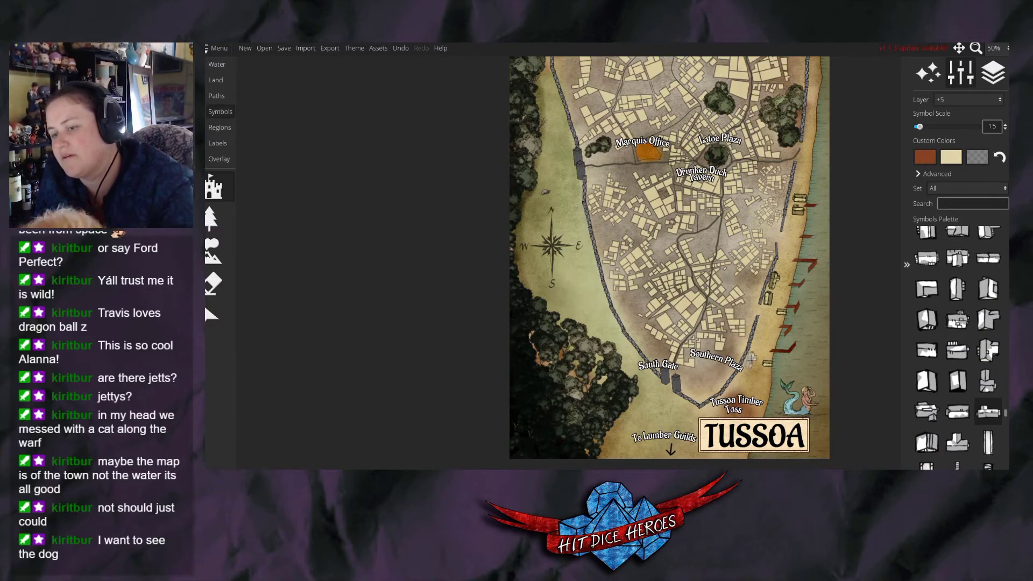
{"action": "left_click", "coordinate": [752, 360]}
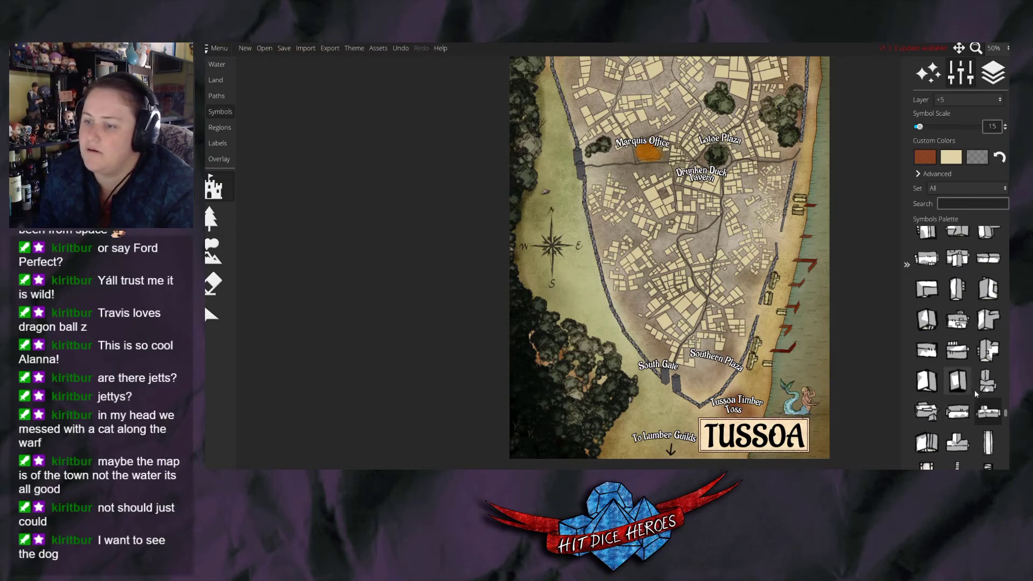
{"action": "left_click", "coordinate": [957, 443]}
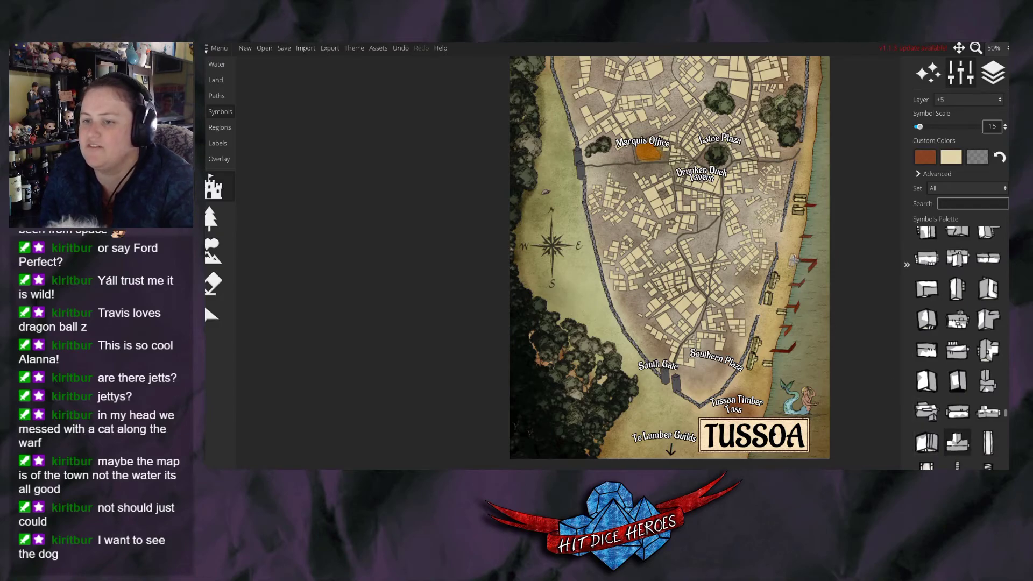
{"action": "left_click", "coordinate": [793, 223]}
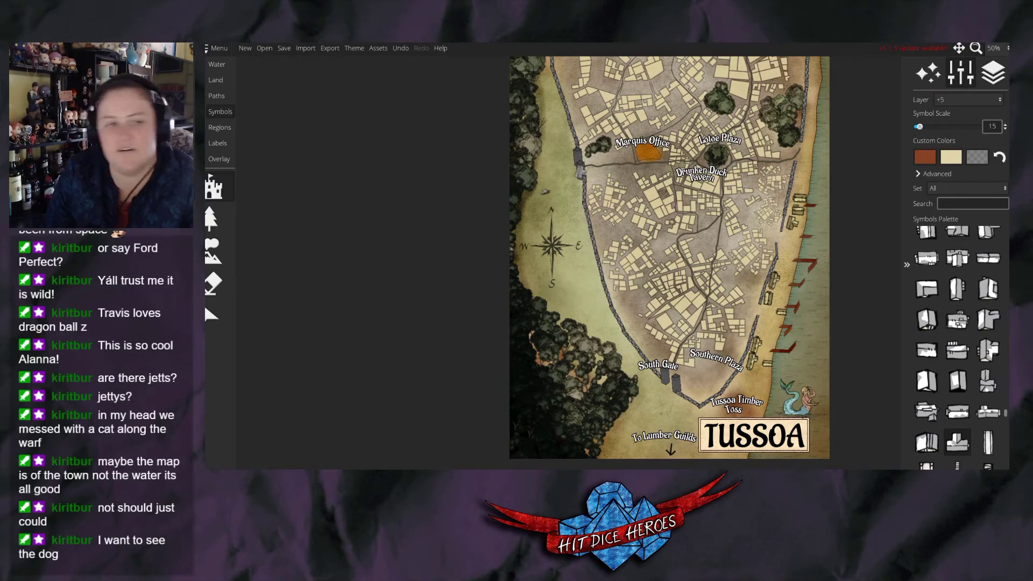
Switch to the land colour brush, choose the dark grey swatch and limit painting to symbols.
{"action": "left_click", "coordinate": [215, 79]}
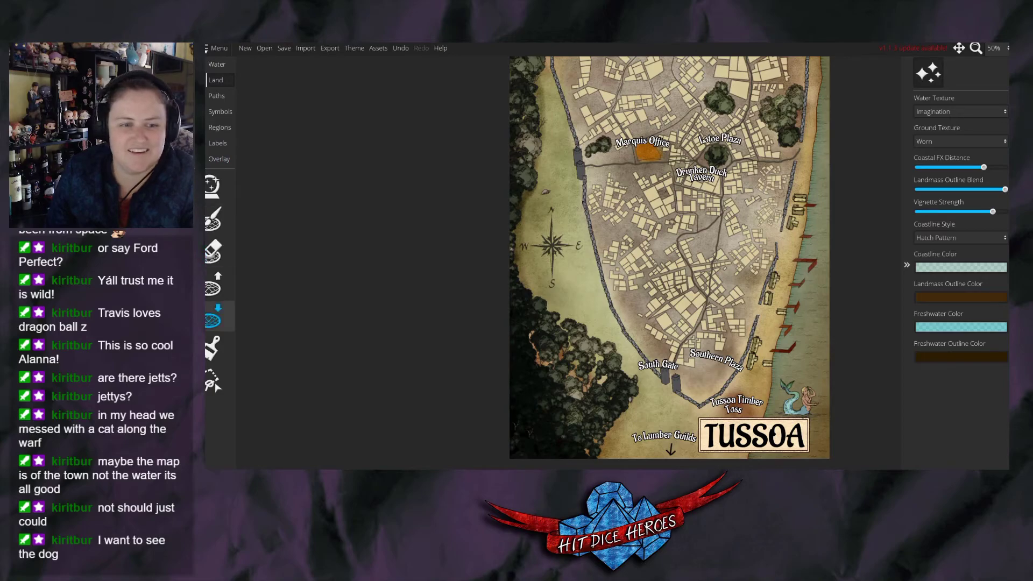
{"action": "left_click", "coordinate": [219, 349]}
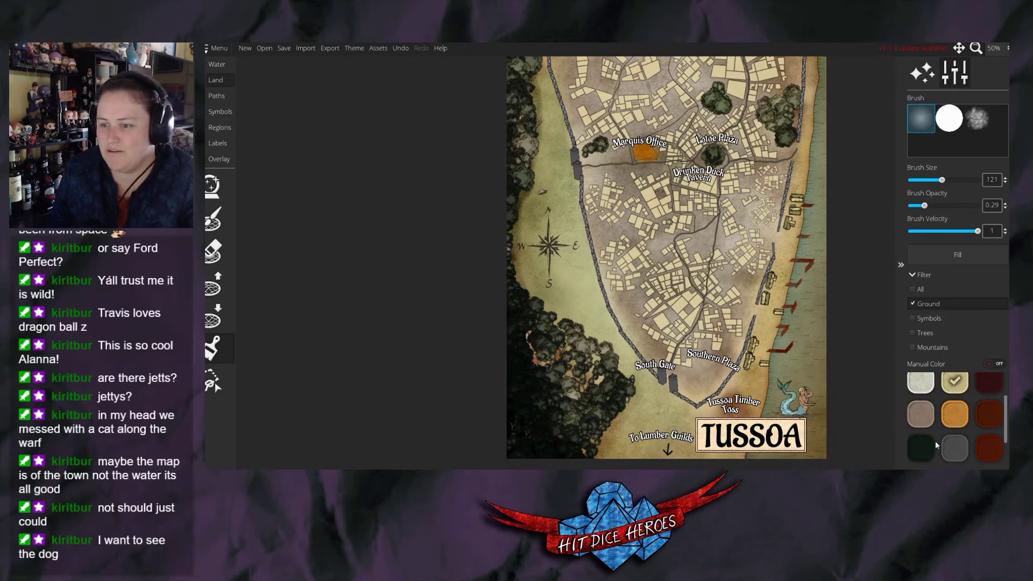
{"action": "left_click", "coordinate": [954, 451]}
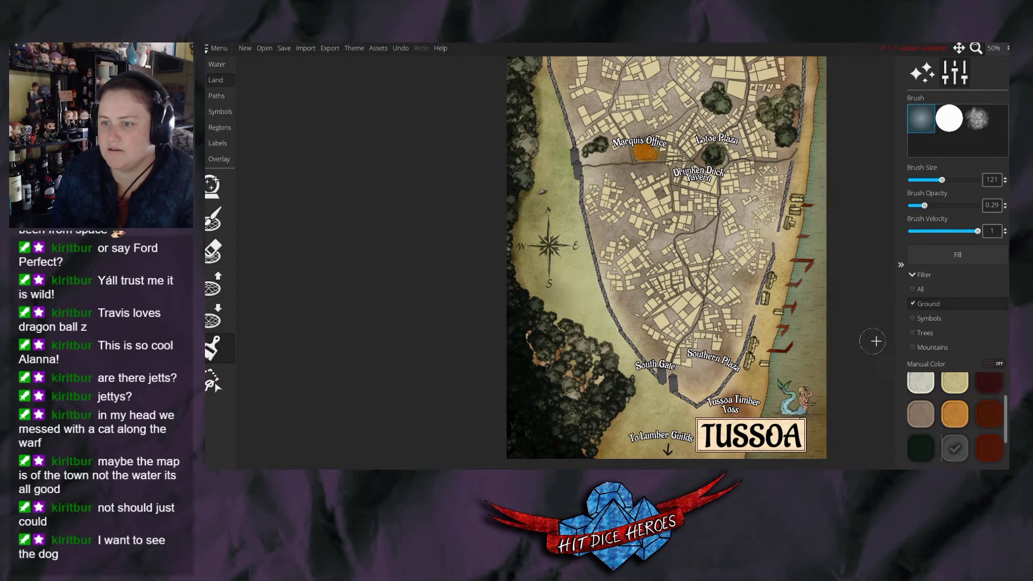
{"action": "left_click", "coordinate": [929, 318]}
Try painting the new beach buildings outside the eastern wall dark grey, and undo the strokes.
{"action": "mouse_move", "coordinate": [755, 348]}
{"action": "left_mouse_down"}
{"action": "mouse_move", "coordinate": [784, 281]}
{"action": "mouse_move", "coordinate": [773, 276]}
{"action": "mouse_move", "coordinate": [787, 217]}
{"action": "left_mouse_up"}
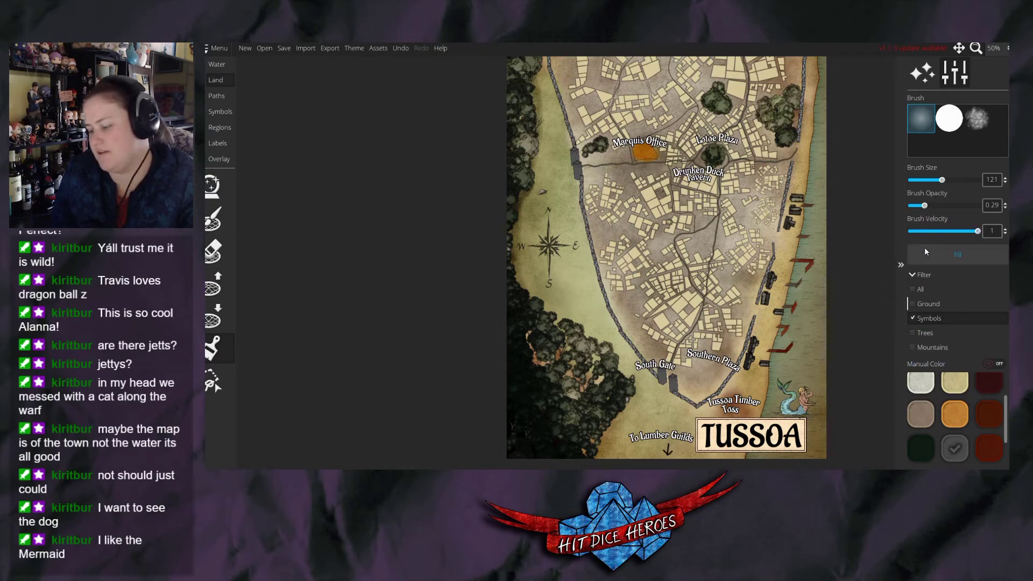
{"action": "key", "text": "ctrl+z"}
{"action": "key", "text": "ctrl+z"}
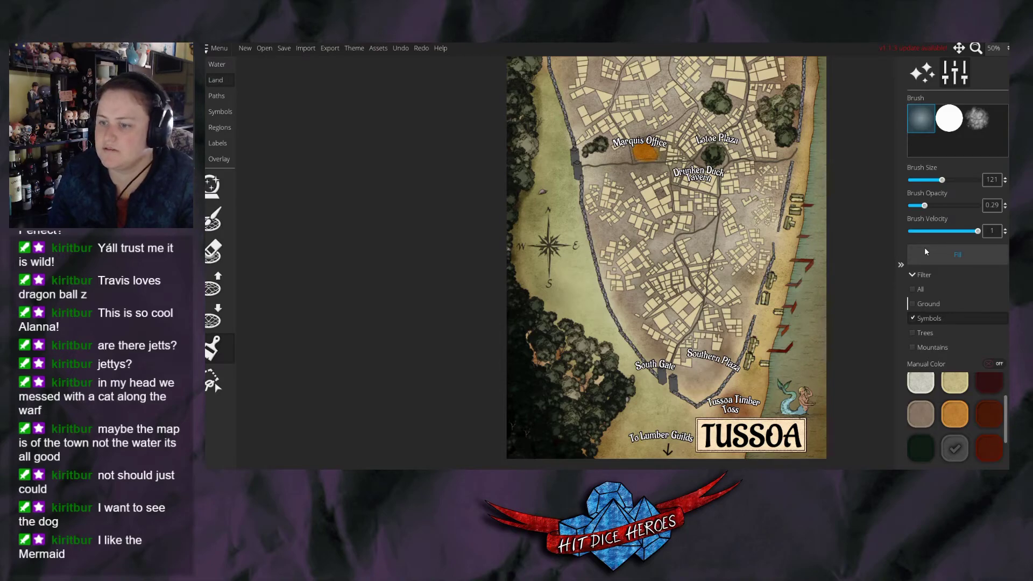
Add a custom yellow-green colour swatch and paint the beach buildings outside the eastern wall with it.
{"action": "left_click", "coordinate": [921, 382]}
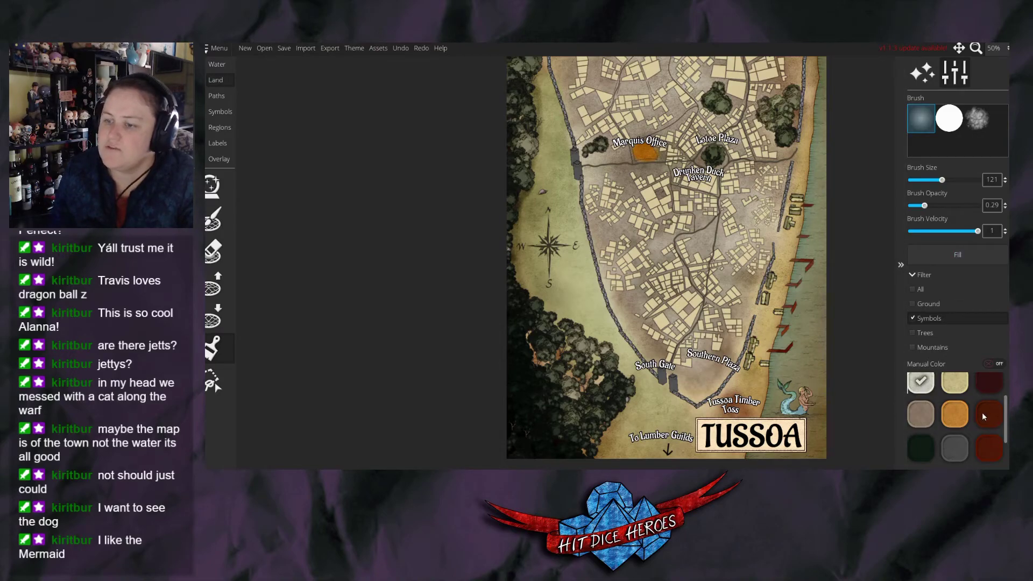
{"action": "scroll", "coordinate": [936, 420], "scroll_direction": "down", "scroll_amount": 2}
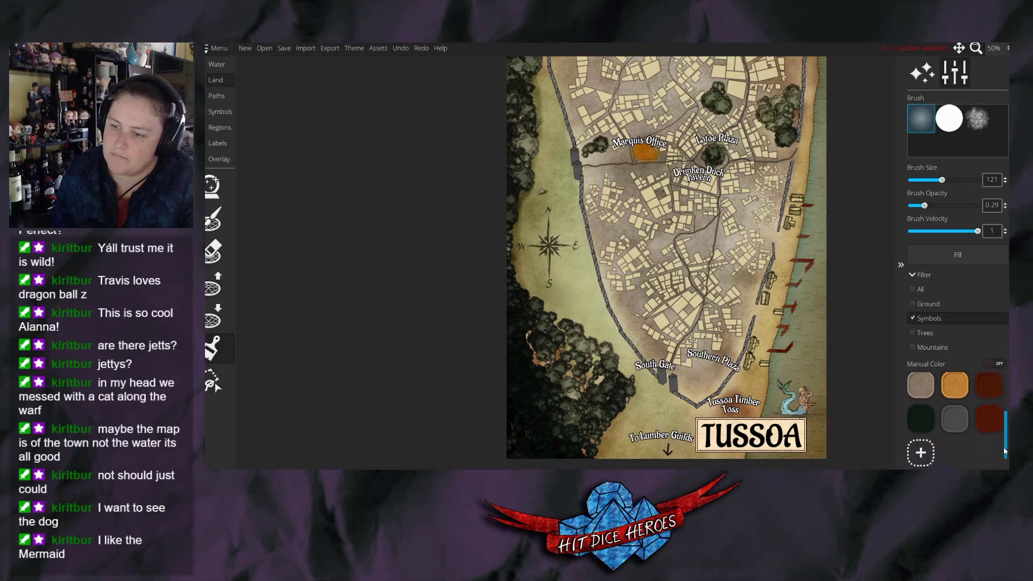
{"action": "left_click", "coordinate": [920, 447]}
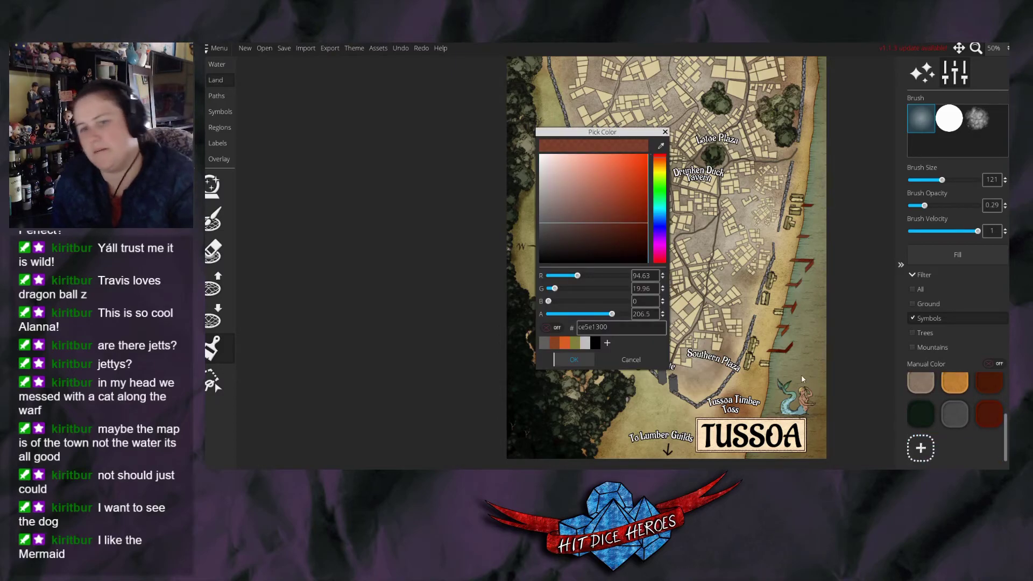
{"action": "left_click", "coordinate": [661, 172]}
{"action": "left_click_drag", "start_coordinate": [606, 198], "coordinate": [587, 185]}
{"action": "left_click", "coordinate": [573, 360]}
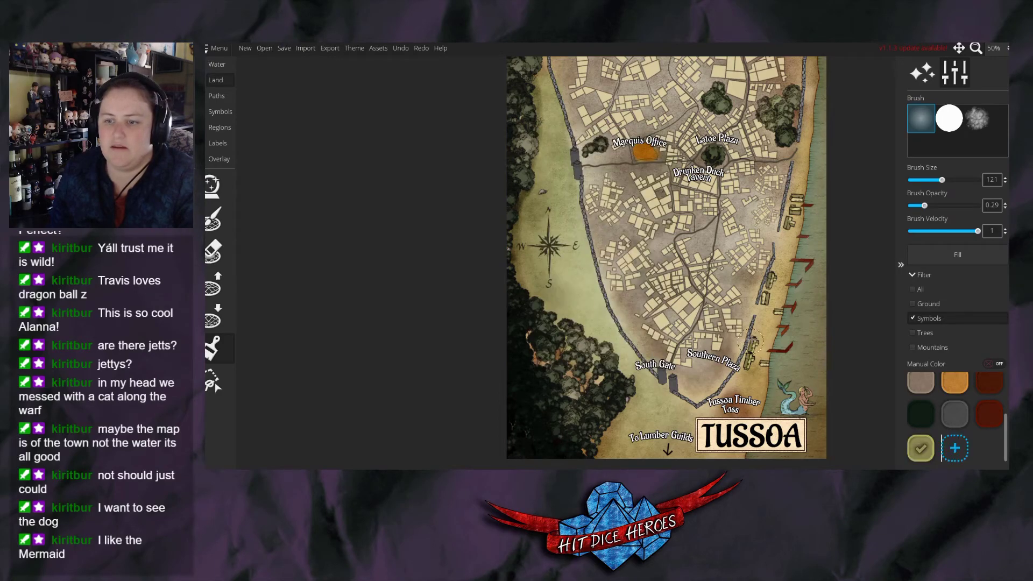
{"action": "left_click_drag", "start_coordinate": [776, 262], "coordinate": [798, 198]}
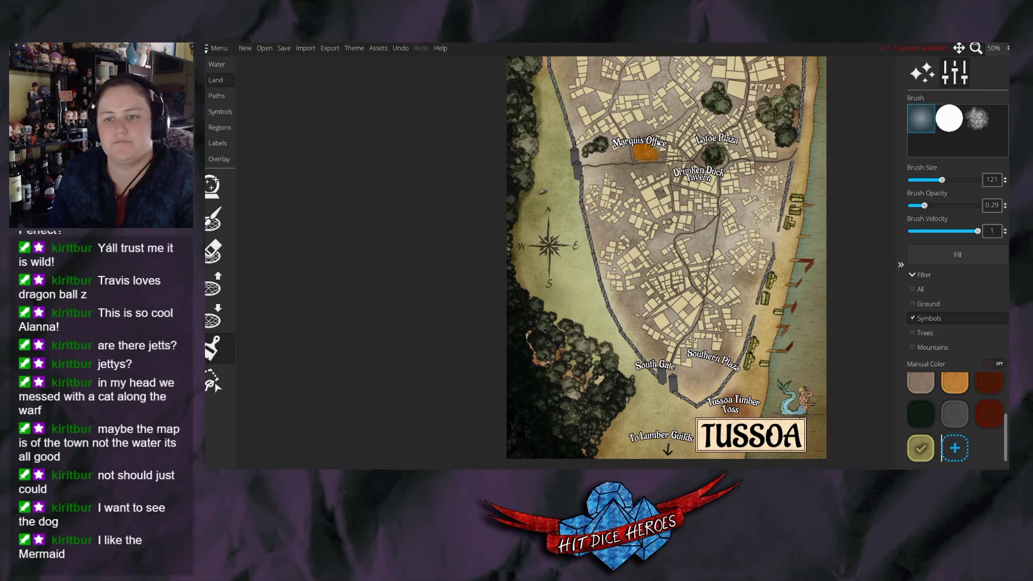
Limit painting to the ground and colour the clearings in the southwestern forest light green with brush size 105 and opacity 1.
{"action": "scroll", "coordinate": [685, 202], "scroll_direction": "down", "scroll_amount": 2}
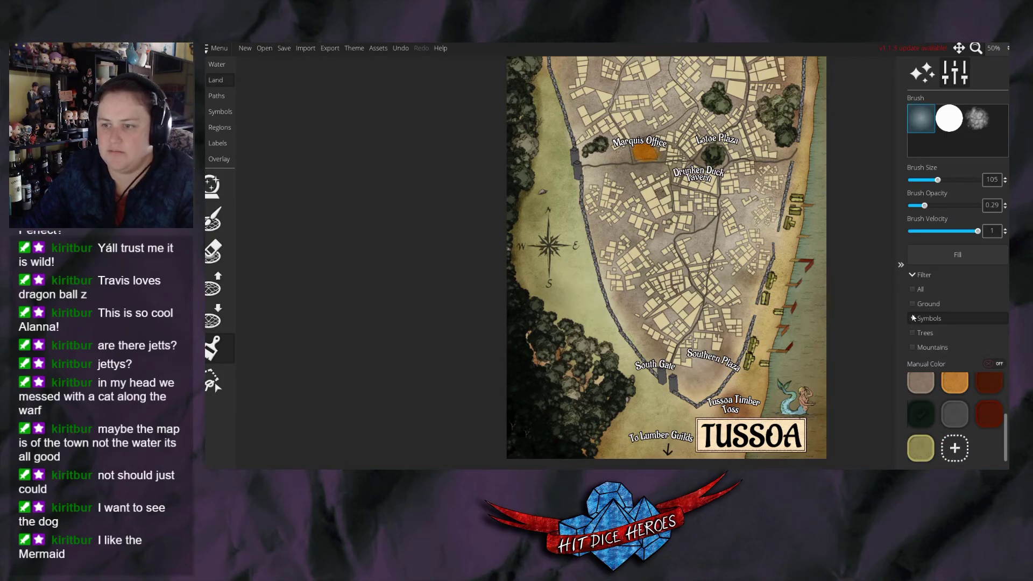
{"action": "mouse_move", "coordinate": [538, 341]}
{"action": "left_mouse_down"}
{"action": "mouse_move", "coordinate": [556, 361]}
{"action": "mouse_move", "coordinate": [535, 356]}
{"action": "mouse_move", "coordinate": [566, 354]}
{"action": "mouse_move", "coordinate": [560, 347]}
{"action": "mouse_move", "coordinate": [585, 384]}
{"action": "left_mouse_up"}
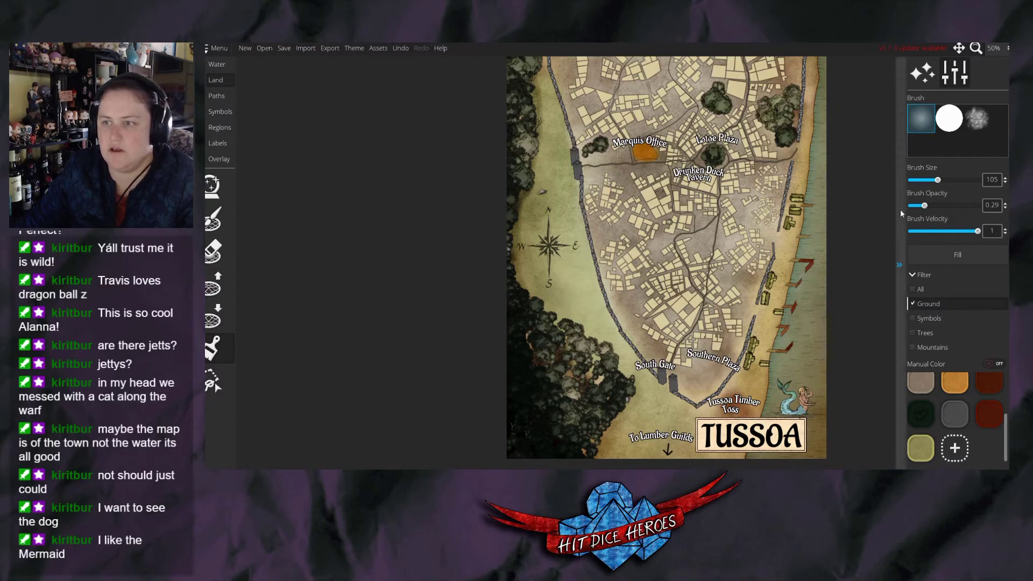
{"action": "scroll", "coordinate": [930, 411], "scroll_direction": "up", "scroll_amount": 2}
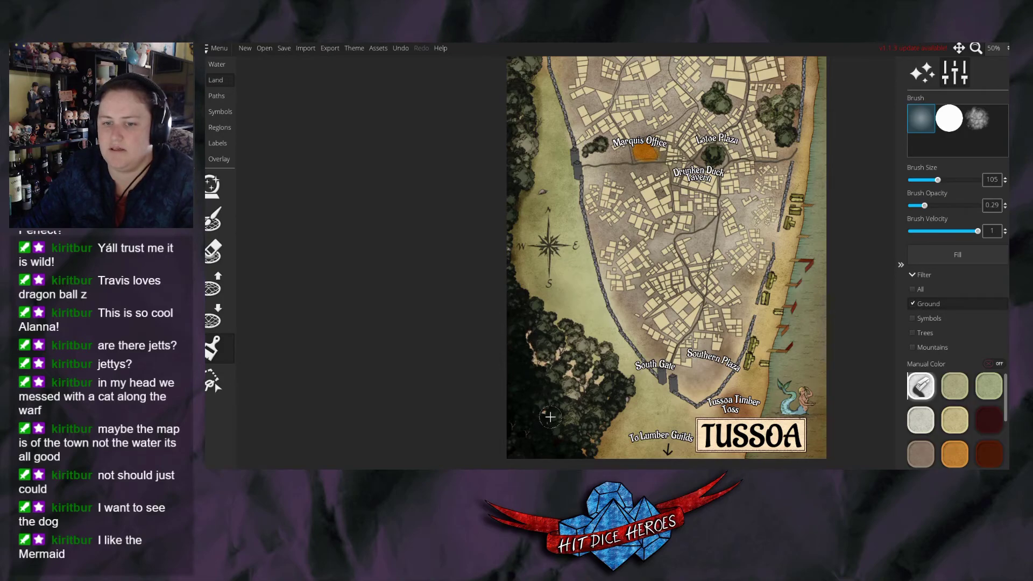
{"action": "left_click", "coordinate": [978, 388]}
{"action": "left_click_drag", "start_coordinate": [924, 205], "coordinate": [978, 205]}
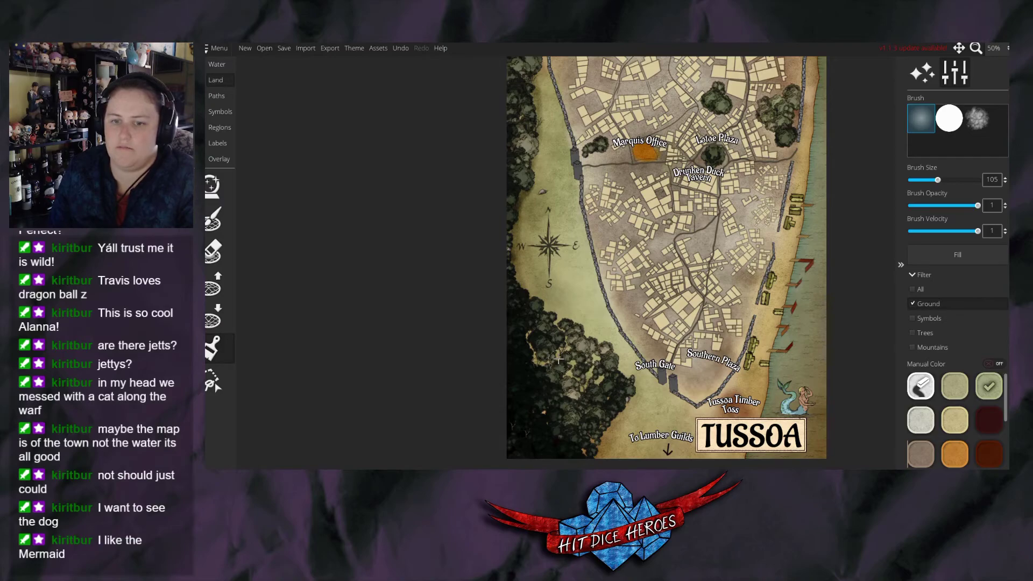
Limit painting to trees and darken the southwestern forest with the dark green swatch at brush opacity 0.34.
{"action": "left_click", "coordinate": [913, 333]}
{"action": "left_click", "coordinate": [913, 305]}
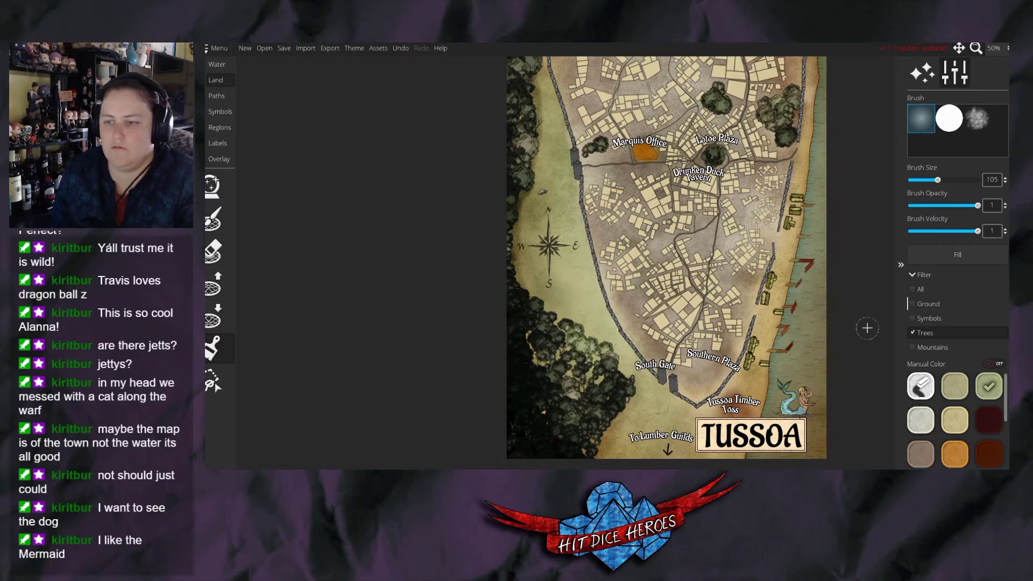
{"action": "key", "text": "ctrl+z"}
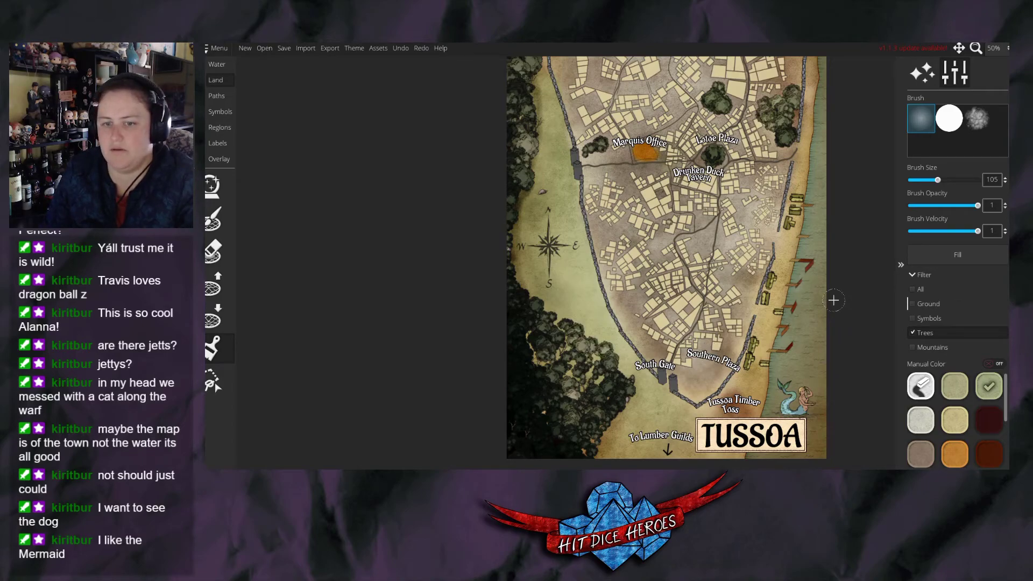
{"action": "scroll", "coordinate": [1008, 403], "scroll_direction": "down", "scroll_amount": 2}
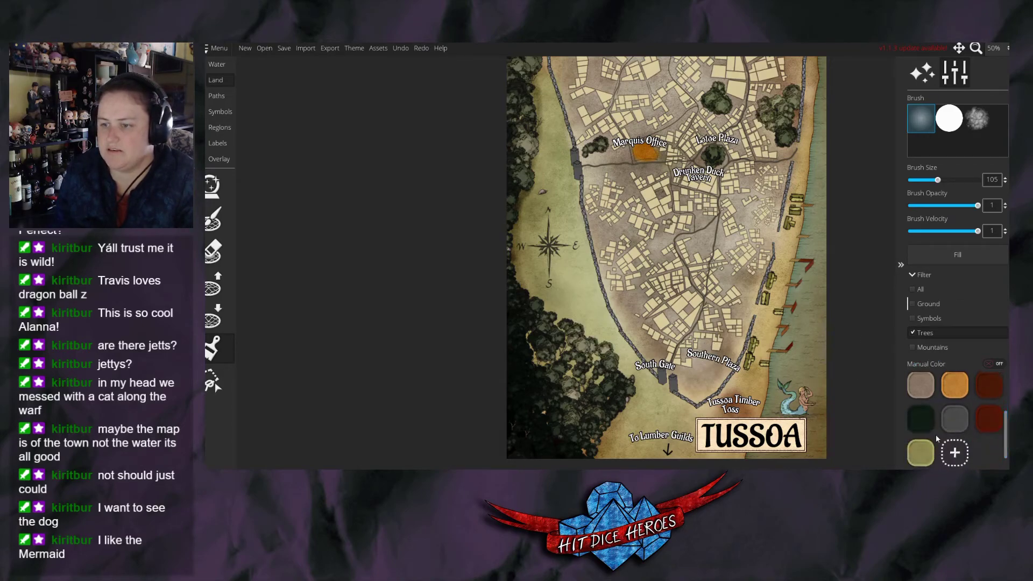
{"action": "left_click", "coordinate": [928, 206]}
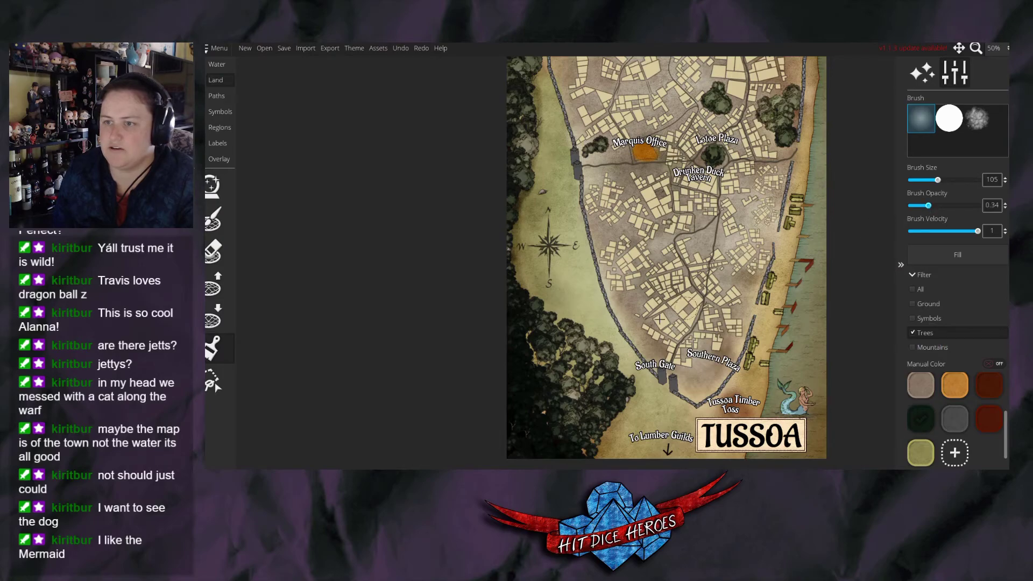
{"action": "mouse_move", "coordinate": [543, 324]}
{"action": "left_mouse_down"}
{"action": "mouse_move", "coordinate": [631, 374]}
{"action": "mouse_move", "coordinate": [607, 376]}
{"action": "mouse_move", "coordinate": [544, 343]}
{"action": "mouse_move", "coordinate": [584, 426]}
{"action": "mouse_move", "coordinate": [563, 341]}
{"action": "mouse_move", "coordinate": [584, 411]}
{"action": "mouse_move", "coordinate": [588, 369]}
{"action": "mouse_move", "coordinate": [531, 355]}
{"action": "mouse_move", "coordinate": [551, 417]}
{"action": "mouse_move", "coordinate": [605, 410]}
{"action": "left_mouse_up"}
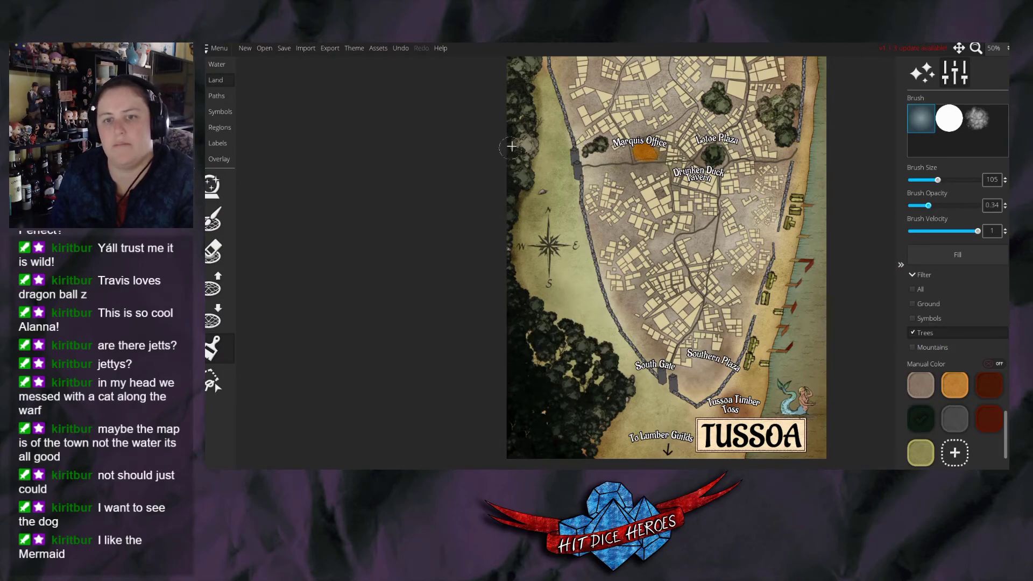
Darken the small tree cluster inside the western gate, and undo the stroke on the tree above the Drunken Duck Tavern.
{"action": "left_click_drag", "start_coordinate": [594, 147], "coordinate": [595, 161]}
{"action": "left_click", "coordinate": [716, 155]}
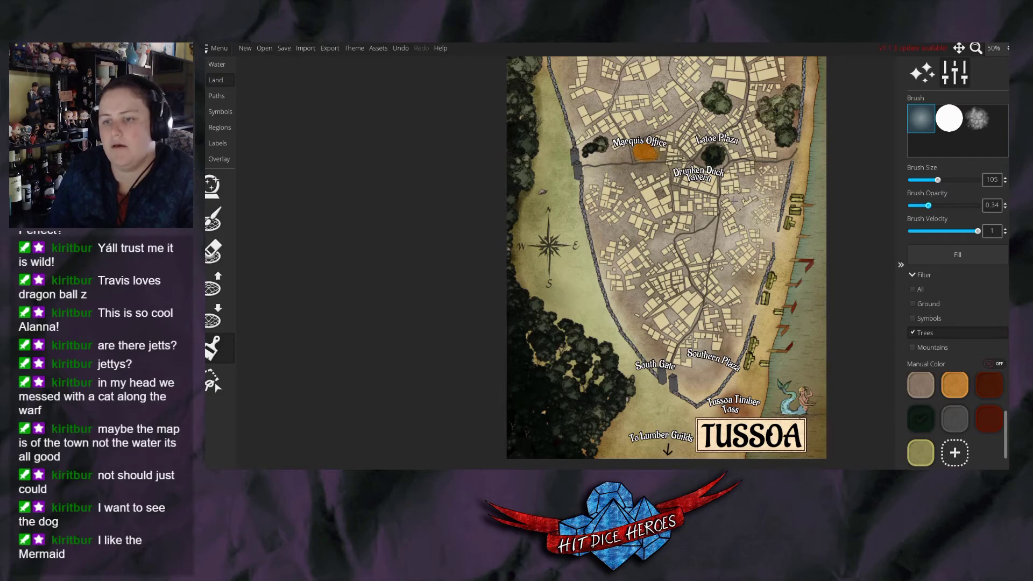
{"action": "key", "text": "ctrl+z"}
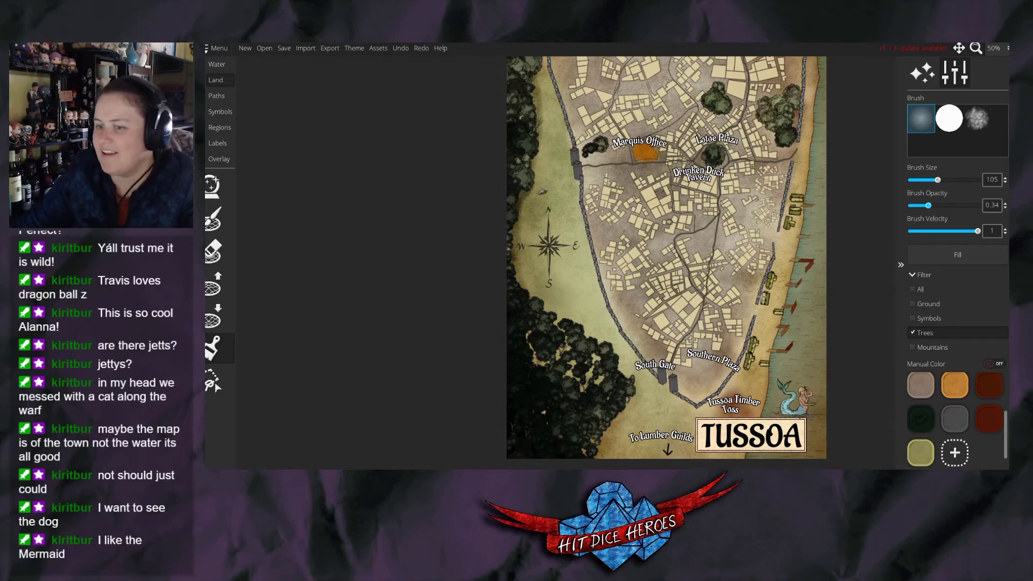
Enable a map border in the dark red and cream checkered style at scale 0.97 and check it around the map.
{"action": "left_click", "coordinate": [219, 159]}
{"action": "left_click", "coordinate": [219, 250]}
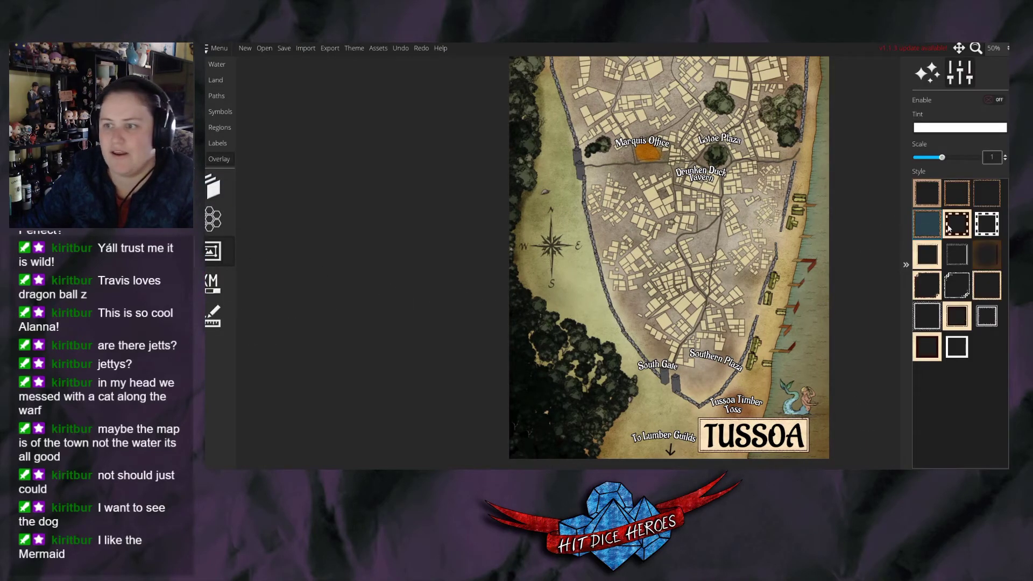
{"action": "left_click", "coordinate": [954, 230]}
{"action": "left_click", "coordinate": [1001, 100]}
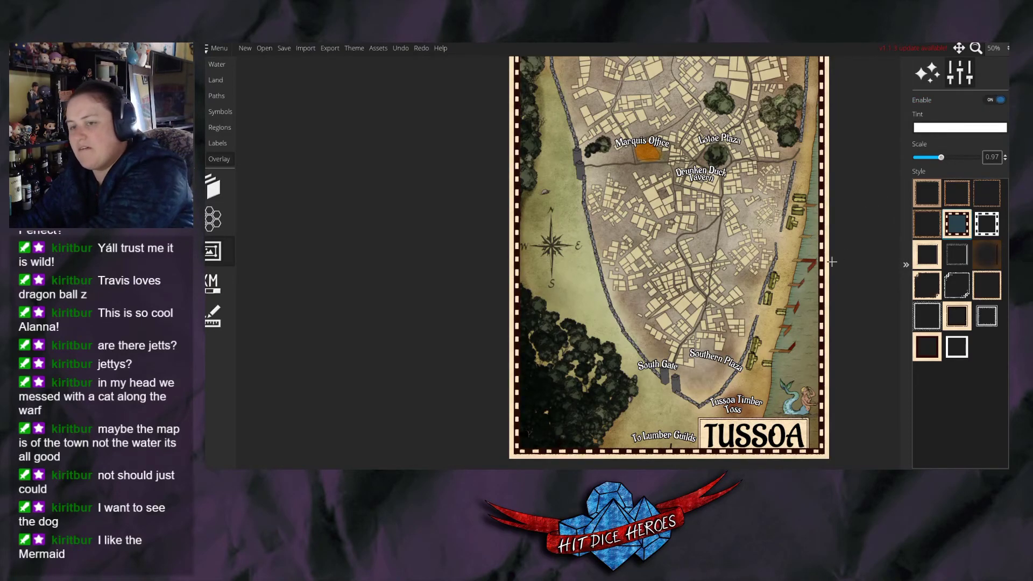
{"action": "scroll", "coordinate": [834, 261], "scroll_direction": "down", "scroll_amount": 2}
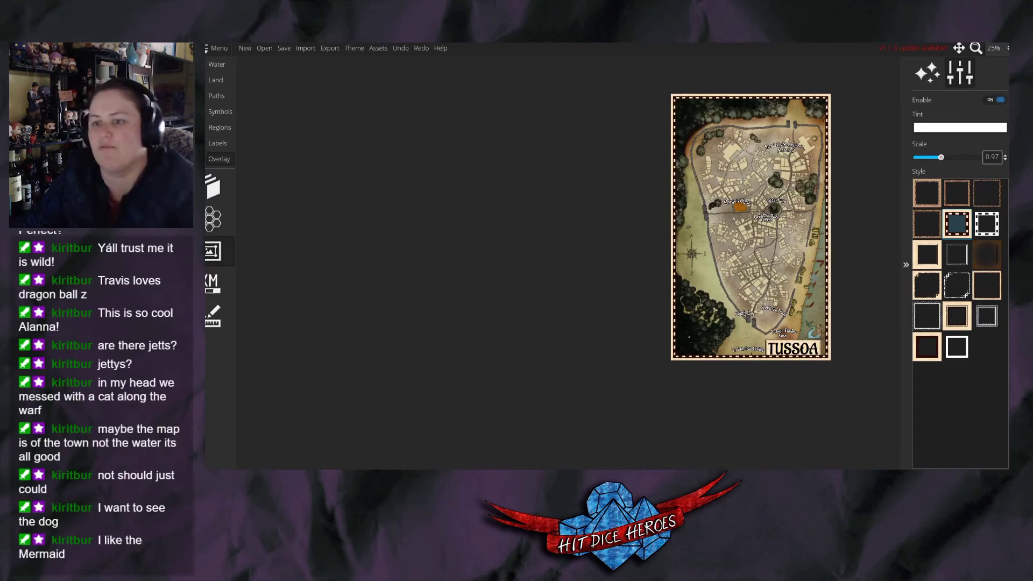
{"action": "scroll", "coordinate": [832, 258], "scroll_direction": "up", "scroll_amount": 2}
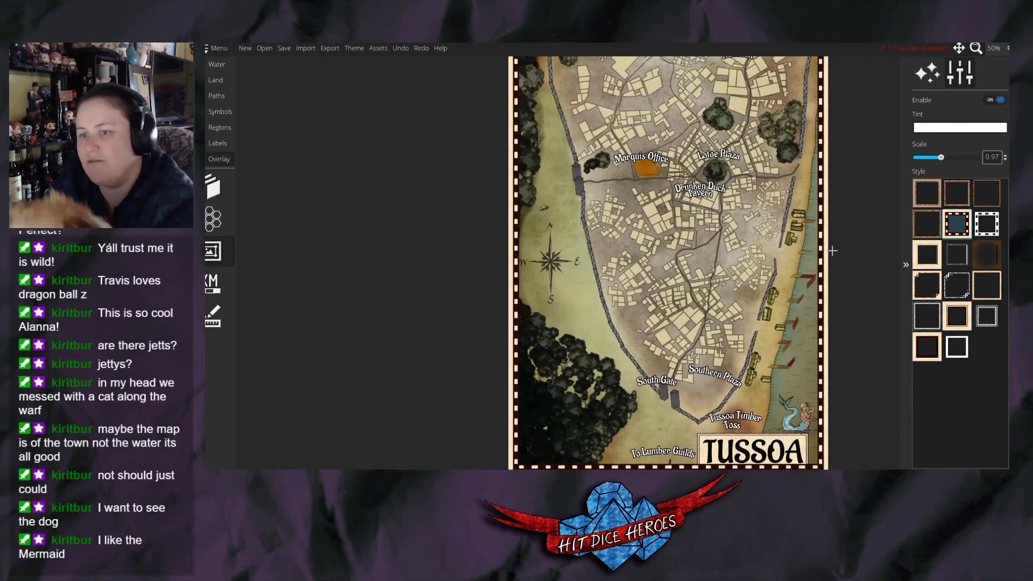
{"action": "left_click_drag", "start_coordinate": [833, 258], "coordinate": [811, 282]}
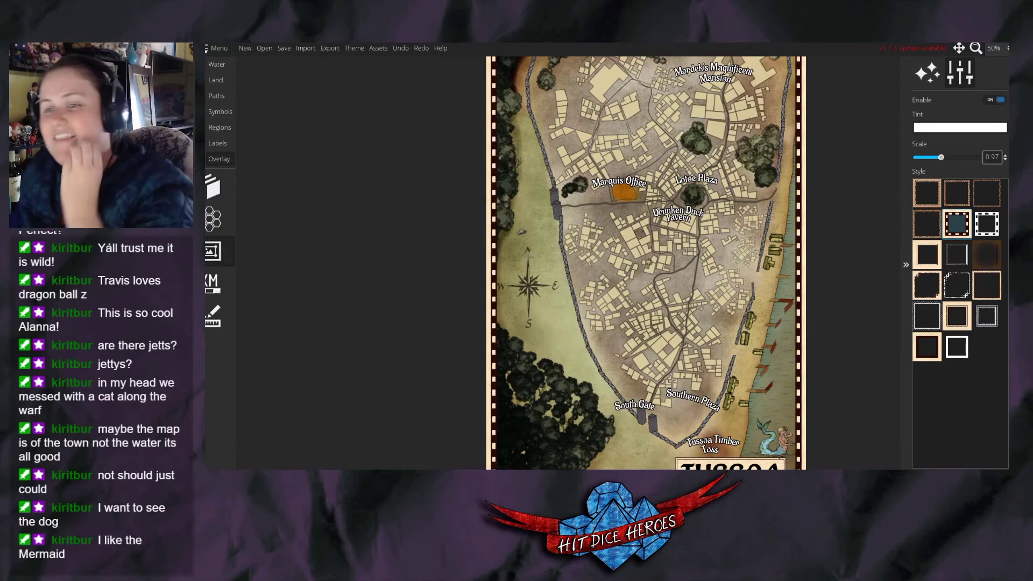
{"action": "scroll", "coordinate": [640, 264], "scroll_direction": "up", "scroll_amount": 3}
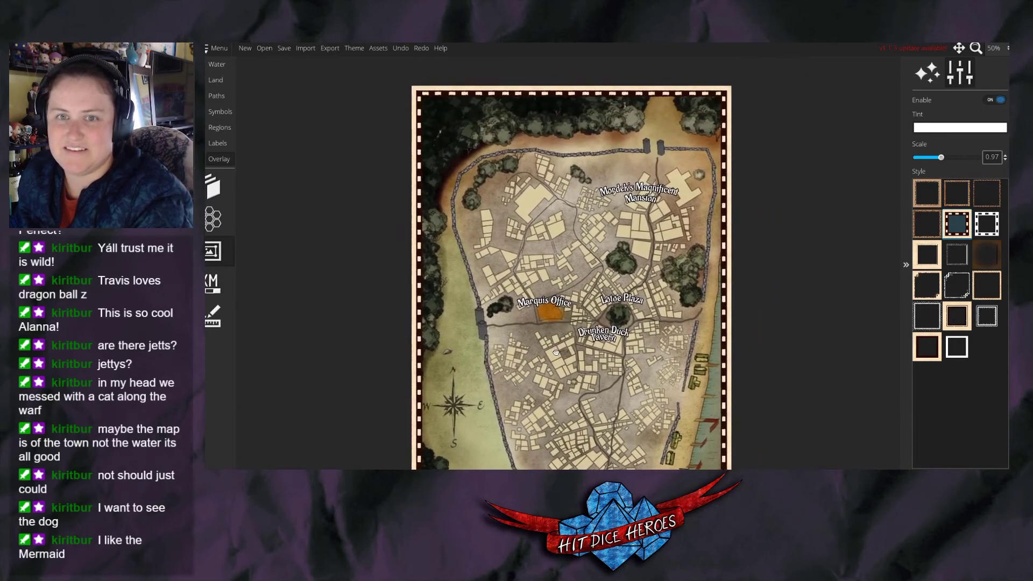
Try several other border styles on the map, and return to the dark red and cream checkered one.
{"action": "left_click", "coordinate": [921, 349]}
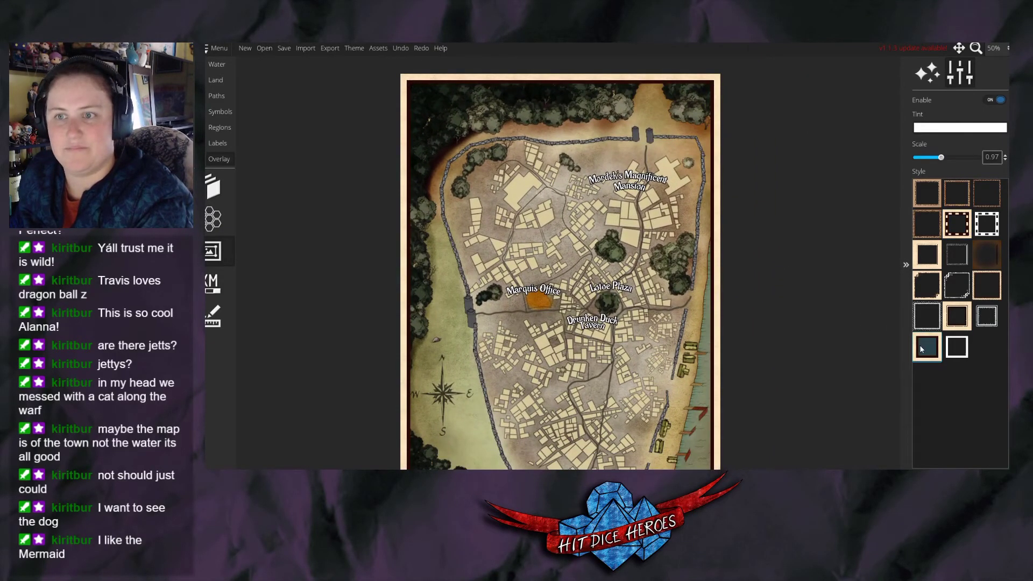
{"action": "left_click", "coordinate": [957, 347]}
{"action": "left_click", "coordinate": [986, 320]}
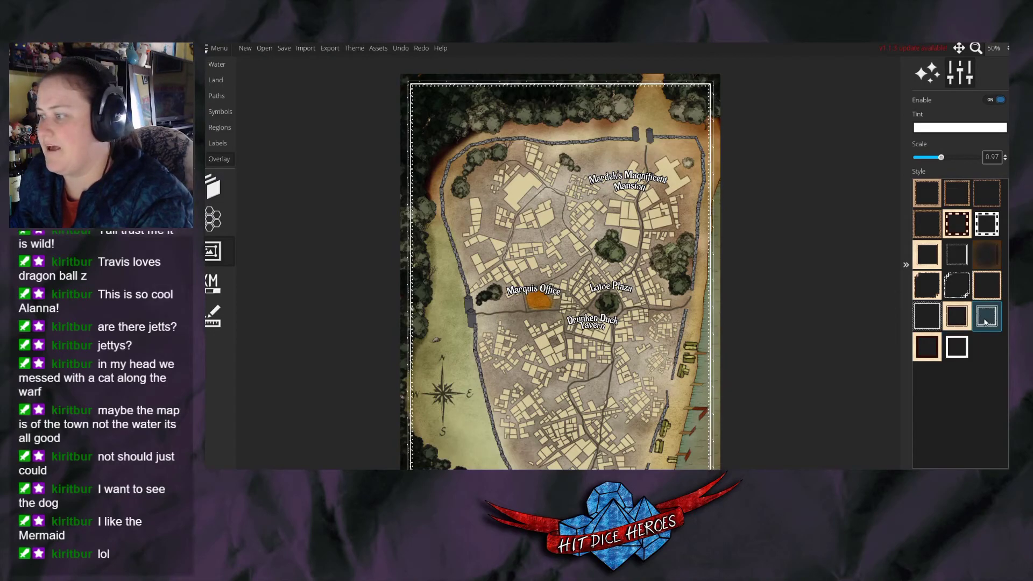
{"action": "left_click", "coordinate": [960, 319]}
{"action": "left_click", "coordinate": [958, 290]}
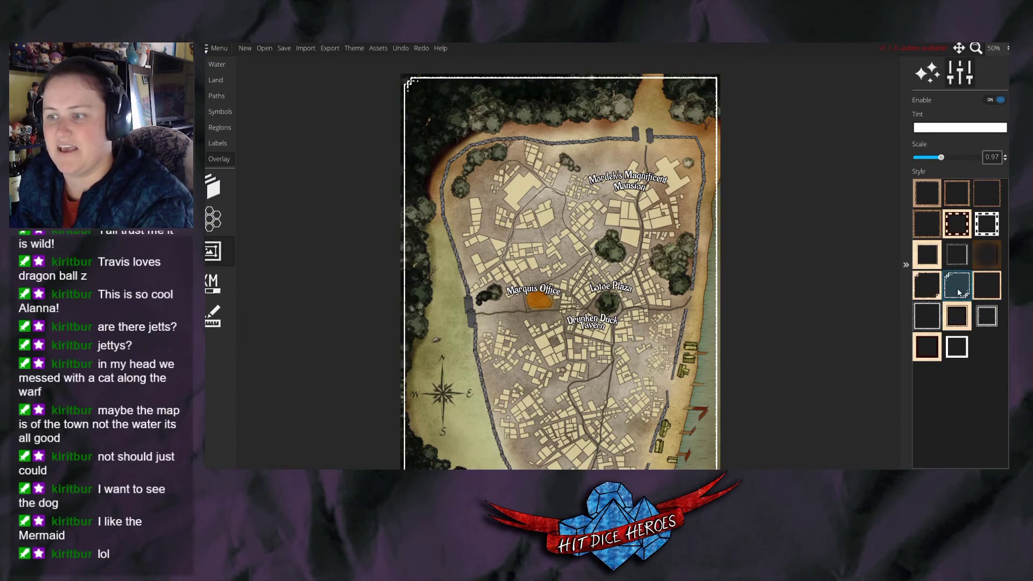
{"action": "left_click", "coordinate": [962, 231]}
{"action": "left_click", "coordinate": [979, 233]}
{"action": "left_click", "coordinate": [956, 233]}
Set the checkered border's scale to 0.74 while viewing the whole map.
{"action": "scroll", "coordinate": [580, 245], "scroll_direction": "up", "scroll_amount": 5}
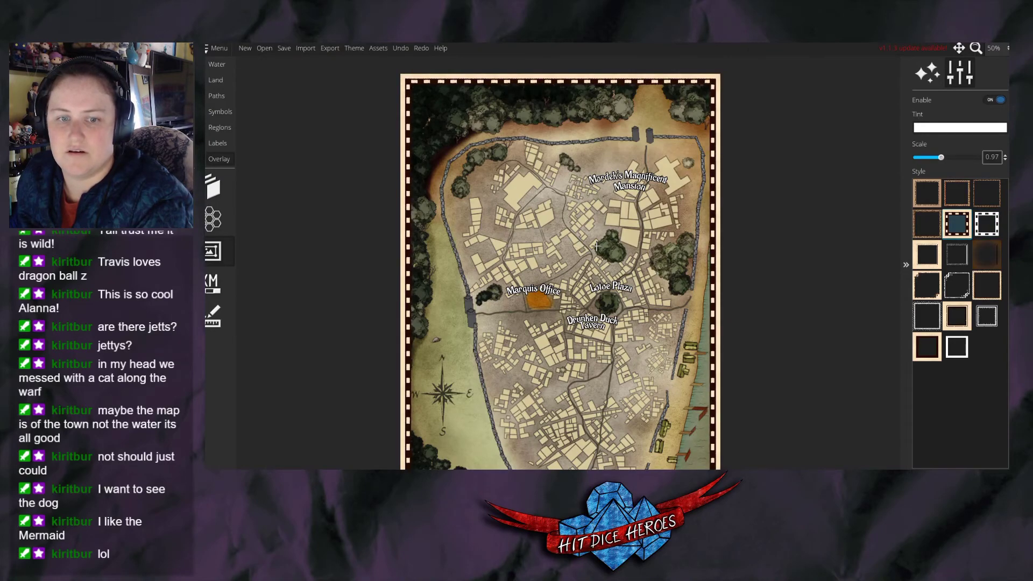
{"action": "scroll", "coordinate": [596, 236], "scroll_direction": "down", "scroll_amount": 3}
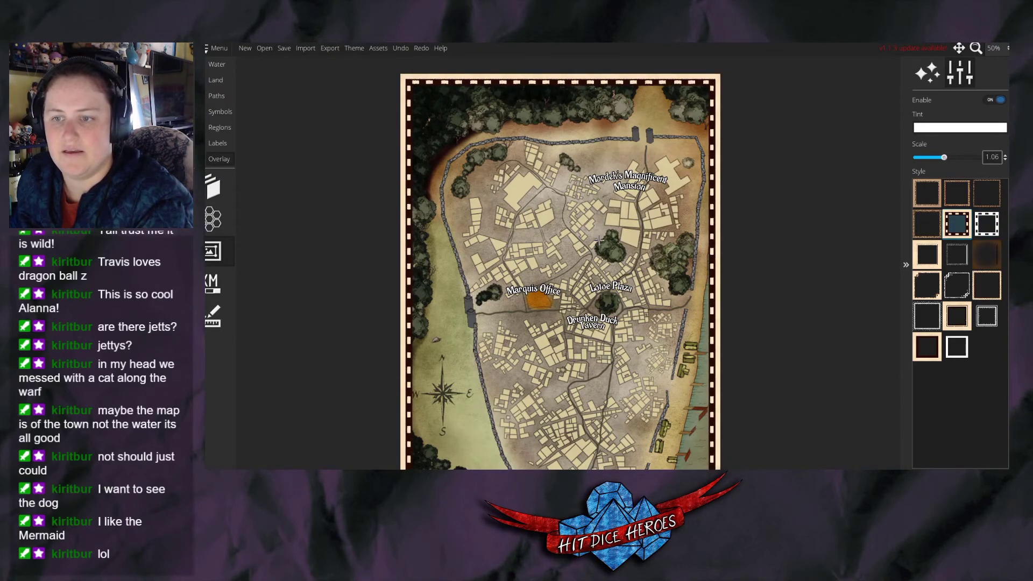
{"action": "scroll", "coordinate": [584, 306], "scroll_direction": "down", "scroll_amount": 2}
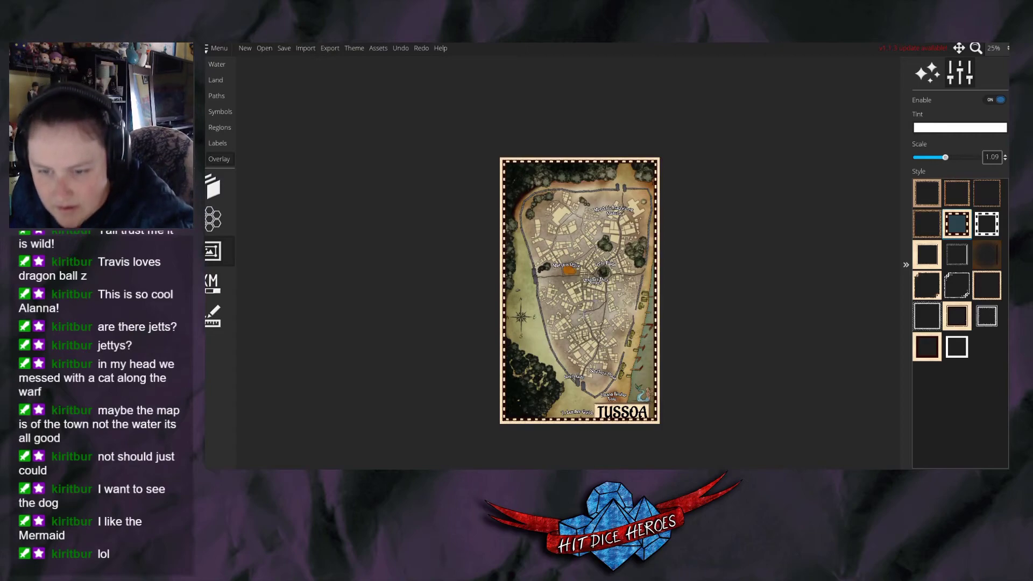
{"action": "scroll", "coordinate": [584, 307], "scroll_direction": "down", "scroll_amount": 10}
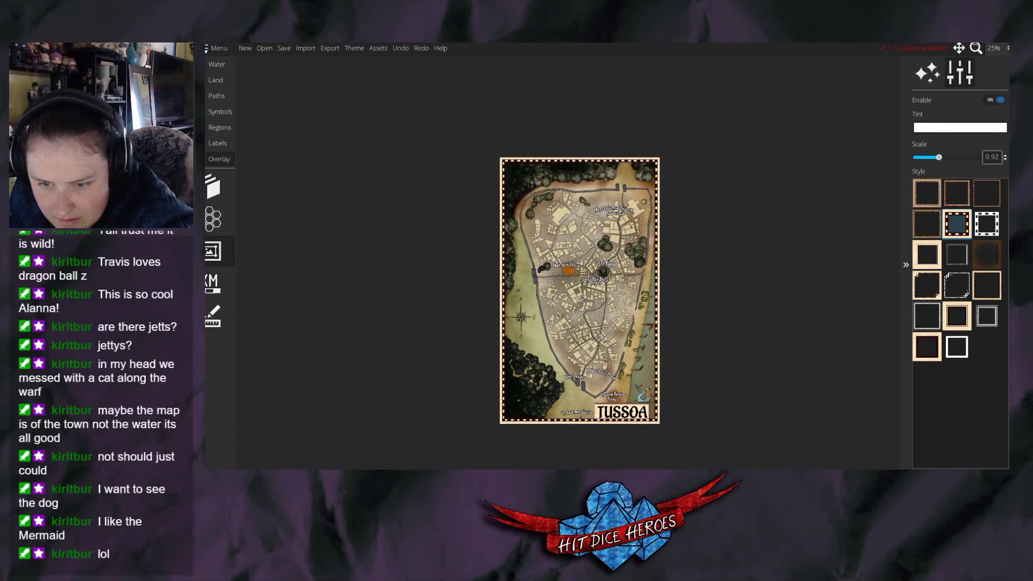
{"action": "scroll", "coordinate": [583, 306], "scroll_direction": "up", "scroll_amount": 1}
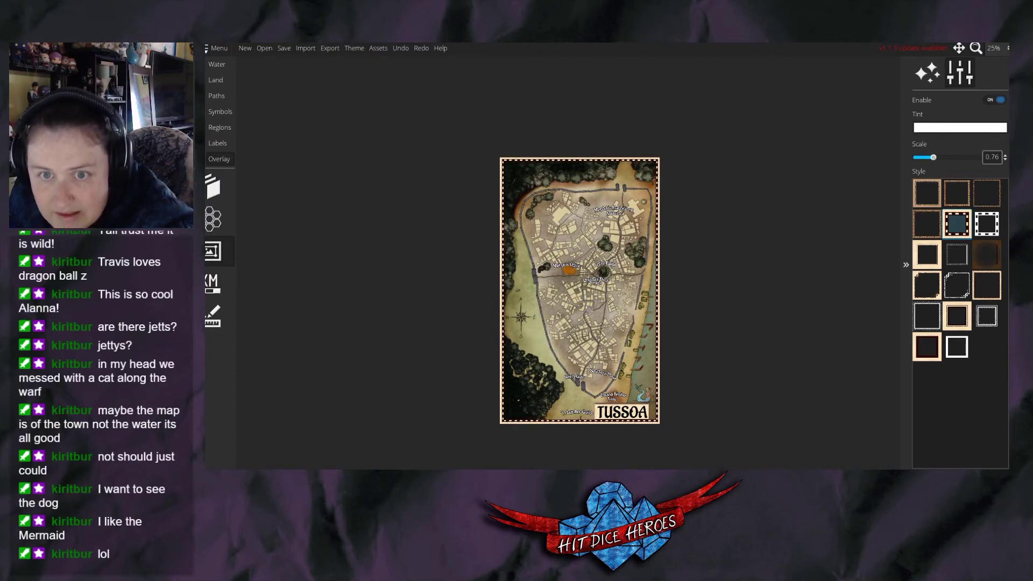
{"action": "left_click_drag", "start_coordinate": [933, 157], "coordinate": [934, 193]}
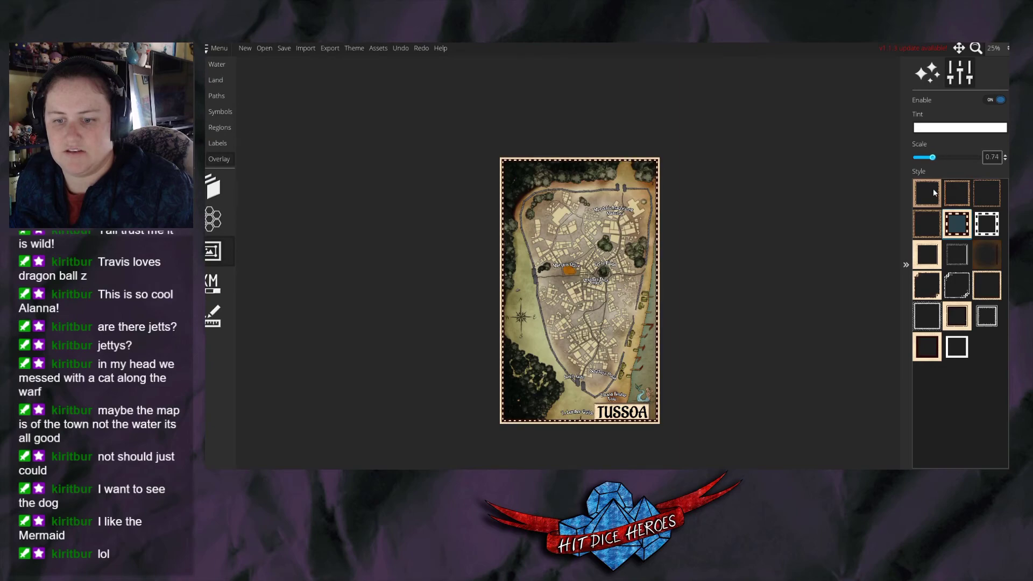
Shift the parchment box behind the TUSSOA title slightly to the right, inside the map border.
{"action": "left_click", "coordinate": [216, 142]}
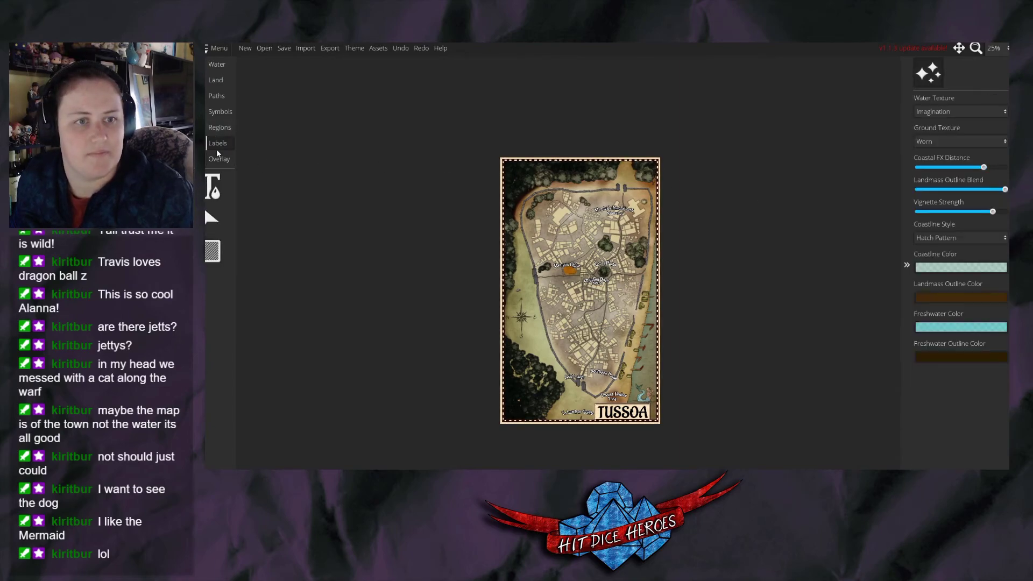
{"action": "left_click", "coordinate": [212, 251]}
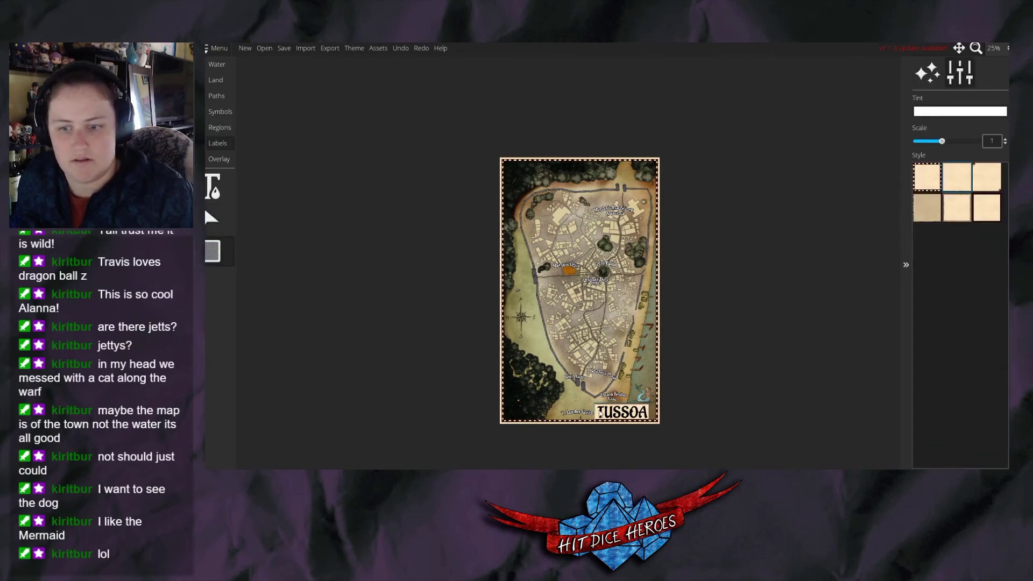
{"action": "left_click_drag", "start_coordinate": [625, 419], "coordinate": [631, 419]}
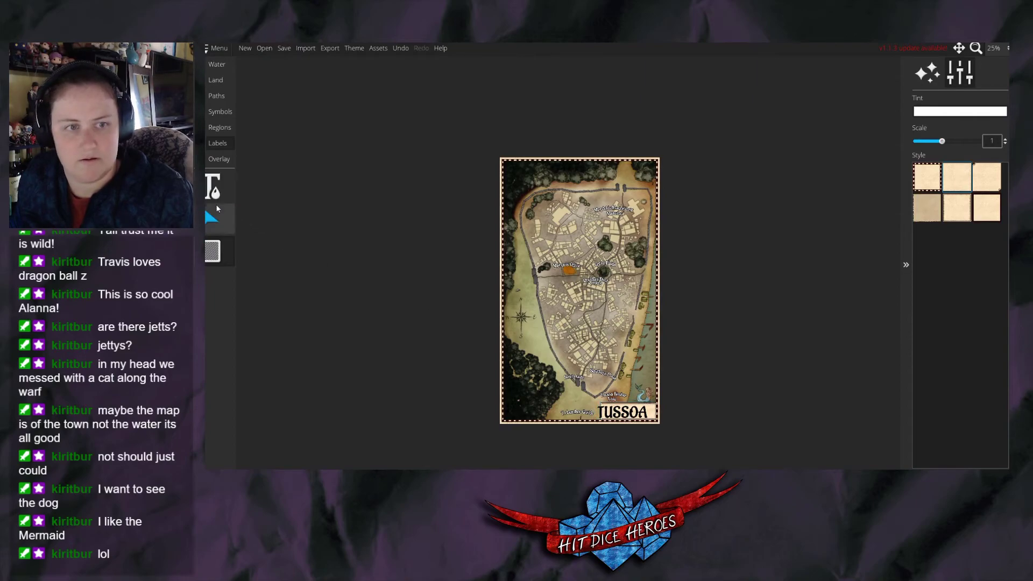
Move the TUSSOA title text to the right so that it sits inside its parchment box.
{"action": "left_click", "coordinate": [213, 187]}
{"action": "left_click", "coordinate": [613, 411]}
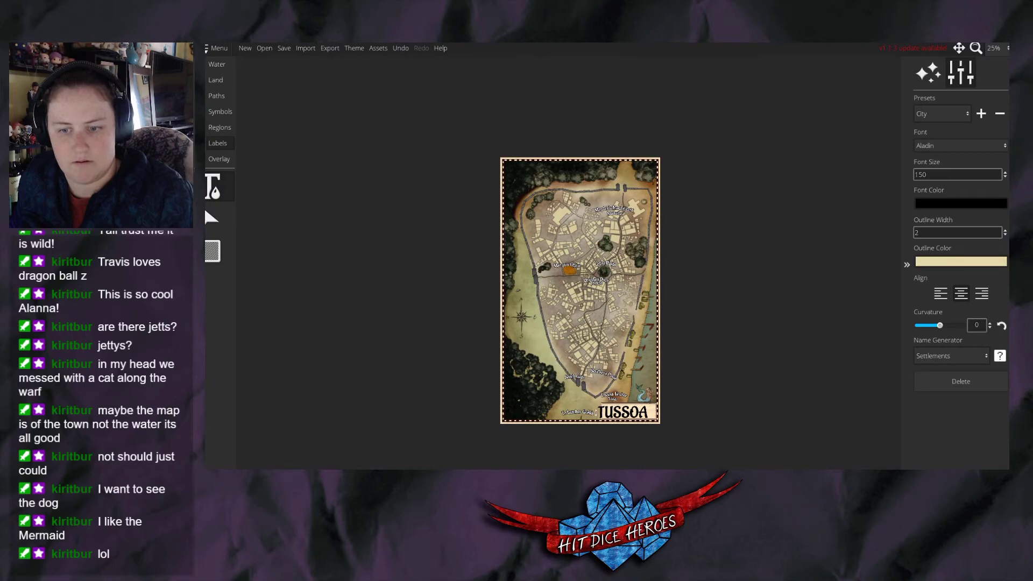
{"action": "left_click", "coordinate": [556, 412]}
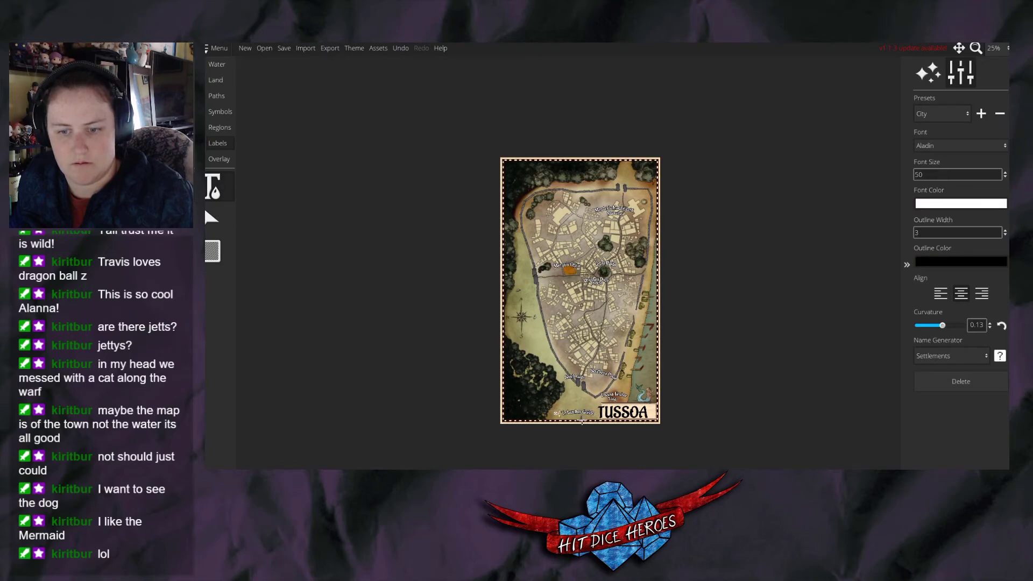
{"action": "left_click", "coordinate": [584, 417]}
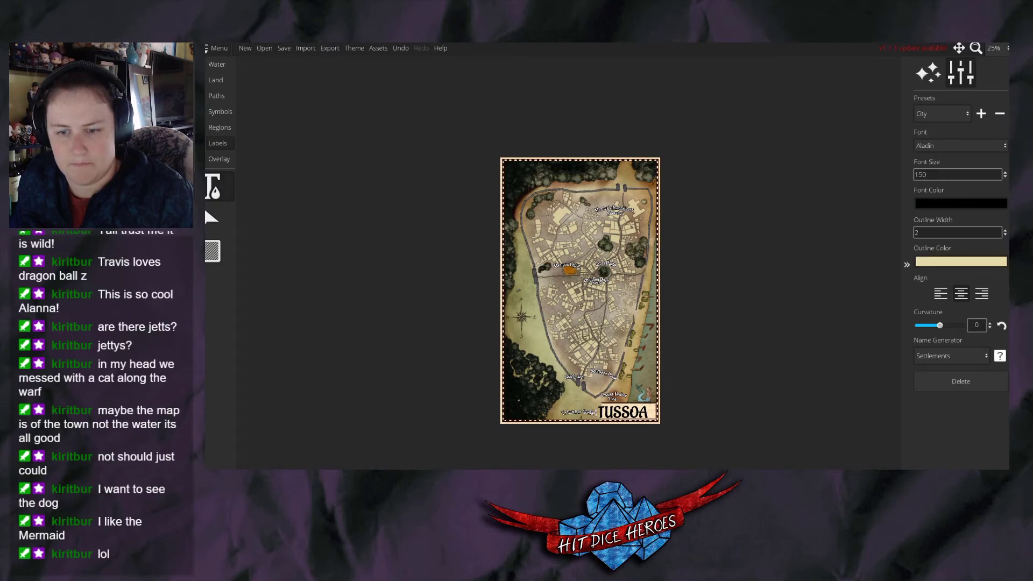
{"action": "scroll", "coordinate": [590, 429], "scroll_direction": "up", "scroll_amount": 2}
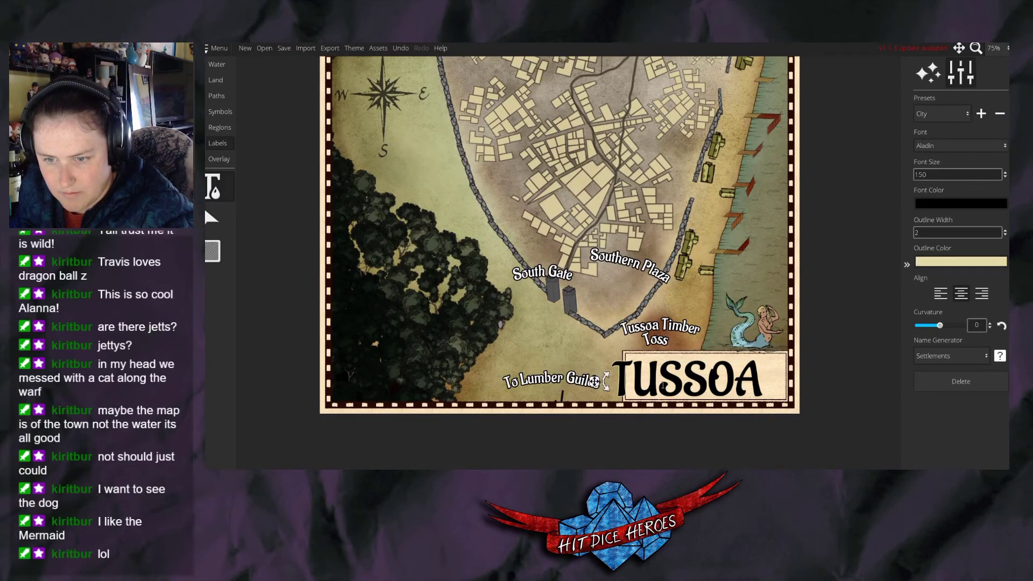
{"action": "left_click_drag", "start_coordinate": [607, 390], "coordinate": [628, 378]}
{"action": "scroll", "coordinate": [628, 378], "scroll_direction": "down", "scroll_amount": 4}
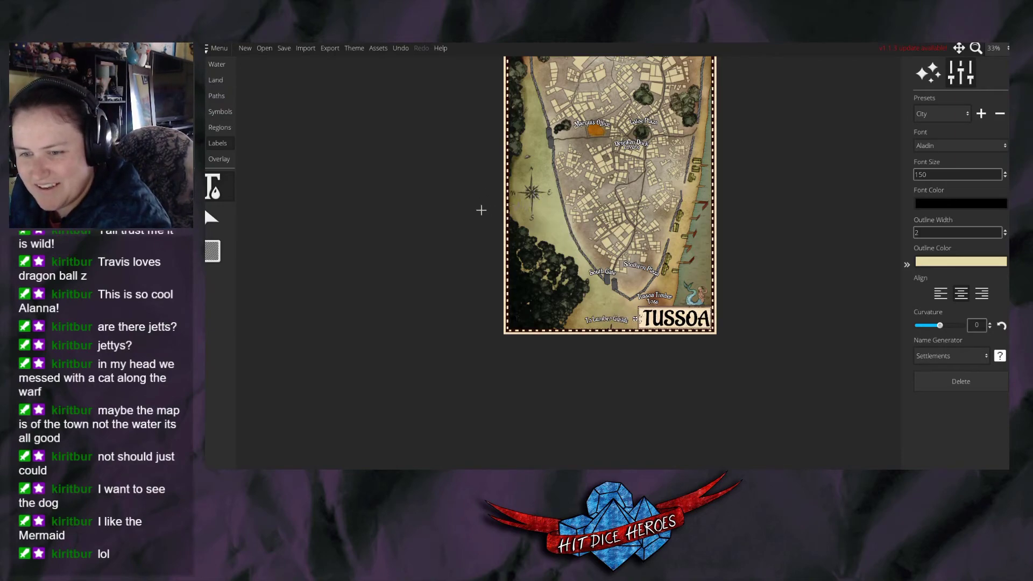
{"action": "left_click", "coordinate": [216, 64]}
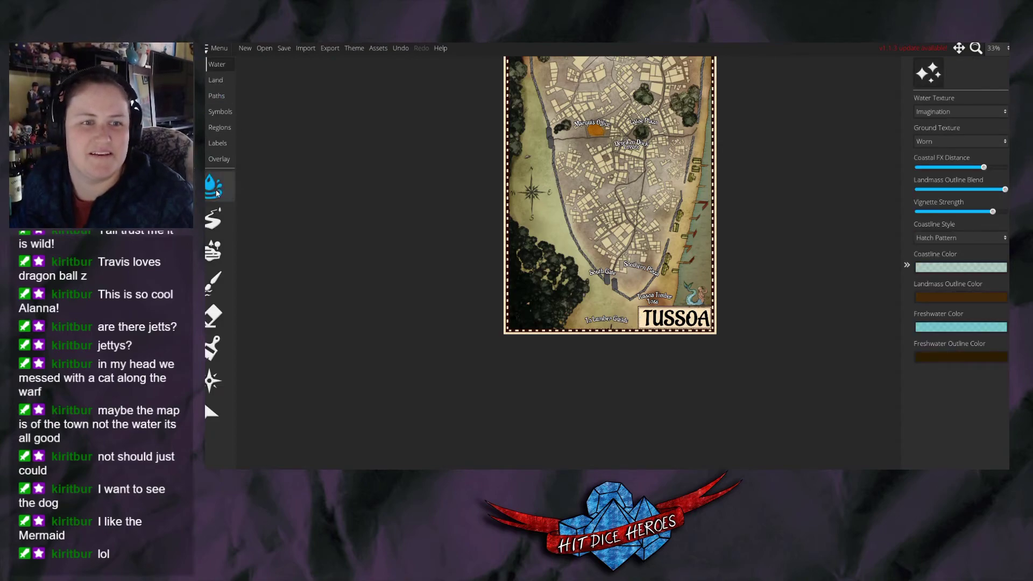
{"action": "left_click", "coordinate": [211, 412]}
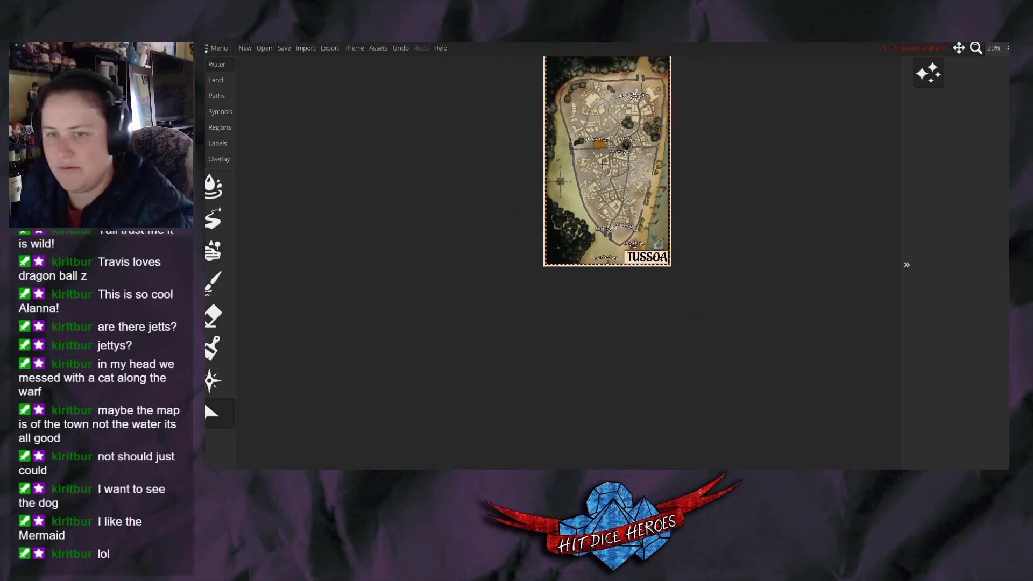
{"action": "scroll", "coordinate": [606, 86], "scroll_direction": "down", "scroll_amount": 2}
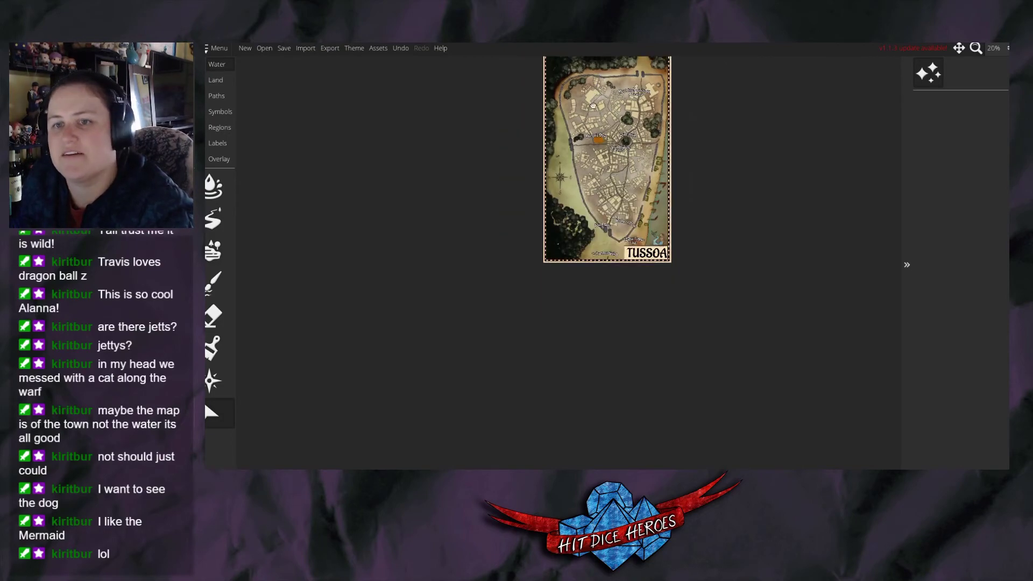
{"action": "scroll", "coordinate": [588, 232], "scroll_direction": "up", "scroll_amount": 3}
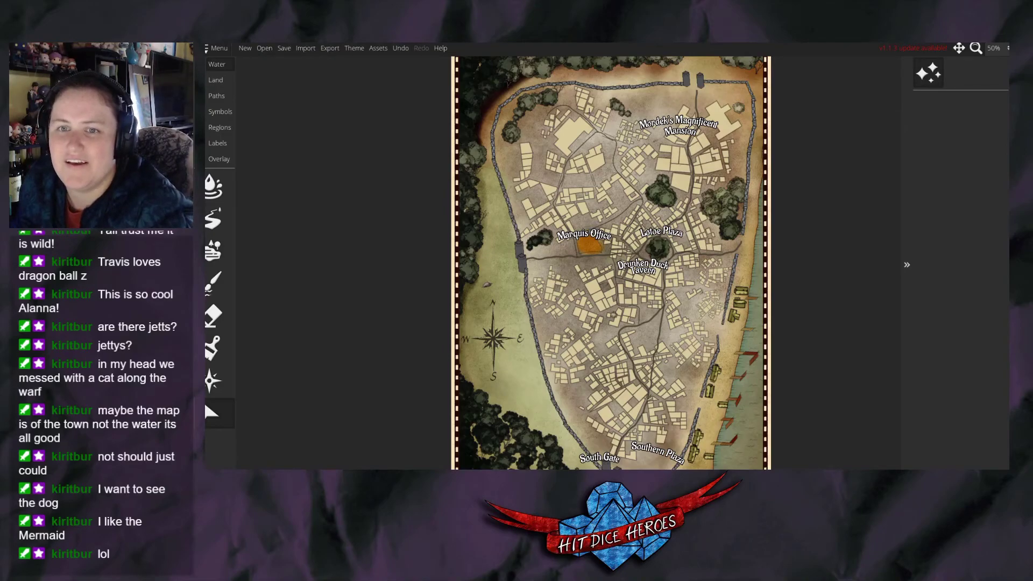
{"action": "scroll", "coordinate": [609, 264], "scroll_direction": "down", "scroll_amount": 2}
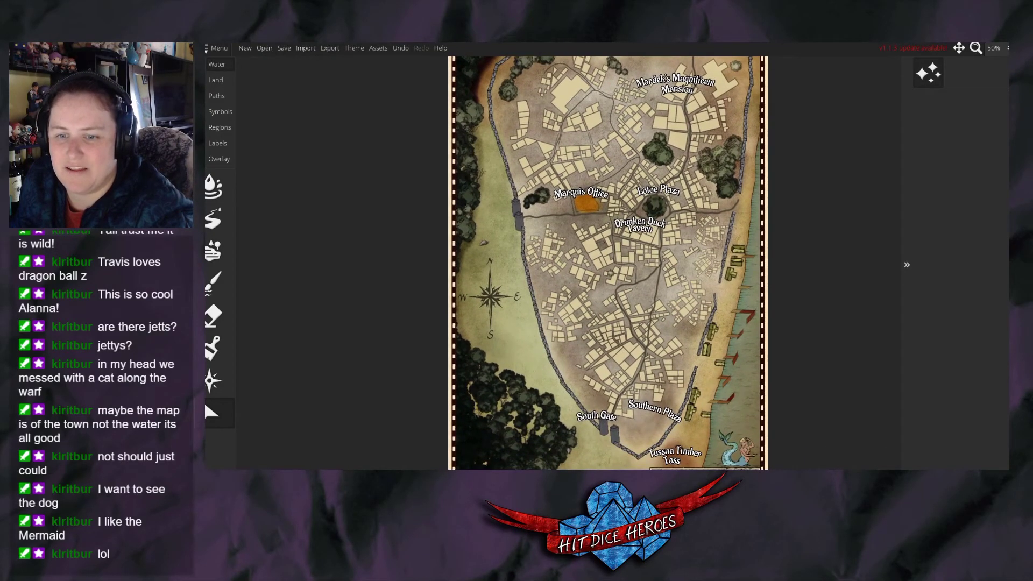
Set the path colour to semi-transparent black and draw winding side streets through the building blocks in the southwestern part of town.
{"action": "left_click", "coordinate": [216, 96]}
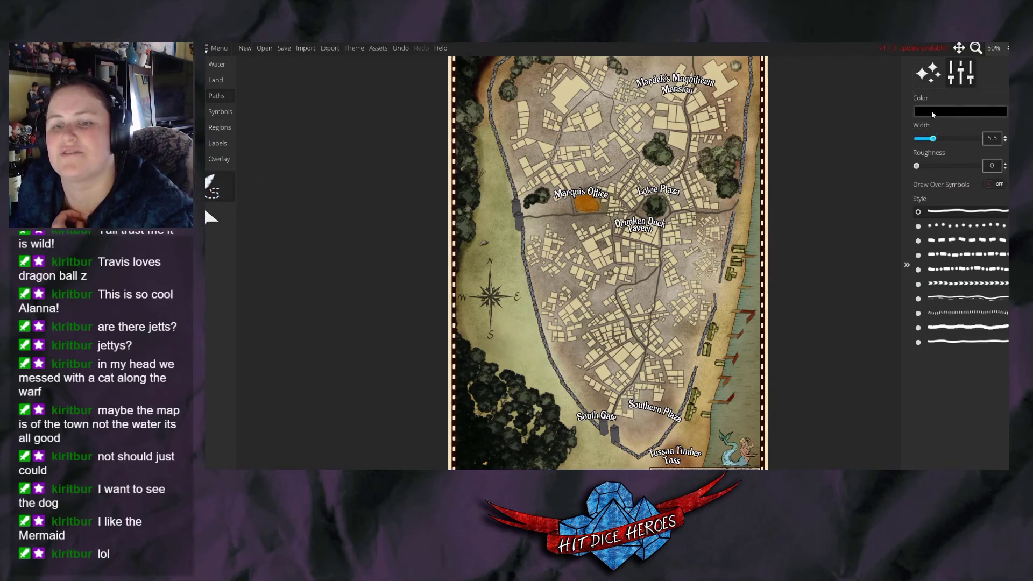
{"action": "left_click", "coordinate": [931, 111]}
{"action": "scroll", "coordinate": [855, 216], "scroll_direction": "down", "scroll_amount": 10}
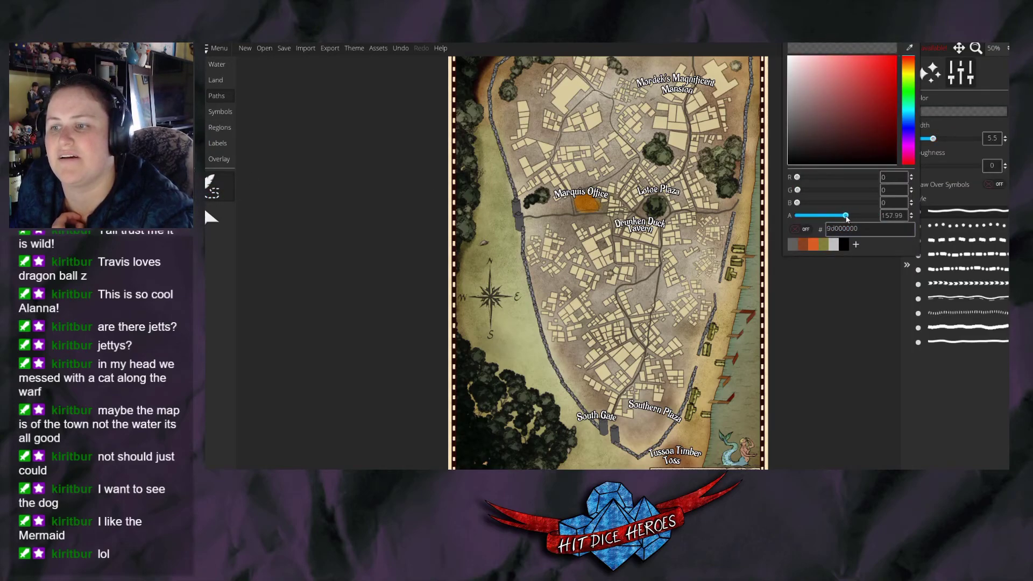
{"action": "left_click", "coordinate": [952, 429]}
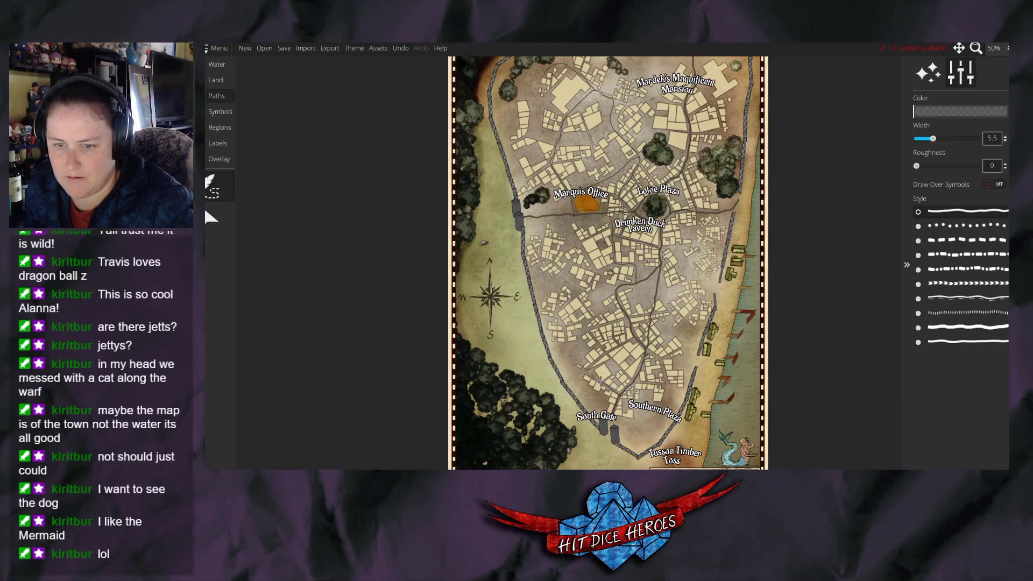
{"action": "left_click", "coordinate": [580, 368]}
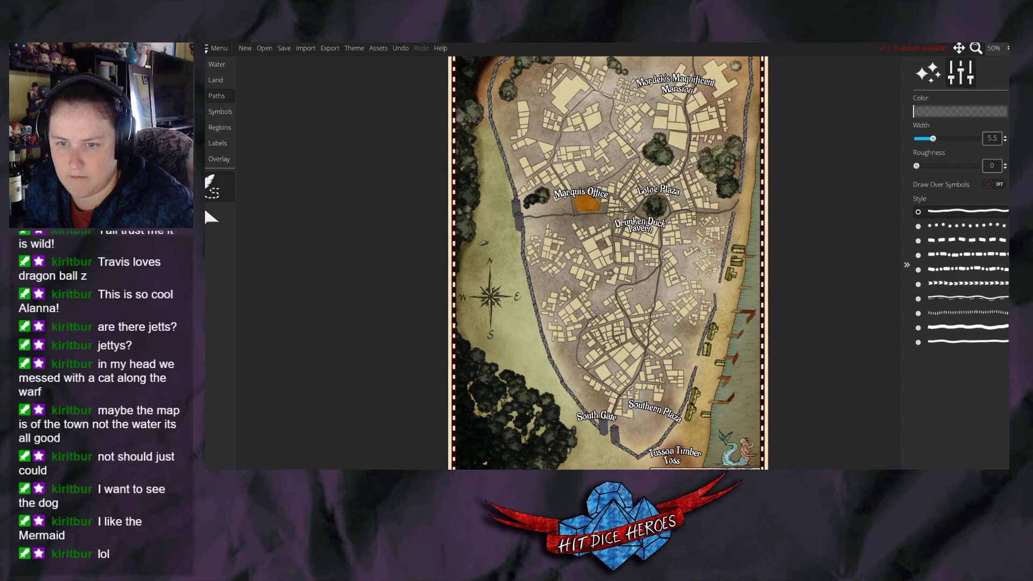
{"action": "left_click", "coordinate": [590, 299]}
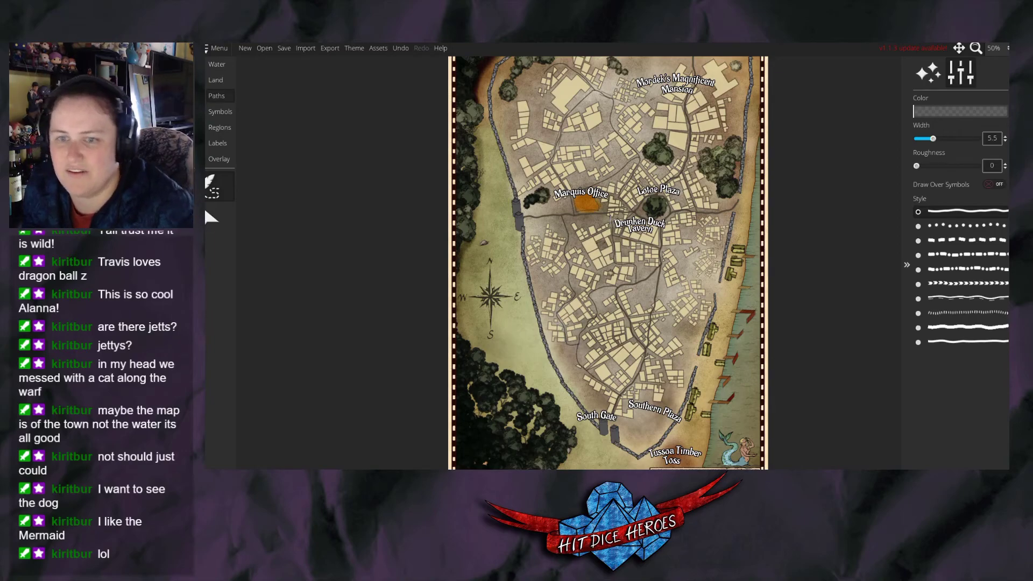
Limit the colour brush to the ground and paint light green patches among the town's building blocks at 0.34 opacity.
{"action": "left_click", "coordinate": [216, 79]}
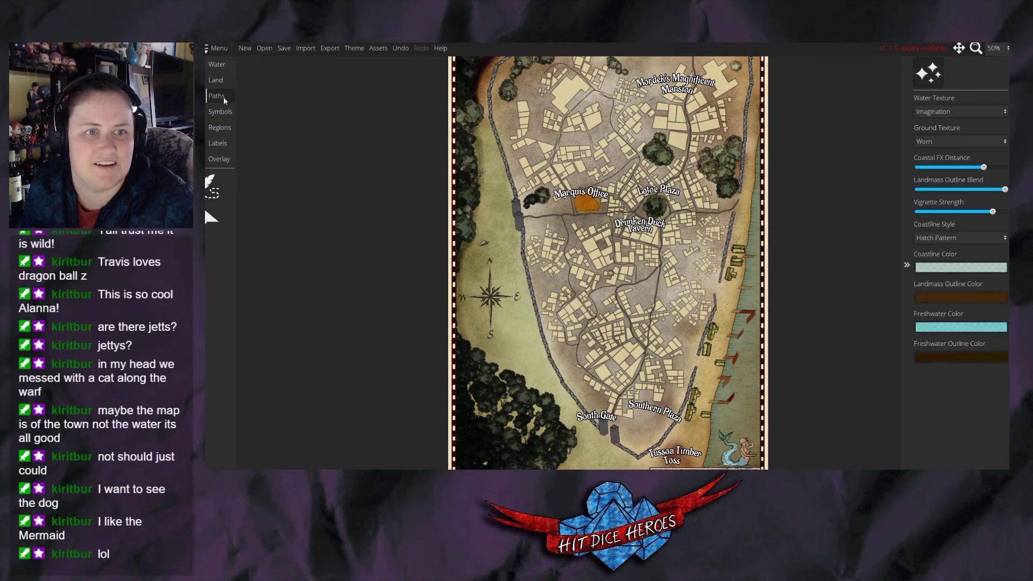
{"action": "left_click", "coordinate": [213, 347]}
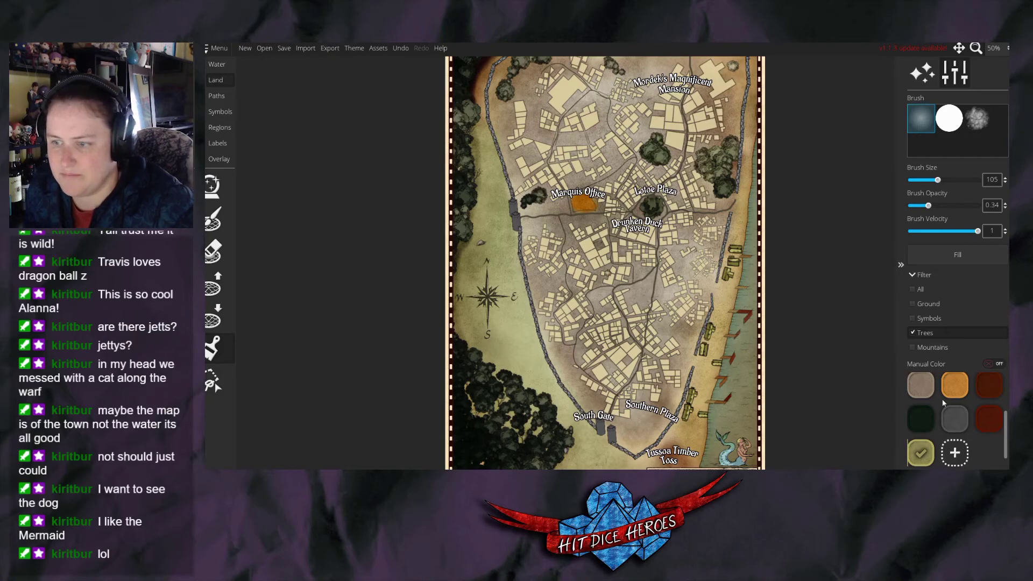
{"action": "scroll", "coordinate": [953, 387], "scroll_direction": "up", "scroll_amount": 3}
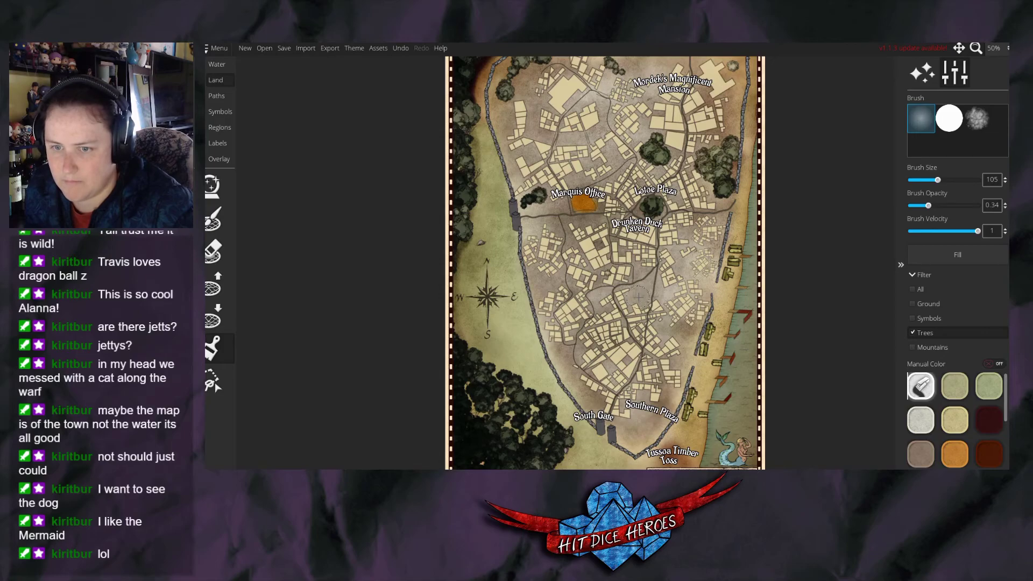
{"action": "left_click", "coordinate": [927, 304]}
{"action": "left_click", "coordinate": [990, 393]}
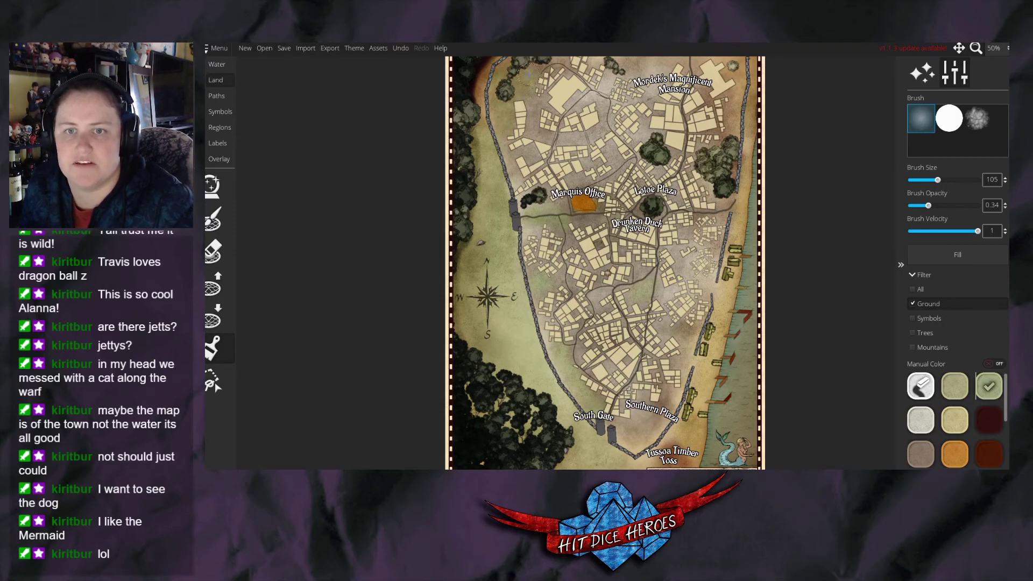
{"action": "scroll", "coordinate": [565, 102], "scroll_direction": "up", "scroll_amount": 3}
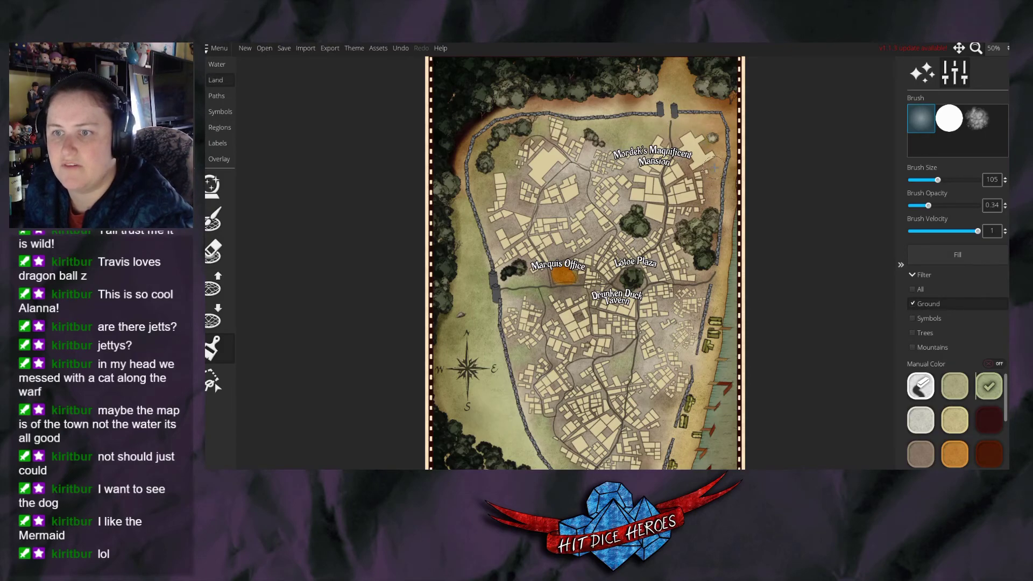
{"action": "scroll", "coordinate": [688, 361], "scroll_direction": "down", "scroll_amount": 3}
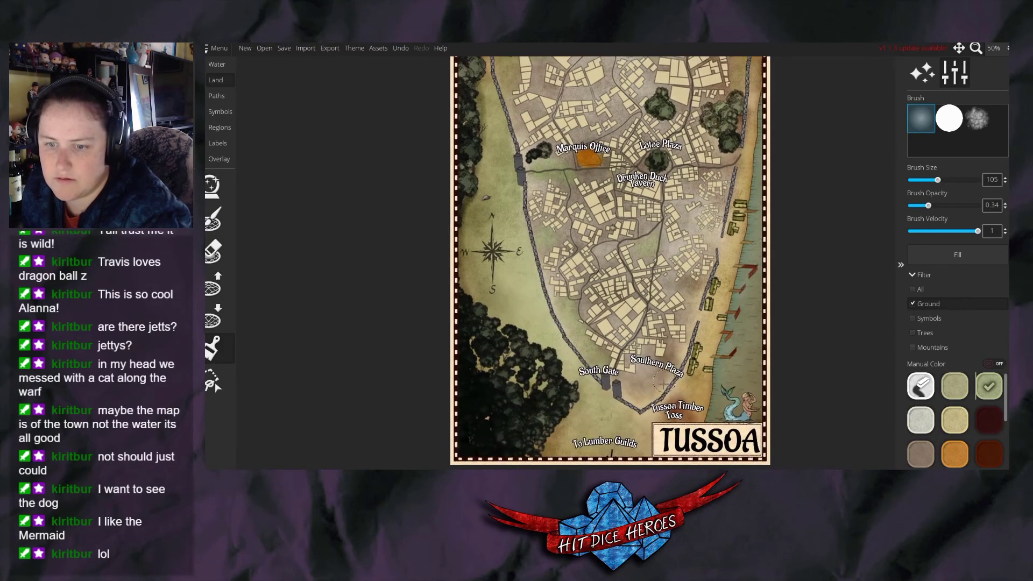
{"action": "scroll", "coordinate": [627, 390], "scroll_direction": "left", "scroll_amount": 2}
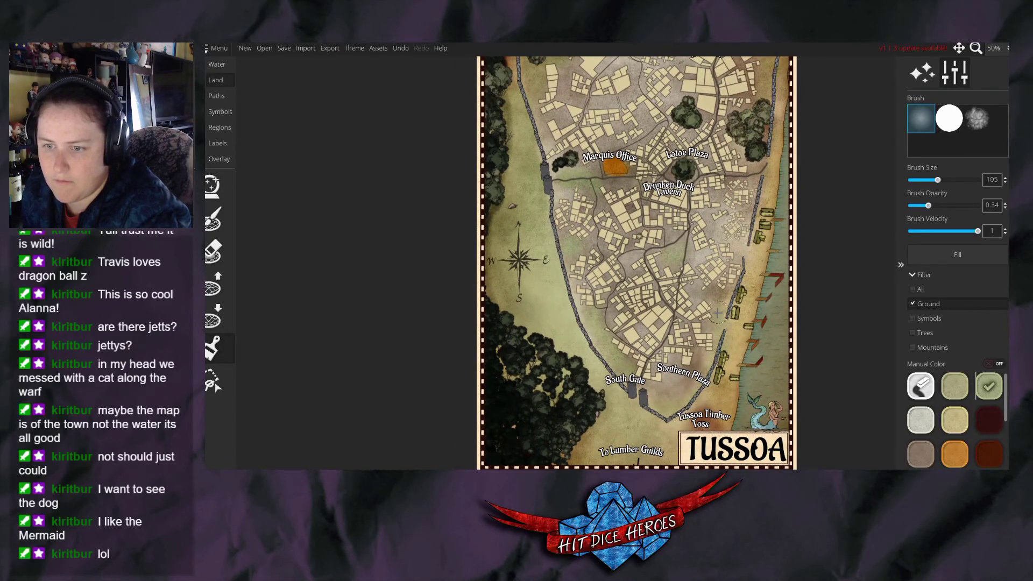
Paint the ground brown around Southern Plaza and along the western road past the Marquis Office.
{"action": "left_click", "coordinate": [920, 454]}
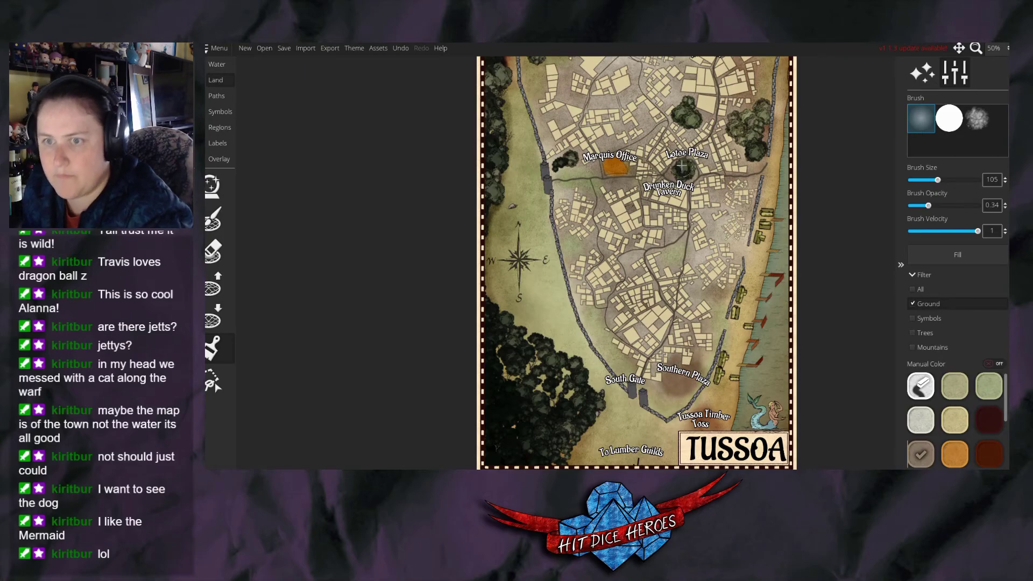
{"action": "mouse_move", "coordinate": [597, 181]}
{"action": "left_mouse_down"}
{"action": "mouse_move", "coordinate": [552, 175]}
{"action": "mouse_move", "coordinate": [609, 179]}
{"action": "mouse_move", "coordinate": [547, 179]}
{"action": "mouse_move", "coordinate": [617, 188]}
{"action": "mouse_move", "coordinate": [586, 177]}
{"action": "mouse_move", "coordinate": [594, 174]}
{"action": "mouse_move", "coordinate": [580, 179]}
{"action": "mouse_move", "coordinate": [654, 177]}
{"action": "mouse_move", "coordinate": [552, 185]}
{"action": "mouse_move", "coordinate": [639, 186]}
{"action": "mouse_move", "coordinate": [641, 173]}
{"action": "mouse_move", "coordinate": [616, 185]}
{"action": "mouse_move", "coordinate": [546, 178]}
{"action": "mouse_move", "coordinate": [590, 168]}
{"action": "left_mouse_up"}
{"action": "left_click", "coordinate": [920, 392]}
{"action": "left_click", "coordinate": [921, 453]}
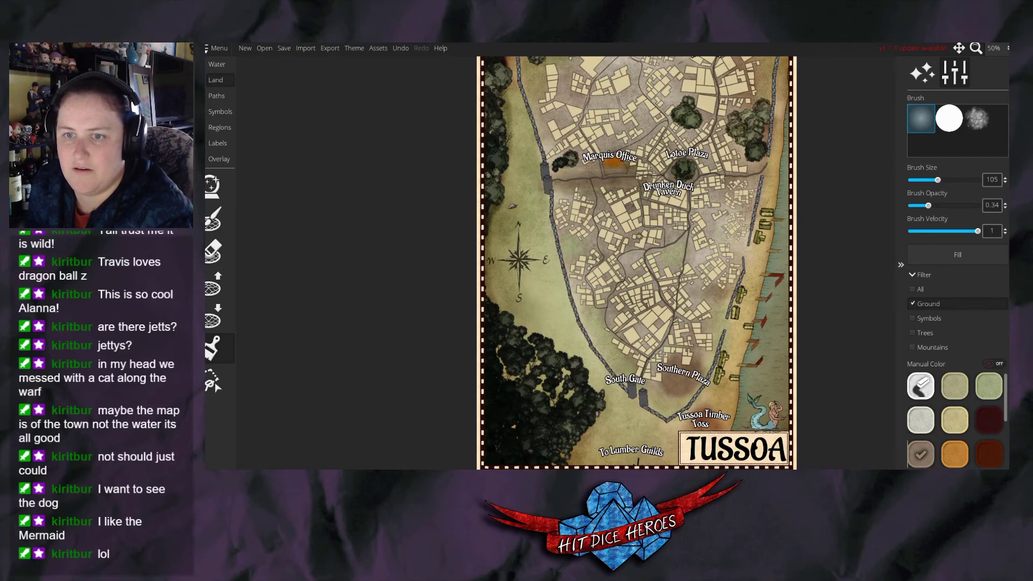
Repaint the Marquis Office plot orange at opacity 1, reduce the brush size to 89, and undo the last stroke.
{"action": "left_click", "coordinate": [955, 454]}
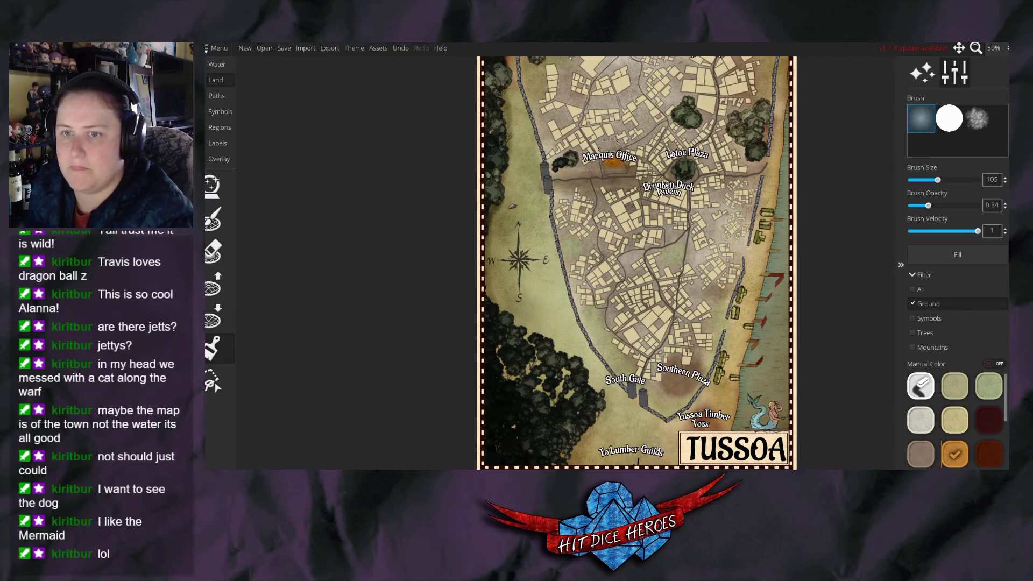
{"action": "left_click_drag", "start_coordinate": [928, 206], "coordinate": [978, 206]}
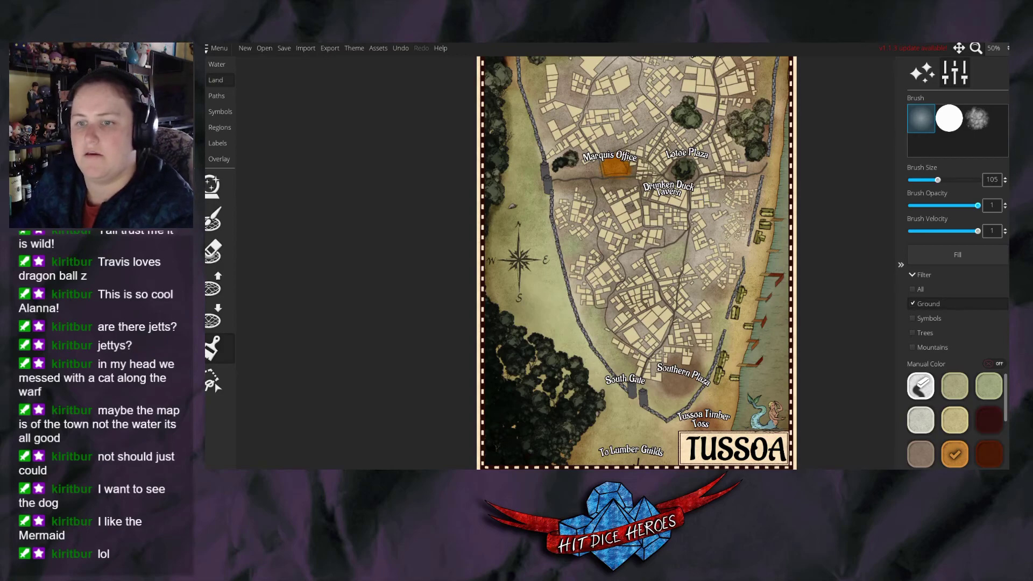
{"action": "scroll", "coordinate": [695, 198], "scroll_direction": "down", "scroll_amount": 3}
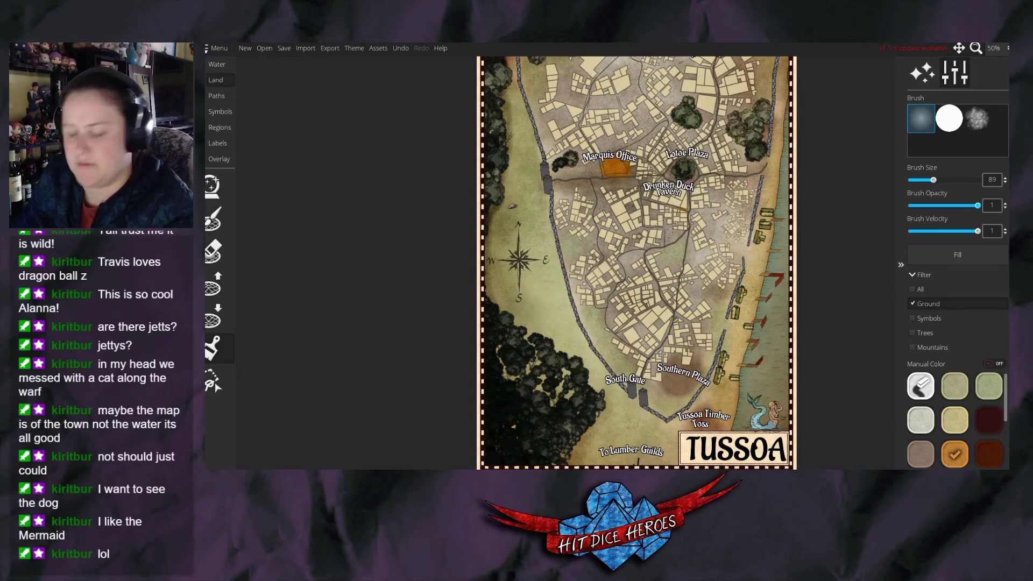
{"action": "key", "text": "ctrl+z"}
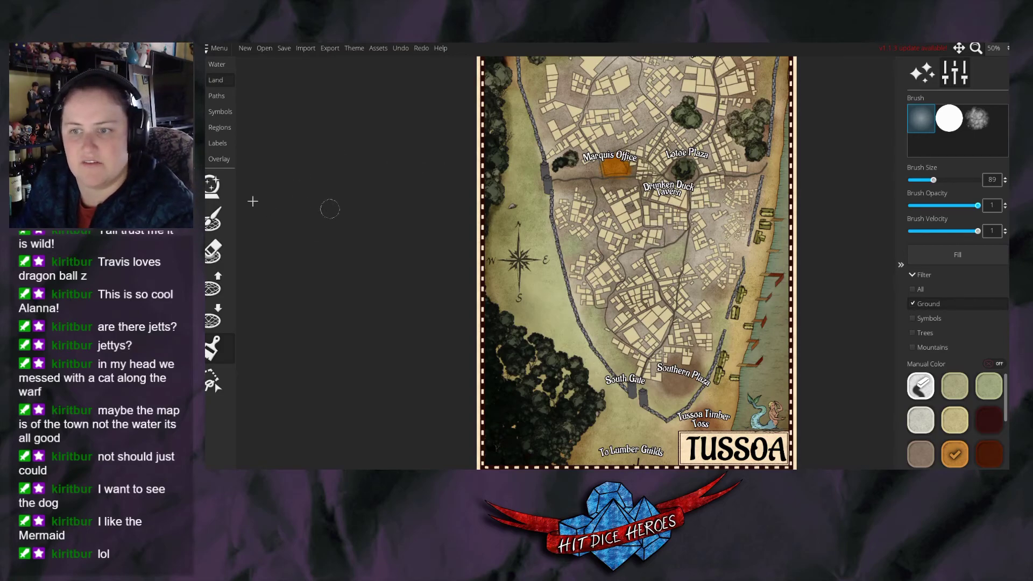
{"action": "left_click", "coordinate": [233, 189]}
{"action": "mouse_move", "coordinate": [396, 180]}
{"action": "left_mouse_down"}
{"action": "mouse_move", "coordinate": [295, 280]}
{"action": "mouse_move", "coordinate": [309, 268]}
{"action": "left_mouse_up"}
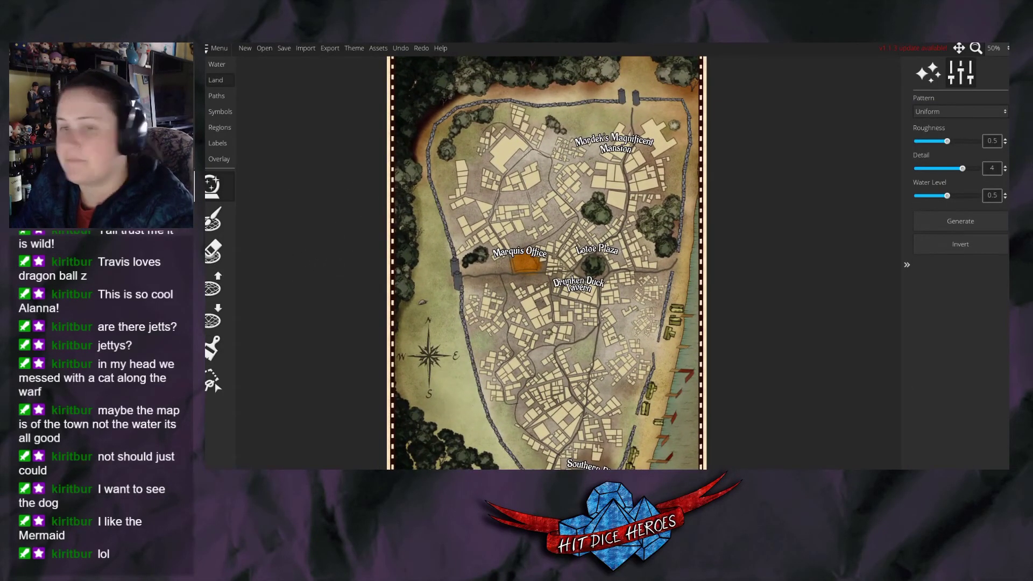
{"action": "scroll", "coordinate": [549, 263], "scroll_direction": "down", "scroll_amount": 3}
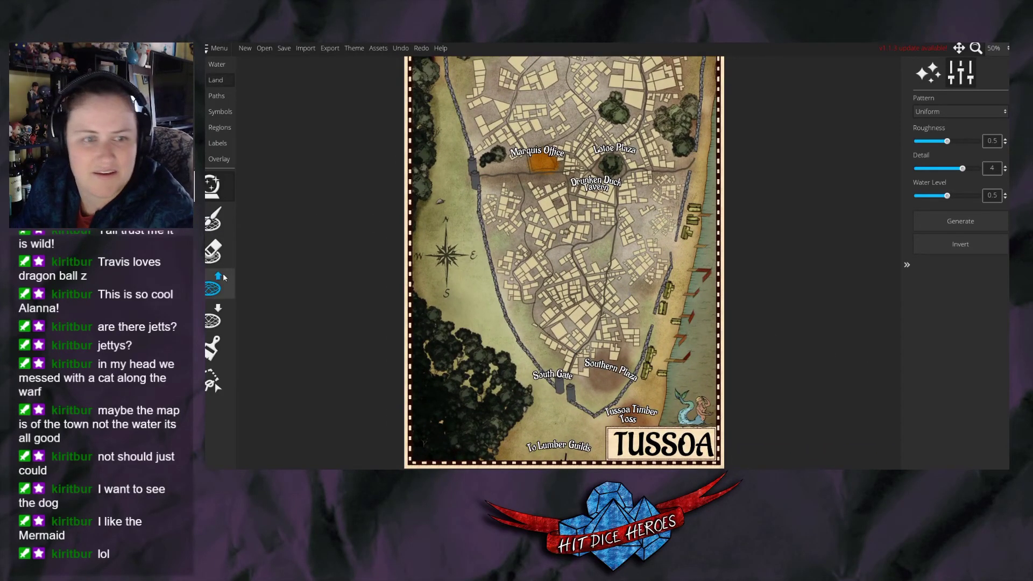
Limit the colour brush to trees and dab dark green south of the Drunken Duck Tavern at size 85 and opacity 0.34.
{"action": "left_click", "coordinate": [214, 347]}
{"action": "scroll", "coordinate": [955, 419], "scroll_direction": "down", "scroll_amount": 1}
{"action": "left_click", "coordinate": [913, 332]}
{"action": "left_click", "coordinate": [913, 304]}
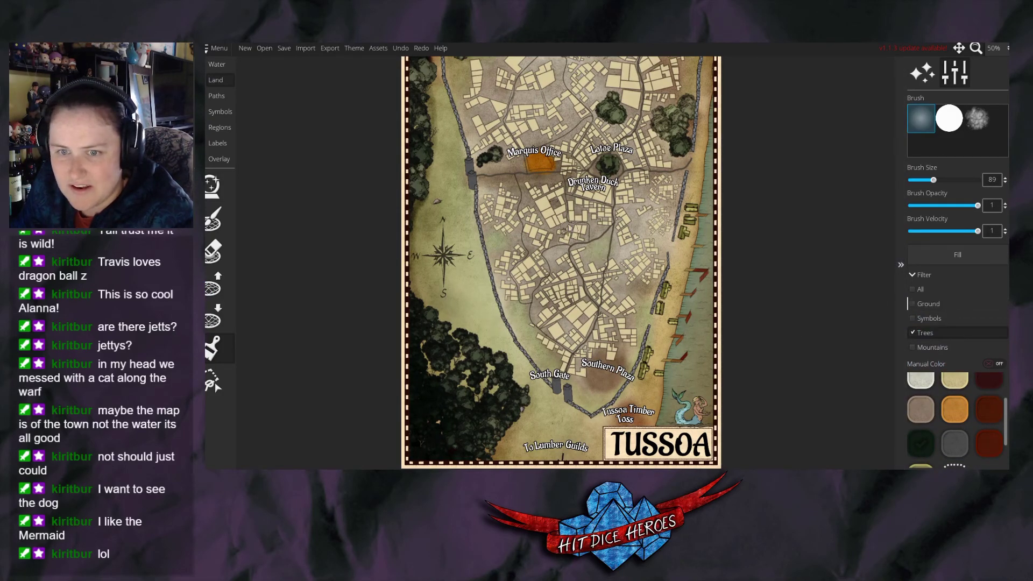
{"action": "left_click", "coordinate": [926, 206]}
{"action": "left_click", "coordinate": [561, 231]}
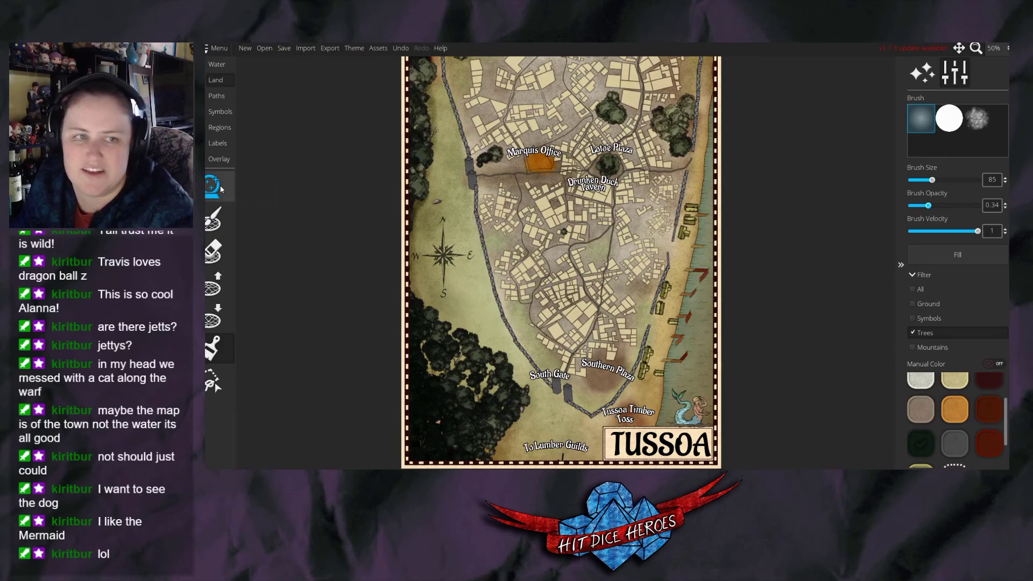
{"action": "left_click", "coordinate": [217, 64]}
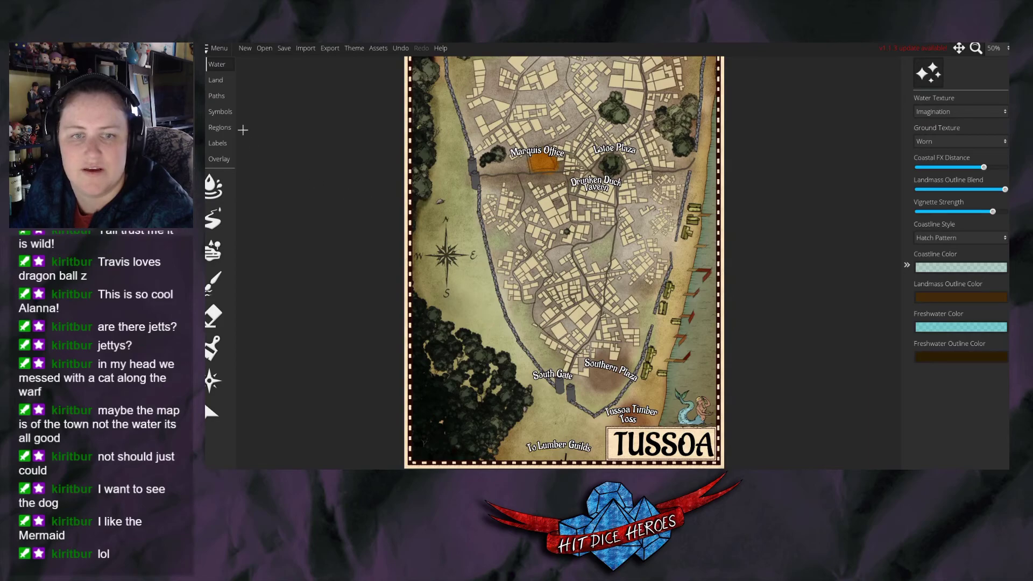
{"action": "left_click_drag", "start_coordinate": [345, 242], "coordinate": [360, 228]}
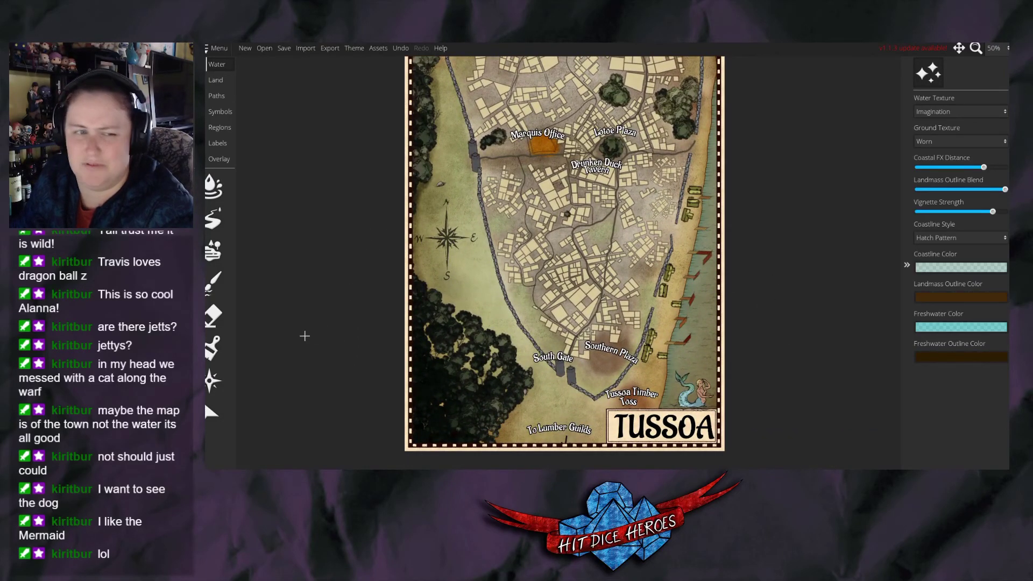
Limit the colour brush to symbols and recolour the piers along the eastern shore grey-brown at opacity 1.
{"action": "left_click", "coordinate": [211, 81]}
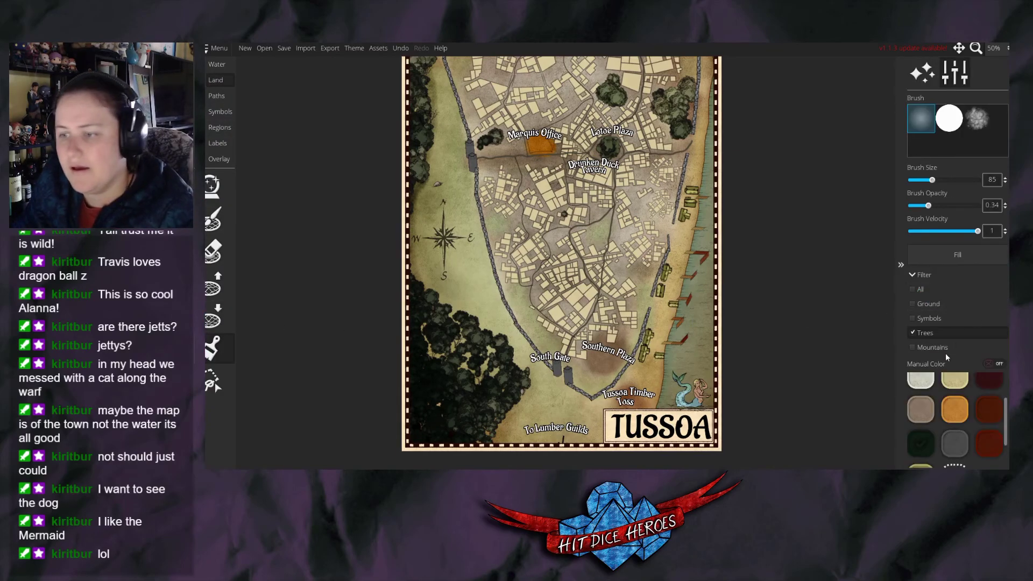
{"action": "left_click", "coordinate": [913, 318]}
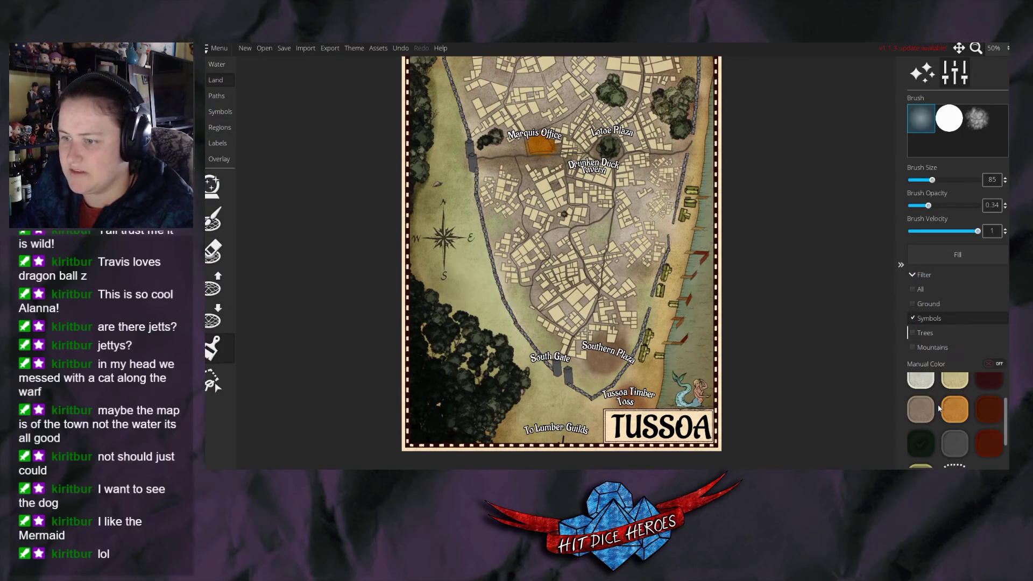
{"action": "mouse_move", "coordinate": [647, 329]}
{"action": "left_mouse_down"}
{"action": "mouse_move", "coordinate": [685, 336]}
{"action": "mouse_move", "coordinate": [670, 351]}
{"action": "mouse_move", "coordinate": [705, 249]}
{"action": "left_mouse_up"}
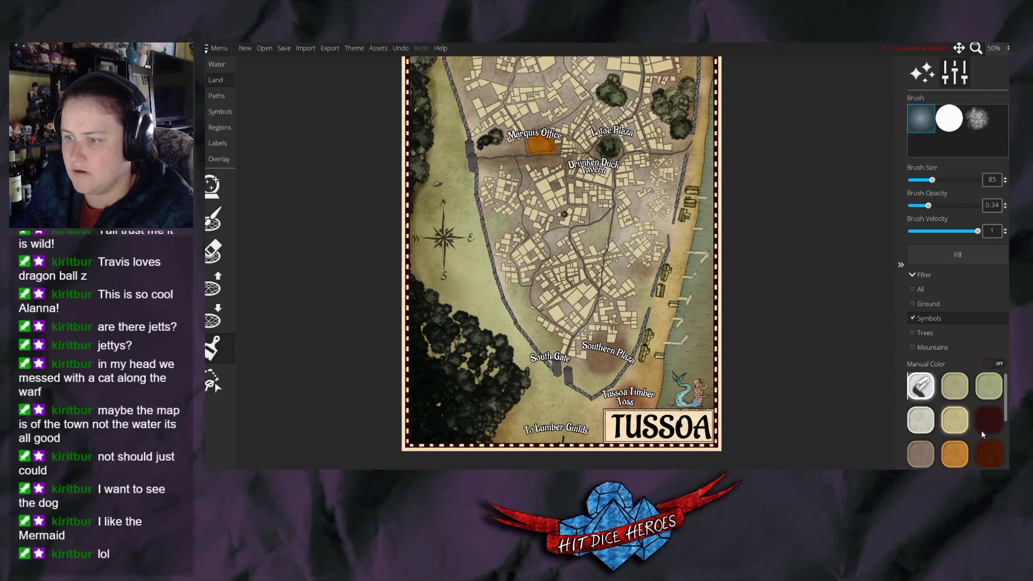
{"action": "scroll", "coordinate": [955, 419], "scroll_direction": "down", "scroll_amount": 1}
{"action": "left_click", "coordinate": [921, 432]}
{"action": "left_click_drag", "start_coordinate": [928, 206], "coordinate": [993, 218]}
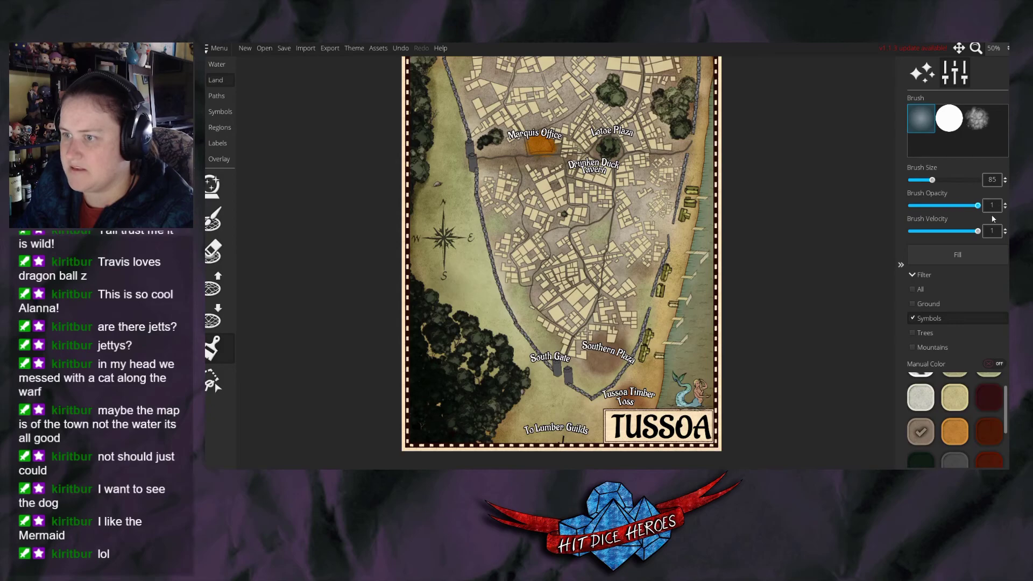
{"action": "mouse_move", "coordinate": [709, 226]}
{"action": "left_mouse_down"}
{"action": "mouse_move", "coordinate": [708, 196]}
{"action": "mouse_move", "coordinate": [671, 356]}
{"action": "left_mouse_up"}
Colour the two small structures at the shore end of the southern piers orange, with the brush size reduced to 81.
{"action": "left_click", "coordinate": [954, 431]}
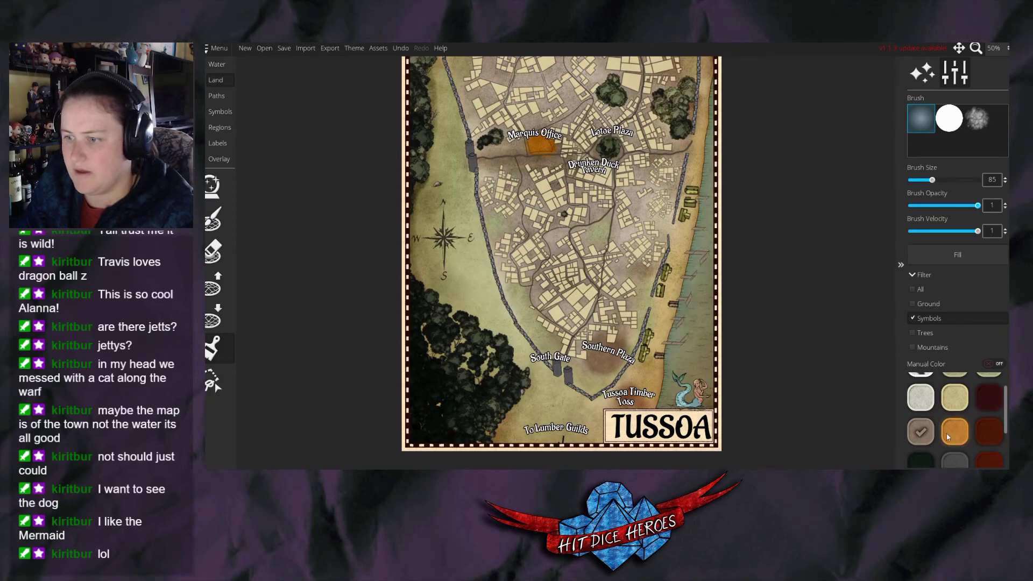
{"action": "left_click", "coordinate": [670, 304]}
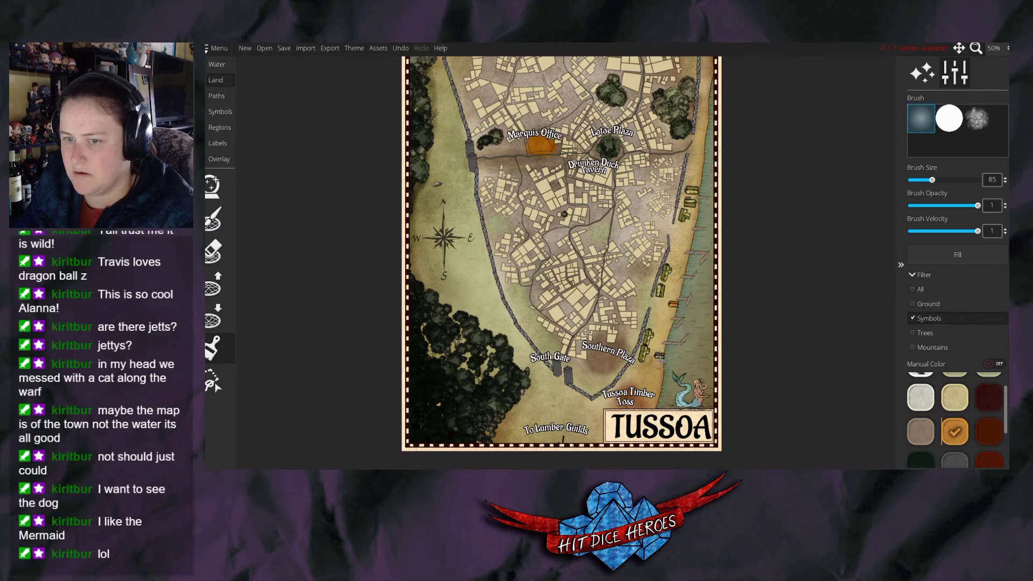
{"action": "scroll", "coordinate": [659, 319], "scroll_direction": "down", "scroll_amount": 2}
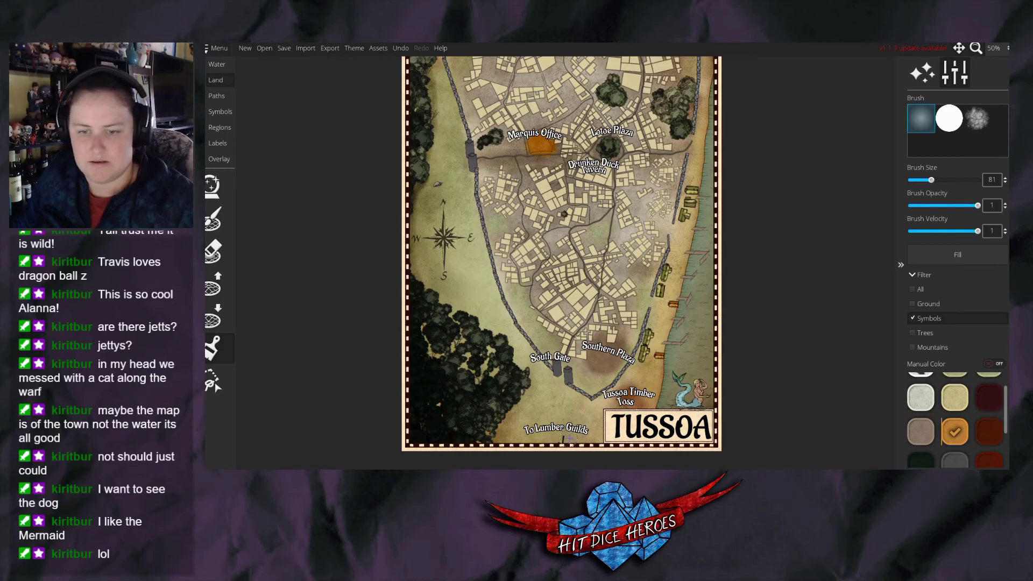
Shift the arrow path below the To Lumber Guilds label up so that its head clears the map border.
{"action": "left_click", "coordinate": [214, 101]}
{"action": "left_click", "coordinate": [212, 218]}
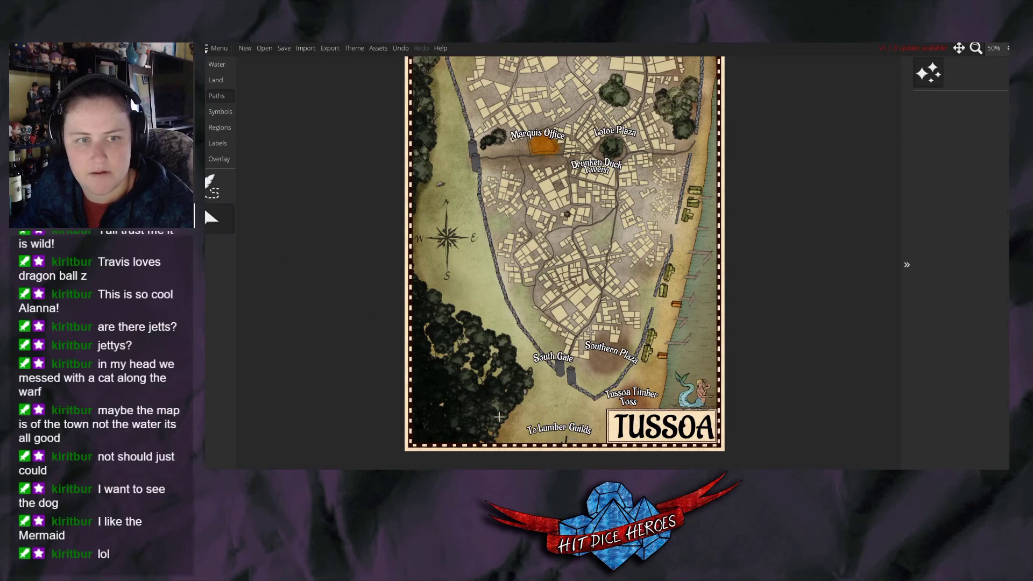
{"action": "left_click", "coordinate": [566, 439]}
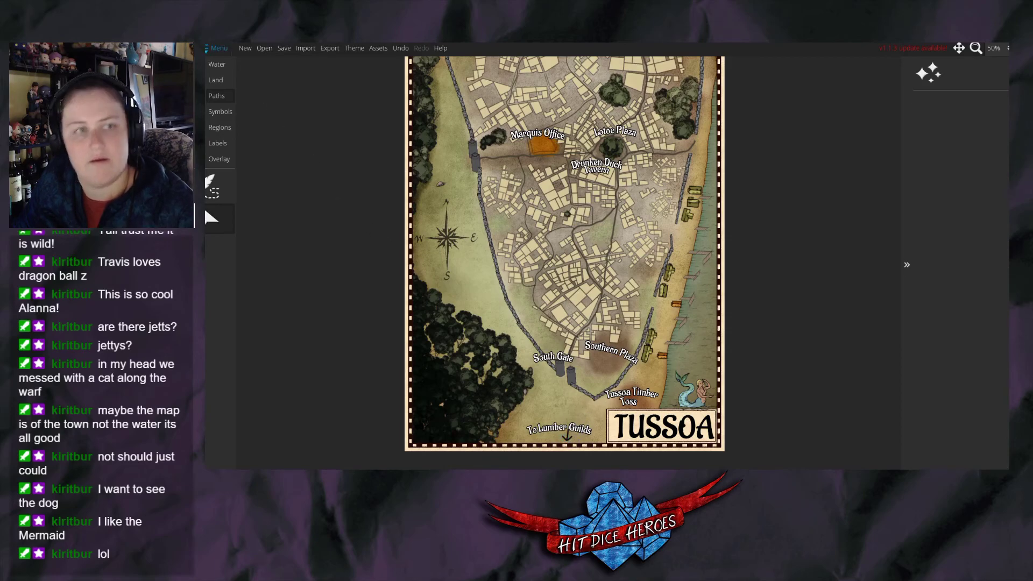
{"action": "left_click", "coordinate": [217, 65]}
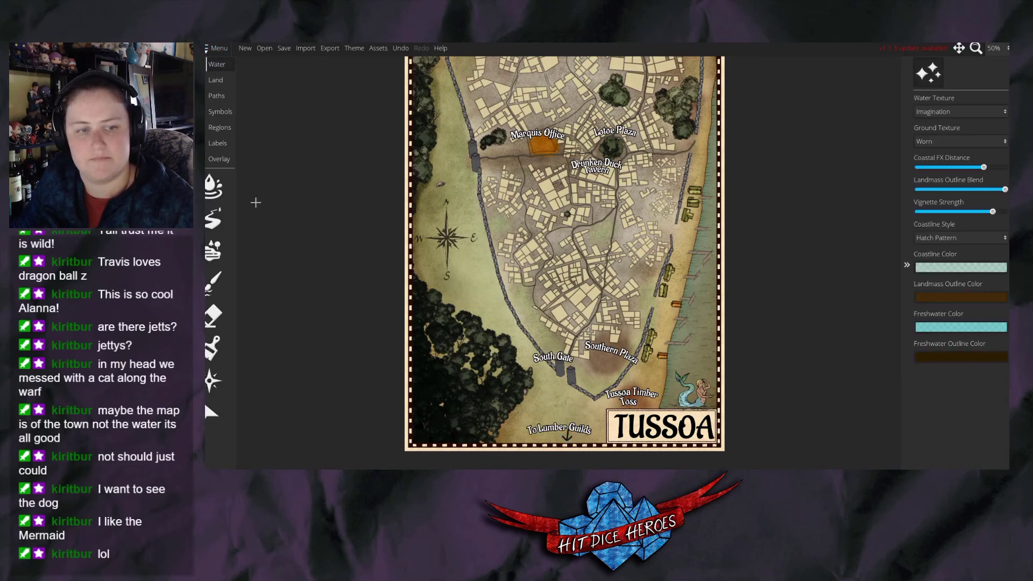
Move the To Lumber Guilds label up to make room for a second line above the arrow.
{"action": "left_click", "coordinate": [218, 143]}
{"action": "left_click", "coordinate": [559, 429]}
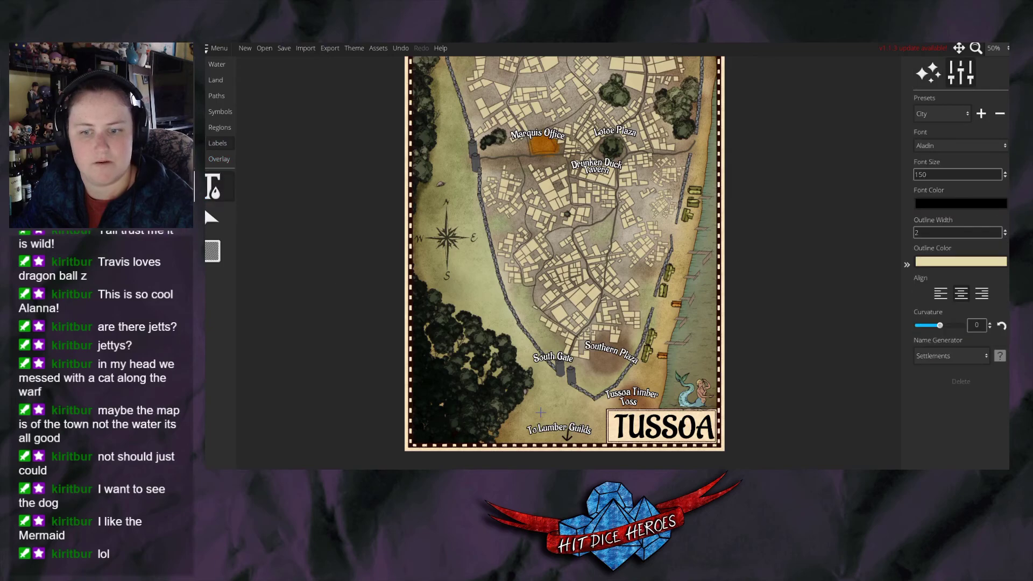
{"action": "left_click_drag", "start_coordinate": [520, 431], "coordinate": [528, 409]}
Add the label "and Port Damali" in the same style and stack it directly beneath To Lumber Guilds, above the arrow.
{"action": "left_click", "coordinate": [531, 424]}
{"action": "type", "text": "and Port Damli"}
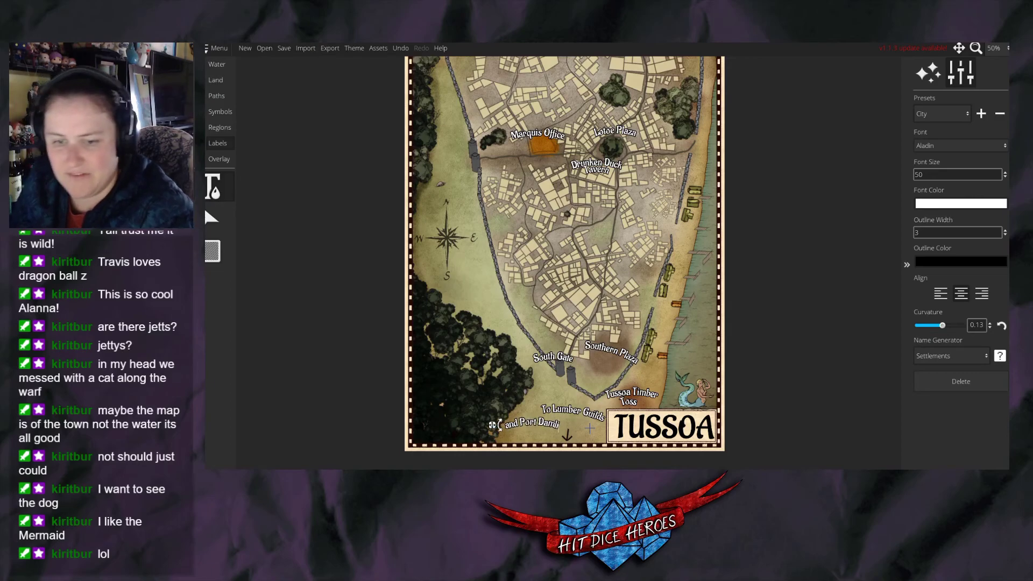
{"action": "key", "text": "BackSpace"}
{"action": "key", "text": "BackSpace"}
{"action": "type", "text": "ali"}
{"action": "left_click_drag", "start_coordinate": [493, 426], "coordinate": [533, 422]}
{"action": "left_click_drag", "start_coordinate": [529, 407], "coordinate": [525, 413]}
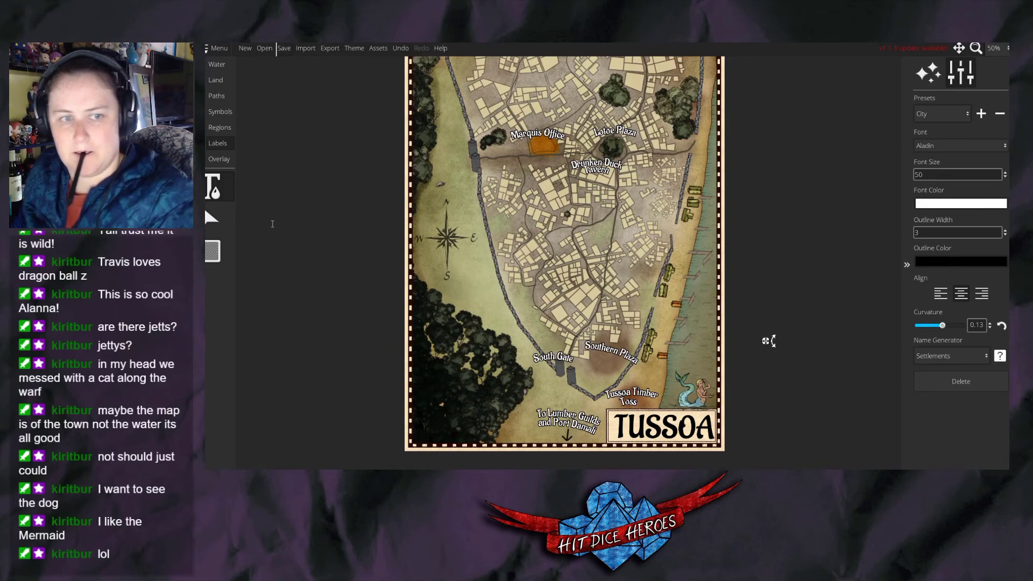
Save the map and export it as a Normal image without the trace image.
{"action": "key", "text": "ctrl+s"}
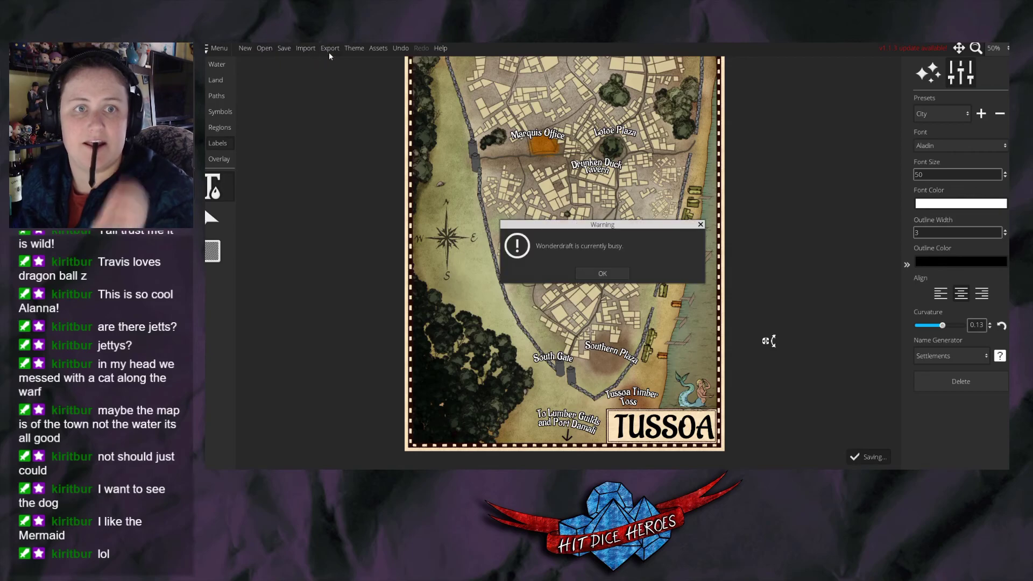
{"action": "left_click", "coordinate": [329, 49]}
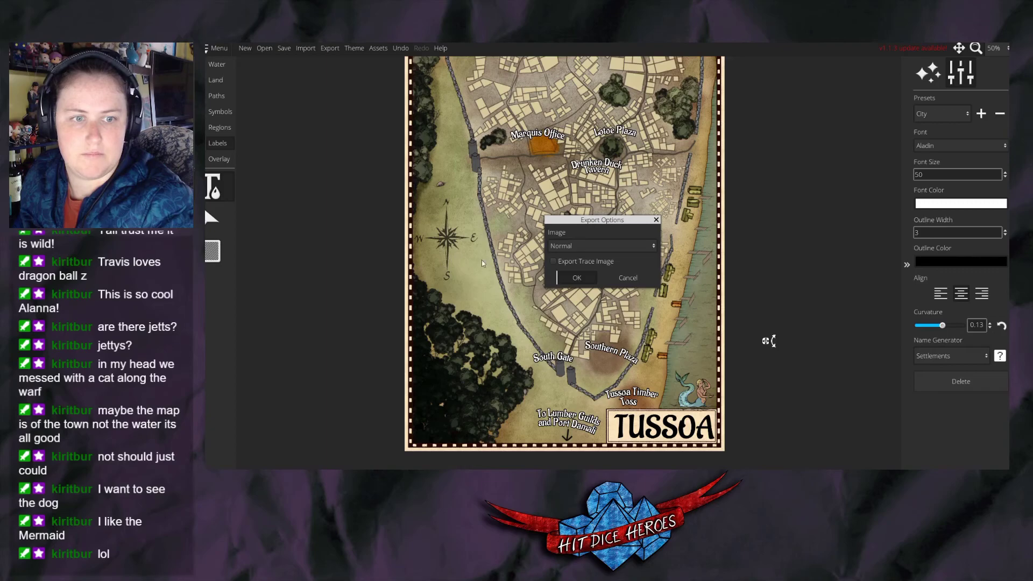
{"action": "left_click", "coordinate": [577, 278]}
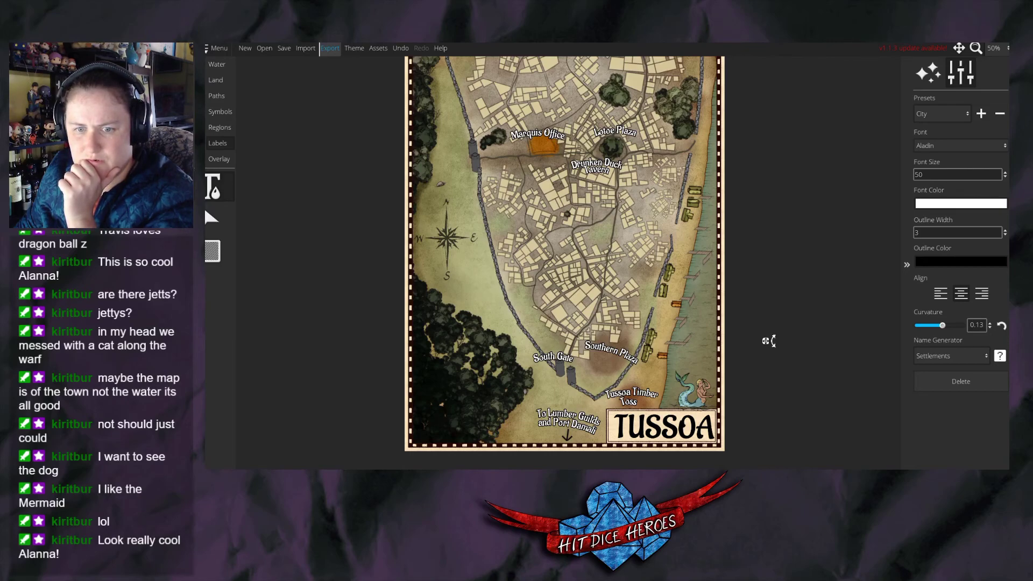
Switch to the image viewer and examine the exported map up close, from the northern wall down to the southern streets and piers.
{"action": "key", "text": "alt+Tab"}
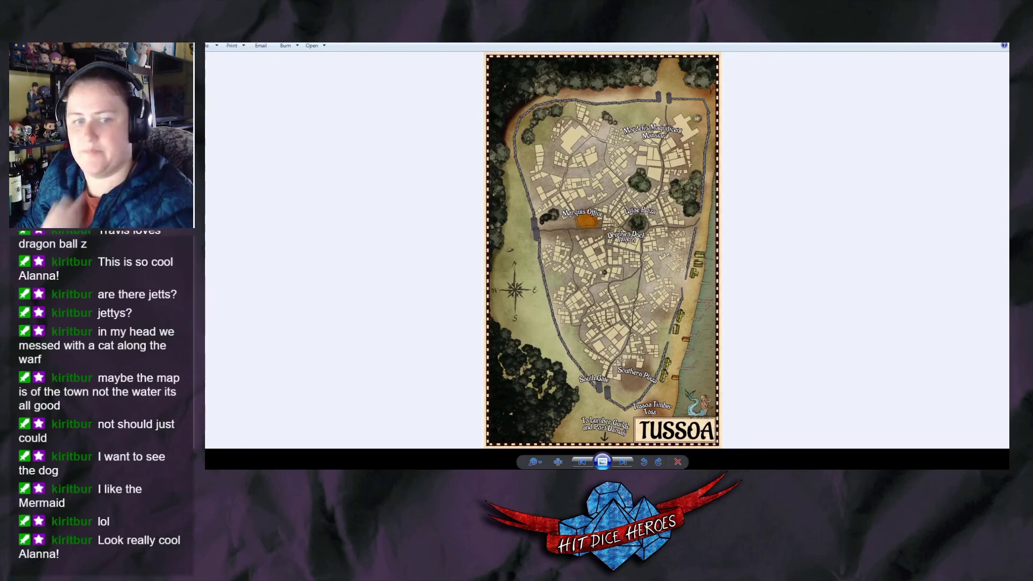
{"action": "scroll", "coordinate": [601, 134], "scroll_direction": "up", "scroll_amount": 3}
{"action": "left_click_drag", "start_coordinate": [662, 137], "coordinate": [663, 248]}
{"action": "scroll", "coordinate": [662, 248], "scroll_direction": "up", "scroll_amount": 2}
{"action": "scroll", "coordinate": [662, 248], "scroll_direction": "down", "scroll_amount": 6}
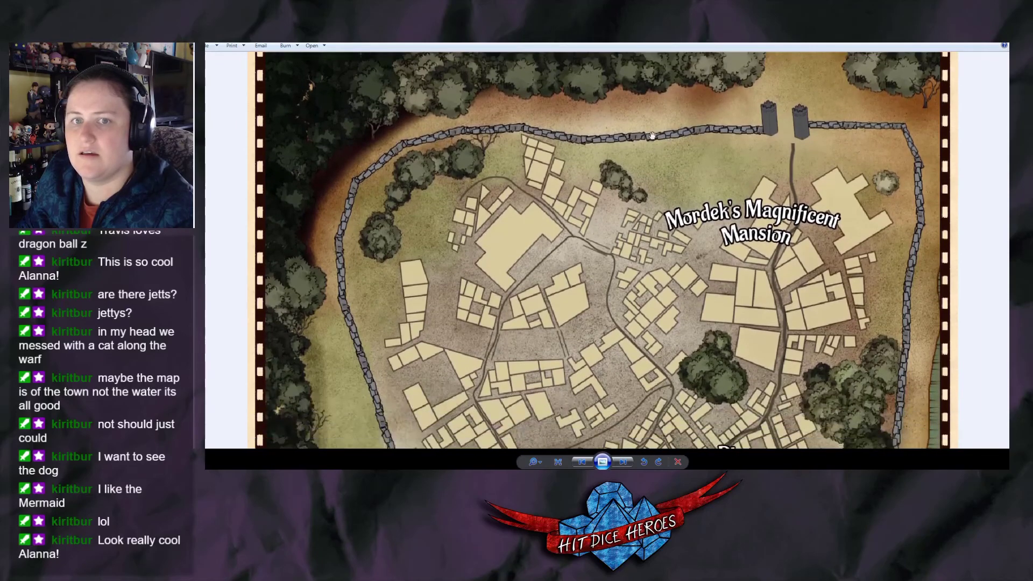
{"action": "scroll", "coordinate": [531, 298], "scroll_direction": "down", "scroll_amount": 3}
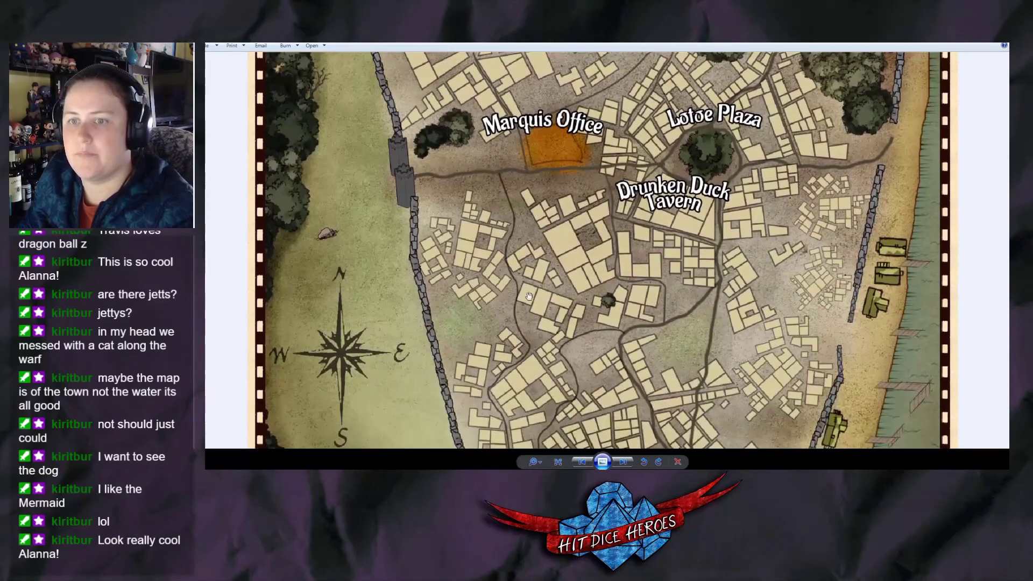
{"action": "scroll", "coordinate": [643, 215], "scroll_direction": "down", "scroll_amount": 1}
{"action": "scroll", "coordinate": [642, 178], "scroll_direction": "down", "scroll_amount": 10}
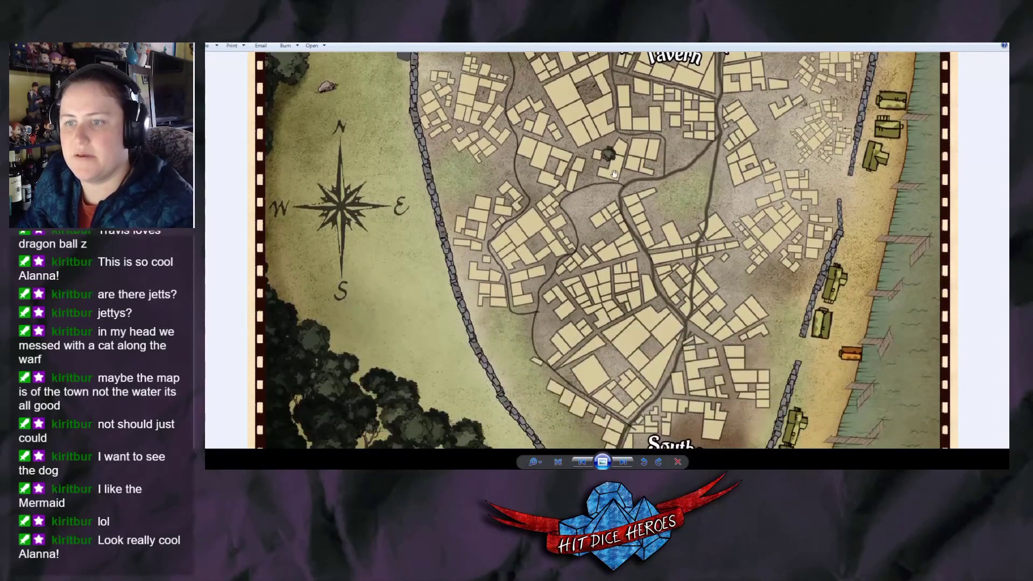
{"action": "scroll", "coordinate": [606, 200], "scroll_direction": "down", "scroll_amount": 4}
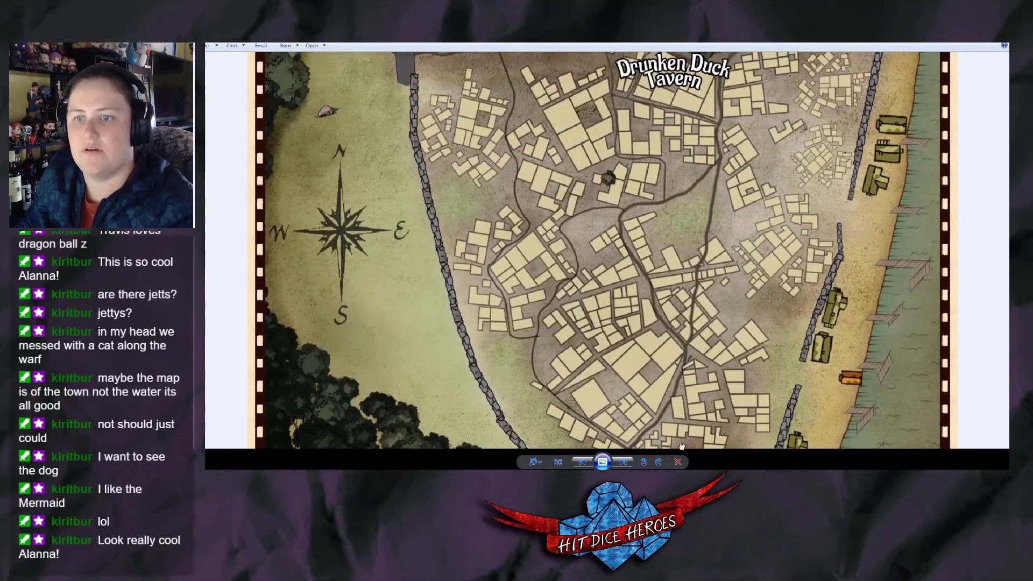
{"action": "scroll", "coordinate": [554, 194], "scroll_direction": "down", "scroll_amount": 1}
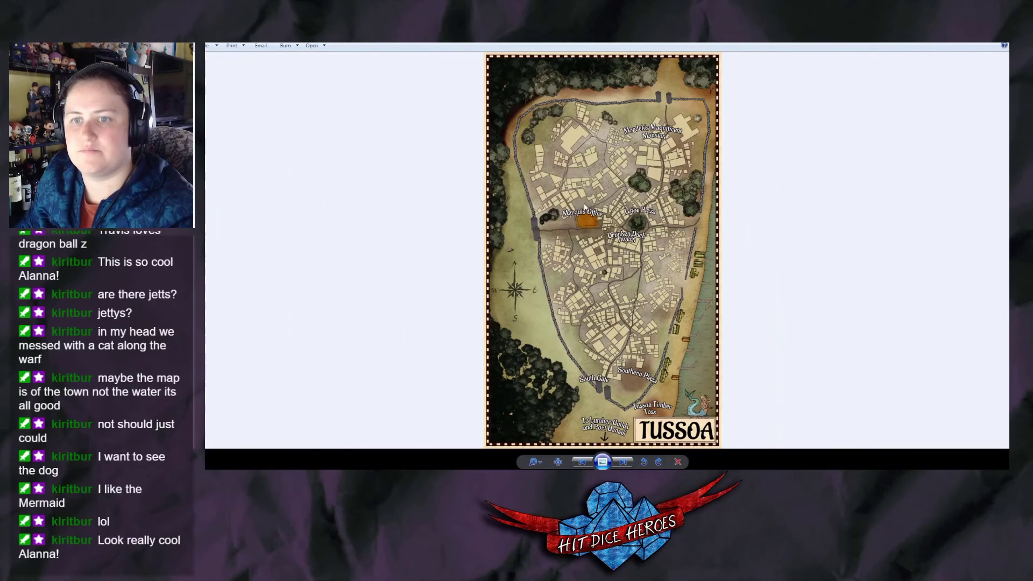